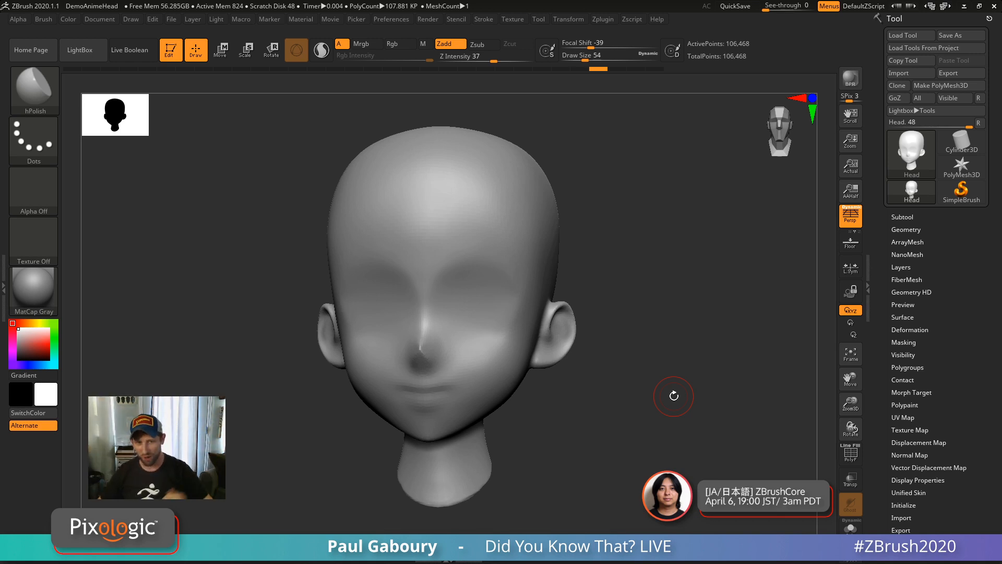
pyautogui.moveTo(625, 414); pyautogui.dragTo(635, 403)
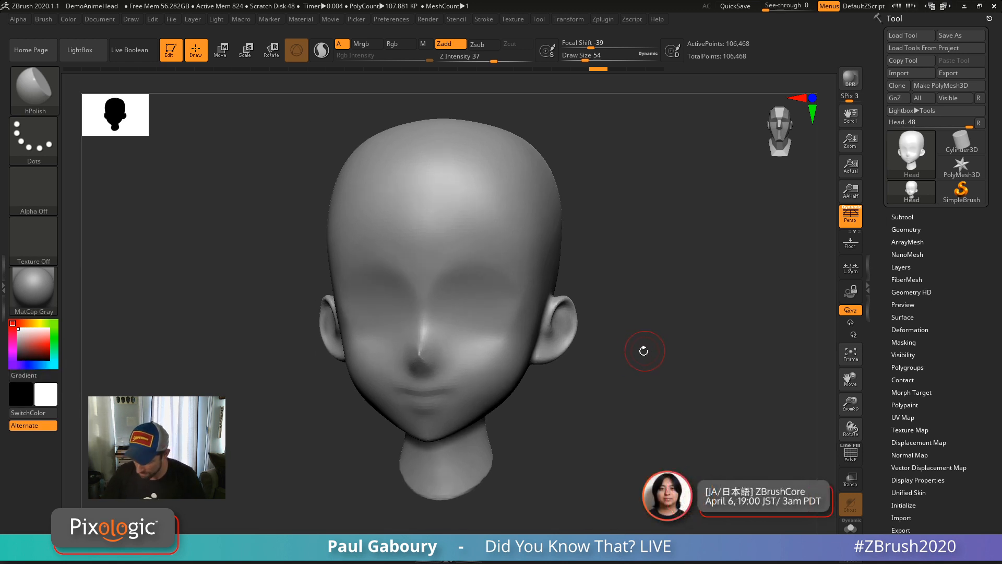
pyautogui.moveTo(654, 360); pyautogui.dragTo(654, 349)
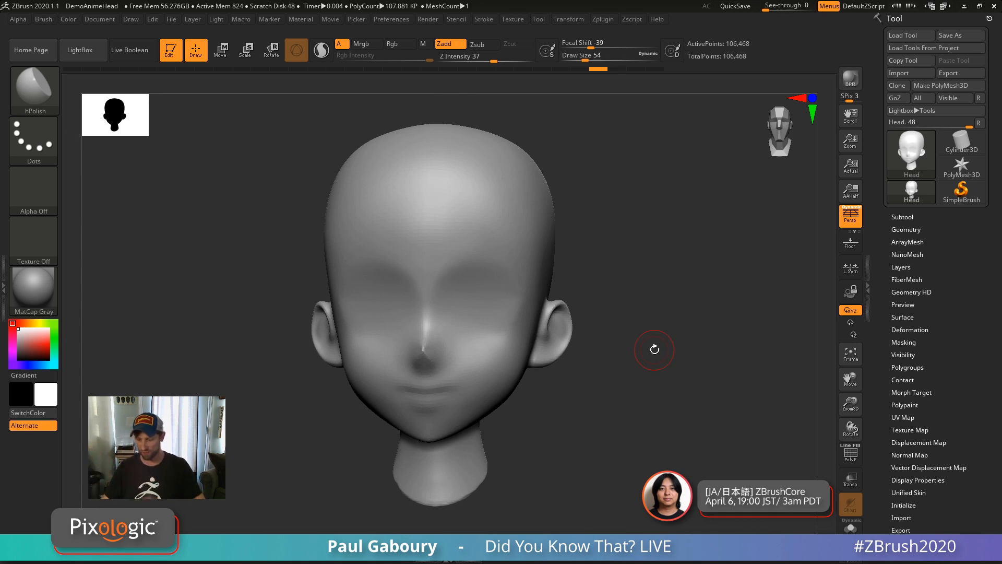
pyautogui.moveTo(637, 378)
pyautogui.mouseDown()
pyautogui.moveTo(627, 392)
pyautogui.moveTo(628, 380)
pyautogui.mouseUp()
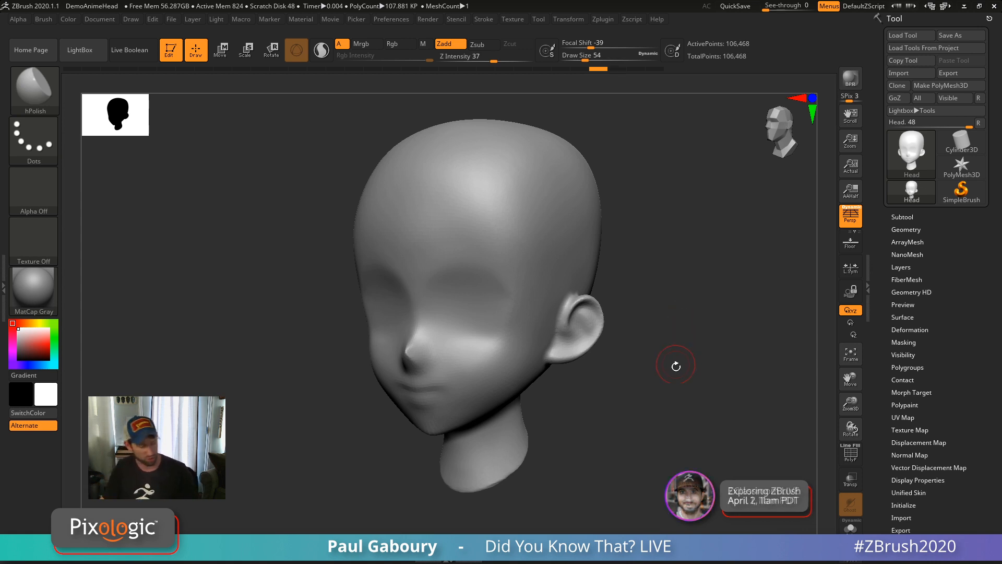
pyautogui.moveTo(671, 360); pyautogui.dragTo(629, 356)
pyautogui.moveTo(629, 356)
pyautogui.keyDown('ctrl'); pyautogui.mouseDown(button='right')
pyautogui.moveTo(633, 374)
pyautogui.moveTo(620, 344)
pyautogui.moveTo(590, 348)
pyautogui.moveTo(607, 373)
pyautogui.moveTo(589, 346)
pyautogui.mouseUp(button='right'); pyautogui.keyUp('ctrl')
pyautogui.moveTo(588, 346)
pyautogui.keyDown('alt'); pyautogui.mouseDown(button='right')
pyautogui.moveTo(608, 353)
pyautogui.moveTo(615, 371)
pyautogui.moveTo(599, 356)
pyautogui.moveTo(603, 337)
pyautogui.moveTo(615, 340)
pyautogui.moveTo(615, 353)
pyautogui.moveTo(608, 331)
pyautogui.mouseUp(button='right'); pyautogui.keyUp('alt')
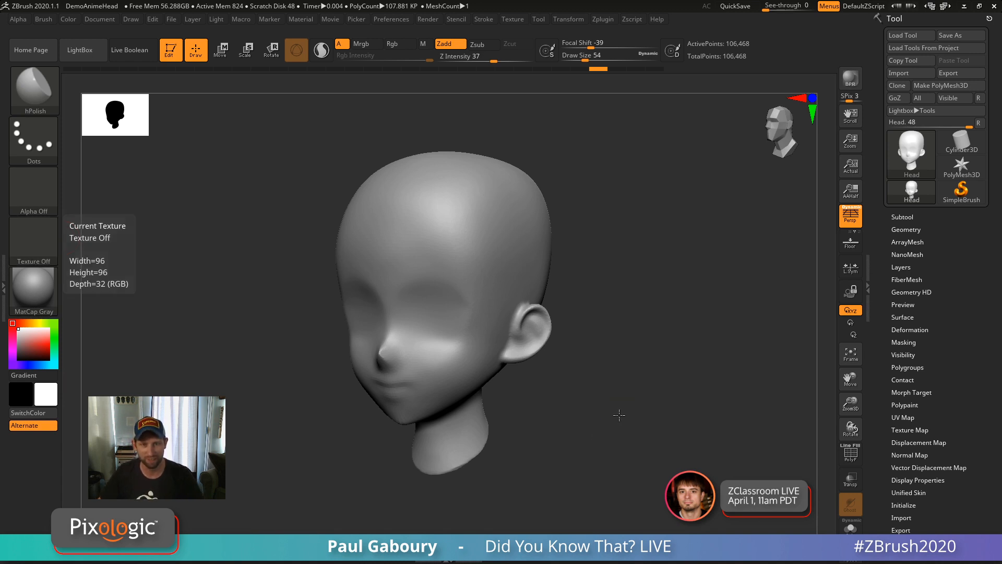
pyautogui.moveTo(619, 403); pyautogui.dragTo(610, 379)
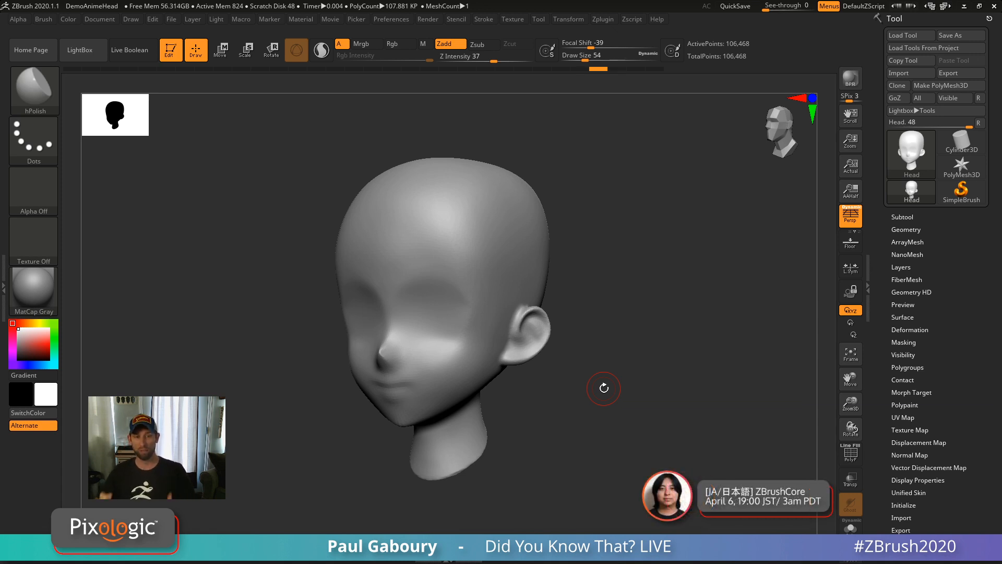
pyautogui.moveTo(621, 387)
pyautogui.mouseDown()
pyautogui.moveTo(628, 393)
pyautogui.moveTo(620, 395)
pyautogui.mouseUp()
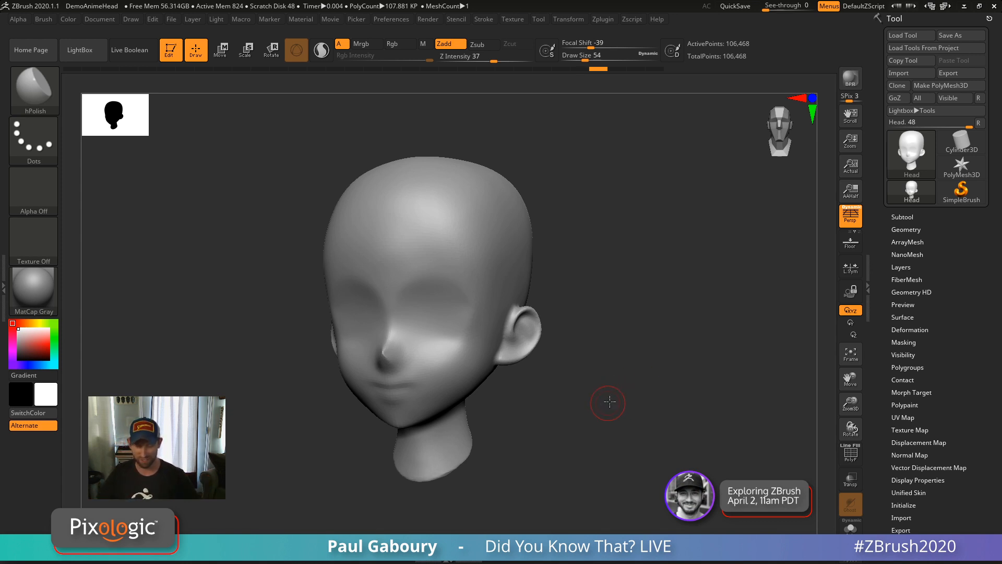
pyautogui.moveTo(606, 402); pyautogui.dragTo(650, 373)
pyautogui.moveTo(649, 373)
pyautogui.keyDown('alt'); pyautogui.mouseDown(button='right')
pyautogui.moveTo(623, 387)
pyautogui.moveTo(601, 358)
pyautogui.moveTo(619, 390)
pyautogui.moveTo(605, 371)
pyautogui.mouseUp(button='right'); pyautogui.keyUp('alt')
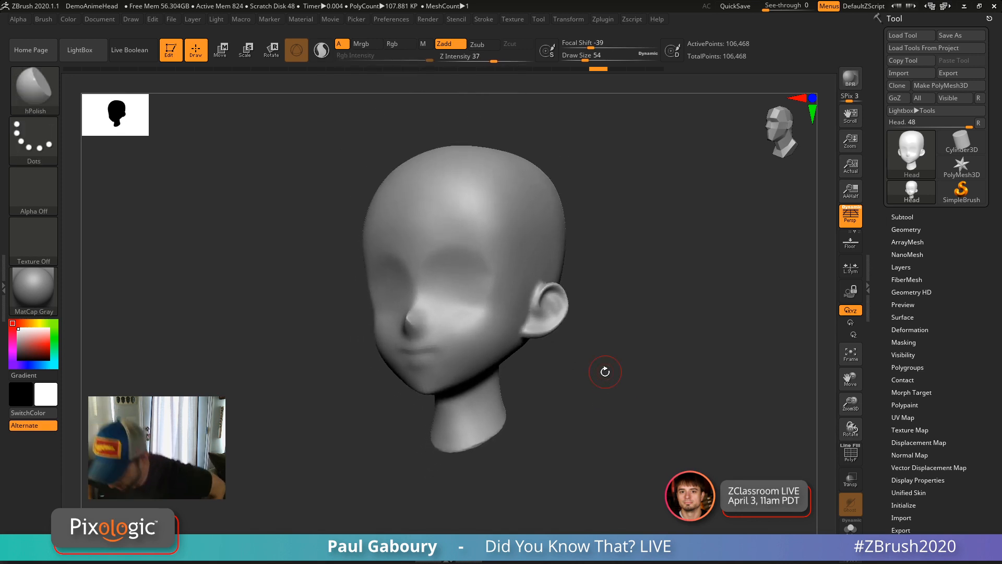
pyautogui.press('b')
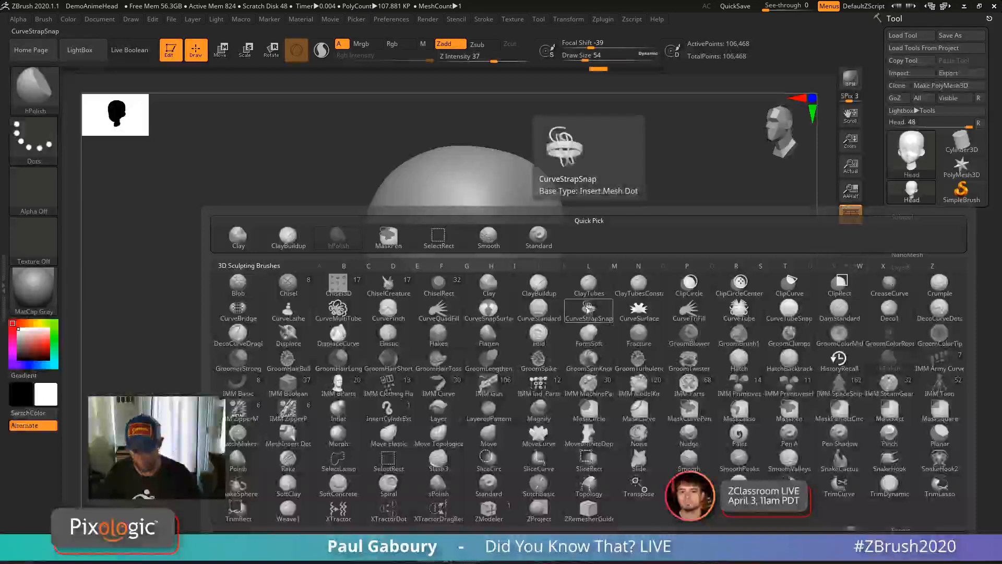
pyautogui.press('c')
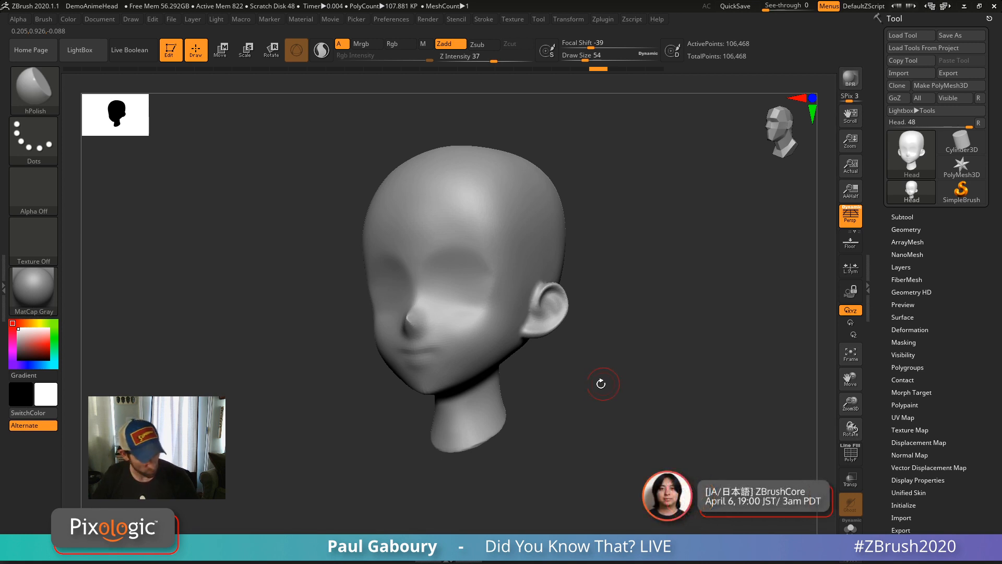
pyautogui.moveTo(600, 384)
pyautogui.mouseDown()
pyautogui.moveTo(624, 386)
pyautogui.moveTo(606, 393)
pyautogui.moveTo(601, 377)
pyautogui.mouseUp()
pyautogui.keyDown('alt'); pyautogui.moveTo(601, 377); pyautogui.dragTo(584, 402, button='right'); pyautogui.keyUp('alt')
pyautogui.moveTo(584, 402)
pyautogui.keyDown('ctrl'); pyautogui.mouseDown(button='right')
pyautogui.moveTo(604, 392)
pyautogui.moveTo(593, 387)
pyautogui.mouseUp(button='right'); pyautogui.keyUp('ctrl')
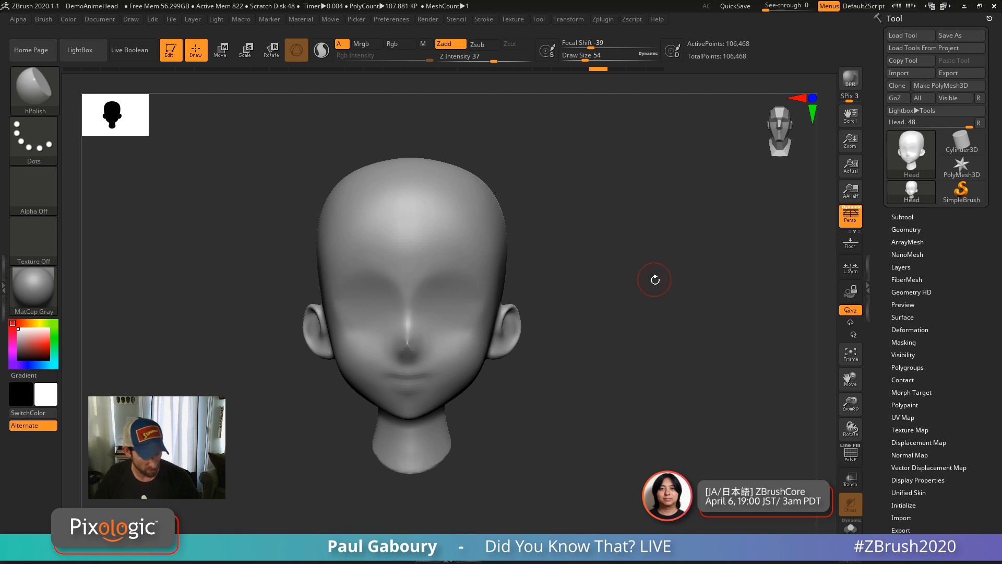
# Open the DemoHead.ZPR project without saving changes to the current one.
pyautogui.press(',')
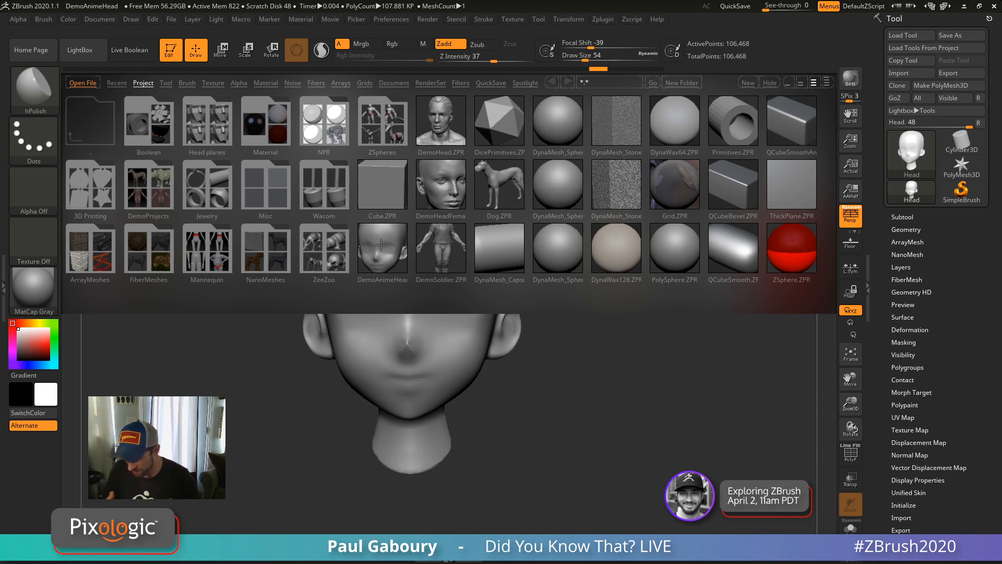
pyautogui.doubleClick(445, 121)
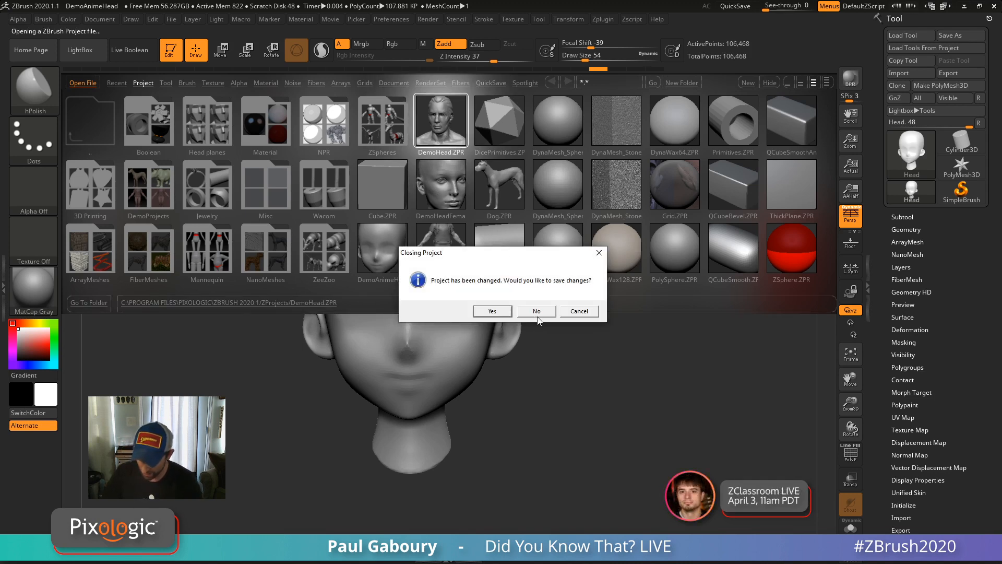
pyautogui.click(536, 313)
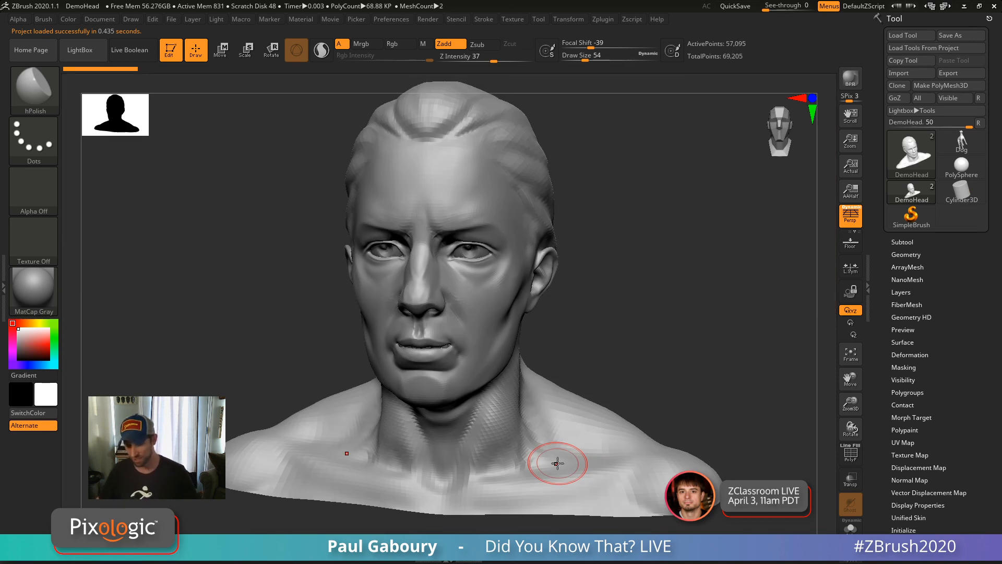
# Subdivide the DemoHead bust mesh twice.
pyautogui.keyDown('ctrl'); pyautogui.moveTo(650, 341); pyautogui.dragTo(618, 320, button='right'); pyautogui.keyUp('ctrl')
pyautogui.moveTo(618, 319)
pyautogui.keyDown('alt'); pyautogui.mouseDown(button='right')
pyautogui.moveTo(641, 304)
pyautogui.moveTo(635, 293)
pyautogui.mouseUp(button='right'); pyautogui.keyUp('alt')
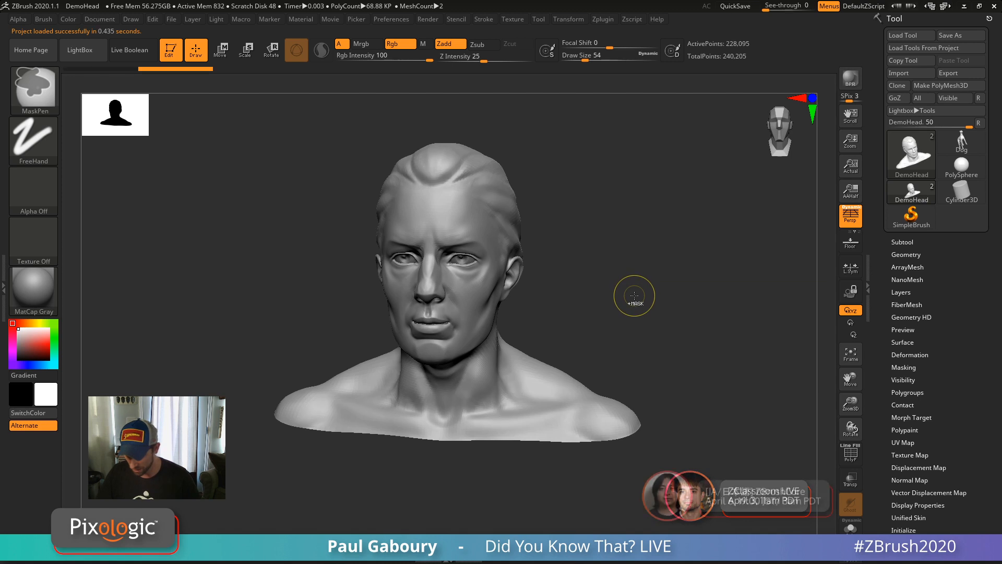
pyautogui.hotkey('ctrl', 'd')
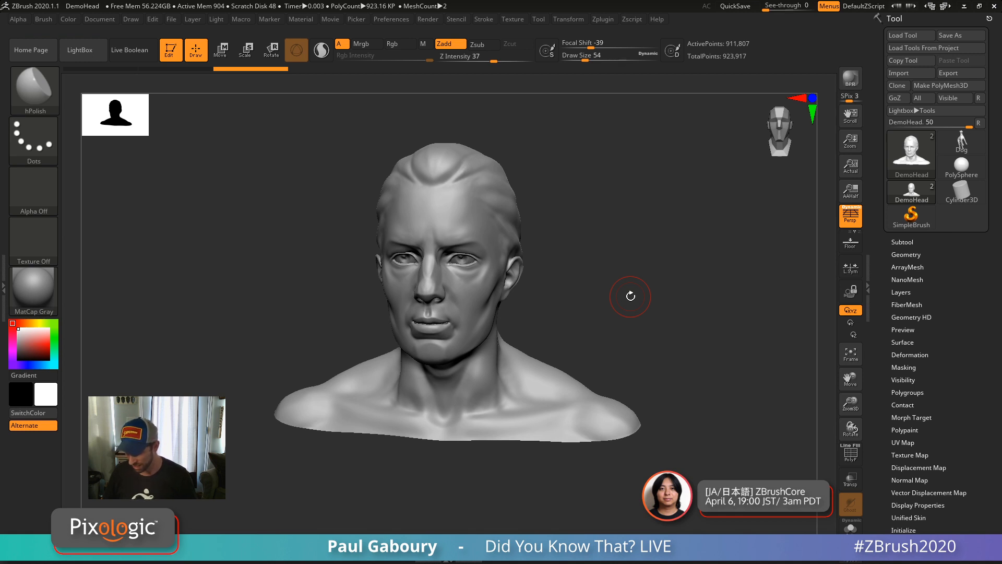
pyautogui.moveTo(673, 363); pyautogui.dragTo(662, 357)
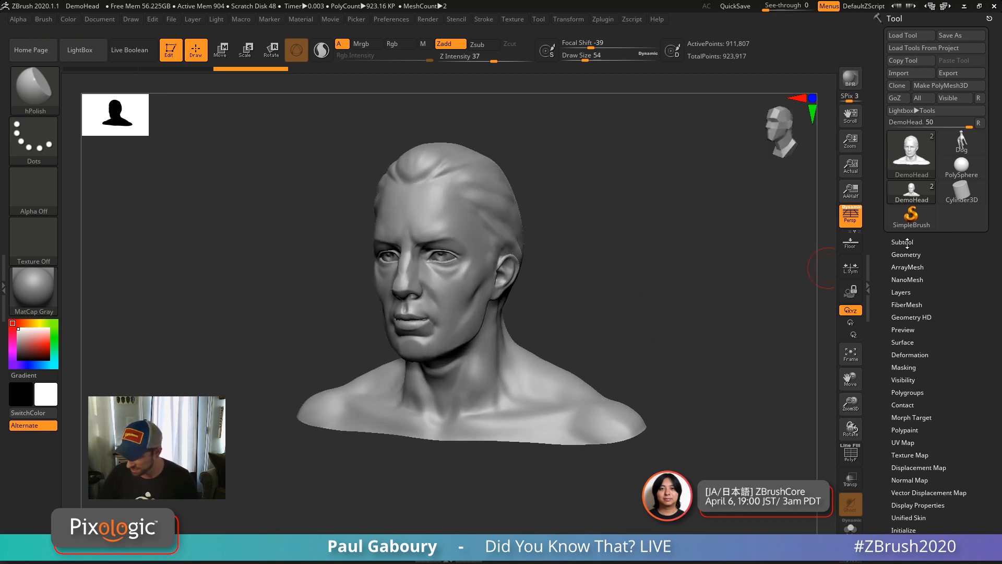
# Enable Weld in the DemoHead subtool's merge options, leaving Uv off.
pyautogui.click(906, 242)
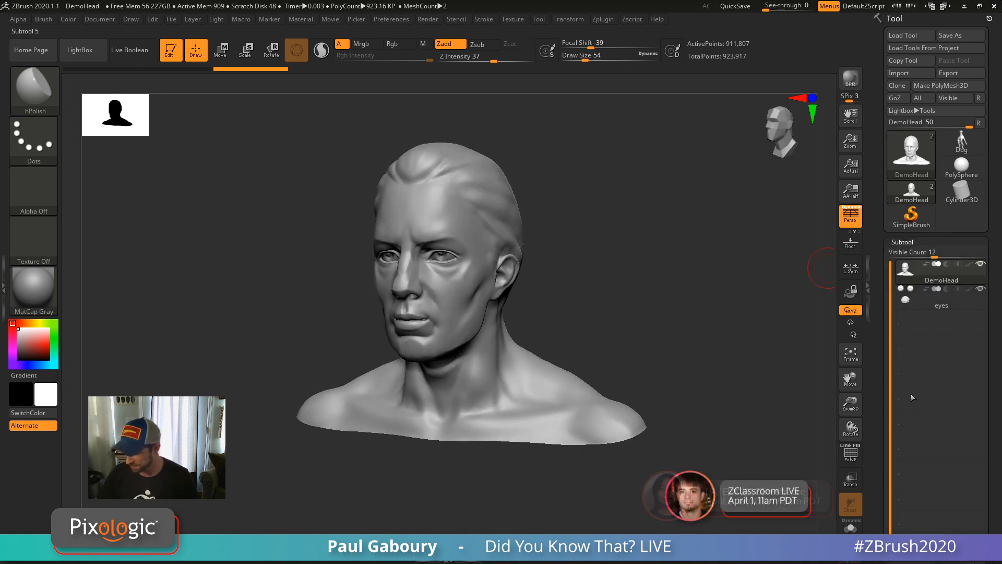
pyautogui.click(908, 280)
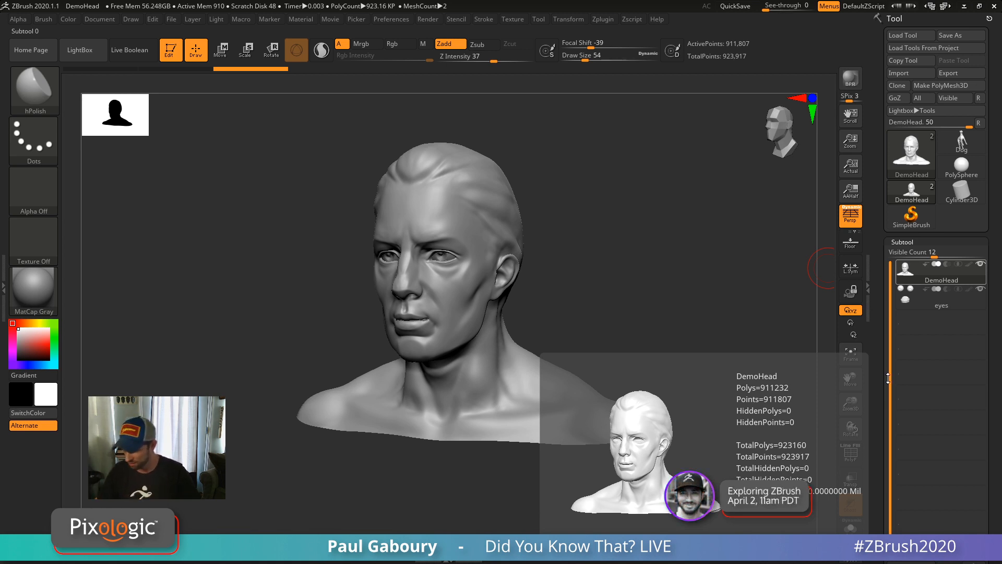
pyautogui.scroll(-5, 875, 329)
pyautogui.click(898, 474)
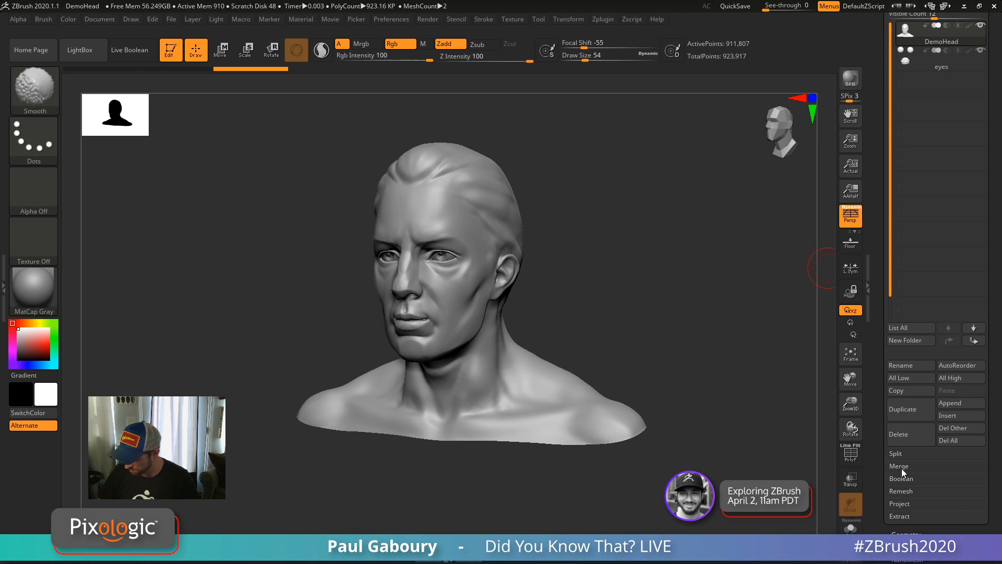
pyautogui.click(949, 491)
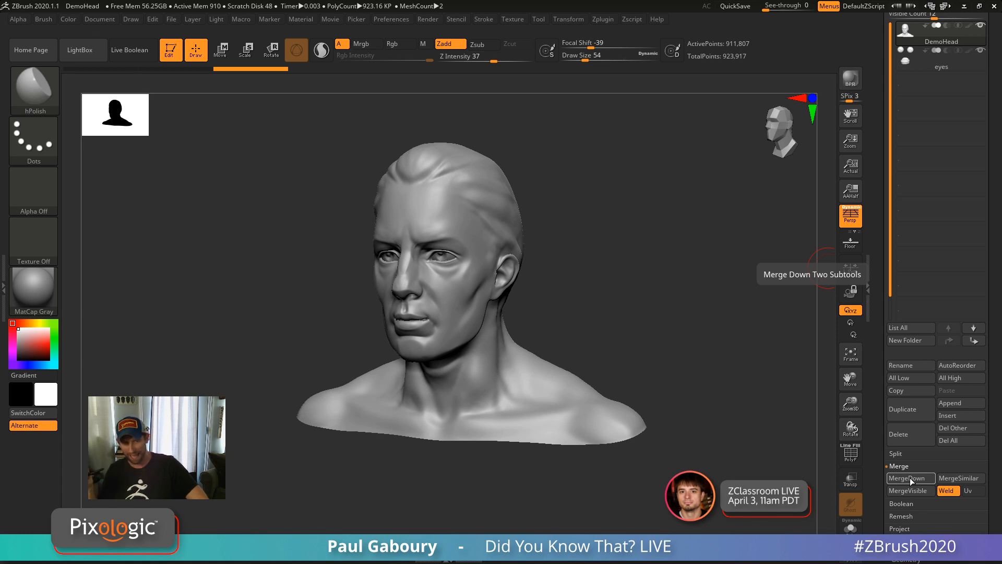
pyautogui.click(972, 494)
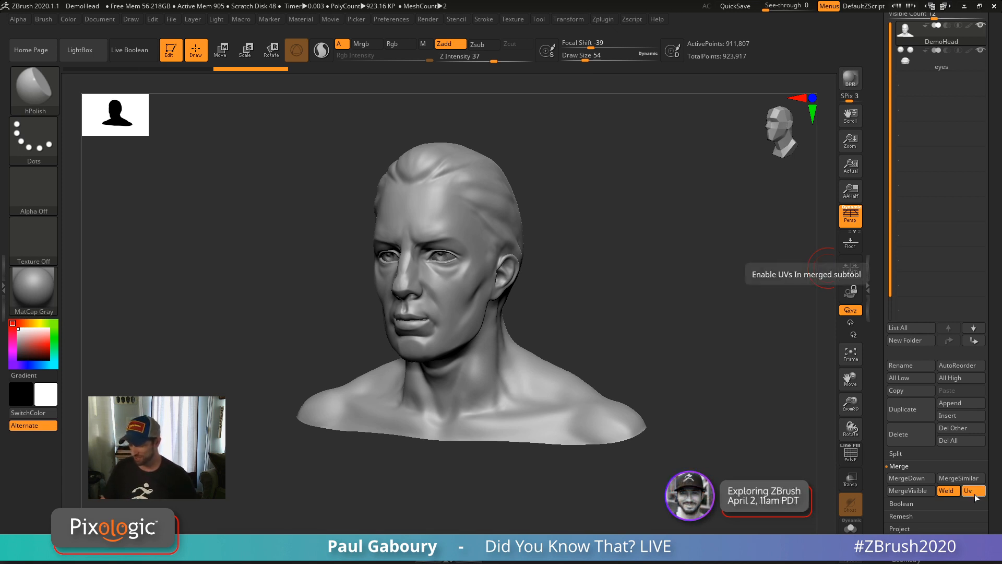
pyautogui.click(974, 493)
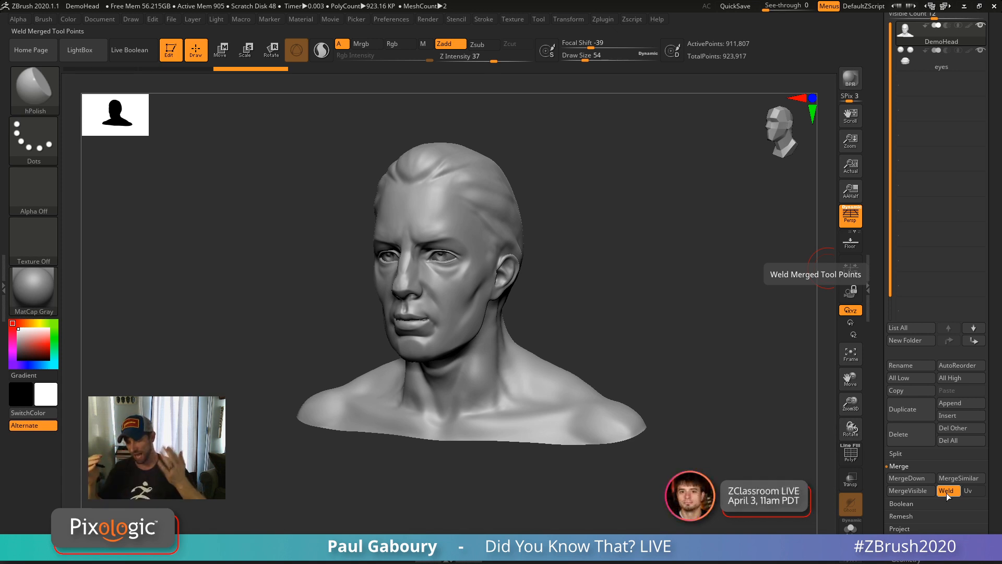
# Delete the lower subdivision levels of the DemoHead subtool in its geometry settings.
pyautogui.moveTo(918, 554); pyautogui.dragTo(916, 344)
pyautogui.press('shift')
pyautogui.click(915, 347)
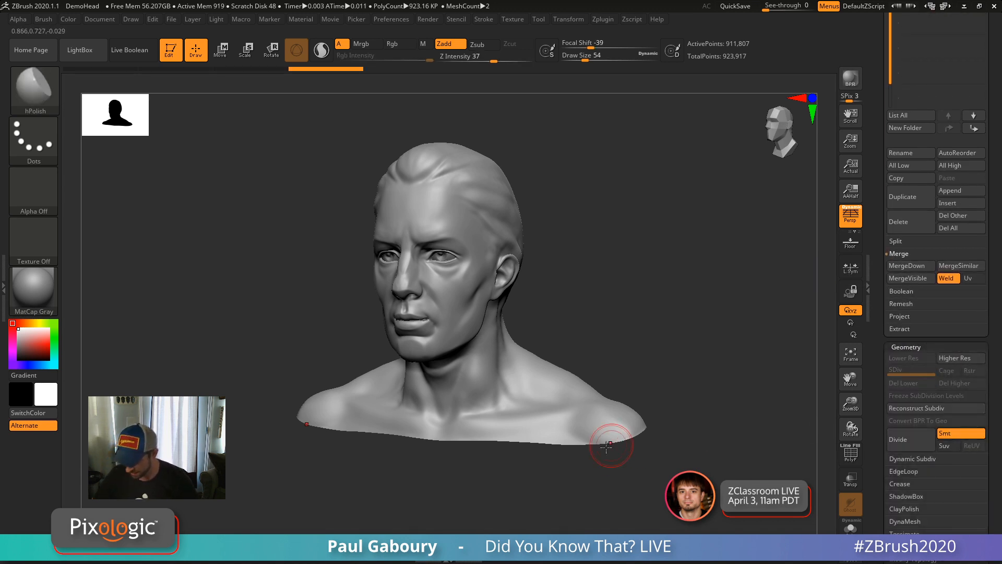
pyautogui.keyDown('shift'); pyautogui.moveTo(726, 430); pyautogui.dragTo(616, 435); pyautogui.keyUp('shift')
pyautogui.keyDown('ctrl'); pyautogui.keyDown('shift'); pyautogui.moveTo(301, 142); pyautogui.dragTo(527, 310); pyautogui.keyUp('shift'); pyautogui.keyUp('ctrl')
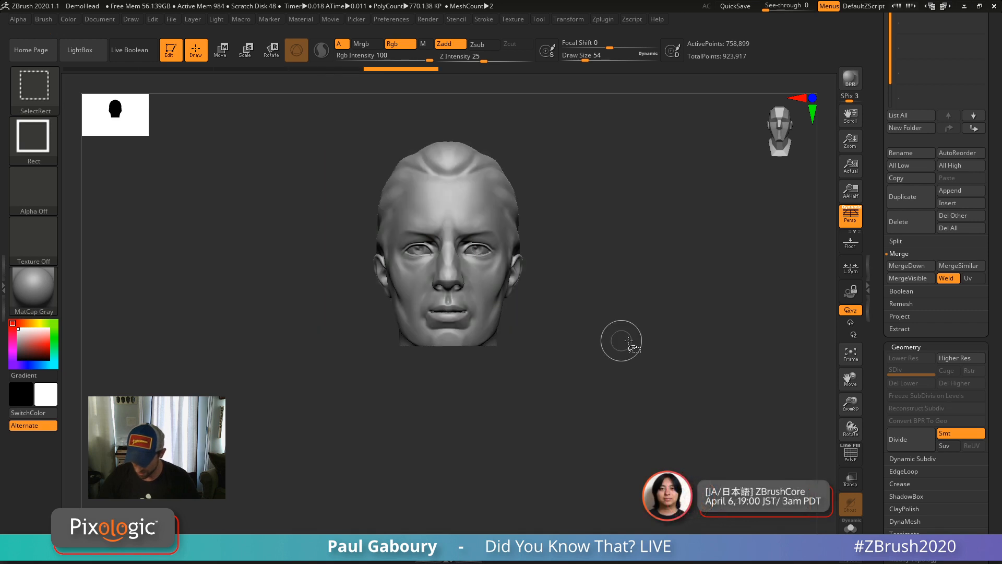
pyautogui.moveTo(619, 339)
pyautogui.mouseDown()
pyautogui.moveTo(657, 354)
pyautogui.moveTo(677, 391)
pyautogui.moveTo(729, 380)
pyautogui.mouseUp()
pyautogui.keyDown('ctrl'); pyautogui.keyDown('shift'); pyautogui.click(729, 380); pyautogui.keyUp('shift'); pyautogui.keyUp('ctrl')
# Isolate the head and neck with a rectangular visibility selection and split the hidden shoulders into a separate subtool.
pyautogui.keyDown('ctrl'); pyautogui.keyDown('shift'); pyautogui.moveTo(312, 137); pyautogui.dragTo(581, 415); pyautogui.keyUp('shift'); pyautogui.keyUp('ctrl')
pyautogui.moveTo(773, 396); pyautogui.dragTo(694, 400)
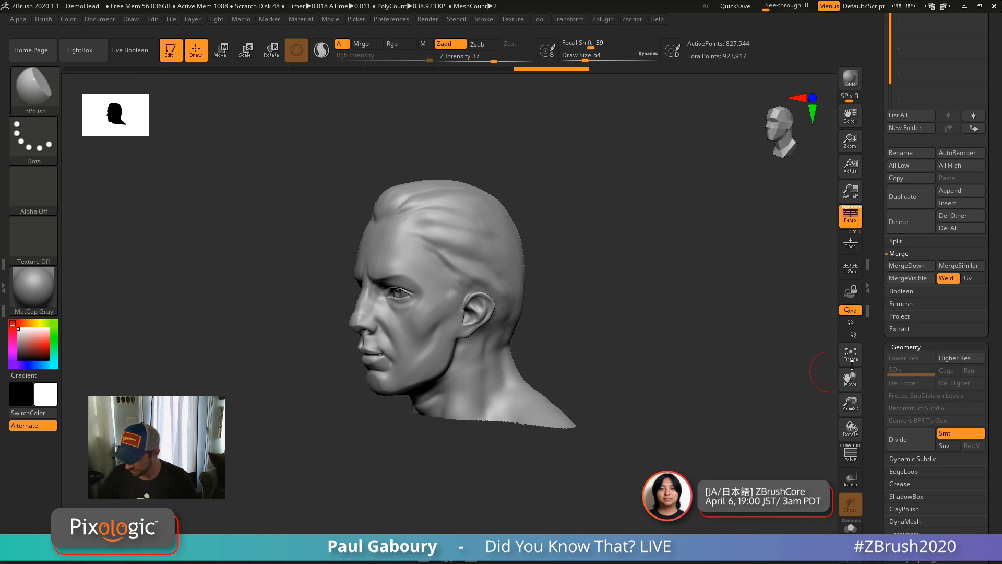
pyautogui.click(895, 241)
pyautogui.click(911, 253)
pyautogui.scroll(5, 974, 363)
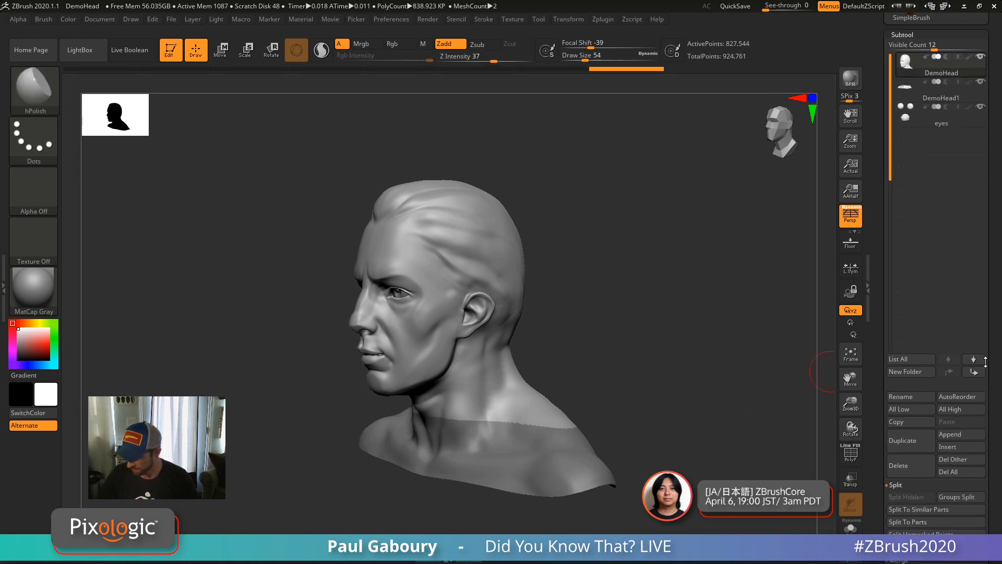
# Inspect the split-off shoulders subtool, and reselect the DemoHead subtool.
pyautogui.moveTo(905, 110)
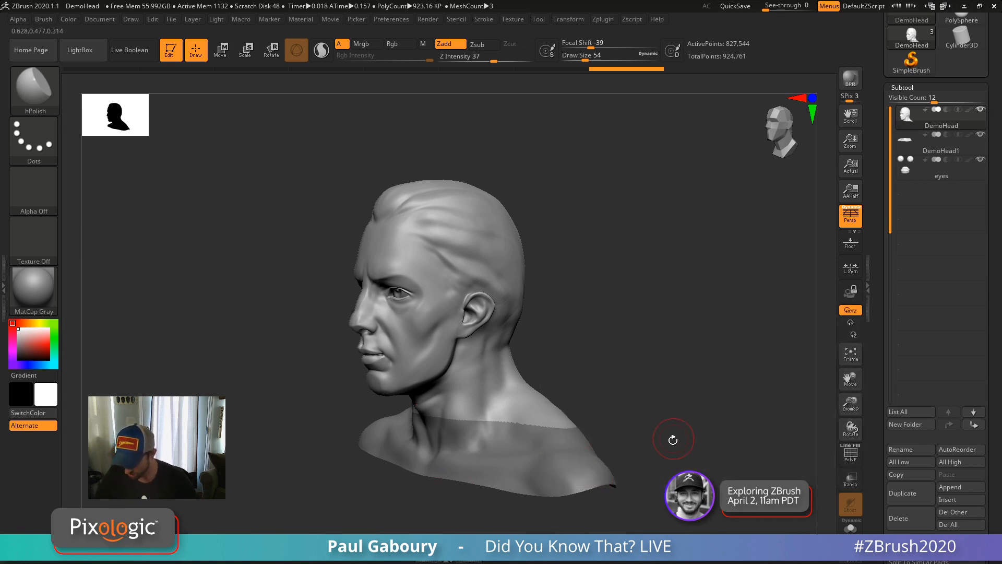
pyautogui.moveTo(673, 439); pyautogui.dragTo(677, 429)
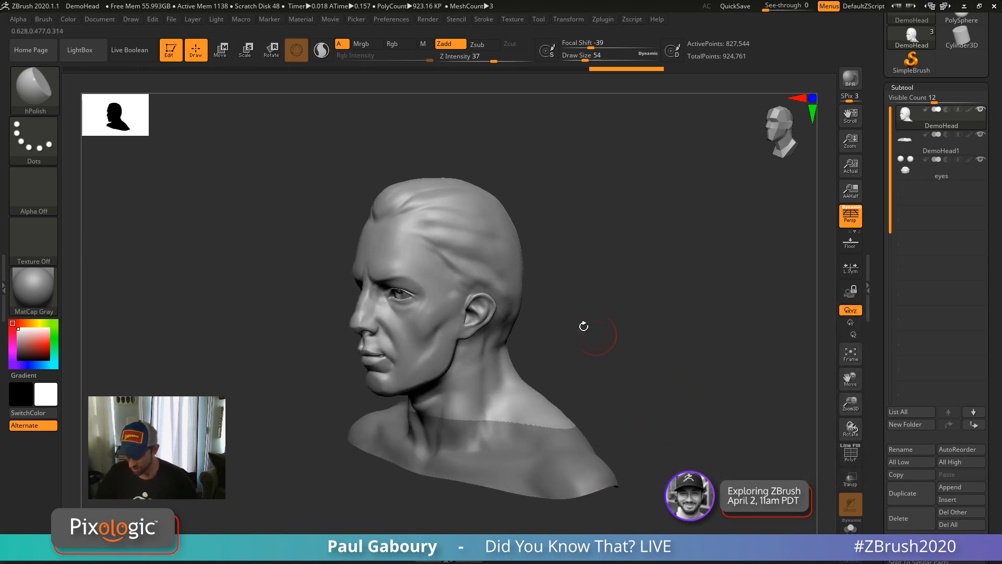
pyautogui.click(905, 144)
pyautogui.moveTo(905, 144)
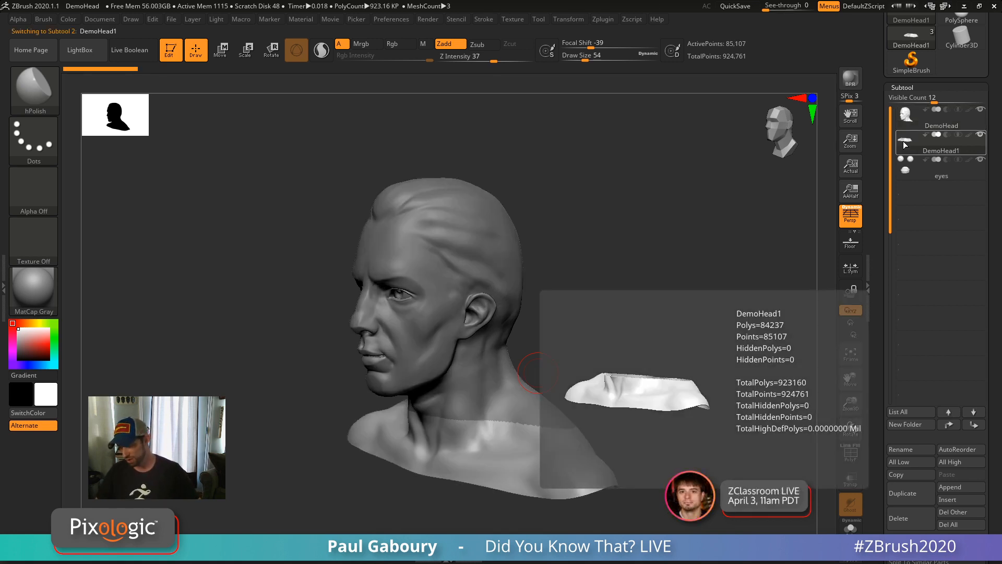
pyautogui.click(907, 119)
# Merge the DemoHead subtool down with the shoulders using Weld, accepting that the operation cannot be undone.
pyautogui.moveTo(993, 422); pyautogui.dragTo(989, 305)
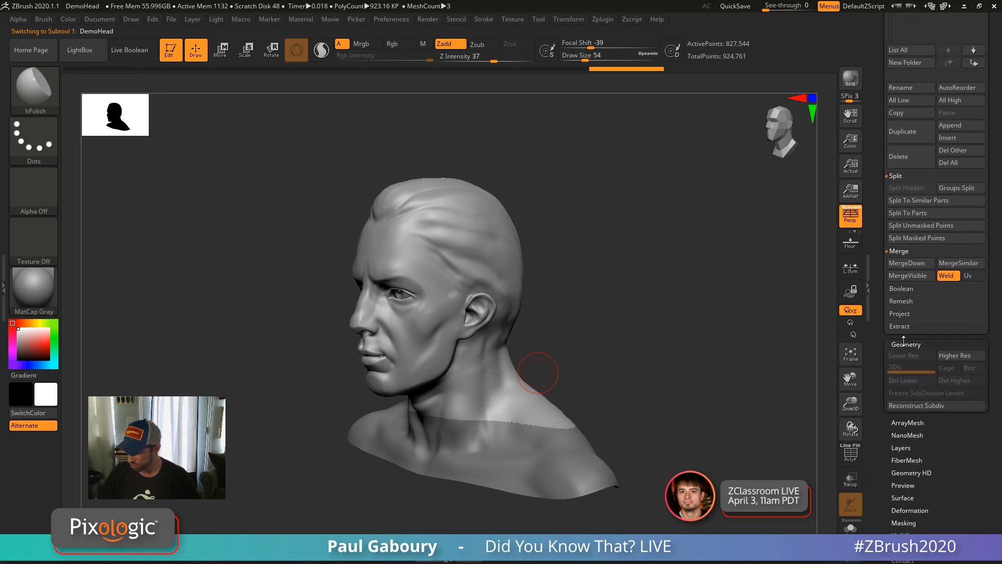
pyautogui.click(905, 344)
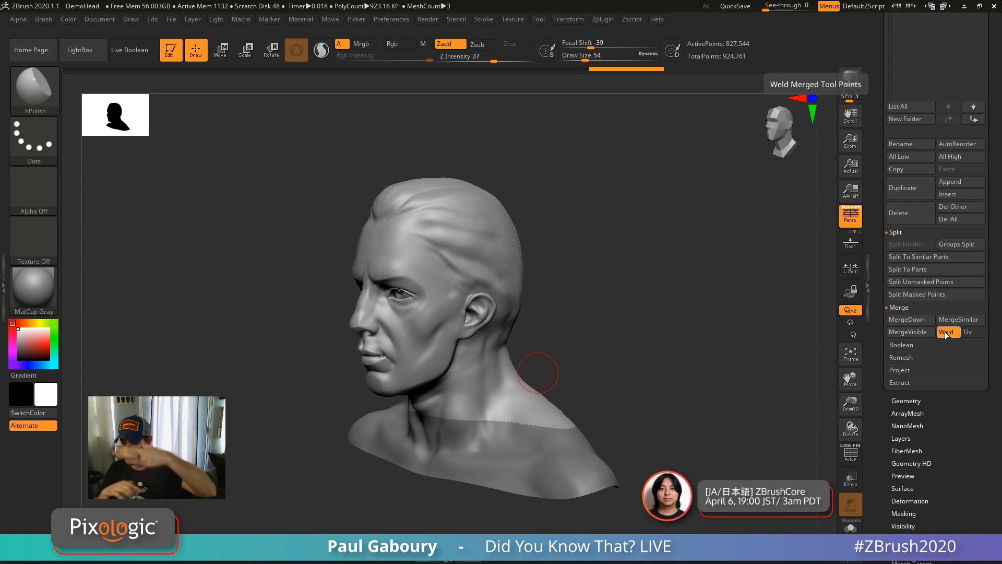
pyautogui.click(918, 323)
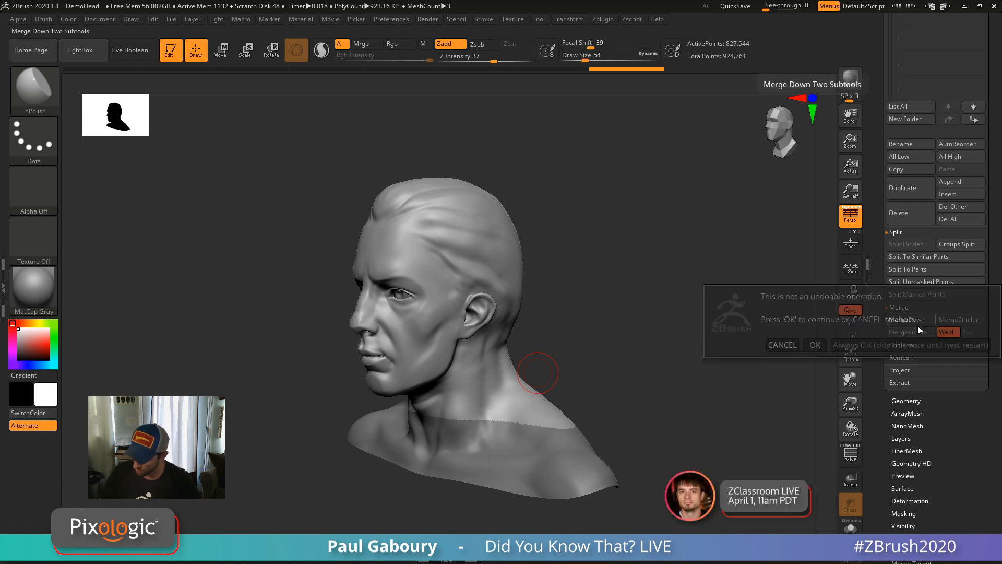
pyautogui.click(815, 344)
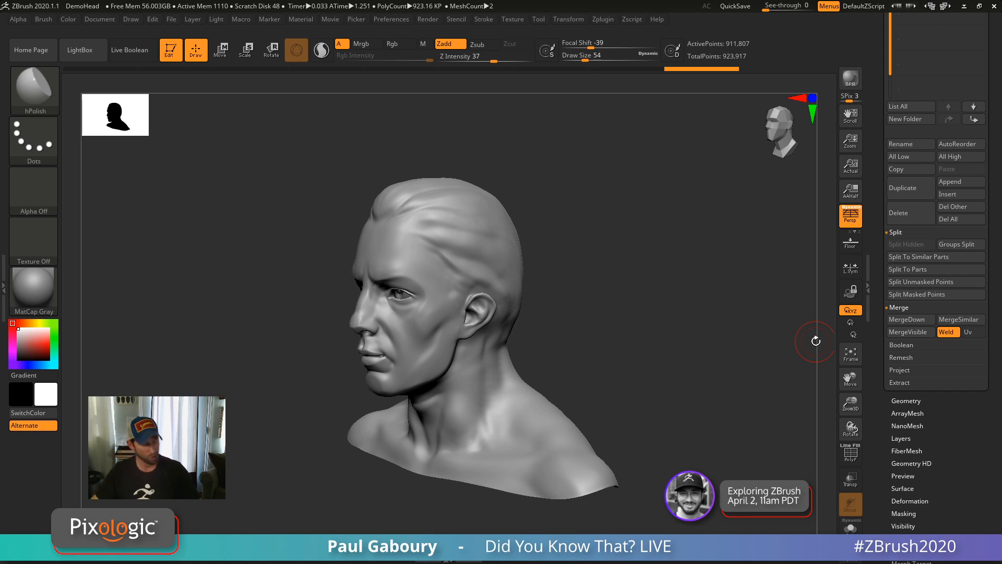
# Show the polygon wireframe and examine the welded seam around the neck and shoulders up close.
pyautogui.press('shift')
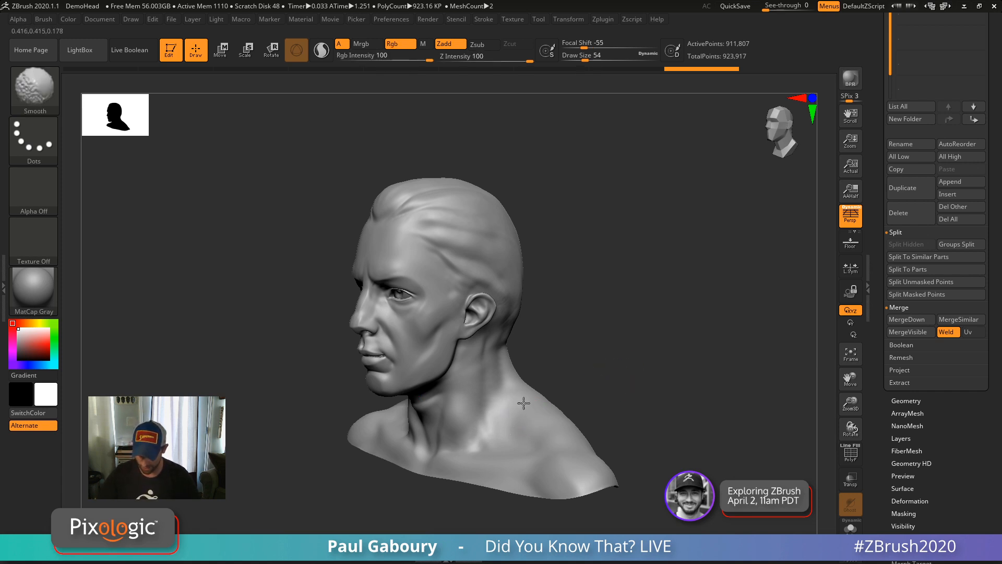
pyautogui.hotkey('shift', 'f')
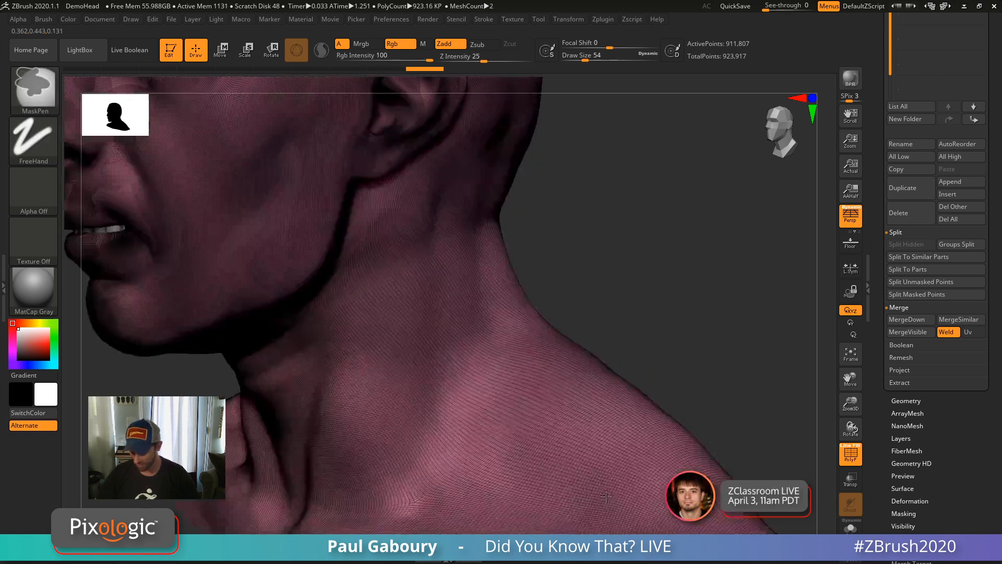
# Hide the polygon wireframe and examine the welded bust from the front, the side and its open underside.
pyautogui.keyDown('ctrl'); pyautogui.moveTo(606, 496); pyautogui.dragTo(533, 416, button='right'); pyautogui.keyUp('ctrl')
pyautogui.hotkey('shift', 'f')
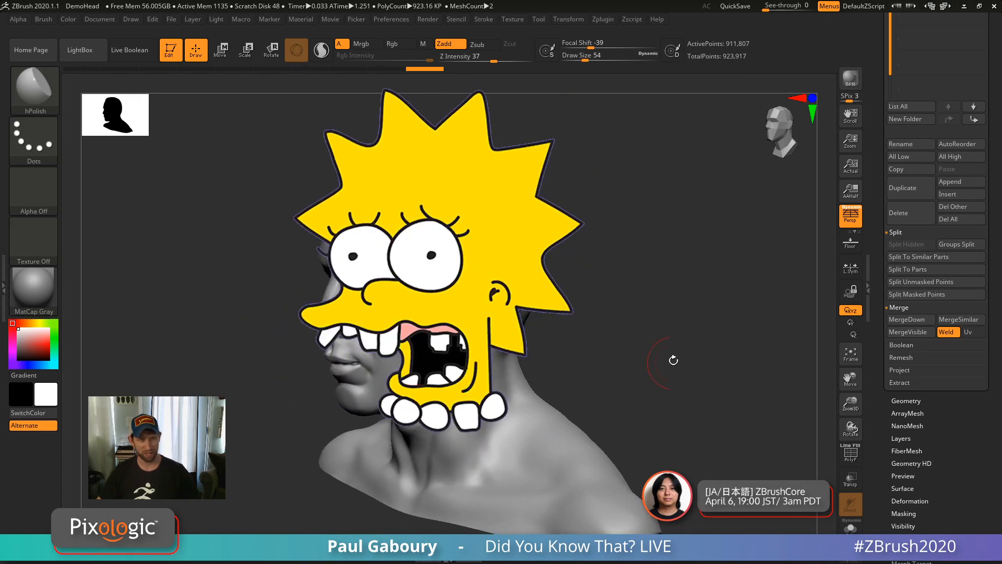
pyautogui.press('ctrl')
pyautogui.moveTo(665, 354)
pyautogui.mouseDown()
pyautogui.moveTo(677, 332)
pyautogui.moveTo(671, 342)
pyautogui.moveTo(673, 307)
pyautogui.mouseUp()
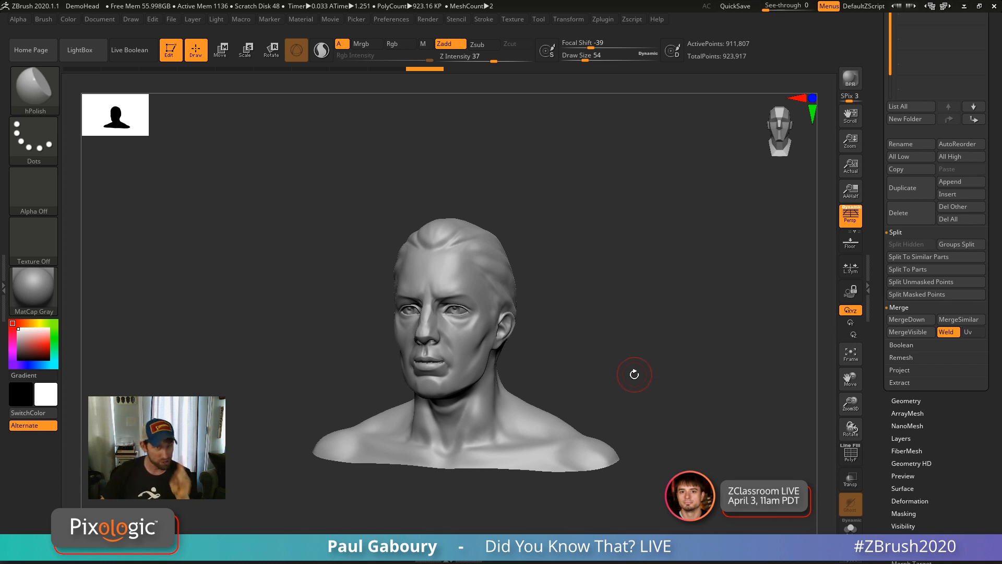
pyautogui.moveTo(634, 380); pyautogui.dragTo(628, 282)
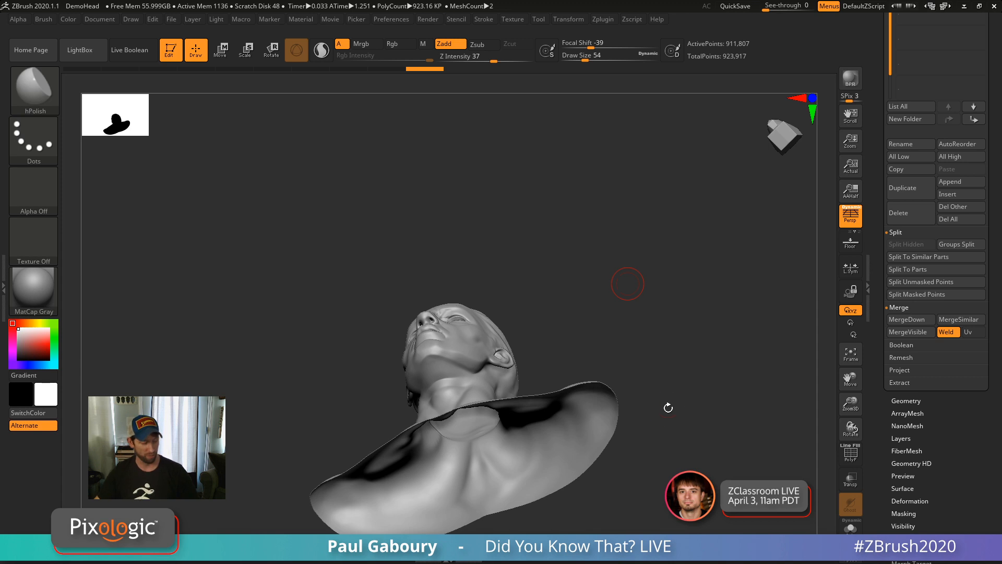
pyautogui.moveTo(672, 421); pyautogui.dragTo(644, 284)
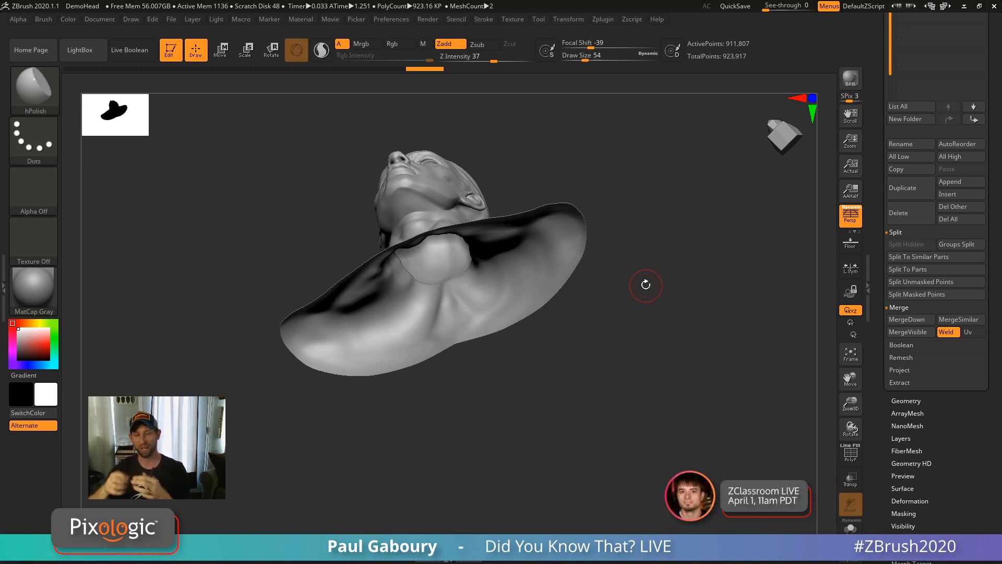
pyautogui.moveTo(645, 285)
pyautogui.mouseDown()
pyautogui.moveTo(648, 365)
pyautogui.moveTo(532, 214)
pyautogui.moveTo(581, 247)
pyautogui.moveTo(447, 208)
pyautogui.mouseUp()
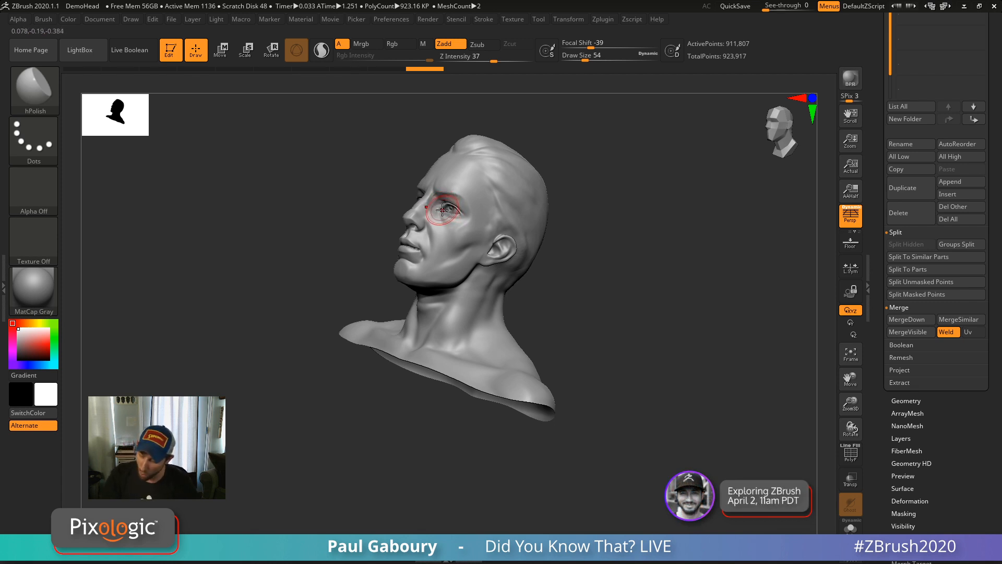
pyautogui.moveTo(462, 308); pyautogui.dragTo(498, 328, button='right')
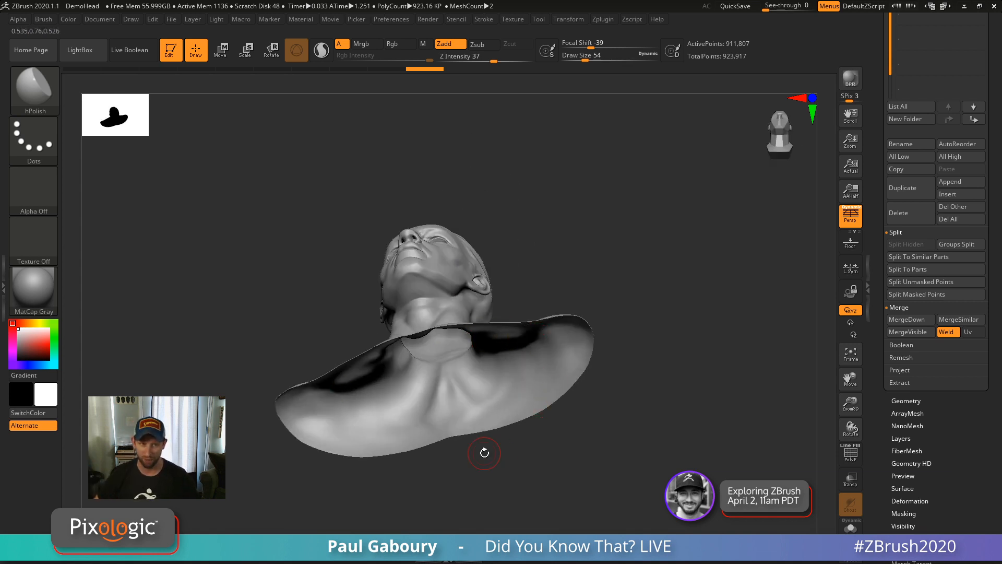
pyautogui.keyDown('shift'); pyautogui.moveTo(633, 324); pyautogui.dragTo(656, 413); pyautogui.keyUp('shift')
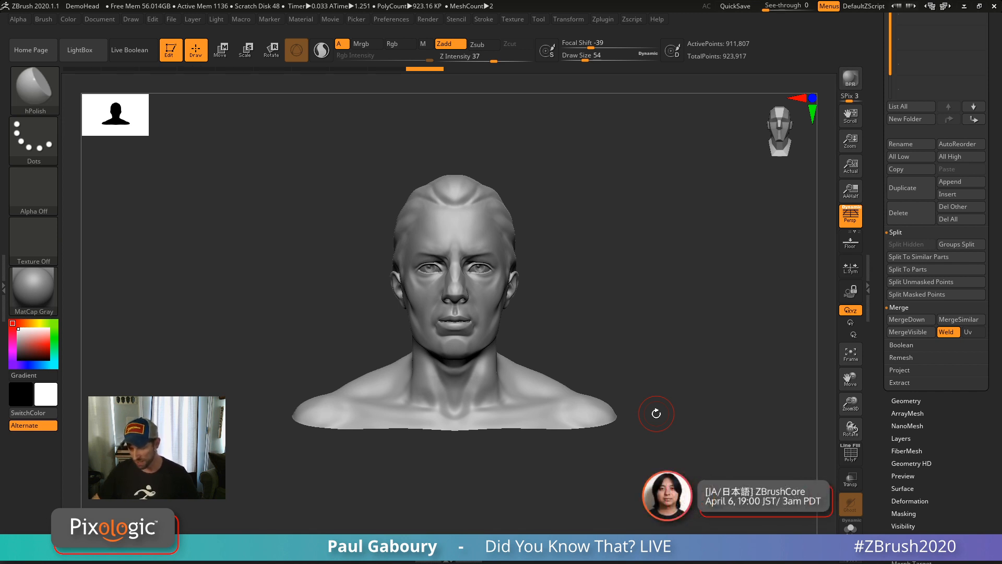
pyautogui.moveTo(656, 413); pyautogui.dragTo(729, 442)
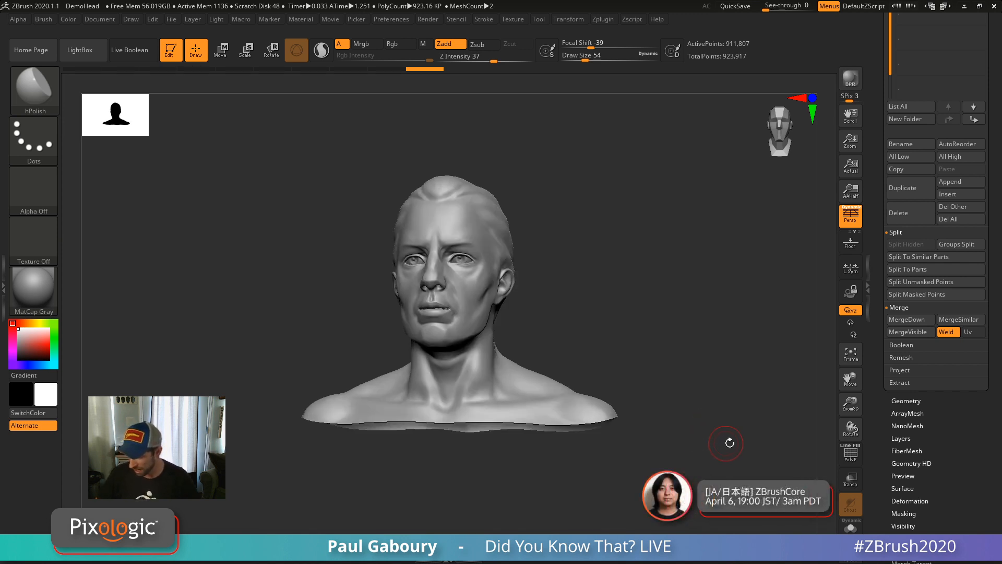
# Close the open holes of the DemoHead mesh with Close Holes, and check the capped underside of the bust.
pyautogui.click(915, 401)
pyautogui.press('shift')
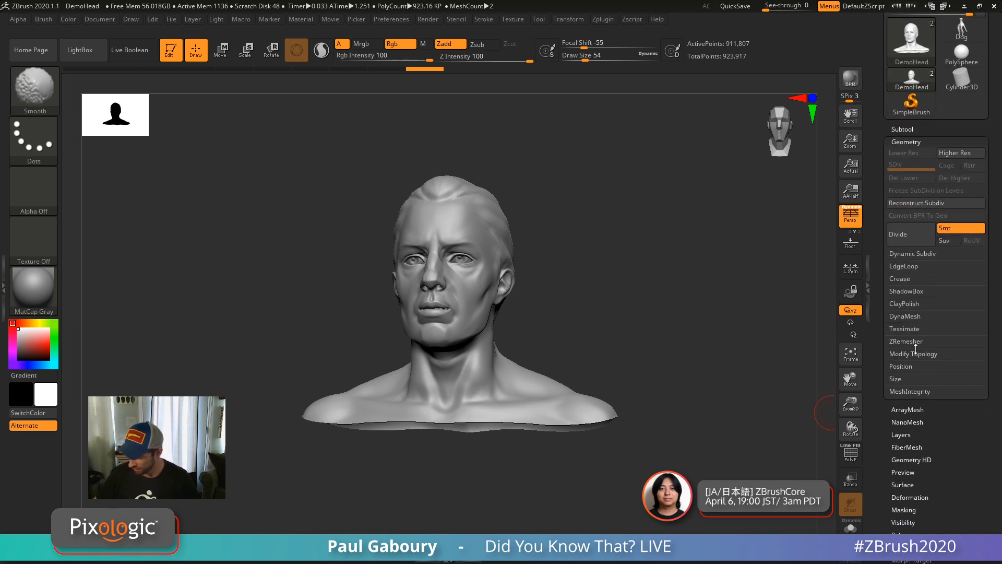
pyautogui.click(915, 352)
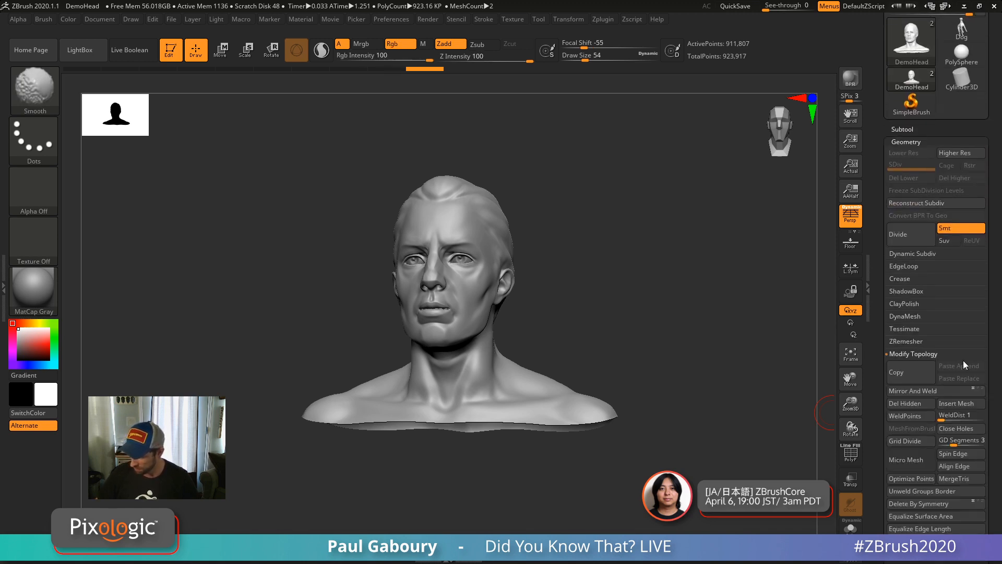
pyautogui.click(957, 429)
pyautogui.moveTo(657, 428); pyautogui.dragTo(537, 364)
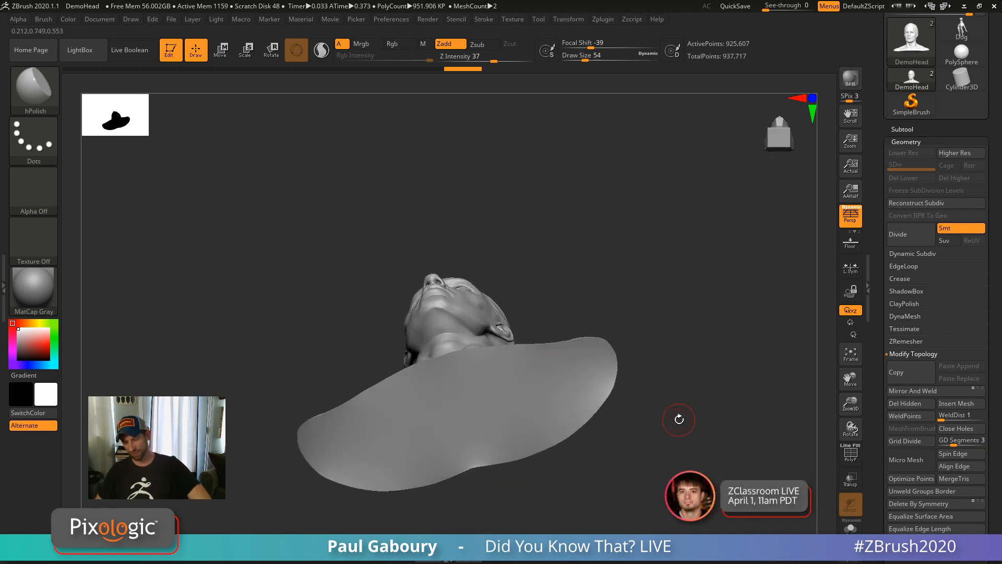
pyautogui.keyDown('shift'); pyautogui.moveTo(653, 349); pyautogui.dragTo(662, 405); pyautogui.keyUp('shift')
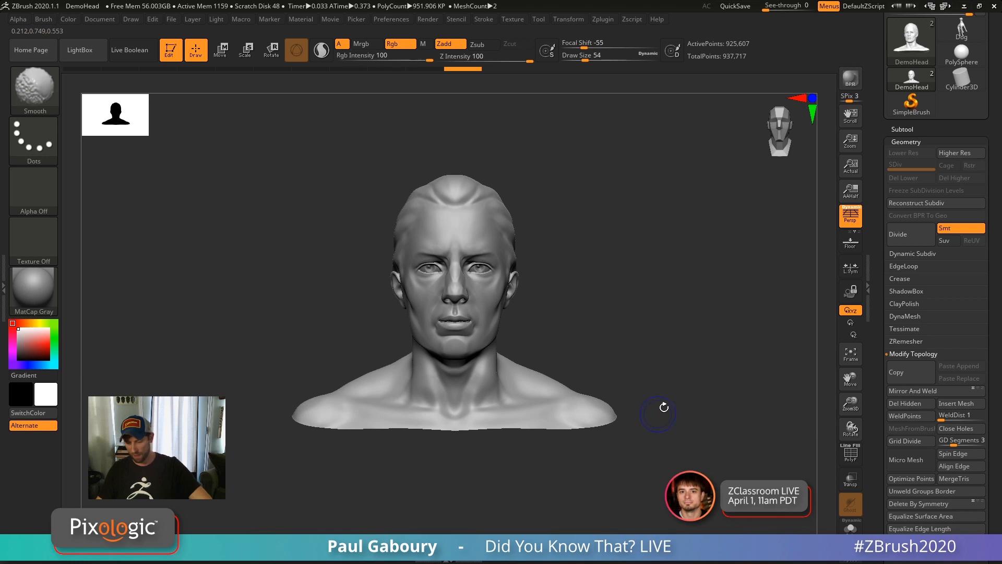
# Show the subtool merge options with Weld, and load PolySphere.ZTL from the LightBox tools.
pyautogui.click(902, 129)
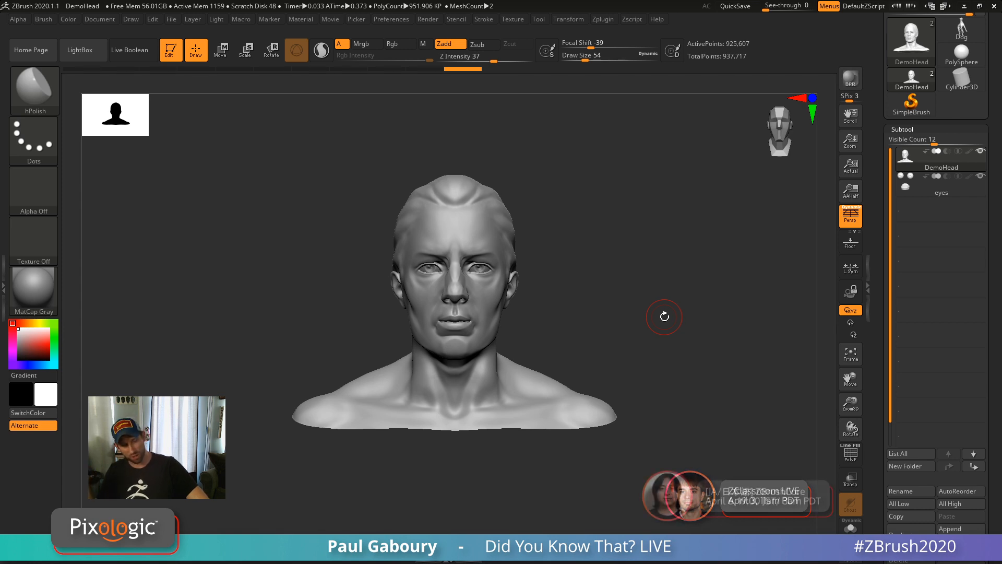
pyautogui.scroll(-10, 908, 366)
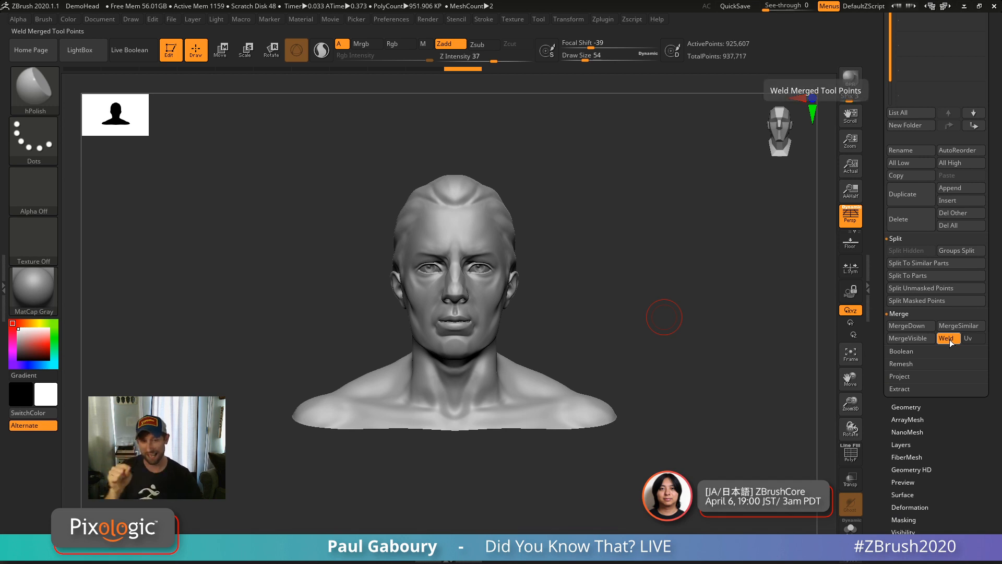
pyautogui.press(',')
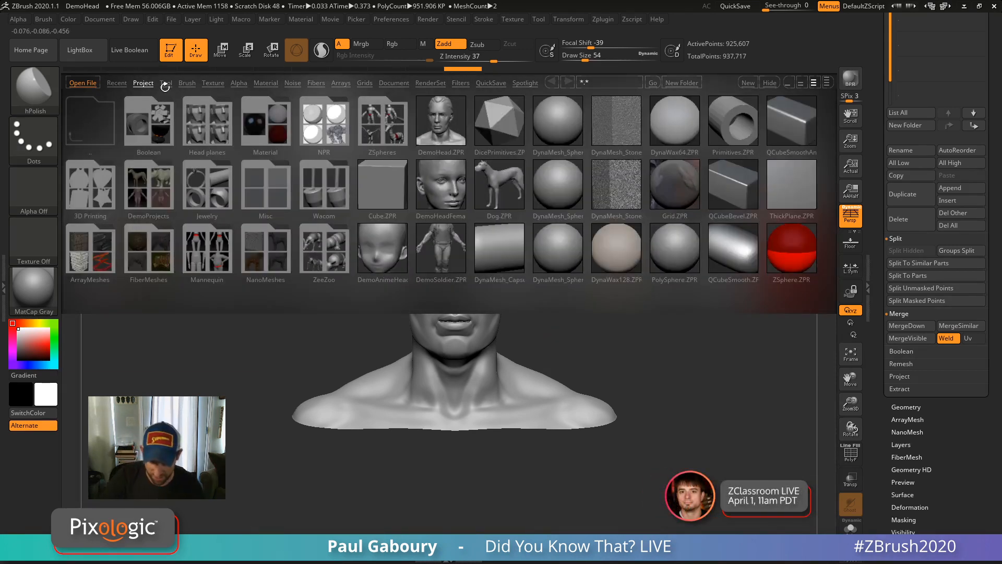
pyautogui.click(166, 83)
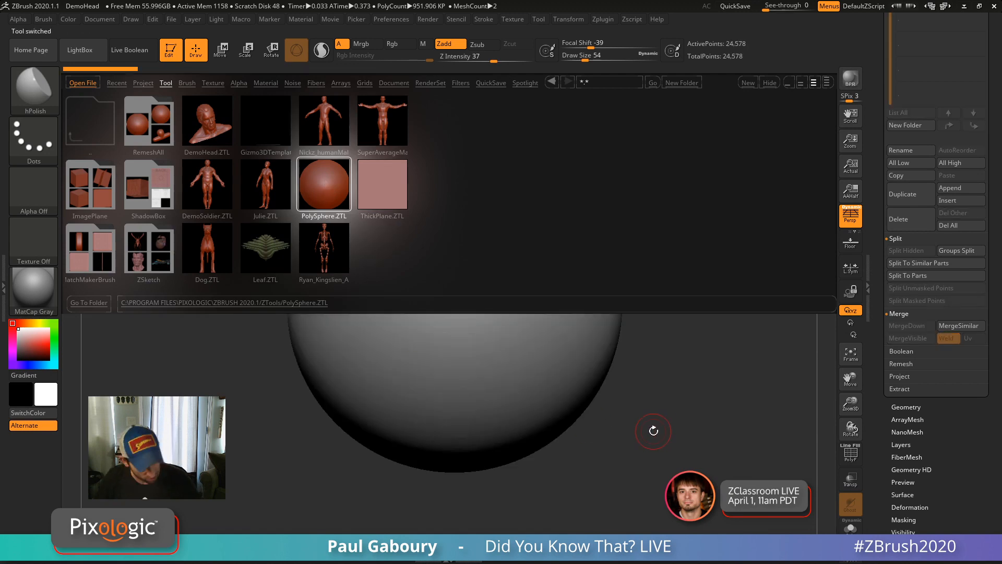
pyautogui.press(',')
pyautogui.moveTo(665, 467); pyautogui.dragTo(673, 473)
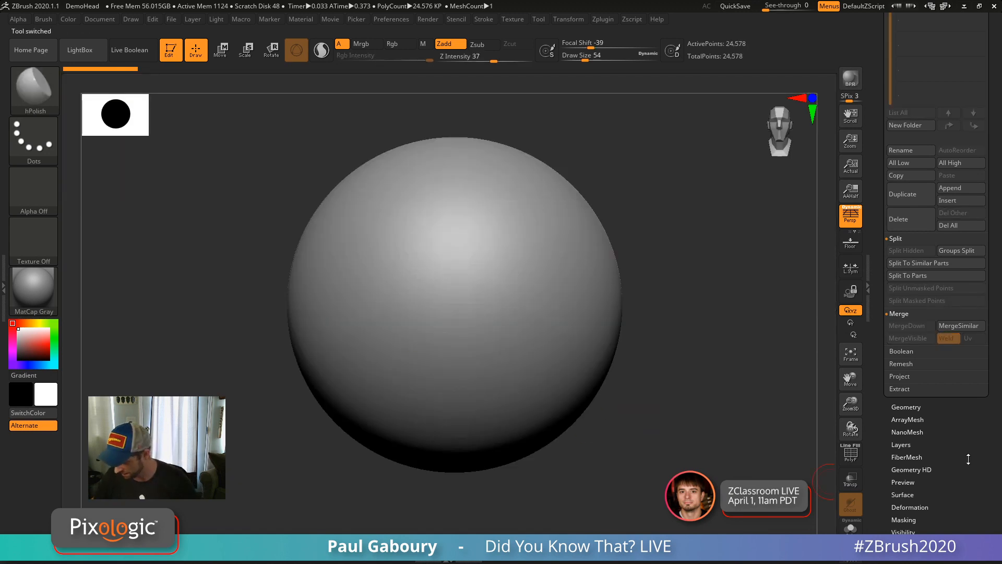
# Set the Initialize resolution of the quick primitives to 3 in X, Y and Z.
pyautogui.moveTo(968, 459); pyautogui.dragTo(960, 375)
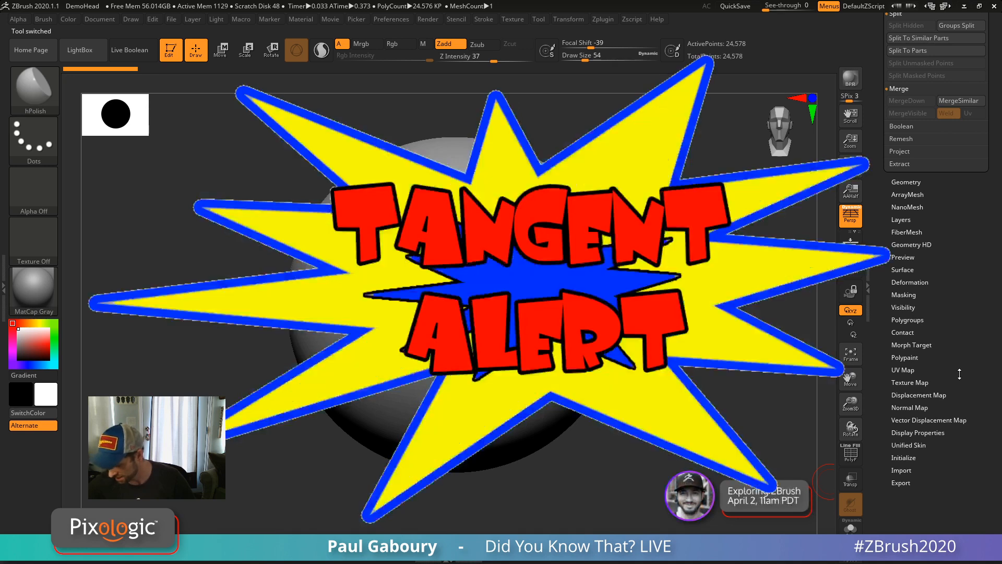
pyautogui.click(902, 458)
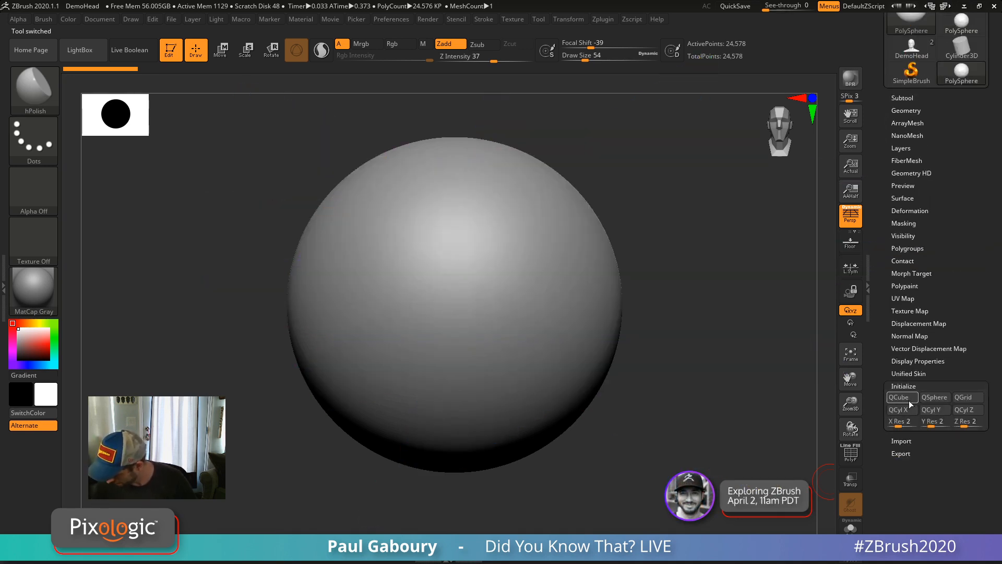
pyautogui.click(898, 426)
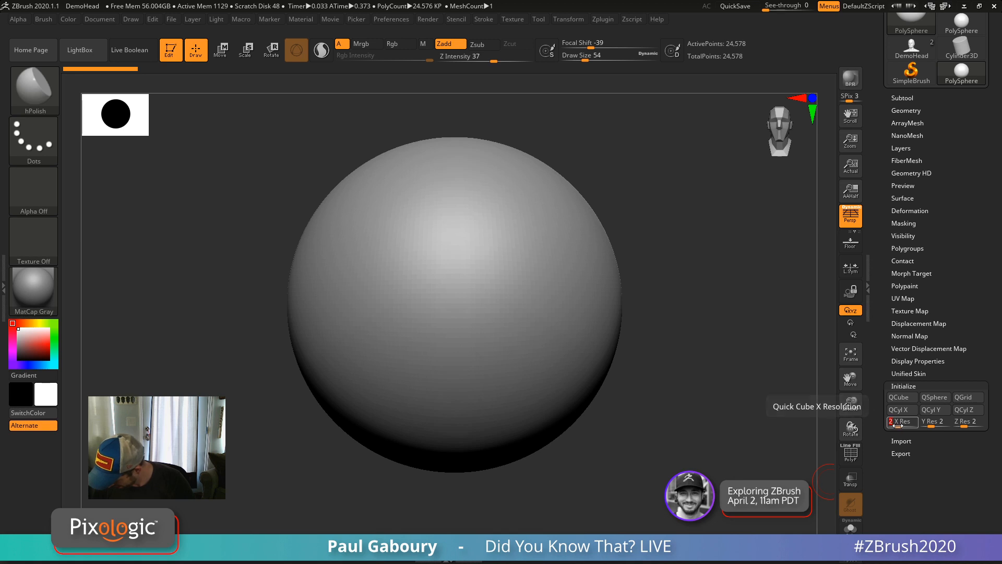
pyautogui.write('3')
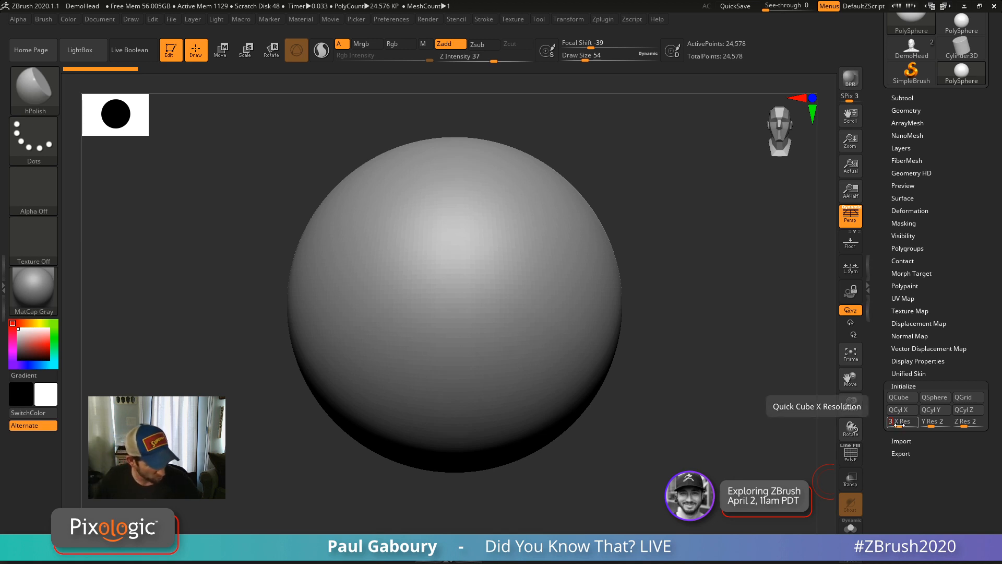
pyautogui.click(928, 423)
pyautogui.write('6')
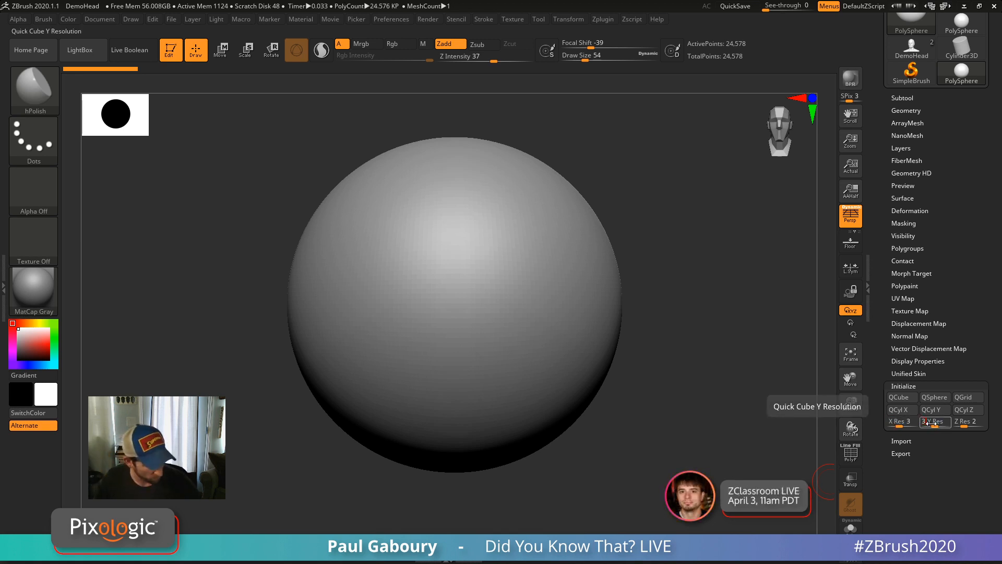
pyautogui.click(962, 423)
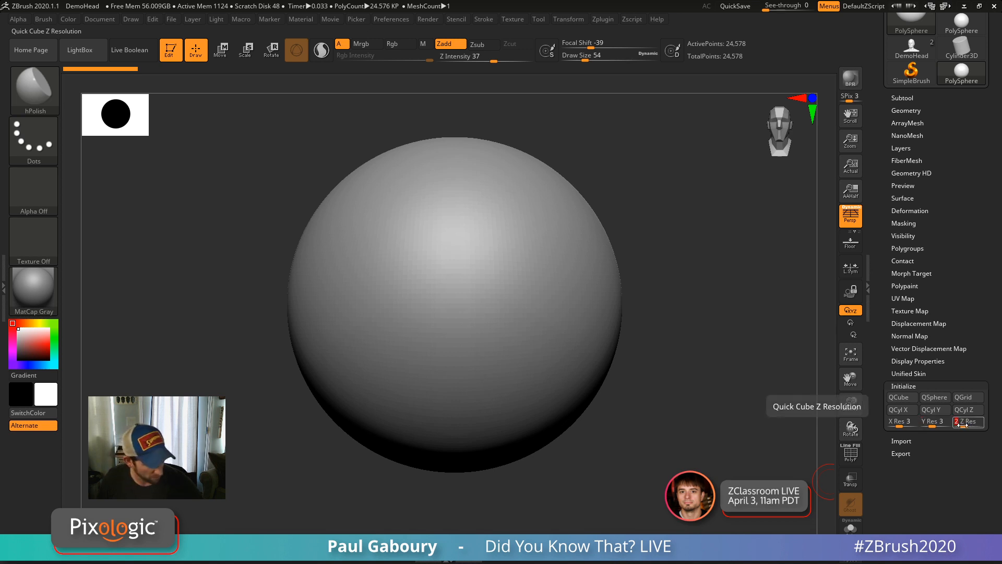
# Replace the sphere with a QCube of 3 × 3 × 3 divisions and show its polygon wireframe at an angle.
pyautogui.click(907, 112)
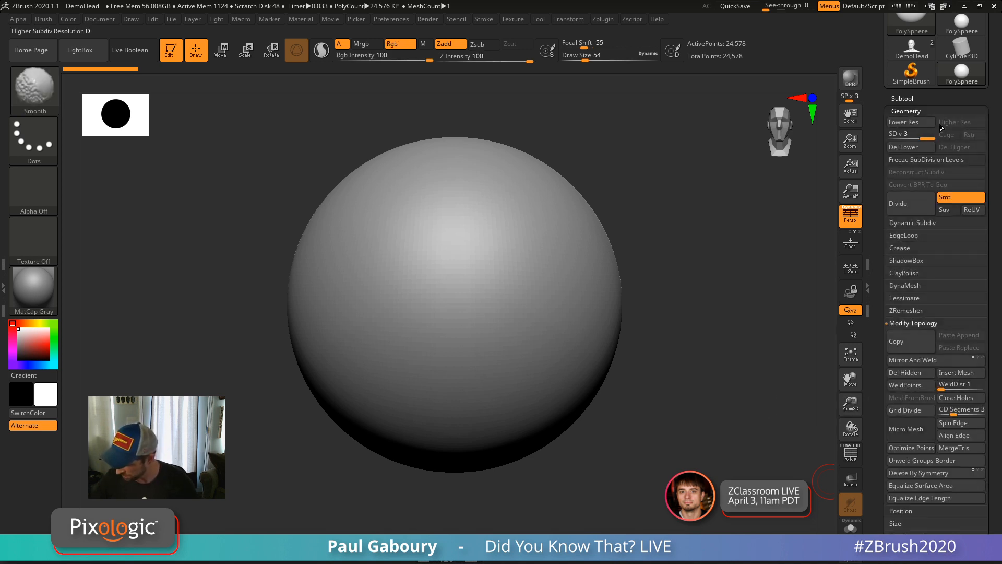
pyautogui.click(906, 111)
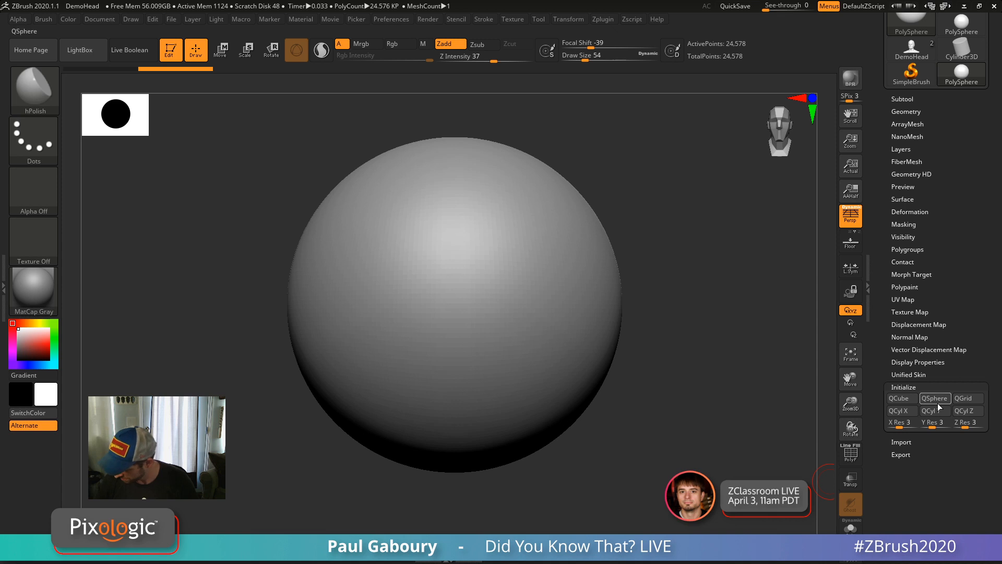
pyautogui.click(899, 399)
pyautogui.hotkey('shift', 'f')
pyautogui.moveTo(574, 402); pyautogui.dragTo(618, 444, button='right')
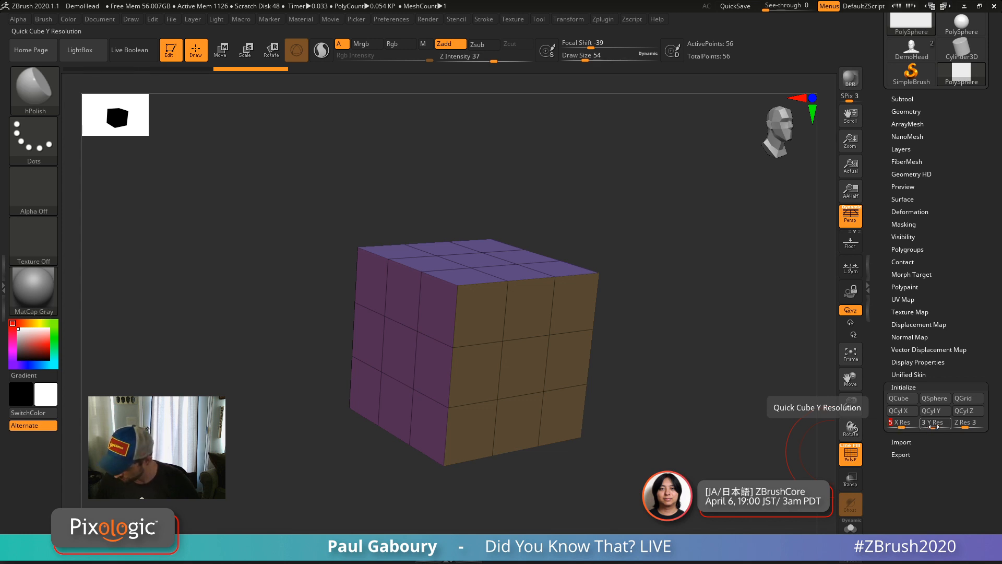
# Raise the X, Y and Z resolution to 5 and regenerate the QCube with these divisions.
pyautogui.moveTo(932, 426); pyautogui.dragTo(967, 426)
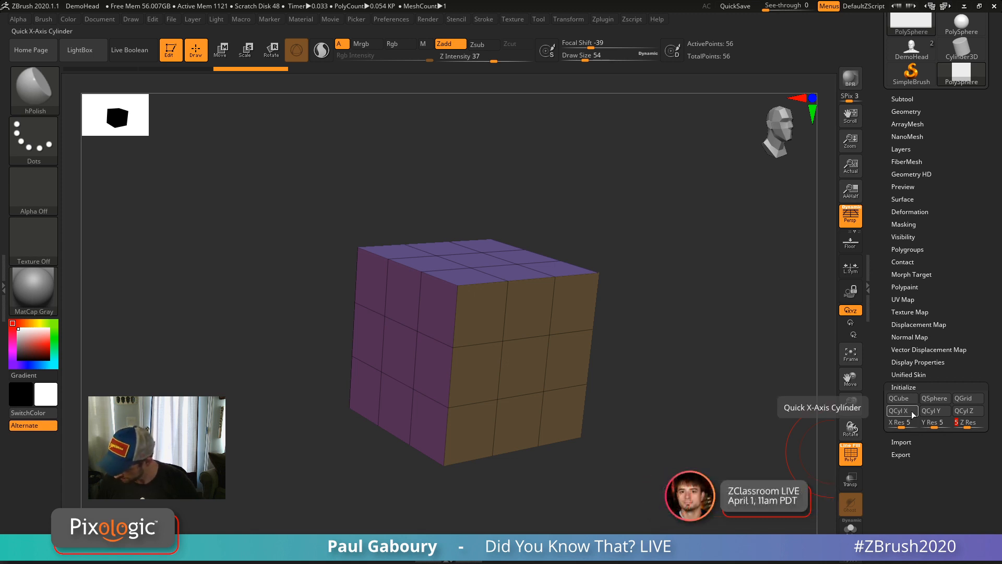
pyautogui.click(898, 397)
pyautogui.keyDown('shift'); pyautogui.moveTo(669, 455); pyautogui.dragTo(550, 389); pyautogui.keyUp('shift')
# Isolate the upper three rows of the cube with a rectangular visibility selection and assign them a single polygroup.
pyautogui.keyDown('ctrl'); pyautogui.keyDown('shift'); pyautogui.moveTo(343, 253); pyautogui.dragTo(632, 376); pyautogui.keyUp('shift'); pyautogui.keyUp('ctrl')
pyautogui.moveTo(632, 376); pyautogui.dragTo(651, 394)
pyautogui.hotkey('ctrl', 'w')
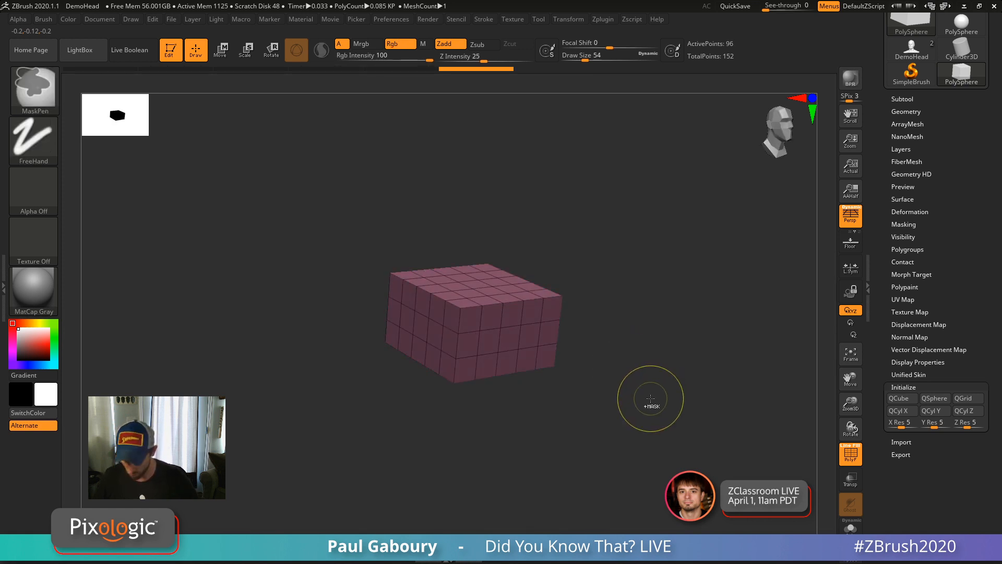
# Split the hidden lower rows of the cube into a separate subtool with Split Hidden.
pyautogui.keyDown('shift'); pyautogui.click(973, 208); pyautogui.keyUp('shift')
pyautogui.keyDown('shift'); pyautogui.click(908, 243); pyautogui.keyUp('shift')
pyautogui.moveTo(994, 372)
pyautogui.mouseDown()
pyautogui.moveTo(996, 295)
pyautogui.moveTo(995, 373)
pyautogui.mouseUp()
pyautogui.click(906, 457)
pyautogui.click(907, 460)
pyautogui.click(911, 468)
# Duplicate the upper and lower cube subtools, and reorder the upper copy to sit directly above the lower copy.
pyautogui.moveTo(912, 259)
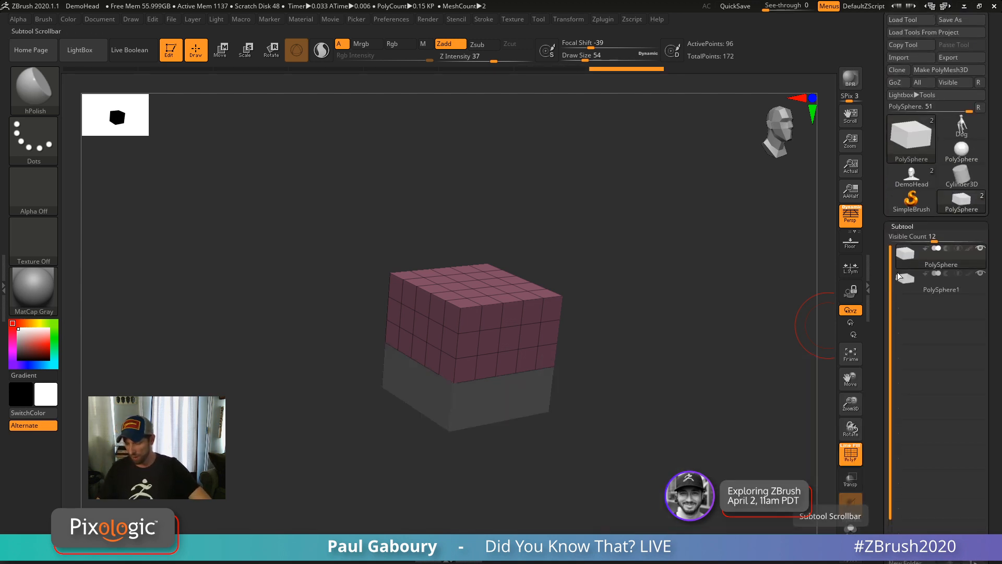
pyautogui.click(904, 281)
pyautogui.moveTo(904, 284)
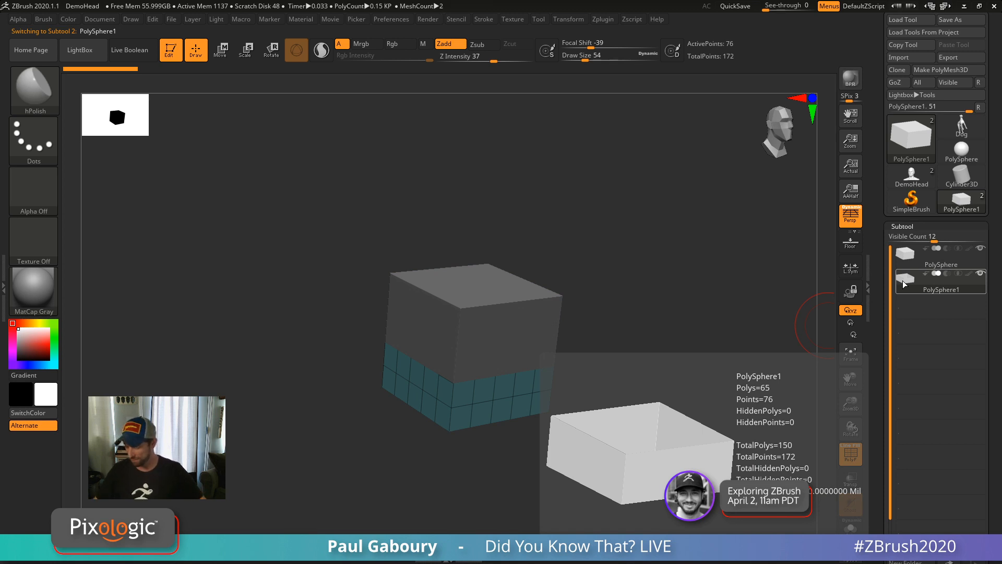
pyautogui.moveTo(997, 422); pyautogui.dragTo(996, 318)
pyautogui.click(914, 526)
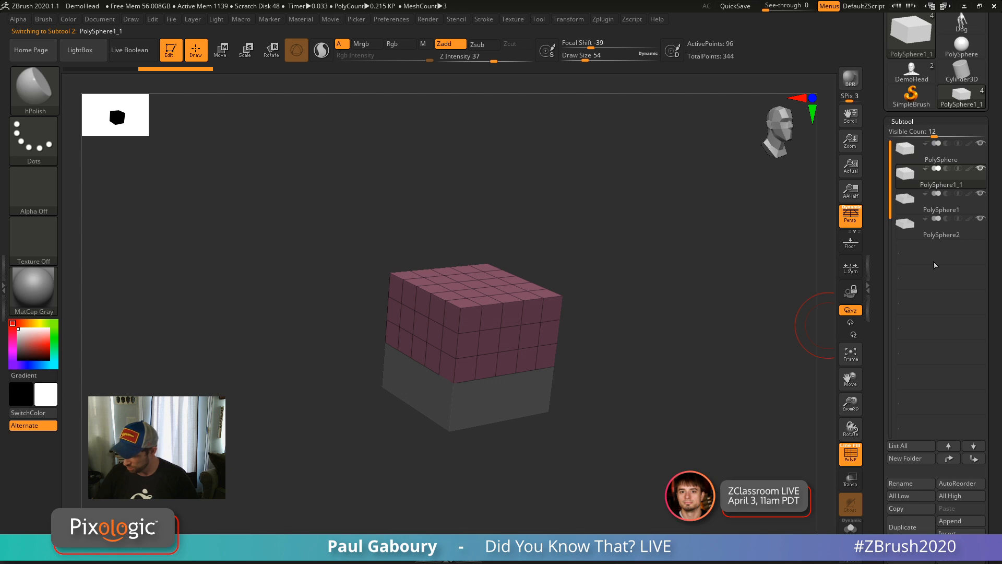
pyautogui.moveTo(910, 175); pyautogui.dragTo(912, 204)
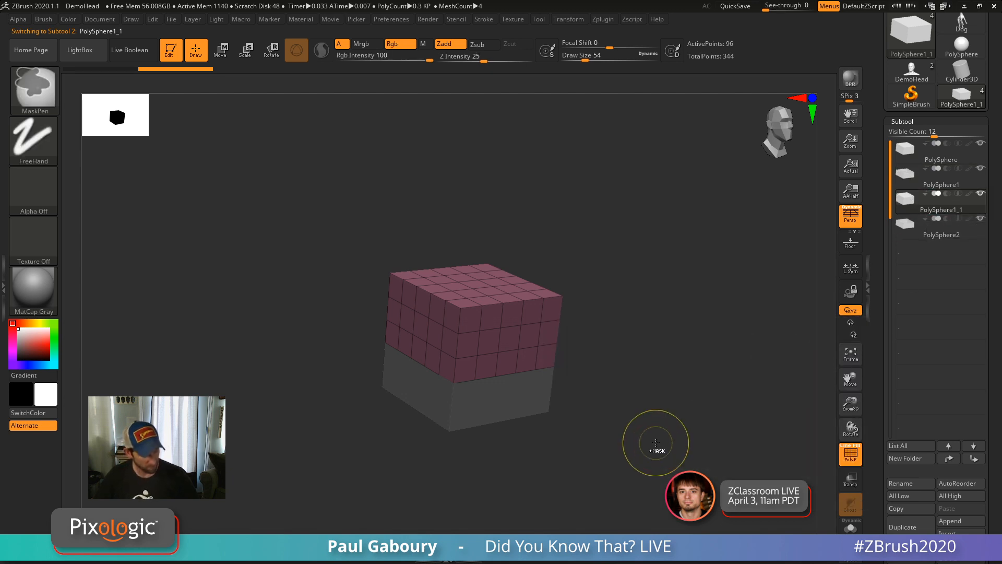
# Put the two duplicated cube parts in a folder named Untitled Folder, collapse it and hide its contents.
pyautogui.hotkey('ctrl', 'f')
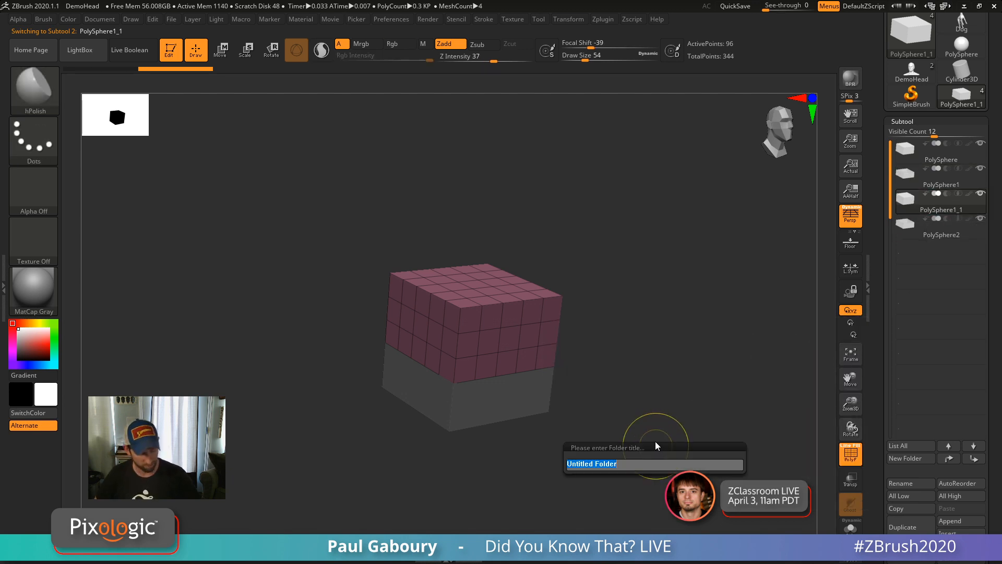
pyautogui.press('Return')
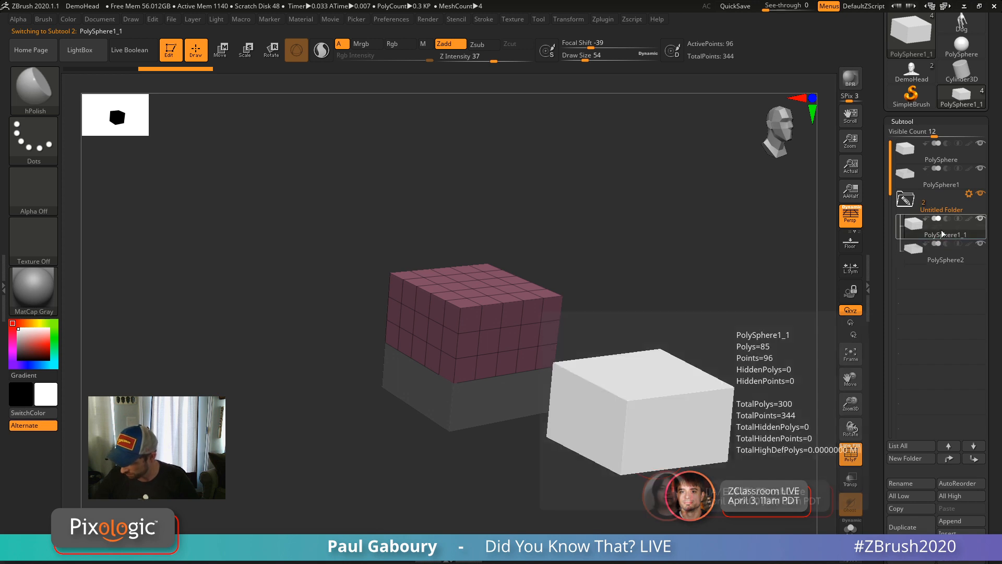
pyautogui.click(906, 200)
pyautogui.click(981, 194)
pyautogui.moveTo(654, 422); pyautogui.dragTo(655, 425)
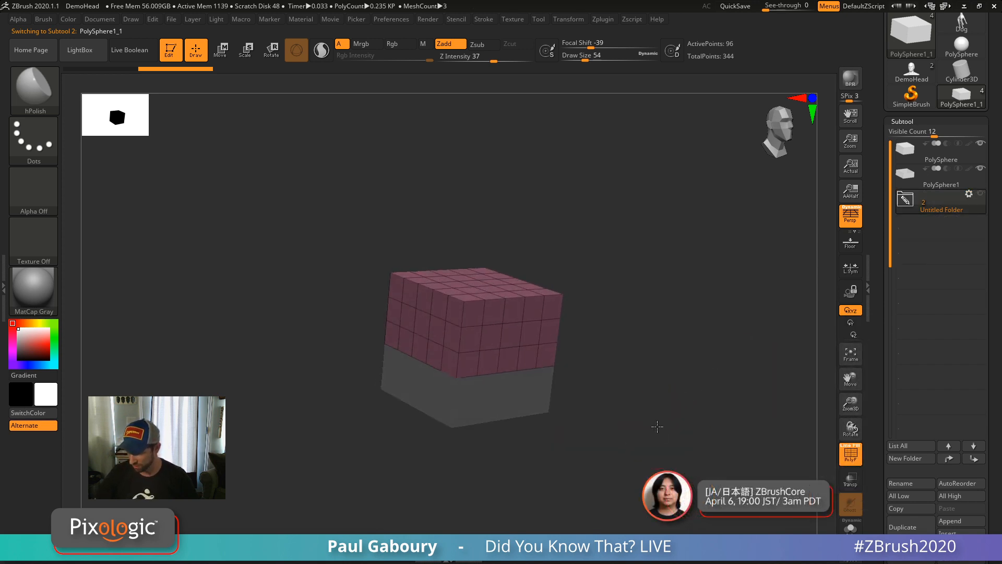
# Alternate between the upper and lower cube parts to compare the points along their shared edge.
pyautogui.click(910, 154)
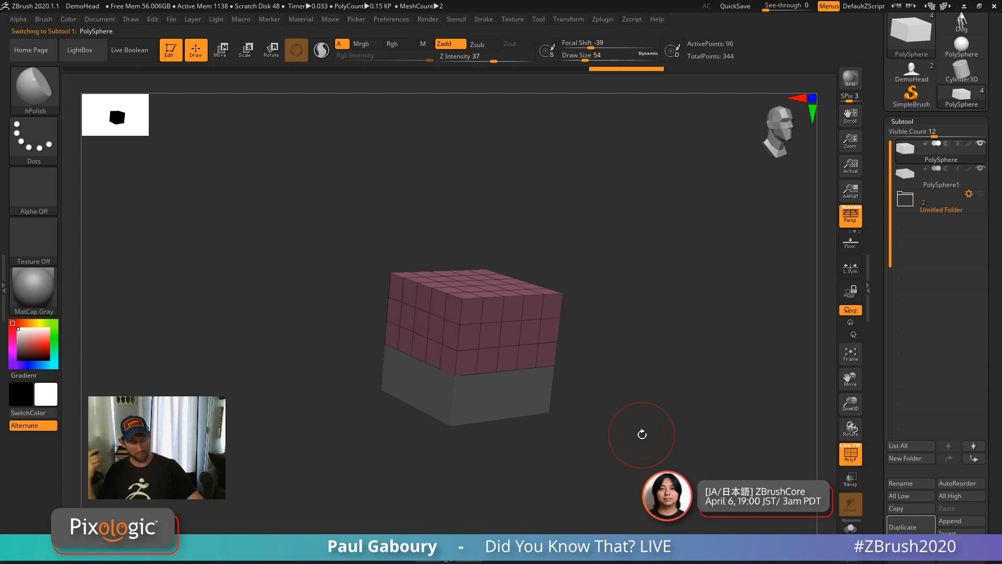
pyautogui.press('Down')
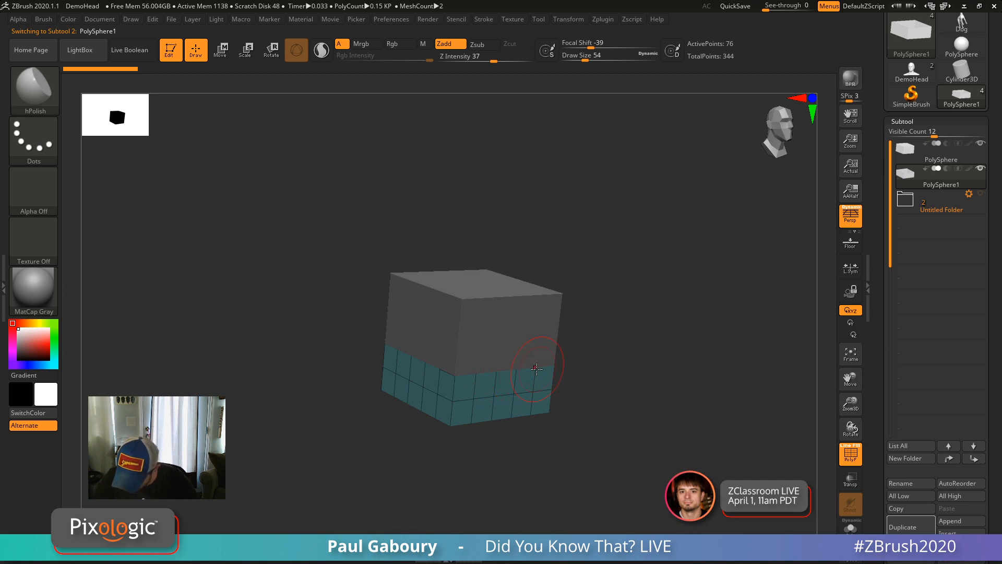
pyautogui.press('Up')
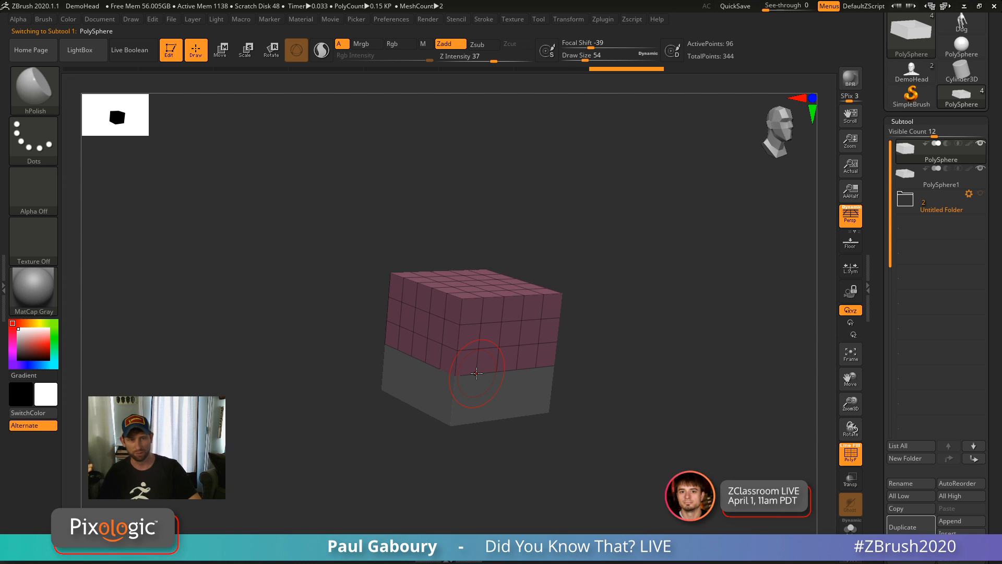
pyautogui.press('Down')
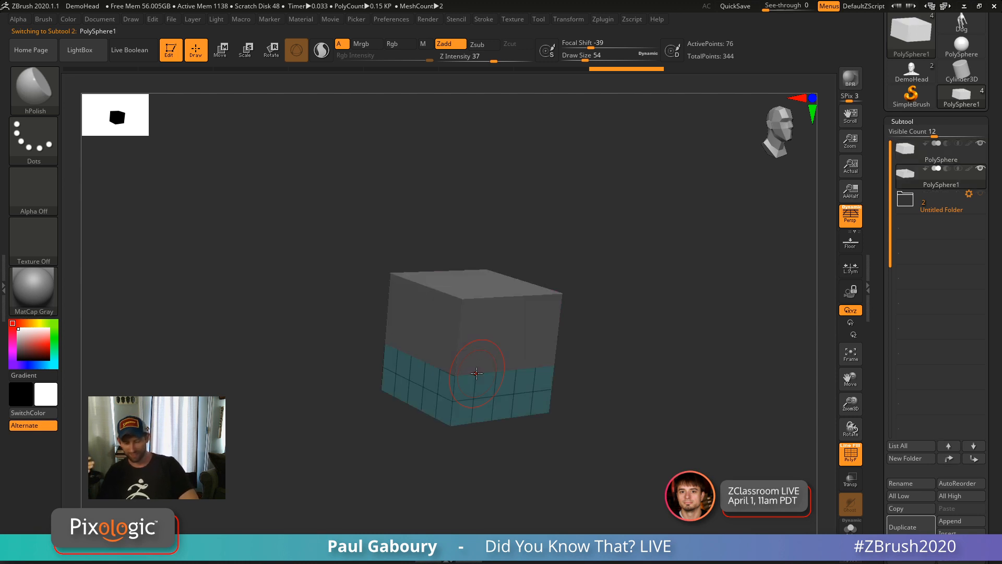
pyautogui.press('Up')
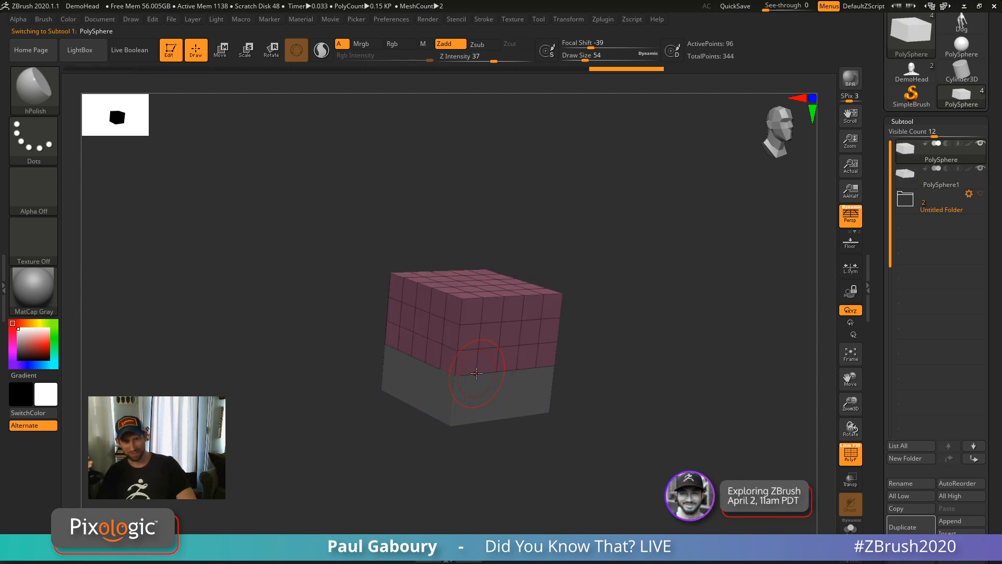
pyautogui.press('Down')
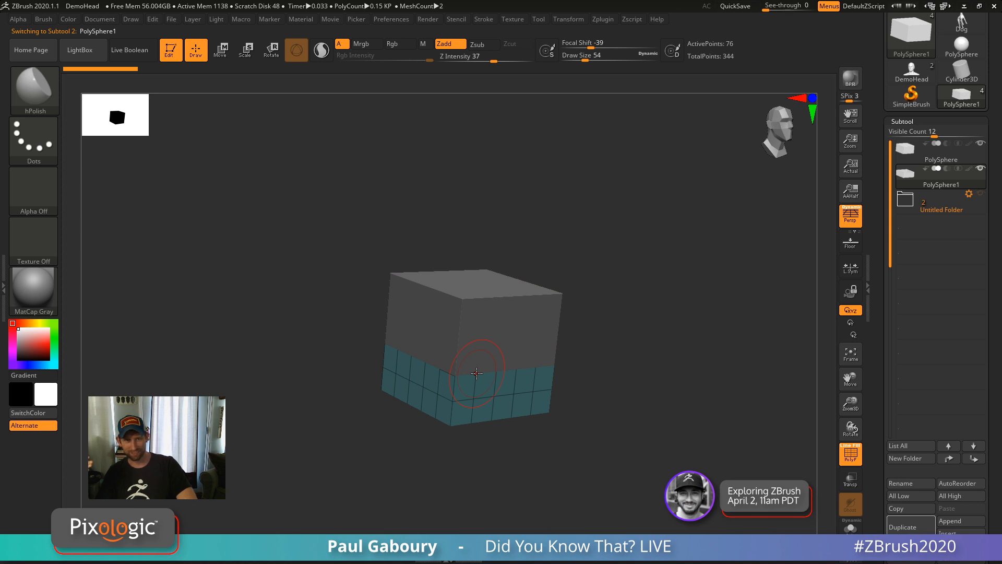
pyautogui.press('Up')
pyautogui.press('Down')
pyautogui.press('Up')
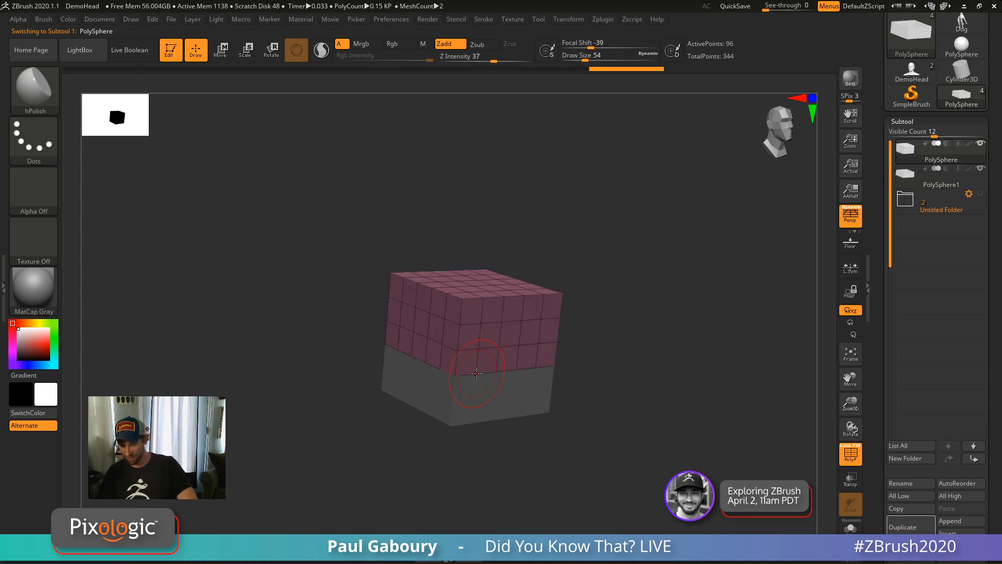
pyautogui.press('Down')
pyautogui.press('Up')
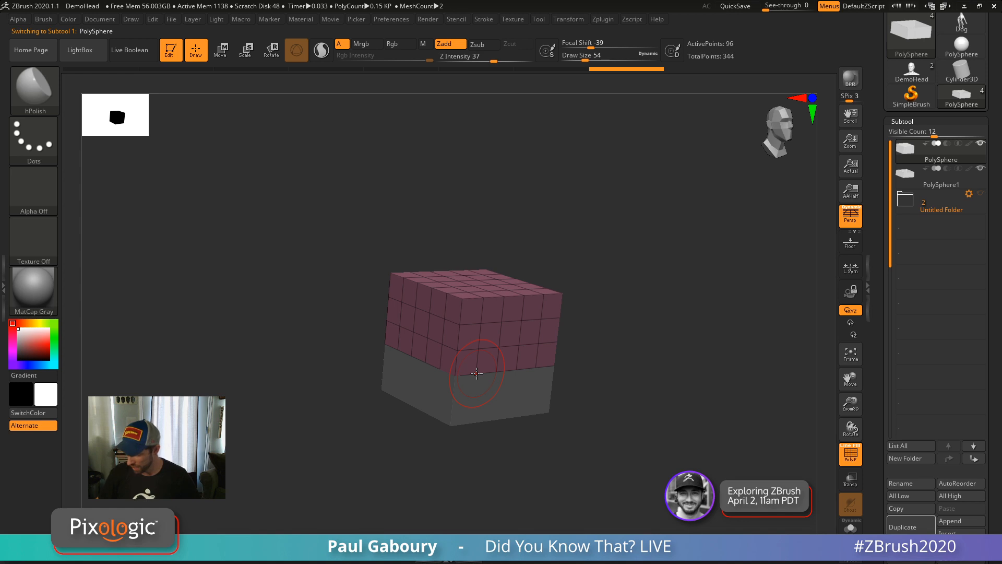
# Merge the upper cube part down into the lower part with Weld on.
pyautogui.scroll(-5, 925, 371)
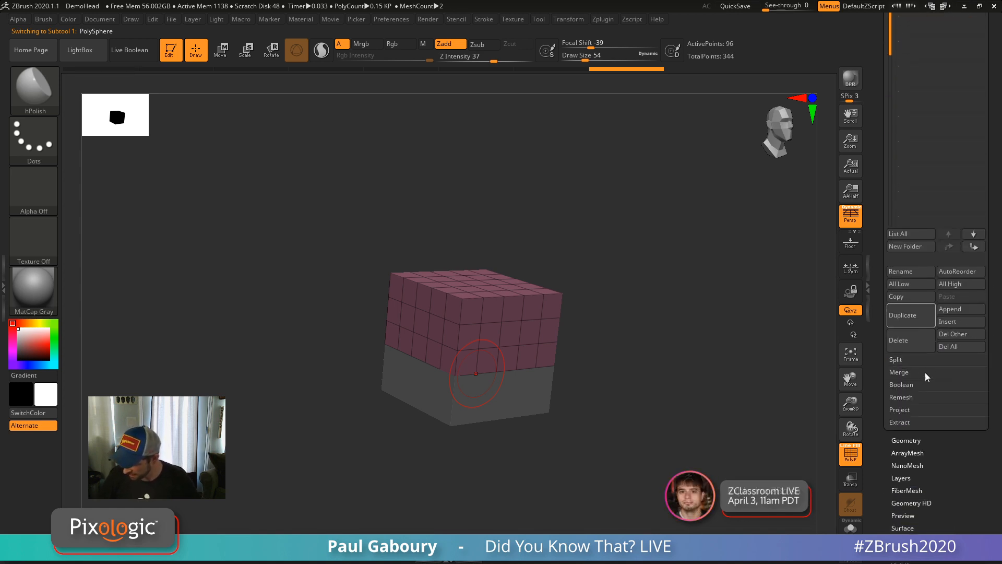
pyautogui.click(901, 373)
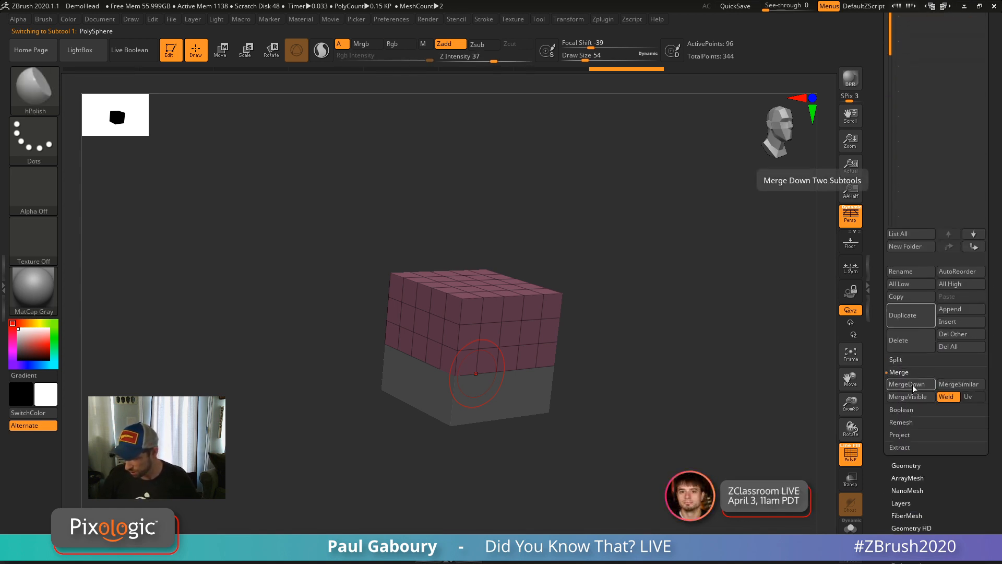
pyautogui.click(912, 384)
pyautogui.click(814, 408)
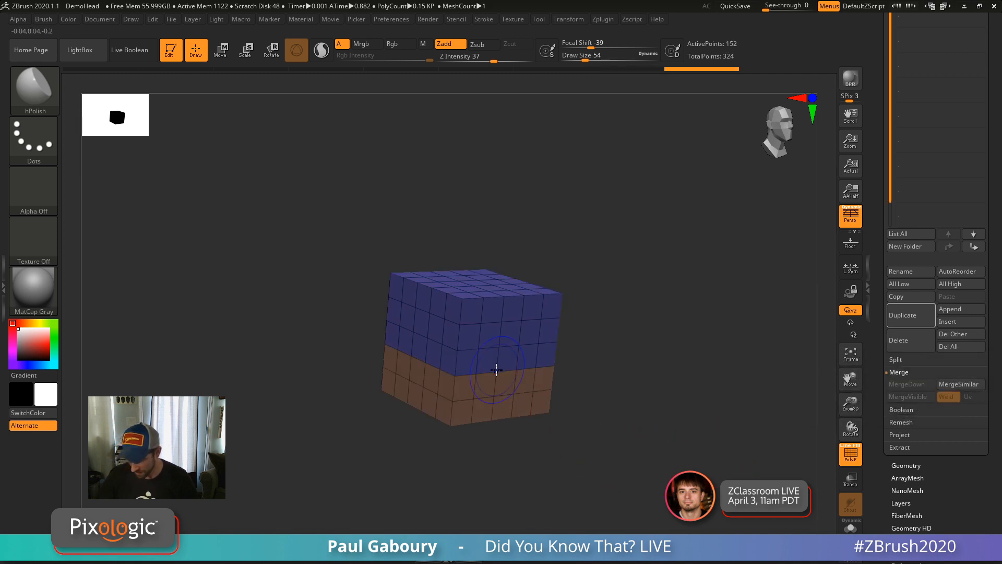
# Smooth across the seam of the merged cube to test the weld, and undo the smoothing.
pyautogui.moveTo(496, 369)
pyautogui.keyDown('shift'); pyautogui.mouseDown()
pyautogui.moveTo(454, 387)
pyautogui.moveTo(414, 366)
pyautogui.moveTo(549, 366)
pyautogui.moveTo(499, 380)
pyautogui.moveTo(449, 313)
pyautogui.moveTo(460, 376)
pyautogui.moveTo(402, 334)
pyautogui.moveTo(532, 315)
pyautogui.moveTo(449, 363)
pyautogui.moveTo(462, 381)
pyautogui.mouseUp(); pyautogui.keyUp('shift')
pyautogui.moveTo(604, 445); pyautogui.dragTo(600, 433)
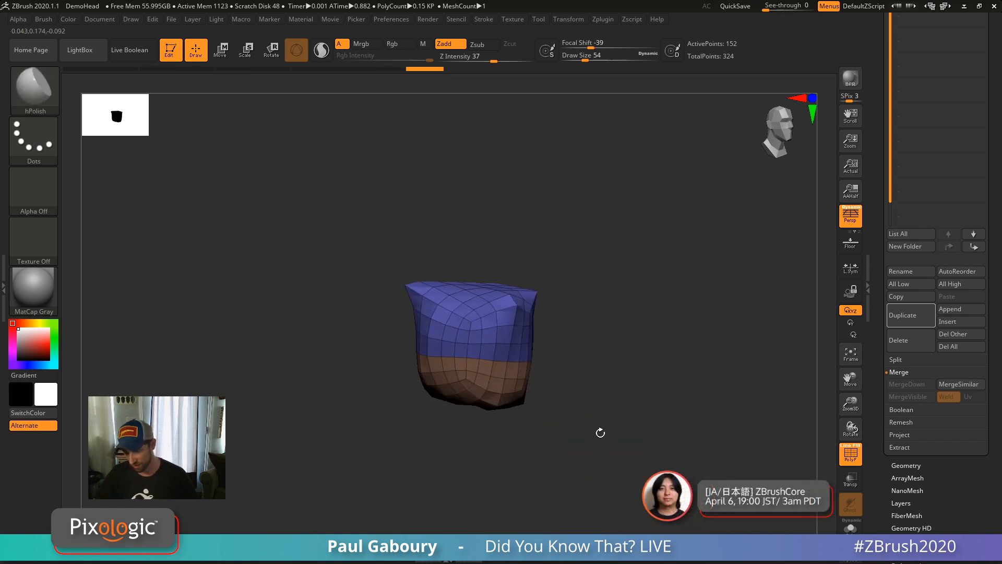
pyautogui.hotkey('ctrl', 'z')
# Expand Untitled Folder, select its lower cube part and divide it once with Smt turned off.
pyautogui.moveTo(996, 299); pyautogui.dragTo(996, 376)
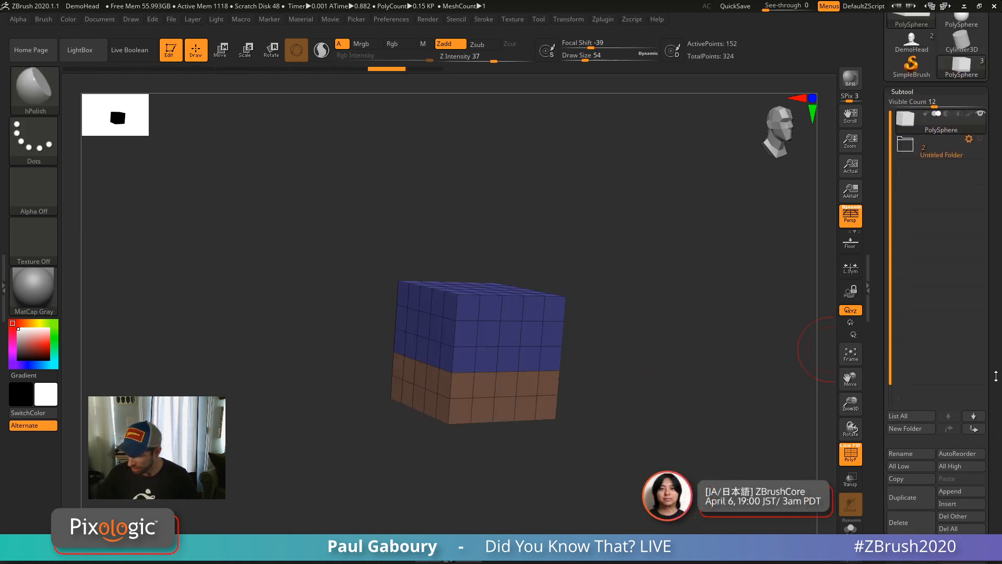
pyautogui.click(905, 142)
pyautogui.click(912, 165)
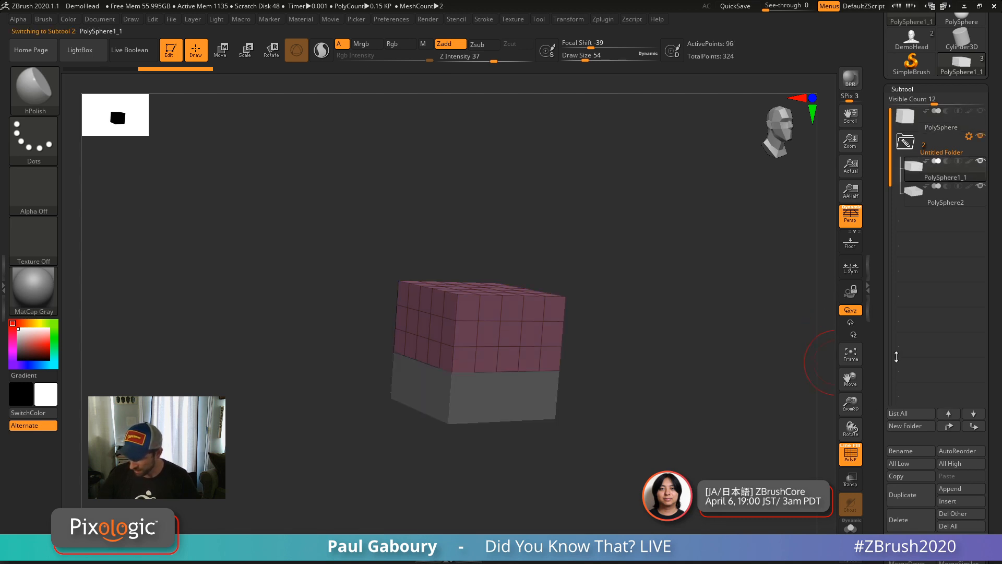
pyautogui.click(912, 192)
pyautogui.scroll(-5, 993, 392)
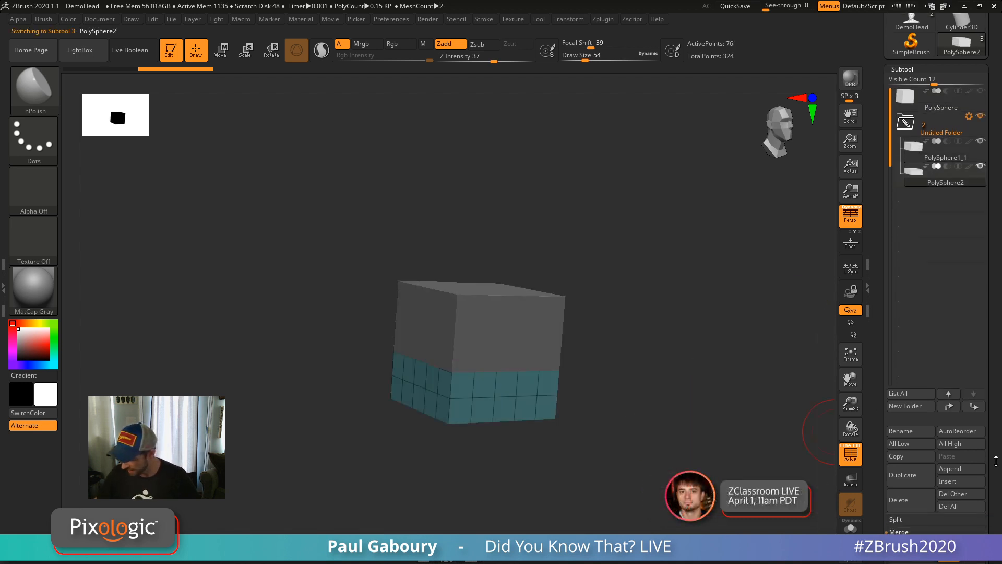
pyautogui.click(905, 370)
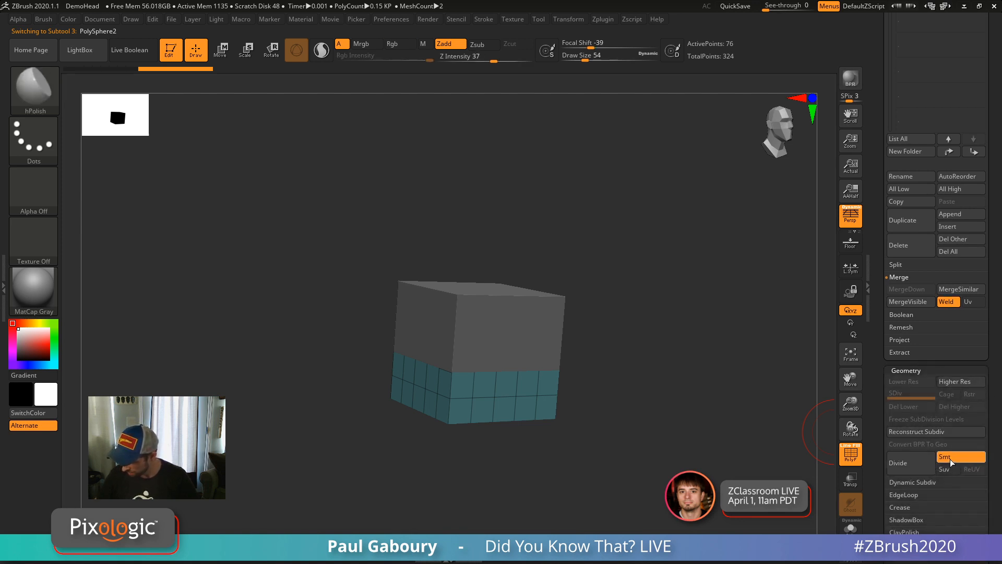
pyautogui.click(949, 457)
pyautogui.hotkey('ctrl', 'd')
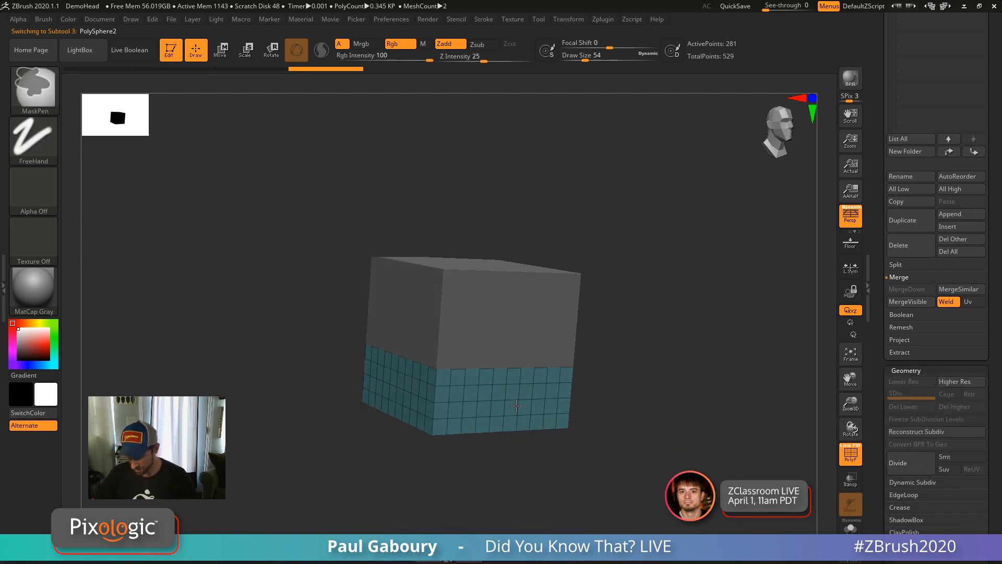
# Compare the two copies' polygon densities and merge the upper copy down into the divided lower copy with Weld on.
pyautogui.moveTo(595, 433); pyautogui.dragTo(656, 462)
pyautogui.press('Up')
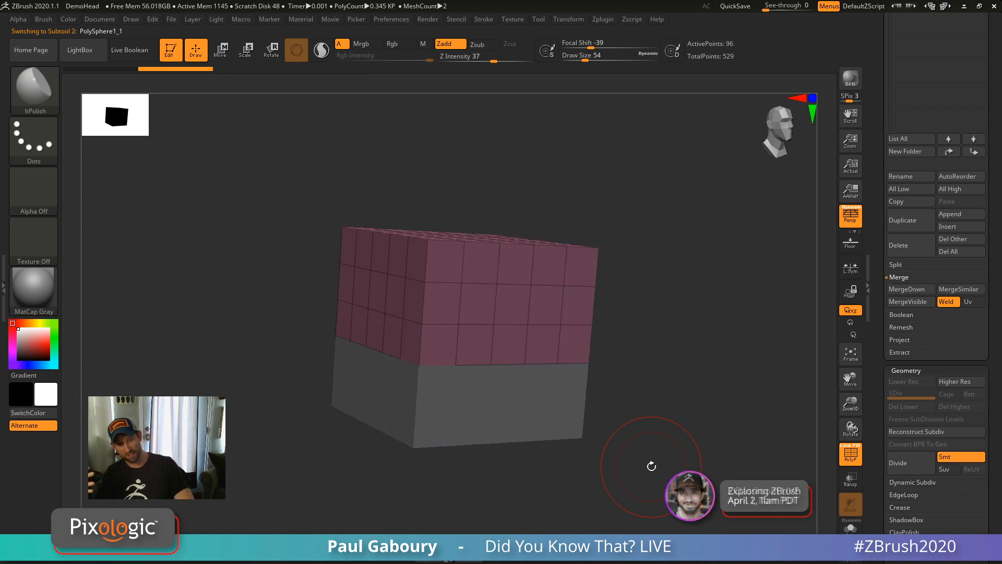
pyautogui.press('Down')
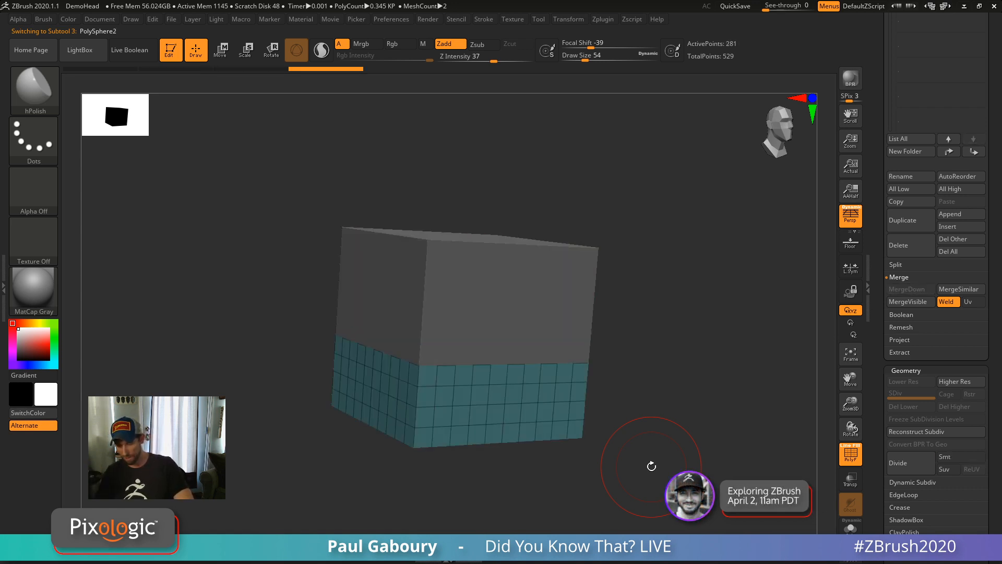
pyautogui.press('Up')
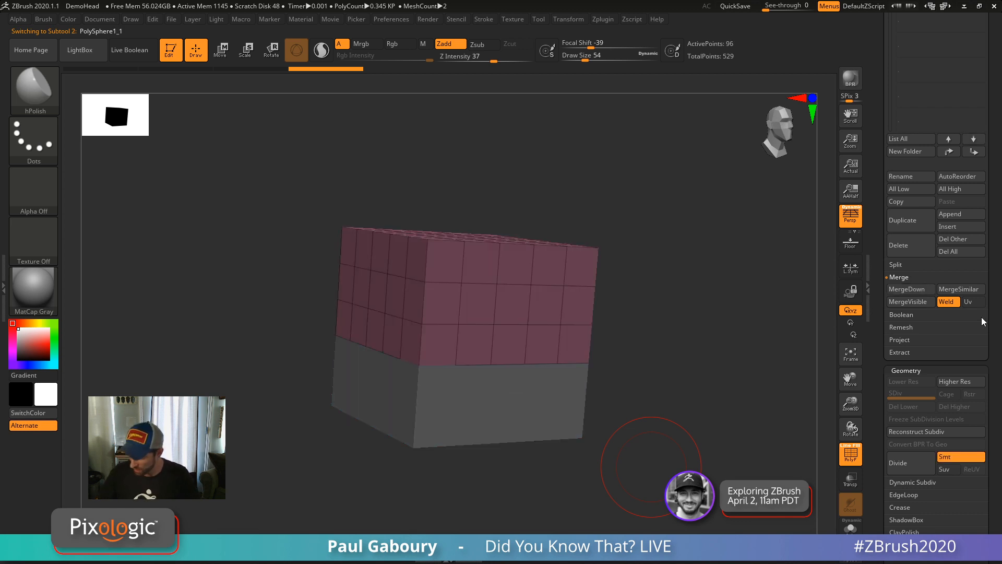
pyautogui.click(916, 289)
pyautogui.click(815, 312)
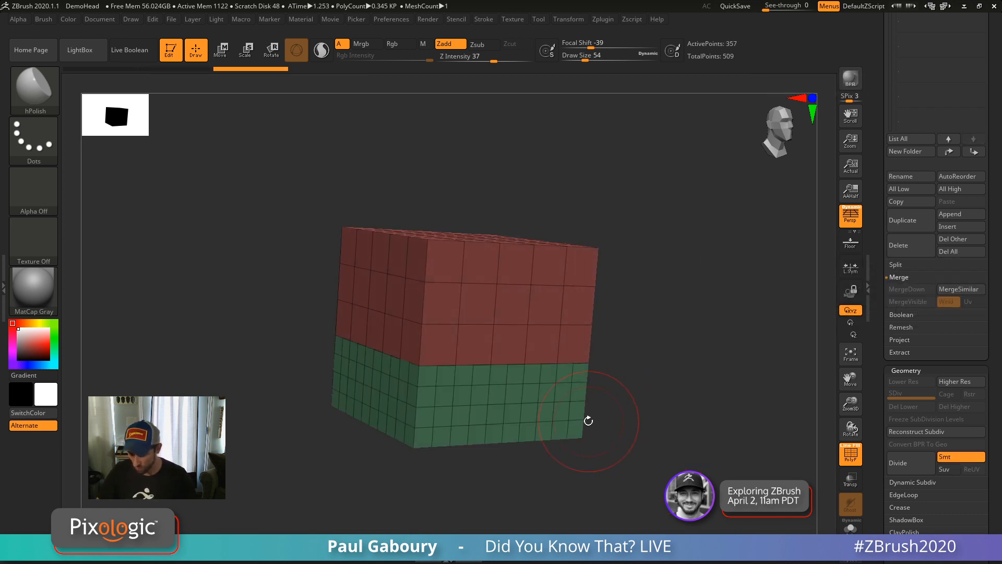
# Smooth across the seam of the mixed-density cube, examine its edge points with Draw Size 11, and undo the smoothing.
pyautogui.moveTo(674, 381)
pyautogui.mouseDown()
pyautogui.moveTo(660, 398)
pyautogui.moveTo(665, 382)
pyautogui.mouseUp()
pyautogui.press('shift')
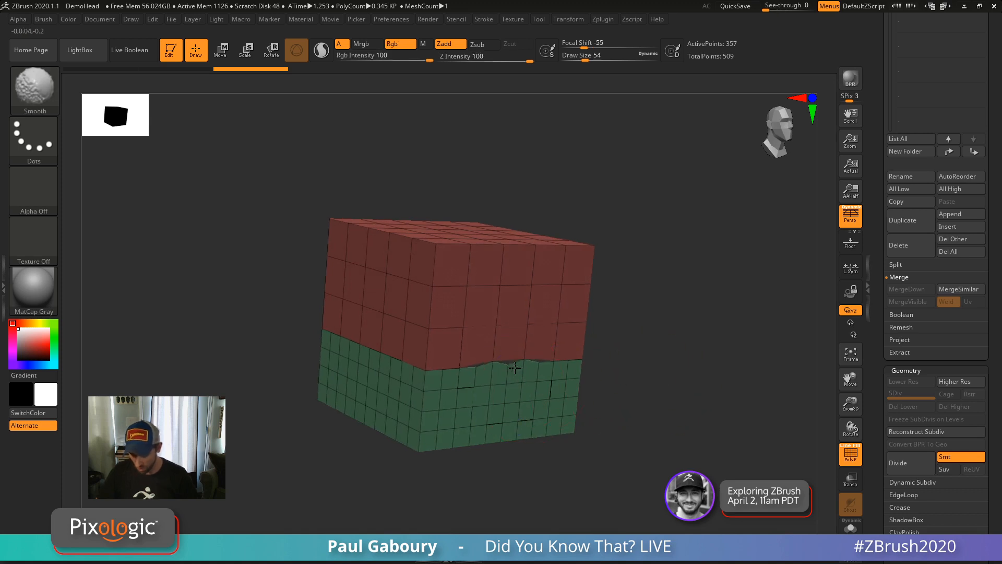
pyautogui.moveTo(478, 360)
pyautogui.keyDown('shift'); pyautogui.mouseDown()
pyautogui.moveTo(397, 360)
pyautogui.moveTo(340, 329)
pyautogui.moveTo(561, 360)
pyautogui.moveTo(536, 336)
pyautogui.mouseUp(); pyautogui.keyUp('shift')
pyautogui.moveTo(697, 399); pyautogui.dragTo(646, 418)
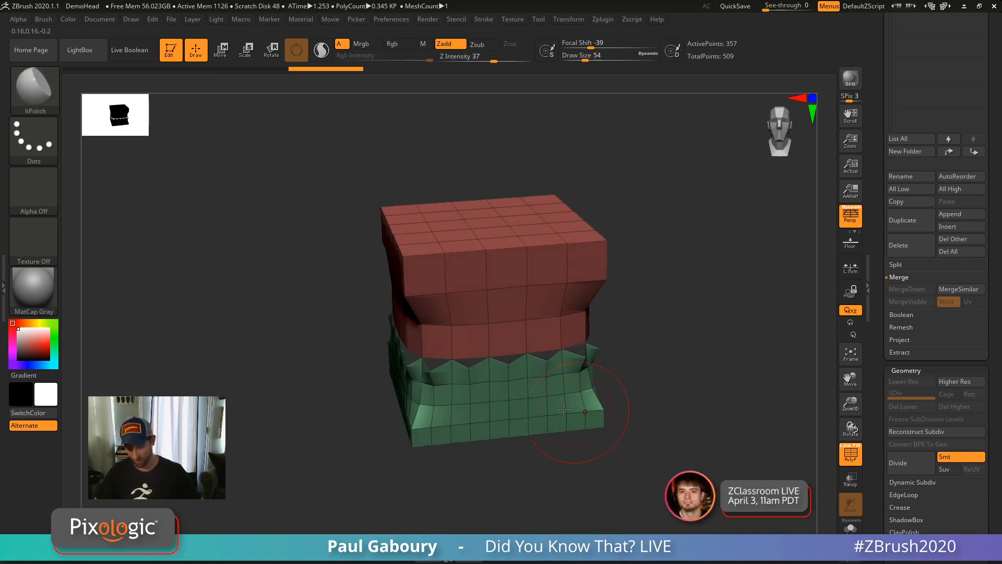
pyautogui.keyDown('ctrl'); pyautogui.moveTo(513, 334); pyautogui.dragTo(510, 365, button='right'); pyautogui.keyUp('ctrl')
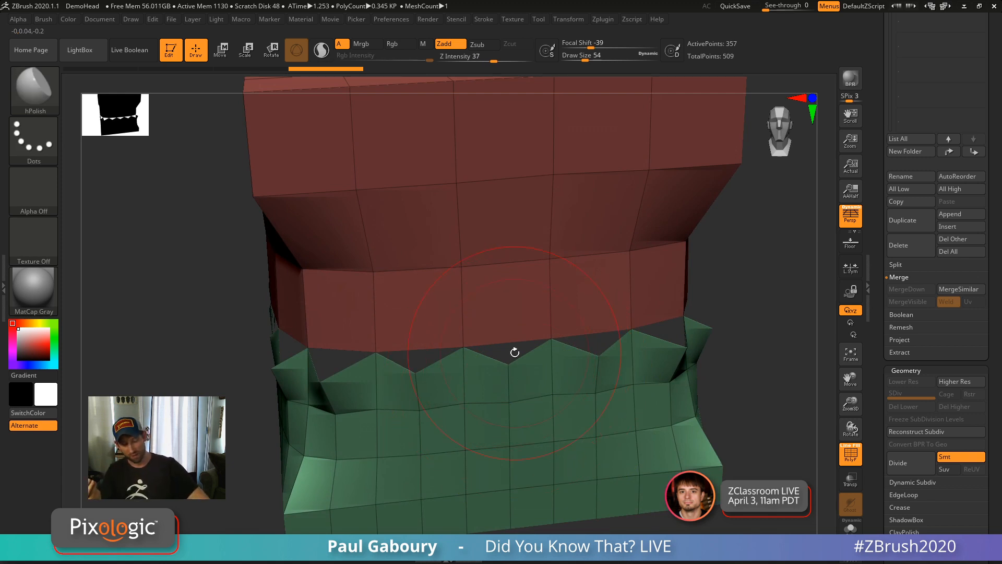
pyautogui.press('s')
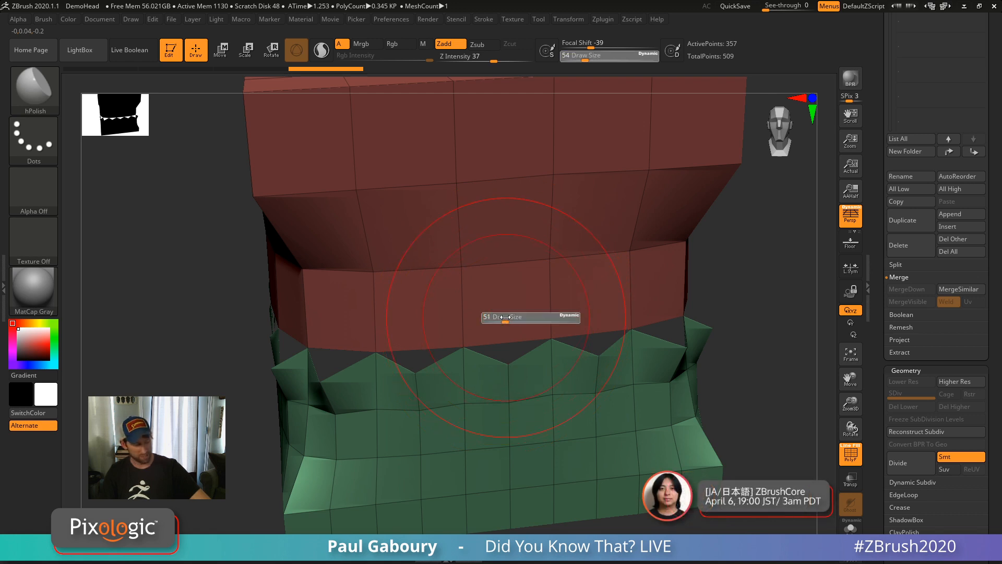
pyautogui.moveTo(494, 317); pyautogui.dragTo(493, 317)
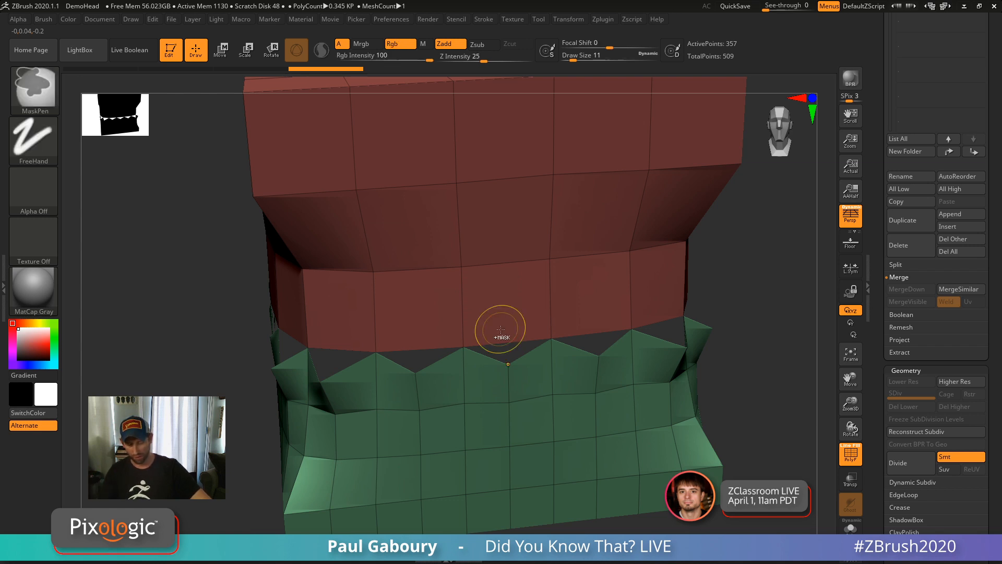
pyautogui.hotkey('ctrl', 'z')
pyautogui.keyDown('ctrl'); pyautogui.moveTo(702, 390); pyautogui.dragTo(574, 372, button='right'); pyautogui.keyUp('ctrl')
pyautogui.moveTo(574, 372); pyautogui.dragTo(632, 399, button='right')
# Select the first merged cube above Untitled Folder and hide the mixed-density cube inside the folder.
pyautogui.moveTo(995, 366); pyautogui.dragTo(995, 380)
pyautogui.scroll(5, 996, 380)
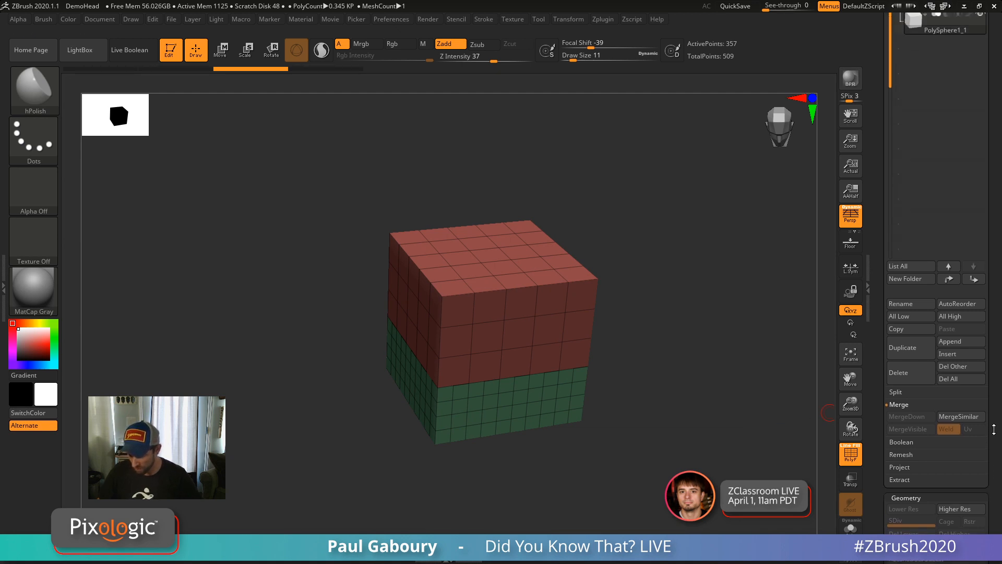
pyautogui.click(918, 140)
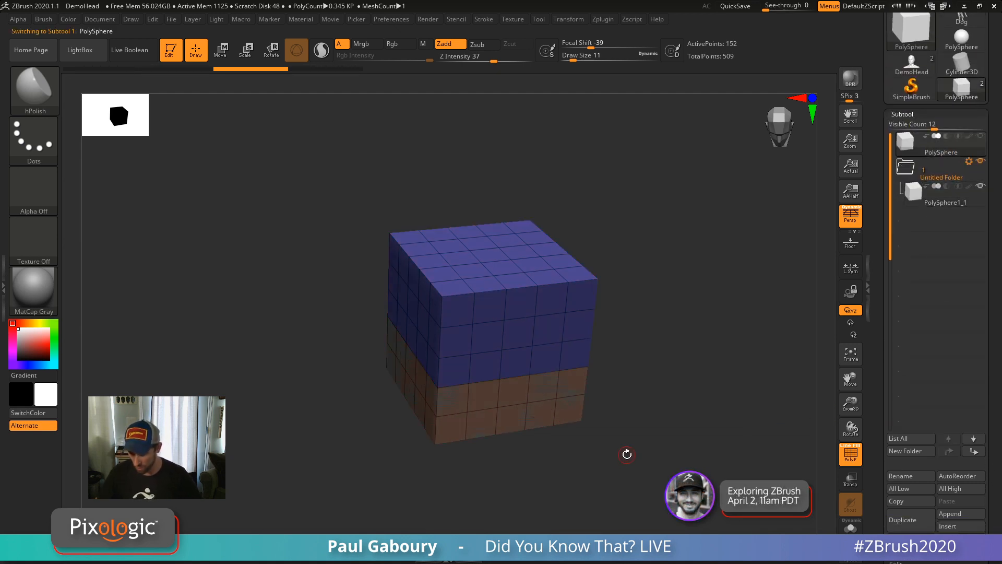
pyautogui.click(981, 186)
pyautogui.click(981, 187)
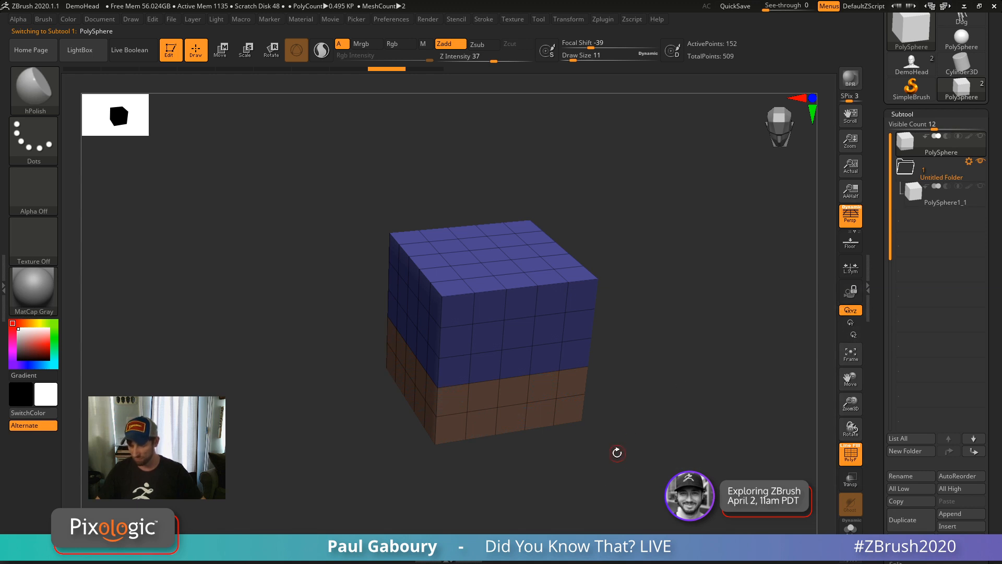
pyautogui.moveTo(616, 452); pyautogui.dragTo(622, 445)
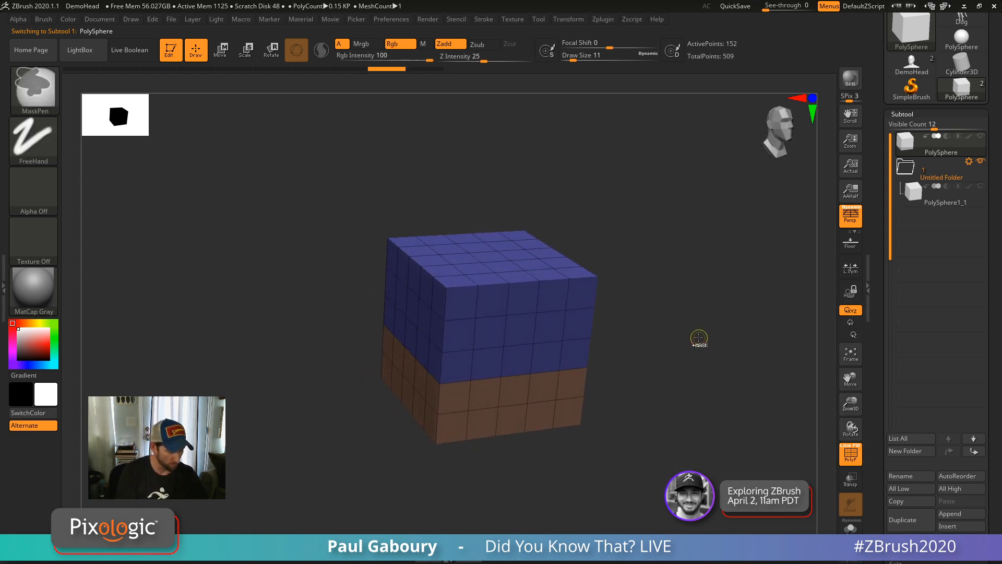
# Put the selected merged cube into a new subtool folder named "folder".
pyautogui.hotkey('ctrl', 'f')
pyautogui.write('folder')
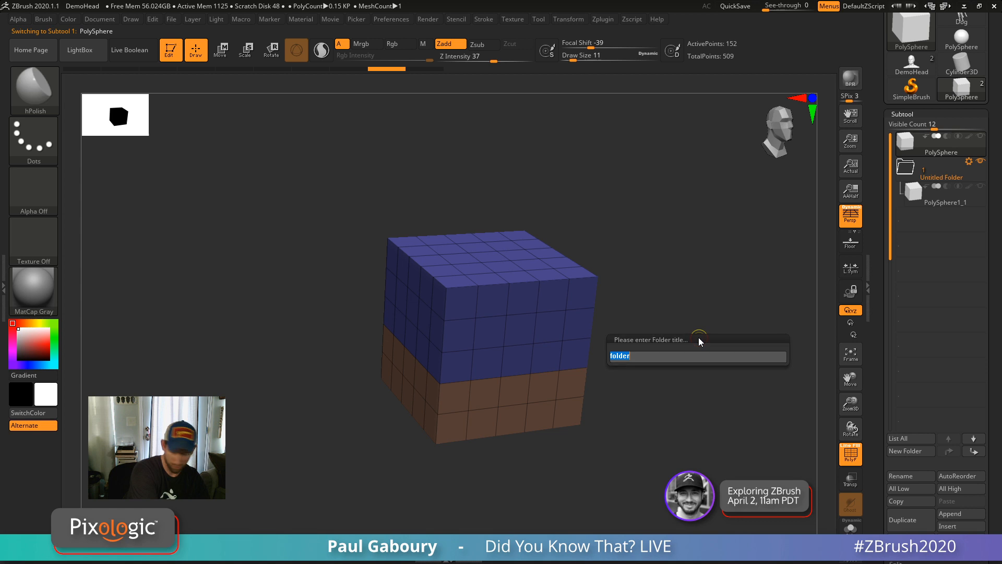
pyautogui.press('Return')
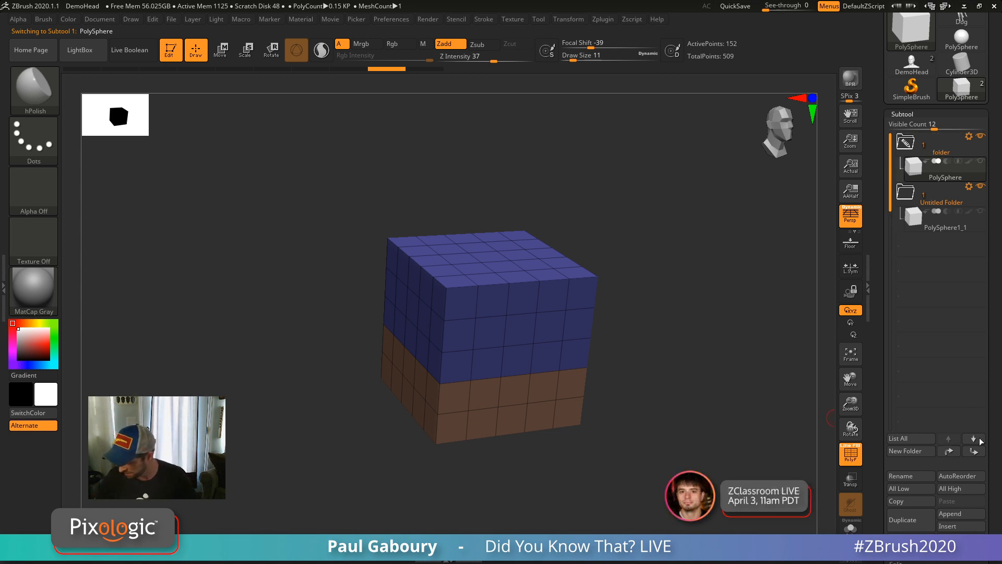
# Insert a Sphere3D mesh below the merged cube in "folder", frame it and turn on its visibility.
pyautogui.click(953, 526)
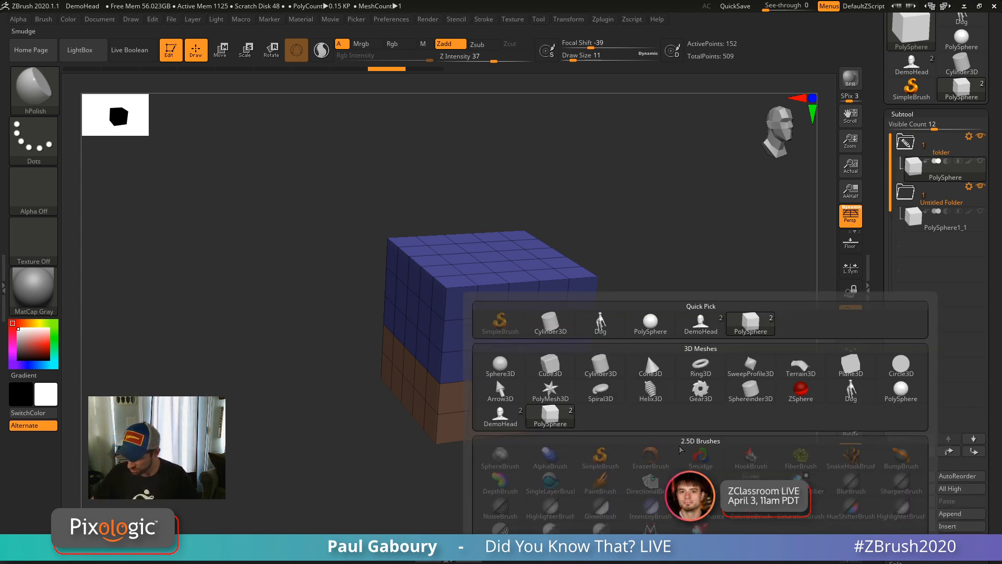
pyautogui.click(499, 366)
pyautogui.press('f')
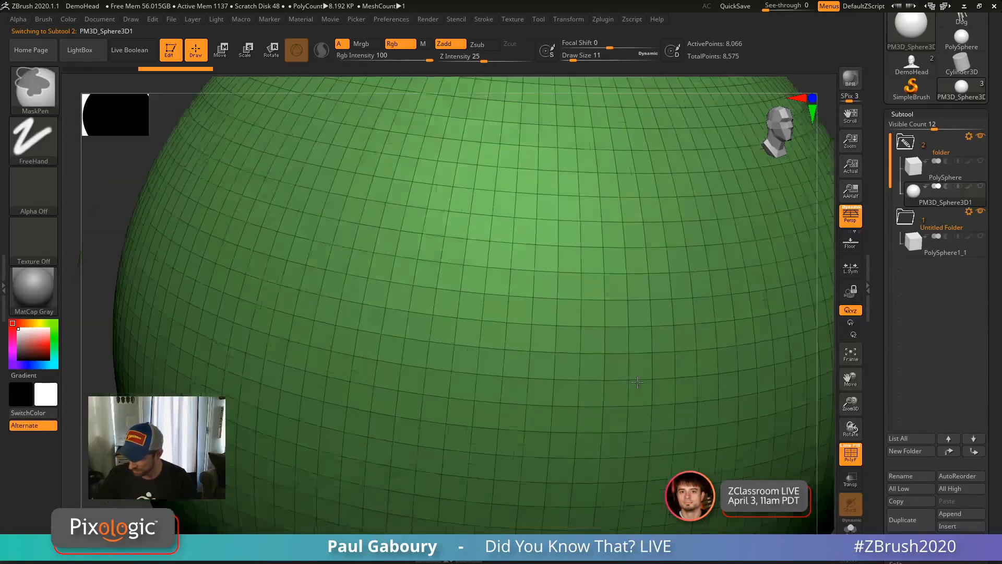
pyautogui.click(979, 190)
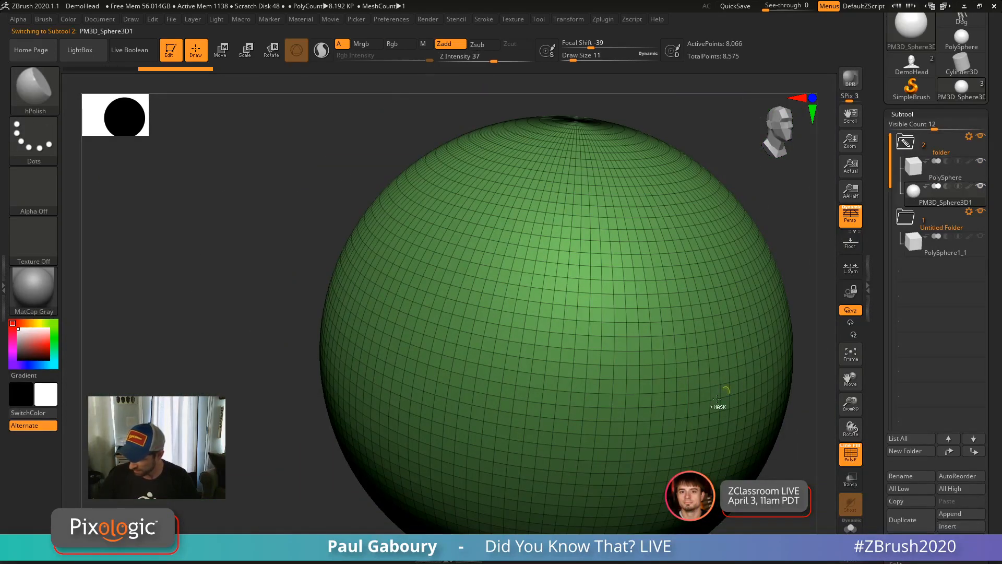
# Scale the sphere down and move it onto the cube's top face so that its lower half is sunk into the cube.
pyautogui.keyDown('alt'); pyautogui.moveTo(720, 405); pyautogui.dragTo(593, 406, button='right'); pyautogui.keyUp('alt')
pyautogui.press('w')
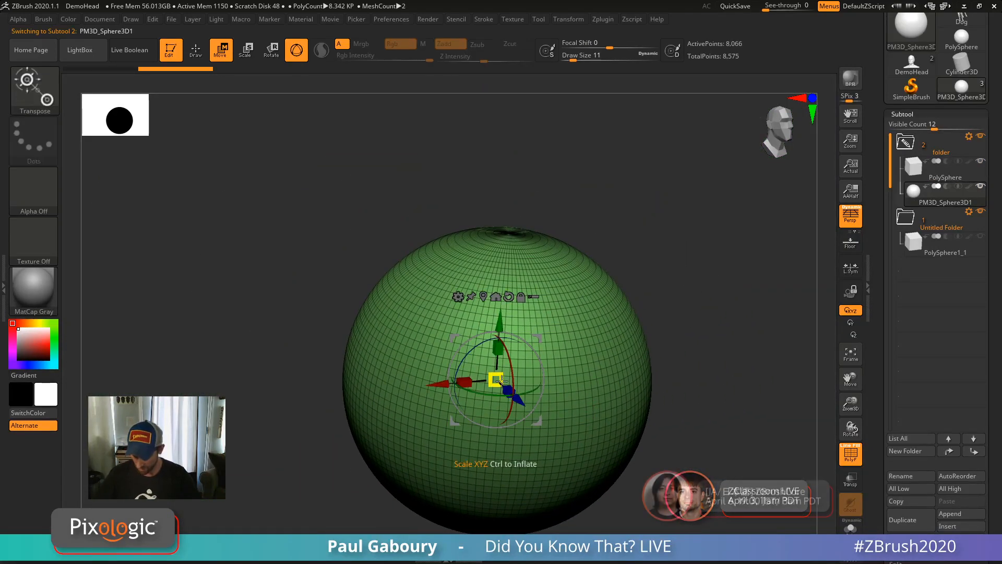
pyautogui.moveTo(496, 380); pyautogui.dragTo(396, 452)
pyautogui.moveTo(506, 320); pyautogui.dragTo(510, 267)
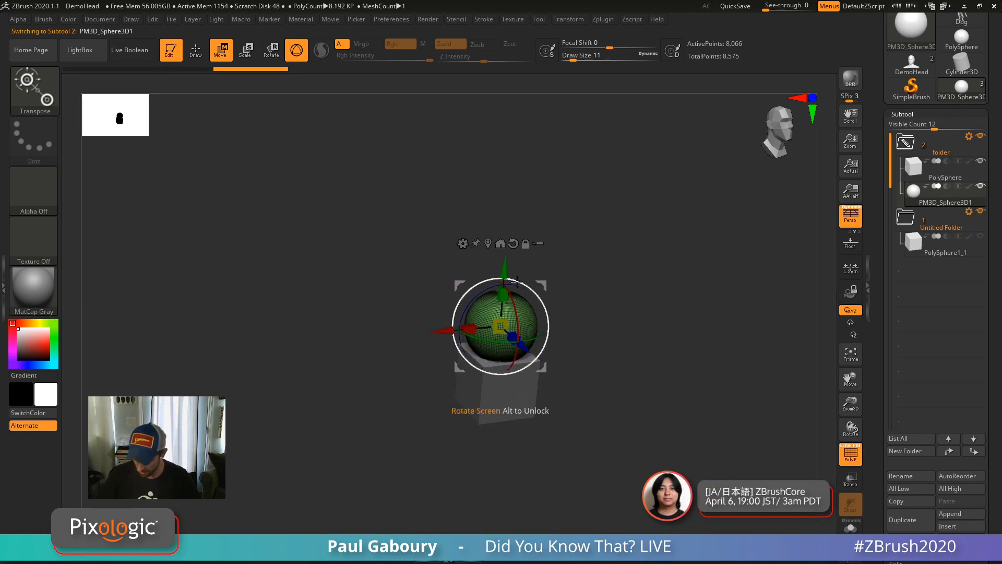
pyautogui.keyDown('ctrl'); pyautogui.moveTo(548, 307); pyautogui.dragTo(588, 340, button='right'); pyautogui.keyUp('ctrl')
pyautogui.moveTo(501, 327); pyautogui.dragTo(460, 366)
pyautogui.moveTo(503, 268); pyautogui.dragTo(500, 336)
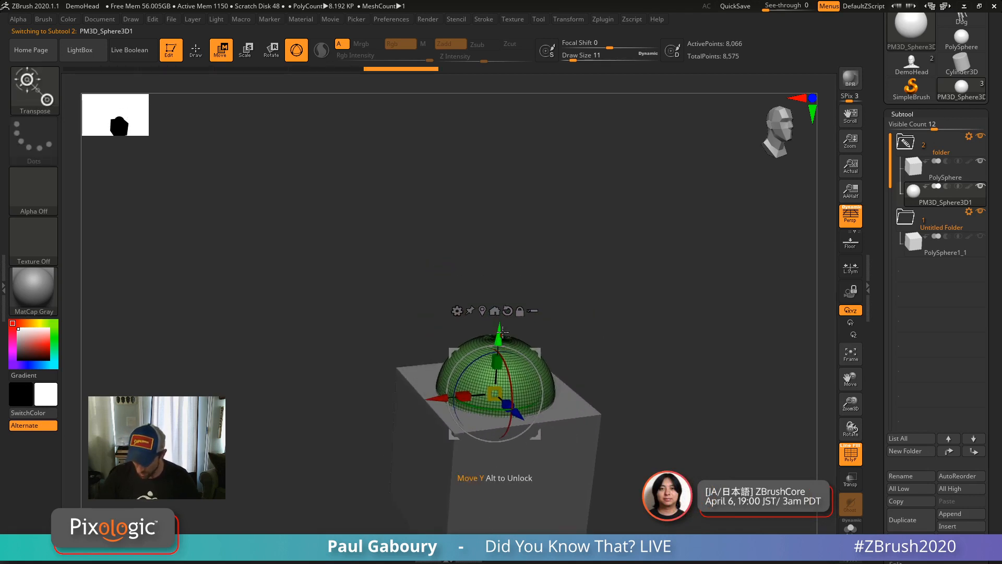
pyautogui.moveTo(620, 437)
pyautogui.keyDown('alt'); pyautogui.mouseDown(button='right')
pyautogui.moveTo(621, 353)
pyautogui.moveTo(663, 371)
pyautogui.mouseUp(button='right'); pyautogui.keyUp('alt')
pyautogui.press('q')
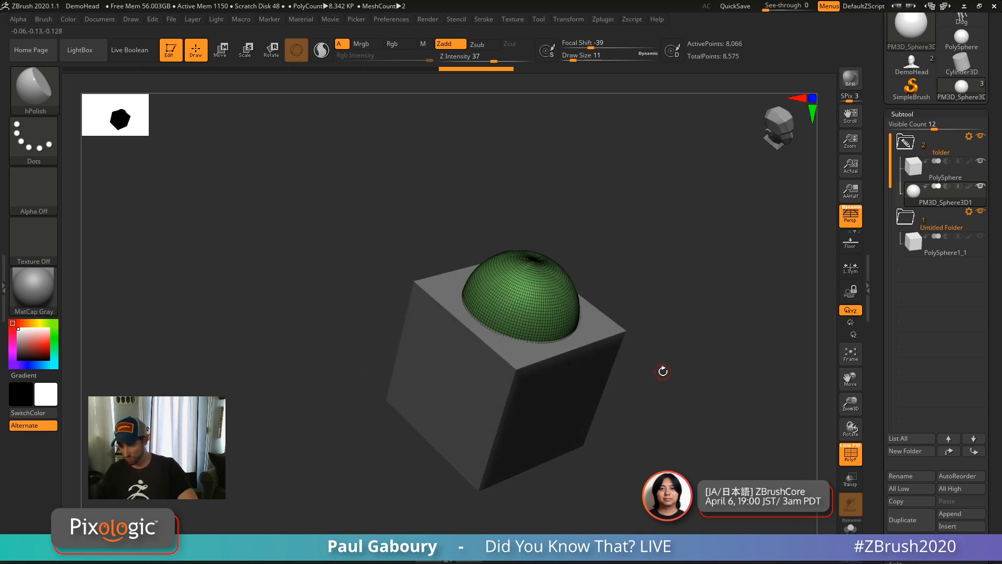
# Switch the active subtool back and forth between the cube and the sphere in "folder".
pyautogui.hotkey('alt', 'Up')
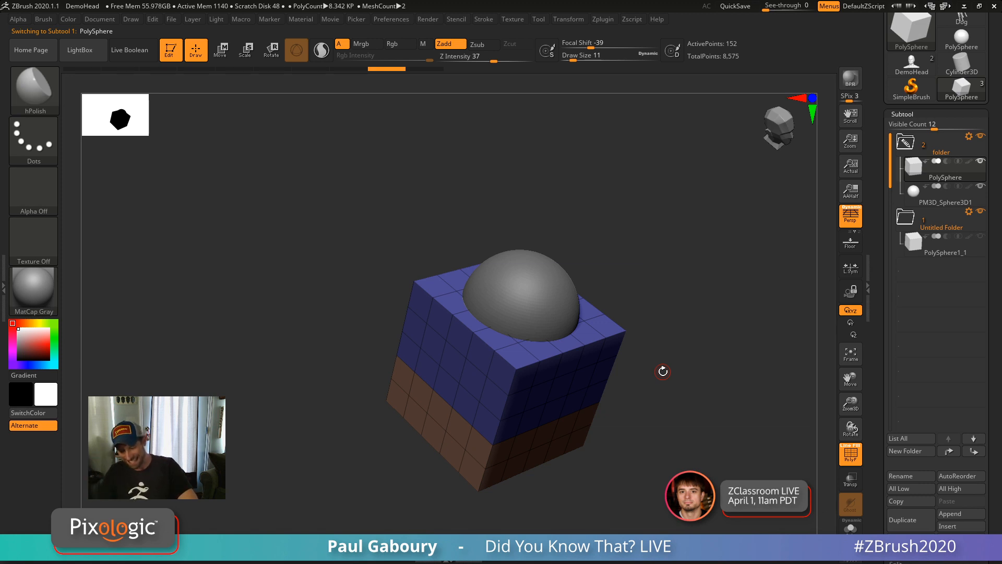
pyautogui.hotkey('alt', 'Down')
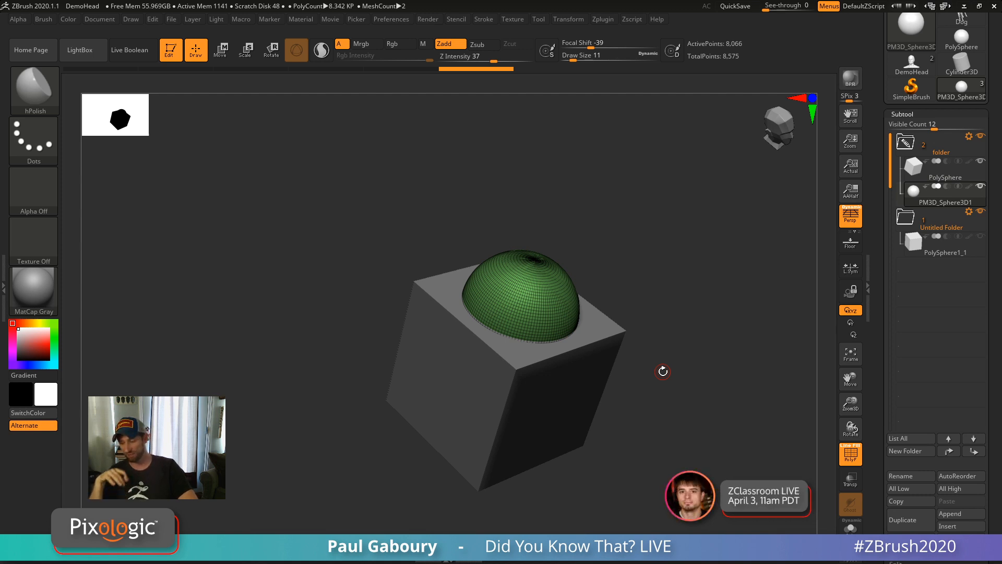
pyautogui.press('Up')
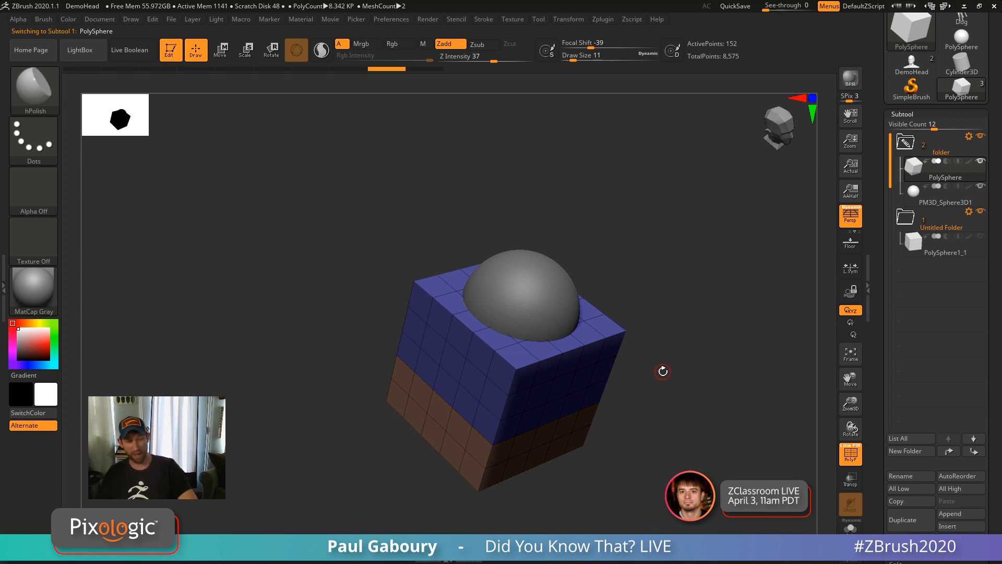
pyautogui.press('Down')
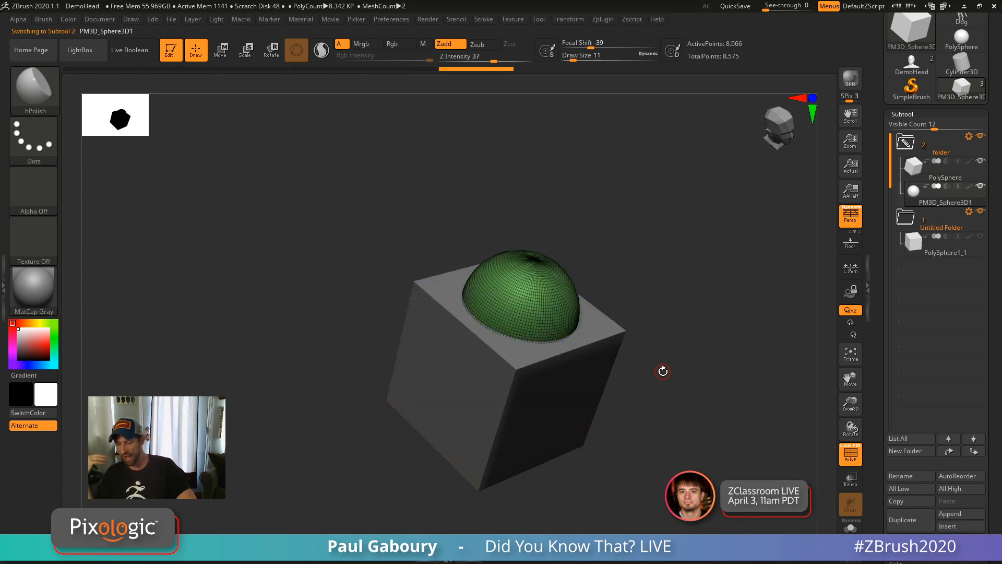
# Select the cube subtool and merge it down with the sphere below it, accepting the operation.
pyautogui.press('Up')
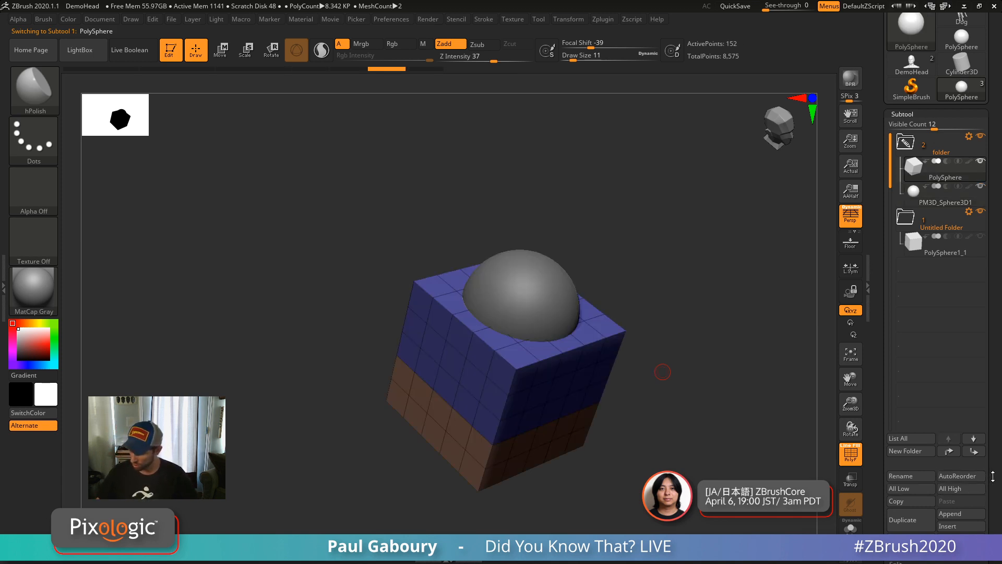
pyautogui.scroll(-3, 951, 440)
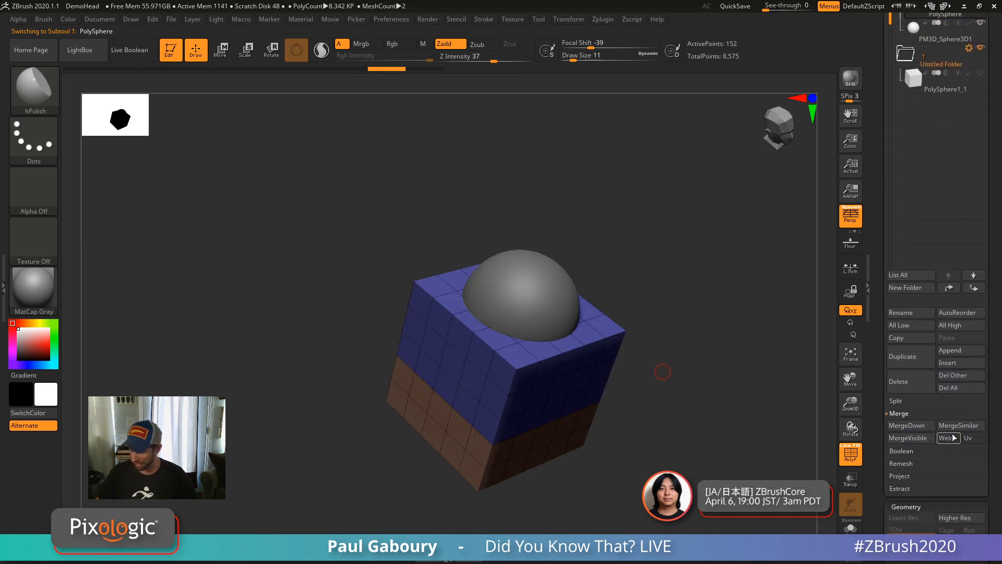
pyautogui.click(910, 426)
pyautogui.click(815, 450)
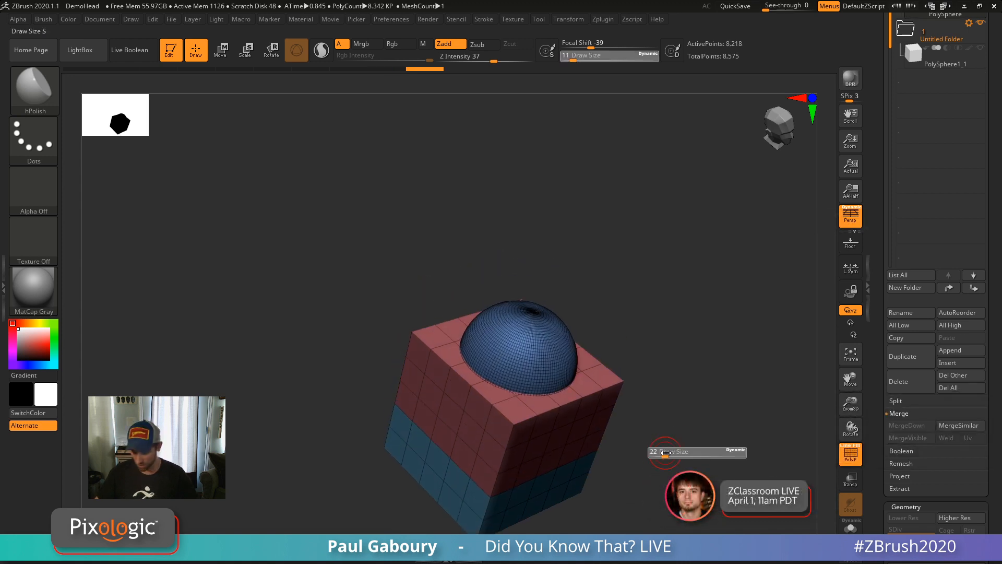
# Try smoothing the merged cube's upper section with Draw Size 74 and undo the stroke.
pyautogui.moveTo(564, 412)
pyautogui.keyDown('shift'); pyautogui.mouseDown()
pyautogui.moveTo(522, 391)
pyautogui.moveTo(493, 405)
pyautogui.moveTo(547, 459)
pyautogui.moveTo(428, 375)
pyautogui.moveTo(585, 397)
pyautogui.moveTo(643, 432)
pyautogui.moveTo(637, 358)
pyautogui.moveTo(633, 437)
pyautogui.mouseUp(); pyautogui.keyUp('shift')
pyautogui.hotkey('ctrl', 'z')
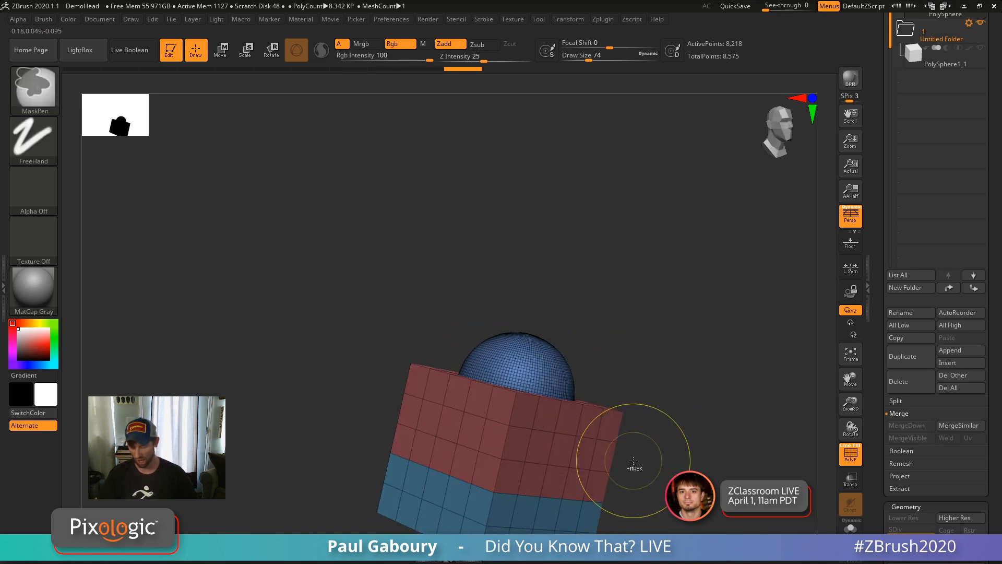
pyautogui.moveTo(633, 465)
pyautogui.keyDown('ctrl'); pyautogui.mouseDown(button='right')
pyautogui.moveTo(638, 386)
pyautogui.moveTo(597, 409)
pyautogui.moveTo(648, 418)
pyautogui.moveTo(640, 374)
pyautogui.mouseUp(button='right'); pyautogui.keyUp('ctrl')
# Check the Boolean mesh options for the merged subtool and return to the subtool list.
pyautogui.click(904, 416)
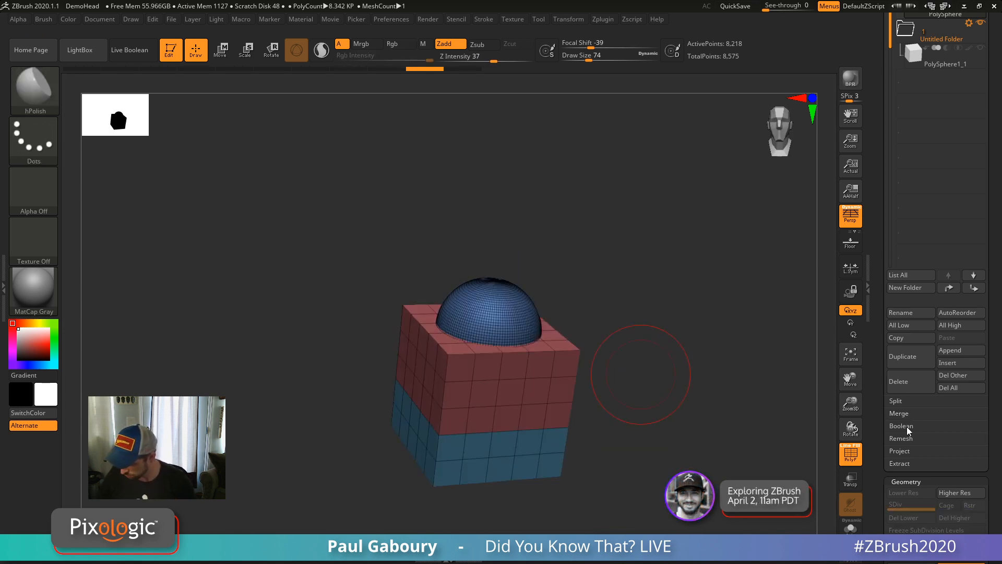
pyautogui.click(908, 426)
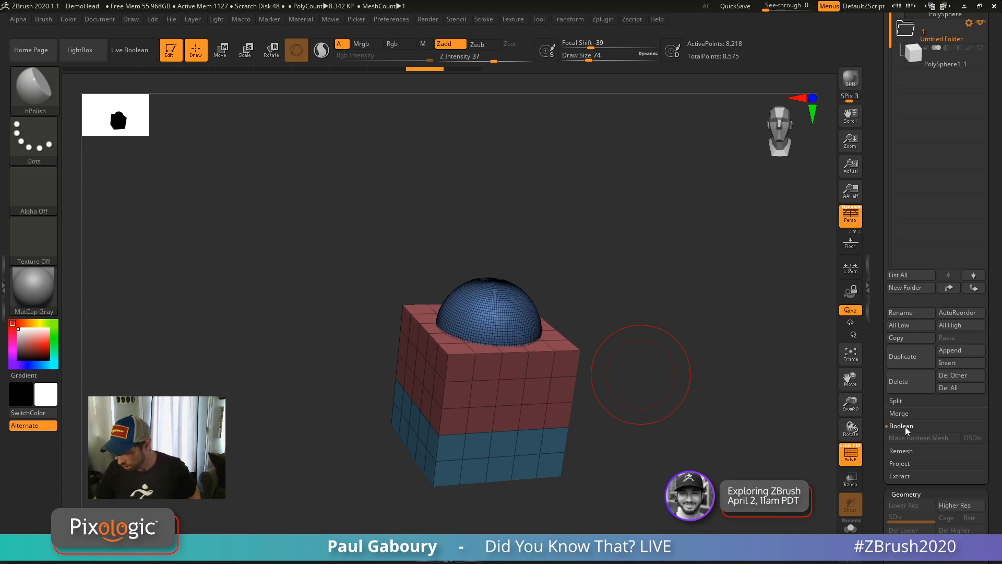
pyautogui.click(908, 427)
pyautogui.moveTo(878, 391); pyautogui.dragTo(881, 461)
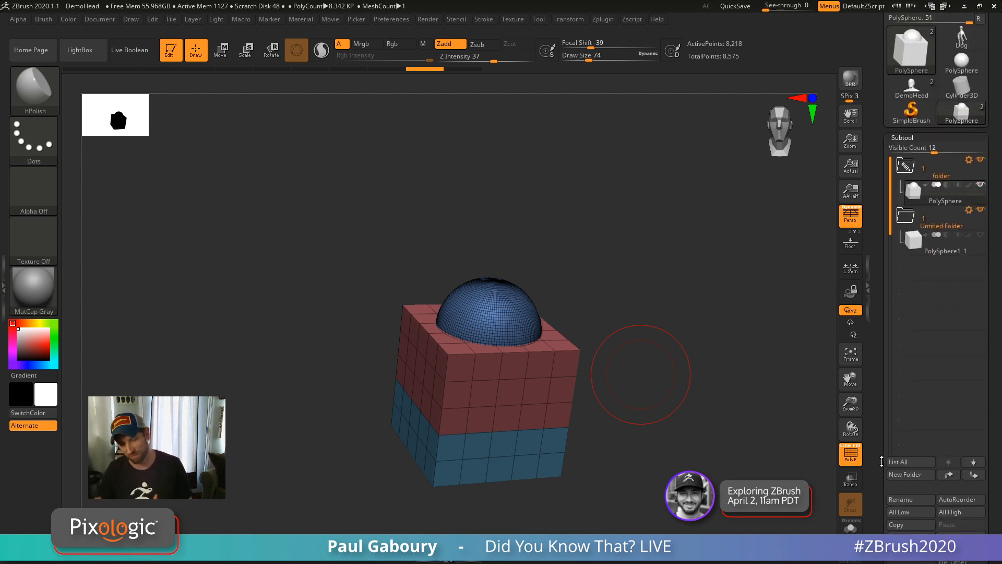
pyautogui.moveTo(907, 169)
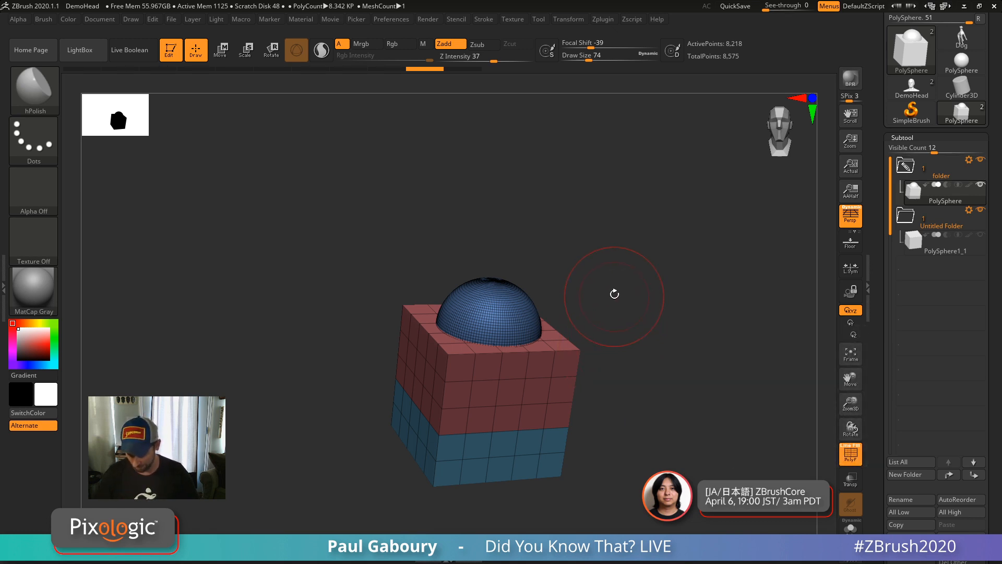
# Set Draw Size to 18 and apply Remesh By Union to the merged cube and sphere, returning to Draw mode.
pyautogui.press('s')
pyautogui.moveTo(623, 294); pyautogui.dragTo(608, 296)
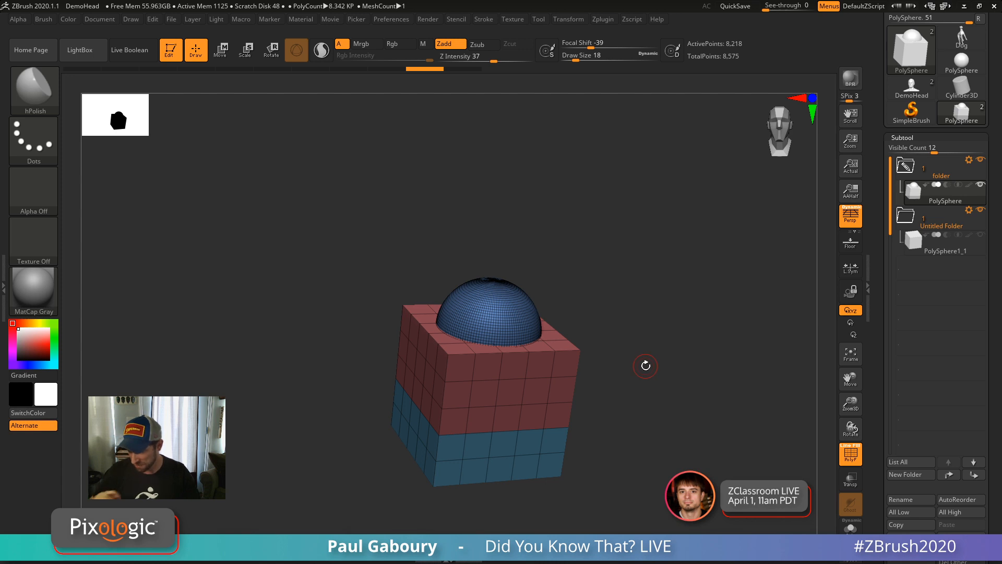
pyautogui.press('w')
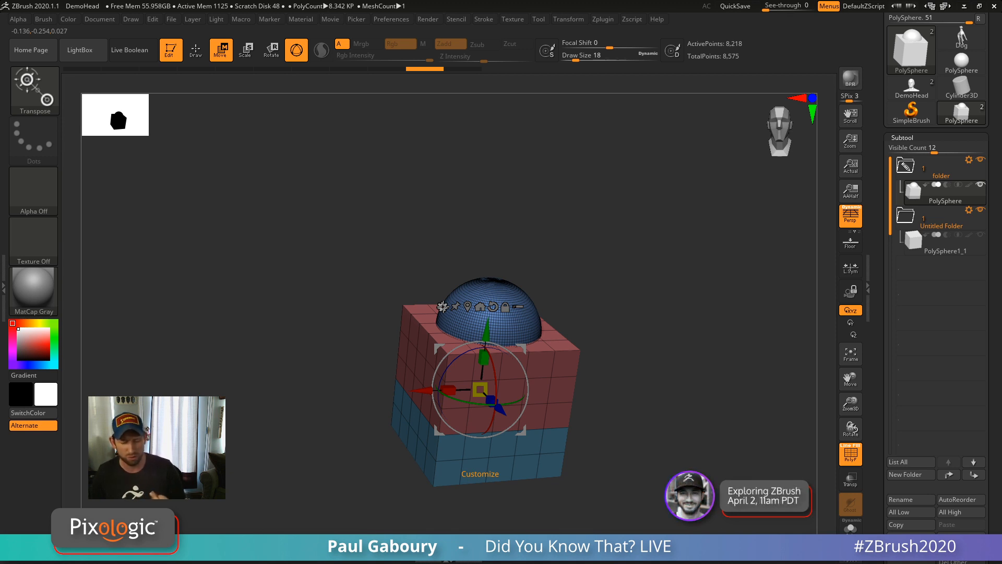
pyautogui.click(443, 306)
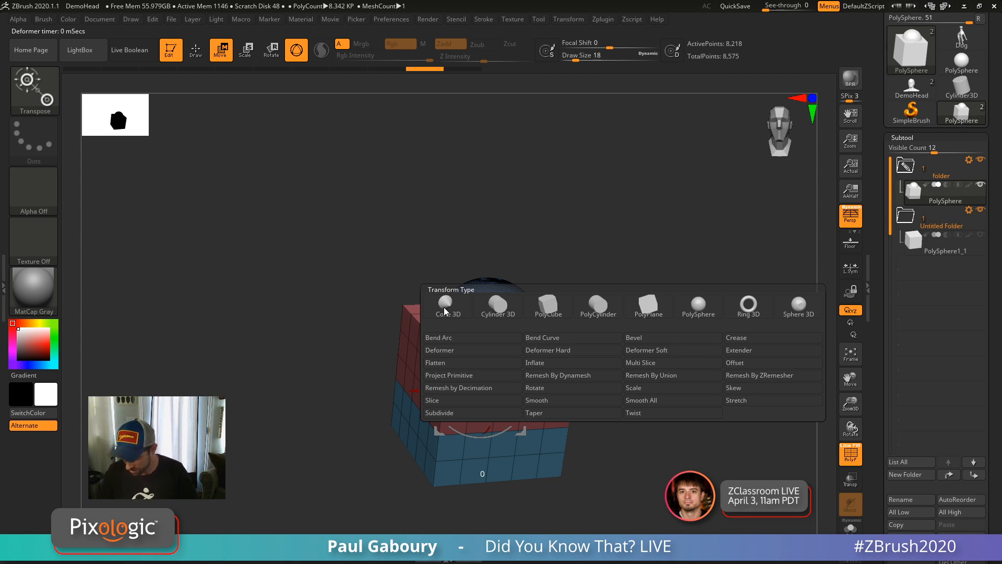
pyautogui.click(656, 375)
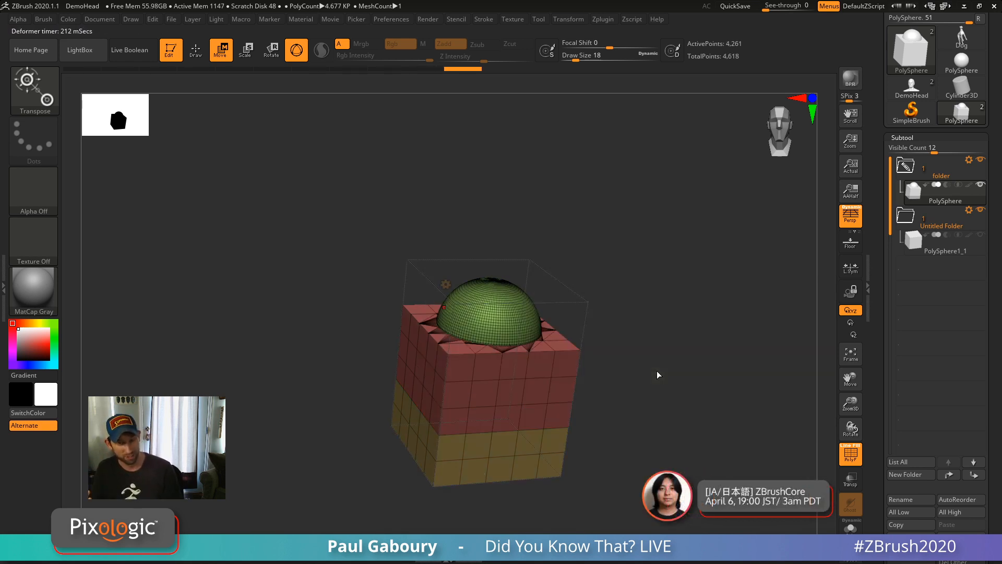
pyautogui.moveTo(655, 337); pyautogui.dragTo(657, 369)
pyautogui.press('q')
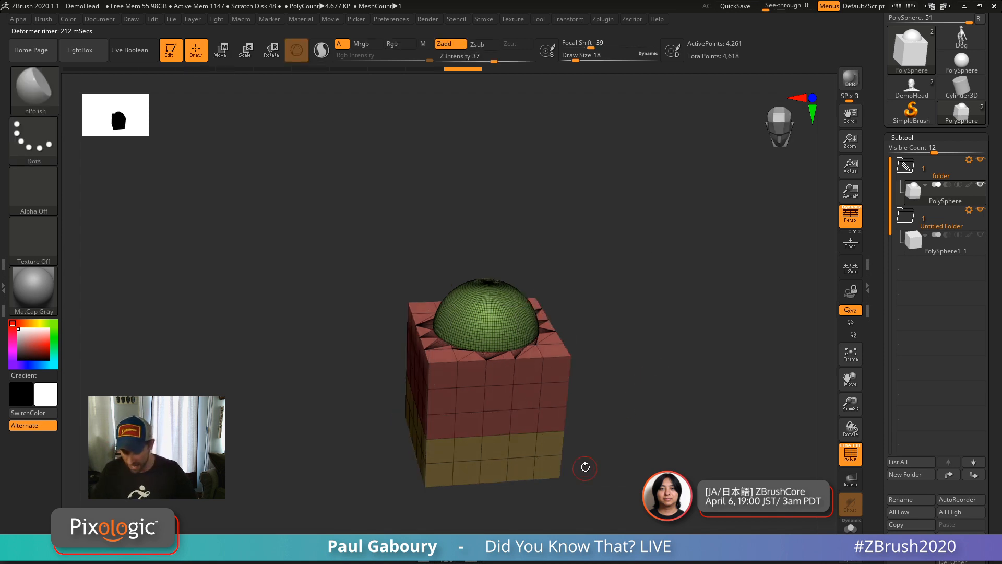
# Isolate part of the dome and cube to expose the inside, and turn on Double display for the mesh.
pyautogui.moveTo(585, 466); pyautogui.dragTo(469, 267)
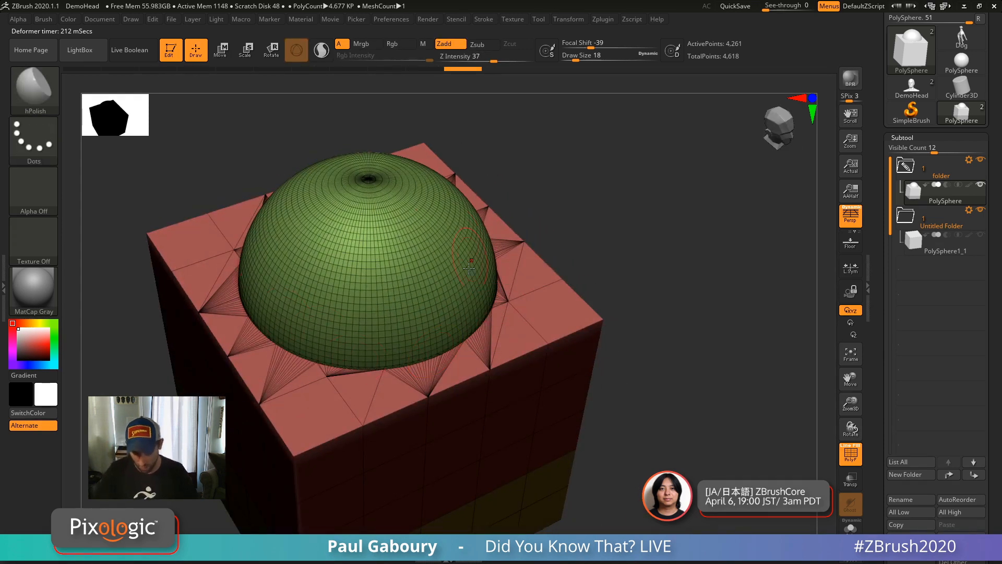
pyautogui.moveTo(354, 439)
pyautogui.keyDown('ctrl'); pyautogui.mouseDown(button='right')
pyautogui.moveTo(526, 398)
pyautogui.moveTo(580, 372)
pyautogui.mouseUp(button='right'); pyautogui.keyUp('ctrl')
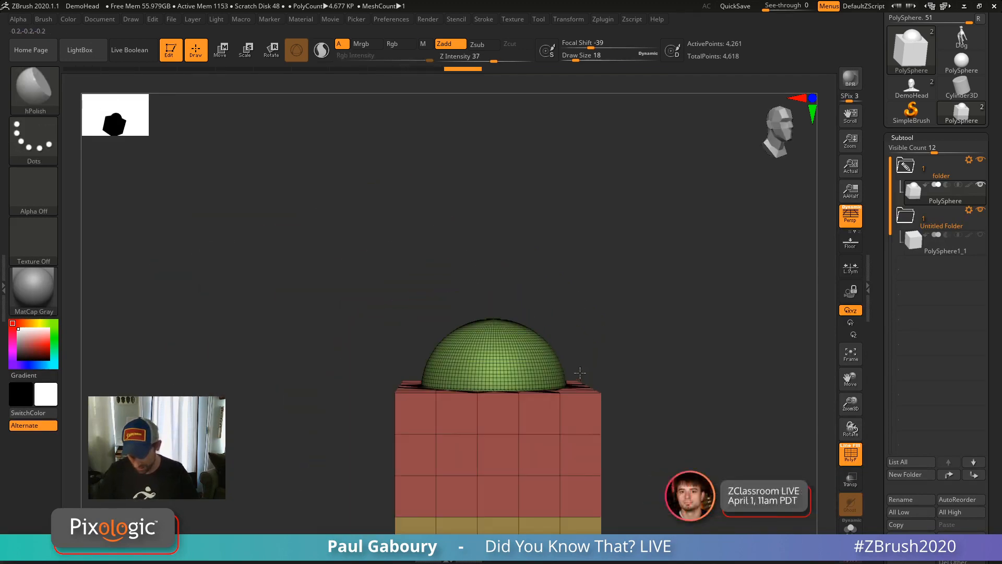
pyautogui.moveTo(649, 438); pyautogui.dragTo(730, 332)
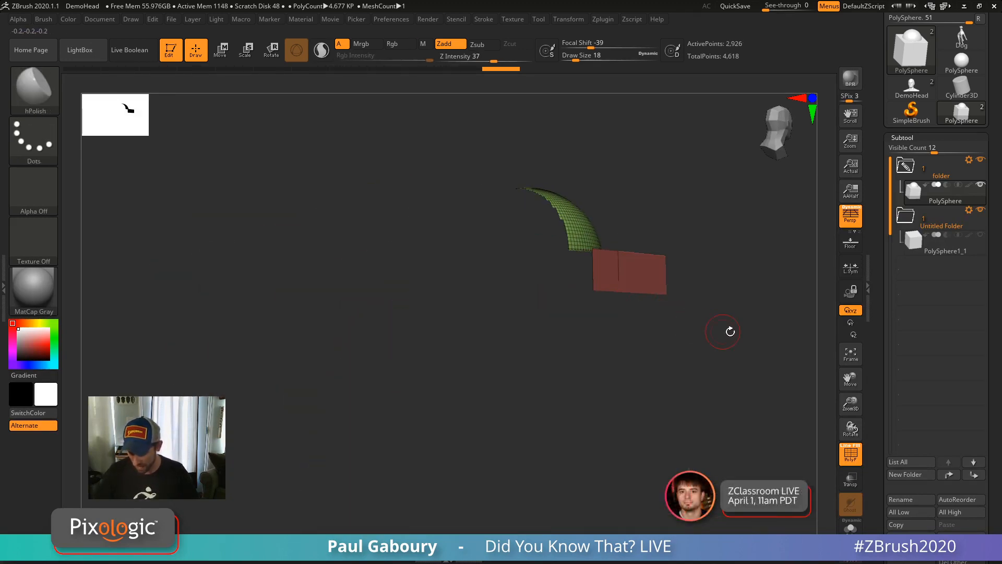
pyautogui.click(908, 139)
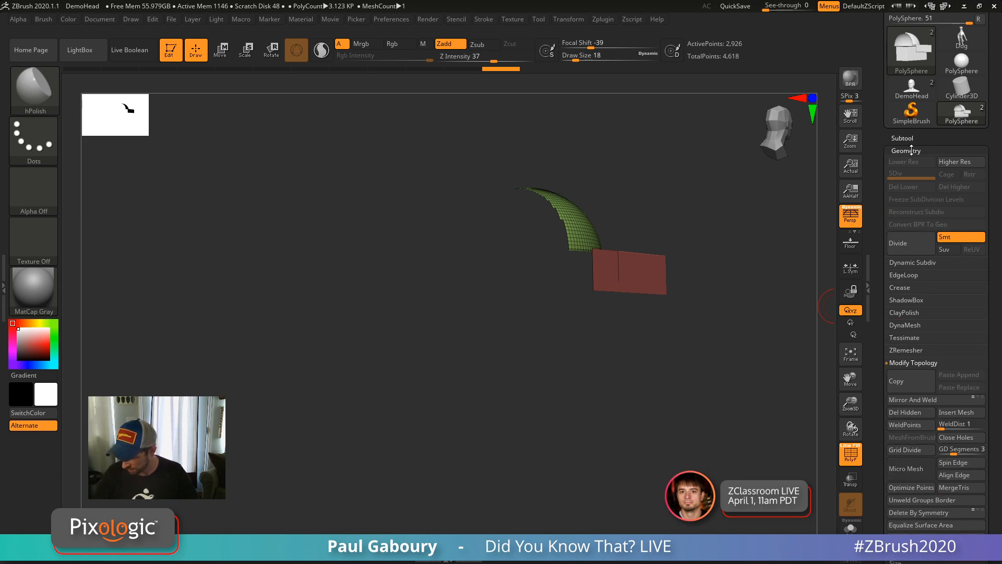
pyautogui.click(912, 150)
pyautogui.click(917, 402)
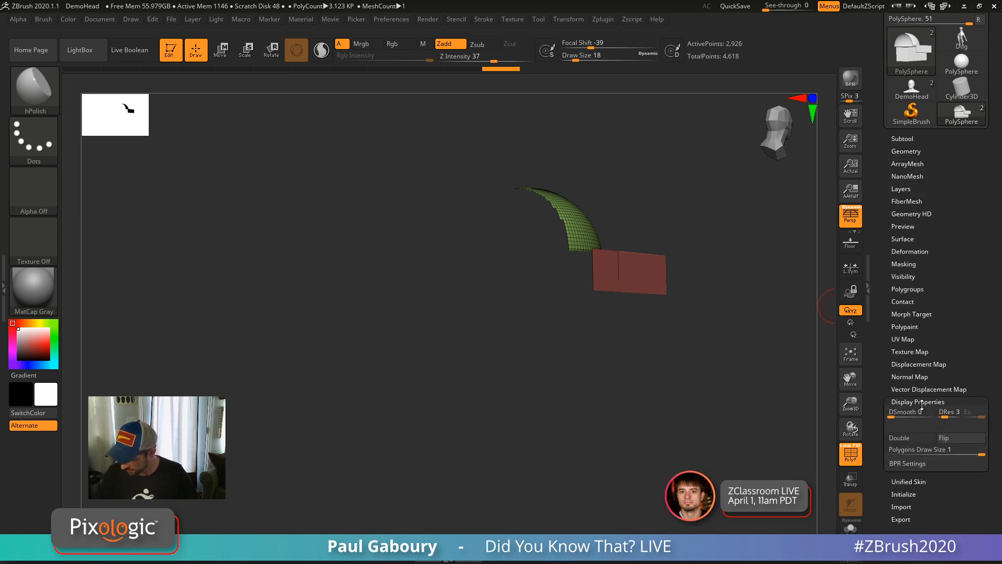
pyautogui.click(909, 441)
pyautogui.moveTo(664, 381)
pyautogui.mouseDown(button='right')
pyautogui.moveTo(655, 296)
pyautogui.moveTo(610, 395)
pyautogui.moveTo(640, 405)
pyautogui.moveTo(641, 428)
pyautogui.mouseUp(button='right')
# Smooth across the seam between the dome and the cube, undo the smoothing, and bring back the hidden parts.
pyautogui.moveTo(573, 404)
pyautogui.keyDown('shift'); pyautogui.mouseDown()
pyautogui.moveTo(646, 332)
pyautogui.moveTo(649, 303)
pyautogui.moveTo(514, 424)
pyautogui.moveTo(488, 421)
pyautogui.mouseUp(); pyautogui.keyUp('shift')
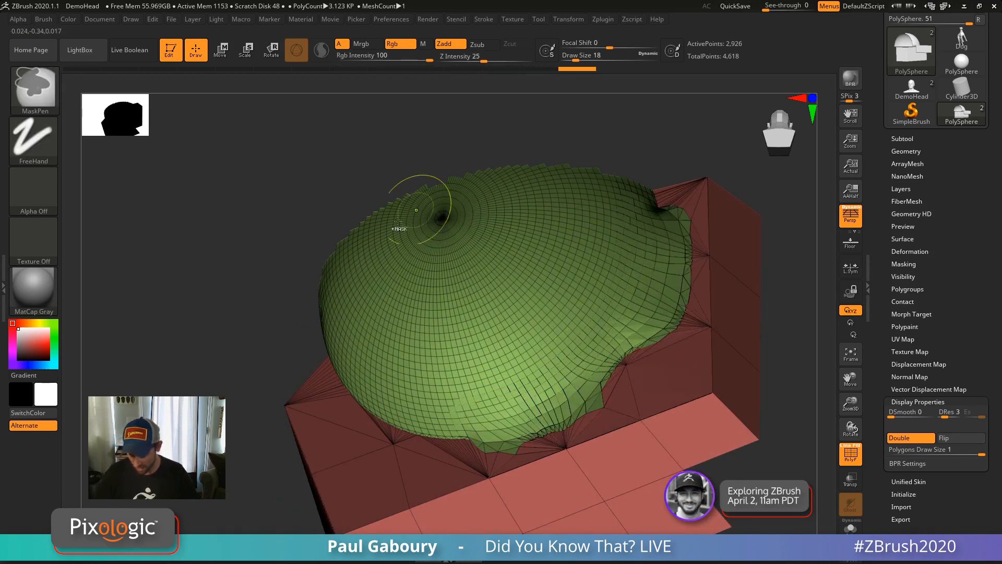
pyautogui.hotkey('ctrl', 'z')
pyautogui.moveTo(678, 411)
pyautogui.keyDown('ctrl'); pyautogui.mouseDown(button='right')
pyautogui.moveTo(557, 346)
pyautogui.moveTo(620, 456)
pyautogui.moveTo(609, 435)
pyautogui.mouseUp(button='right'); pyautogui.keyUp('ctrl')
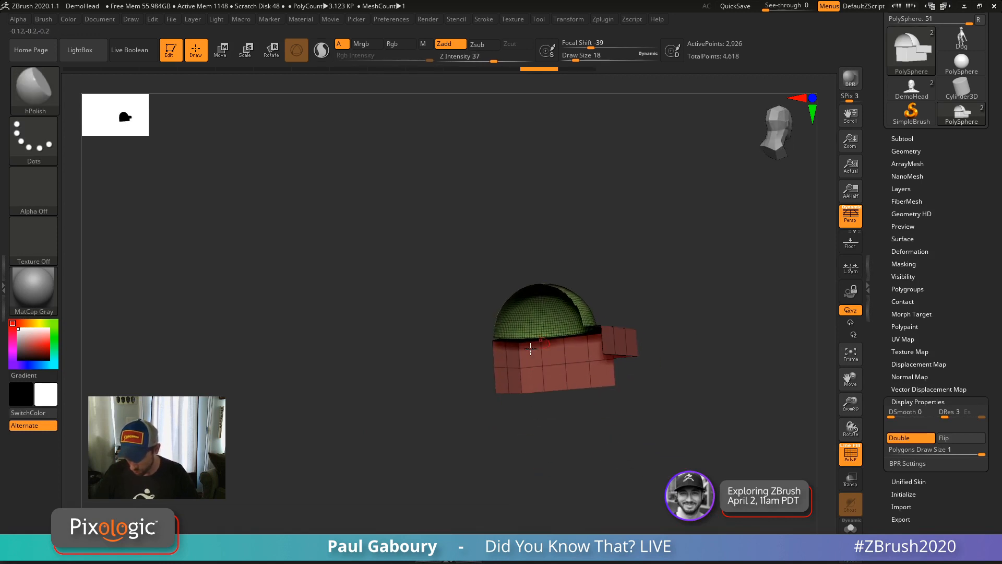
pyautogui.moveTo(530, 348); pyautogui.dragTo(647, 391, button='right')
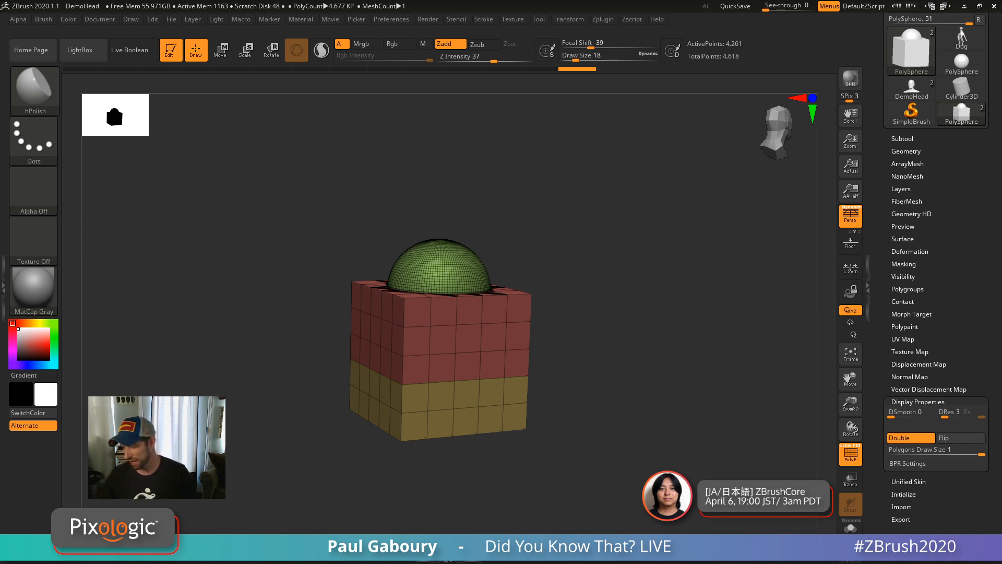
# Switch to the DemoHead tool, show its subtool list and bring the whole bust into view.
pyautogui.click(911, 89)
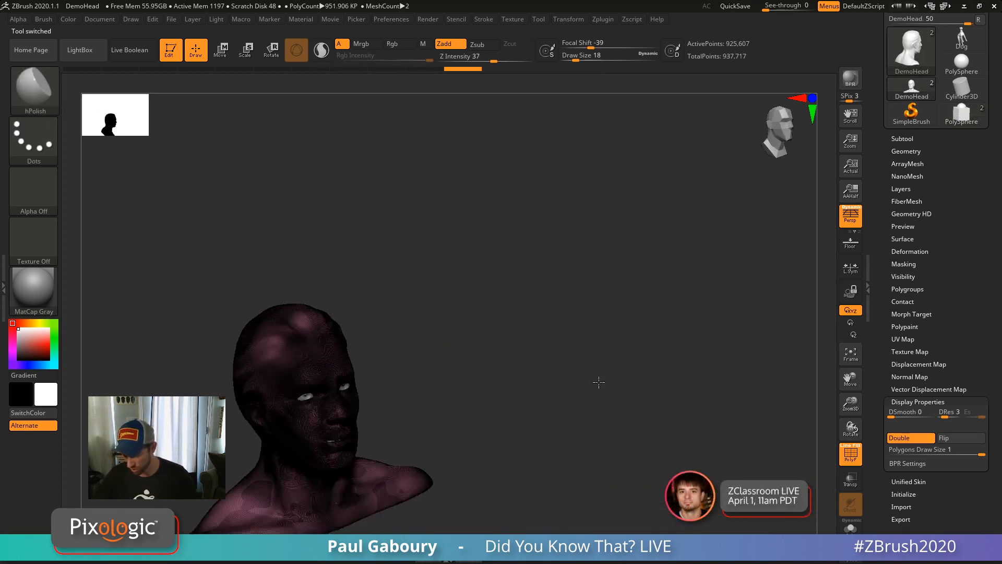
pyautogui.click(902, 138)
pyautogui.moveTo(702, 354); pyautogui.dragTo(702, 432, button='right')
pyautogui.keyDown('alt'); pyautogui.moveTo(722, 347); pyautogui.dragTo(651, 367, button='right'); pyautogui.keyUp('alt')
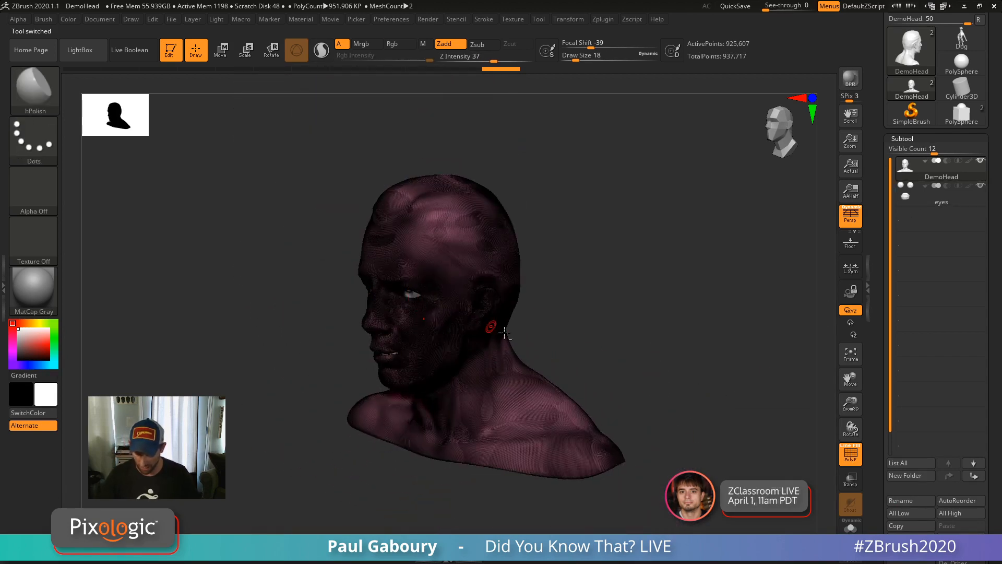
pyautogui.moveTo(557, 360); pyautogui.dragTo(564, 307, button='right')
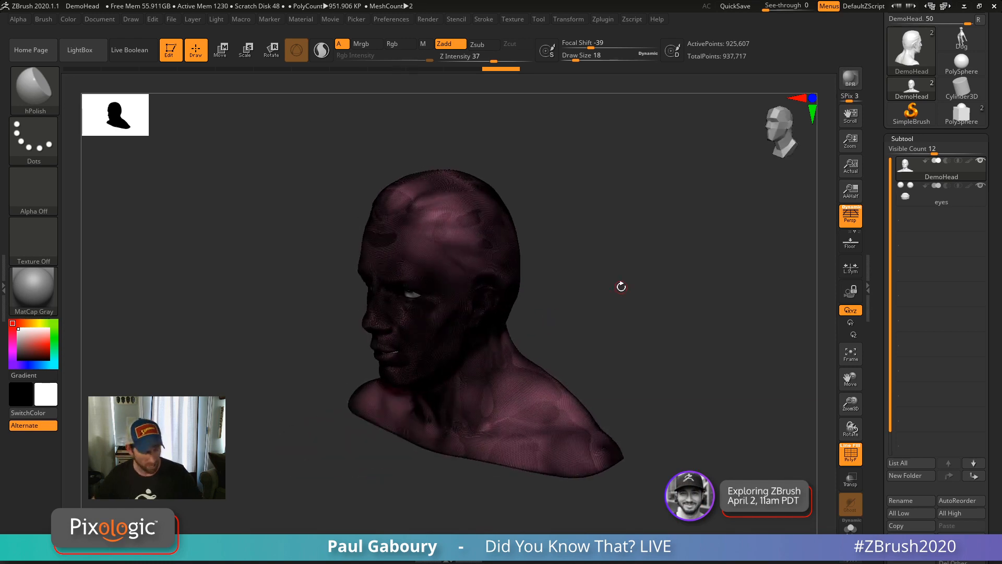
# Alternate the active subtool between the DemoHead and the eyes, ending on the eyes.
pyautogui.press('Down')
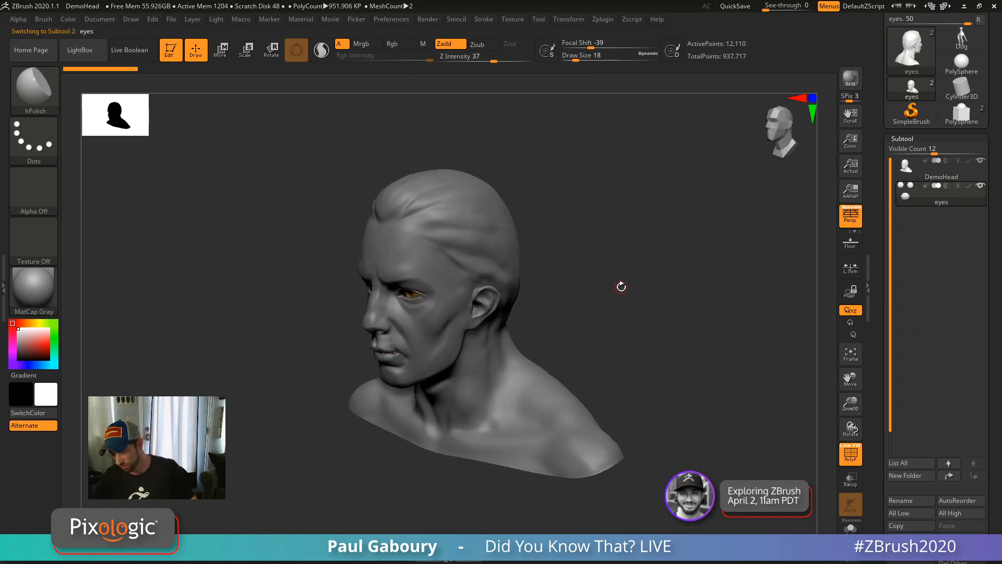
pyautogui.press('Up')
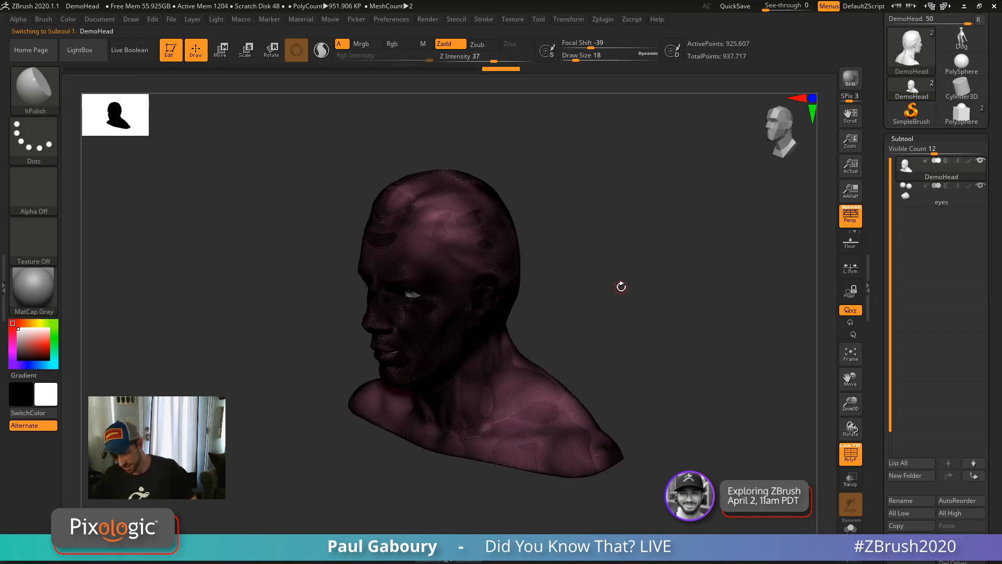
pyautogui.press('Down')
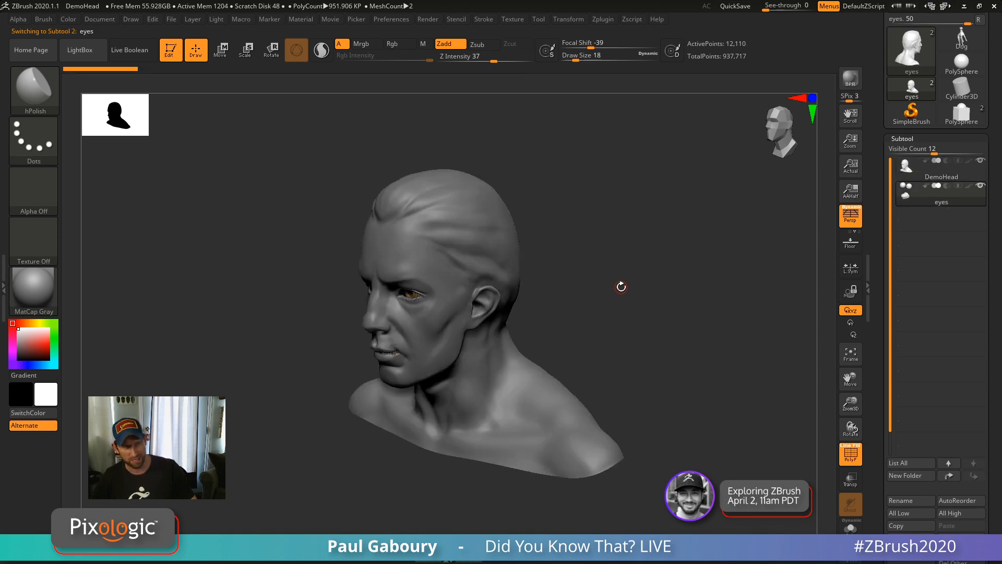
# Step repeatedly between the eyes and DemoHead subtools while watching the face, leaving DemoHead active.
pyautogui.moveTo(621, 287)
pyautogui.mouseDown(button='right')
pyautogui.moveTo(595, 333)
pyautogui.moveTo(563, 356)
pyautogui.moveTo(619, 384)
pyautogui.moveTo(662, 434)
pyautogui.moveTo(655, 415)
pyautogui.mouseUp(button='right')
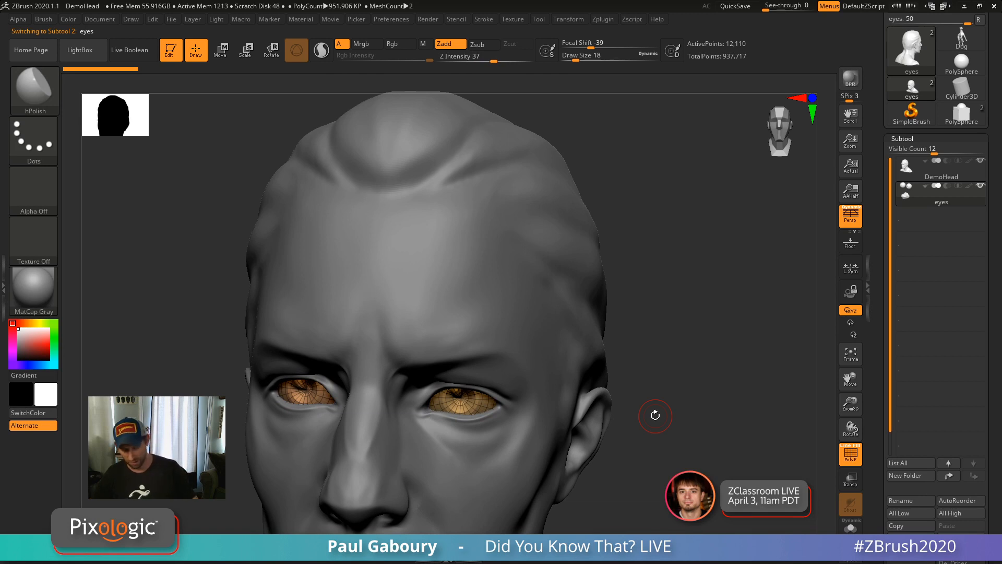
pyautogui.press('Up')
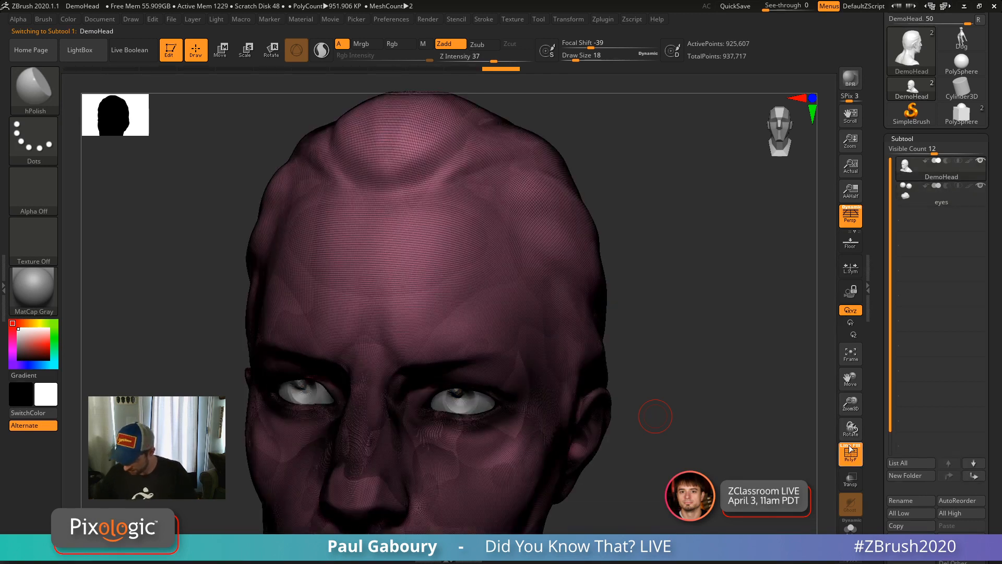
pyautogui.press('Down')
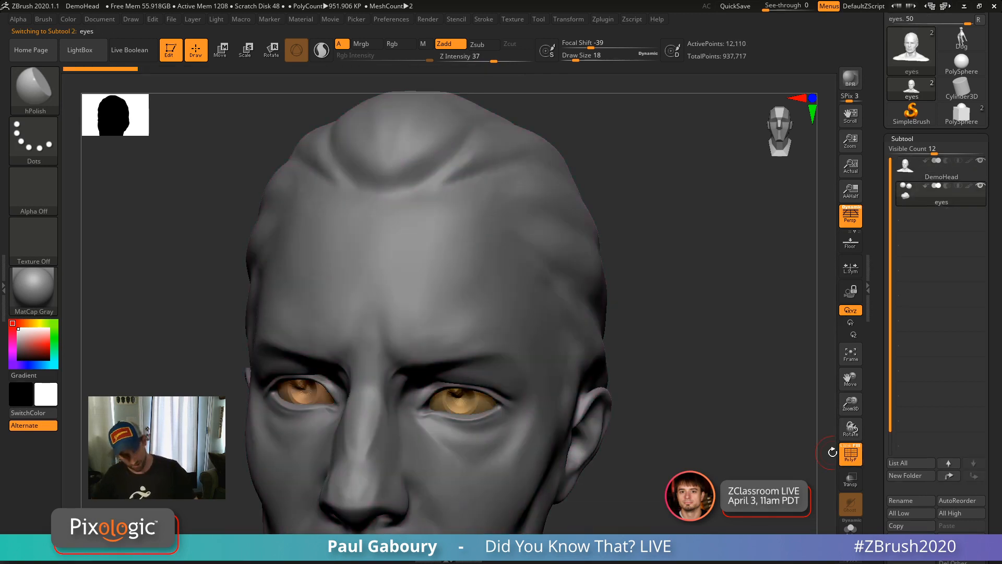
pyautogui.press('Up')
pyautogui.press('Up')
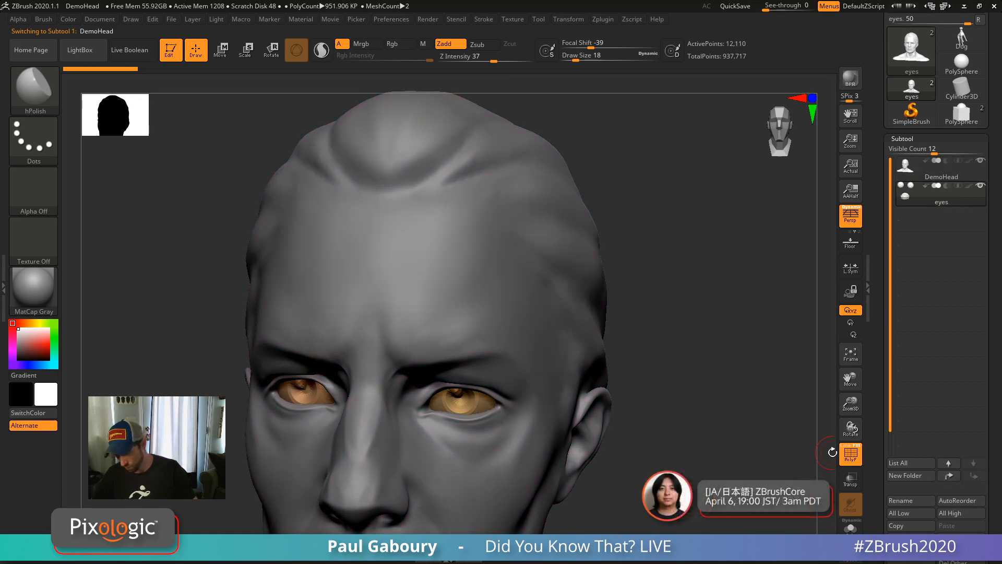
pyautogui.press('Down')
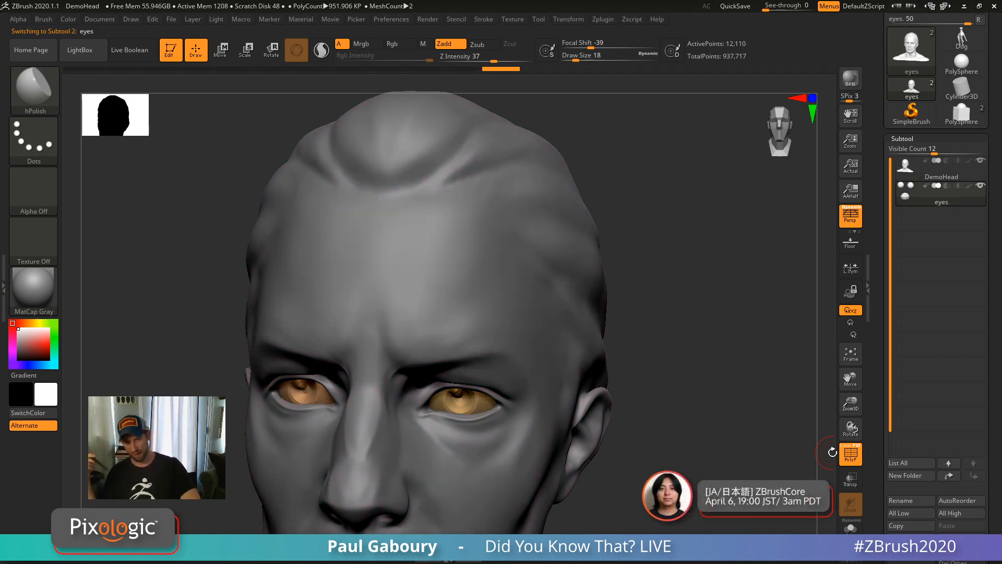
pyautogui.press('Up')
pyautogui.press('Down')
pyautogui.press('Up')
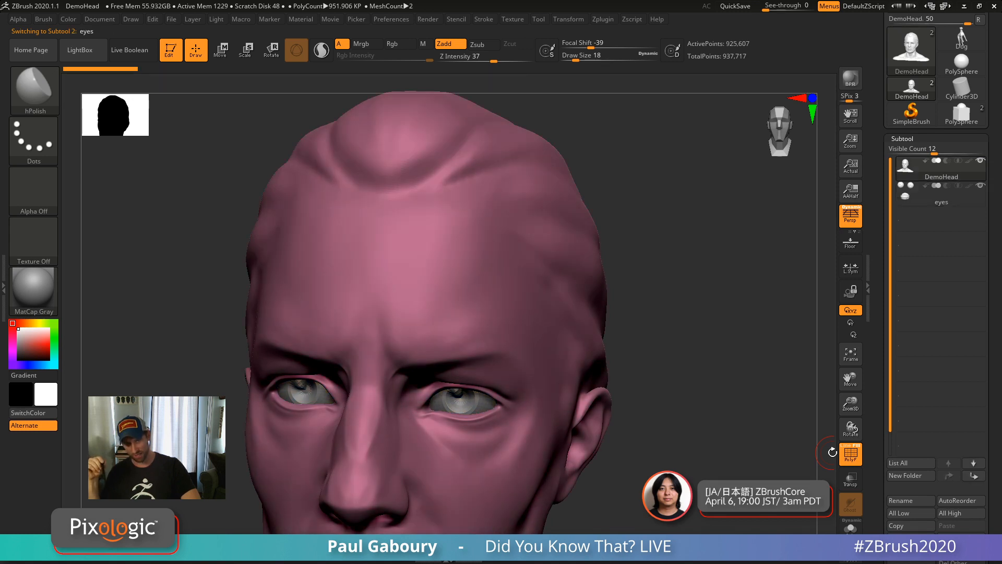
pyautogui.press('Down')
pyautogui.press('Up')
pyautogui.press('Down')
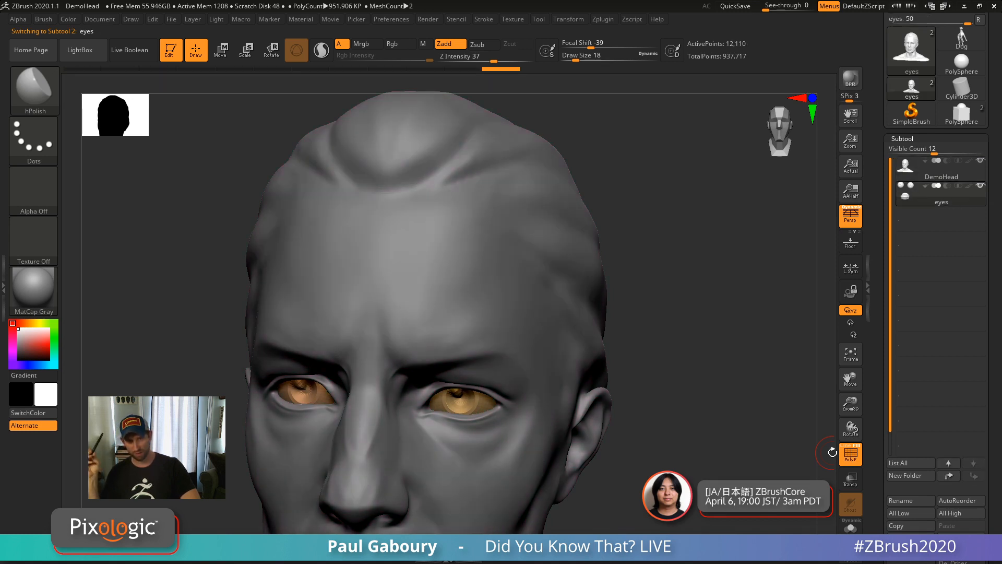
pyautogui.press('Up')
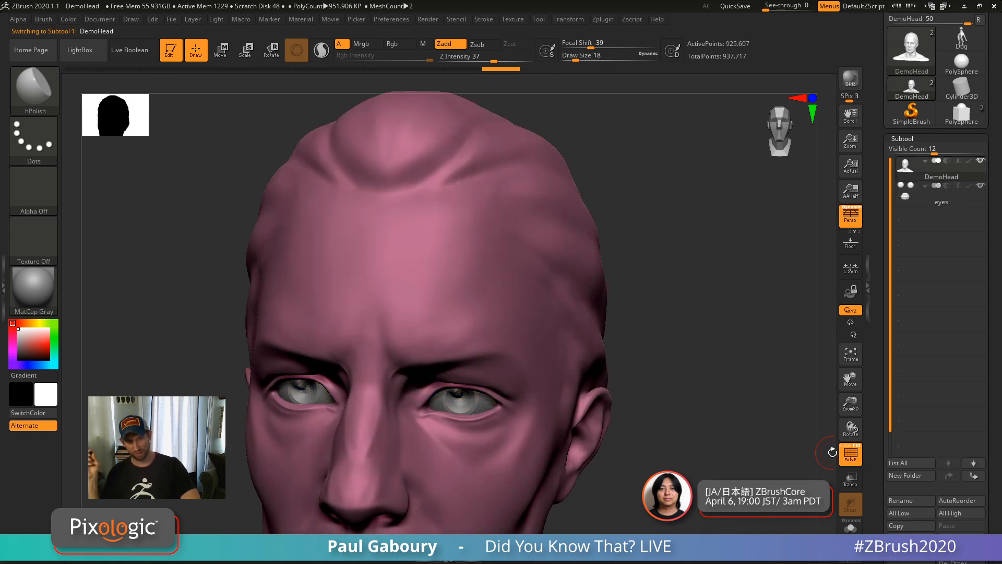
pyautogui.press('Down')
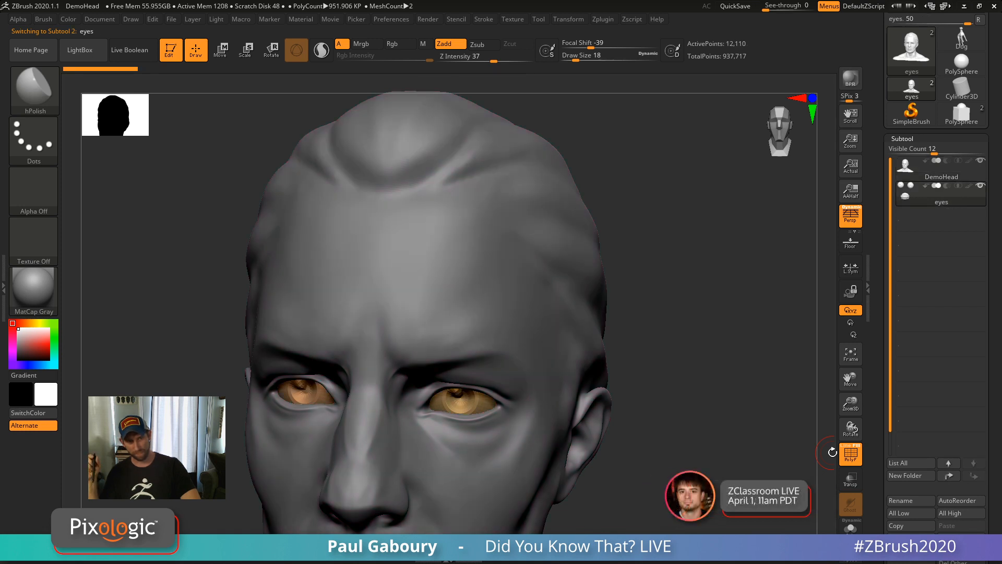
pyautogui.press('Up')
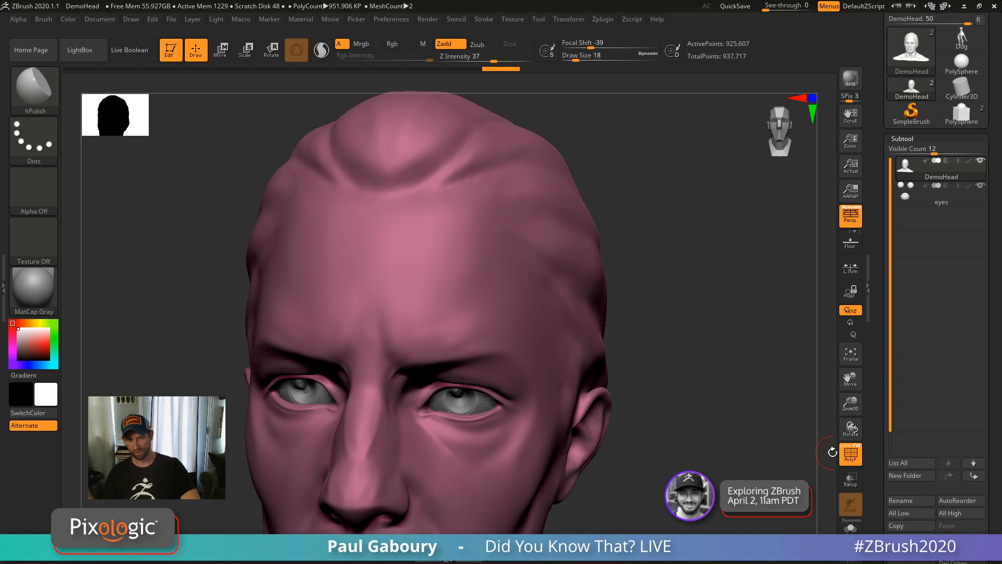
pyautogui.press('Down')
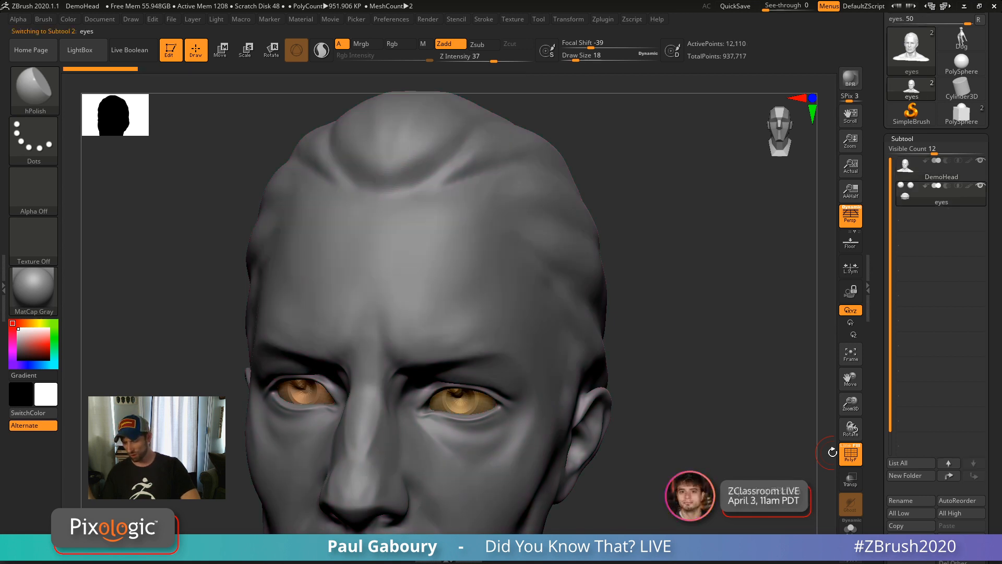
pyautogui.press('Up')
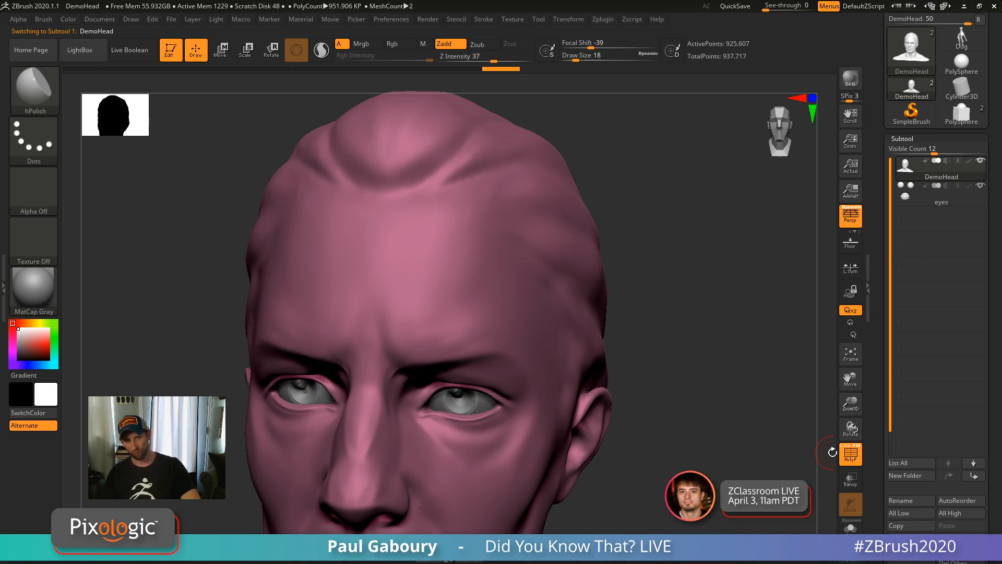
# Create a subtool folder named "new" containing the DemoHead, and move the eyes subtool into it.
pyautogui.press('ctrl')
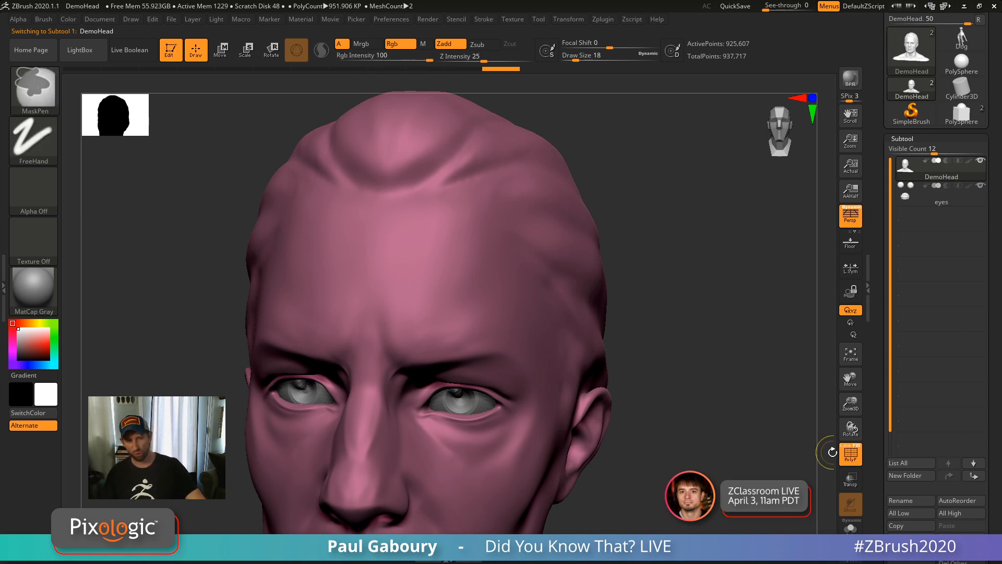
pyautogui.hotkey('ctrl', 'f')
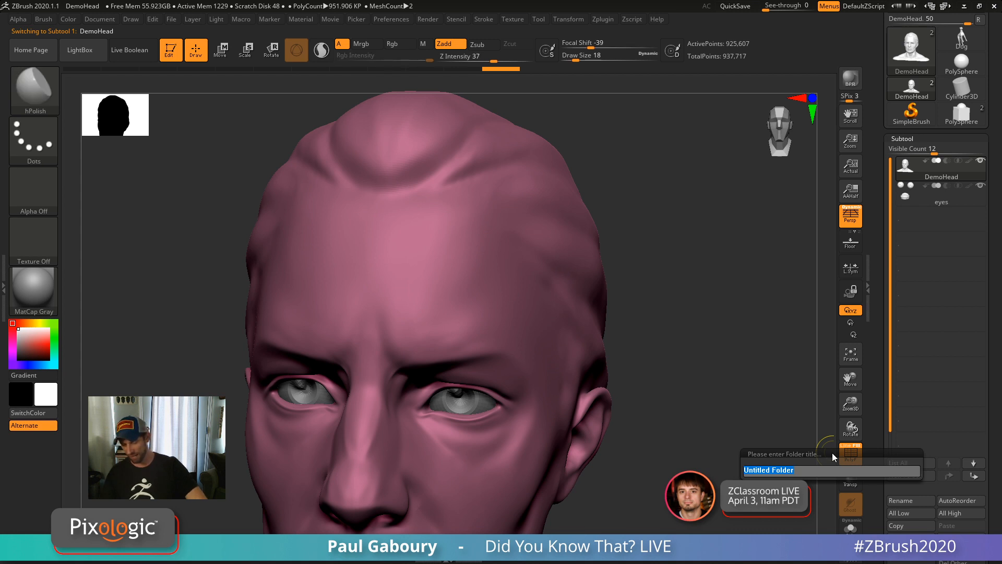
pyautogui.write('new')
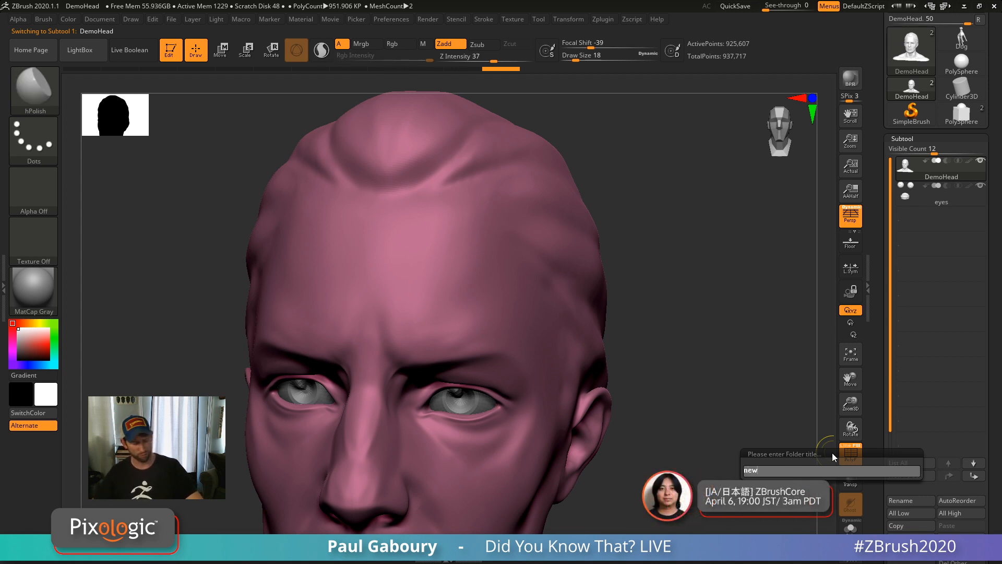
pyautogui.press('Return')
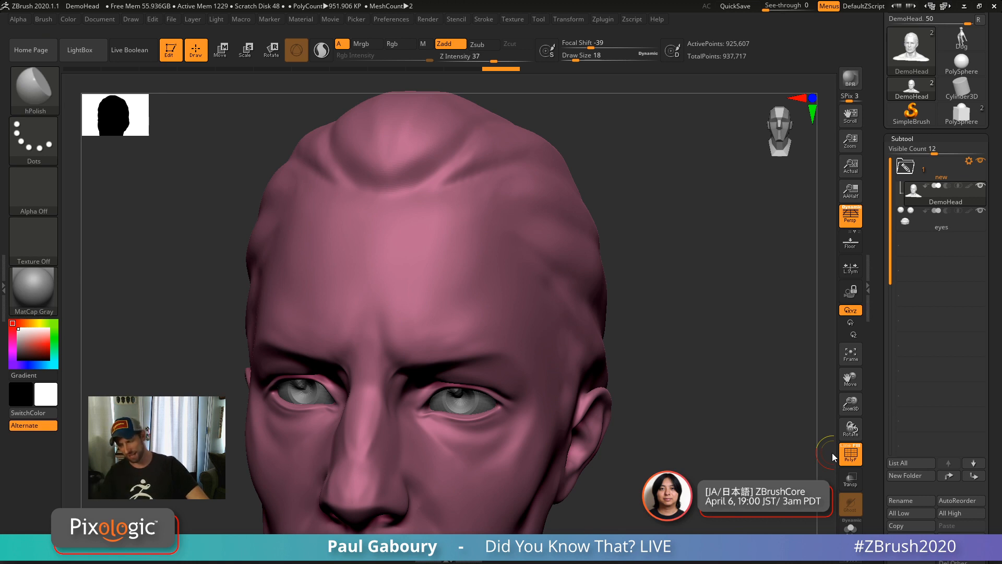
pyautogui.moveTo(914, 223); pyautogui.dragTo(940, 197)
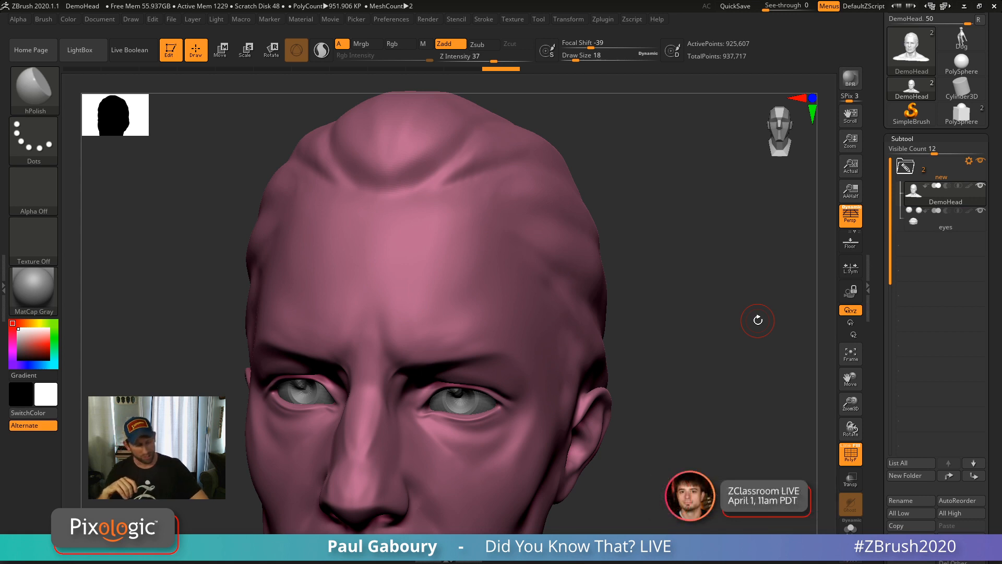
# Load DemoSoldier.ZTL from the LightBox tools and fit the whole figure in view.
pyautogui.press(',')
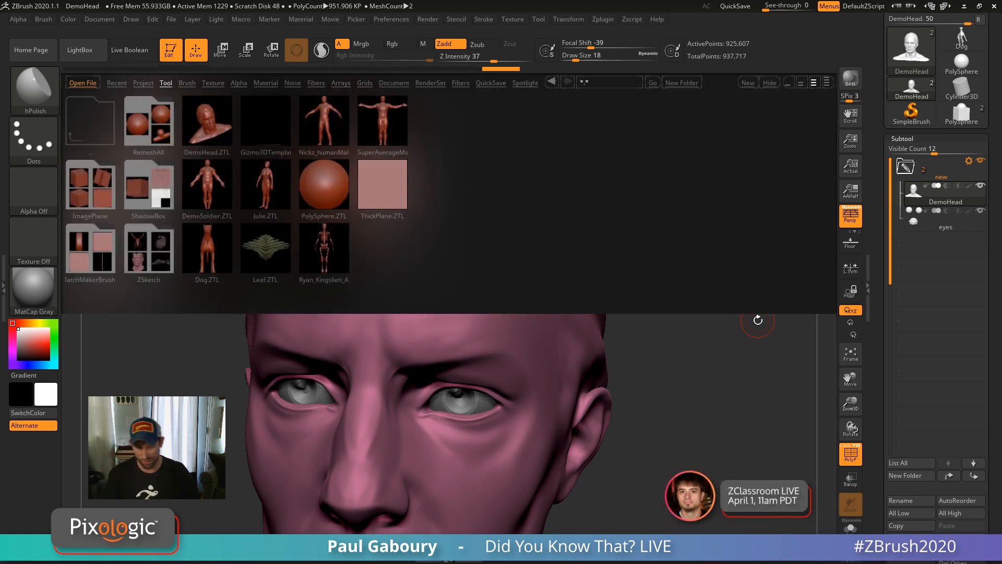
pyautogui.doubleClick(207, 184)
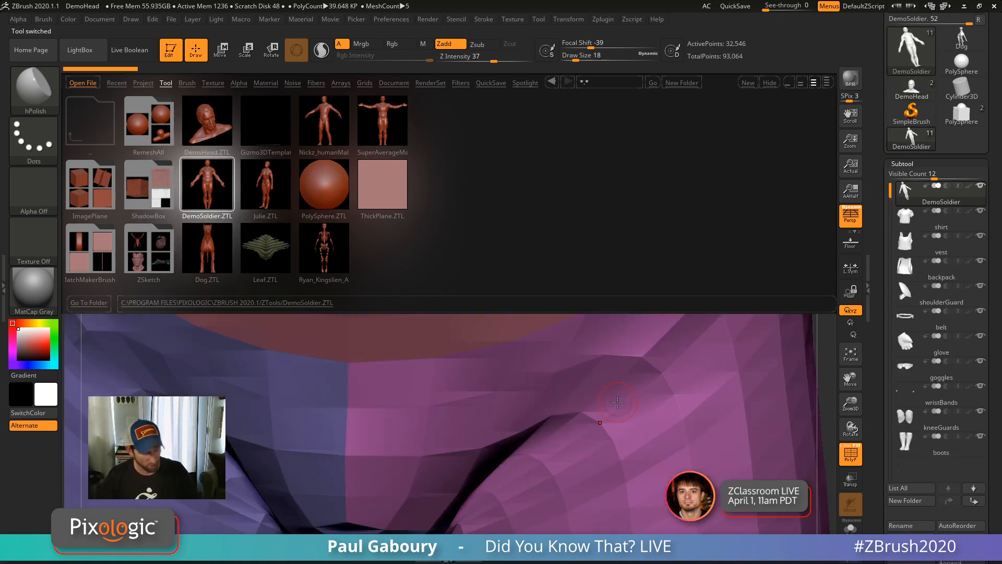
pyautogui.press('f')
pyautogui.press(',')
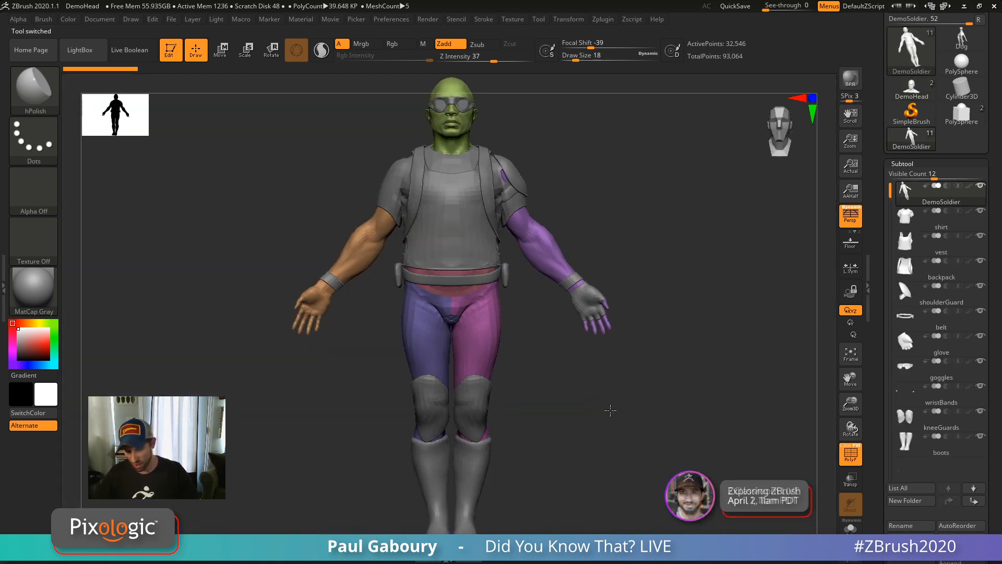
pyautogui.keyDown('ctrl'); pyautogui.moveTo(609, 410); pyautogui.dragTo(557, 404, button='right'); pyautogui.keyUp('ctrl')
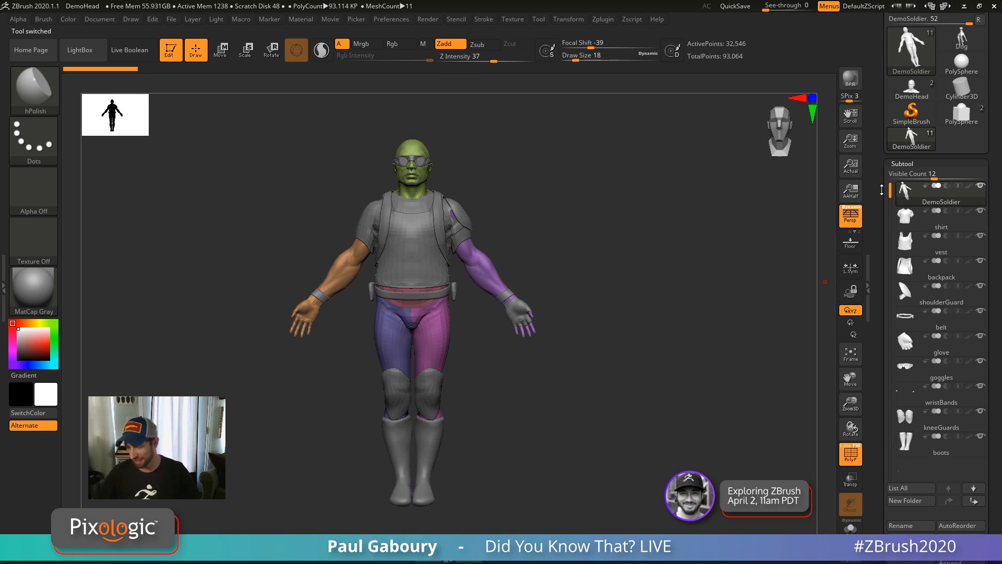
pyautogui.keyDown('ctrl'); pyautogui.moveTo(622, 405); pyautogui.dragTo(644, 400, button='right'); pyautogui.keyUp('ctrl')
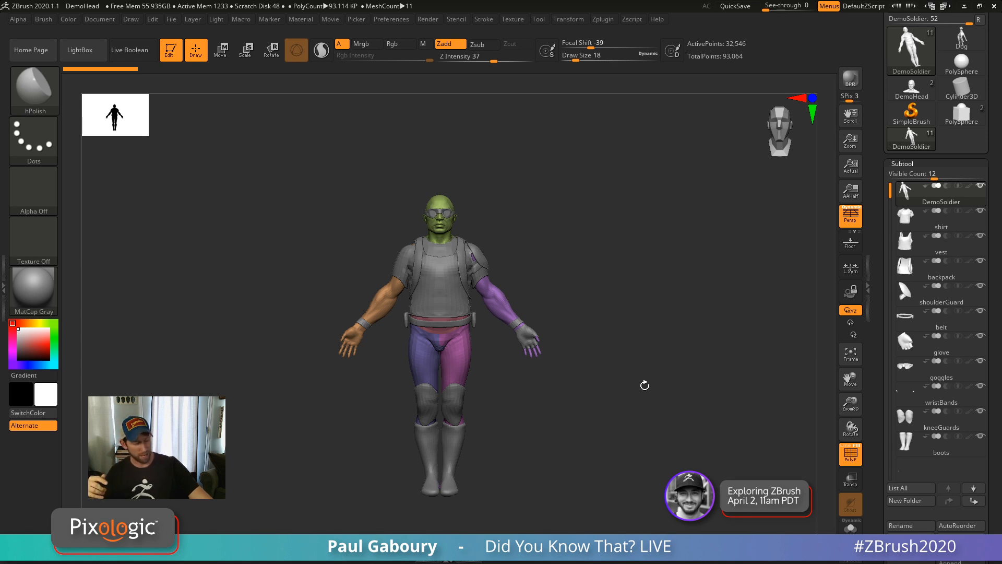
# Activate the Move gizmo with Transpose All Selected Subtools, box-select the soldier's head and torso subtools, and turn off the polyframe display.
pyautogui.press('w')
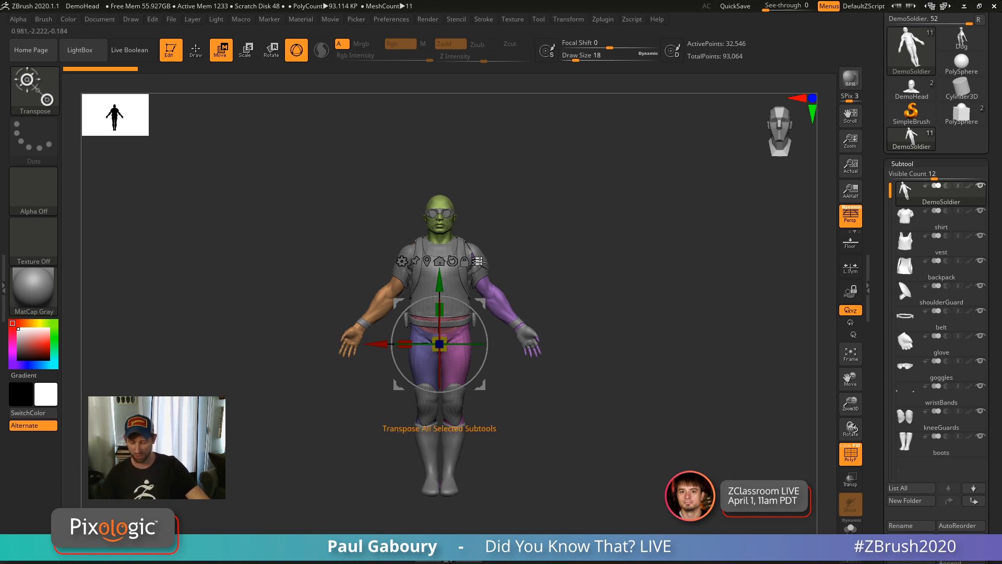
pyautogui.keyDown('ctrl'); pyautogui.moveTo(479, 262); pyautogui.dragTo(489, 237, button='right'); pyautogui.keyUp('ctrl')
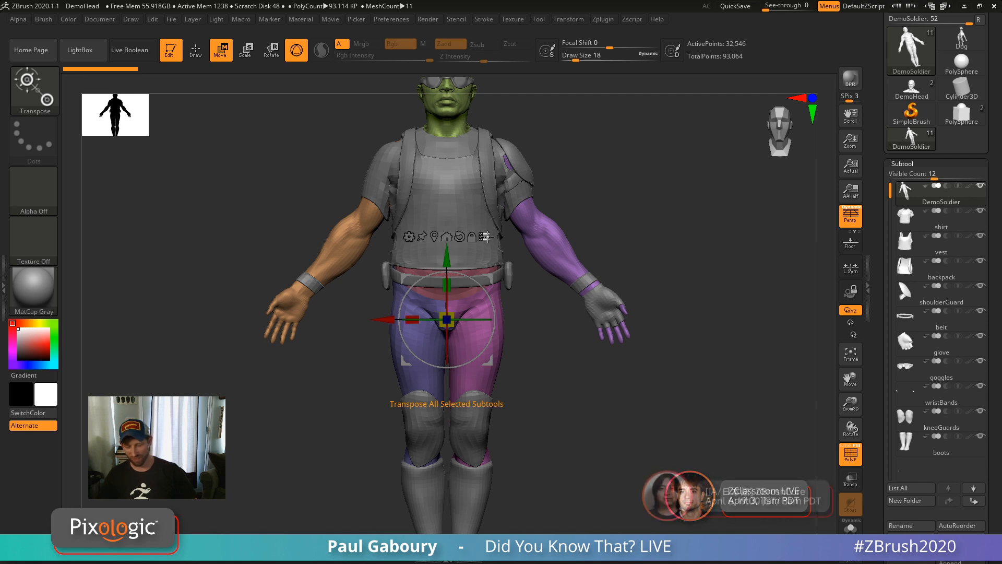
pyautogui.moveTo(609, 218)
pyautogui.keyDown('alt'); pyautogui.mouseDown()
pyautogui.moveTo(611, 318)
pyautogui.moveTo(608, 287)
pyautogui.mouseUp(); pyautogui.keyUp('alt')
pyautogui.hotkey('ctrl', 'shift')
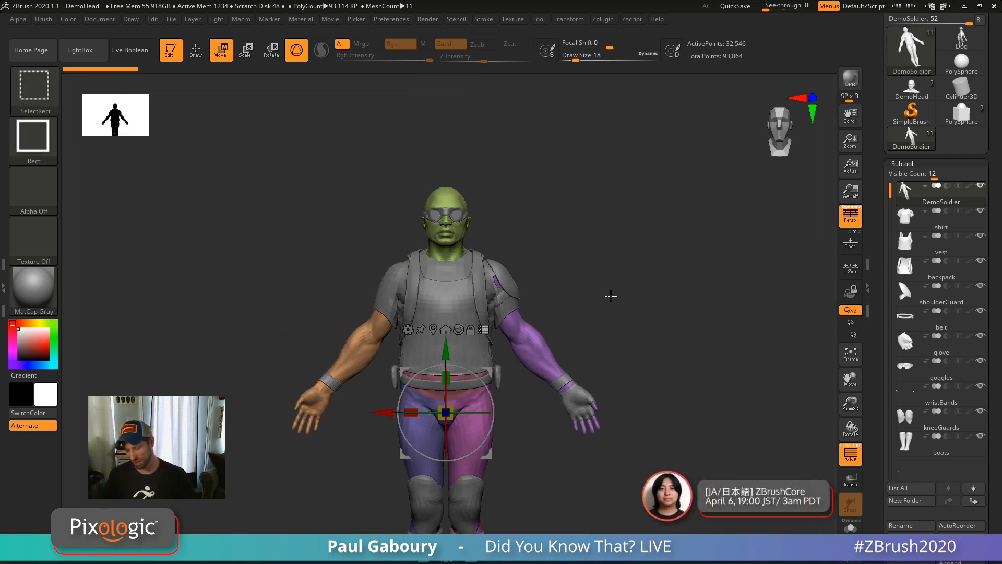
pyautogui.keyDown('ctrl'); pyautogui.keyDown('shift'); pyautogui.moveTo(318, 163); pyautogui.dragTo(573, 303); pyautogui.keyUp('shift'); pyautogui.keyUp('ctrl')
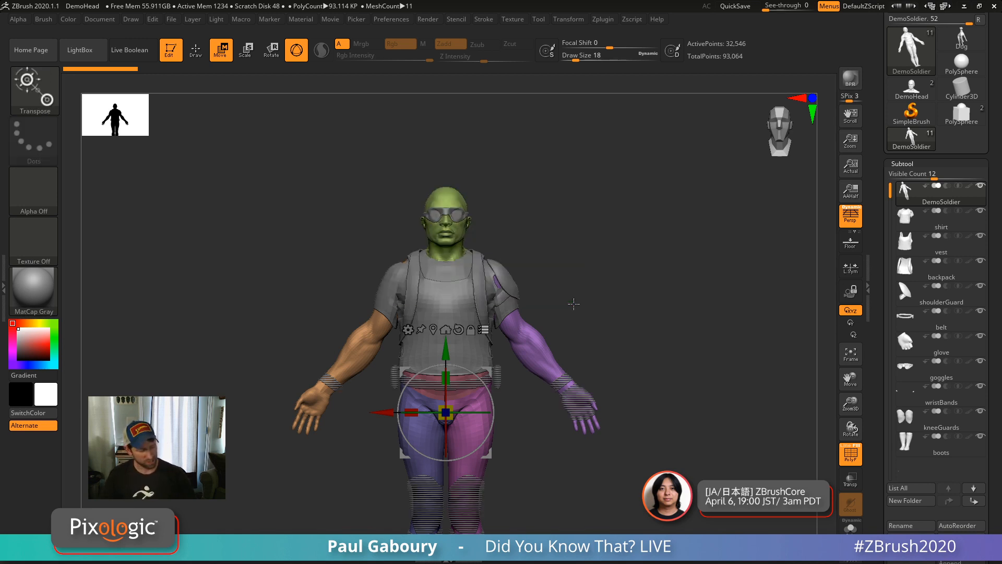
pyautogui.hotkey('shift', 'f')
# Move the selected head and torso subtools together with the gizmo, and undo the move.
pyautogui.keyDown('alt'); pyautogui.moveTo(584, 476); pyautogui.dragTo(596, 386); pyautogui.keyUp('alt')
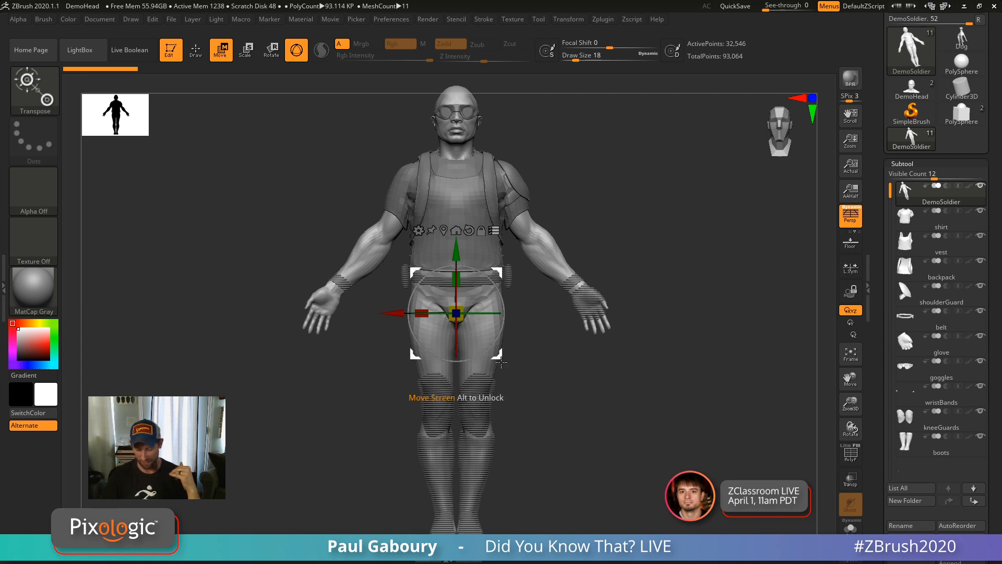
pyautogui.moveTo(501, 362); pyautogui.dragTo(544, 368)
pyautogui.hotkey('ctrl', 'z')
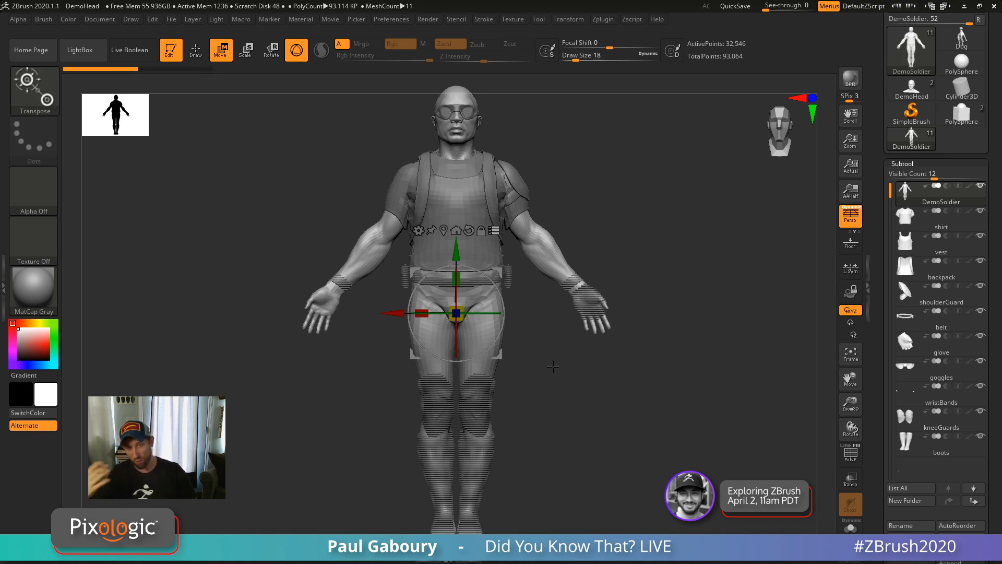
# Remove the soldier's body and goggles from the multi-subtool selection, keeping the shirt, vest, backpack and shoulder guard.
pyautogui.keyDown('ctrl'); pyautogui.keyDown('shift'); pyautogui.click(548, 252); pyautogui.keyUp('shift'); pyautogui.keyUp('ctrl')
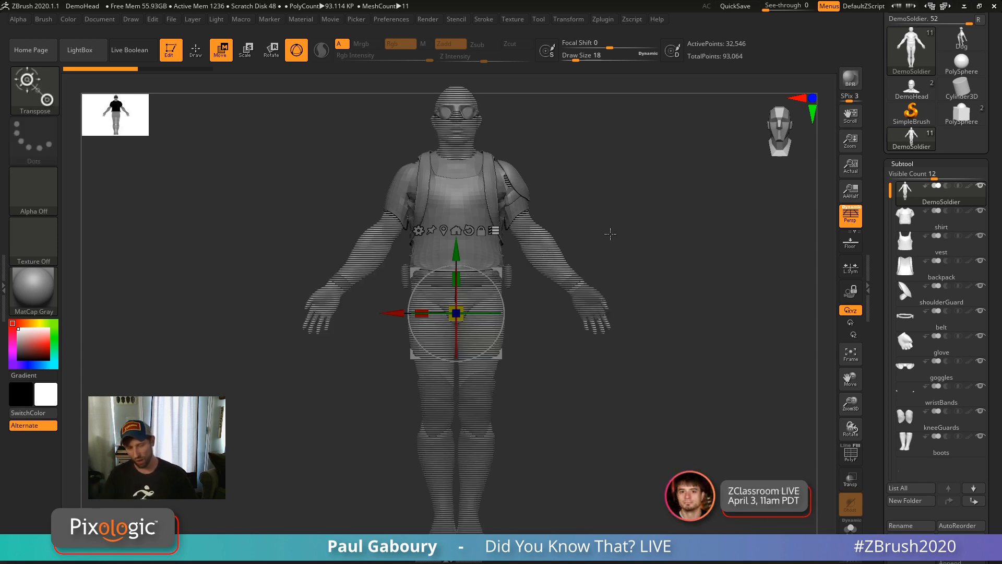
pyautogui.keyDown('alt'); pyautogui.moveTo(610, 234); pyautogui.dragTo(617, 276); pyautogui.keyUp('alt')
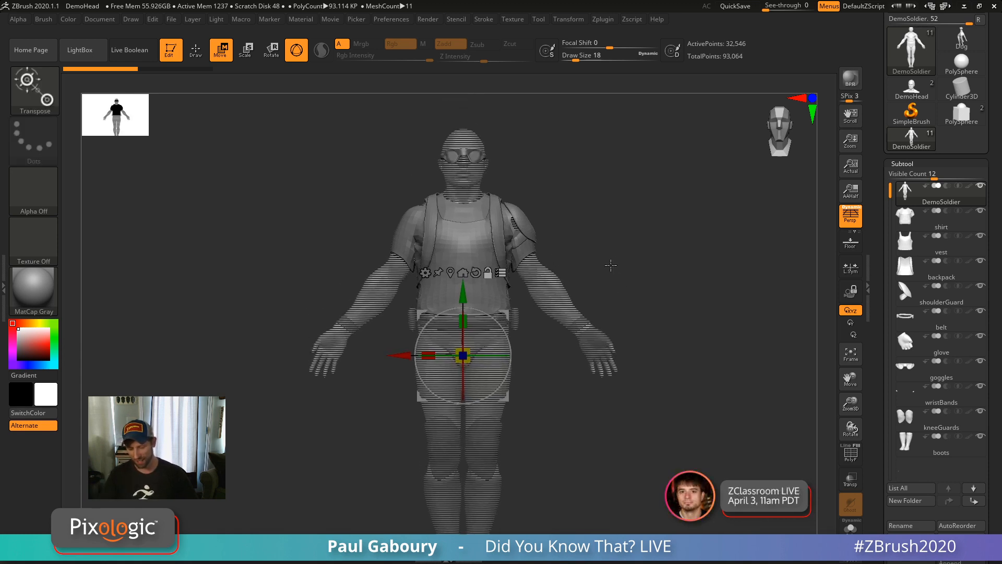
pyautogui.keyDown('ctrl'); pyautogui.keyDown('shift'); pyautogui.click(477, 153); pyautogui.keyUp('shift'); pyautogui.keyUp('ctrl')
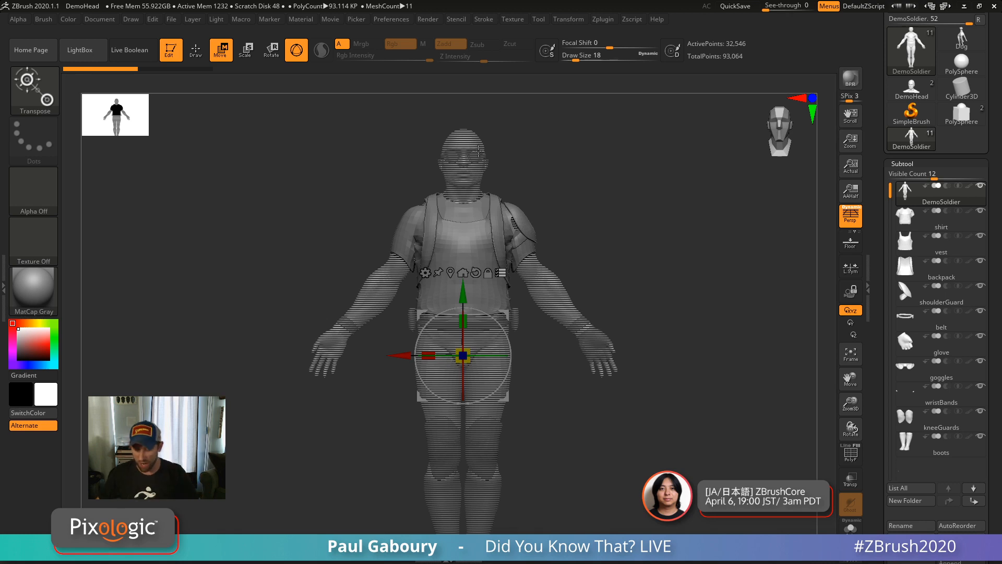
# Group the selected subtools into a new folder named "Dude", choosing Always YES for the folder creation note.
pyautogui.press('ctrl')
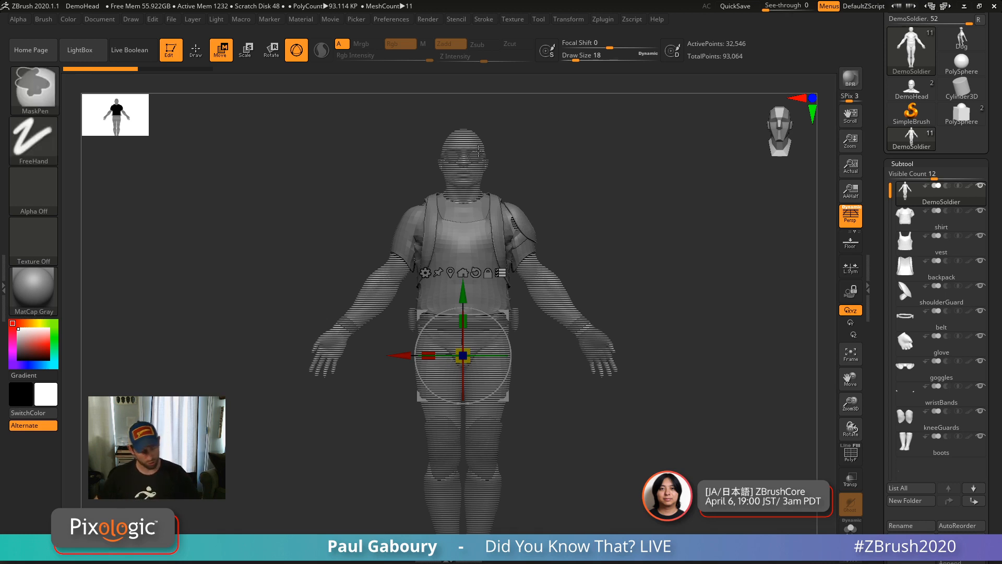
pyautogui.hotkey('ctrl', 'g')
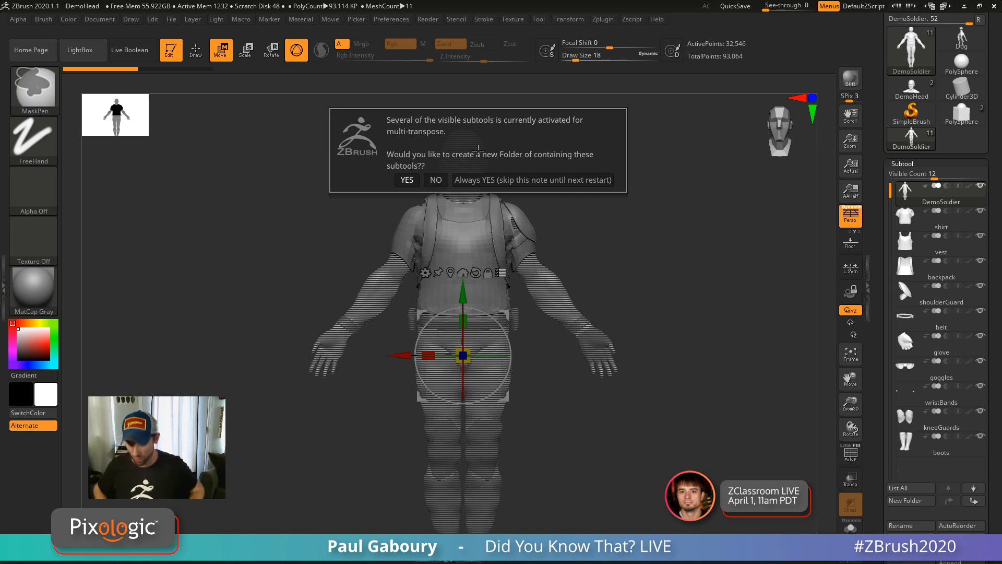
pyautogui.click(548, 180)
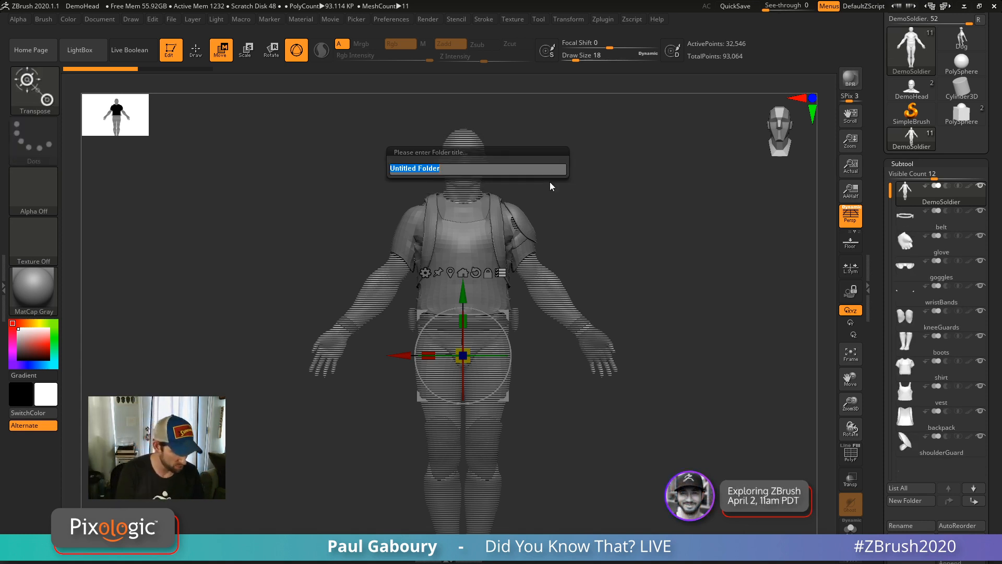
pyautogui.write('Dude')
pyautogui.press('Return')
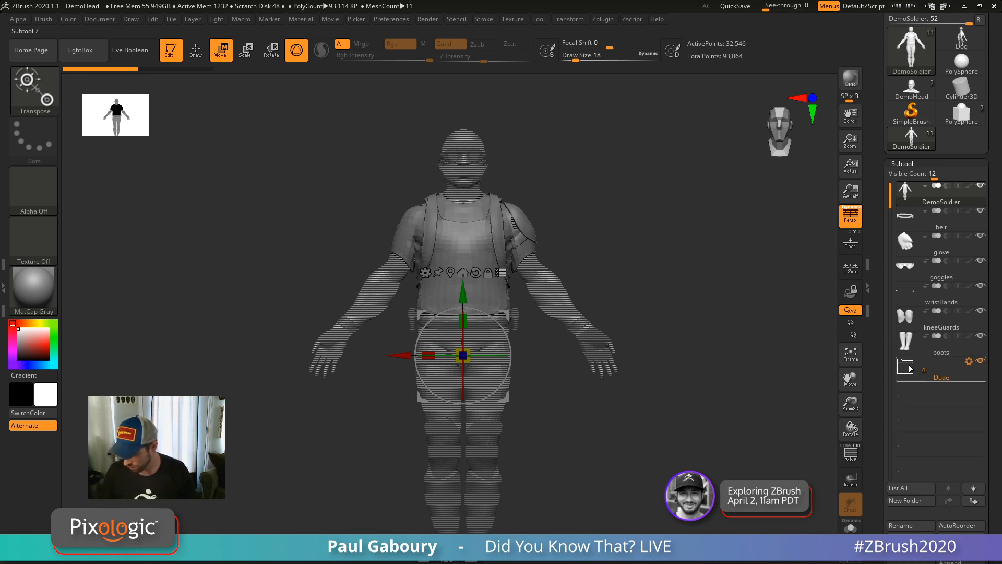
# Expand the Dude folder and bring its shirt, vest, backpack and shoulder guard subtools into the visible list.
pyautogui.moveTo(912, 373)
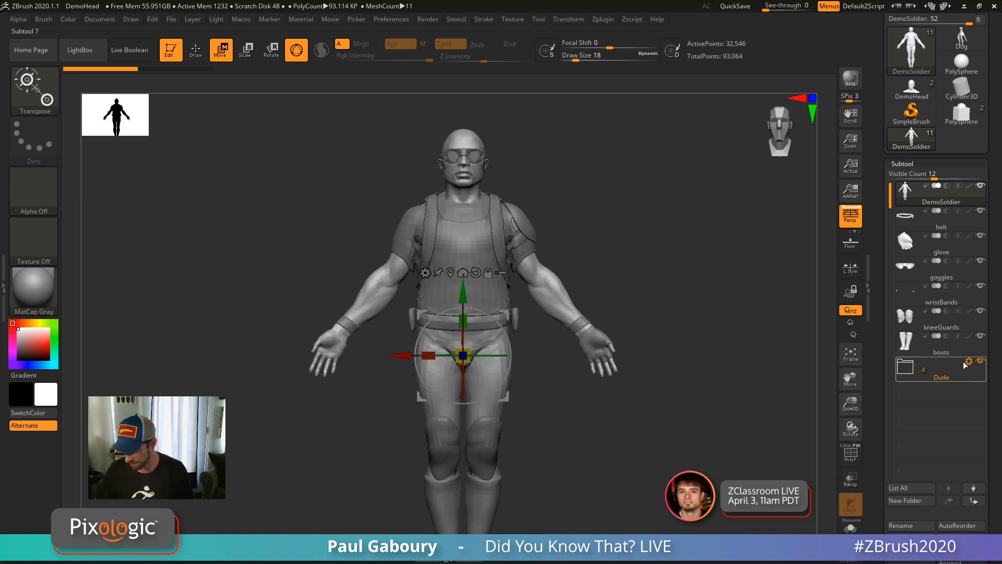
pyautogui.click(906, 375)
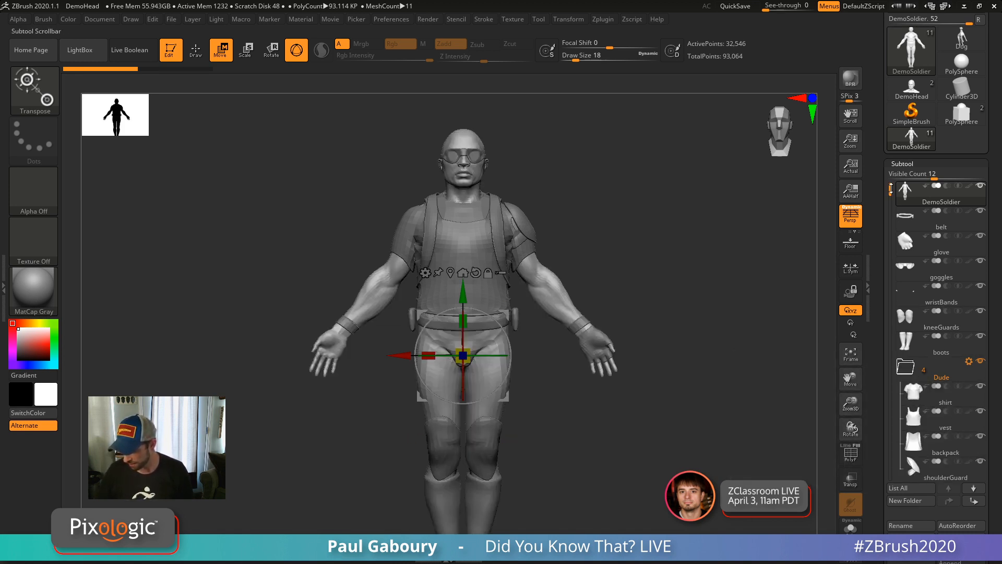
pyautogui.moveTo(890, 194); pyautogui.dragTo(890, 199)
pyautogui.moveTo(906, 434)
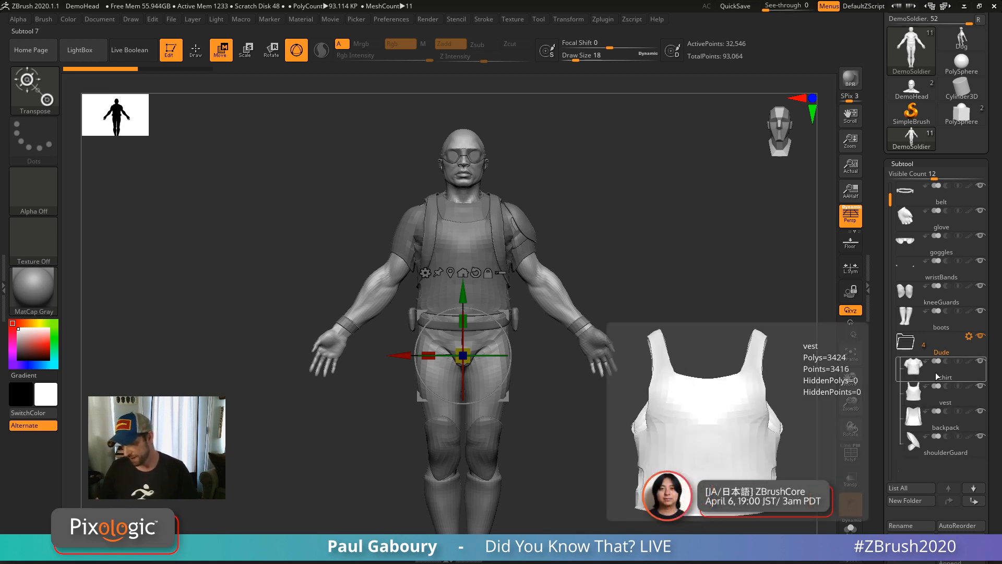
# Activate all subtools in the Dude folder with Transpose Set, shift them downward with the gizmo, and undo the move.
pyautogui.click(969, 336)
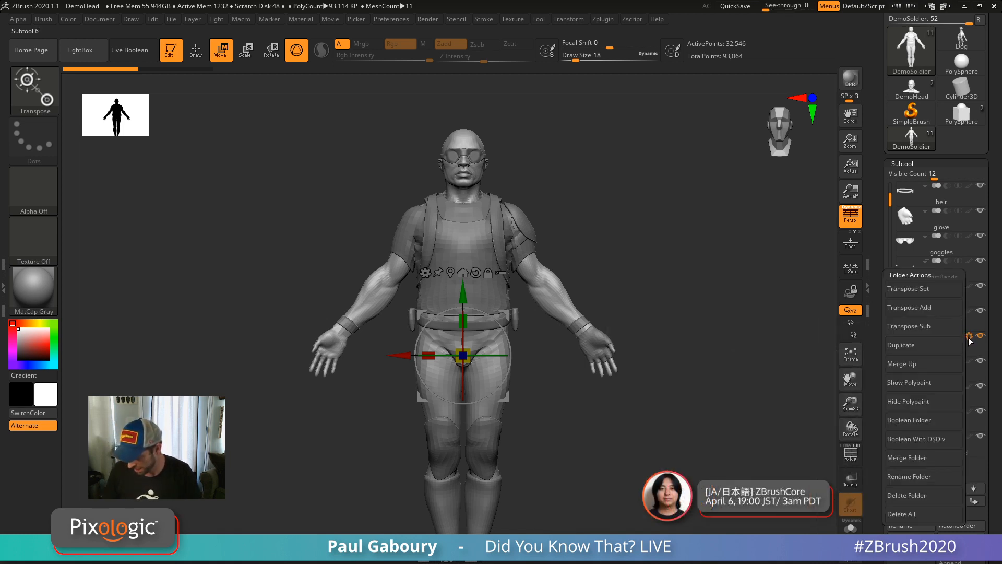
pyautogui.click(909, 288)
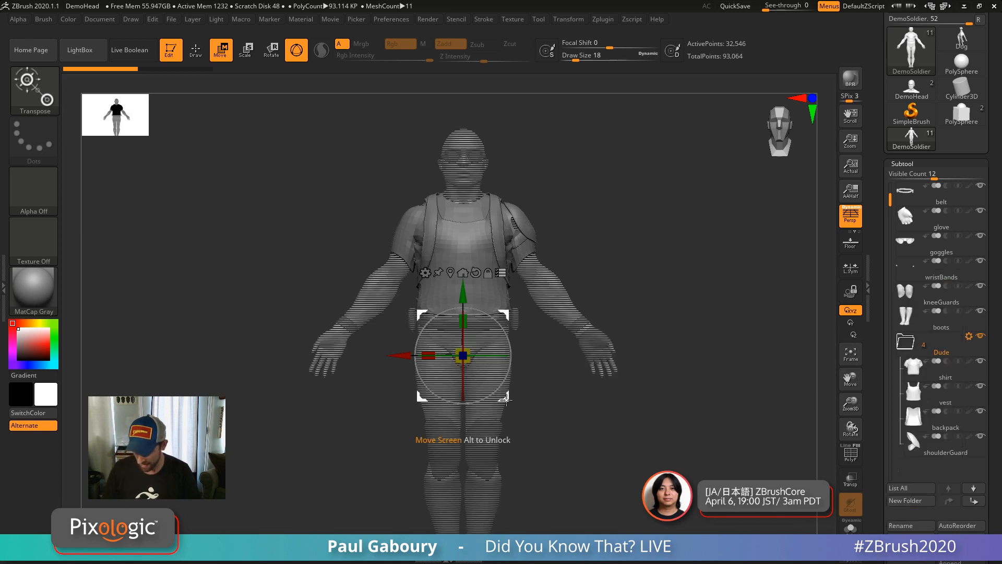
pyautogui.moveTo(505, 399)
pyautogui.mouseDown()
pyautogui.moveTo(731, 372)
pyautogui.moveTo(324, 448)
pyautogui.moveTo(664, 385)
pyautogui.moveTo(377, 490)
pyautogui.moveTo(563, 276)
pyautogui.moveTo(548, 412)
pyautogui.moveTo(439, 462)
pyautogui.moveTo(491, 354)
pyautogui.moveTo(506, 417)
pyautogui.mouseUp()
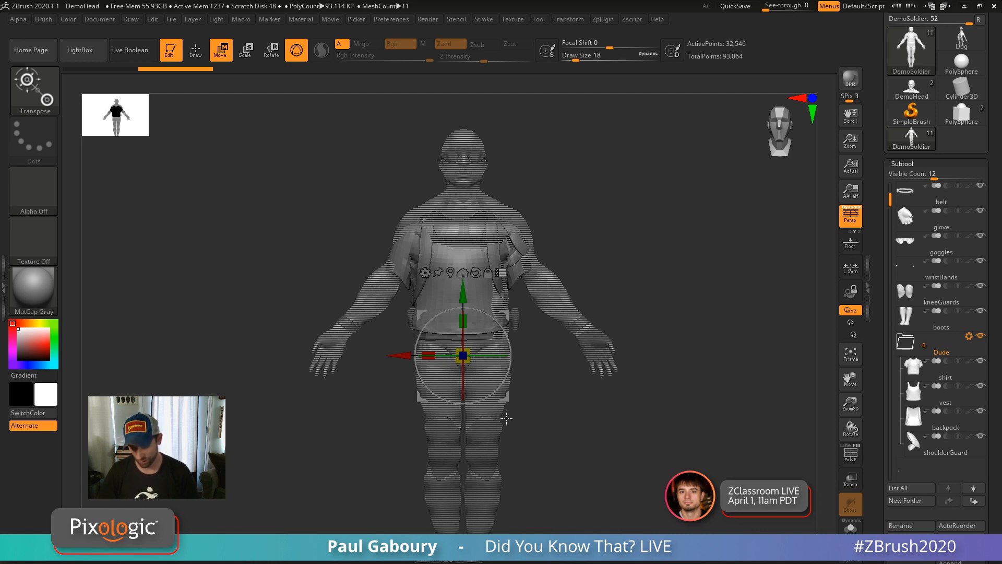
pyautogui.hotkey('ctrl', 'z')
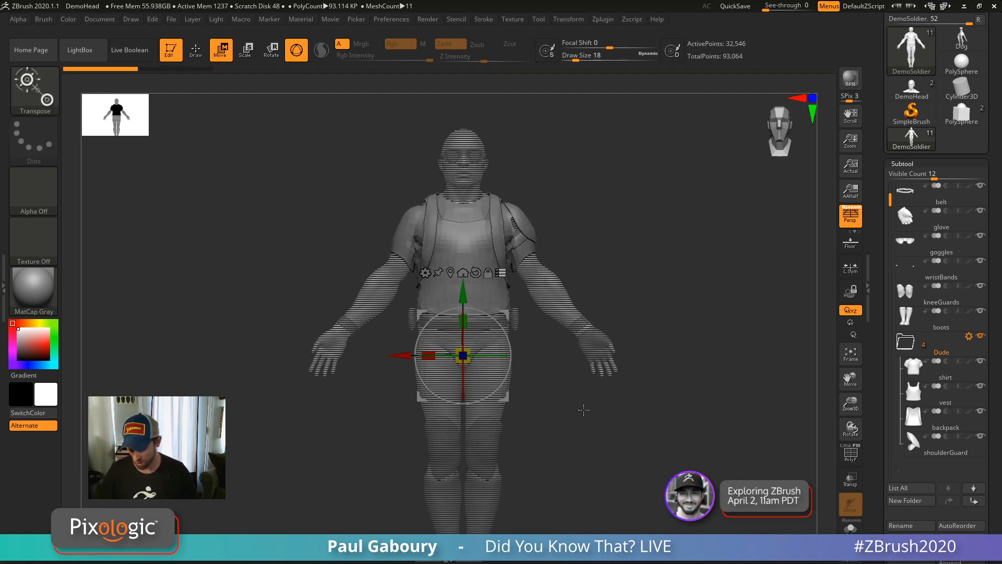
# Add the glove and wristBands subtools to the multi-subtool selection and group the whole selection into a new folder named "Dude".
pyautogui.keyDown('ctrl'); pyautogui.keyDown('shift'); pyautogui.click(595, 350); pyautogui.keyUp('shift'); pyautogui.keyUp('ctrl')
pyautogui.keyDown('ctrl'); pyautogui.keyDown('shift'); pyautogui.click(579, 324); pyautogui.keyUp('shift'); pyautogui.keyUp('ctrl')
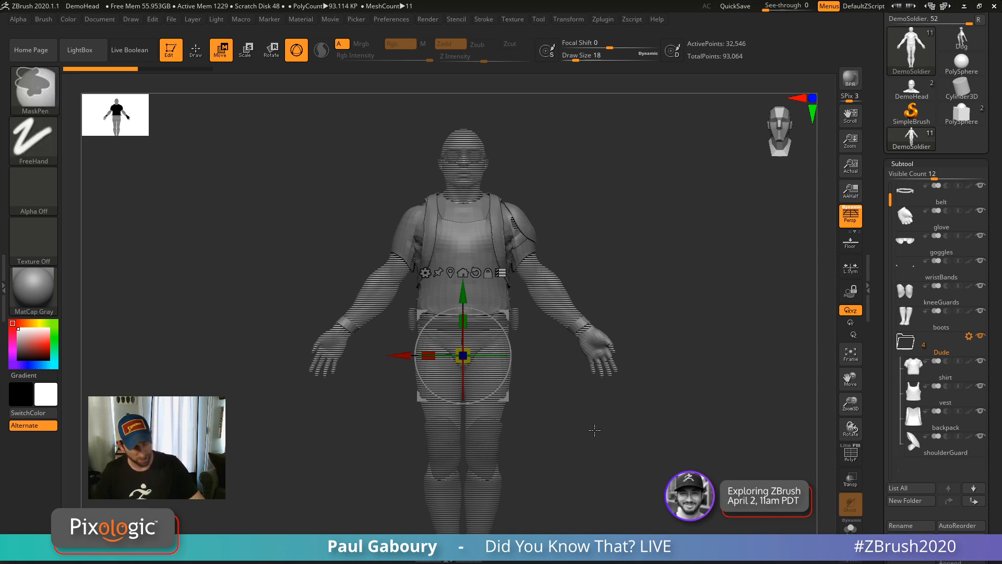
pyautogui.hotkey('ctrl', 'f')
pyautogui.write('Dude')
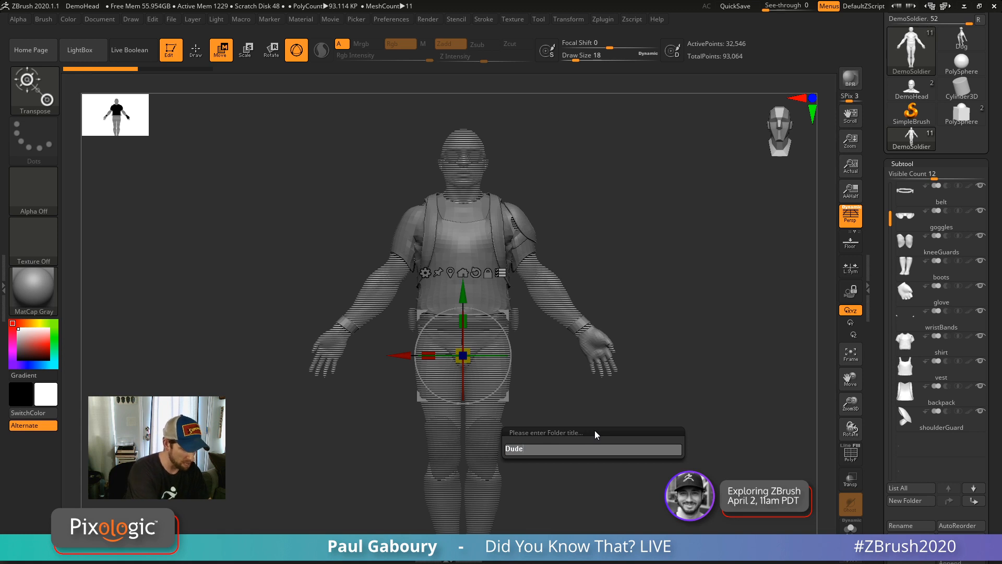
pyautogui.press('Return')
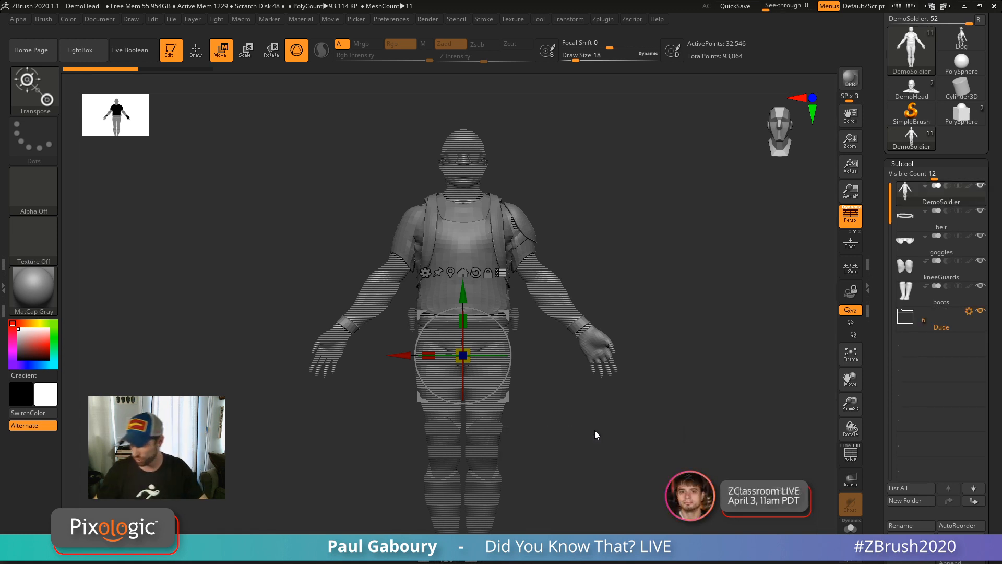
# Turn off Transpose All Selected Subtools, expand the Dude folder, and move the boots subtool into it below the glove.
pyautogui.moveTo(911, 326)
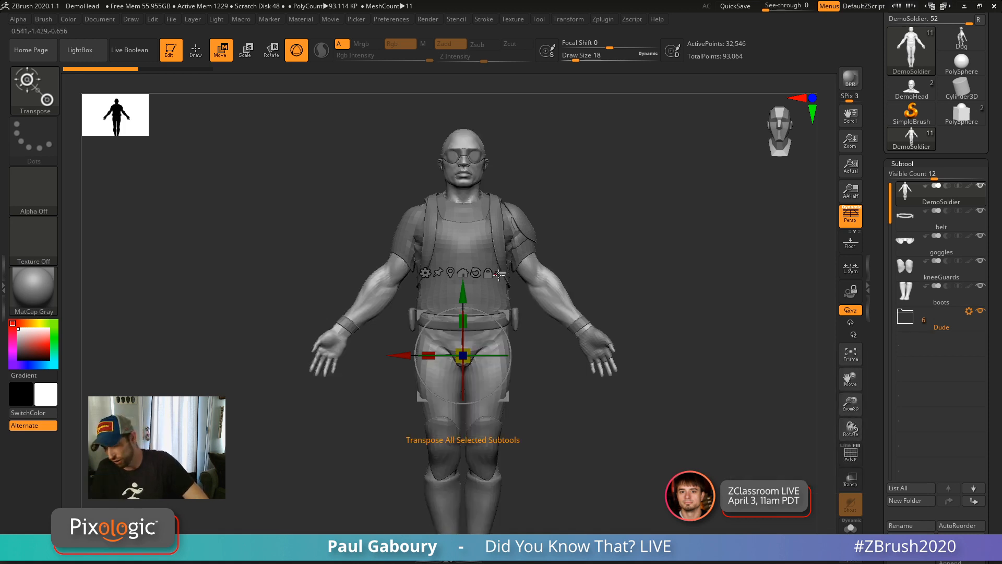
pyautogui.click(950, 315)
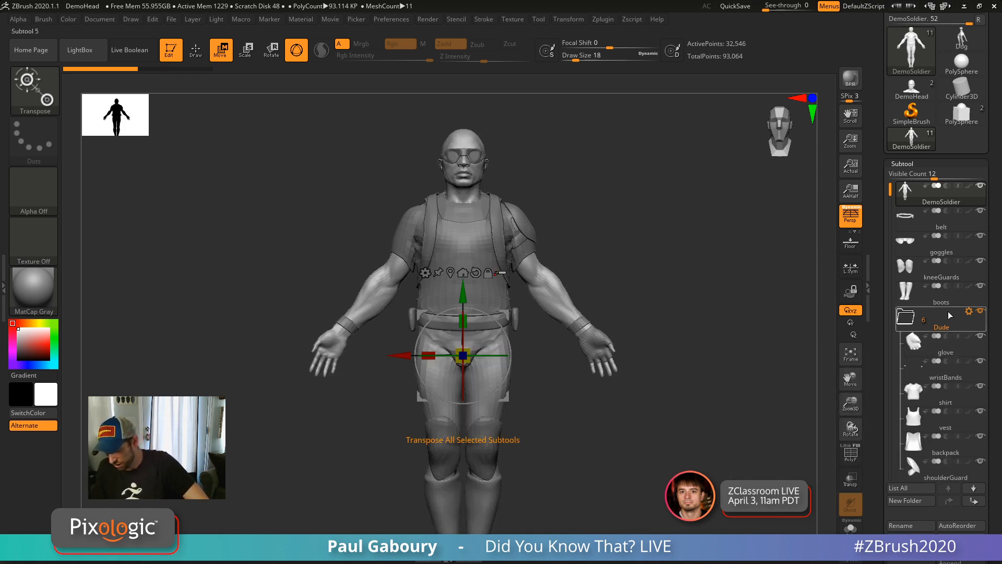
pyautogui.moveTo(950, 297); pyautogui.dragTo(956, 362)
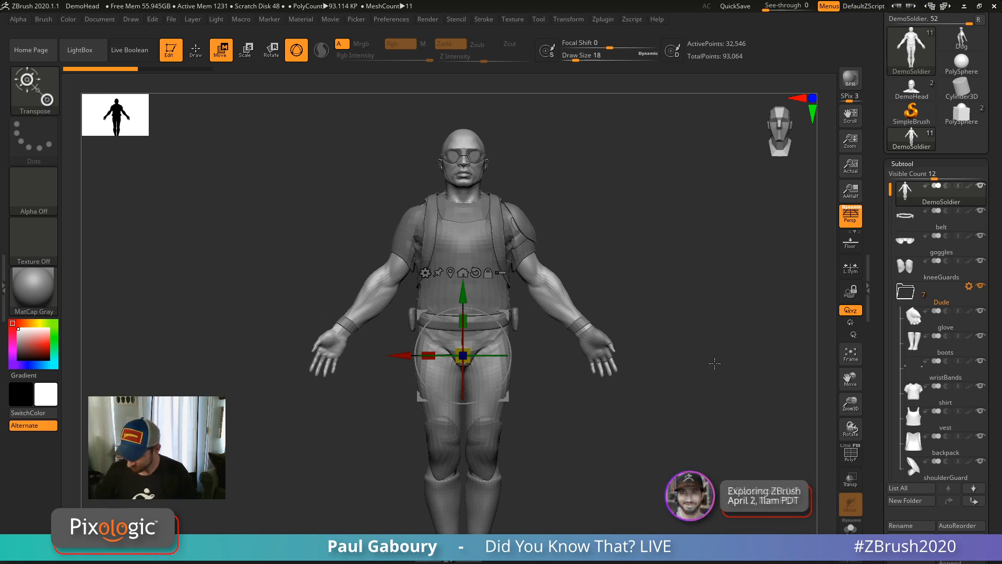
# Switch to the DemoHead tool and toggle its polyframe display on and back off.
pyautogui.click(910, 98)
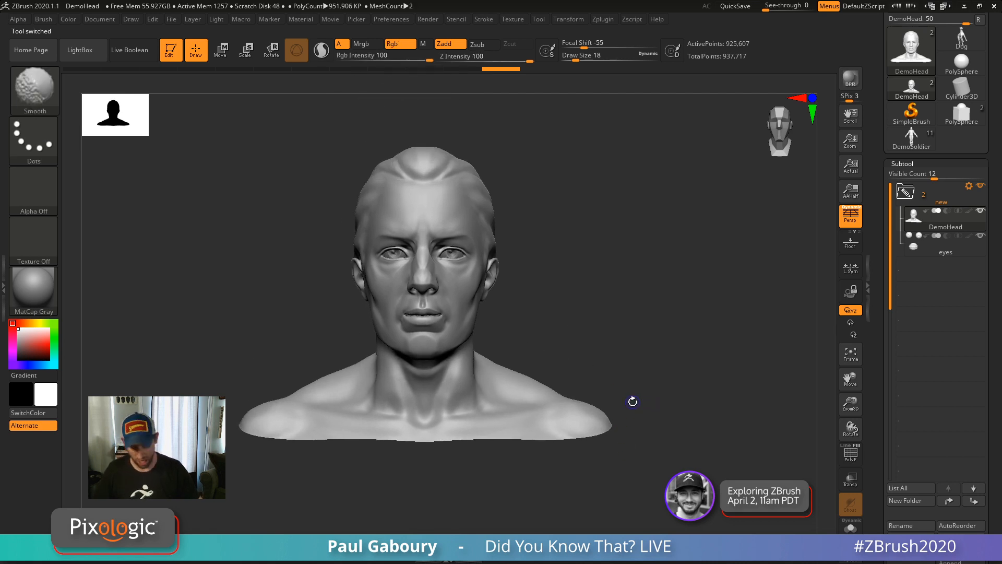
pyautogui.hotkey('shift', 'f')
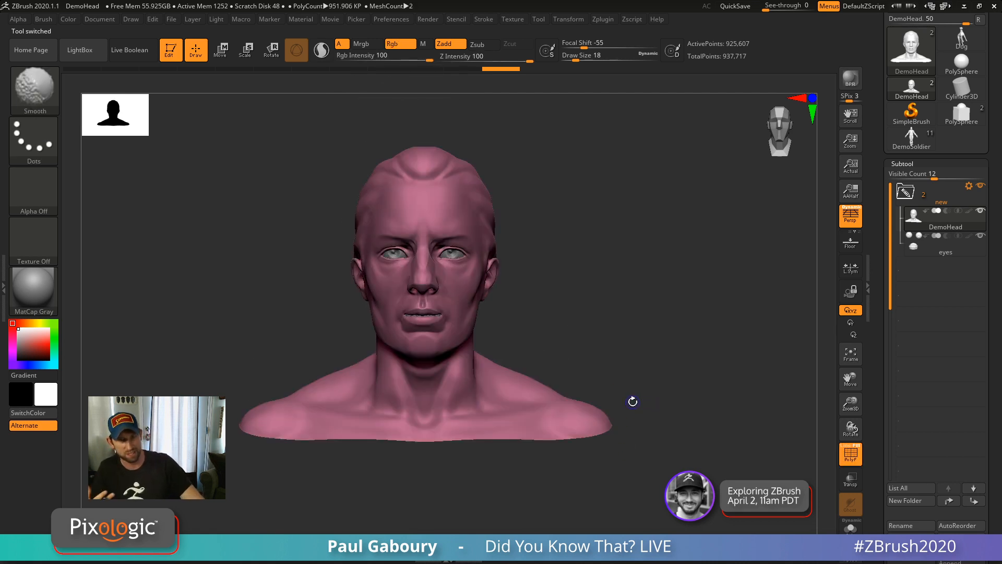
pyautogui.hotkey('shift', 'f')
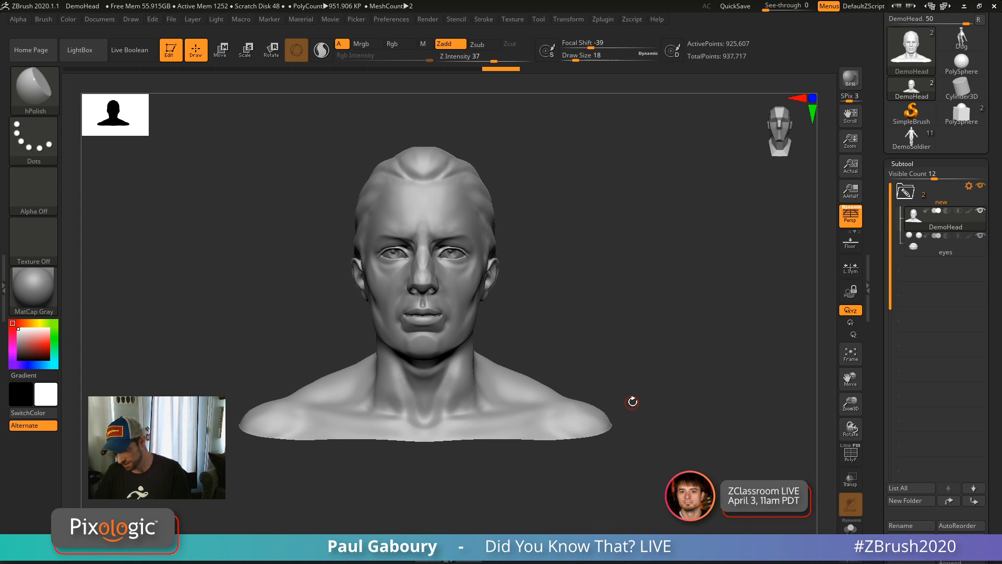
# Merge the "new" folder's subtools with Merge Folder and select the Merged_DemoHead subtool.
pyautogui.click(968, 187)
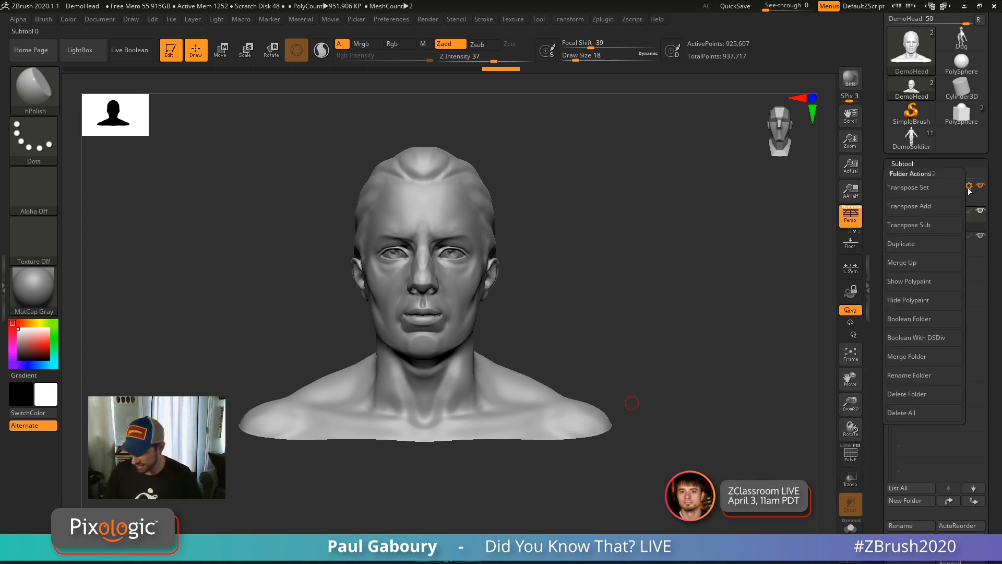
pyautogui.click(913, 357)
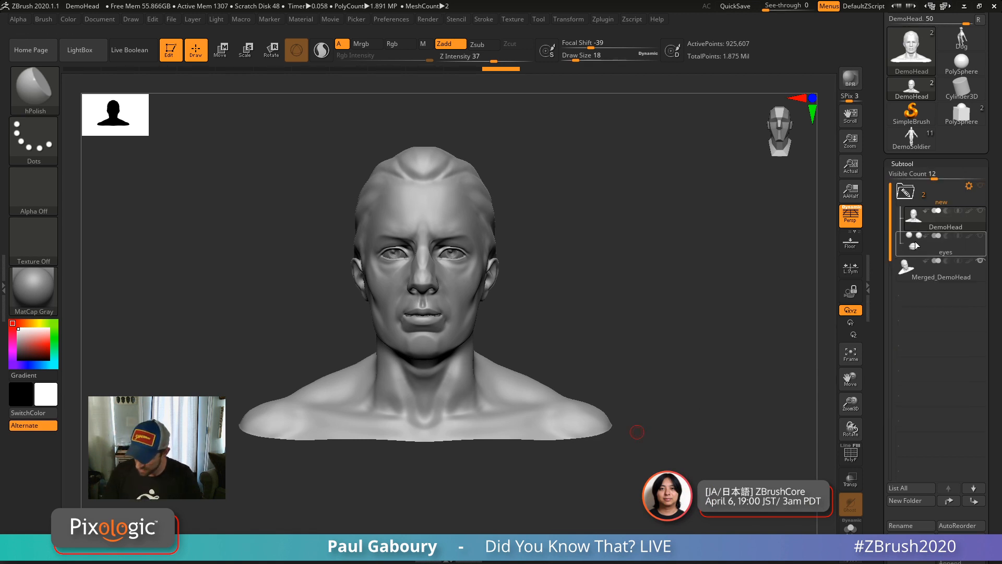
pyautogui.click(902, 272)
pyautogui.click(899, 273)
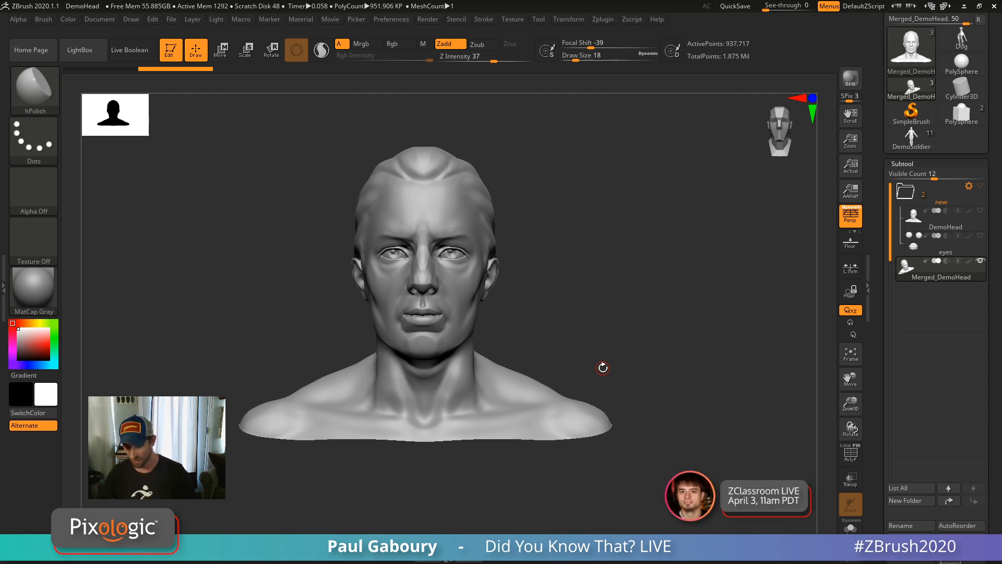
# Choose the ClayBuildup brush, set the draw size to 87, and activate Sculptris Pro mode for the head.
pyautogui.press('b')
pyautogui.press('c')
pyautogui.press('b')
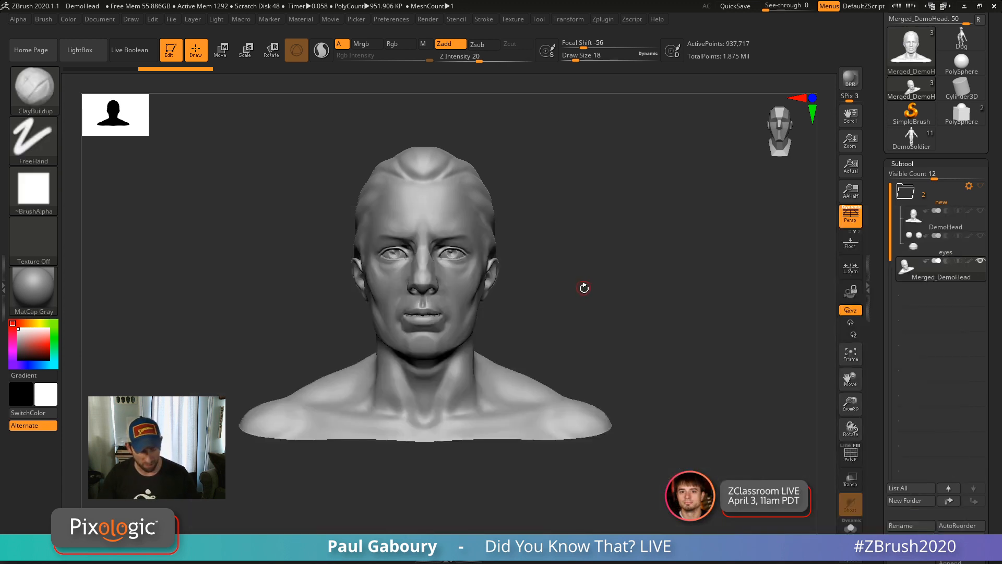
pyautogui.press('s')
pyautogui.moveTo(582, 293); pyautogui.dragTo(597, 294)
pyautogui.keyDown('alt'); pyautogui.moveTo(526, 307); pyautogui.dragTo(546, 329, button='right'); pyautogui.keyUp('alt')
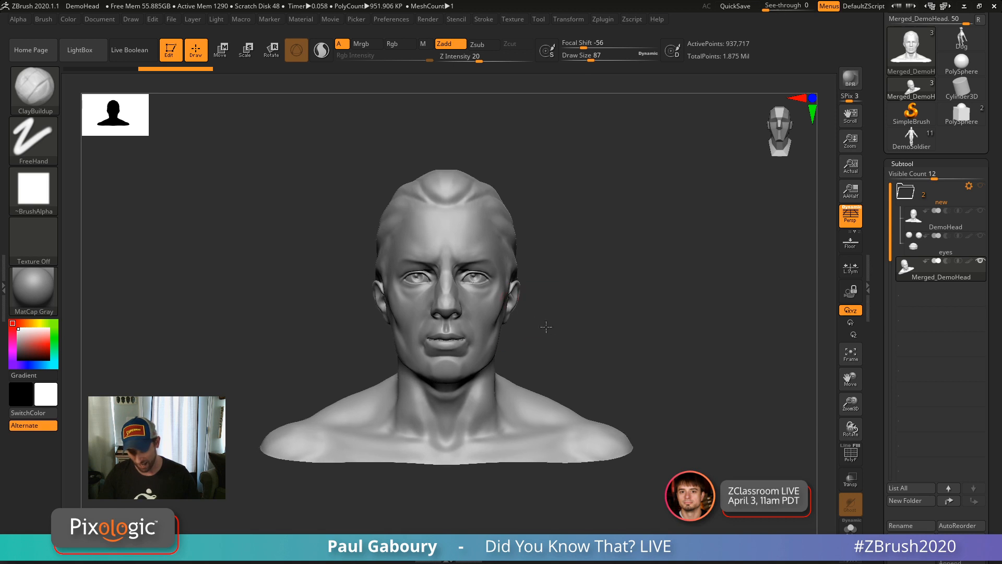
pyautogui.keyDown('ctrl'); pyautogui.moveTo(449, 321); pyautogui.dragTo(485, 327, button='right'); pyautogui.keyUp('ctrl')
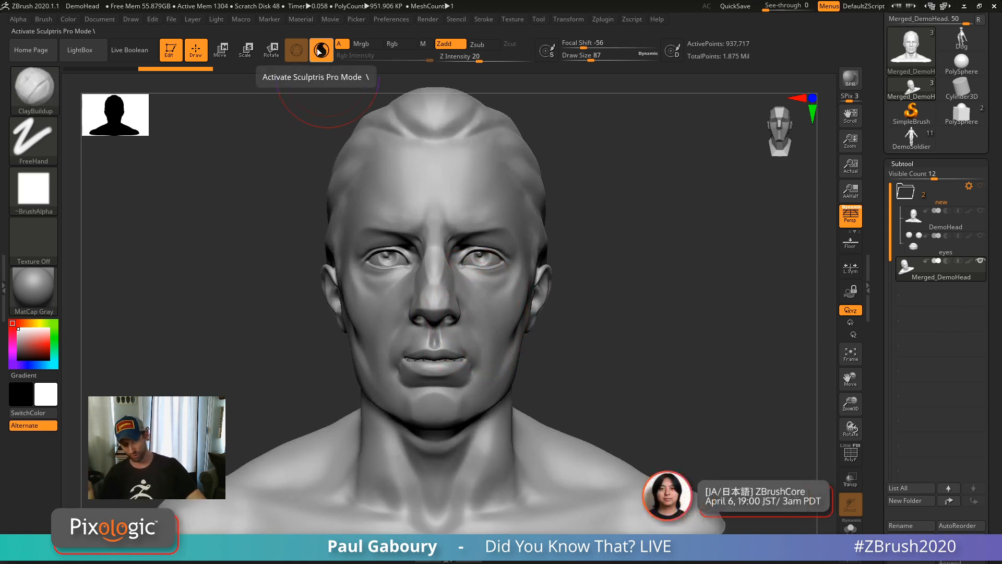
# Smooth away the eyes, nose and mouth of the merged head with Sculptris Pro active.
pyautogui.keyDown('shift'); pyautogui.moveTo(492, 262); pyautogui.dragTo(435, 236); pyautogui.keyUp('shift')
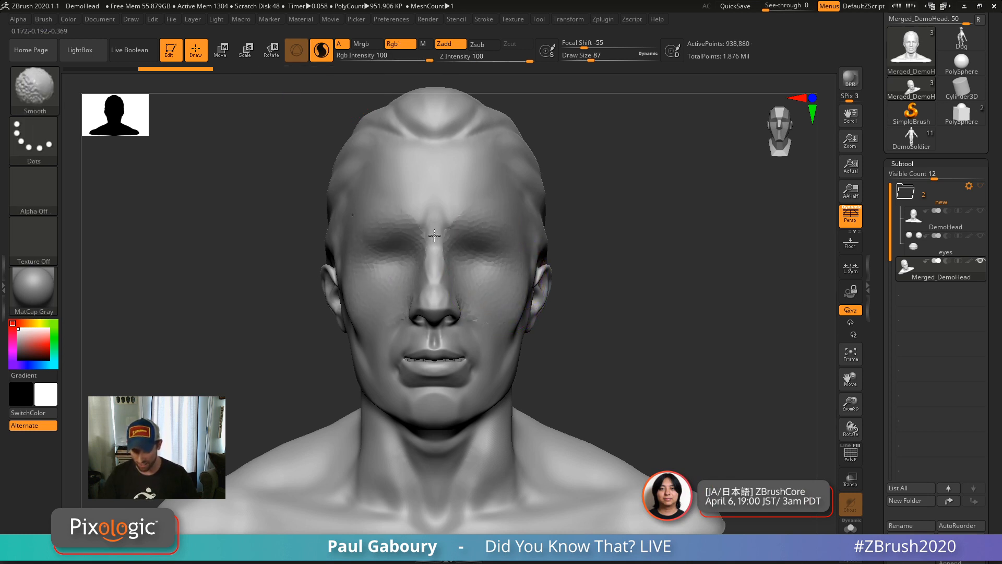
pyautogui.moveTo(438, 283)
pyautogui.keyDown('shift'); pyautogui.mouseDown()
pyautogui.moveTo(433, 334)
pyautogui.moveTo(451, 357)
pyautogui.moveTo(433, 365)
pyautogui.moveTo(452, 360)
pyautogui.mouseUp(); pyautogui.keyUp('shift')
pyautogui.moveTo(667, 391)
pyautogui.mouseDown()
pyautogui.moveTo(623, 354)
pyautogui.moveTo(642, 345)
pyautogui.moveTo(633, 342)
pyautogui.mouseUp()
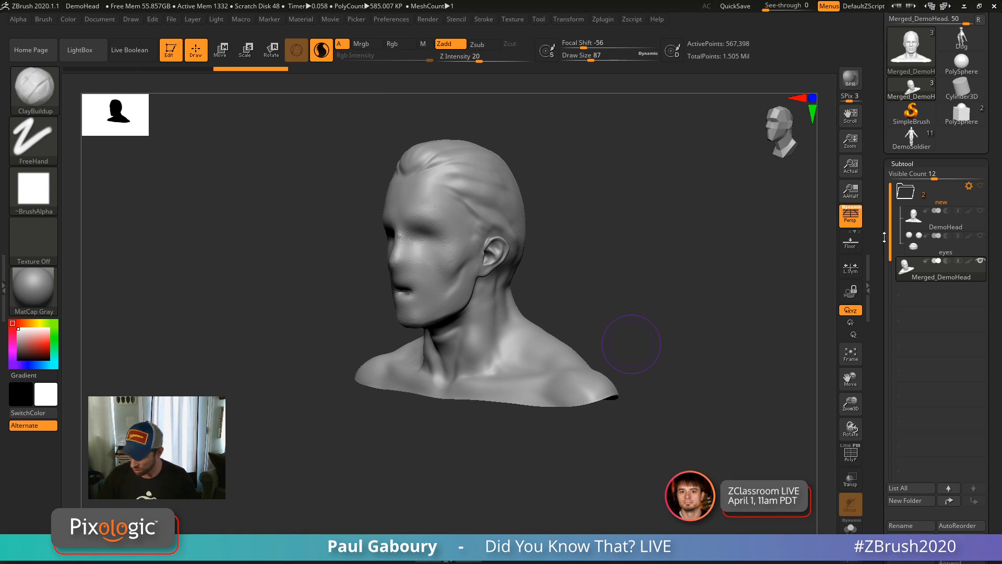
# Convert the merged head to a DynaMesh at resolution 128.
pyautogui.click(901, 163)
pyautogui.click(906, 176)
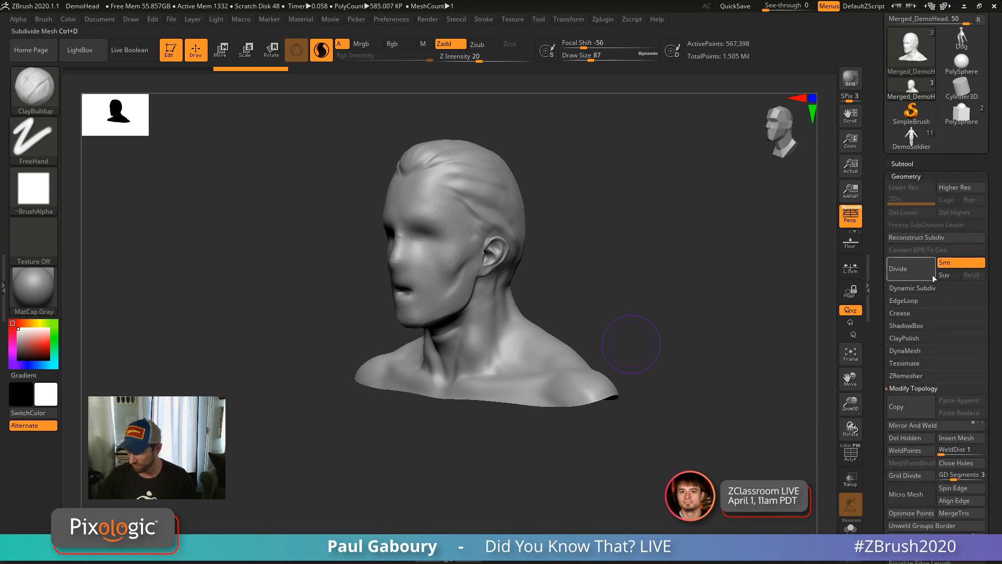
pyautogui.click(928, 390)
pyautogui.click(910, 352)
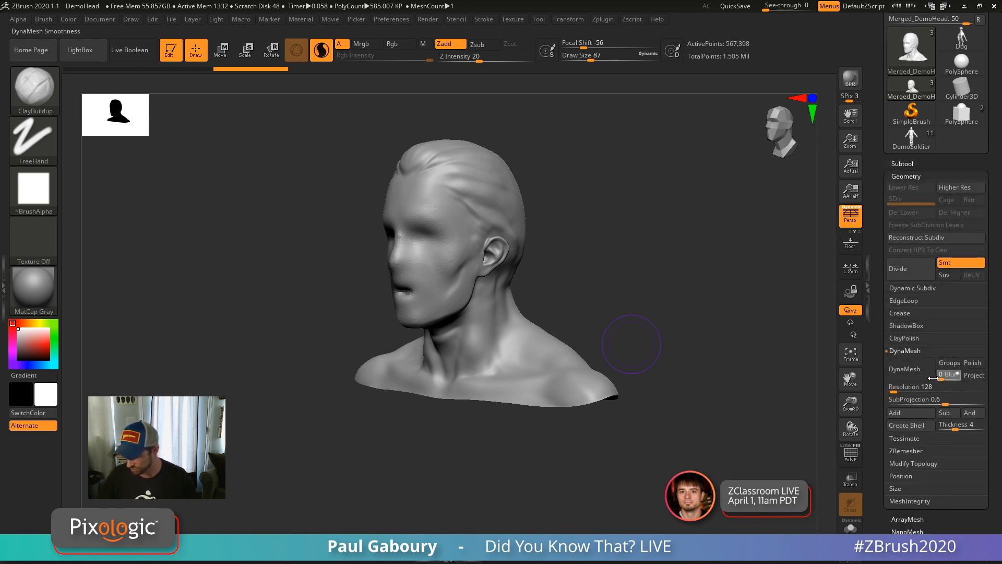
pyautogui.click(904, 369)
# Smooth down the ear and the mouth opening, updating the DynaMesh between strokes.
pyautogui.press('shift')
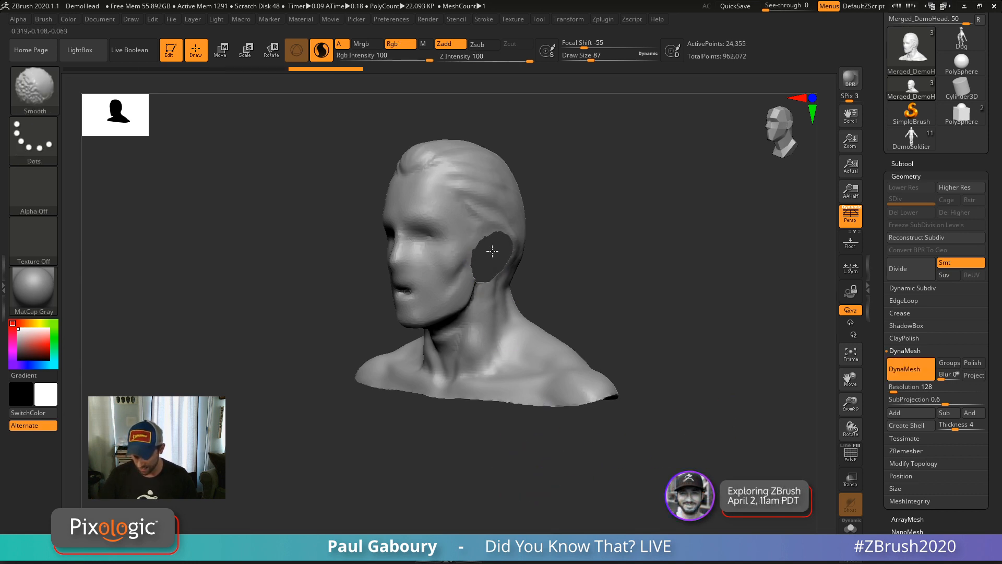
pyautogui.keyDown('ctrl'); pyautogui.moveTo(637, 358); pyautogui.dragTo(647, 366); pyautogui.keyUp('ctrl')
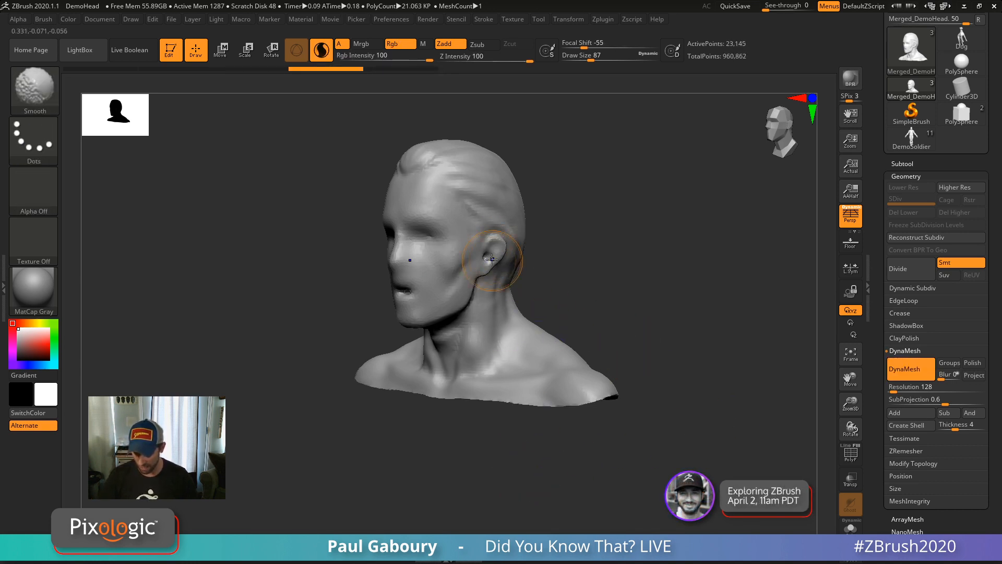
pyautogui.keyDown('shift'); pyautogui.moveTo(491, 260); pyautogui.dragTo(501, 268); pyautogui.keyUp('shift')
pyautogui.keyDown('ctrl'); pyautogui.moveTo(600, 244); pyautogui.dragTo(629, 297); pyautogui.keyUp('ctrl')
pyautogui.keyDown('shift'); pyautogui.moveTo(413, 287); pyautogui.dragTo(404, 286); pyautogui.keyUp('shift')
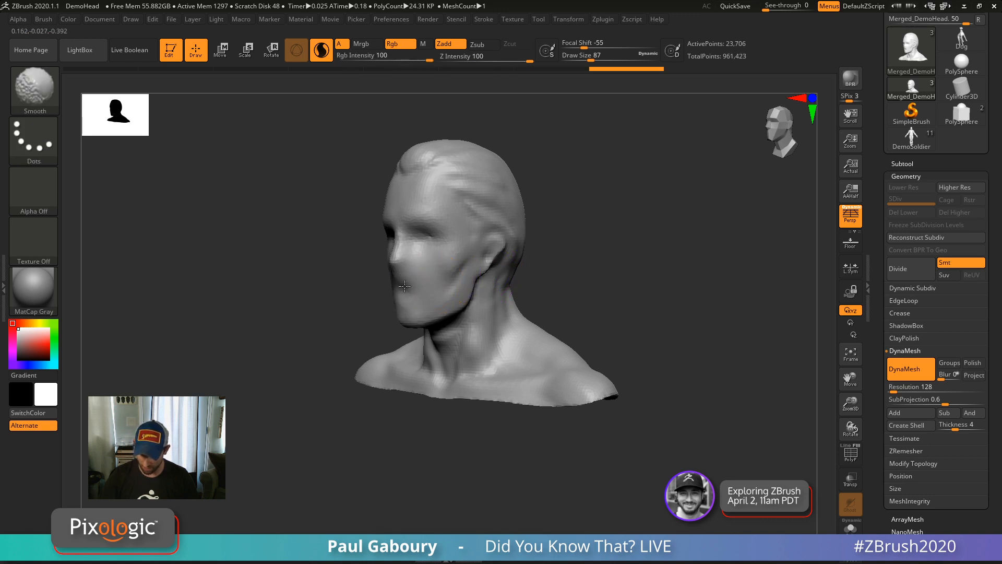
pyautogui.moveTo(608, 235)
pyautogui.keyDown('ctrl'); pyautogui.mouseDown()
pyautogui.moveTo(640, 295)
pyautogui.moveTo(569, 269)
pyautogui.mouseUp(); pyautogui.keyUp('ctrl')
pyautogui.keyDown('shift'); pyautogui.moveTo(502, 241); pyautogui.dragTo(491, 265); pyautogui.keyUp('shift')
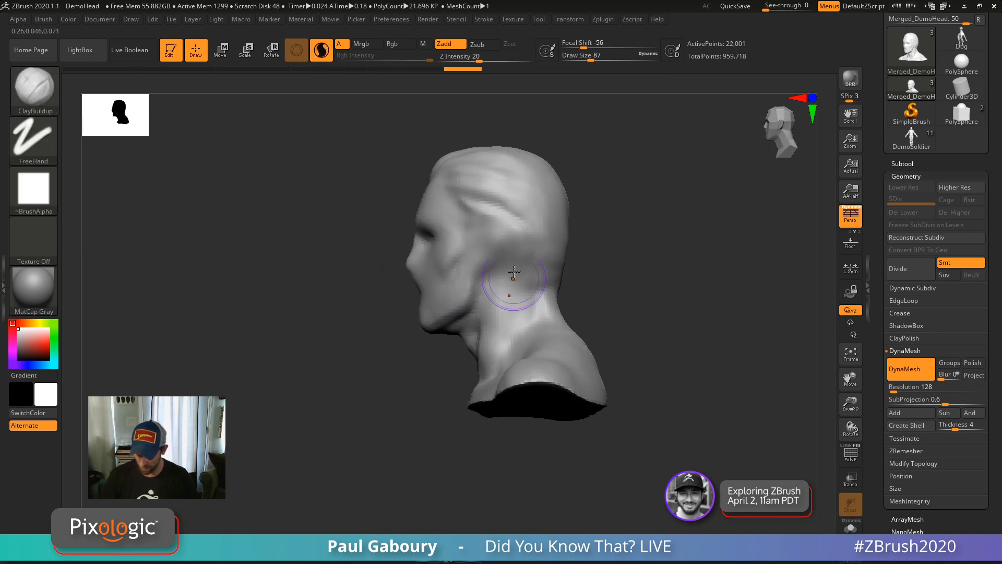
# Smooth away the hair, jaw detail and upper forehead, updating the DynaMesh between strokes.
pyautogui.moveTo(533, 226)
pyautogui.keyDown('shift'); pyautogui.mouseDown()
pyautogui.moveTo(474, 173)
pyautogui.moveTo(459, 201)
pyautogui.mouseUp(); pyautogui.keyUp('shift')
pyautogui.moveTo(626, 230)
pyautogui.keyDown('ctrl'); pyautogui.mouseDown()
pyautogui.moveTo(662, 261)
pyautogui.moveTo(553, 266)
pyautogui.mouseUp(); pyautogui.keyUp('ctrl')
pyautogui.keyDown('shift'); pyautogui.moveTo(465, 292); pyautogui.dragTo(496, 300); pyautogui.keyUp('shift')
pyautogui.keyDown('shift'); pyautogui.moveTo(459, 216); pyautogui.dragTo(492, 227); pyautogui.keyUp('shift')
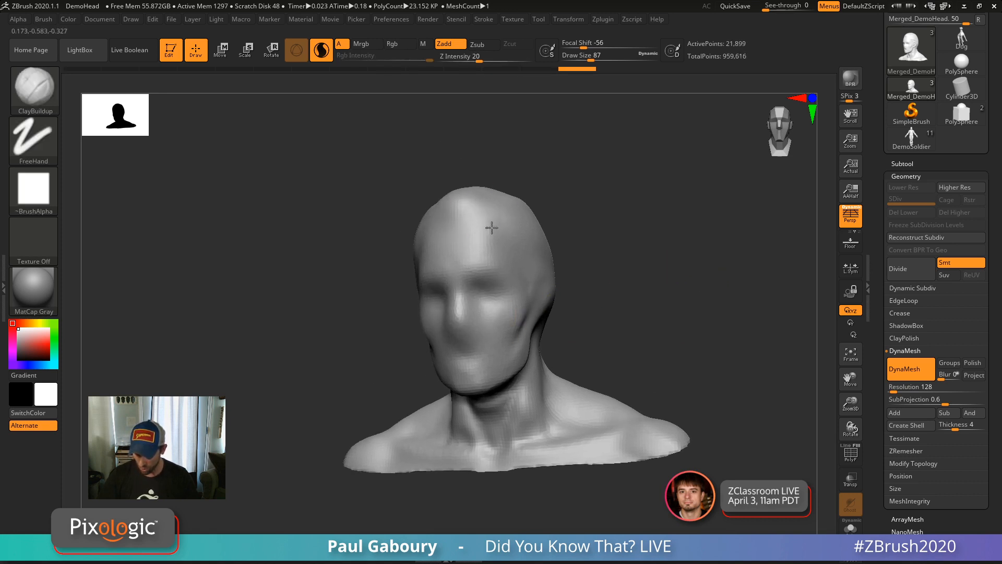
pyautogui.keyDown('ctrl'); pyautogui.moveTo(626, 230); pyautogui.dragTo(663, 261); pyautogui.keyUp('ctrl')
pyautogui.moveTo(626, 235); pyautogui.dragTo(652, 313)
# Smooth the brow and the side of the head down to the jaw, updating the DynaMesh after each pass.
pyautogui.moveTo(498, 250)
pyautogui.keyDown('shift'); pyautogui.mouseDown()
pyautogui.moveTo(462, 271)
pyautogui.moveTo(489, 277)
pyautogui.moveTo(476, 266)
pyautogui.moveTo(426, 264)
pyautogui.mouseUp(); pyautogui.keyUp('shift')
pyautogui.keyDown('ctrl'); pyautogui.moveTo(648, 236); pyautogui.dragTo(718, 329); pyautogui.keyUp('ctrl')
pyautogui.moveTo(717, 328)
pyautogui.mouseDown()
pyautogui.moveTo(673, 297)
pyautogui.moveTo(507, 336)
pyautogui.mouseUp()
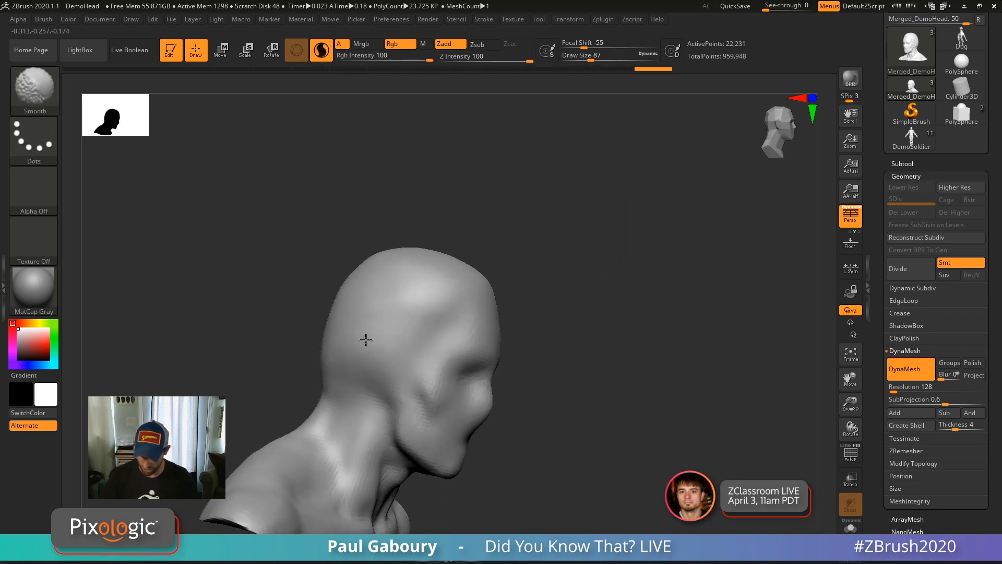
pyautogui.moveTo(366, 339)
pyautogui.keyDown('shift'); pyautogui.mouseDown()
pyautogui.moveTo(407, 378)
pyautogui.moveTo(443, 349)
pyautogui.moveTo(434, 399)
pyautogui.mouseUp(); pyautogui.keyUp('shift')
pyautogui.moveTo(586, 349)
pyautogui.keyDown('ctrl'); pyautogui.mouseDown()
pyautogui.moveTo(629, 412)
pyautogui.moveTo(571, 418)
pyautogui.mouseUp(); pyautogui.keyUp('ctrl')
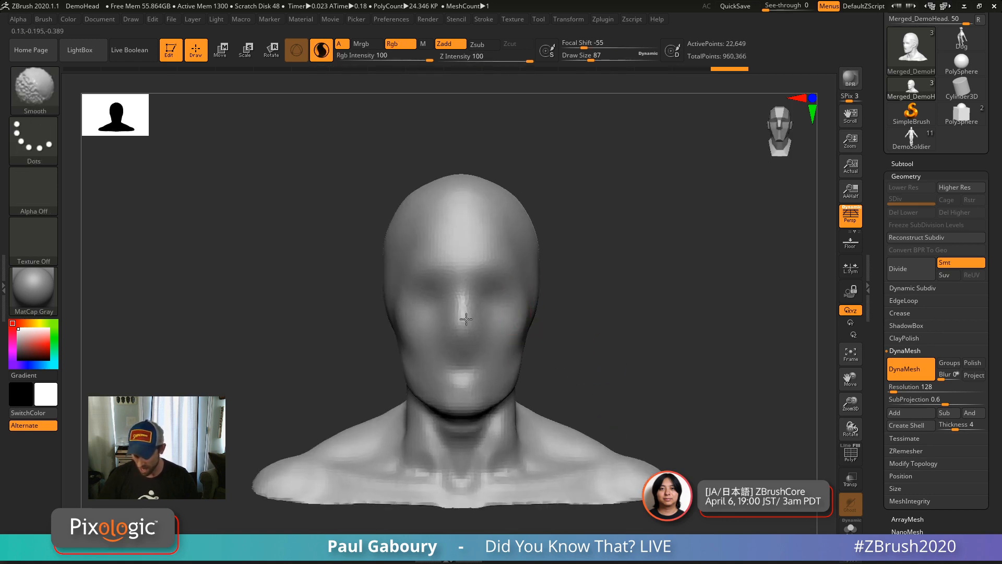
# Smooth the remaining nose and chin forms up along the face, and update the DynaMesh.
pyautogui.keyDown('shift'); pyautogui.moveTo(466, 319); pyautogui.dragTo(465, 336); pyautogui.keyUp('shift')
pyautogui.moveTo(465, 336)
pyautogui.keyDown('ctrl'); pyautogui.mouseDown(button='right')
pyautogui.moveTo(475, 325)
pyautogui.moveTo(532, 328)
pyautogui.mouseUp(button='right'); pyautogui.keyUp('ctrl')
pyautogui.moveTo(457, 384)
pyautogui.keyDown('shift'); pyautogui.mouseDown()
pyautogui.moveTo(460, 317)
pyautogui.moveTo(373, 300)
pyautogui.mouseUp(); pyautogui.keyUp('shift')
pyautogui.keyDown('ctrl'); pyautogui.moveTo(627, 382); pyautogui.dragTo(645, 404); pyautogui.keyUp('ctrl')
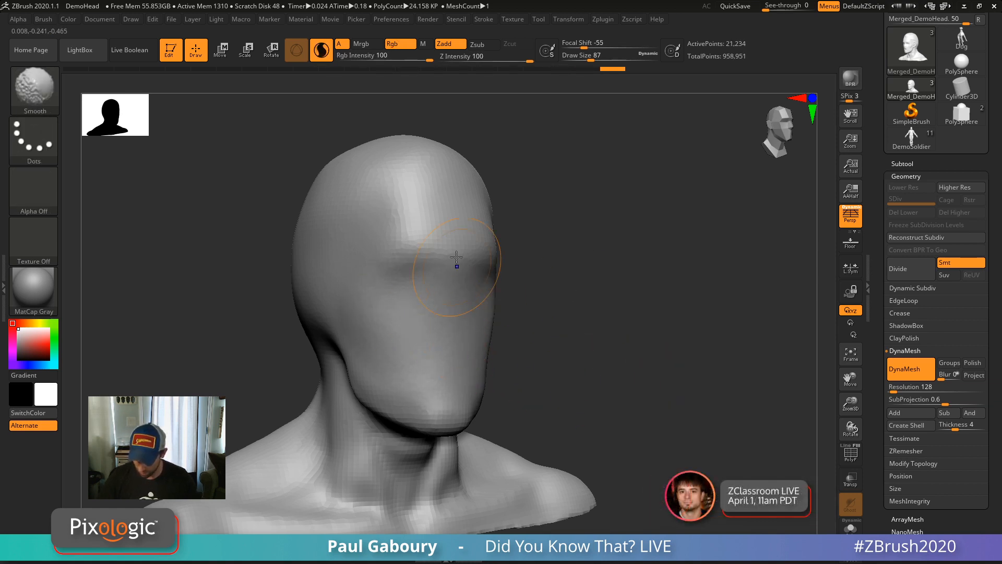
# Smooth the crown, neck and shoulders of the bust, including the back of the shoulders.
pyautogui.keyDown('shift'); pyautogui.moveTo(405, 191); pyautogui.dragTo(328, 199); pyautogui.keyUp('shift')
pyautogui.keyDown('alt'); pyautogui.moveTo(508, 359); pyautogui.dragTo(577, 252); pyautogui.keyUp('alt')
pyautogui.moveTo(445, 403)
pyautogui.keyDown('shift'); pyautogui.mouseDown()
pyautogui.moveTo(656, 411)
pyautogui.moveTo(702, 444)
pyautogui.mouseUp(); pyautogui.keyUp('shift')
pyautogui.keyDown('ctrl'); pyautogui.moveTo(705, 448); pyautogui.dragTo(580, 447, button='right'); pyautogui.keyUp('ctrl')
pyautogui.moveTo(580, 448)
pyautogui.mouseDown(button='right')
pyautogui.moveTo(673, 444)
pyautogui.moveTo(697, 407)
pyautogui.moveTo(663, 352)
pyautogui.mouseUp(button='right')
pyautogui.moveTo(663, 352); pyautogui.dragTo(712, 359, button='right')
pyautogui.keyDown('shift'); pyautogui.moveTo(691, 418); pyautogui.dragTo(540, 378); pyautogui.keyUp('shift')
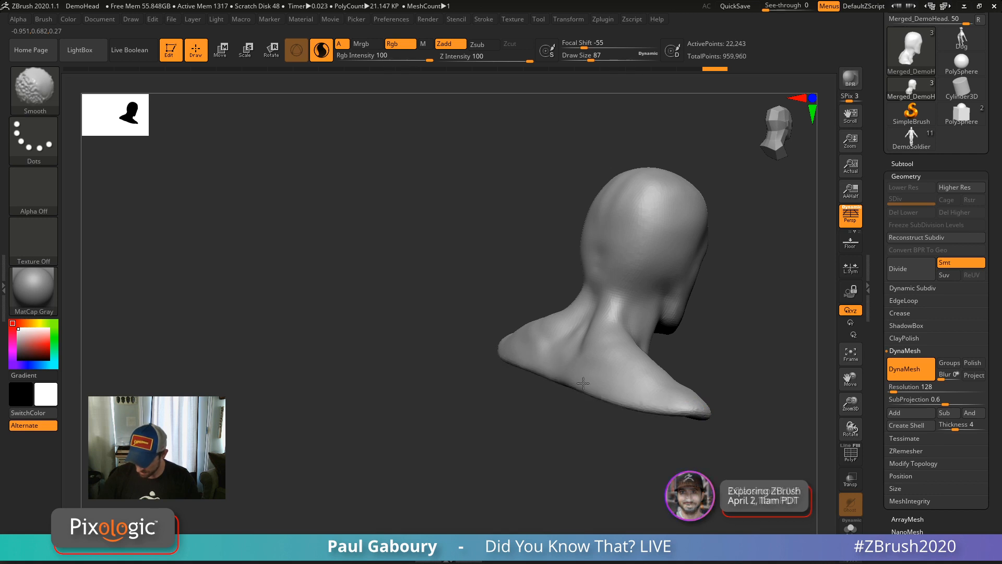
# Smooth the back of the neck and the side below the jaw, and update the DynaMesh.
pyautogui.keyDown('shift'); pyautogui.moveTo(597, 319); pyautogui.dragTo(597, 334); pyautogui.keyUp('shift')
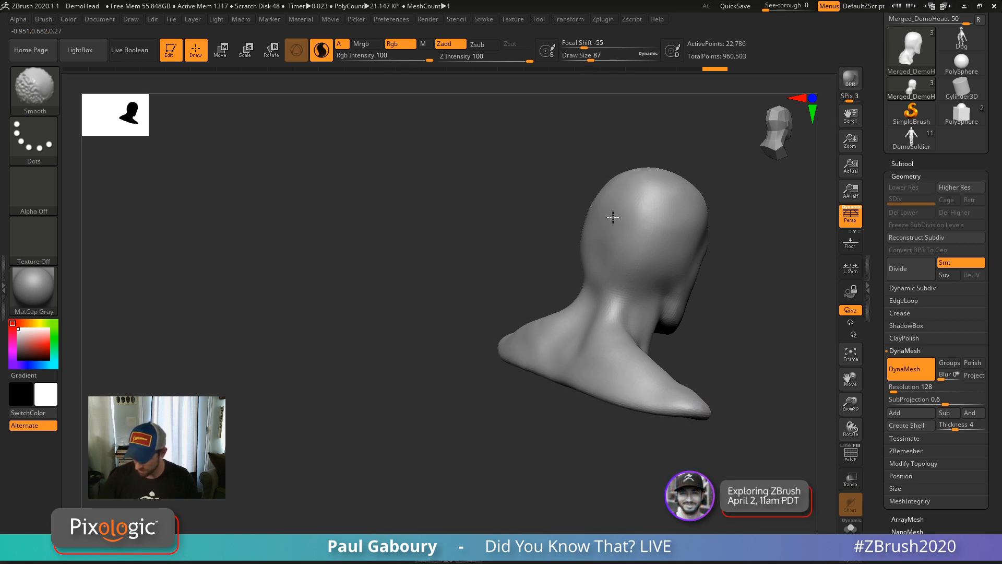
pyautogui.keyDown('shift'); pyautogui.moveTo(653, 348); pyautogui.dragTo(662, 345); pyautogui.keyUp('shift')
pyautogui.keyDown('ctrl'); pyautogui.moveTo(736, 334); pyautogui.dragTo(772, 407); pyautogui.keyUp('ctrl')
pyautogui.moveTo(772, 406)
pyautogui.mouseDown(button='right')
pyautogui.moveTo(720, 362)
pyautogui.moveTo(452, 427)
pyautogui.mouseUp(button='right')
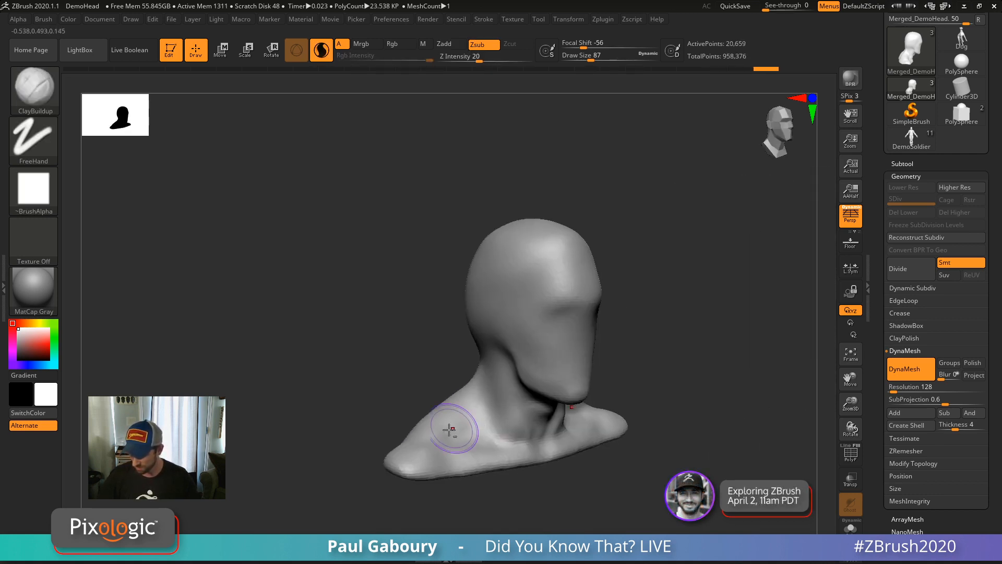
# Smooth the front of the neck and the upper chest between the shoulders, and update the DynaMesh.
pyautogui.moveTo(697, 417); pyautogui.dragTo(605, 399, button='right')
pyautogui.moveTo(605, 399); pyautogui.dragTo(574, 365, button='right')
pyautogui.moveTo(537, 376)
pyautogui.keyDown('shift'); pyautogui.mouseDown()
pyautogui.moveTo(529, 407)
pyautogui.moveTo(528, 384)
pyautogui.mouseUp(); pyautogui.keyUp('shift')
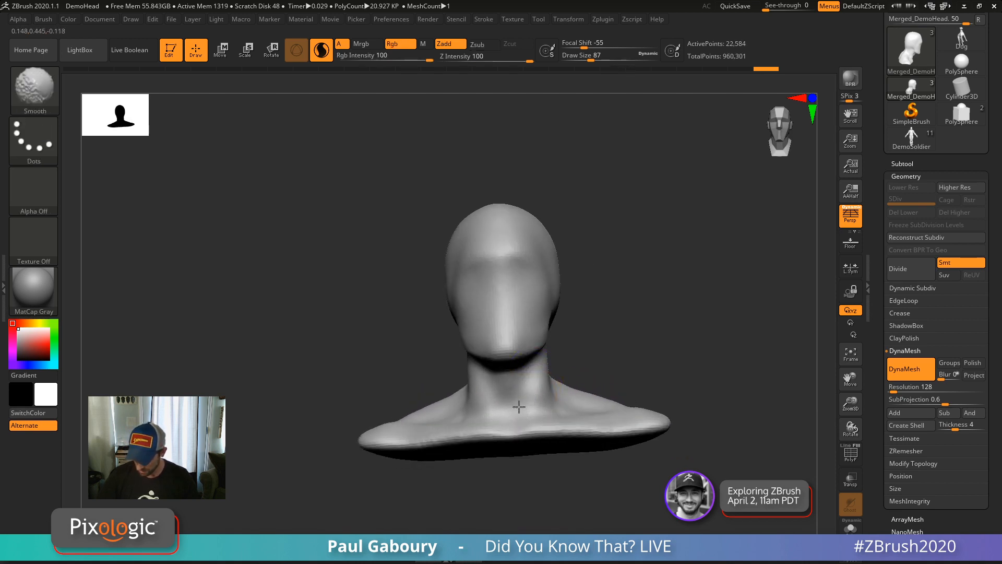
pyautogui.keyDown('shift'); pyautogui.moveTo(647, 429); pyautogui.dragTo(526, 425); pyautogui.keyUp('shift')
pyautogui.keyDown('alt'); pyautogui.moveTo(667, 369); pyautogui.dragTo(601, 353, button='right'); pyautogui.keyUp('alt')
pyautogui.keyDown('ctrl'); pyautogui.moveTo(621, 333); pyautogui.dragTo(662, 380); pyautogui.keyUp('ctrl')
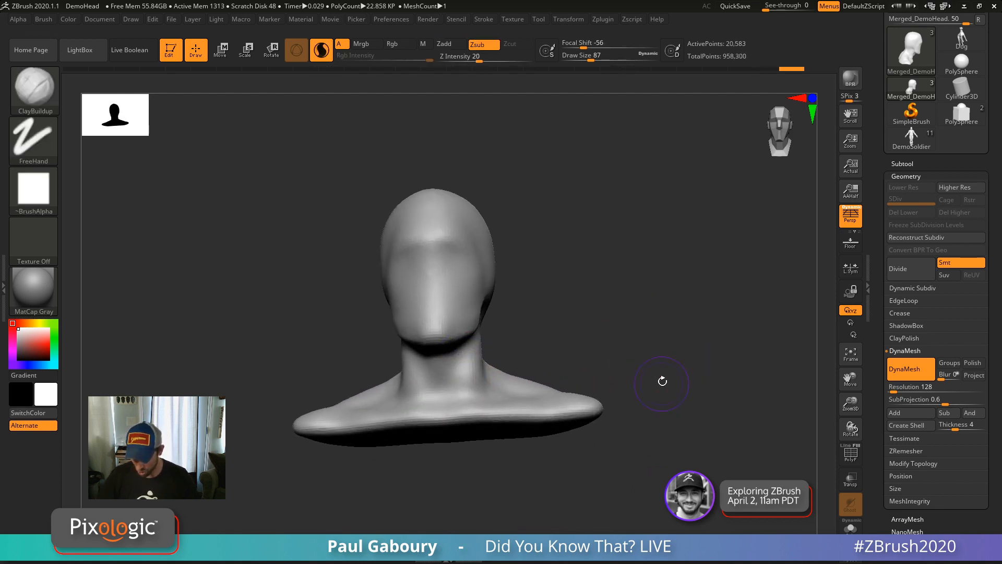
# Enlarge the brush draw size to 112 and smooth the forehead and crown of the head.
pyautogui.moveTo(629, 384)
pyautogui.mouseDown(button='right')
pyautogui.moveTo(672, 405)
pyautogui.moveTo(723, 390)
pyautogui.mouseUp(button='right')
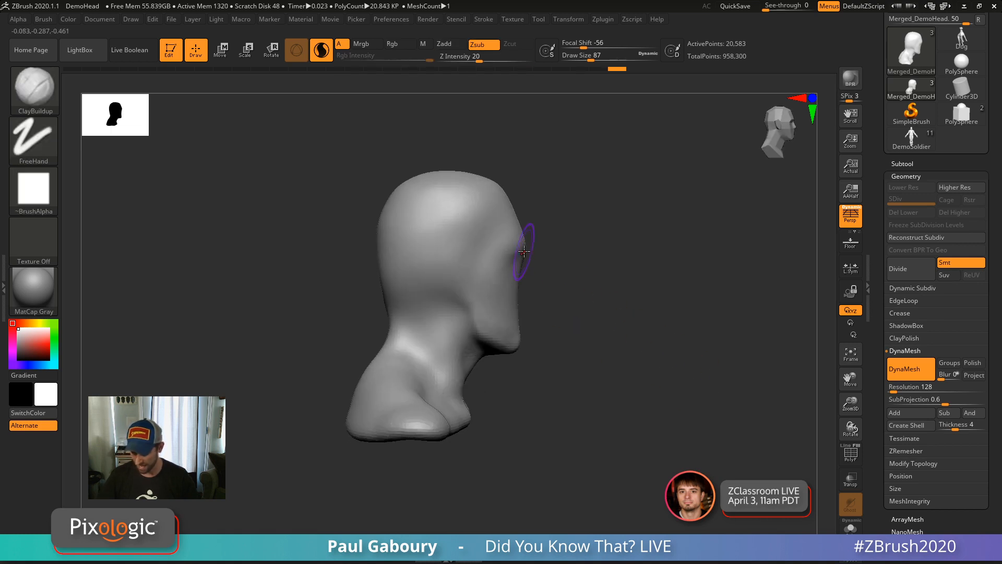
pyautogui.keyDown('shift'); pyautogui.moveTo(610, 325); pyautogui.dragTo(677, 355, button='right'); pyautogui.keyUp('shift')
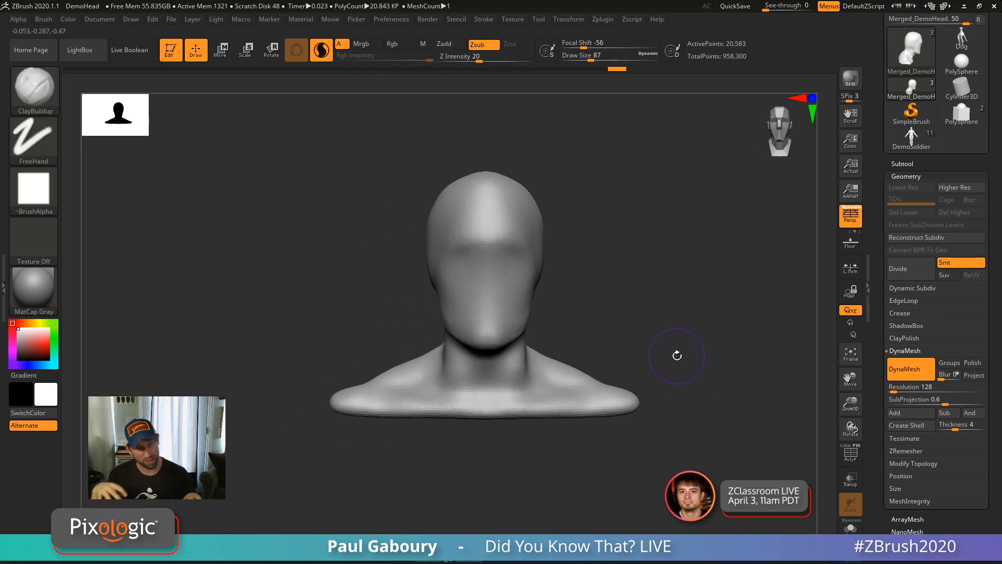
pyautogui.moveTo(675, 354); pyautogui.dragTo(603, 261, button='right')
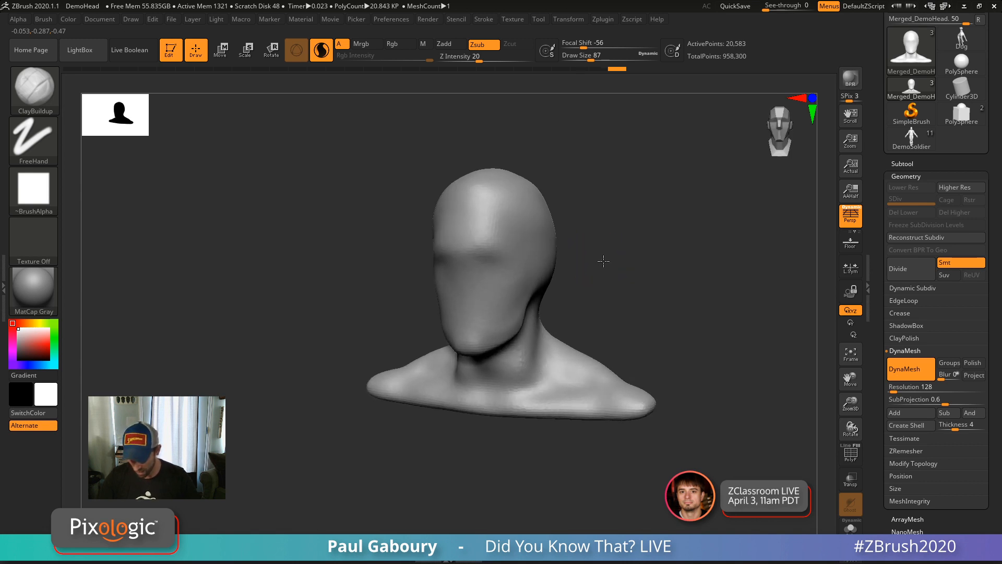
pyautogui.press('s')
pyautogui.moveTo(599, 260); pyautogui.dragTo(603, 260)
pyautogui.moveTo(593, 252); pyautogui.dragTo(550, 249, button='right')
pyautogui.moveTo(550, 249)
pyautogui.keyDown('shift'); pyautogui.mouseDown()
pyautogui.moveTo(532, 251)
pyautogui.moveTo(519, 220)
pyautogui.moveTo(563, 273)
pyautogui.moveTo(447, 168)
pyautogui.moveTo(447, 157)
pyautogui.mouseUp(); pyautogui.keyUp('shift')
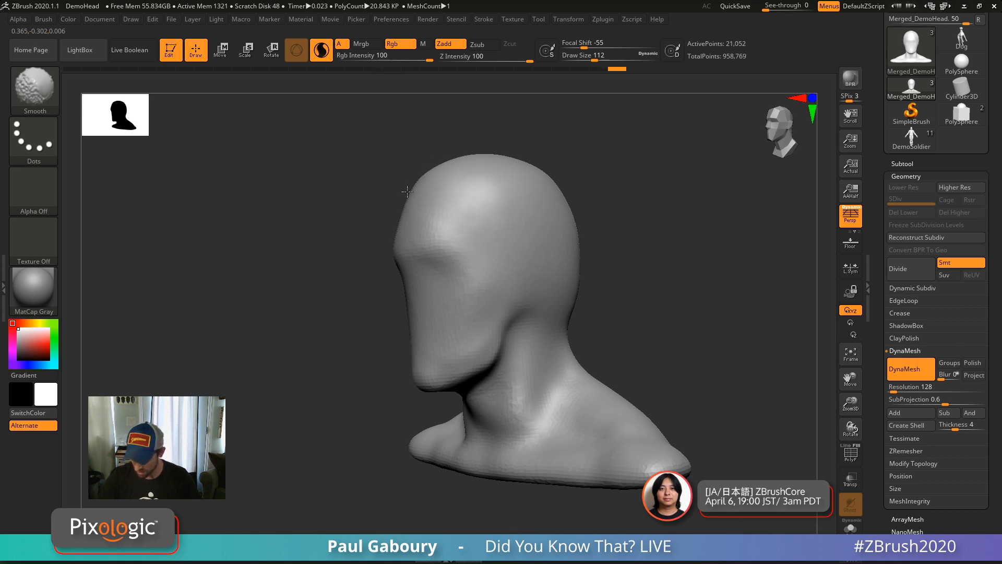
# Smooth the back of the head down into the neck in side view, and update the DynaMesh.
pyautogui.moveTo(709, 340)
pyautogui.mouseDown()
pyautogui.moveTo(687, 351)
pyautogui.moveTo(685, 339)
pyautogui.mouseUp()
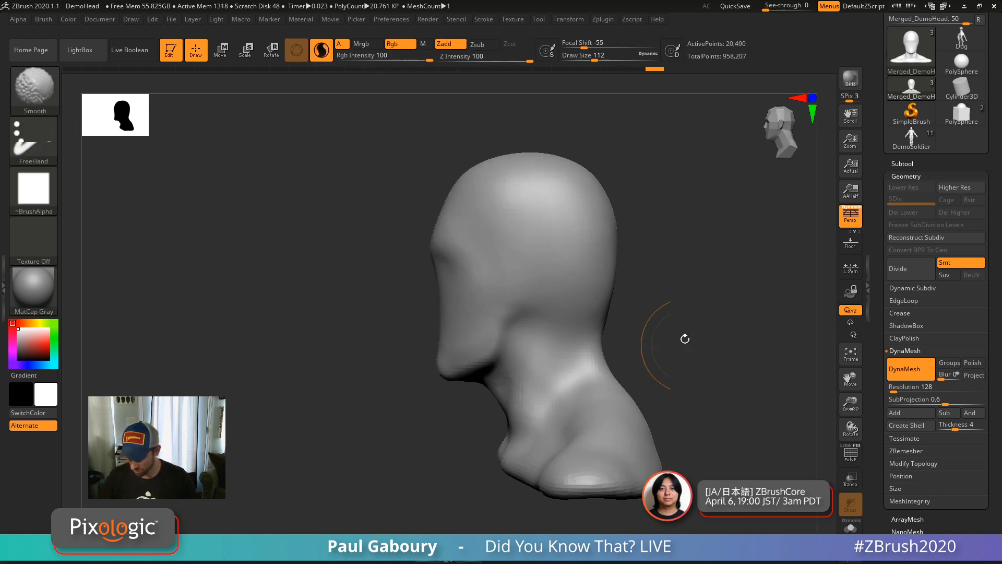
pyautogui.keyDown('shift'); pyautogui.moveTo(614, 296); pyautogui.dragTo(607, 297); pyautogui.keyUp('shift')
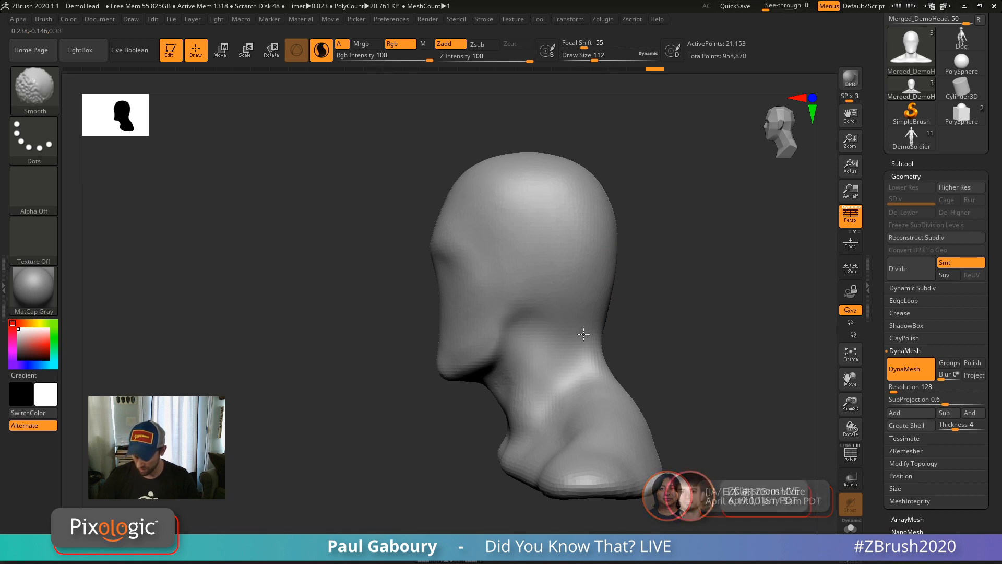
pyautogui.press('ctrl')
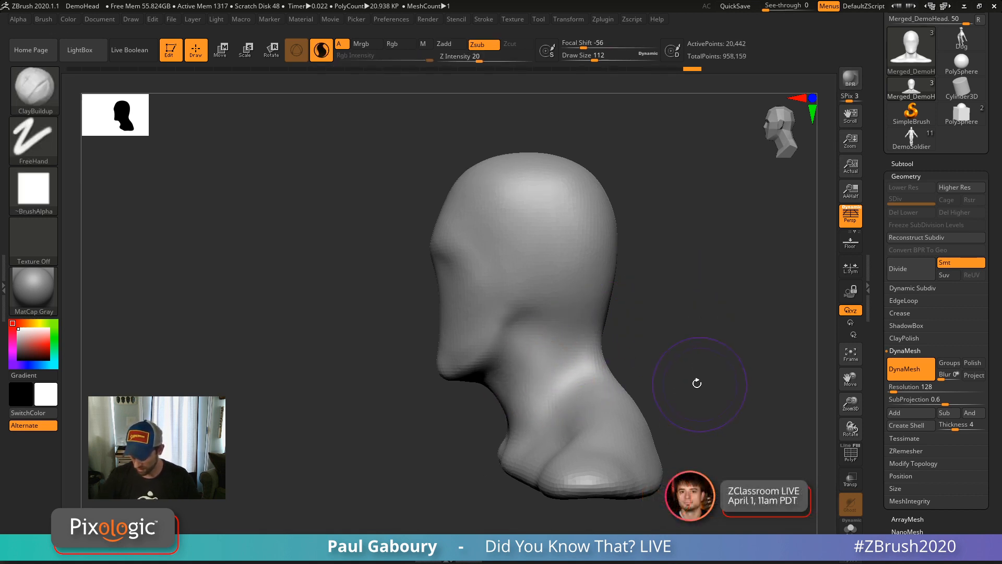
pyautogui.moveTo(698, 382); pyautogui.dragTo(573, 358)
pyautogui.keyDown('ctrl'); pyautogui.moveTo(574, 358); pyautogui.dragTo(583, 354, button='right'); pyautogui.keyUp('ctrl')
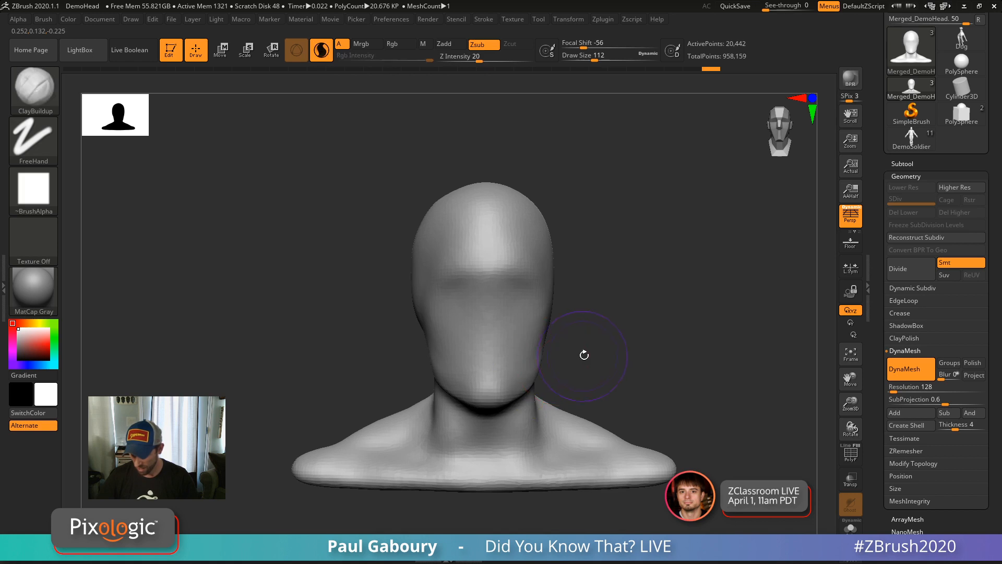
# Smooth the side of the lower face and reduce the brush draw size to 22.
pyautogui.keyDown('shift'); pyautogui.moveTo(454, 355); pyautogui.dragTo(440, 336); pyautogui.keyUp('shift')
pyautogui.moveTo(661, 363)
pyautogui.keyDown('ctrl'); pyautogui.mouseDown(button='right')
pyautogui.moveTo(614, 329)
pyautogui.moveTo(615, 308)
pyautogui.mouseUp(button='right'); pyautogui.keyUp('ctrl')
pyautogui.write('s22')
pyautogui.press('Return')
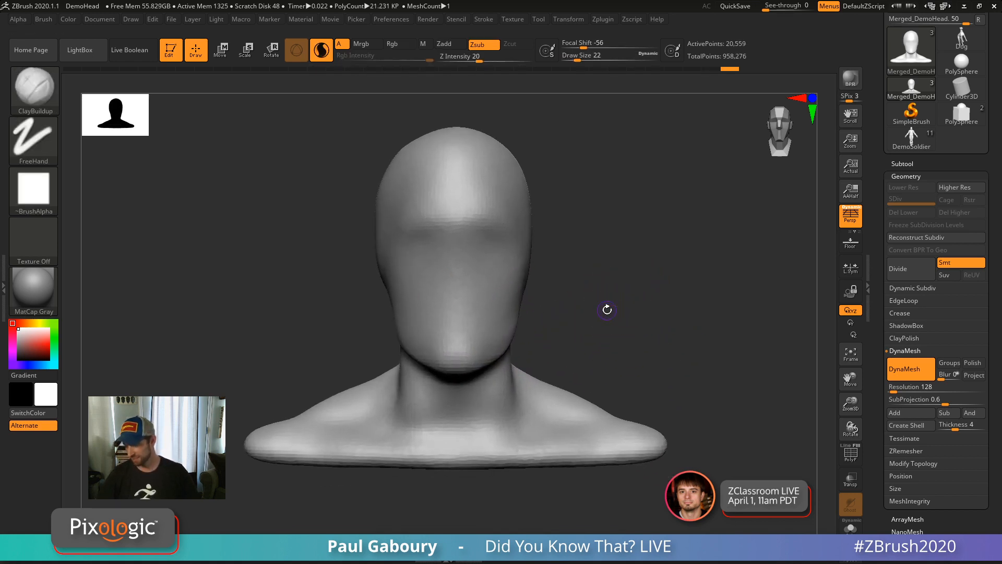
# Turn off DynaMesh for the bust and display its polyframe with wireframe lines.
pyautogui.click(906, 369)
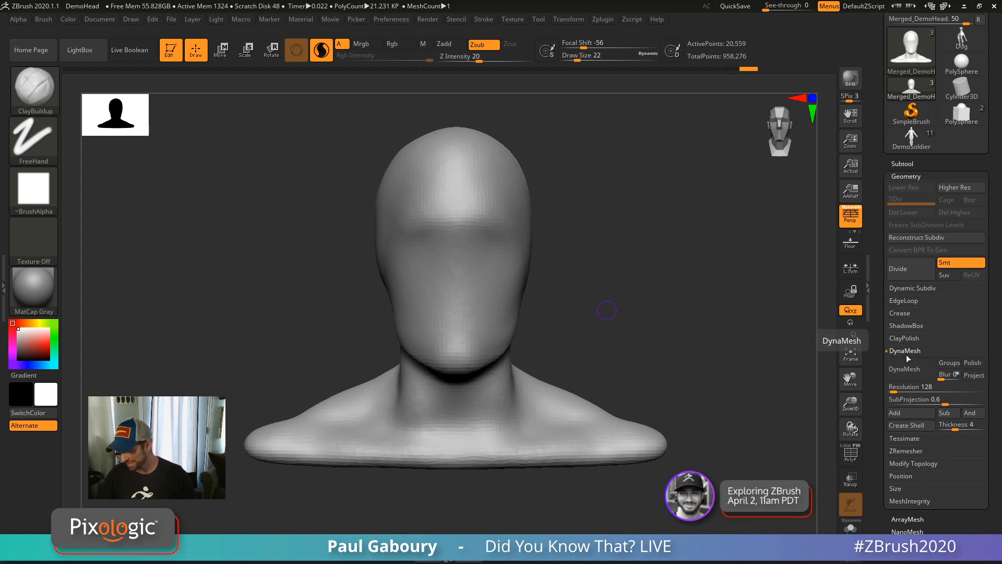
pyautogui.click(907, 351)
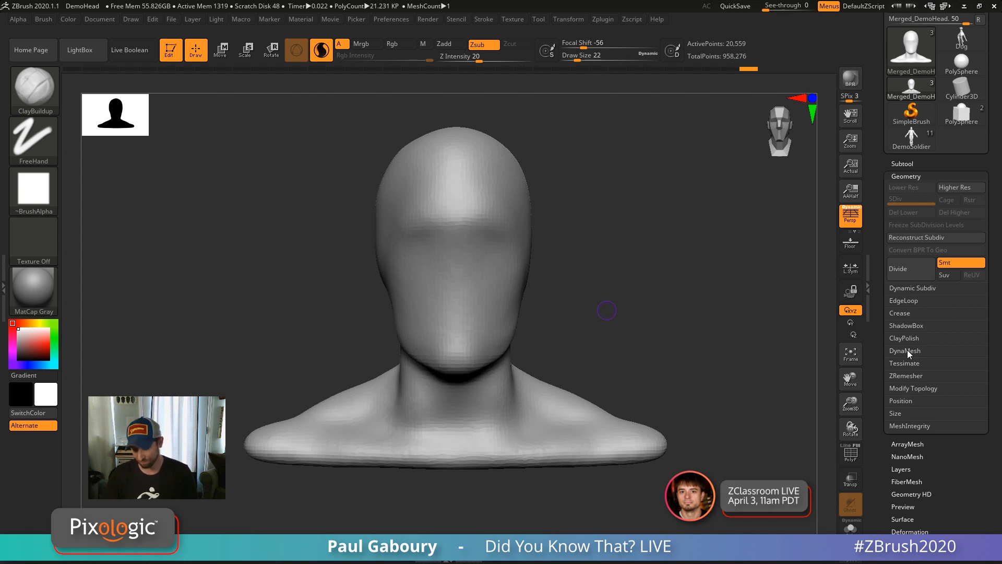
pyautogui.hotkey('shift', 'f')
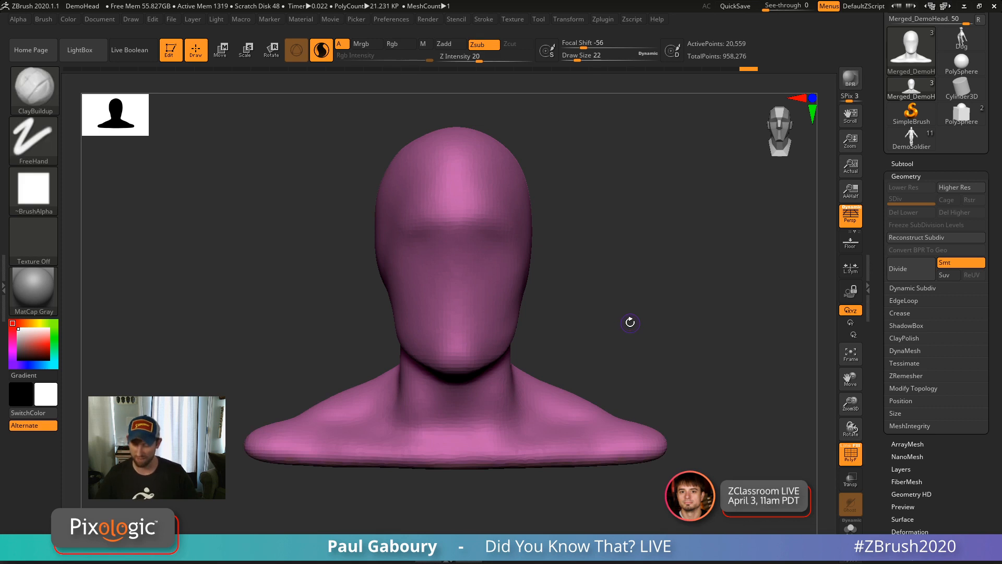
pyautogui.click(844, 447)
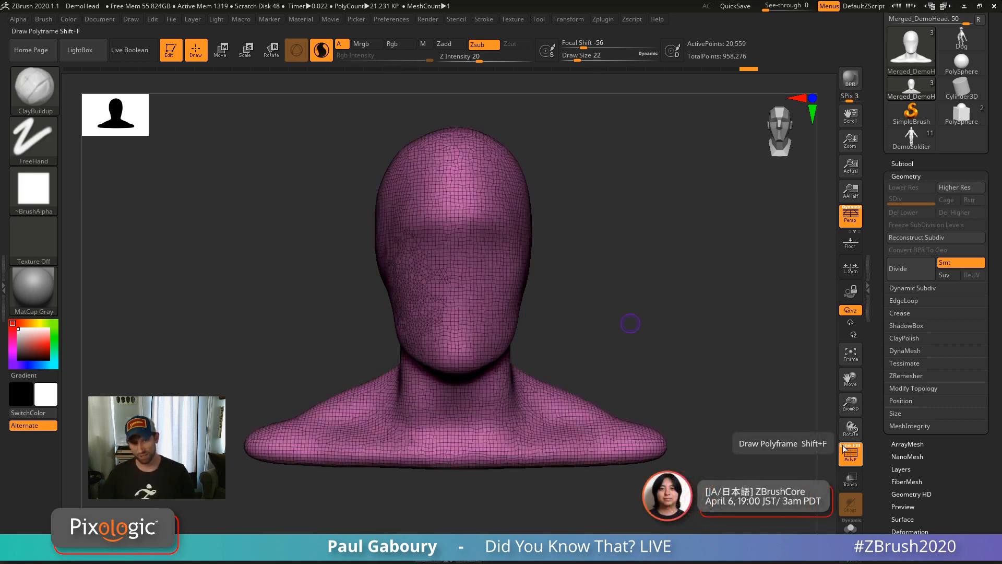
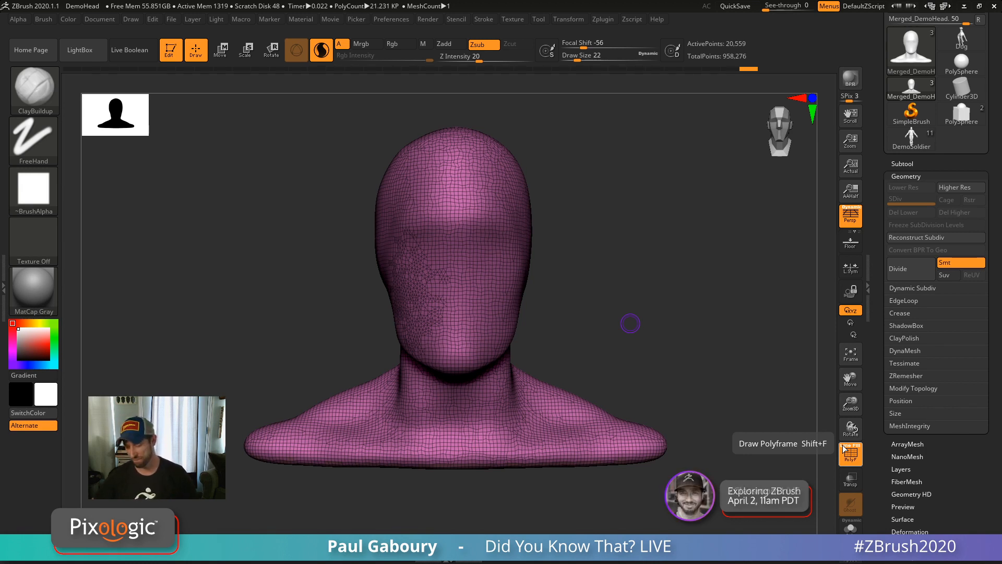
# Deactivate Sculptris Pro mode and ZRemesh the bust with a target polygon count of 5 and Adapt enabled.
pyautogui.click(907, 376)
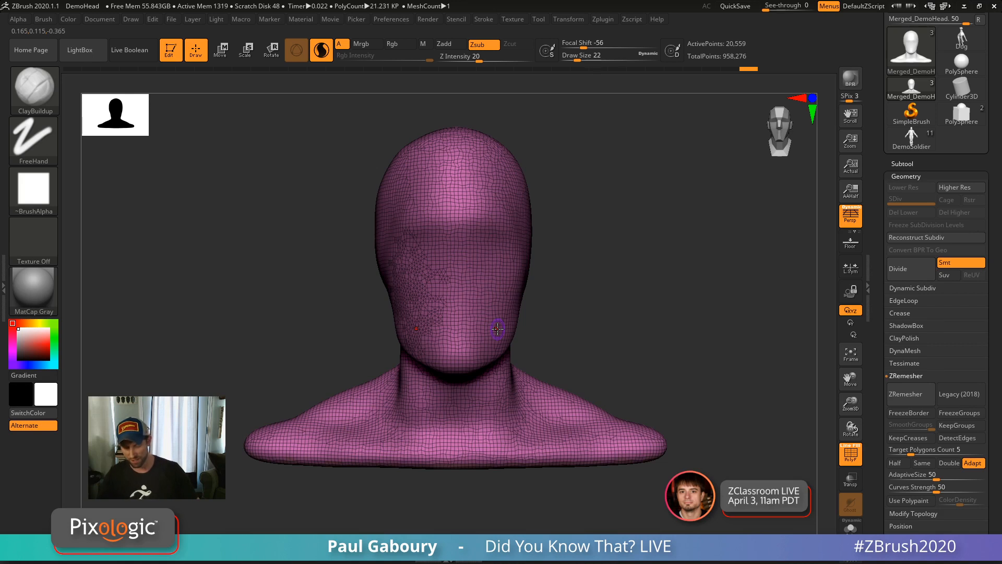
pyautogui.click(323, 56)
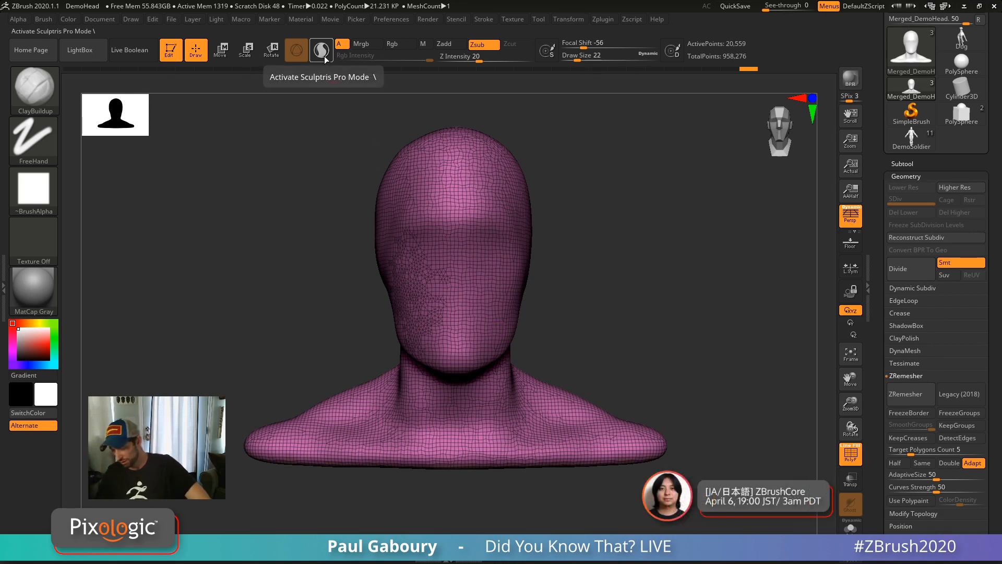
pyautogui.click(907, 400)
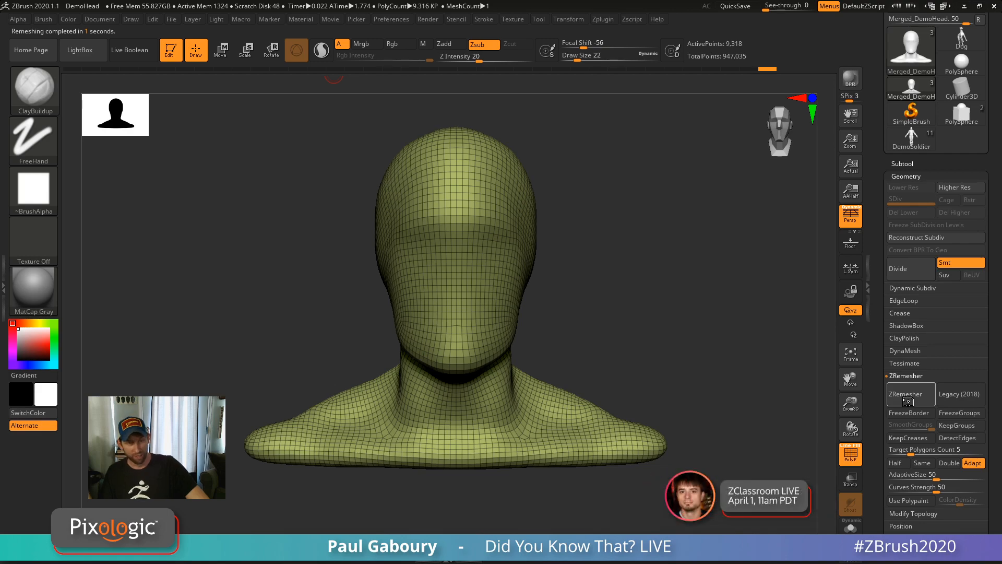
pyautogui.moveTo(694, 326); pyautogui.dragTo(658, 293)
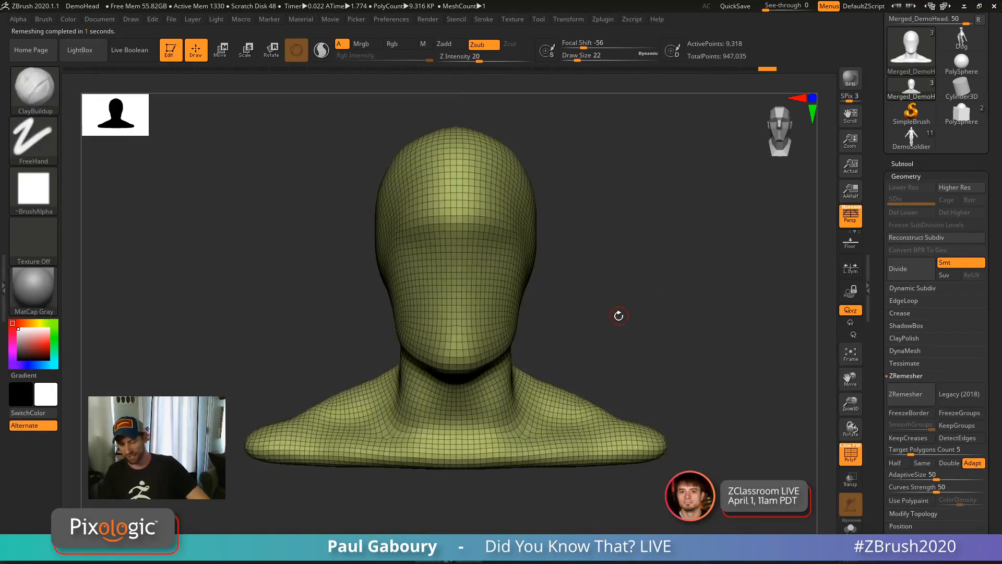
pyautogui.press('f')
pyautogui.moveTo(607, 310)
pyautogui.mouseDown(button='right')
pyautogui.moveTo(633, 316)
pyautogui.moveTo(606, 310)
pyautogui.mouseUp(button='right')
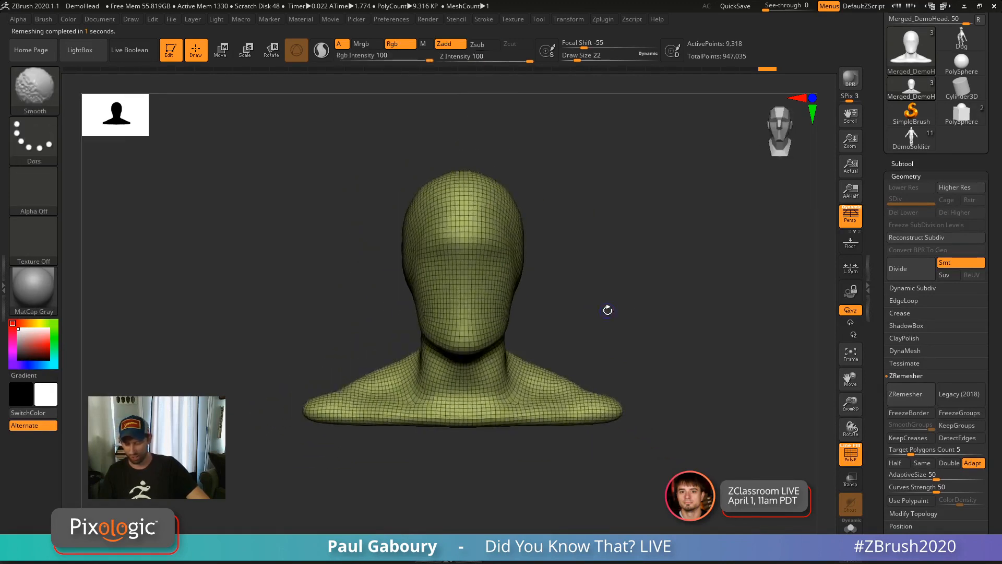
pyautogui.keyDown('ctrl'); pyautogui.moveTo(512, 296); pyautogui.dragTo(527, 312, button='right'); pyautogui.keyUp('ctrl')
pyautogui.moveTo(567, 298)
pyautogui.keyDown('alt'); pyautogui.mouseDown(button='right')
pyautogui.moveTo(577, 308)
pyautogui.moveTo(572, 291)
pyautogui.mouseUp(button='right'); pyautogui.keyUp('alt')
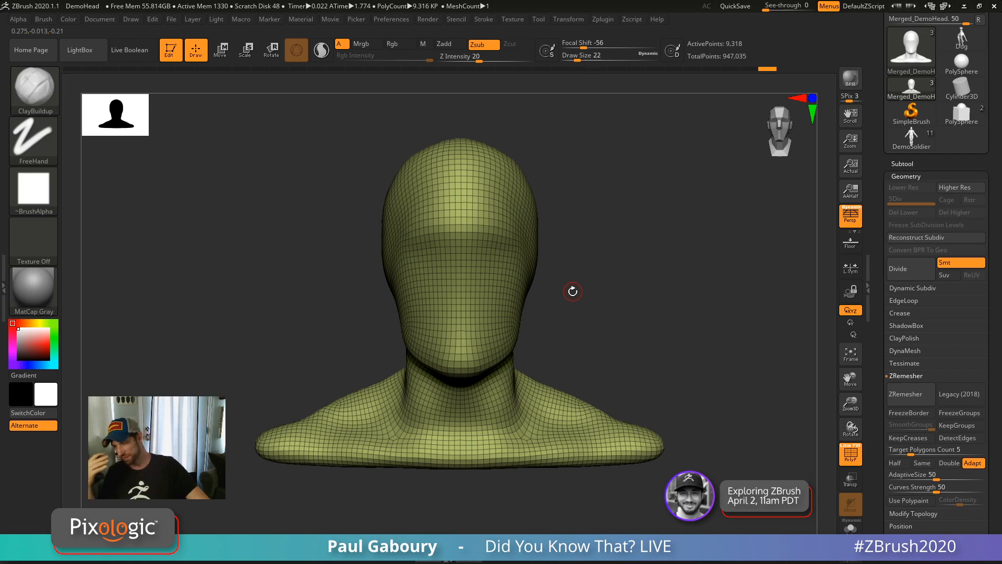
# Reset the list of tool thumbnails so that unused tools are removed from the quick selection.
pyautogui.click(912, 176)
pyautogui.moveTo(948, 175); pyautogui.dragTo(956, 277)
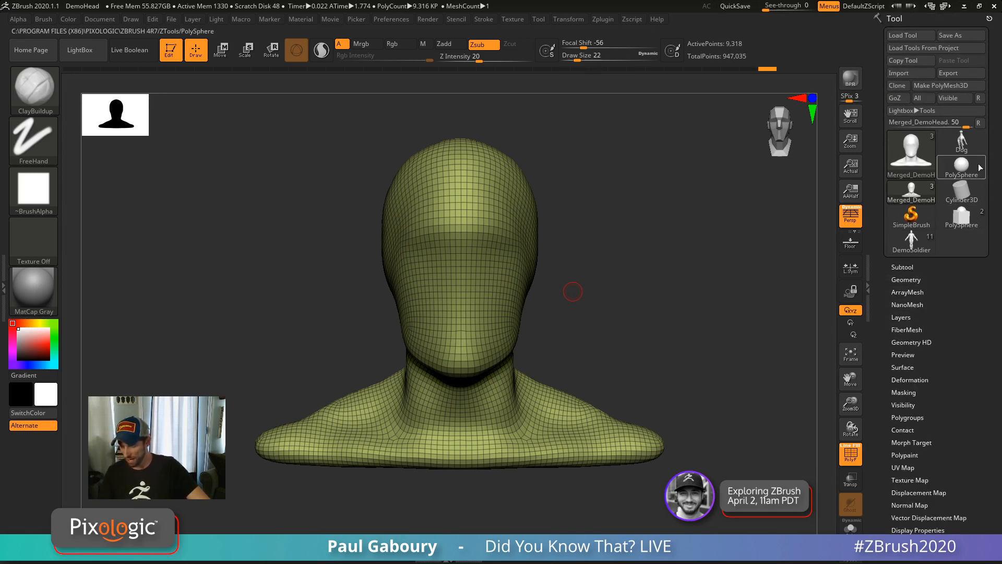
pyautogui.click(979, 123)
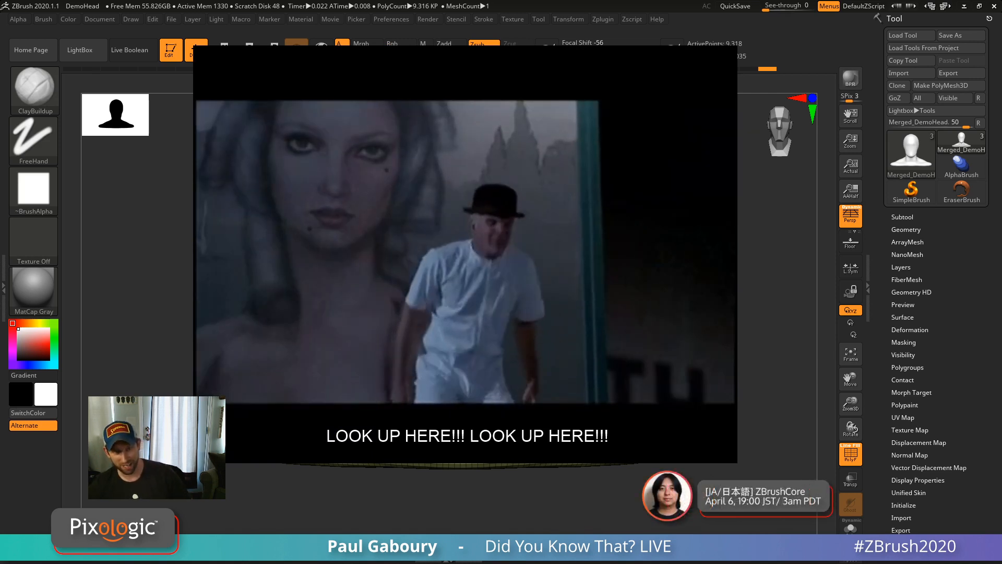
# Insert a mirrored pair of spheres on the sides of the head with the IMM Primitives brush's Insert Sphere mesh.
pyautogui.hotkey('ctrl', 'shift')
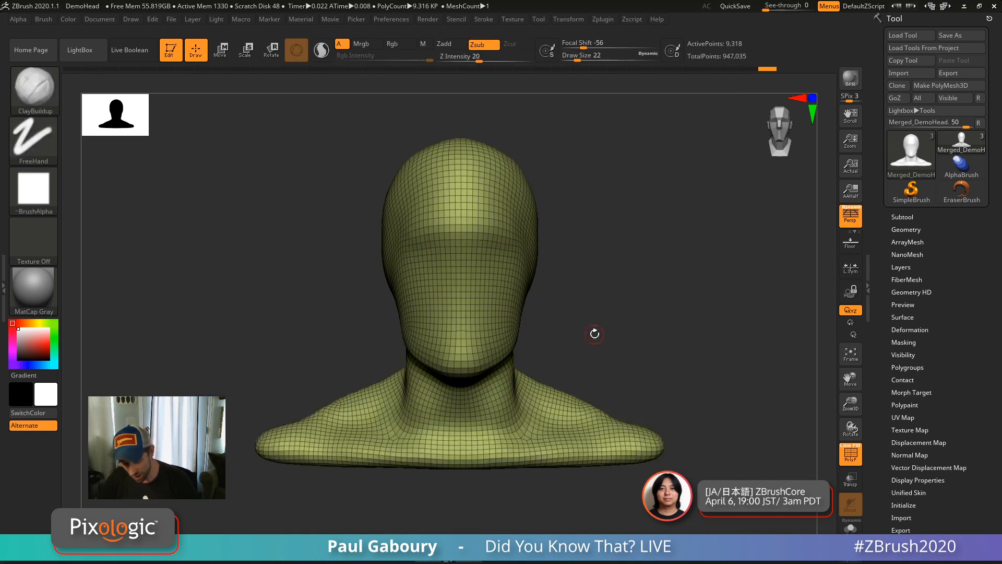
pyautogui.press('b')
pyautogui.press('i')
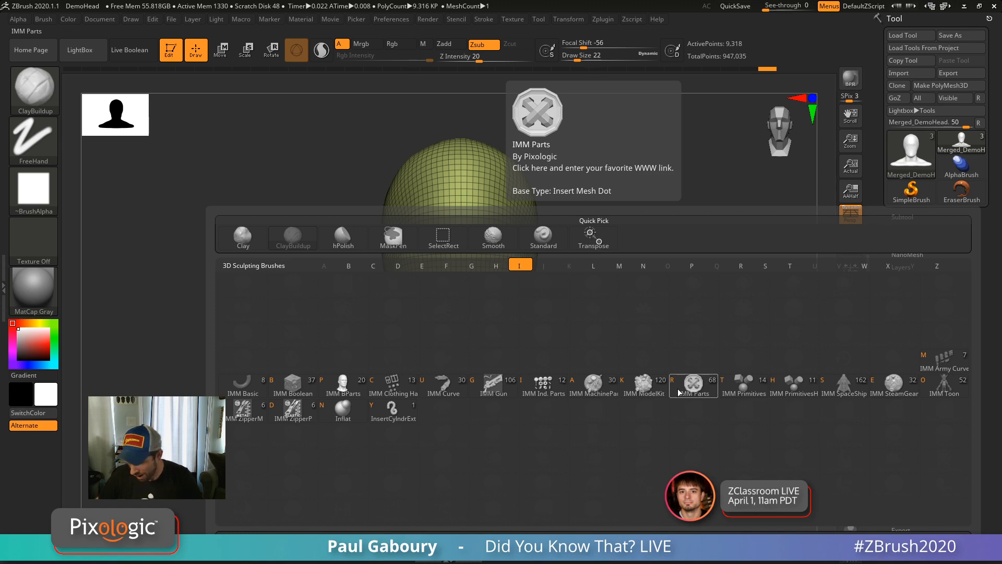
pyautogui.click(744, 390)
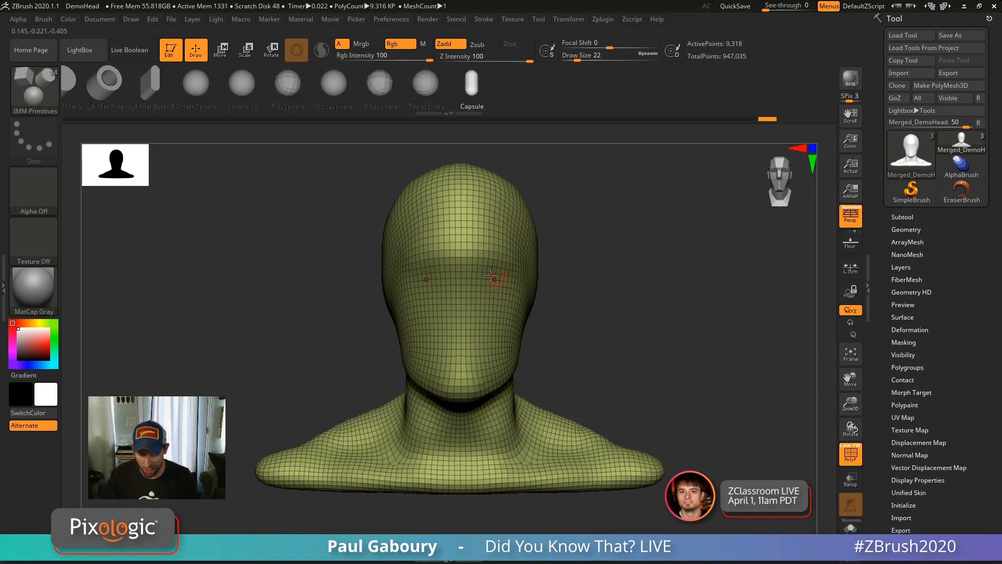
pyautogui.click(212, 89)
pyautogui.moveTo(577, 331); pyautogui.dragTo(537, 328)
pyautogui.moveTo(621, 346); pyautogui.dragTo(657, 324)
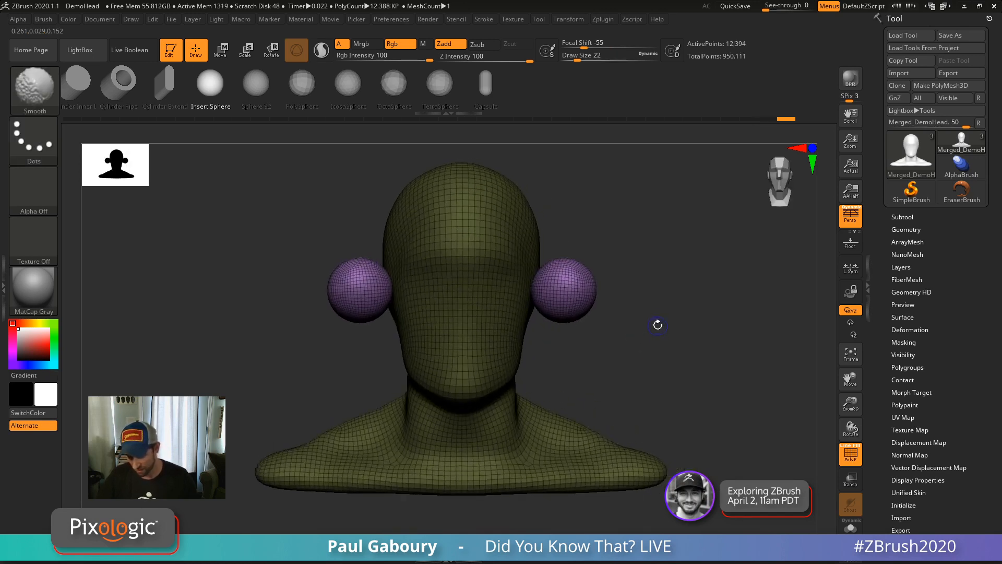
# Move the two spheres inward into the sides of the head and flatten them into thin ear-like discs.
pyautogui.press('w')
pyautogui.moveTo(586, 291); pyautogui.dragTo(550, 290)
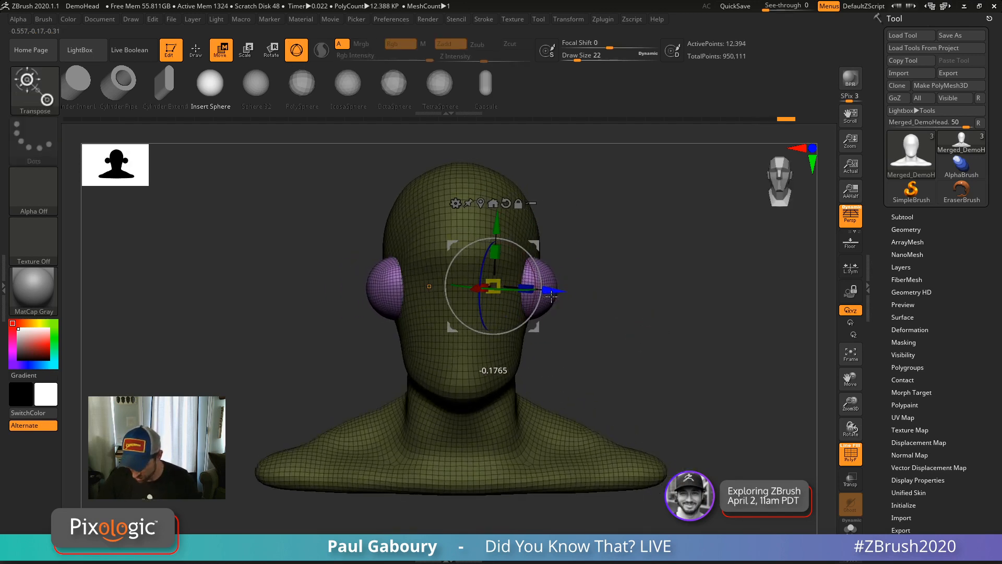
pyautogui.moveTo(624, 316); pyautogui.dragTo(569, 316)
pyautogui.moveTo(494, 286); pyautogui.dragTo(517, 286)
pyautogui.moveTo(578, 289)
pyautogui.mouseDown()
pyautogui.moveTo(611, 289)
pyautogui.moveTo(566, 293)
pyautogui.mouseUp()
pyautogui.moveTo(504, 286); pyautogui.dragTo(510, 287)
# Tilt the flattened ear discs by about 9 degrees in side view.
pyautogui.moveTo(664, 346); pyautogui.dragTo(616, 354)
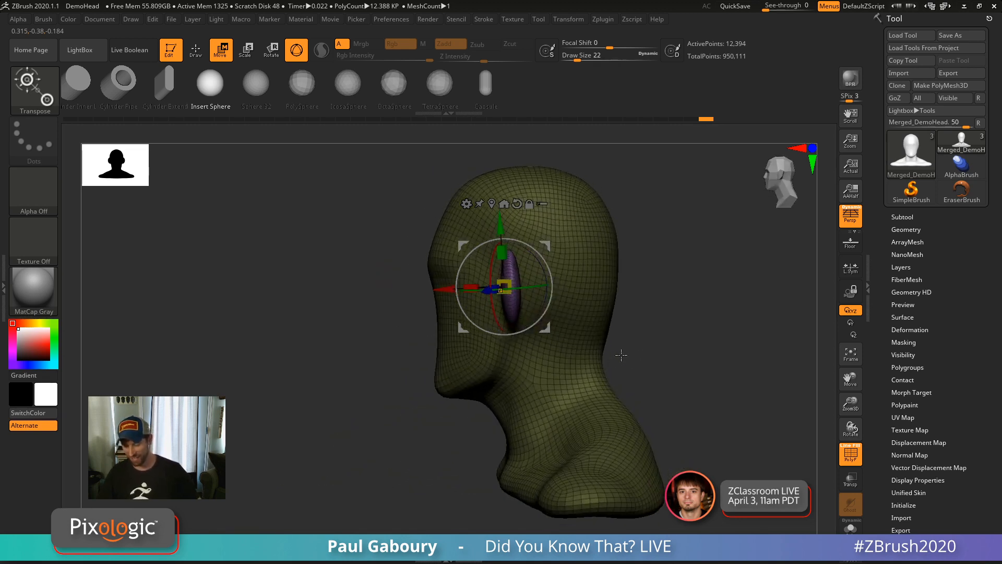
pyautogui.moveTo(545, 295); pyautogui.dragTo(544, 303)
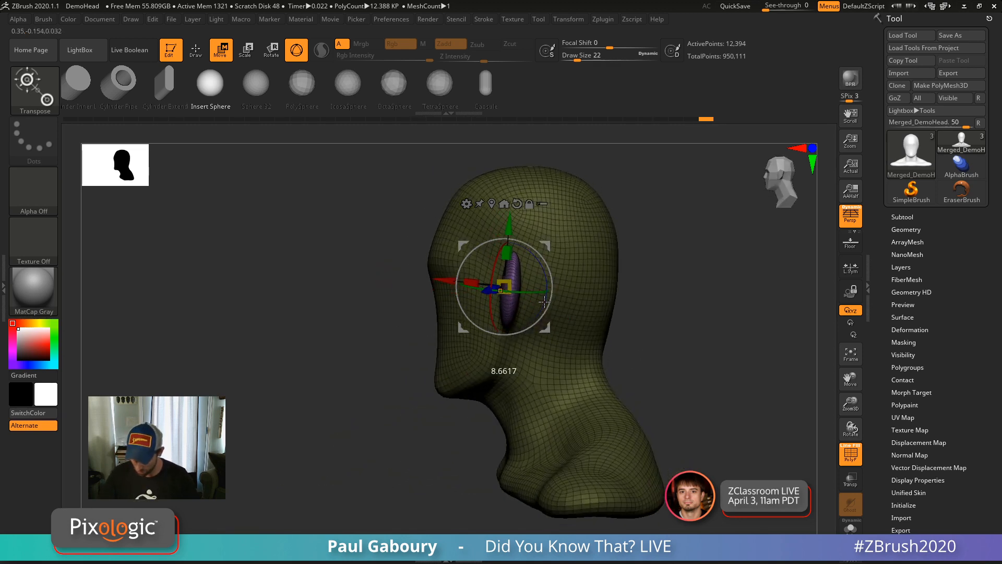
pyautogui.moveTo(662, 365)
pyautogui.keyDown('shift'); pyautogui.mouseDown()
pyautogui.moveTo(722, 347)
pyautogui.moveTo(642, 371)
pyautogui.moveTo(682, 342)
pyautogui.mouseUp(); pyautogui.keyUp('shift')
# Return to Draw mode and isolate the polygroup of the ear discs, hiding the rest of the bust.
pyautogui.press('q')
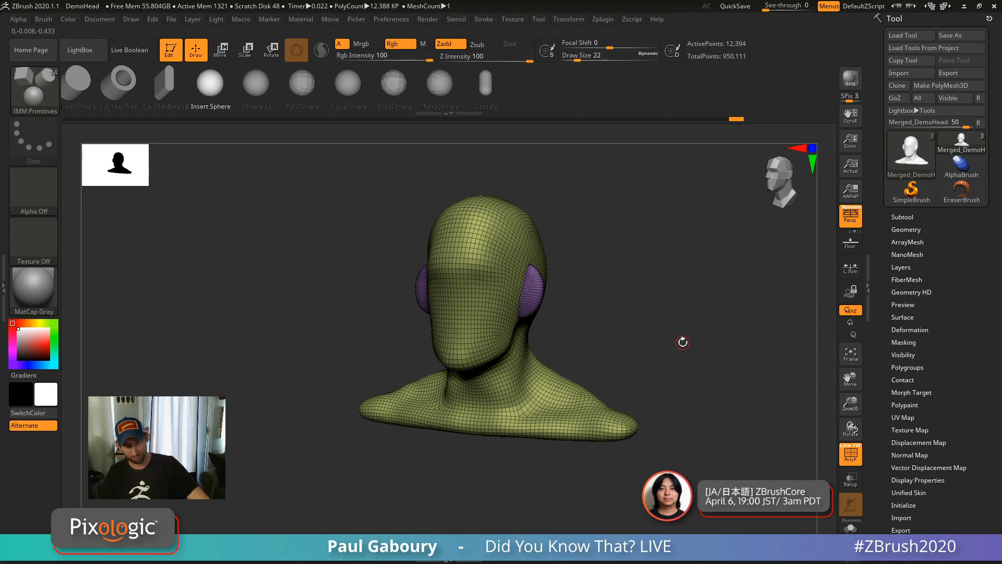
pyautogui.keyDown('ctrl'); pyautogui.keyDown('shift'); pyautogui.click(537, 295); pyautogui.keyUp('shift'); pyautogui.keyUp('ctrl')
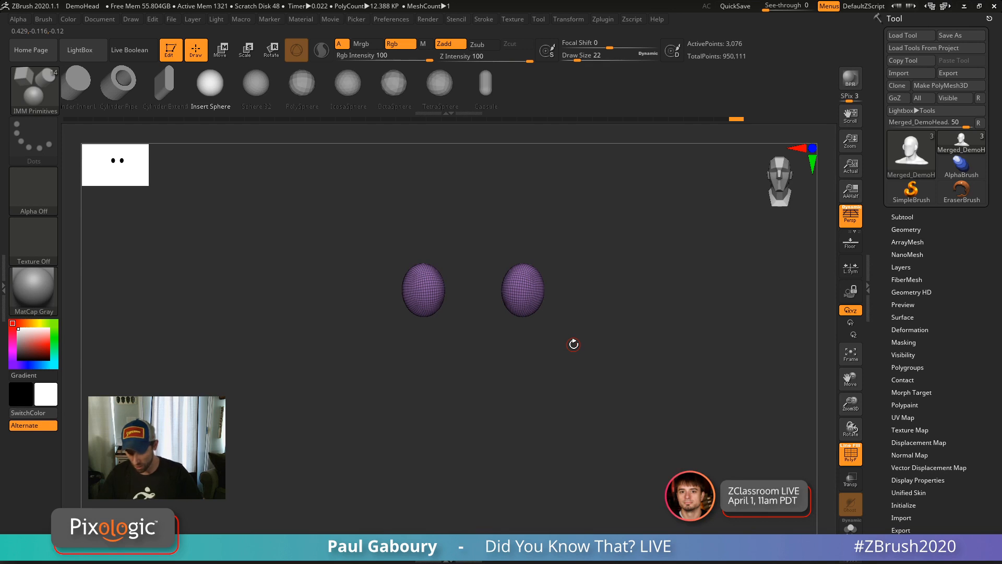
# Swap the isolation to the bust alone, unhide the whole mesh and turn off the polyframe display.
pyautogui.keyDown('ctrl'); pyautogui.keyDown('shift'); pyautogui.click(640, 281); pyautogui.keyUp('shift'); pyautogui.keyUp('ctrl')
pyautogui.keyDown('ctrl'); pyautogui.keyDown('shift'); pyautogui.click(510, 277); pyautogui.keyUp('shift'); pyautogui.keyUp('ctrl')
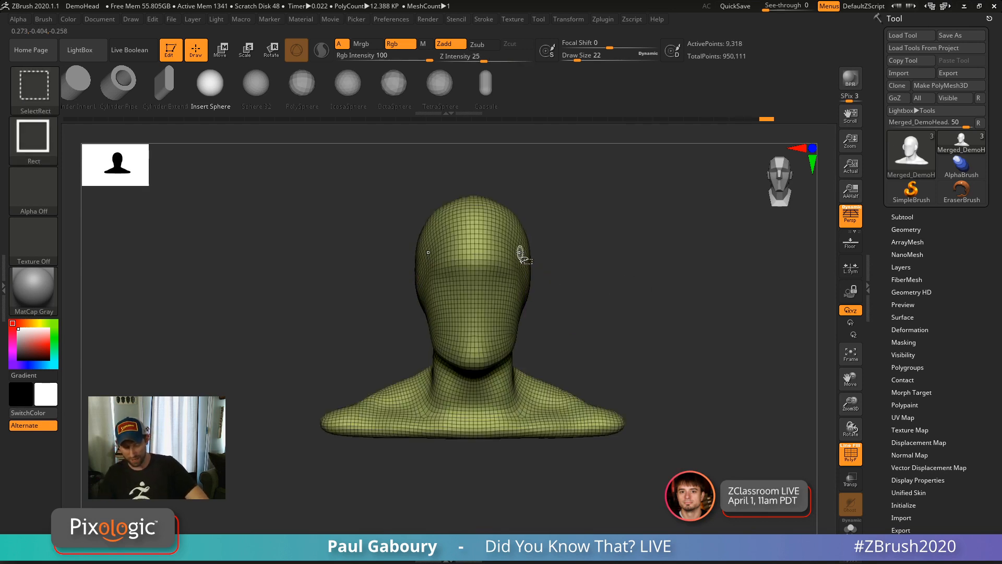
pyautogui.keyDown('ctrl'); pyautogui.keyDown('shift'); pyautogui.click(618, 297); pyautogui.keyUp('shift'); pyautogui.keyUp('ctrl')
pyautogui.hotkey('shift', 'f')
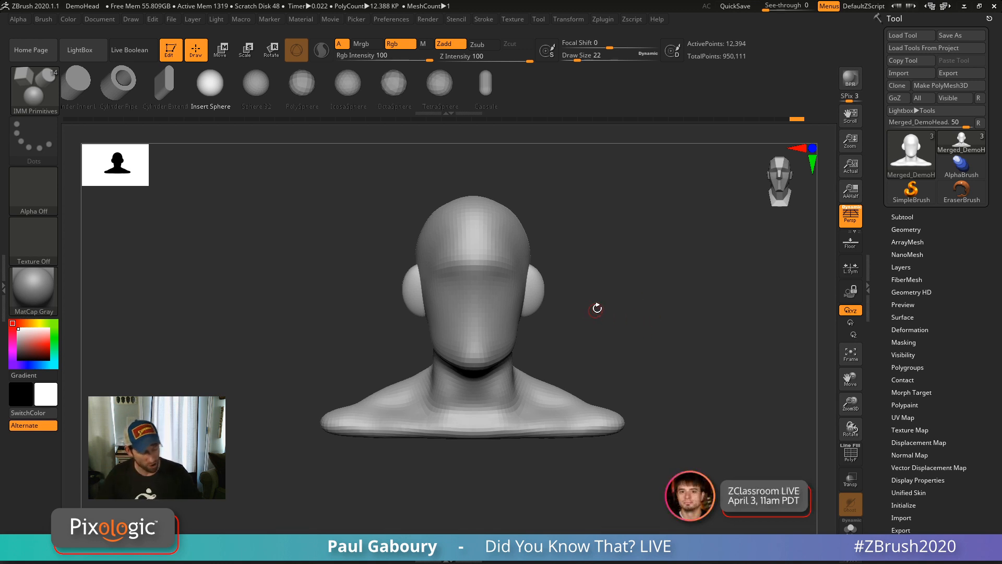
# Mask the bust so that only the ear discs stay editable, and return to Draw mode.
pyautogui.press('w')
pyautogui.keyDown('ctrl'); pyautogui.moveTo(618, 319); pyautogui.dragTo(632, 389, button='right'); pyautogui.keyUp('ctrl')
pyautogui.keyDown('alt'); pyautogui.click(580, 330); pyautogui.keyUp('alt')
pyautogui.press('q')
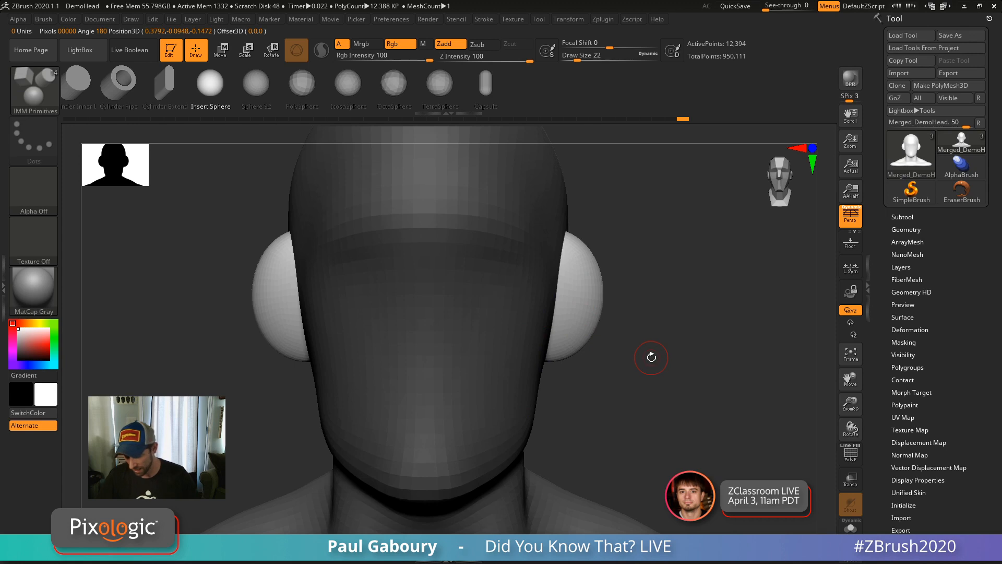
# Carve the hollows and inner folds of both ears with the ClayBuildup brush in subtractive mode at draw size 27.
pyautogui.press('b')
pyautogui.press('c')
pyautogui.press('b')
pyautogui.press('s')
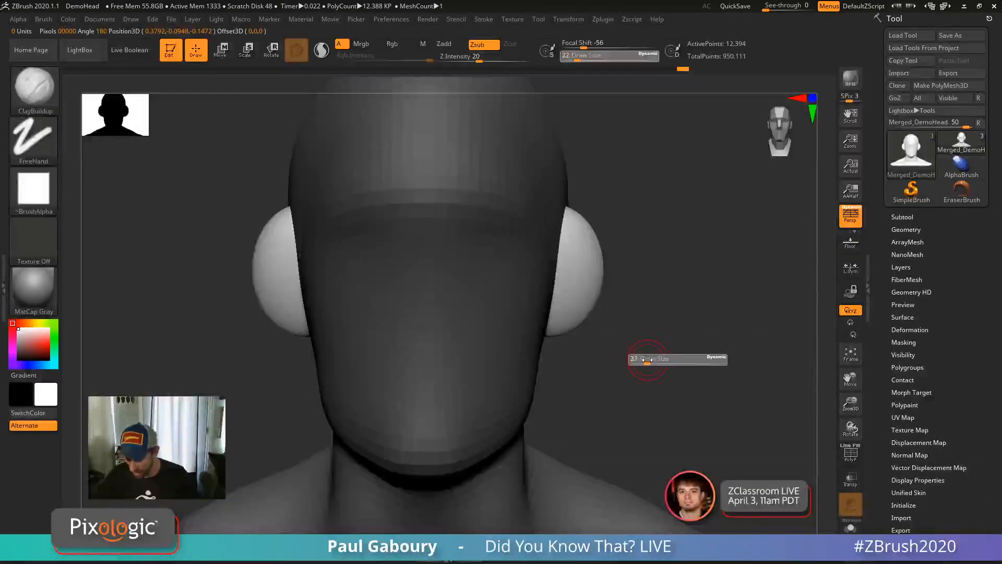
pyautogui.moveTo(570, 271)
pyautogui.keyDown('alt'); pyautogui.mouseDown()
pyautogui.moveTo(560, 297)
pyautogui.moveTo(570, 286)
pyautogui.moveTo(564, 252)
pyautogui.moveTo(572, 285)
pyautogui.moveTo(559, 300)
pyautogui.mouseUp(); pyautogui.keyUp('alt')
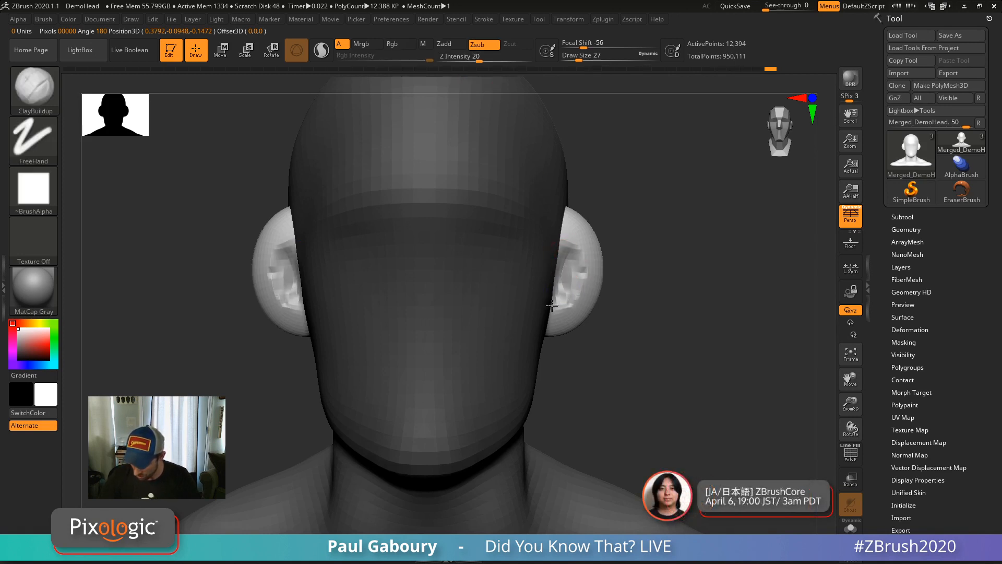
pyautogui.moveTo(568, 250)
pyautogui.keyDown('alt'); pyautogui.mouseDown()
pyautogui.moveTo(569, 266)
pyautogui.moveTo(555, 252)
pyautogui.moveTo(565, 291)
pyautogui.mouseUp(); pyautogui.keyUp('alt')
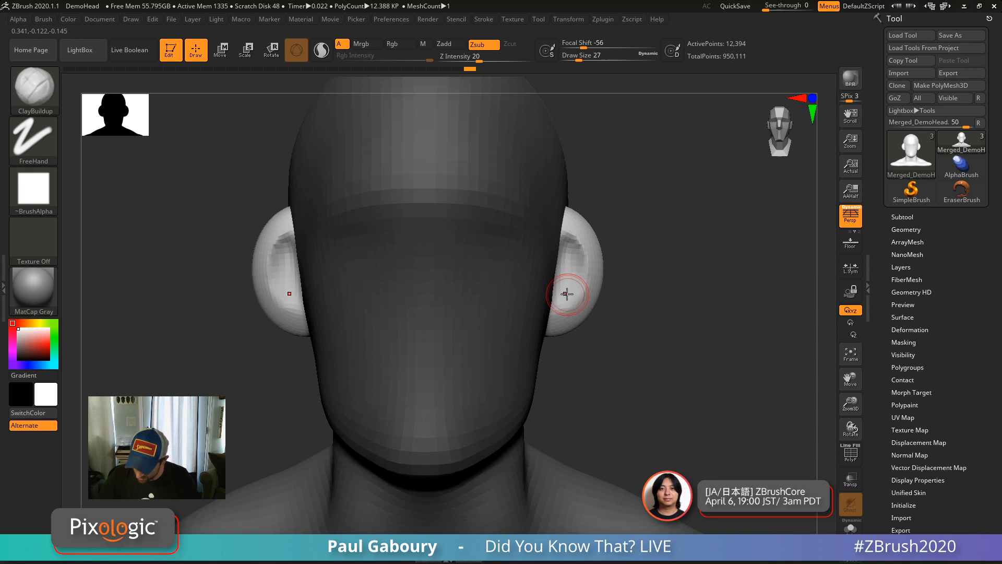
pyautogui.moveTo(566, 292); pyautogui.dragTo(530, 300, button='right')
pyautogui.moveTo(565, 322)
pyautogui.keyDown('alt'); pyautogui.mouseDown()
pyautogui.moveTo(595, 279)
pyautogui.moveTo(573, 225)
pyautogui.moveTo(559, 319)
pyautogui.moveTo(559, 253)
pyautogui.mouseUp(); pyautogui.keyUp('alt')
pyautogui.moveTo(623, 251); pyautogui.dragTo(650, 366, button='right')
pyautogui.rightClick(650, 366)
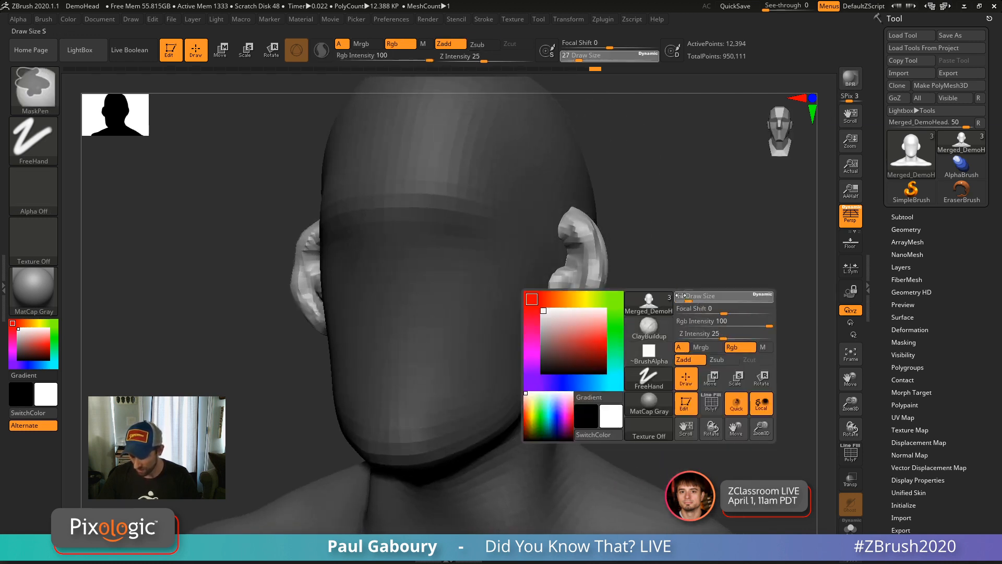
# Clear the mask from the bust and smooth the carved inner surfaces of the ears.
pyautogui.keyDown('ctrl'); pyautogui.moveTo(704, 266); pyautogui.dragTo(669, 271, button='right'); pyautogui.keyUp('ctrl')
pyautogui.keyDown('ctrl'); pyautogui.moveTo(669, 271); pyautogui.dragTo(700, 321); pyautogui.keyUp('ctrl')
pyautogui.keyDown('ctrl'); pyautogui.moveTo(700, 321); pyautogui.dragTo(656, 302, button='right'); pyautogui.keyUp('ctrl')
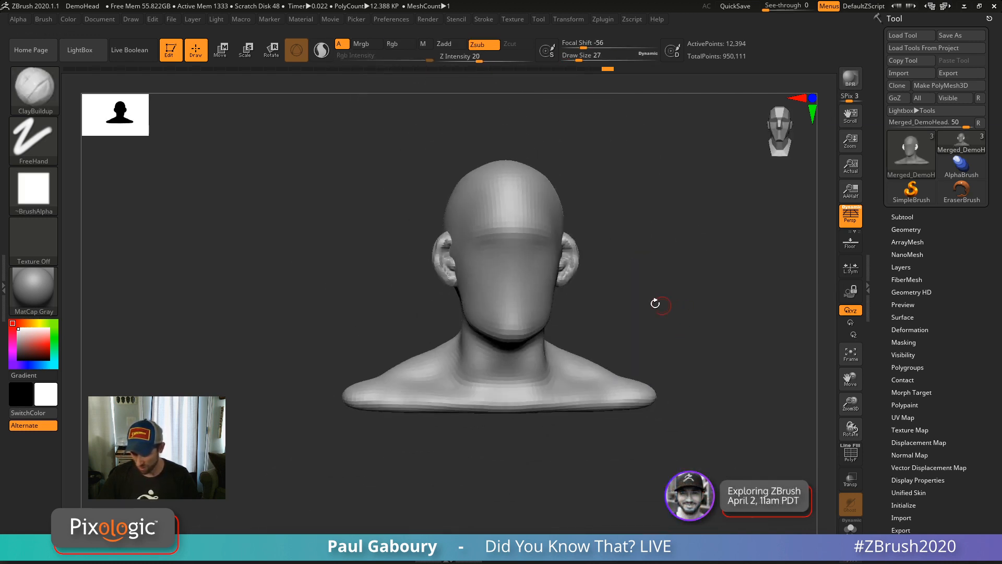
pyautogui.keyDown('shift'); pyautogui.moveTo(569, 265); pyautogui.dragTo(569, 276); pyautogui.keyUp('shift')
pyautogui.moveTo(648, 308)
pyautogui.mouseDown()
pyautogui.moveTo(658, 280)
pyautogui.moveTo(682, 291)
pyautogui.moveTo(669, 257)
pyautogui.mouseUp()
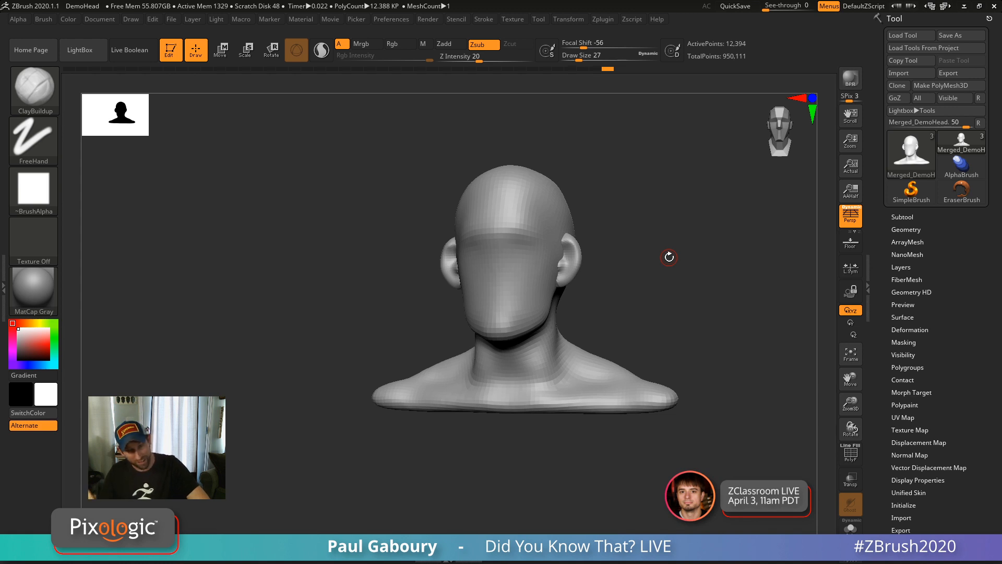
# Build up the transition between the cheek and the front of the ear with the Clay brush.
pyautogui.moveTo(557, 288)
pyautogui.keyDown('ctrl'); pyautogui.mouseDown(button='right')
pyautogui.moveTo(589, 293)
pyautogui.moveTo(554, 258)
pyautogui.moveTo(597, 277)
pyautogui.mouseUp(button='right'); pyautogui.keyUp('ctrl')
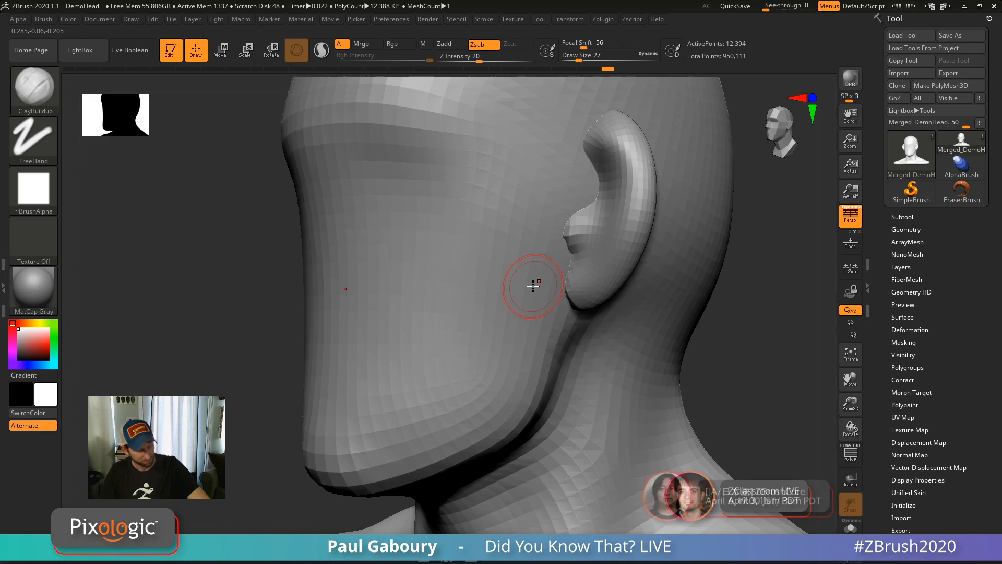
pyautogui.press('b')
pyautogui.press('c')
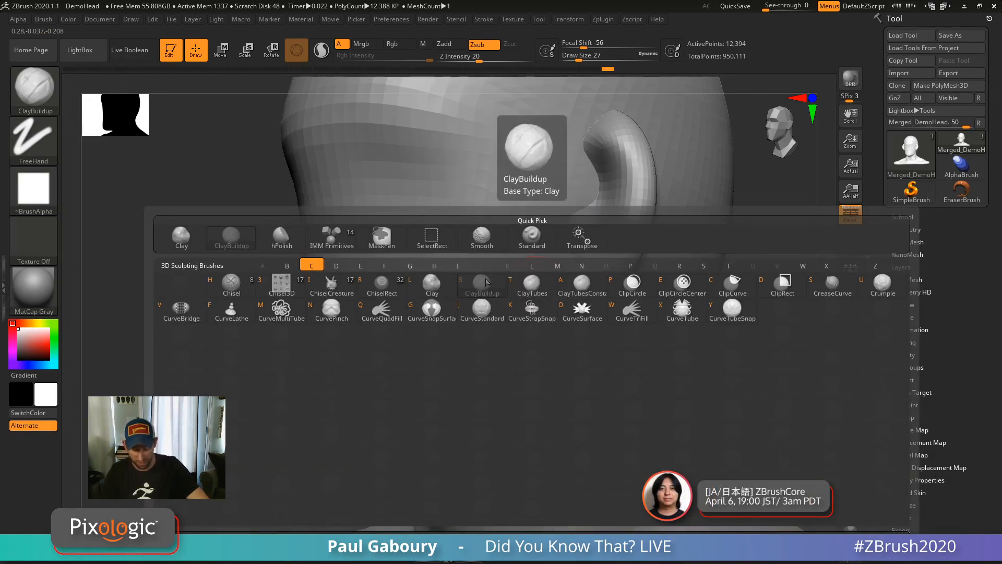
pyautogui.press('l')
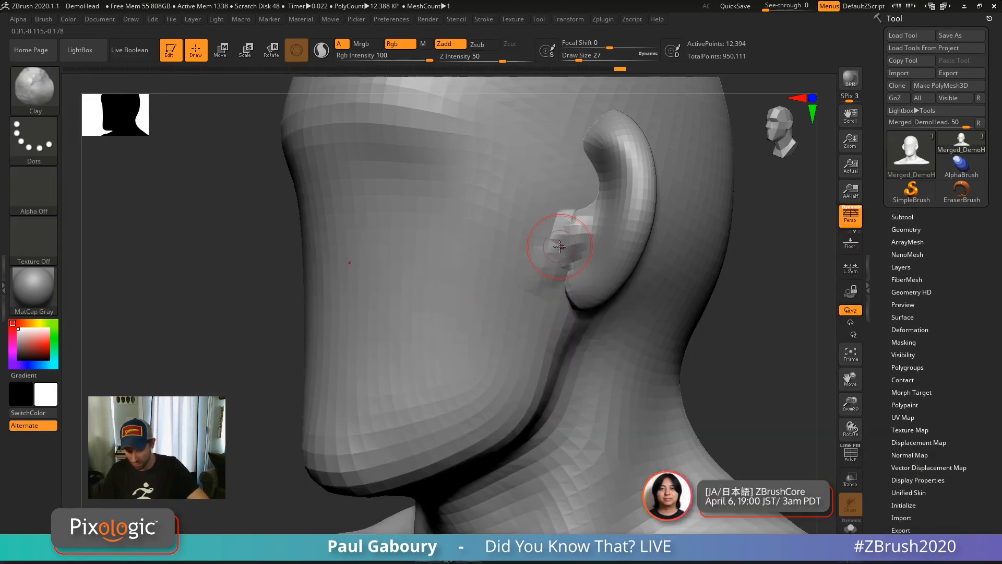
pyautogui.moveTo(559, 247)
pyautogui.mouseDown()
pyautogui.moveTo(580, 217)
pyautogui.moveTo(543, 261)
pyautogui.moveTo(582, 221)
pyautogui.moveTo(568, 231)
pyautogui.moveTo(571, 217)
pyautogui.moveTo(571, 231)
pyautogui.moveTo(609, 240)
pyautogui.mouseUp()
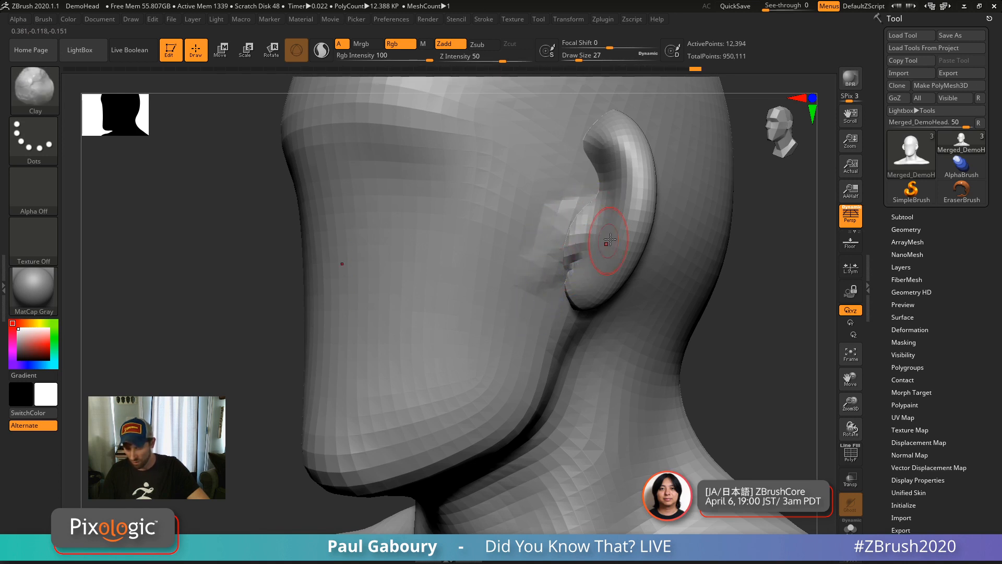
# Undo the ear sculpting, the masking and the insertion of the ear discs.
pyautogui.moveTo(609, 239)
pyautogui.keyDown('ctrl'); pyautogui.mouseDown(button='right')
pyautogui.moveTo(577, 259)
pyautogui.moveTo(700, 249)
pyautogui.mouseUp(button='right'); pyautogui.keyUp('ctrl')
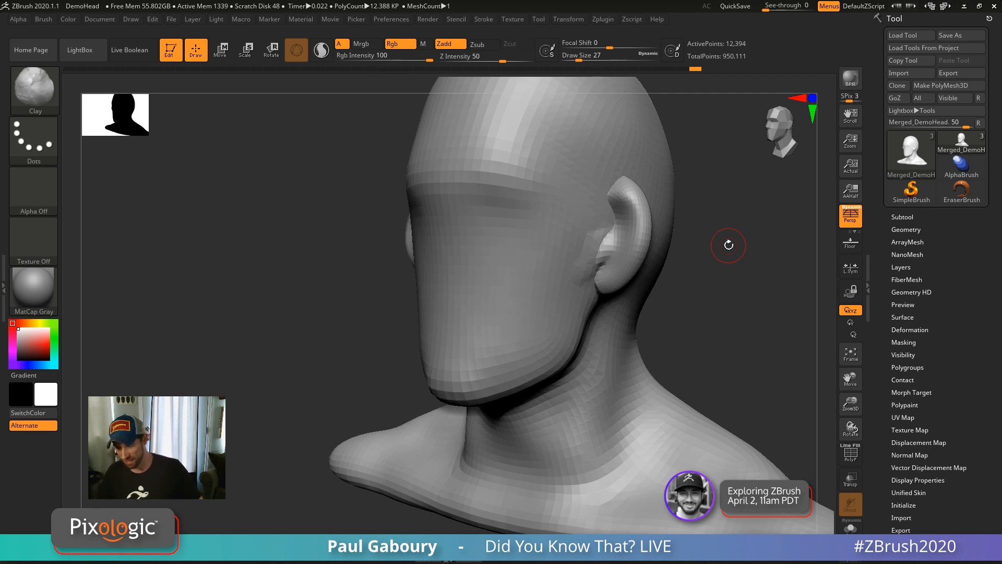
pyautogui.press('ctrl')
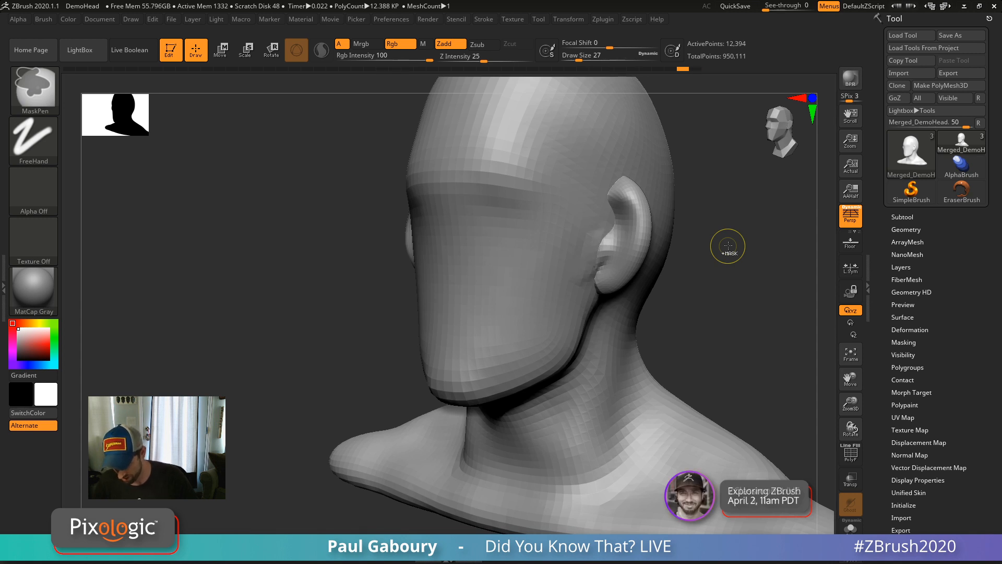
pyautogui.keyDown('ctrl'); pyautogui.click(728, 246); pyautogui.keyUp('ctrl')
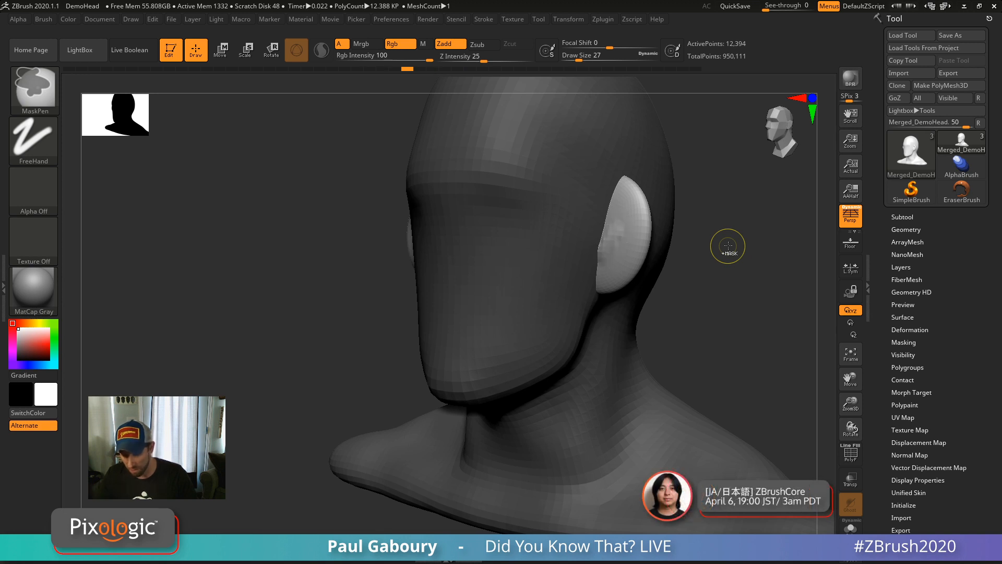
pyautogui.keyDown('ctrl'); pyautogui.click(728, 246); pyautogui.keyUp('ctrl')
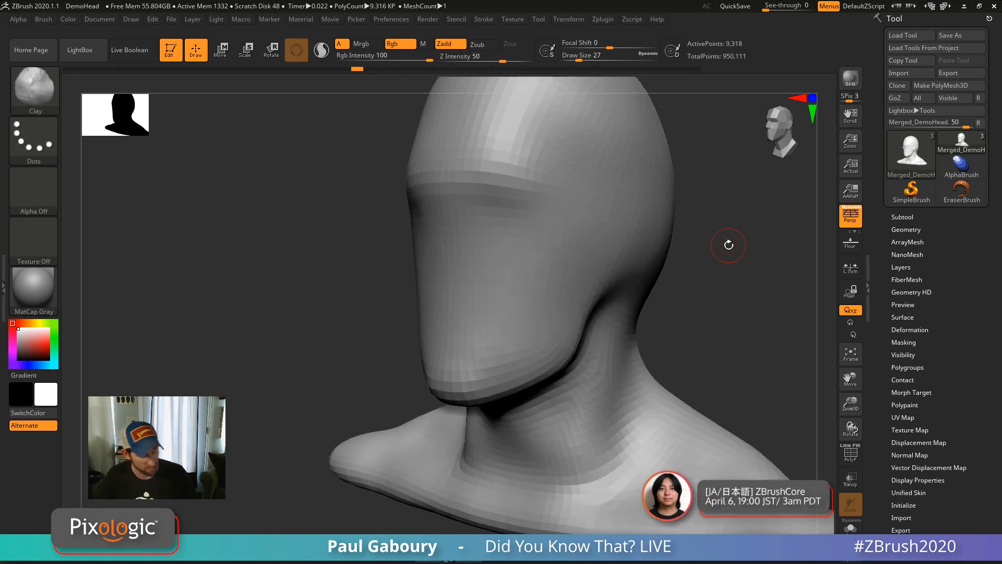
# Insert a mirrored pair of Circular_16 parts on the sides of the head with the IMM ModelKit brush.
pyautogui.press('b')
pyautogui.press('i')
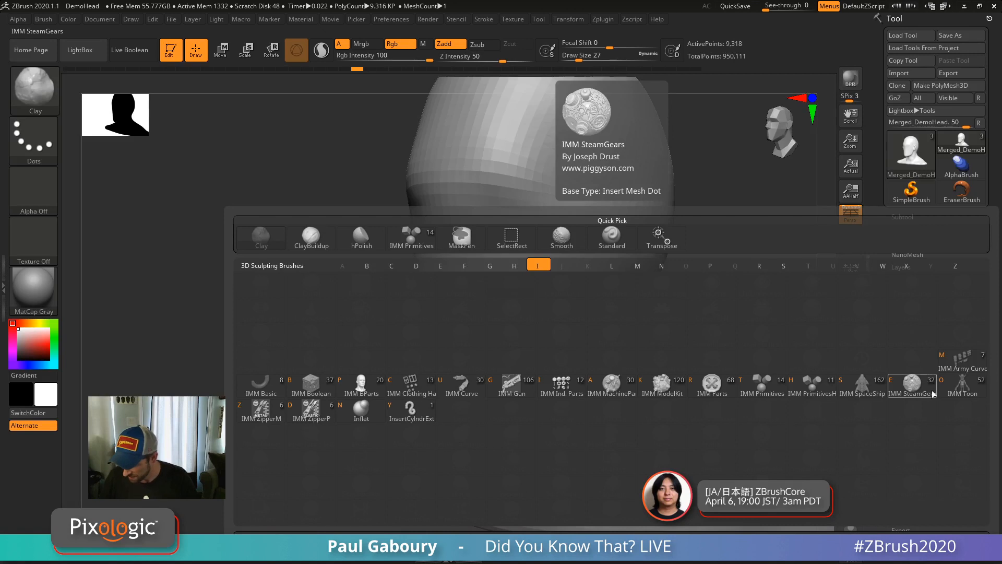
pyautogui.click(661, 391)
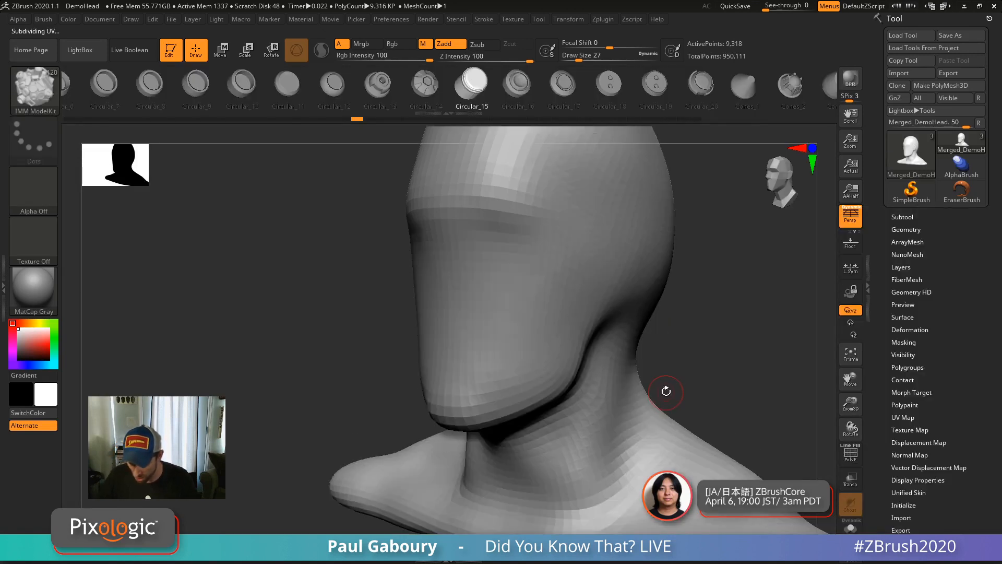
pyautogui.click(533, 97)
pyautogui.moveTo(622, 267)
pyautogui.mouseDown()
pyautogui.moveTo(715, 360)
pyautogui.moveTo(741, 347)
pyautogui.moveTo(728, 338)
pyautogui.mouseUp()
pyautogui.click(645, 346)
pyautogui.press('w')
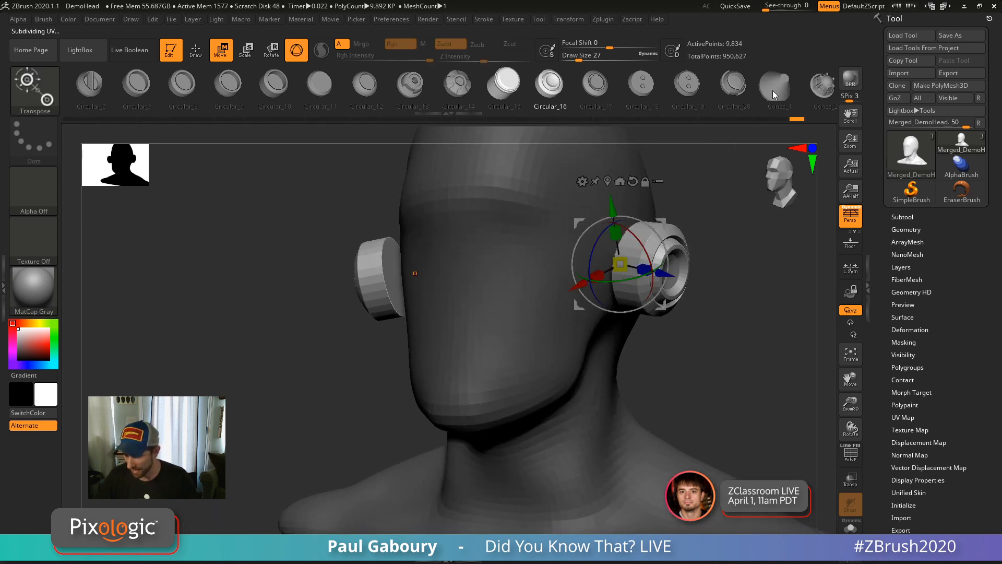
# Try swapping the inserted parts for Cones_2 and Cones_3, and move the parts inward into the head.
pyautogui.click(613, 90)
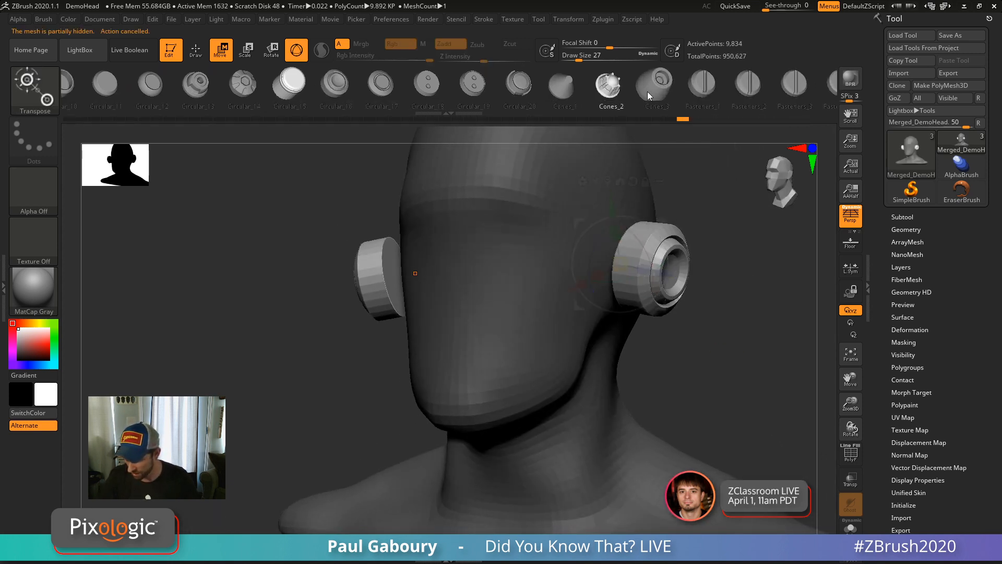
pyautogui.click(647, 92)
pyautogui.moveTo(706, 343); pyautogui.dragTo(694, 386)
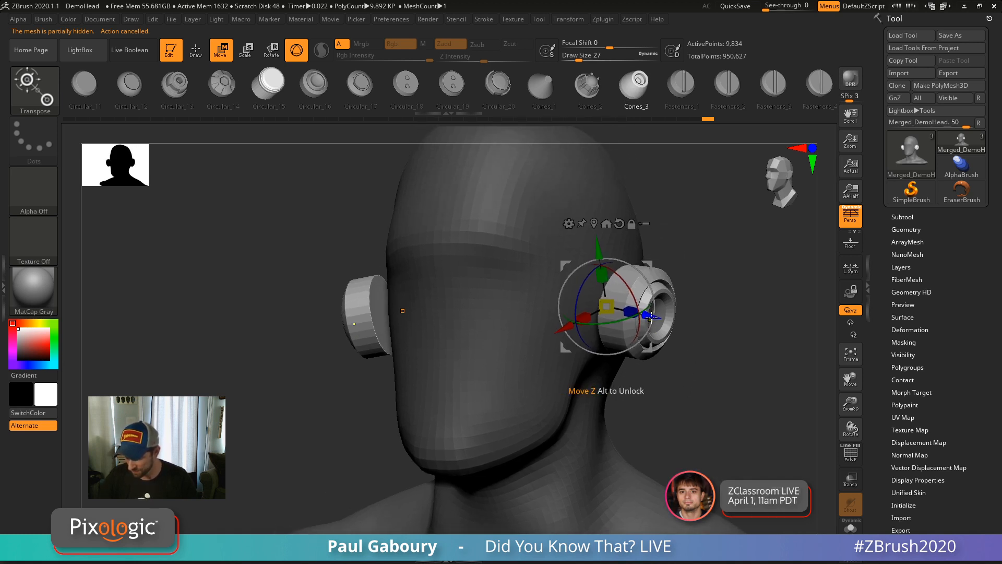
pyautogui.moveTo(634, 308); pyautogui.dragTo(619, 313)
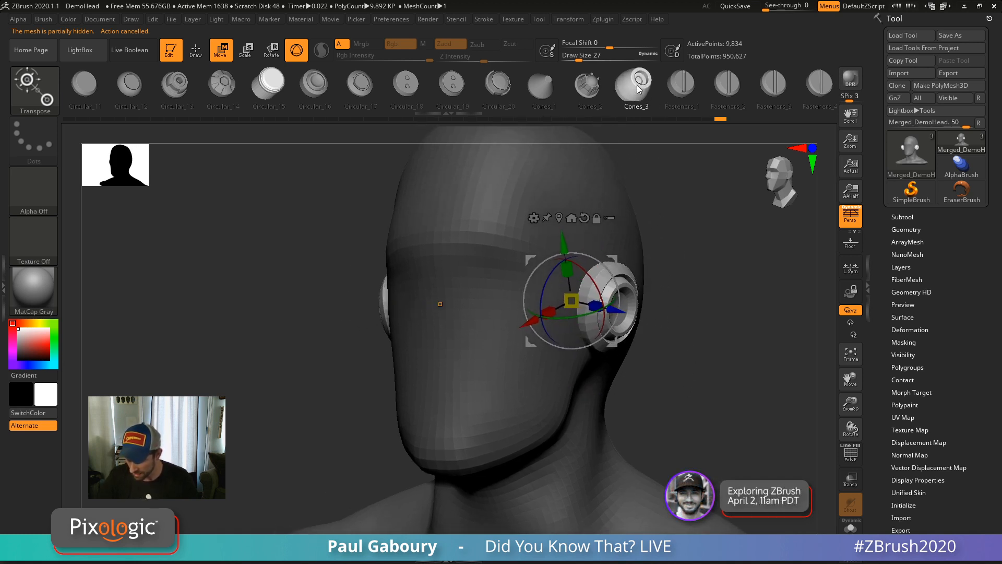
pyautogui.click(588, 86)
pyautogui.press('q')
pyautogui.moveTo(693, 353)
pyautogui.keyDown('alt'); pyautogui.mouseDown()
pyautogui.moveTo(672, 340)
pyautogui.moveTo(687, 341)
pyautogui.moveTo(663, 344)
pyautogui.mouseUp(); pyautogui.keyUp('alt')
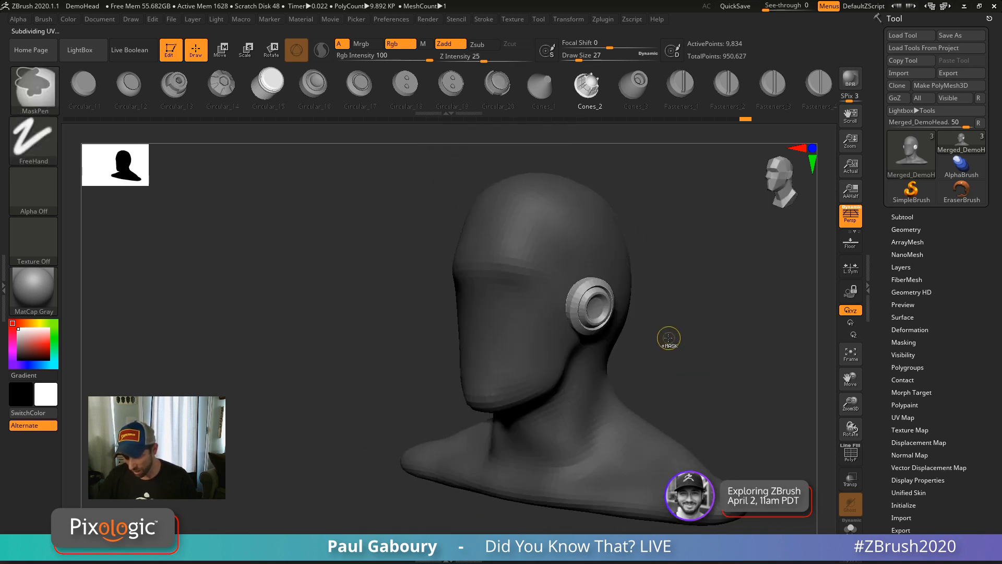
# Undo the insertion of the ModelKit parts on the sides of the head.
pyautogui.hotkey('ctrl', 'z')
pyautogui.hotkey('ctrl', 'z')
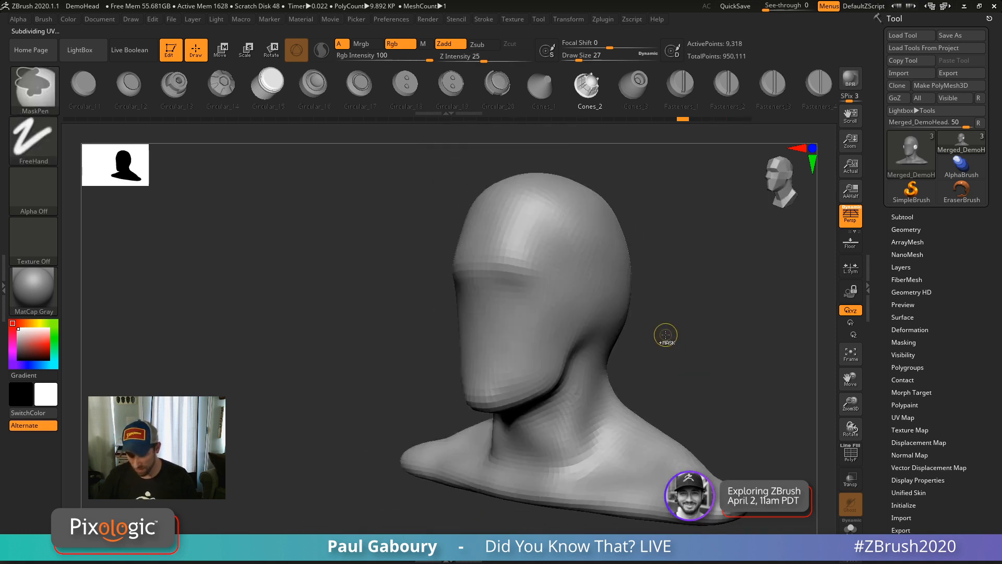
pyautogui.hotkey('ctrl', 'z')
pyautogui.hotkey('ctrl', 'z')
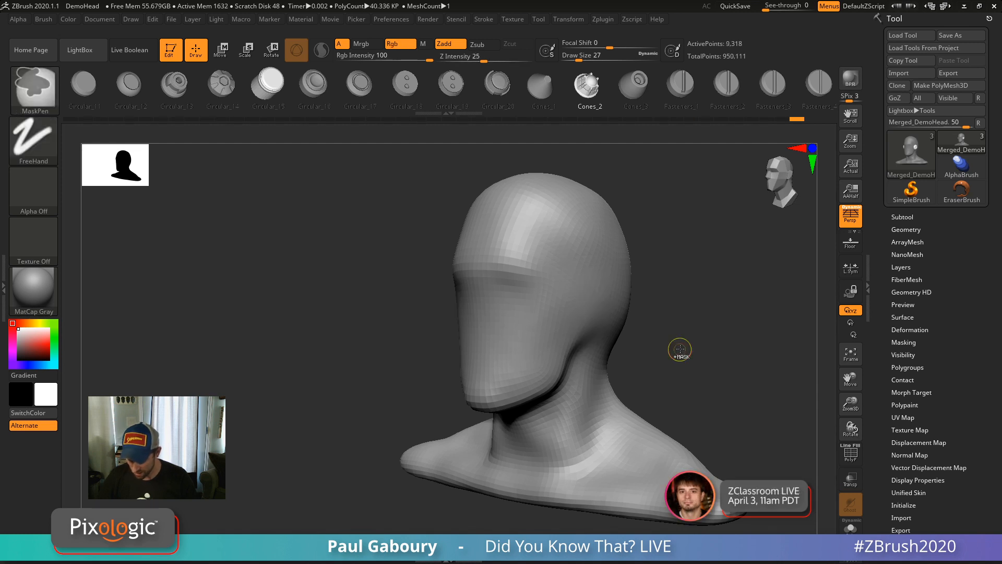
# Divide the earless bust twice to reach subdivision level 3.
pyautogui.click(906, 230)
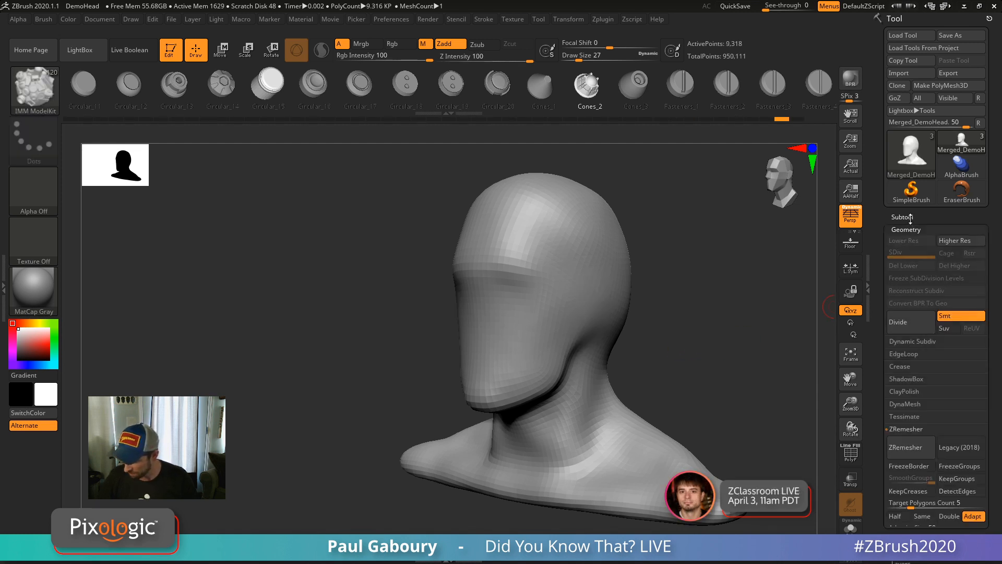
pyautogui.hotkey('ctrl', 'shift', 'z')
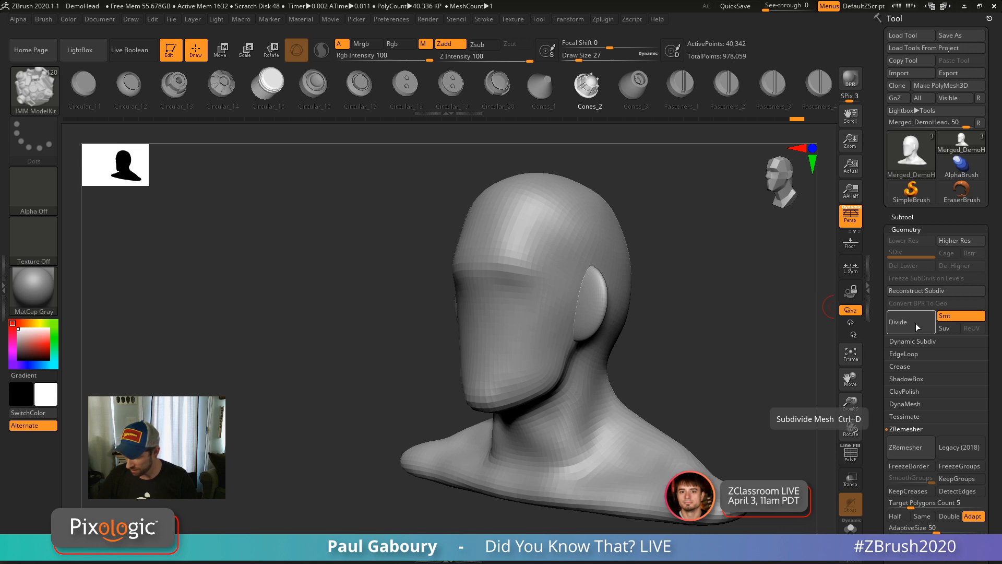
pyautogui.hotkey('ctrl', 'z')
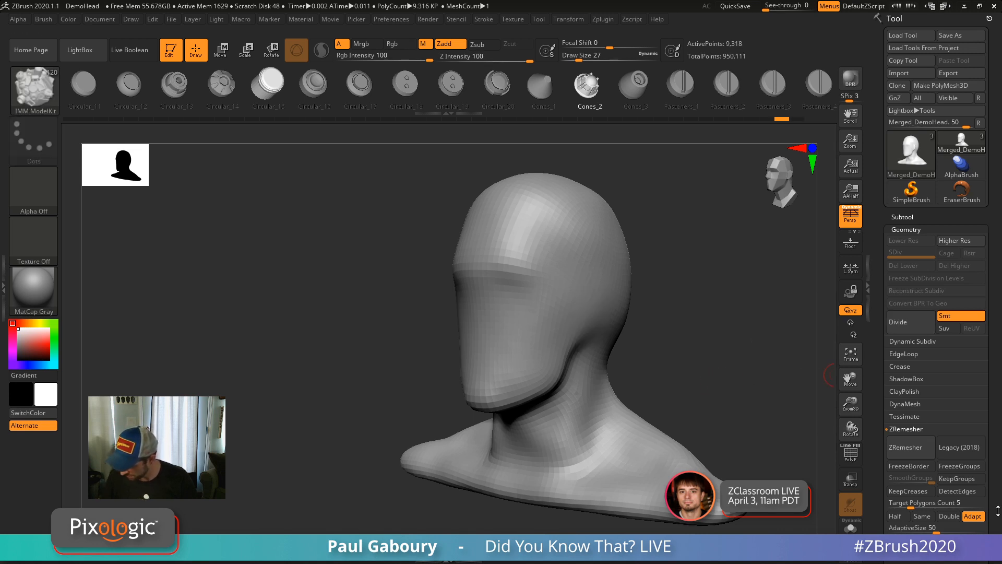
pyautogui.moveTo(997, 511); pyautogui.dragTo(997, 455)
pyautogui.click(915, 374)
pyautogui.click(932, 387)
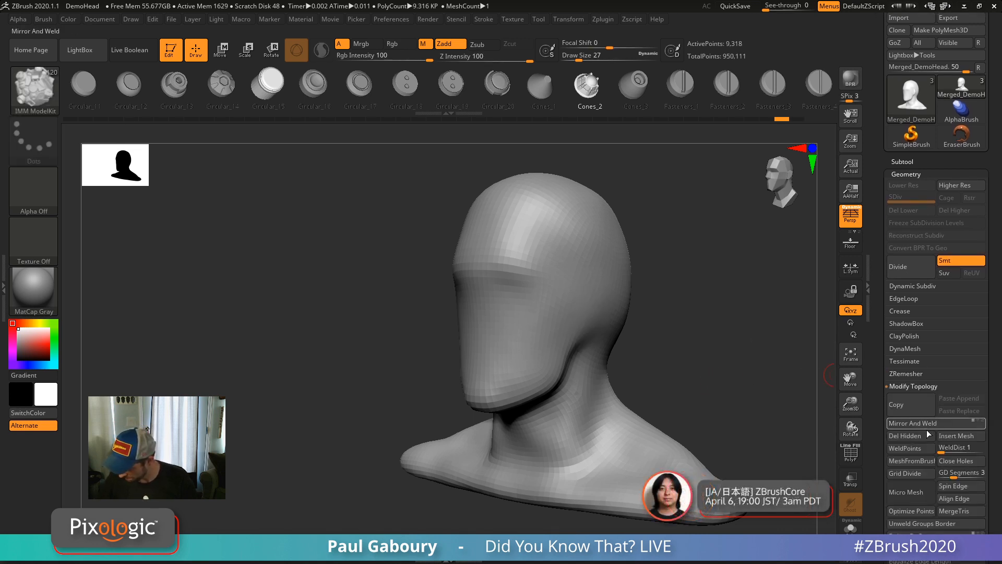
pyautogui.click(912, 270)
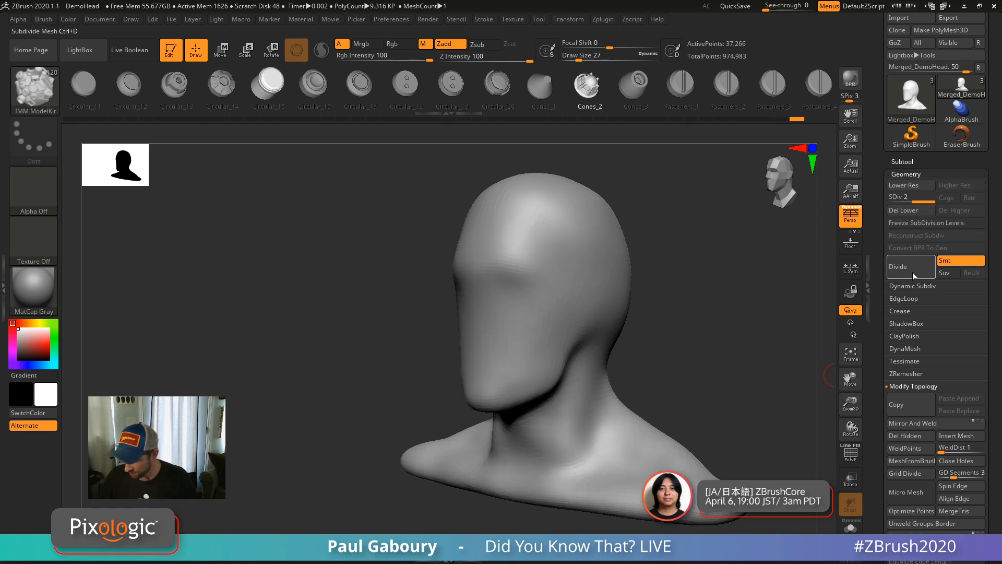
pyautogui.click(911, 268)
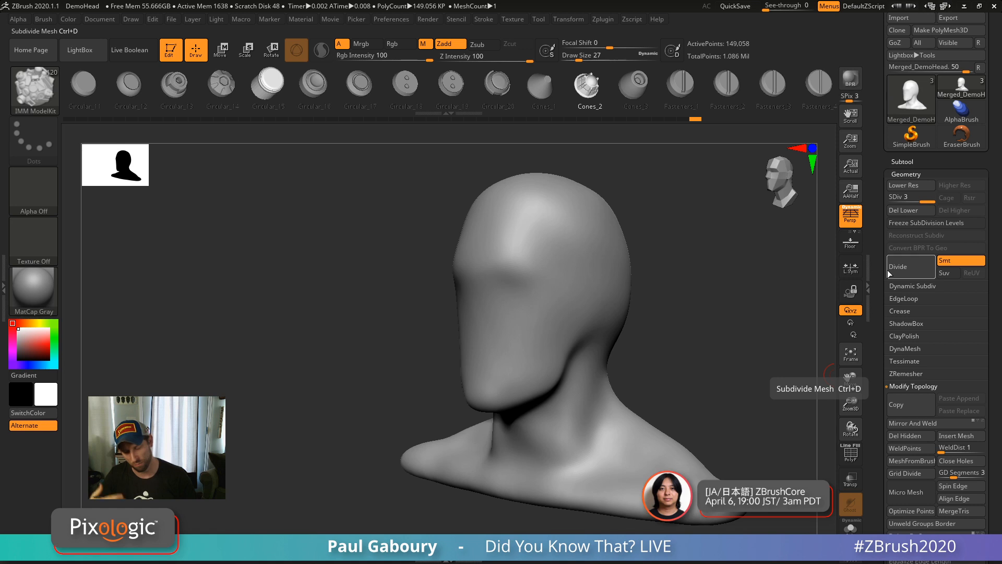
# Try to insert the Cones_2 part on the side of the subdivided head.
pyautogui.moveTo(577, 285); pyautogui.dragTo(591, 320)
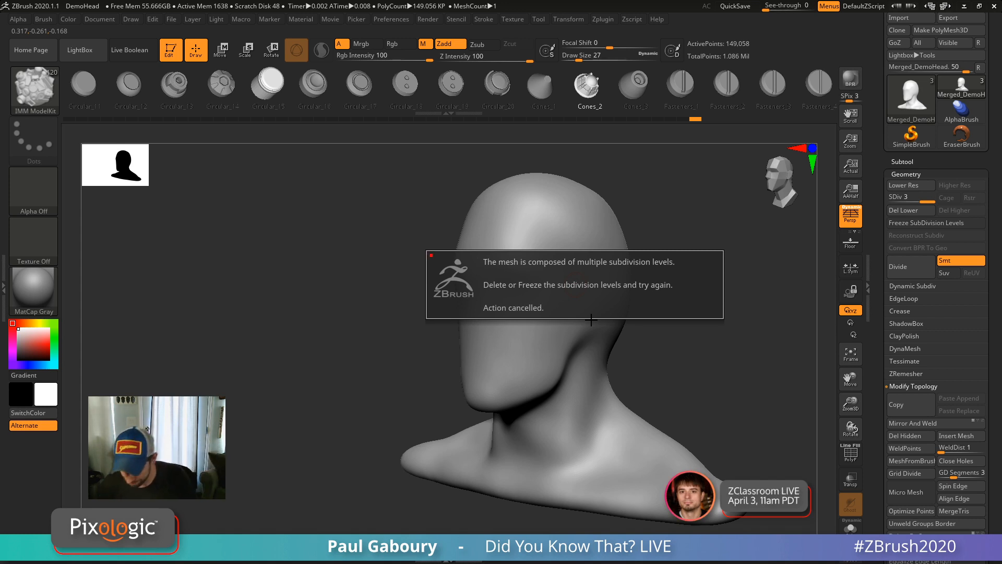
pyautogui.click(707, 365)
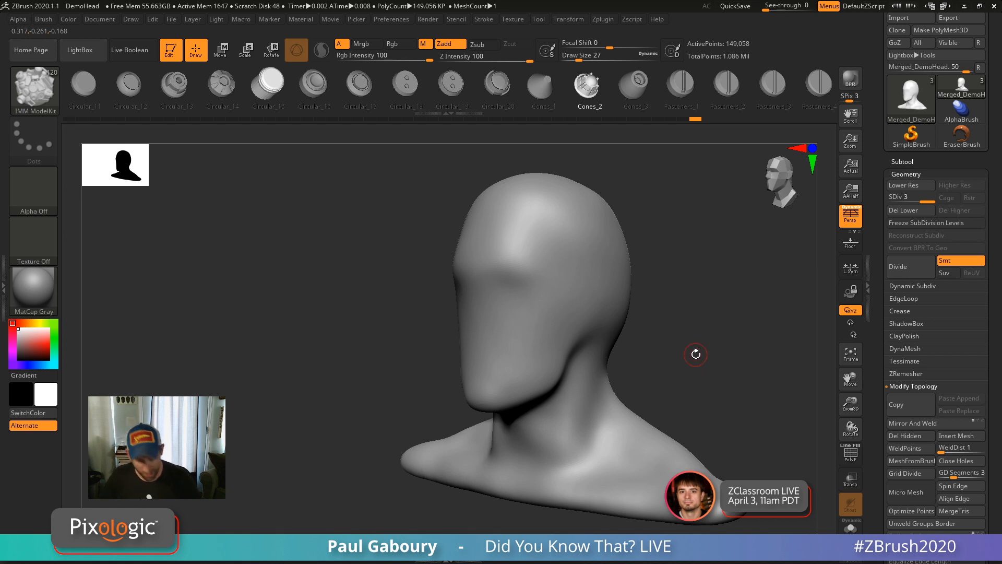
# Select the Chisel3D brush.
pyautogui.press('b')
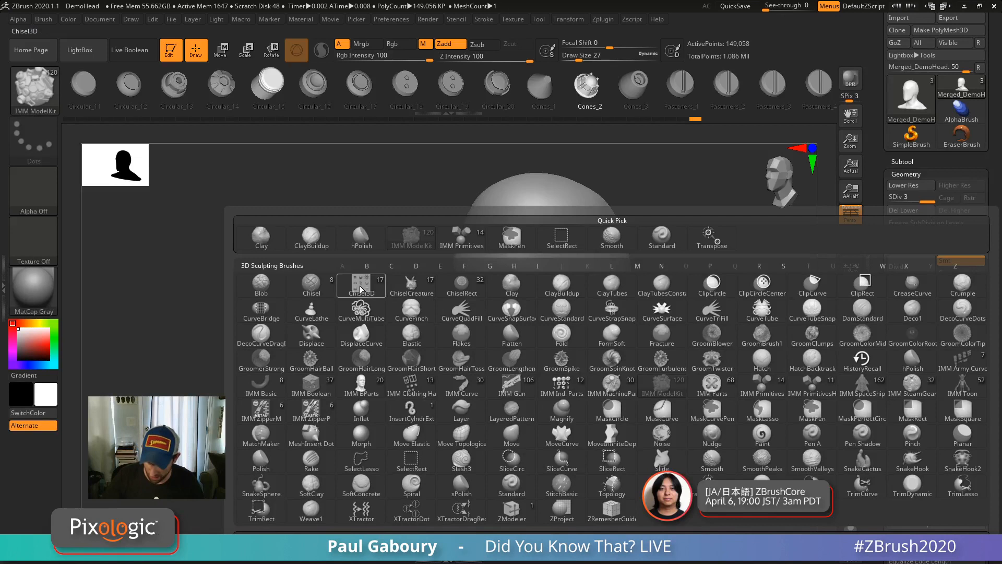
pyautogui.click(362, 287)
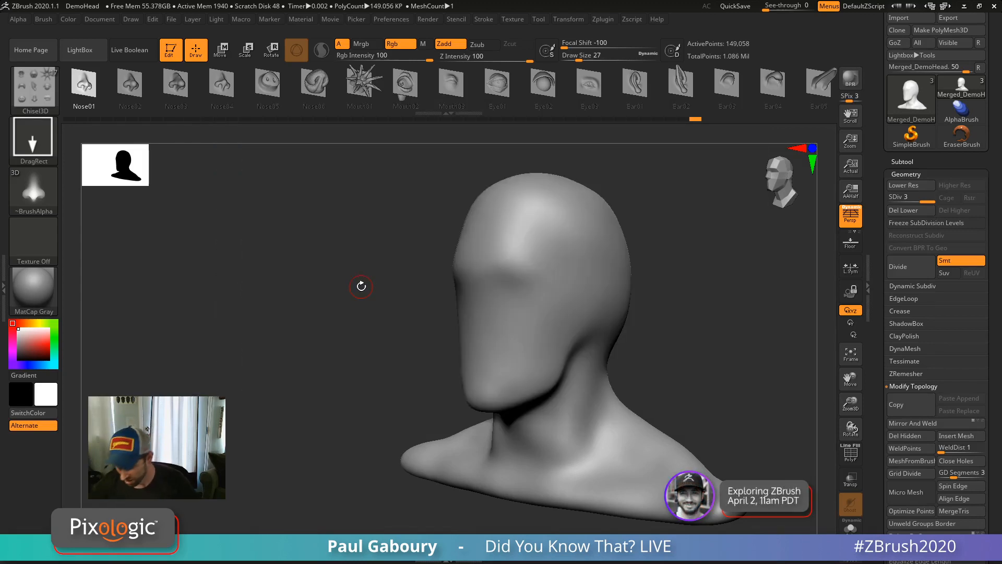
# Try IMM Viewer placements 2, 3 and 4 in the interface preferences, and return the placement to 1.
pyautogui.click(391, 19)
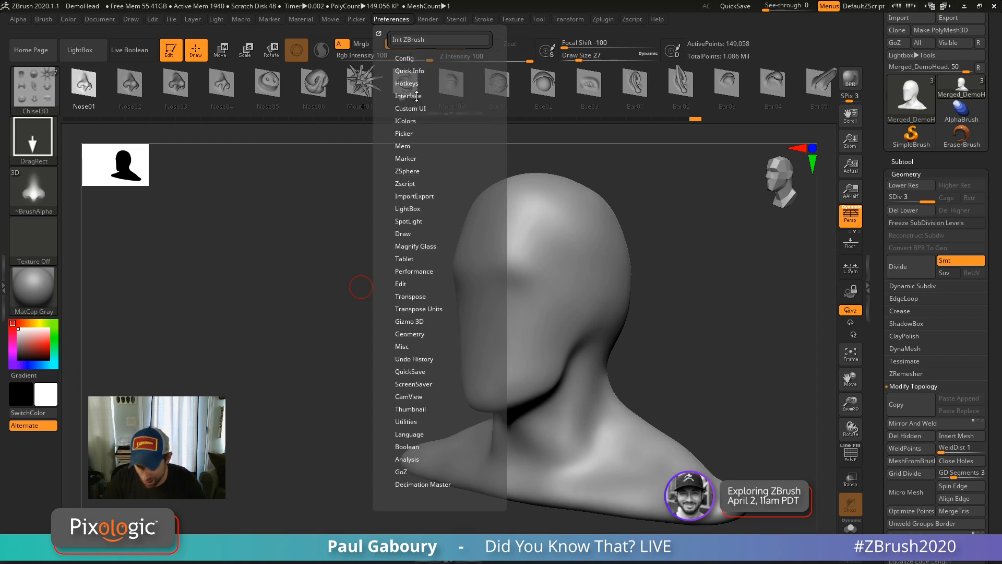
pyautogui.click(408, 96)
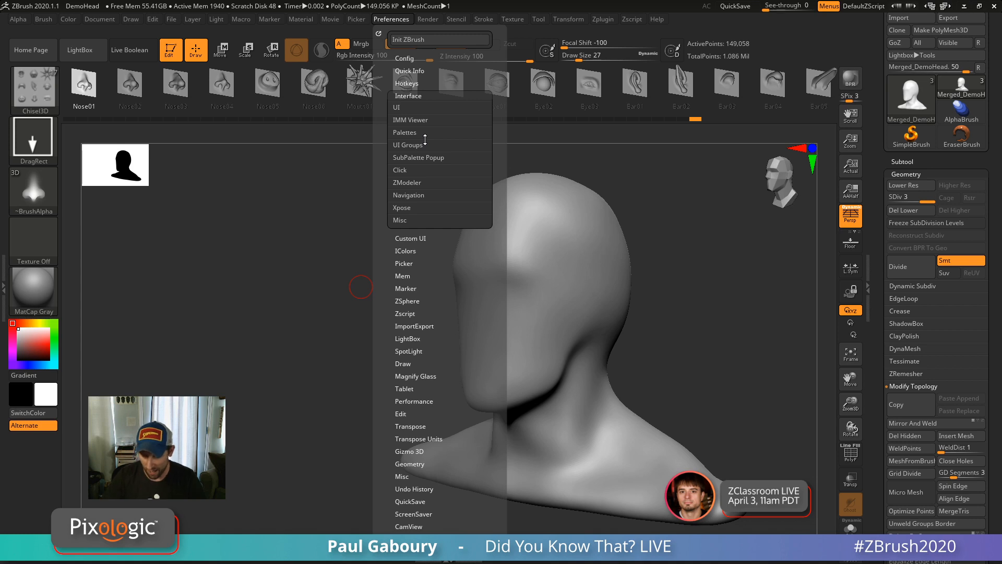
pyautogui.click(412, 120)
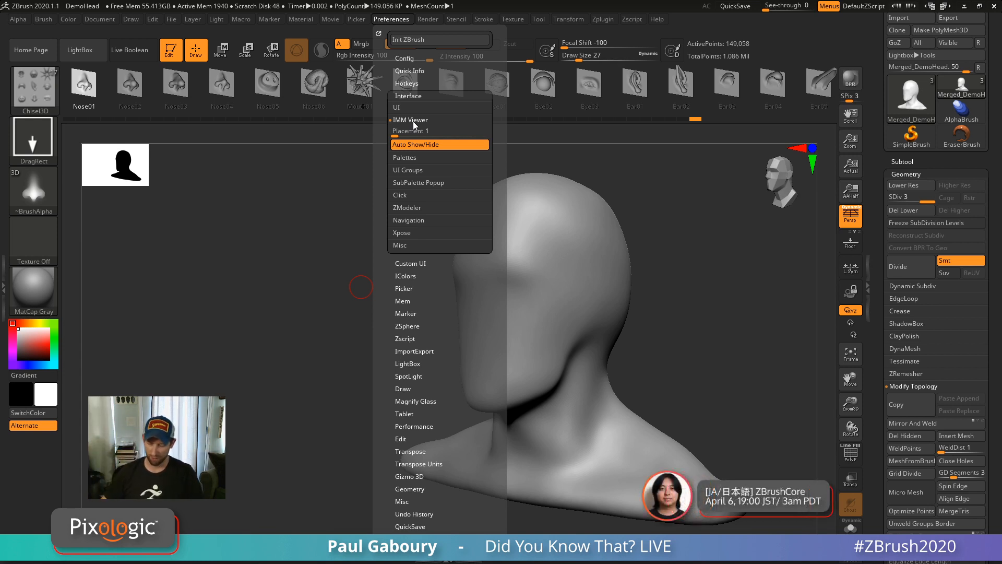
pyautogui.click(417, 135)
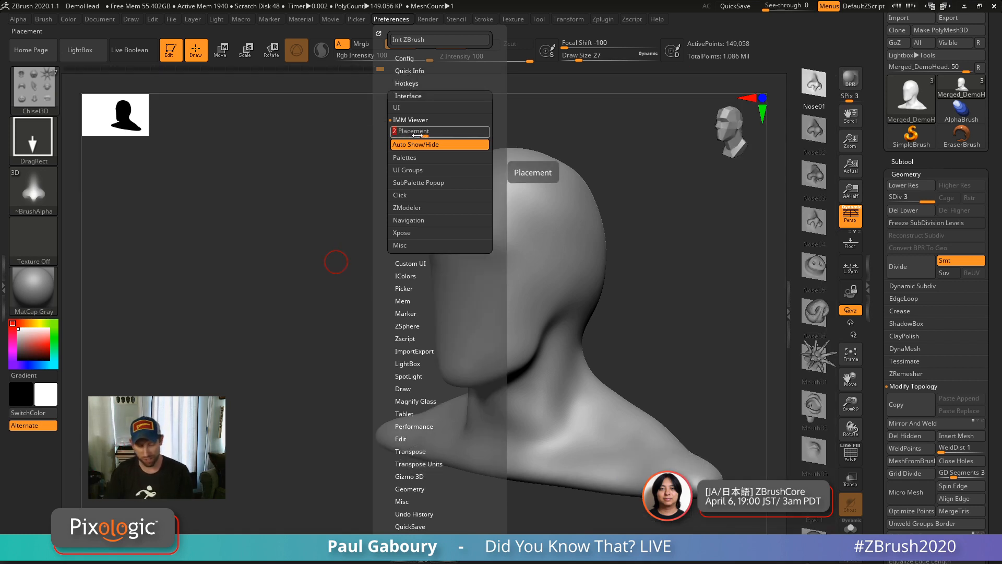
pyautogui.click(443, 134)
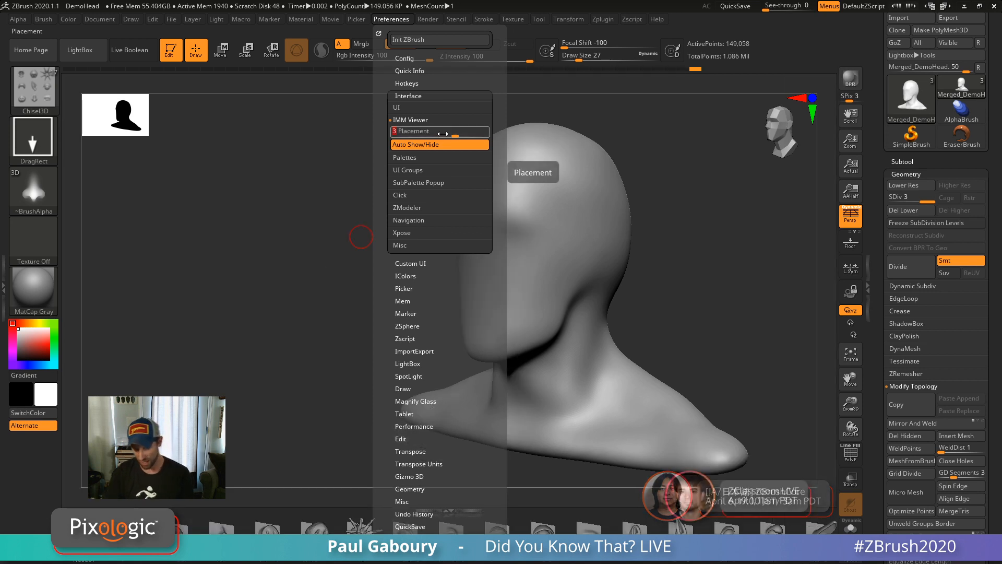
pyautogui.click(475, 134)
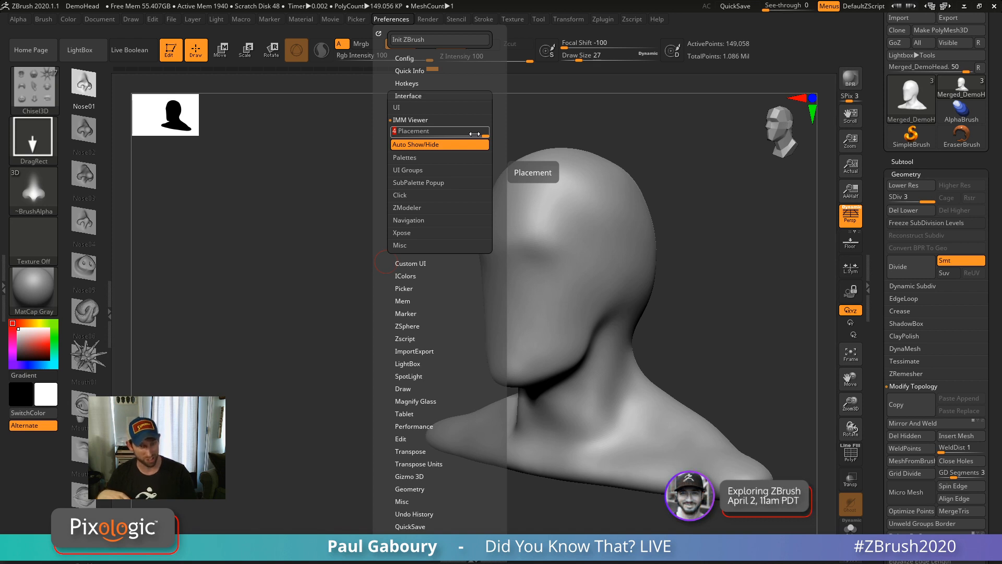
pyautogui.moveTo(481, 131); pyautogui.dragTo(421, 133)
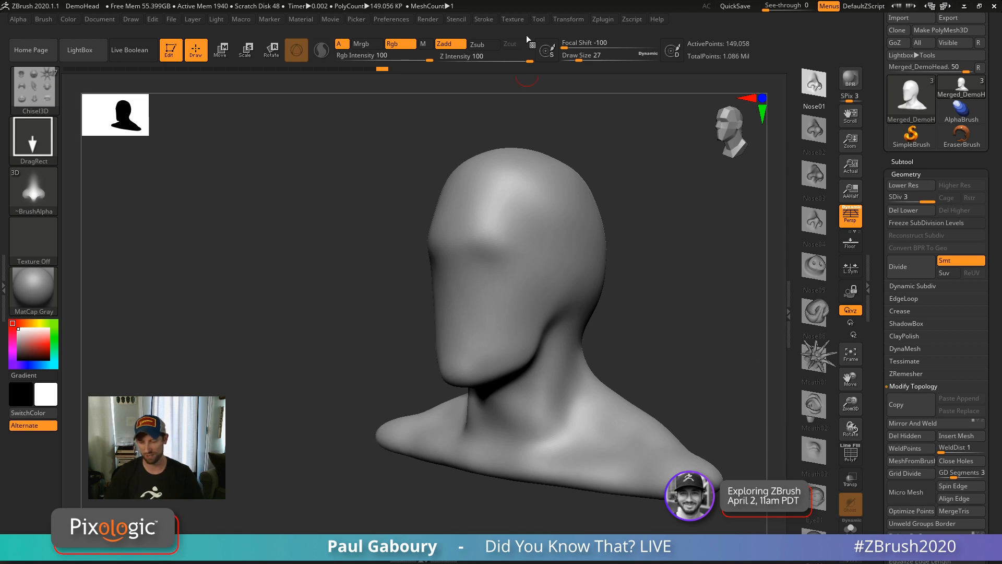
pyautogui.click(394, 20)
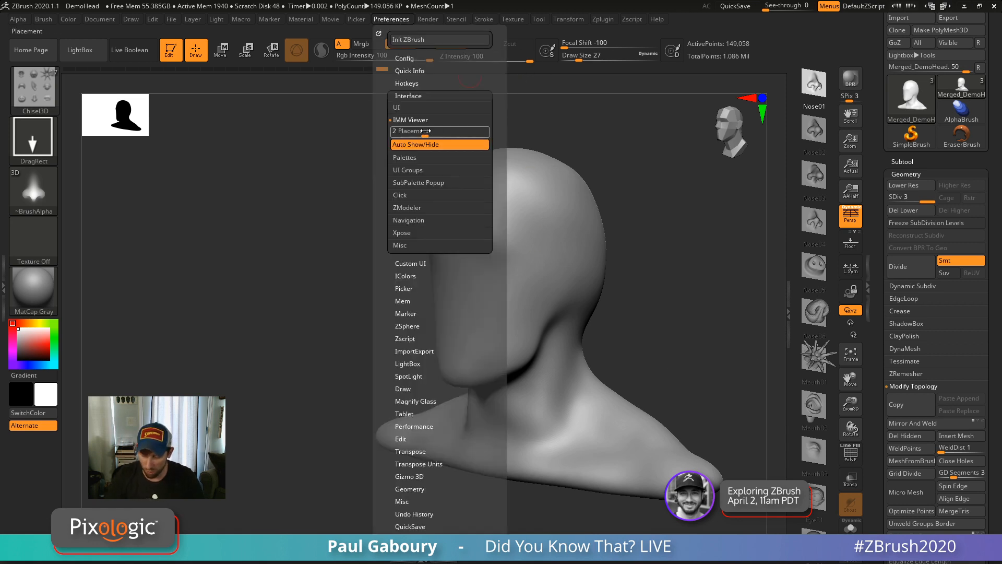
pyautogui.moveTo(421, 131); pyautogui.dragTo(420, 120)
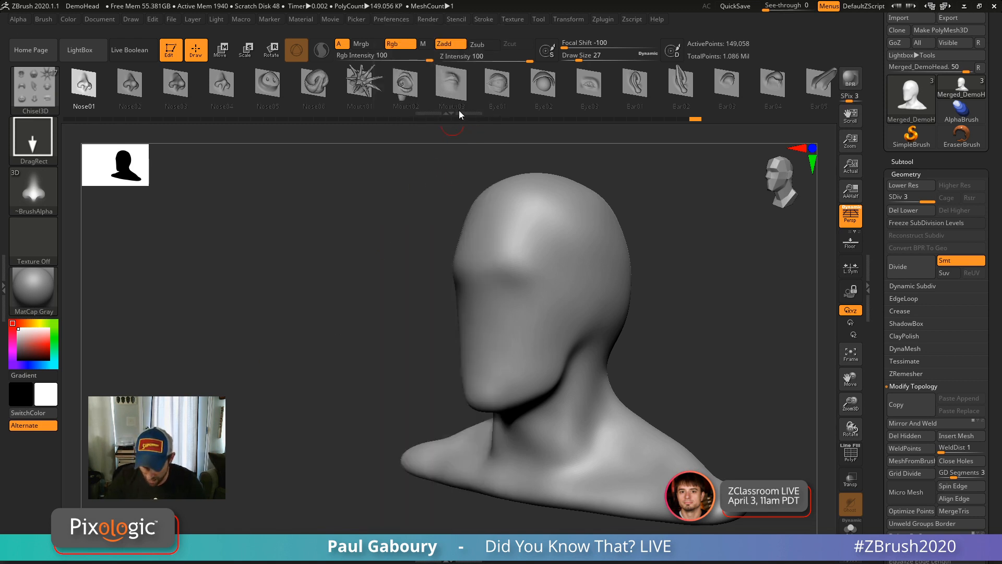
# Resize the IMM Viewer strip, enlarging its Chisel3D thumbnails and reducing them to a medium size.
pyautogui.moveTo(462, 112); pyautogui.dragTo(477, 181)
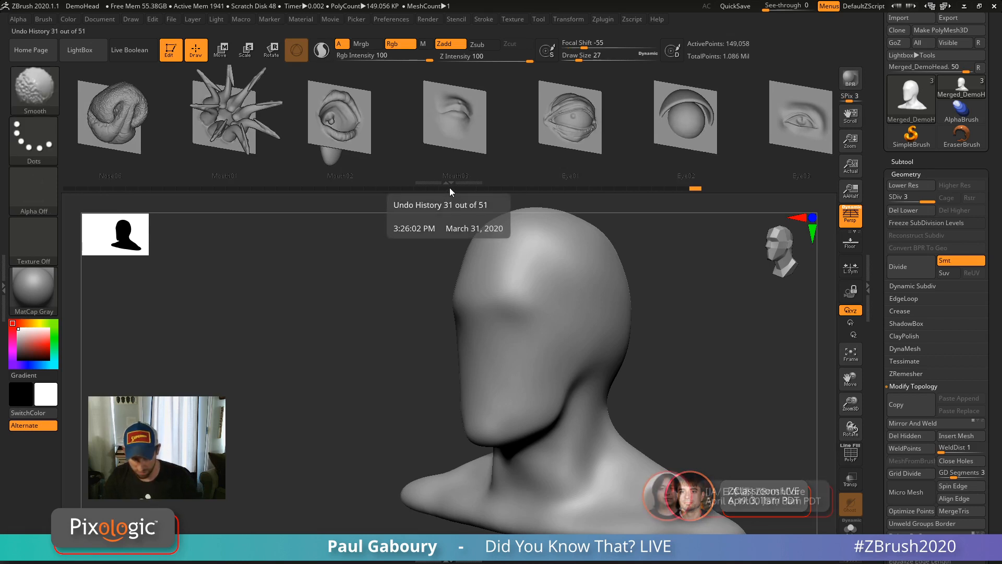
pyautogui.press('g')
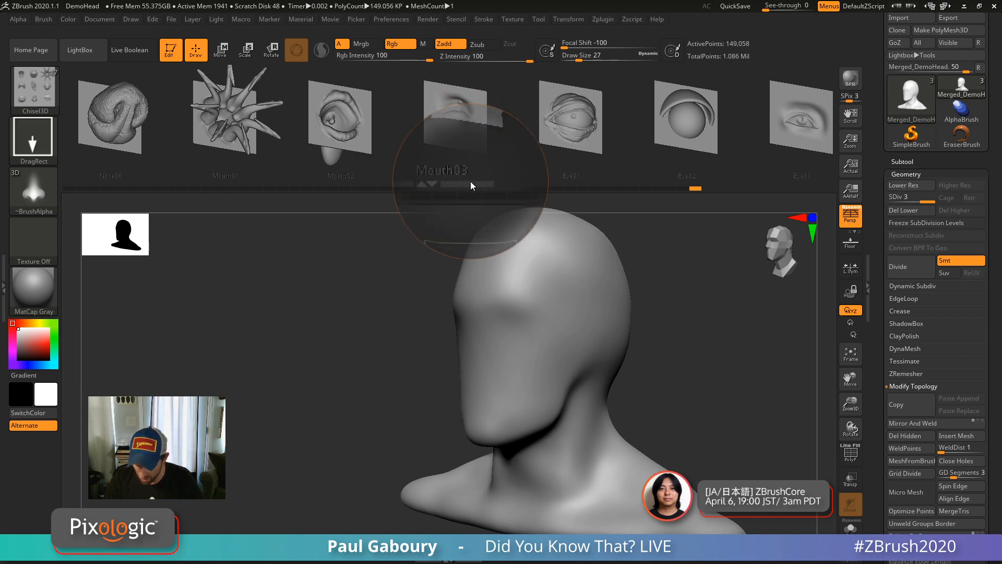
pyautogui.moveTo(470, 180)
pyautogui.mouseDown()
pyautogui.moveTo(473, 114)
pyautogui.moveTo(465, 175)
pyautogui.mouseUp()
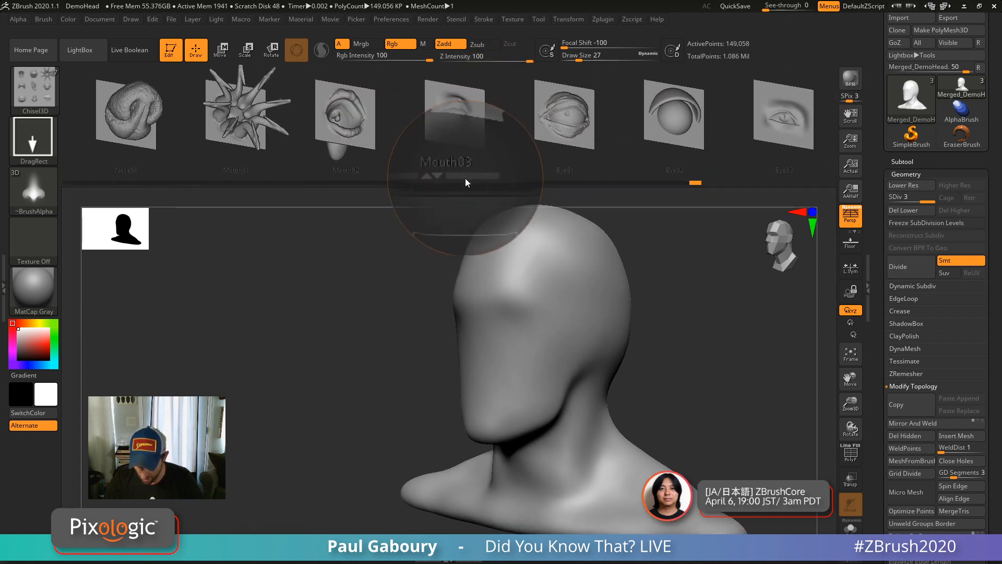
pyautogui.moveTo(469, 182)
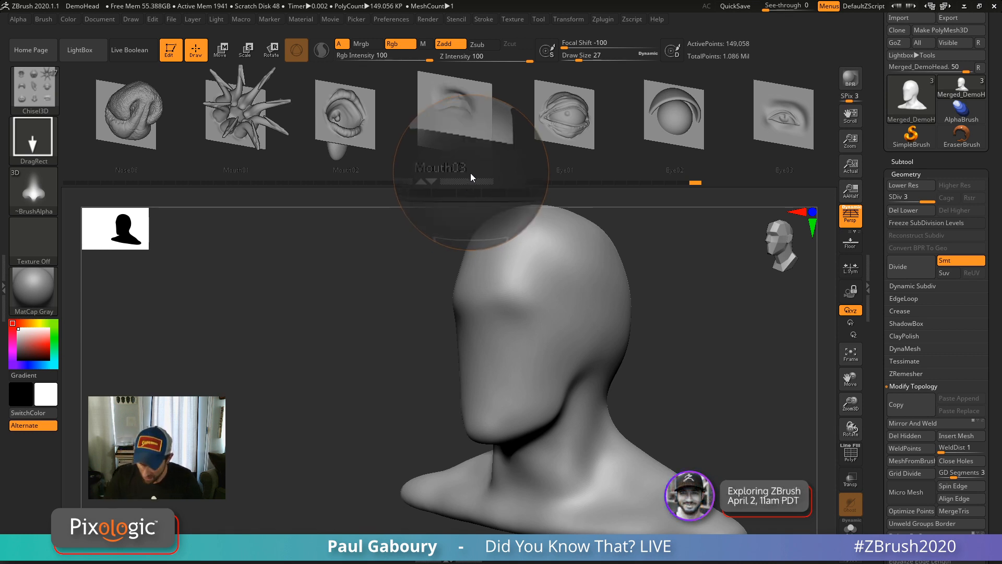
pyautogui.moveTo(469, 175); pyautogui.dragTo(415, 131)
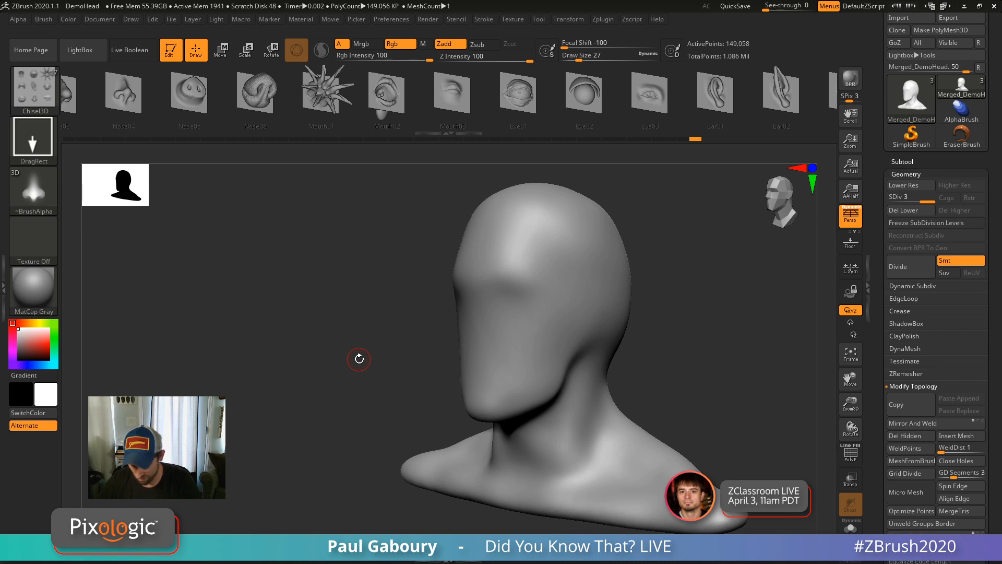
# Return the bust to its undivided state and activate Dynamic Subdiv, choosing to always auto-activate it, and expand its settings.
pyautogui.hotkey('shift', 'd')
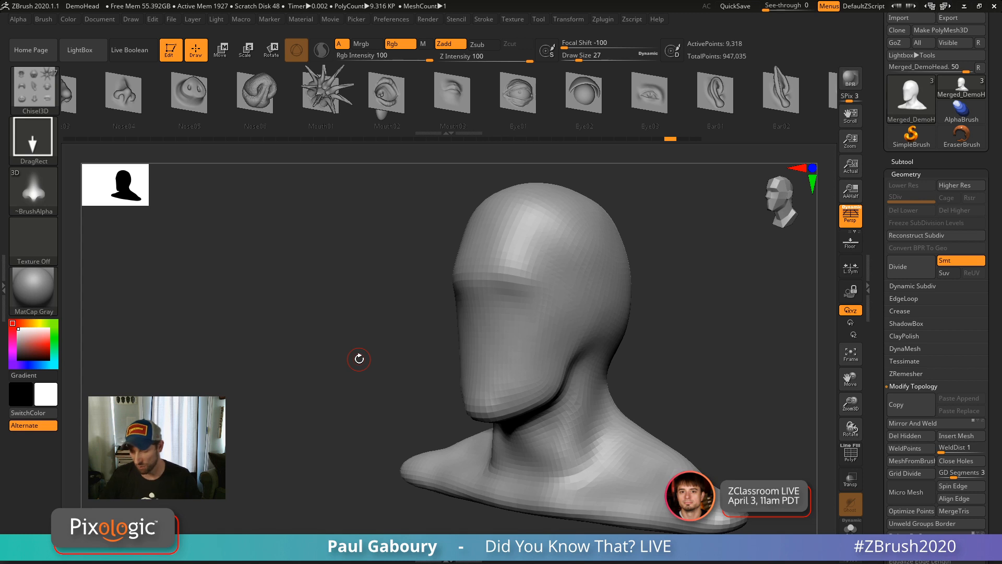
pyautogui.keyDown('alt'); pyautogui.moveTo(697, 364); pyautogui.dragTo(635, 344); pyautogui.keyUp('alt')
pyautogui.press('d')
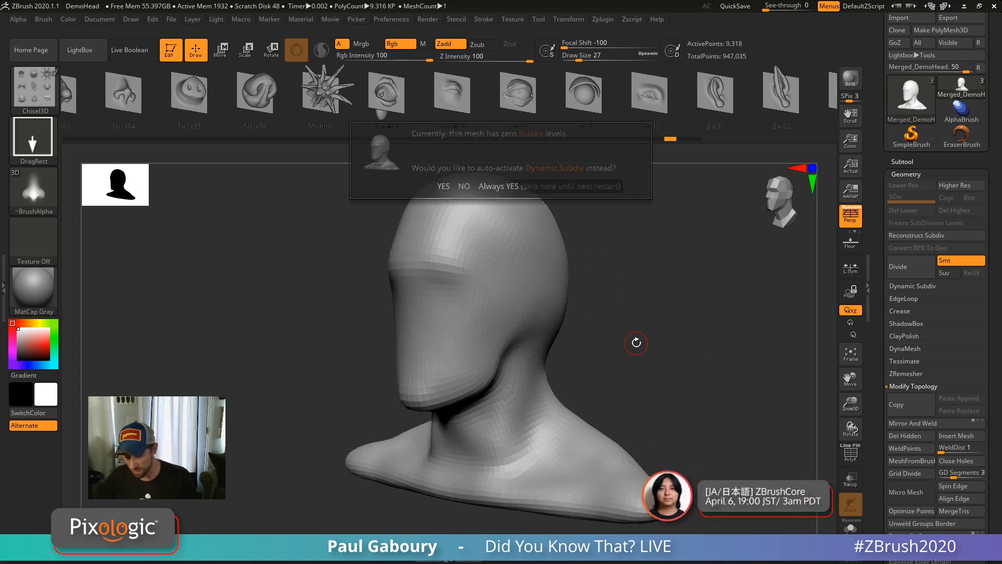
pyautogui.click(542, 186)
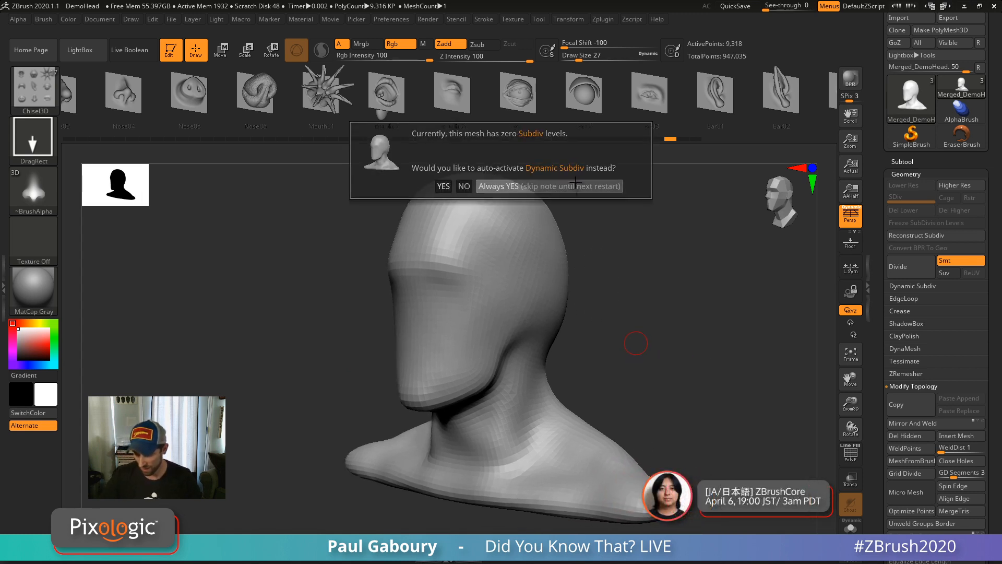
pyautogui.keyDown('shift'); pyautogui.click(918, 286); pyautogui.keyUp('shift')
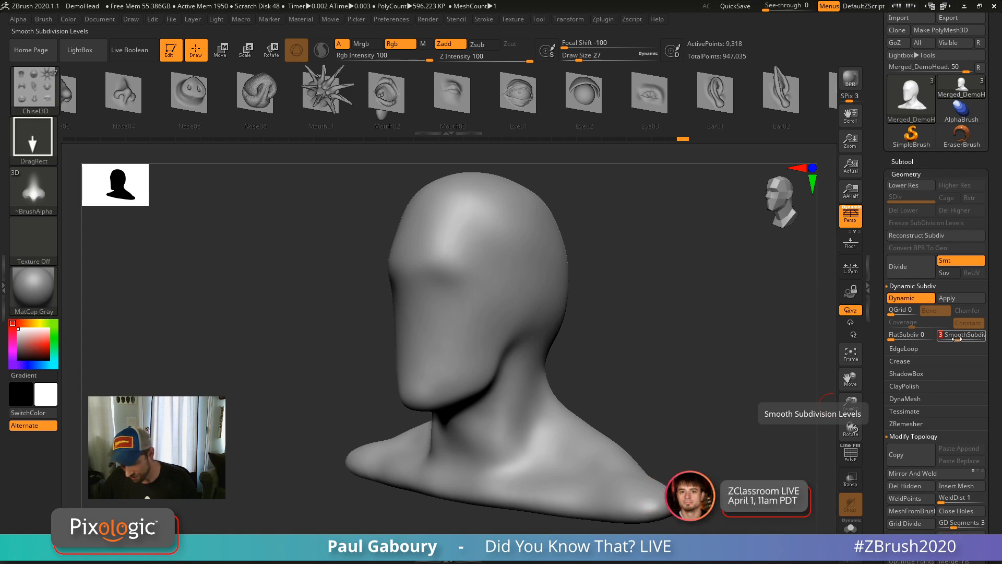
# Insert the Bolt 5b part from the IMM Parts brush symmetrically on the sides of the head.
pyautogui.press('b')
pyautogui.press('i')
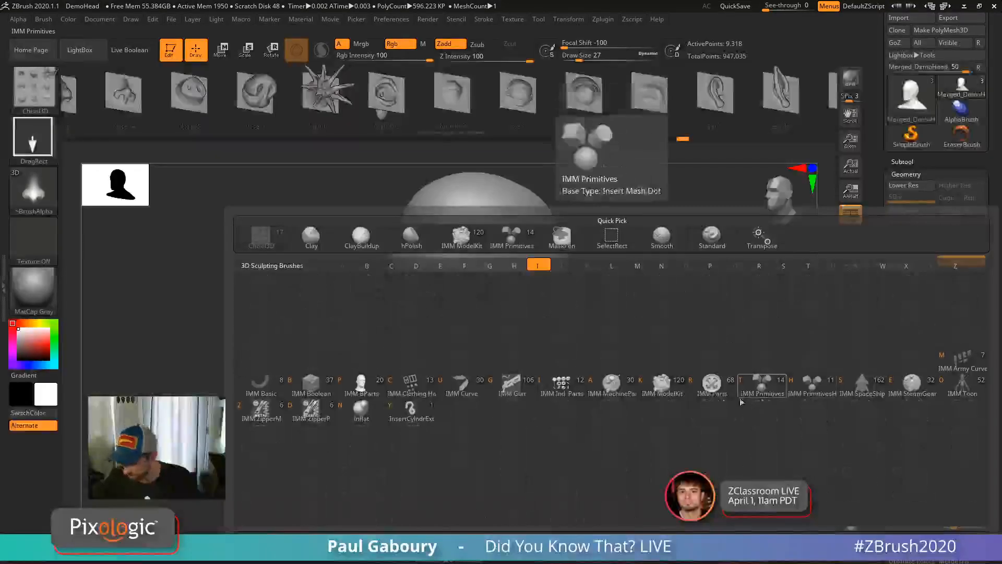
pyautogui.click(712, 389)
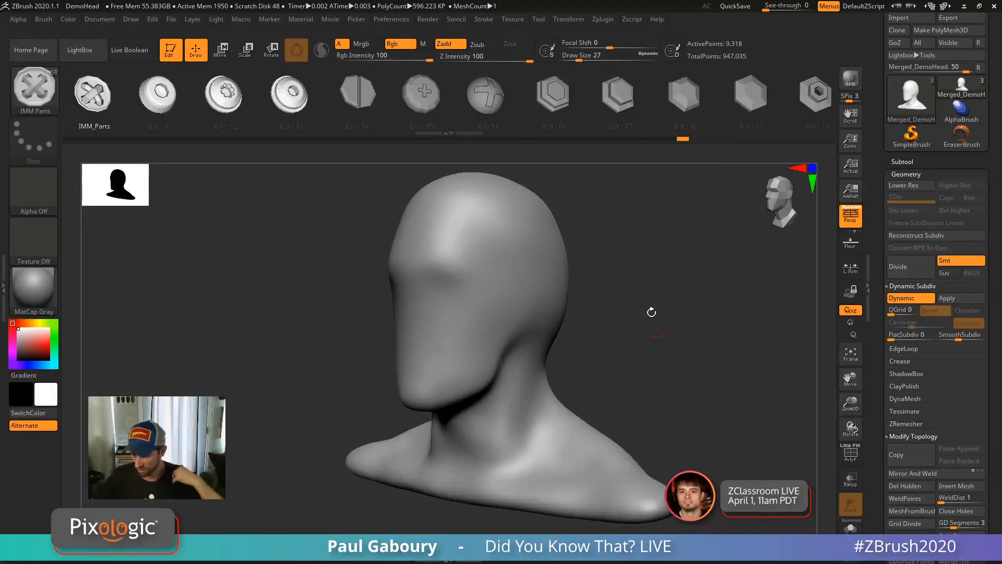
pyautogui.moveTo(508, 252); pyautogui.dragTo(522, 296)
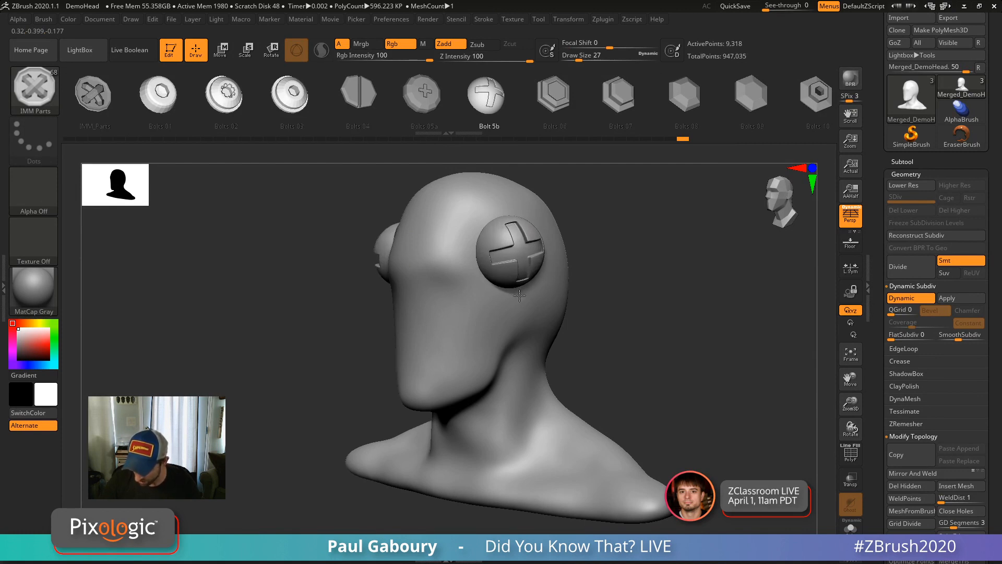
pyautogui.moveTo(596, 343)
pyautogui.mouseDown()
pyautogui.moveTo(638, 338)
pyautogui.moveTo(595, 334)
pyautogui.mouseUp()
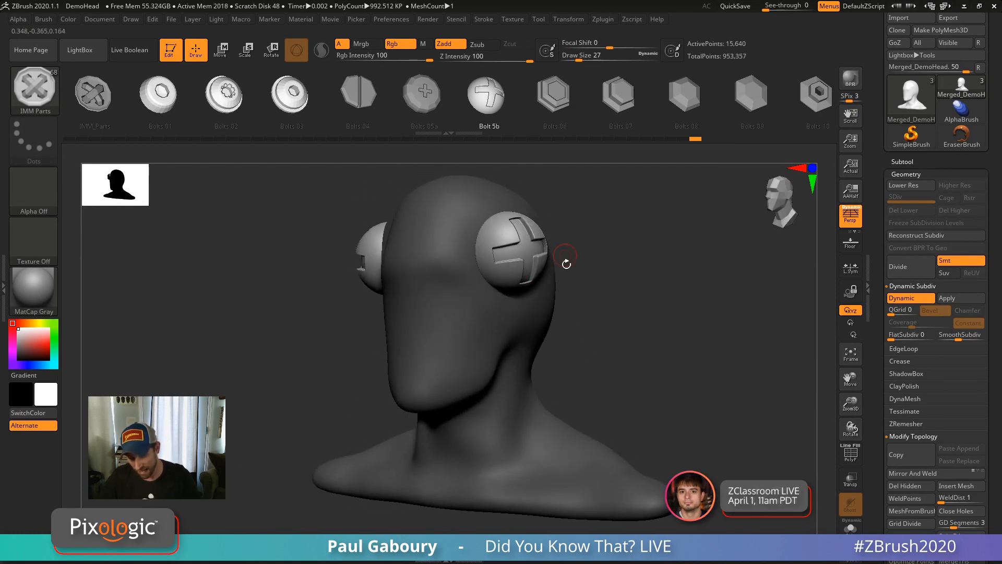
# Toggle Dynamic Subdiv off and on to compare the inserted bolts on the low-resolution and smoothed meshes.
pyautogui.press('shift')
pyautogui.hotkey('shift', 'd')
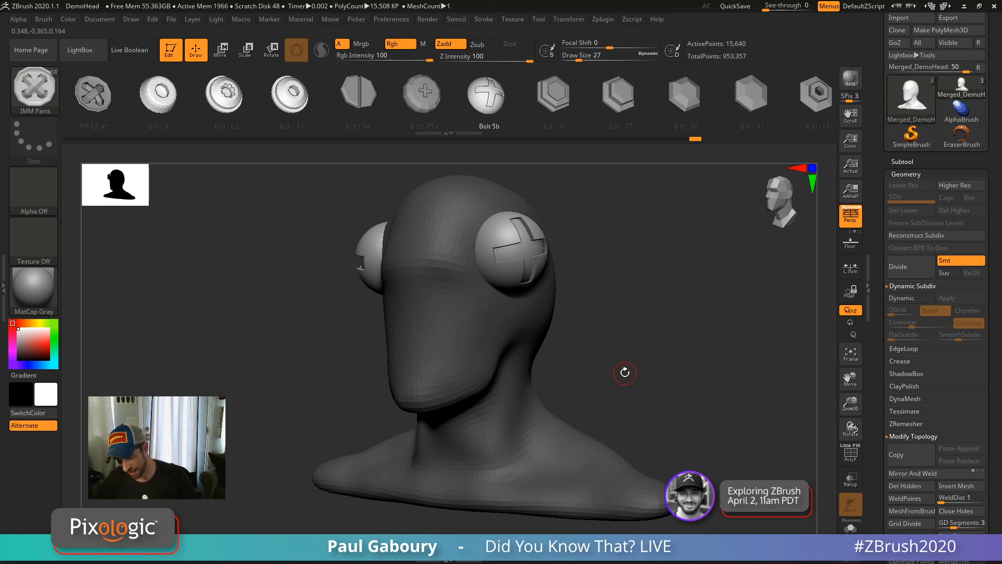
pyautogui.press('d')
# Insert the Bolts 05a part on the side of the head below the Bolt 5b part, and turn Dynamic Subdiv off.
pyautogui.click(425, 102)
pyautogui.moveTo(590, 342)
pyautogui.mouseDown()
pyautogui.moveTo(545, 334)
pyautogui.moveTo(553, 313)
pyautogui.moveTo(663, 358)
pyautogui.moveTo(638, 383)
pyautogui.mouseUp()
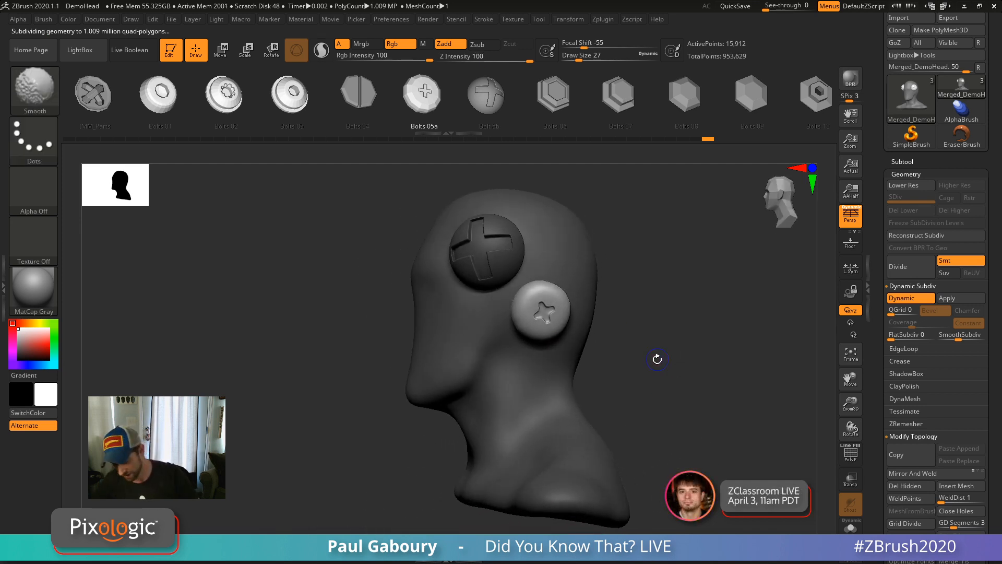
pyautogui.hotkey('shift', 'd')
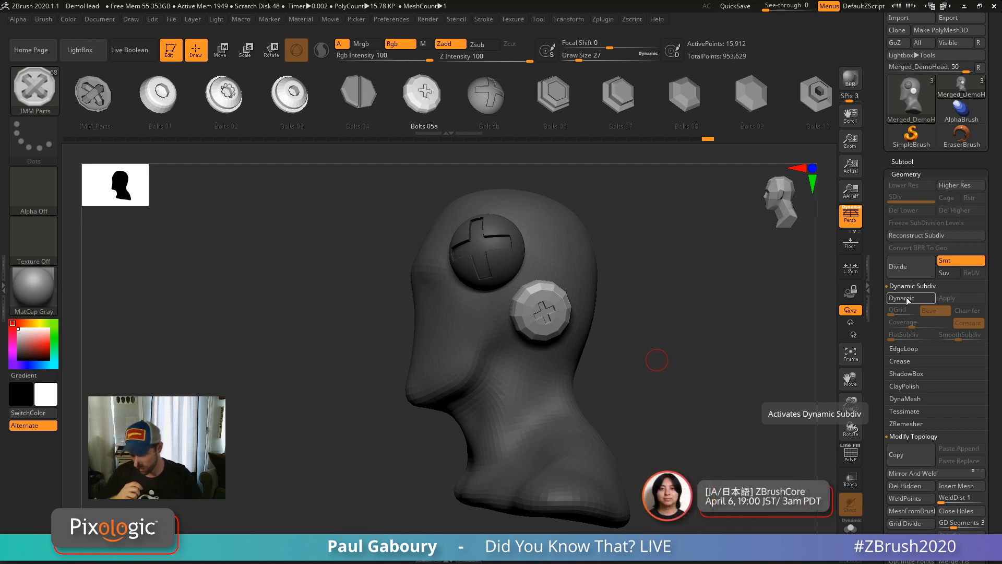
# Turn Dynamic Subdiv on and undo the bolt insertions on the bust.
pyautogui.click(907, 301)
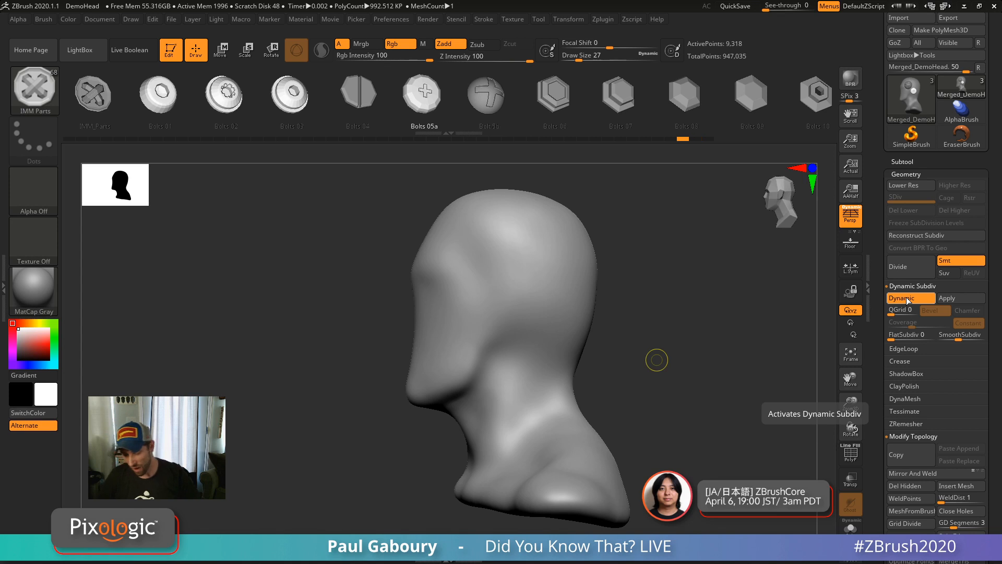
pyautogui.moveTo(683, 374); pyautogui.dragTo(665, 372)
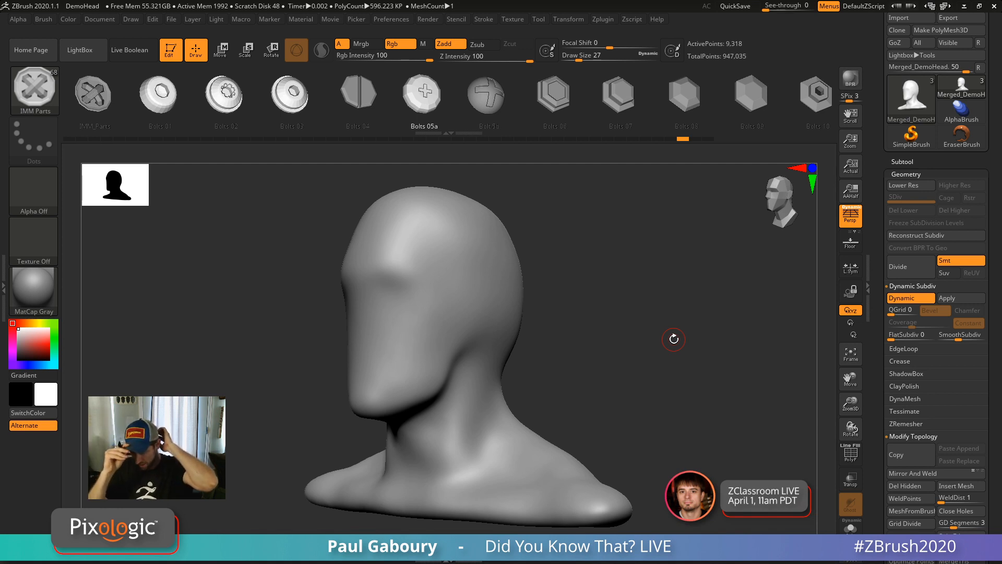
# Load DemoHead.ZTL from LightBox and divide the head once to subdivision level 4.
pyautogui.press(',')
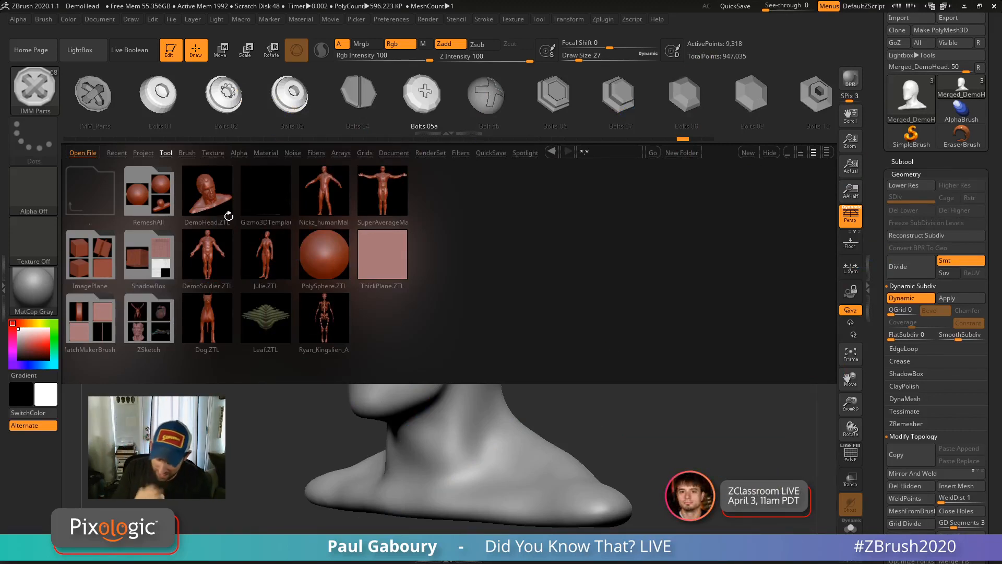
pyautogui.doubleClick(209, 187)
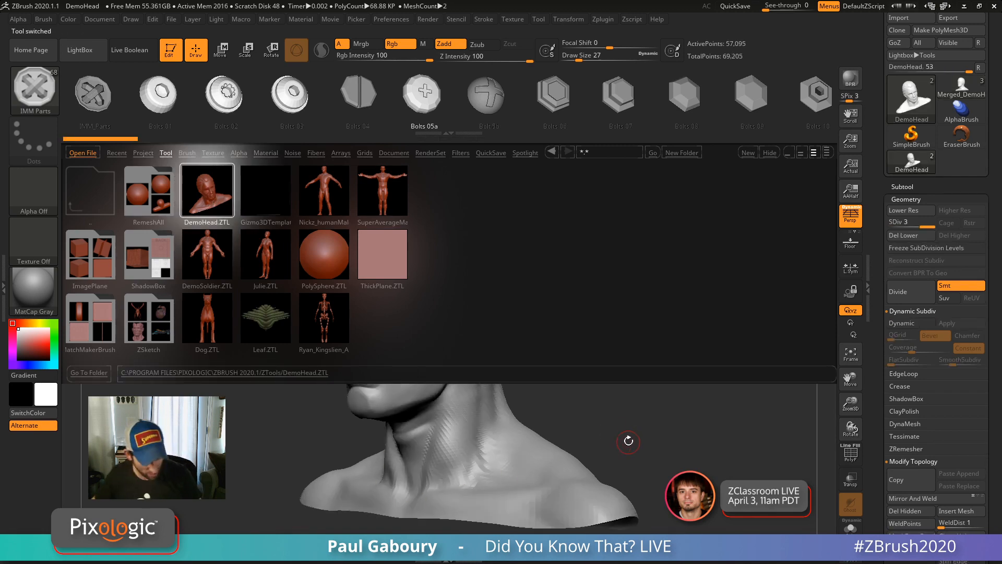
pyautogui.press(',')
pyautogui.hotkey('ctrl', 'd')
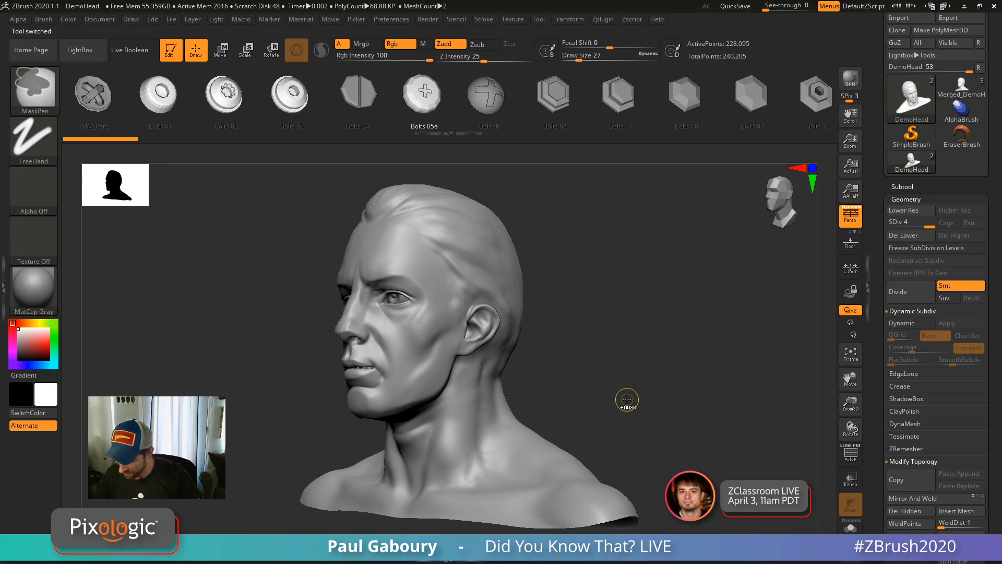
# Switch to the ClayBuildup brush and from it to the Standard brush for sculpting the DemoHead.
pyautogui.press('b')
pyautogui.press('c')
pyautogui.press('b')
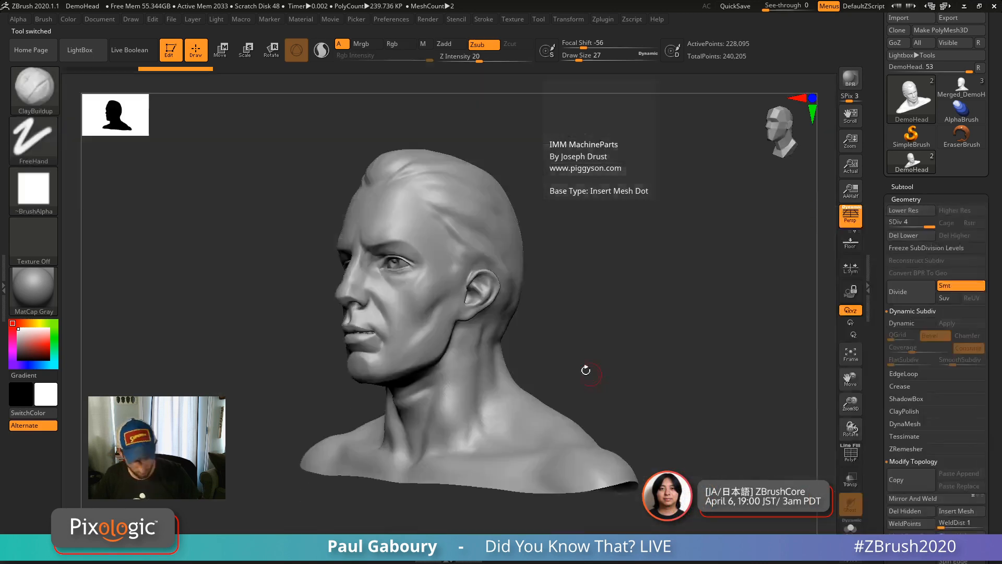
pyautogui.press('b')
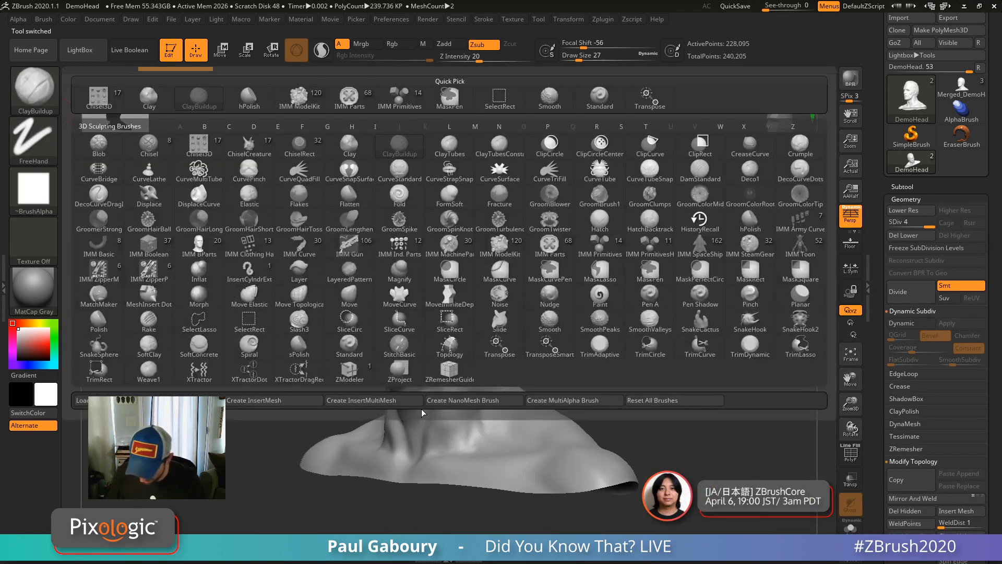
pyautogui.press('s')
pyautogui.press('t')
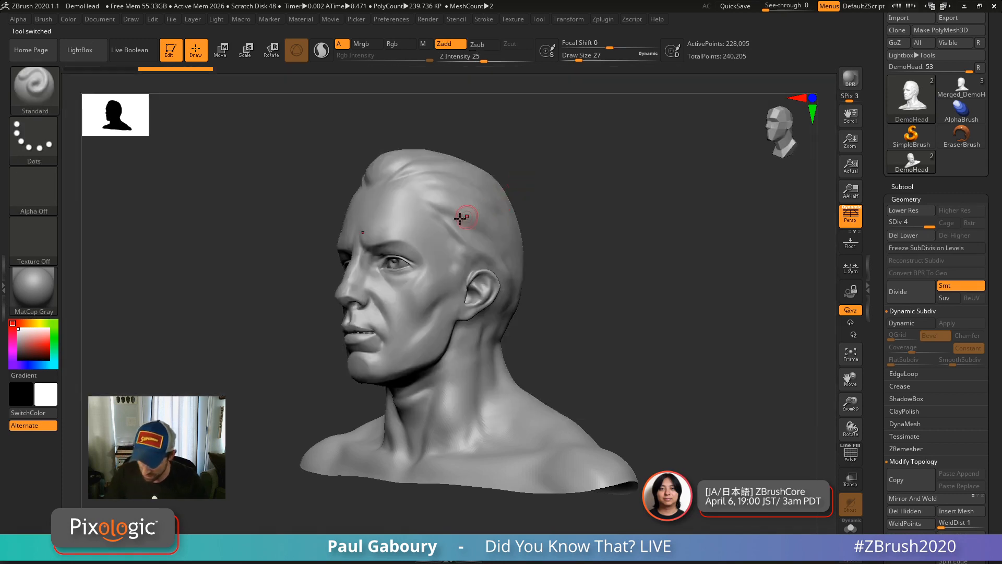
# Switch to the ClayBuildup brush and build up an eyebrow ridge above the eye on the DemoHead.
pyautogui.keyDown('ctrl'); pyautogui.moveTo(406, 225); pyautogui.dragTo(408, 242, button='right'); pyautogui.keyUp('ctrl')
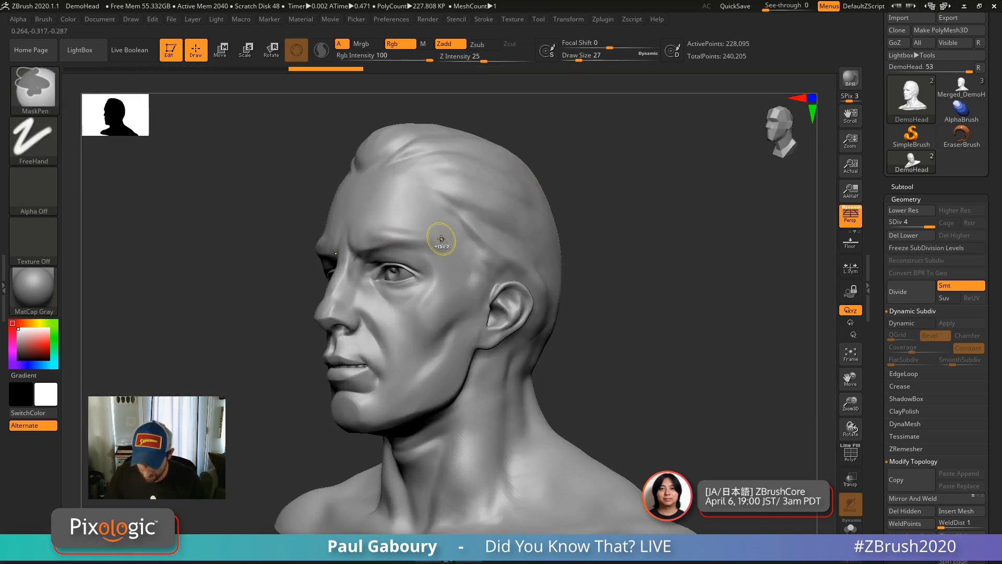
pyautogui.press('b')
pyautogui.press('c')
pyautogui.press('b')
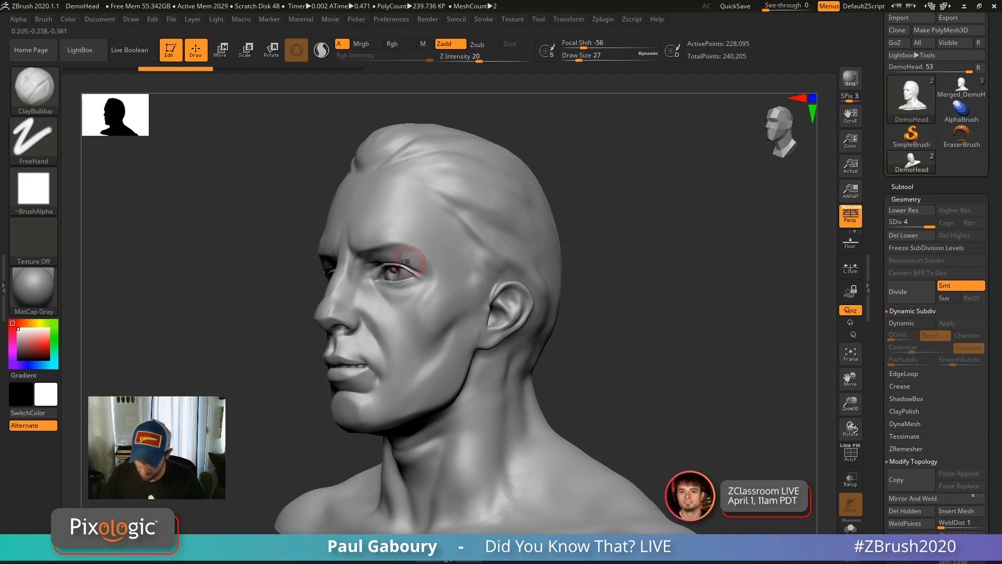
pyautogui.moveTo(400, 260)
pyautogui.mouseDown()
pyautogui.moveTo(355, 234)
pyautogui.moveTo(384, 228)
pyautogui.moveTo(416, 245)
pyautogui.moveTo(380, 230)
pyautogui.moveTo(365, 241)
pyautogui.moveTo(385, 228)
pyautogui.moveTo(434, 262)
pyautogui.mouseUp()
# Build up a raised beard mass along the jawline between the chin and the ear with ClayBuildup strokes.
pyautogui.moveTo(446, 308); pyautogui.dragTo(514, 255, button='right')
pyautogui.moveTo(405, 347)
pyautogui.mouseDown()
pyautogui.moveTo(390, 335)
pyautogui.moveTo(385, 343)
pyautogui.moveTo(419, 333)
pyautogui.moveTo(423, 351)
pyautogui.mouseUp()
pyautogui.moveTo(459, 337)
pyautogui.mouseDown(button='right')
pyautogui.moveTo(432, 351)
pyautogui.moveTo(426, 338)
pyautogui.mouseUp(button='right')
pyautogui.moveTo(425, 339)
pyautogui.mouseDown()
pyautogui.moveTo(480, 307)
pyautogui.moveTo(483, 270)
pyautogui.moveTo(500, 261)
pyautogui.moveTo(507, 289)
pyautogui.moveTo(458, 305)
pyautogui.mouseUp()
pyautogui.moveTo(465, 294)
pyautogui.mouseDown()
pyautogui.moveTo(489, 323)
pyautogui.moveTo(497, 312)
pyautogui.mouseUp()
pyautogui.moveTo(483, 264)
pyautogui.mouseDown()
pyautogui.moveTo(507, 293)
pyautogui.moveTo(515, 284)
pyautogui.mouseUp()
pyautogui.moveTo(455, 309)
pyautogui.mouseDown()
pyautogui.moveTo(470, 338)
pyautogui.moveTo(393, 359)
pyautogui.mouseUp()
# Add short ClayBuildup strokes across the beard from the chin up toward the ear for clumped hair.
pyautogui.moveTo(381, 335); pyautogui.dragTo(372, 360)
pyautogui.moveTo(377, 339)
pyautogui.mouseDown()
pyautogui.moveTo(382, 361)
pyautogui.moveTo(405, 368)
pyautogui.mouseUp()
pyautogui.moveTo(409, 328); pyautogui.dragTo(412, 358)
pyautogui.moveTo(422, 325)
pyautogui.mouseDown()
pyautogui.moveTo(426, 352)
pyautogui.moveTo(454, 344)
pyautogui.mouseUp()
pyautogui.moveTo(459, 298); pyautogui.dragTo(473, 329)
pyautogui.moveTo(483, 261); pyautogui.dragTo(491, 305)
pyautogui.moveTo(493, 255); pyautogui.dragTo(506, 287)
# Extend the beard under the chin and jaw with overlapping ClayBuildup strokes.
pyautogui.moveTo(493, 278)
pyautogui.mouseDown(button='right')
pyautogui.moveTo(476, 297)
pyautogui.moveTo(449, 282)
pyautogui.mouseUp(button='right')
pyautogui.moveTo(422, 282)
pyautogui.mouseDown()
pyautogui.moveTo(418, 267)
pyautogui.moveTo(409, 303)
pyautogui.mouseUp()
pyautogui.moveTo(437, 267)
pyautogui.mouseDown()
pyautogui.moveTo(441, 299)
pyautogui.moveTo(432, 306)
pyautogui.mouseUp()
pyautogui.moveTo(408, 273)
pyautogui.mouseDown()
pyautogui.moveTo(416, 309)
pyautogui.moveTo(395, 316)
pyautogui.mouseUp()
pyautogui.moveTo(406, 276); pyautogui.dragTo(417, 305)
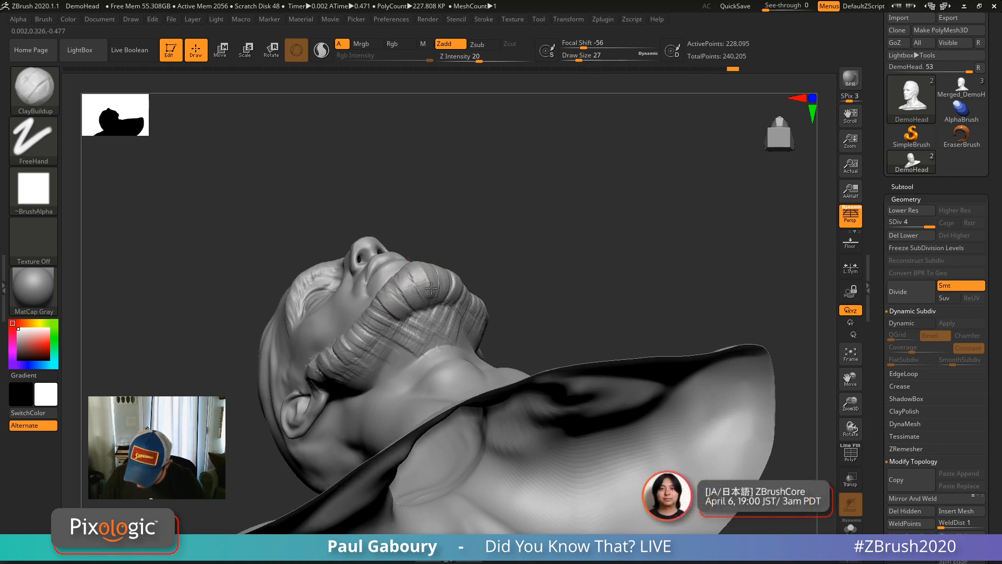
pyautogui.moveTo(417, 305); pyautogui.dragTo(412, 282, button='right')
pyautogui.moveTo(428, 251); pyautogui.dragTo(408, 298)
# Switch to the DamStandard brush, set Draw Size to 13, and carve hair grooves through the beard along the jaw.
pyautogui.moveTo(409, 298)
pyautogui.mouseDown(button='right')
pyautogui.moveTo(516, 313)
pyautogui.moveTo(528, 343)
pyautogui.moveTo(493, 313)
pyautogui.moveTo(501, 358)
pyautogui.mouseUp(button='right')
pyautogui.press('b')
pyautogui.press('d')
pyautogui.press('s')
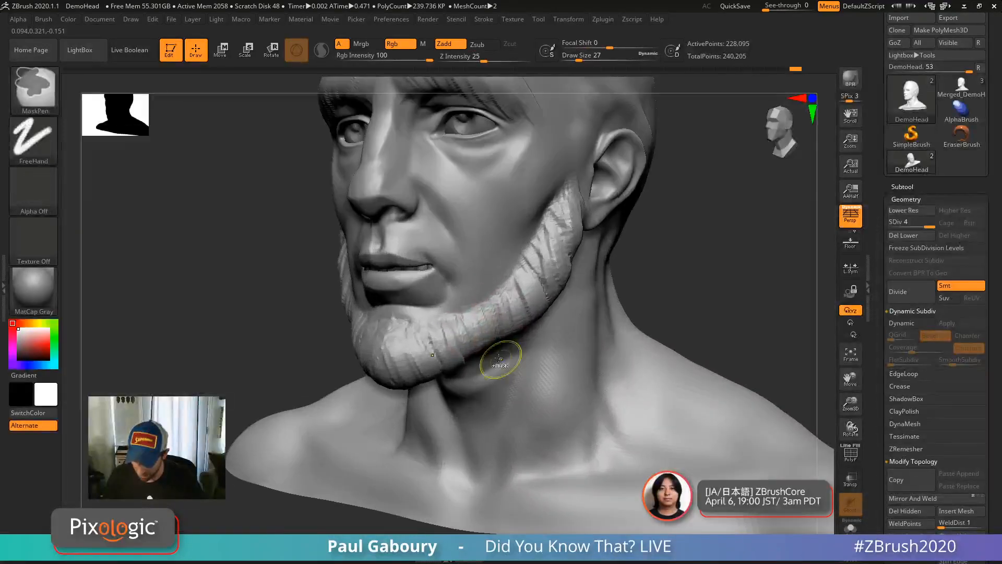
pyautogui.moveTo(437, 317); pyautogui.dragTo(455, 344)
pyautogui.moveTo(459, 312)
pyautogui.mouseDown()
pyautogui.moveTo(465, 327)
pyautogui.moveTo(501, 338)
pyautogui.mouseUp()
pyautogui.press('s')
pyautogui.moveTo(505, 298)
pyautogui.mouseDown()
pyautogui.moveTo(515, 330)
pyautogui.moveTo(529, 325)
pyautogui.mouseUp()
pyautogui.moveTo(524, 283); pyautogui.dragTo(540, 313)
pyautogui.moveTo(545, 241); pyautogui.dragTo(558, 304)
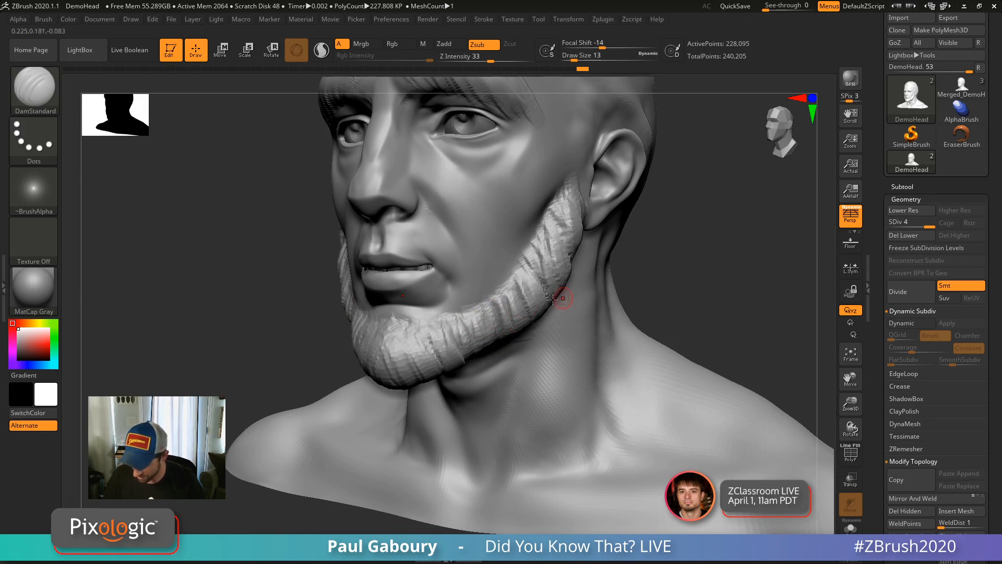
# Carve finer DamStandard hair grooves into the beard on the chin and the front of the jaw.
pyautogui.moveTo(420, 337); pyautogui.dragTo(429, 351)
pyautogui.moveTo(385, 320)
pyautogui.mouseDown()
pyautogui.moveTo(399, 369)
pyautogui.moveTo(386, 366)
pyautogui.mouseUp()
pyautogui.moveTo(424, 322)
pyautogui.mouseDown()
pyautogui.moveTo(435, 351)
pyautogui.moveTo(453, 359)
pyautogui.mouseUp()
pyautogui.moveTo(455, 313); pyautogui.dragTo(472, 346)
pyautogui.moveTo(464, 282)
pyautogui.mouseDown()
pyautogui.moveTo(476, 313)
pyautogui.moveTo(497, 328)
pyautogui.mouseUp()
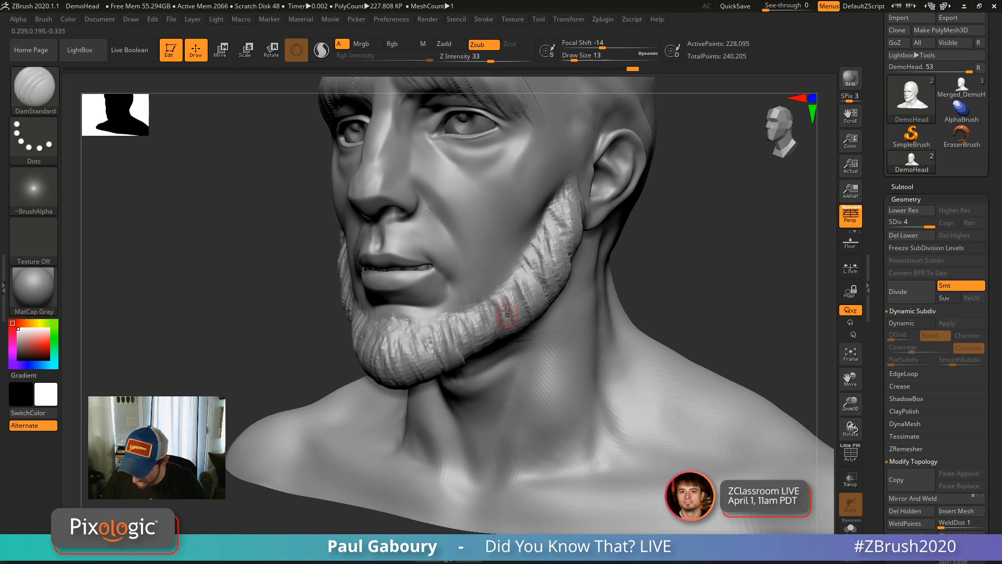
pyautogui.moveTo(507, 287); pyautogui.dragTo(523, 312)
# Select the IMM ModelKit brush and try to insert the Circular_15 part on the side of the subdivided head.
pyautogui.keyDown('ctrl'); pyautogui.moveTo(659, 334); pyautogui.dragTo(666, 289, button='right'); pyautogui.keyUp('ctrl')
pyautogui.keyDown('shift'); pyautogui.moveTo(666, 289); pyautogui.dragTo(638, 286); pyautogui.keyUp('shift')
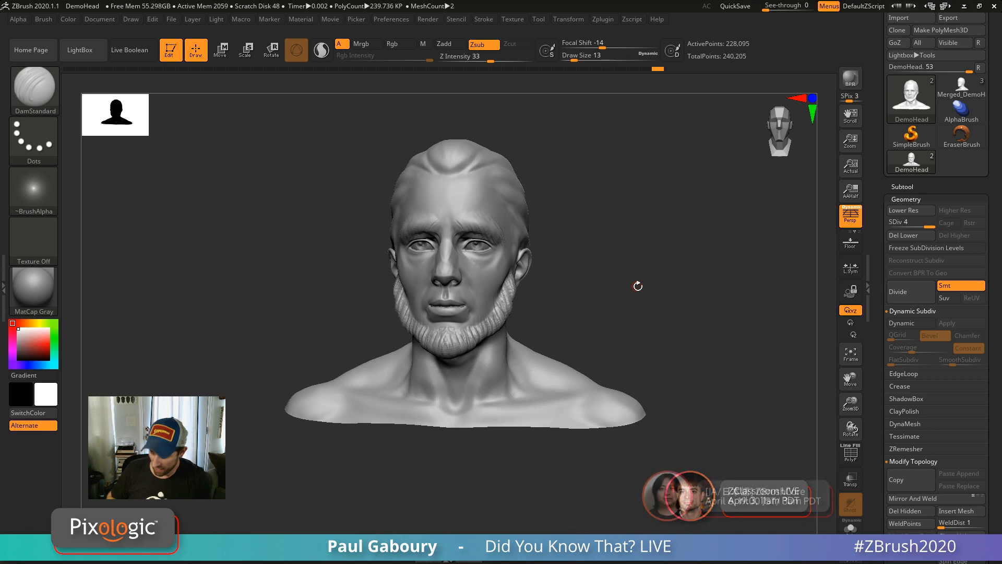
pyautogui.moveTo(656, 316); pyautogui.dragTo(644, 318)
pyautogui.press('b')
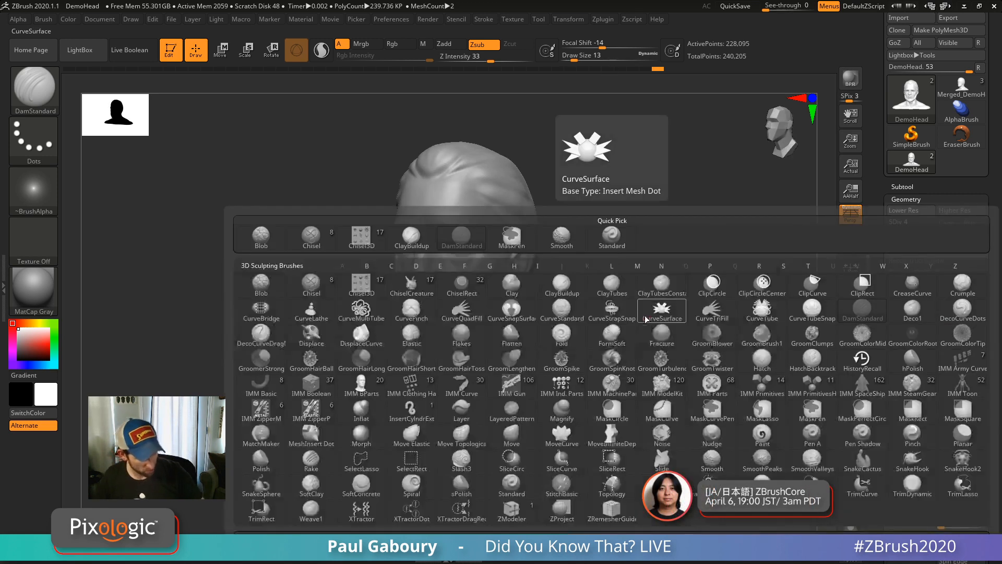
pyautogui.press('i')
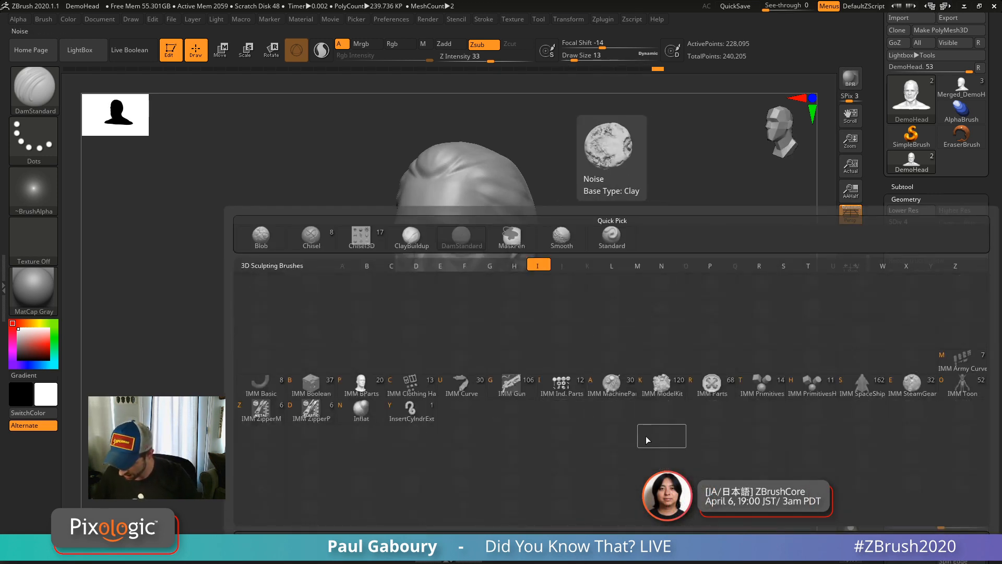
pyautogui.click(658, 377)
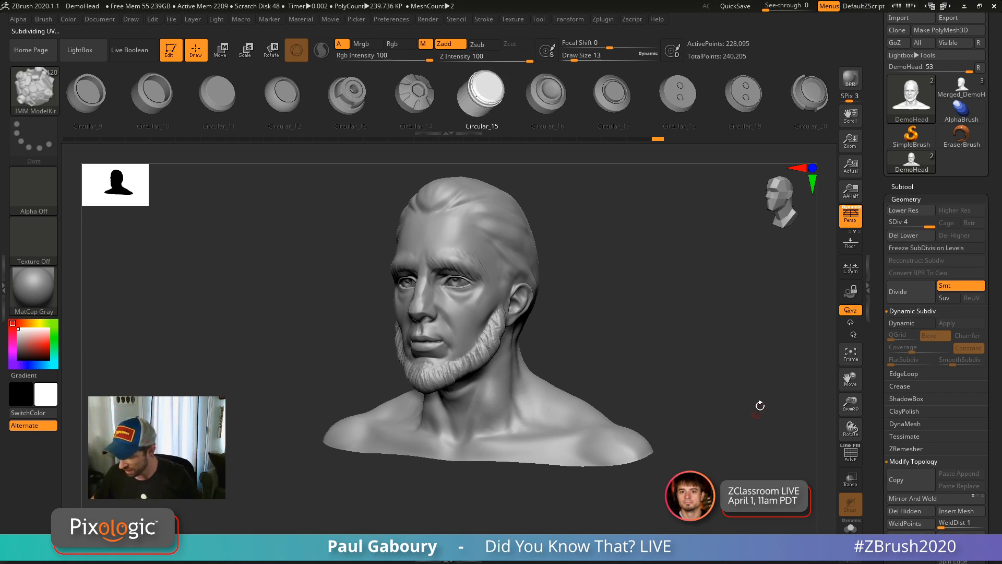
pyautogui.click(492, 223)
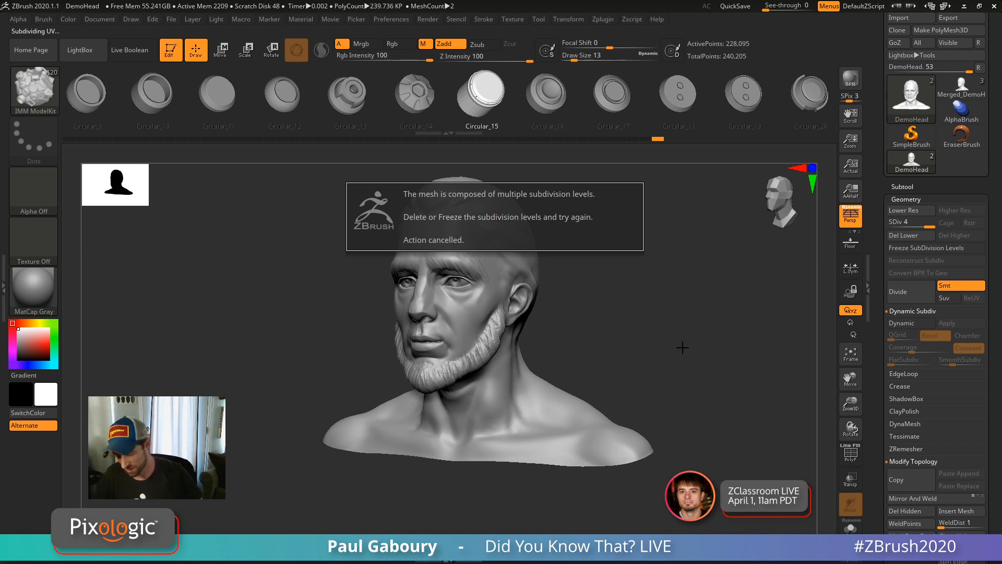
pyautogui.press('space')
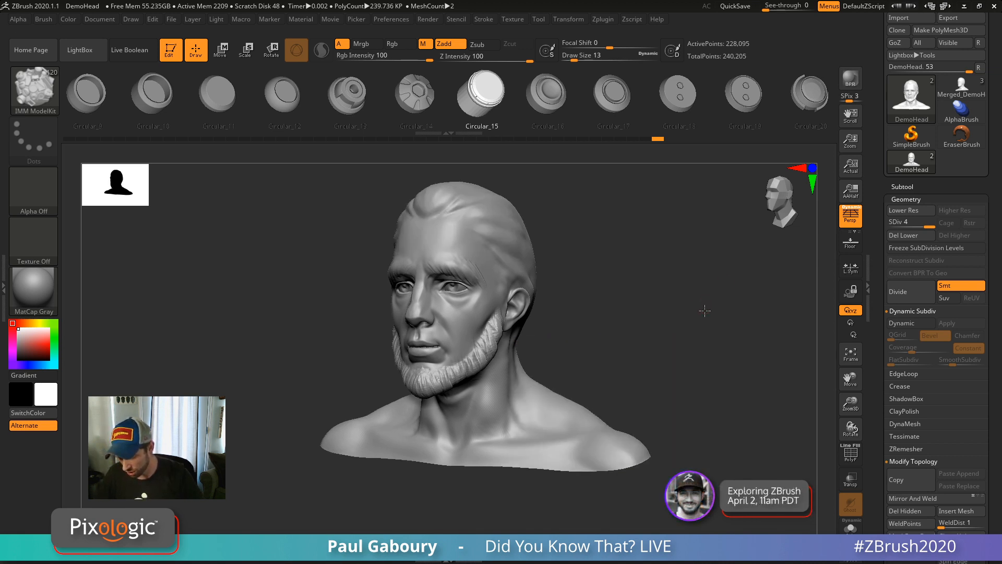
pyautogui.keyDown('alt'); pyautogui.moveTo(705, 308); pyautogui.dragTo(702, 359, button='right'); pyautogui.keyUp('alt')
pyautogui.moveTo(510, 277)
pyautogui.keyDown('ctrl'); pyautogui.mouseDown(button='right')
pyautogui.moveTo(586, 295)
pyautogui.moveTo(610, 315)
pyautogui.moveTo(672, 323)
pyautogui.mouseUp(button='right'); pyautogui.keyUp('ctrl')
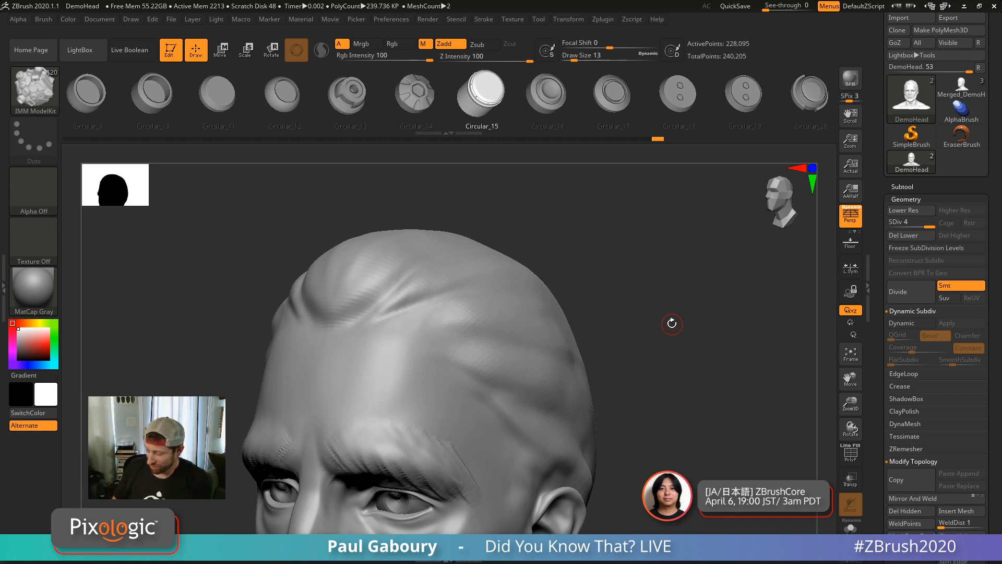
# Freeze the head's subdivision levels and insert the Circular_15 part symmetrically on the upper sides of the forehead.
pyautogui.click(920, 249)
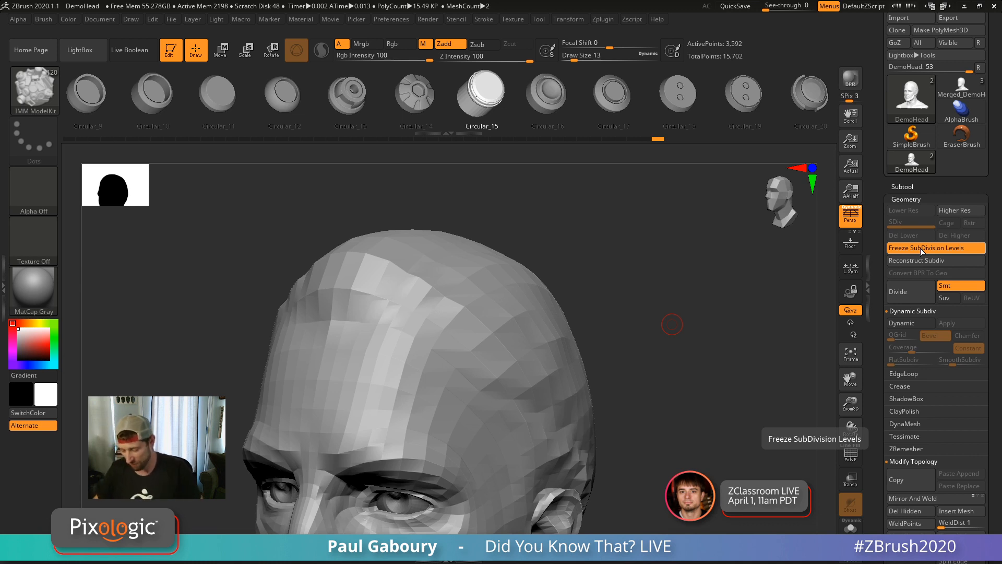
pyautogui.moveTo(492, 332); pyautogui.dragTo(523, 395)
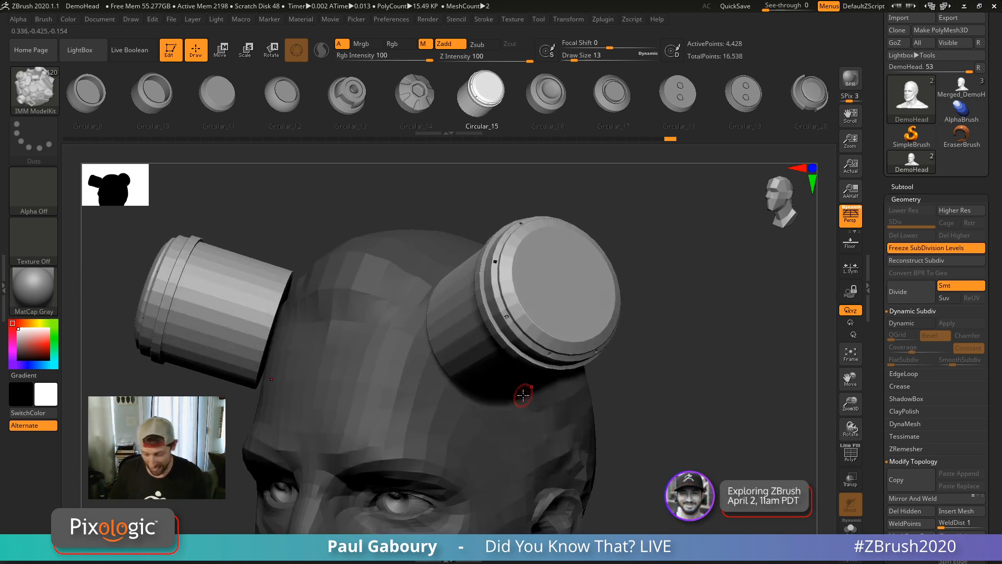
# Push the inserted cylinders deeper into the head along their axis.
pyautogui.press('w')
pyautogui.moveTo(660, 392); pyautogui.dragTo(682, 385)
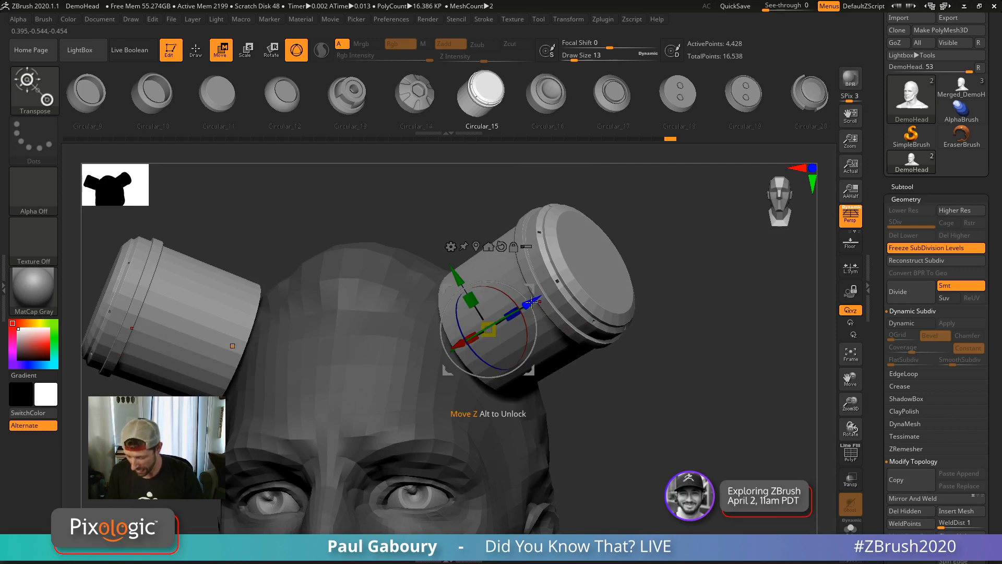
pyautogui.moveTo(532, 305); pyautogui.dragTo(510, 317)
pyautogui.press('q')
# Unfreeze the subdivision levels to restore the head's sculpted detail with the inserted cylinders.
pyautogui.moveTo(663, 370); pyautogui.dragTo(668, 378)
pyautogui.keyDown('ctrl'); pyautogui.moveTo(668, 377); pyautogui.dragTo(642, 328, button='right'); pyautogui.keyUp('ctrl')
pyautogui.keyDown('ctrl'); pyautogui.moveTo(642, 328); pyautogui.dragTo(685, 391); pyautogui.keyUp('ctrl')
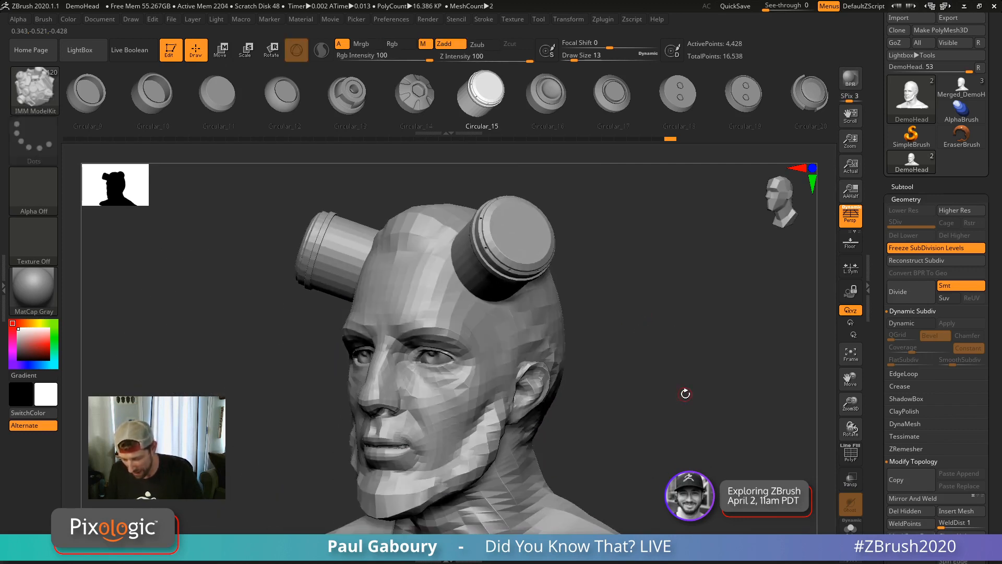
pyautogui.click(922, 250)
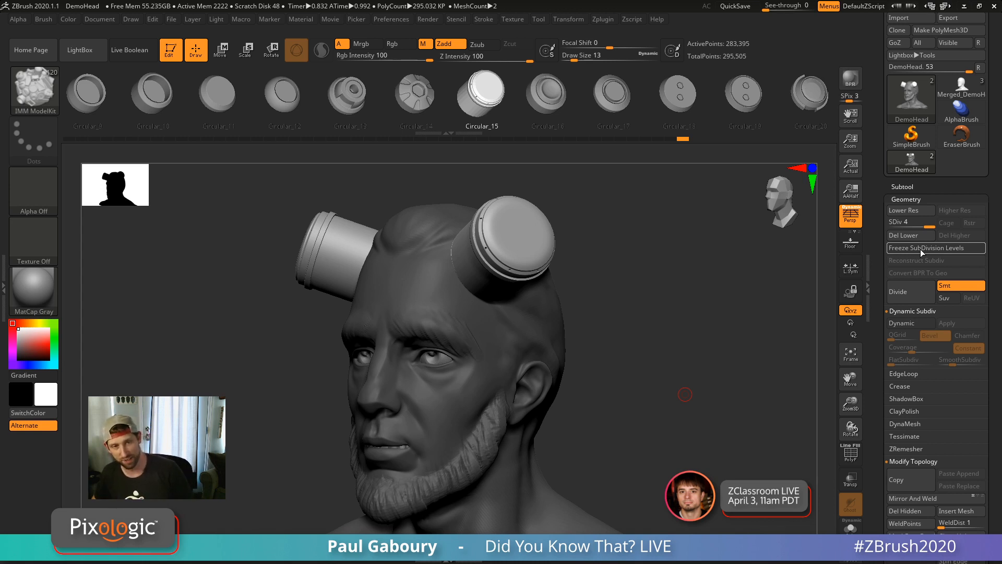
pyautogui.keyDown('shift'); pyautogui.moveTo(652, 404); pyautogui.dragTo(657, 396); pyautogui.keyUp('shift')
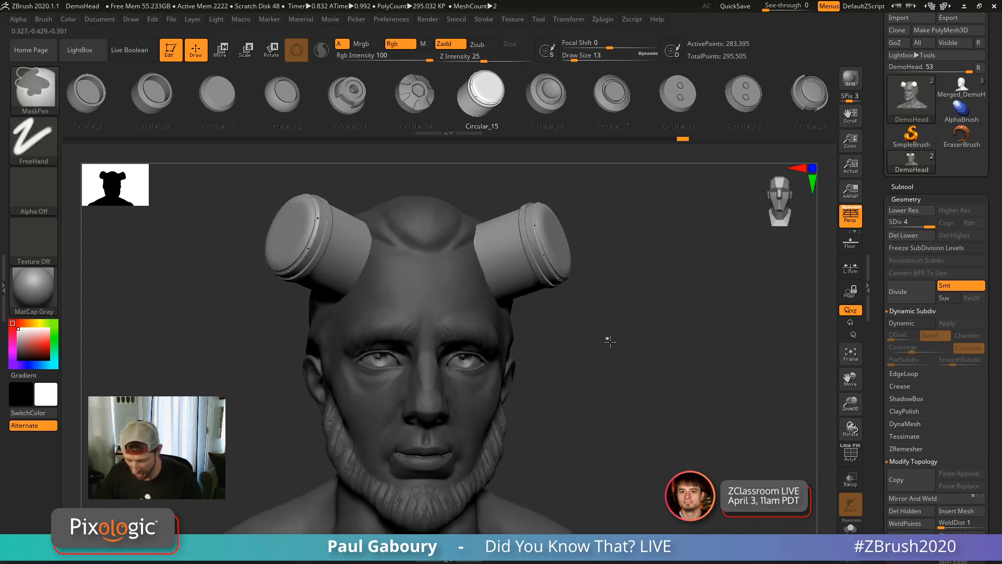
pyautogui.keyDown('ctrl'); pyautogui.moveTo(657, 396); pyautogui.dragTo(631, 354, button='right'); pyautogui.keyUp('ctrl')
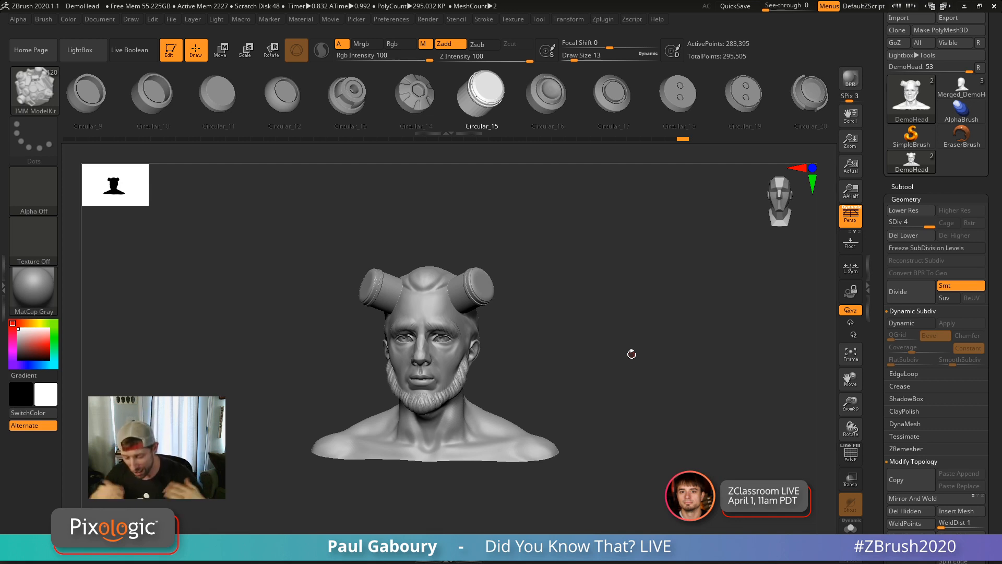
# Undo the cylinder insertion and the freezing of the head's subdivision levels.
pyautogui.hotkey('ctrl', 'z')
pyautogui.hotkey('ctrl', 'z')
pyautogui.hotkey('ctrl', 'z')
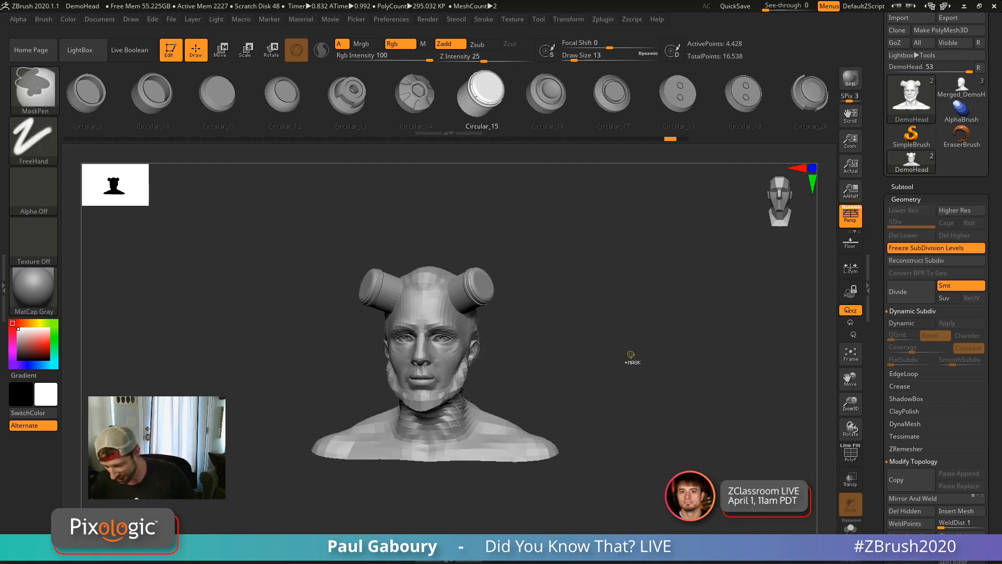
pyautogui.hotkey('ctrl', 'z')
pyautogui.hotkey('ctrl', 'z')
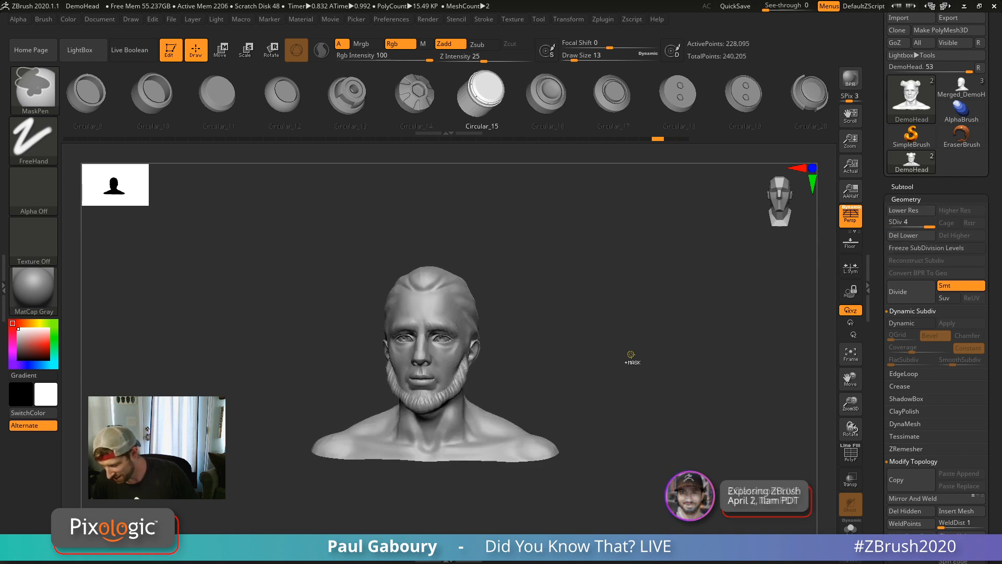
# Create an editable mesh from the Circular_15 part of the IMM ModelKit brush.
pyautogui.keyDown('alt'); pyautogui.moveTo(631, 353); pyautogui.dragTo(641, 389, button='right'); pyautogui.keyUp('alt')
pyautogui.moveTo(492, 358)
pyautogui.keyDown('ctrl'); pyautogui.mouseDown(button='right')
pyautogui.moveTo(601, 384)
pyautogui.moveTo(556, 317)
pyautogui.mouseUp(button='right'); pyautogui.keyUp('ctrl')
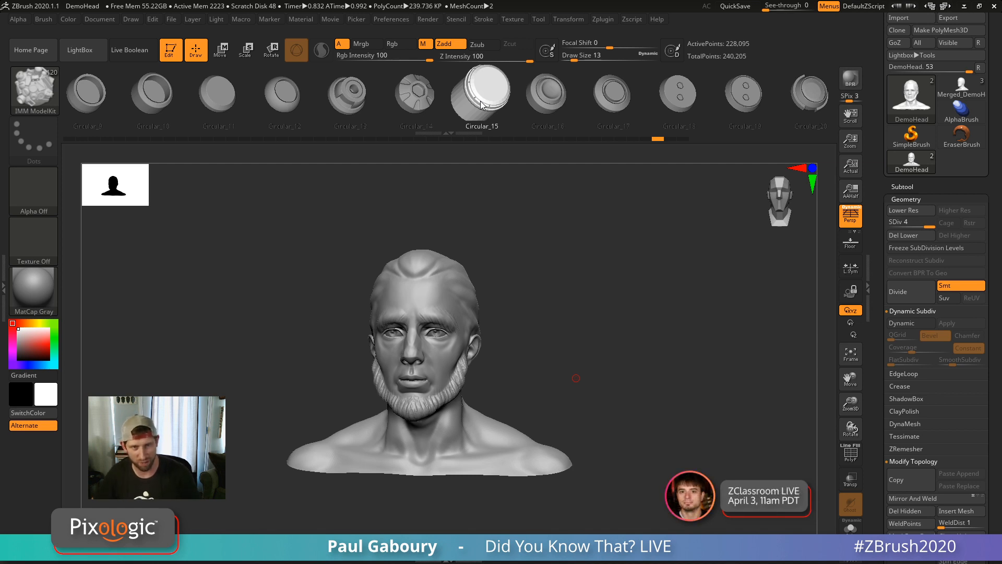
pyautogui.click(43, 19)
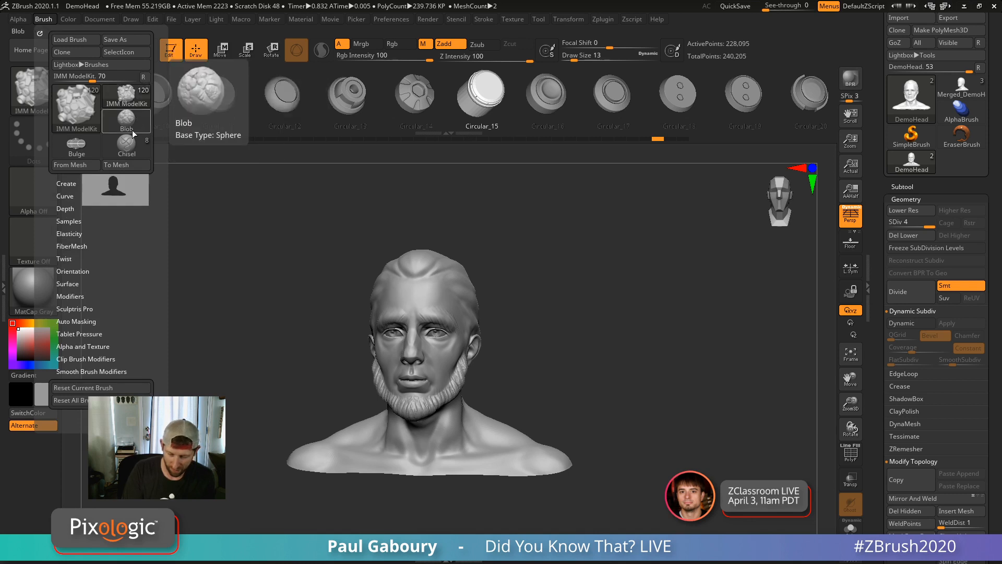
pyautogui.click(124, 165)
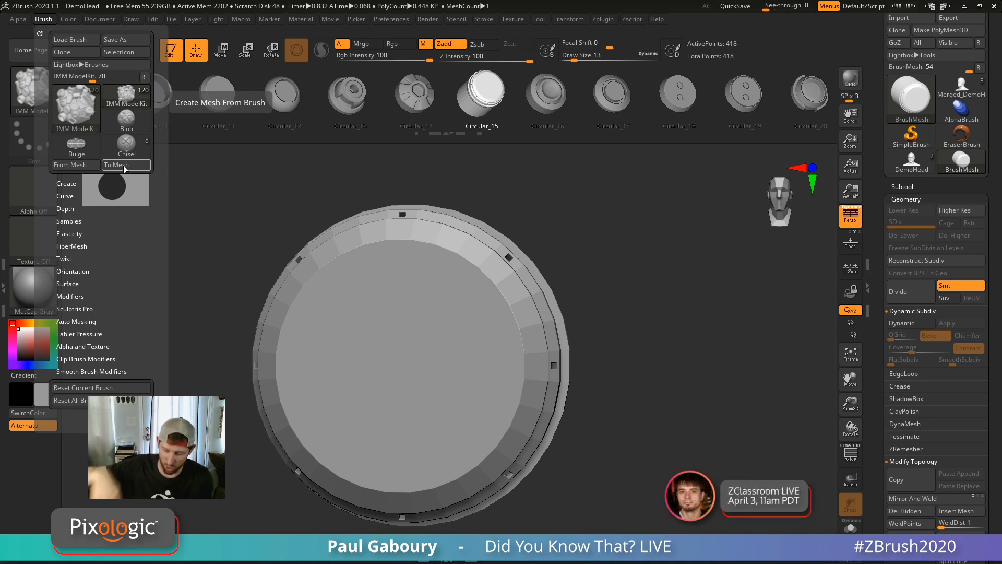
# Display the cylinder's polygon wireframe from the side and turn off perspective.
pyautogui.moveTo(635, 426)
pyautogui.keyDown('ctrl'); pyautogui.mouseDown(button='right')
pyautogui.moveTo(563, 390)
pyautogui.moveTo(555, 437)
pyautogui.mouseUp(button='right'); pyautogui.keyUp('ctrl')
pyautogui.hotkey('shift', 'f')
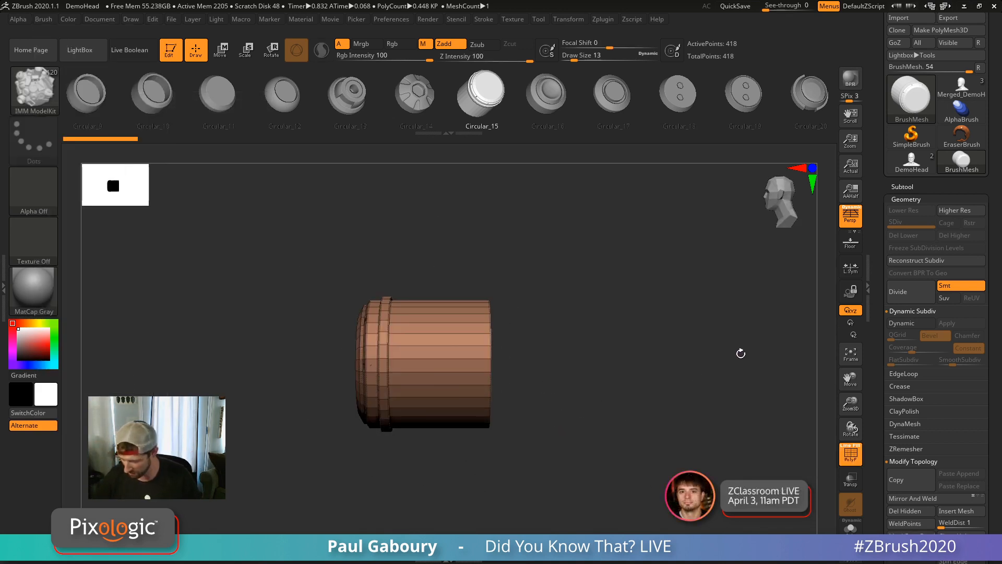
pyautogui.click(849, 217)
# Isolate the cylinder's flat rear cap, invert the visibility to hide it, and delete the hidden polygons.
pyautogui.moveTo(671, 412)
pyautogui.mouseDown(button='right')
pyautogui.moveTo(599, 432)
pyautogui.moveTo(618, 380)
pyautogui.mouseUp(button='right')
pyautogui.keyDown('ctrl'); pyautogui.moveTo(590, 419); pyautogui.dragTo(563, 409, button='right'); pyautogui.keyUp('ctrl')
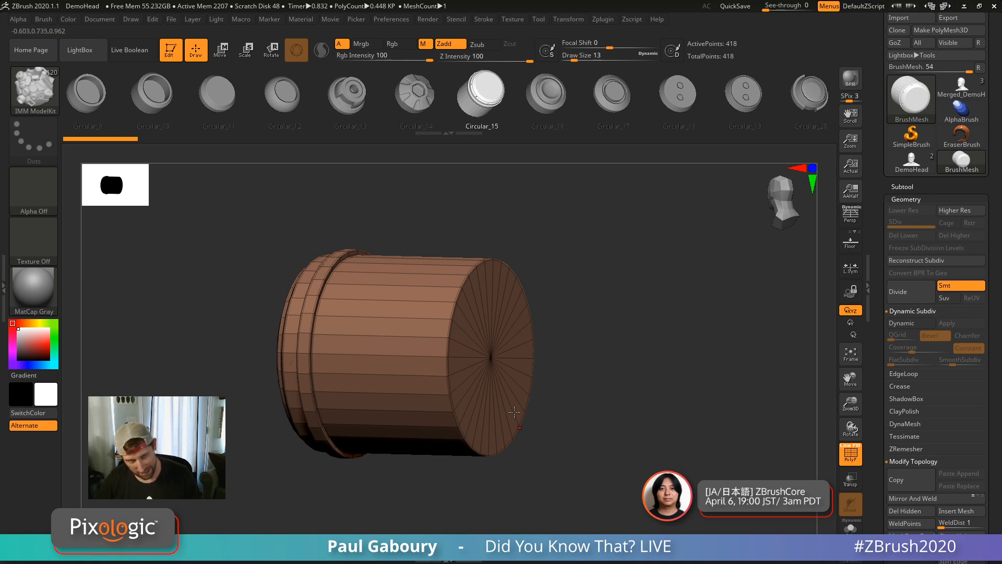
pyautogui.moveTo(554, 465); pyautogui.dragTo(570, 486, button='right')
pyautogui.keyDown('ctrl'); pyautogui.keyDown('shift'); pyautogui.moveTo(571, 486); pyautogui.dragTo(441, 203); pyautogui.keyUp('shift'); pyautogui.keyUp('ctrl')
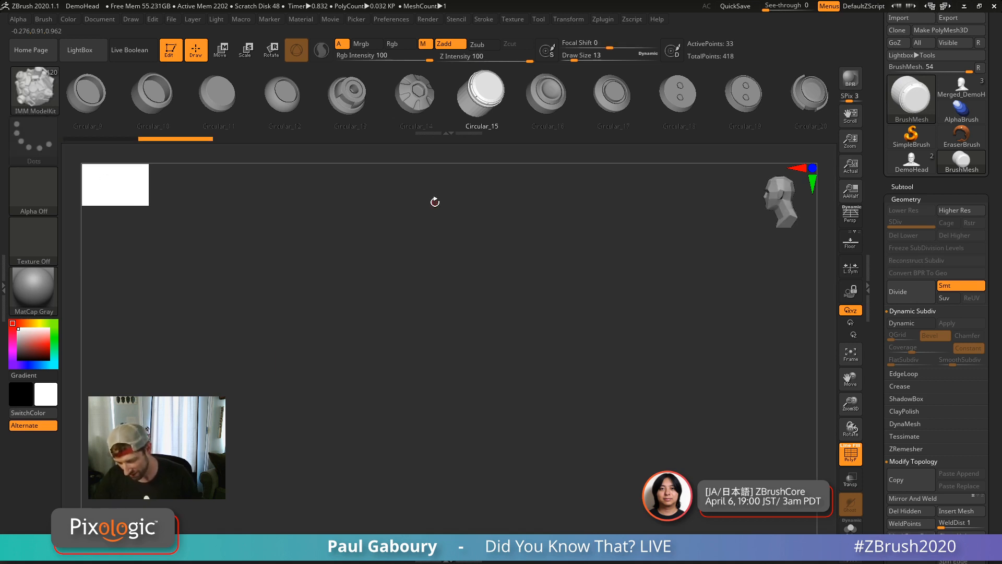
pyautogui.keyDown('shift'); pyautogui.moveTo(595, 346); pyautogui.dragTo(654, 390, button='right'); pyautogui.keyUp('shift')
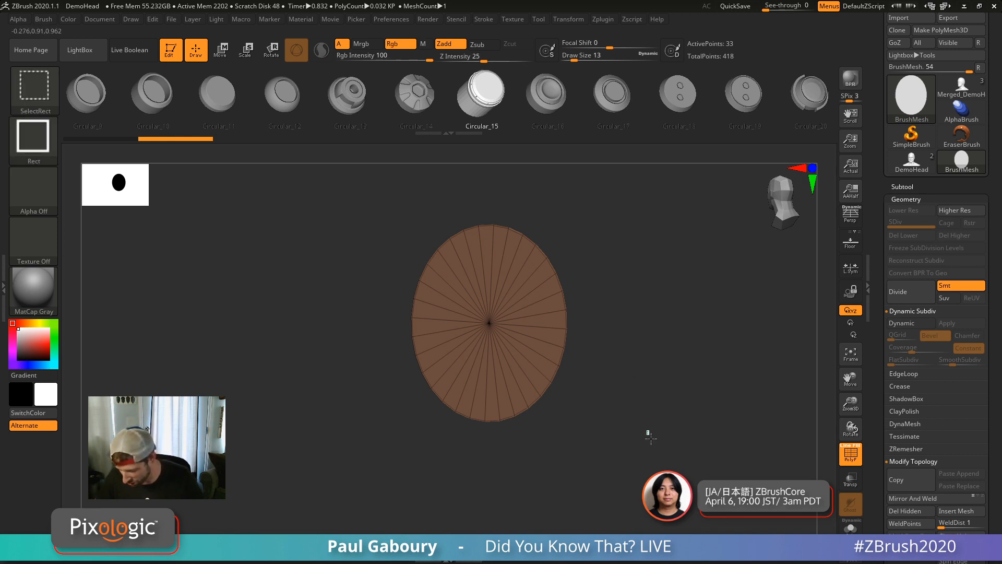
pyautogui.keyDown('ctrl'); pyautogui.keyDown('shift'); pyautogui.click(696, 490); pyautogui.keyUp('shift'); pyautogui.keyUp('ctrl')
pyautogui.moveTo(695, 493); pyautogui.dragTo(653, 436)
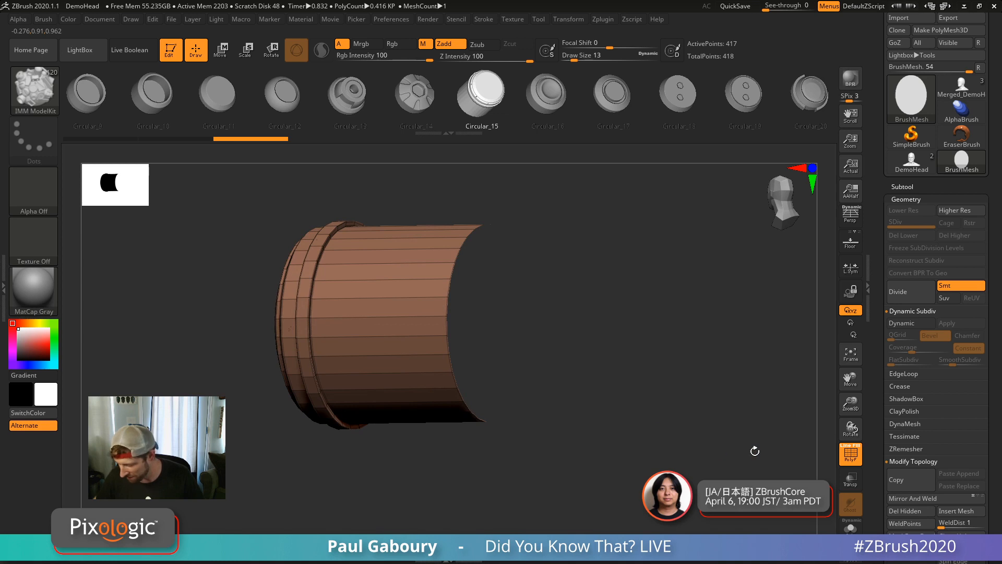
pyautogui.moveTo(986, 447); pyautogui.dragTo(986, 324)
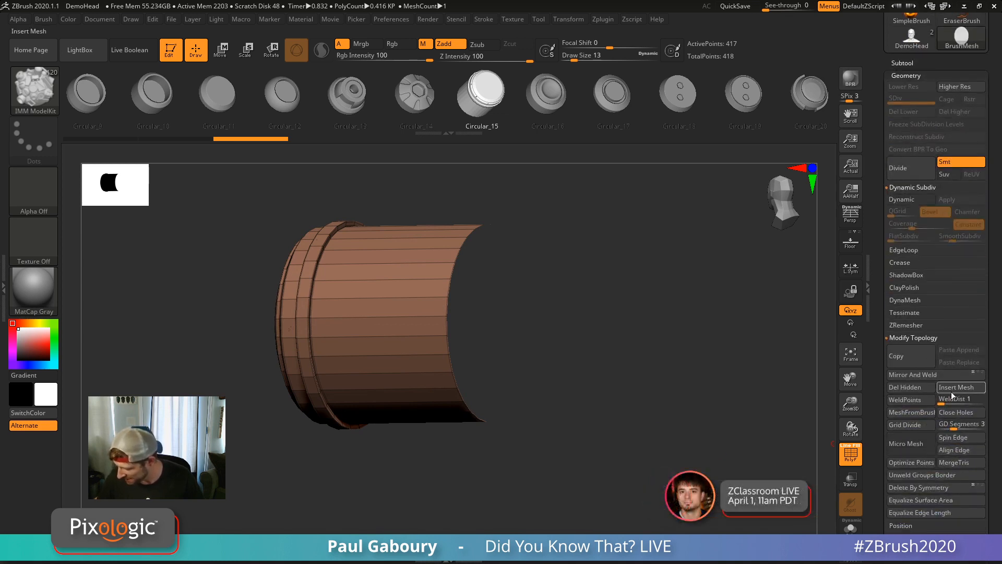
pyautogui.click(906, 394)
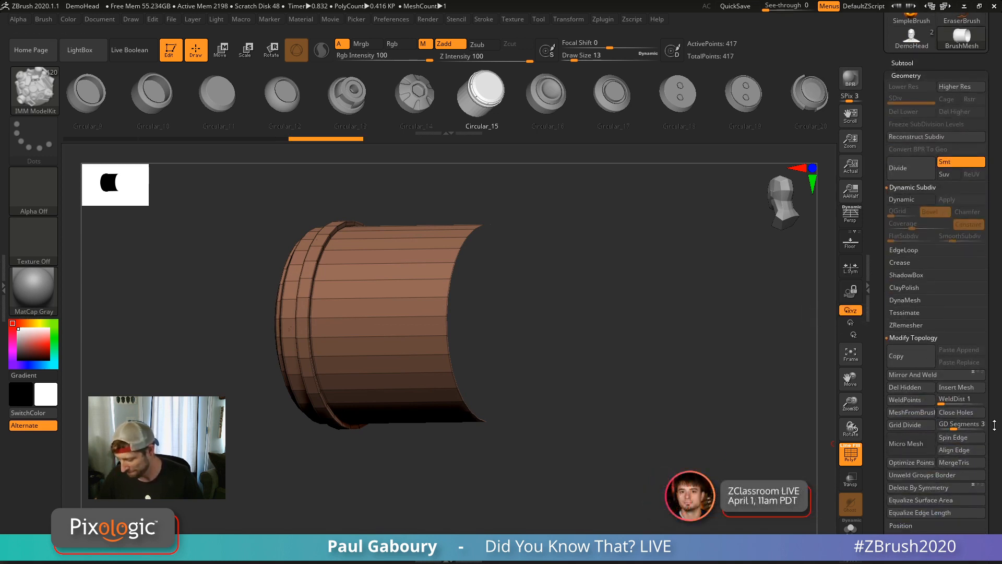
# Enable double-sided display for the open cylinder and inspect its interior and front.
pyautogui.moveTo(990, 425); pyautogui.dragTo(986, 293)
pyautogui.keyDown('shift'); pyautogui.click(918, 448); pyautogui.keyUp('shift')
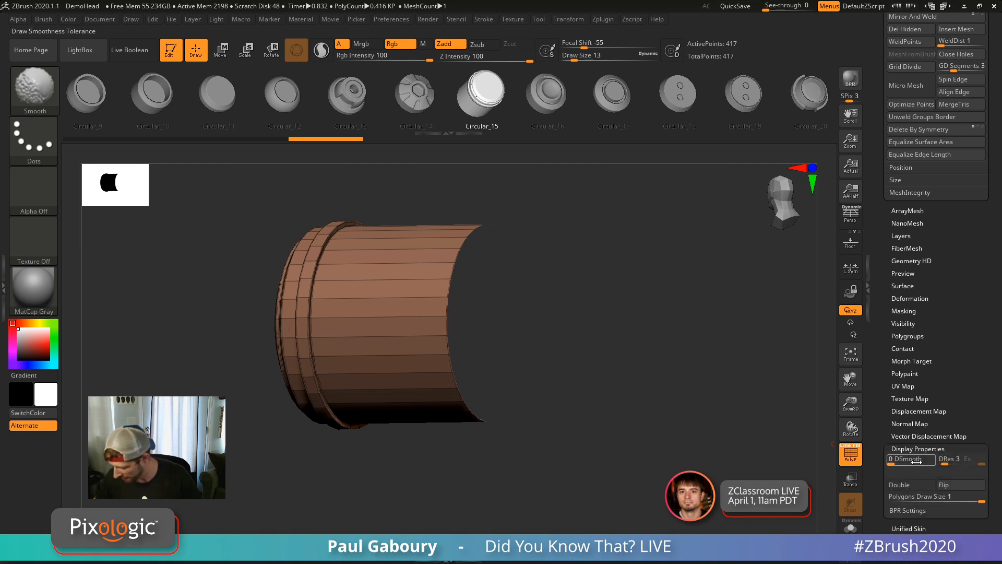
pyautogui.click(910, 484)
pyautogui.moveTo(642, 444); pyautogui.dragTo(618, 436)
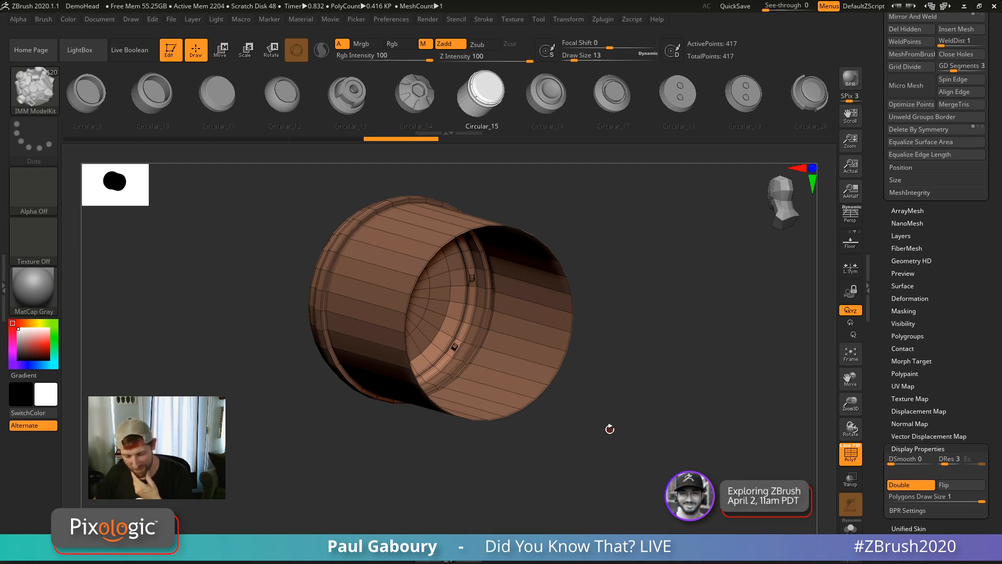
pyautogui.moveTo(587, 406)
pyautogui.mouseDown()
pyautogui.moveTo(704, 359)
pyautogui.moveTo(651, 375)
pyautogui.moveTo(650, 360)
pyautogui.mouseUp()
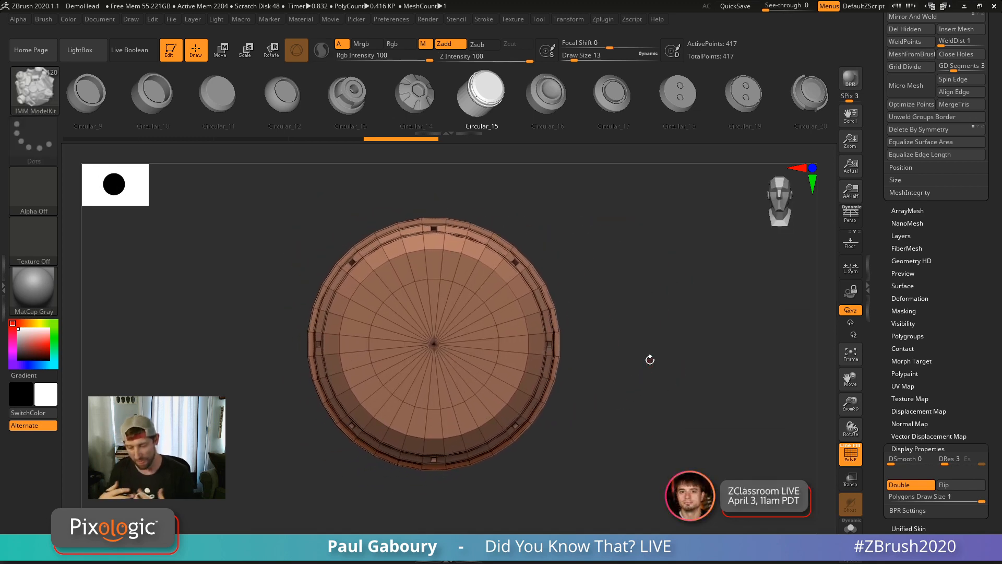
# Rename the BrushMesh subtool as Circular_15_Open.
pyautogui.moveTo(971, 305); pyautogui.dragTo(967, 411)
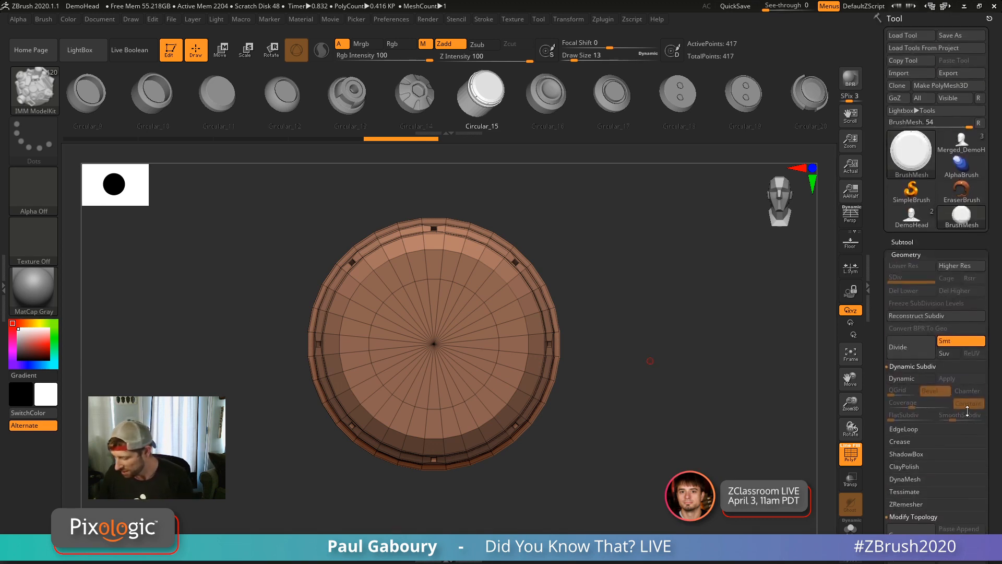
pyautogui.click(906, 240)
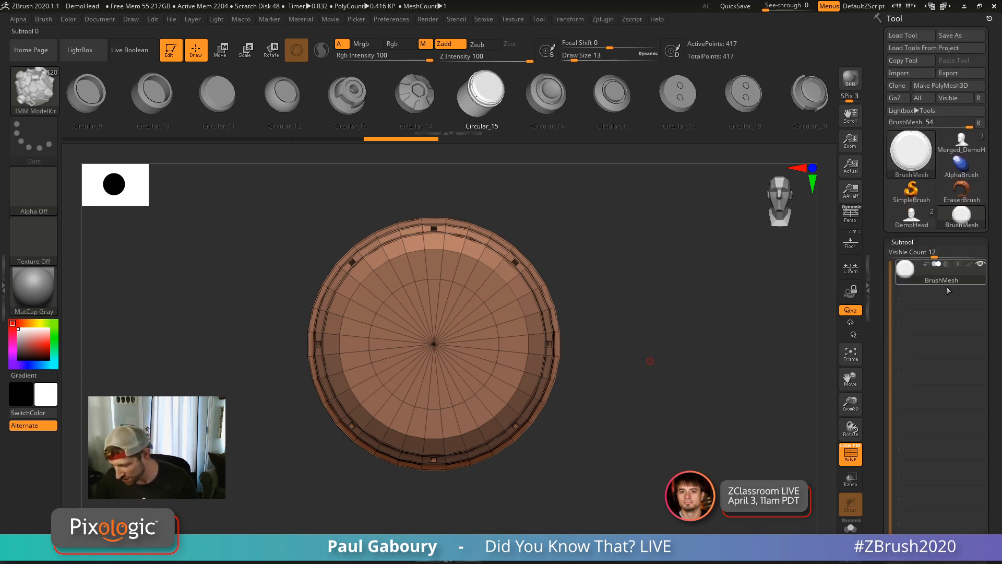
pyautogui.moveTo(995, 322); pyautogui.dragTo(995, 247)
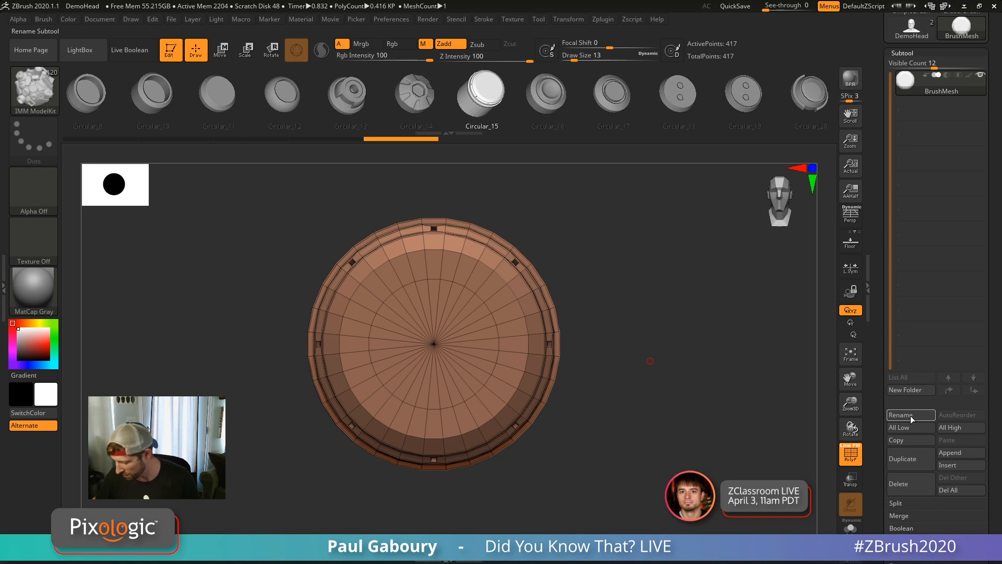
pyautogui.click(909, 414)
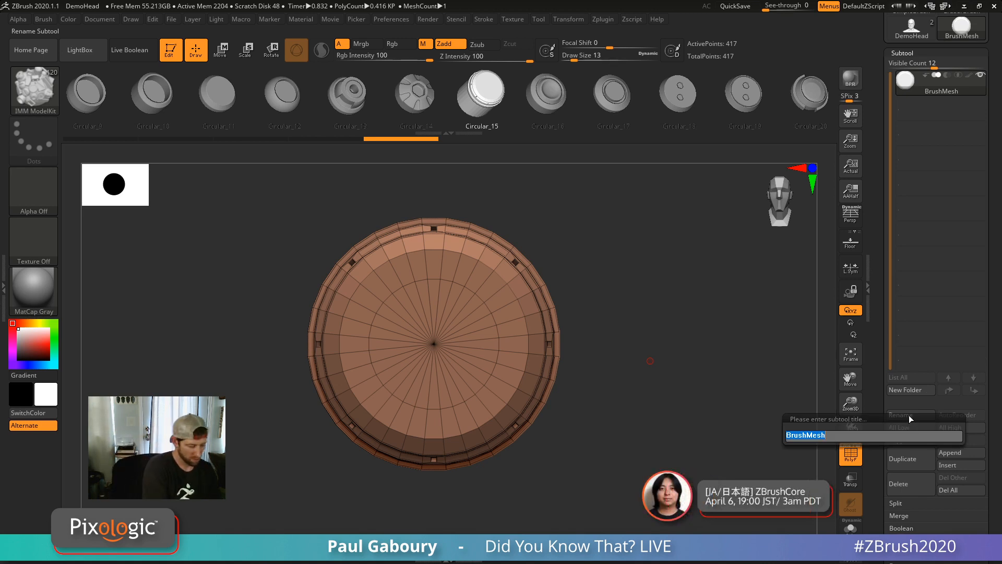
pyautogui.write('Circula')
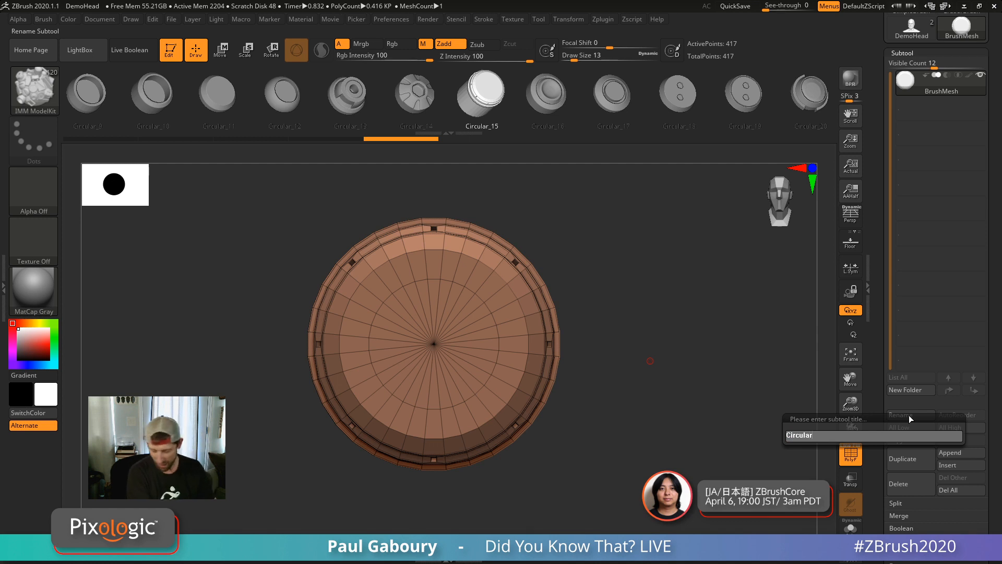
pyautogui.write('r_')
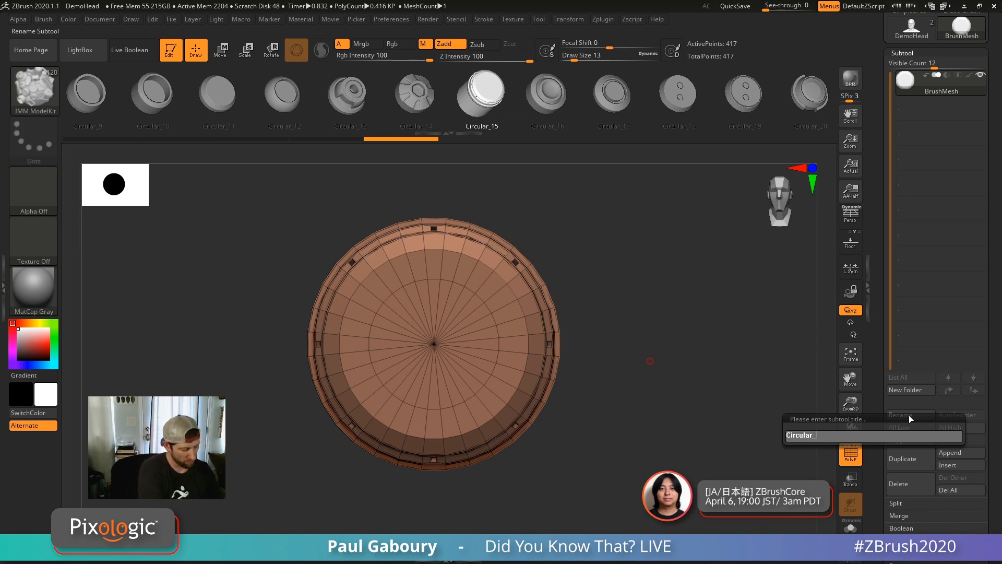
pyautogui.write('15_Op')
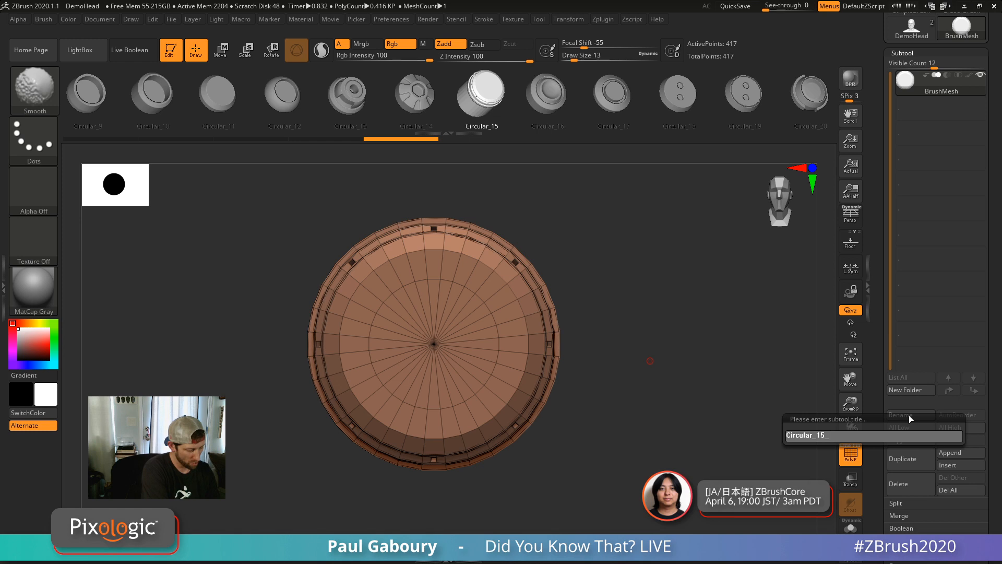
pyautogui.write('en')
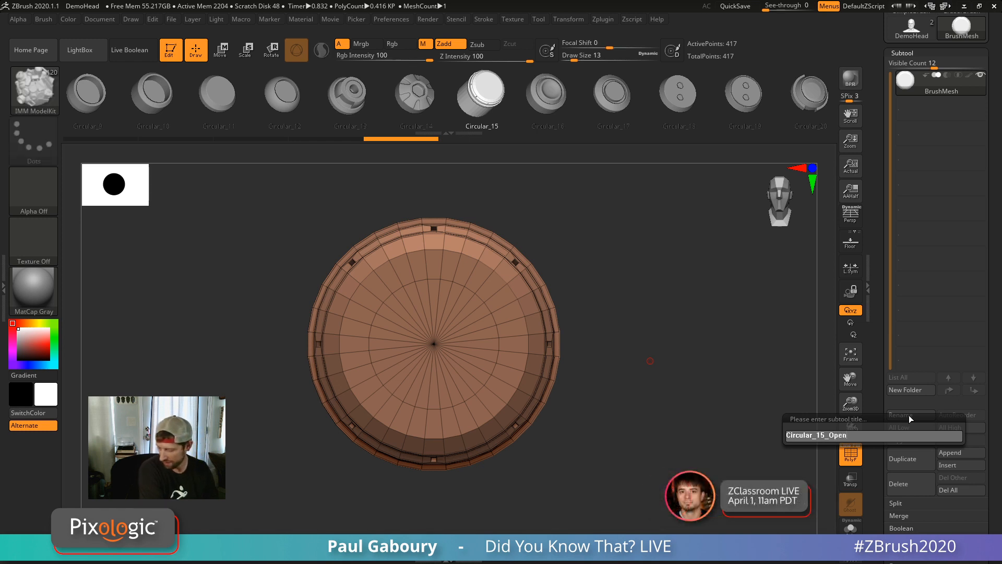
pyautogui.press('Return')
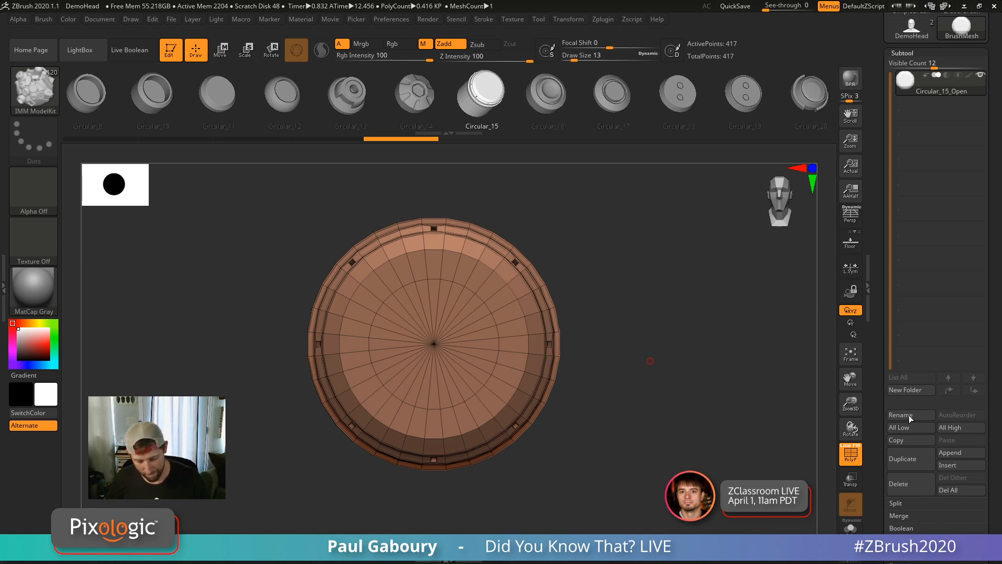
# Append the Circular_15_Open mesh to the IMM ModelKit brush and show it at the end of the brush's parts.
pyautogui.click(44, 19)
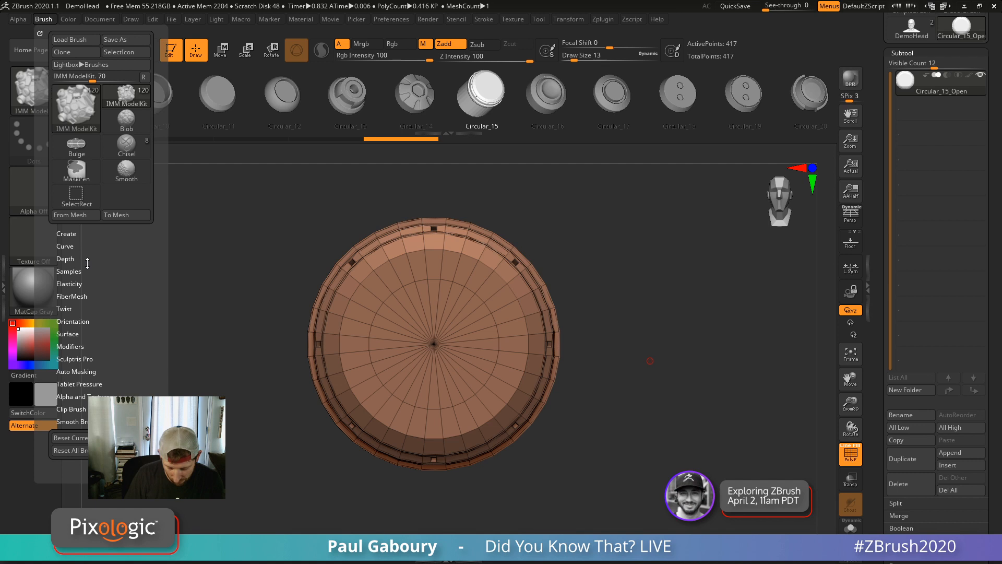
pyautogui.click(72, 233)
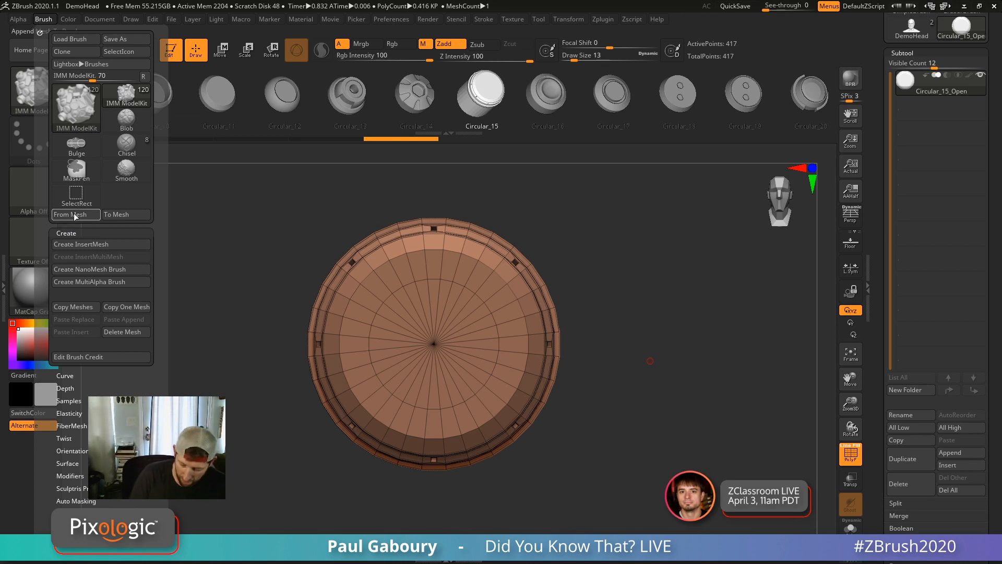
pyautogui.click(76, 215)
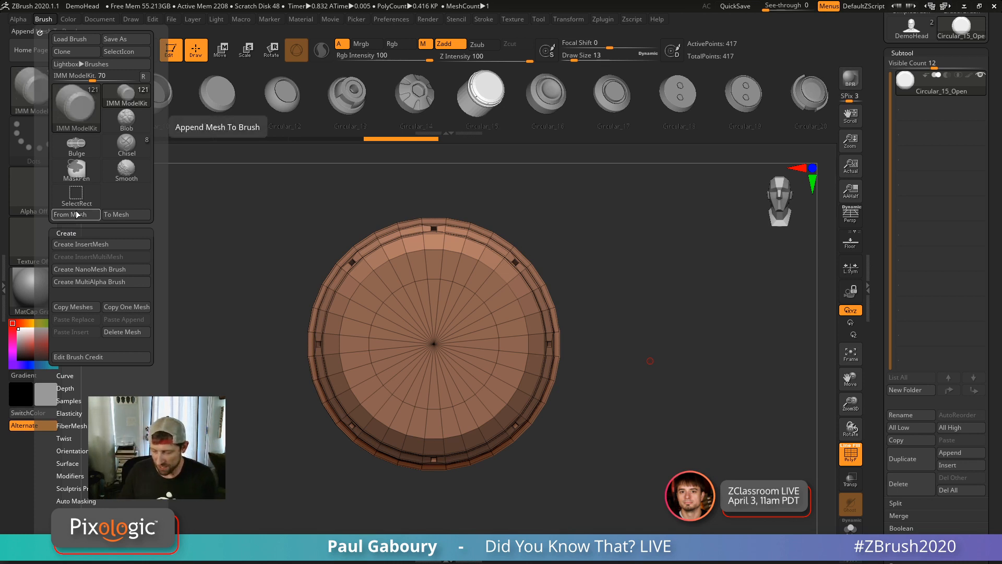
pyautogui.moveTo(735, 96)
pyautogui.mouseDown()
pyautogui.moveTo(346, 136)
pyautogui.moveTo(368, 112)
pyautogui.moveTo(537, 95)
pyautogui.moveTo(460, 127)
pyautogui.moveTo(362, 120)
pyautogui.moveTo(610, 96)
pyautogui.moveTo(347, 148)
pyautogui.moveTo(462, 106)
pyautogui.moveTo(505, 111)
pyautogui.moveTo(433, 104)
pyautogui.moveTo(405, 171)
pyautogui.mouseUp()
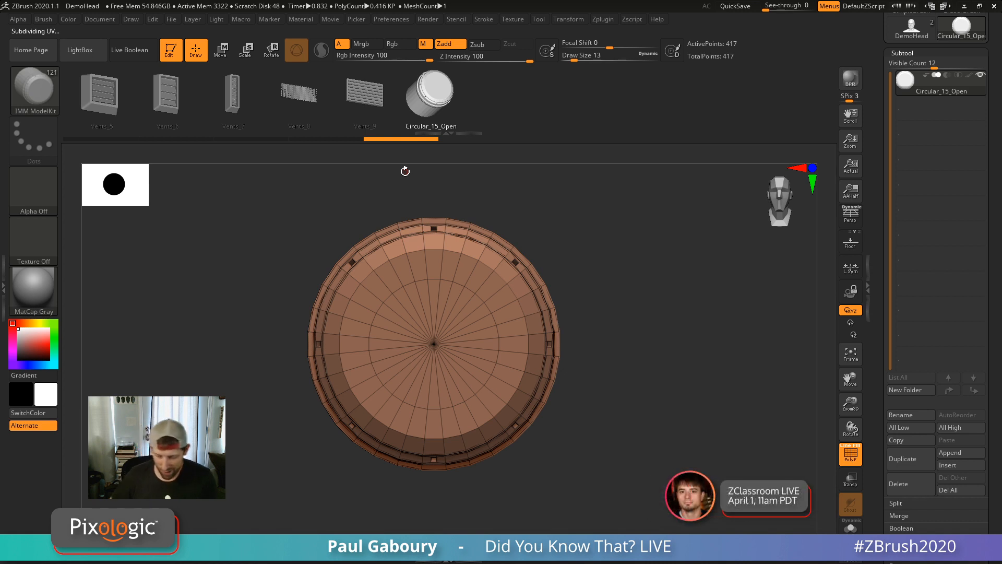
# Copy the Circular_15_Open mesh within the IMM ModelKit brush and insert the copy next to Circular_15.
pyautogui.click(44, 19)
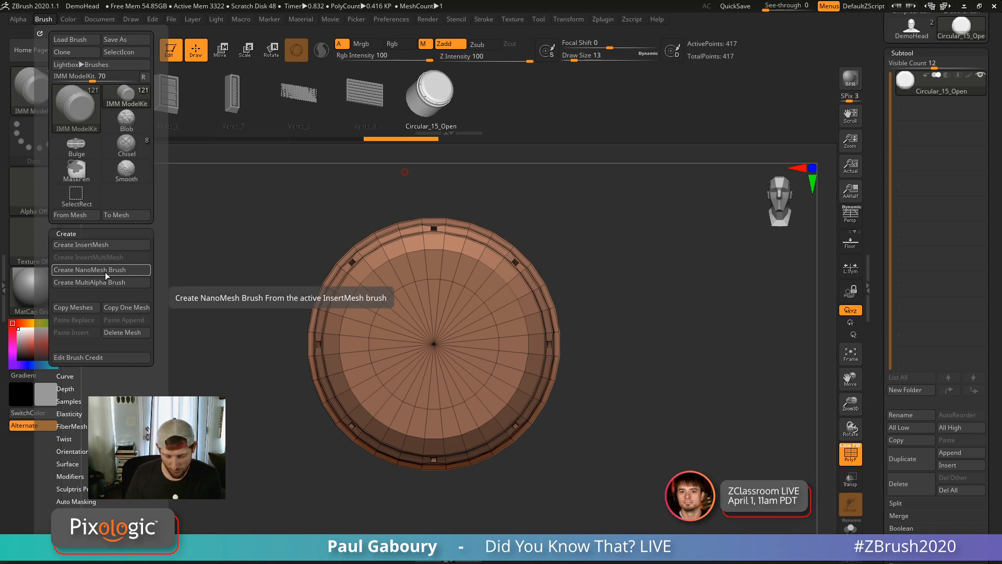
pyautogui.click(125, 308)
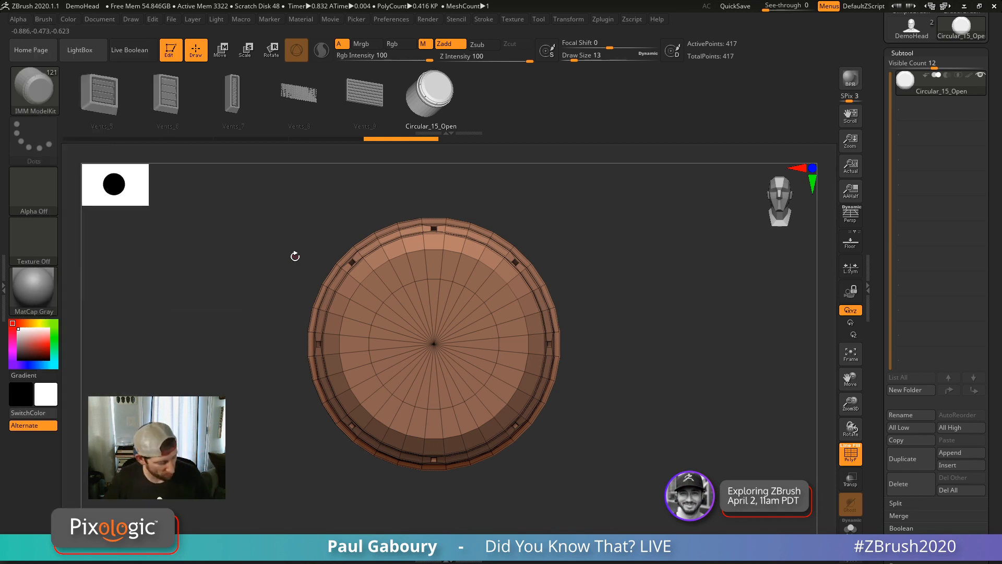
pyautogui.press('d')
pyautogui.press('m')
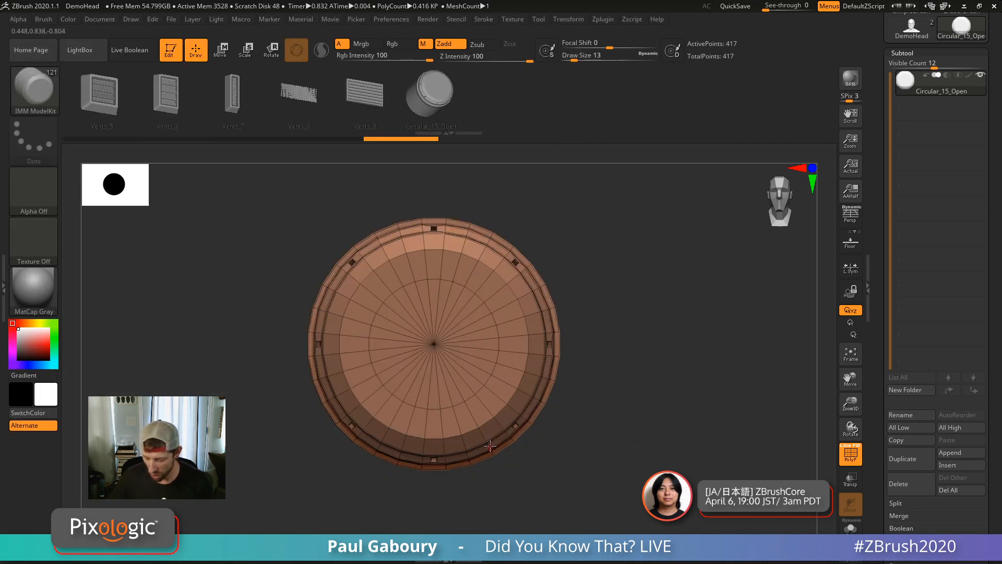
pyautogui.press('m')
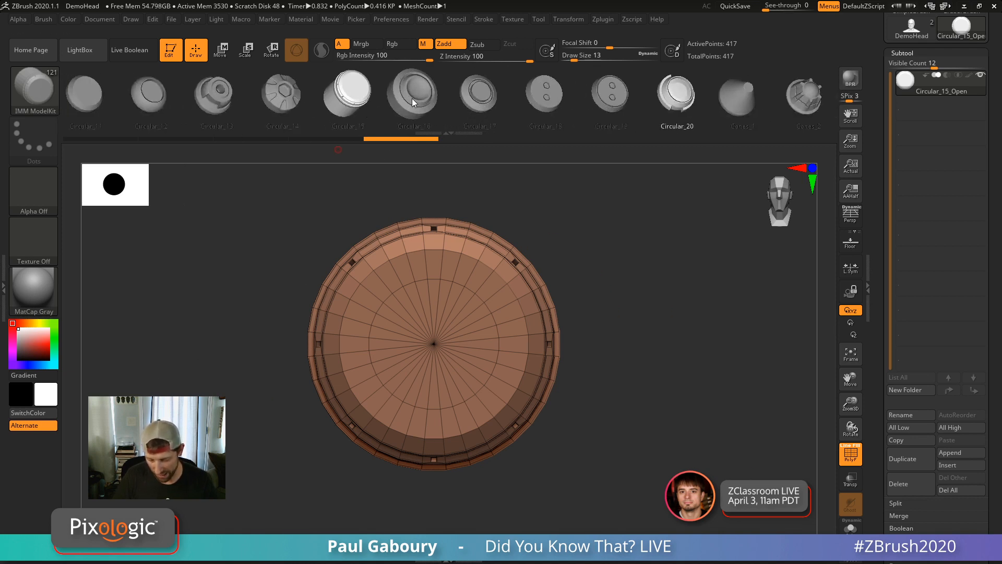
pyautogui.click(44, 20)
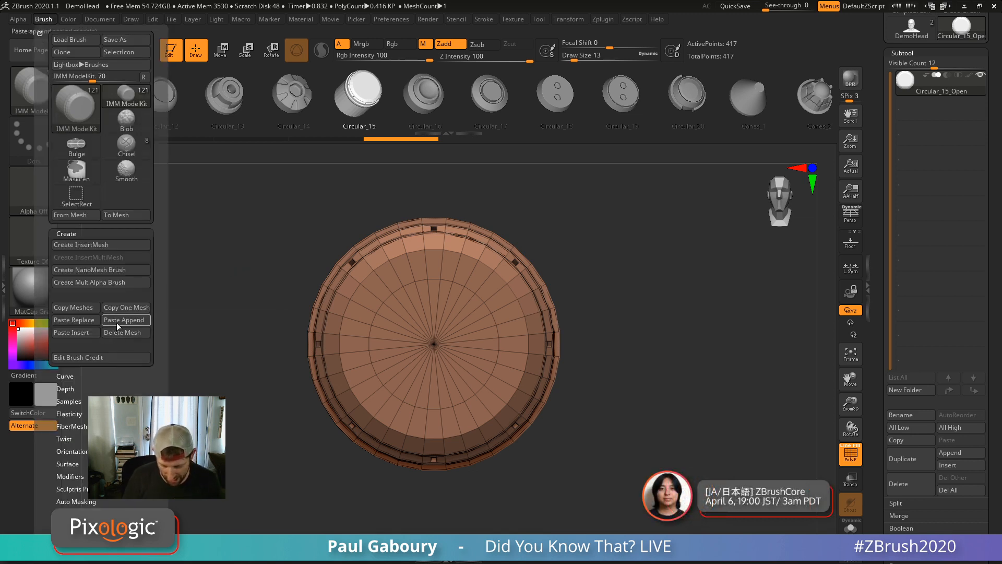
pyautogui.click(79, 334)
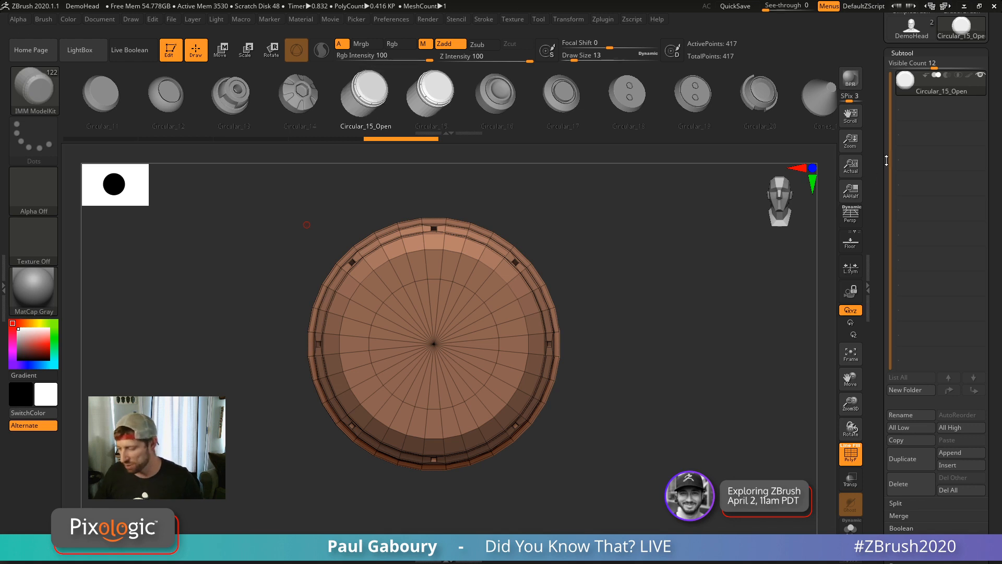
# Switch the active tool to DemoHead and hide its polyframe.
pyautogui.moveTo(876, 148); pyautogui.dragTo(875, 216)
pyautogui.click(910, 97)
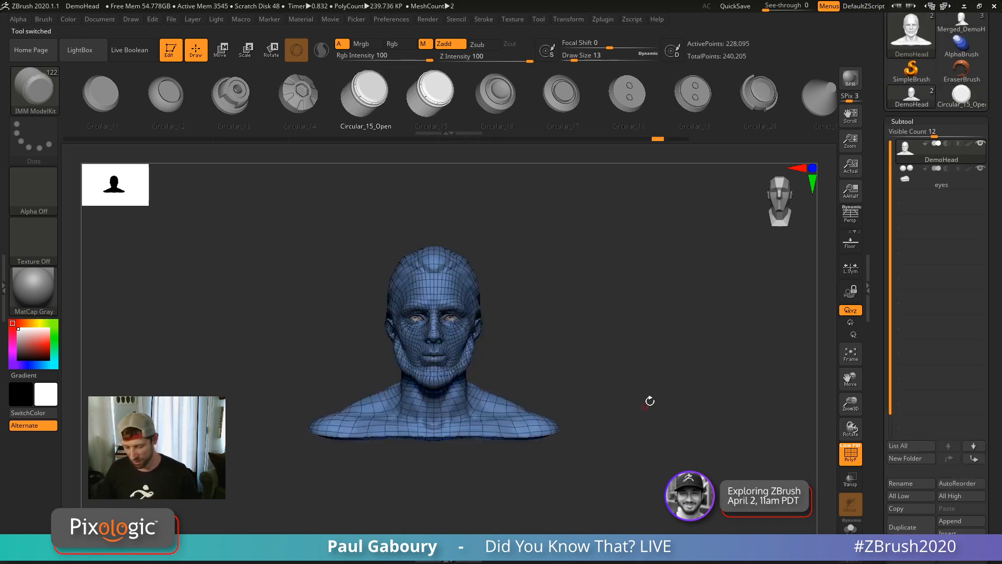
pyautogui.moveTo(649, 401); pyautogui.dragTo(663, 354)
pyautogui.hotkey('shift', 'f')
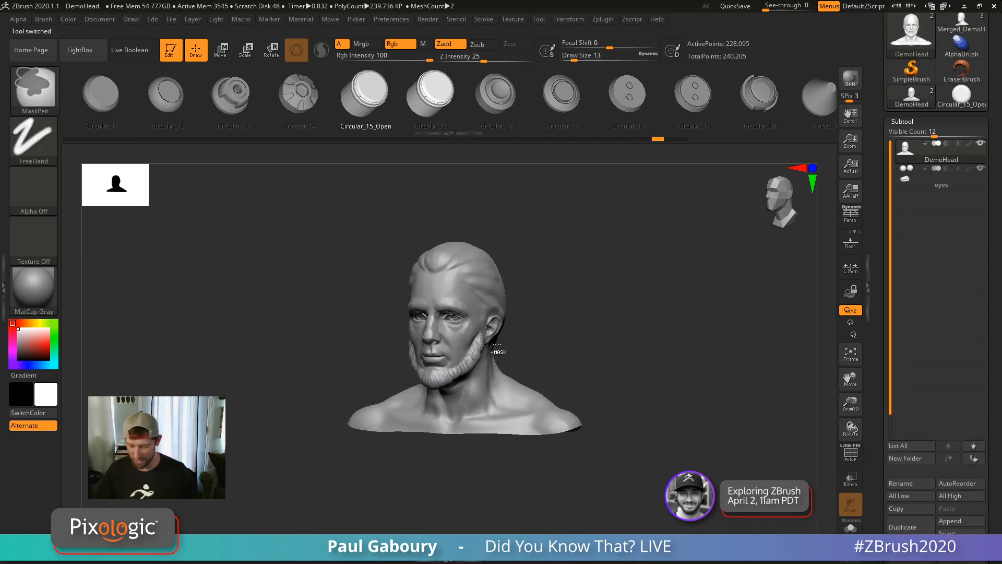
pyautogui.moveTo(499, 350)
pyautogui.keyDown('ctrl'); pyautogui.mouseDown(button='right')
pyautogui.moveTo(591, 365)
pyautogui.moveTo(568, 351)
pyautogui.mouseUp(button='right'); pyautogui.keyUp('ctrl')
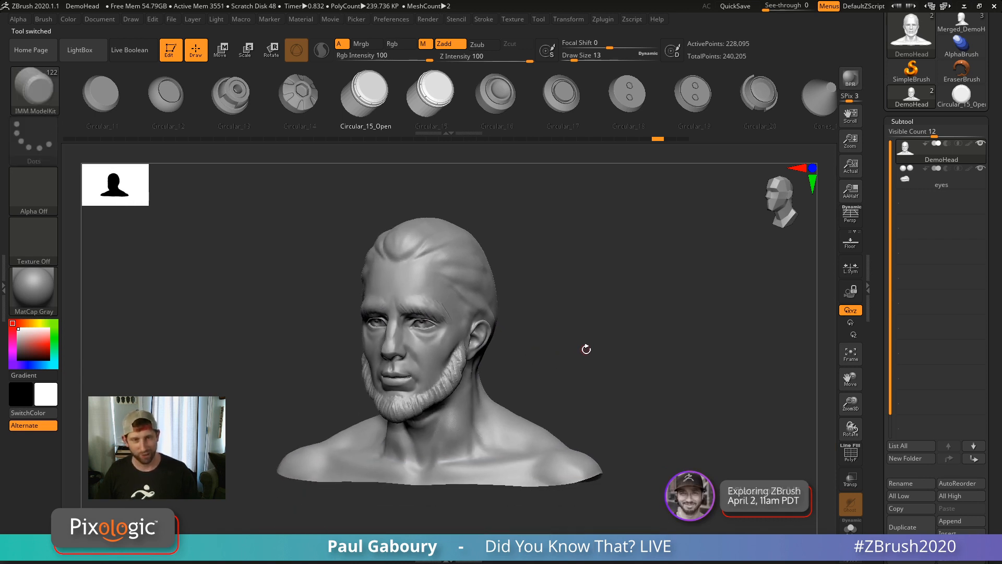
# Turn on Freeze SubDivision Levels for the DemoHead mesh and show its polyframe.
pyautogui.click(902, 121)
pyautogui.click(909, 135)
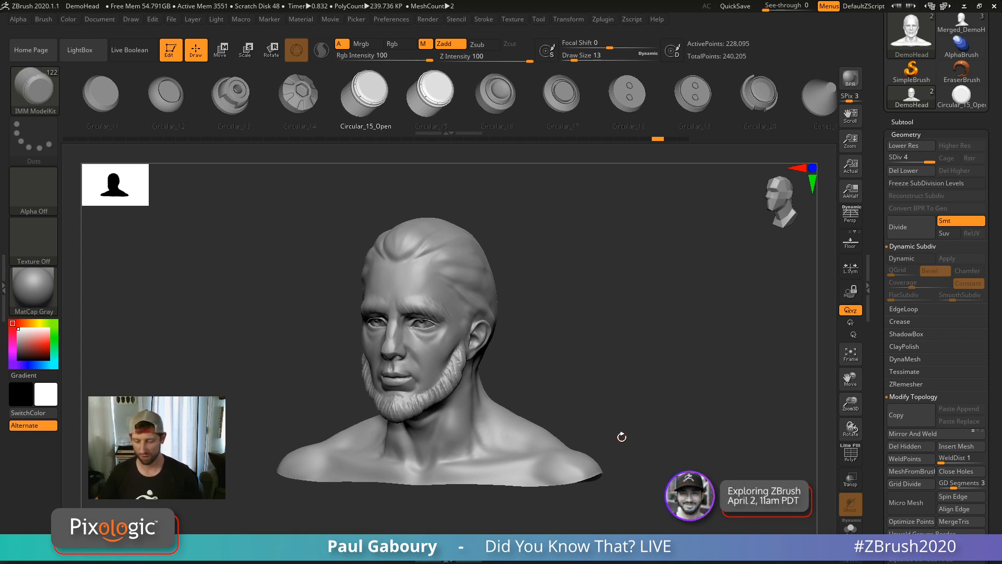
pyautogui.press(',')
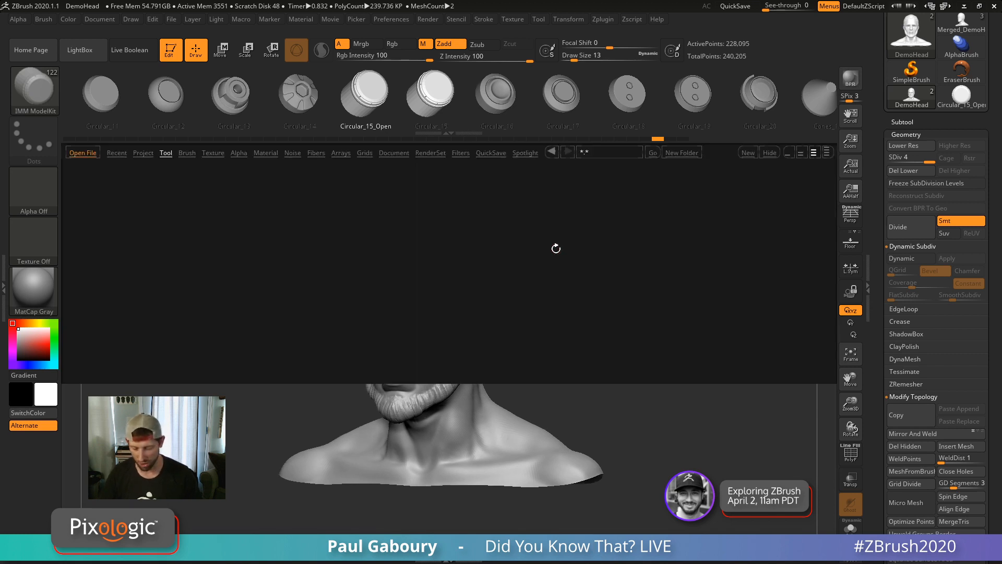
pyautogui.press(',')
pyautogui.press('b')
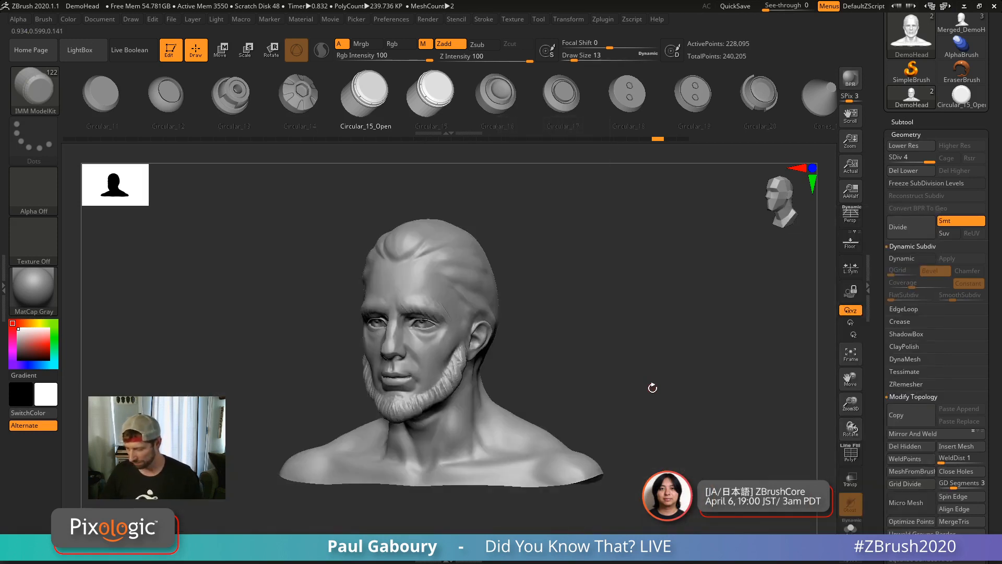
pyautogui.click(926, 183)
pyautogui.hotkey('shift', 'f')
pyautogui.moveTo(611, 358)
pyautogui.mouseDown()
pyautogui.moveTo(604, 367)
pyautogui.moveTo(646, 338)
pyautogui.moveTo(629, 346)
pyautogui.mouseUp()
pyautogui.keyDown('ctrl'); pyautogui.moveTo(510, 313); pyautogui.dragTo(501, 316, button='right'); pyautogui.keyUp('ctrl')
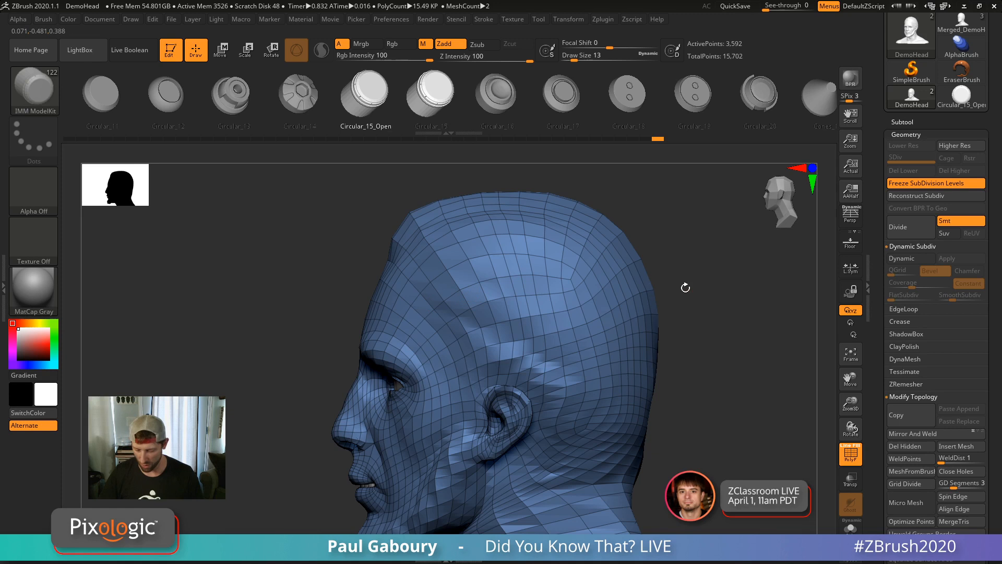
pyautogui.moveTo(711, 301)
pyautogui.keyDown('ctrl'); pyautogui.keyDown('shift'); pyautogui.mouseDown()
pyautogui.moveTo(780, 377)
pyautogui.moveTo(576, 355)
pyautogui.moveTo(487, 308)
pyautogui.moveTo(562, 327)
pyautogui.moveTo(481, 314)
pyautogui.mouseUp(); pyautogui.keyUp('shift'); pyautogui.keyUp('ctrl')
pyautogui.keyDown('ctrl'); pyautogui.keyDown('alt'); pyautogui.keyDown('shift'); pyautogui.moveTo(398, 276); pyautogui.dragTo(446, 315); pyautogui.keyUp('shift'); pyautogui.keyUp('alt'); pyautogui.keyUp('ctrl')
pyautogui.keyDown('ctrl'); pyautogui.keyDown('alt'); pyautogui.keyDown('shift'); pyautogui.moveTo(425, 206); pyautogui.dragTo(452, 230); pyautogui.keyUp('shift'); pyautogui.keyUp('alt'); pyautogui.keyUp('ctrl')
pyautogui.moveTo(604, 313)
pyautogui.mouseDown()
pyautogui.moveTo(519, 283)
pyautogui.moveTo(621, 289)
pyautogui.moveTo(573, 311)
pyautogui.moveTo(581, 295)
pyautogui.mouseUp()
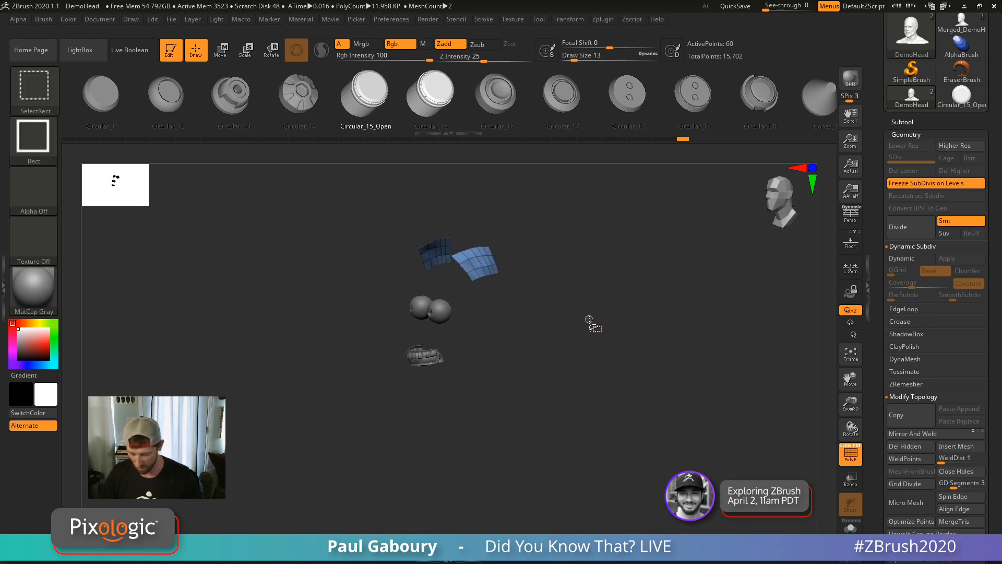
pyautogui.keyDown('ctrl'); pyautogui.keyDown('shift'); pyautogui.click(583, 300); pyautogui.keyUp('shift'); pyautogui.keyUp('ctrl')
# Isolate a block of polygons on the upper sides of the head and hide the stray polygons around it.
pyautogui.moveTo(661, 257)
pyautogui.keyDown('ctrl'); pyautogui.keyDown('shift'); pyautogui.mouseDown()
pyautogui.moveTo(705, 310)
pyautogui.moveTo(537, 281)
pyautogui.moveTo(537, 308)
pyautogui.mouseUp(); pyautogui.keyUp('shift'); pyautogui.keyUp('ctrl')
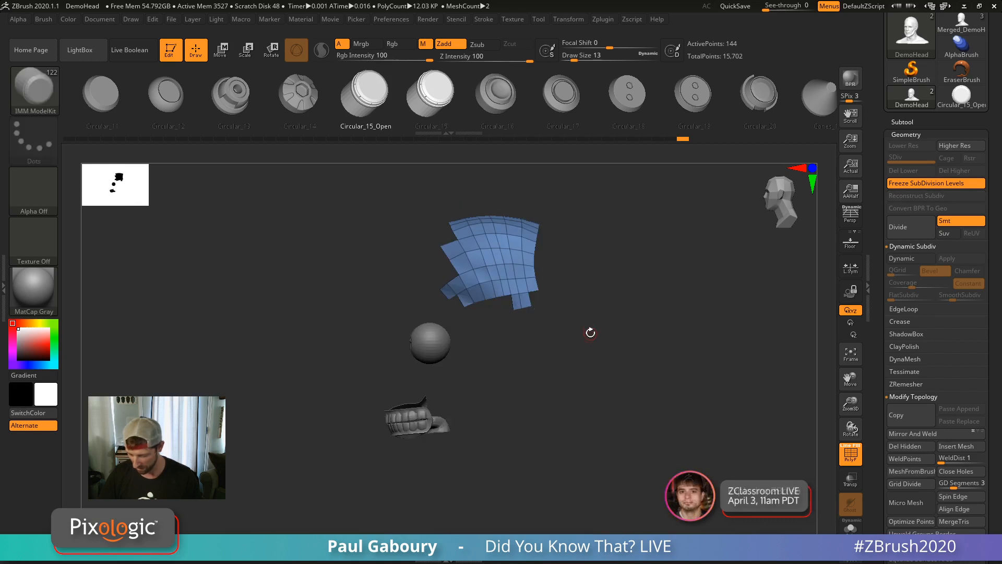
pyautogui.moveTo(588, 331)
pyautogui.mouseDown()
pyautogui.moveTo(577, 358)
pyautogui.moveTo(503, 301)
pyautogui.moveTo(496, 319)
pyautogui.moveTo(443, 268)
pyautogui.mouseUp()
pyautogui.keyDown('ctrl'); pyautogui.keyDown('shift'); pyautogui.moveTo(474, 330); pyautogui.dragTo(449, 239); pyautogui.keyUp('shift'); pyautogui.keyUp('ctrl')
pyautogui.moveTo(448, 230); pyautogui.dragTo(452, 248, button='right')
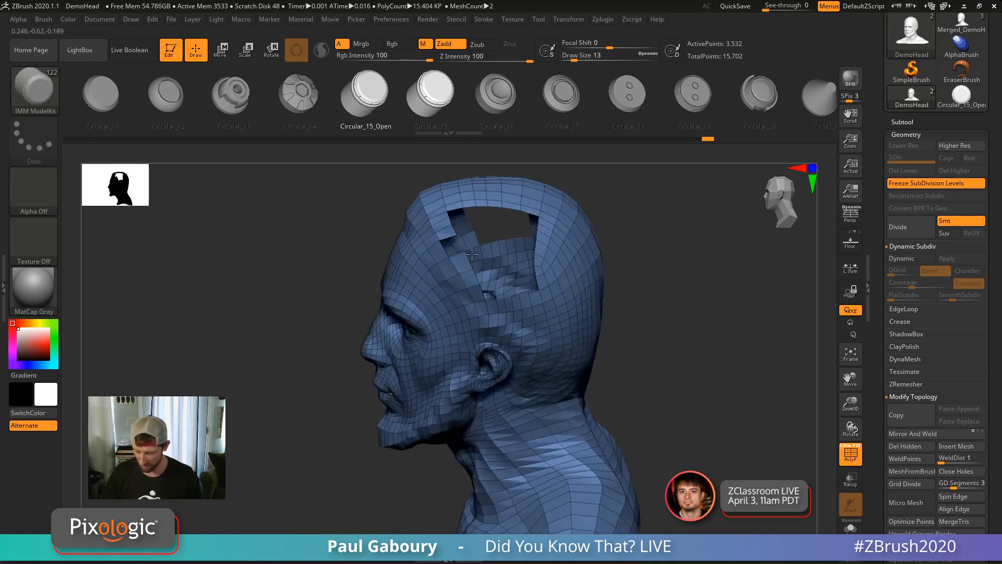
pyautogui.hotkey('ctrl', 'z')
pyautogui.keyDown('ctrl'); pyautogui.keyDown('shift'); pyautogui.moveTo(448, 249); pyautogui.dragTo(431, 233); pyautogui.keyUp('shift'); pyautogui.keyUp('ctrl')
pyautogui.moveTo(449, 230)
pyautogui.mouseDown(button='right')
pyautogui.moveTo(545, 307)
pyautogui.moveTo(548, 262)
pyautogui.mouseUp(button='right')
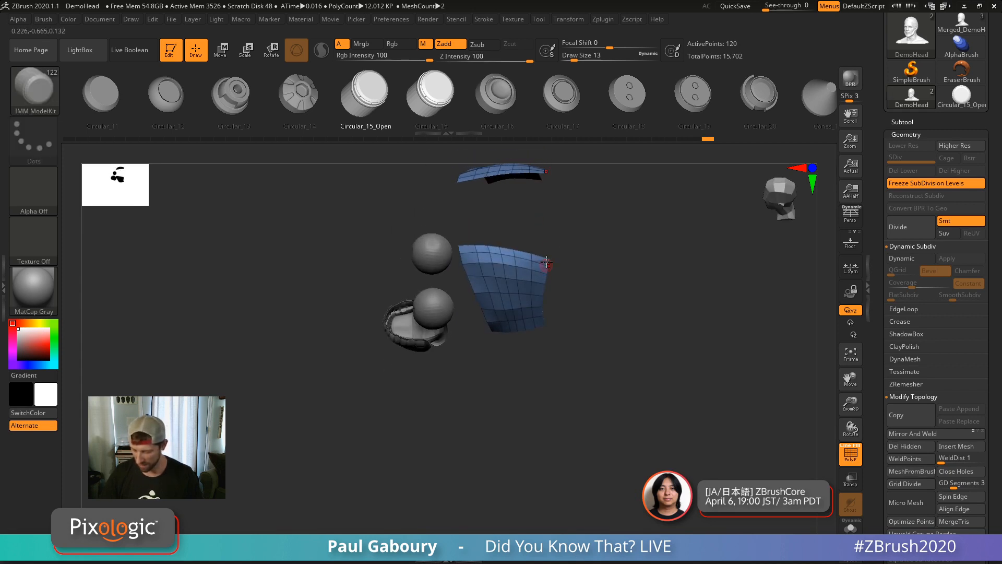
# Trim the isolated patches with SelectLasso, assign them their own polygroup, and show the whole head again.
pyautogui.keyDown('ctrl'); pyautogui.keyDown('shift'); pyautogui.click(52, 91); pyautogui.keyUp('shift'); pyautogui.keyUp('ctrl')
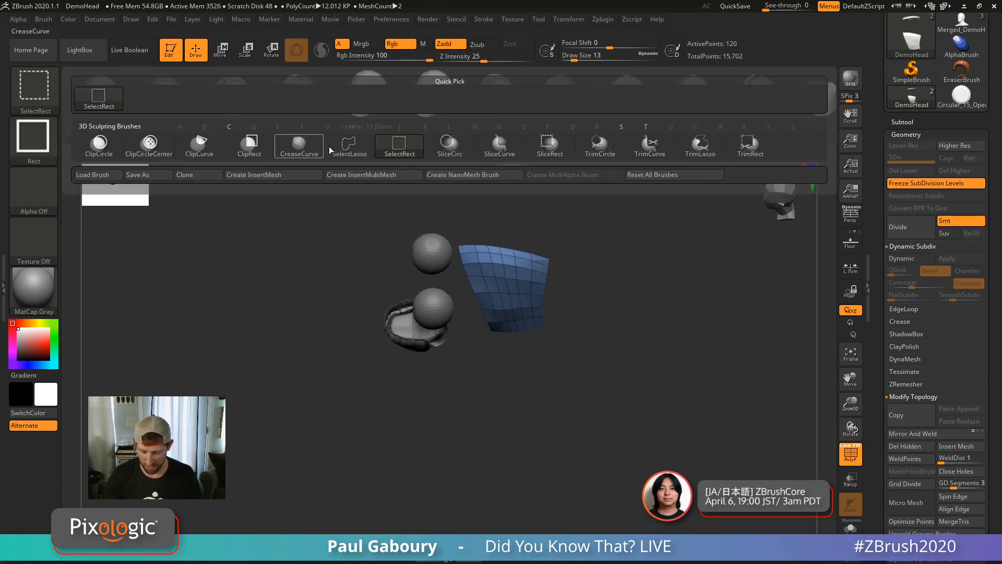
pyautogui.click(349, 144)
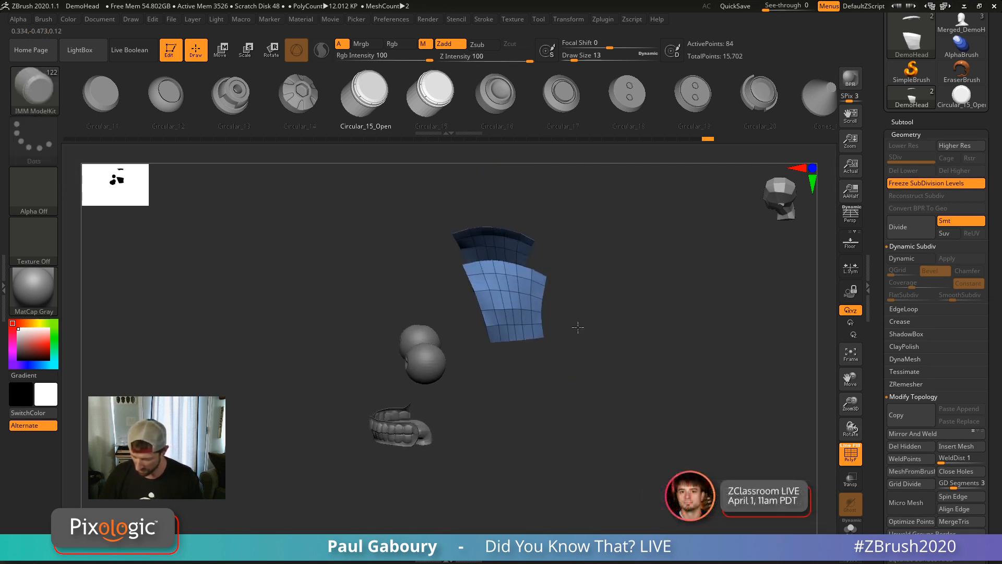
pyautogui.moveTo(577, 327); pyautogui.dragTo(590, 344)
pyautogui.moveTo(615, 421)
pyautogui.mouseDown()
pyautogui.moveTo(679, 420)
pyautogui.moveTo(667, 342)
pyautogui.mouseUp()
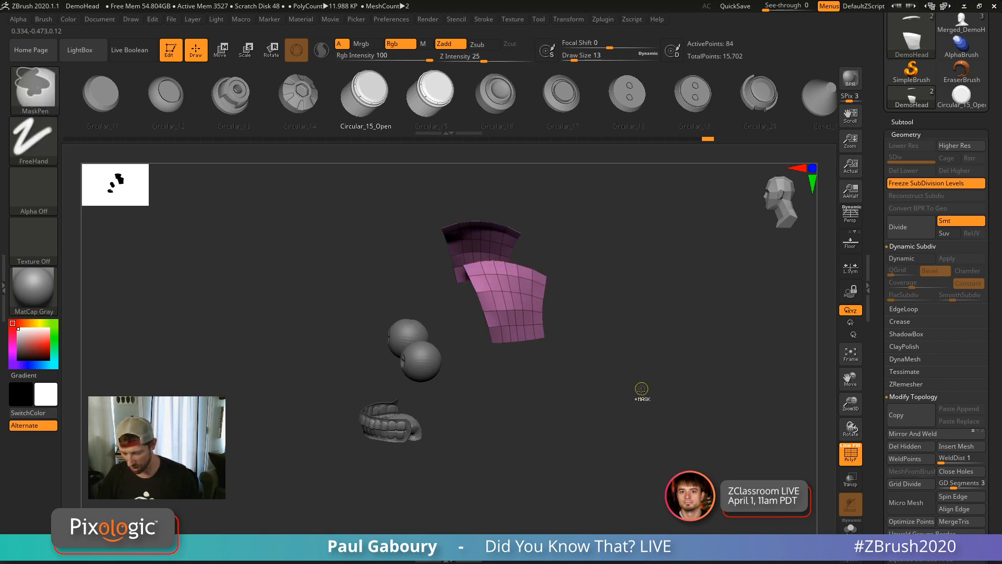
pyautogui.keyDown('ctrl'); pyautogui.keyDown('shift'); pyautogui.click(634, 432); pyautogui.keyUp('shift'); pyautogui.keyUp('ctrl')
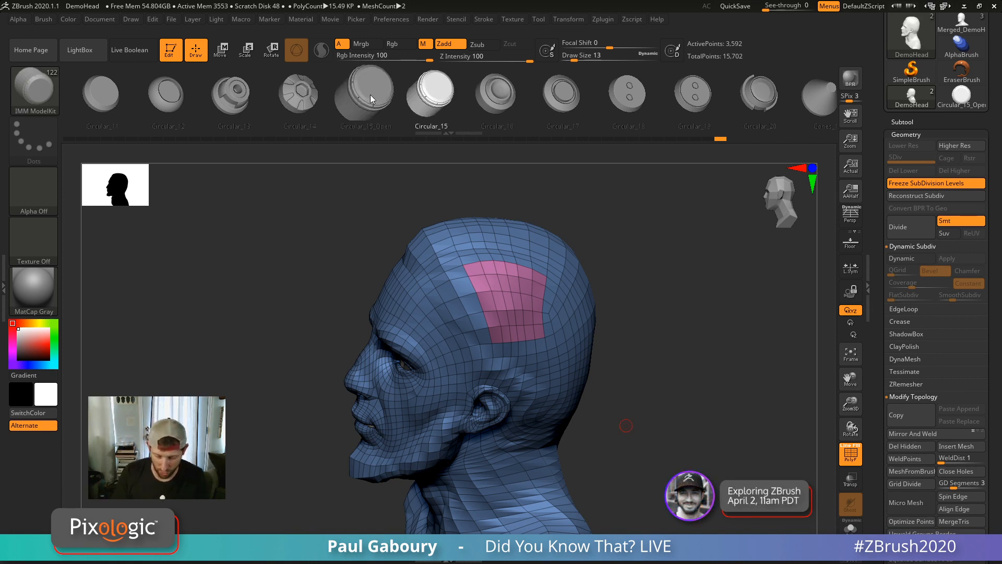
# Insert the Circular_15_Open mesh on the head's side polygroup and clear the mask to bridge it into the surface.
pyautogui.moveTo(621, 400); pyautogui.dragTo(617, 358)
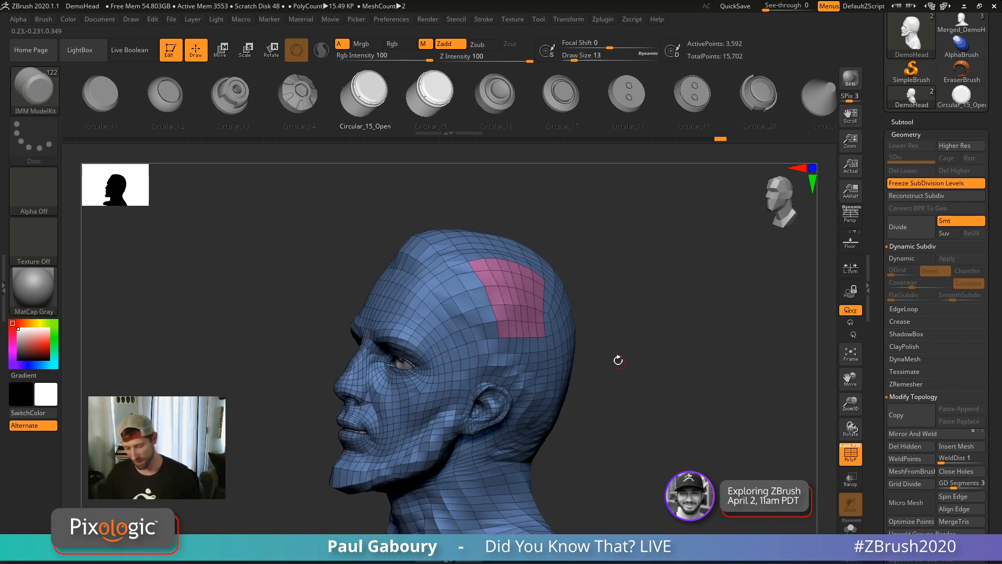
pyautogui.moveTo(520, 299); pyautogui.dragTo(553, 331)
pyautogui.moveTo(630, 404); pyautogui.dragTo(638, 378)
pyautogui.press('ctrl')
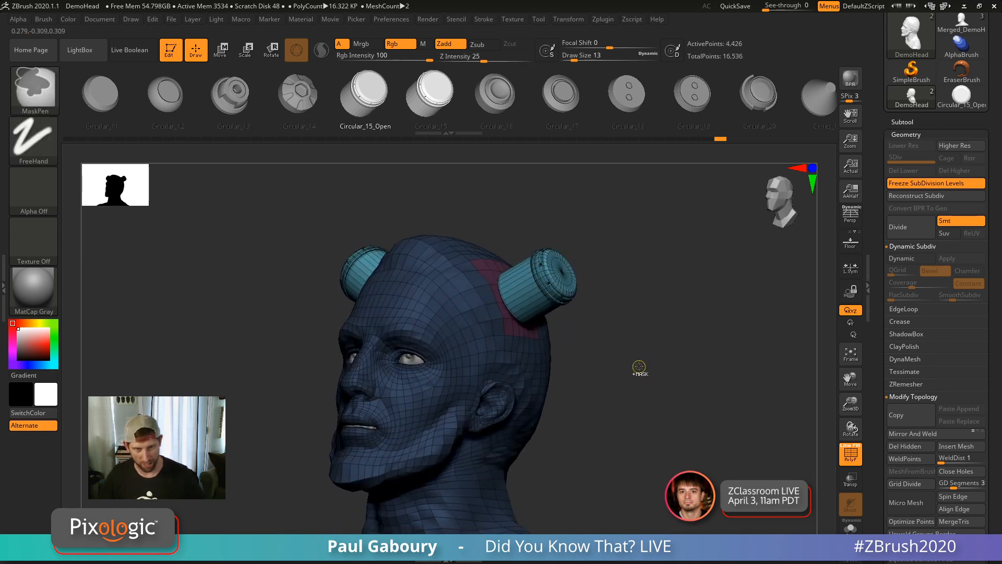
pyautogui.keyDown('ctrl'); pyautogui.moveTo(639, 368); pyautogui.dragTo(693, 449); pyautogui.keyUp('ctrl')
pyautogui.keyDown('ctrl'); pyautogui.moveTo(633, 354); pyautogui.dragTo(706, 471); pyautogui.keyUp('ctrl')
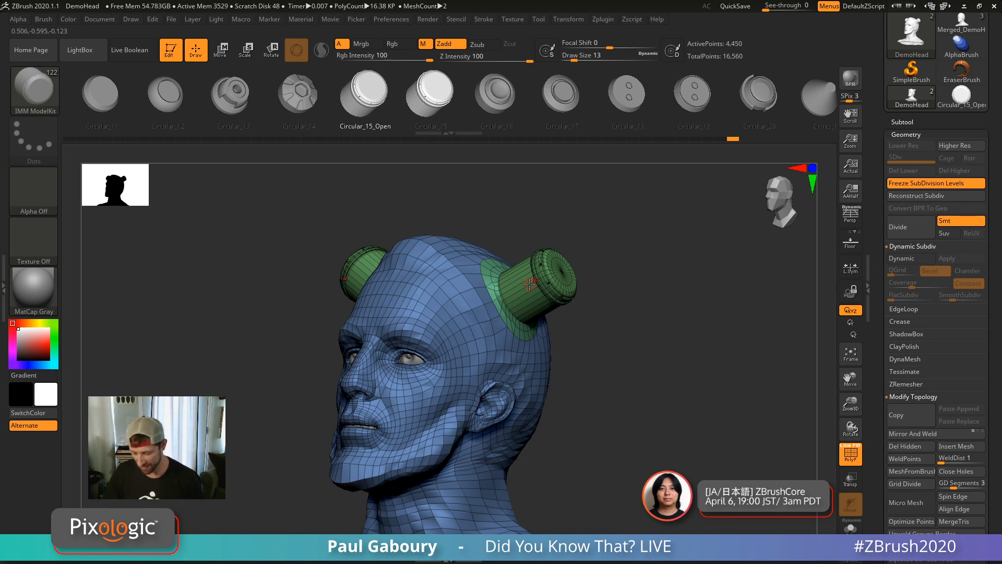
# Undo the cylinder insertion and its bridging on the head.
pyautogui.moveTo(491, 273); pyautogui.dragTo(495, 280)
pyautogui.hotkey('ctrl', 'z')
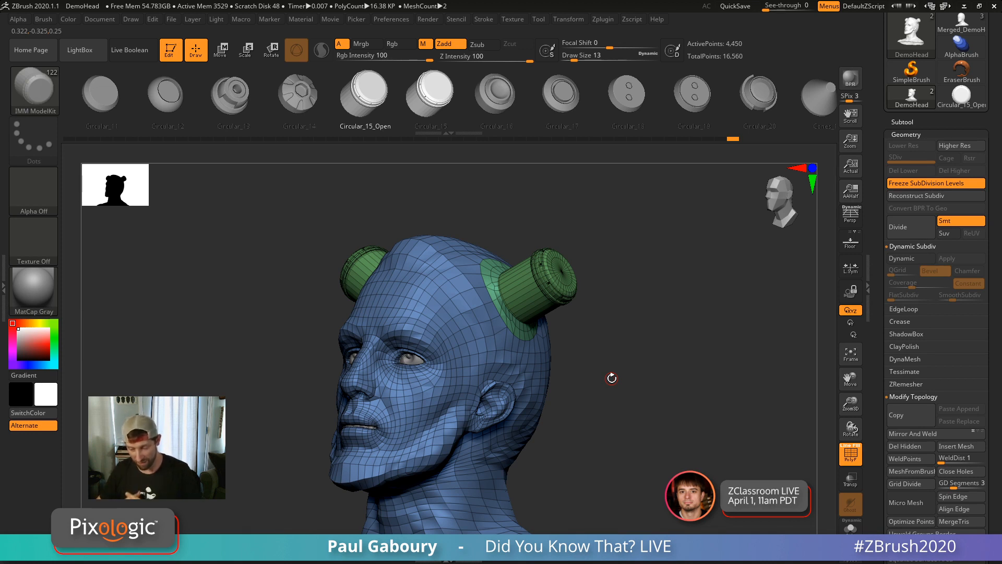
pyautogui.press('ctrl')
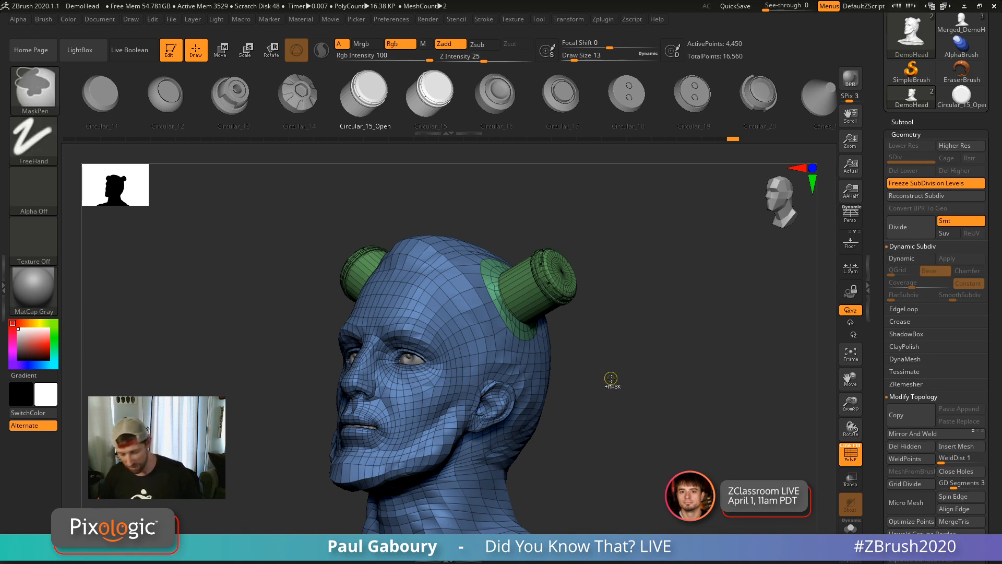
pyautogui.hotkey('ctrl', 'z')
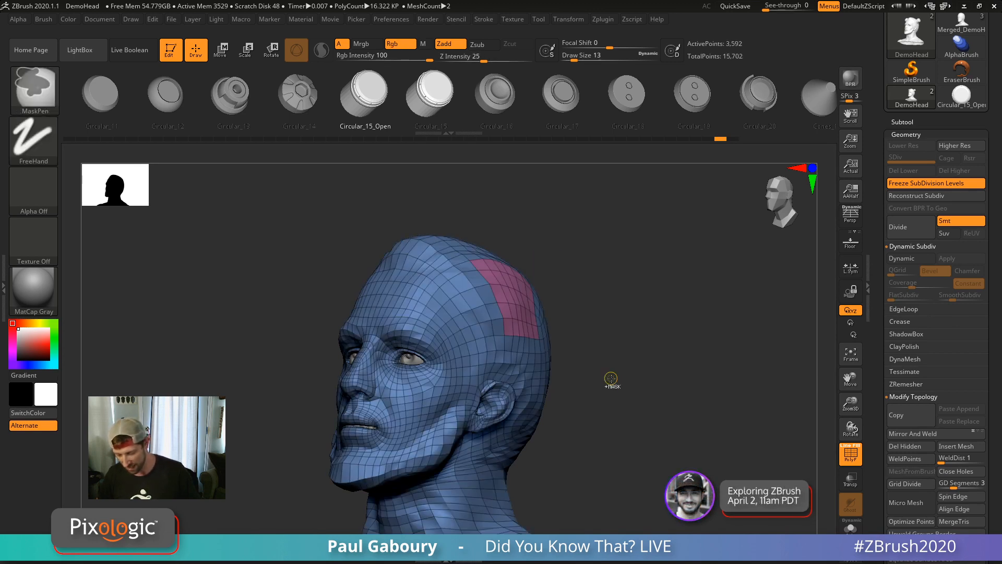
# Place Circular_15_Open on the center of the head's side polygroup and clear the mask to fuse the cylinders with the head.
pyautogui.moveTo(515, 302); pyautogui.dragTo(517, 284, button='right')
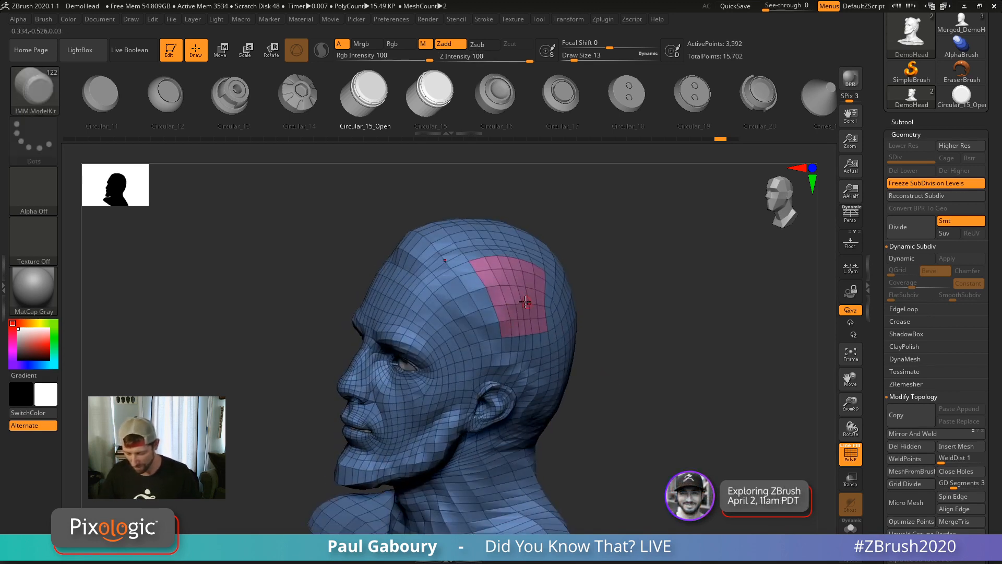
pyautogui.moveTo(519, 297); pyautogui.dragTo(556, 339)
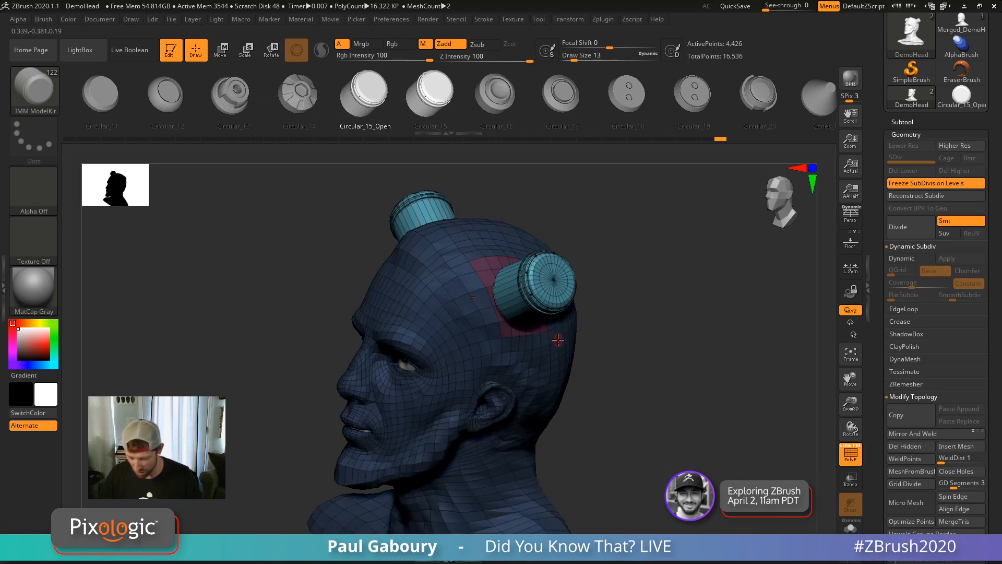
pyautogui.moveTo(644, 393); pyautogui.dragTo(659, 370)
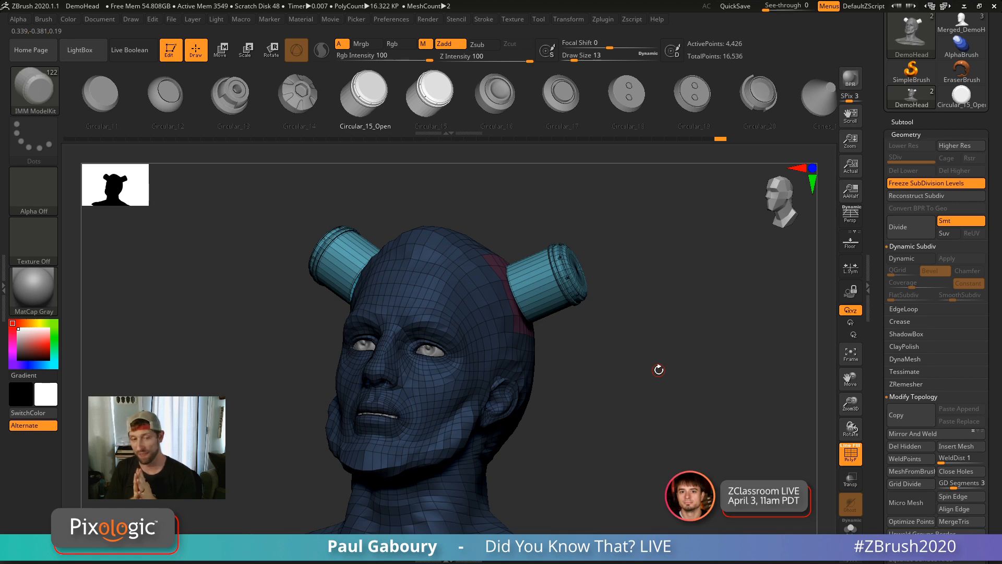
pyautogui.moveTo(678, 366)
pyautogui.mouseDown()
pyautogui.moveTo(658, 380)
pyautogui.moveTo(717, 447)
pyautogui.mouseUp()
pyautogui.press('ctrl')
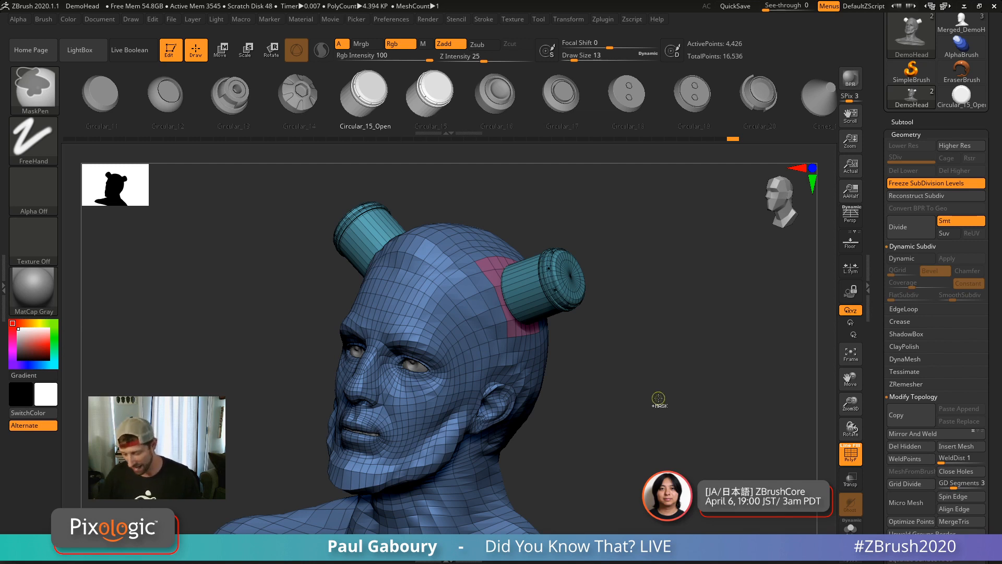
pyautogui.keyDown('ctrl'); pyautogui.moveTo(658, 400); pyautogui.dragTo(692, 444); pyautogui.keyUp('ctrl')
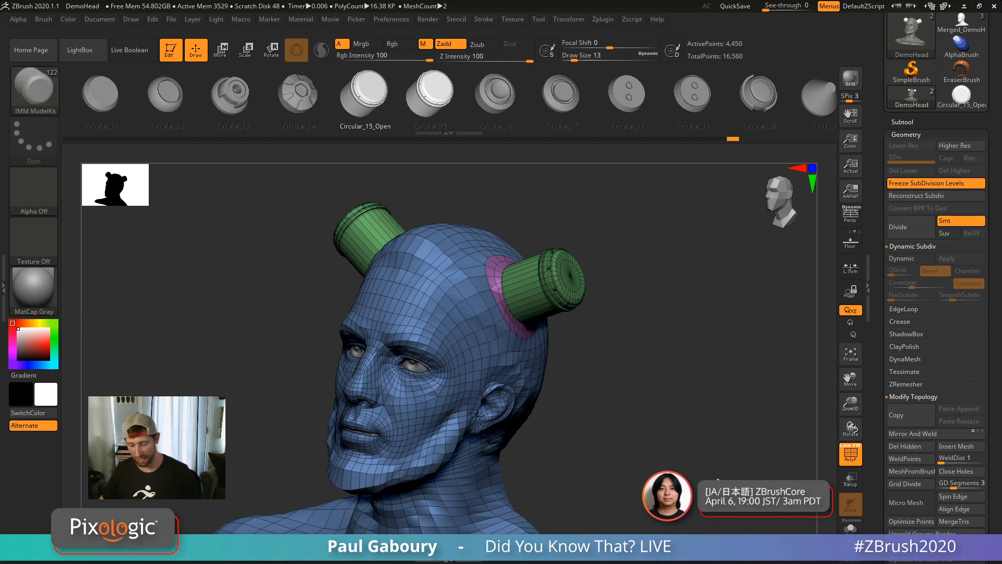
# Try smoothing the join between cylinder and head at draw size 74, undo it, and hide the polyframe.
pyautogui.press('s')
pyautogui.moveTo(652, 390); pyautogui.dragTo(667, 391)
pyautogui.moveTo(506, 292)
pyautogui.keyDown('shift'); pyautogui.mouseDown()
pyautogui.moveTo(507, 308)
pyautogui.moveTo(515, 278)
pyautogui.moveTo(534, 274)
pyautogui.moveTo(543, 334)
pyautogui.mouseUp(); pyautogui.keyUp('shift')
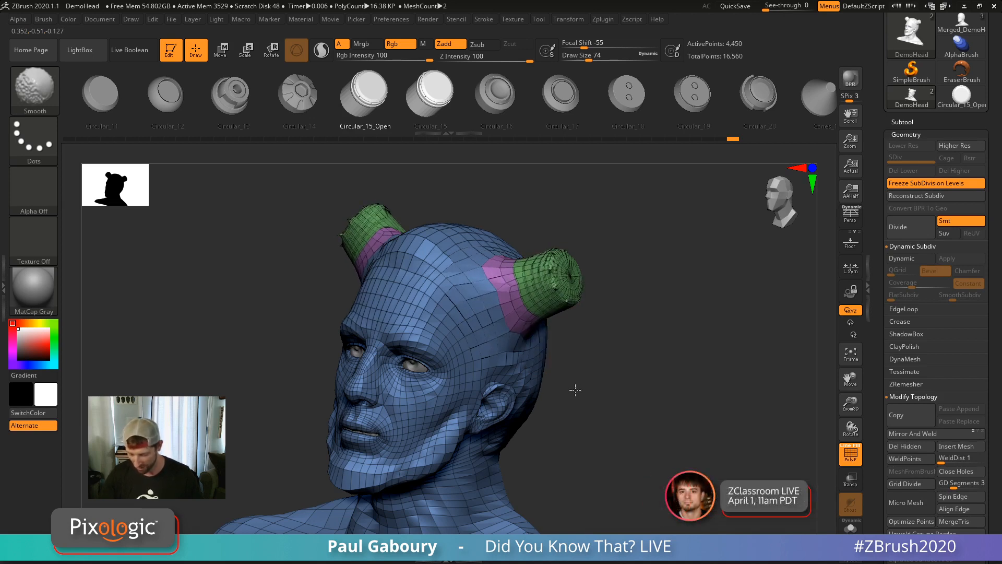
pyautogui.hotkey('ctrl', 'z')
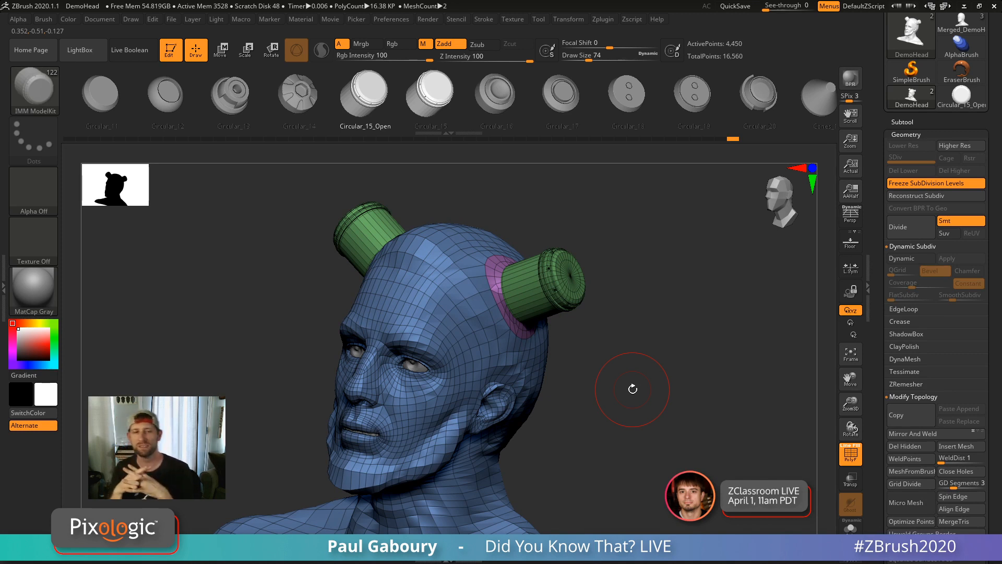
pyautogui.hotkey('shift', 'f')
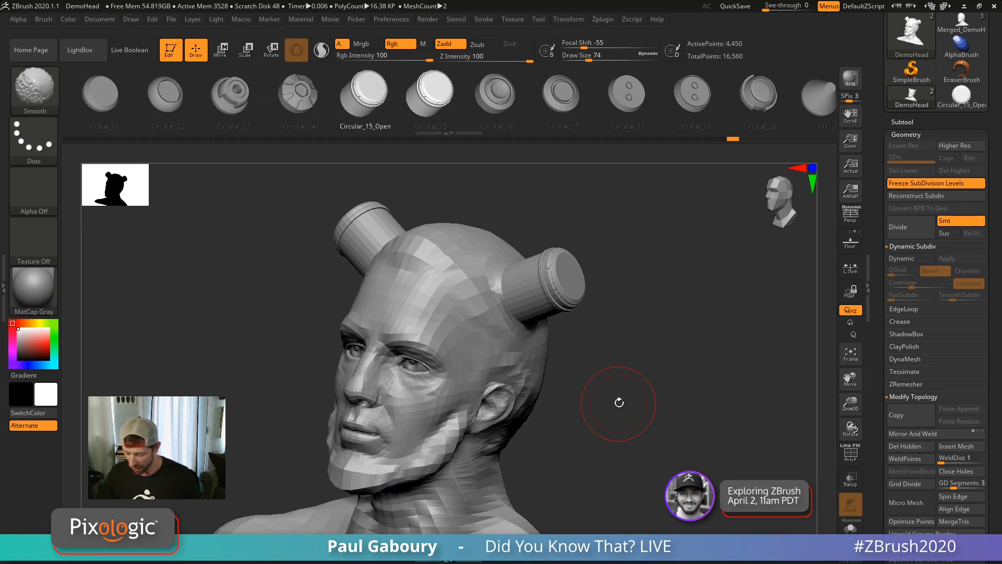
# Unfreeze the subdivision levels and, with the mask cleared, smooth the joins between both cylinders and the head.
pyautogui.click(918, 185)
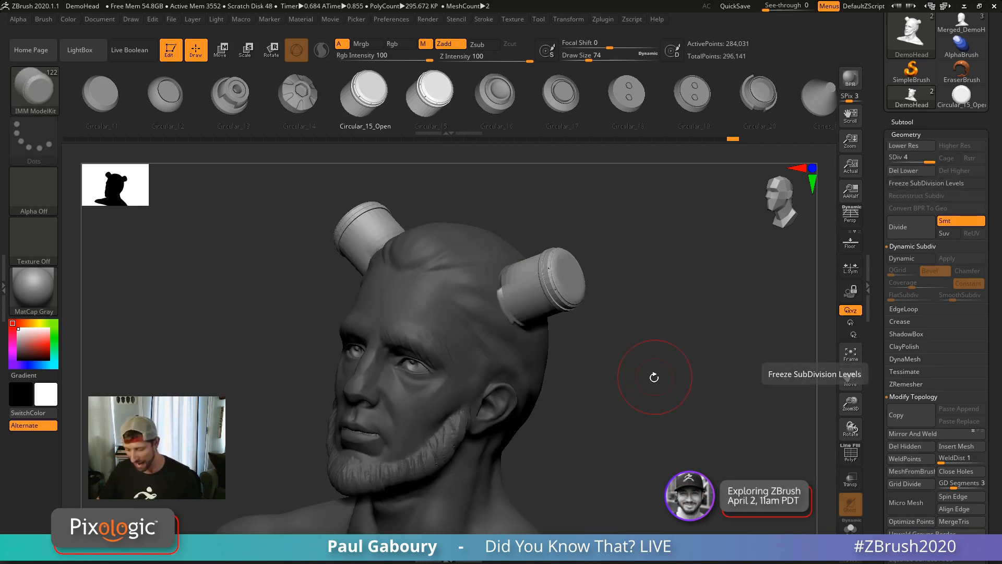
pyautogui.moveTo(653, 376)
pyautogui.mouseDown()
pyautogui.moveTo(671, 414)
pyautogui.moveTo(638, 399)
pyautogui.moveTo(565, 327)
pyautogui.mouseUp()
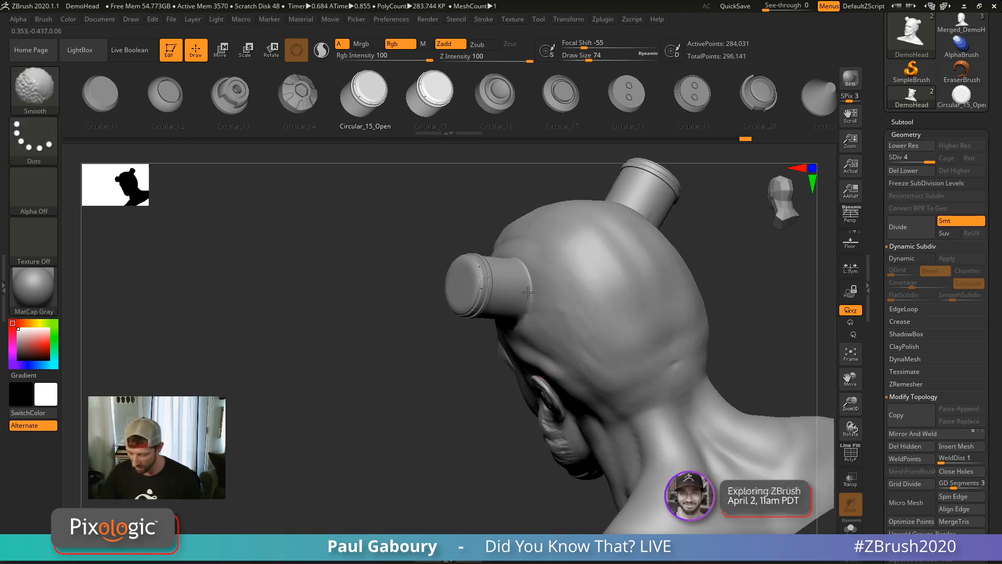
pyautogui.moveTo(529, 297); pyautogui.dragTo(527, 318, button='right')
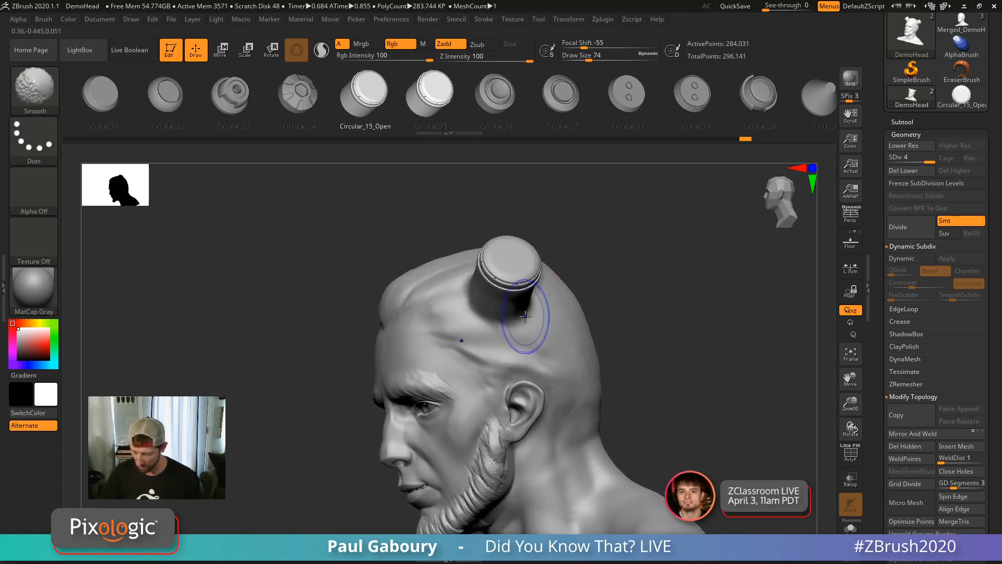
pyautogui.keyDown('shift'); pyautogui.moveTo(527, 318); pyautogui.dragTo(513, 324); pyautogui.keyUp('shift')
pyautogui.moveTo(505, 327); pyautogui.dragTo(553, 334, button='right')
pyautogui.keyDown('shift'); pyautogui.moveTo(486, 292); pyautogui.dragTo(482, 299); pyautogui.keyUp('shift')
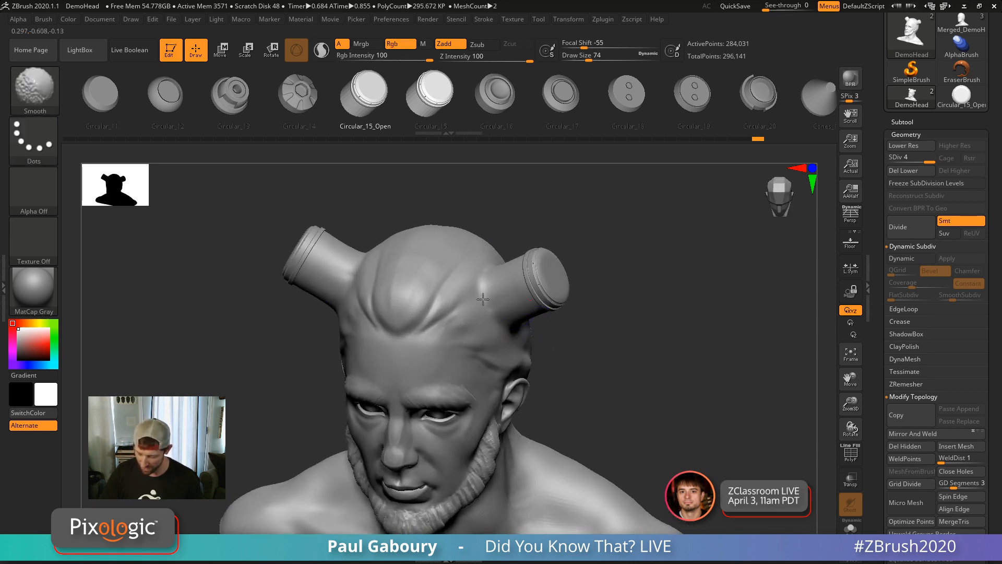
pyautogui.keyDown('shift'); pyautogui.moveTo(488, 263); pyautogui.dragTo(488, 303); pyautogui.keyUp('shift')
pyautogui.keyDown('ctrl'); pyautogui.moveTo(640, 351); pyautogui.dragTo(633, 316, button='right'); pyautogui.keyUp('ctrl')
pyautogui.moveTo(634, 316)
pyautogui.mouseDown(button='right')
pyautogui.moveTo(624, 340)
pyautogui.moveTo(662, 287)
pyautogui.moveTo(657, 307)
pyautogui.moveTo(620, 309)
pyautogui.mouseUp(button='right')
pyautogui.moveTo(621, 309)
pyautogui.keyDown('ctrl'); pyautogui.mouseDown(button='right')
pyautogui.moveTo(633, 317)
pyautogui.moveTo(622, 300)
pyautogui.moveTo(651, 291)
pyautogui.mouseUp(button='right'); pyautogui.keyUp('ctrl')
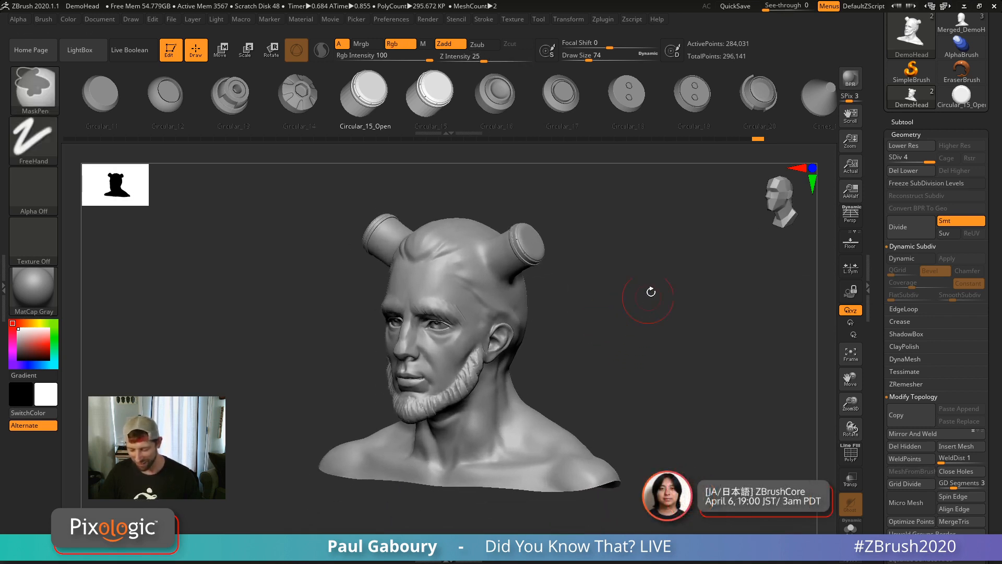
pyautogui.moveTo(649, 327); pyautogui.dragTo(661, 333, button='right')
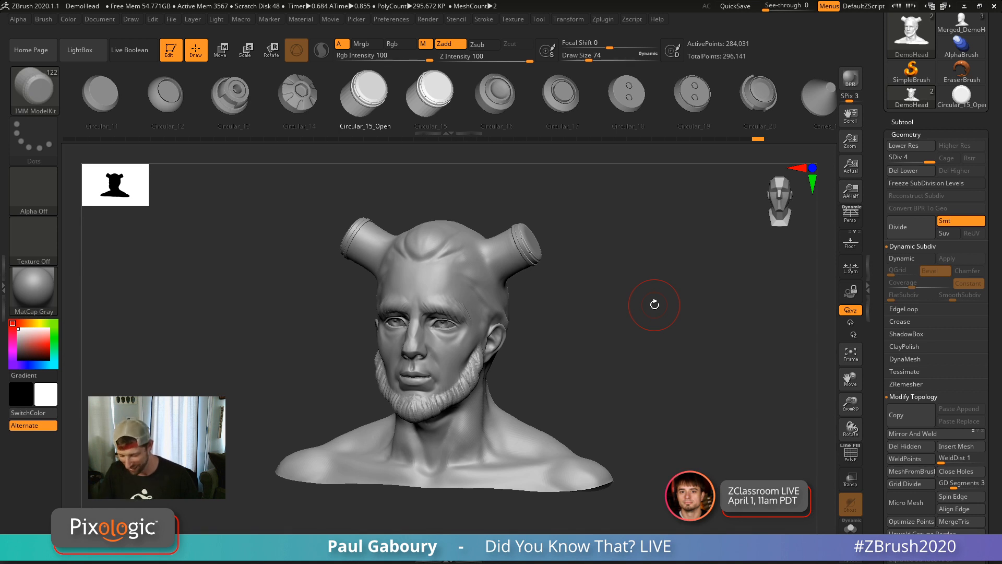
pyautogui.moveTo(575, 291); pyautogui.dragTo(568, 295)
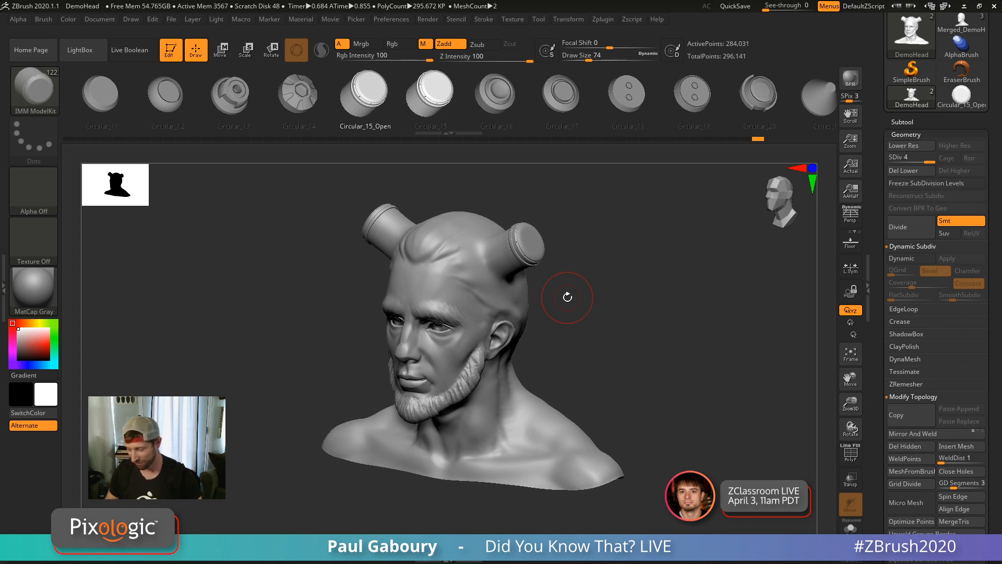
# Switch to the Merged_DemoHead tool, turn off Dynamic Subdiv and divide the mesh up to SDiv 4.
pyautogui.click(960, 25)
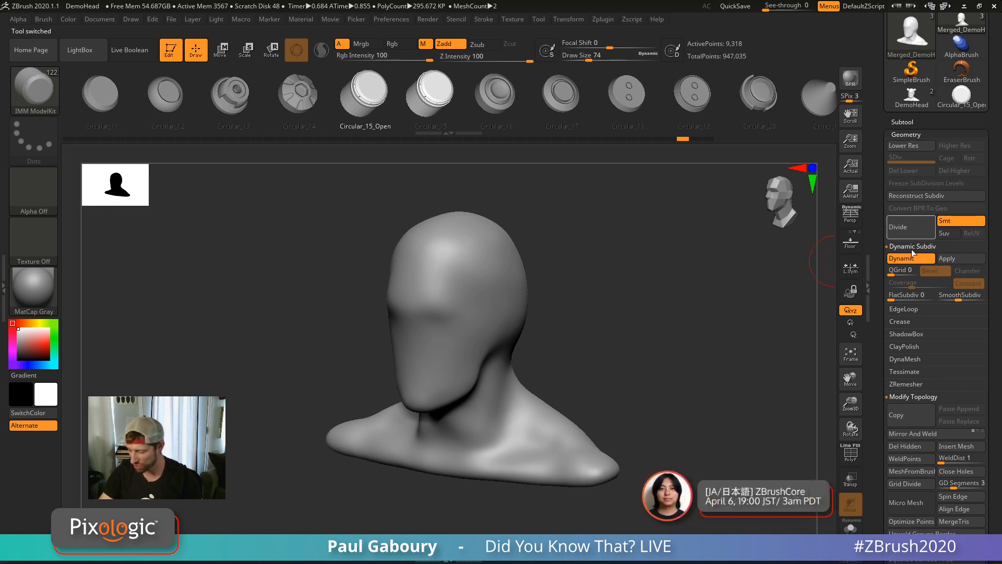
pyautogui.hotkey('shift', 'd')
pyautogui.hotkey('ctrl', 'd')
pyautogui.hotkey('ctrl', 'd')
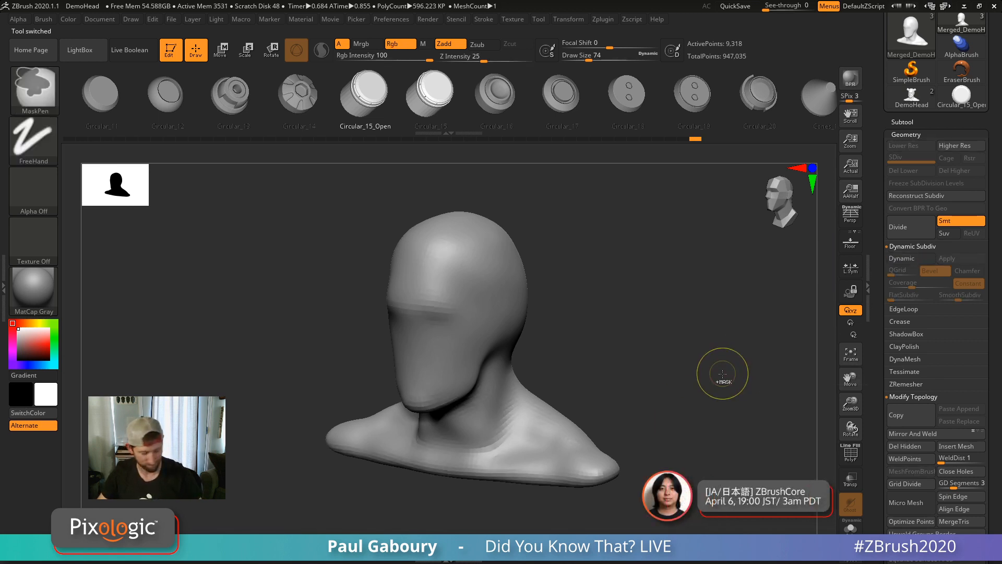
pyautogui.hotkey('ctrl', 'd')
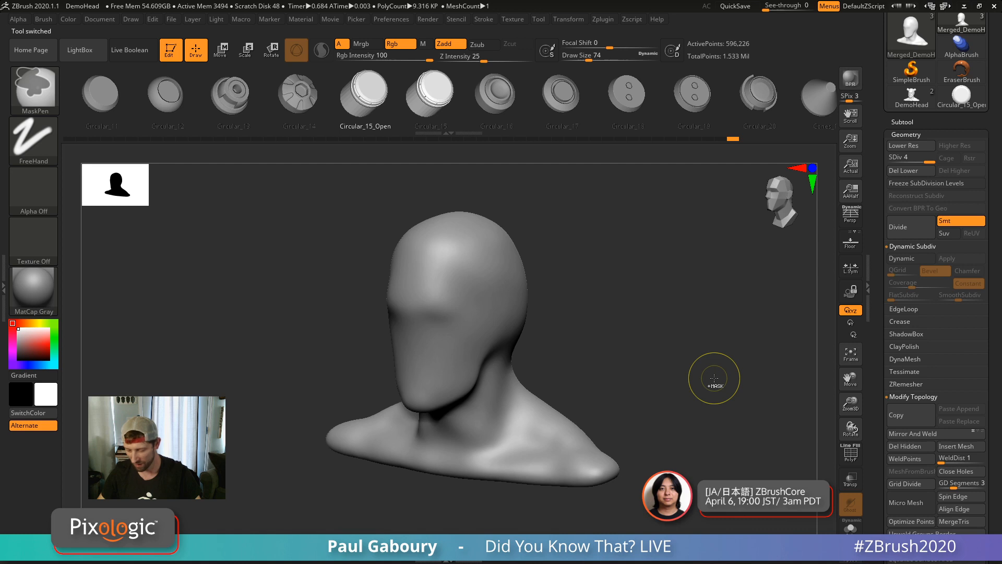
# Choose the Chisel3D brush and its Ear01 shape.
pyautogui.press('b')
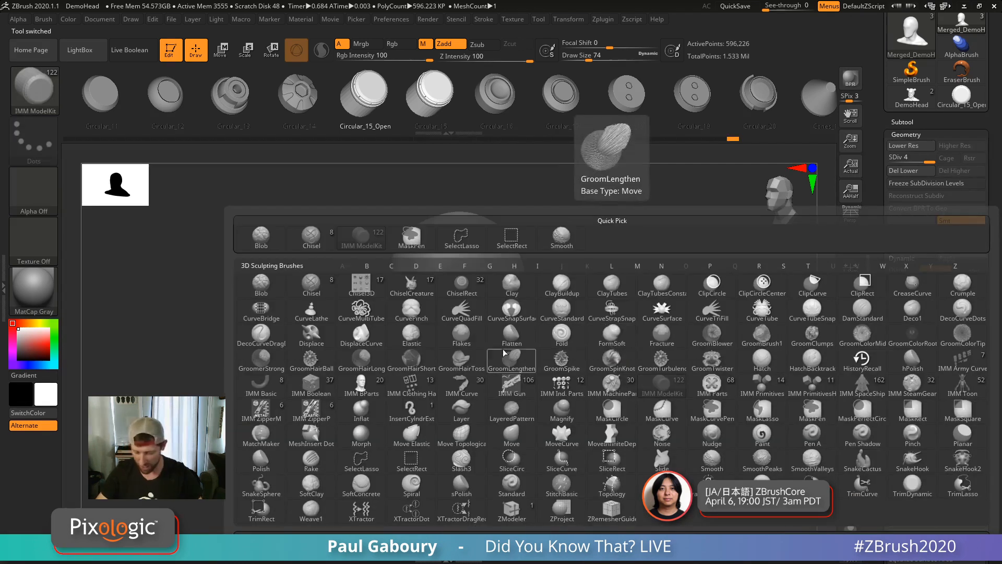
pyautogui.click(358, 286)
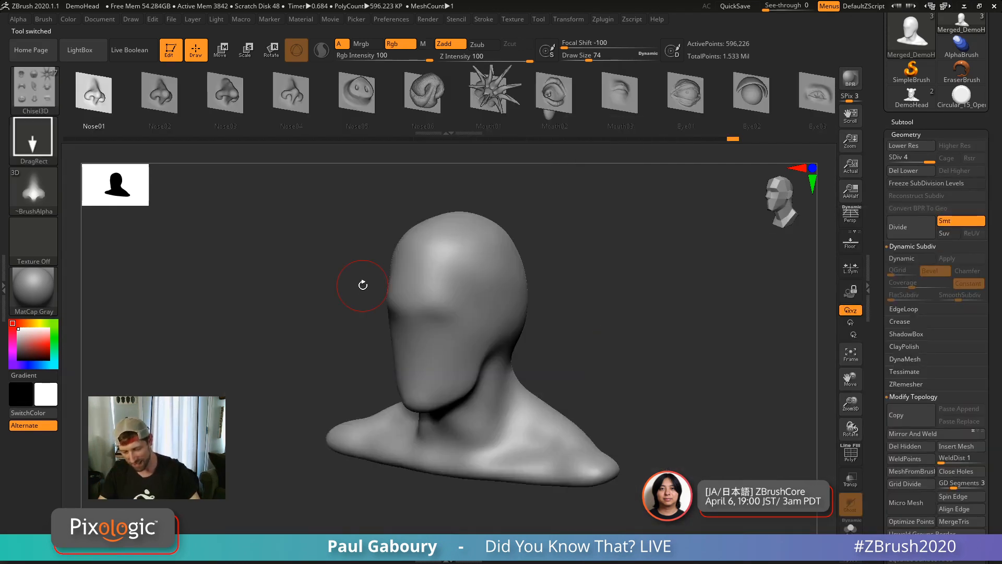
pyautogui.click(357, 94)
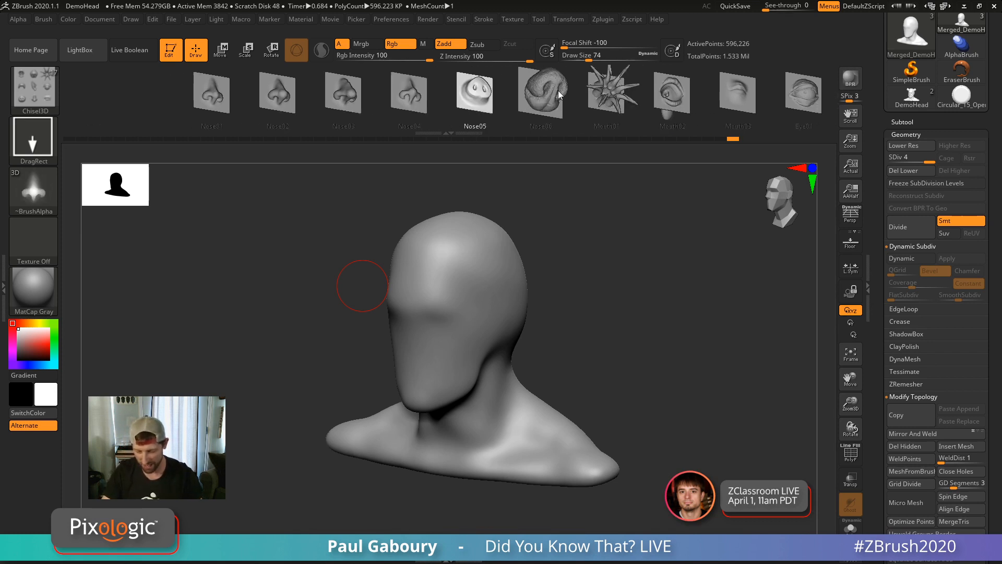
pyautogui.click(581, 96)
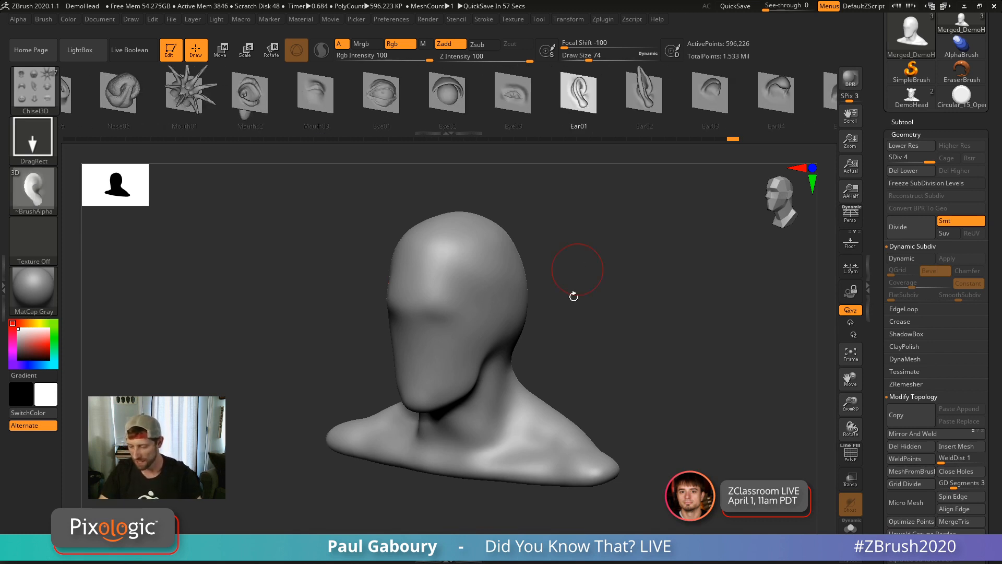
# Pull Ear01 ears out of the sides of the head, smooth the surface around them and show the polyframe.
pyautogui.moveTo(573, 296)
pyautogui.mouseDown()
pyautogui.moveTo(615, 371)
pyautogui.moveTo(652, 370)
pyautogui.mouseUp()
pyautogui.moveTo(531, 318); pyautogui.dragTo(528, 244)
pyautogui.moveTo(680, 414); pyautogui.dragTo(563, 402)
pyautogui.keyDown('shift'); pyautogui.moveTo(671, 360); pyautogui.dragTo(564, 386); pyautogui.keyUp('shift')
pyautogui.moveTo(662, 365); pyautogui.dragTo(568, 382)
pyautogui.moveTo(502, 251)
pyautogui.keyDown('shift'); pyautogui.mouseDown()
pyautogui.moveTo(533, 220)
pyautogui.moveTo(480, 269)
pyautogui.moveTo(489, 249)
pyautogui.mouseUp(); pyautogui.keyUp('shift')
pyautogui.moveTo(671, 334); pyautogui.dragTo(580, 326)
pyautogui.keyDown('shift'); pyautogui.moveTo(577, 280); pyautogui.dragTo(571, 350); pyautogui.keyUp('shift')
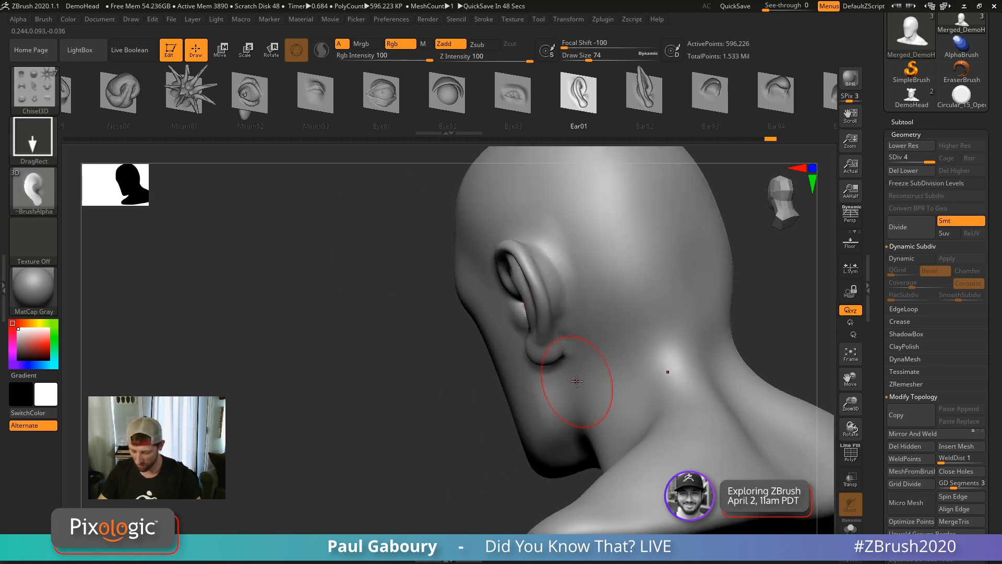
pyautogui.hotkey('shift', 'f')
pyautogui.moveTo(540, 438)
pyautogui.mouseDown()
pyautogui.moveTo(645, 389)
pyautogui.moveTo(599, 387)
pyautogui.mouseUp()
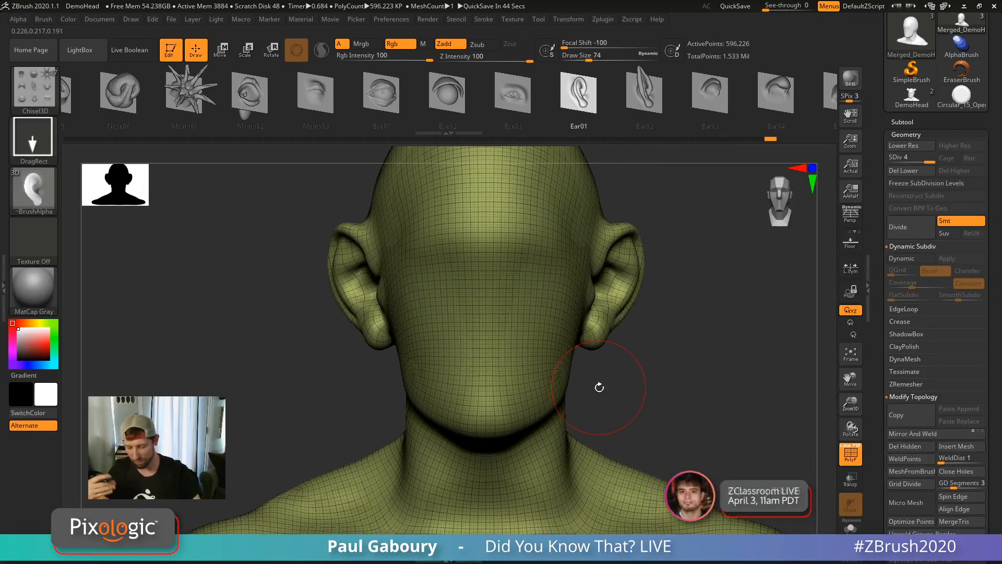
pyautogui.press('ctrl')
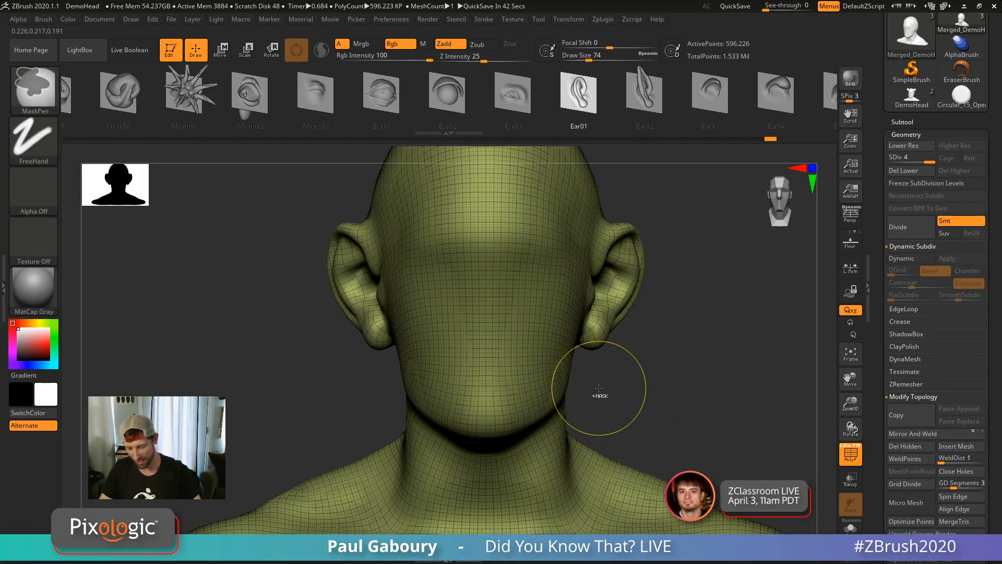
# Undo the Ear01 ears and their smoothing on the head.
pyautogui.hotkey('ctrl', 'z')
pyautogui.hotkey('ctrl', 'z')
pyautogui.hotkey('ctrl', 'z')
pyautogui.moveTo(683, 341)
pyautogui.mouseDown()
pyautogui.moveTo(635, 328)
pyautogui.moveTo(666, 343)
pyautogui.mouseUp()
# Try Ear02 on the side of the head with the polyframe hidden, and undo the ears.
pyautogui.click(637, 95)
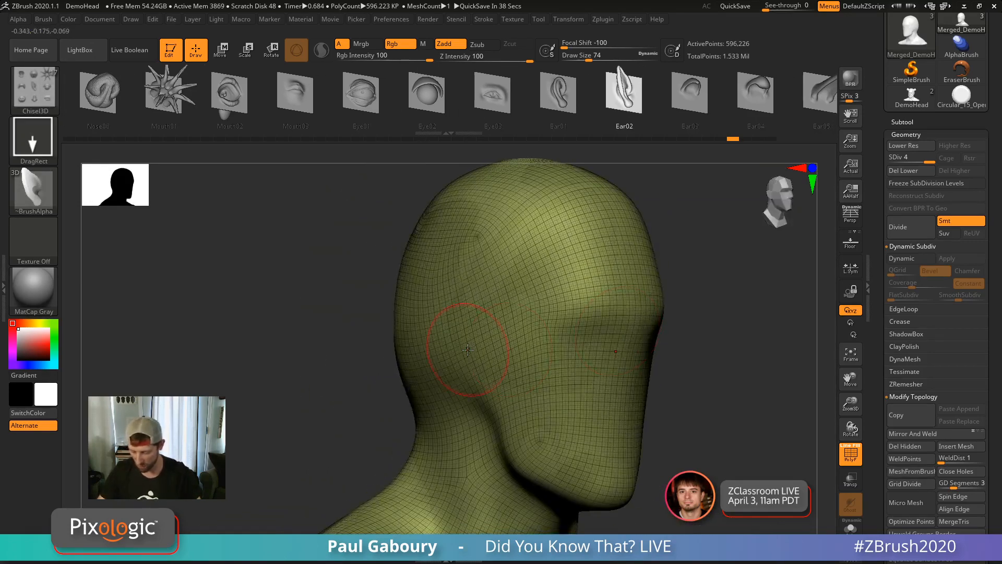
pyautogui.moveTo(465, 349)
pyautogui.mouseDown()
pyautogui.moveTo(475, 294)
pyautogui.moveTo(515, 280)
pyautogui.moveTo(496, 262)
pyautogui.mouseUp()
pyautogui.keyDown('ctrl'); pyautogui.moveTo(652, 364); pyautogui.dragTo(658, 407, button='right'); pyautogui.keyUp('ctrl')
pyautogui.hotkey('shift', 'f')
pyautogui.moveTo(660, 408); pyautogui.dragTo(611, 417)
pyautogui.keyDown('ctrl'); pyautogui.moveTo(667, 409); pyautogui.dragTo(647, 414, button='right'); pyautogui.keyUp('ctrl')
pyautogui.keyDown('shift'); pyautogui.moveTo(647, 414); pyautogui.dragTo(685, 372, button='right'); pyautogui.keyUp('shift')
pyautogui.keyDown('alt'); pyautogui.moveTo(686, 371); pyautogui.dragTo(643, 410); pyautogui.keyUp('alt')
pyautogui.hotkey('ctrl', 'z')
# Try Ear04 on the upper part of the head and undo it.
pyautogui.click(763, 96)
pyautogui.moveTo(670, 256); pyautogui.dragTo(684, 304)
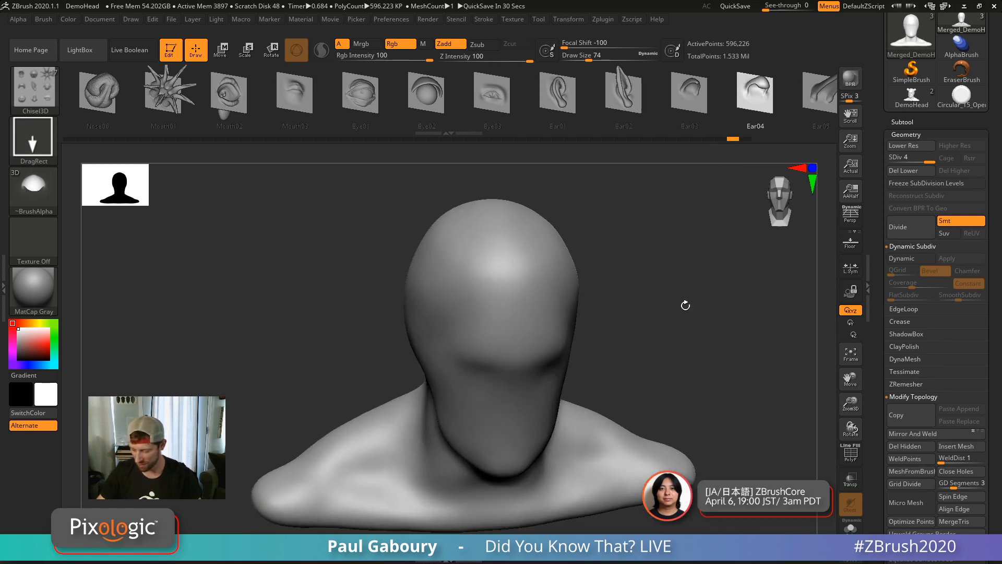
pyautogui.moveTo(545, 260)
pyautogui.mouseDown()
pyautogui.moveTo(559, 208)
pyautogui.moveTo(592, 218)
pyautogui.moveTo(623, 279)
pyautogui.moveTo(608, 270)
pyautogui.moveTo(644, 266)
pyautogui.mouseUp()
pyautogui.hotkey('ctrl', 'z')
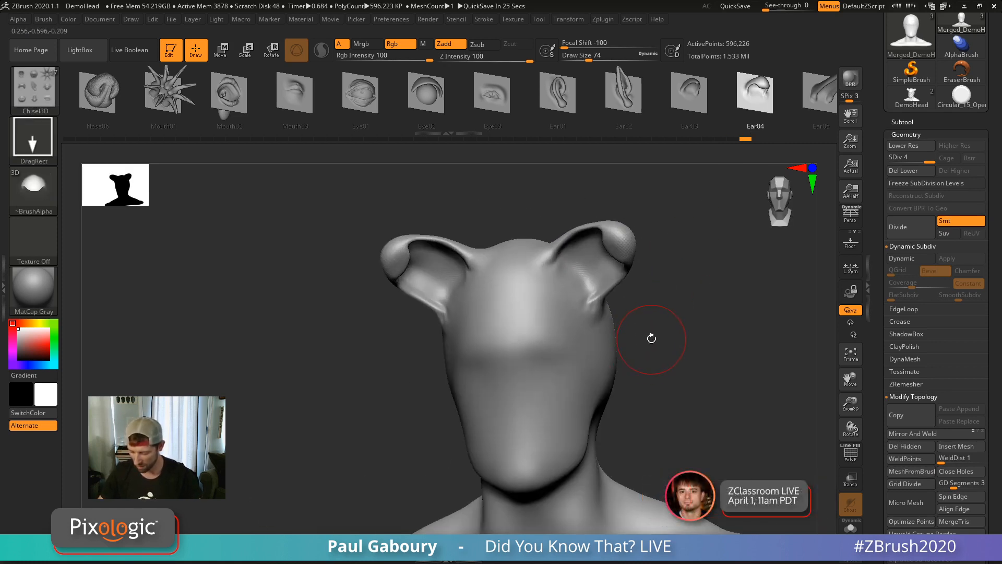
pyautogui.hotkey('ctrl', 'z')
# Try Ear03 on the upper side of the head and undo it.
pyautogui.click(685, 94)
pyautogui.moveTo(569, 281); pyautogui.dragTo(640, 277)
pyautogui.hotkey('ctrl', 'z')
# Pull long Ear05 ears out of the upper sides of the head and square the view to the front.
pyautogui.click(713, 93)
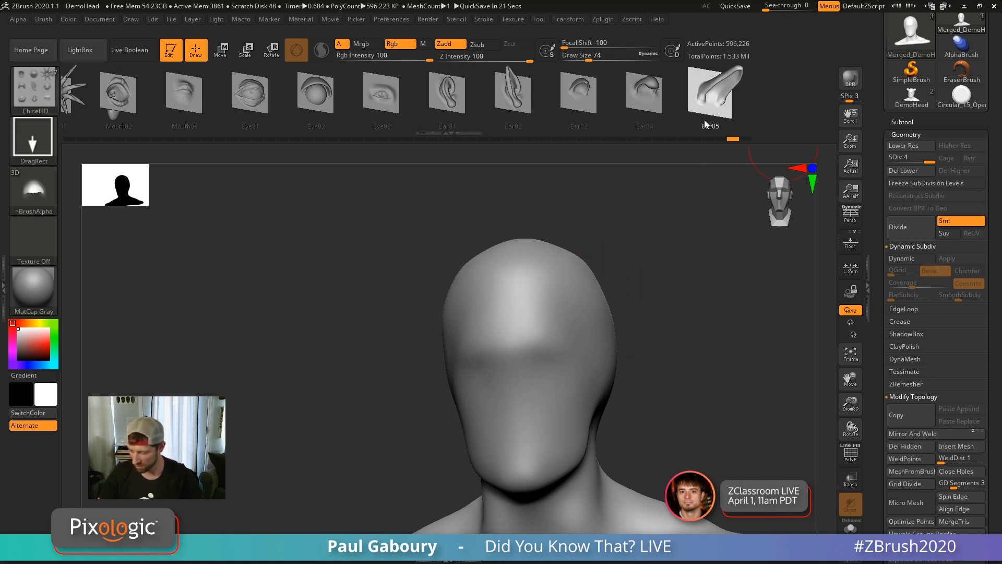
pyautogui.moveTo(554, 273)
pyautogui.mouseDown()
pyautogui.moveTo(595, 274)
pyautogui.moveTo(621, 297)
pyautogui.moveTo(648, 241)
pyautogui.moveTo(663, 280)
pyautogui.mouseUp()
pyautogui.hotkey('ctrl', 'z')
pyautogui.moveTo(663, 285)
pyautogui.keyDown('ctrl'); pyautogui.mouseDown(button='right')
pyautogui.moveTo(660, 358)
pyautogui.moveTo(594, 380)
pyautogui.mouseUp(button='right'); pyautogui.keyUp('ctrl')
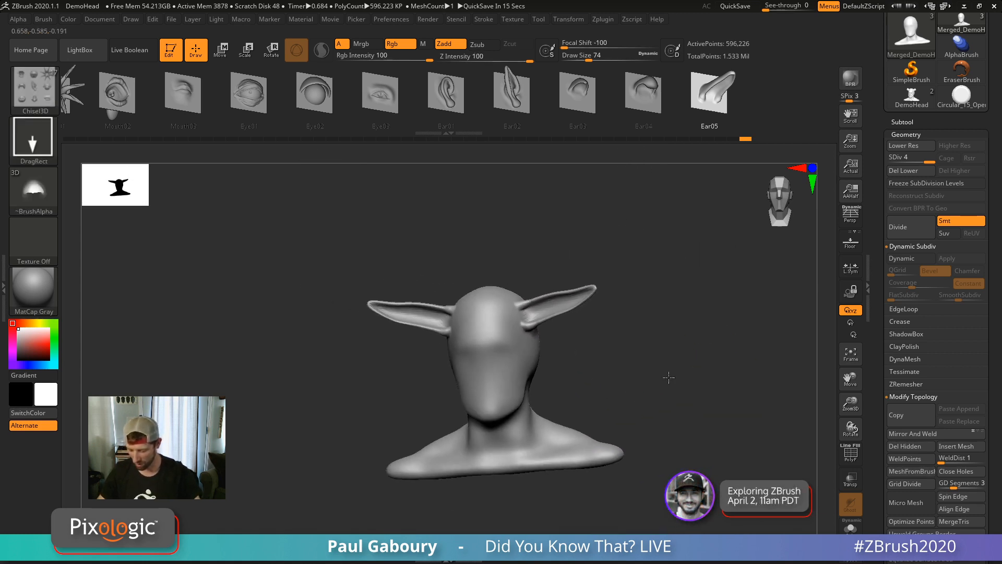
pyautogui.moveTo(669, 375)
pyautogui.keyDown('shift'); pyautogui.mouseDown(button='right')
pyautogui.moveTo(677, 393)
pyautogui.moveTo(673, 361)
pyautogui.mouseUp(button='right'); pyautogui.keyUp('shift')
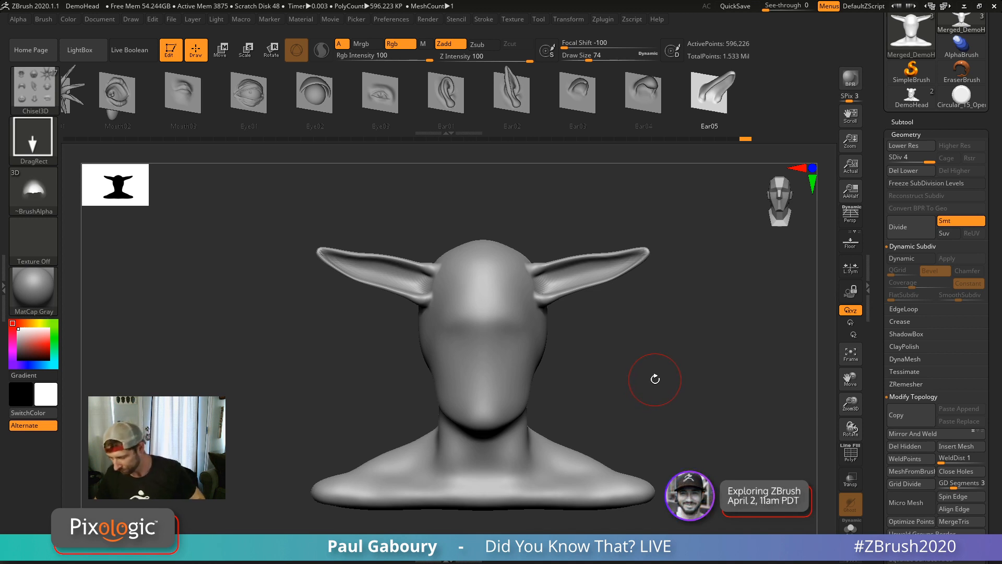
# Switch back to the DemoHead tool and undo the smoothing, the subdivision unfreeze and the cylinder insertion.
pyautogui.click(903, 99)
pyautogui.moveTo(682, 371); pyautogui.dragTo(634, 377)
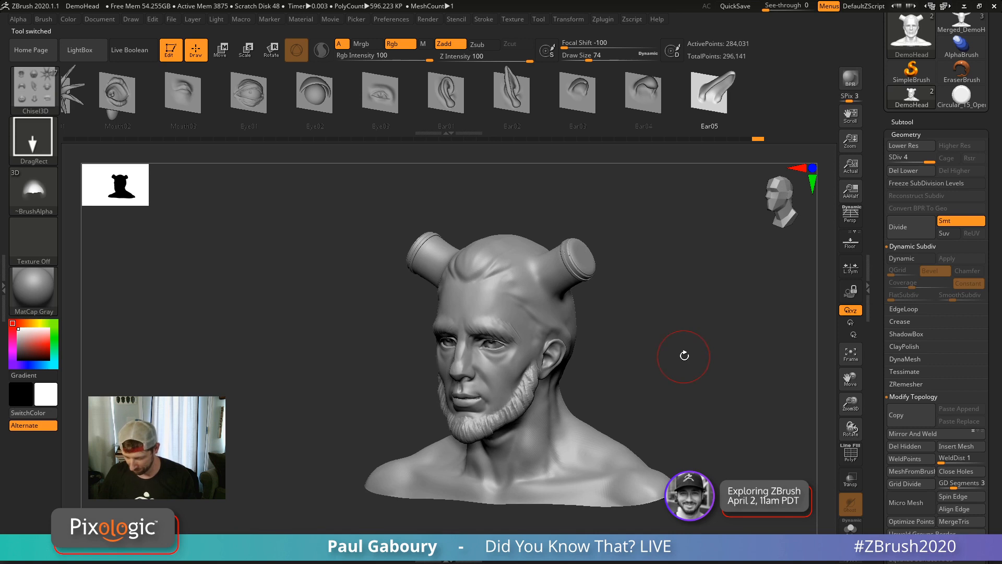
pyautogui.keyDown('alt'); pyautogui.moveTo(673, 344); pyautogui.dragTo(644, 355); pyautogui.keyUp('alt')
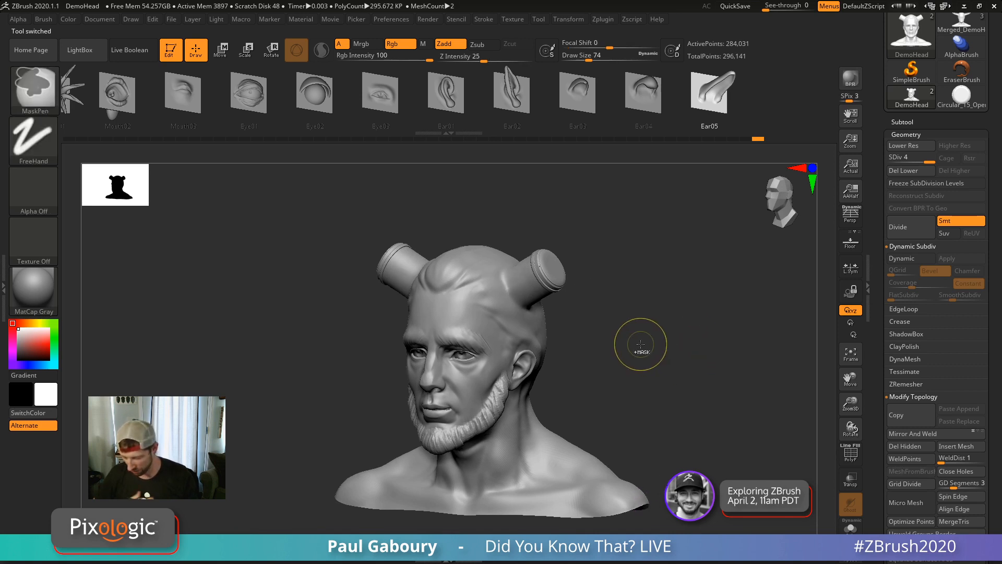
pyautogui.hotkey('ctrl', 'z')
pyautogui.hotkey('ctrl', 'z')
pyautogui.hotkey('ctrl', 'z')
pyautogui.hotkey('ctrl', 'z')
pyautogui.hotkey('ctrl', 'z')
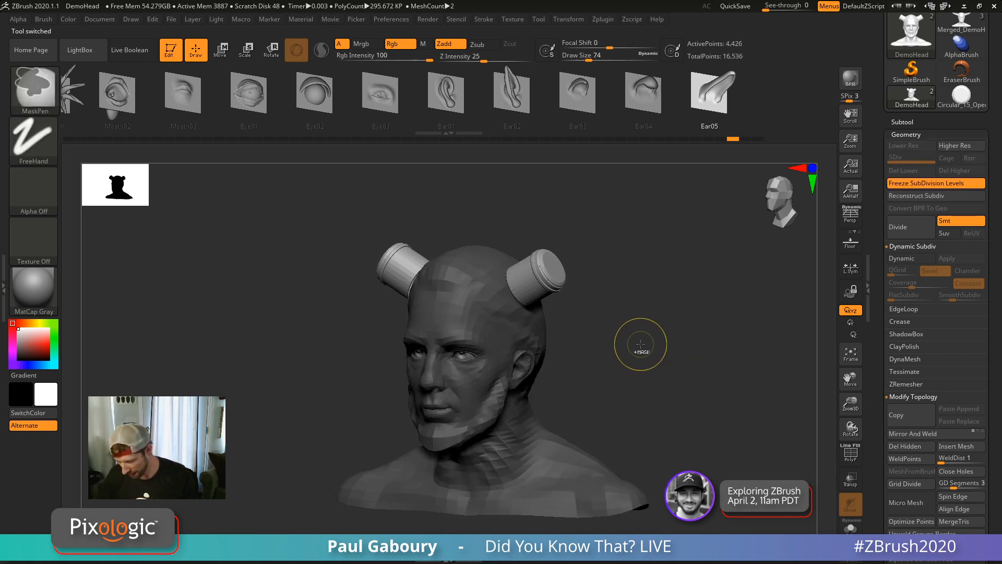
# Show the polyframe and examine the polygroup on the side of DemoHead's skull.
pyautogui.moveTo(641, 343); pyautogui.dragTo(606, 364)
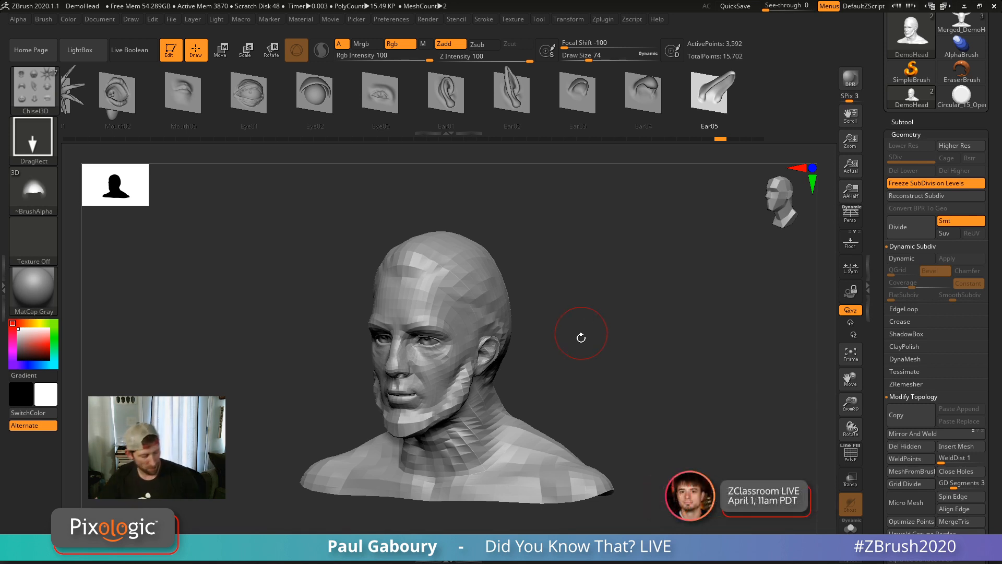
pyautogui.hotkey('shift', 'f')
pyautogui.moveTo(582, 354); pyautogui.dragTo(548, 355, button='right')
pyautogui.keyDown('ctrl'); pyautogui.moveTo(506, 298); pyautogui.dragTo(517, 334, button='right'); pyautogui.keyUp('ctrl')
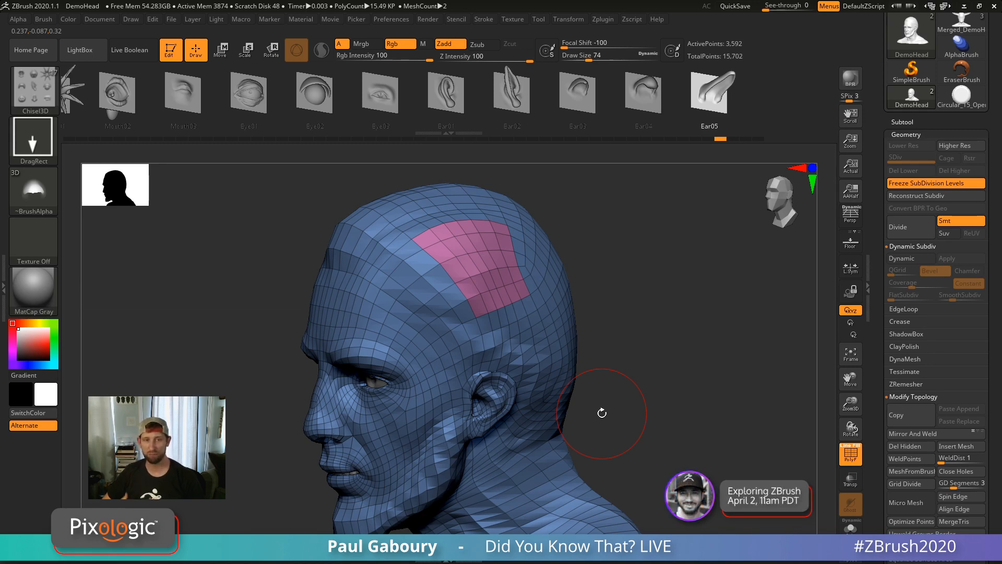
# Load the Dog.ZTL tool from LightBox and frame the whole dog in side view.
pyautogui.press(',')
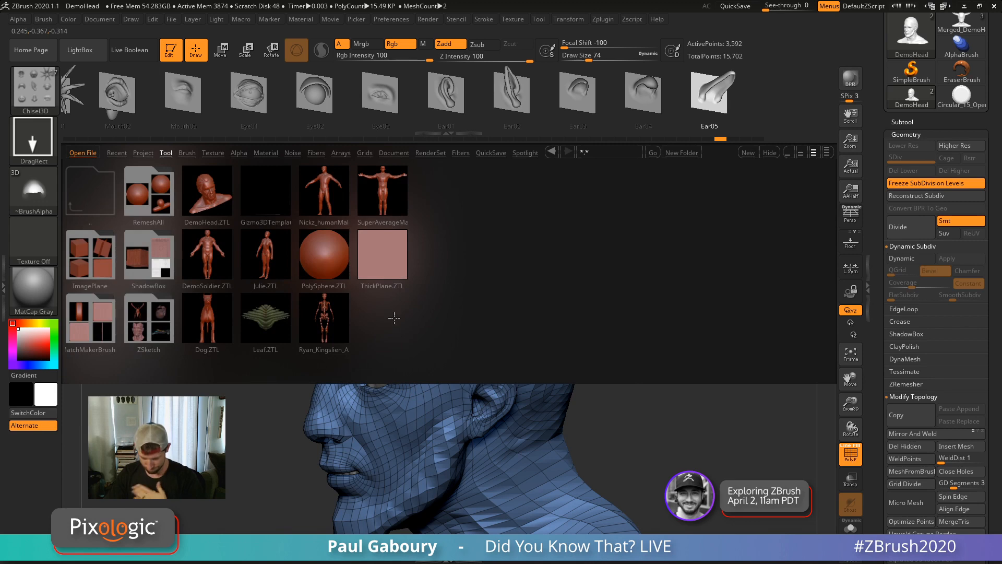
pyautogui.doubleClick(214, 319)
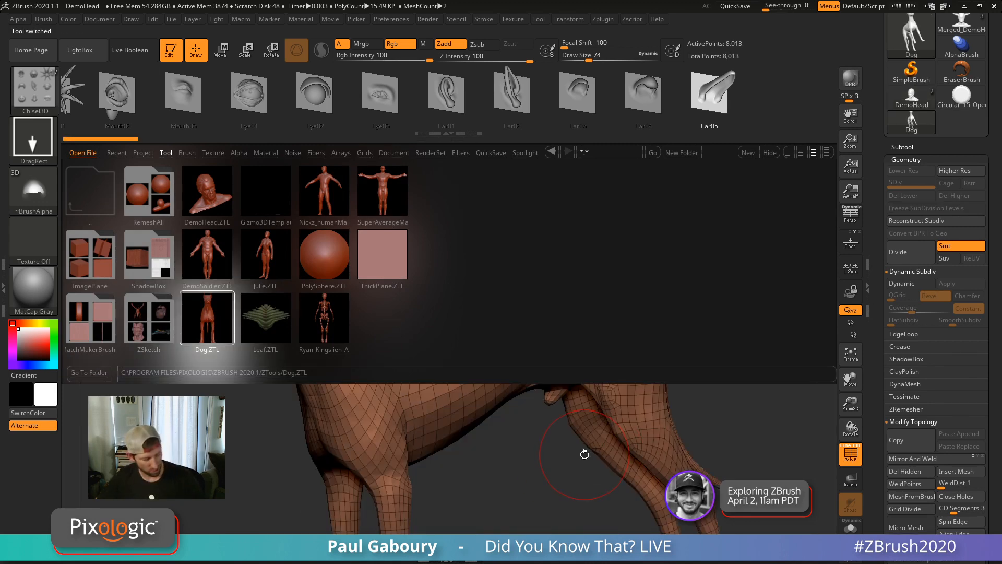
pyautogui.press(',')
pyautogui.press('shift')
pyautogui.moveTo(517, 443)
pyautogui.keyDown('alt'); pyautogui.mouseDown()
pyautogui.moveTo(518, 468)
pyautogui.moveTo(507, 468)
pyautogui.mouseUp(); pyautogui.keyUp('alt')
# Isolate the dog's head and upper neck, assign them their own polygroup and show the whole dog again.
pyautogui.press('s')
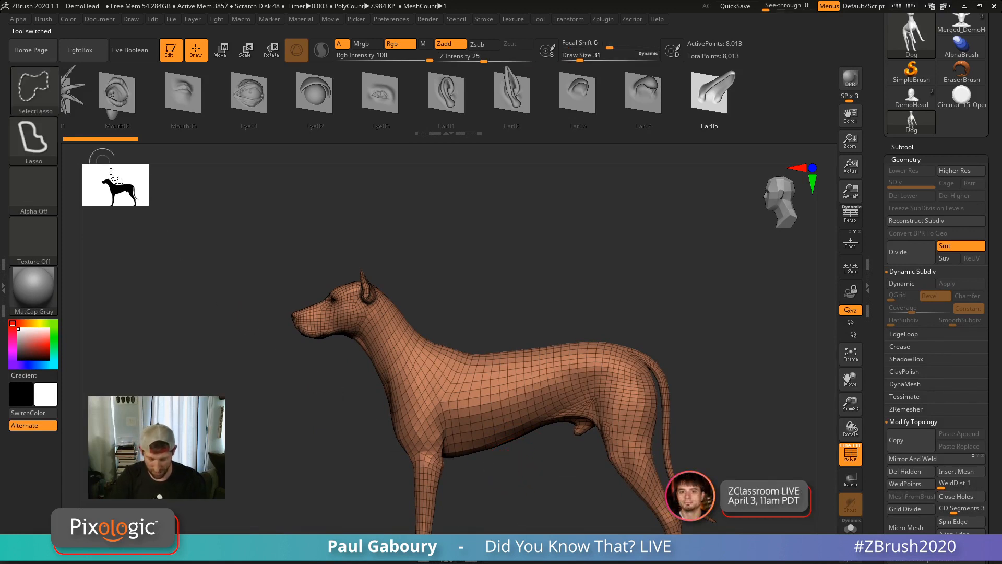
pyautogui.moveTo(252, 270)
pyautogui.keyDown('ctrl'); pyautogui.keyDown('shift'); pyautogui.mouseDown()
pyautogui.moveTo(310, 418)
pyautogui.moveTo(361, 393)
pyautogui.moveTo(405, 342)
pyautogui.moveTo(436, 259)
pyautogui.moveTo(441, 194)
pyautogui.mouseUp(); pyautogui.keyUp('shift'); pyautogui.keyUp('ctrl')
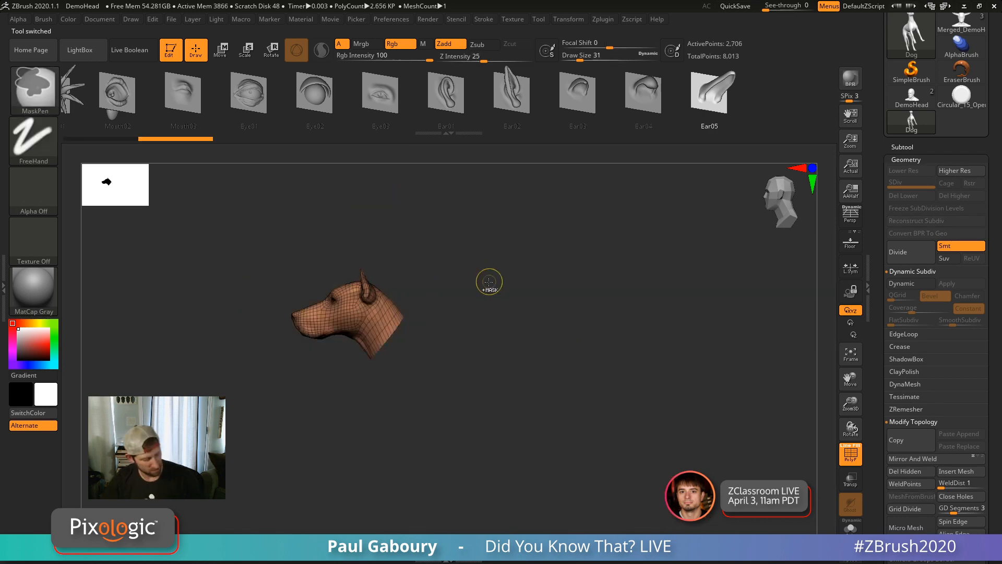
pyautogui.hotkey('ctrl', 'w')
pyautogui.keyDown('ctrl'); pyautogui.keyDown('shift'); pyautogui.click(492, 294); pyautogui.keyUp('shift'); pyautogui.keyUp('ctrl')
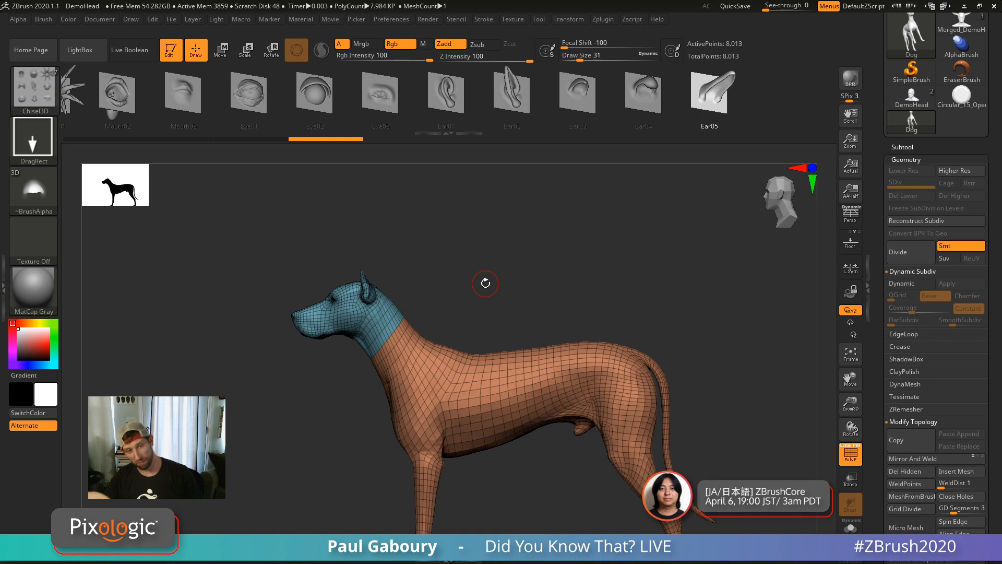
# Choose the IMM PrimitivesH brush with the Insert H Cylinder mesh.
pyautogui.press('b')
pyautogui.press('i')
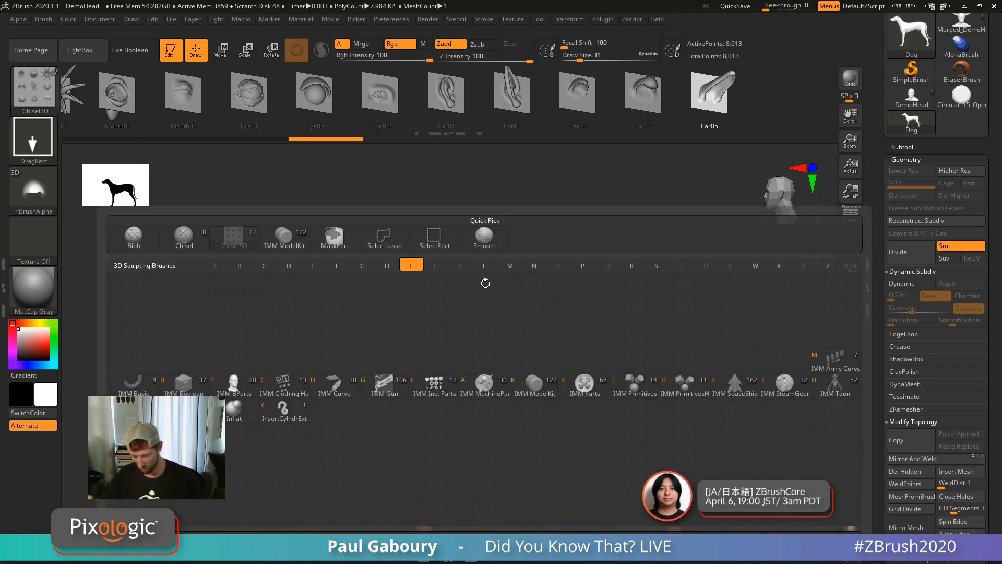
pyautogui.click(683, 385)
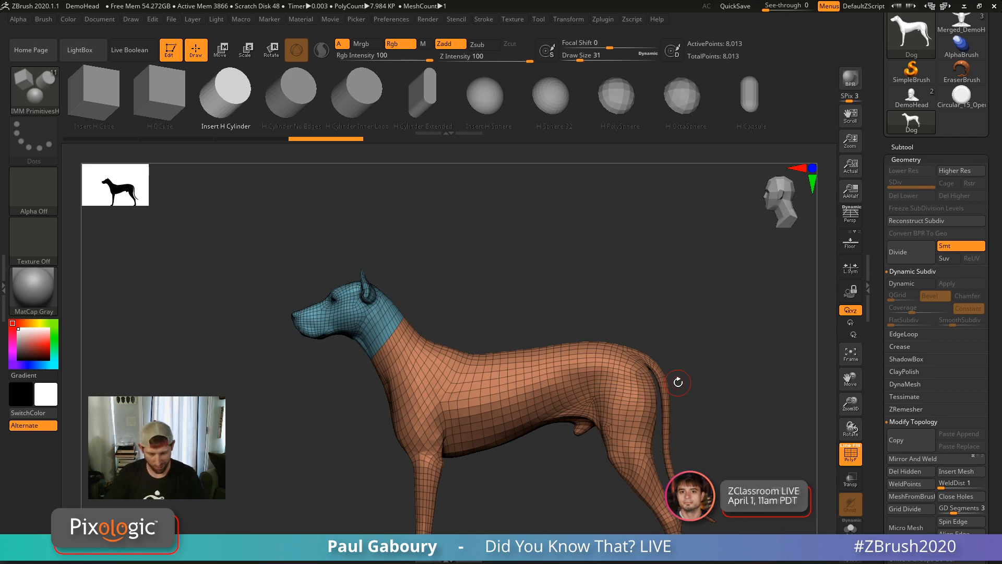
# Insert an H QCube mesh over the dog's head.
pyautogui.click(161, 99)
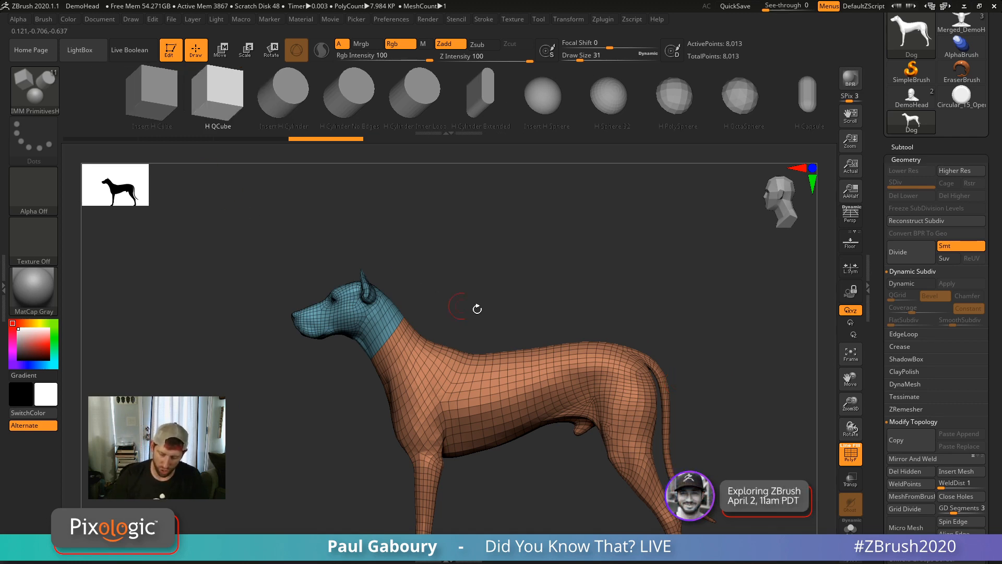
pyautogui.moveTo(540, 304); pyautogui.dragTo(615, 366)
pyautogui.moveTo(616, 386); pyautogui.dragTo(725, 436)
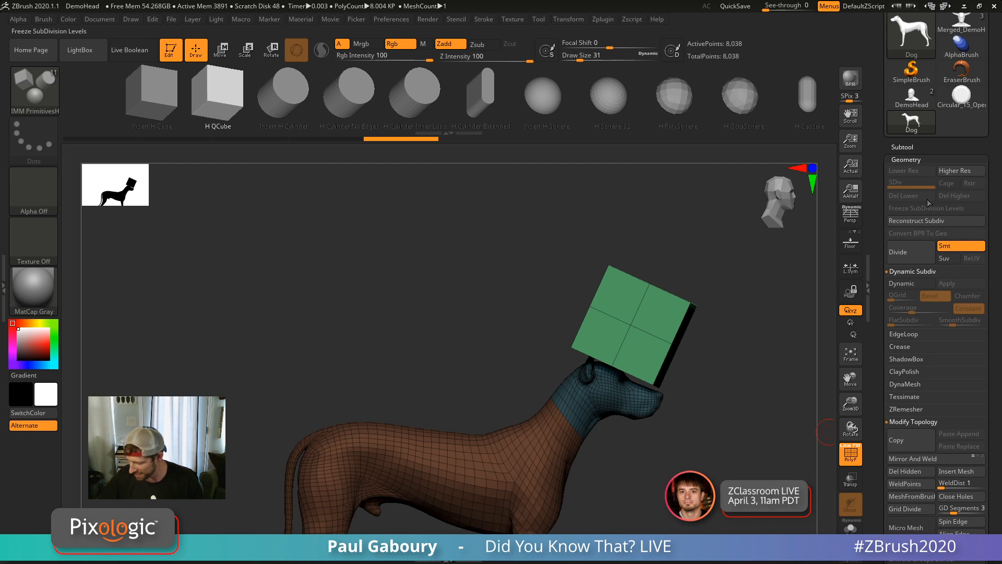
# Turn on double-sided display for the dog and view the inside of the cube around its head.
pyautogui.keyDown('shift'); pyautogui.click(919, 421); pyautogui.keyUp('shift')
pyautogui.click(917, 412)
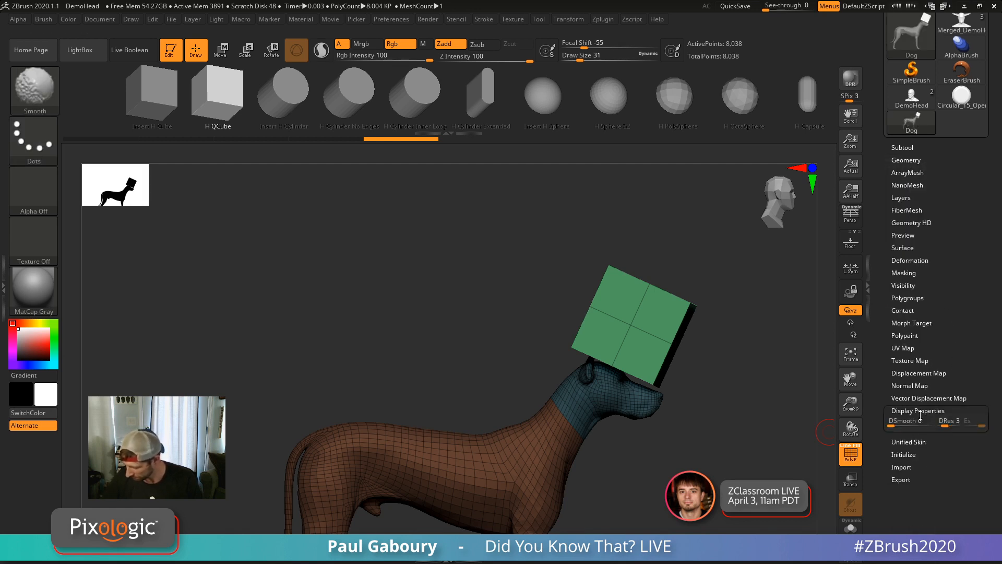
pyautogui.moveTo(731, 418)
pyautogui.mouseDown()
pyautogui.moveTo(707, 407)
pyautogui.moveTo(681, 417)
pyautogui.mouseUp()
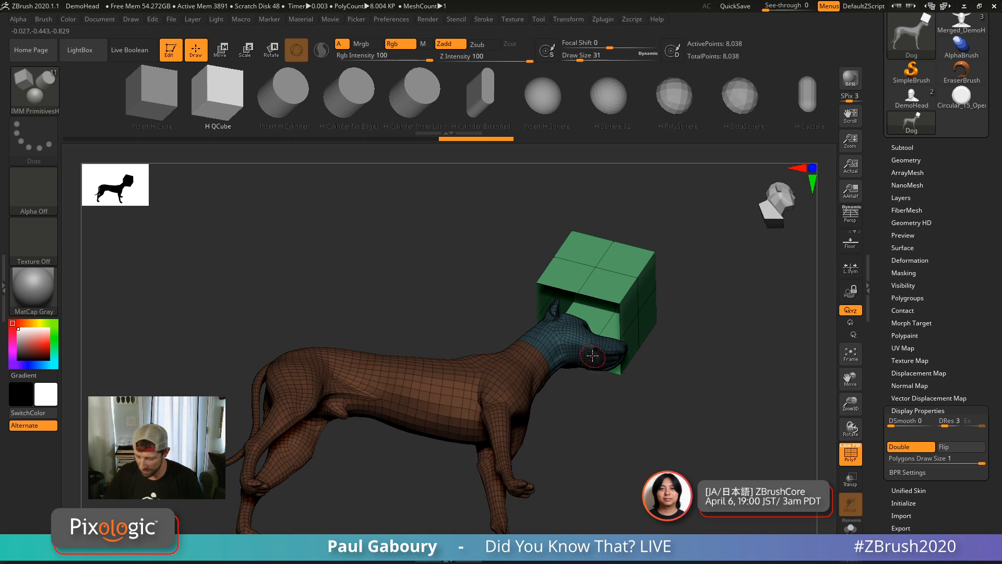
pyautogui.moveTo(670, 418); pyautogui.dragTo(678, 400)
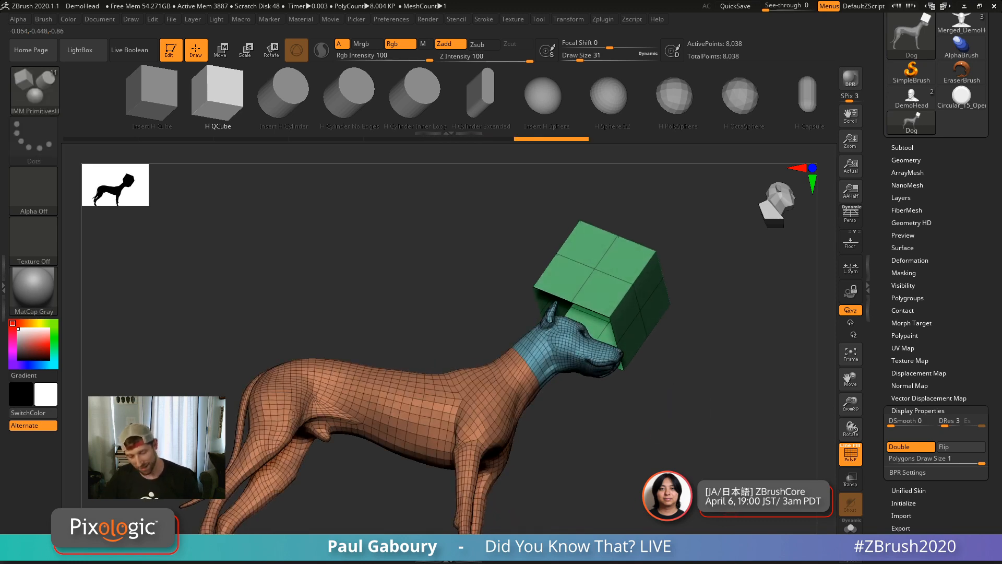
# Try fusing the inserted cube into the dog's head polygroup, then undo the fusion.
pyautogui.press('ctrl')
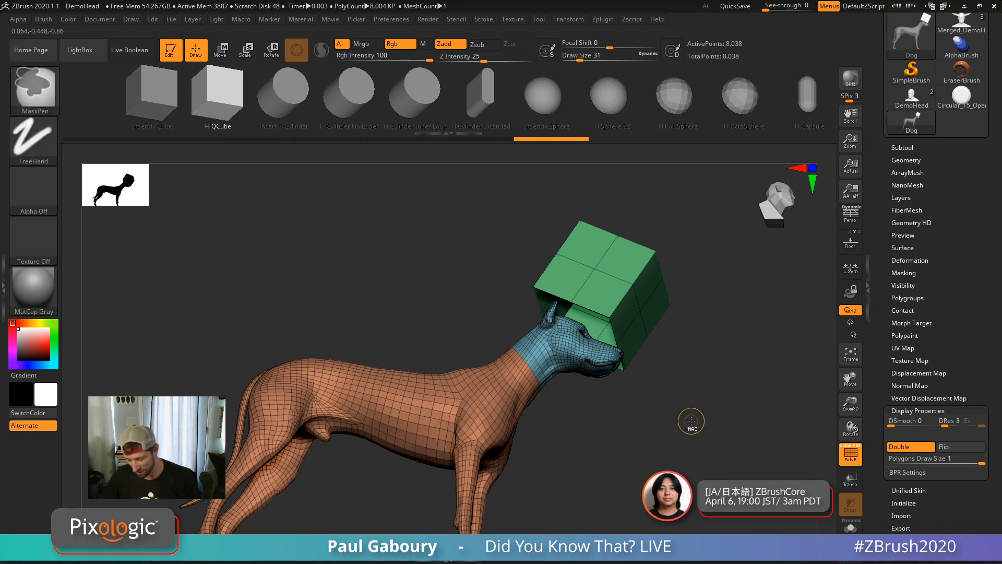
pyautogui.keyDown('ctrl'); pyautogui.moveTo(717, 457); pyautogui.dragTo(729, 472); pyautogui.keyUp('ctrl')
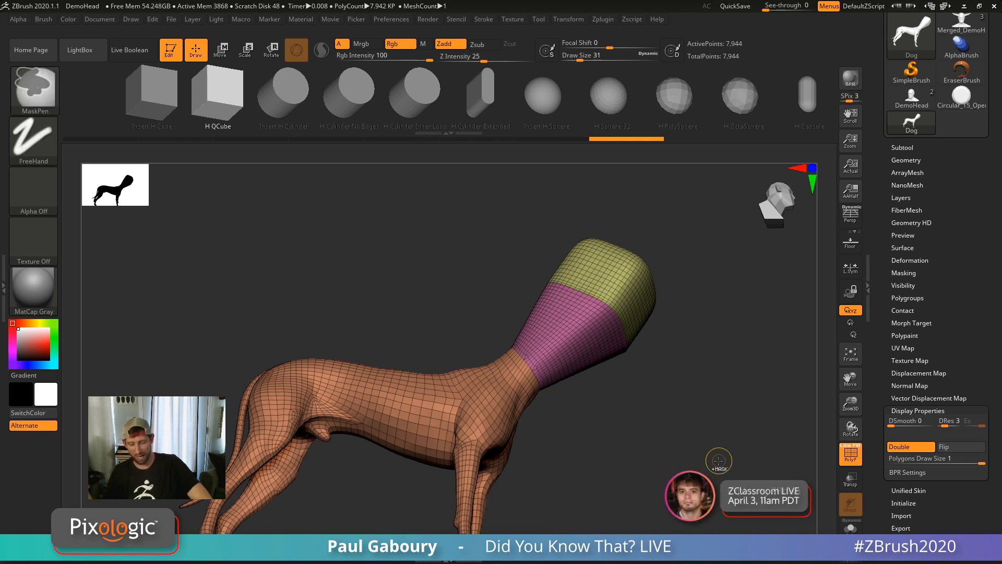
pyautogui.hotkey('ctrl', 'z')
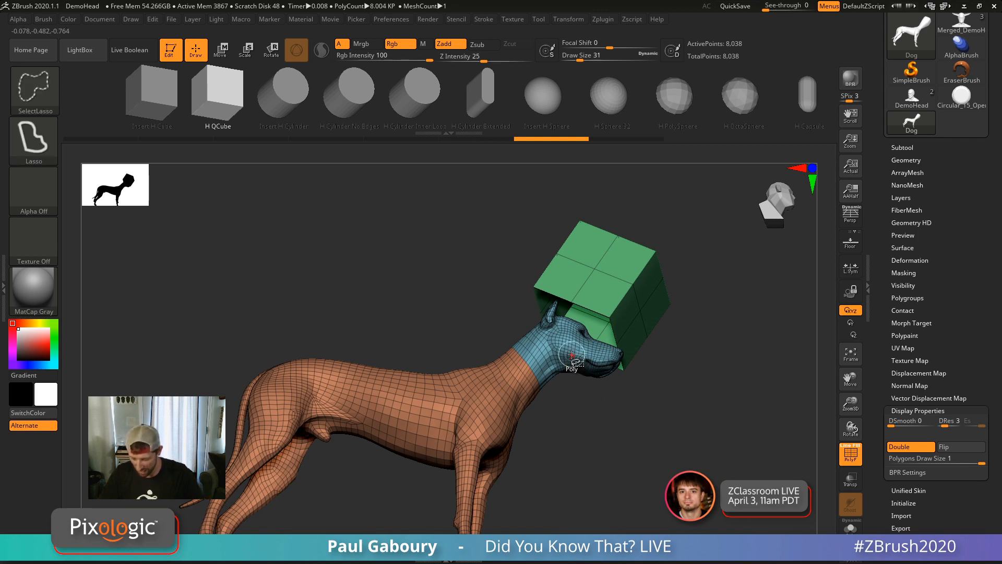
# Hide the dog's head polygroup and delete the hidden geometry, keeping the body and the cube.
pyautogui.keyDown('ctrl'); pyautogui.keyDown('shift'); pyautogui.click(574, 368); pyautogui.keyUp('shift'); pyautogui.keyUp('ctrl')
pyautogui.keyDown('ctrl'); pyautogui.keyDown('shift'); pyautogui.click(659, 463); pyautogui.keyUp('shift'); pyautogui.keyUp('ctrl')
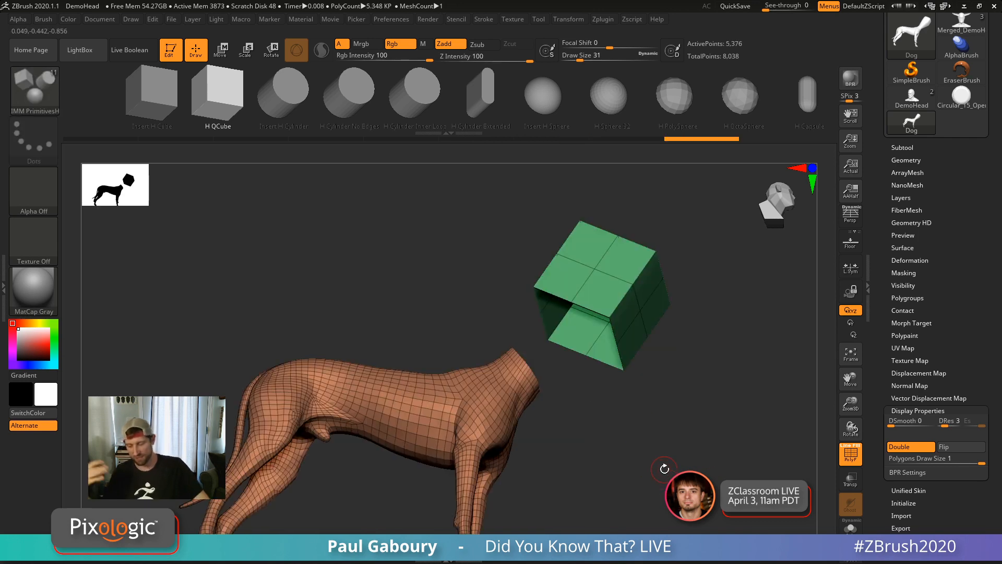
pyautogui.click(906, 160)
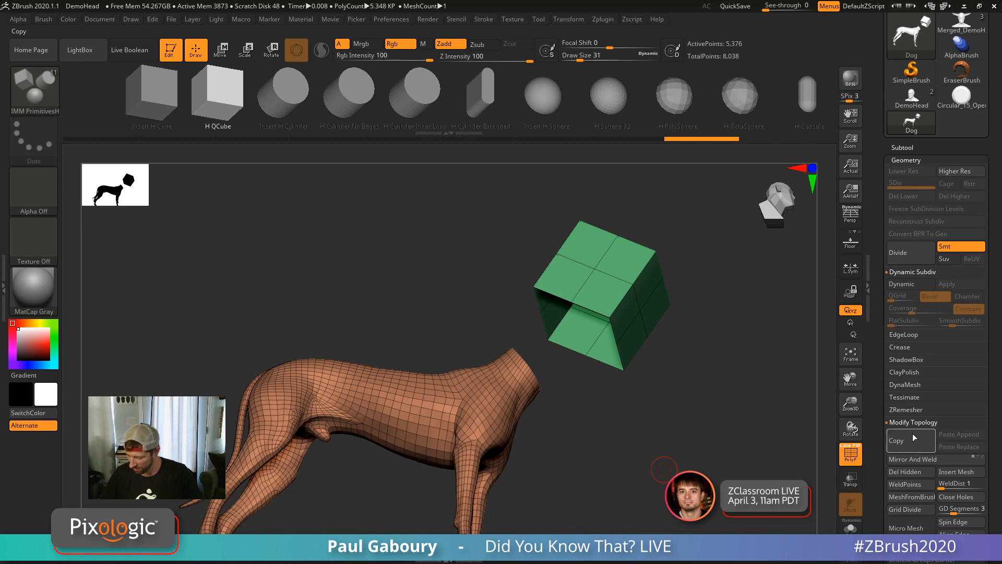
pyautogui.click(911, 472)
pyautogui.moveTo(630, 391); pyautogui.dragTo(608, 373)
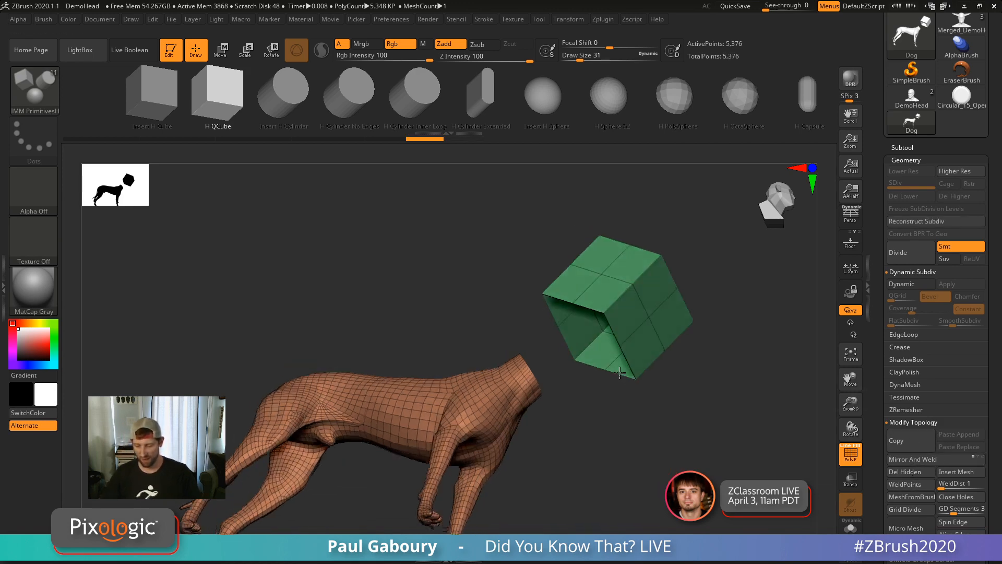
# Bridge the open neck to the cube's opening with the ZModeler edge action Bridge, using Two Holes and One Line.
pyautogui.press('b')
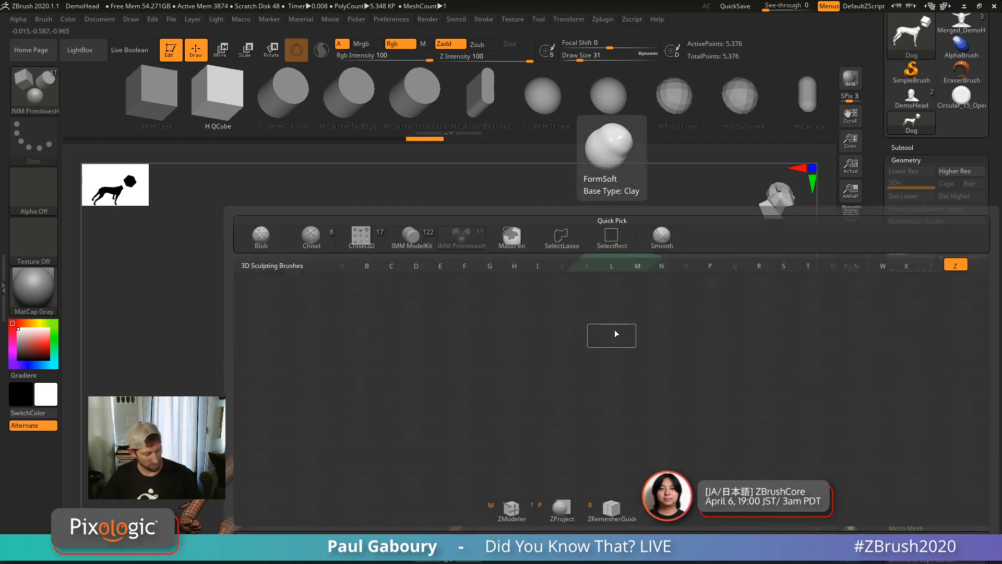
pyautogui.press('z')
pyautogui.press('m')
pyautogui.press('space')
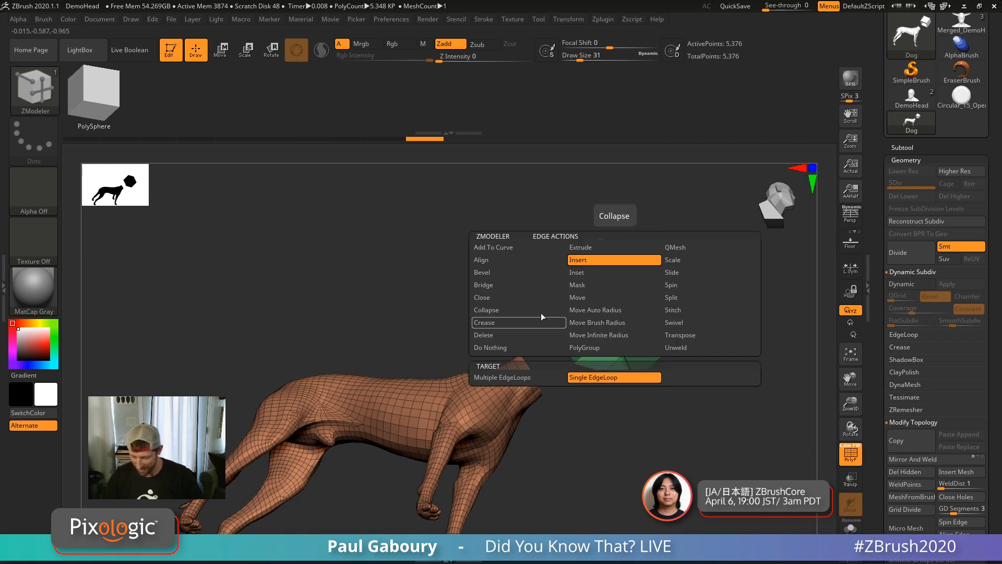
pyautogui.click(522, 284)
pyautogui.click(603, 378)
pyautogui.click(693, 428)
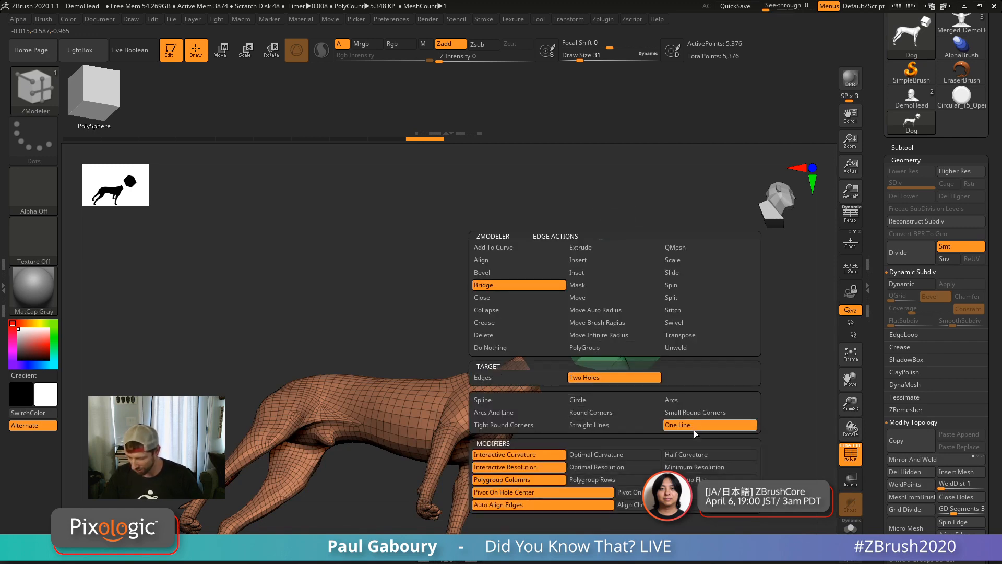
pyautogui.click(613, 330)
pyautogui.keyDown('ctrl'); pyautogui.moveTo(587, 386); pyautogui.dragTo(579, 477, button='right'); pyautogui.keyUp('ctrl')
pyautogui.click(560, 360)
pyautogui.keyDown('ctrl'); pyautogui.moveTo(569, 360); pyautogui.dragTo(405, 345, button='right'); pyautogui.keyUp('ctrl')
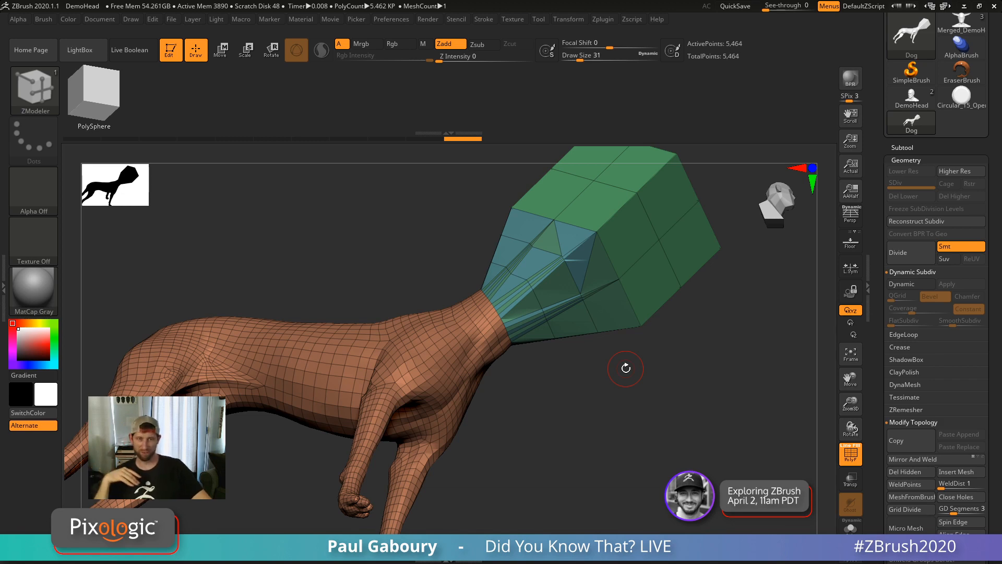
# Undo the bridge, head deletion, cube insertion and head polygroup, back to the original single-polygroup dog.
pyautogui.hotkey('ctrl', 'z')
pyautogui.hotkey('ctrl', 'z')
pyautogui.hotkey('ctrl', 'z')
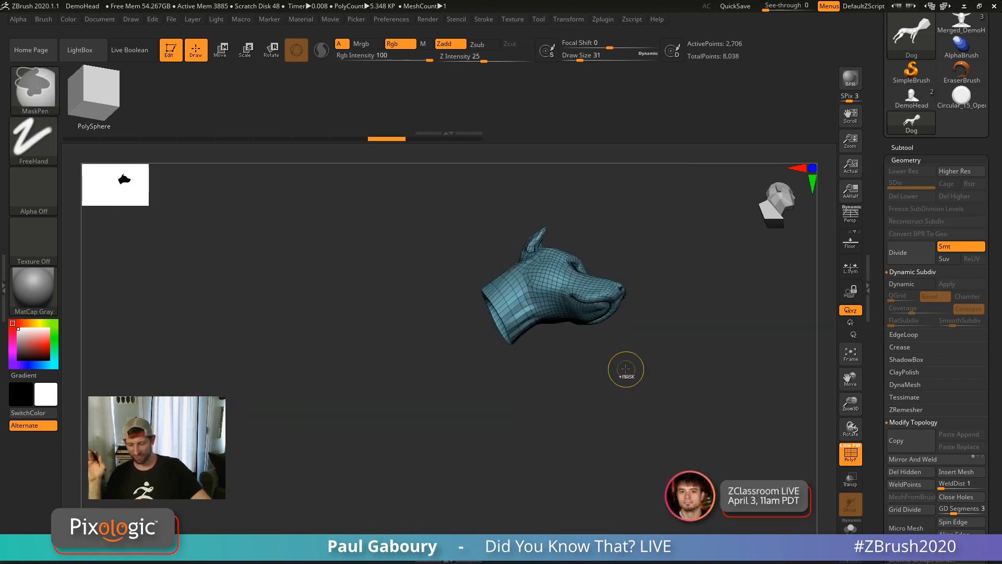
pyautogui.hotkey('ctrl', 'z')
pyautogui.hotkey('ctrl', 'z')
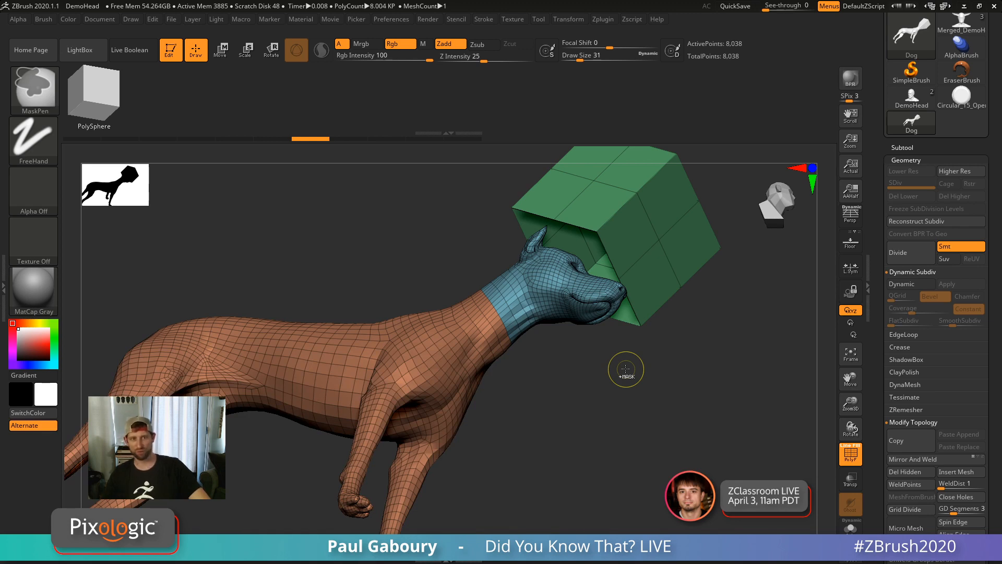
pyautogui.hotkey('ctrl', 'z')
pyautogui.hotkey('ctrl', 'z')
pyautogui.hotkey('ctrl', 'z')
pyautogui.hotkey('ctrl', 'z')
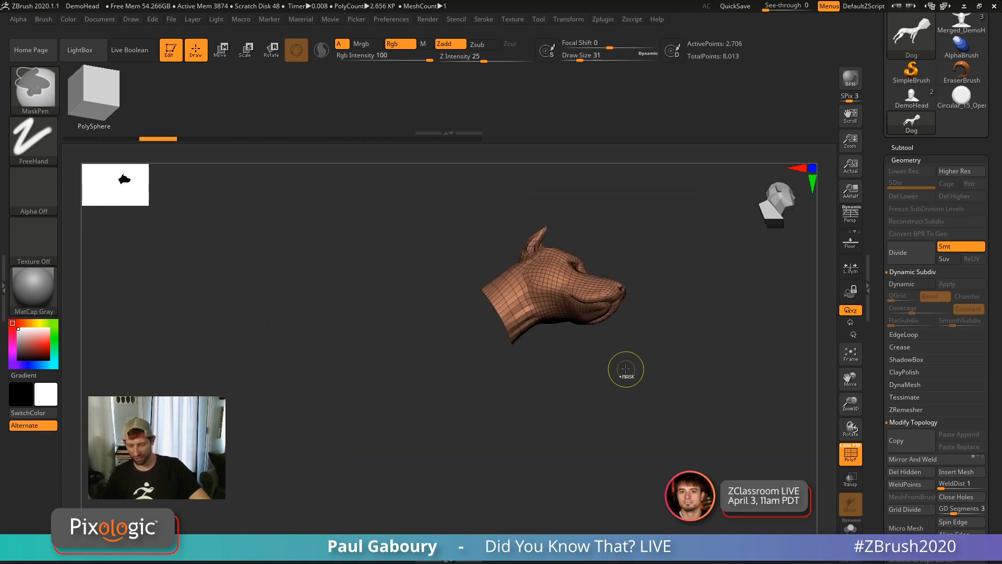
pyautogui.hotkey('ctrl', 'z')
pyautogui.hotkey('ctrl', 'z')
pyautogui.hotkey('ctrl', 'z')
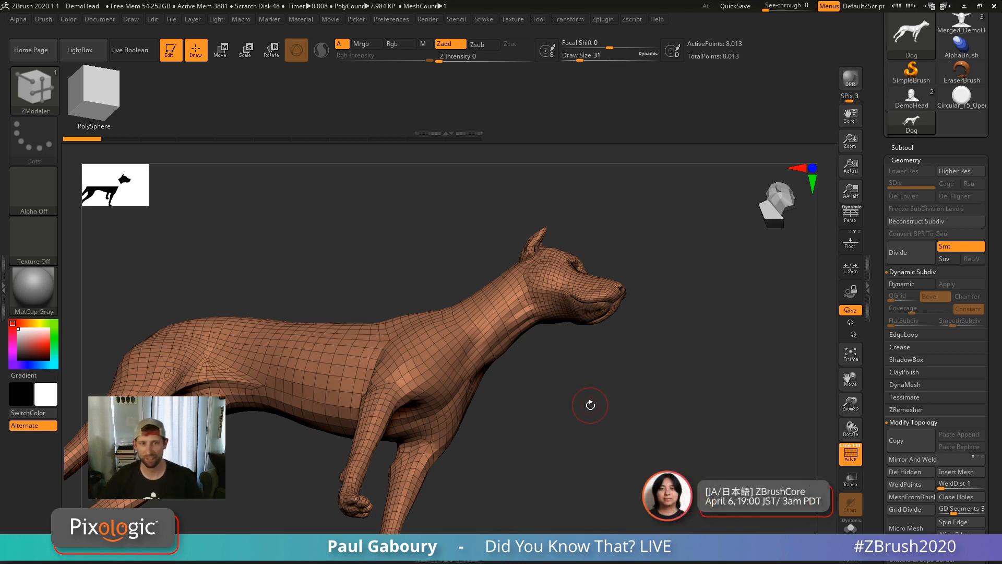
# Switch to the Merged_DemoHead tool with the pointed ears and show it from the front.
pyautogui.moveTo(619, 440)
pyautogui.keyDown('ctrl'); pyautogui.mouseDown(button='right')
pyautogui.moveTo(559, 378)
pyautogui.moveTo(560, 431)
pyautogui.moveTo(729, 364)
pyautogui.mouseUp(button='right'); pyautogui.keyUp('ctrl')
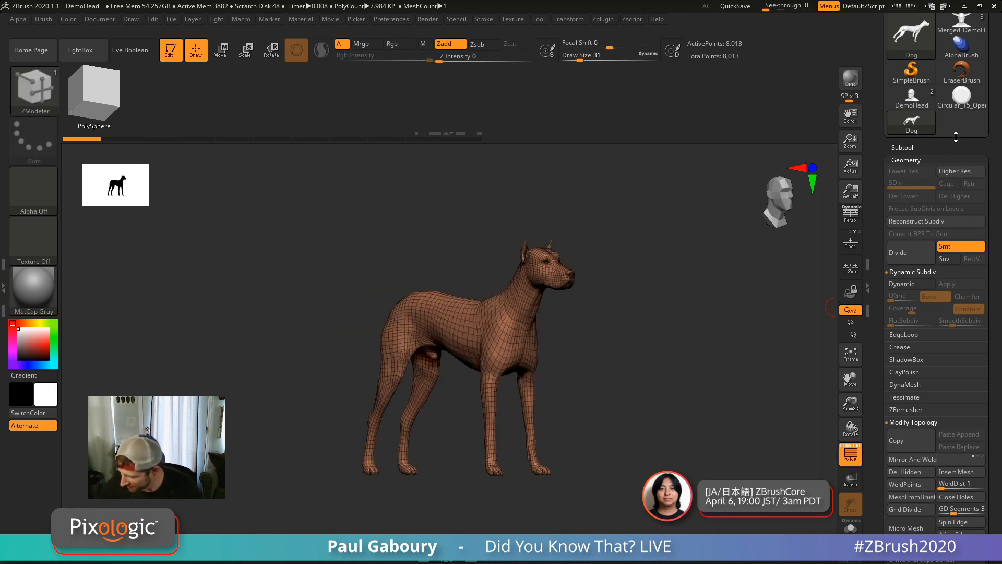
pyautogui.scroll(3, 955, 138)
pyautogui.click(960, 115)
pyautogui.moveTo(620, 368)
pyautogui.mouseDown(button='right')
pyautogui.moveTo(591, 383)
pyautogui.moveTo(594, 369)
pyautogui.moveTo(592, 394)
pyautogui.moveTo(597, 384)
pyautogui.moveTo(606, 394)
pyautogui.moveTo(599, 365)
pyautogui.mouseUp(button='right')
pyautogui.keyDown('ctrl'); pyautogui.keyDown('shift'); pyautogui.rightClick(594, 369); pyautogui.keyUp('shift'); pyautogui.keyUp('ctrl')
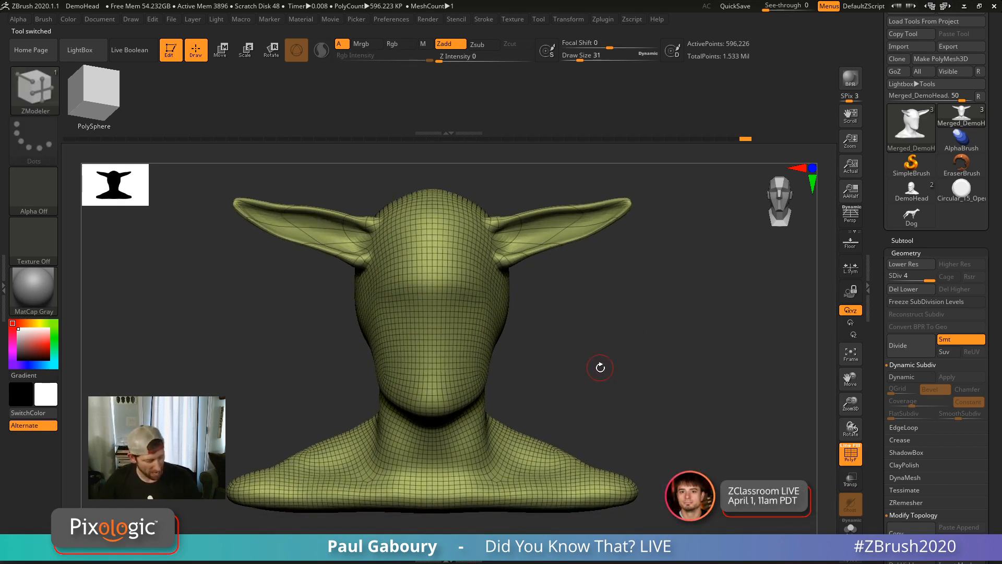
# Choose the Chisel3D brush with the Eye02 shape and stamp a symmetrical pair of eyes on the face.
pyautogui.press('b')
pyautogui.click(348, 287)
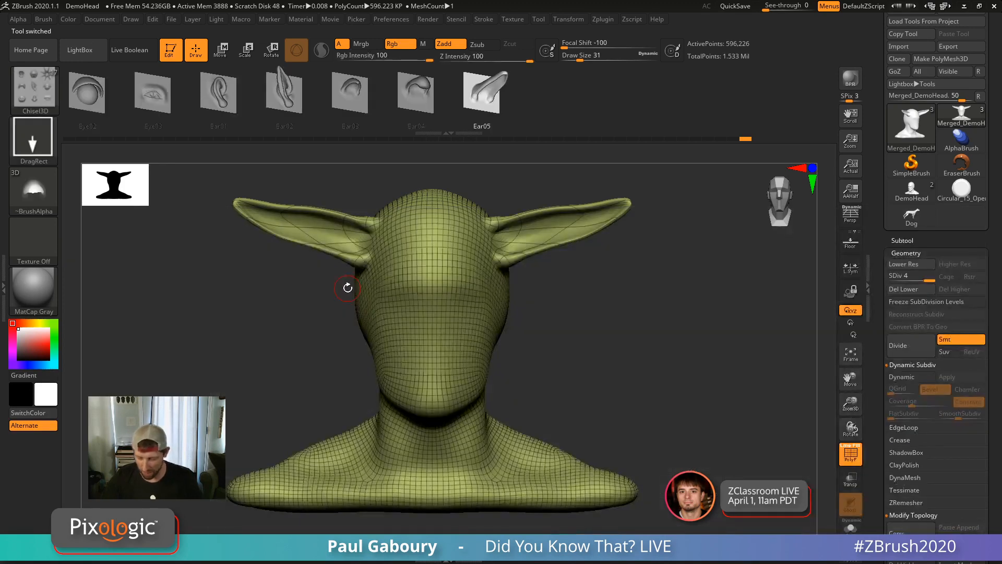
pyautogui.moveTo(86, 98); pyautogui.dragTo(471, 98)
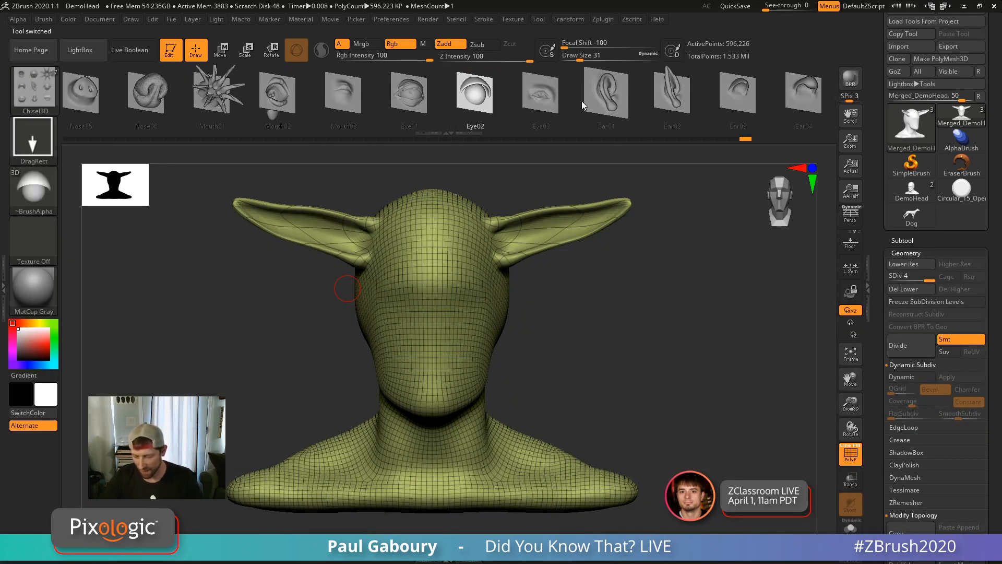
pyautogui.keyDown('ctrl'); pyautogui.moveTo(465, 309); pyautogui.dragTo(463, 342, button='right'); pyautogui.keyUp('ctrl')
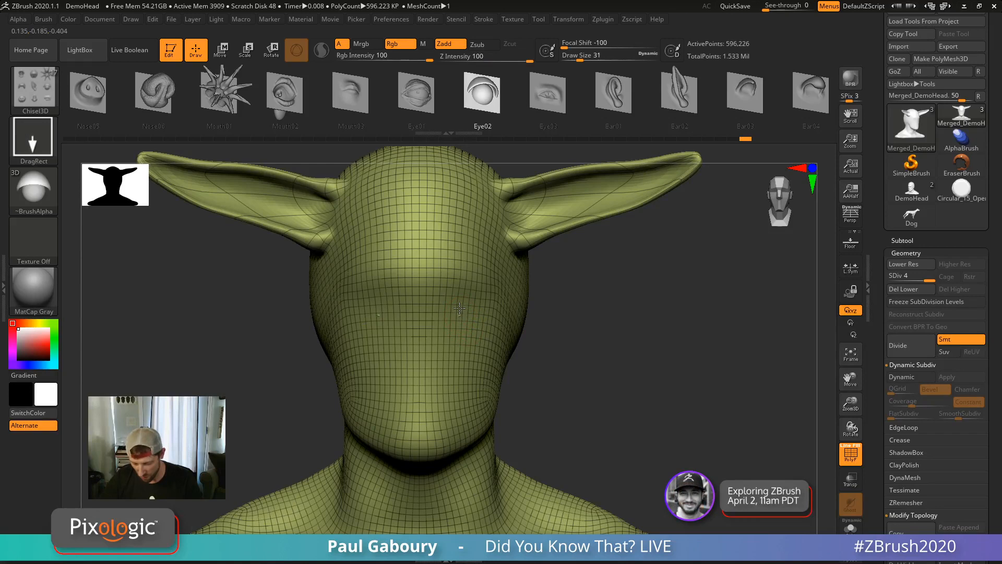
pyautogui.moveTo(461, 315); pyautogui.dragTo(496, 248)
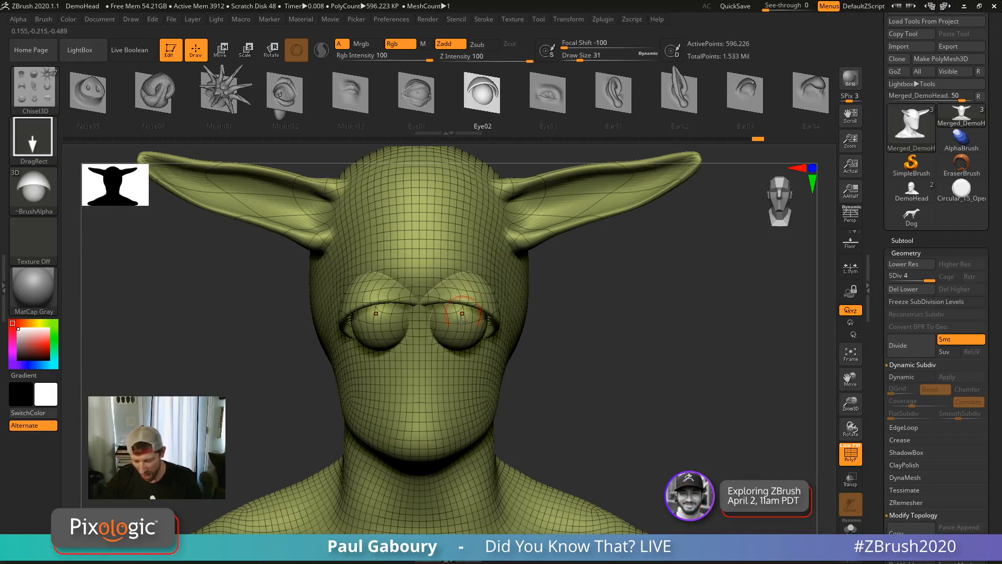
# Stamp the Nose06 shape on the centre line below the eyes and hide the polyframe.
pyautogui.moveTo(472, 379)
pyautogui.keyDown('alt'); pyautogui.mouseDown(button='right')
pyautogui.moveTo(453, 331)
pyautogui.moveTo(458, 291)
pyautogui.moveTo(464, 313)
pyautogui.moveTo(427, 338)
pyautogui.mouseUp(button='right'); pyautogui.keyUp('alt')
pyautogui.click(161, 103)
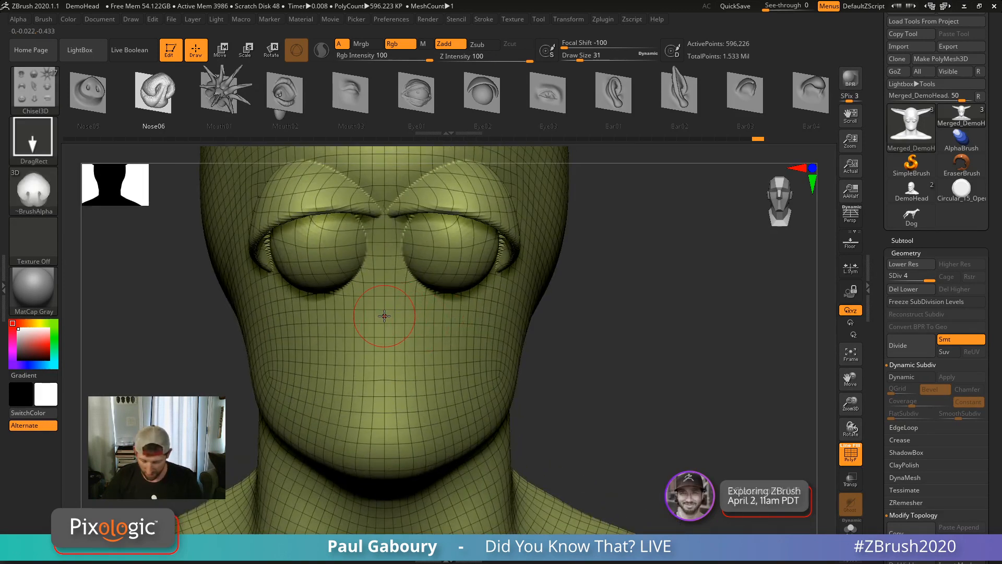
pyautogui.moveTo(385, 316); pyautogui.dragTo(386, 219)
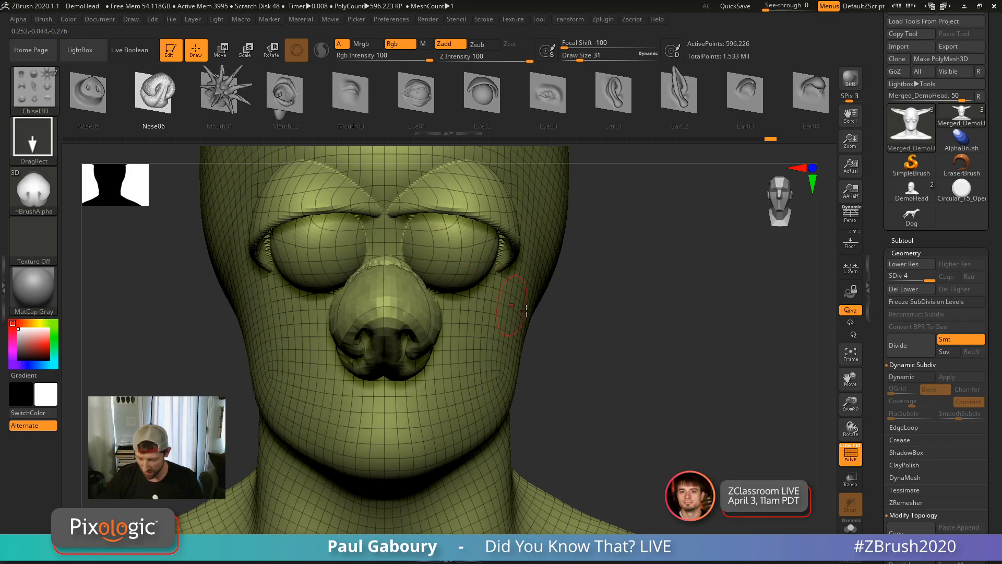
pyautogui.keyDown('ctrl'); pyautogui.moveTo(558, 386); pyautogui.dragTo(559, 356, button='right'); pyautogui.keyUp('ctrl')
pyautogui.hotkey('shift', 'f')
pyautogui.moveTo(579, 355); pyautogui.dragTo(543, 339)
pyautogui.keyDown('alt'); pyautogui.moveTo(543, 340); pyautogui.dragTo(522, 362, button='right'); pyautogui.keyUp('alt')
# Select the Ear01 shape and stamp a symmetrical pair of human ears on the sides of the head.
pyautogui.moveTo(149, 113); pyautogui.dragTo(585, 113)
pyautogui.scroll(-5, 584, 99)
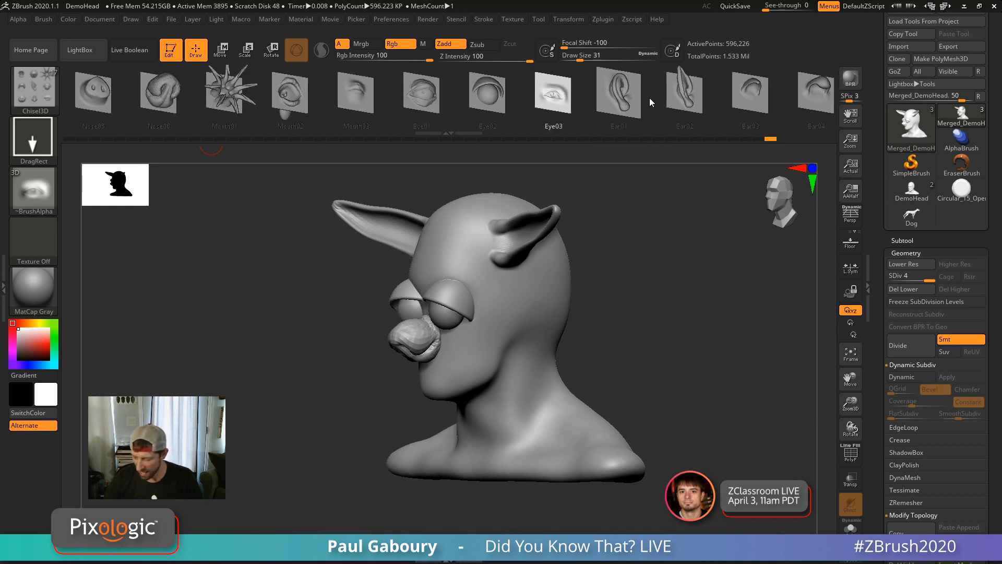
pyautogui.click(614, 99)
pyautogui.click(558, 92)
pyautogui.moveTo(514, 327)
pyautogui.mouseDown()
pyautogui.moveTo(521, 283)
pyautogui.moveTo(511, 264)
pyautogui.mouseUp()
pyautogui.moveTo(504, 267); pyautogui.dragTo(600, 319, button='right')
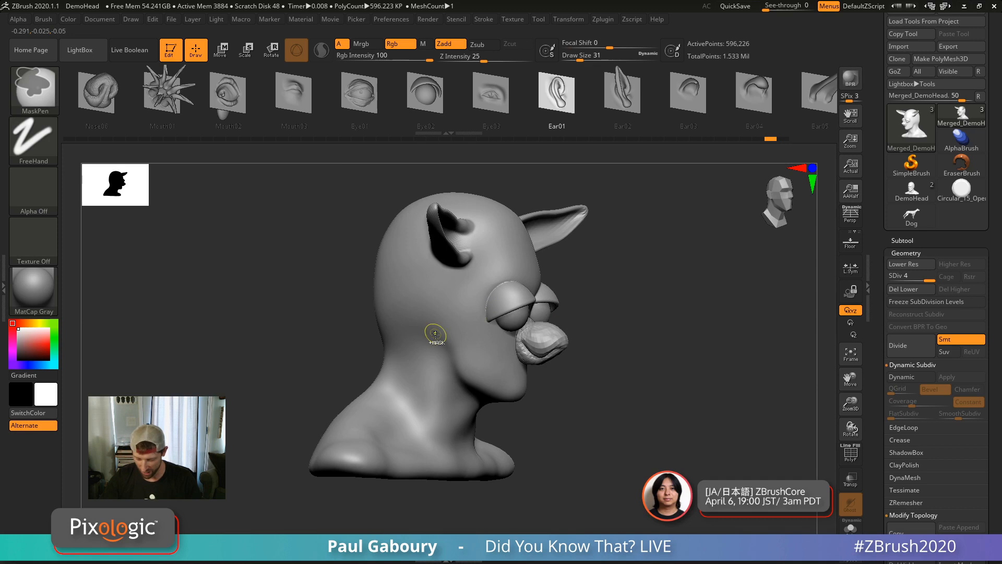
pyautogui.moveTo(445, 330); pyautogui.dragTo(468, 263)
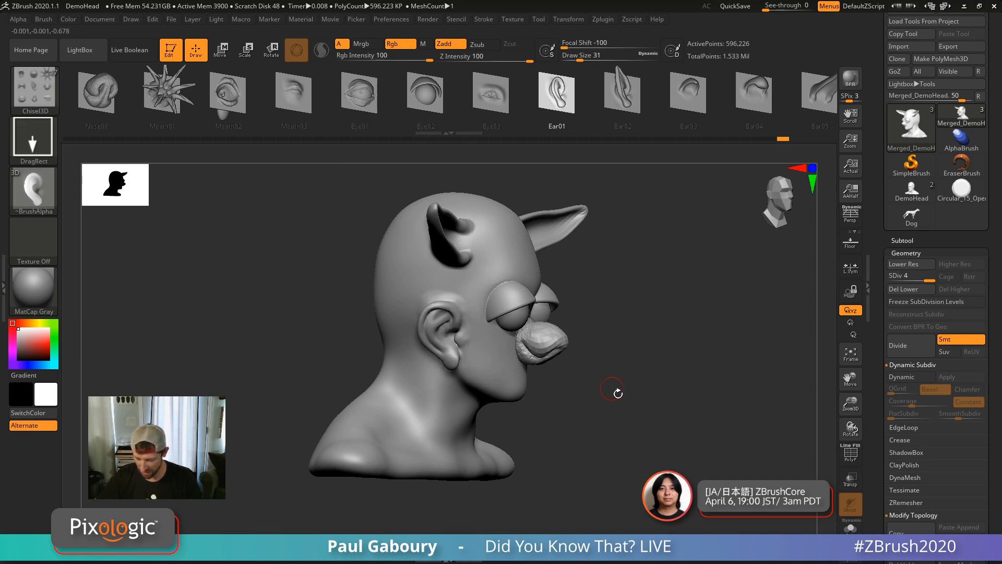
# Examine the stamped eyes, nose and ears from the front, from the side and close up.
pyautogui.moveTo(618, 394); pyautogui.dragTo(570, 403)
pyautogui.moveTo(570, 403); pyautogui.dragTo(581, 358, button='right')
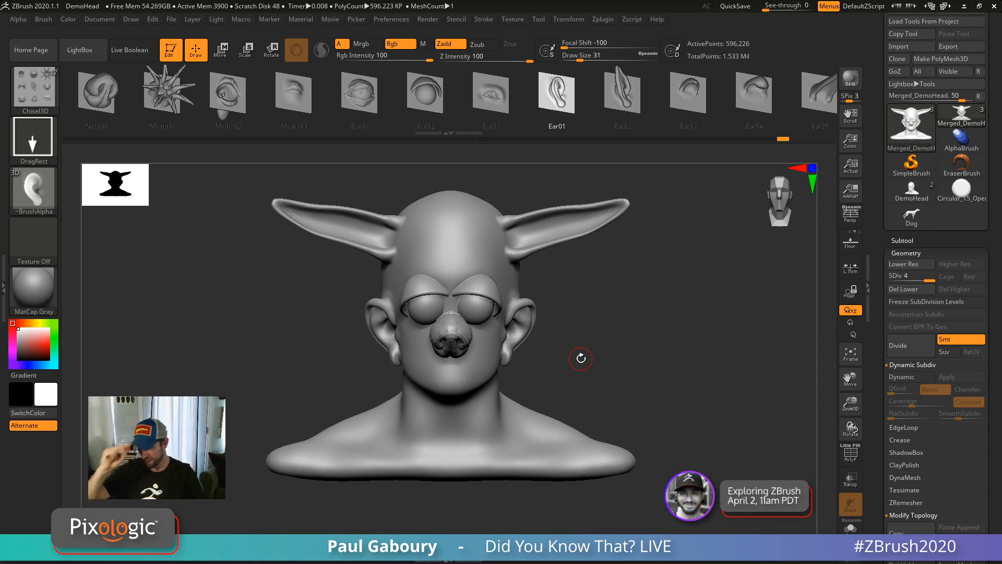
pyautogui.moveTo(643, 346); pyautogui.dragTo(636, 352)
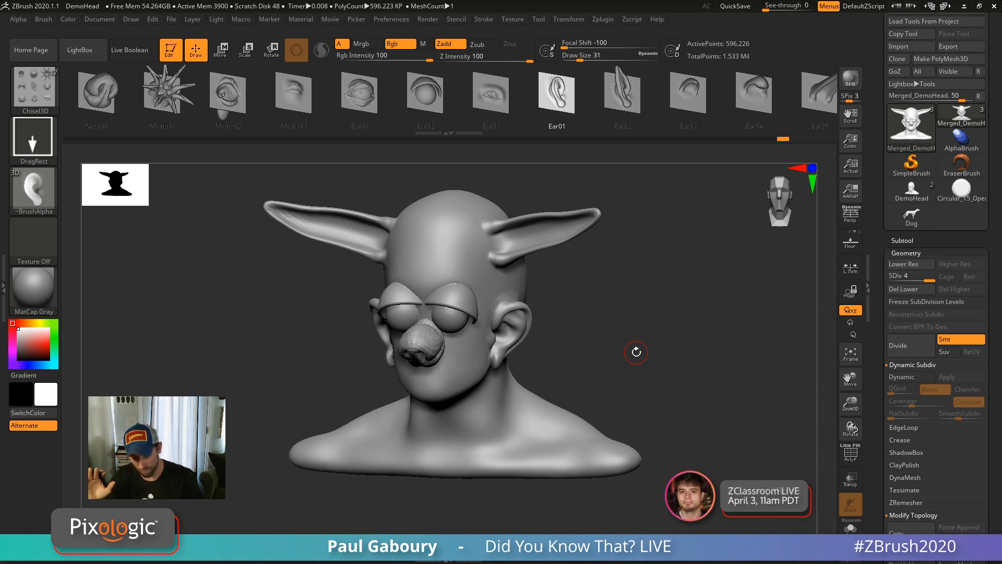
pyautogui.moveTo(621, 351); pyautogui.dragTo(608, 334)
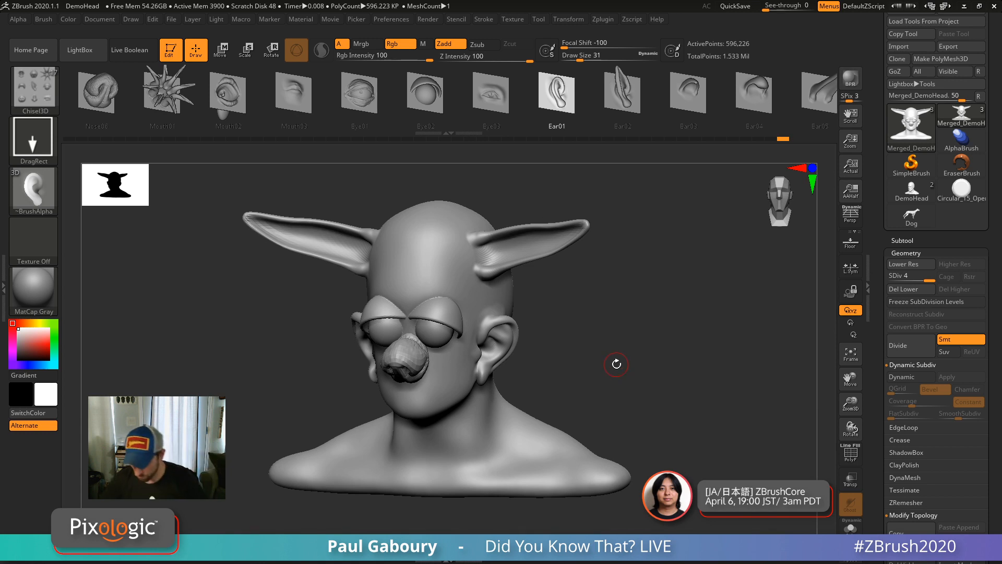
pyautogui.moveTo(613, 362); pyautogui.dragTo(612, 361)
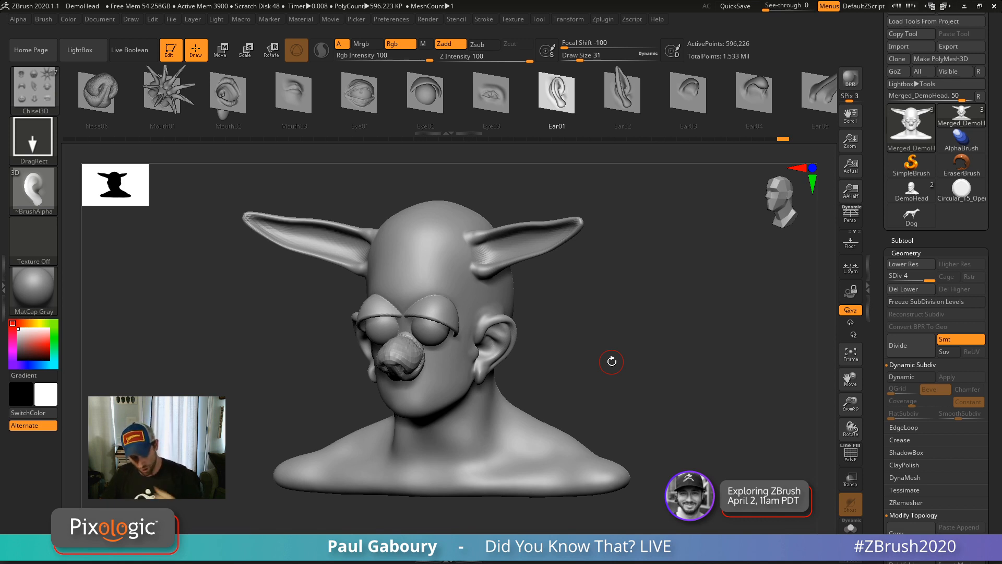
pyautogui.moveTo(541, 373)
pyautogui.keyDown('ctrl'); pyautogui.mouseDown(button='right')
pyautogui.moveTo(553, 387)
pyautogui.moveTo(498, 358)
pyautogui.moveTo(502, 389)
pyautogui.mouseUp(button='right'); pyautogui.keyUp('ctrl')
pyautogui.moveTo(502, 389); pyautogui.dragTo(707, 378, button='right')
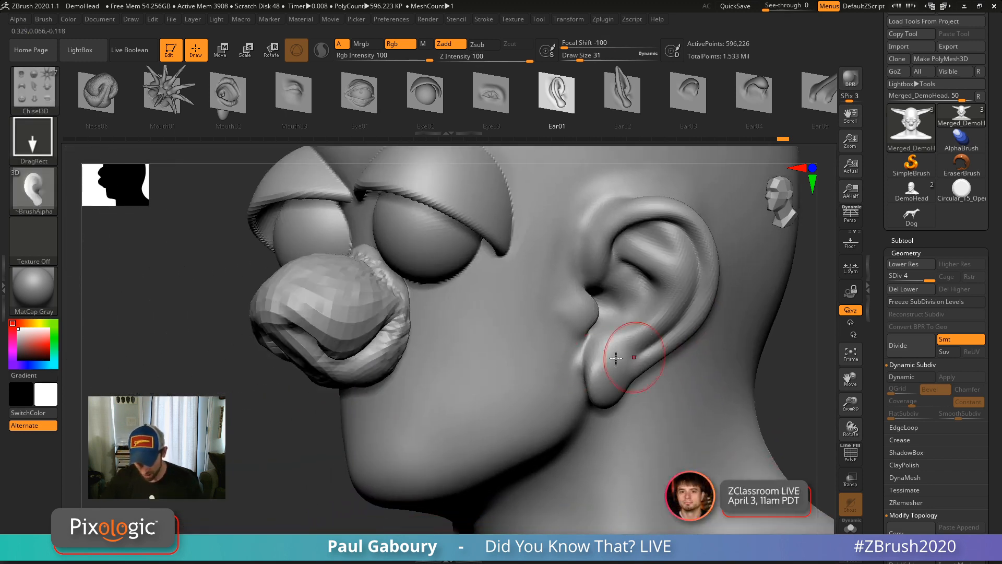
# Show the polyframe, undo the human ear and nose stamps, and divide the head to subdivision level 5.
pyautogui.moveTo(403, 347); pyautogui.dragTo(458, 407, button='right')
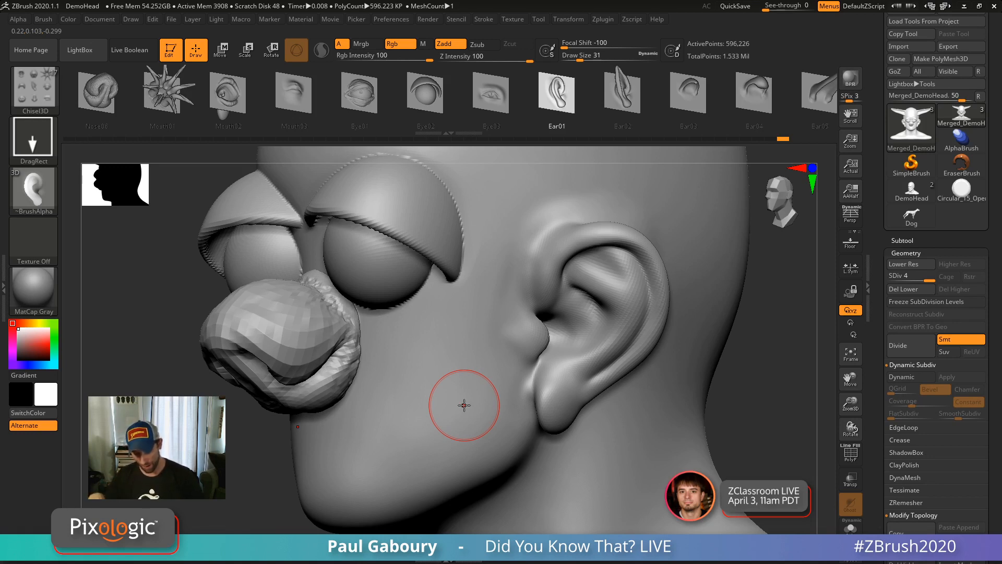
pyautogui.hotkey('shift', 'f')
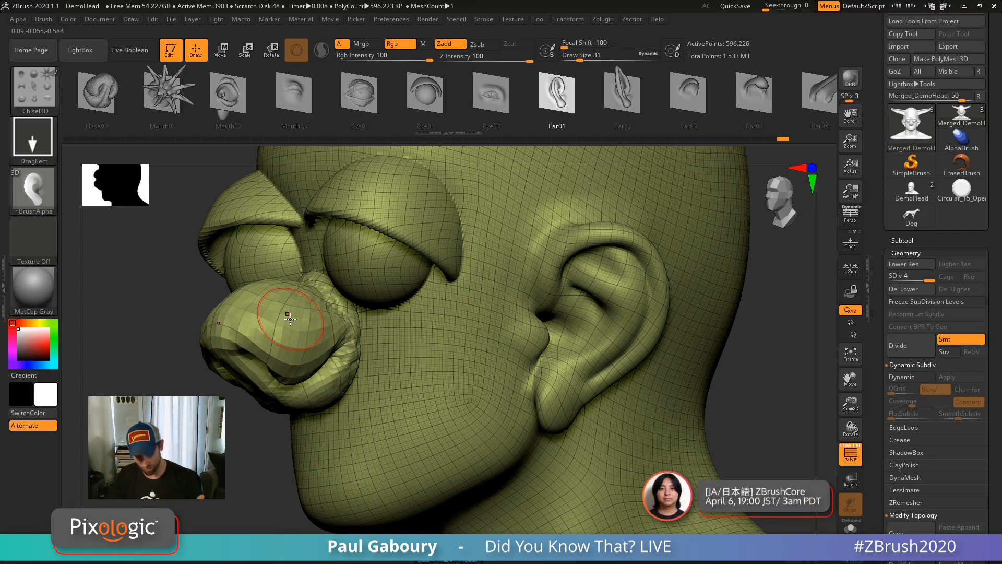
pyautogui.hotkey('ctrl', 'z')
pyautogui.hotkey('ctrl', 'z')
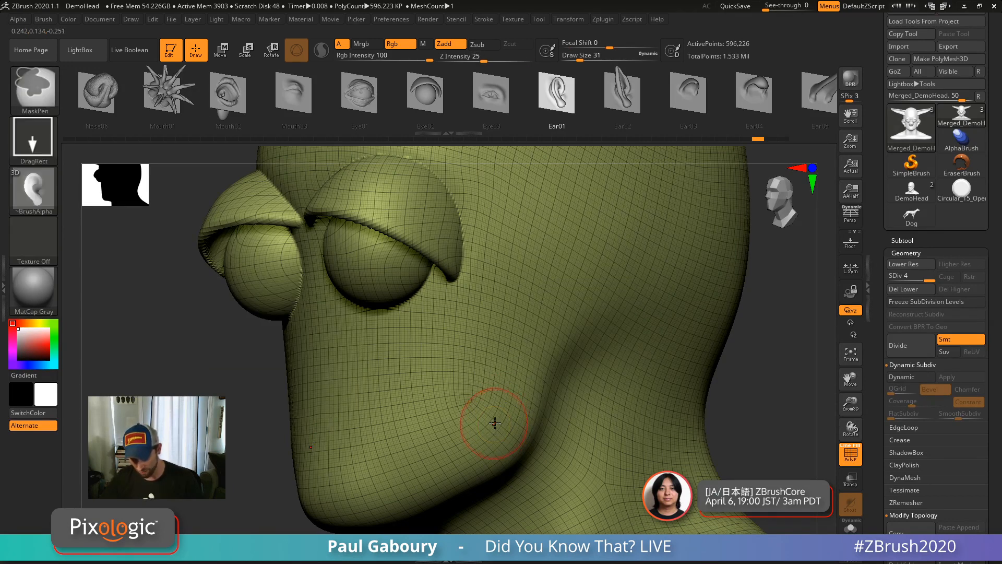
pyautogui.hotkey('ctrl', 'z')
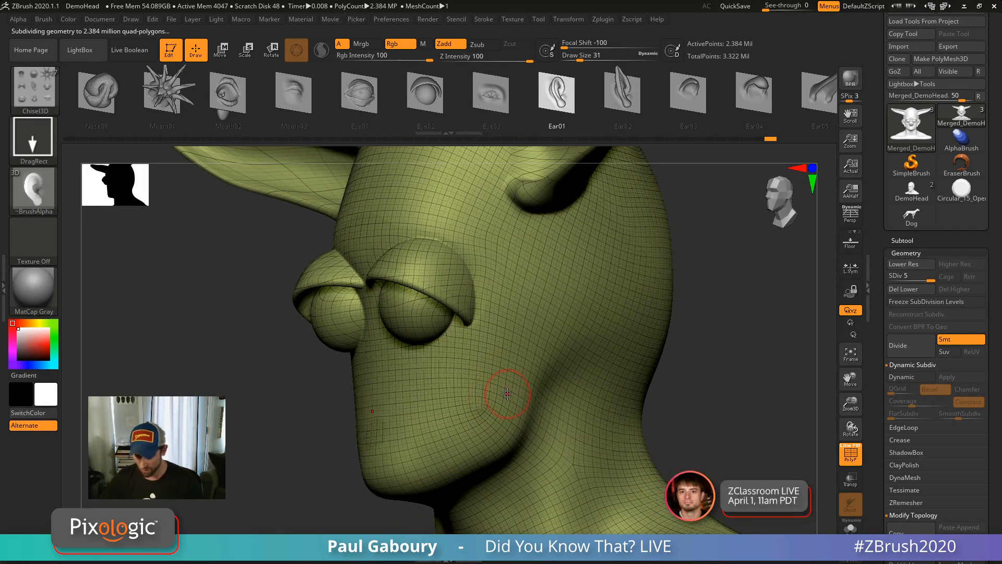
# Stamp a symmetrical pair of Nose06 shapes on the cheeks and inspect their surface close up with the polyframe hidden.
pyautogui.click(97, 91)
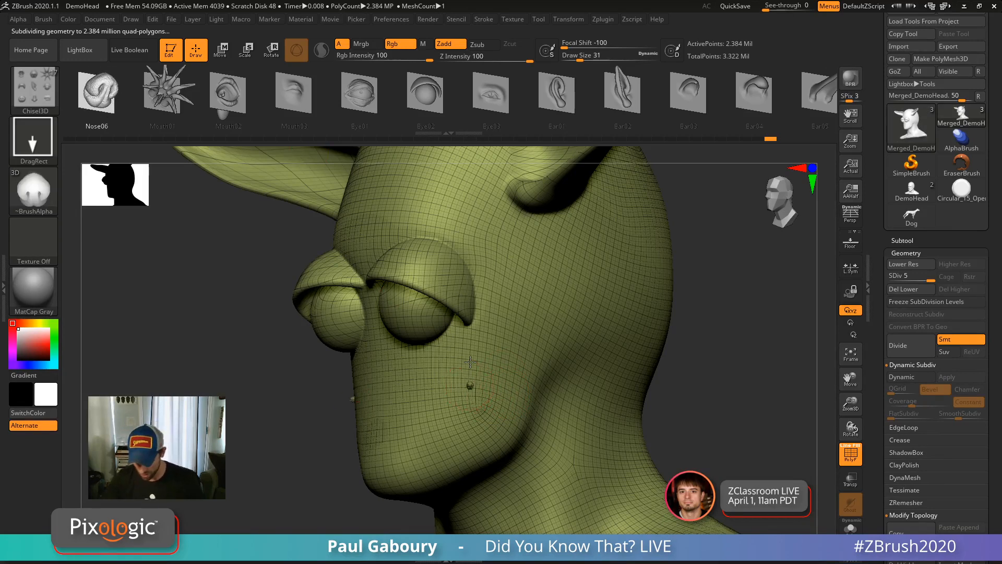
pyautogui.moveTo(470, 361); pyautogui.dragTo(565, 383)
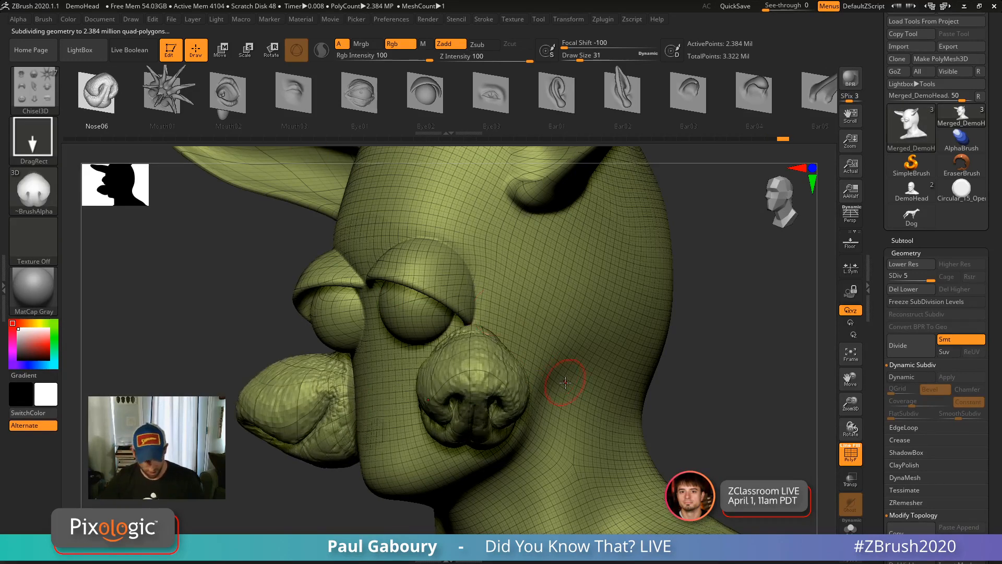
pyautogui.hotkey('shift', 'f')
pyautogui.moveTo(565, 383); pyautogui.dragTo(469, 458, button='right')
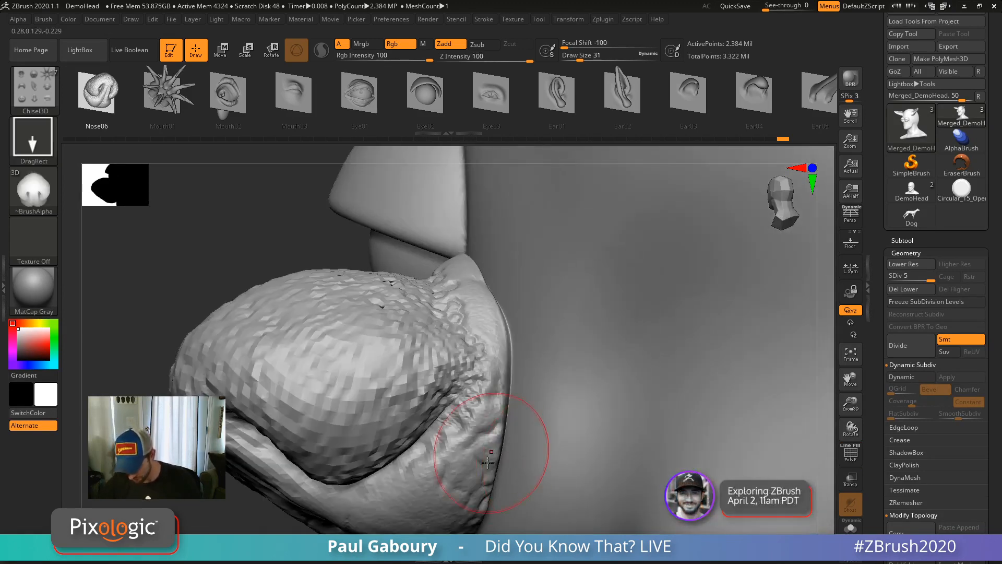
pyautogui.moveTo(482, 406)
pyautogui.keyDown('ctrl'); pyautogui.mouseDown(button='right')
pyautogui.moveTo(402, 425)
pyautogui.moveTo(496, 407)
pyautogui.mouseUp(button='right'); pyautogui.keyUp('ctrl')
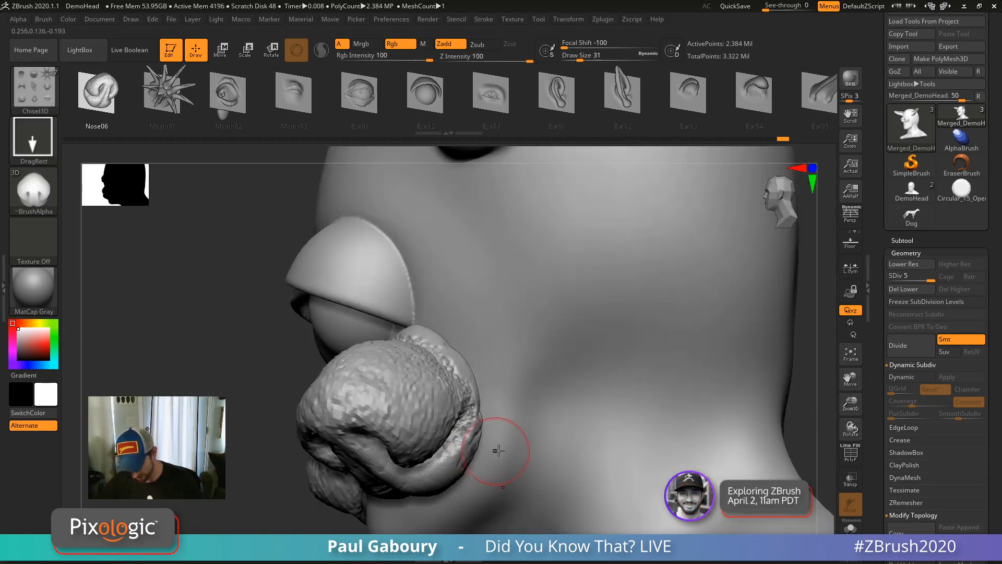
# Undo the cheek noses, divide the head to subdivision level 6 and stamp the Nose06 pair again.
pyautogui.press('ctrl')
pyautogui.hotkey('ctrl', 'z')
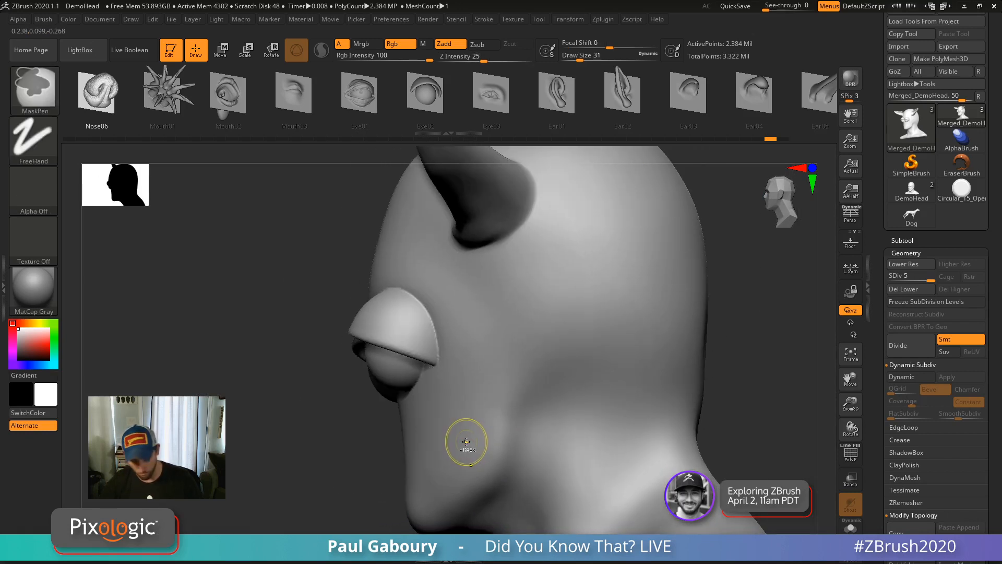
pyautogui.hotkey('ctrl', 'd')
pyautogui.moveTo(462, 433); pyautogui.dragTo(455, 412)
pyautogui.moveTo(453, 354); pyautogui.dragTo(454, 311)
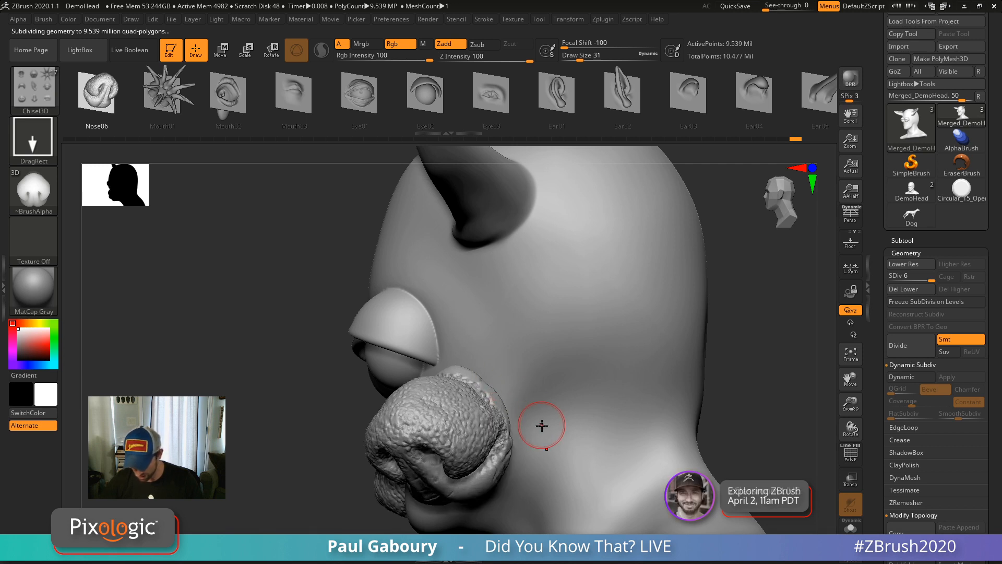
# Examine the noses stamped at the higher subdivision level from the side, from below and from the front.
pyautogui.moveTo(533, 435); pyautogui.dragTo(519, 456, button='right')
pyautogui.keyDown('alt'); pyautogui.moveTo(500, 491); pyautogui.dragTo(518, 411, button='right'); pyautogui.keyUp('alt')
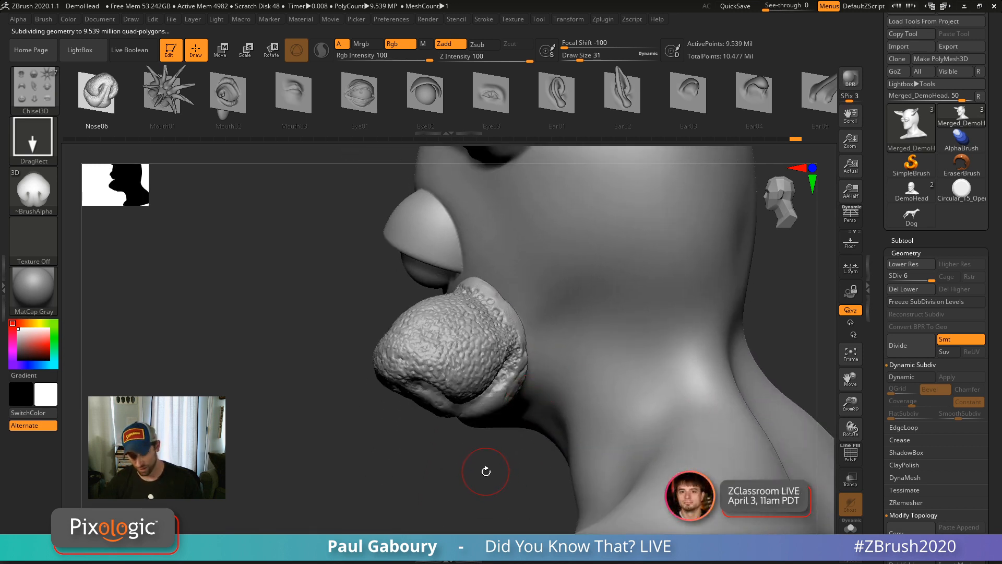
pyautogui.moveTo(483, 469); pyautogui.dragTo(546, 444, button='right')
pyautogui.moveTo(610, 436); pyautogui.dragTo(613, 399, button='right')
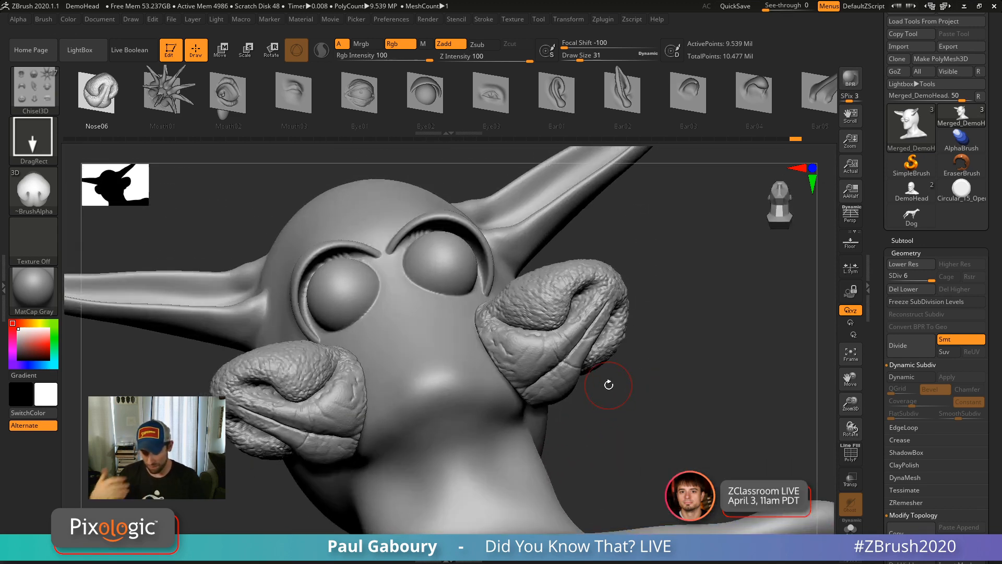
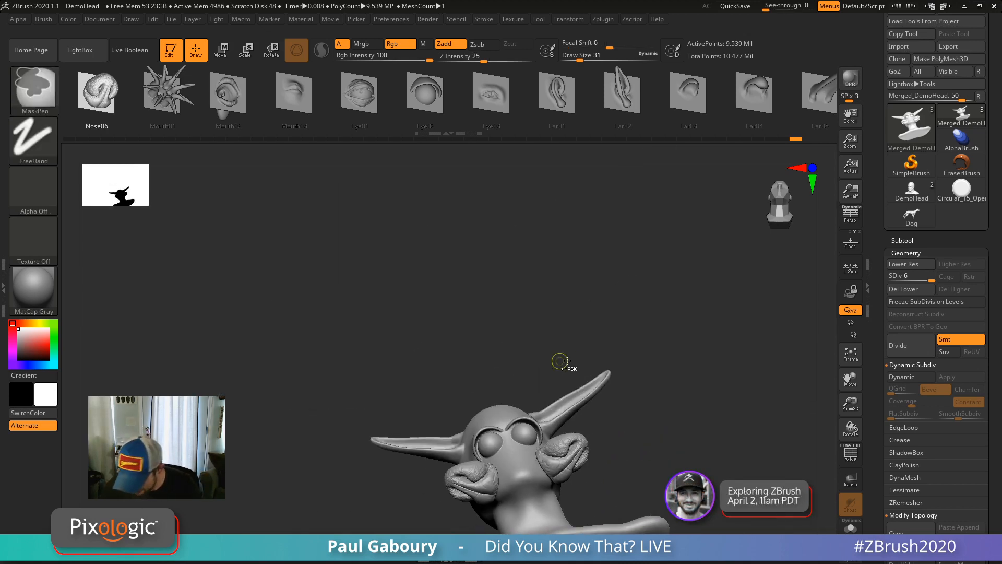
pyautogui.keyDown('shift'); pyautogui.moveTo(568, 361); pyautogui.dragTo(580, 312, button='right'); pyautogui.keyUp('shift')
pyautogui.keyDown('ctrl'); pyautogui.moveTo(581, 312); pyautogui.dragTo(610, 366, button='right'); pyautogui.keyUp('ctrl')
pyautogui.keyDown('alt'); pyautogui.moveTo(605, 325); pyautogui.dragTo(606, 357, button='right'); pyautogui.keyUp('alt')
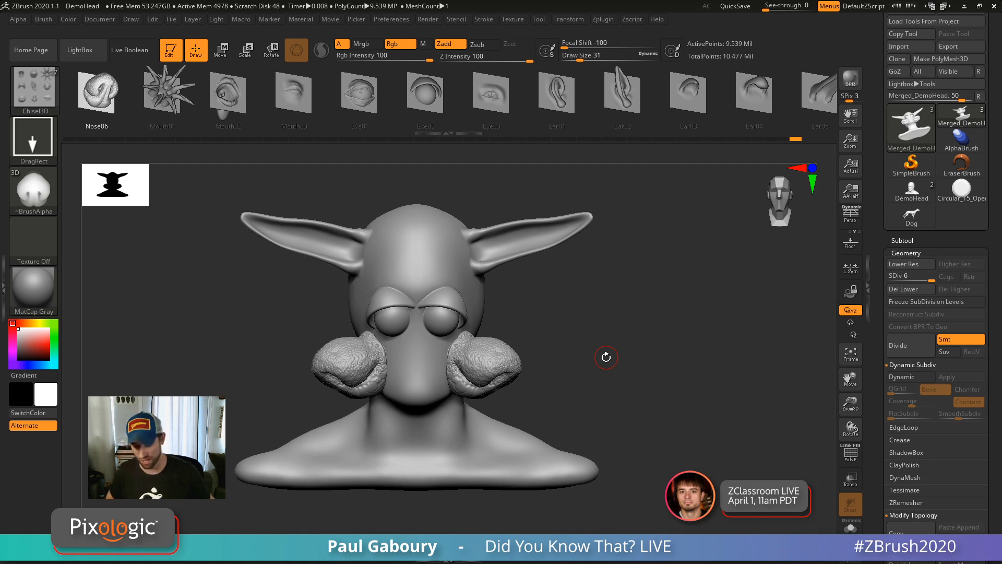
pyautogui.moveTo(607, 384)
pyautogui.mouseDown()
pyautogui.moveTo(610, 368)
pyautogui.moveTo(606, 383)
pyautogui.mouseUp()
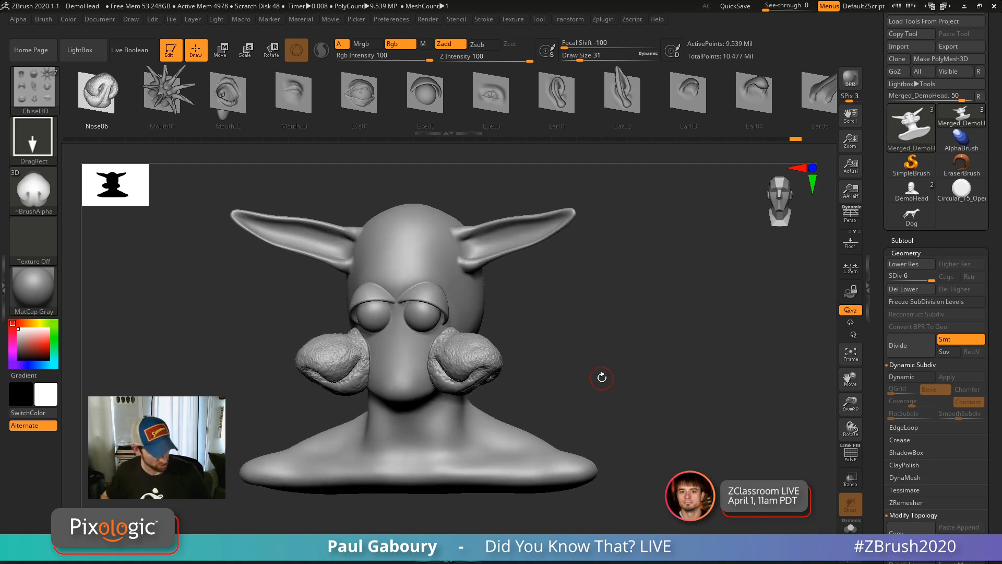
# Undo the nose, eye and long pointed ear stamps and the added divisions, back to the bare head at subdivision level 4.
pyautogui.hotkey('ctrl', 'z')
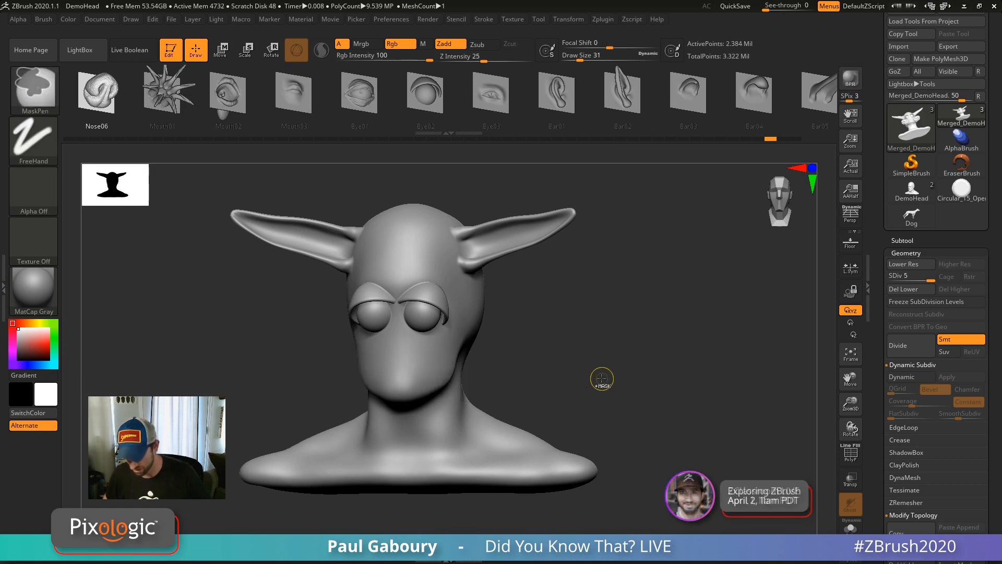
pyautogui.hotkey('ctrl', 'z')
pyautogui.hotkey('ctrl', 'z')
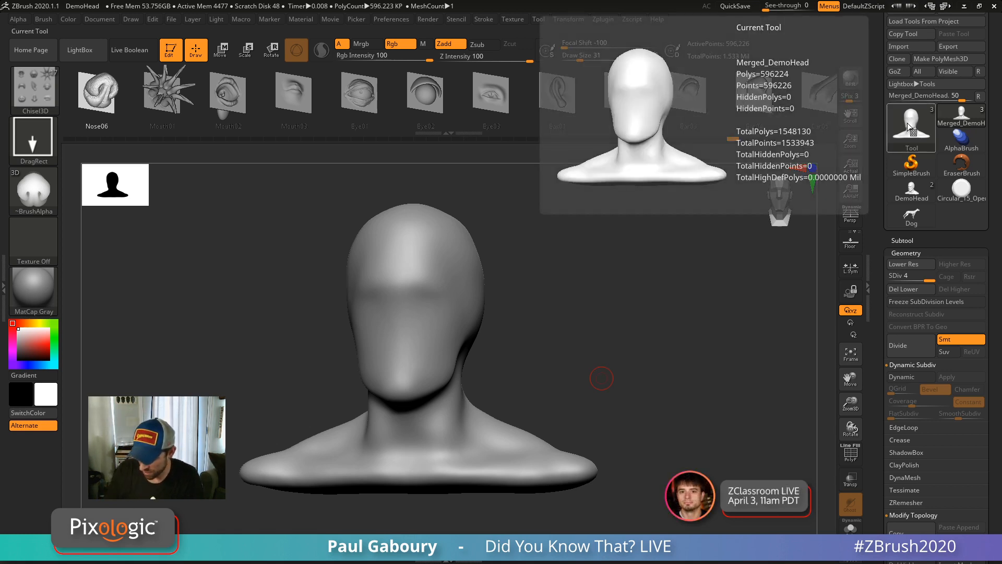
# Switch to the Plane3D primitive, show its polyframe and convert it into a PolyMesh3D.
pyautogui.click(906, 124)
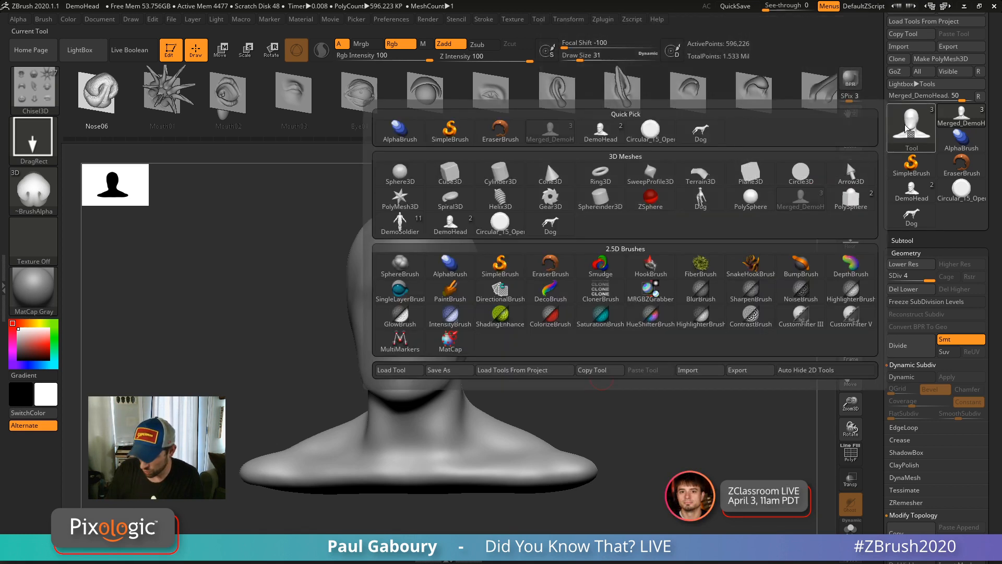
pyautogui.click(755, 180)
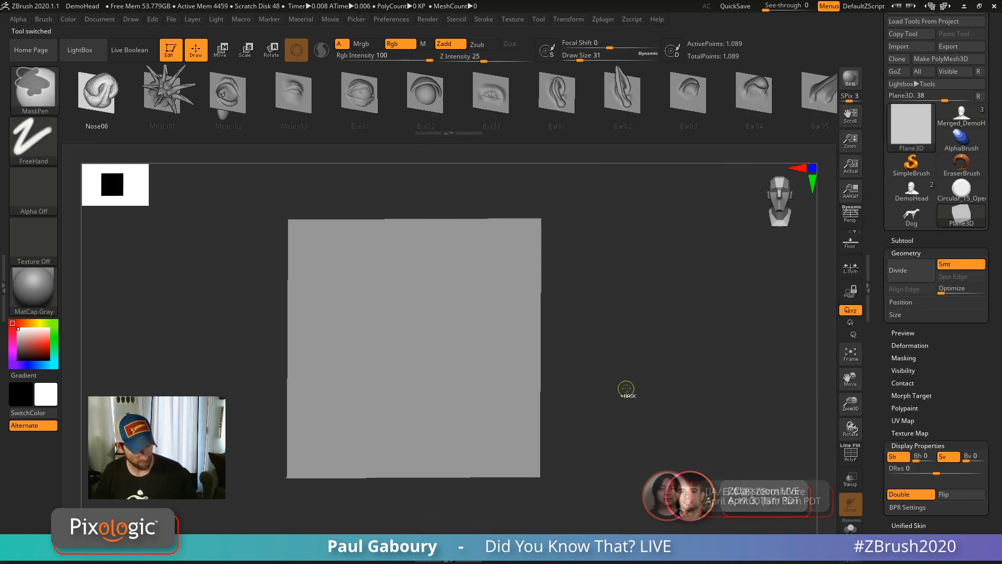
pyautogui.hotkey('shift', 'f')
pyautogui.keyDown('alt'); pyautogui.moveTo(629, 402); pyautogui.dragTo(660, 379); pyautogui.keyUp('alt')
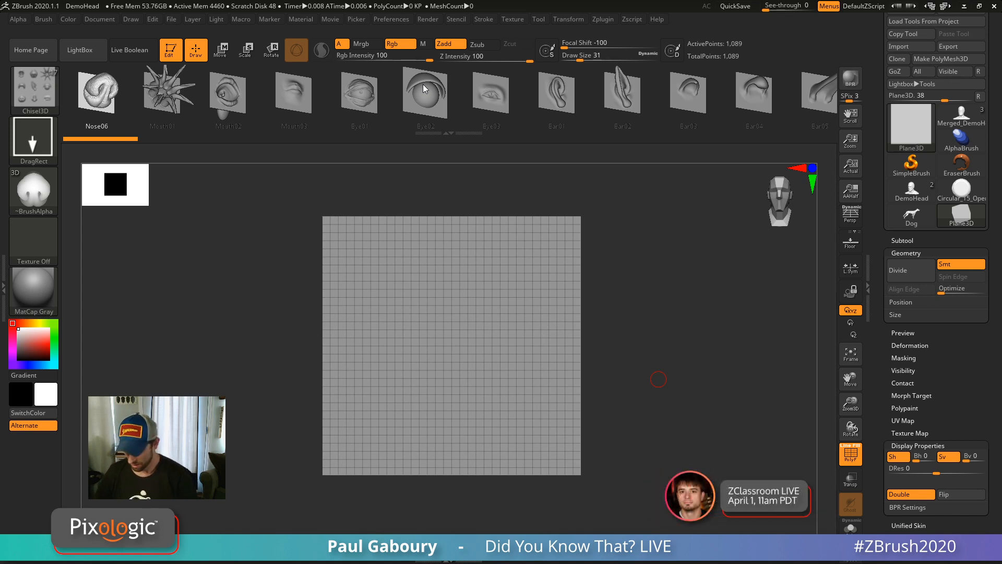
pyautogui.click(946, 59)
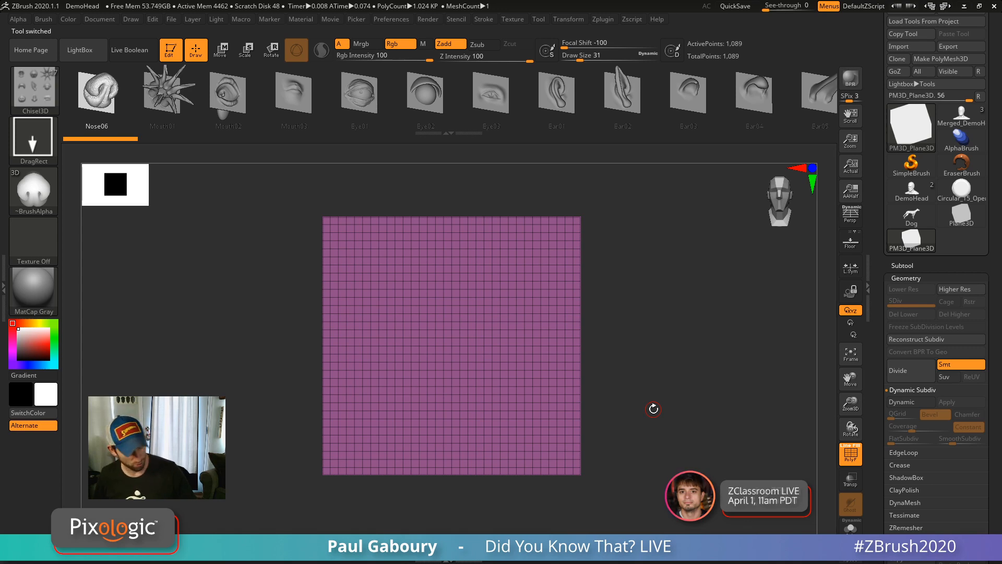
# Choose the ClayBuildup brush and browse the LightBox projects, closing LightBox without loading one.
pyautogui.press('b')
pyautogui.press('b')
pyautogui.press(',')
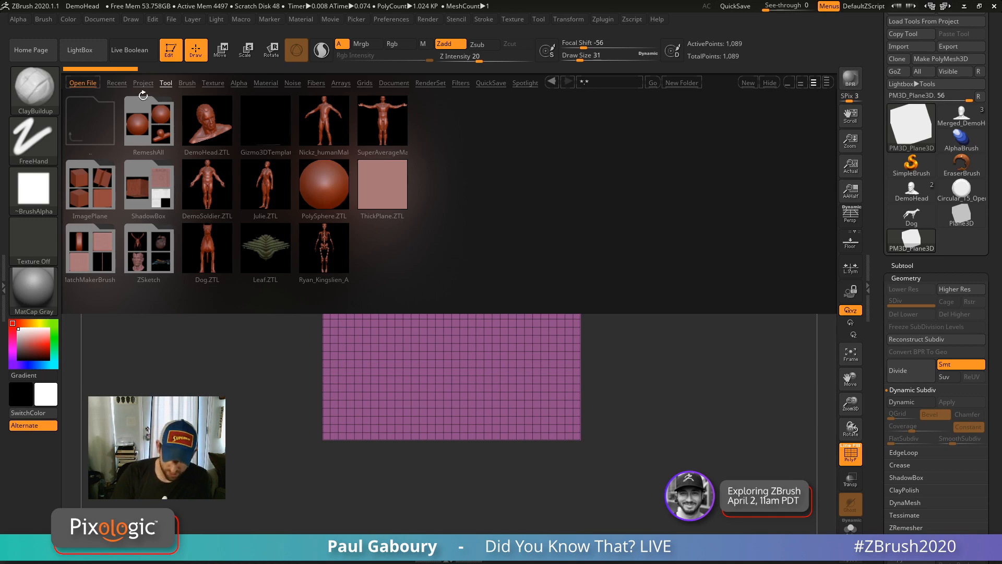
pyautogui.click(145, 83)
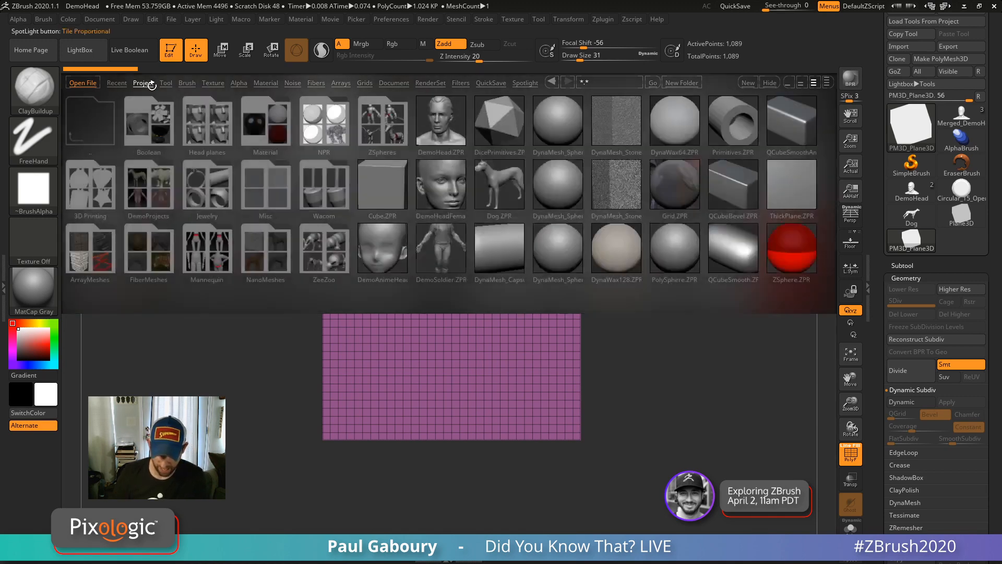
pyautogui.click(142, 83)
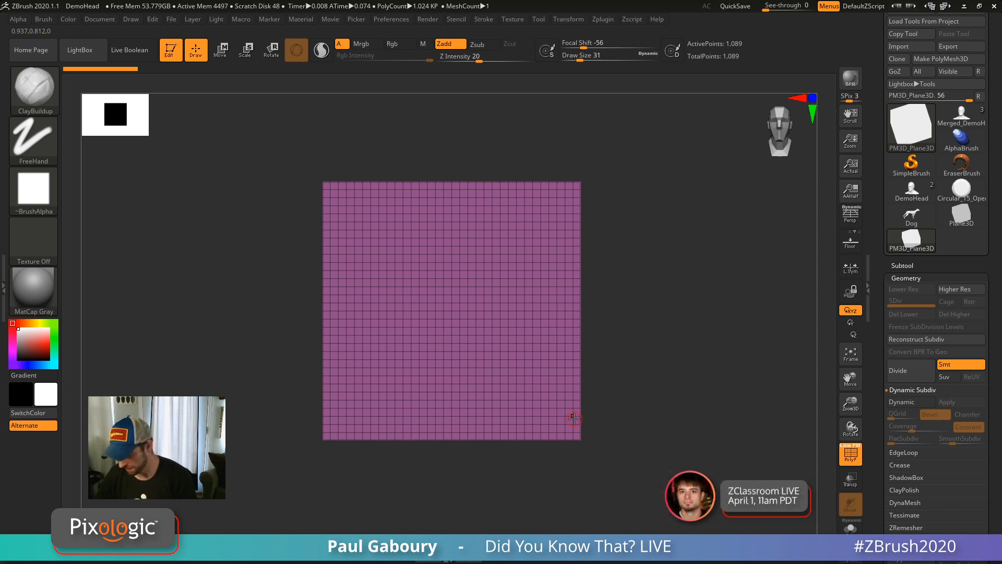
# Rename the plane's subtool as Plane.
pyautogui.click(899, 267)
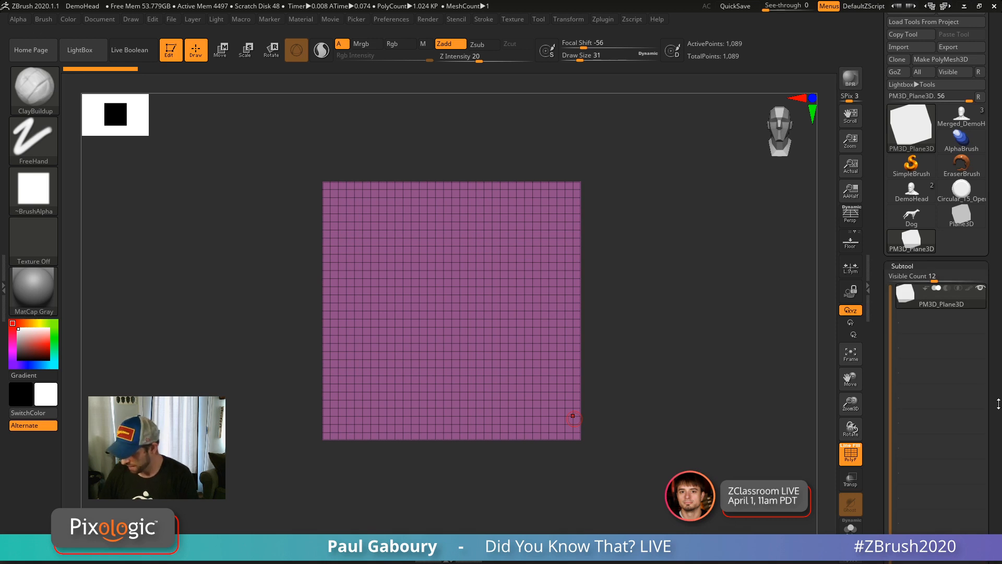
pyautogui.moveTo(995, 404); pyautogui.dragTo(987, 320)
pyautogui.click(916, 419)
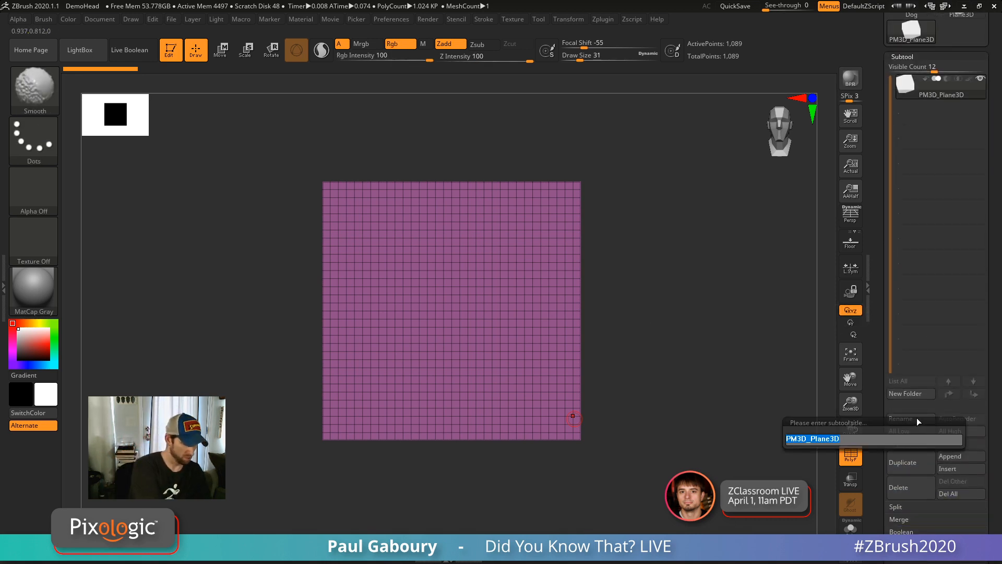
pyautogui.write('Plane')
pyautogui.press('Return')
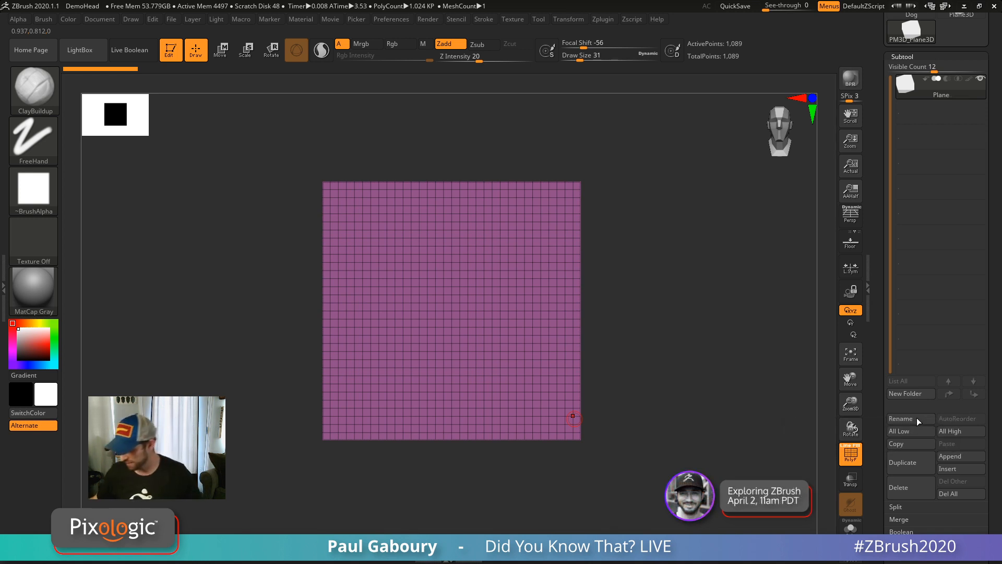
# Duplicate the Plane subtool five times and show only the original Plane.
pyautogui.click(915, 464)
pyautogui.click(914, 464)
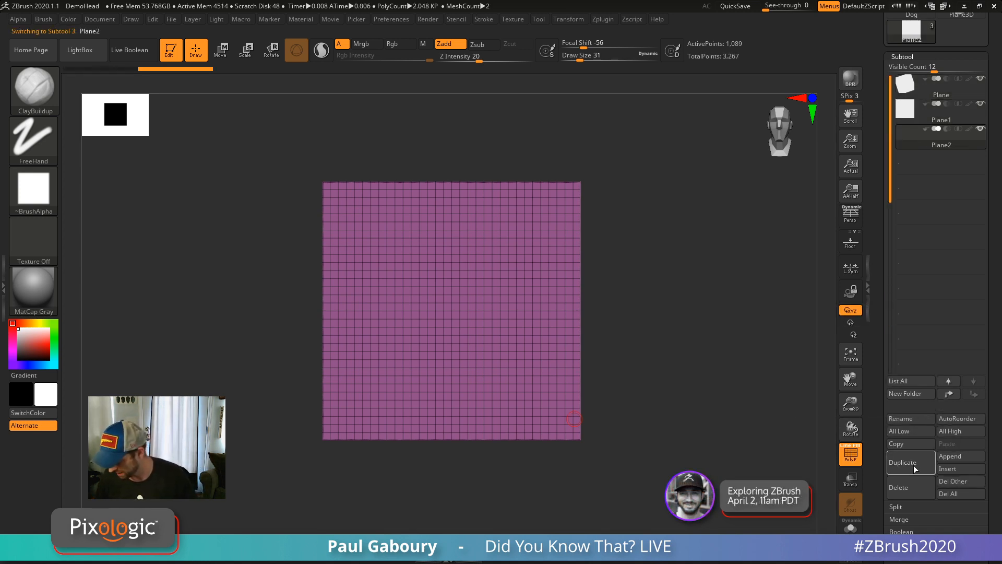
pyautogui.click(914, 465)
pyautogui.click(914, 464)
pyautogui.click(914, 467)
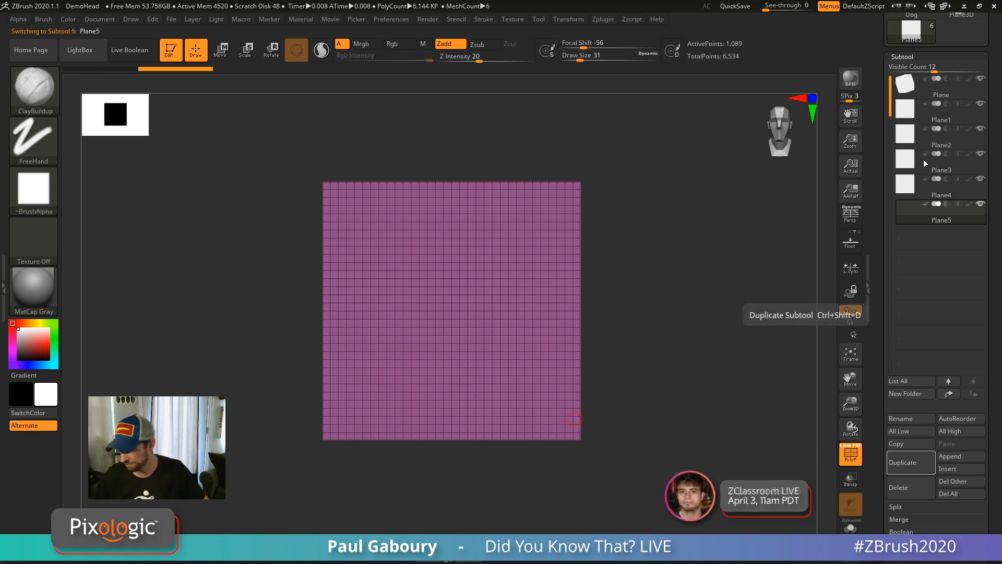
pyautogui.click(983, 87)
pyautogui.keyDown('shift'); pyautogui.click(981, 79); pyautogui.keyUp('shift')
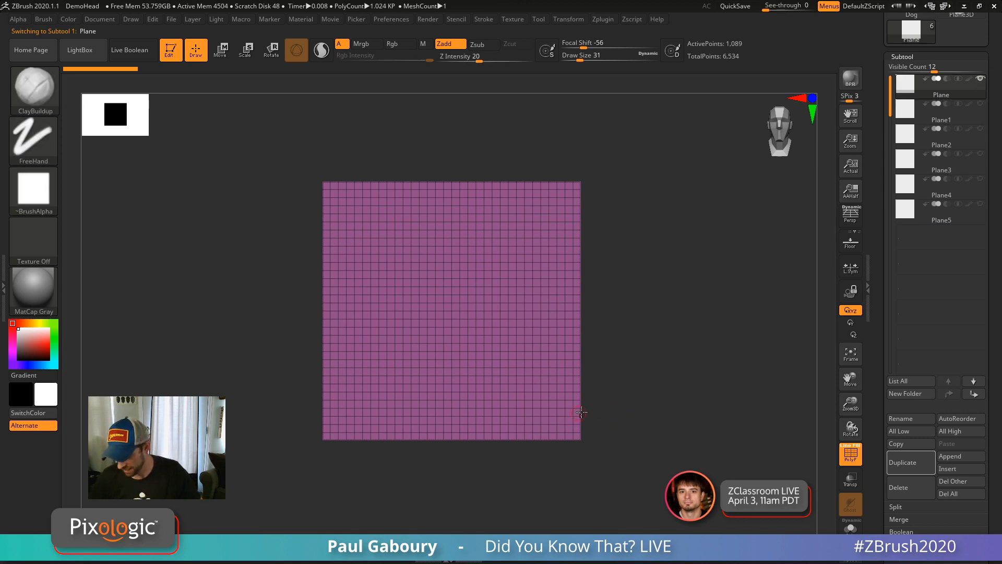
# Hide the polyframe, set the draw size to 108 and sculpt ClayBuildup strokes down the middle and diagonally across the plane.
pyautogui.keyDown('alt'); pyautogui.moveTo(617, 371); pyautogui.dragTo(605, 395); pyautogui.keyUp('alt')
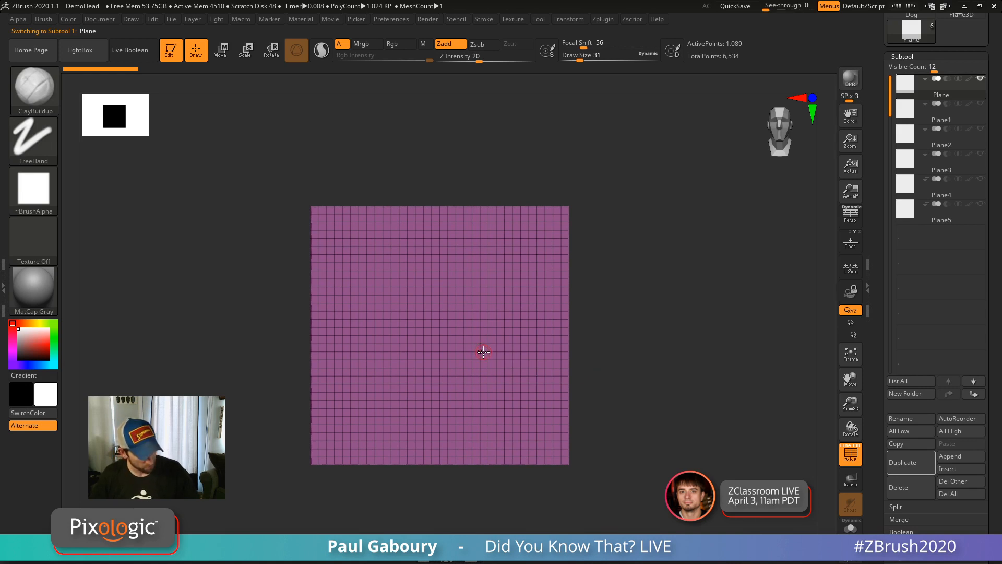
pyautogui.press('s')
pyautogui.moveTo(495, 337); pyautogui.dragTo(502, 336)
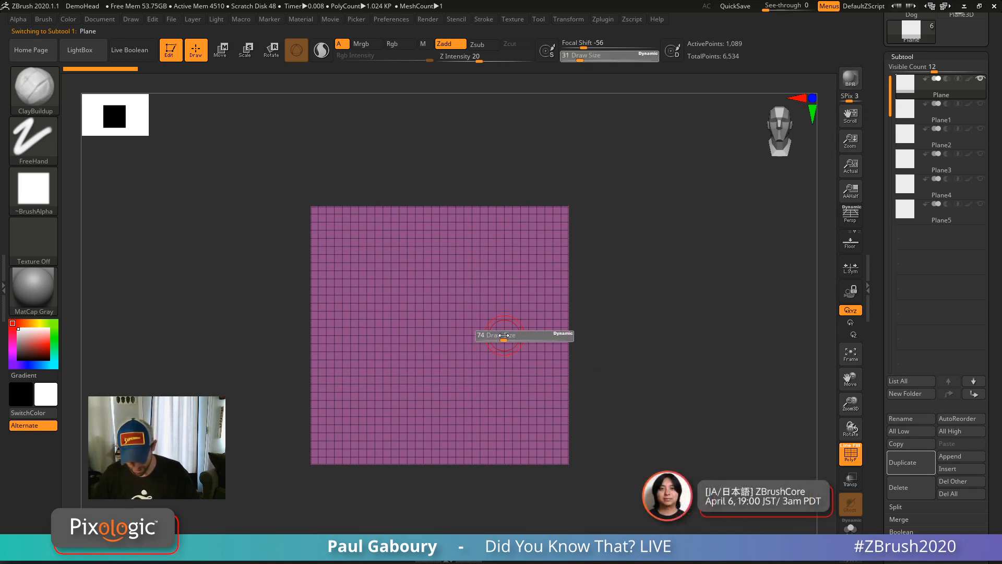
pyautogui.moveTo(455, 341)
pyautogui.keyDown('ctrl'); pyautogui.mouseDown(button='right')
pyautogui.moveTo(466, 395)
pyautogui.moveTo(465, 358)
pyautogui.mouseUp(button='right'); pyautogui.keyUp('ctrl')
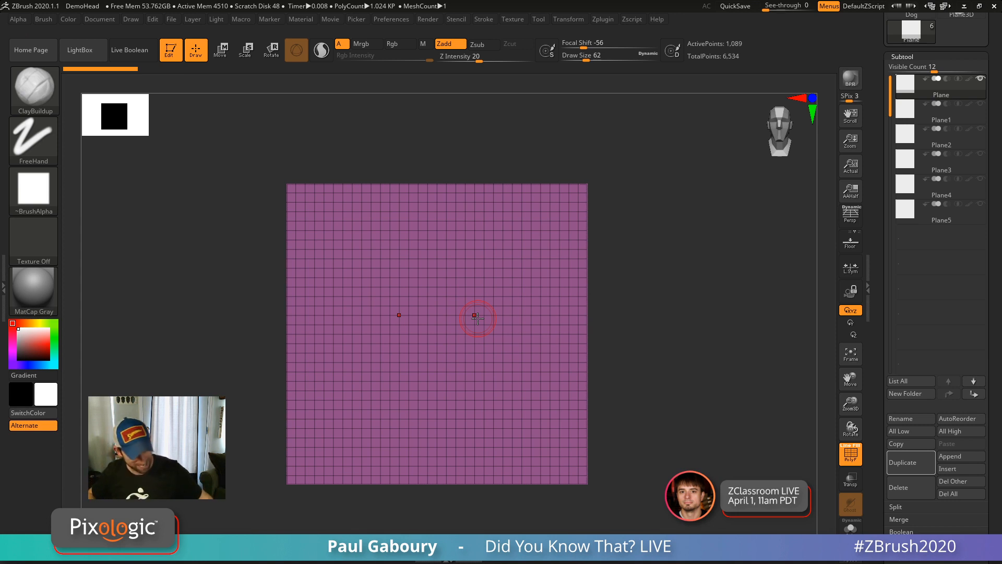
pyautogui.hotkey('shift', 'f')
pyautogui.press('s')
pyautogui.moveTo(467, 338); pyautogui.dragTo(474, 338)
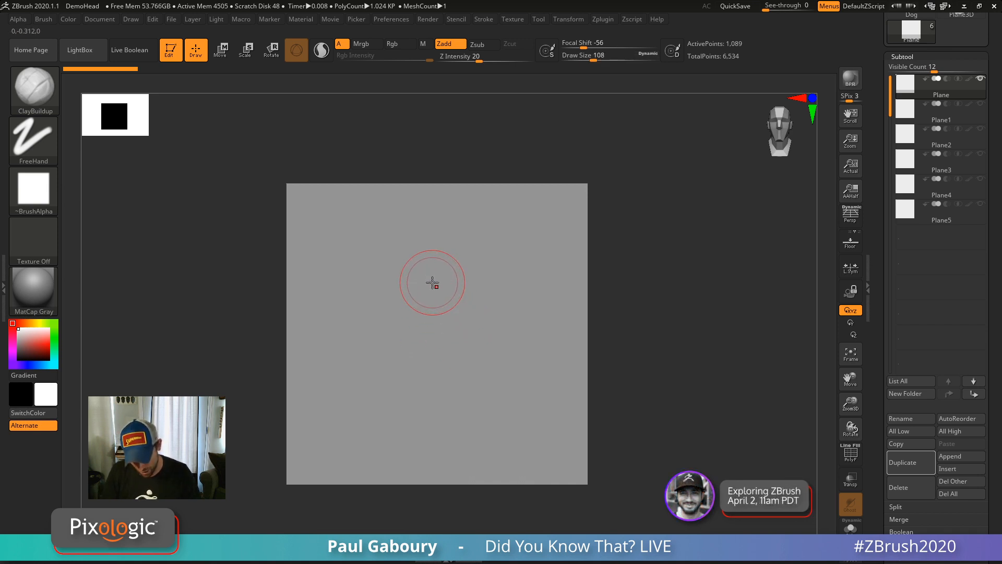
pyautogui.moveTo(432, 255)
pyautogui.mouseDown()
pyautogui.moveTo(424, 348)
pyautogui.moveTo(434, 360)
pyautogui.mouseUp()
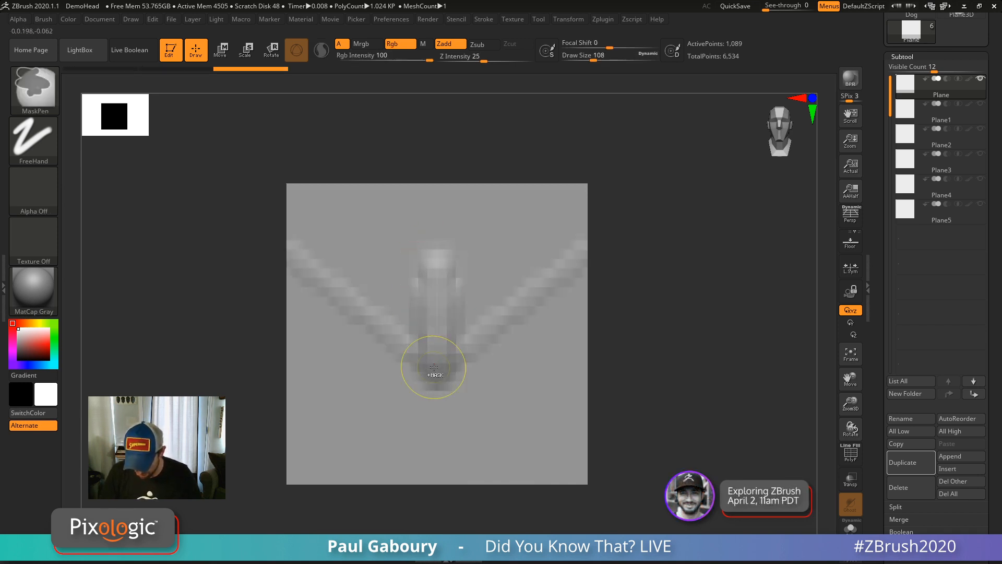
# Undo the last two strokes and build up a nose with a wide base down the middle of the plane using ClayBuildup.
pyautogui.hotkey('ctrl', 'z')
pyautogui.hotkey('ctrl', 'z')
pyautogui.moveTo(430, 267)
pyautogui.mouseDown()
pyautogui.moveTo(433, 389)
pyautogui.moveTo(413, 408)
pyautogui.moveTo(429, 403)
pyautogui.moveTo(389, 405)
pyautogui.moveTo(399, 420)
pyautogui.moveTo(422, 415)
pyautogui.moveTo(436, 427)
pyautogui.moveTo(414, 425)
pyautogui.mouseUp()
pyautogui.moveTo(425, 378); pyautogui.dragTo(438, 383, button='right')
pyautogui.moveTo(433, 393)
pyautogui.mouseDown()
pyautogui.moveTo(438, 291)
pyautogui.moveTo(437, 402)
pyautogui.moveTo(407, 418)
pyautogui.moveTo(437, 421)
pyautogui.mouseUp()
pyautogui.moveTo(412, 416); pyautogui.dragTo(438, 407, button='right')
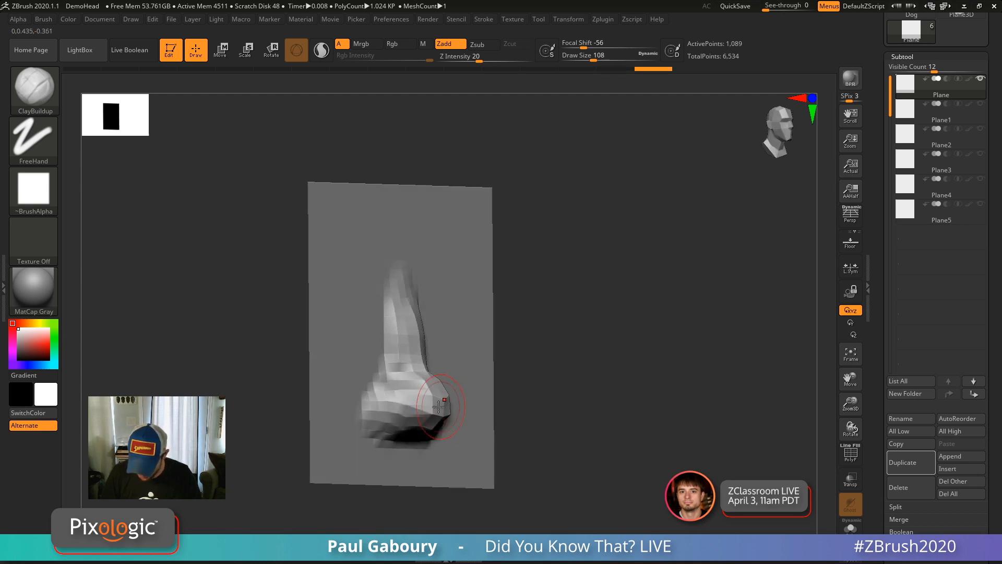
pyautogui.moveTo(439, 406)
pyautogui.mouseDown()
pyautogui.moveTo(440, 415)
pyautogui.moveTo(419, 403)
pyautogui.mouseUp()
pyautogui.moveTo(376, 400)
pyautogui.mouseDown()
pyautogui.moveTo(371, 420)
pyautogui.moveTo(413, 417)
pyautogui.moveTo(441, 391)
pyautogui.mouseUp()
pyautogui.moveTo(537, 410)
pyautogui.mouseDown()
pyautogui.moveTo(459, 402)
pyautogui.moveTo(440, 438)
pyautogui.moveTo(425, 399)
pyautogui.moveTo(420, 313)
pyautogui.moveTo(495, 414)
pyautogui.moveTo(456, 436)
pyautogui.moveTo(450, 429)
pyautogui.mouseUp()
pyautogui.moveTo(455, 381); pyautogui.dragTo(510, 365, button='right')
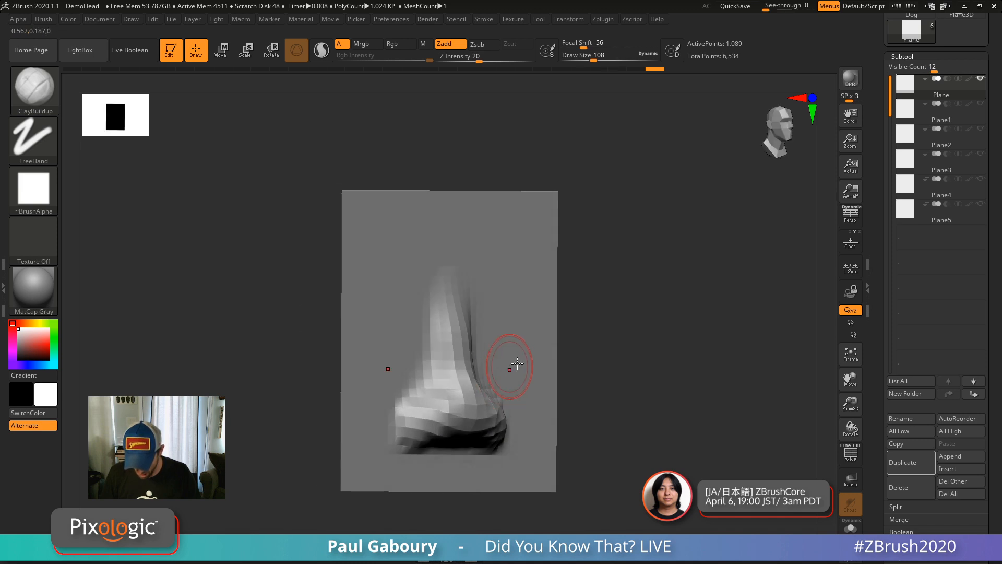
# Show the polyframe, subdivide the plane once and hide the polyframe again.
pyautogui.hotkey('shift', 'f')
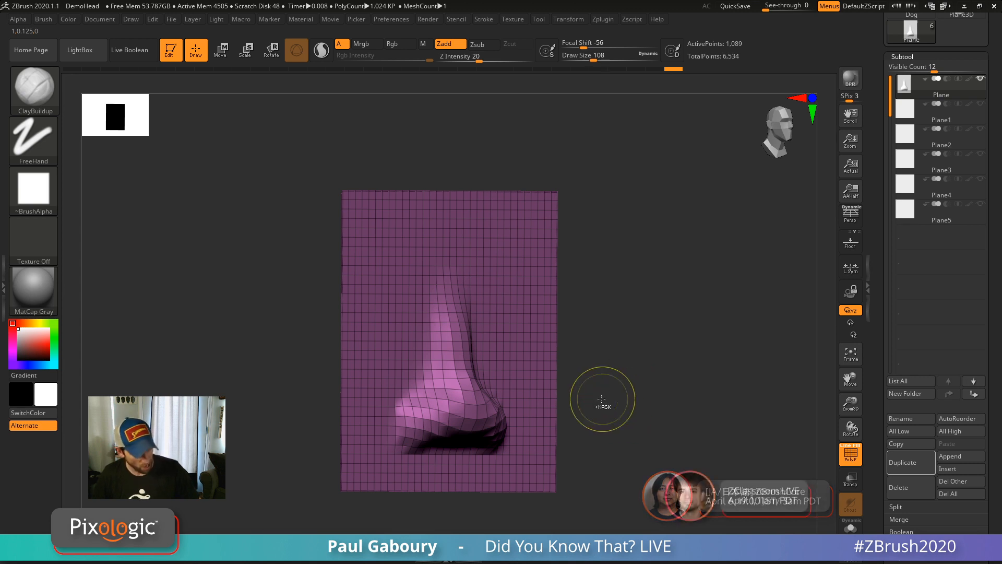
pyautogui.press('ctrl')
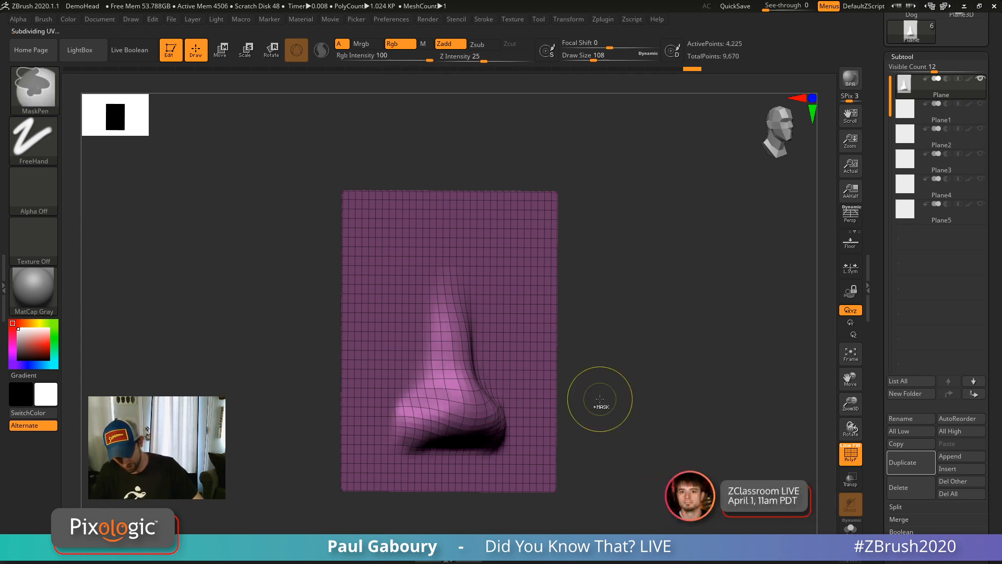
pyautogui.moveTo(497, 417); pyautogui.dragTo(460, 397, button='right')
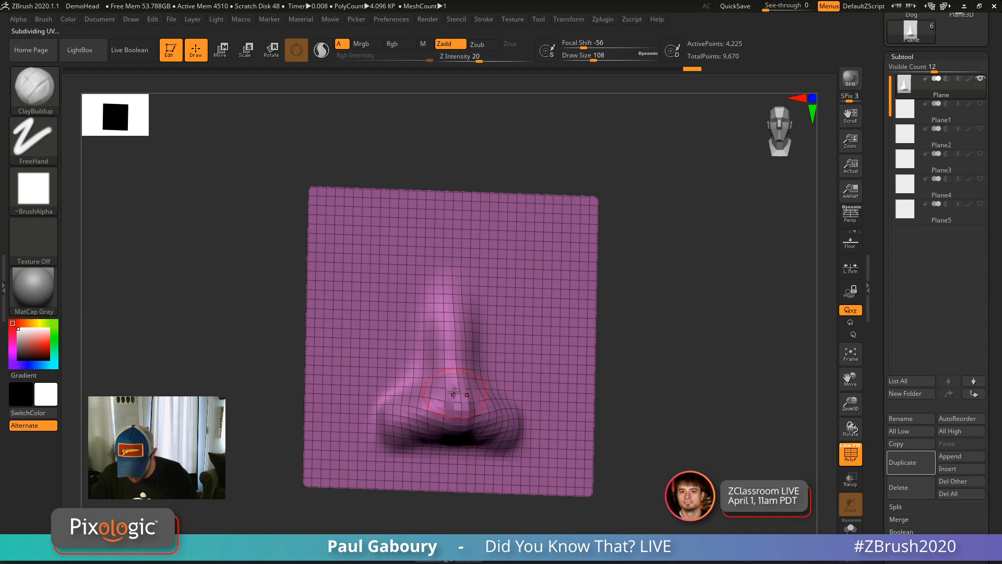
pyautogui.hotkey('shift', 'f')
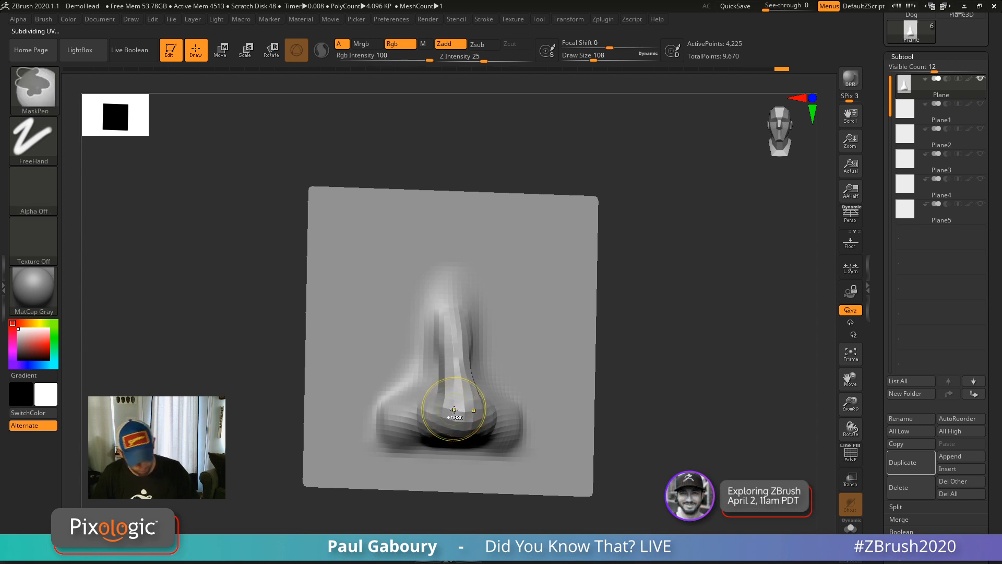
# Subdivide the plane again and smooth the ridge and tip of the nose.
pyautogui.hotkey('ctrl', 'd')
pyautogui.moveTo(454, 407); pyautogui.dragTo(421, 344, button='right')
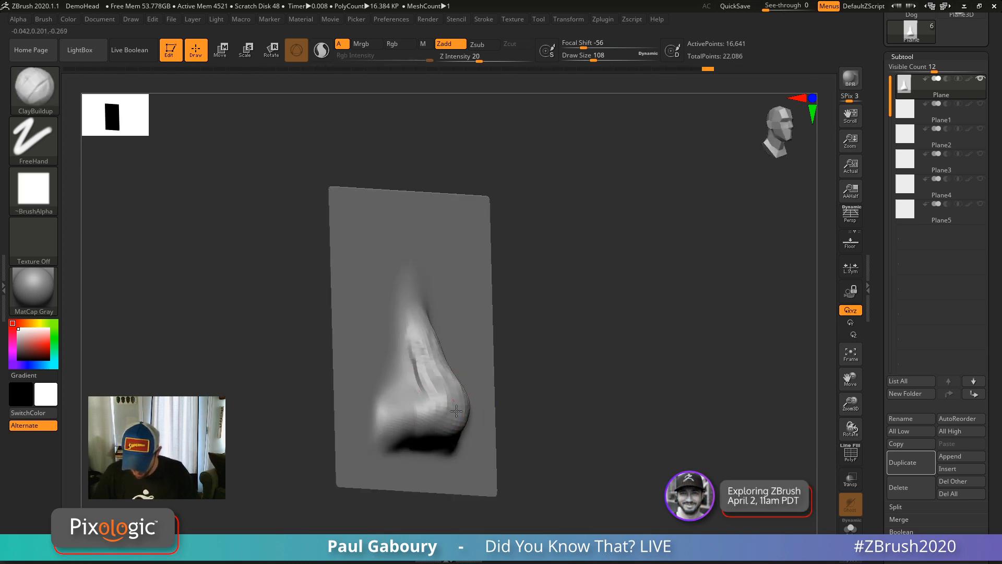
pyautogui.press('shift')
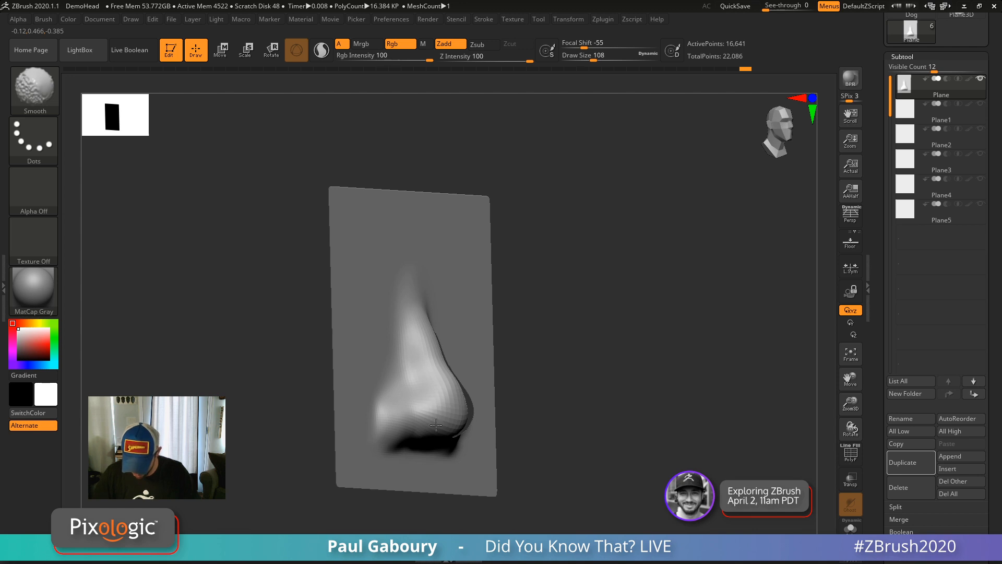
# Choose the Move brush, set the draw size to 202 and pull the nose tip far outward and down.
pyautogui.press('b')
pyautogui.press('m')
pyautogui.press('v')
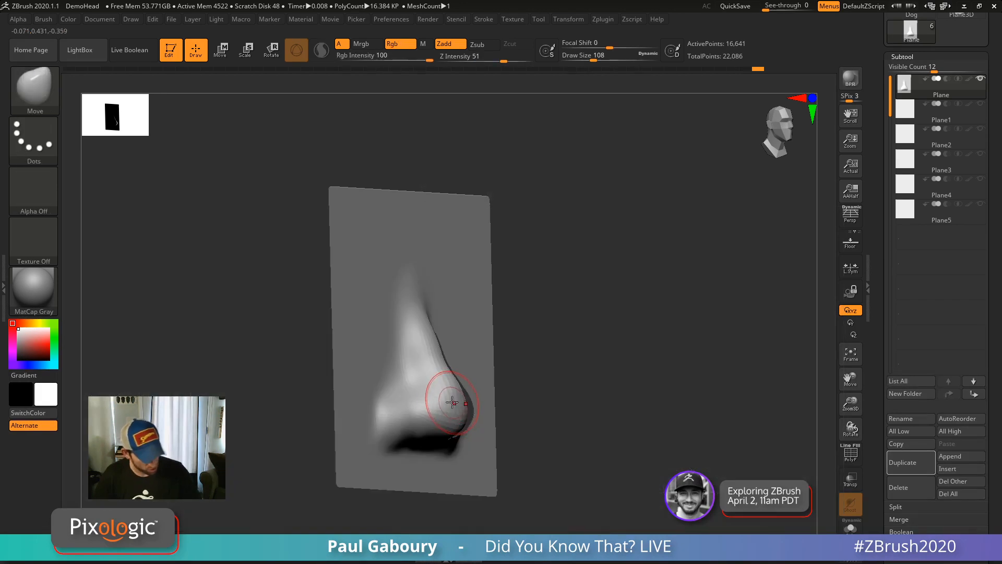
pyautogui.press('s')
pyautogui.moveTo(451, 402); pyautogui.dragTo(463, 402)
pyautogui.keyDown('shift'); pyautogui.moveTo(463, 402); pyautogui.dragTo(470, 411, button='right'); pyautogui.keyUp('shift')
pyautogui.moveTo(458, 413)
pyautogui.mouseDown()
pyautogui.moveTo(515, 437)
pyautogui.moveTo(548, 487)
pyautogui.mouseUp()
pyautogui.moveTo(512, 422)
pyautogui.mouseDown()
pyautogui.moveTo(533, 421)
pyautogui.moveTo(558, 470)
pyautogui.moveTo(527, 414)
pyautogui.moveTo(503, 414)
pyautogui.mouseUp()
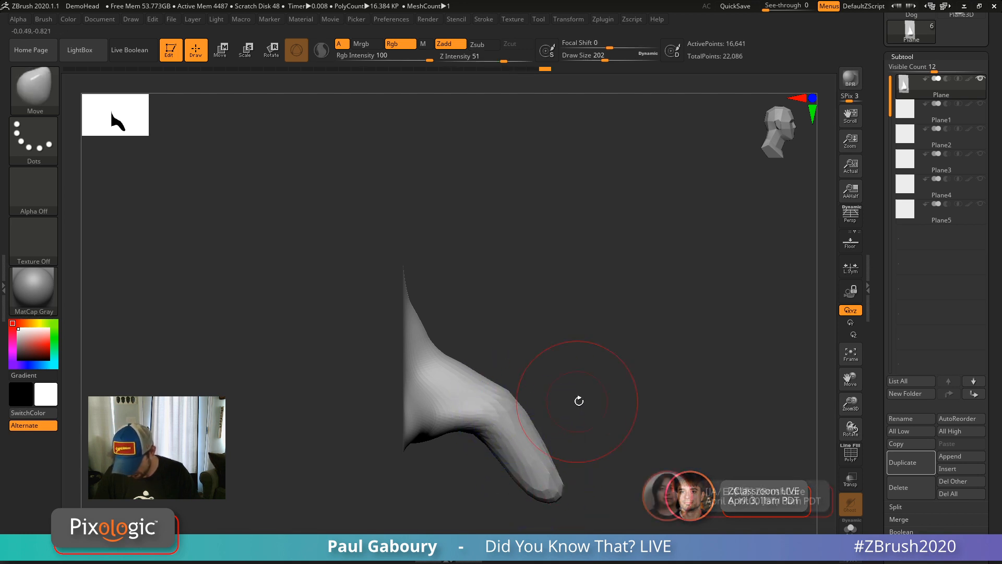
pyautogui.moveTo(578, 401); pyautogui.dragTo(537, 413)
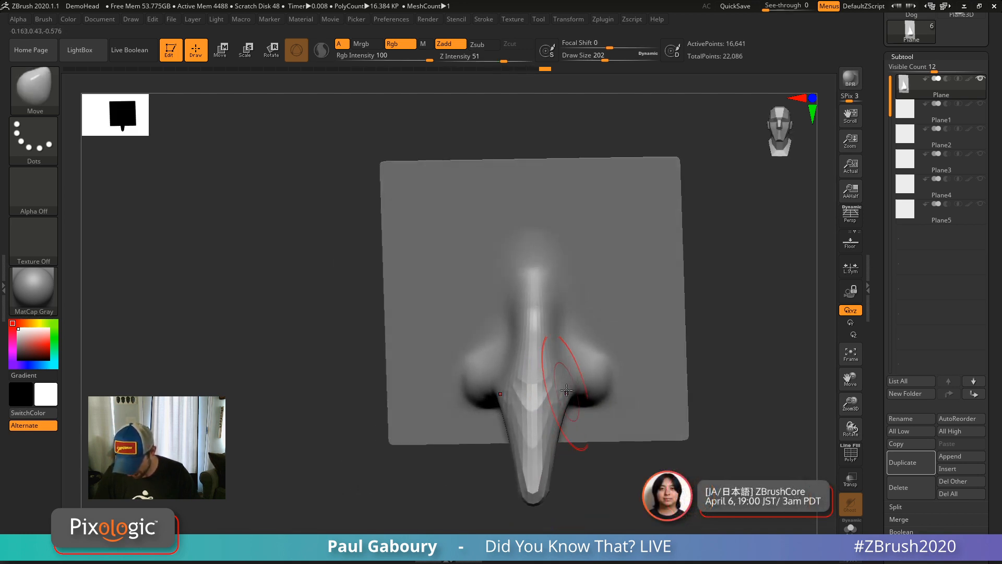
# Set the draw size to 163 and reshape the sides and drooping tip of the nose with the Move brush.
pyautogui.press('s')
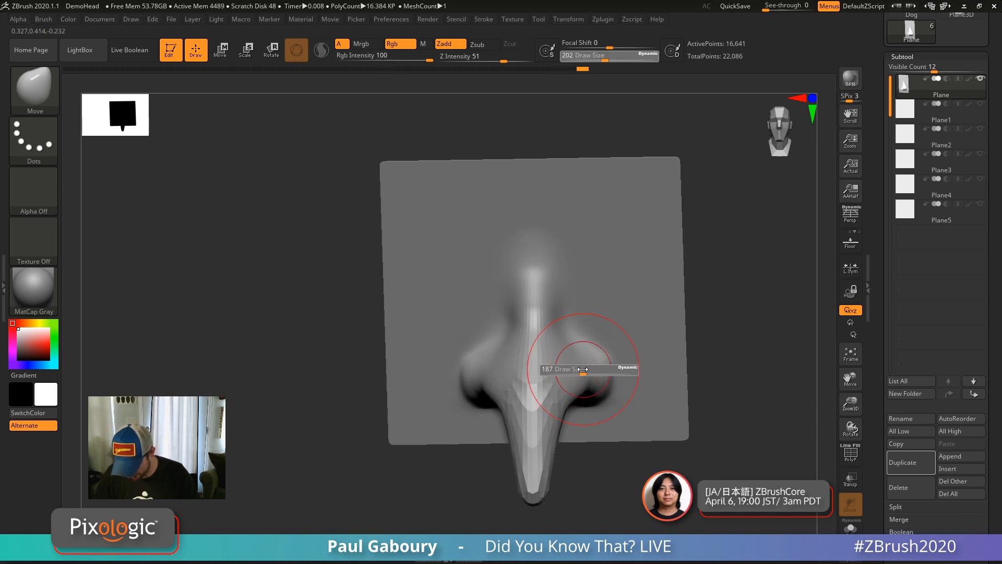
pyautogui.moveTo(579, 362)
pyautogui.mouseDown()
pyautogui.moveTo(600, 387)
pyautogui.moveTo(548, 390)
pyautogui.mouseUp()
pyautogui.moveTo(487, 344); pyautogui.dragTo(456, 384)
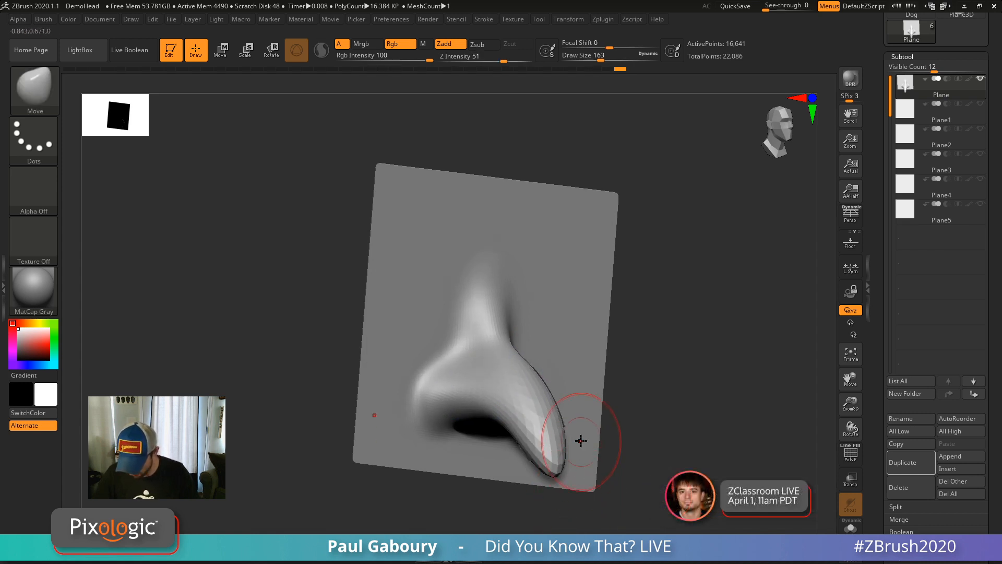
pyautogui.moveTo(579, 437)
pyautogui.mouseDown()
pyautogui.moveTo(649, 405)
pyautogui.moveTo(637, 396)
pyautogui.moveTo(654, 426)
pyautogui.mouseUp()
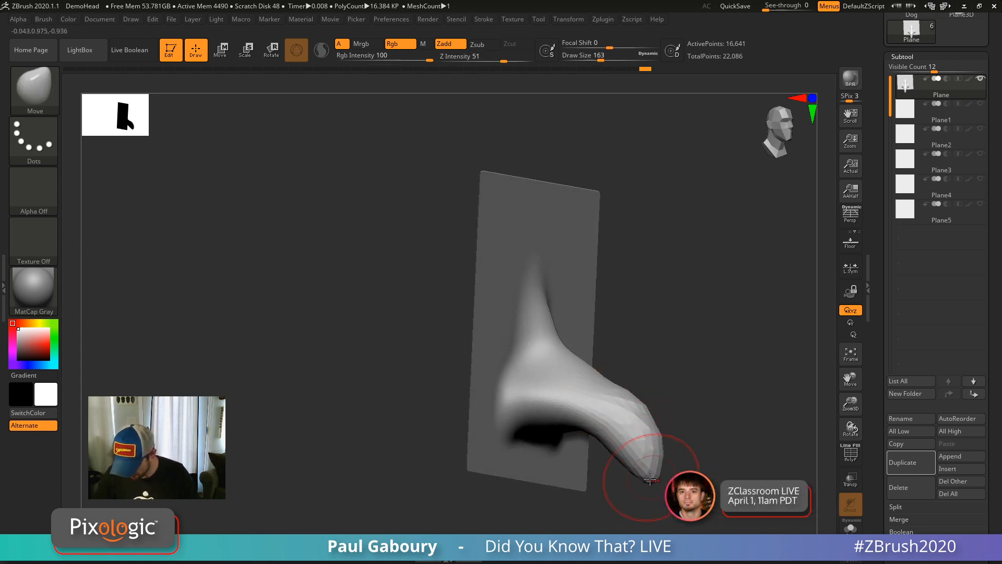
pyautogui.moveTo(649, 464); pyautogui.dragTo(650, 476)
pyautogui.moveTo(664, 441)
pyautogui.mouseDown()
pyautogui.moveTo(675, 439)
pyautogui.moveTo(631, 440)
pyautogui.moveTo(605, 475)
pyautogui.moveTo(631, 505)
pyautogui.moveTo(623, 477)
pyautogui.mouseUp()
# Set the draw size to 112, subdivide the plane once more and show the polyframe.
pyautogui.press('s')
pyautogui.moveTo(702, 459)
pyautogui.mouseDown()
pyautogui.moveTo(662, 462)
pyautogui.moveTo(683, 422)
pyautogui.moveTo(683, 460)
pyautogui.mouseUp()
pyautogui.moveTo(573, 411)
pyautogui.mouseDown(button='right')
pyautogui.moveTo(662, 387)
pyautogui.moveTo(668, 396)
pyautogui.mouseUp(button='right')
pyautogui.press('ctrl')
pyautogui.hotkey('ctrl', 'd')
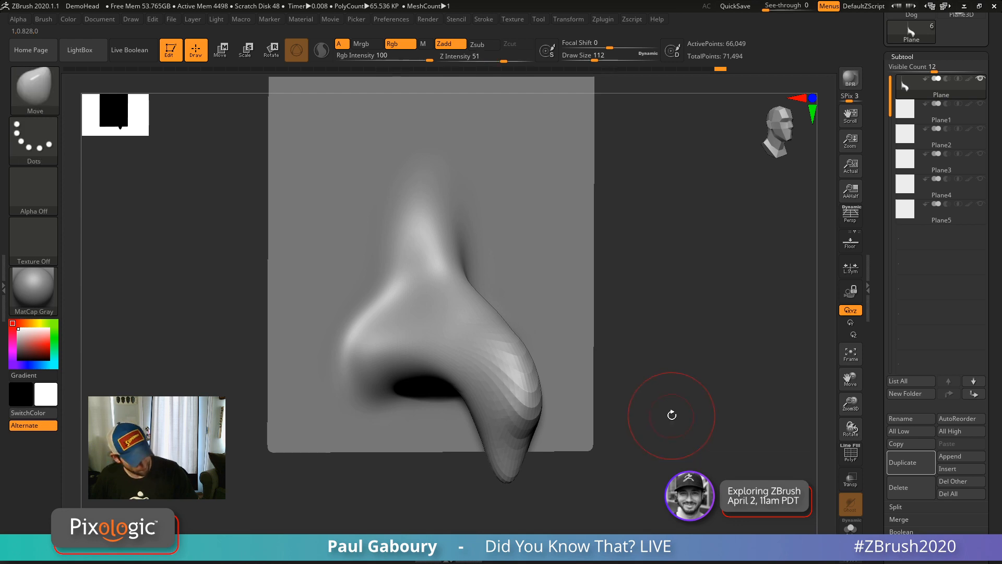
pyautogui.hotkey('shift', 'f')
pyautogui.keyDown('shift'); pyautogui.moveTo(671, 407); pyautogui.dragTo(648, 401); pyautogui.keyUp('shift')
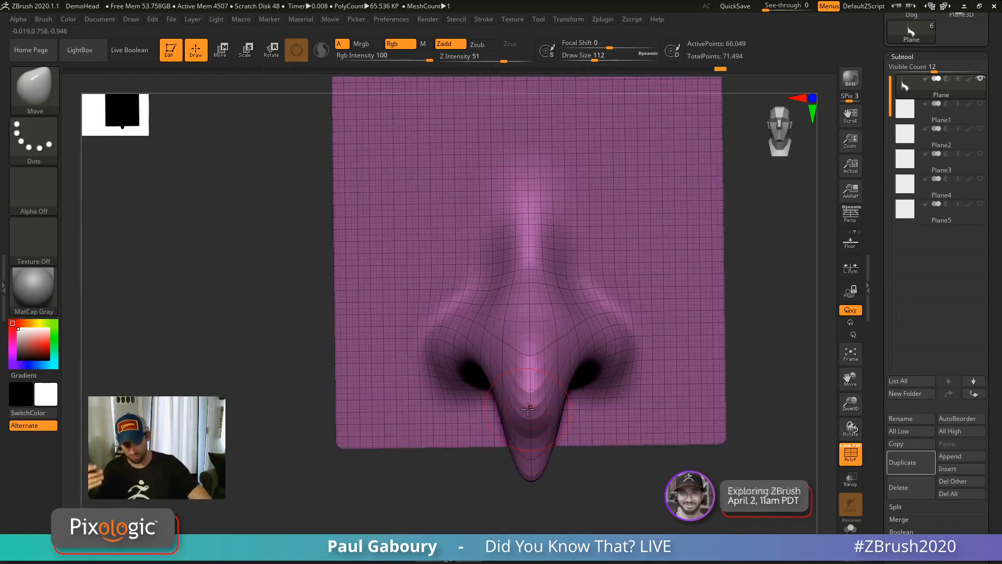
# Choose the DamStandard brush, carve around the nostril wings and smooth the area beneath them.
pyautogui.press('b')
pyautogui.press('d')
pyautogui.press('s')
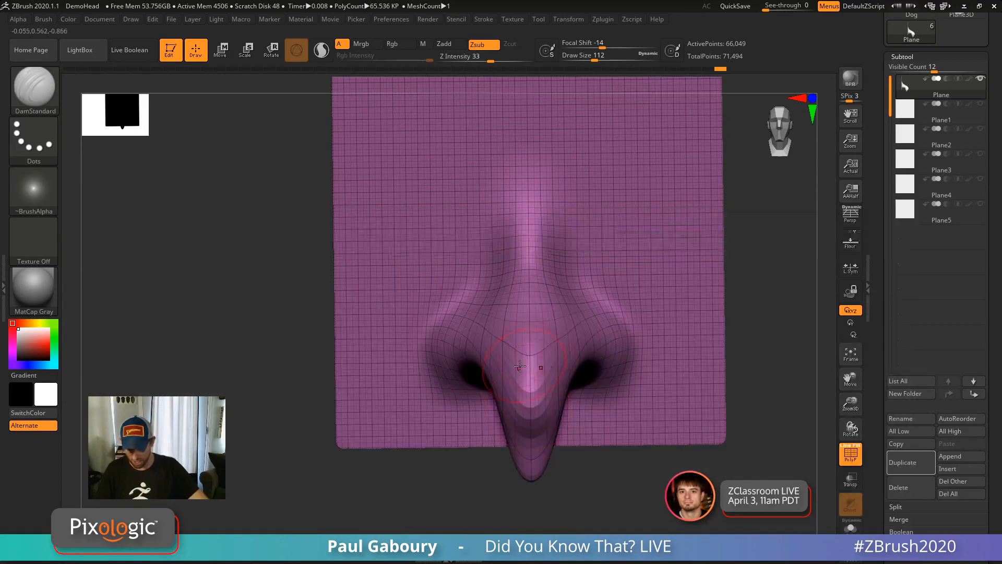
pyautogui.moveTo(473, 374); pyautogui.dragTo(500, 361, button='right')
pyautogui.moveTo(429, 334)
pyautogui.mouseDown()
pyautogui.moveTo(444, 384)
pyautogui.moveTo(443, 367)
pyautogui.moveTo(458, 355)
pyautogui.mouseUp()
pyautogui.moveTo(458, 354)
pyautogui.mouseDown(button='right')
pyautogui.moveTo(484, 382)
pyautogui.moveTo(455, 344)
pyautogui.moveTo(462, 284)
pyautogui.mouseUp(button='right')
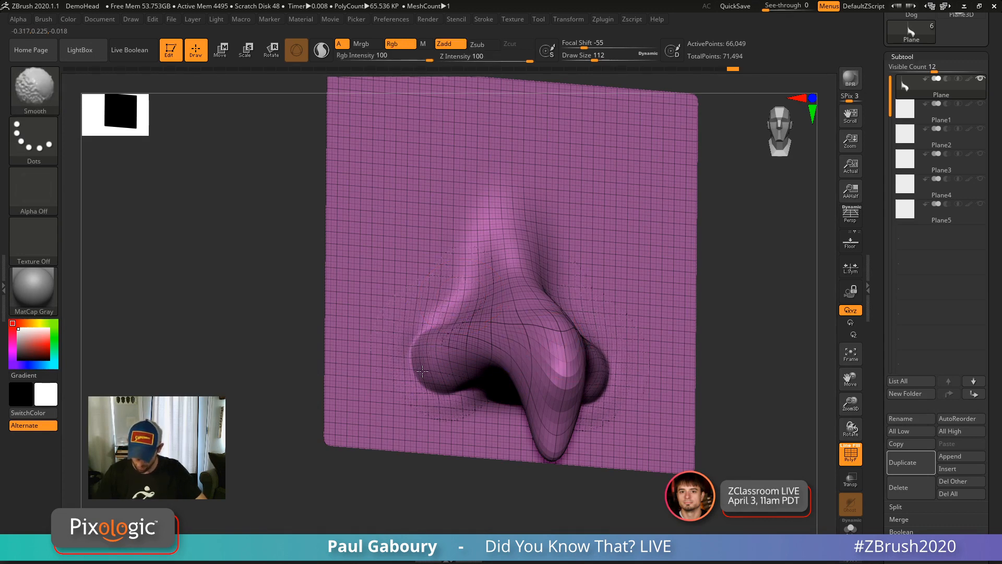
pyautogui.moveTo(477, 385)
pyautogui.keyDown('shift'); pyautogui.mouseDown()
pyautogui.moveTo(505, 398)
pyautogui.moveTo(459, 385)
pyautogui.mouseUp(); pyautogui.keyUp('shift')
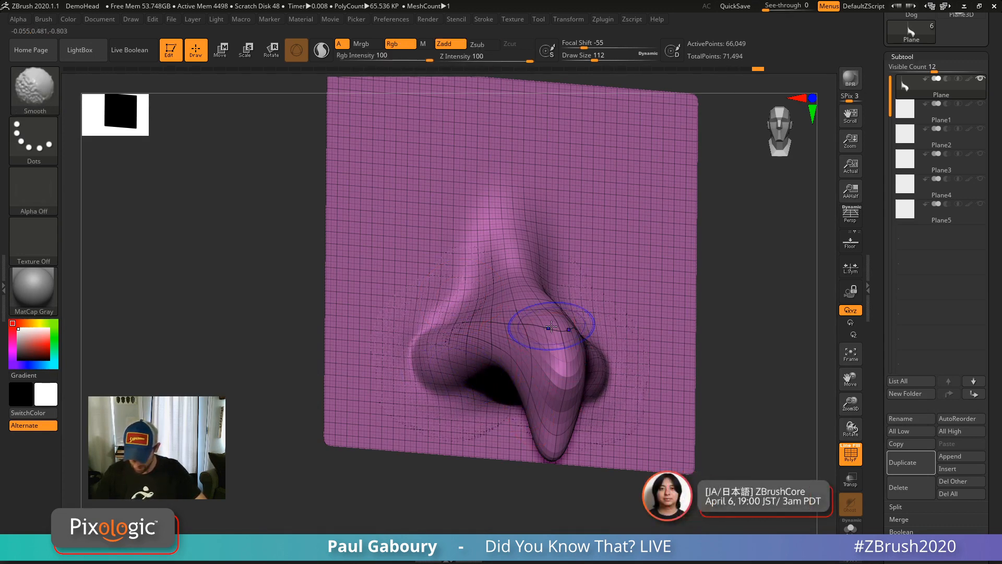
# Hide the polyframe, carve the crease above the nostril wings and smooth along the sides and tip of the nose.
pyautogui.hotkey('shift', 'f')
pyautogui.moveTo(551, 329); pyautogui.dragTo(555, 359, button='right')
pyautogui.moveTo(397, 298)
pyautogui.mouseDown()
pyautogui.moveTo(440, 290)
pyautogui.moveTo(403, 286)
pyautogui.moveTo(440, 285)
pyautogui.moveTo(389, 312)
pyautogui.moveTo(448, 307)
pyautogui.moveTo(377, 328)
pyautogui.moveTo(429, 290)
pyautogui.moveTo(453, 304)
pyautogui.mouseUp()
pyautogui.moveTo(449, 305)
pyautogui.keyDown('shift'); pyautogui.mouseDown()
pyautogui.moveTo(432, 293)
pyautogui.moveTo(397, 309)
pyautogui.mouseUp(); pyautogui.keyUp('shift')
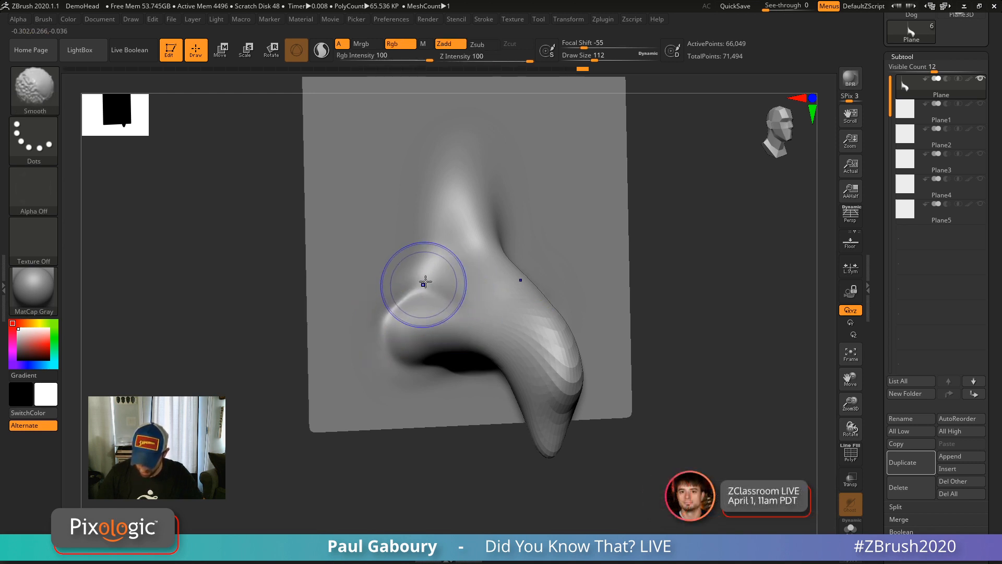
pyautogui.moveTo(448, 269)
pyautogui.mouseDown()
pyautogui.moveTo(445, 194)
pyautogui.moveTo(447, 261)
pyautogui.moveTo(441, 202)
pyautogui.mouseUp()
pyautogui.hotkey('ctrl', 'z')
pyautogui.keyDown('shift'); pyautogui.moveTo(422, 287); pyautogui.dragTo(437, 221); pyautogui.keyUp('shift')
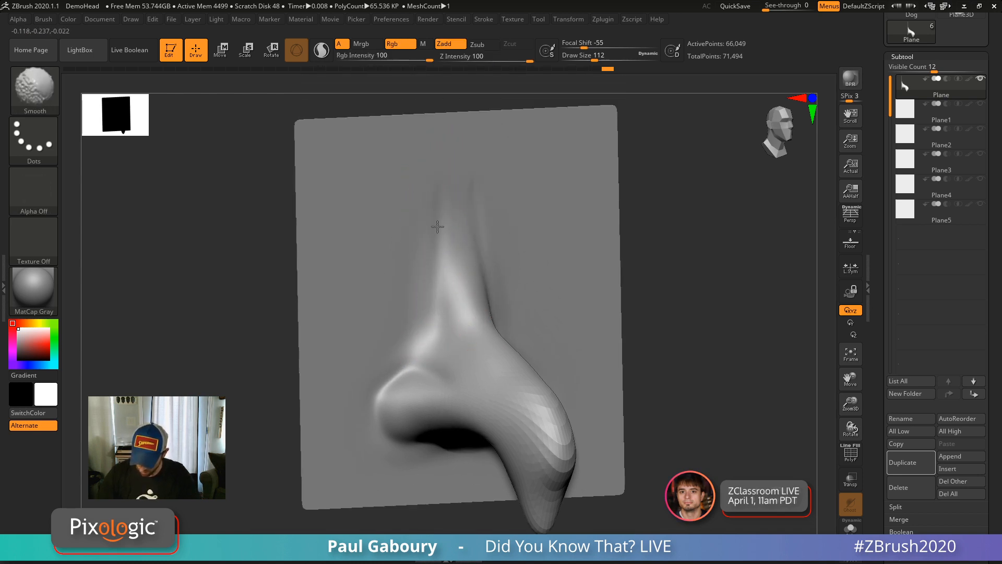
pyautogui.keyDown('shift'); pyautogui.moveTo(545, 425); pyautogui.dragTo(553, 467); pyautogui.keyUp('shift')
# Choose the ClayBuildup brush, build up the nose bridge and smooth the strokes into the surface.
pyautogui.press('b')
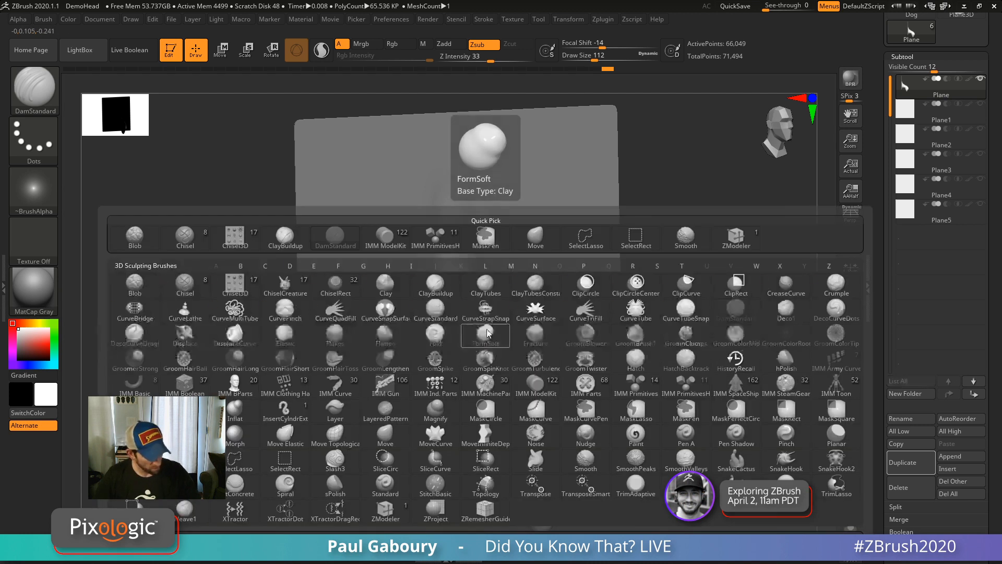
pyautogui.press('c')
pyautogui.press('b')
pyautogui.moveTo(470, 296)
pyautogui.mouseDown()
pyautogui.moveTo(454, 219)
pyautogui.moveTo(460, 284)
pyautogui.mouseUp()
pyautogui.moveTo(460, 236)
pyautogui.keyDown('shift'); pyautogui.mouseDown()
pyautogui.moveTo(460, 290)
pyautogui.moveTo(456, 208)
pyautogui.mouseUp(); pyautogui.keyUp('shift')
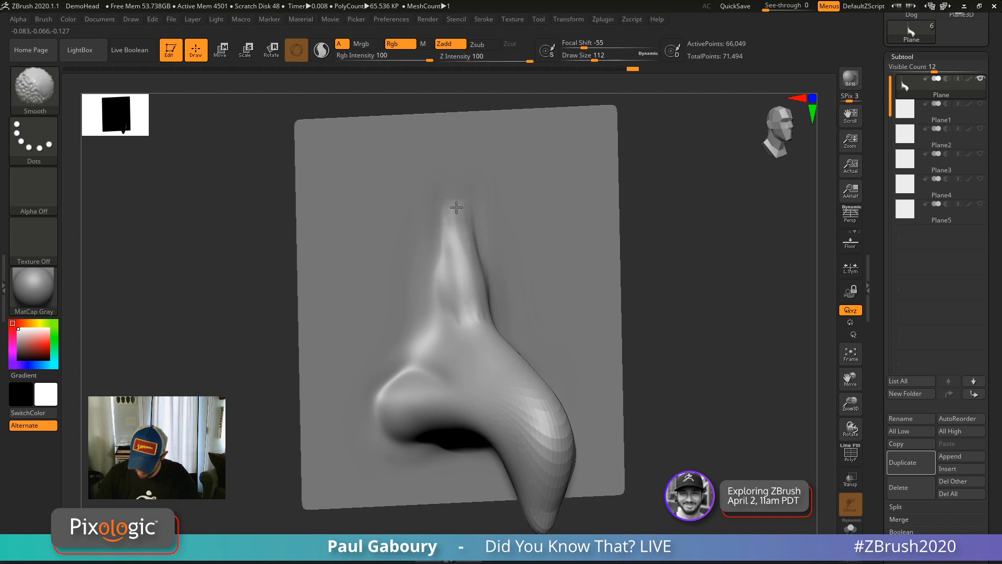
pyautogui.moveTo(475, 334); pyautogui.dragTo(472, 285)
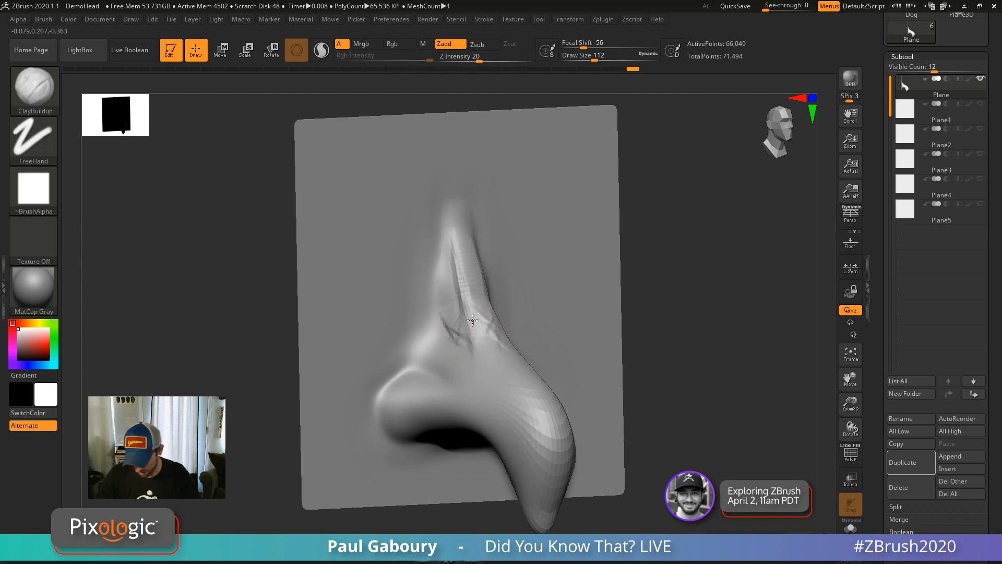
pyautogui.keyDown('shift'); pyautogui.moveTo(483, 327); pyautogui.dragTo(459, 241); pyautogui.keyUp('shift')
pyautogui.moveTo(452, 288)
pyautogui.mouseDown()
pyautogui.moveTo(475, 296)
pyautogui.moveTo(463, 285)
pyautogui.moveTo(477, 371)
pyautogui.mouseUp()
# Add more ClayBuildup volume to the middle of the nose, where the bridge meets the tip, and smooth it.
pyautogui.moveTo(634, 363); pyautogui.dragTo(673, 359)
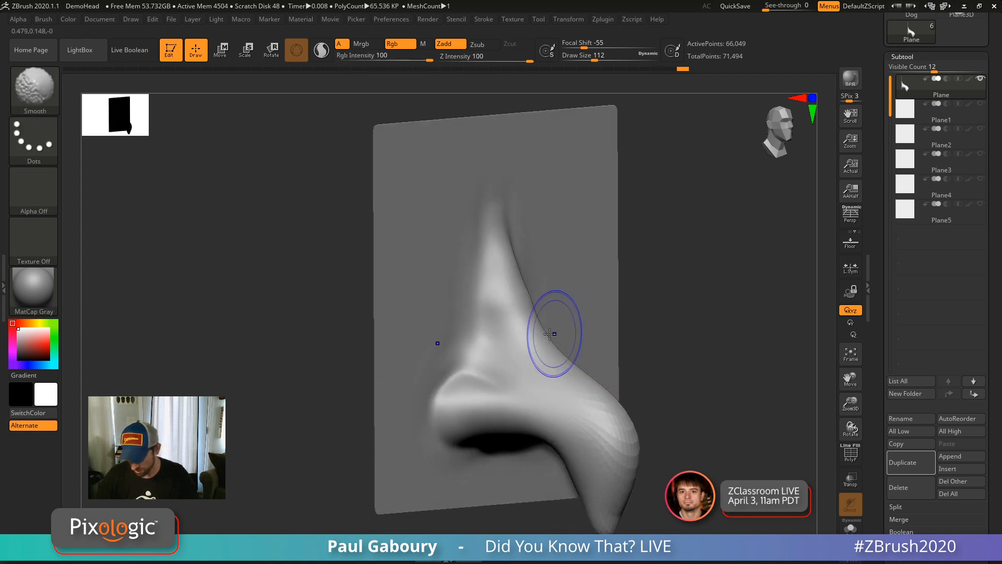
pyautogui.moveTo(550, 333)
pyautogui.keyDown('shift'); pyautogui.mouseDown()
pyautogui.moveTo(501, 318)
pyautogui.moveTo(547, 360)
pyautogui.moveTo(490, 341)
pyautogui.moveTo(523, 300)
pyautogui.mouseUp(); pyautogui.keyUp('shift')
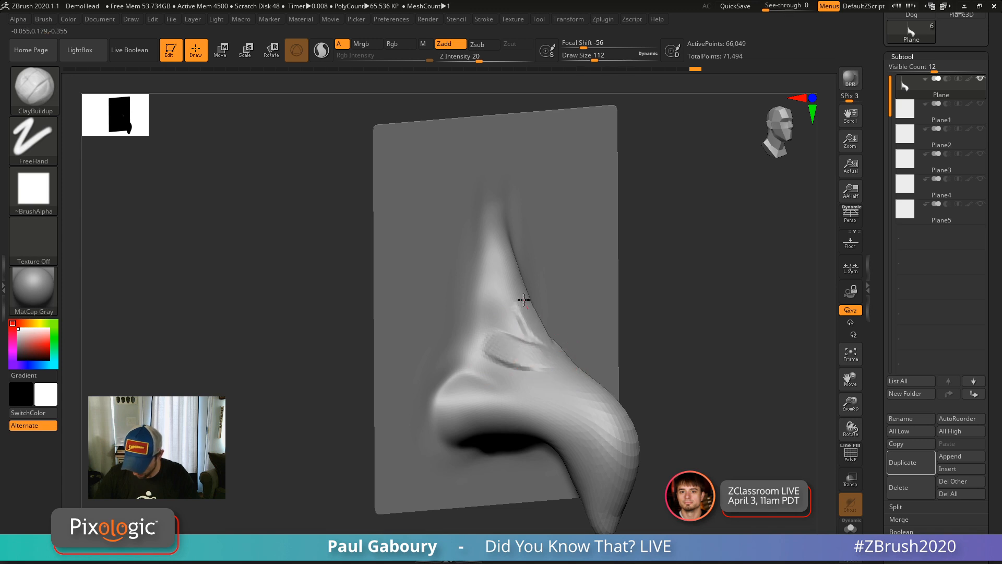
pyautogui.moveTo(531, 350)
pyautogui.mouseDown()
pyautogui.moveTo(496, 300)
pyautogui.moveTo(515, 331)
pyautogui.mouseUp()
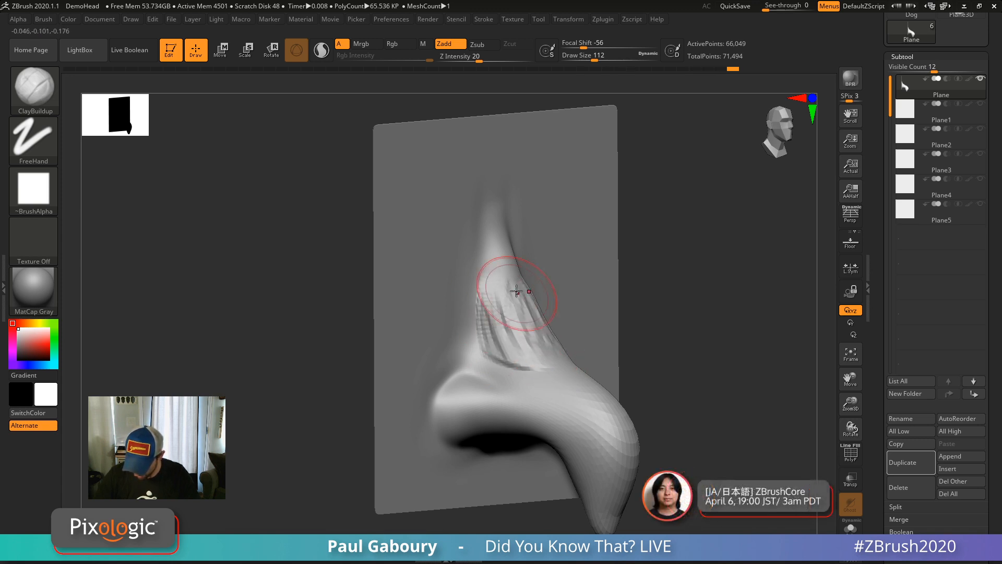
pyautogui.moveTo(521, 291)
pyautogui.mouseDown()
pyautogui.moveTo(537, 320)
pyautogui.moveTo(518, 312)
pyautogui.moveTo(502, 339)
pyautogui.mouseUp()
pyautogui.keyDown('ctrl'); pyautogui.moveTo(651, 353); pyautogui.dragTo(696, 339, button='right'); pyautogui.keyUp('ctrl')
pyautogui.moveTo(697, 339)
pyautogui.mouseDown(button='right')
pyautogui.moveTo(633, 456)
pyautogui.moveTo(679, 490)
pyautogui.mouseUp(button='right')
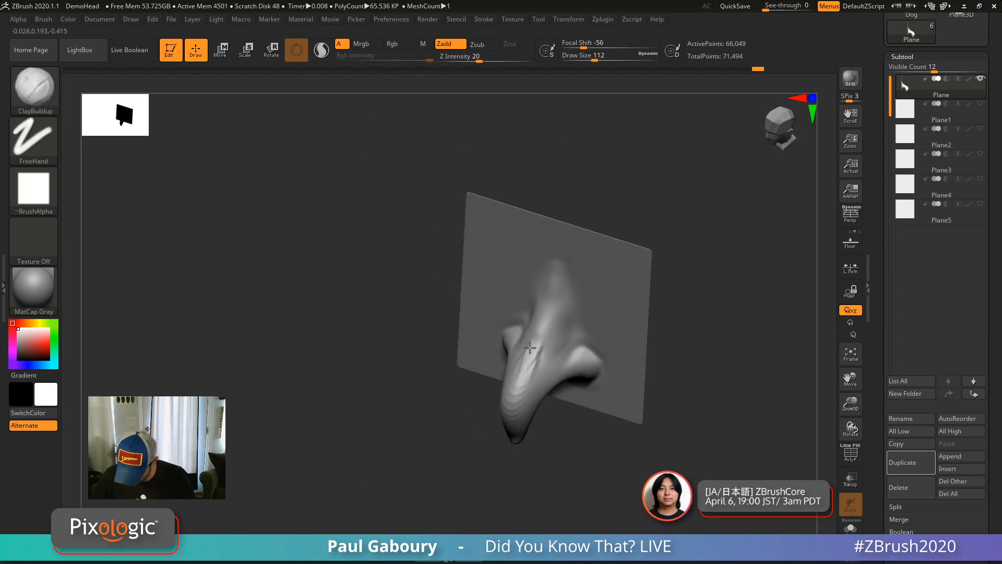
pyautogui.moveTo(522, 385)
pyautogui.keyDown('shift'); pyautogui.mouseDown()
pyautogui.moveTo(509, 394)
pyautogui.moveTo(523, 382)
pyautogui.mouseUp(); pyautogui.keyUp('shift')
pyautogui.moveTo(533, 353); pyautogui.dragTo(589, 329, button='right')
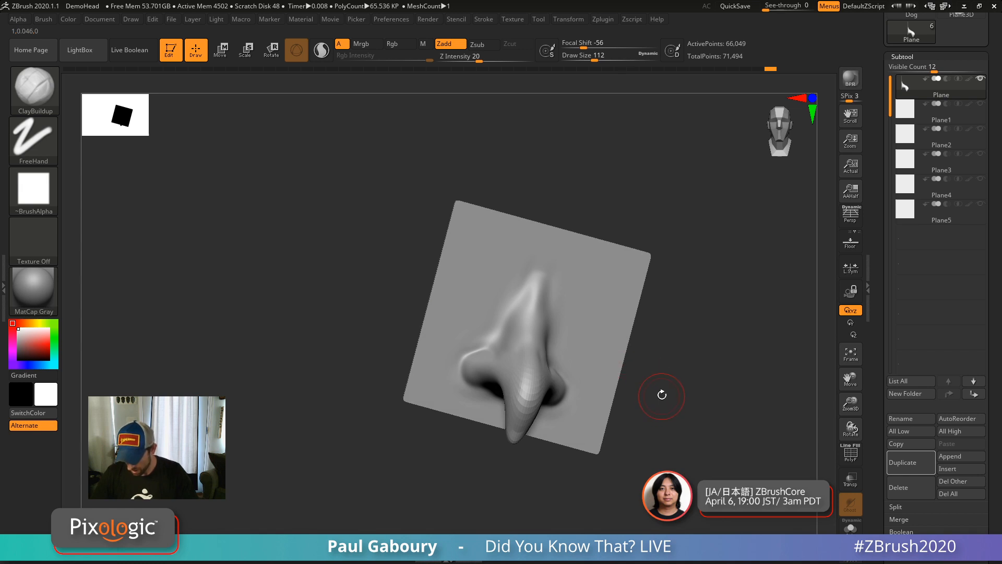
pyautogui.moveTo(662, 394); pyautogui.dragTo(628, 346, button='right')
pyautogui.press('shift')
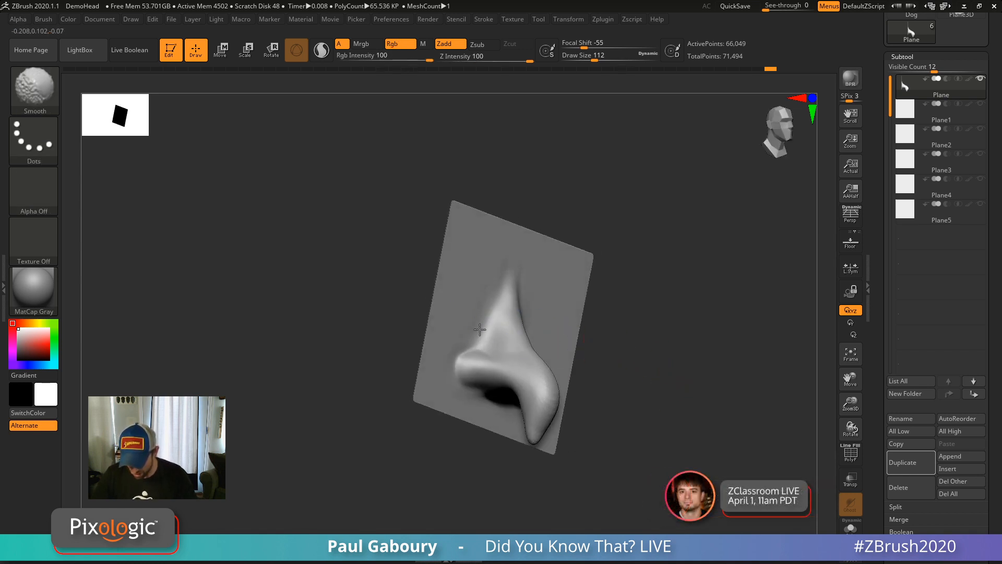
# Set the draw size to 39 and build up ClayBuildup forms along the nostril rims on the underside of the nose.
pyautogui.moveTo(506, 375)
pyautogui.mouseDown(button='right')
pyautogui.moveTo(496, 351)
pyautogui.moveTo(503, 385)
pyautogui.moveTo(492, 376)
pyautogui.mouseUp(button='right')
pyautogui.press('s')
pyautogui.moveTo(509, 374); pyautogui.dragTo(507, 374)
pyautogui.moveTo(508, 375)
pyautogui.mouseDown(button='right')
pyautogui.moveTo(503, 351)
pyautogui.moveTo(483, 359)
pyautogui.mouseUp(button='right')
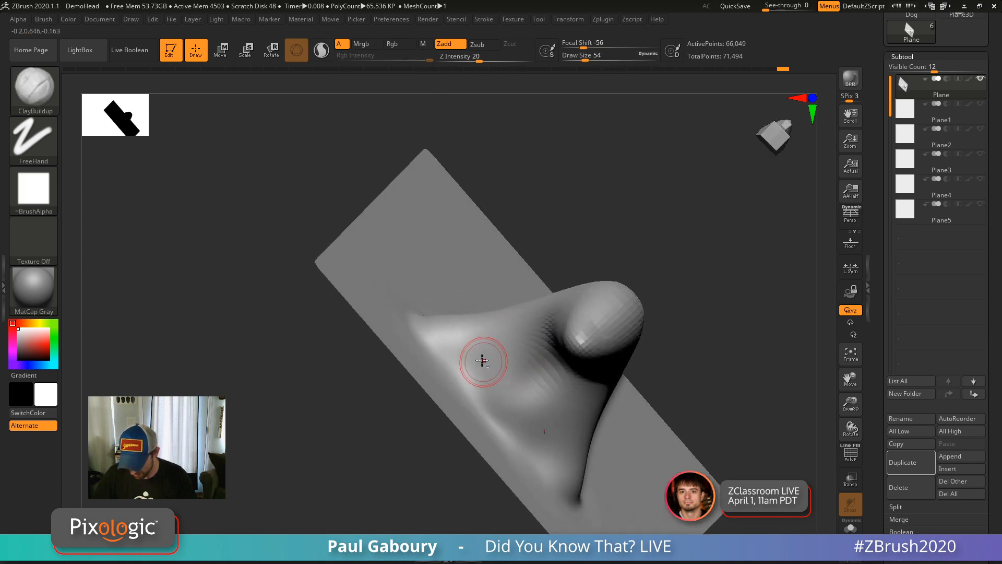
pyautogui.press('s')
pyautogui.moveTo(486, 362)
pyautogui.mouseDown()
pyautogui.moveTo(508, 369)
pyautogui.moveTo(492, 363)
pyautogui.moveTo(504, 355)
pyautogui.moveTo(486, 370)
pyautogui.moveTo(514, 347)
pyautogui.moveTo(470, 380)
pyautogui.moveTo(436, 345)
pyautogui.moveTo(466, 354)
pyautogui.moveTo(453, 344)
pyautogui.moveTo(480, 347)
pyautogui.moveTo(466, 360)
pyautogui.moveTo(468, 342)
pyautogui.moveTo(448, 350)
pyautogui.mouseUp()
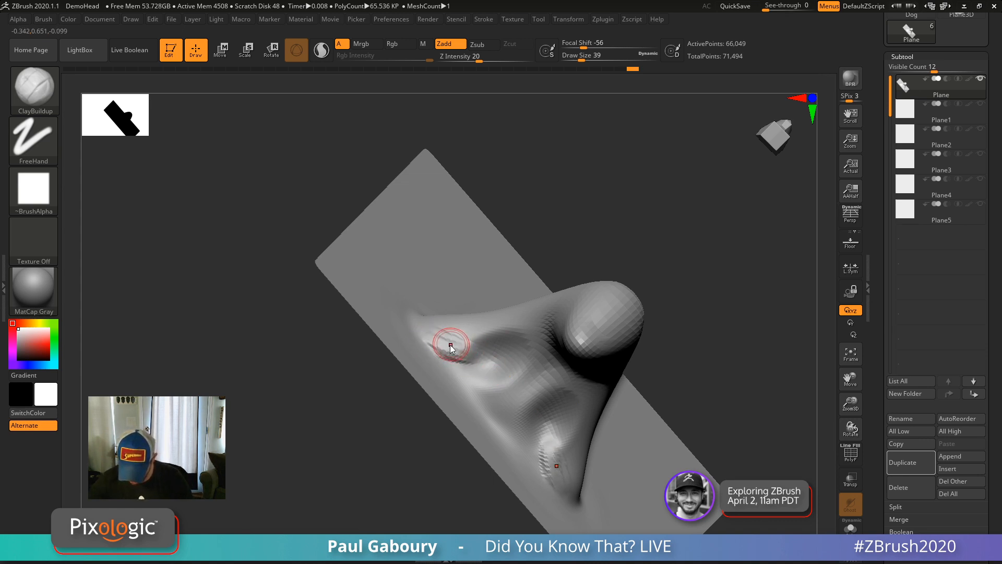
# Set the draw size to 54, smooth the nostril rims and refine the outer nostril wings.
pyautogui.press('s')
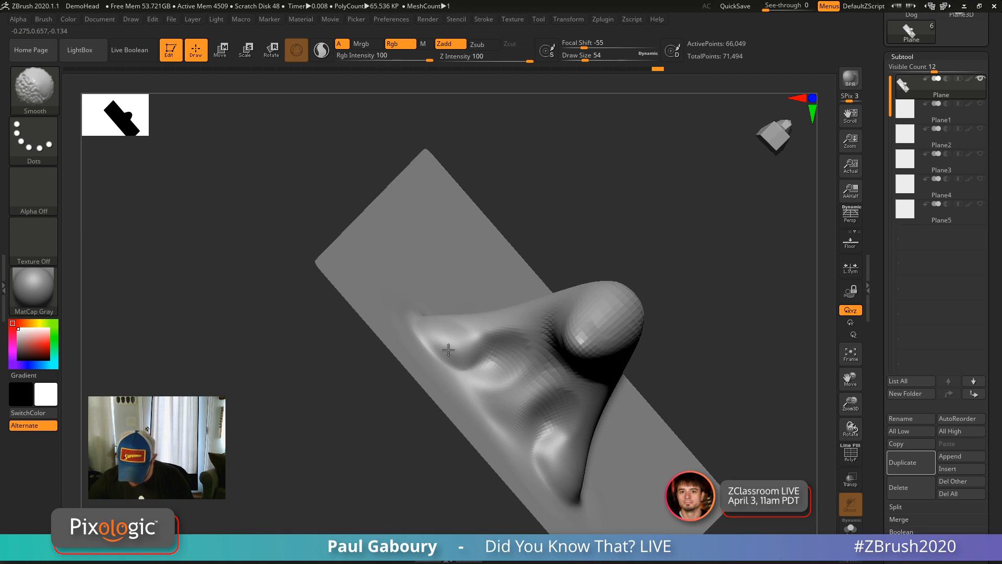
pyautogui.moveTo(449, 350); pyautogui.dragTo(441, 318, button='right')
pyautogui.moveTo(438, 305)
pyautogui.mouseDown()
pyautogui.moveTo(453, 340)
pyautogui.moveTo(444, 353)
pyautogui.mouseUp()
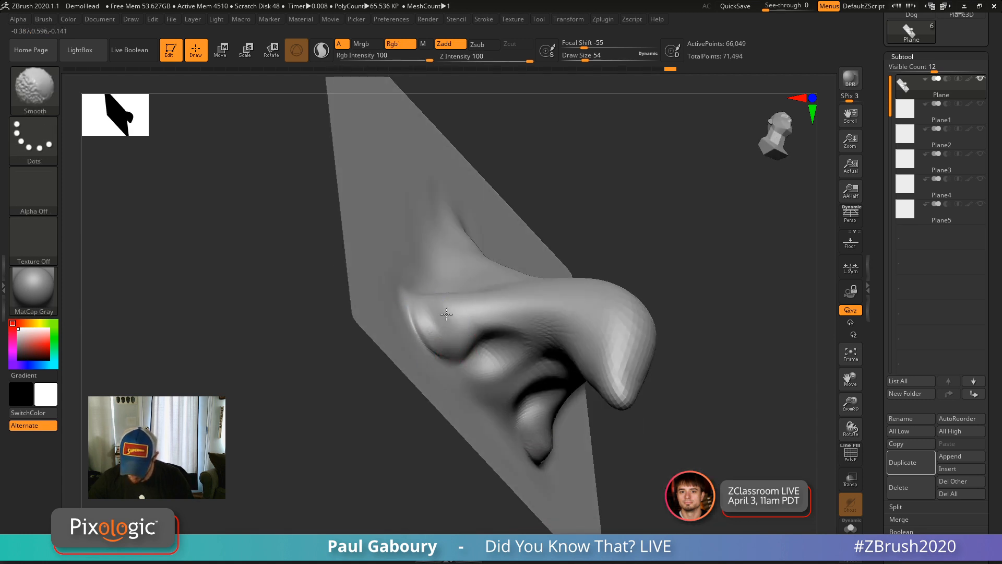
pyautogui.moveTo(455, 316); pyautogui.dragTo(433, 306)
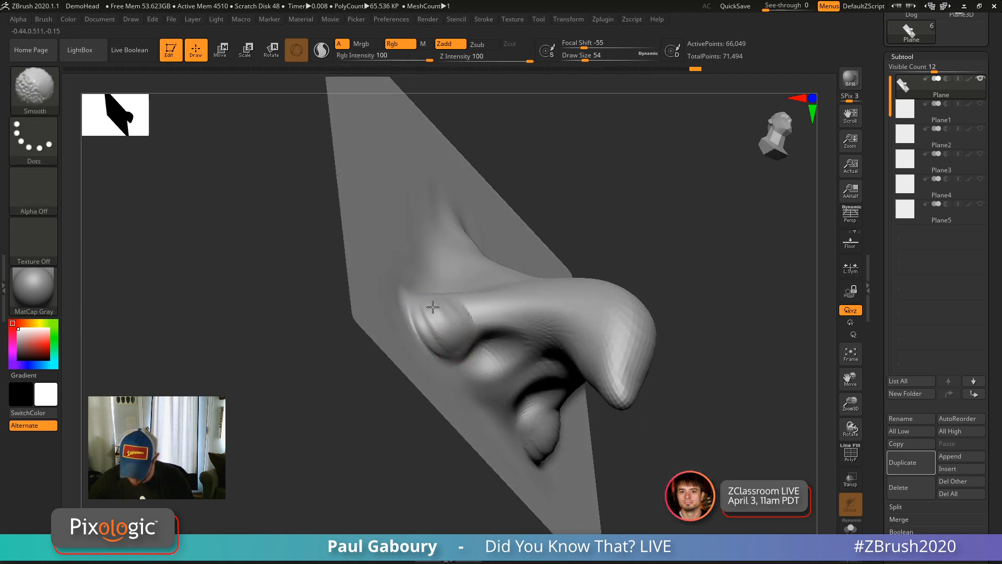
# Build up the outer nostril wings with ClayBuildup and smooth them into rounded forms that blend with the nose bridge.
pyautogui.moveTo(464, 326); pyautogui.dragTo(486, 306, button='right')
pyautogui.moveTo(462, 292)
pyautogui.mouseDown()
pyautogui.moveTo(471, 314)
pyautogui.moveTo(428, 329)
pyautogui.mouseUp()
pyautogui.moveTo(432, 297); pyautogui.dragTo(434, 321, button='right')
pyautogui.moveTo(417, 256)
pyautogui.mouseDown()
pyautogui.moveTo(450, 309)
pyautogui.moveTo(463, 298)
pyautogui.moveTo(446, 324)
pyautogui.mouseUp()
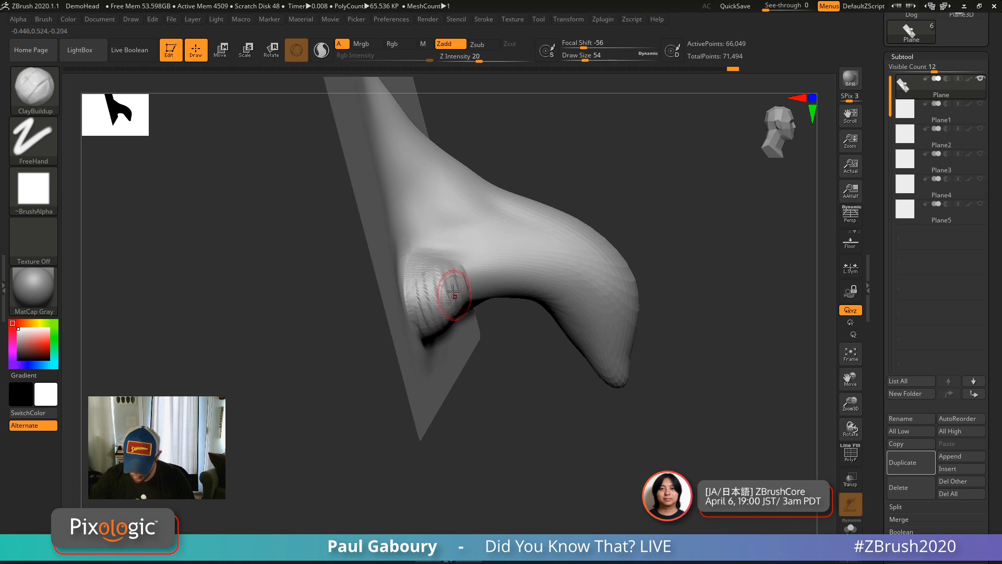
pyautogui.keyDown('shift'); pyautogui.moveTo(449, 270); pyautogui.dragTo(426, 277); pyautogui.keyUp('shift')
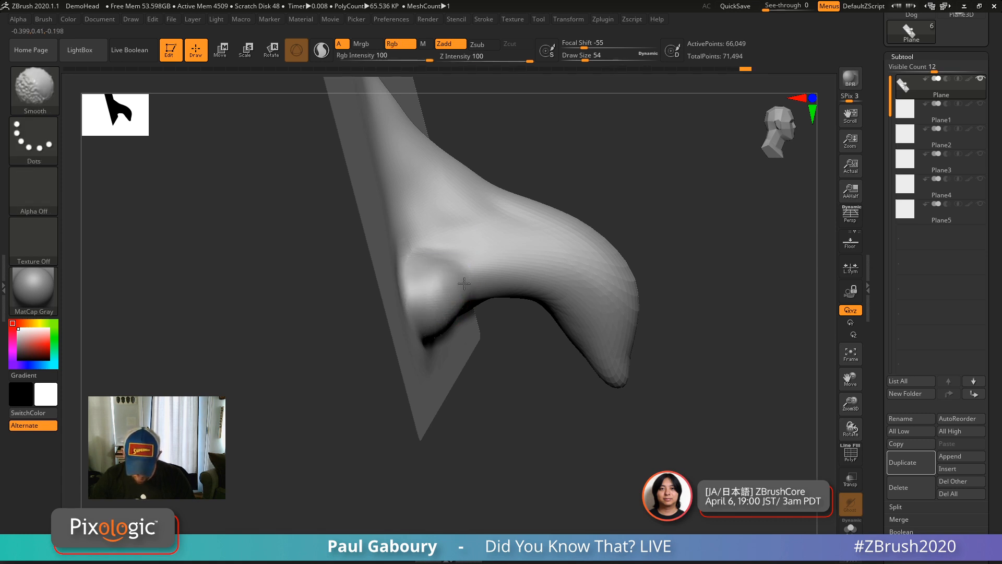
pyautogui.moveTo(426, 358)
pyautogui.mouseDown(button='right')
pyautogui.moveTo(559, 409)
pyautogui.moveTo(483, 432)
pyautogui.moveTo(514, 428)
pyautogui.moveTo(520, 464)
pyautogui.mouseUp(button='right')
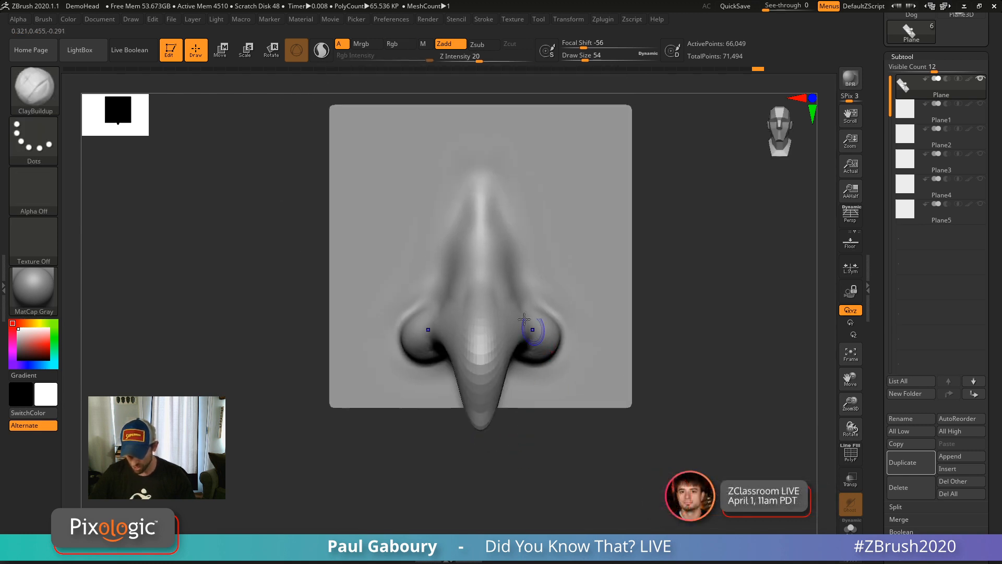
pyautogui.keyDown('shift'); pyautogui.moveTo(461, 268); pyautogui.dragTo(427, 307); pyautogui.keyUp('shift')
pyautogui.keyDown('shift'); pyautogui.moveTo(475, 193); pyautogui.dragTo(485, 229); pyautogui.keyUp('shift')
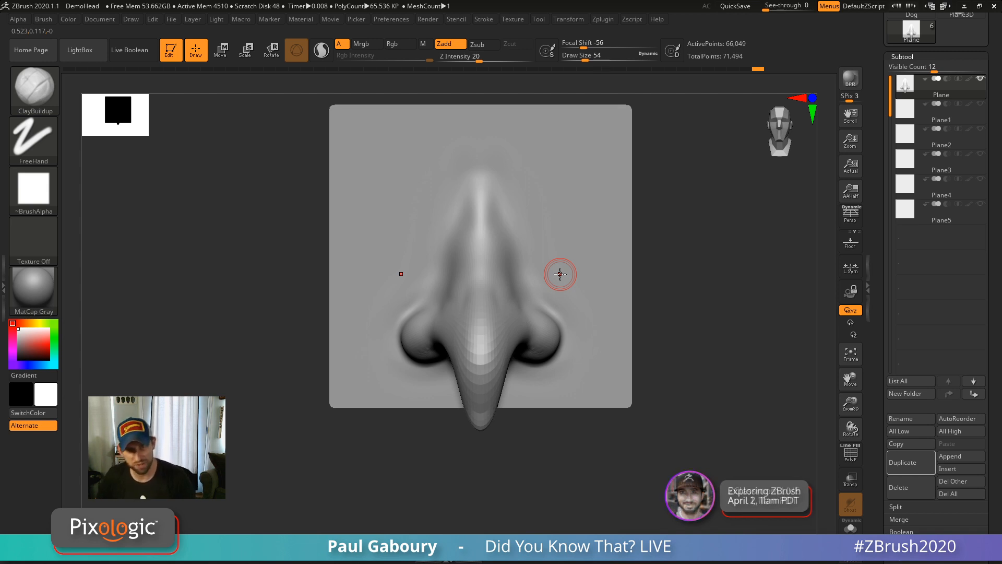
# Show the polyframe briefly to examine the stretched polygons along the nose, and hide it again.
pyautogui.moveTo(538, 424); pyautogui.dragTo(557, 412)
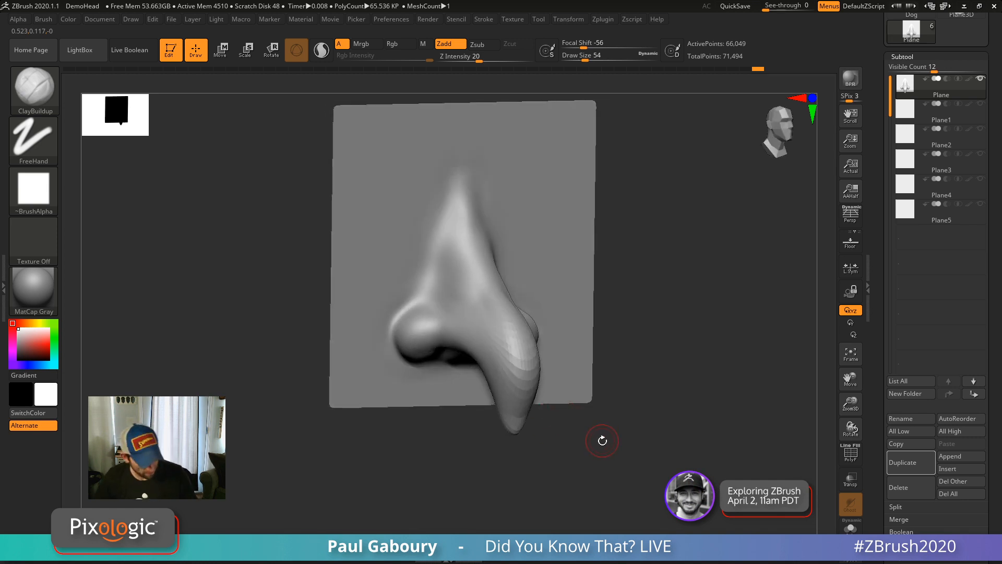
pyautogui.hotkey('shift', 'f')
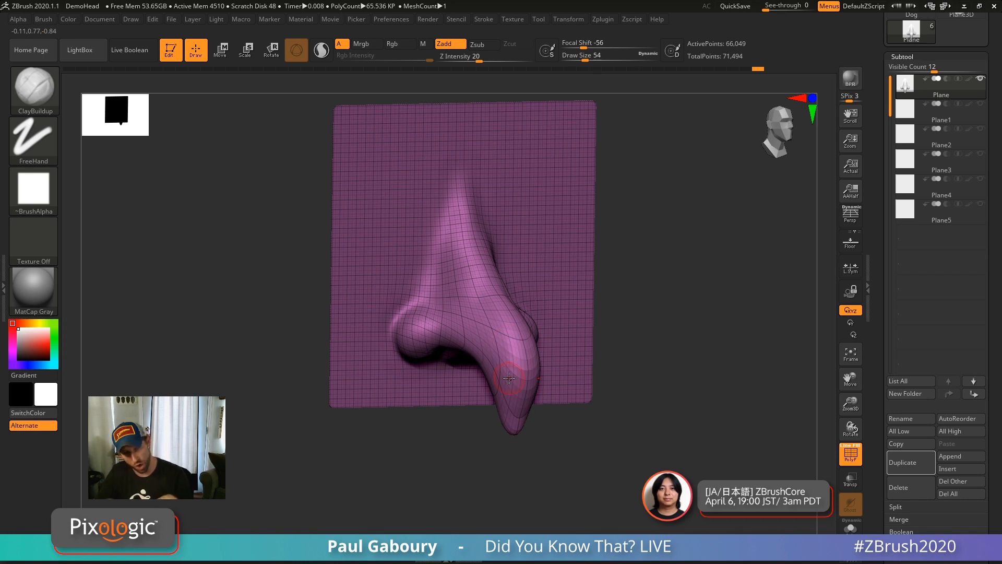
pyautogui.hotkey('shift', 'f')
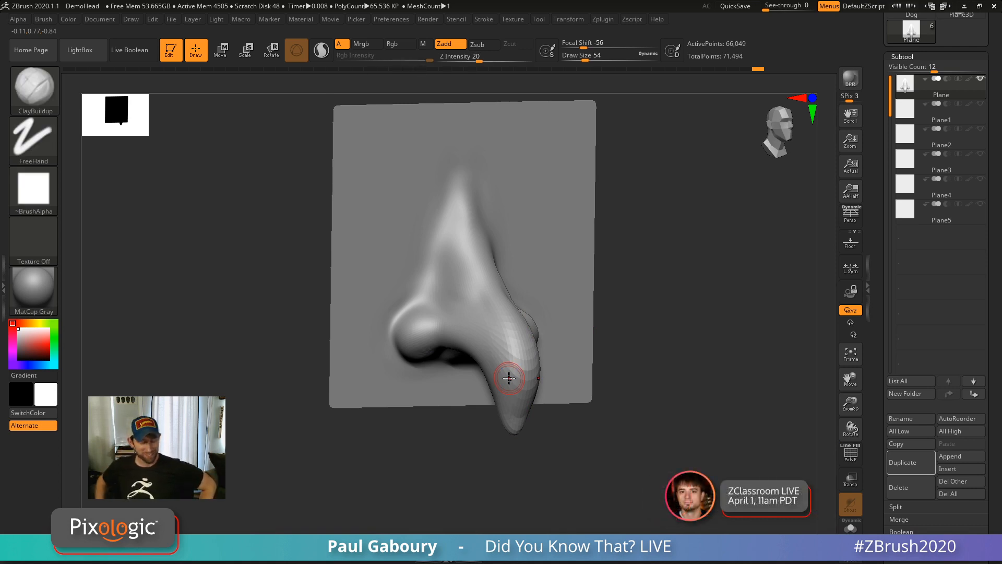
# Choose the Move brush, set the draw size to 187 and pull the top and underside of the nose tip into a bulbous shape.
pyautogui.moveTo(633, 420); pyautogui.dragTo(681, 389)
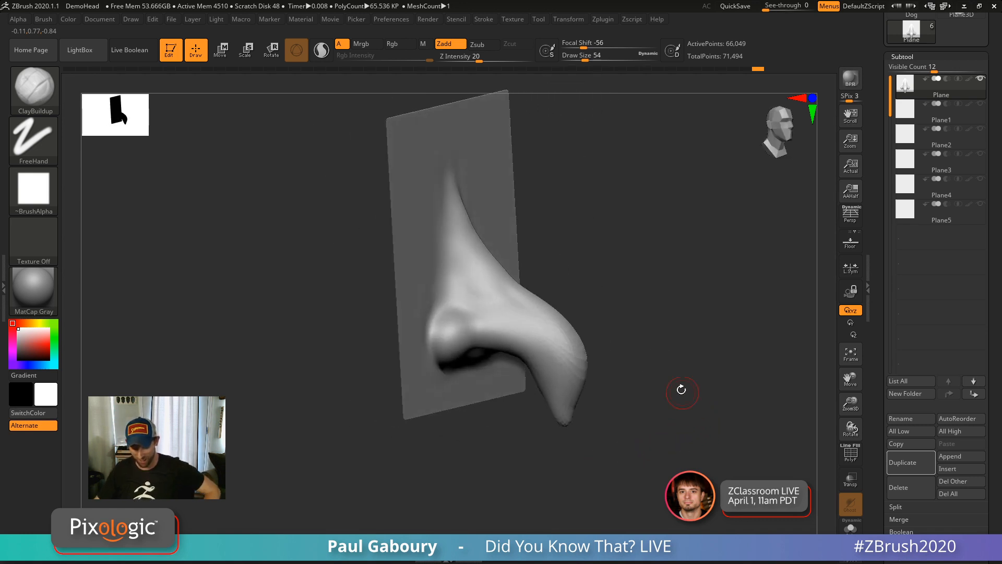
pyautogui.press('b')
pyautogui.press('m')
pyautogui.press('v')
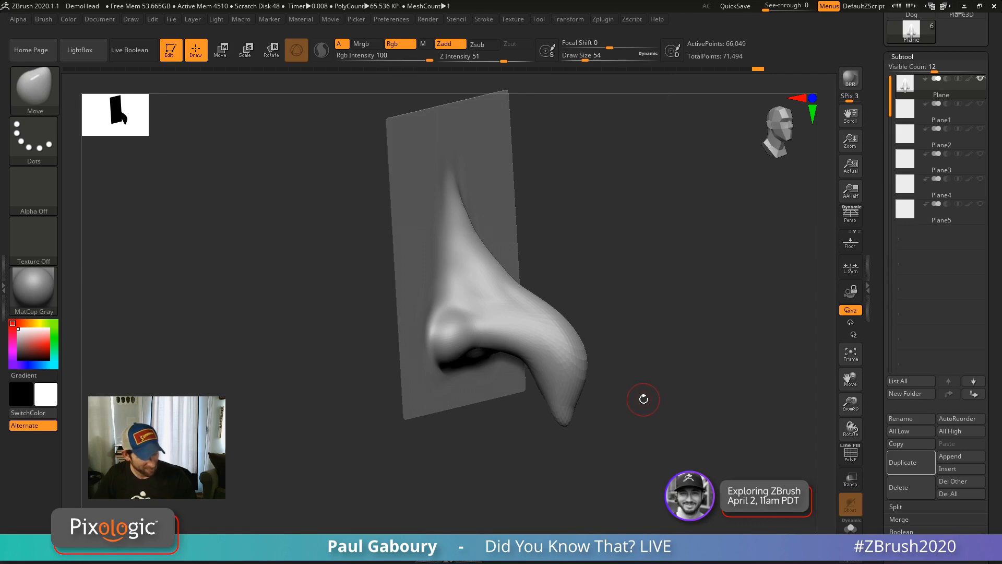
pyautogui.press('s')
pyautogui.moveTo(661, 397); pyautogui.dragTo(662, 396)
pyautogui.moveTo(550, 325); pyautogui.dragTo(571, 308, button='right')
pyautogui.moveTo(546, 308)
pyautogui.mouseDown()
pyautogui.moveTo(554, 298)
pyautogui.moveTo(568, 317)
pyautogui.moveTo(548, 373)
pyautogui.mouseUp()
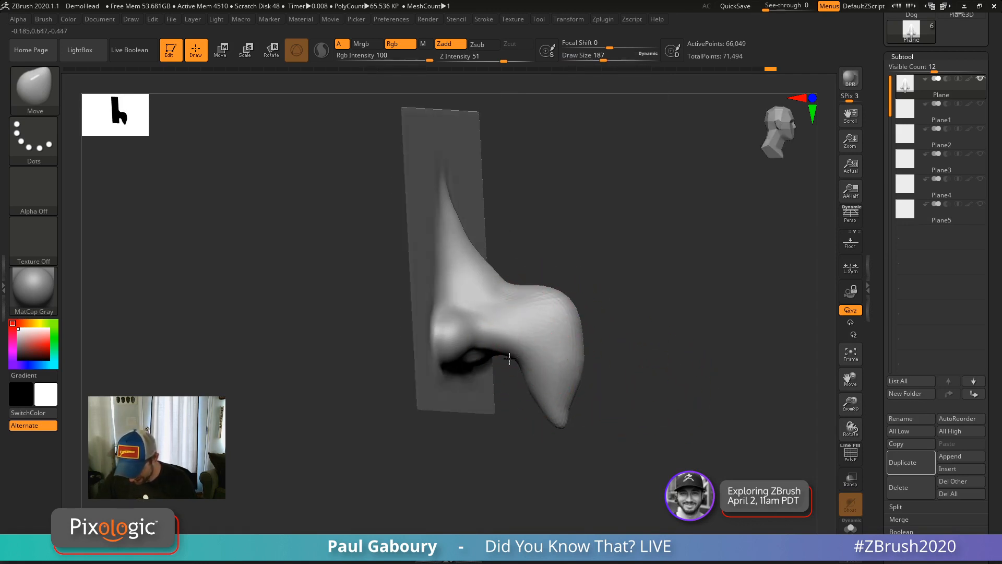
pyautogui.moveTo(517, 367); pyautogui.dragTo(508, 385)
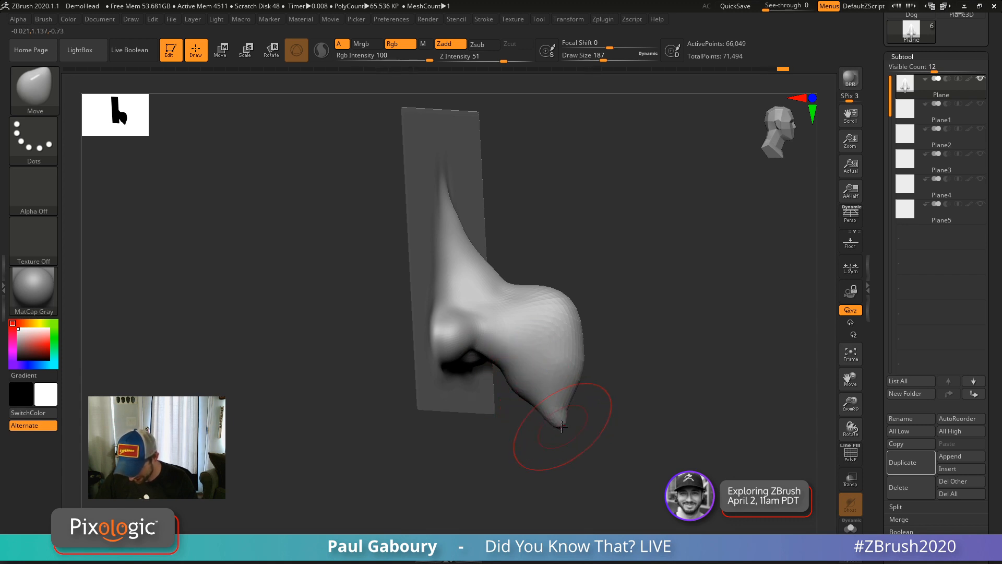
# Smooth the pointed end of the nose into a rounded tip and check it from both sides and the front.
pyautogui.keyDown('shift'); pyautogui.moveTo(562, 426); pyautogui.dragTo(556, 331); pyautogui.keyUp('shift')
pyautogui.keyDown('ctrl'); pyautogui.moveTo(627, 354); pyautogui.dragTo(635, 397, button='right'); pyautogui.keyUp('ctrl')
pyautogui.moveTo(635, 397)
pyautogui.mouseDown()
pyautogui.moveTo(665, 414)
pyautogui.moveTo(618, 425)
pyautogui.moveTo(593, 418)
pyautogui.moveTo(593, 405)
pyautogui.mouseUp()
pyautogui.press('shift')
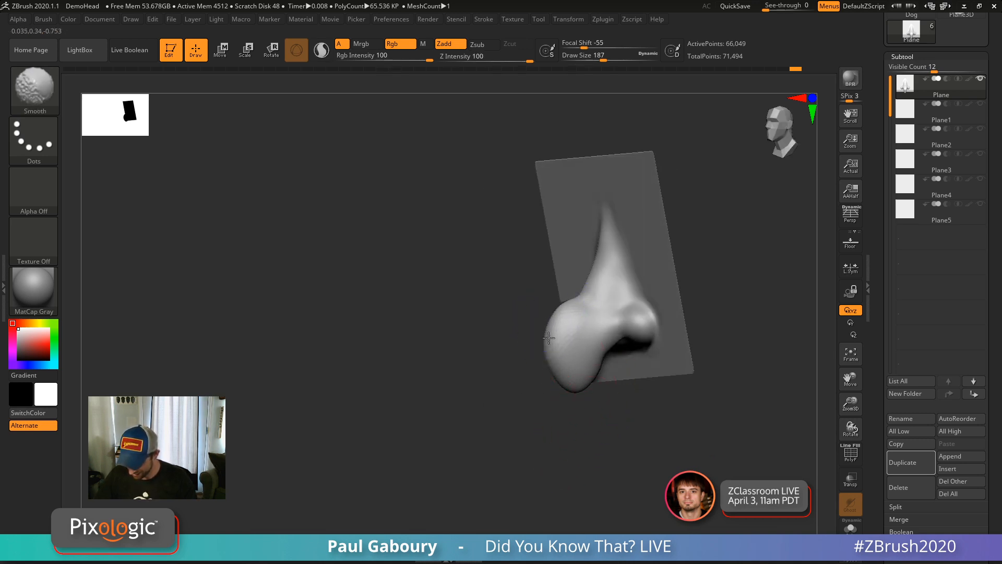
pyautogui.moveTo(570, 465)
pyautogui.mouseDown()
pyautogui.moveTo(640, 438)
pyautogui.moveTo(633, 432)
pyautogui.mouseUp()
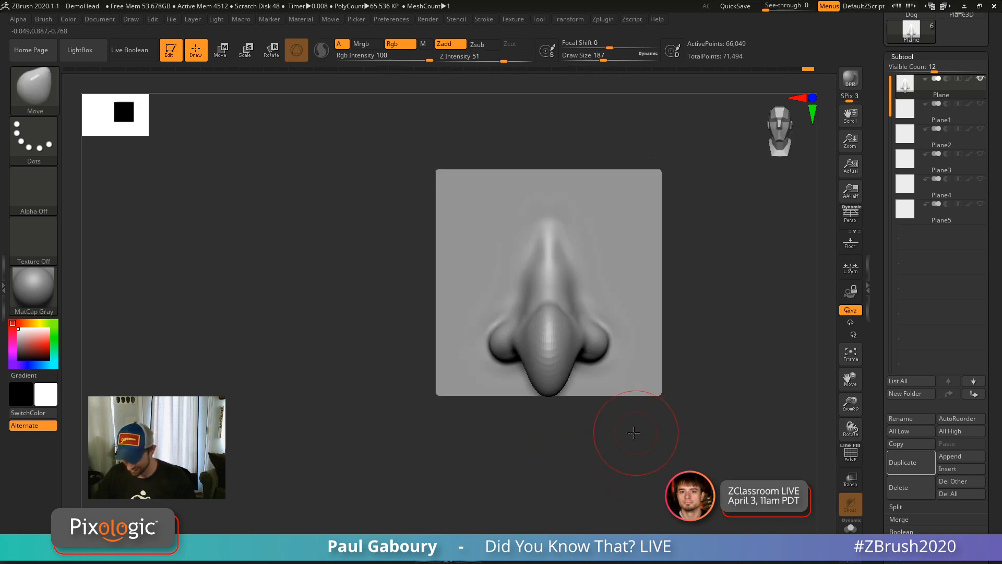
pyautogui.moveTo(501, 413); pyautogui.dragTo(669, 405)
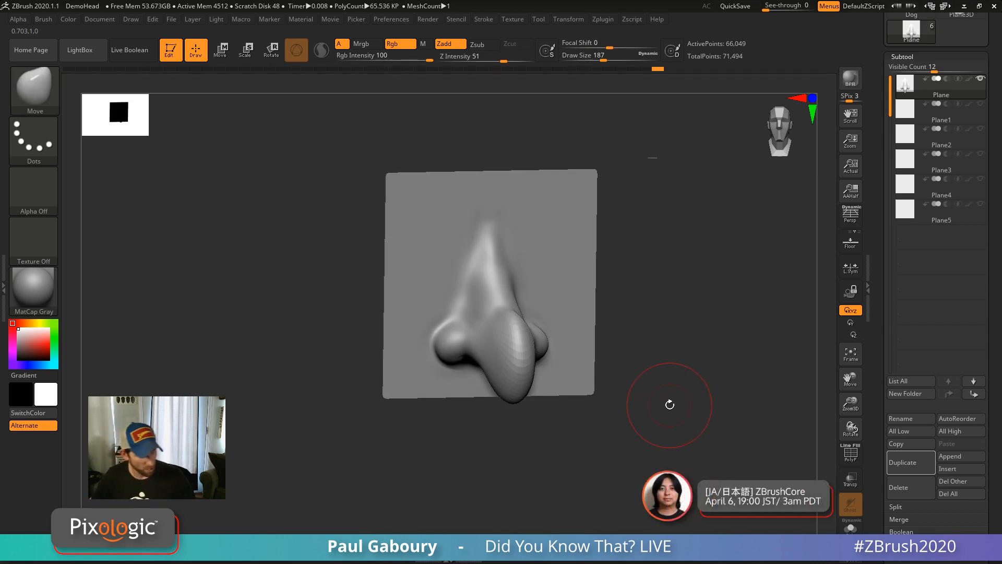
# Set the Move brush's draw size to 154, widen the bulbous nose tip sideways and reshape the nostril wings.
pyautogui.press('b')
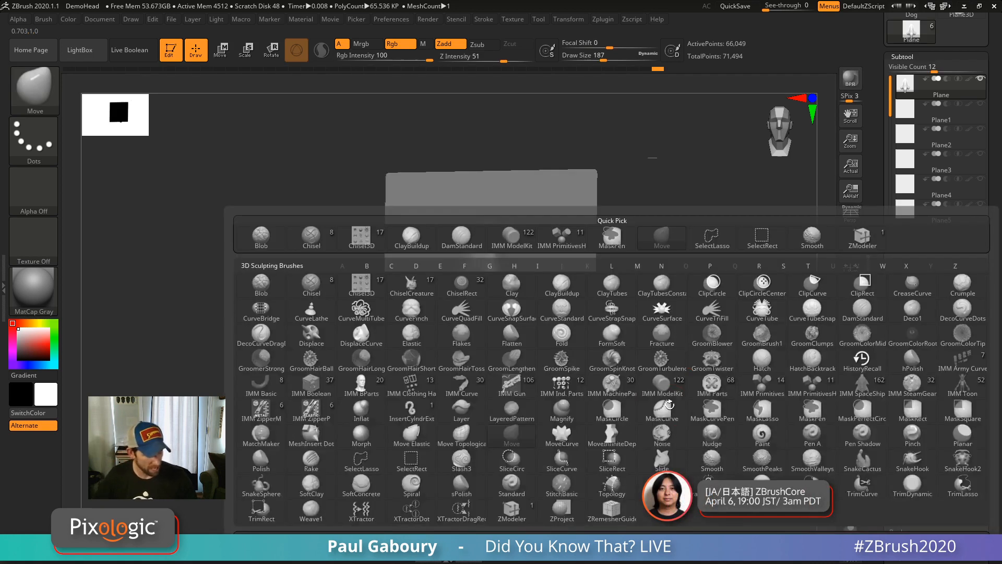
pyautogui.press('m')
pyautogui.press('v')
pyautogui.keyDown('ctrl'); pyautogui.moveTo(507, 343); pyautogui.dragTo(506, 349, button='right'); pyautogui.keyUp('ctrl')
pyautogui.press('s')
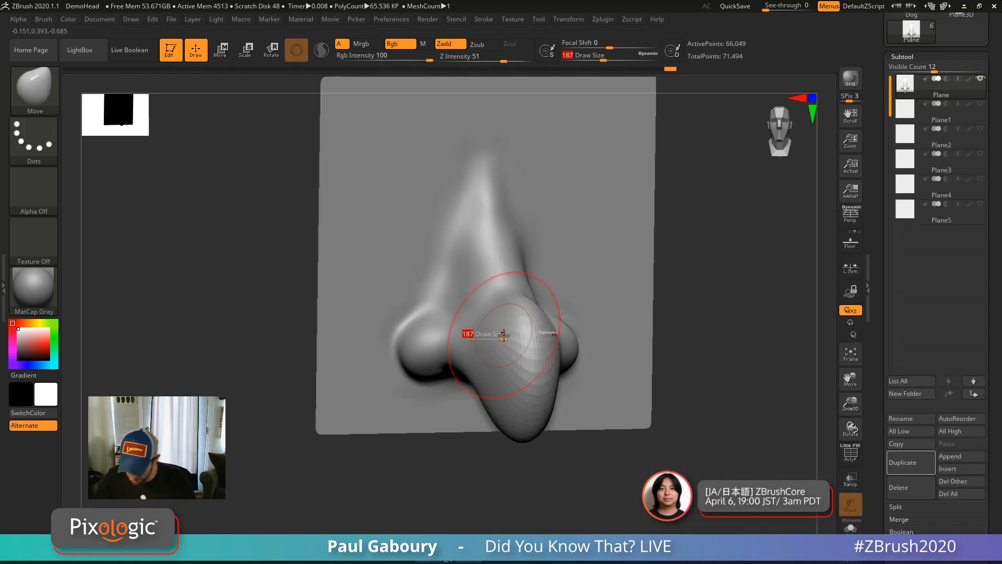
pyautogui.moveTo(503, 334); pyautogui.dragTo(494, 329)
pyautogui.moveTo(507, 384); pyautogui.dragTo(503, 387)
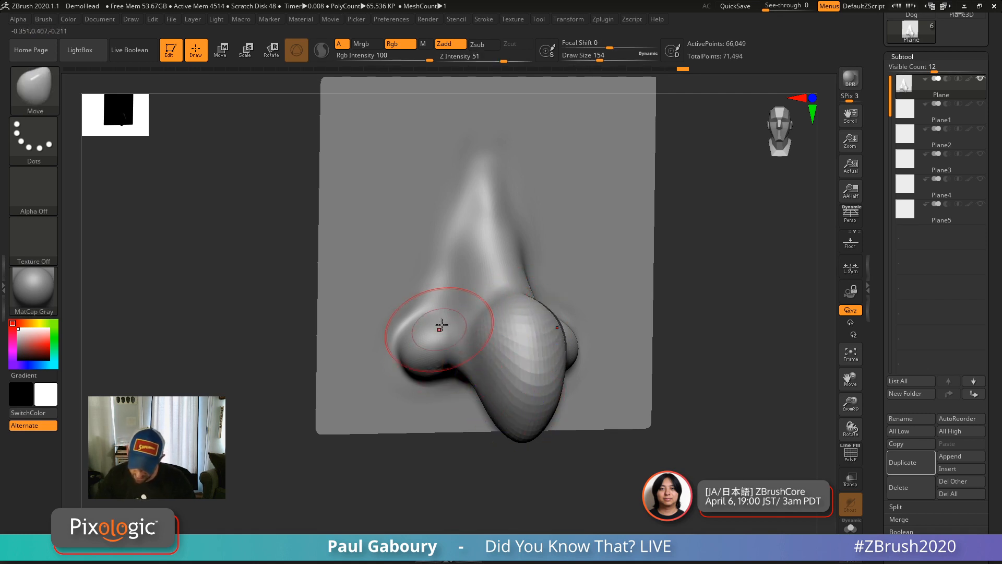
pyautogui.keyDown('shift'); pyautogui.moveTo(437, 377); pyautogui.dragTo(433, 369); pyautogui.keyUp('shift')
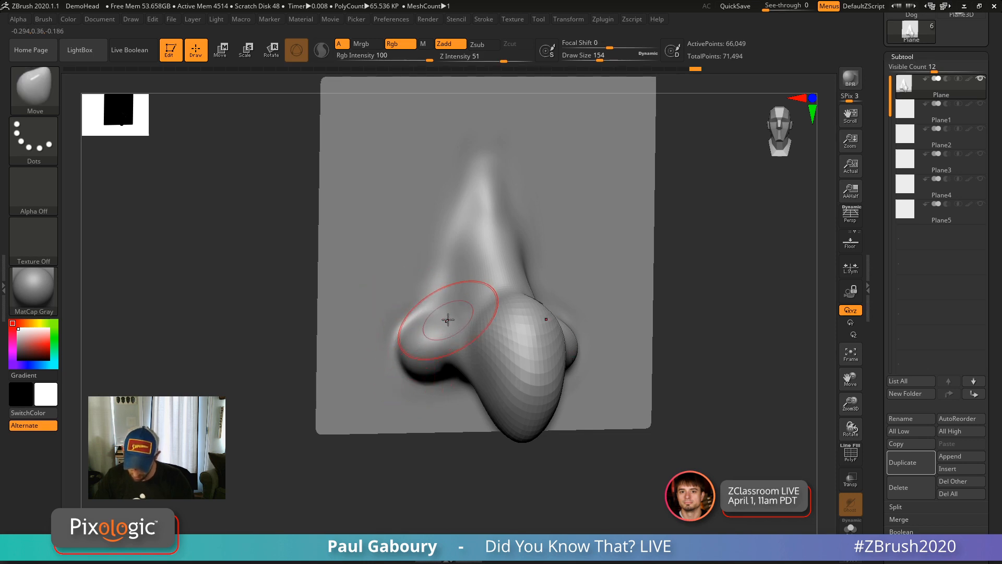
# Turn on the polyframe display and examine the stretched polygons on the bulbous nose tip.
pyautogui.moveTo(682, 447)
pyautogui.keyDown('shift'); pyautogui.mouseDown()
pyautogui.moveTo(680, 456)
pyautogui.moveTo(673, 418)
pyautogui.mouseUp(); pyautogui.keyUp('shift')
pyautogui.moveTo(689, 439)
pyautogui.mouseDown()
pyautogui.moveTo(611, 451)
pyautogui.moveTo(624, 455)
pyautogui.moveTo(612, 464)
pyautogui.moveTo(624, 437)
pyautogui.moveTo(648, 436)
pyautogui.moveTo(640, 454)
pyautogui.mouseUp()
pyautogui.hotkey('shift', 'f')
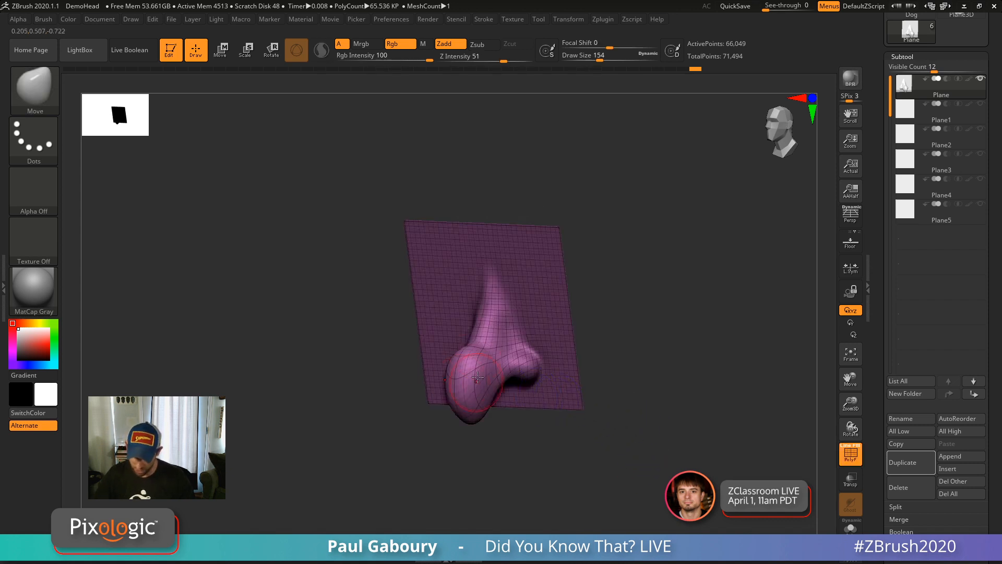
pyautogui.keyDown('ctrl'); pyautogui.moveTo(469, 376); pyautogui.dragTo(493, 391, button='right'); pyautogui.keyUp('ctrl')
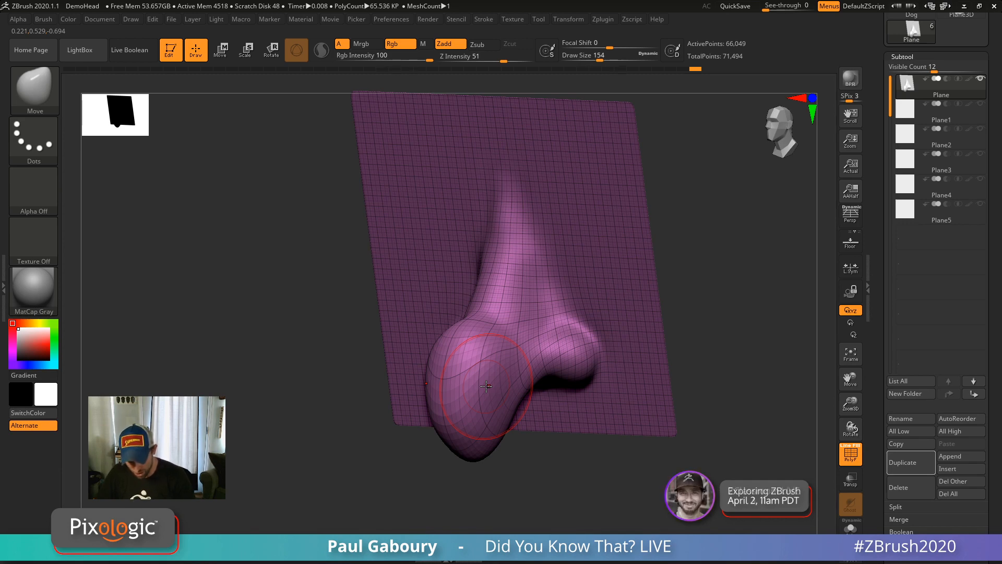
# Try the Morph to Grid deformation on the sculpted plane, undo it, and repeat the test from the front view.
pyautogui.click(897, 56)
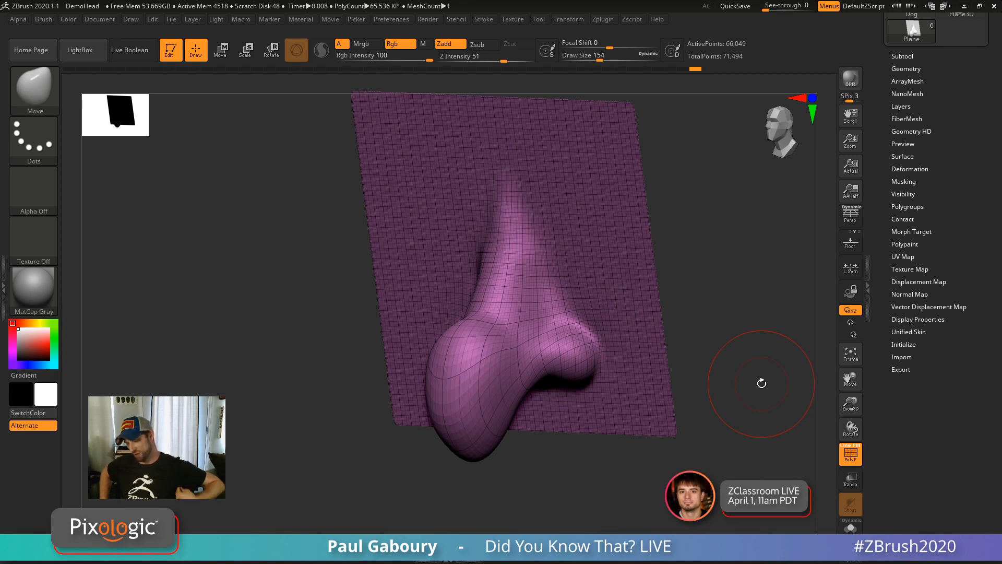
pyautogui.click(908, 169)
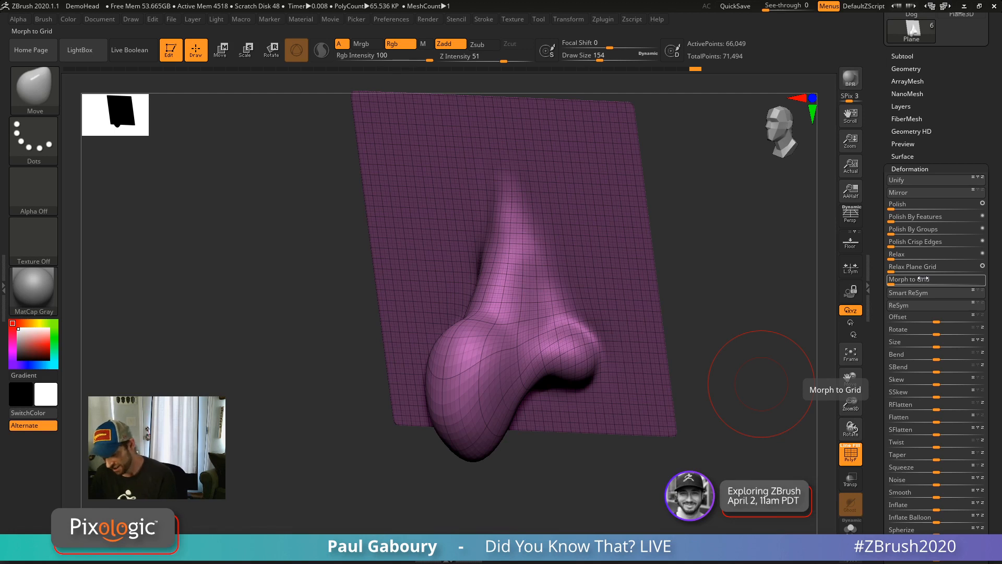
pyautogui.moveTo(922, 278); pyautogui.dragTo(990, 284)
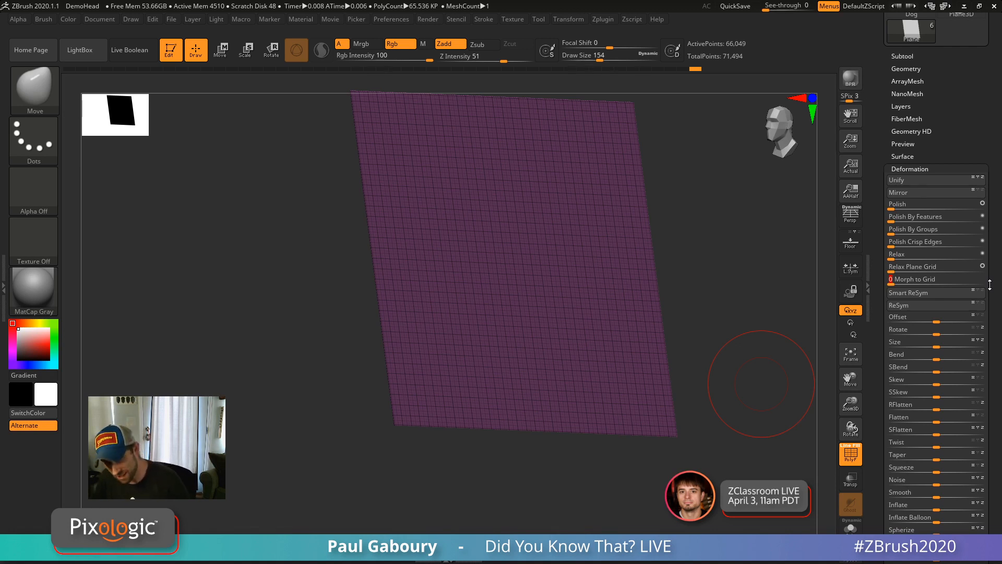
pyautogui.hotkey('ctrl', 'z')
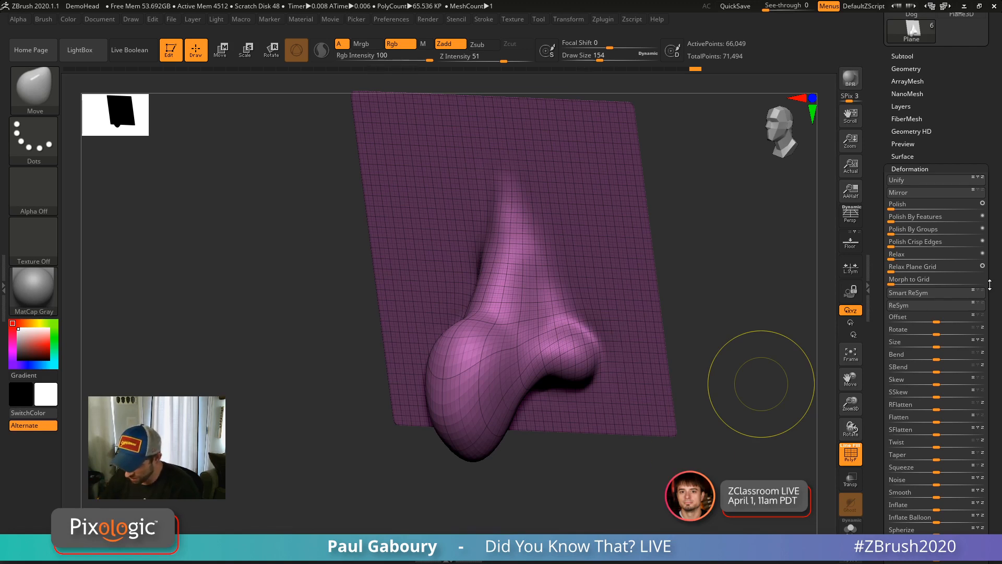
pyautogui.moveTo(751, 412); pyautogui.dragTo(712, 425)
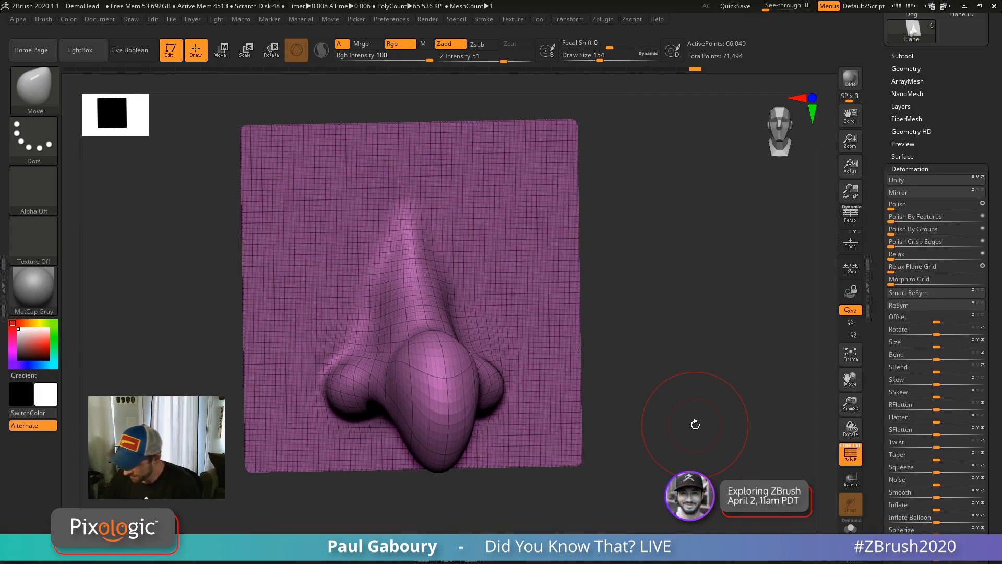
pyautogui.click(914, 279)
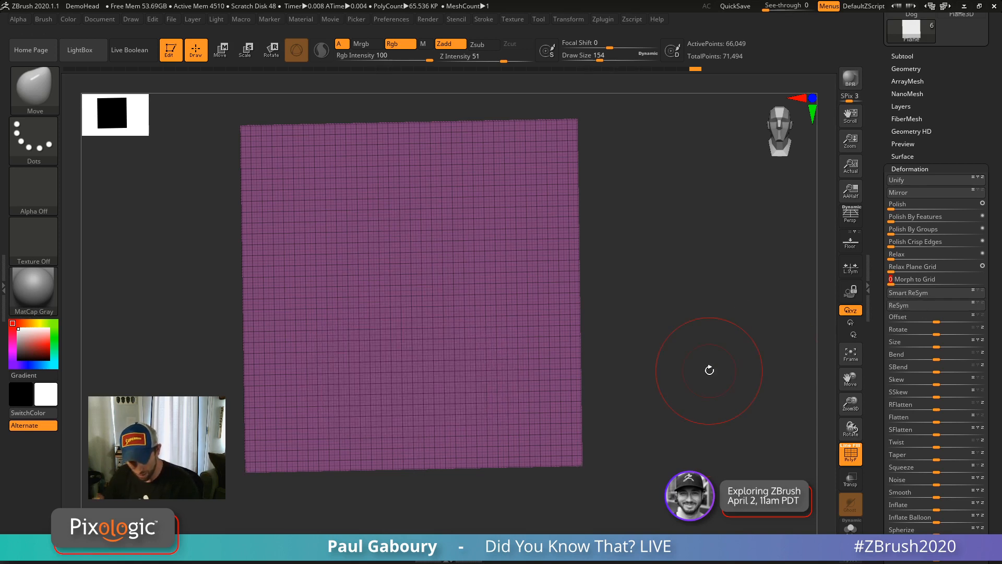
pyautogui.hotkey('ctrl', 'z')
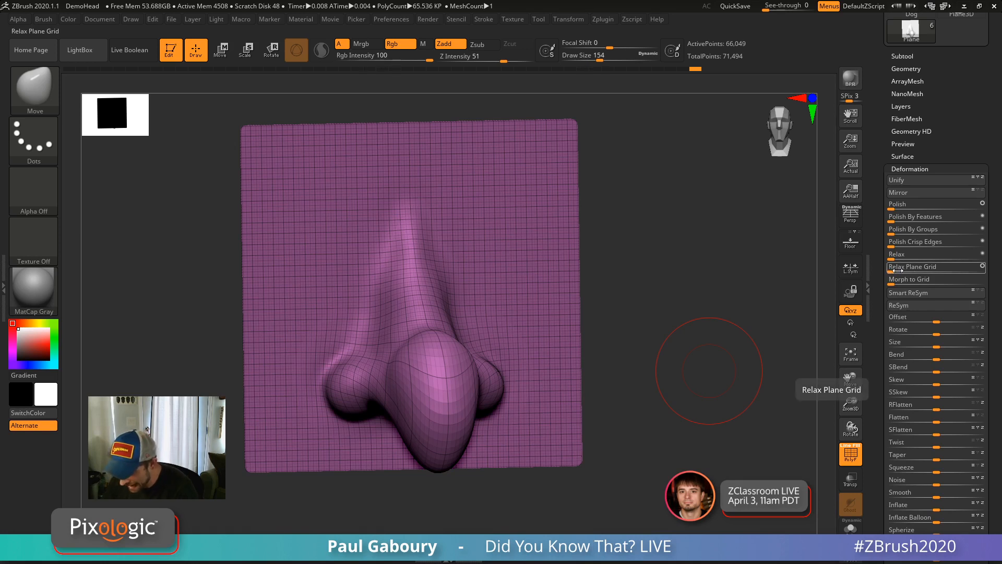
# Try the Relax Plane Grid deformation at full strength on the plane, undoing and redoing it to compare the polygon distribution.
pyautogui.moveTo(890, 269); pyautogui.dragTo(993, 270)
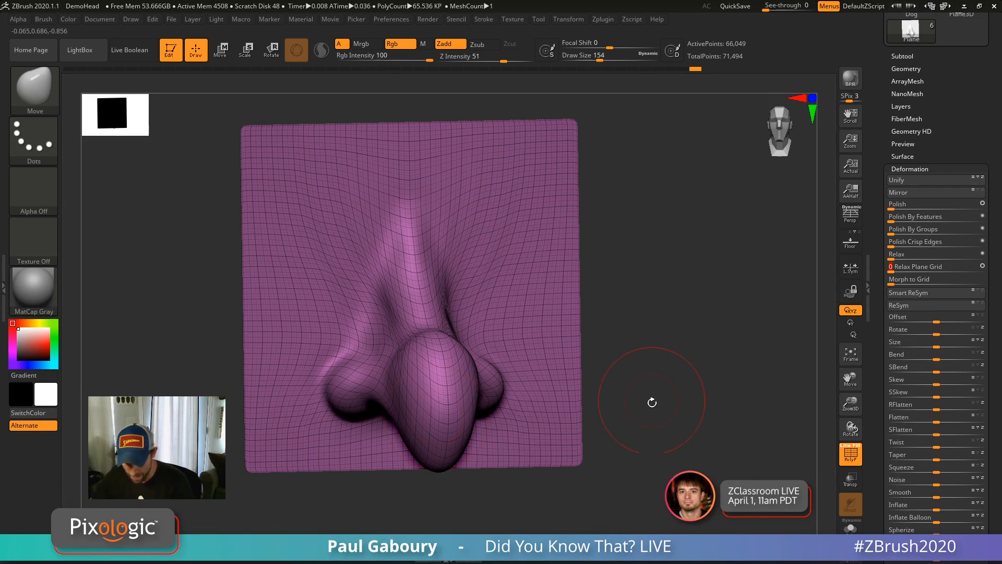
pyautogui.keyDown('shift'); pyautogui.moveTo(640, 402); pyautogui.dragTo(652, 390); pyautogui.keyUp('shift')
pyautogui.press('s')
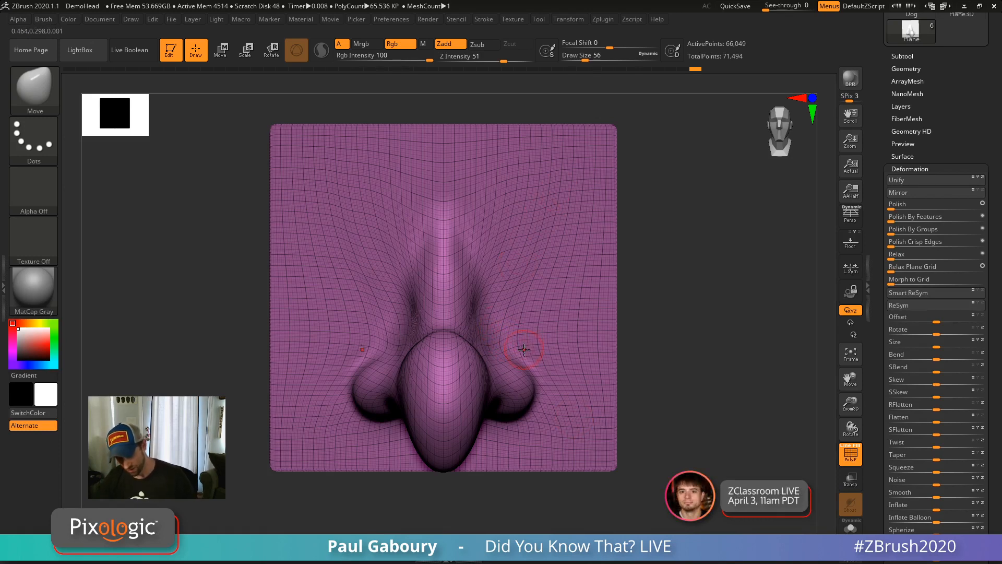
pyautogui.hotkey('ctrl', 'z')
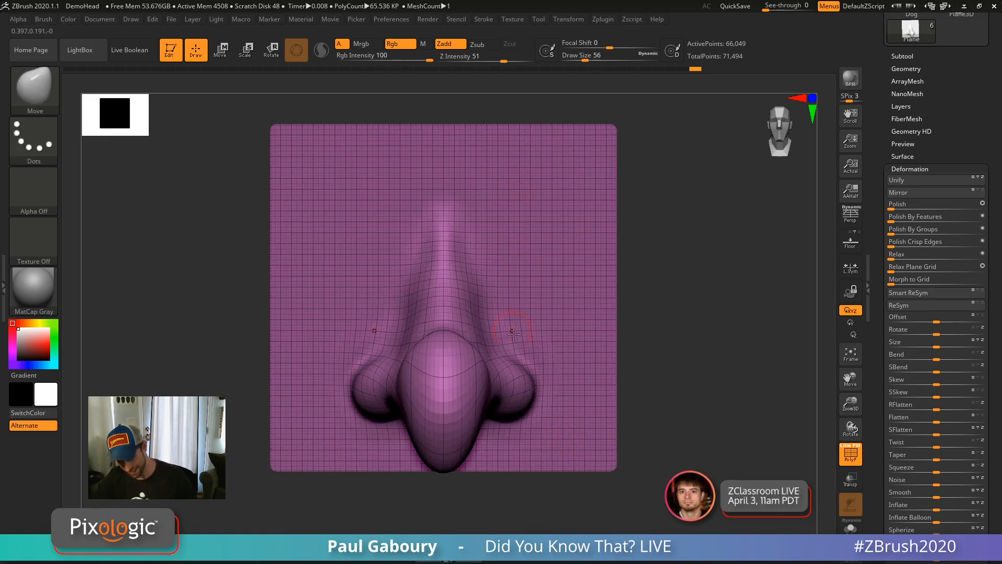
pyautogui.hotkey('ctrl', 'shift', 'z')
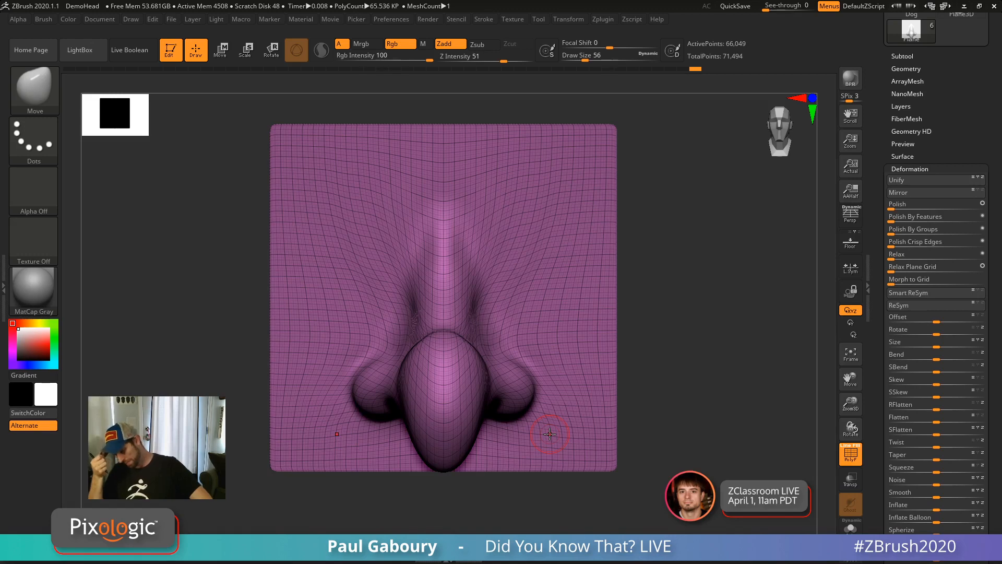
# Mask only the protruding nose with a rectangular mask drawn from the side of the plane.
pyautogui.press('ctrl')
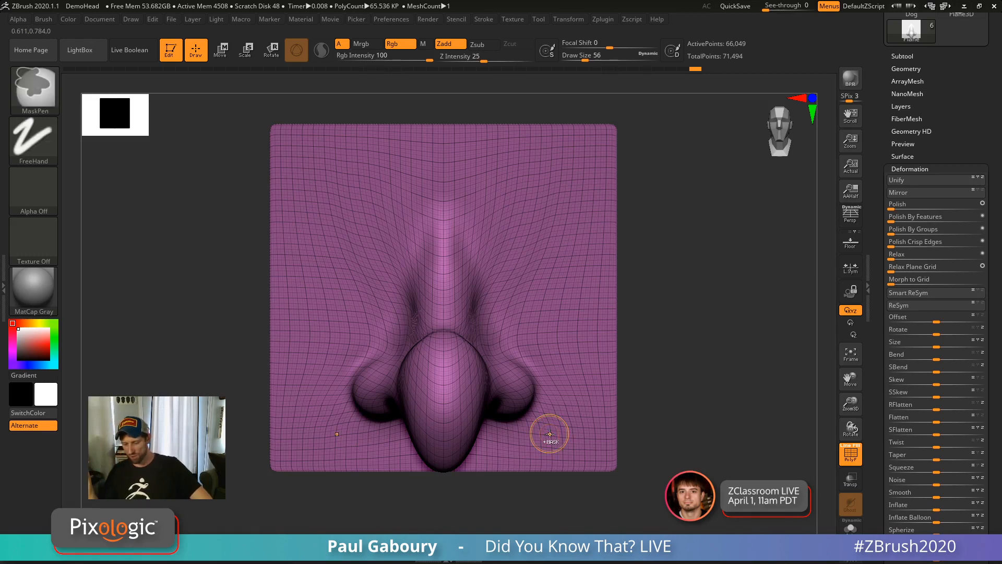
pyautogui.moveTo(662, 416)
pyautogui.mouseDown()
pyautogui.moveTo(666, 439)
pyautogui.moveTo(610, 440)
pyautogui.moveTo(618, 425)
pyautogui.mouseUp()
pyautogui.keyDown('ctrl'); pyautogui.moveTo(601, 487); pyautogui.dragTo(391, 151); pyautogui.keyUp('ctrl')
pyautogui.moveTo(530, 291)
pyautogui.mouseDown()
pyautogui.moveTo(586, 385)
pyautogui.moveTo(584, 371)
pyautogui.mouseUp()
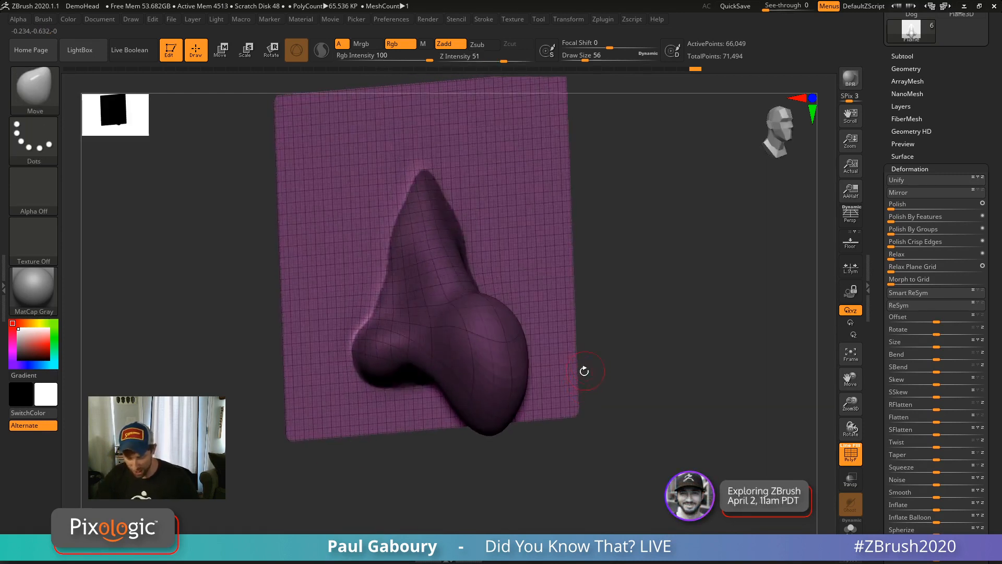
# Blur the edge of the nose mask several times and invert it so the flat plane is masked instead.
pyautogui.keyDown('ctrl'); pyautogui.click(500, 365); pyautogui.keyUp('ctrl')
pyautogui.keyDown('ctrl'); pyautogui.click(499, 365); pyautogui.keyUp('ctrl')
pyautogui.keyDown('ctrl'); pyautogui.click(498, 364); pyautogui.keyUp('ctrl')
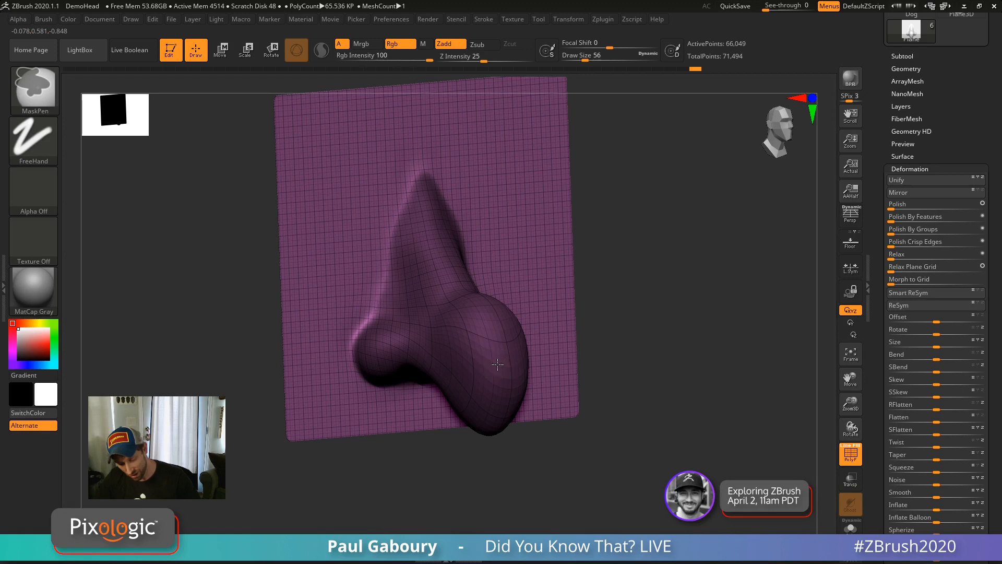
pyautogui.keyDown('ctrl'); pyautogui.click(497, 363); pyautogui.keyUp('ctrl')
pyautogui.keyDown('ctrl'); pyautogui.click(662, 425); pyautogui.keyUp('ctrl')
pyautogui.moveTo(659, 416); pyautogui.dragTo(604, 313)
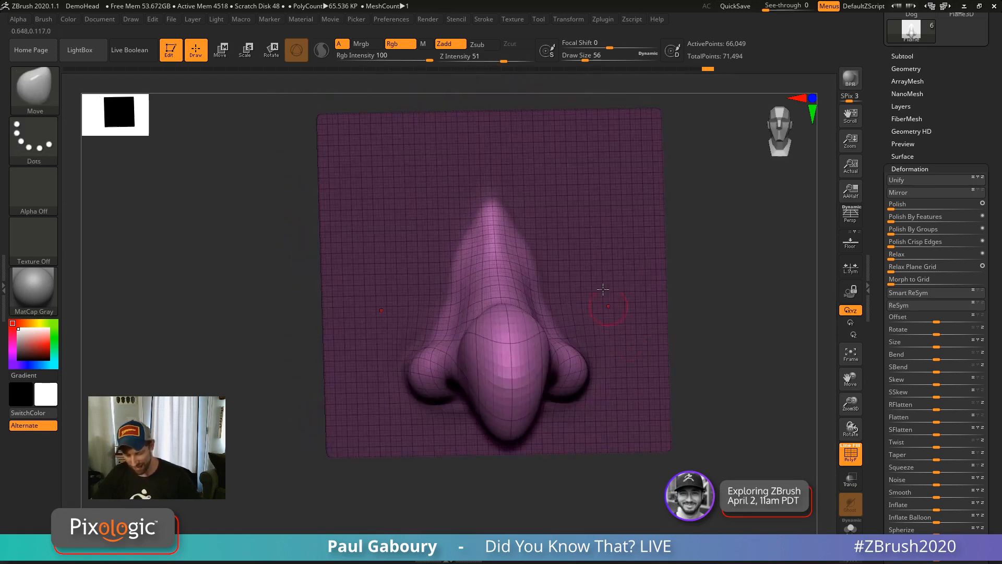
# Try the Relax Plane Grid deformation on the nose with the flat plane masked, orbit to check the distortion, and undo it.
pyautogui.moveTo(696, 425); pyautogui.dragTo(658, 425)
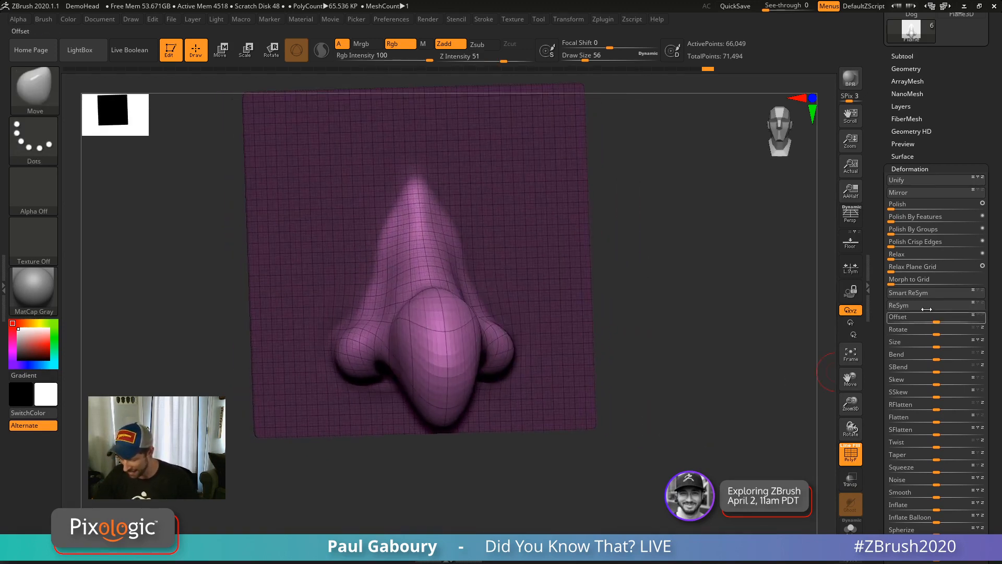
pyautogui.click(917, 266)
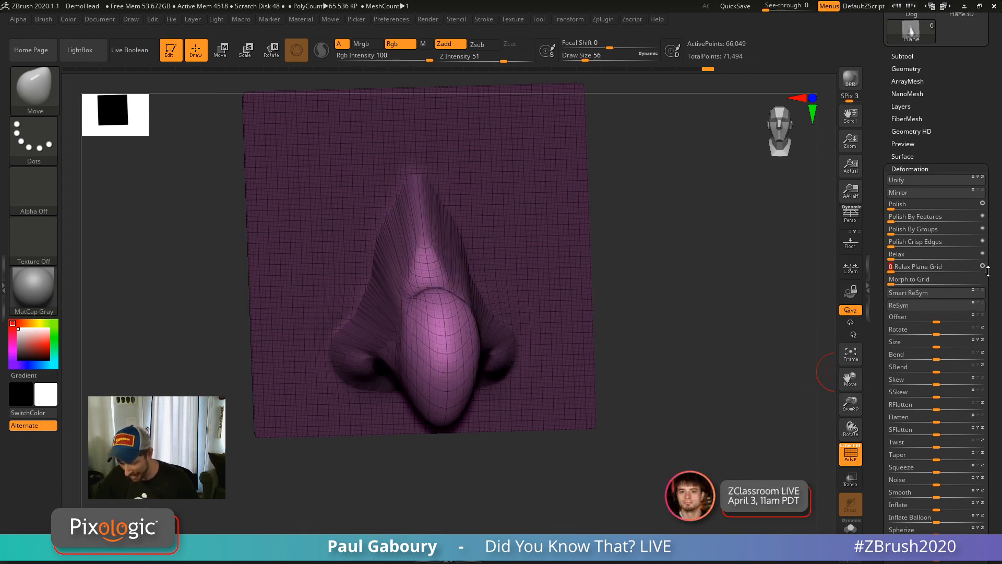
pyautogui.moveTo(649, 432); pyautogui.dragTo(671, 433)
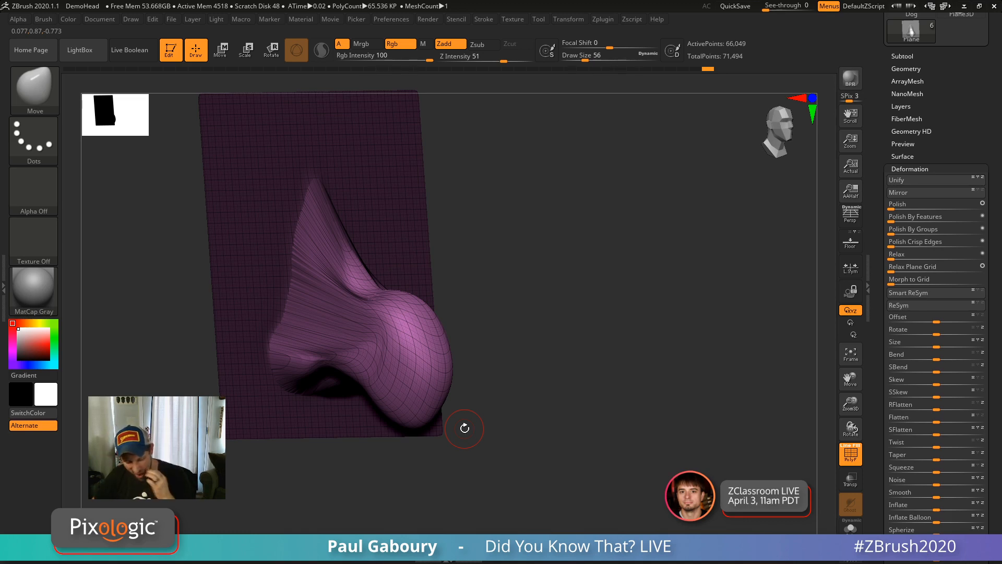
pyautogui.hotkey('ctrl', 'shift', 'z')
pyautogui.moveTo(629, 452)
pyautogui.mouseDown()
pyautogui.moveTo(610, 458)
pyautogui.moveTo(635, 463)
pyautogui.moveTo(622, 442)
pyautogui.moveTo(635, 456)
pyautogui.mouseUp()
pyautogui.click(911, 168)
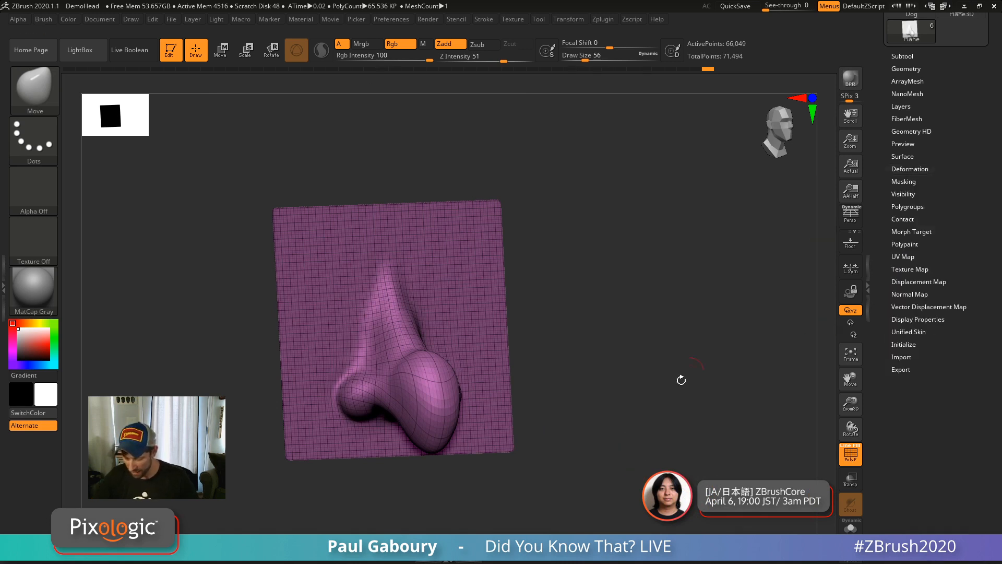
# Set the draw size to 140, compare the nose at lower and higher subdivision levels, and show the geometry settings.
pyautogui.hotkey('shift', 'd')
pyautogui.press('s')
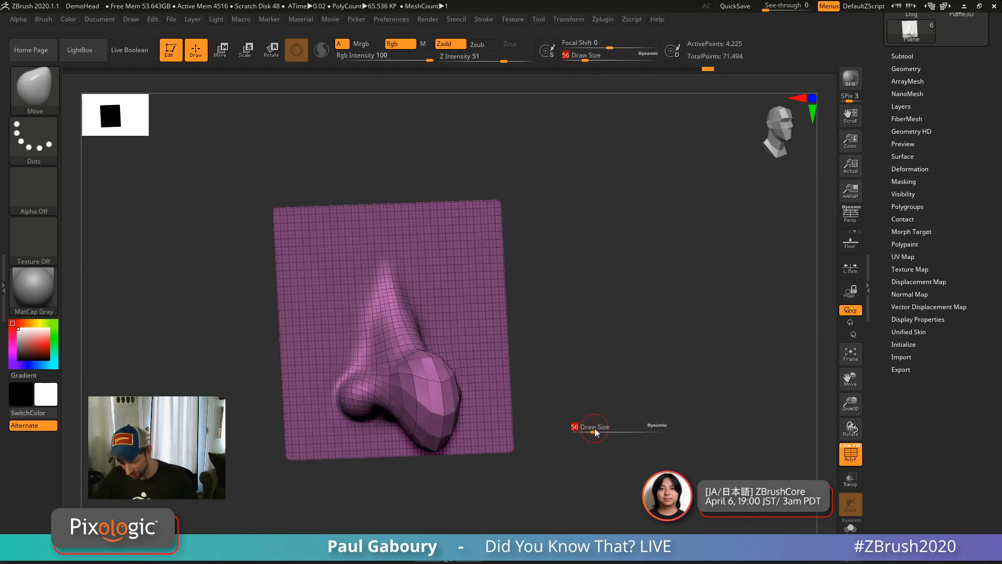
pyautogui.moveTo(595, 429); pyautogui.dragTo(606, 429)
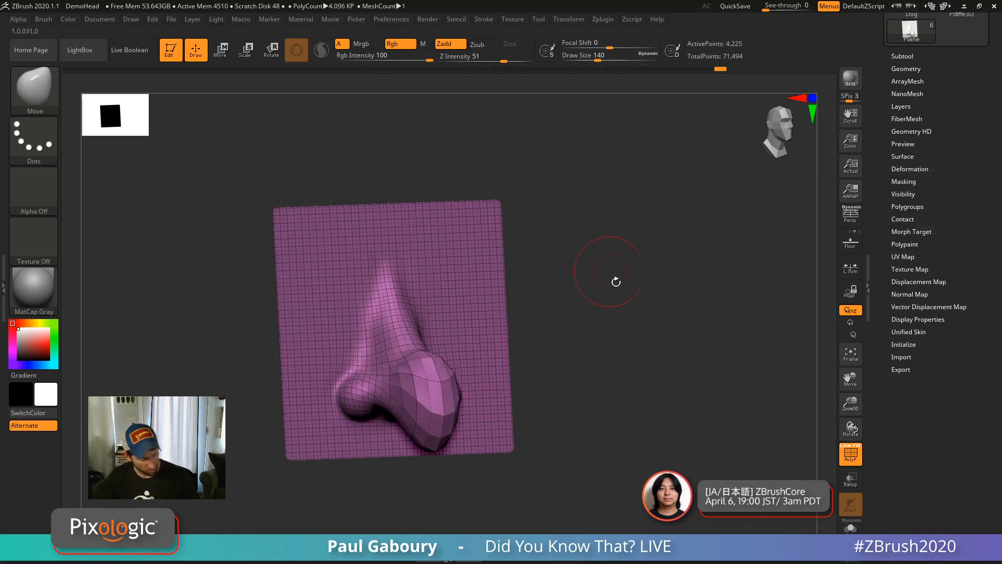
pyautogui.press('d')
pyautogui.press('d')
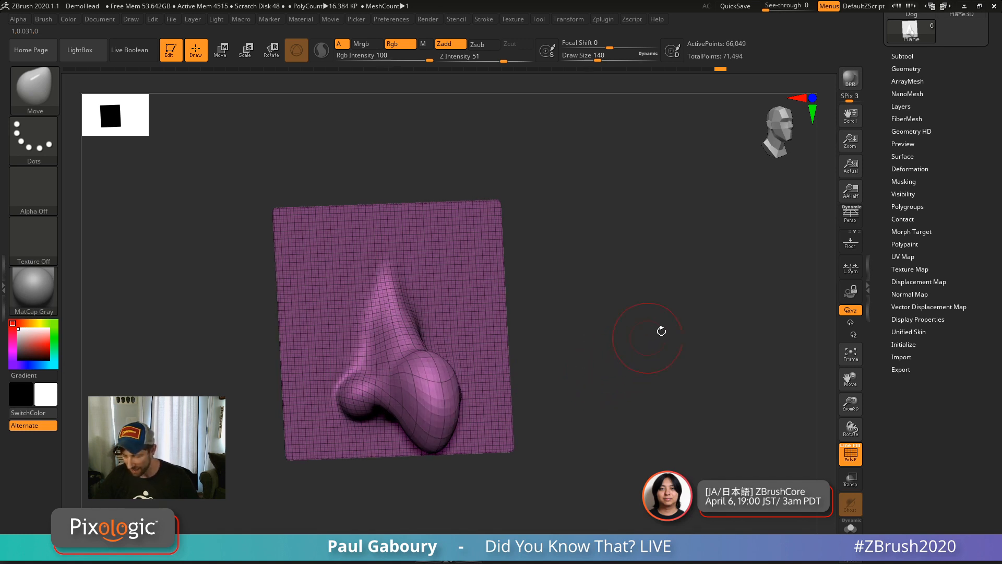
pyautogui.press('shift')
pyautogui.click(907, 67)
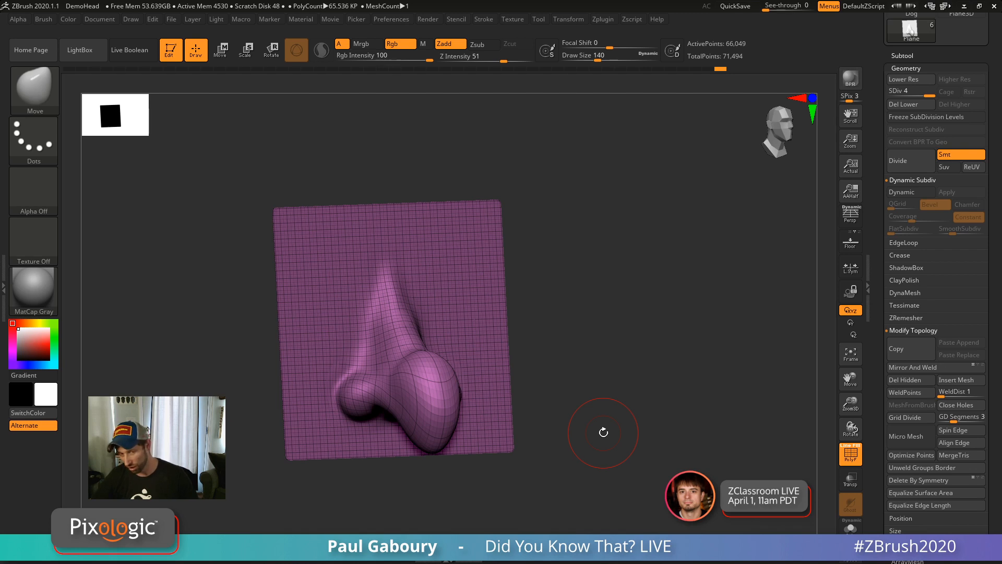
# Drop the plane to subdivision level 2 and smooth the nose's tip and bridge to even out the stretched polygons.
pyautogui.press('shift')
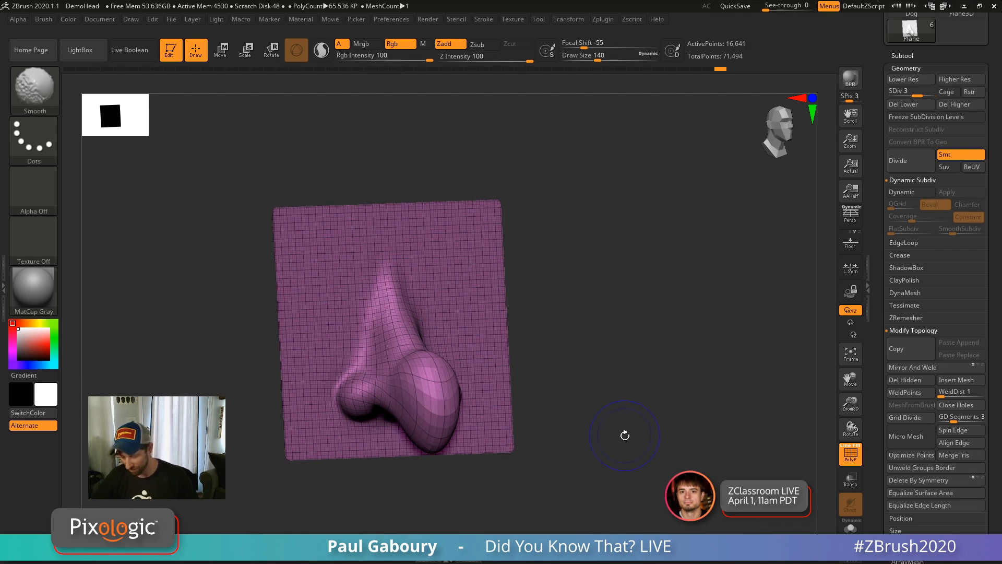
pyautogui.hotkey('shift', 'd')
pyautogui.keyDown('shift'); pyautogui.moveTo(419, 372); pyautogui.dragTo(423, 394); pyautogui.keyUp('shift')
pyautogui.moveTo(563, 457); pyautogui.dragTo(586, 454)
pyautogui.keyDown('shift'); pyautogui.moveTo(388, 287); pyautogui.dragTo(374, 381); pyautogui.keyUp('shift')
pyautogui.moveTo(623, 464)
pyautogui.mouseDown()
pyautogui.moveTo(608, 455)
pyautogui.moveTo(628, 459)
pyautogui.moveTo(612, 474)
pyautogui.moveTo(628, 393)
pyautogui.mouseUp()
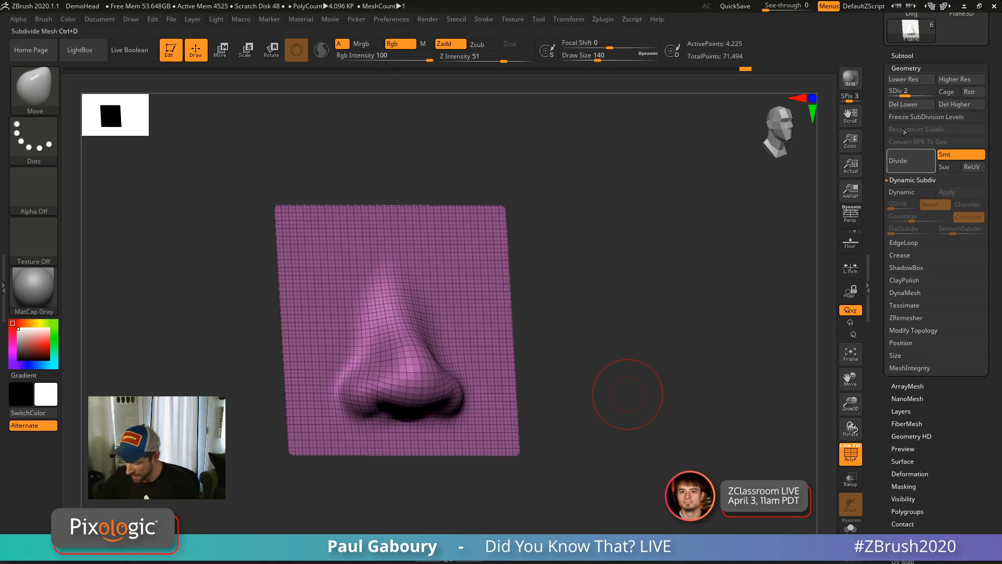
# Reproject the higher subdivision levels so the smoothed plane regains its sculpted nose shape.
pyautogui.click(908, 56)
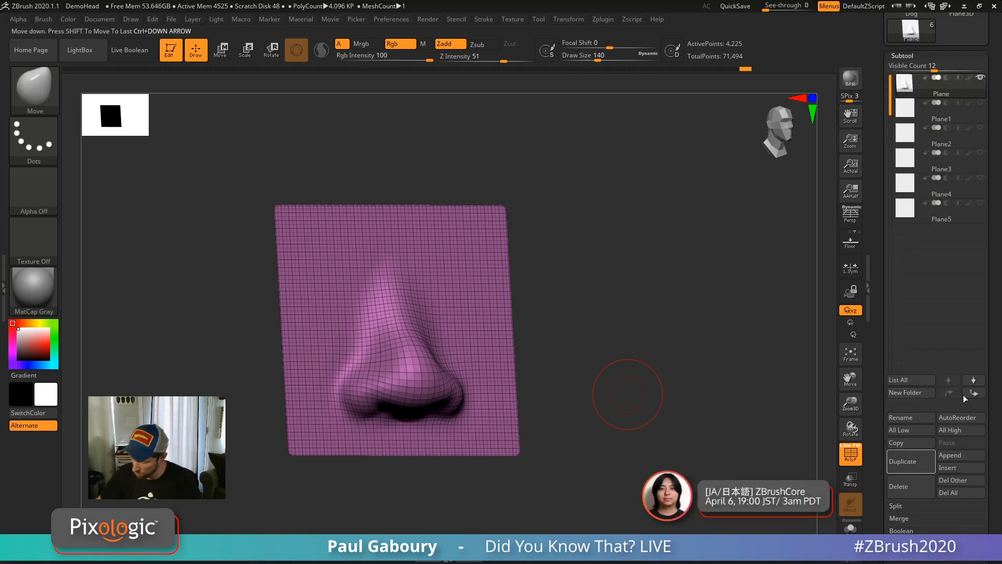
pyautogui.scroll(-5, 985, 368)
pyautogui.scroll(-1, 986, 368)
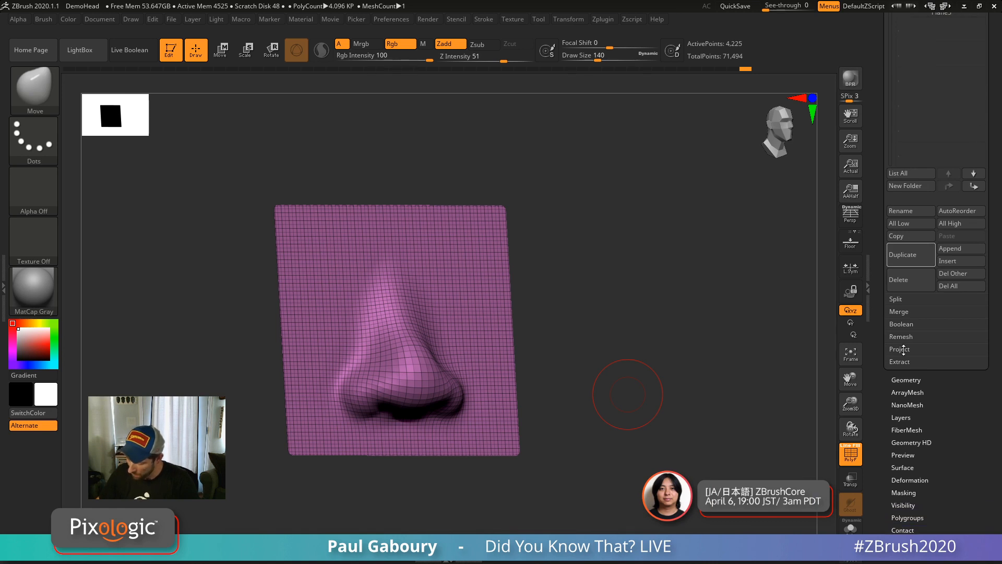
pyautogui.click(903, 349)
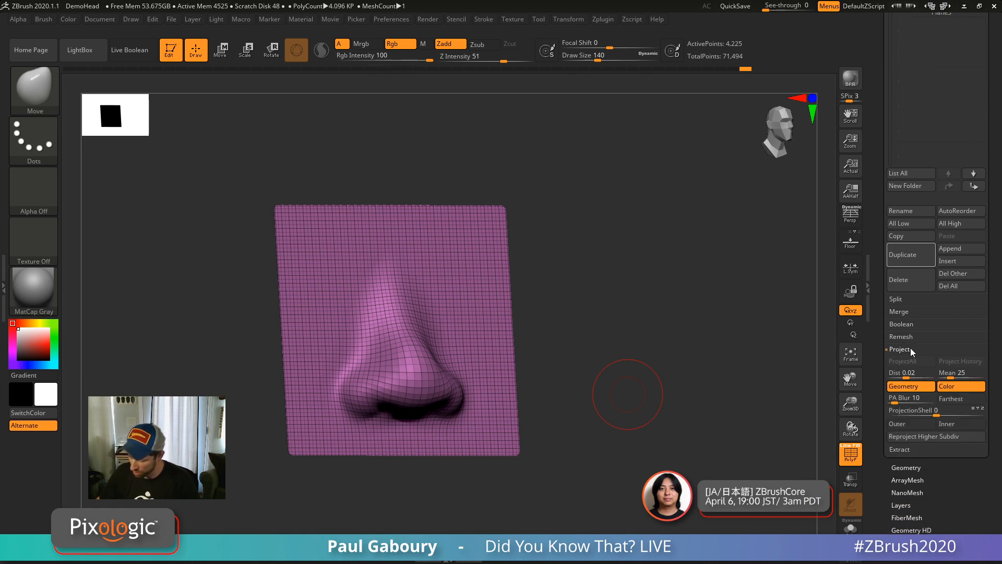
pyautogui.click(932, 437)
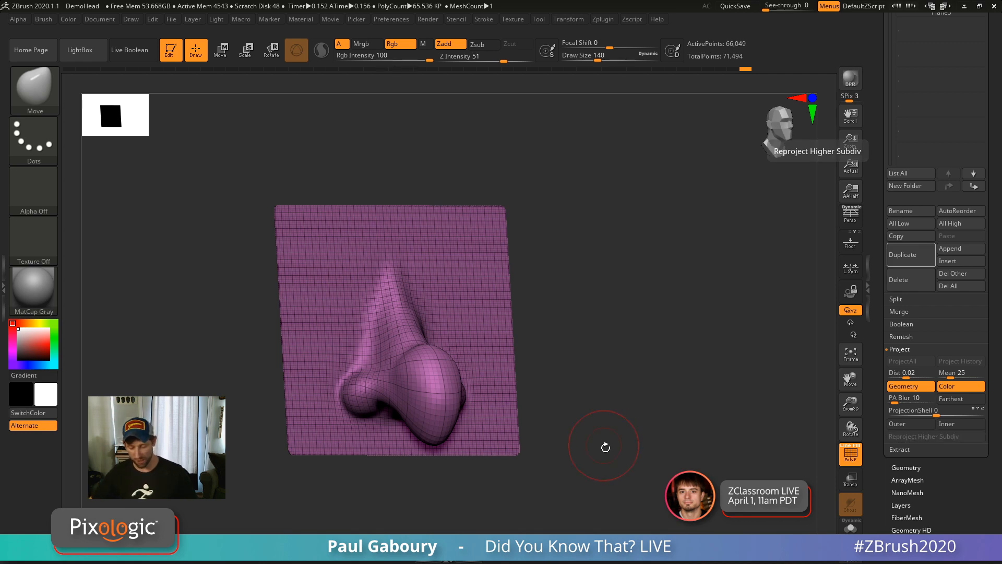
# Drop a canvas snapshot of the reprojected nose and place an earlier history state of the plane beside it for comparison.
pyautogui.moveTo(604, 447)
pyautogui.mouseDown()
pyautogui.moveTo(633, 458)
pyautogui.moveTo(642, 440)
pyautogui.moveTo(609, 454)
pyautogui.moveTo(588, 436)
pyautogui.moveTo(604, 429)
pyautogui.moveTo(510, 364)
pyautogui.moveTo(672, 440)
pyautogui.mouseUp()
pyautogui.hotkey('shift', 's')
pyautogui.moveTo(731, 68); pyautogui.dragTo(709, 77)
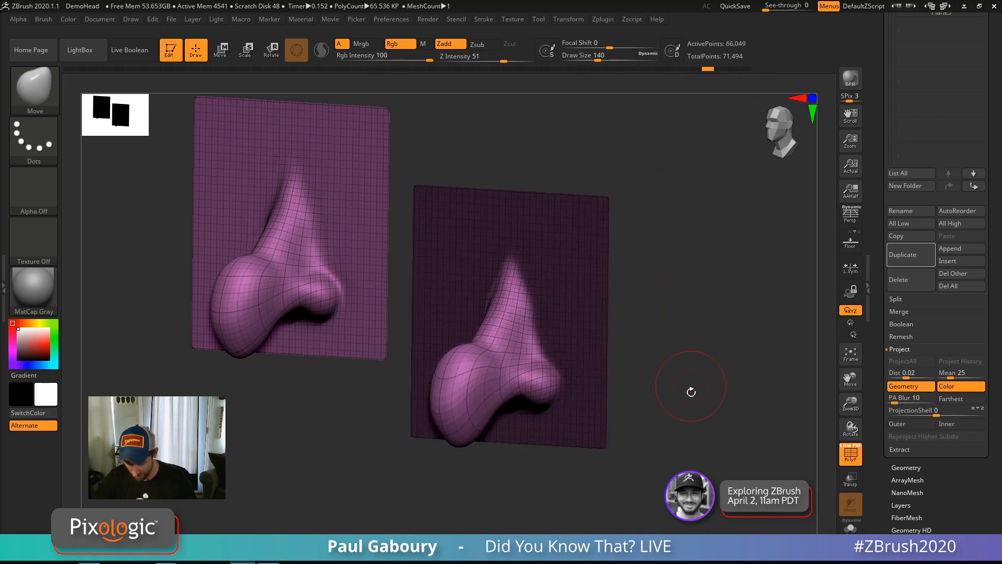
pyautogui.moveTo(680, 398); pyautogui.dragTo(682, 358)
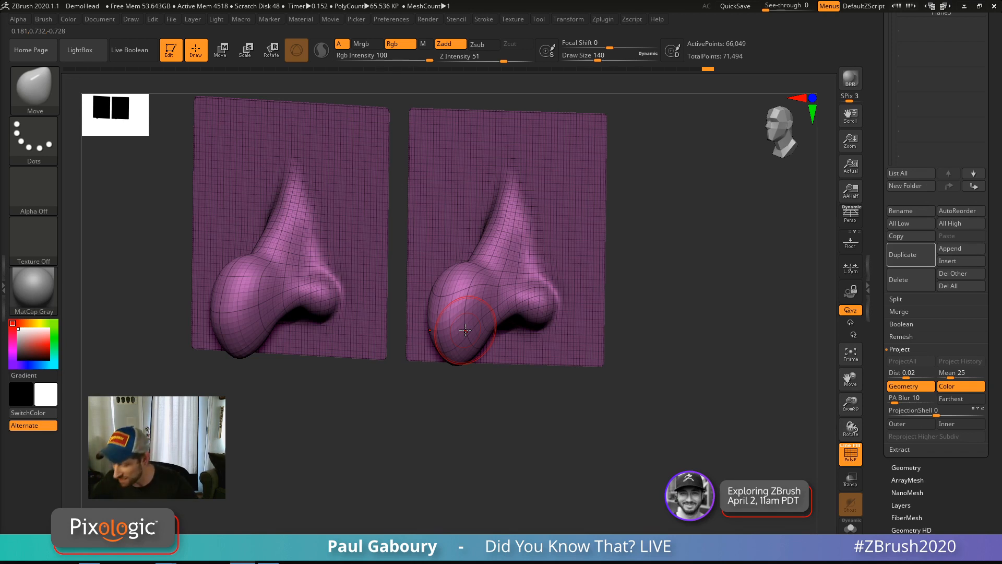
# Load the PolySphere.ZTL tool from LightBox, clear the plane snapshot from the canvas, and centre the sphere.
pyautogui.scroll(10, 882, 339)
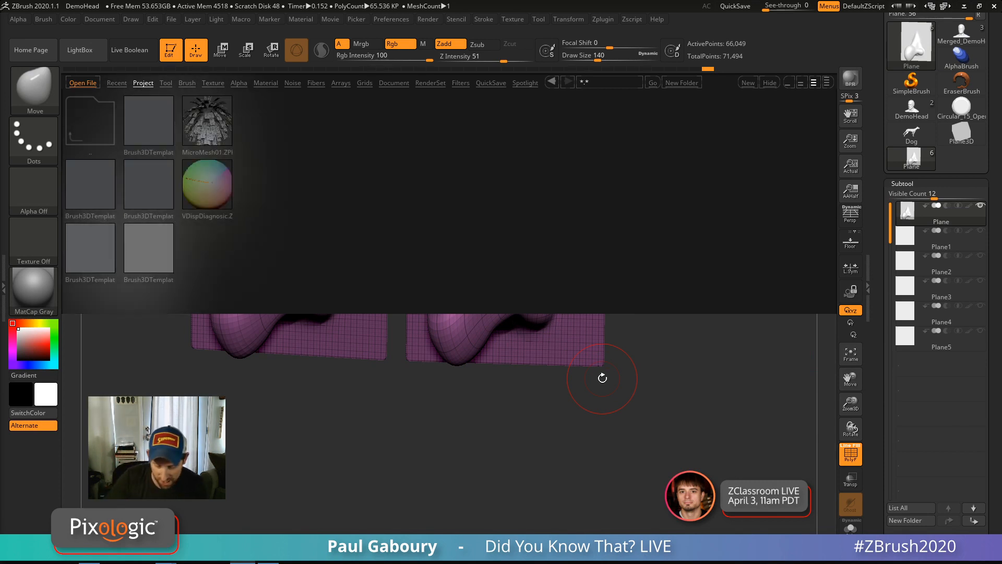
pyautogui.click(165, 83)
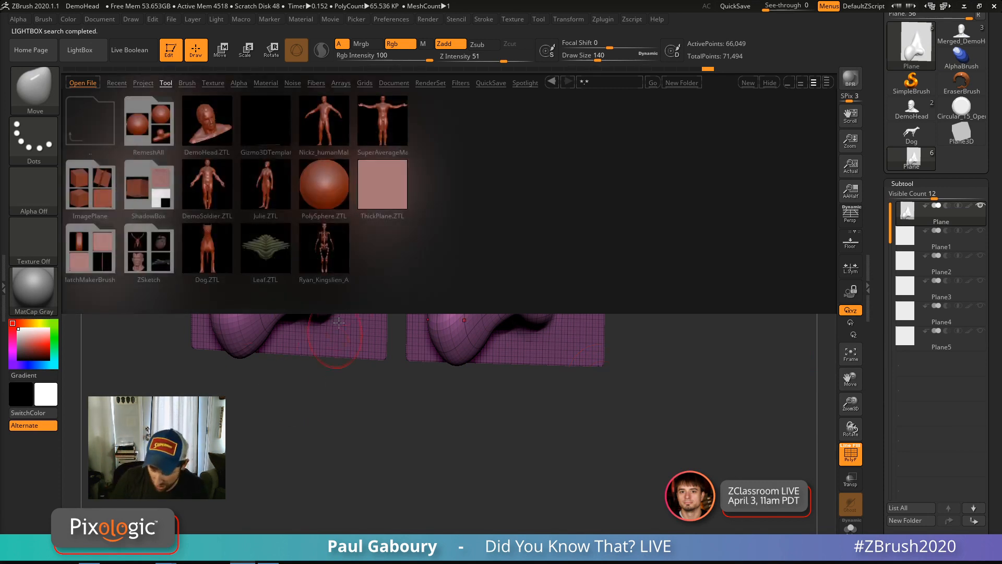
pyautogui.doubleClick(333, 199)
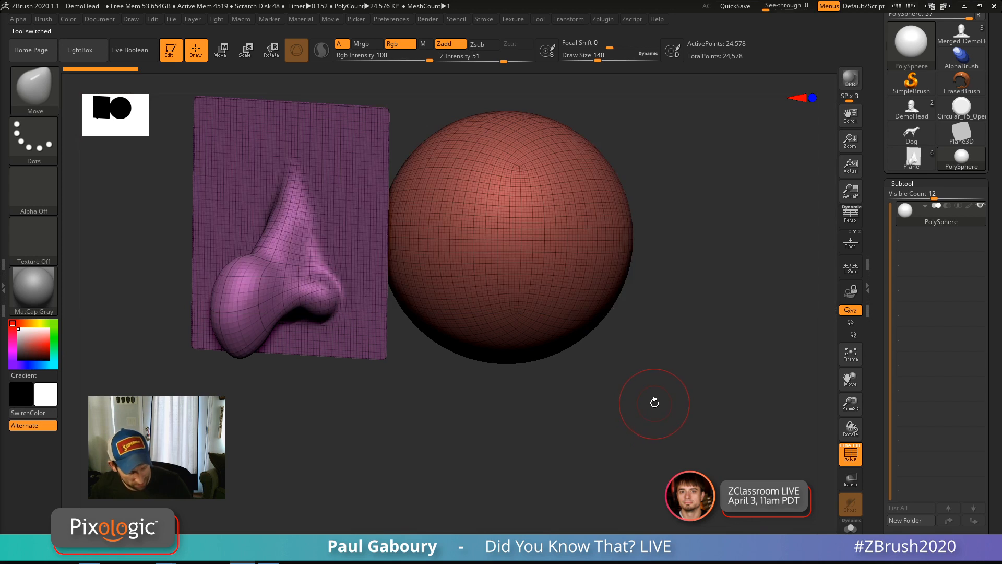
pyautogui.moveTo(665, 408)
pyautogui.keyDown('ctrl'); pyautogui.mouseDown(button='right')
pyautogui.moveTo(615, 380)
pyautogui.moveTo(633, 422)
pyautogui.moveTo(637, 412)
pyautogui.moveTo(580, 453)
pyautogui.mouseUp(button='right'); pyautogui.keyUp('ctrl')
pyautogui.hotkey('ctrl', 'n')
pyautogui.keyDown('ctrl'); pyautogui.moveTo(580, 453); pyautogui.dragTo(566, 384, button='right'); pyautogui.keyUp('ctrl')
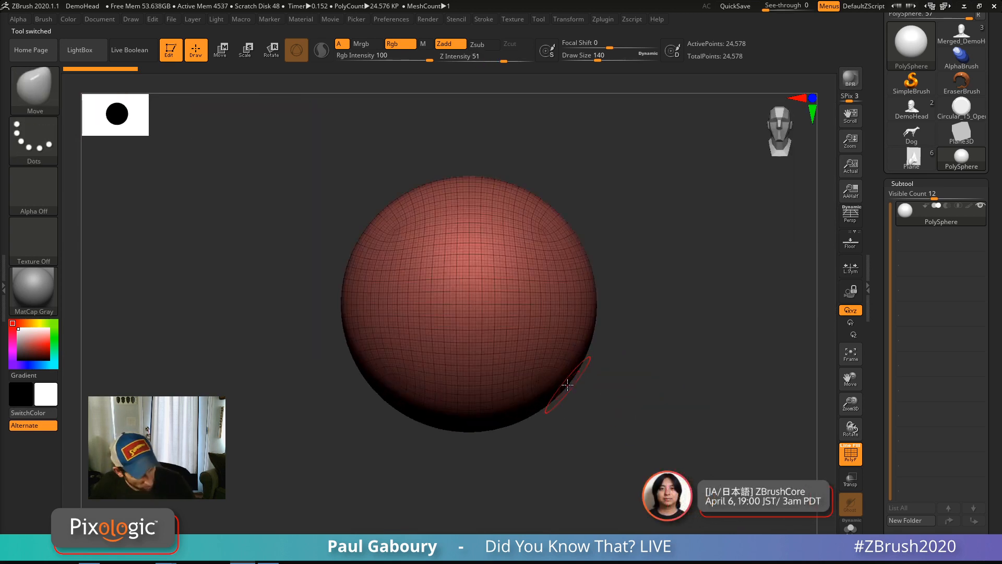
# Hide the polyframe, choose the Pinch brush with draw size 132, and subdivide the PolySphere twice.
pyautogui.hotkey('shift', 'f')
pyautogui.press('b')
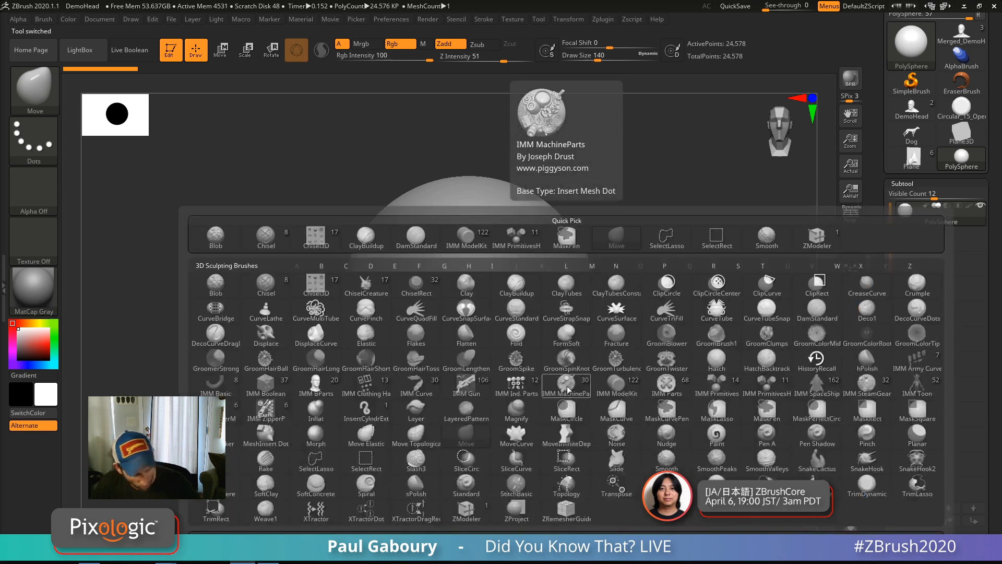
pyautogui.press('p')
pyautogui.click(865, 442)
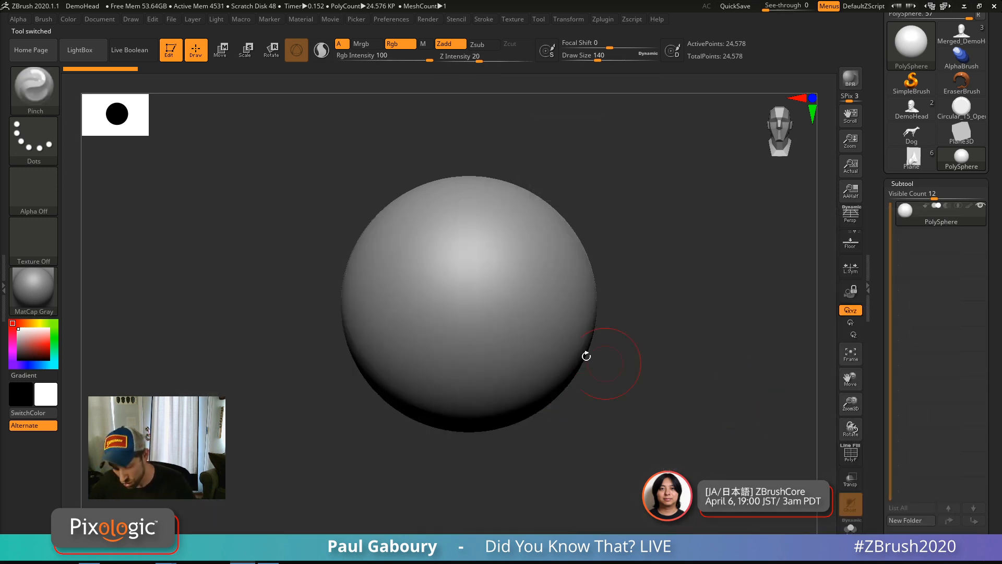
pyautogui.press('s')
pyautogui.moveTo(487, 334); pyautogui.dragTo(485, 335)
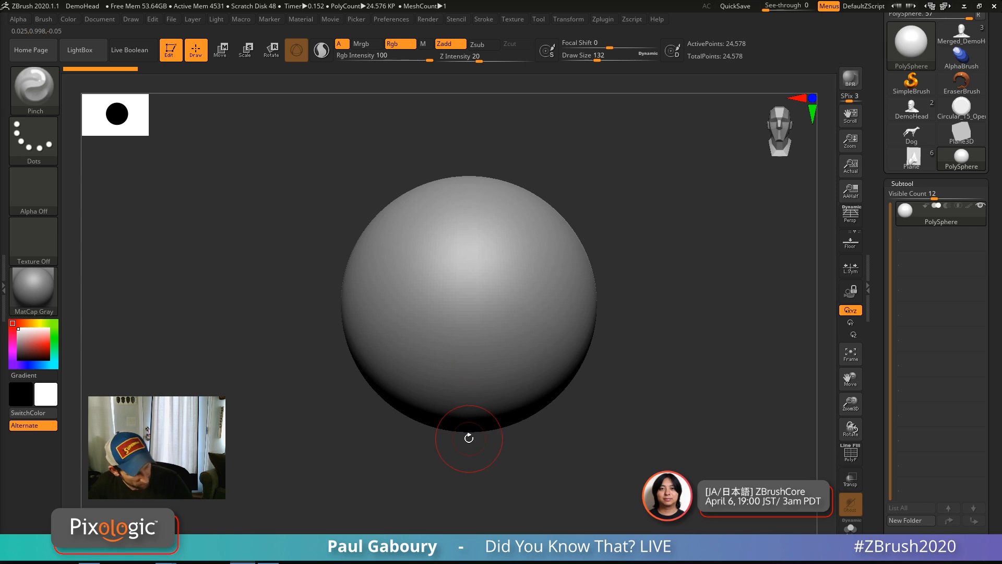
pyautogui.hotkey('ctrl', 'd')
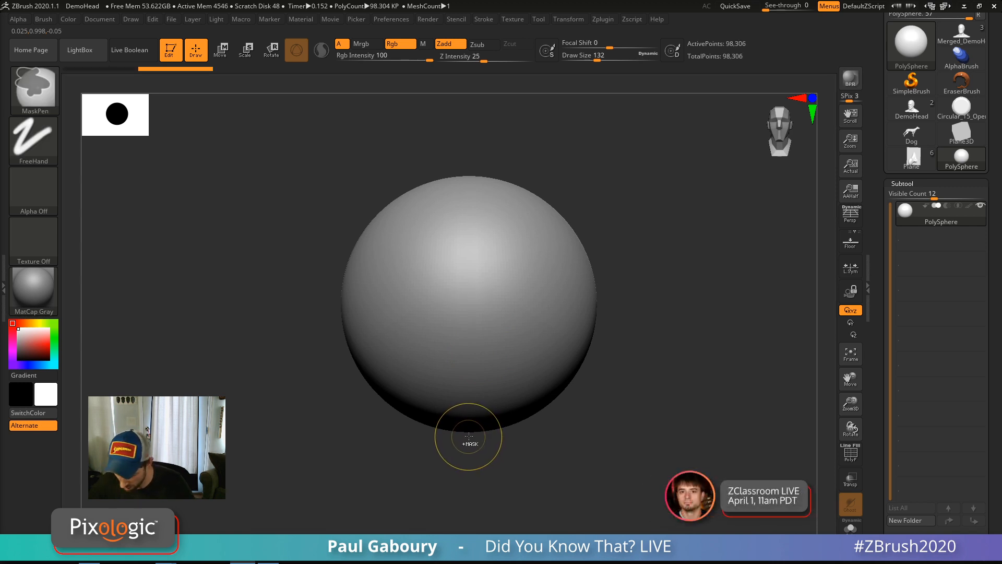
pyautogui.hotkey('ctrl', 'd')
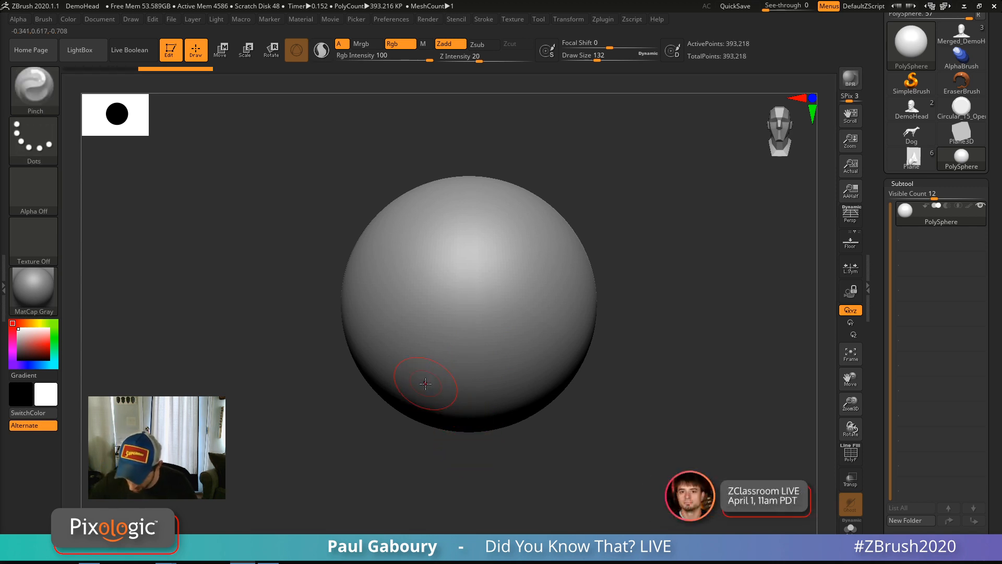
# Pinch an S-shaped stroke across the sphere's front, repeat it several times, and check the polygon stretching in the wireframe.
pyautogui.moveTo(424, 392)
pyautogui.mouseDown()
pyautogui.moveTo(405, 371)
pyautogui.moveTo(389, 312)
pyautogui.moveTo(472, 283)
pyautogui.moveTo(550, 284)
pyautogui.moveTo(464, 203)
pyautogui.mouseUp()
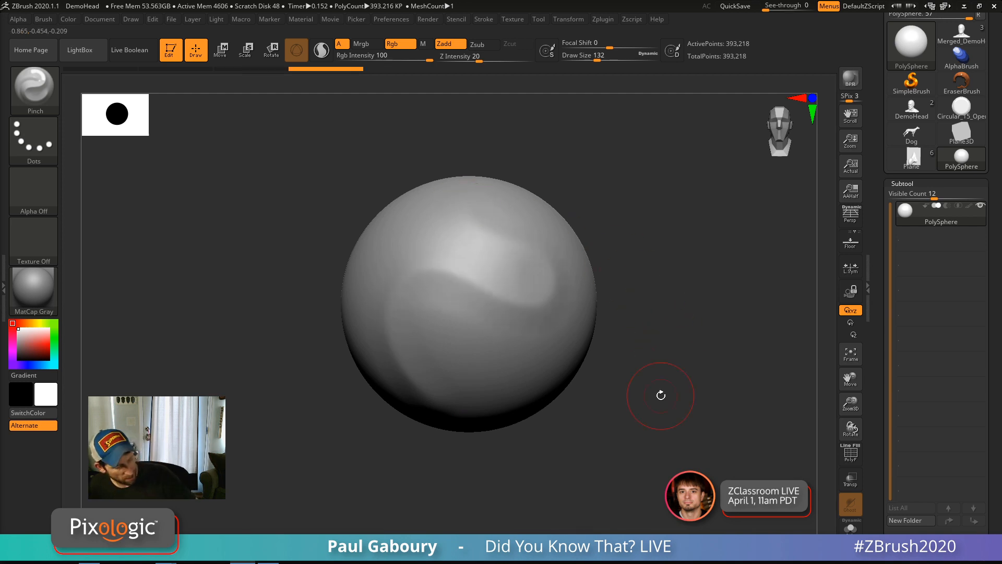
pyautogui.press('1')
pyautogui.press('1')
pyautogui.press('1')
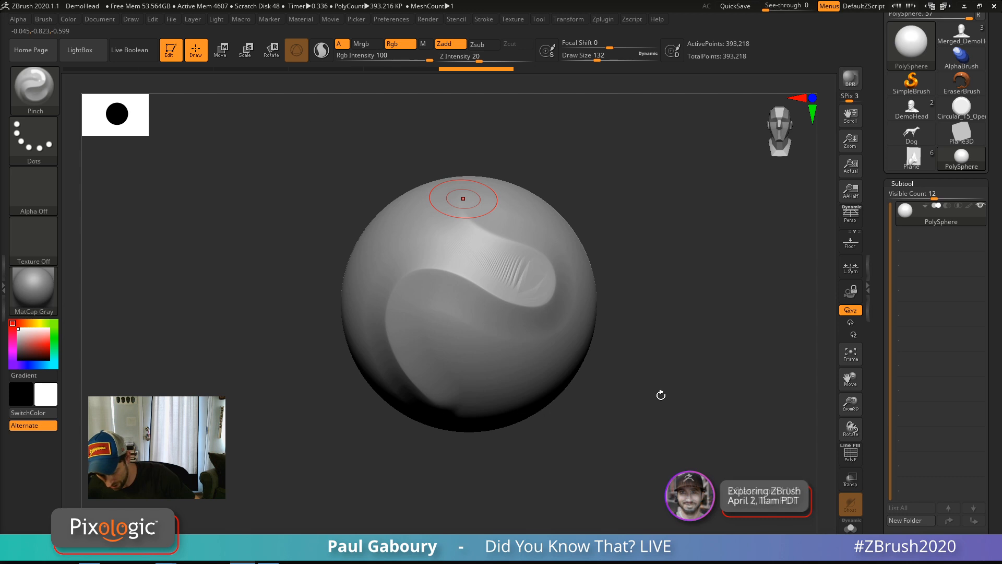
pyautogui.press('1')
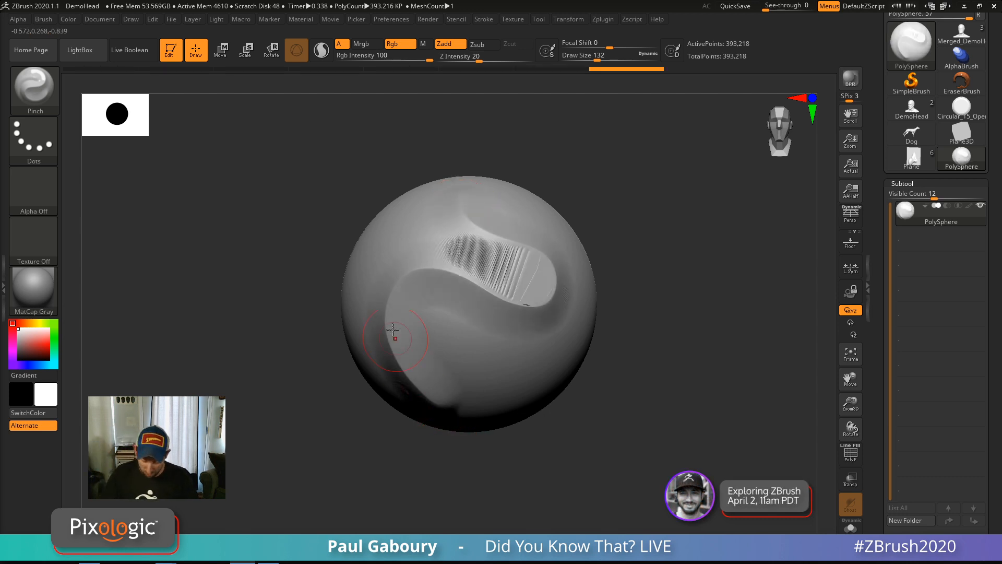
pyautogui.moveTo(611, 371); pyautogui.dragTo(600, 393)
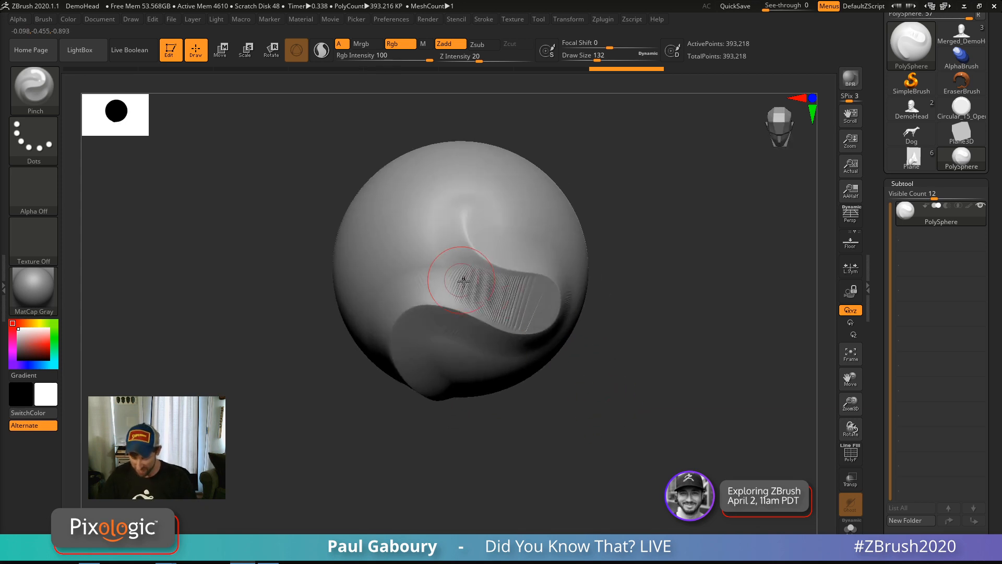
pyautogui.hotkey('shift', 'f')
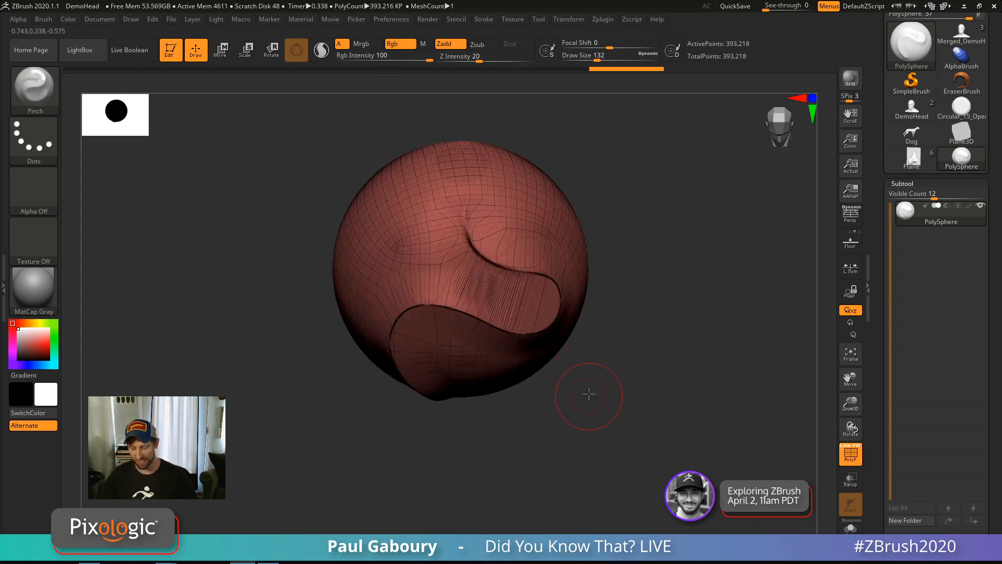
pyautogui.moveTo(588, 393); pyautogui.dragTo(613, 320)
pyautogui.hotkey('shift', 'f')
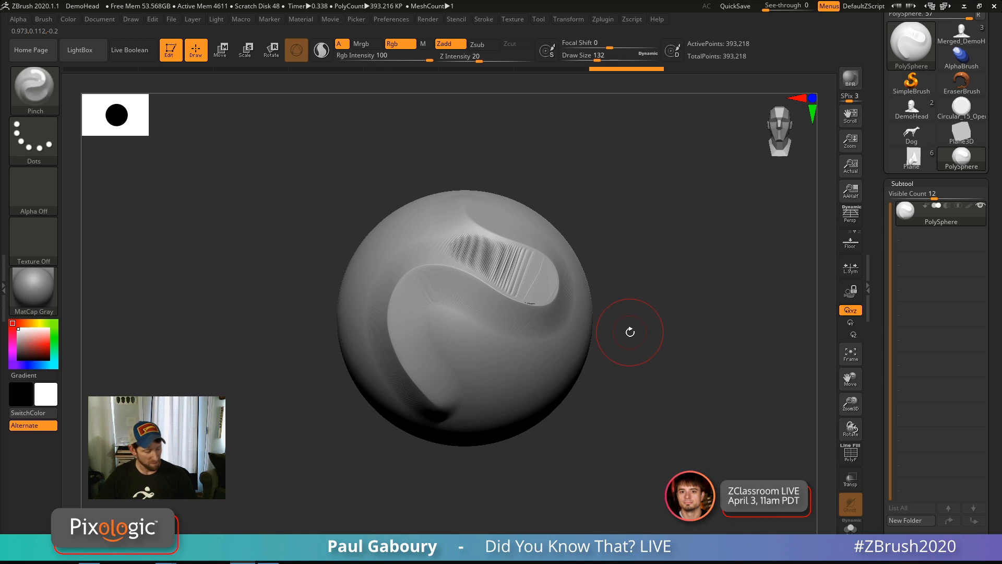
# Carve along the lower curve of the pinched S shape with the DamStandard brush at draw size 56.
pyautogui.write('bdss56')
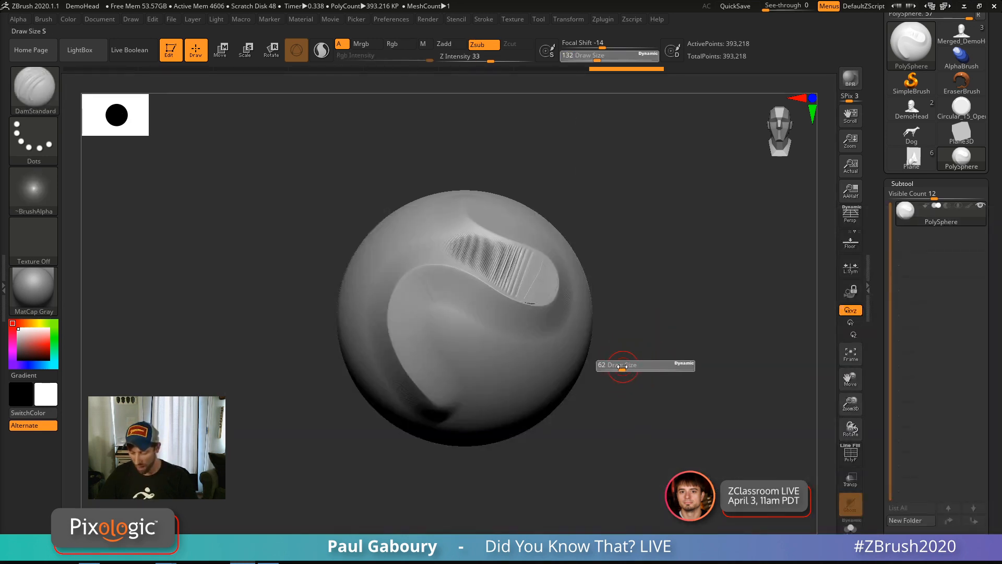
pyautogui.press('Return')
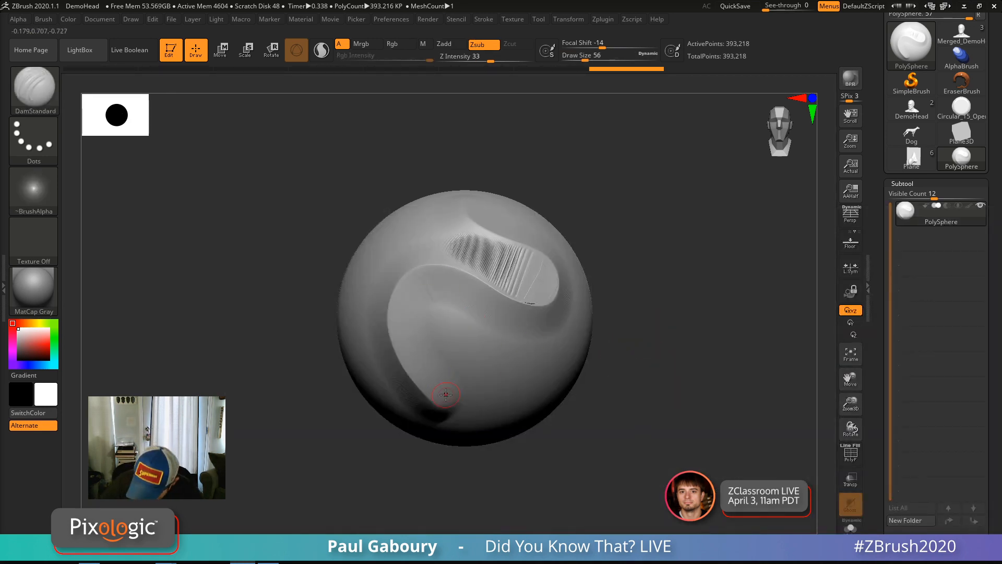
pyautogui.moveTo(448, 398)
pyautogui.mouseDown()
pyautogui.moveTo(409, 317)
pyautogui.moveTo(430, 277)
pyautogui.moveTo(547, 323)
pyautogui.mouseUp()
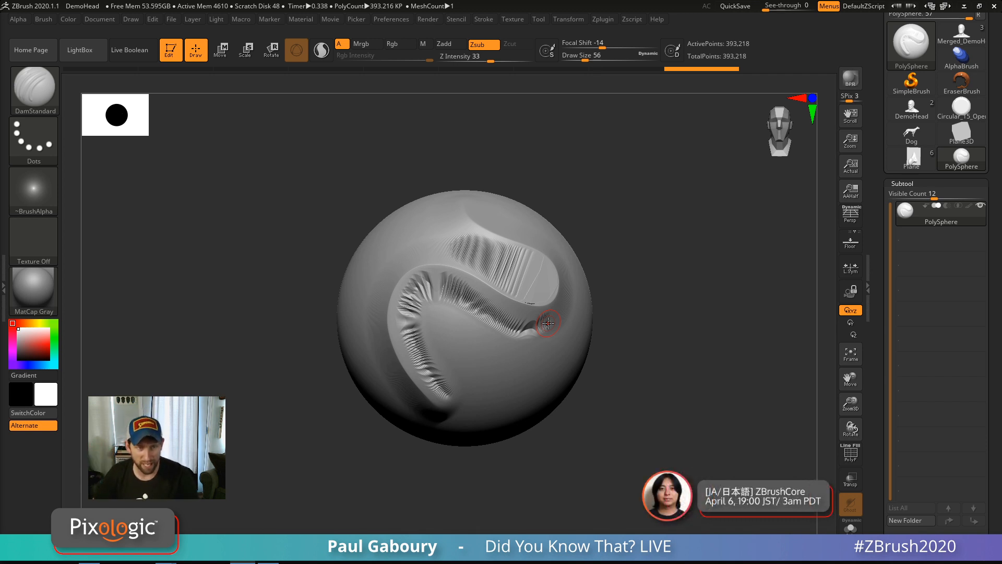
pyautogui.hotkey('ctrl', 'z')
pyautogui.hotkey('ctrl', 'z')
pyautogui.hotkey('ctrl', 'z')
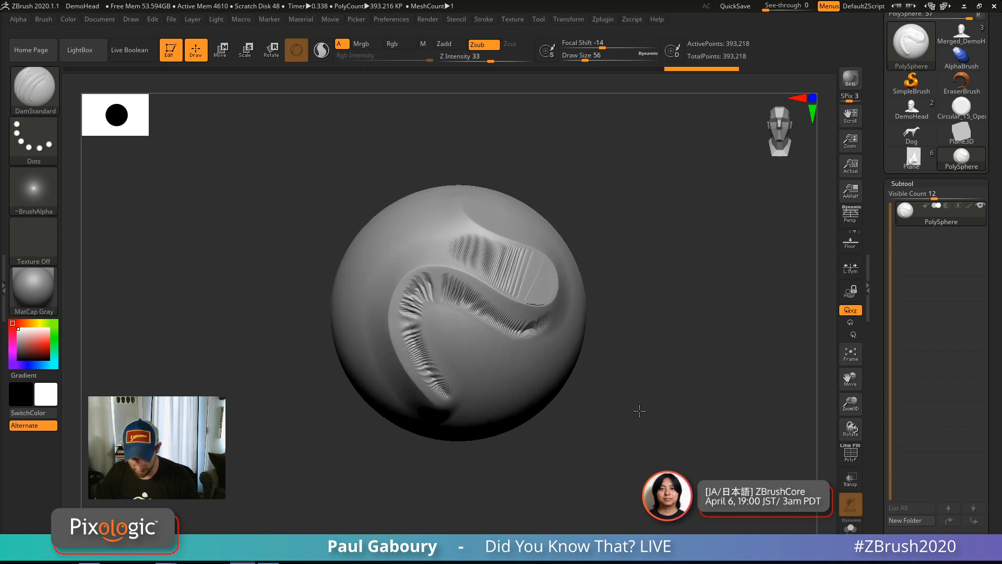
# Undo the DamStandard carving and the earlier pinch strokes to restore the smooth PolySphere.
pyautogui.hotkey('ctrl', 'z')
pyautogui.hotkey('ctrl', 'z')
pyautogui.hotkey('ctrl', 'z')
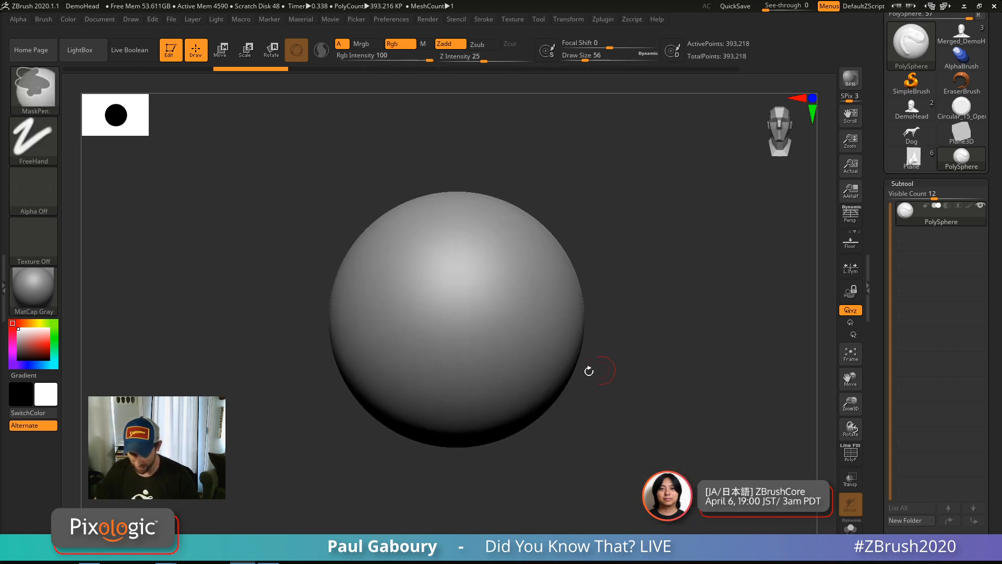
pyautogui.press('b')
pyautogui.press('d')
pyautogui.press('s')
pyautogui.moveTo(429, 402)
pyautogui.mouseDown()
pyautogui.moveTo(484, 319)
pyautogui.moveTo(485, 222)
pyautogui.mouseUp()
pyautogui.hotkey('ctrl', 'z')
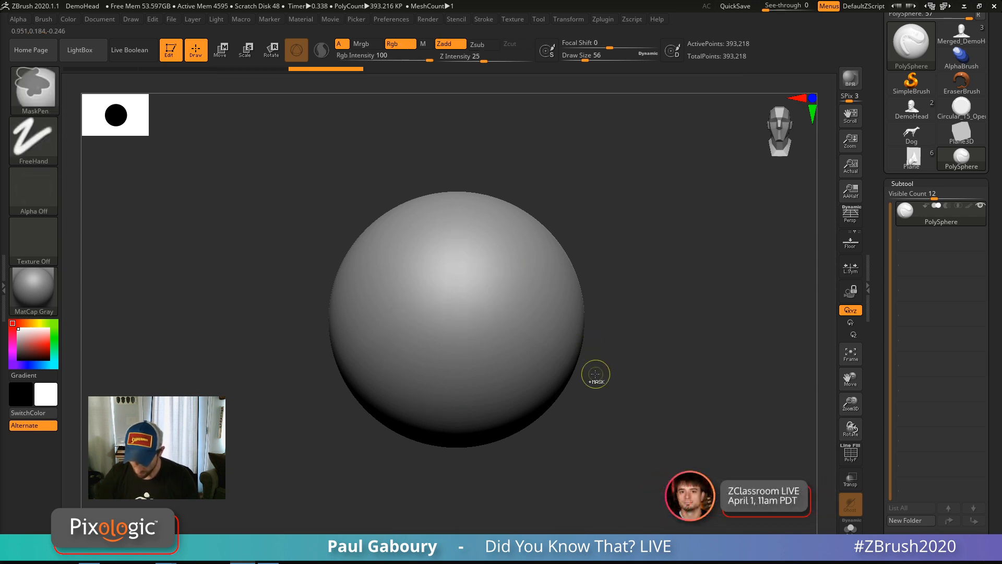
# Pinch an S-shaped stroke across the sphere's front using the Pinch brush at draw size 90.
pyautogui.press('b')
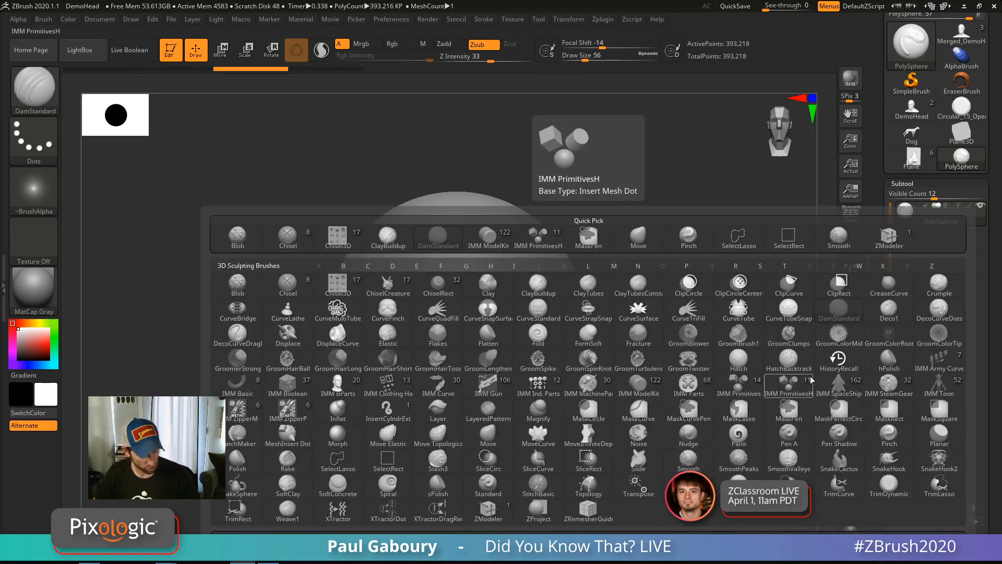
pyautogui.click(689, 238)
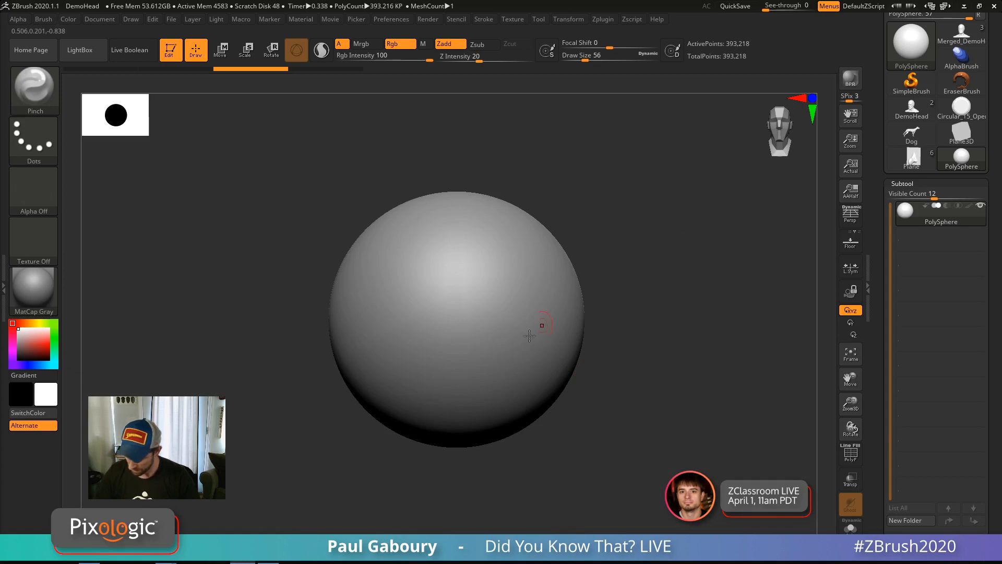
pyautogui.press('s')
pyautogui.moveTo(434, 406)
pyautogui.mouseDown()
pyautogui.moveTo(400, 286)
pyautogui.moveTo(508, 262)
pyautogui.moveTo(456, 231)
pyautogui.mouseUp()
# Replay the last pinch stroke several times to deepen the S shape, and locate ReplayLast among the stroke modifiers.
pyautogui.press('1')
pyautogui.press('1')
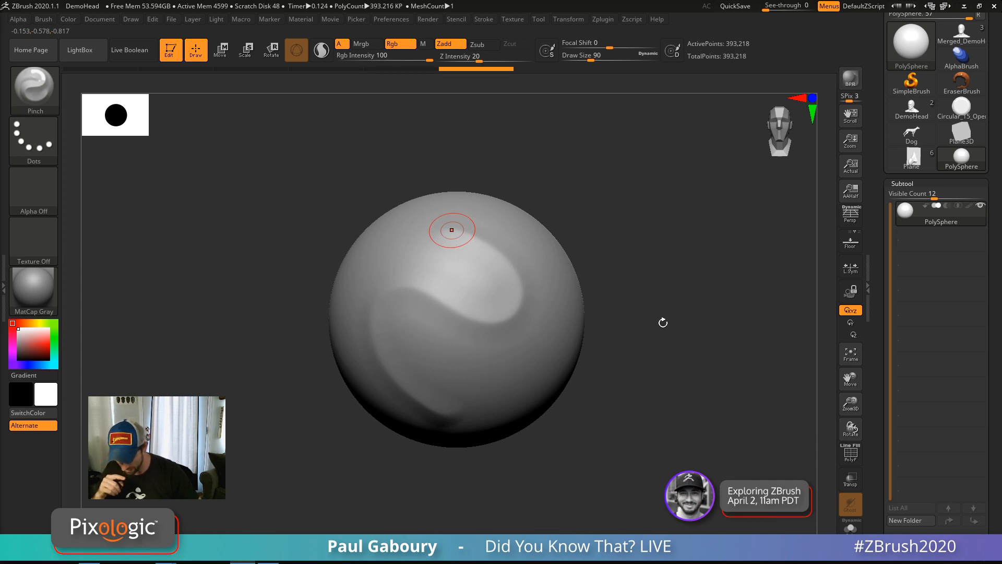
pyautogui.press('1')
pyautogui.hotkey('ctrl', 'z')
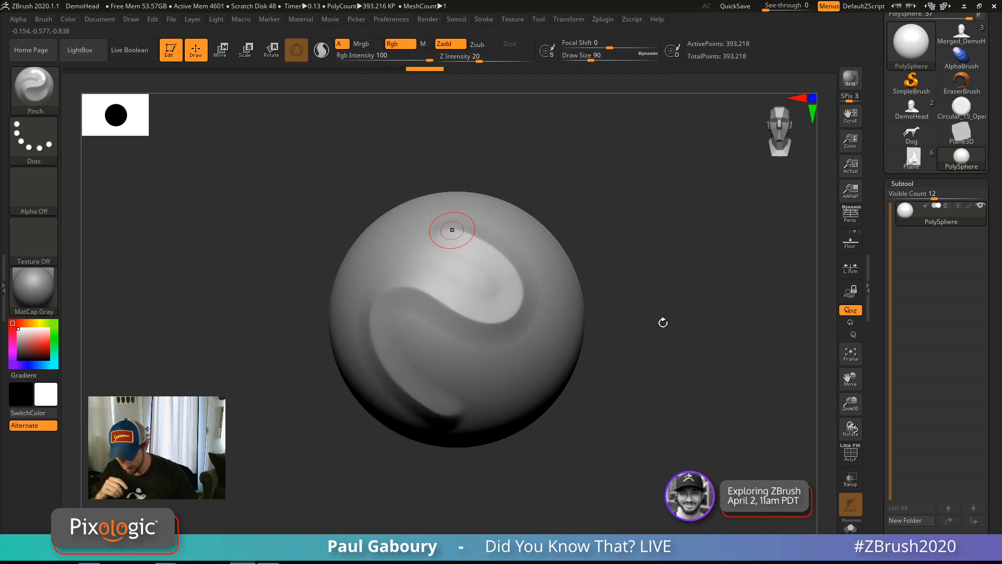
pyautogui.press('1')
pyautogui.press('1')
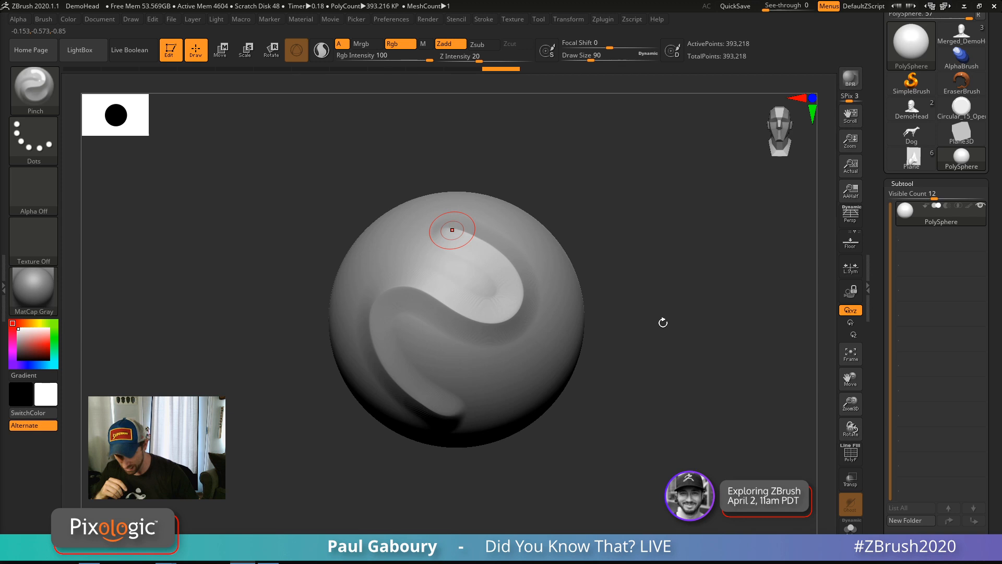
pyautogui.press('1')
pyautogui.press('1')
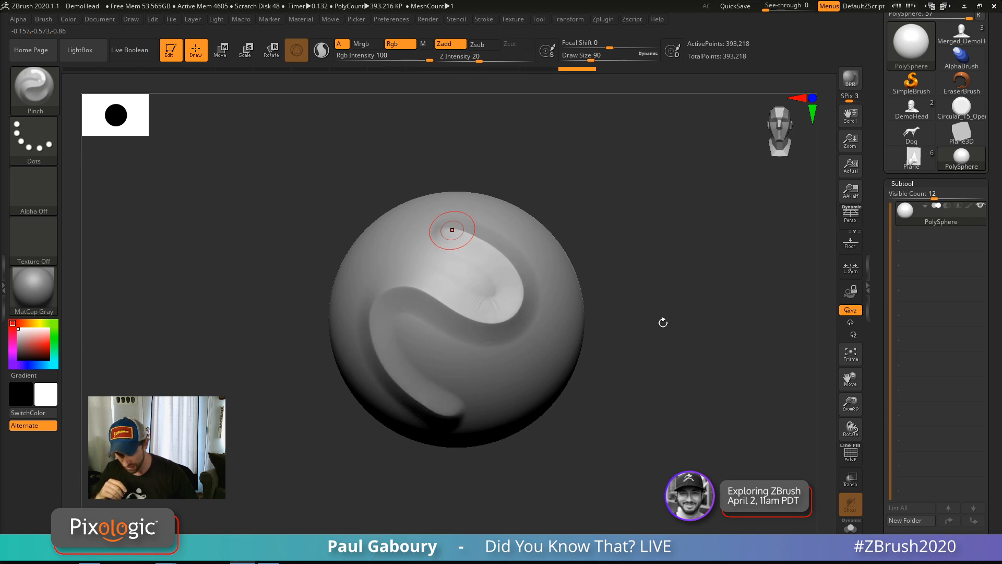
pyautogui.click(484, 19)
pyautogui.click(517, 190)
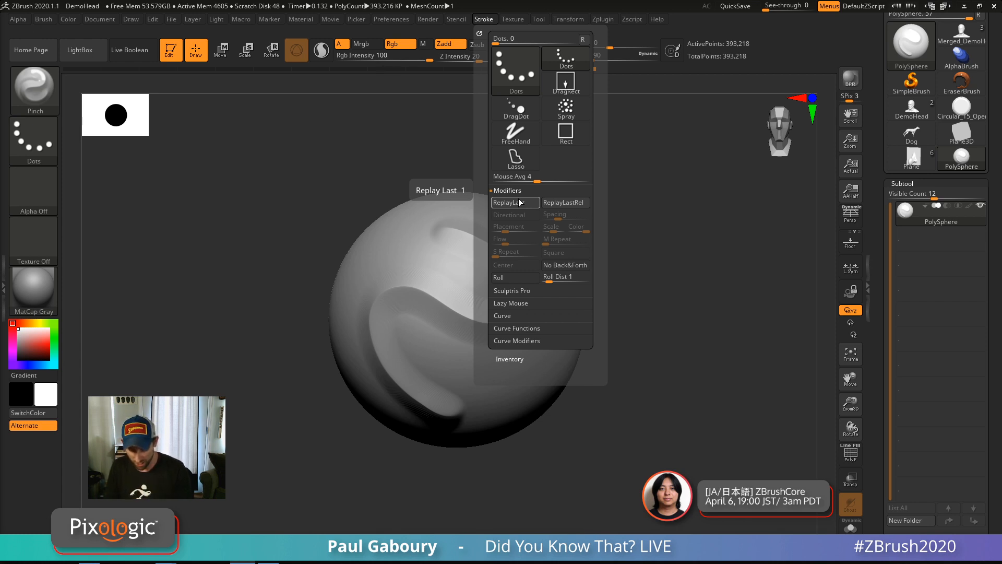
# Try carving along the inside of the upper S curve with the DamStandard brush at draw size 90.
pyautogui.press('b')
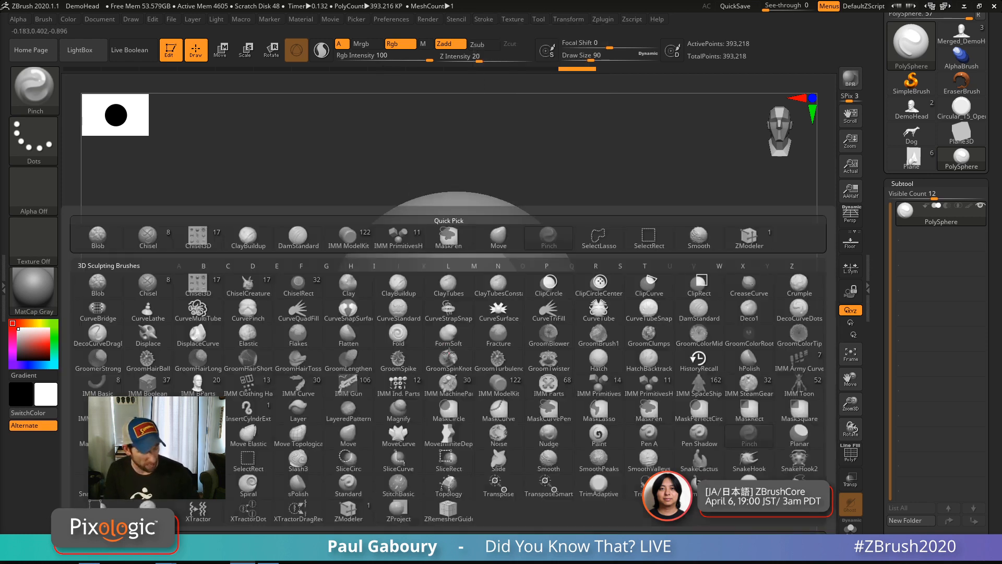
pyautogui.press('d')
pyautogui.press('s')
pyautogui.moveTo(433, 246)
pyautogui.mouseDown()
pyautogui.moveTo(491, 284)
pyautogui.moveTo(558, 224)
pyautogui.moveTo(514, 198)
pyautogui.mouseUp()
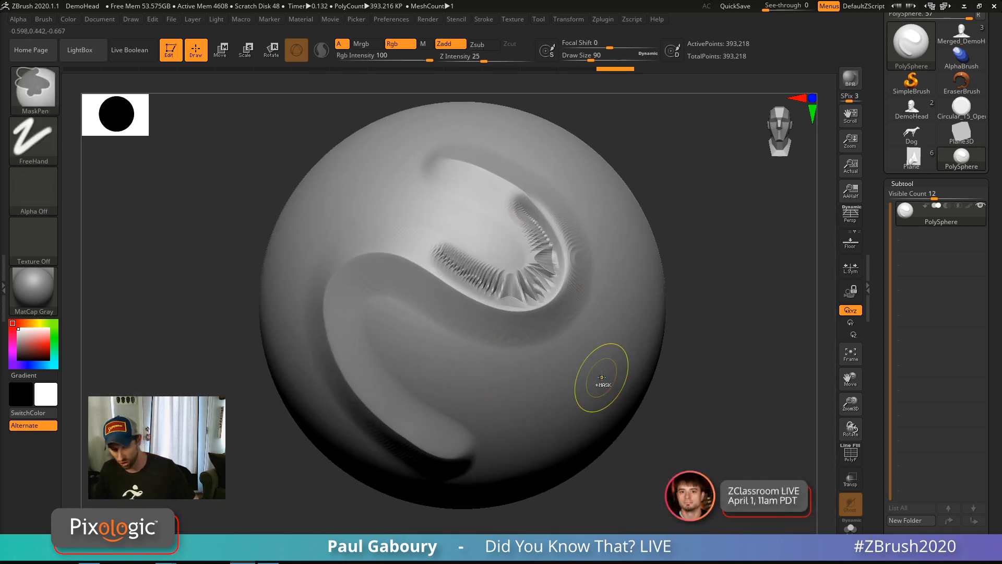
pyautogui.hotkey('ctrl', 'z')
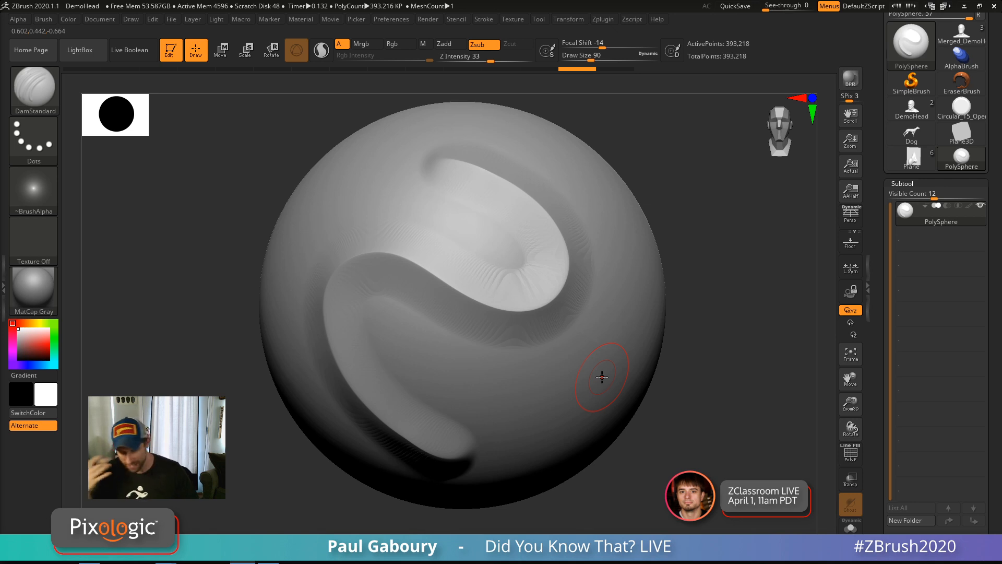
# Try the same DamStandard carve after subdividing the sphere twice, and undo the stroke and both subdivisions.
pyautogui.hotkey('ctrl', 'd')
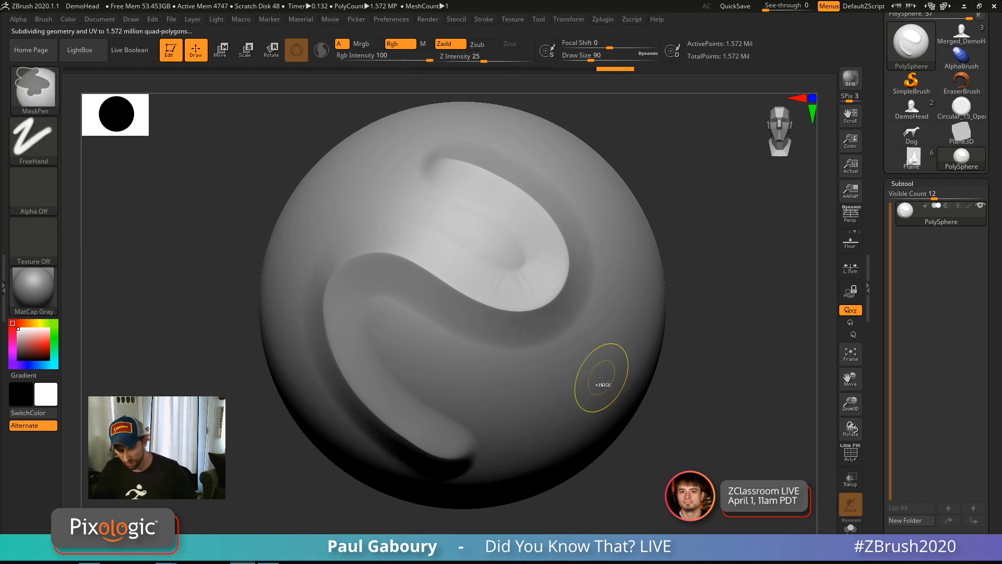
pyautogui.moveTo(429, 253)
pyautogui.mouseDown()
pyautogui.moveTo(511, 291)
pyautogui.moveTo(514, 212)
pyautogui.moveTo(558, 256)
pyautogui.mouseUp()
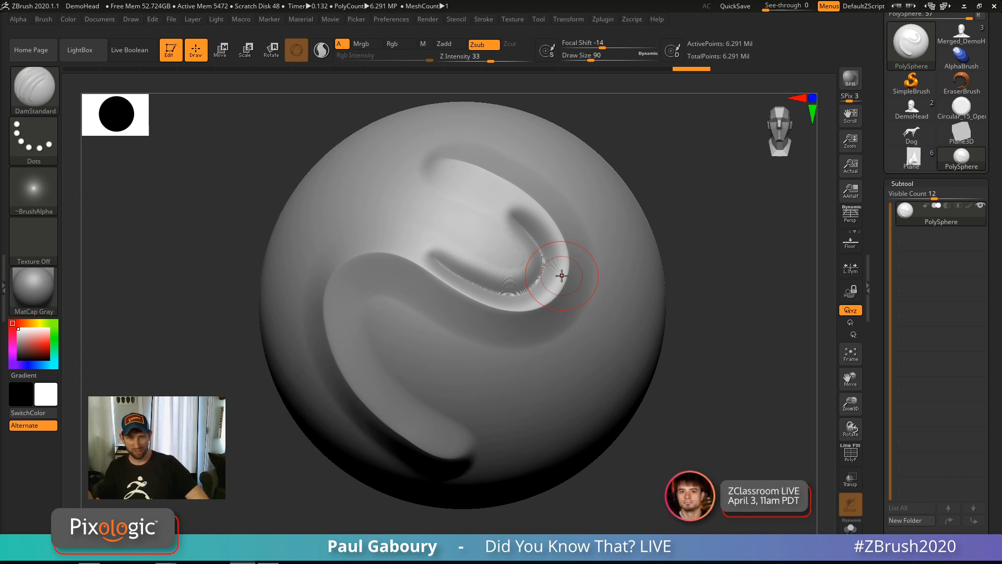
pyautogui.hotkey('ctrl', 'z')
pyautogui.hotkey('ctrl', 'z')
pyautogui.hotkey('ctrl', 'z')
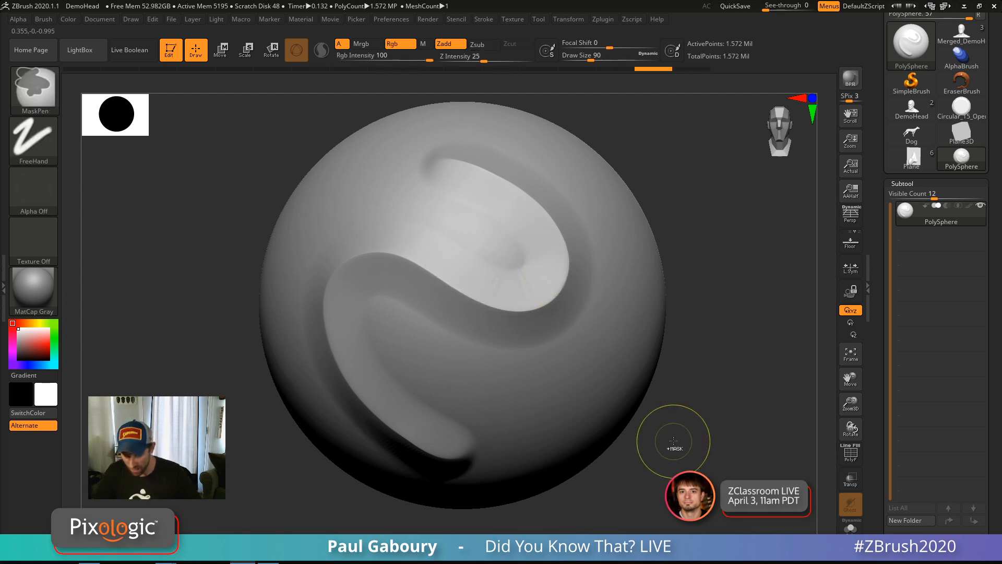
pyautogui.hotkey('ctrl', 'z')
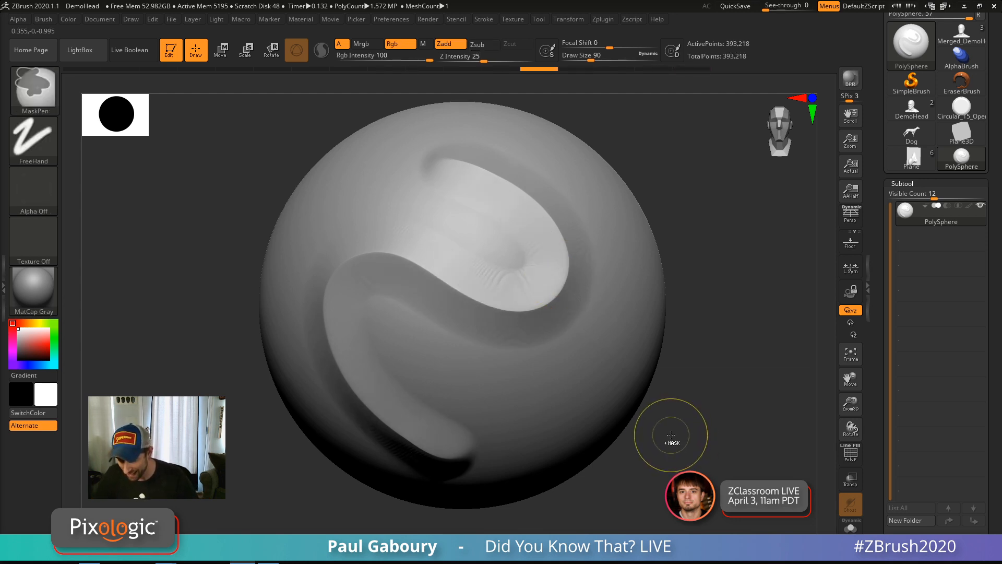
# Check the pinched sphere's wireframe, bring up the Project and Geometry settings, and lower the subdivision level to SDiv 3.
pyautogui.hotkey('shift', 'f')
pyautogui.hotkey('shift', 'f')
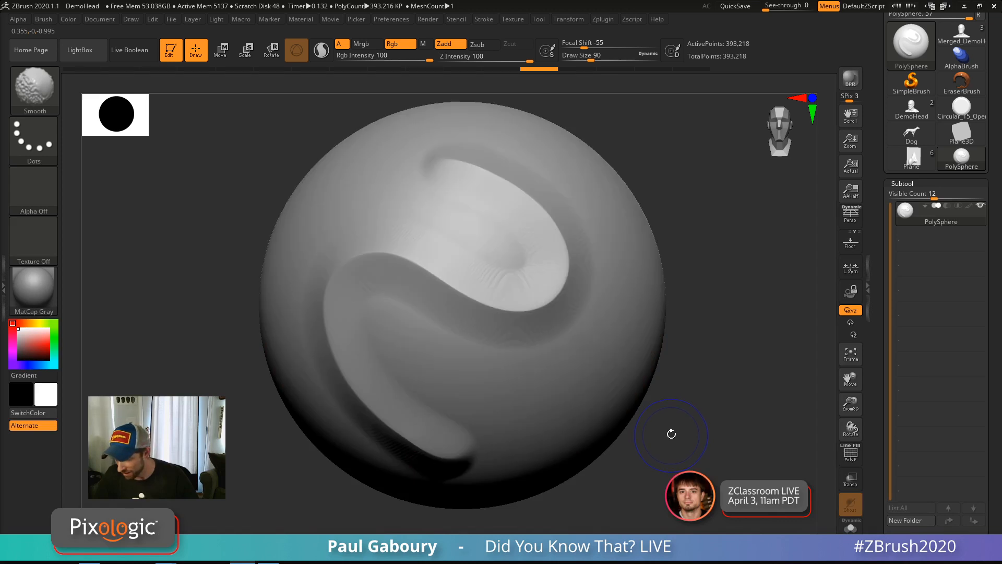
pyautogui.keyDown('ctrl'); pyautogui.moveTo(725, 410); pyautogui.dragTo(678, 402, button='right'); pyautogui.keyUp('ctrl')
pyautogui.keyDown('alt'); pyautogui.moveTo(684, 366); pyautogui.dragTo(698, 376, button='right'); pyautogui.keyUp('alt')
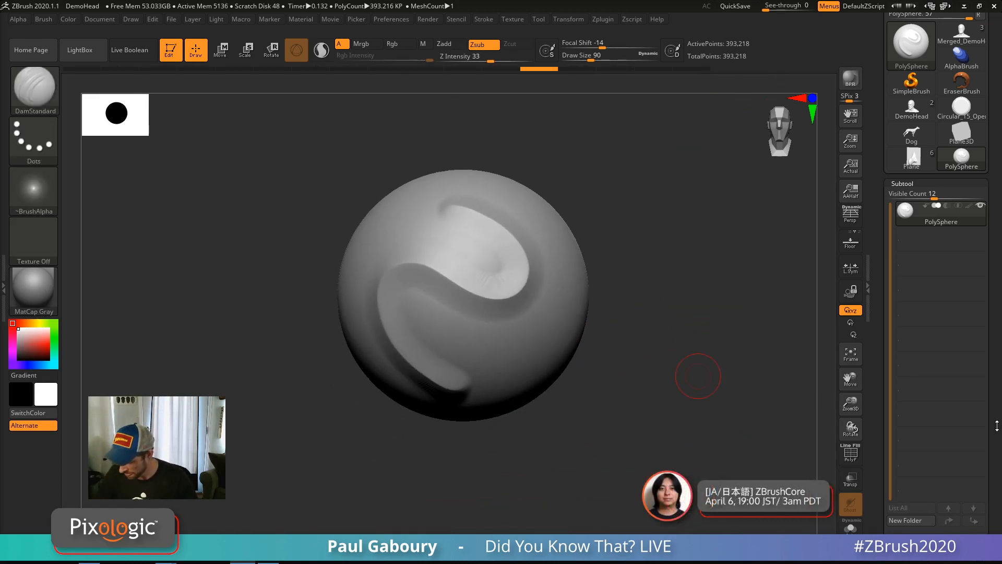
pyautogui.scroll(-5, 975, 444)
pyautogui.scroll(-7, 976, 444)
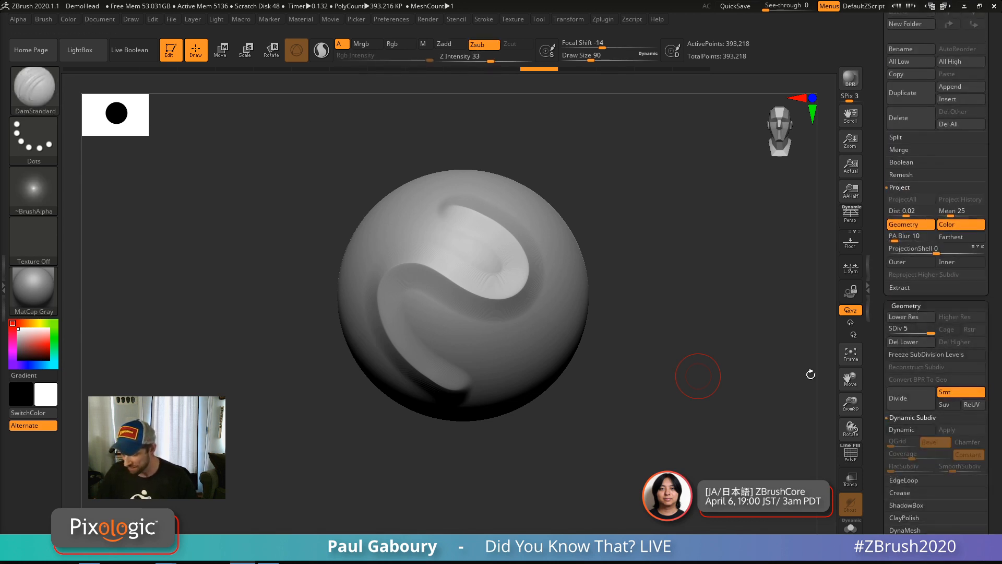
pyautogui.press('shift')
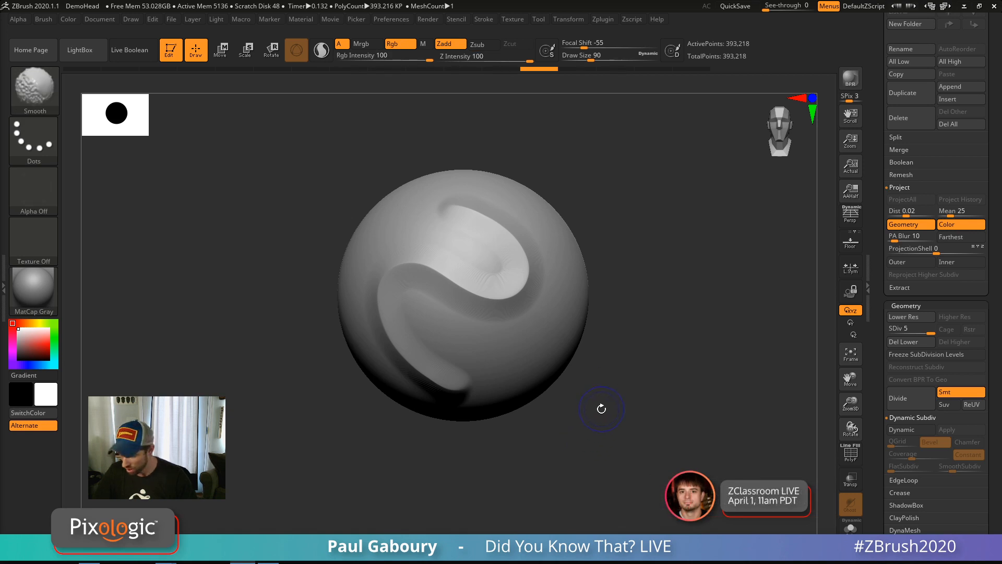
pyautogui.hotkey('shift', 'd')
pyautogui.hotkey('shift', 'd')
# Smooth the stretched polygons of the S shape at draw size 202 with the polyframe shown.
pyautogui.press('s')
pyautogui.moveTo(600, 430); pyautogui.dragTo(616, 429)
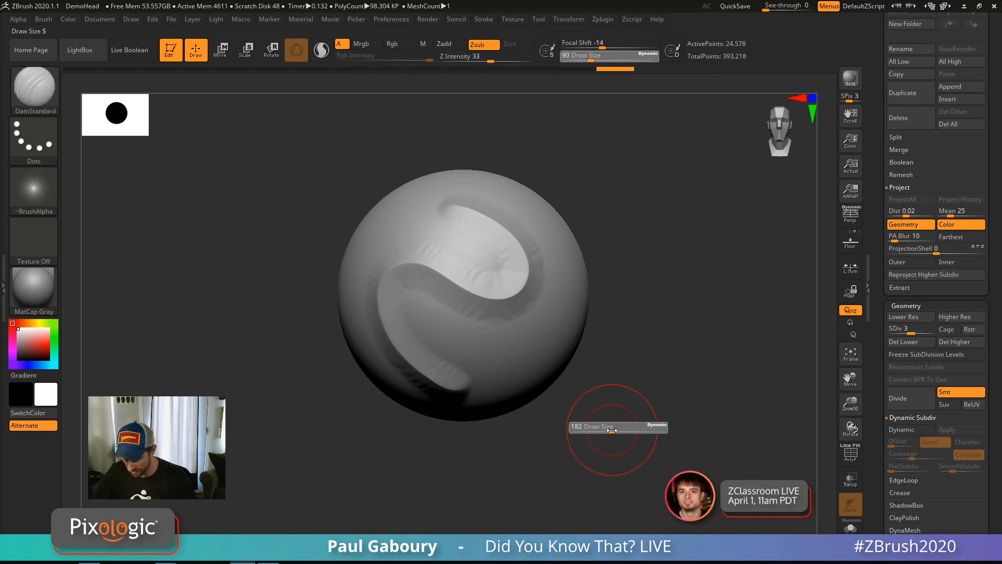
pyautogui.hotkey('shift', 'f')
pyautogui.moveTo(500, 299)
pyautogui.keyDown('shift'); pyautogui.mouseDown()
pyautogui.moveTo(444, 272)
pyautogui.moveTo(396, 292)
pyautogui.moveTo(516, 250)
pyautogui.moveTo(485, 282)
pyautogui.moveTo(444, 271)
pyautogui.mouseUp(); pyautogui.keyUp('shift')
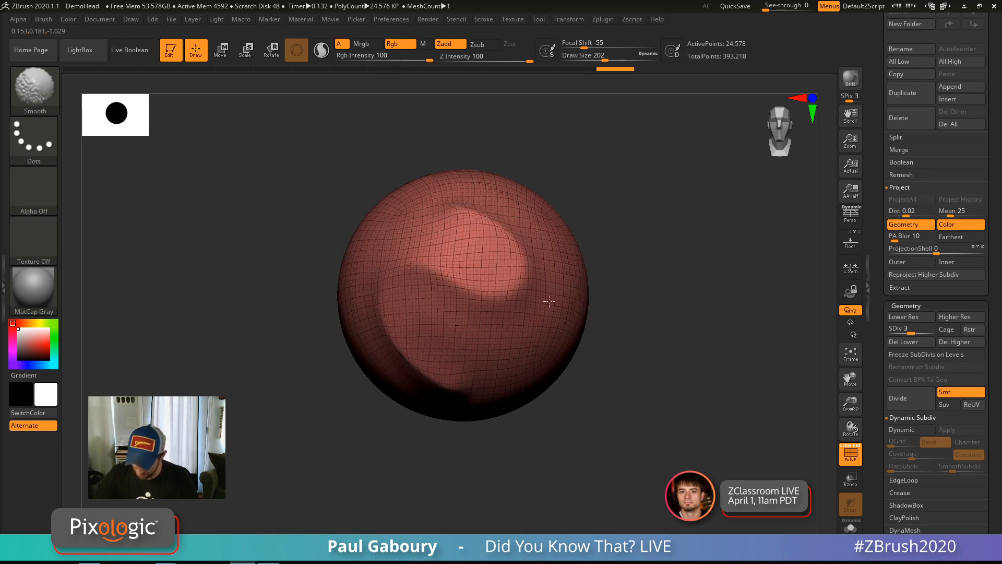
# Reproject the higher subdivision levels onto the smoothed sphere and hide the polyframe.
pyautogui.moveTo(624, 376)
pyautogui.mouseDown()
pyautogui.moveTo(657, 394)
pyautogui.moveTo(642, 376)
pyautogui.mouseUp()
pyautogui.moveTo(663, 333)
pyautogui.keyDown('alt'); pyautogui.mouseDown()
pyautogui.moveTo(666, 387)
pyautogui.moveTo(665, 363)
pyautogui.mouseUp(); pyautogui.keyUp('alt')
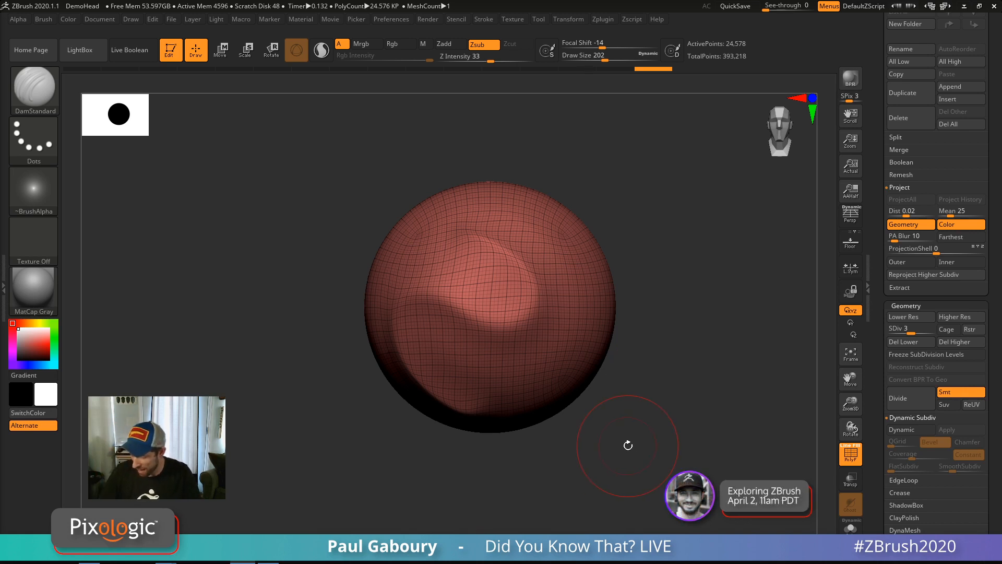
pyautogui.click(927, 276)
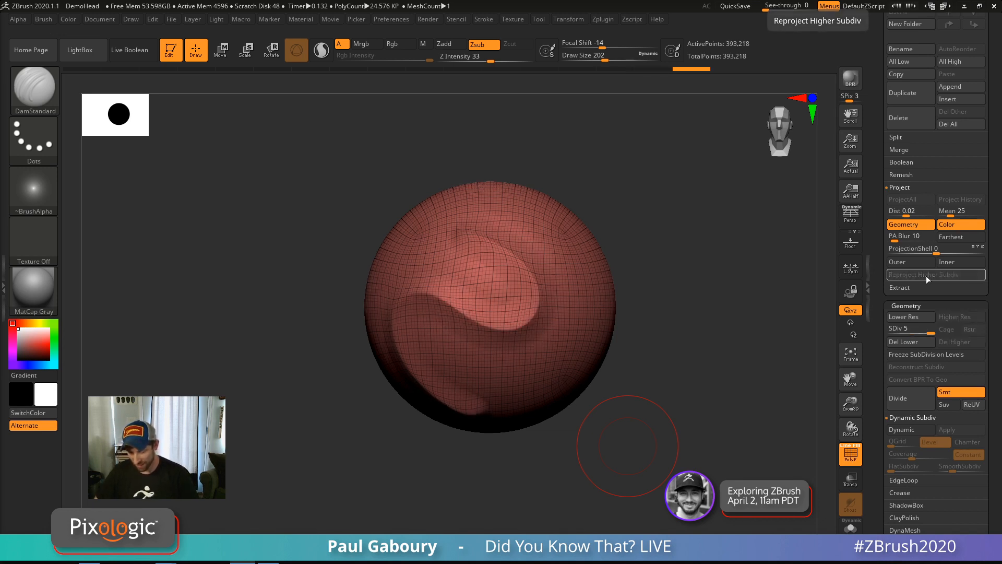
pyautogui.hotkey('shift', 'f')
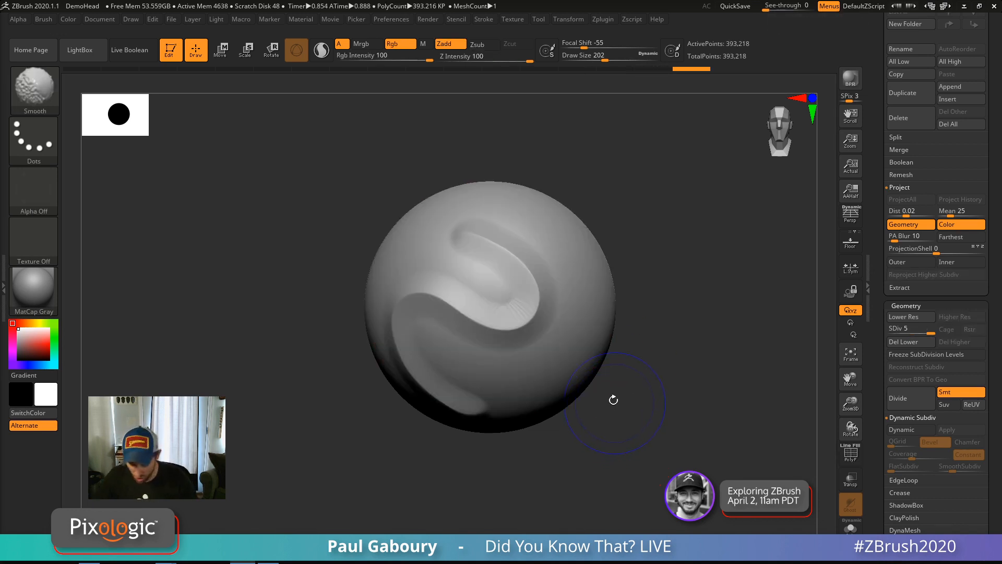
# Test a DamStandard carve along the upper curve at draw size 56, and smooth the remaining artifacts inside that curve.
pyautogui.keyDown('ctrl'); pyautogui.moveTo(610, 398); pyautogui.dragTo(532, 317, button='right'); pyautogui.keyUp('ctrl')
pyautogui.press('s')
pyautogui.moveTo(522, 305); pyautogui.dragTo(498, 302)
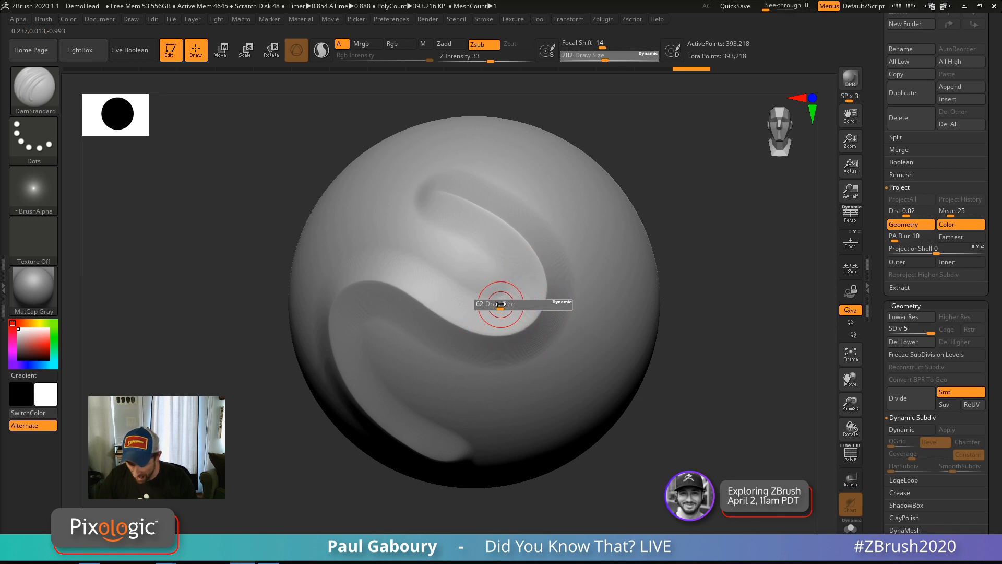
pyautogui.moveTo(421, 282)
pyautogui.mouseDown()
pyautogui.moveTo(465, 312)
pyautogui.moveTo(521, 299)
pyautogui.moveTo(468, 211)
pyautogui.mouseUp()
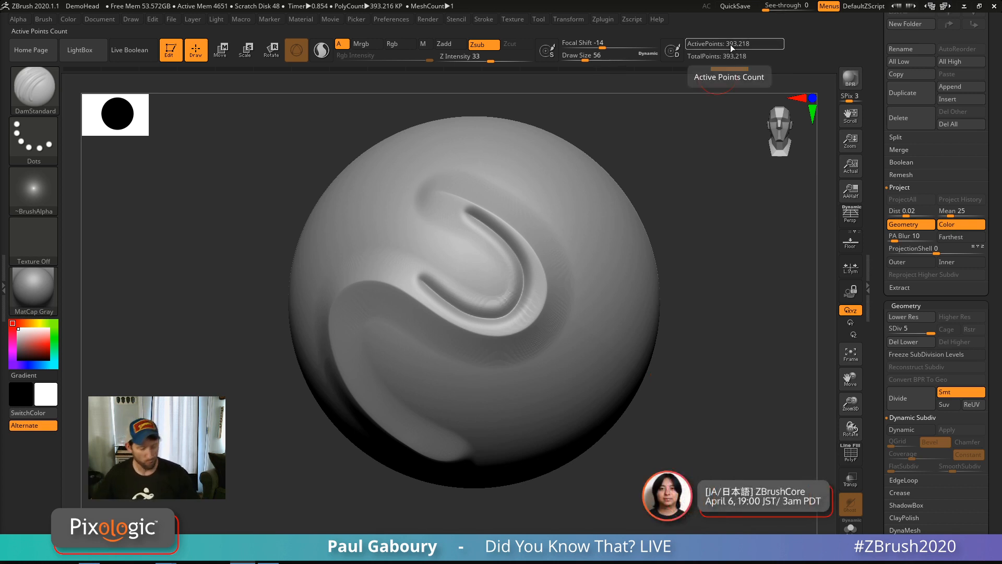
pyautogui.keyDown('shift'); pyautogui.moveTo(433, 219); pyautogui.dragTo(510, 309); pyautogui.keyUp('shift')
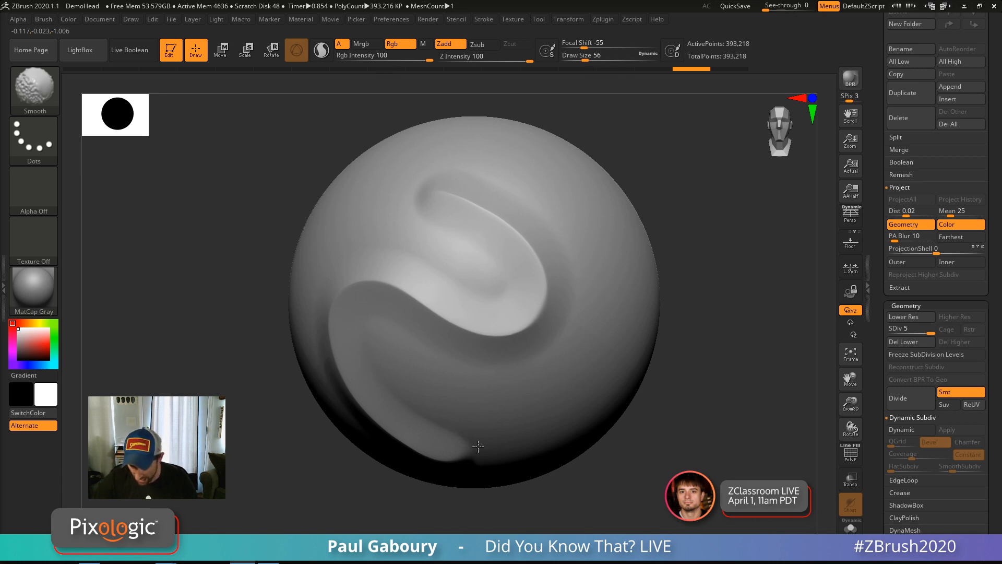
# Try another DamStandard carve at draw size 56 along the inside of the smoothed upper curve.
pyautogui.press('b')
pyautogui.press('d')
pyautogui.press('s')
pyautogui.moveTo(412, 276)
pyautogui.mouseDown()
pyautogui.moveTo(519, 302)
pyautogui.moveTo(470, 227)
pyautogui.mouseUp()
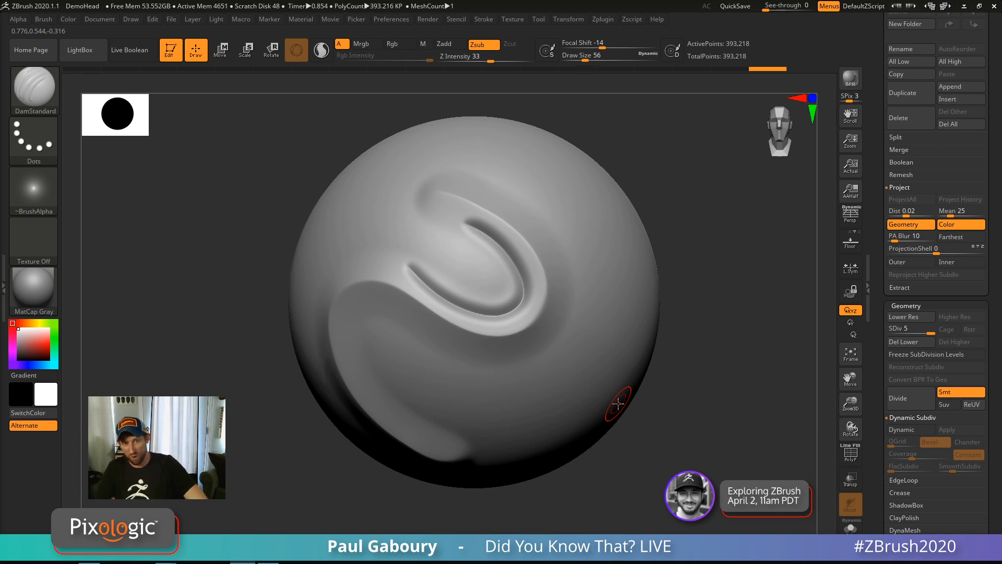
pyautogui.hotkey('ctrl', 'z')
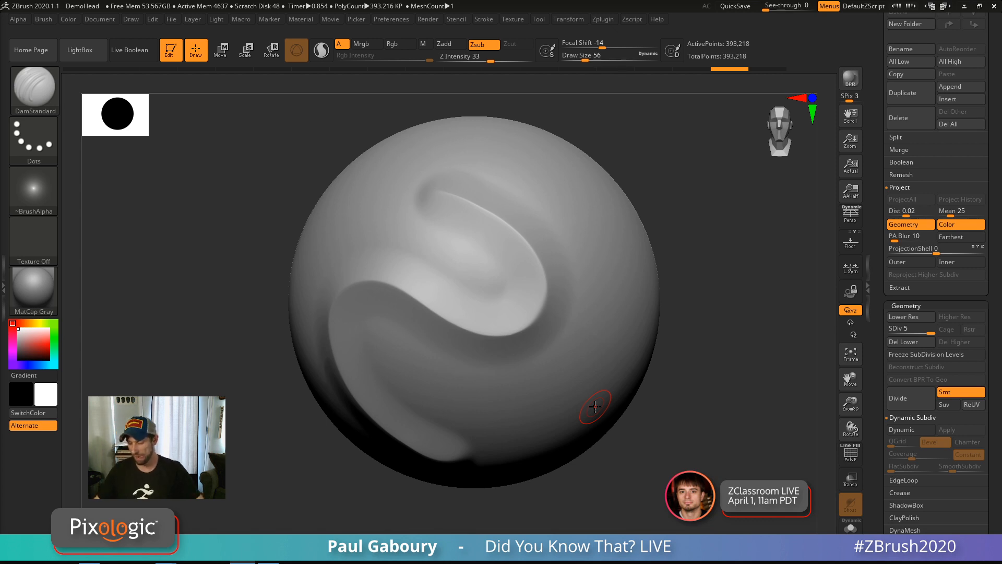
# Switch to the nose Plane tool, inspect its polygon distribution with the polyframe shown, and hide the polyframe again.
pyautogui.moveTo(877, 327); pyautogui.dragTo(881, 465)
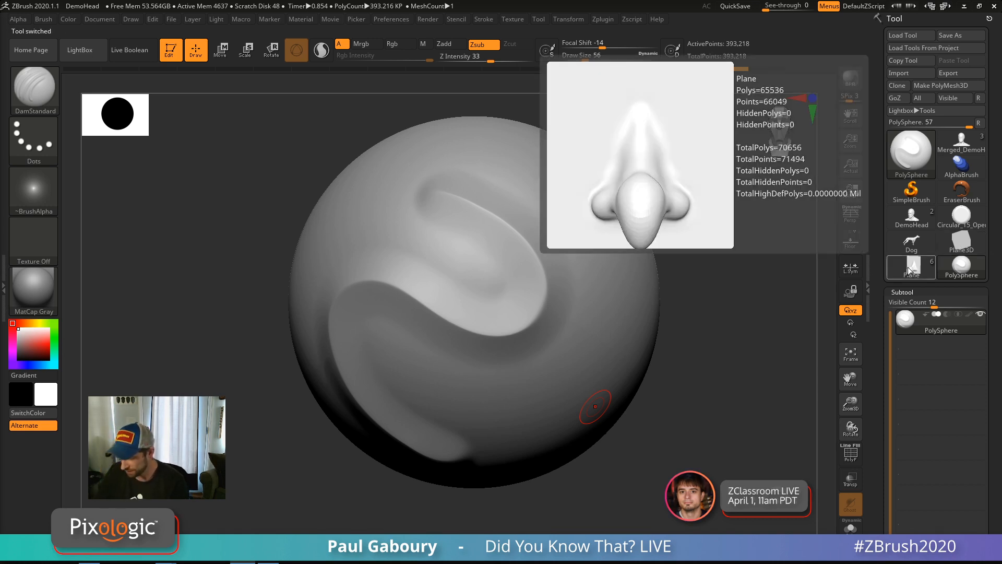
pyautogui.click(911, 266)
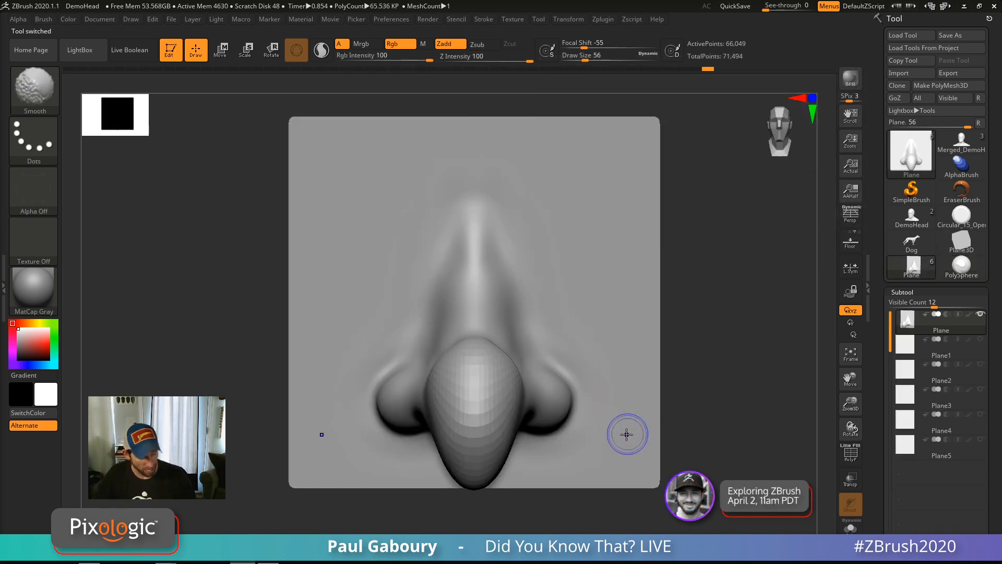
pyautogui.hotkey('shift', 'f')
pyautogui.moveTo(627, 434); pyautogui.dragTo(654, 421, button='right')
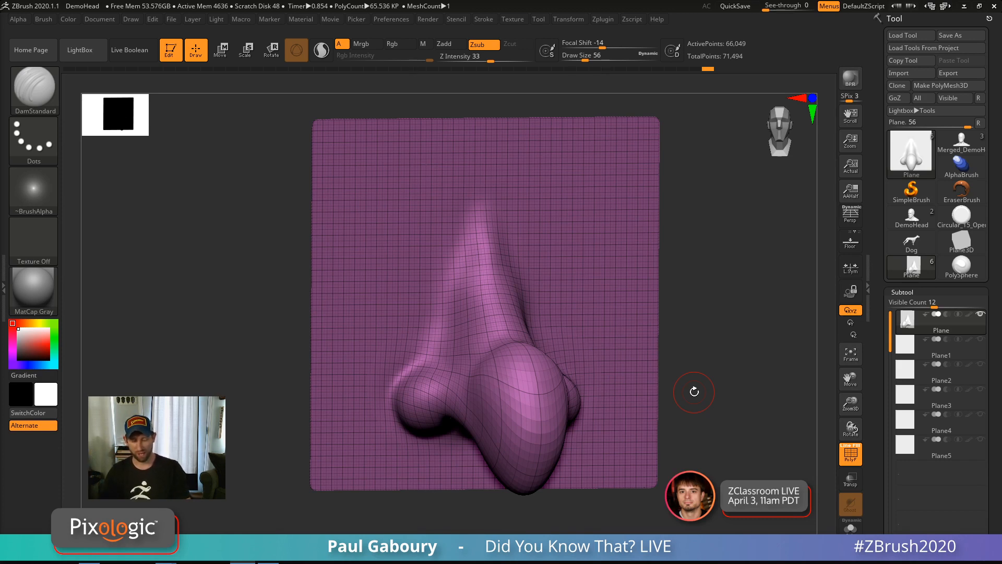
pyautogui.hotkey('shift', 'f')
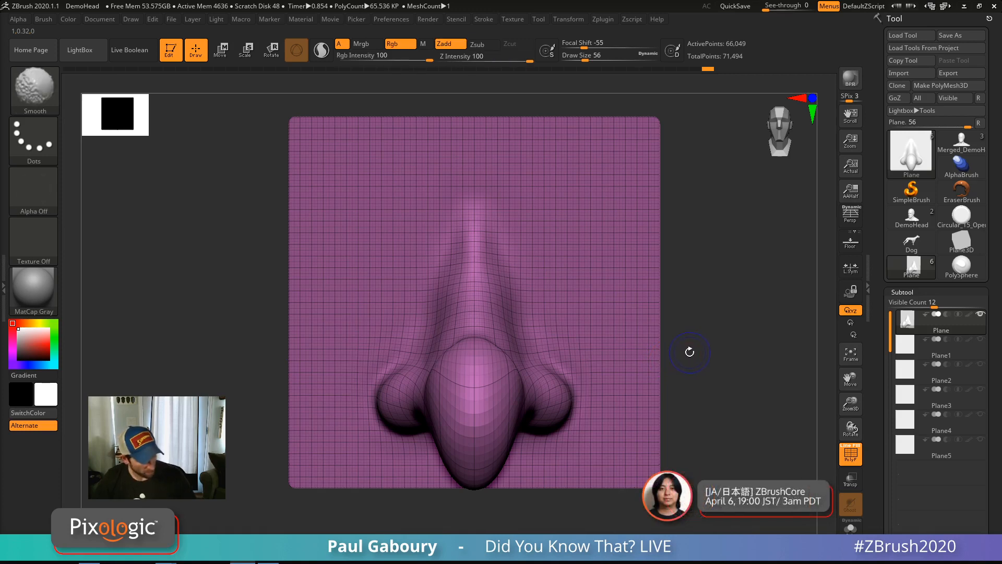
pyautogui.hotkey('shift', 'f')
pyautogui.moveTo(666, 392)
pyautogui.keyDown('alt'); pyautogui.mouseDown()
pyautogui.moveTo(642, 391)
pyautogui.moveTo(664, 395)
pyautogui.moveTo(655, 359)
pyautogui.mouseUp(); pyautogui.keyUp('alt')
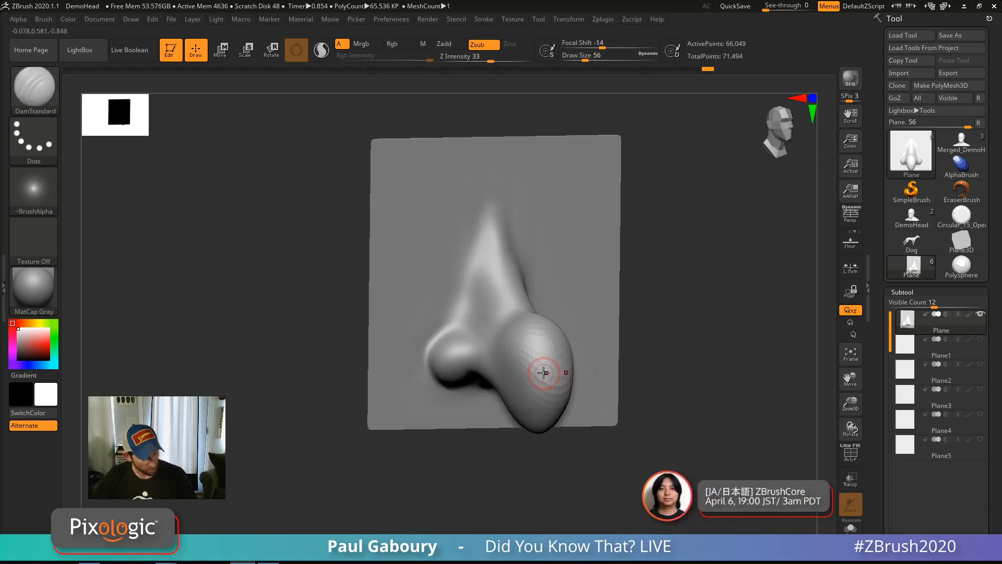
# Show the polyframe, lower the nose plane to subdivision level 2, and smooth the stretched nose tip at draw size 163.
pyautogui.hotkey('shift', 'f')
pyautogui.moveTo(546, 372)
pyautogui.keyDown('ctrl'); pyautogui.mouseDown(button='right')
pyautogui.moveTo(586, 426)
pyautogui.moveTo(573, 398)
pyautogui.mouseUp(button='right'); pyautogui.keyUp('ctrl')
pyautogui.keyDown('alt'); pyautogui.moveTo(577, 432); pyautogui.dragTo(551, 384, button='right'); pyautogui.keyUp('alt')
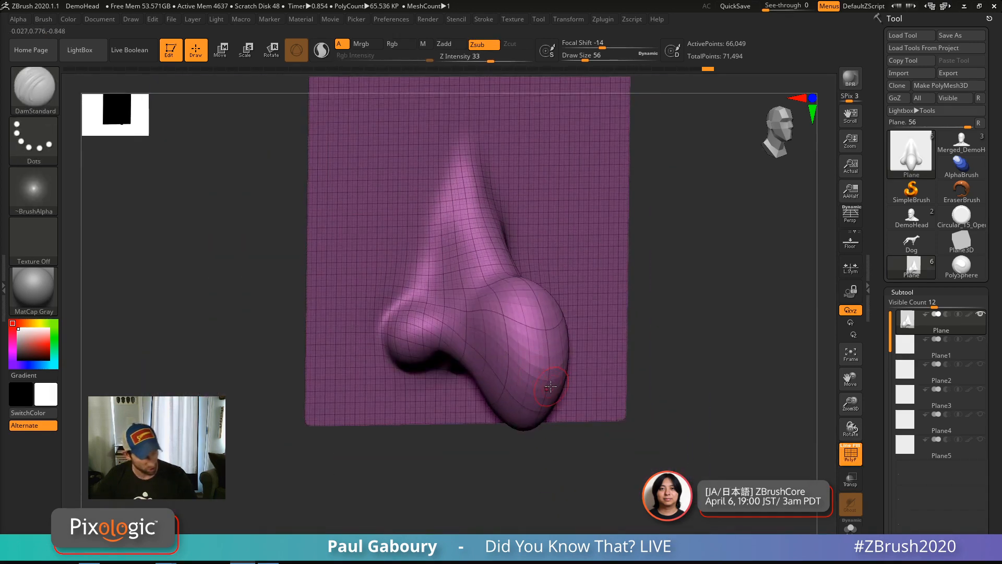
pyautogui.hotkey('shift', 'd')
pyautogui.hotkey('shift', 'd')
pyautogui.press('s')
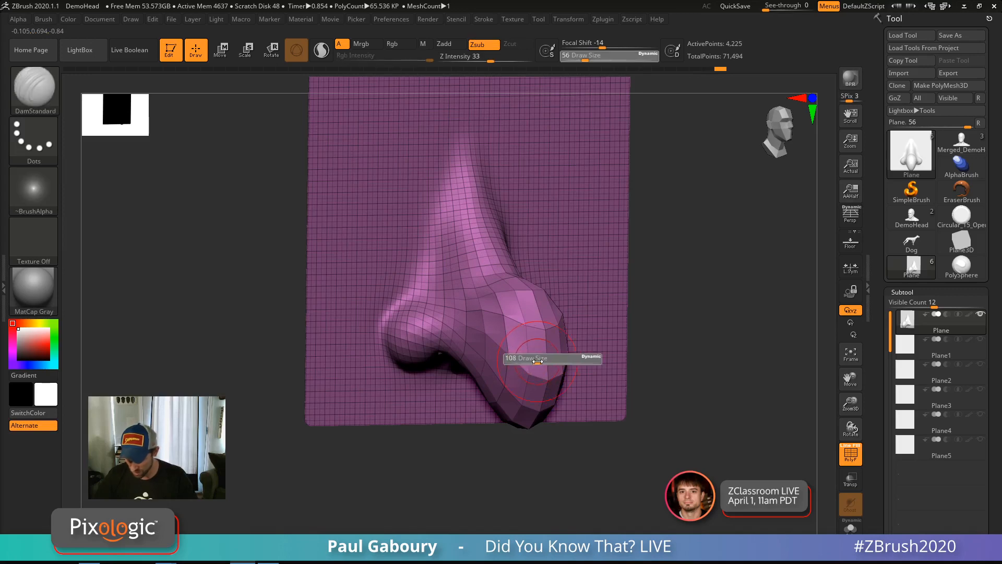
pyautogui.moveTo(537, 361)
pyautogui.mouseDown()
pyautogui.moveTo(501, 342)
pyautogui.moveTo(503, 387)
pyautogui.moveTo(478, 316)
pyautogui.moveTo(517, 292)
pyautogui.moveTo(488, 226)
pyautogui.moveTo(480, 272)
pyautogui.moveTo(529, 386)
pyautogui.mouseUp()
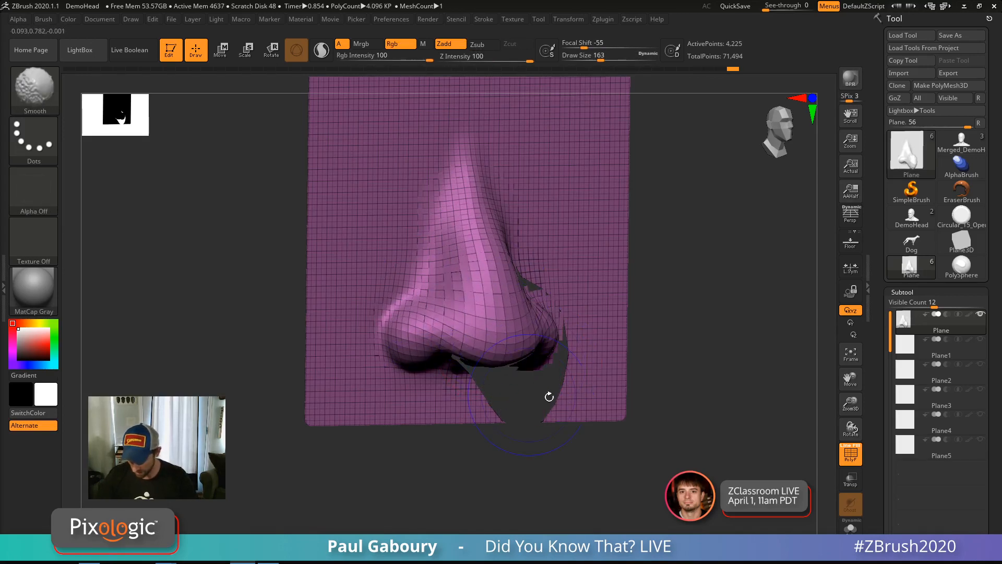
# Reproject the higher subdivision levels onto the smoothed nose plane using the subtool's Project options.
pyautogui.moveTo(659, 417); pyautogui.dragTo(685, 411)
pyautogui.click(910, 292)
pyautogui.click(921, 303)
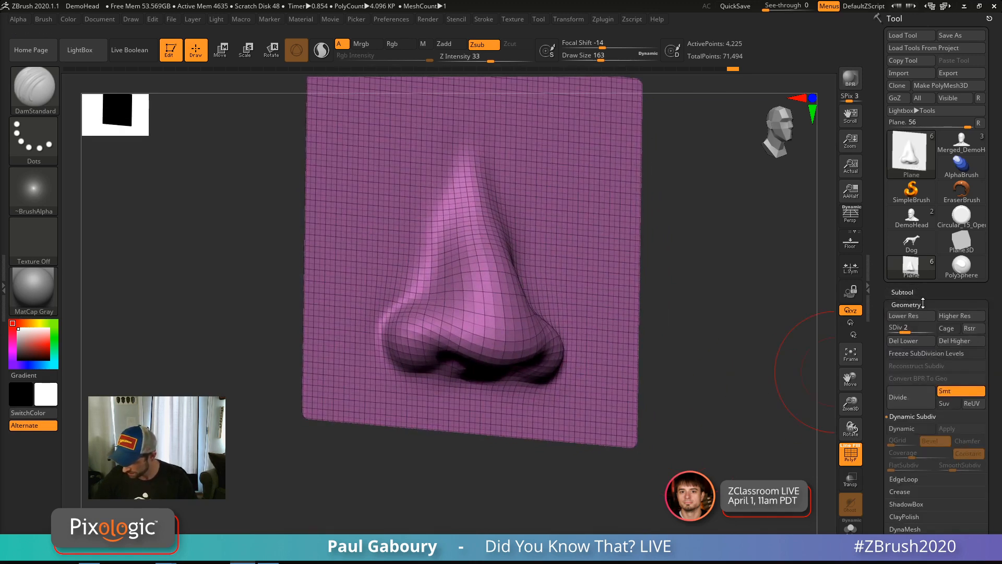
pyautogui.click(905, 292)
pyautogui.moveTo(996, 391); pyautogui.dragTo(991, 258)
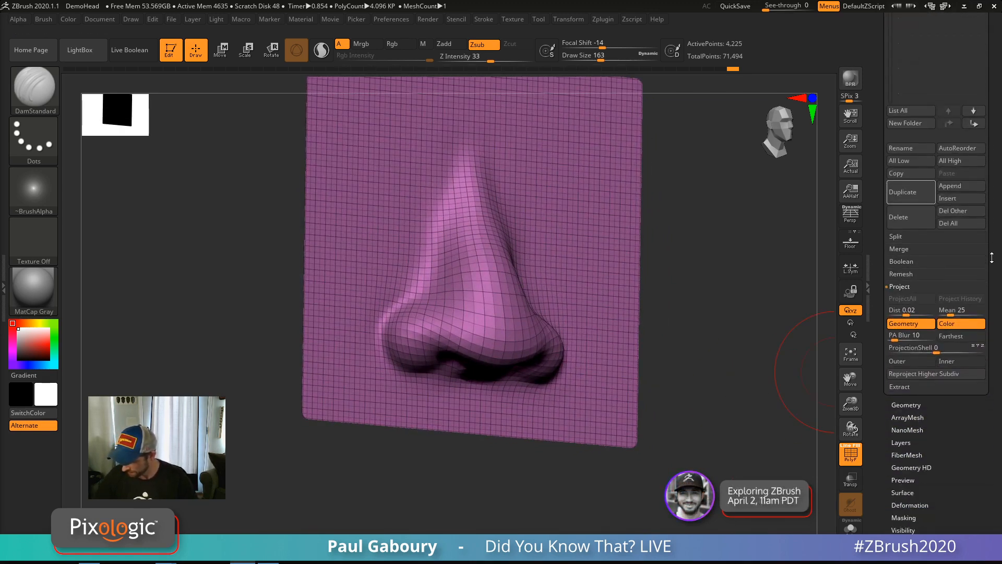
pyautogui.click(933, 377)
# Divide the nose plane once more and set the draw size to 51, checking the tip's polygons before hiding the polyframe.
pyautogui.moveTo(653, 381)
pyautogui.mouseDown()
pyautogui.moveTo(667, 400)
pyautogui.moveTo(687, 359)
pyautogui.moveTo(708, 378)
pyautogui.moveTo(698, 380)
pyautogui.moveTo(751, 380)
pyautogui.mouseUp()
pyautogui.hotkey('ctrl', 'd')
pyautogui.press('s')
pyautogui.hotkey('shift', 'f')
pyautogui.hotkey('shift', 'f')
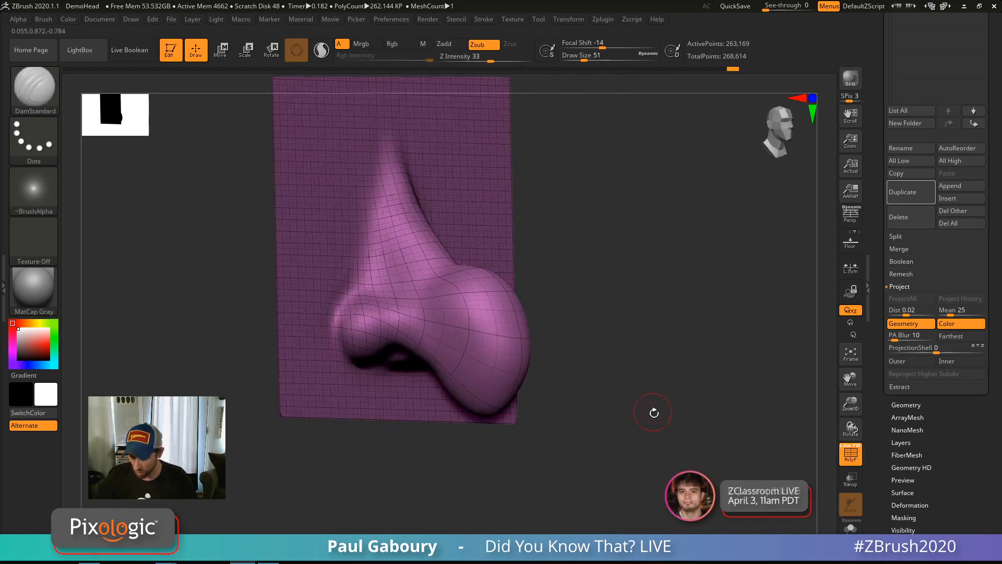
pyautogui.moveTo(653, 412); pyautogui.dragTo(555, 422)
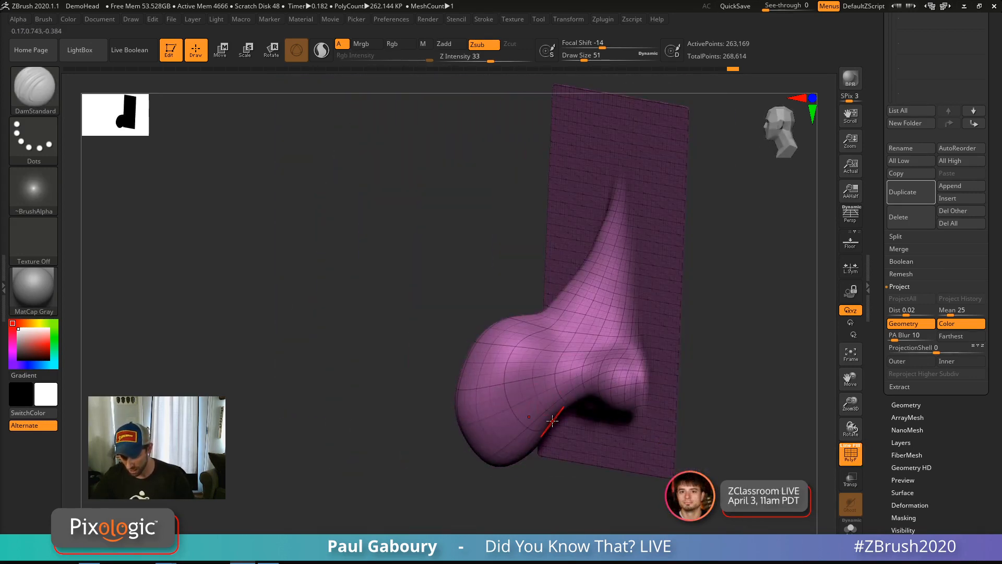
pyautogui.hotkey('shift', 'f')
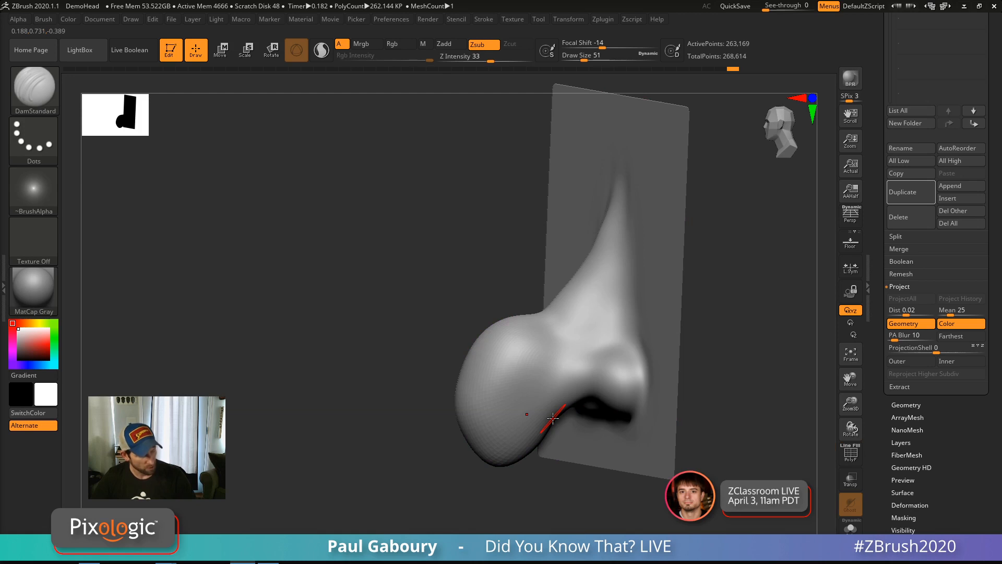
# Carve with DamStandard where the bulbous nose tip meets the nostril, and smooth the strokes across towards the nostril at draw size 51.
pyautogui.press('b')
pyautogui.press('d')
pyautogui.press('s')
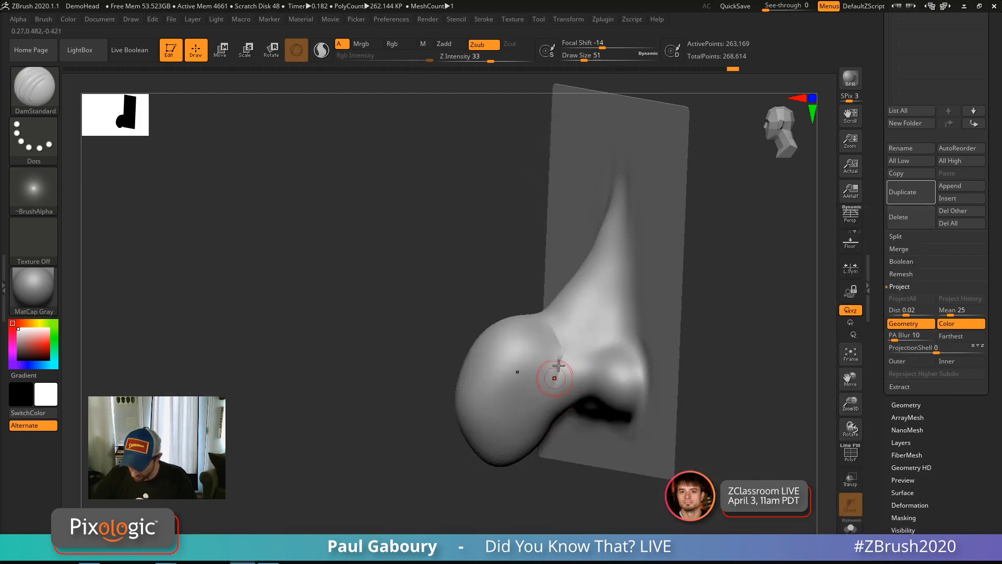
pyautogui.moveTo(552, 402); pyautogui.dragTo(552, 324)
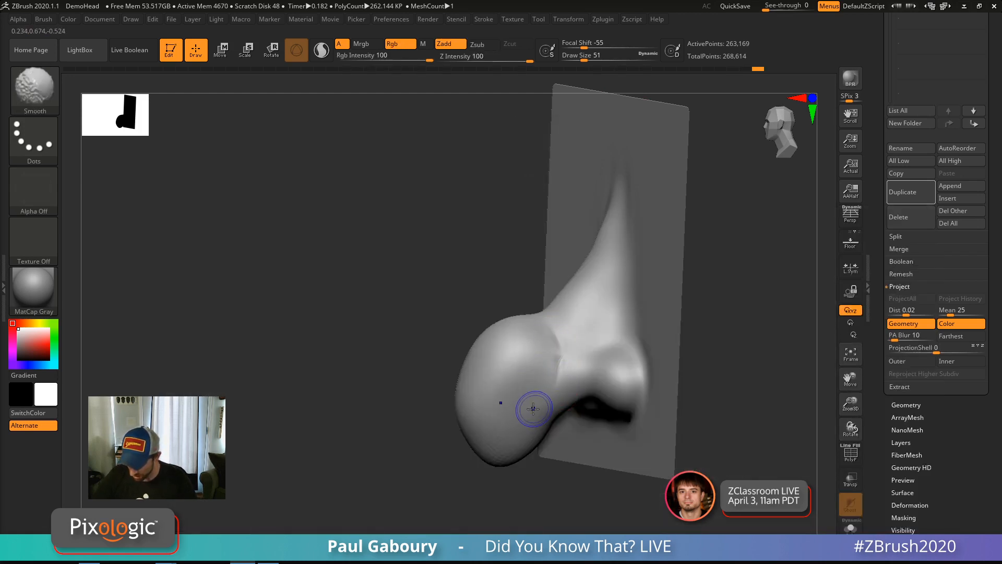
pyautogui.moveTo(530, 405)
pyautogui.mouseDown()
pyautogui.moveTo(519, 398)
pyautogui.moveTo(561, 372)
pyautogui.mouseUp()
pyautogui.moveTo(547, 312)
pyautogui.keyDown('shift'); pyautogui.mouseDown()
pyautogui.moveTo(554, 365)
pyautogui.moveTo(568, 365)
pyautogui.moveTo(543, 387)
pyautogui.moveTo(565, 374)
pyautogui.moveTo(557, 347)
pyautogui.mouseUp(); pyautogui.keyUp('shift')
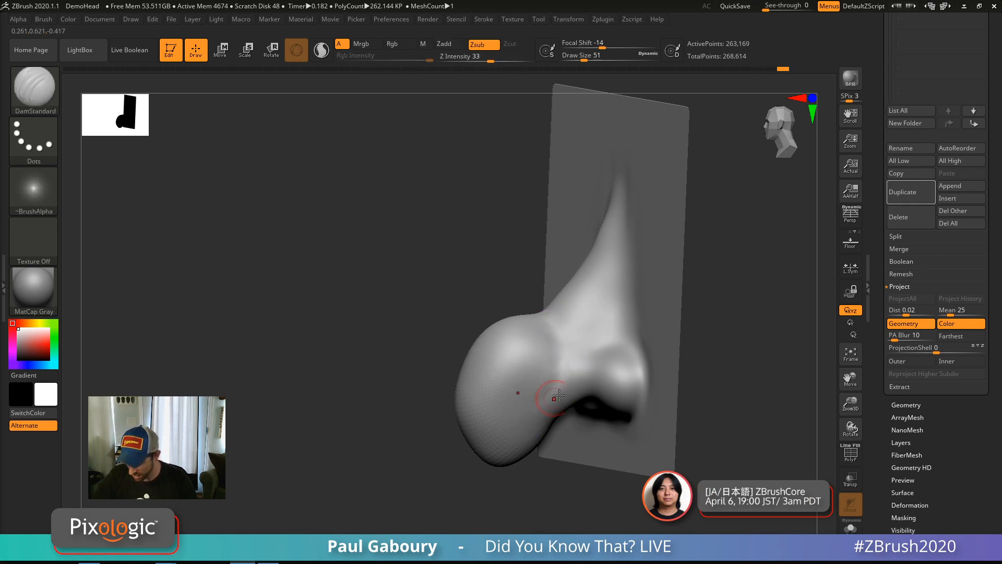
pyautogui.moveTo(548, 393); pyautogui.dragTo(569, 423, button='right')
pyautogui.moveTo(568, 353)
pyautogui.keyDown('shift'); pyautogui.mouseDown()
pyautogui.moveTo(552, 333)
pyautogui.moveTo(628, 345)
pyautogui.moveTo(647, 362)
pyautogui.mouseUp(); pyautogui.keyUp('shift')
pyautogui.moveTo(653, 399); pyautogui.dragTo(624, 362, button='right')
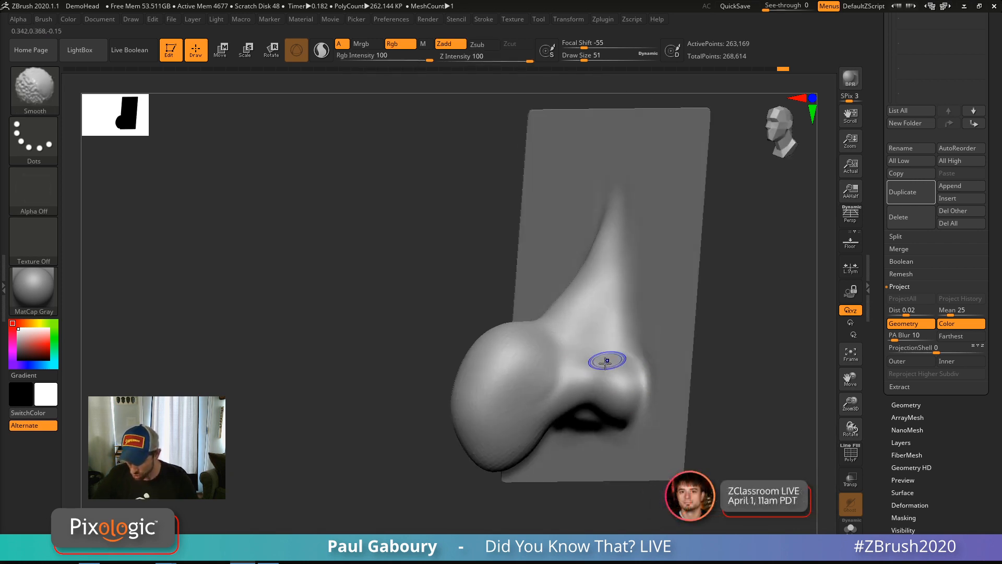
# Carve the crease around the nostril wing with the DamStandard brush and smooth the surrounding surface.
pyautogui.keyDown('shift'); pyautogui.moveTo(606, 360); pyautogui.dragTo(616, 372); pyautogui.keyUp('shift')
pyautogui.moveTo(613, 398); pyautogui.dragTo(600, 434, button='right')
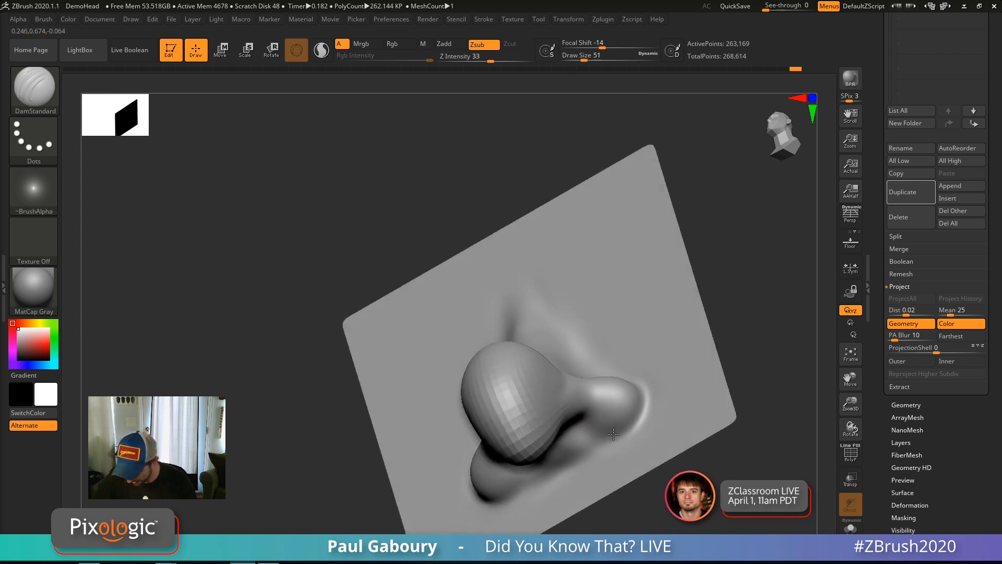
pyautogui.press('shift')
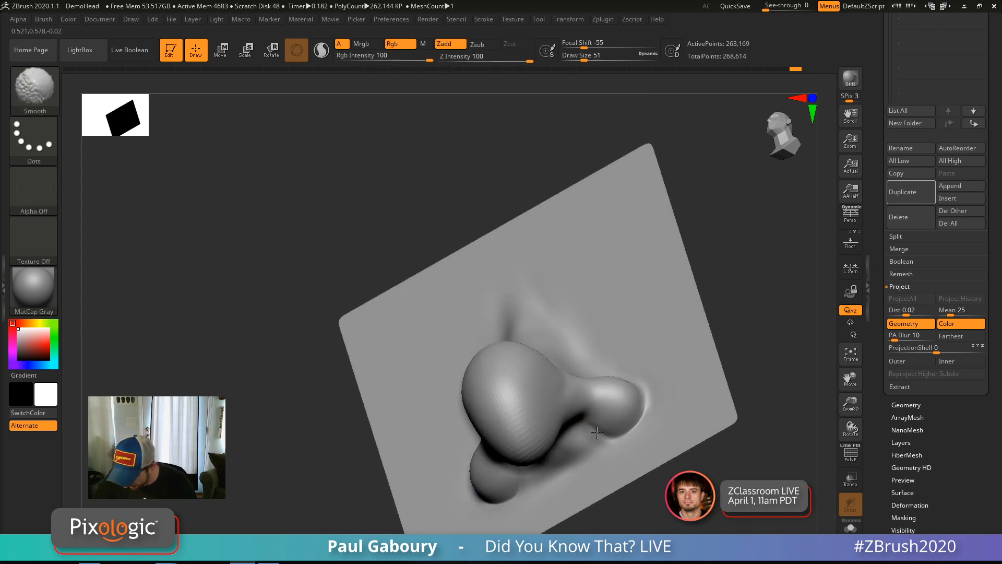
pyautogui.moveTo(639, 432); pyautogui.dragTo(649, 405, button='right')
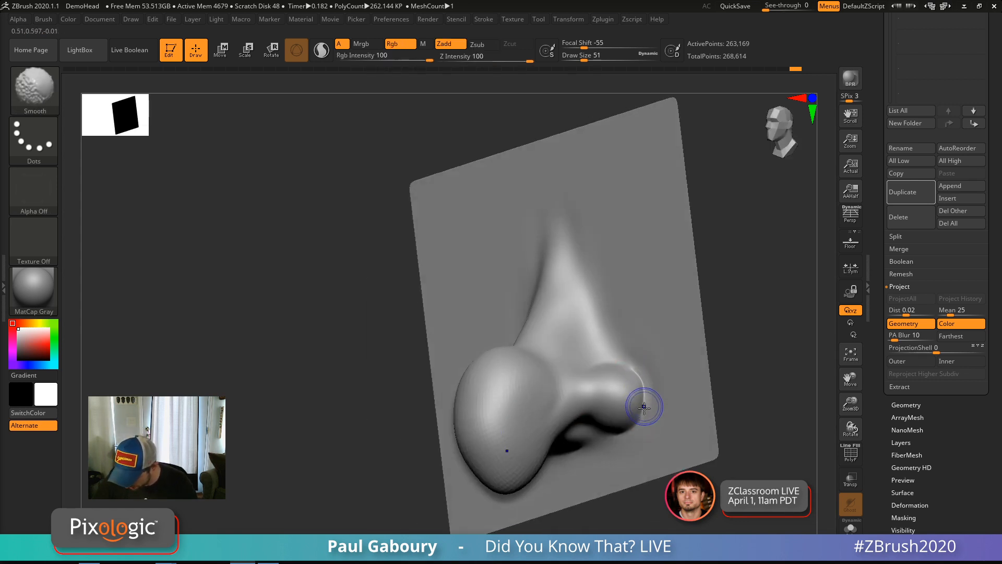
pyautogui.moveTo(628, 350); pyautogui.dragTo(631, 368, button='right')
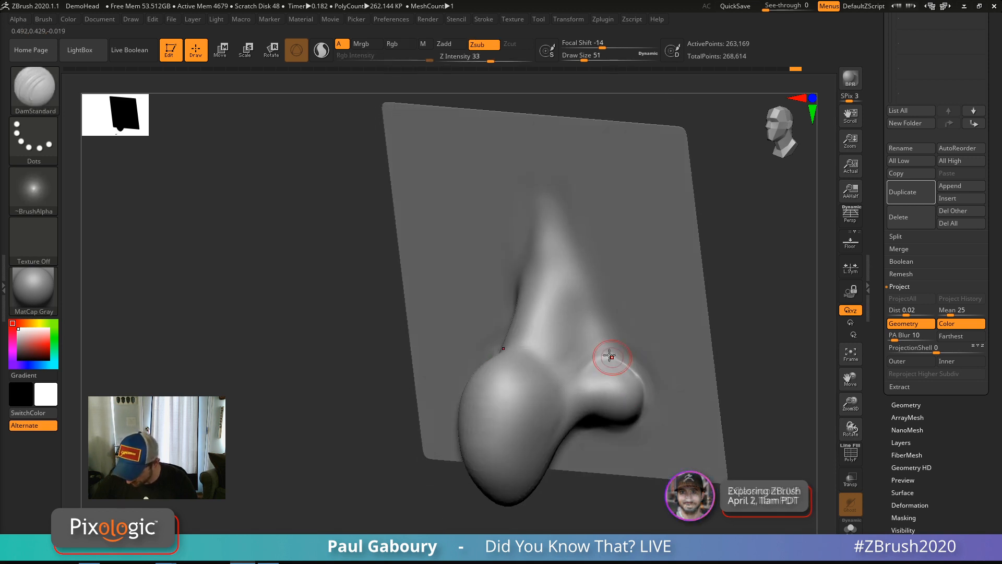
pyautogui.press('shift')
pyautogui.moveTo(604, 368); pyautogui.dragTo(584, 373)
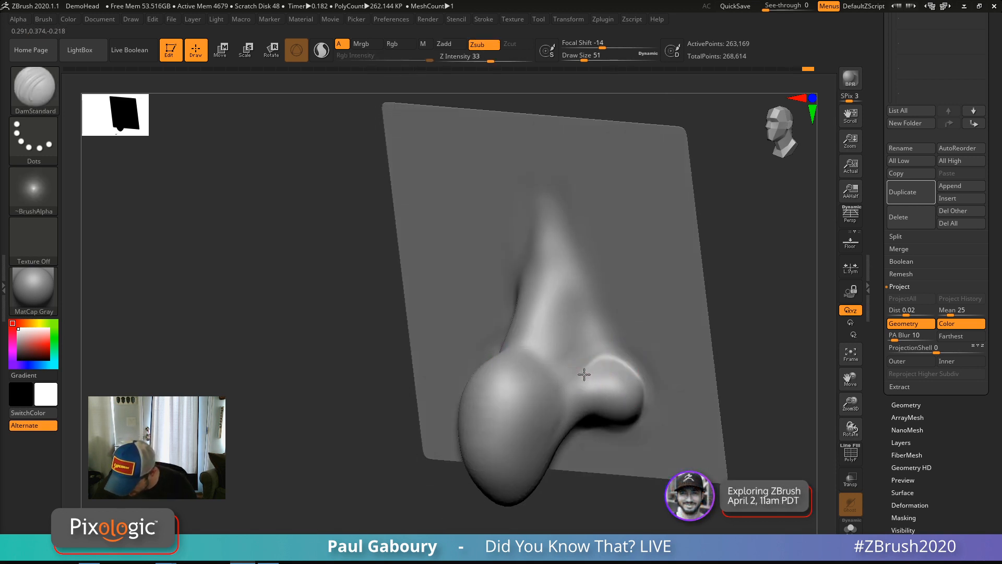
pyautogui.keyDown('shift'); pyautogui.moveTo(642, 408); pyautogui.dragTo(642, 368); pyautogui.keyUp('shift')
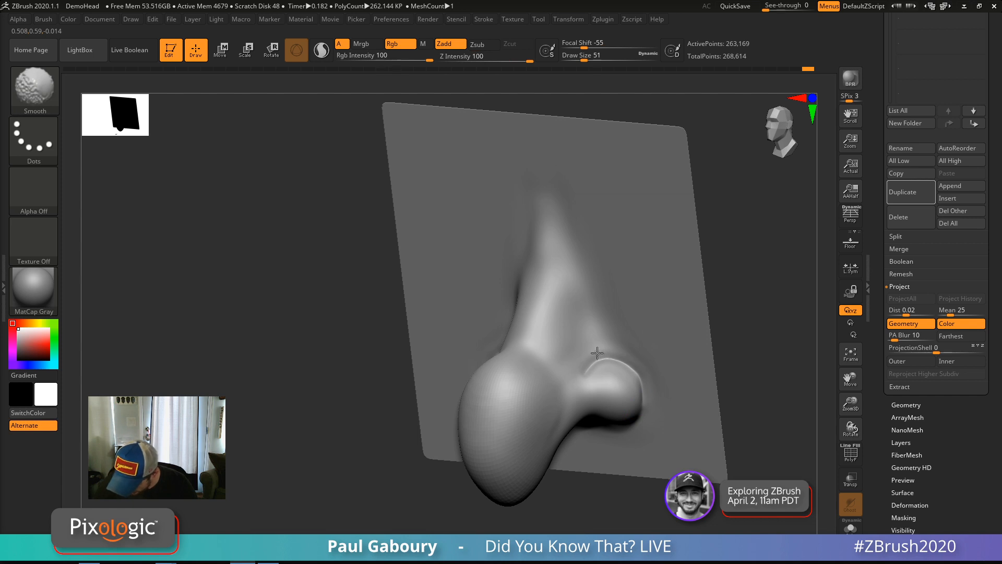
pyautogui.moveTo(598, 336); pyautogui.dragTo(555, 334, button='right')
pyautogui.moveTo(559, 359)
pyautogui.mouseDown()
pyautogui.moveTo(570, 293)
pyautogui.moveTo(579, 338)
pyautogui.mouseUp()
# Drop two subdivision levels and build up the side of the nose above the wing with ClayBuildup at draw size 65.
pyautogui.press('b')
pyautogui.press('c')
pyautogui.press('b')
pyautogui.press('s')
pyautogui.hotkey('shift', 'd')
pyautogui.hotkey('shift', 'd')
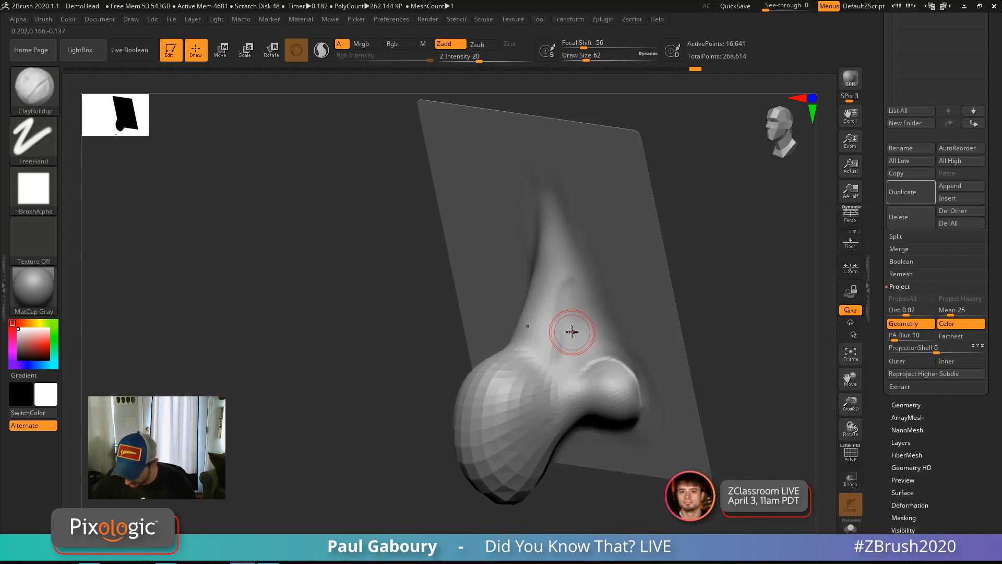
pyautogui.press('s')
pyautogui.click(573, 332)
pyautogui.moveTo(574, 302)
pyautogui.mouseDown()
pyautogui.moveTo(568, 344)
pyautogui.moveTo(580, 286)
pyautogui.moveTo(594, 322)
pyautogui.moveTo(564, 323)
pyautogui.mouseUp()
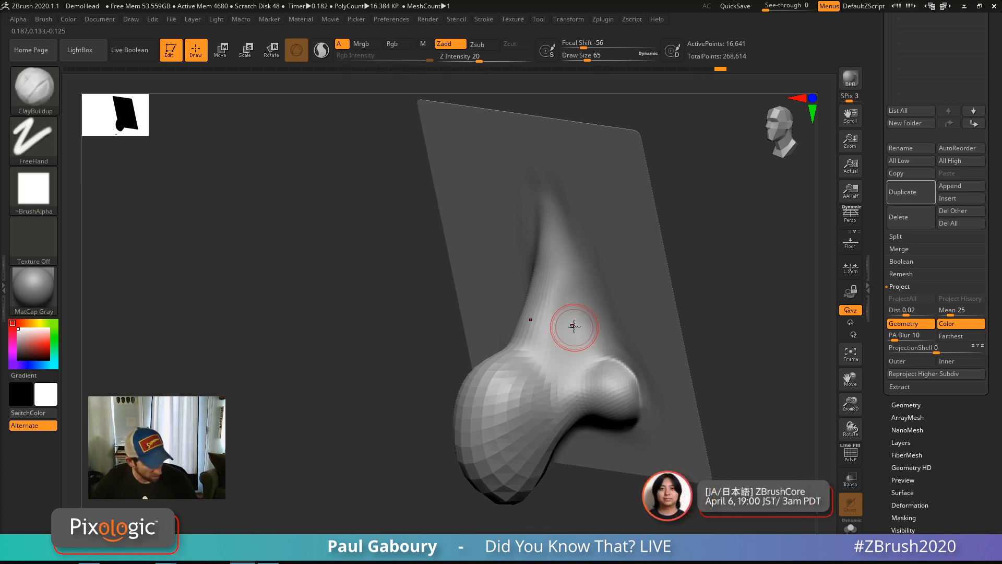
# Go back up two subdivision levels and smooth the built-up side of the nose toward the bridge.
pyautogui.press('d')
pyautogui.press('d')
pyautogui.moveTo(565, 334)
pyautogui.keyDown('shift'); pyautogui.mouseDown()
pyautogui.moveTo(583, 305)
pyautogui.moveTo(574, 330)
pyautogui.moveTo(557, 246)
pyautogui.moveTo(543, 369)
pyautogui.moveTo(554, 324)
pyautogui.mouseUp(); pyautogui.keyUp('shift')
pyautogui.keyDown('shift'); pyautogui.moveTo(553, 308); pyautogui.dragTo(548, 280); pyautogui.keyUp('shift')
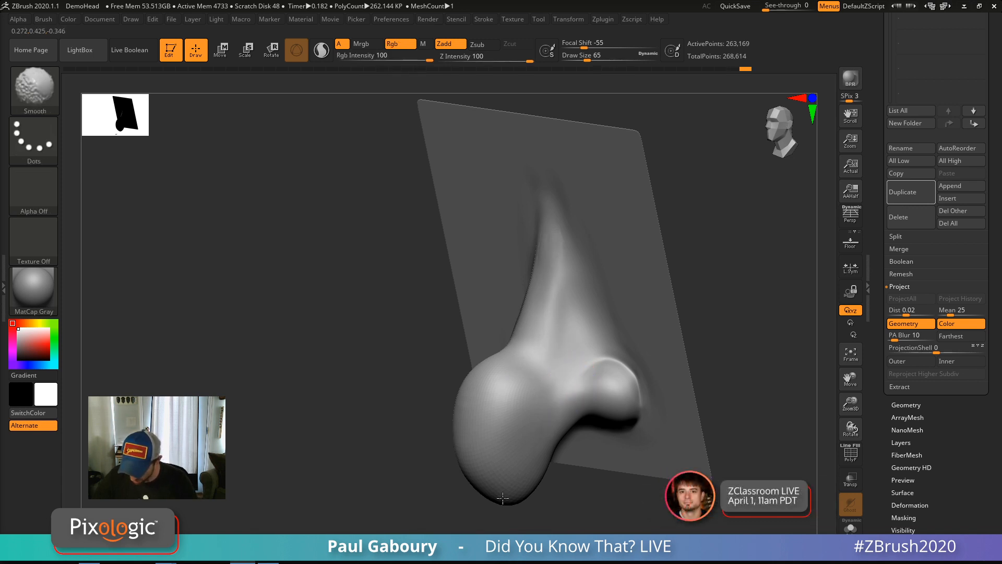
# Build up the undersides of the nostril wings with ClayBuildup and smooth the added volume.
pyautogui.moveTo(604, 410); pyautogui.dragTo(663, 363, button='right')
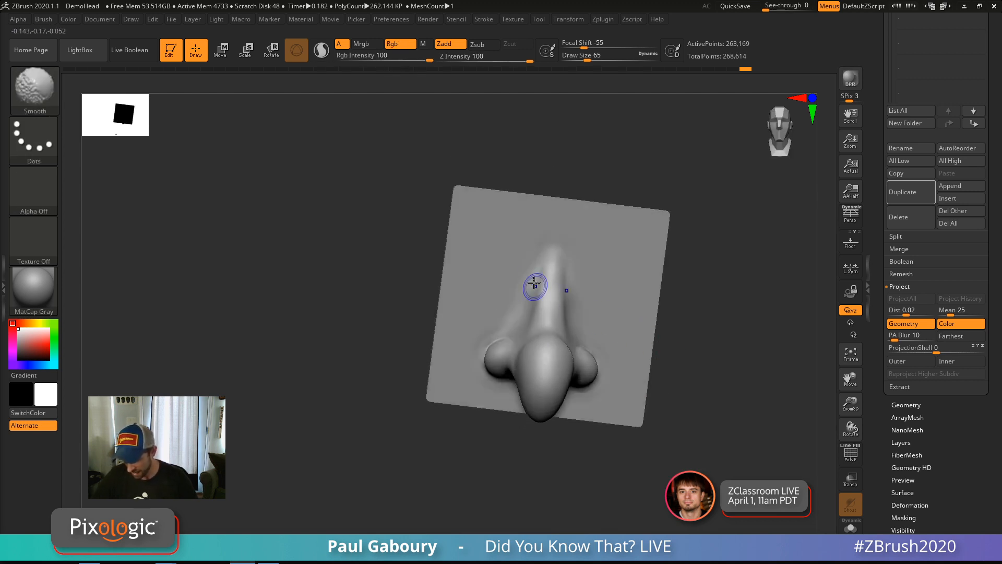
pyautogui.moveTo(511, 379)
pyautogui.mouseDown(button='right')
pyautogui.moveTo(488, 373)
pyautogui.moveTo(510, 300)
pyautogui.moveTo(538, 380)
pyautogui.moveTo(520, 349)
pyautogui.moveTo(500, 350)
pyautogui.mouseUp(button='right')
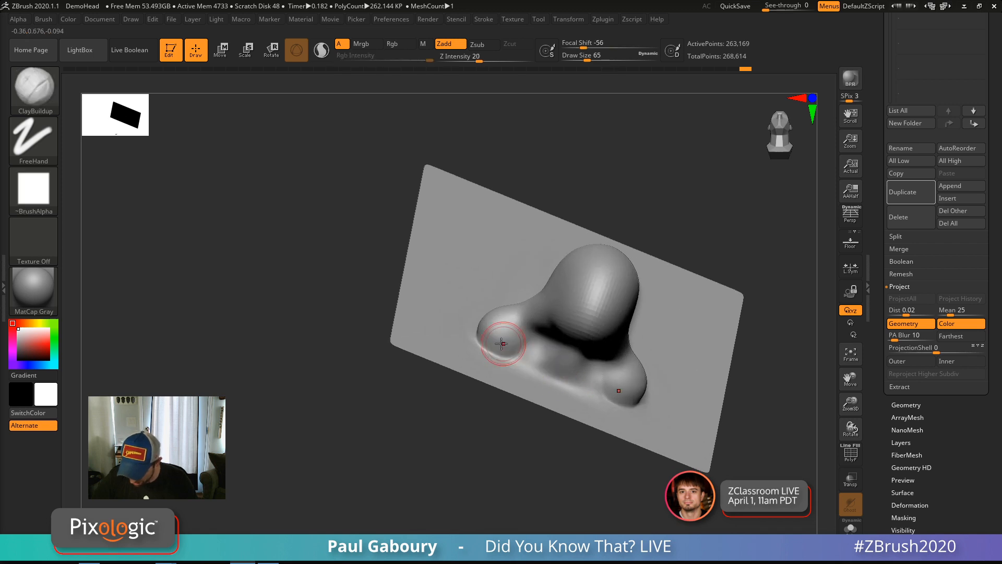
pyautogui.moveTo(497, 339)
pyautogui.mouseDown()
pyautogui.moveTo(506, 349)
pyautogui.moveTo(488, 332)
pyautogui.moveTo(514, 351)
pyautogui.moveTo(510, 336)
pyautogui.mouseUp()
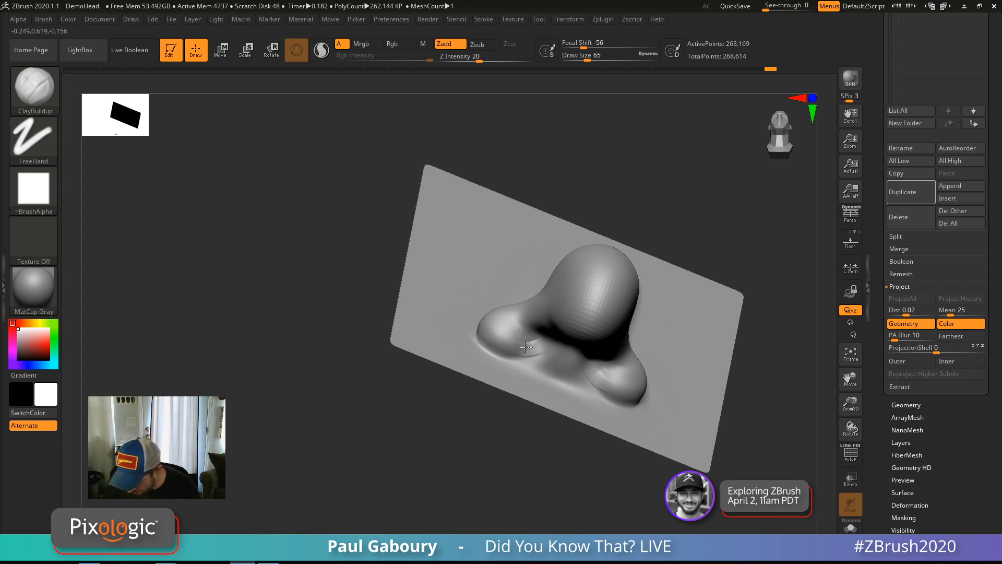
pyautogui.moveTo(514, 350)
pyautogui.mouseDown()
pyautogui.moveTo(523, 346)
pyautogui.moveTo(512, 347)
pyautogui.mouseUp()
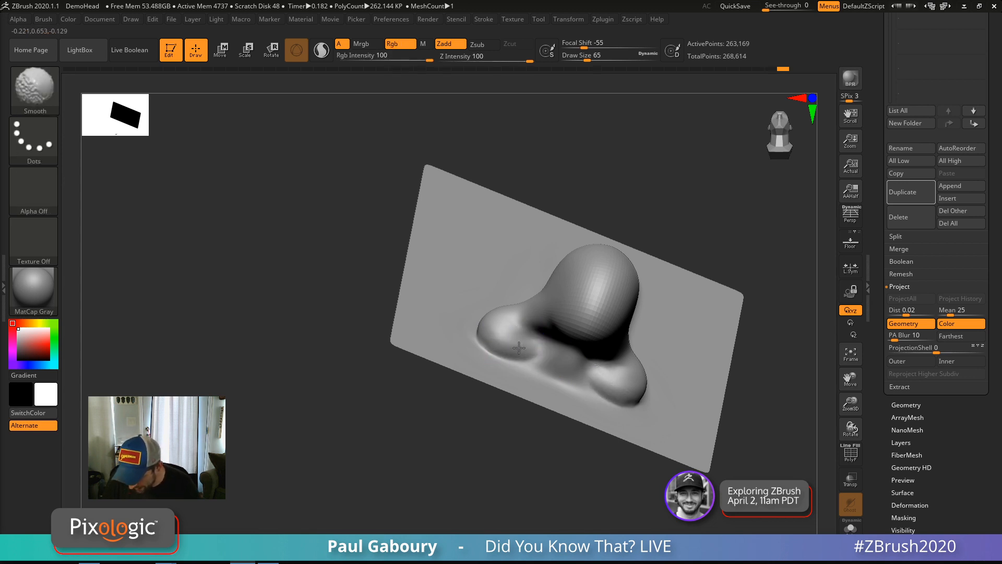
# Carve the nostril openings on the underside of the nose with DamStandard at draw size 46 and smooth their edges.
pyautogui.moveTo(519, 347); pyautogui.dragTo(551, 341, button='right')
pyautogui.press('b')
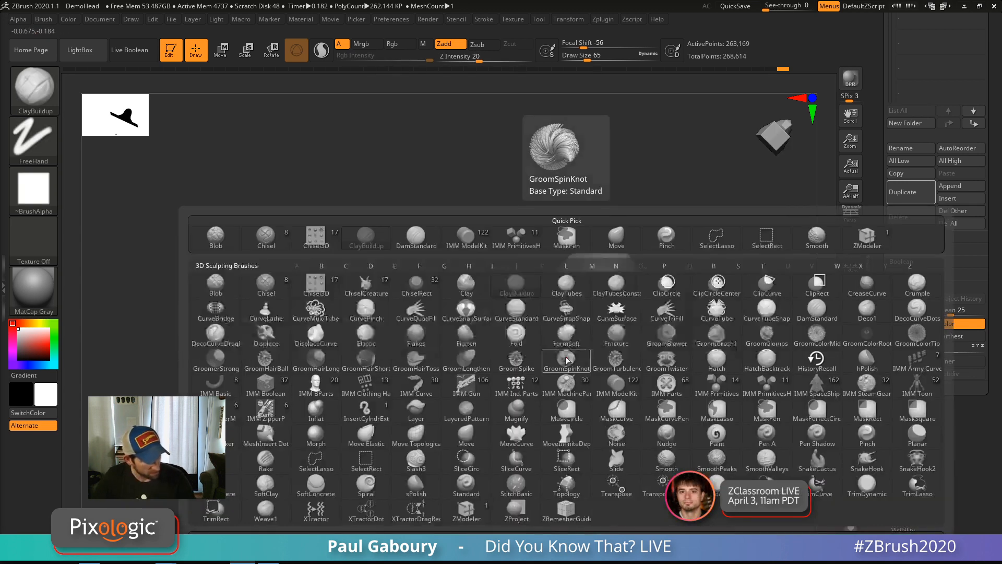
pyautogui.press('d')
pyautogui.press('s')
pyautogui.press('s')
pyautogui.moveTo(564, 362); pyautogui.dragTo(565, 361)
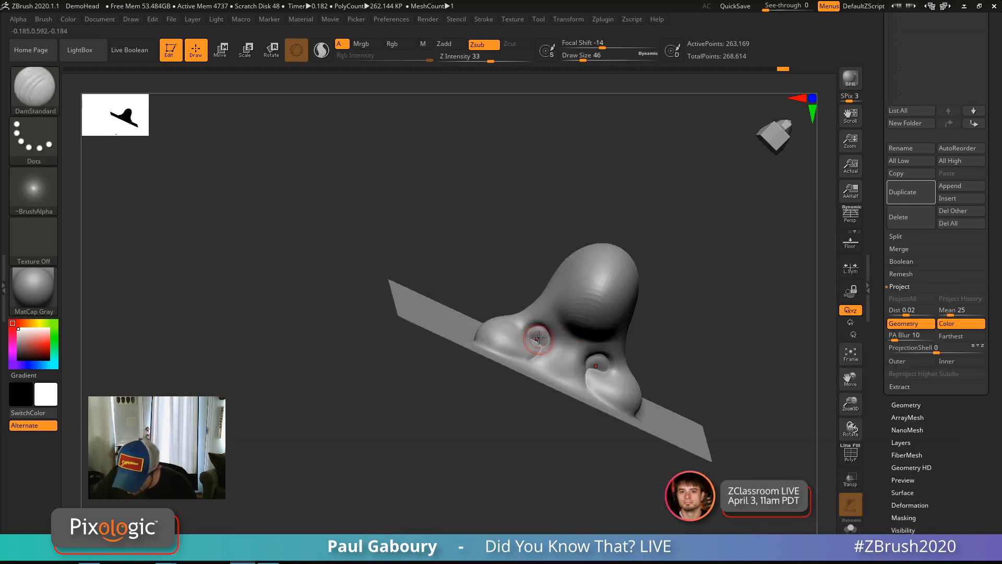
pyautogui.press('shift')
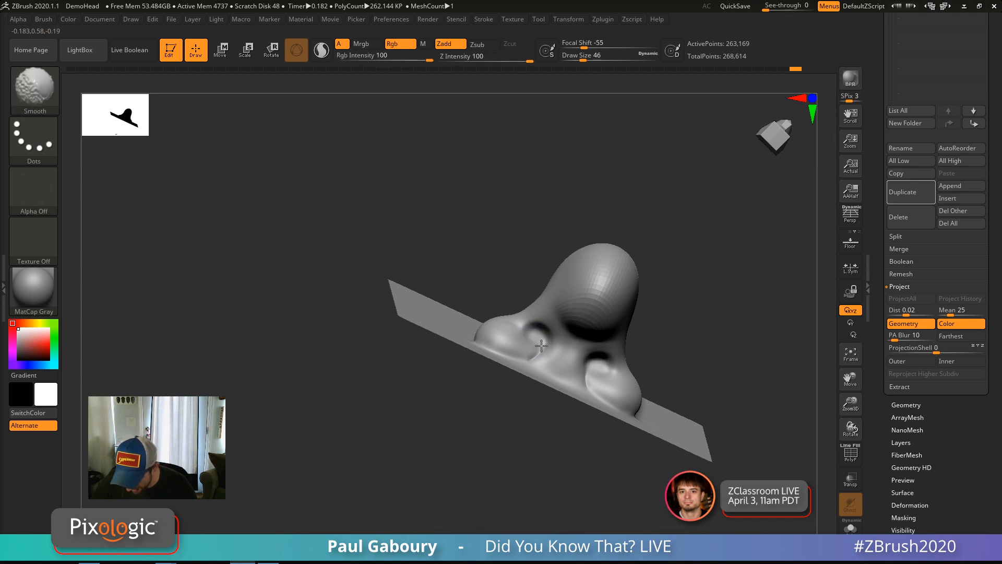
pyautogui.keyDown('shift'); pyautogui.moveTo(536, 335); pyautogui.dragTo(537, 361); pyautogui.keyUp('shift')
pyautogui.press('shift')
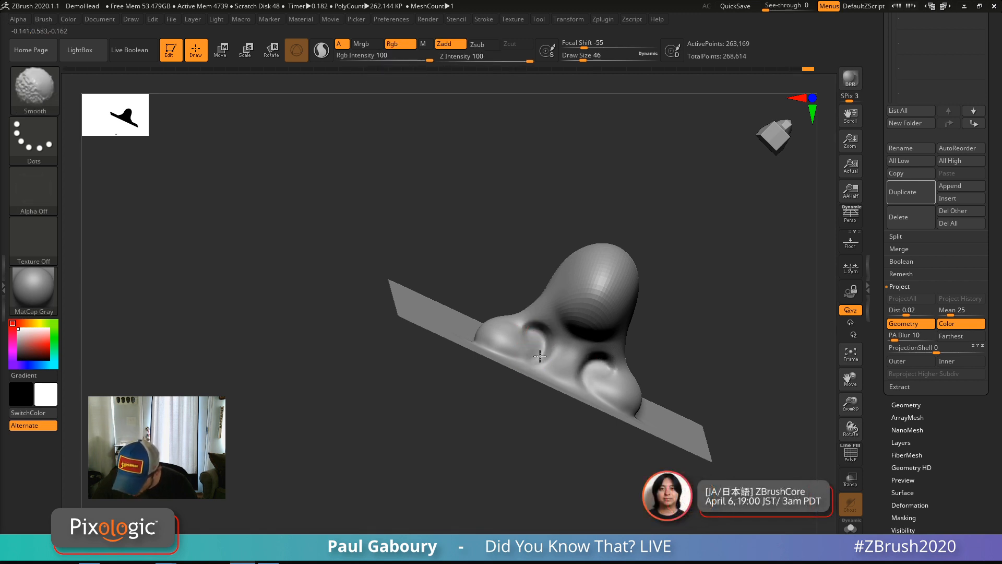
# Pull the nose tip down into a long drooping shape in side view using the Move brush at draw size 197.
pyautogui.moveTo(563, 330); pyautogui.dragTo(652, 360, button='right')
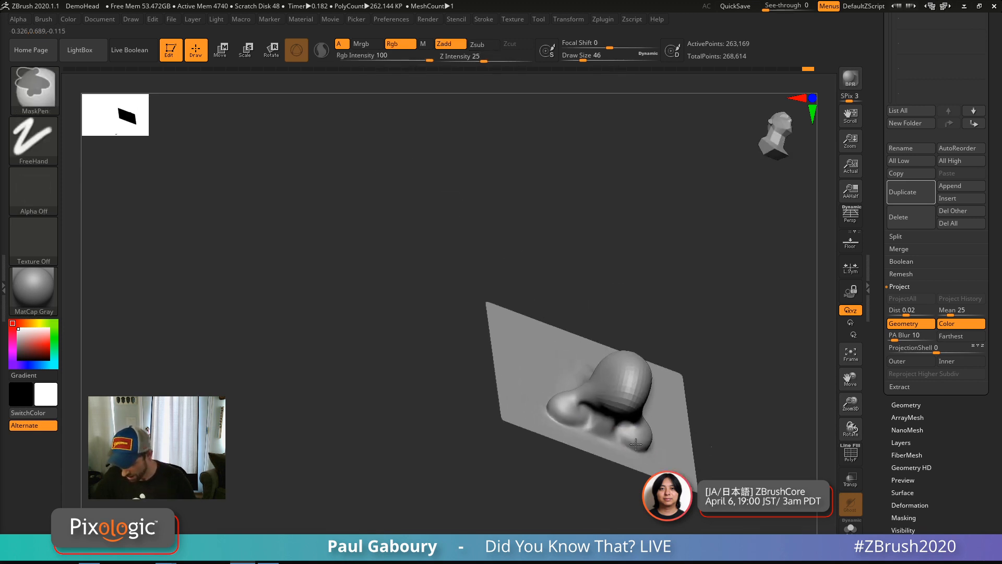
pyautogui.moveTo(639, 397); pyautogui.dragTo(618, 444, button='right')
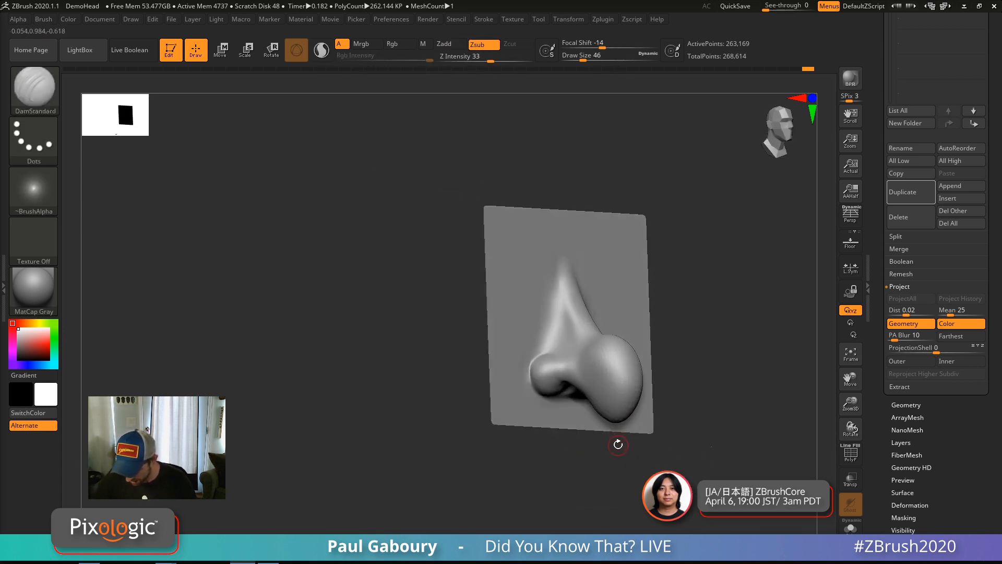
pyautogui.keyDown('shift'); pyautogui.moveTo(615, 395); pyautogui.dragTo(600, 405, button='right'); pyautogui.keyUp('shift')
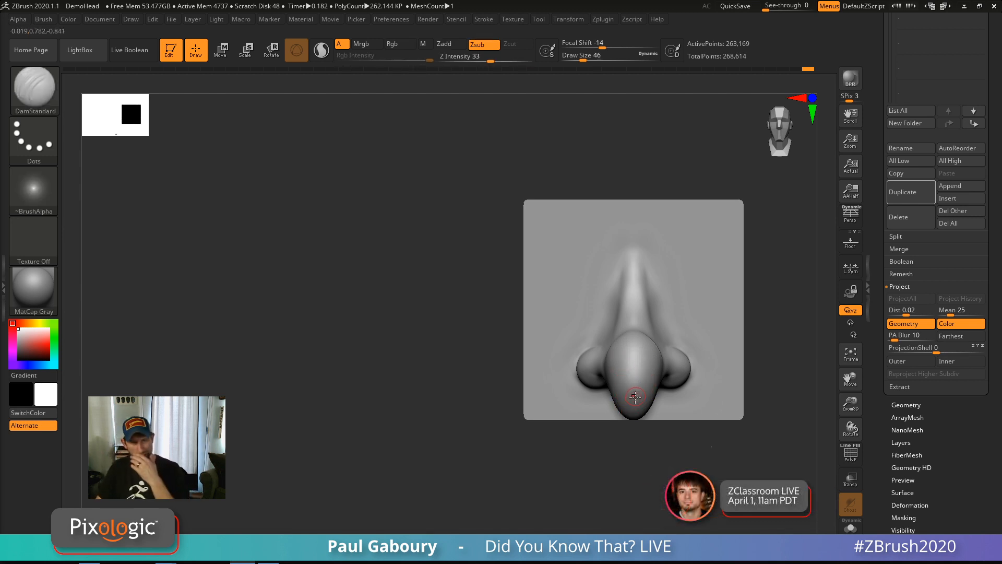
pyautogui.moveTo(633, 401)
pyautogui.keyDown('shift'); pyautogui.mouseDown(button='right')
pyautogui.moveTo(666, 385)
pyautogui.moveTo(642, 390)
pyautogui.mouseUp(button='right'); pyautogui.keyUp('shift')
pyautogui.press('shift')
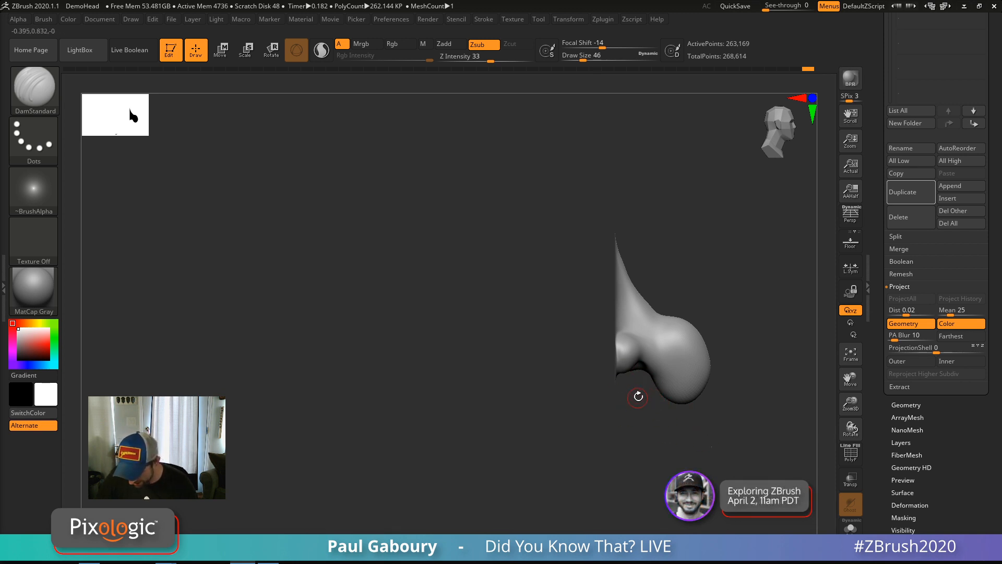
pyautogui.moveTo(638, 397); pyautogui.dragTo(628, 381)
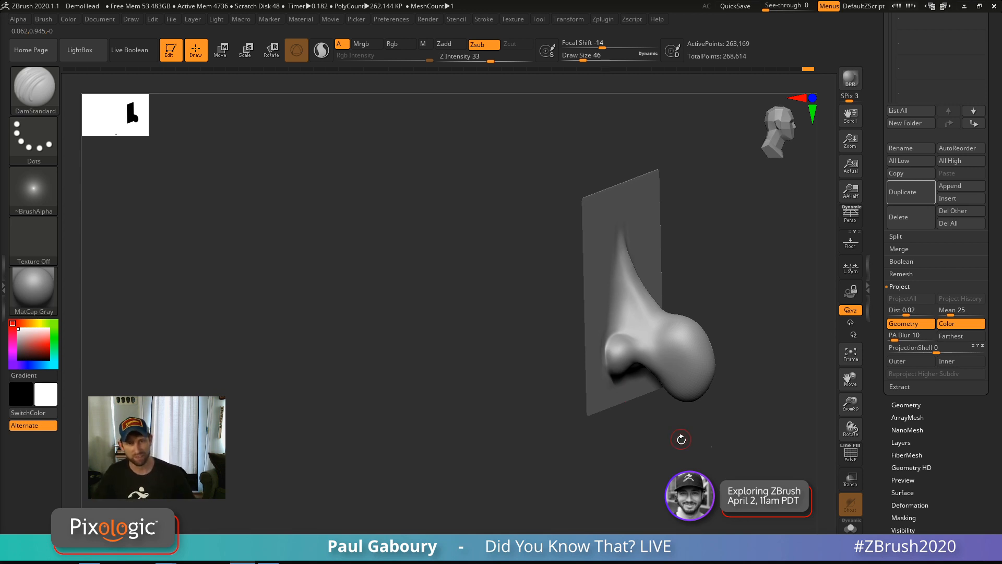
pyautogui.keyDown('alt'); pyautogui.moveTo(681, 438); pyautogui.dragTo(618, 443, button='right'); pyautogui.keyUp('alt')
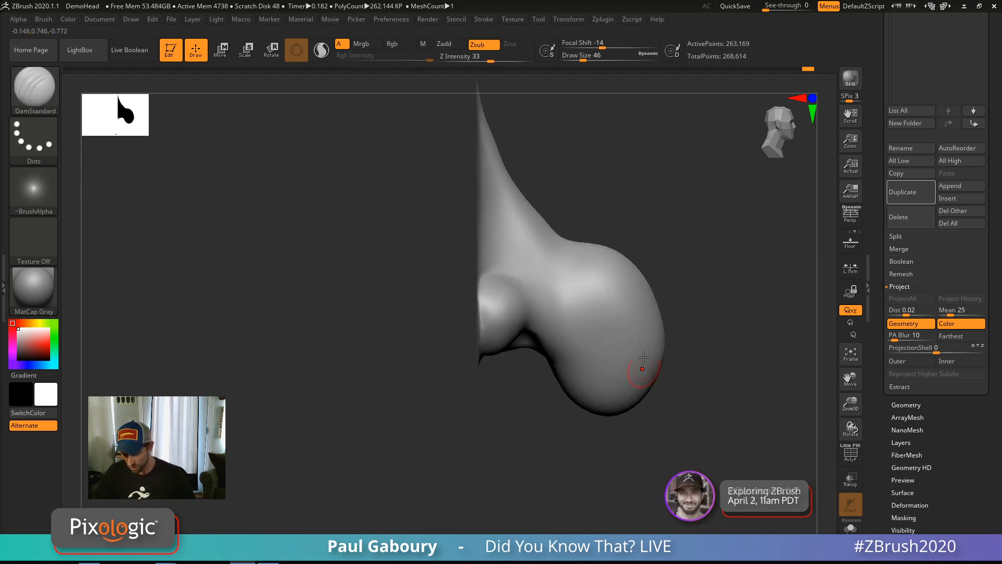
pyautogui.press('b')
pyautogui.press('m')
pyautogui.press('v')
pyautogui.press('s')
pyautogui.moveTo(638, 382)
pyautogui.mouseDown()
pyautogui.moveTo(658, 383)
pyautogui.moveTo(597, 437)
pyautogui.mouseUp()
pyautogui.moveTo(632, 399)
pyautogui.mouseDown()
pyautogui.moveTo(615, 436)
pyautogui.moveTo(586, 429)
pyautogui.moveTo(578, 391)
pyautogui.moveTo(586, 436)
pyautogui.moveTo(610, 413)
pyautogui.moveTo(592, 445)
pyautogui.mouseUp()
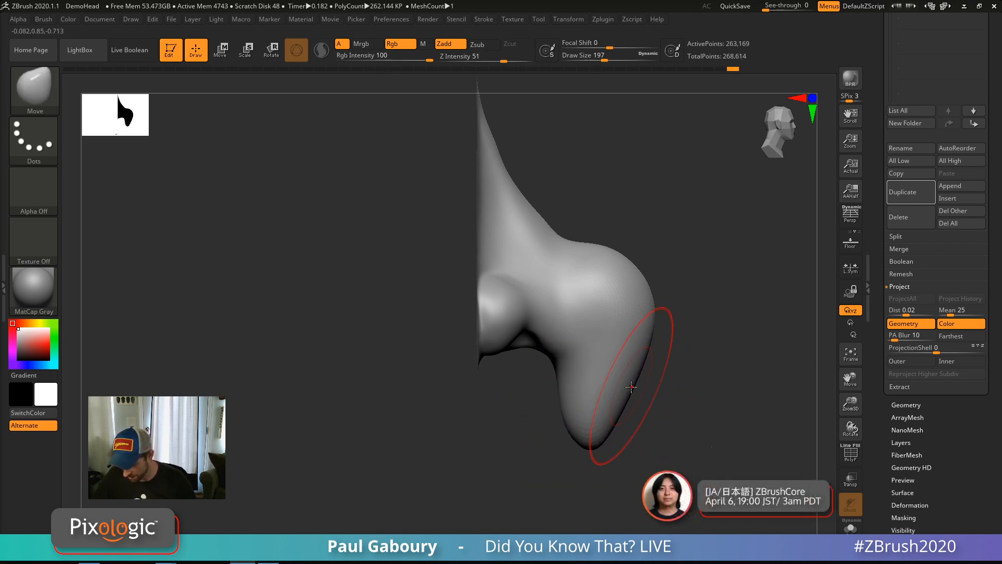
# Refine the front contour of the drooping nose tip with the Move brush and smooth it.
pyautogui.moveTo(644, 369); pyautogui.dragTo(633, 367)
pyautogui.keyDown('shift'); pyautogui.moveTo(653, 329); pyautogui.dragTo(653, 329); pyautogui.keyUp('shift')
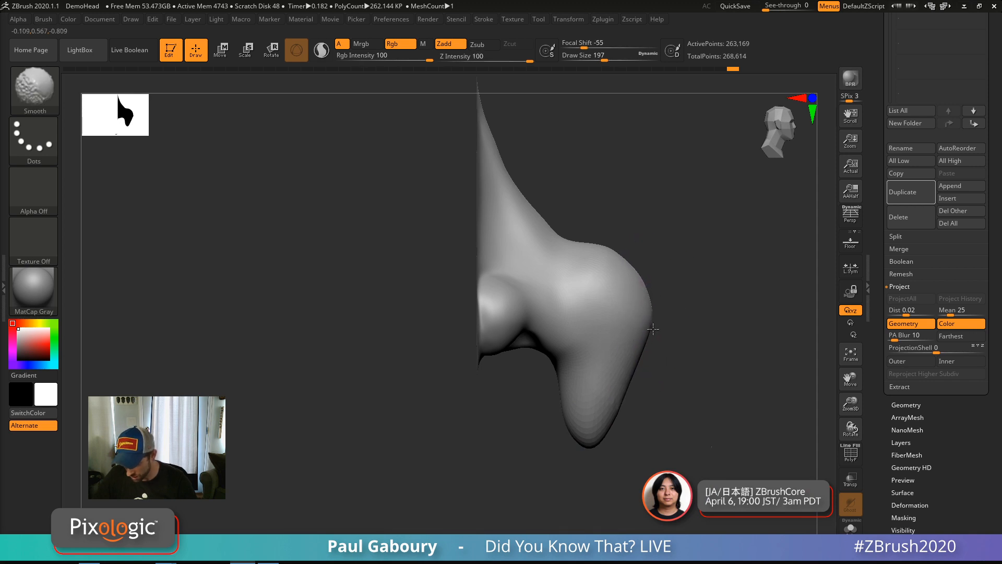
pyautogui.moveTo(647, 290); pyautogui.dragTo(644, 271)
pyautogui.keyDown('shift'); pyautogui.moveTo(644, 282); pyautogui.dragTo(645, 317); pyautogui.keyUp('shift')
pyautogui.keyDown('shift'); pyautogui.moveTo(598, 441); pyautogui.dragTo(620, 358); pyautogui.keyUp('shift')
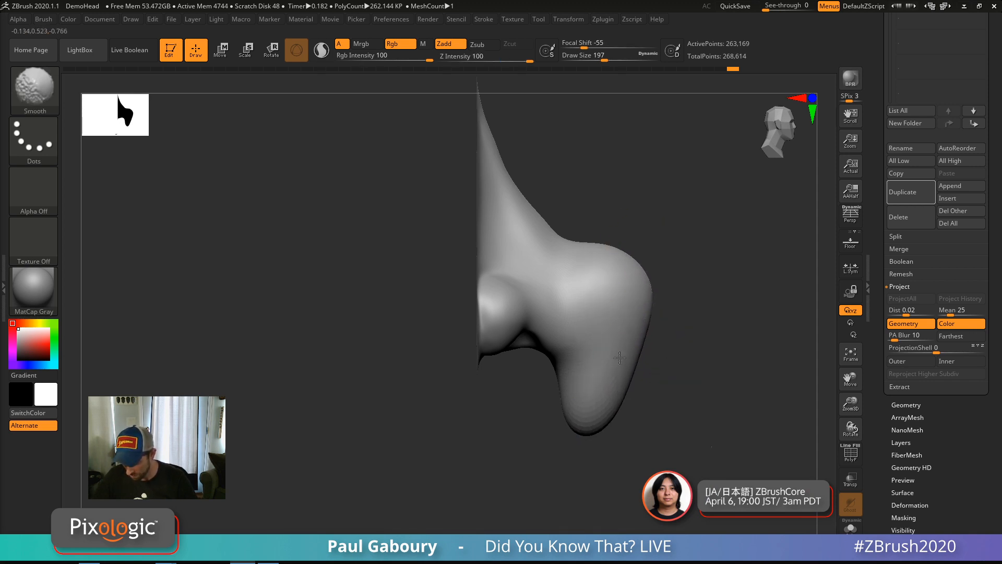
# Narrow the end of the nose tip in front view with the Move brush and smooth it into a shorter, rounder shape.
pyautogui.moveTo(650, 444)
pyautogui.keyDown('ctrl'); pyautogui.mouseDown(button='right')
pyautogui.moveTo(651, 423)
pyautogui.moveTo(600, 368)
pyautogui.mouseUp(button='right'); pyautogui.keyUp('ctrl')
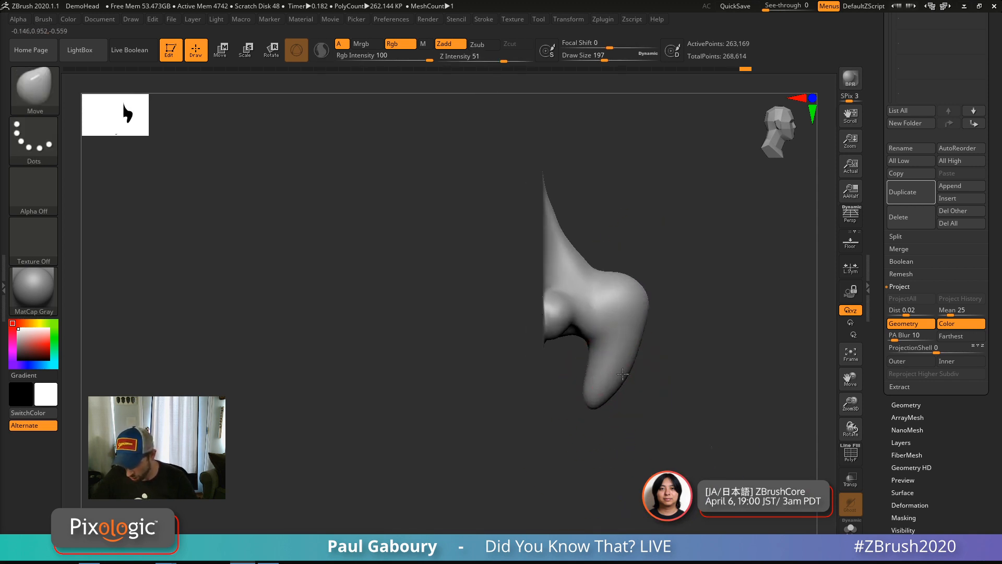
pyautogui.moveTo(671, 403)
pyautogui.keyDown('shift'); pyautogui.mouseDown(button='right')
pyautogui.moveTo(667, 415)
pyautogui.moveTo(669, 398)
pyautogui.mouseUp(button='right'); pyautogui.keyUp('shift')
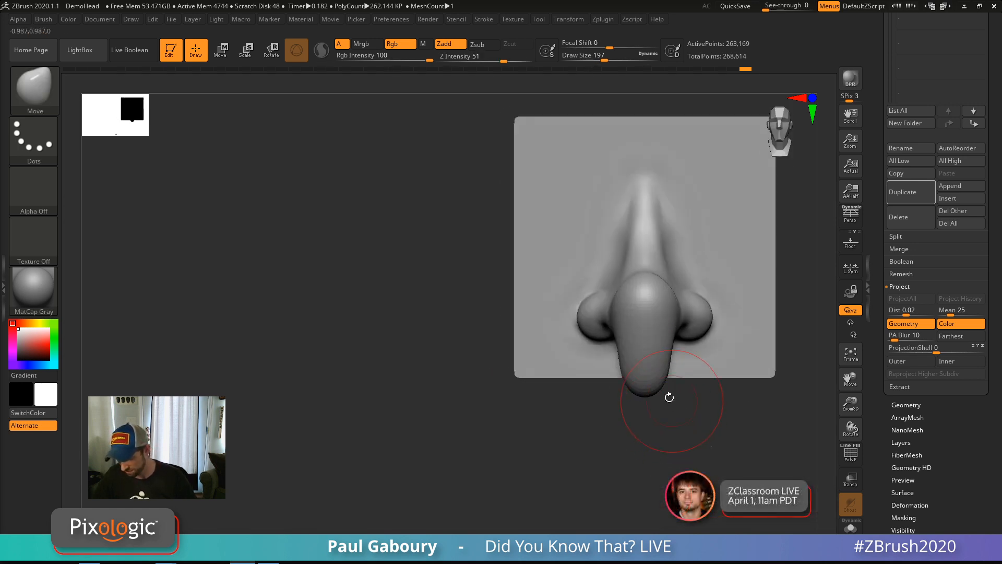
pyautogui.moveTo(632, 370); pyautogui.dragTo(640, 389)
pyautogui.moveTo(647, 379); pyautogui.dragTo(648, 372, button='right')
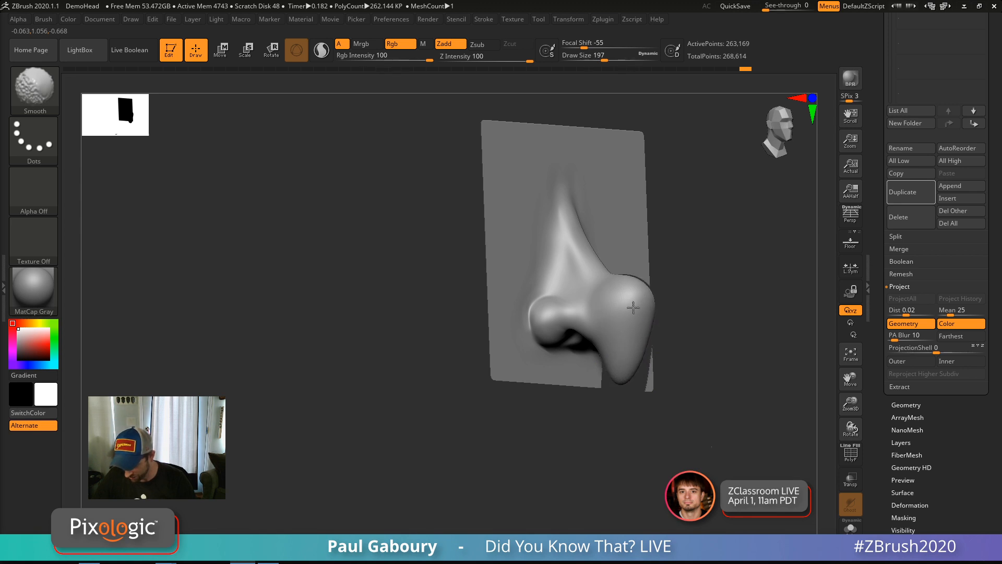
pyautogui.moveTo(633, 308); pyautogui.dragTo(651, 341, button='right')
pyautogui.press('shift')
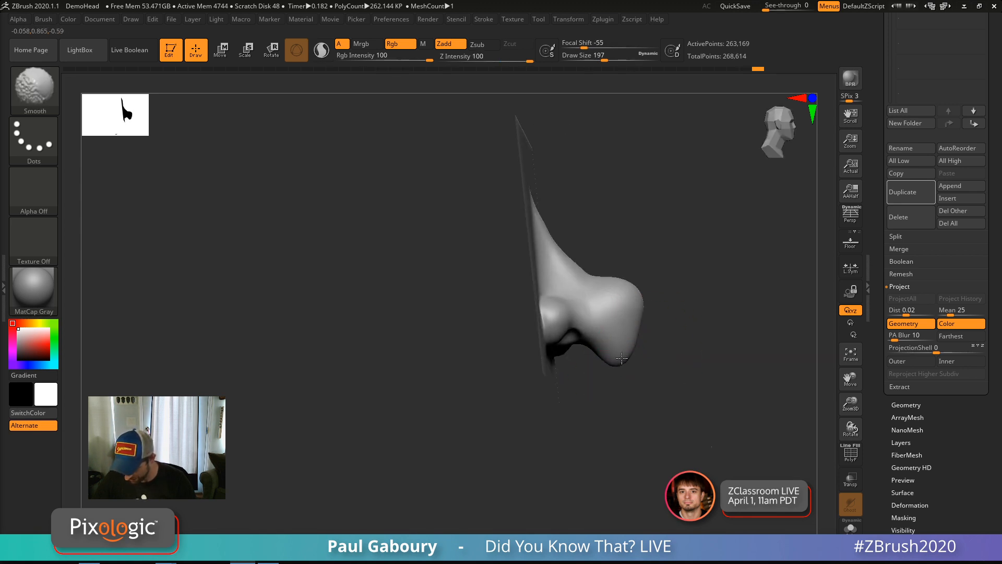
# Carve a long groove down the side of the nose bridge using DamStandard at draw size 68.
pyautogui.moveTo(691, 360)
pyautogui.mouseDown(button='right')
pyautogui.moveTo(655, 432)
pyautogui.moveTo(616, 452)
pyautogui.mouseUp(button='right')
pyautogui.keyDown('ctrl'); pyautogui.moveTo(566, 331); pyautogui.dragTo(626, 331, button='right'); pyautogui.keyUp('ctrl')
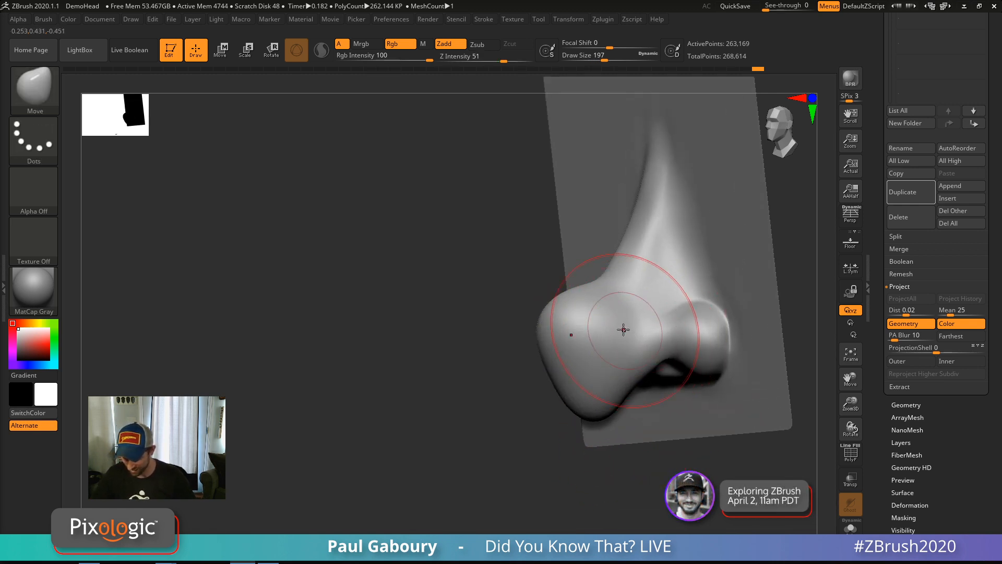
pyautogui.press('b')
pyautogui.press('d')
pyautogui.press('s')
pyautogui.press('s')
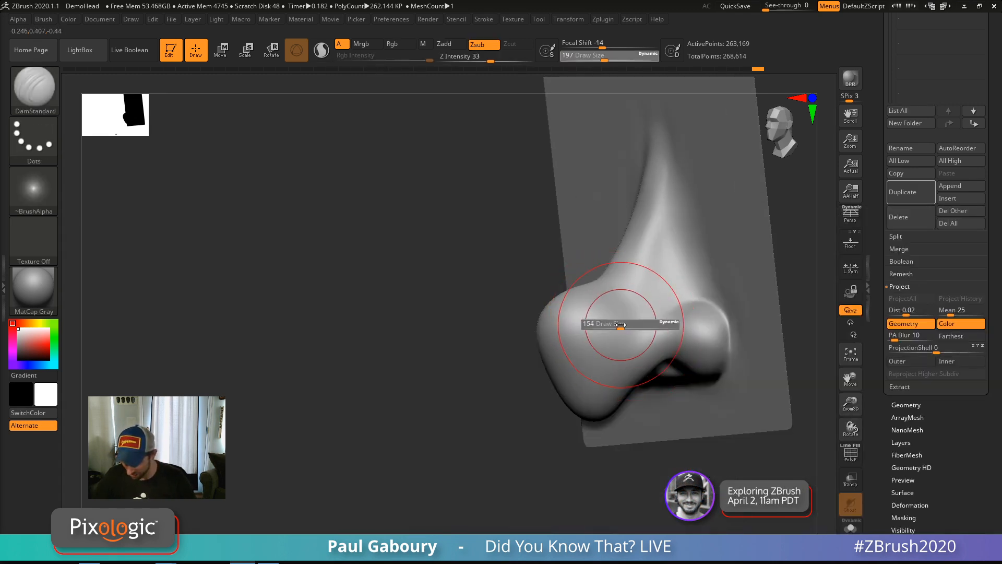
pyautogui.moveTo(621, 324); pyautogui.dragTo(609, 324)
pyautogui.press('shift')
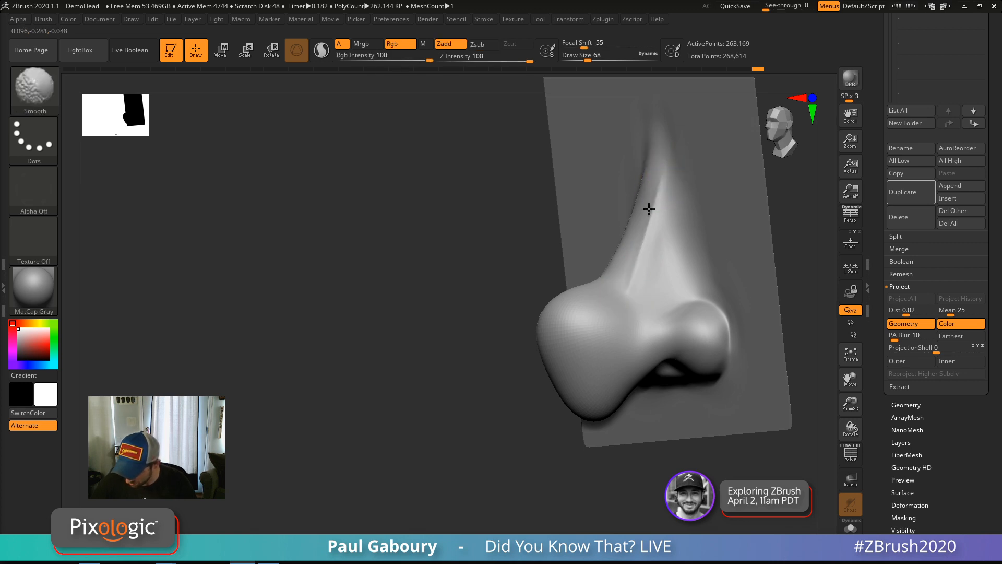
# Deepen the hollow between the nose tip and nostril wing, extend the bridge groove into it, and smooth the strokes.
pyautogui.moveTo(663, 333)
pyautogui.mouseDown()
pyautogui.moveTo(708, 337)
pyautogui.moveTo(676, 327)
pyautogui.mouseUp()
pyautogui.moveTo(653, 233); pyautogui.dragTo(640, 324)
pyautogui.press('shift')
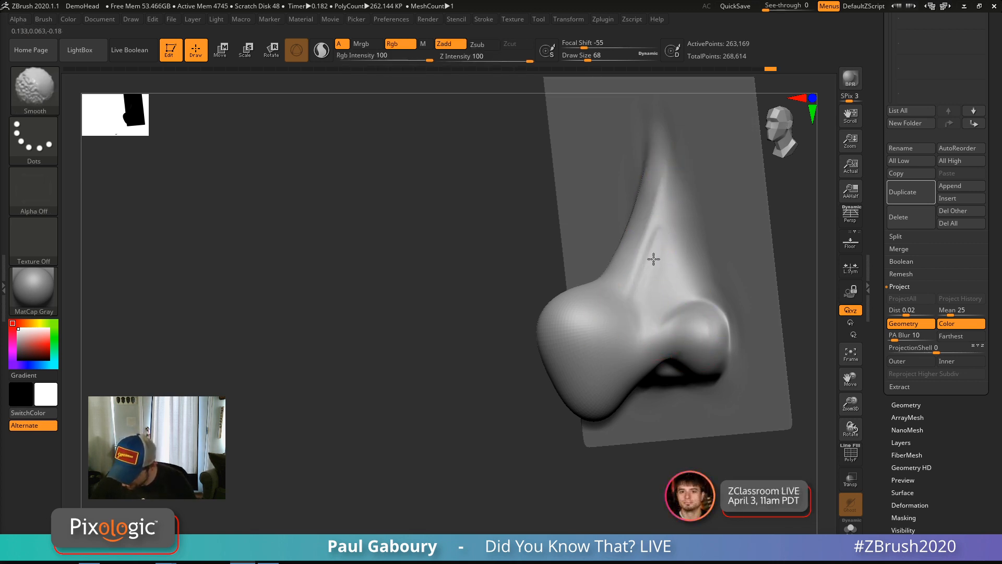
pyautogui.keyDown('shift'); pyautogui.moveTo(653, 259); pyautogui.dragTo(646, 332); pyautogui.keyUp('shift')
# Smooth the side of the nose above the wing and carve a fresh DamStandard groove beside the upper bridge.
pyautogui.moveTo(641, 266); pyautogui.dragTo(662, 286, button='right')
pyautogui.moveTo(631, 331)
pyautogui.keyDown('ctrl'); pyautogui.mouseDown(button='right')
pyautogui.moveTo(687, 358)
pyautogui.moveTo(573, 400)
pyautogui.mouseUp(button='right'); pyautogui.keyUp('ctrl')
pyautogui.moveTo(568, 346)
pyautogui.keyDown('shift'); pyautogui.mouseDown()
pyautogui.moveTo(564, 313)
pyautogui.moveTo(573, 368)
pyautogui.mouseUp(); pyautogui.keyUp('shift')
pyautogui.press('shift')
pyautogui.moveTo(568, 300); pyautogui.dragTo(564, 330)
pyautogui.press('shift')
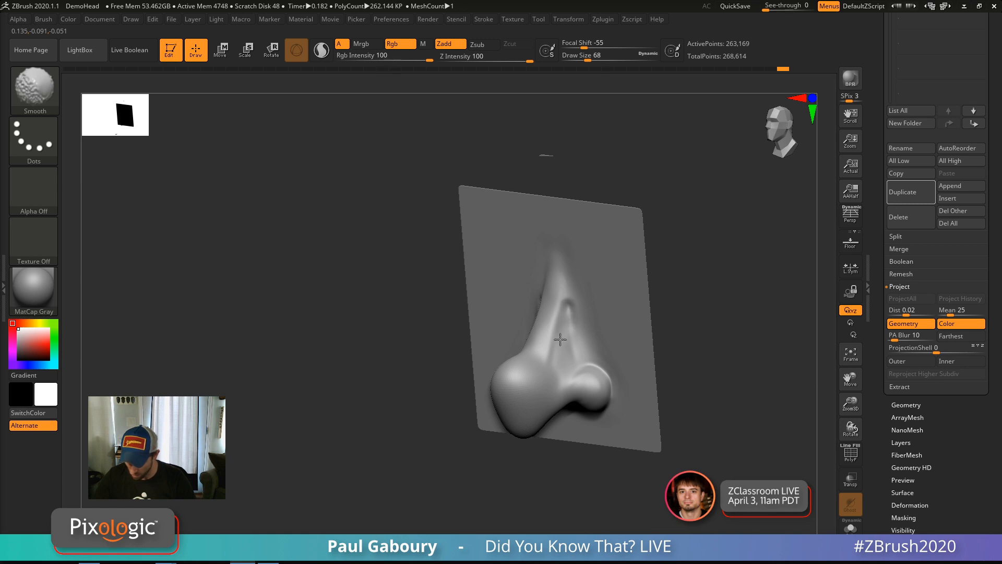
# Activate the Chisel3D brush and turn the sculpted nose plane squarely to the front view.
pyautogui.moveTo(559, 397)
pyautogui.keyDown('ctrl'); pyautogui.mouseDown(button='right')
pyautogui.moveTo(568, 389)
pyautogui.moveTo(687, 422)
pyautogui.moveTo(690, 393)
pyautogui.moveTo(617, 395)
pyautogui.mouseUp(button='right'); pyautogui.keyUp('ctrl')
pyautogui.press('shift')
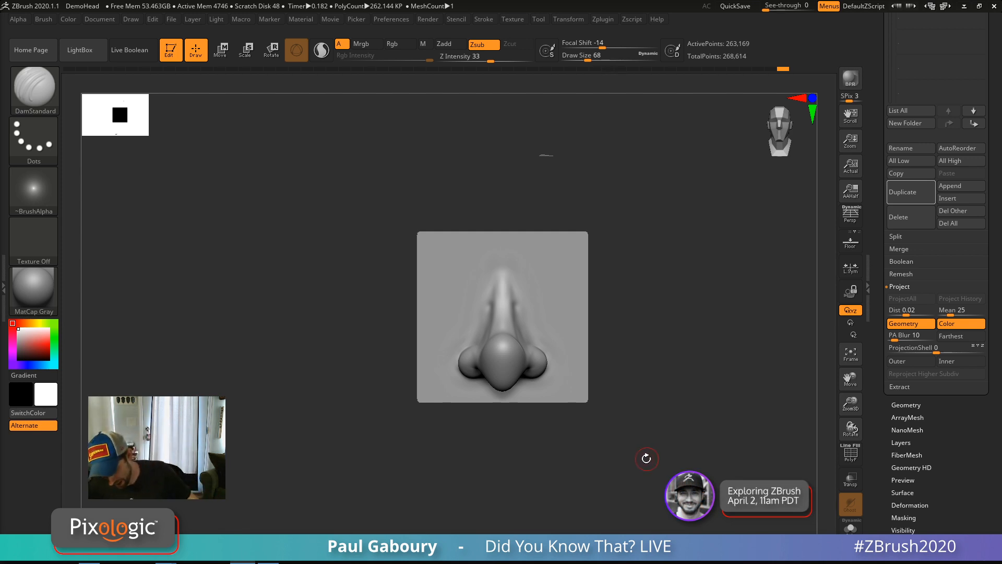
pyautogui.moveTo(641, 458); pyautogui.dragTo(671, 441)
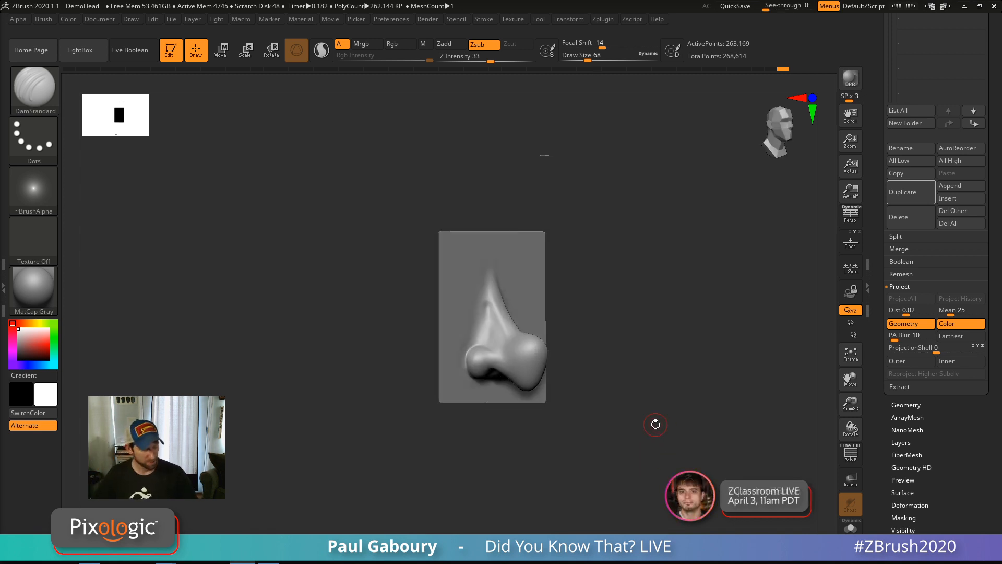
pyautogui.press('b')
pyautogui.click(363, 286)
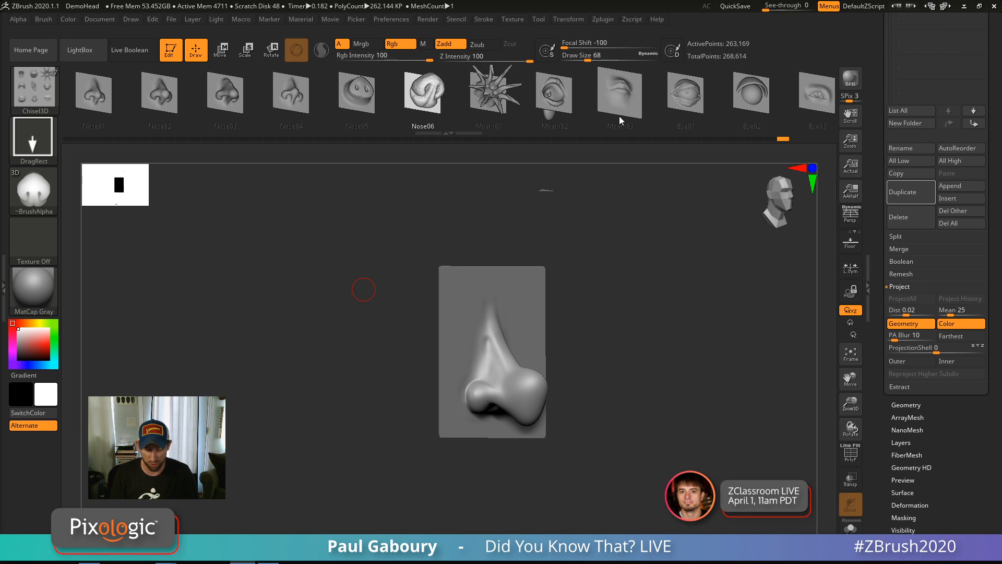
pyautogui.moveTo(36, 202)
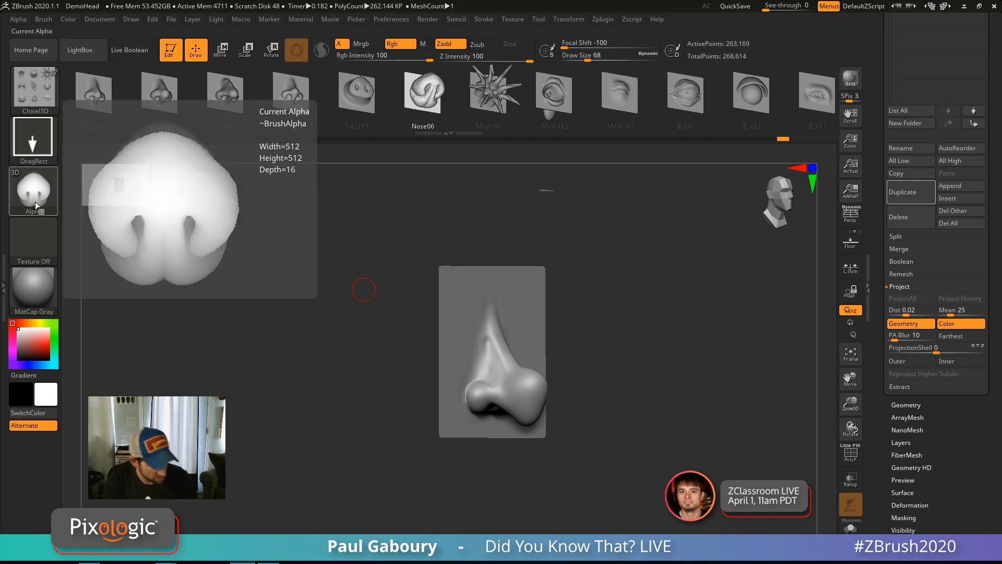
pyautogui.press('shift')
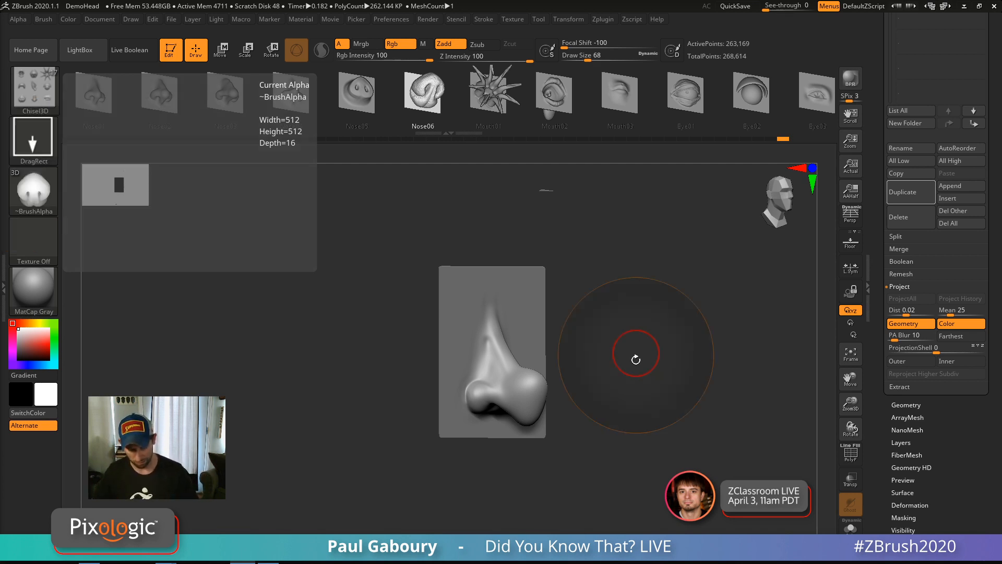
pyautogui.press('shift')
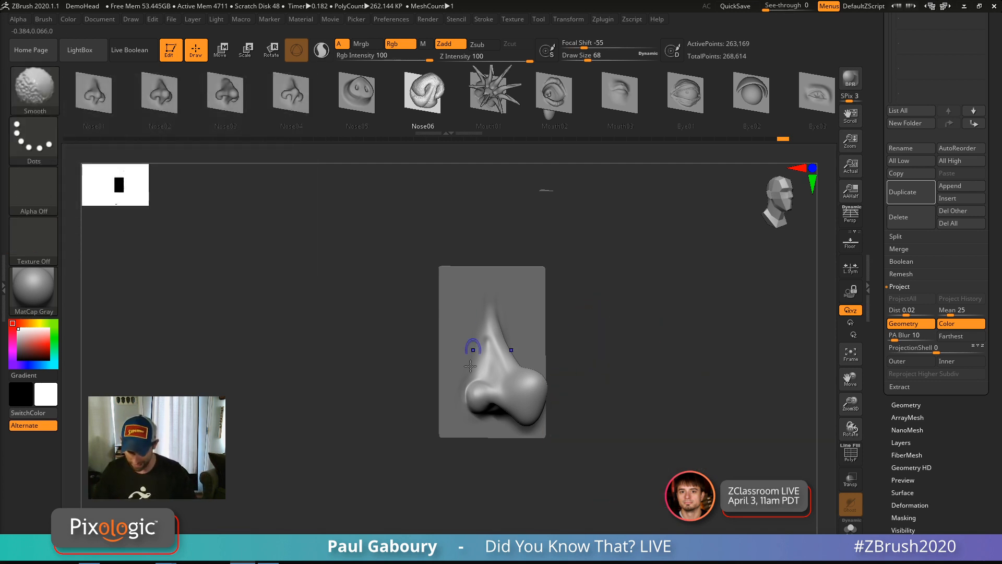
pyautogui.keyDown('shift'); pyautogui.moveTo(628, 398); pyautogui.dragTo(644, 314); pyautogui.keyUp('shift')
pyautogui.keyDown('alt'); pyautogui.moveTo(703, 368); pyautogui.dragTo(655, 374); pyautogui.keyUp('alt')
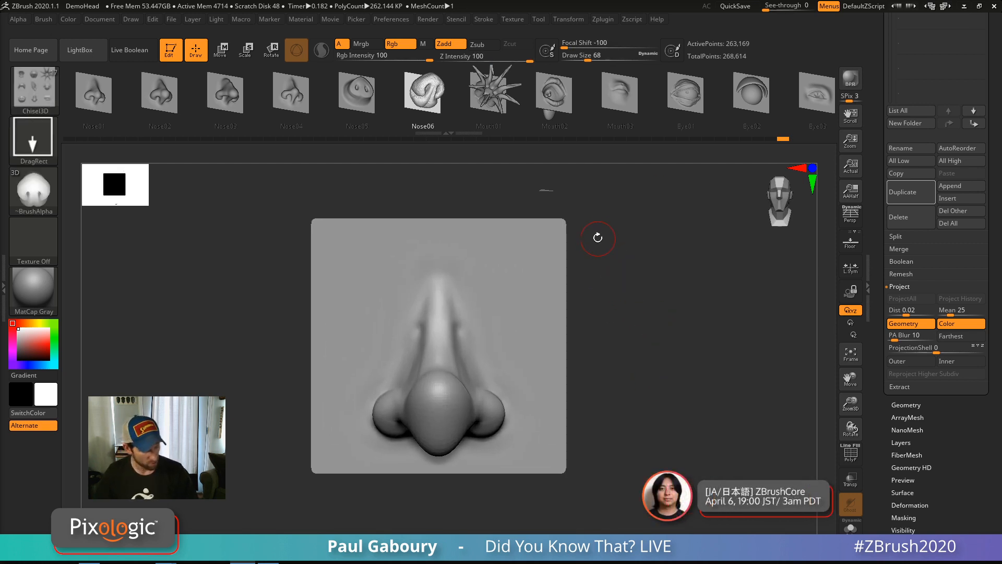
# Try to append the nose sculpt to the current brush with Create InsertMesh.
pyautogui.press('b')
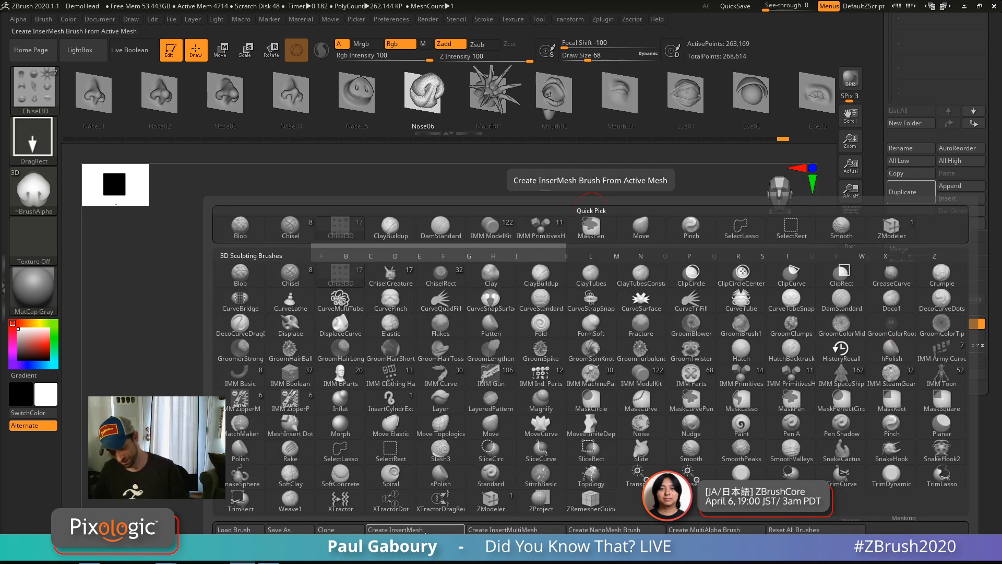
pyautogui.click(426, 530)
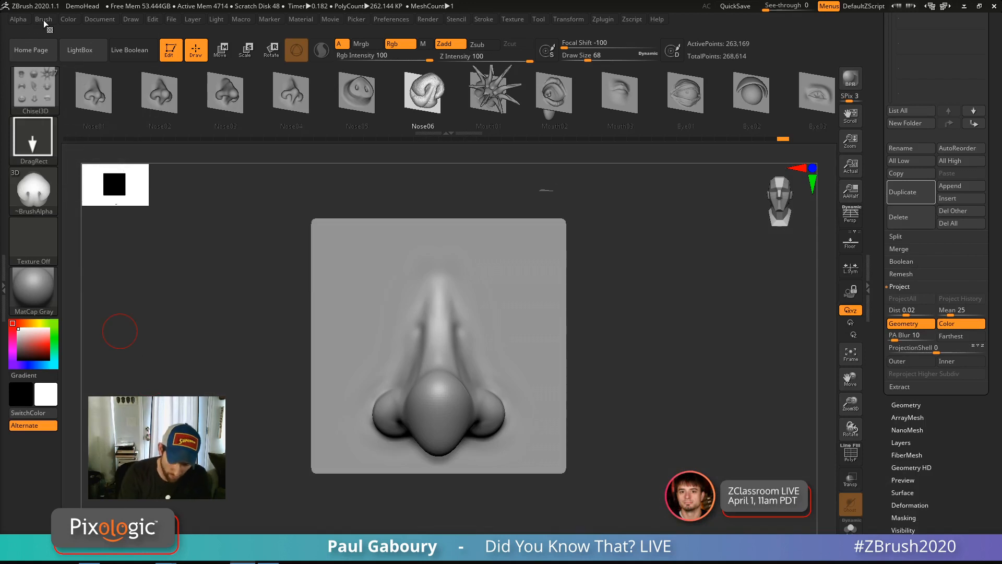
pyautogui.click(44, 20)
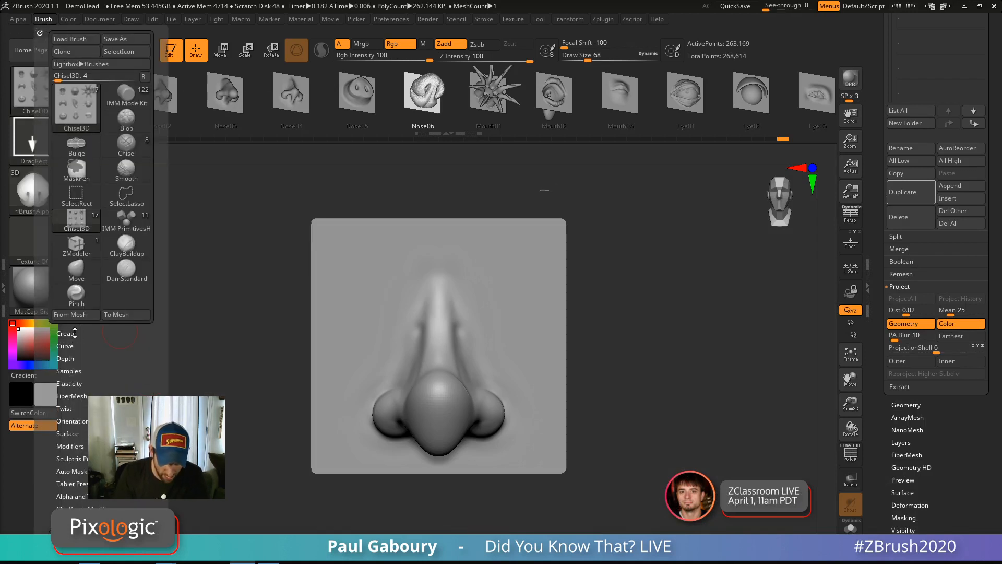
pyautogui.click(67, 333)
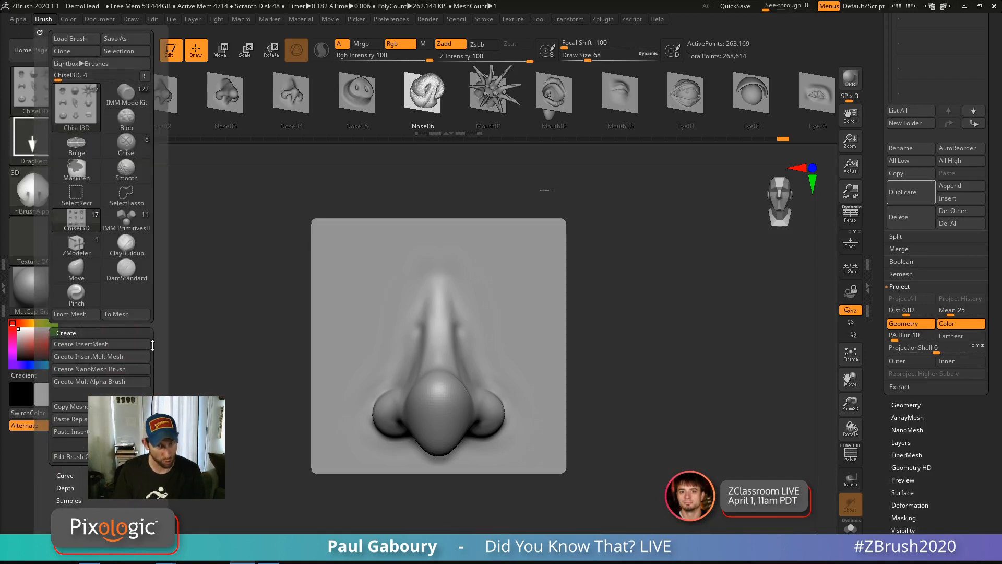
pyautogui.click(105, 349)
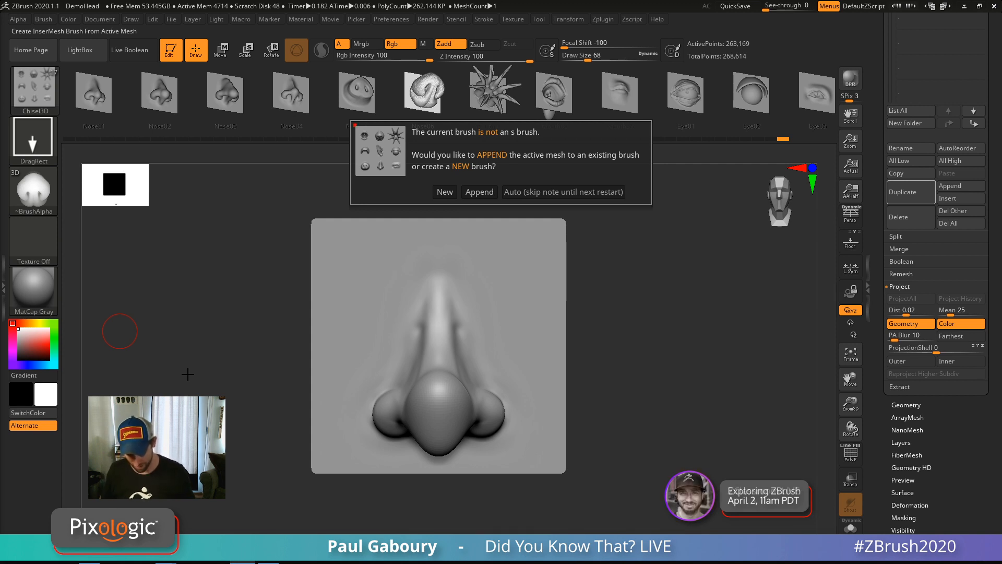
pyautogui.click(473, 192)
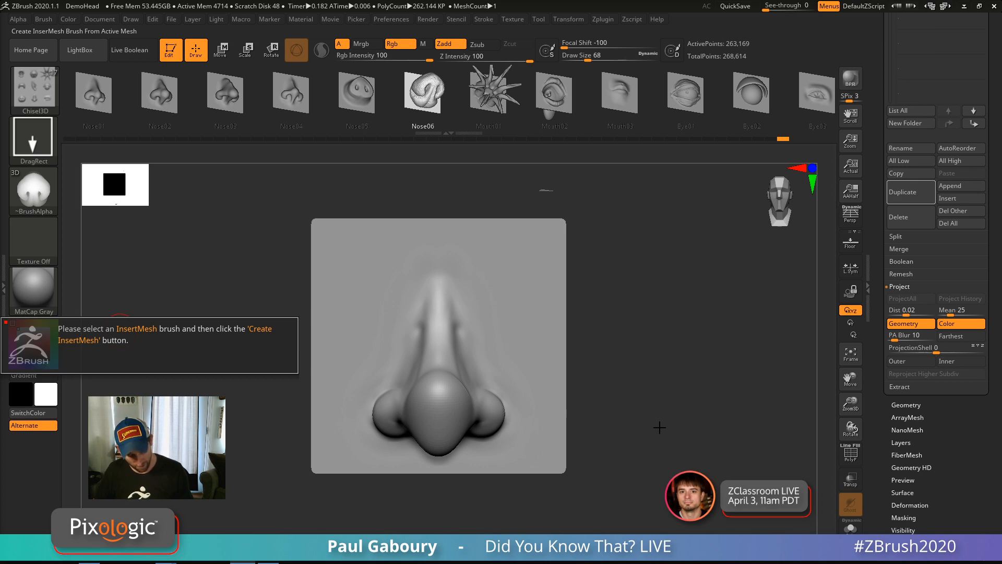
# Append the nose sculpt to the Chisel3D brush with From Mesh.
pyautogui.moveTo(714, 91); pyautogui.dragTo(385, 137)
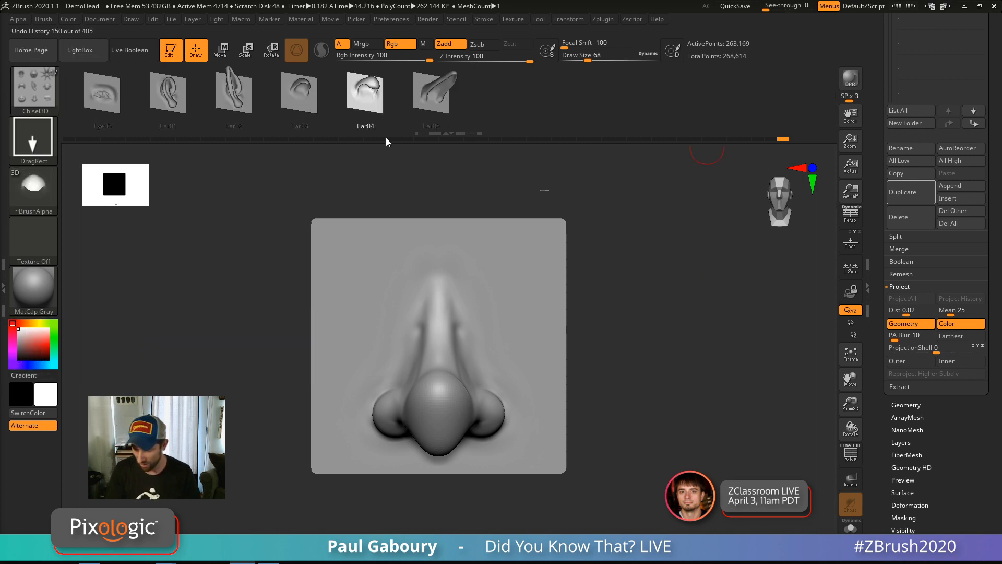
pyautogui.moveTo(401, 98); pyautogui.dragTo(710, 91)
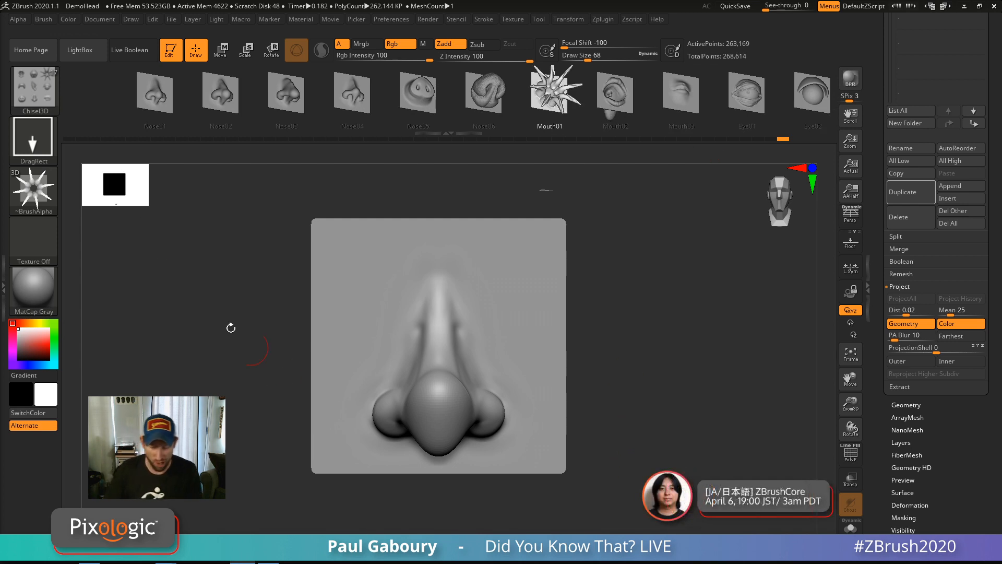
pyautogui.click(45, 21)
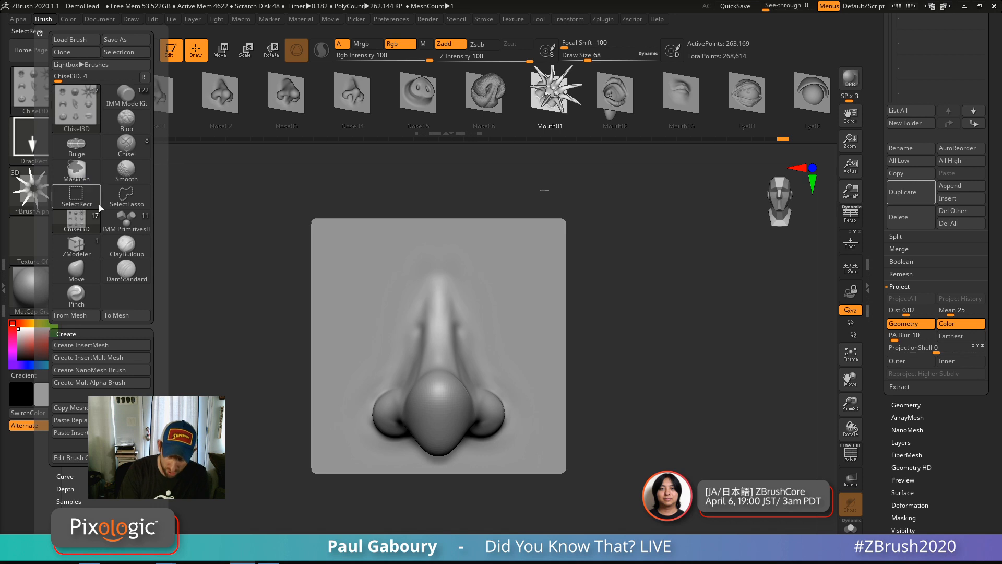
pyautogui.click(145, 78)
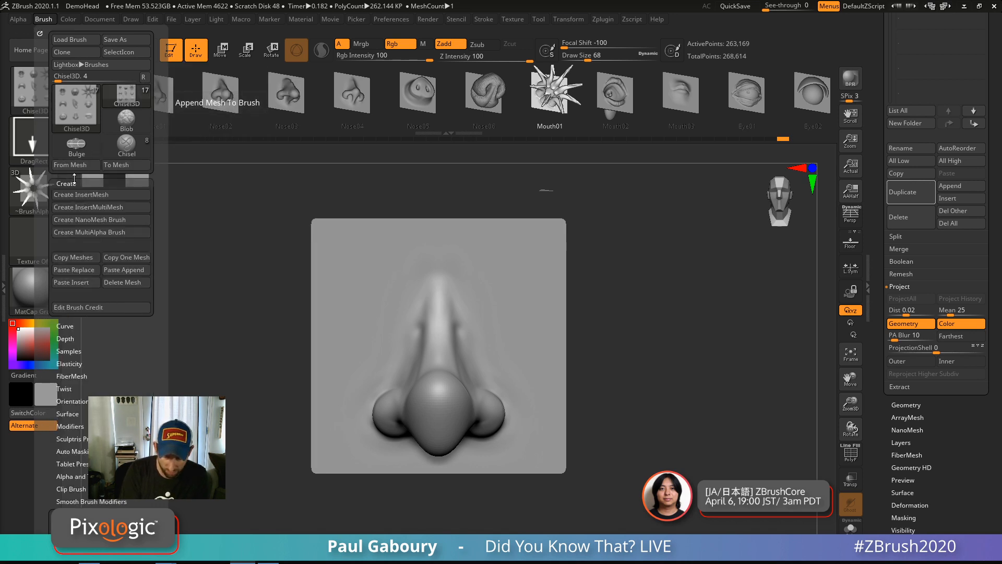
pyautogui.click(68, 182)
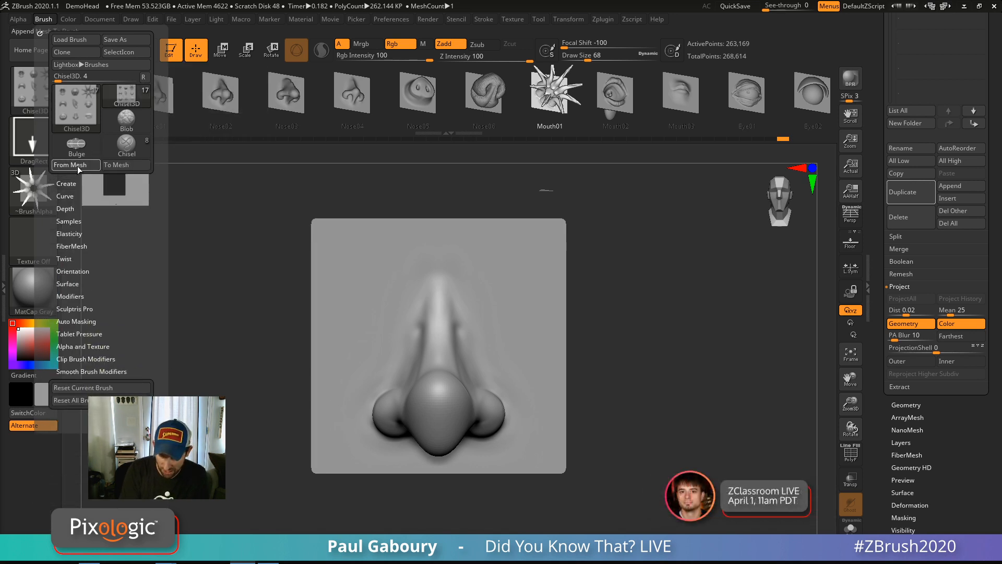
pyautogui.click(76, 166)
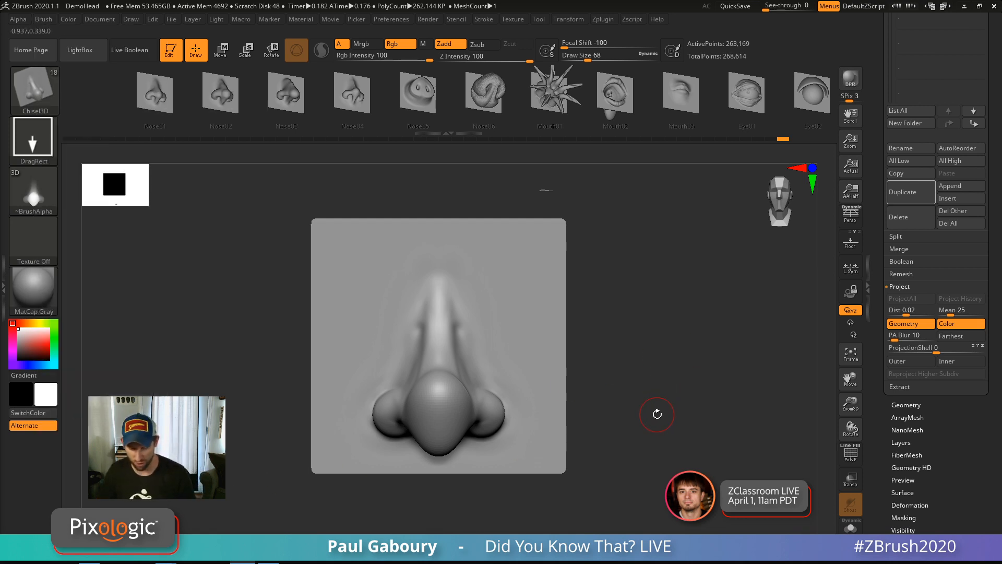
# Select the new Plane nose at the end of the Chisel3D set and check its alpha preview.
pyautogui.moveTo(646, 93); pyautogui.dragTo(280, 111)
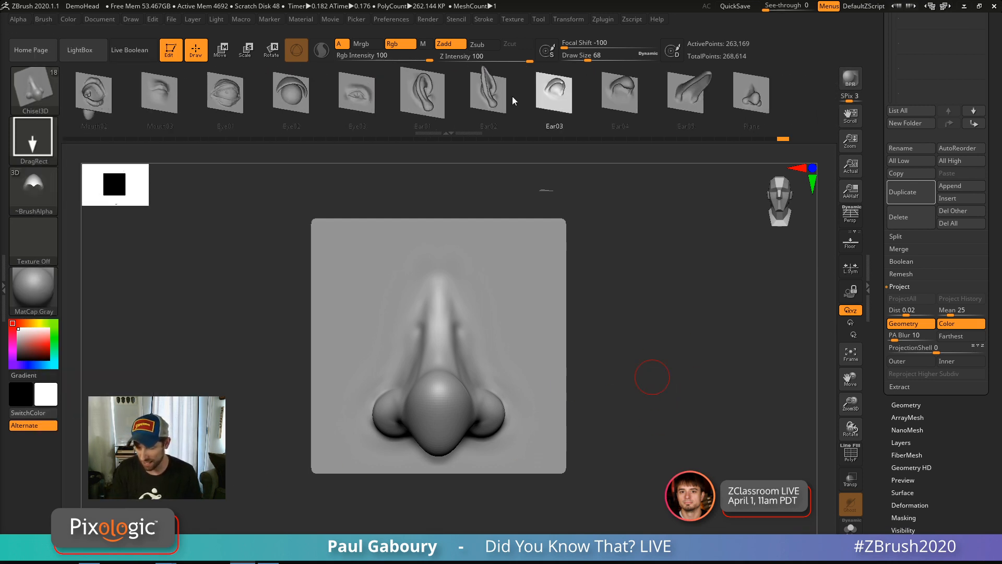
pyautogui.click(683, 99)
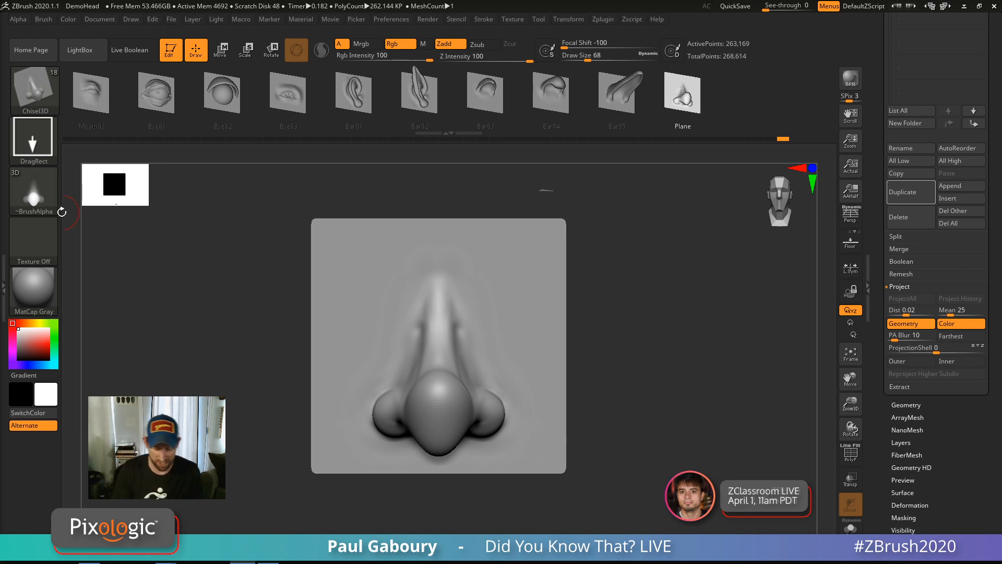
pyautogui.moveTo(45, 193)
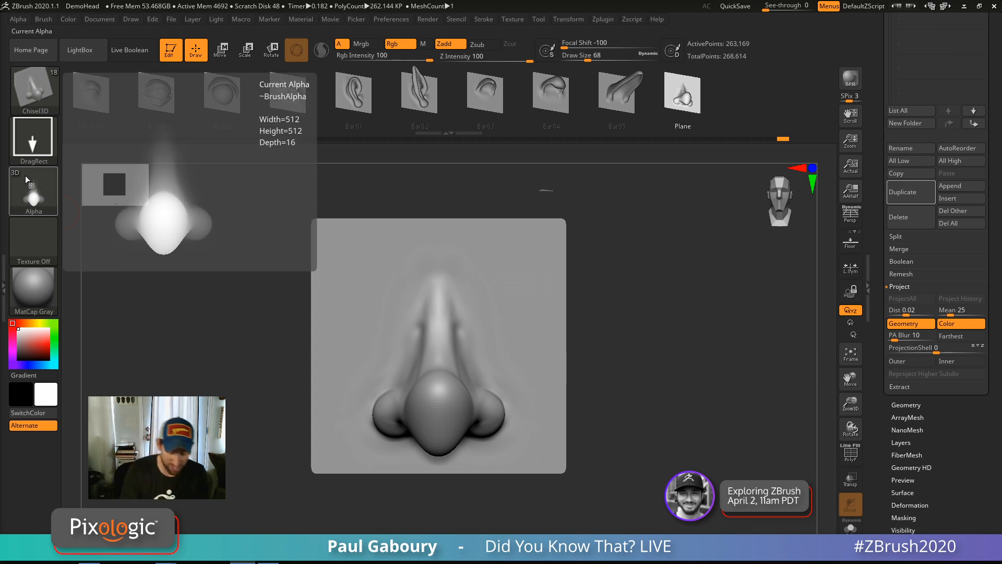
# Try the new nose stamp on the plane and undo it.
pyautogui.moveTo(510, 292); pyautogui.dragTo(513, 211)
pyautogui.moveTo(613, 418)
pyautogui.mouseDown()
pyautogui.moveTo(653, 443)
pyautogui.moveTo(641, 432)
pyautogui.mouseUp()
pyautogui.press('ctrl')
pyautogui.hotkey('ctrl', 'z')
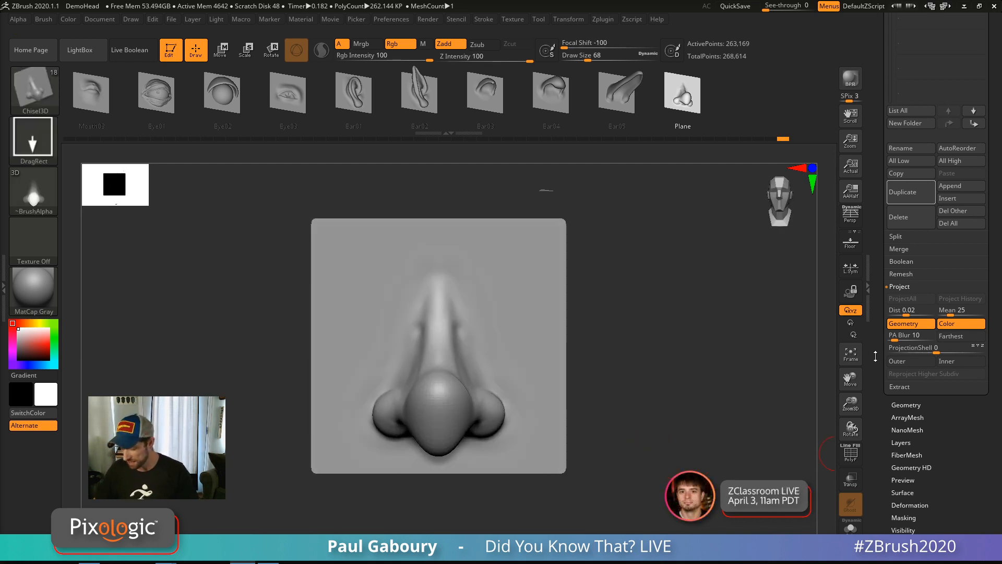
# Switch to the PolySphere tool and open its Geometry settings.
pyautogui.moveTo(880, 357); pyautogui.dragTo(883, 496)
pyautogui.click(961, 265)
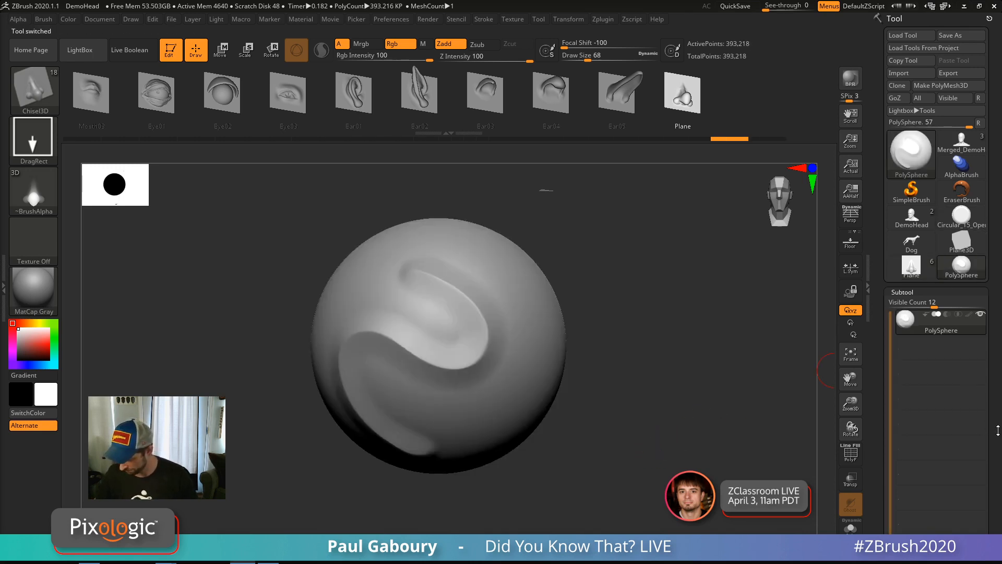
pyautogui.scroll(-10, 934, 365)
pyautogui.keyDown('shift'); pyautogui.click(914, 458); pyautogui.keyUp('shift')
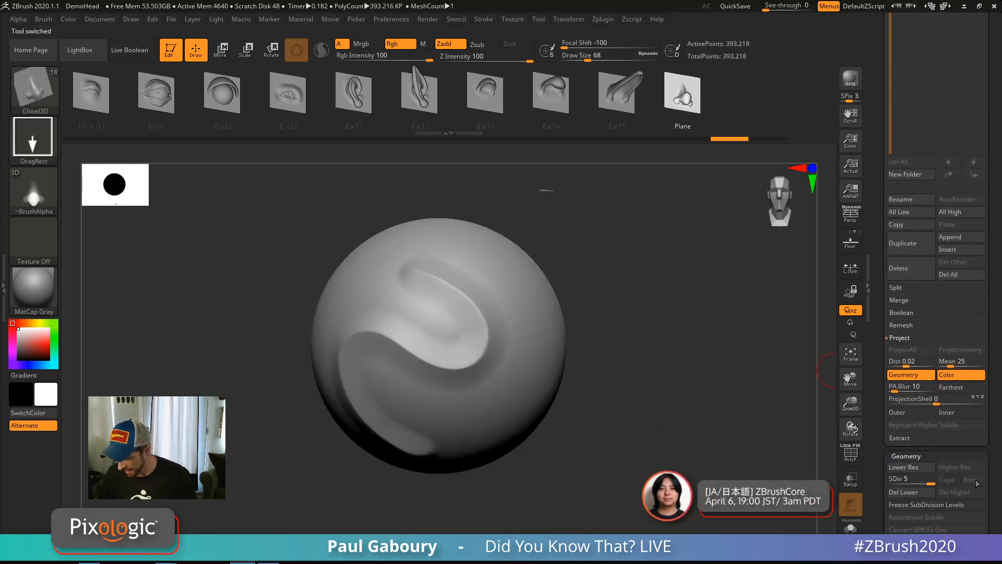
pyautogui.moveTo(915, 464); pyautogui.dragTo(915, 365)
# Try a nose stamp on the side of the sphere, check its wireframe, smooth the tip, and undo both strokes.
pyautogui.moveTo(598, 401)
pyautogui.mouseDown()
pyautogui.moveTo(571, 379)
pyautogui.moveTo(579, 355)
pyautogui.moveTo(557, 253)
pyautogui.moveTo(545, 279)
pyautogui.moveTo(545, 261)
pyautogui.mouseUp()
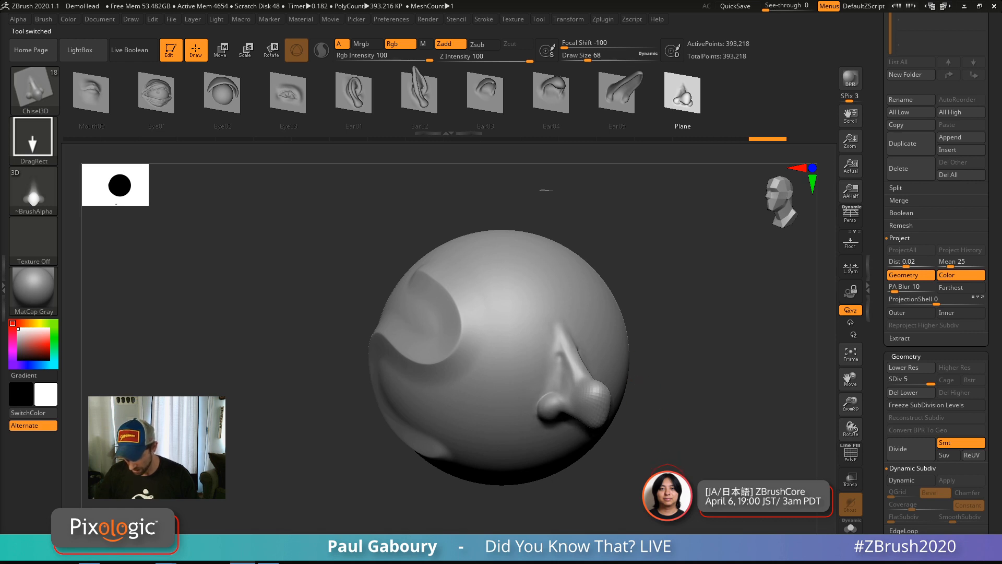
pyautogui.moveTo(546, 261)
pyautogui.keyDown('ctrl'); pyautogui.mouseDown(button='right')
pyautogui.moveTo(604, 396)
pyautogui.moveTo(568, 360)
pyautogui.mouseUp(button='right'); pyautogui.keyUp('ctrl')
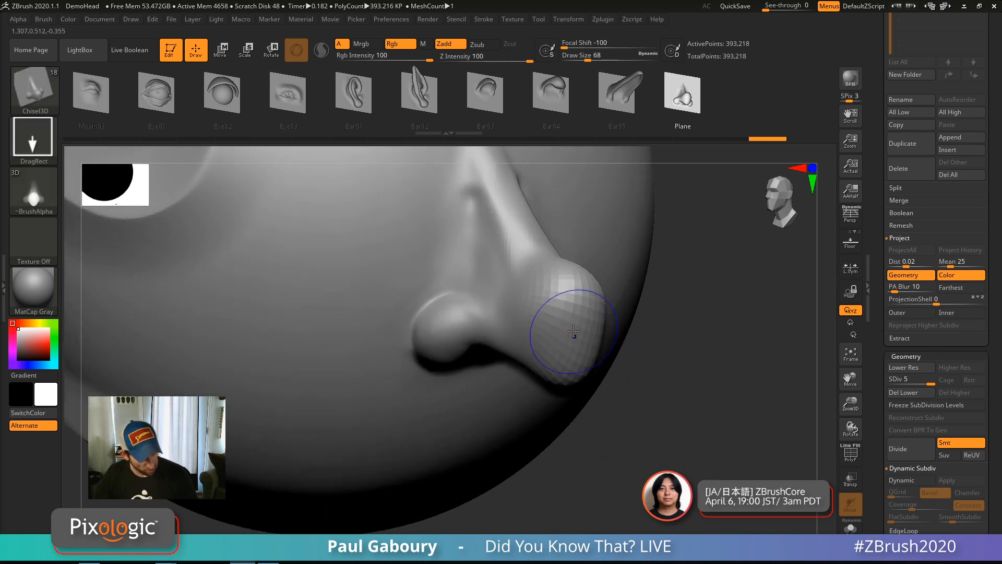
pyautogui.hotkey('shift', 'f')
pyautogui.hotkey('shift', 'f')
pyautogui.moveTo(584, 326)
pyautogui.keyDown('shift'); pyautogui.mouseDown()
pyautogui.moveTo(559, 302)
pyautogui.moveTo(558, 310)
pyautogui.mouseUp(); pyautogui.keyUp('shift')
pyautogui.hotkey('shift', 'f')
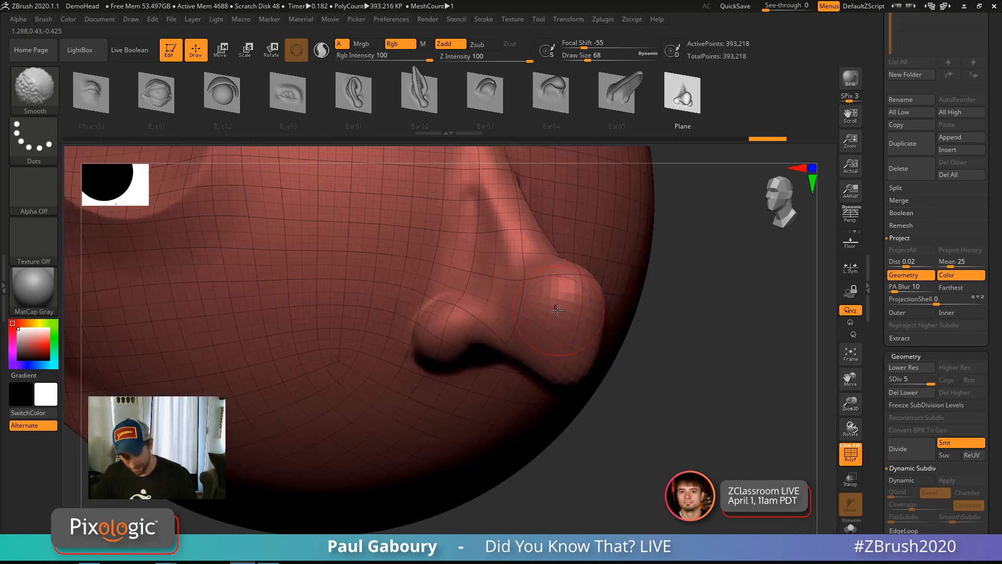
pyautogui.keyDown('ctrl'); pyautogui.moveTo(625, 388); pyautogui.dragTo(538, 411, button='right'); pyautogui.keyUp('ctrl')
pyautogui.hotkey('ctrl', 'z')
pyautogui.hotkey('ctrl', 'z')
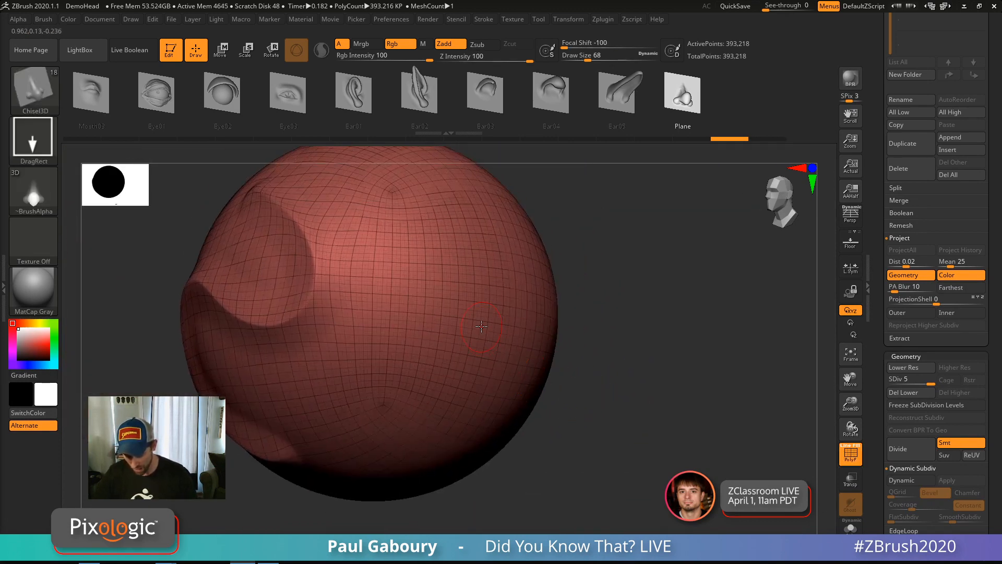
# Try the nose stamp again at subdivision level 5 with the wireframe hidden, and undo it.
pyautogui.moveTo(480, 334)
pyautogui.mouseDown()
pyautogui.moveTo(472, 222)
pyautogui.moveTo(457, 196)
pyautogui.mouseUp()
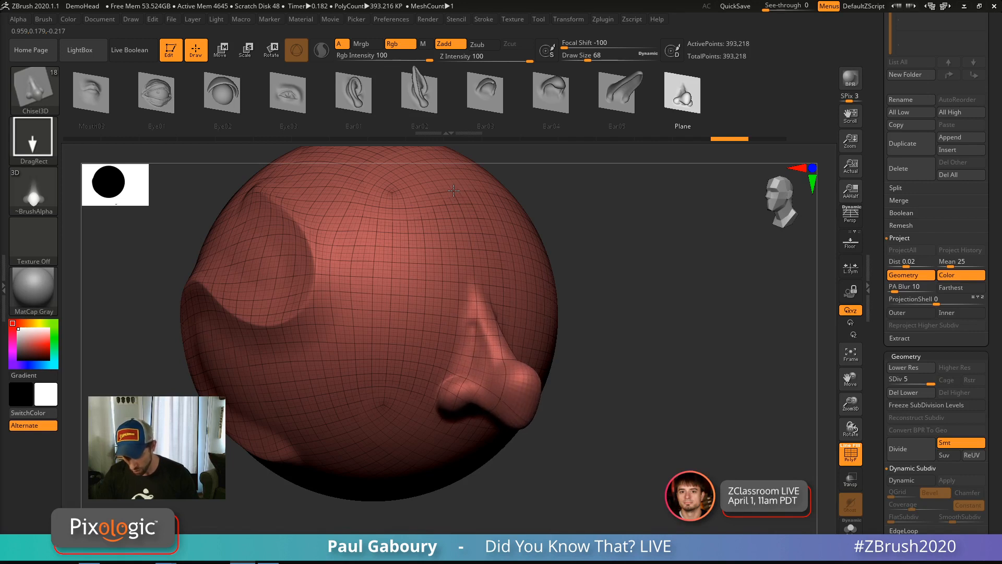
pyautogui.hotkey('shift', 'f')
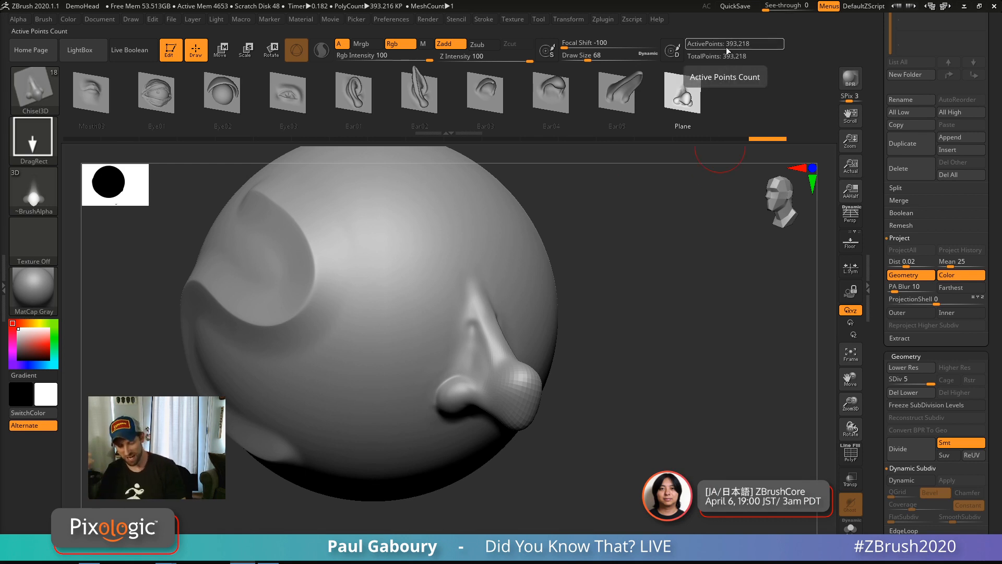
pyautogui.hotkey('ctrl', 'z')
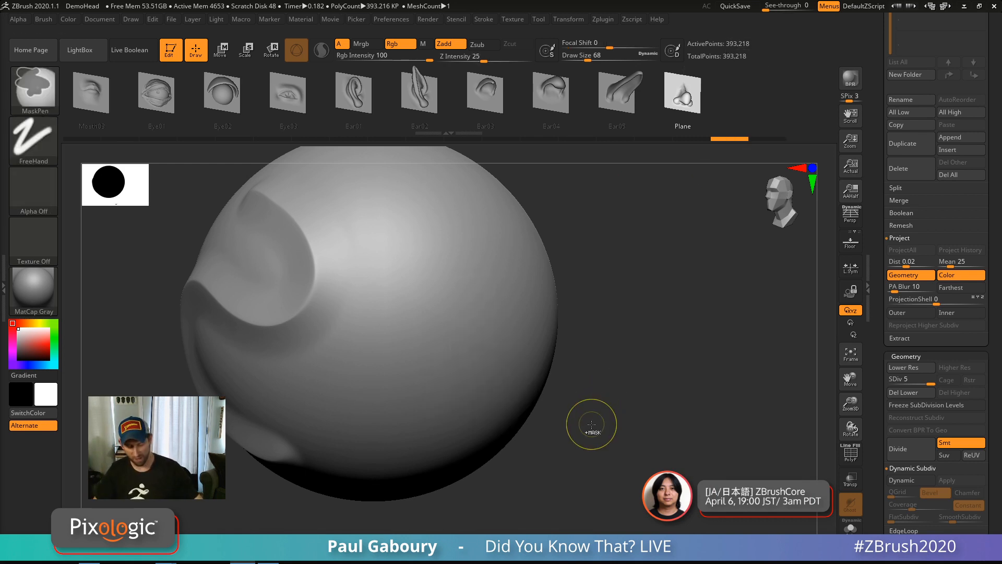
# Subdivide the sphere to level 6 and stamp the nose onto its side.
pyautogui.moveTo(490, 338)
pyautogui.mouseDown()
pyautogui.moveTo(474, 205)
pyautogui.moveTo(441, 176)
pyautogui.mouseUp()
pyautogui.hotkey('ctrl', 'd')
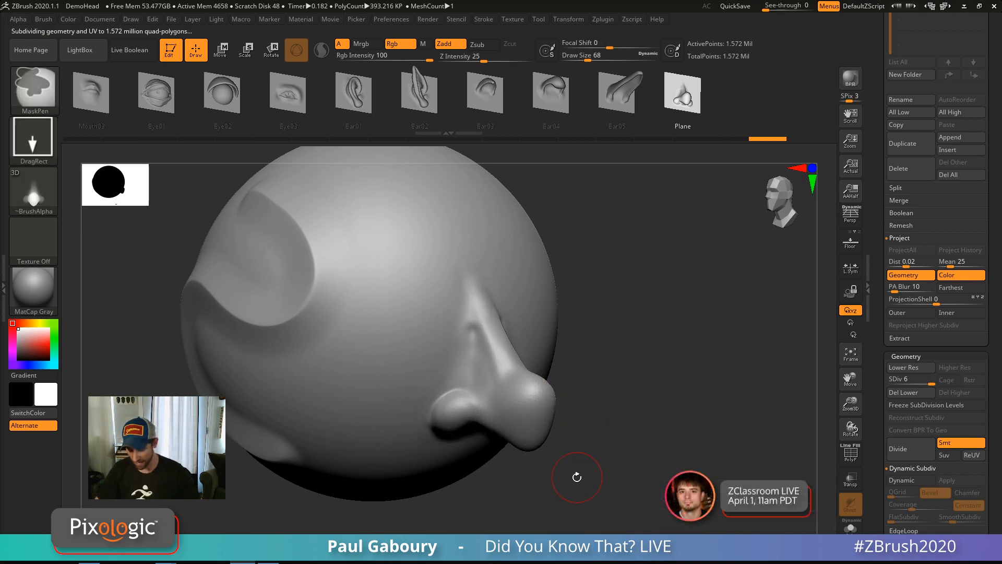
# Stamp a second nose on the sphere beside the first and display the mesh wireframe.
pyautogui.moveTo(405, 383); pyautogui.dragTo(405, 167)
pyautogui.moveTo(589, 493); pyautogui.dragTo(592, 423)
pyautogui.moveTo(592, 461)
pyautogui.mouseDown()
pyautogui.moveTo(586, 474)
pyautogui.moveTo(573, 470)
pyautogui.moveTo(701, 242)
pyautogui.mouseUp()
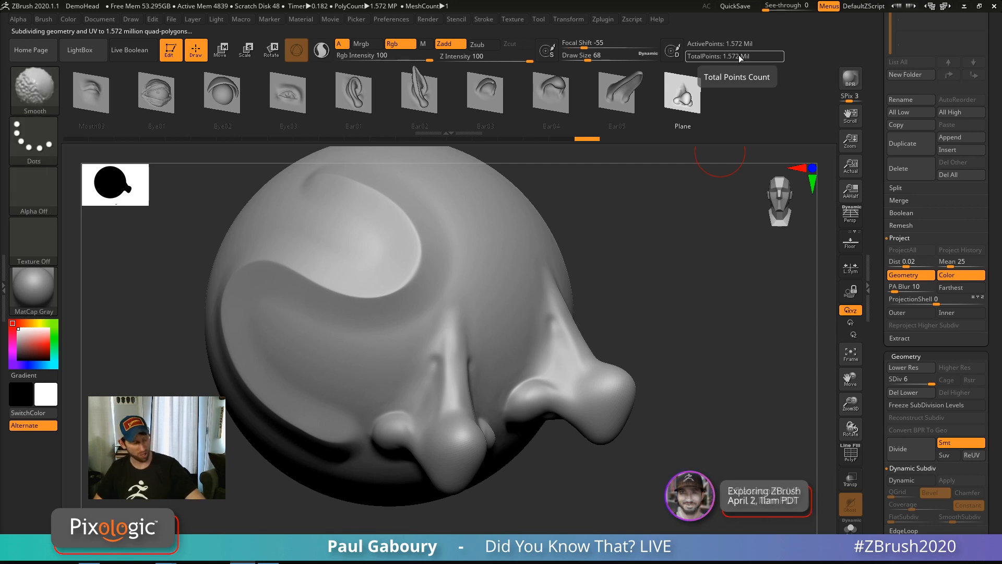
pyautogui.hotkey('shift', 'f')
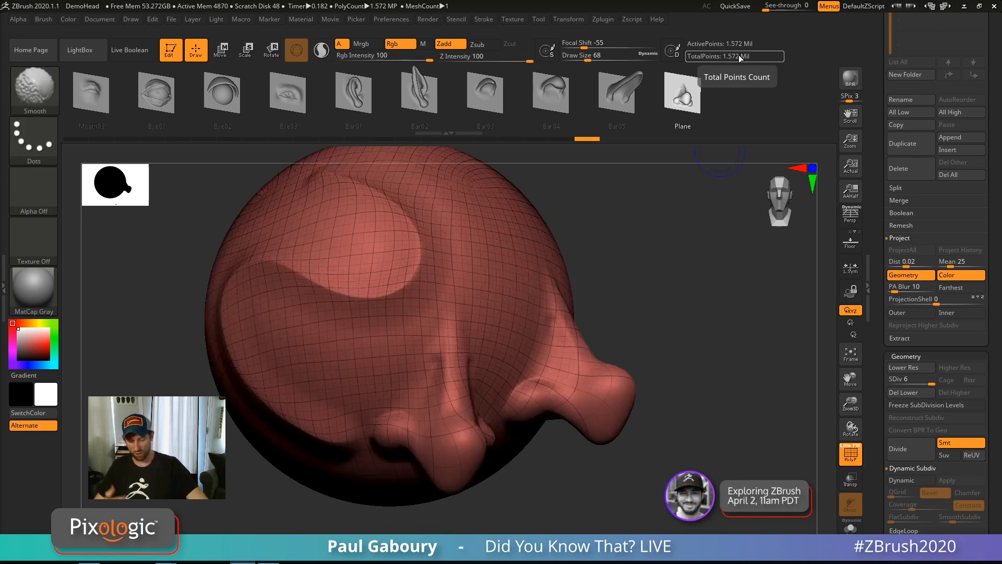
# Hide the wireframe and undo the second nose stamp on the sphere.
pyautogui.hotkey('shift', 'f')
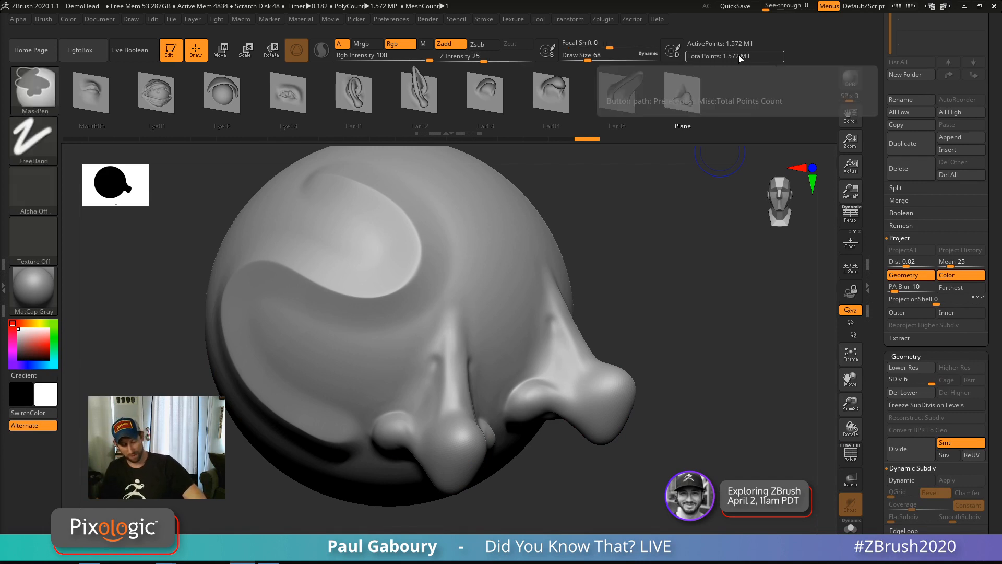
pyautogui.hotkey('ctrl', 'z')
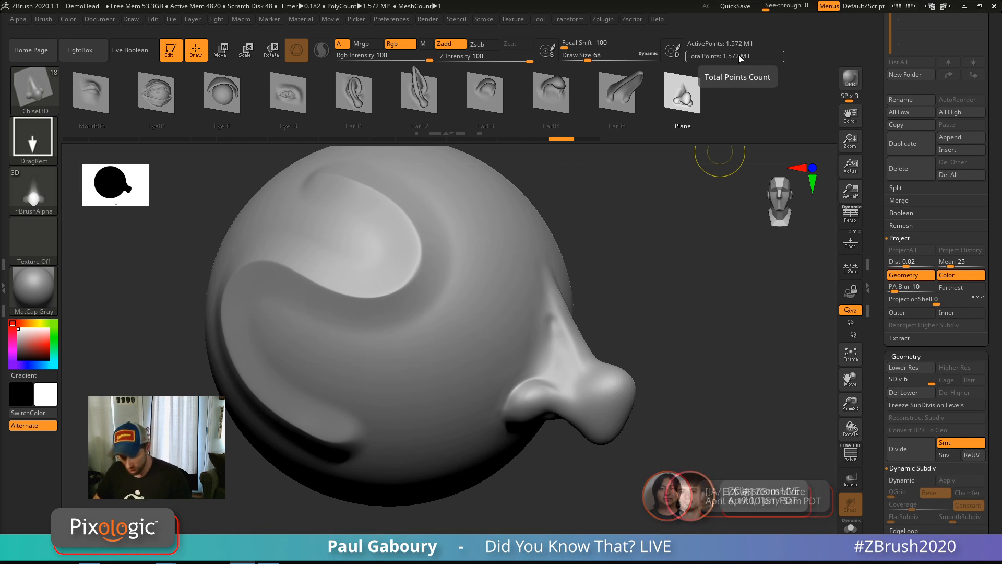
pyautogui.hotkey('ctrl', 'shift')
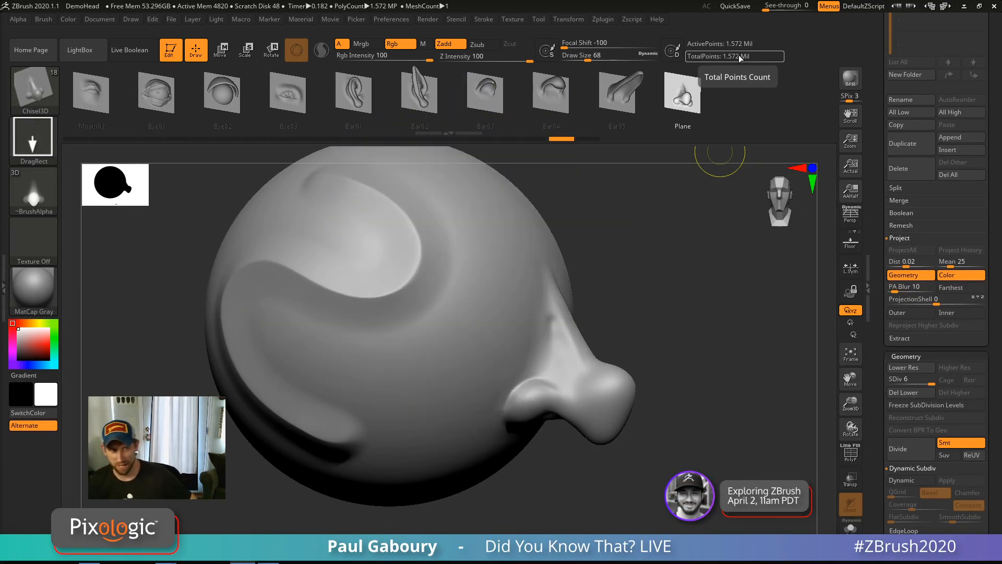
# Switch back to the sculpted nose Plane tool and align the view to its front.
pyautogui.moveTo(881, 276); pyautogui.dragTo(881, 398)
pyautogui.click(911, 266)
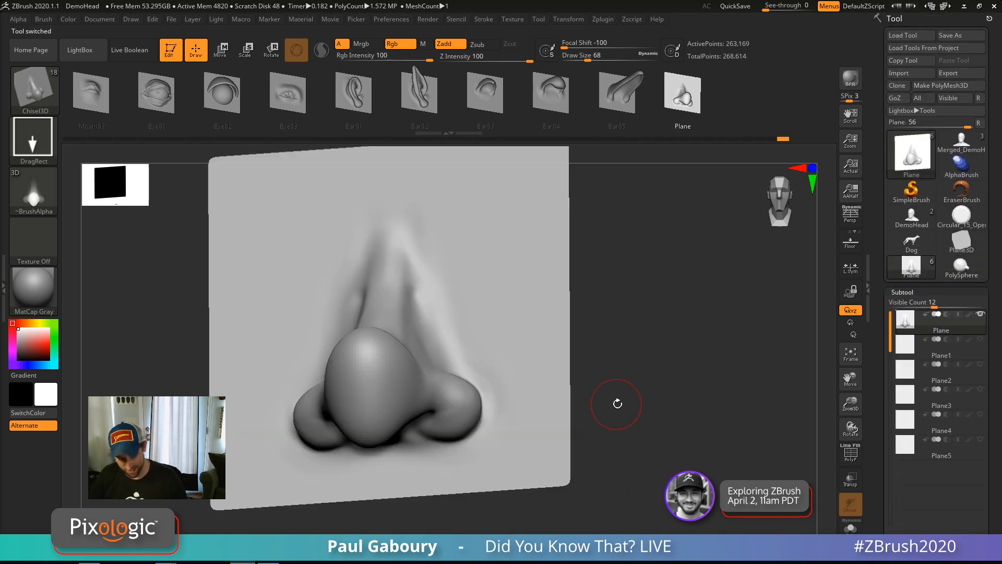
pyautogui.keyDown('shift'); pyautogui.moveTo(630, 402); pyautogui.dragTo(628, 460, button='right'); pyautogui.keyUp('shift')
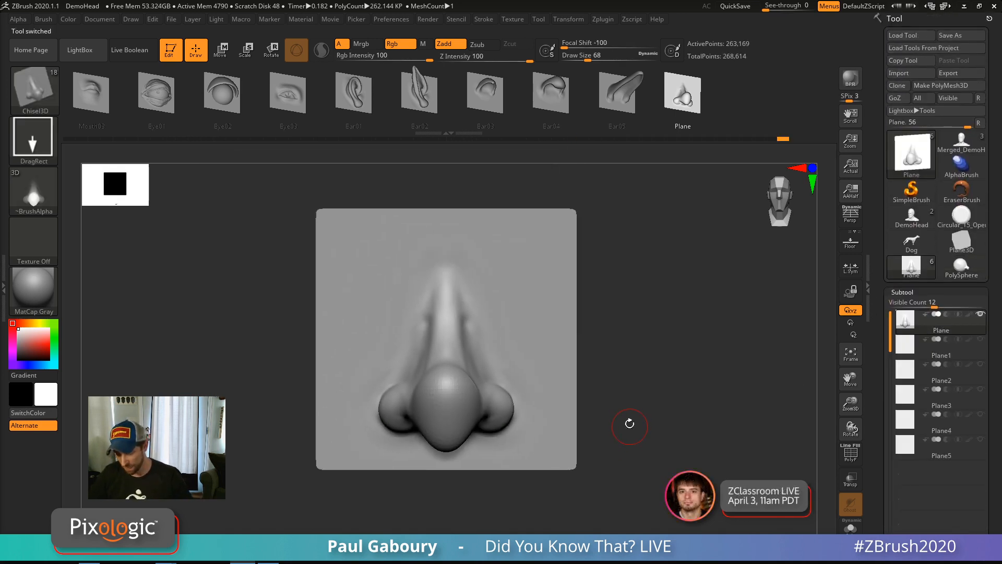
# Sculpt symmetrical crossed strokes at two heights beside the nose with the ClayBuildup brush at draw size 49.
pyautogui.press('b')
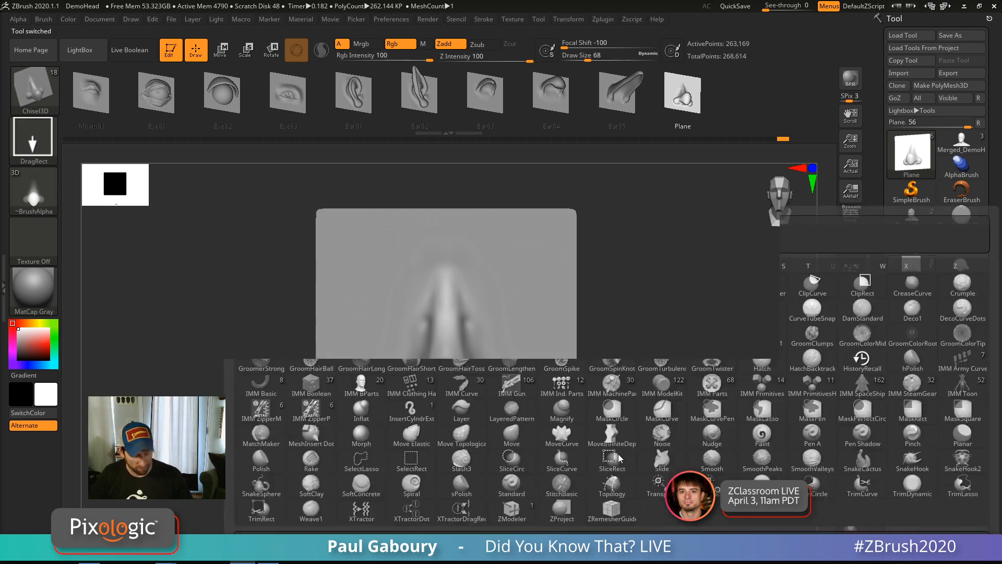
pyautogui.press('c')
pyautogui.press('b')
pyautogui.keyDown('ctrl'); pyautogui.moveTo(612, 374); pyautogui.dragTo(537, 265, button='right'); pyautogui.keyUp('ctrl')
pyautogui.press('s')
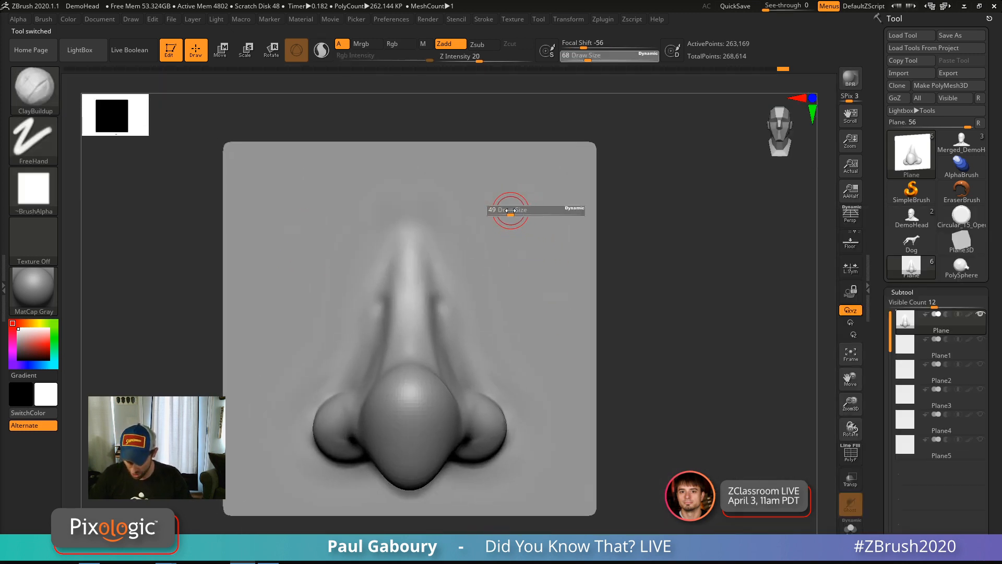
pyautogui.moveTo(509, 208); pyautogui.dragTo(534, 234)
pyautogui.moveTo(533, 195)
pyautogui.mouseDown()
pyautogui.moveTo(510, 223)
pyautogui.moveTo(530, 197)
pyautogui.mouseUp()
pyautogui.moveTo(656, 405)
pyautogui.keyDown('alt'); pyautogui.mouseDown(button='right')
pyautogui.moveTo(667, 406)
pyautogui.moveTo(642, 393)
pyautogui.mouseUp(button='right'); pyautogui.keyUp('alt')
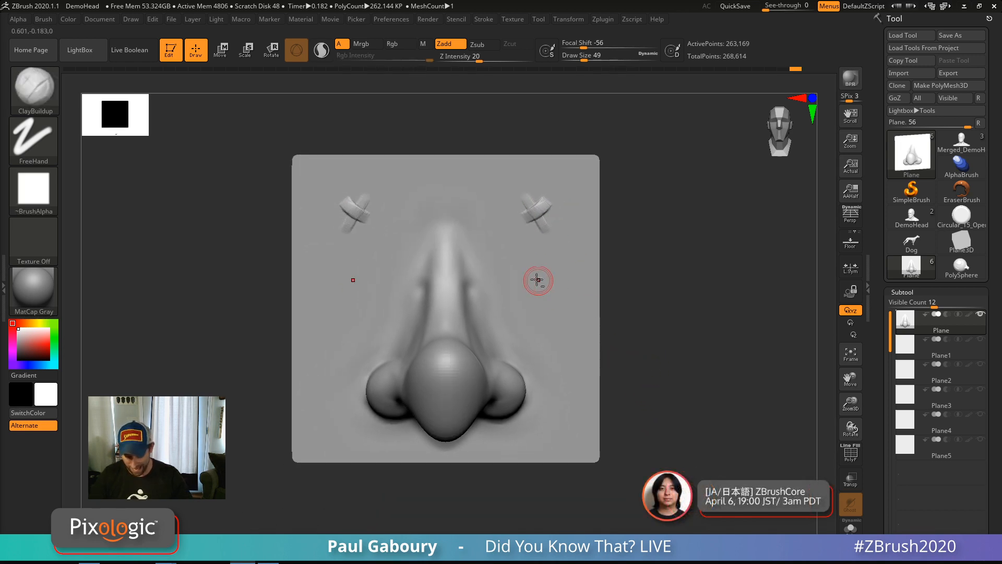
pyautogui.moveTo(533, 269)
pyautogui.mouseDown()
pyautogui.moveTo(545, 290)
pyautogui.moveTo(555, 270)
pyautogui.mouseUp()
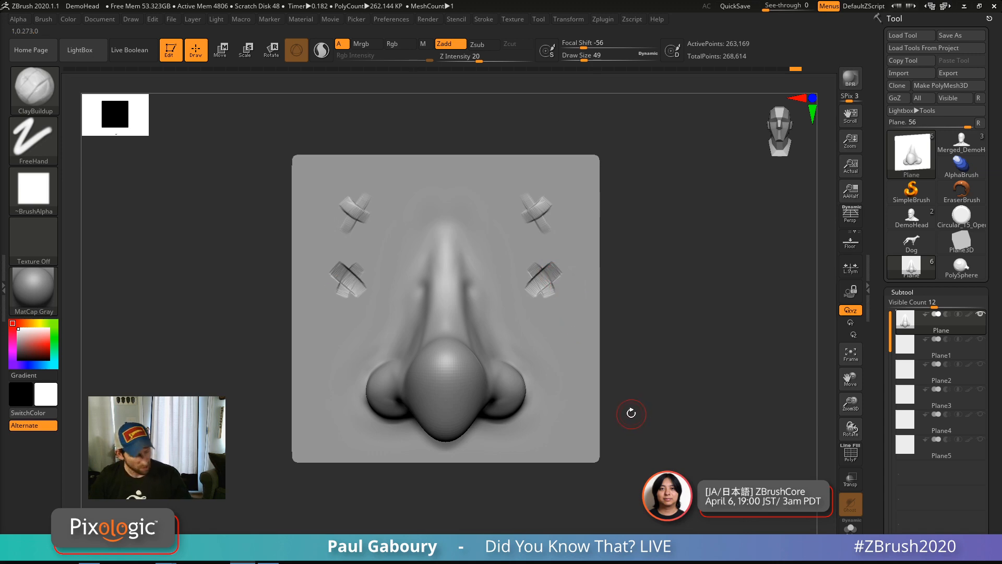
# Displace the surface beside the nostrils and the nose bridge with the Slide brush at draw size 112, checking the wireframe.
pyautogui.press('b')
pyautogui.press('s')
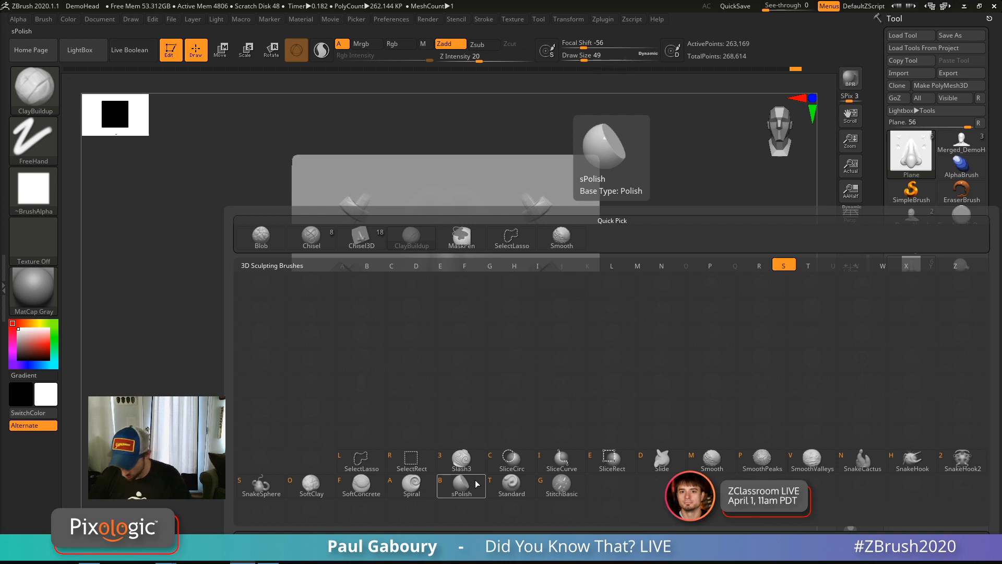
pyautogui.click(660, 459)
pyautogui.press('s')
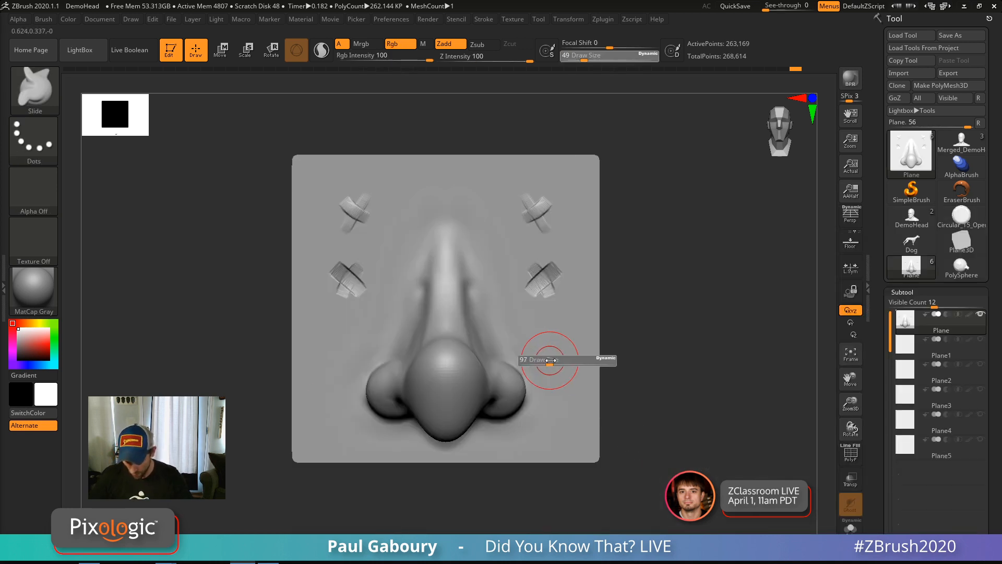
pyautogui.click(550, 360)
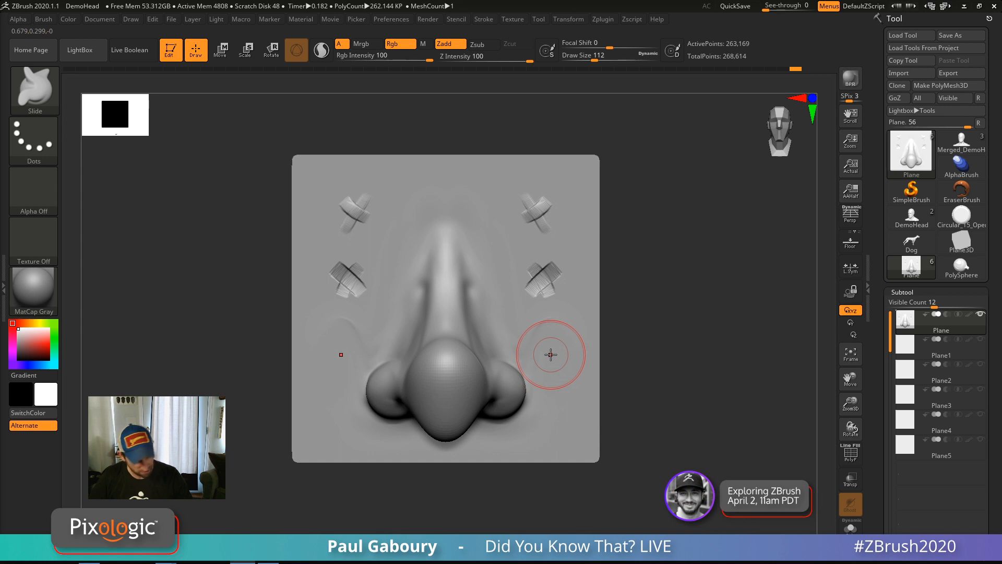
pyautogui.hotkey('shift', 'f')
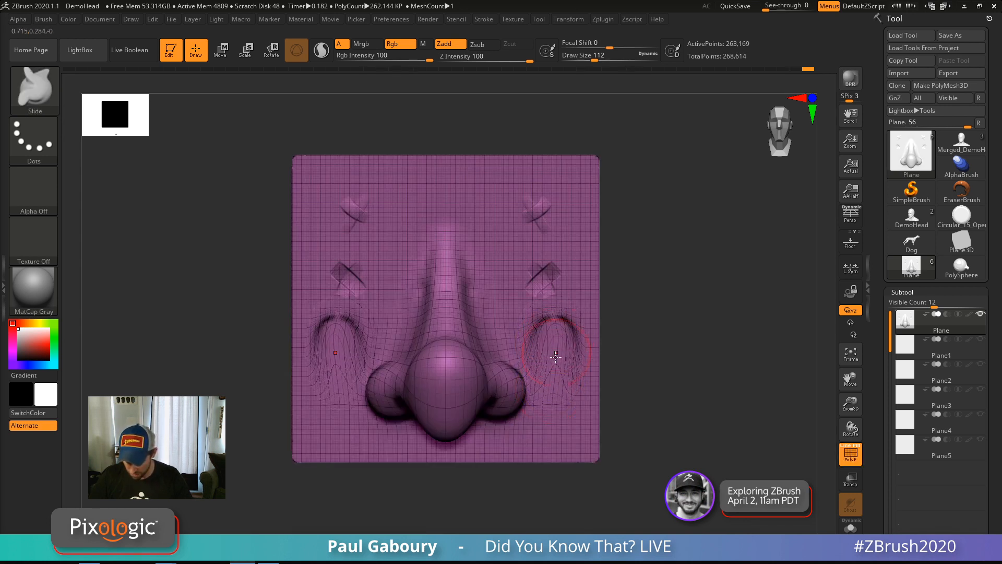
pyautogui.moveTo(499, 245); pyautogui.dragTo(497, 278)
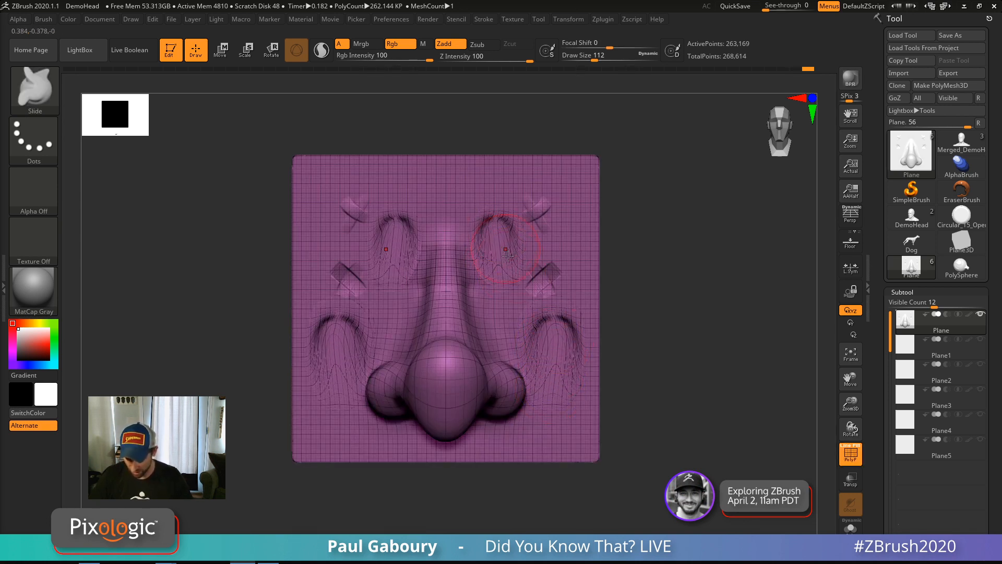
pyautogui.hotkey('shift', 'f')
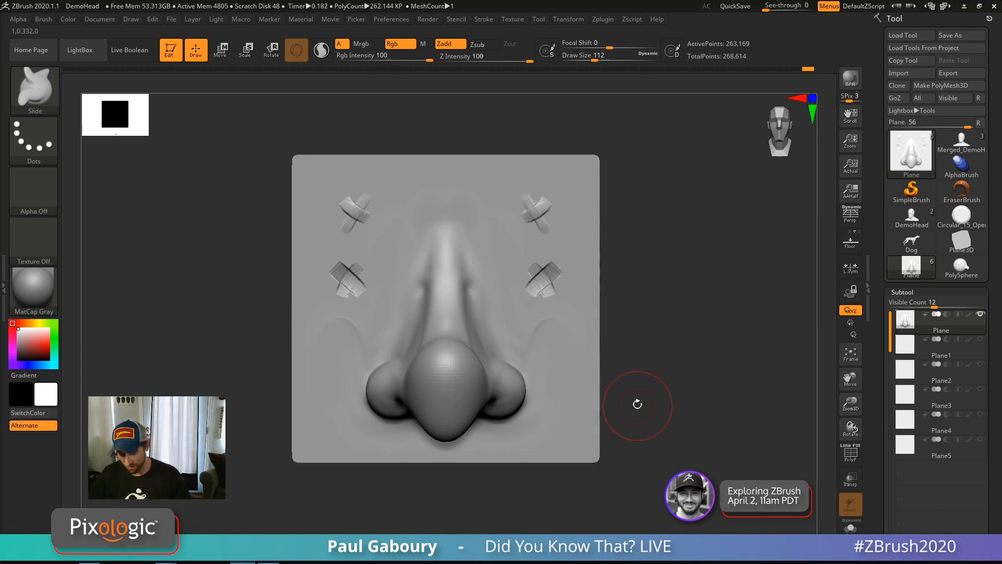
pyautogui.press('shift')
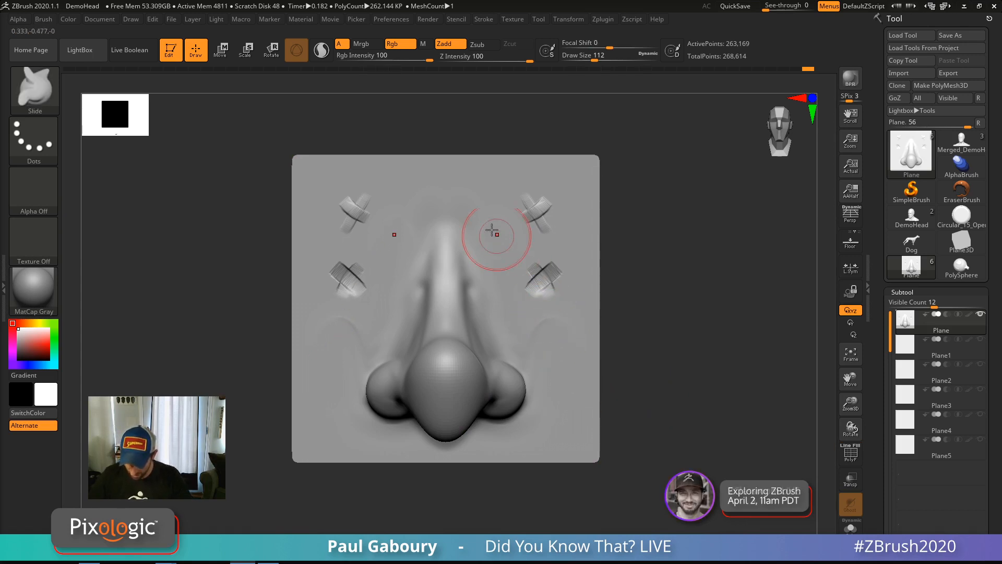
pyautogui.moveTo(616, 351)
pyautogui.mouseDown()
pyautogui.moveTo(644, 362)
pyautogui.moveTo(630, 360)
pyautogui.mouseUp()
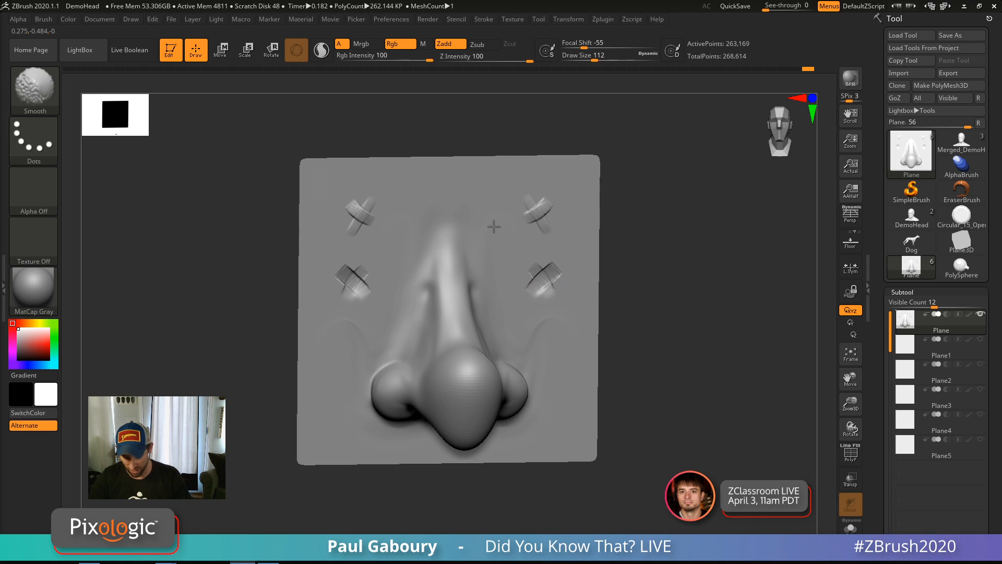
pyautogui.moveTo(662, 416)
pyautogui.mouseDown()
pyautogui.moveTo(670, 417)
pyautogui.moveTo(640, 425)
pyautogui.moveTo(672, 416)
pyautogui.moveTo(653, 421)
pyautogui.moveTo(669, 389)
pyautogui.moveTo(654, 398)
pyautogui.mouseUp()
# Append the detailed nose plane to the Chisel3D brush from the mesh.
pyautogui.press('b')
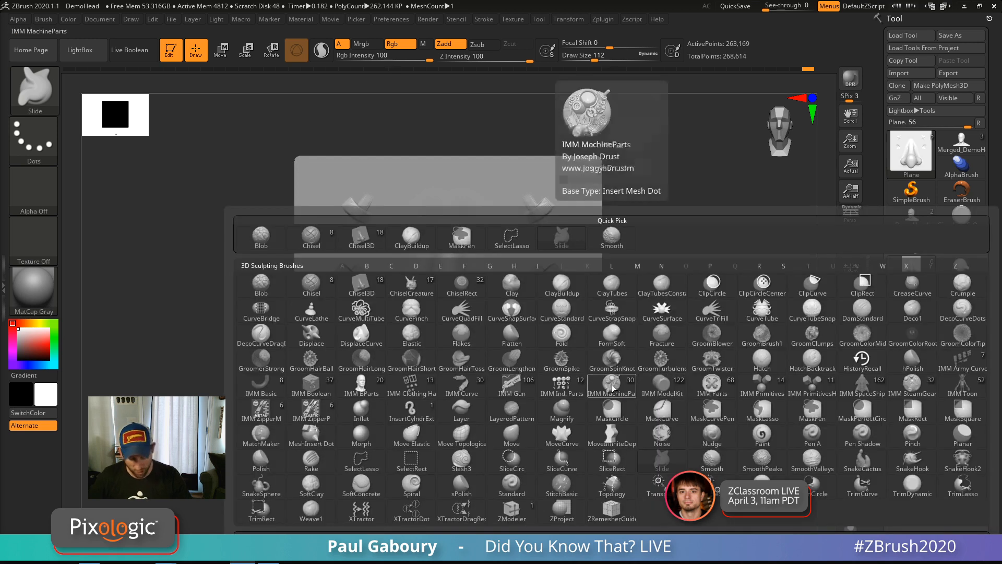
pyautogui.click(365, 290)
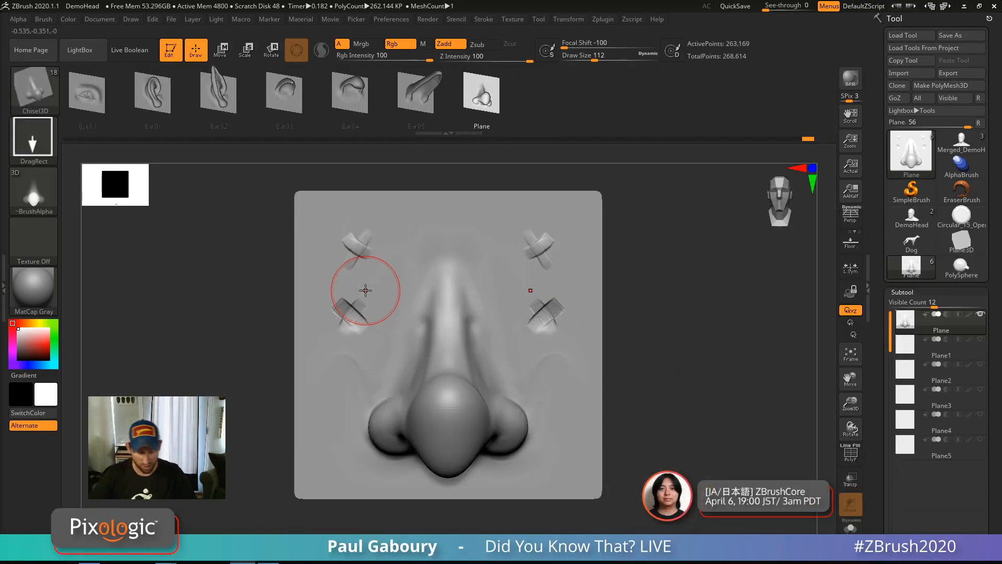
pyautogui.click(44, 19)
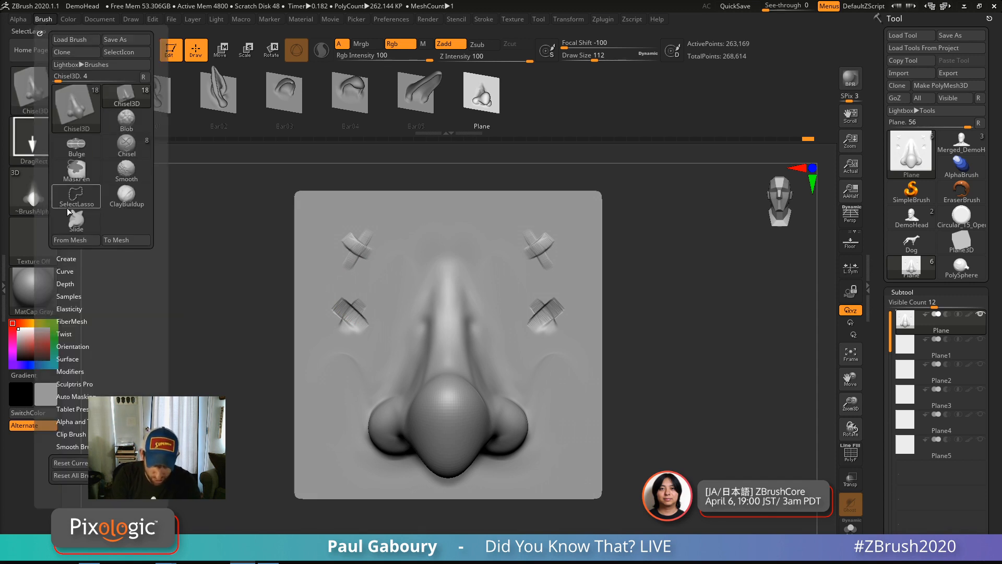
pyautogui.click(78, 240)
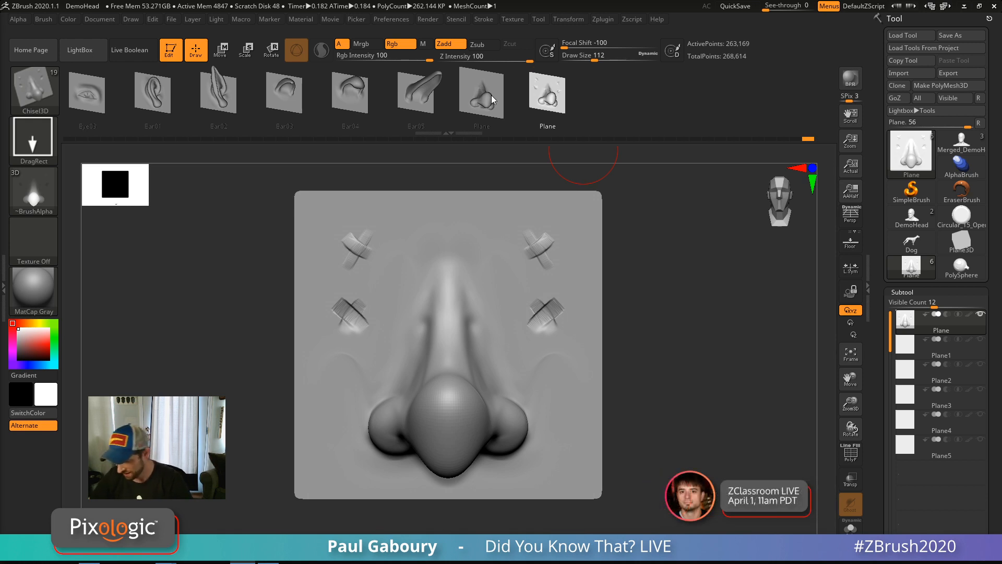
# Switch to the PolySphere, try stamping the detailed nose beside the existing one, and undo the stamp.
pyautogui.click(961, 273)
pyautogui.moveTo(669, 464); pyautogui.dragTo(676, 449)
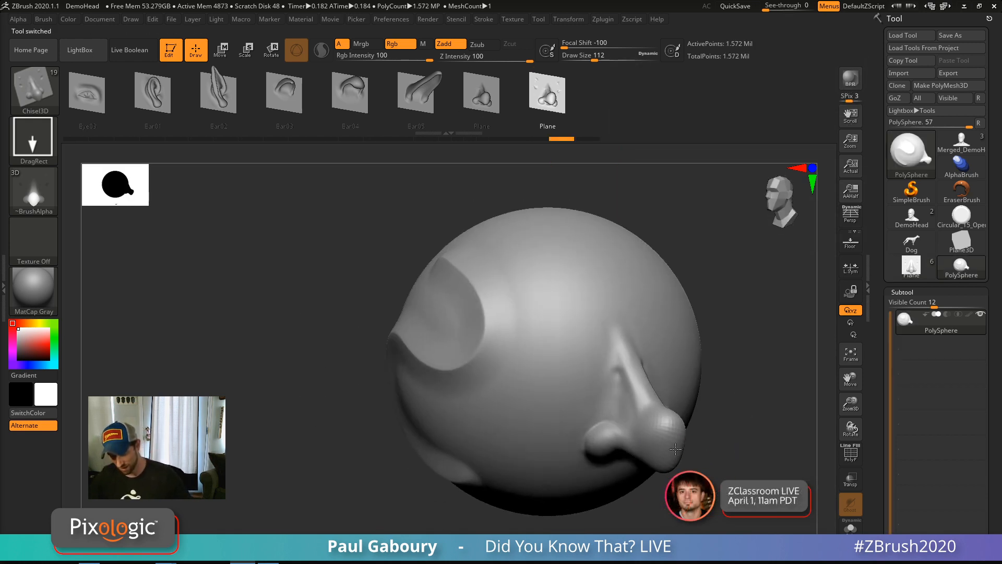
pyautogui.moveTo(525, 414); pyautogui.dragTo(564, 375)
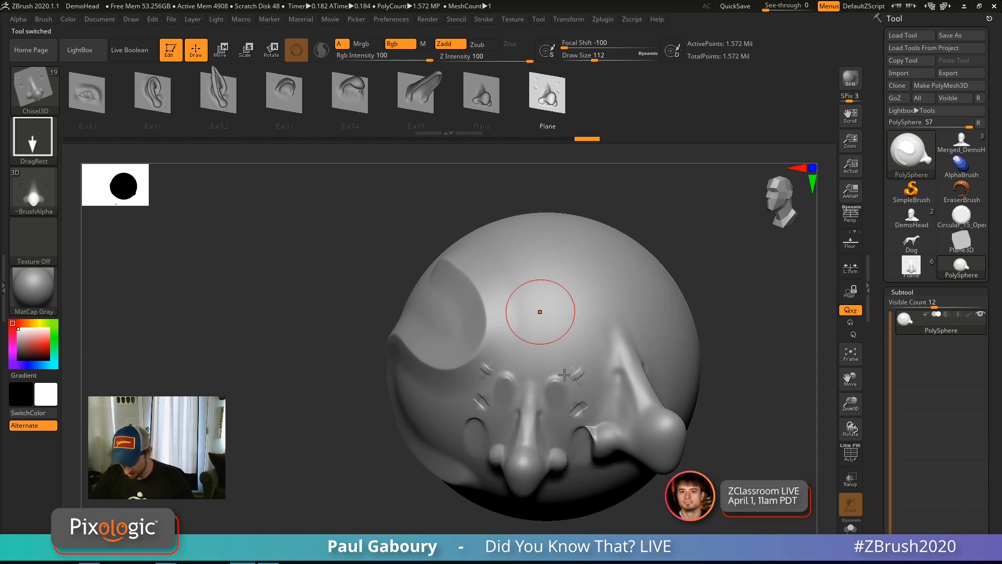
pyautogui.keyDown('alt'); pyautogui.moveTo(642, 523); pyautogui.dragTo(628, 437); pyautogui.keyUp('alt')
pyautogui.hotkey('ctrl', 'z')
# Try a smaller stamp of the detailed nose on the sphere, inspect its details up close, and undo it.
pyautogui.moveTo(503, 340); pyautogui.dragTo(509, 241)
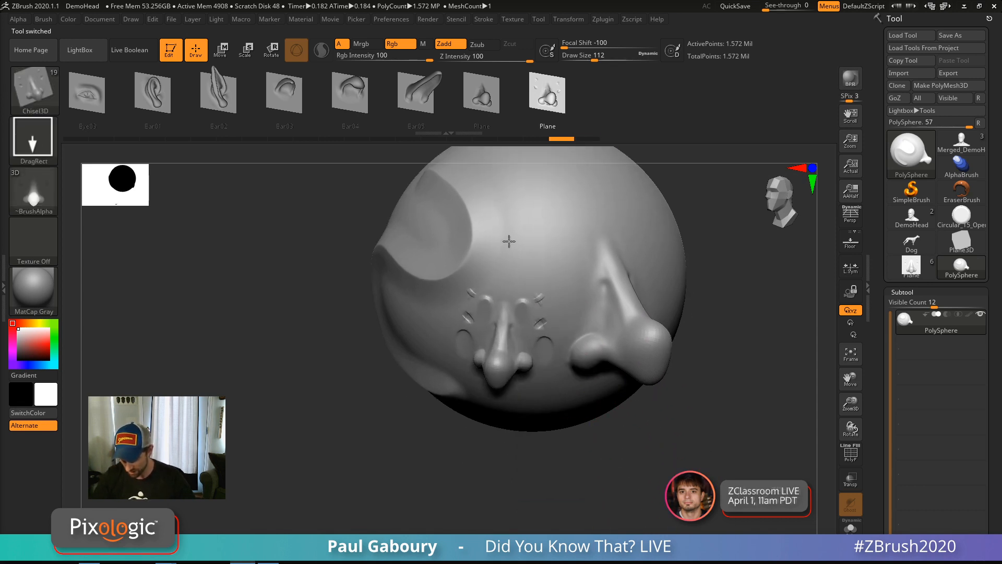
pyautogui.moveTo(594, 438); pyautogui.dragTo(606, 414)
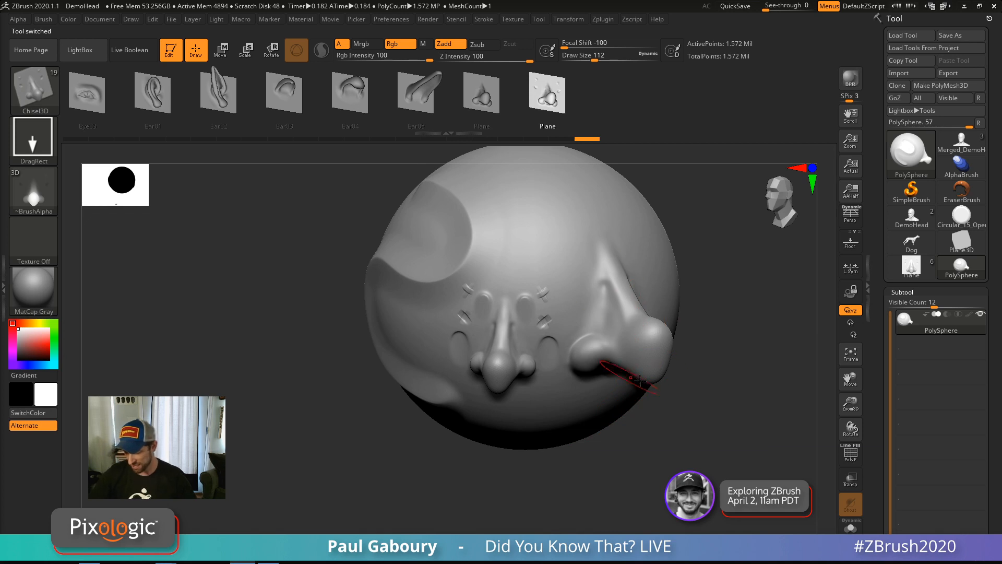
pyautogui.keyDown('ctrl'); pyautogui.moveTo(543, 417); pyautogui.dragTo(576, 392, button='right'); pyautogui.keyUp('ctrl')
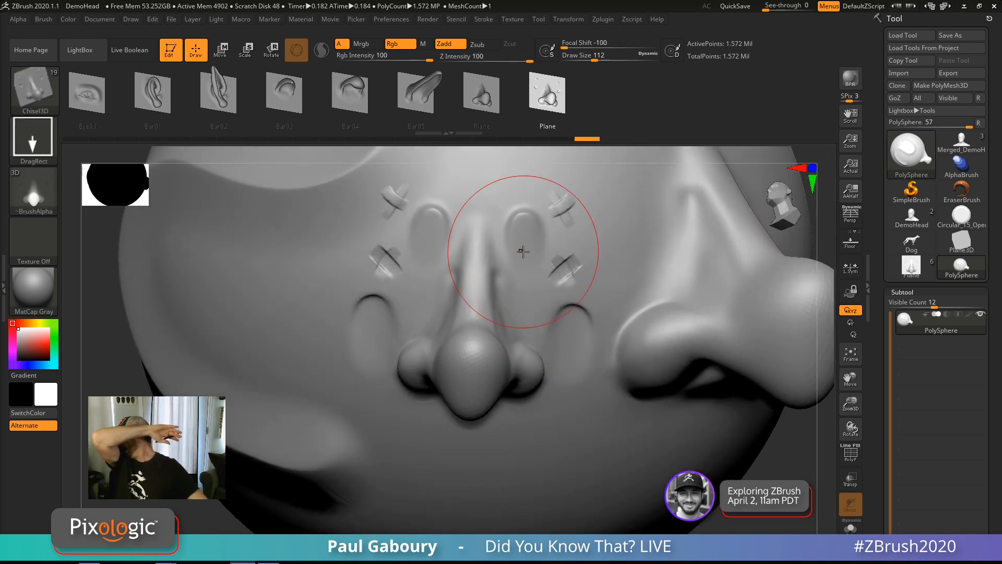
pyautogui.hotkey('shift', 'f')
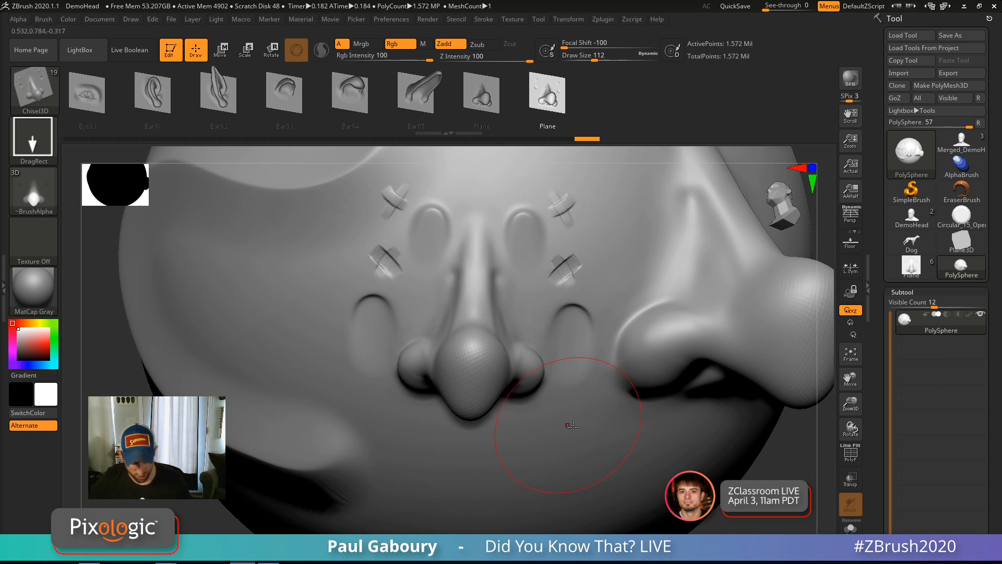
pyautogui.hotkey('ctrl', 'z')
# Stamp a large horn onto the side of the sphere with the ChiselCreature brush's Spike2 shape.
pyautogui.moveTo(608, 415)
pyautogui.keyDown('ctrl'); pyautogui.mouseDown(button='right')
pyautogui.moveTo(552, 382)
pyautogui.moveTo(492, 388)
pyautogui.mouseUp(button='right'); pyautogui.keyUp('ctrl')
pyautogui.press(',')
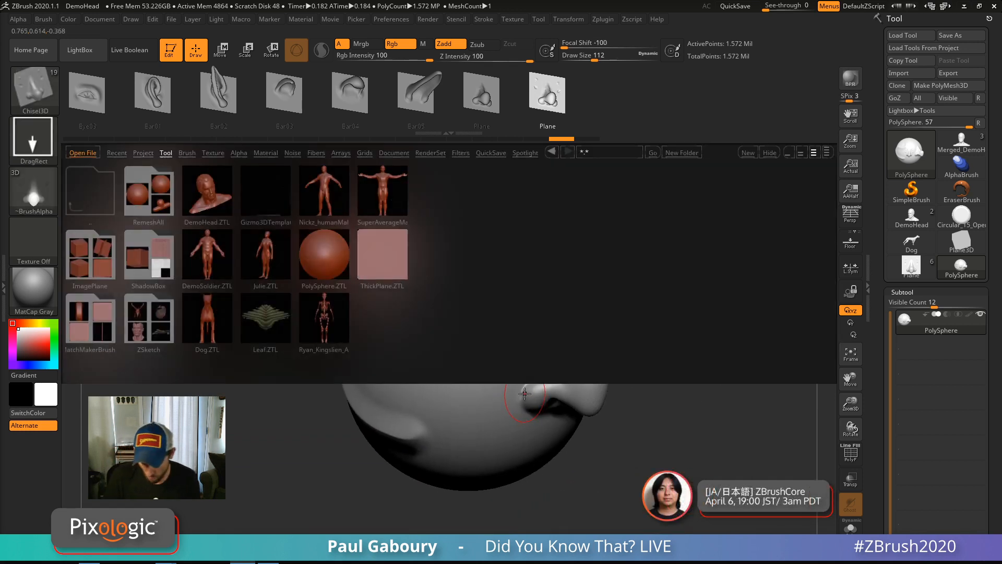
pyautogui.press(',')
pyautogui.press('b')
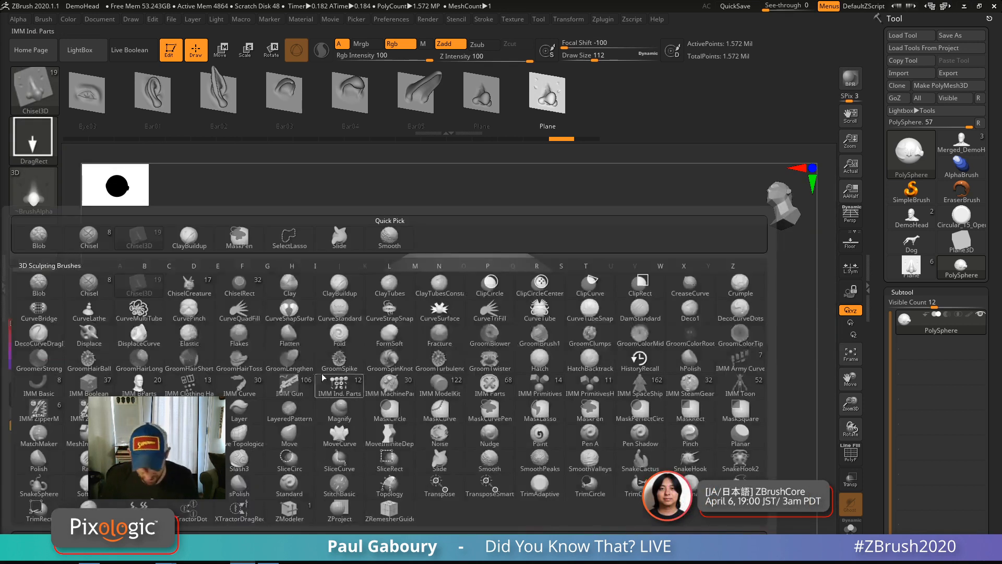
pyautogui.click(190, 292)
pyautogui.click(298, 98)
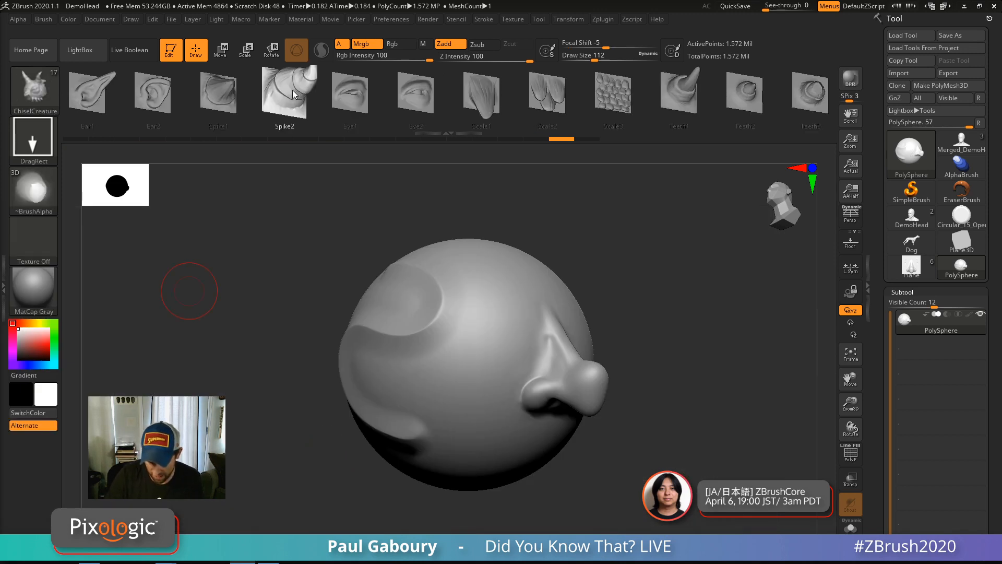
pyautogui.moveTo(512, 377); pyautogui.dragTo(501, 391, button='right')
pyautogui.moveTo(459, 380); pyautogui.dragTo(492, 450)
pyautogui.moveTo(492, 451); pyautogui.dragTo(509, 466, button='right')
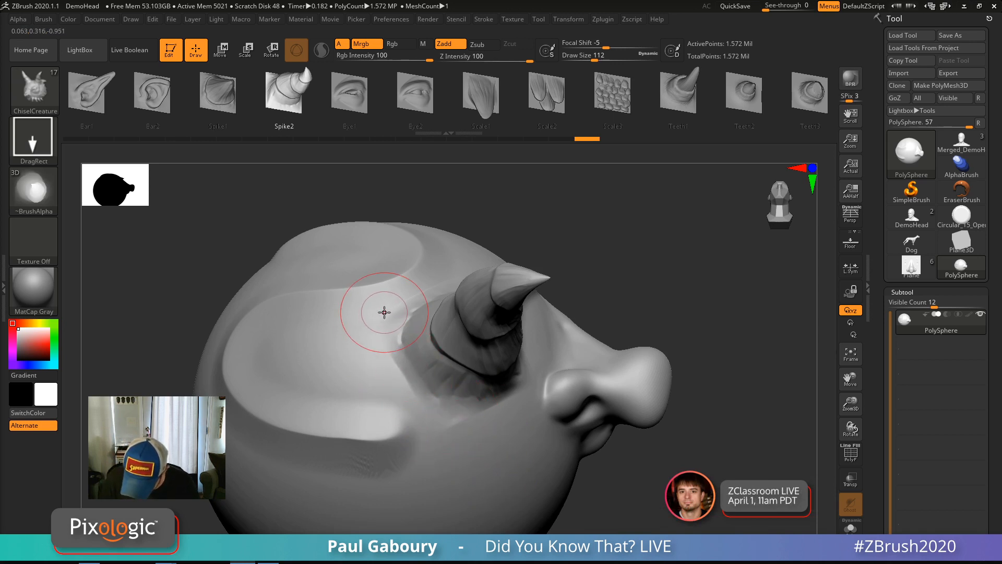
pyautogui.moveTo(385, 311); pyautogui.dragTo(402, 291, button='right')
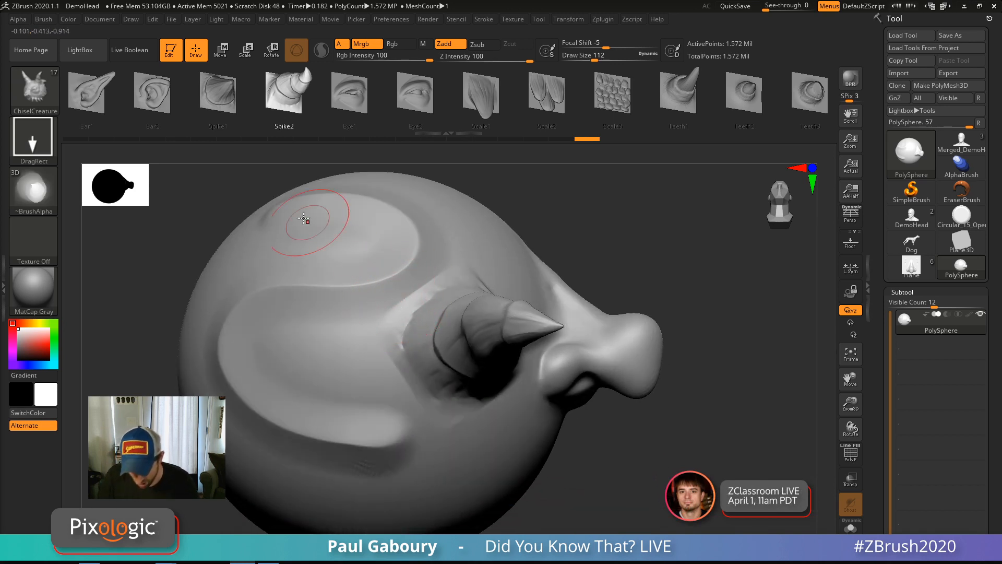
# Stamp a small Spike1 shape on the raised curved area behind the horn.
pyautogui.click(218, 93)
pyautogui.moveTo(325, 376)
pyautogui.mouseDown()
pyautogui.moveTo(325, 343)
pyautogui.moveTo(361, 357)
pyautogui.mouseUp()
pyautogui.keyDown('ctrl'); pyautogui.moveTo(372, 361); pyautogui.dragTo(355, 381, button='right'); pyautogui.keyUp('ctrl')
pyautogui.moveTo(324, 365); pyautogui.dragTo(340, 351, button='right')
# Stamp an Ear2 shape onto the sphere below the large horn.
pyautogui.click(171, 95)
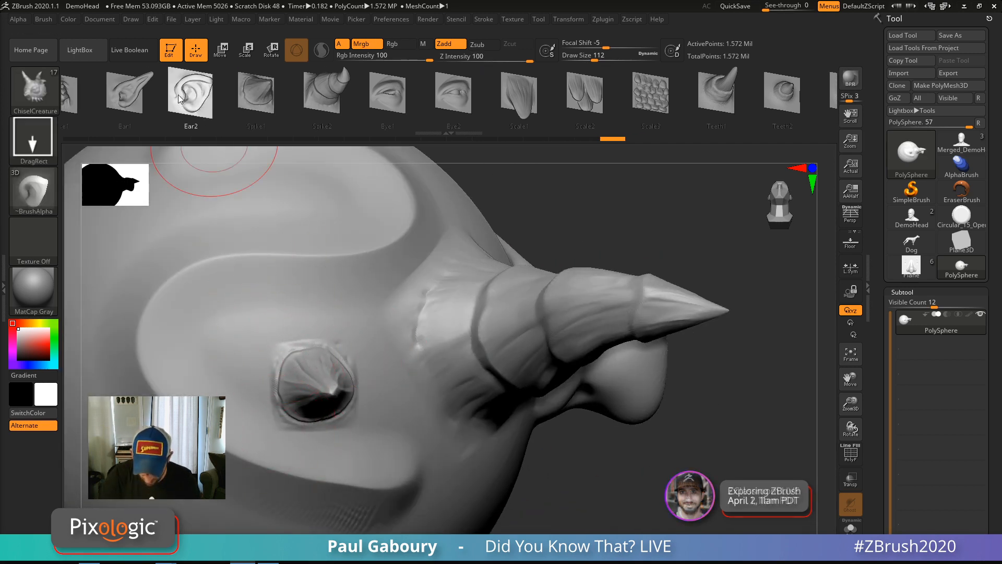
pyautogui.moveTo(590, 384)
pyautogui.mouseDown(button='right')
pyautogui.moveTo(545, 383)
pyautogui.moveTo(539, 348)
pyautogui.mouseUp(button='right')
pyautogui.moveTo(466, 412)
pyautogui.mouseDown()
pyautogui.moveTo(484, 308)
pyautogui.moveTo(459, 323)
pyautogui.mouseUp()
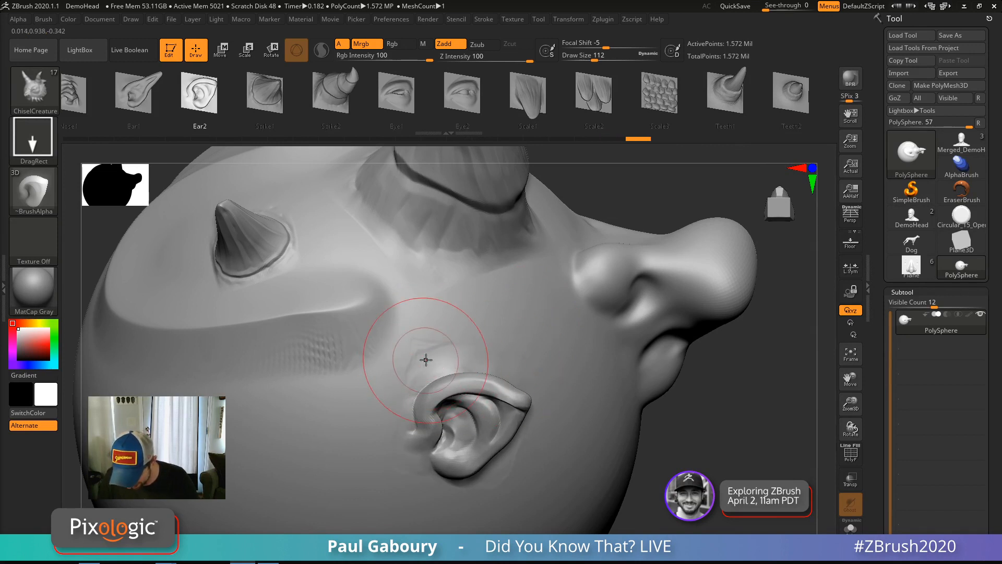
pyautogui.moveTo(425, 358); pyautogui.dragTo(425, 401, button='right')
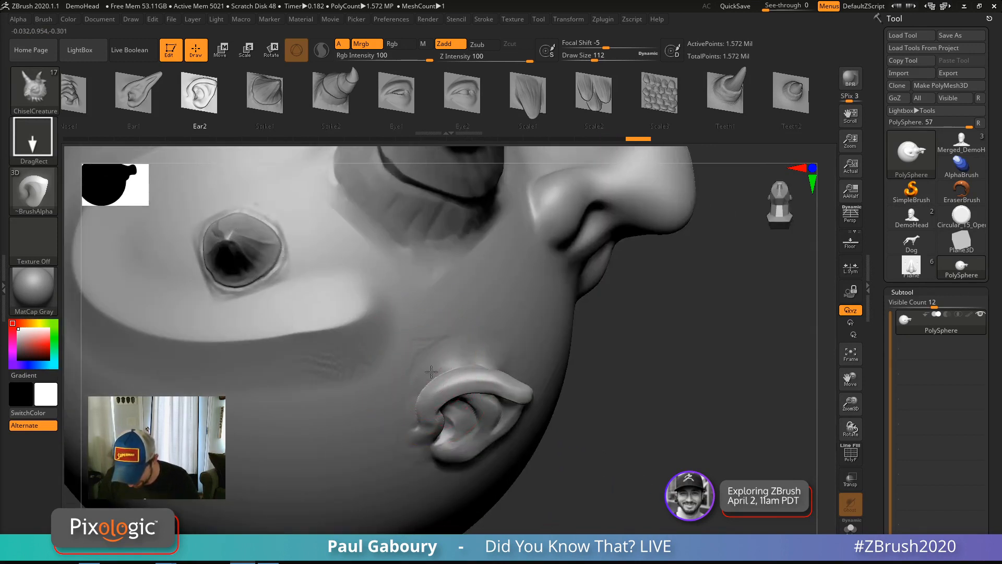
# Change the sculpted sphere's material to BasicMaterial2 and inspect the whole stamped model.
pyautogui.moveTo(424, 360); pyautogui.dragTo(453, 342, button='right')
pyautogui.click(37, 300)
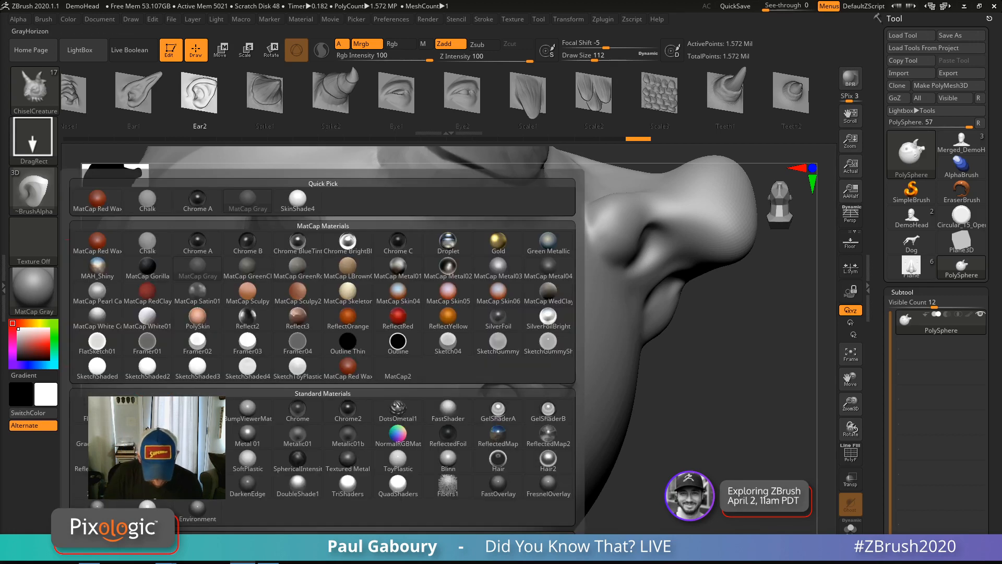
pyautogui.click(140, 410)
pyautogui.moveTo(486, 389)
pyautogui.mouseDown(button='right')
pyautogui.moveTo(458, 331)
pyautogui.moveTo(480, 327)
pyautogui.mouseUp(button='right')
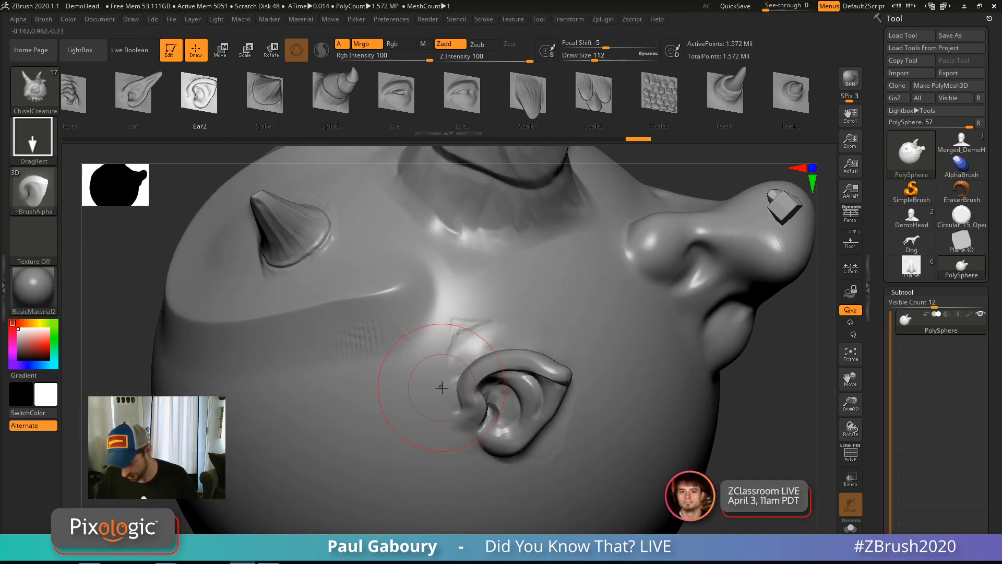
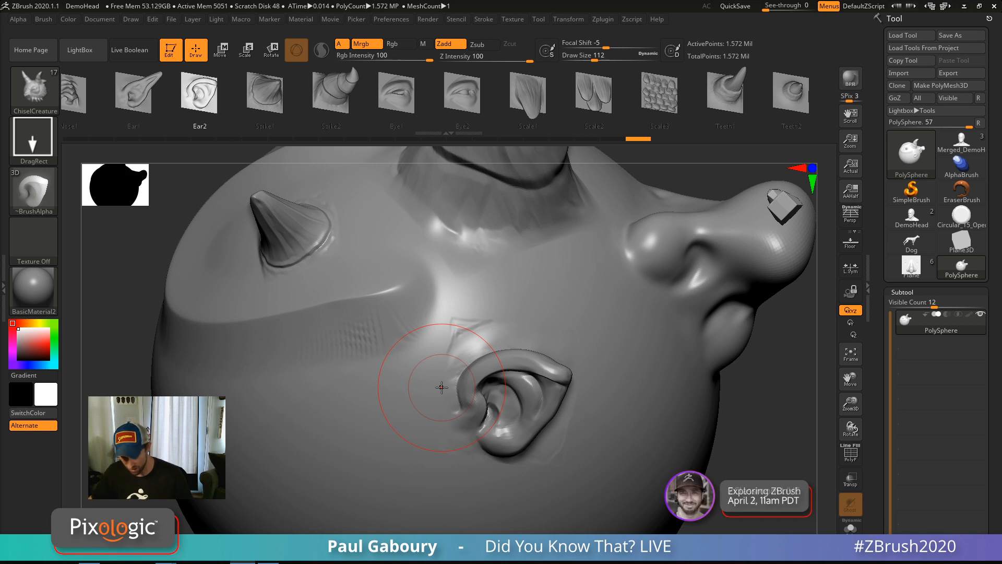
pyautogui.press('f')
pyautogui.press('ctrl')
pyautogui.moveTo(635, 415); pyautogui.dragTo(594, 360)
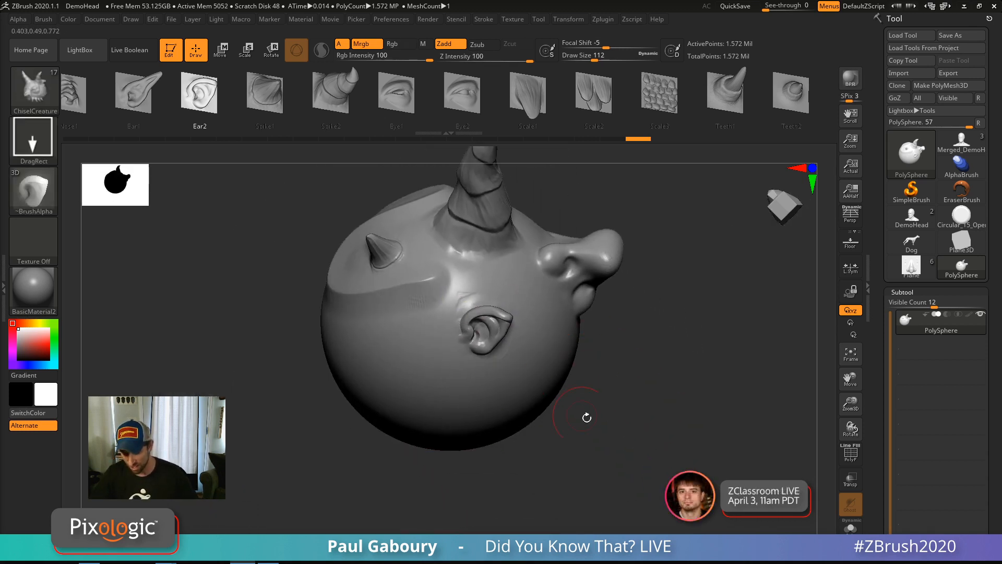
pyautogui.moveTo(586, 417); pyautogui.dragTo(627, 421)
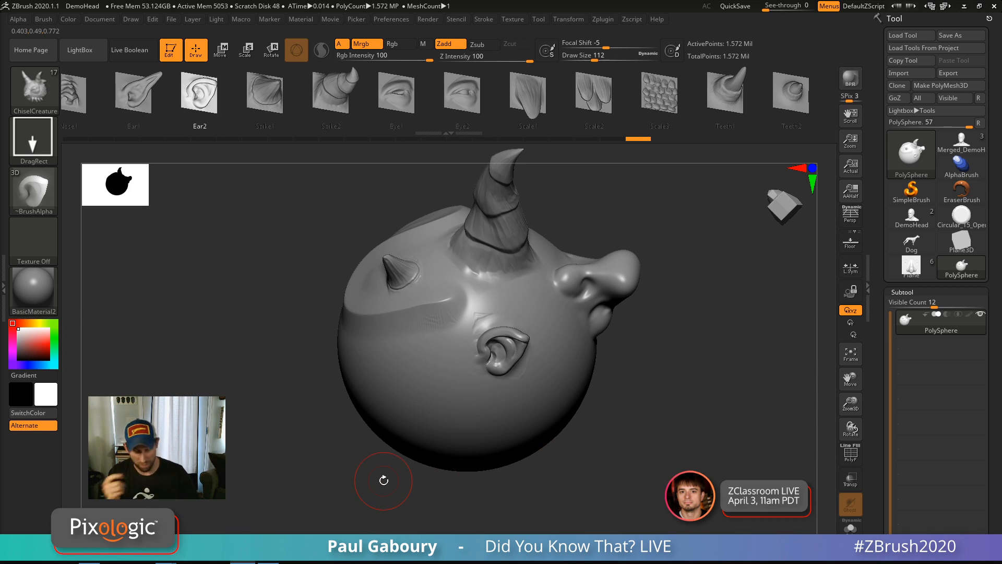
# Convert the ChiselCreature brush's Ear2 shape to an editable mesh and examine its wireframe from the side.
pyautogui.click(45, 19)
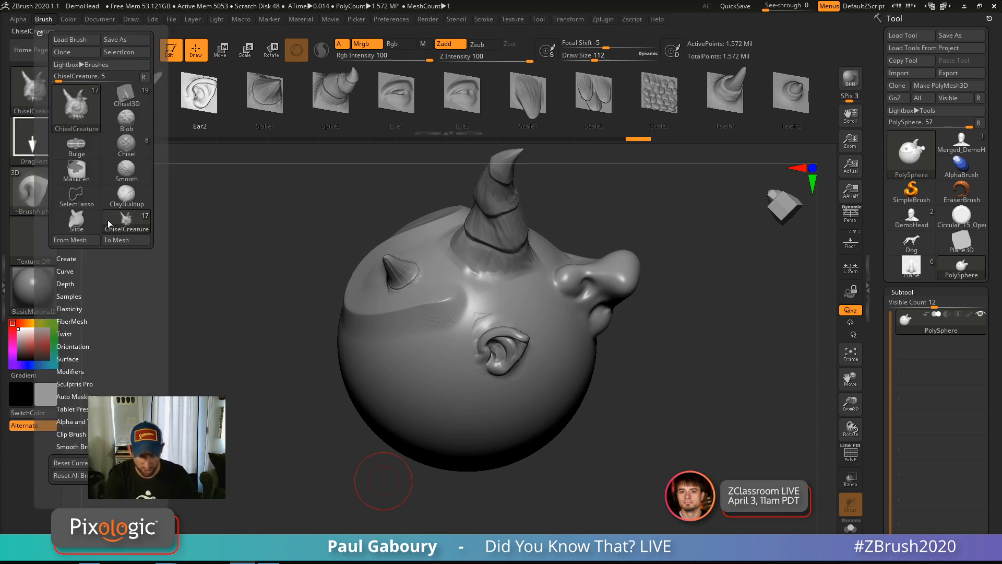
pyautogui.click(126, 240)
pyautogui.moveTo(622, 415)
pyautogui.mouseDown()
pyautogui.moveTo(689, 465)
pyautogui.moveTo(677, 416)
pyautogui.moveTo(711, 427)
pyautogui.moveTo(647, 418)
pyautogui.moveTo(647, 383)
pyautogui.moveTo(636, 413)
pyautogui.moveTo(668, 407)
pyautogui.moveTo(637, 420)
pyautogui.moveTo(665, 403)
pyautogui.moveTo(665, 426)
pyautogui.moveTo(654, 417)
pyautogui.mouseUp()
pyautogui.hotkey('shift', 'f')
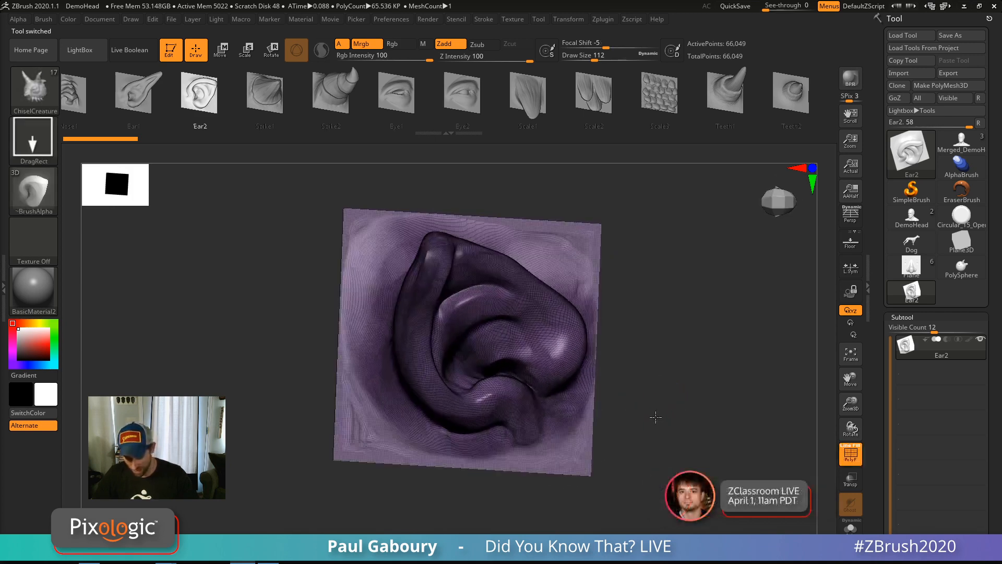
pyautogui.moveTo(608, 443)
pyautogui.keyDown('shift'); pyautogui.mouseDown()
pyautogui.moveTo(637, 437)
pyautogui.moveTo(677, 374)
pyautogui.moveTo(682, 405)
pyautogui.moveTo(715, 402)
pyautogui.moveTo(639, 415)
pyautogui.mouseUp(); pyautogui.keyUp('shift')
# Reduce the draw size to 71, mask the raised ear while leaving the flat plane unmasked, and soften the mask edge.
pyautogui.press('s')
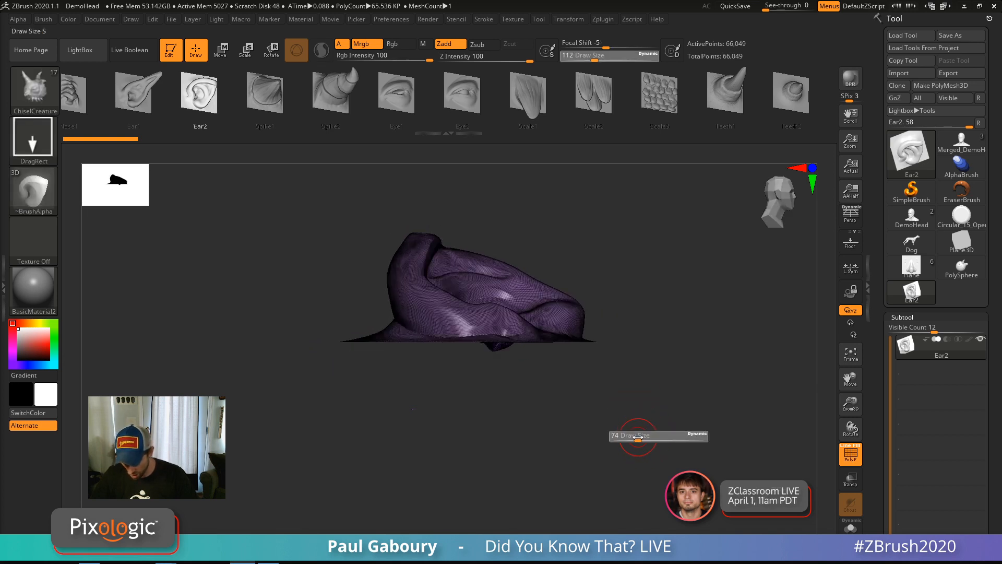
pyautogui.moveTo(336, 198)
pyautogui.keyDown('ctrl'); pyautogui.mouseDown()
pyautogui.moveTo(637, 306)
pyautogui.moveTo(670, 452)
pyautogui.moveTo(680, 246)
pyautogui.moveTo(670, 286)
pyautogui.moveTo(700, 431)
pyautogui.moveTo(734, 421)
pyautogui.mouseUp(); pyautogui.keyUp('ctrl')
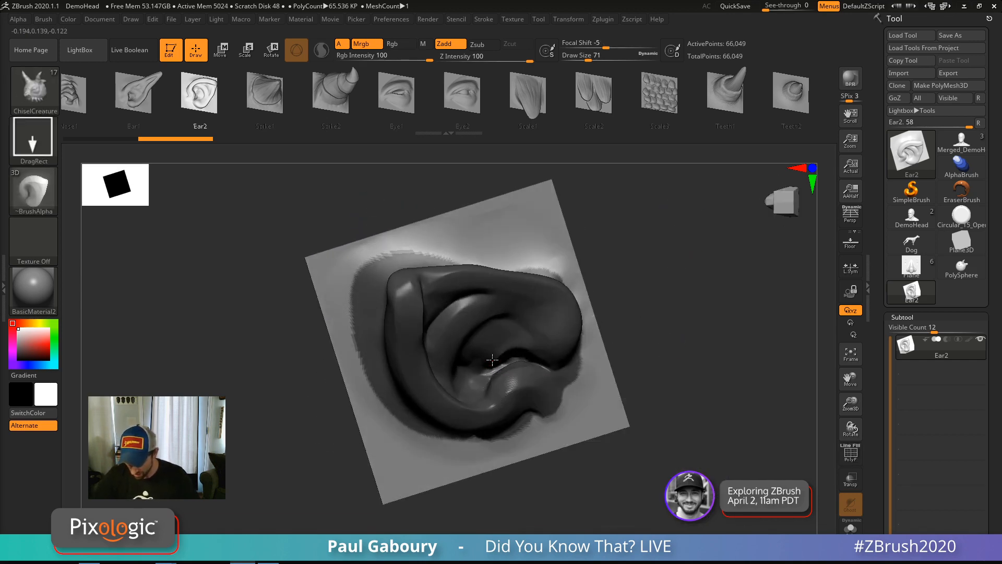
pyautogui.moveTo(490, 366)
pyautogui.keyDown('ctrl'); pyautogui.mouseDown()
pyautogui.moveTo(500, 370)
pyautogui.moveTo(518, 344)
pyautogui.mouseUp(); pyautogui.keyUp('ctrl')
pyautogui.moveTo(686, 399)
pyautogui.mouseDown()
pyautogui.moveTo(709, 405)
pyautogui.moveTo(685, 396)
pyautogui.mouseUp()
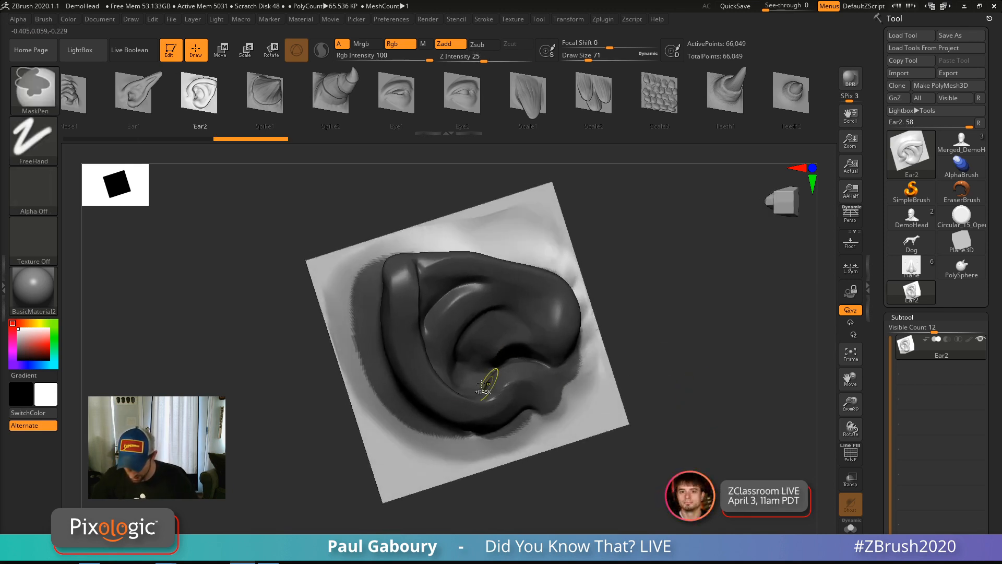
pyautogui.keyDown('ctrl'); pyautogui.click(411, 393); pyautogui.keyUp('ctrl')
pyautogui.keyDown('ctrl'); pyautogui.click(410, 394); pyautogui.keyUp('ctrl')
pyautogui.keyDown('ctrl'); pyautogui.click(410, 394); pyautogui.keyUp('ctrl')
pyautogui.keyDown('ctrl'); pyautogui.click(410, 395); pyautogui.keyUp('ctrl')
pyautogui.keyDown('ctrl'); pyautogui.click(410, 395); pyautogui.keyUp('ctrl')
pyautogui.keyDown('ctrl'); pyautogui.click(411, 395); pyautogui.keyUp('ctrl')
# Flatten the unmasked plane around the ear with the Morph to Grid deformation at 100.
pyautogui.moveTo(626, 438); pyautogui.dragTo(658, 417)
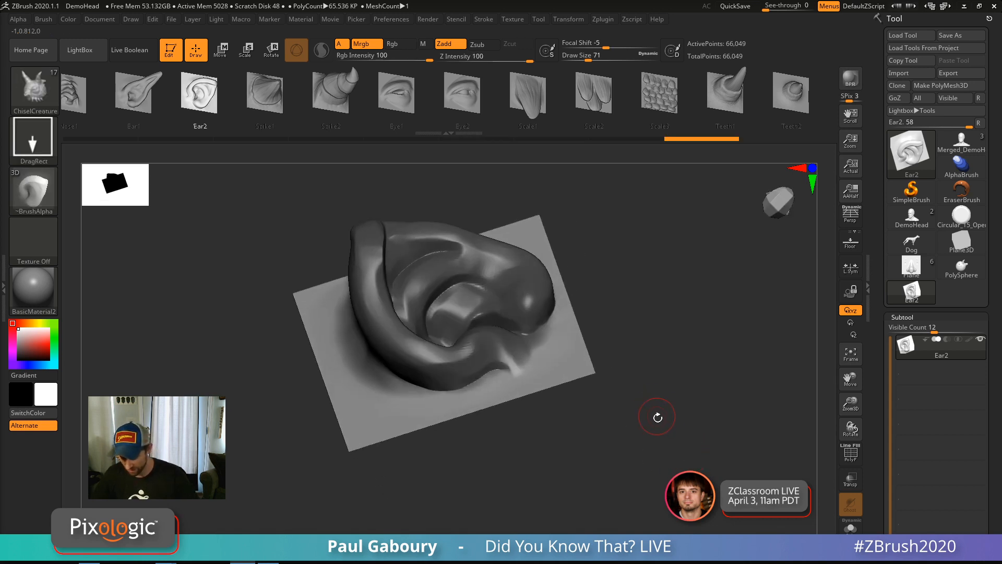
pyautogui.click(902, 317)
pyautogui.click(907, 330)
pyautogui.click(913, 330)
pyautogui.moveTo(977, 420); pyautogui.dragTo(975, 356)
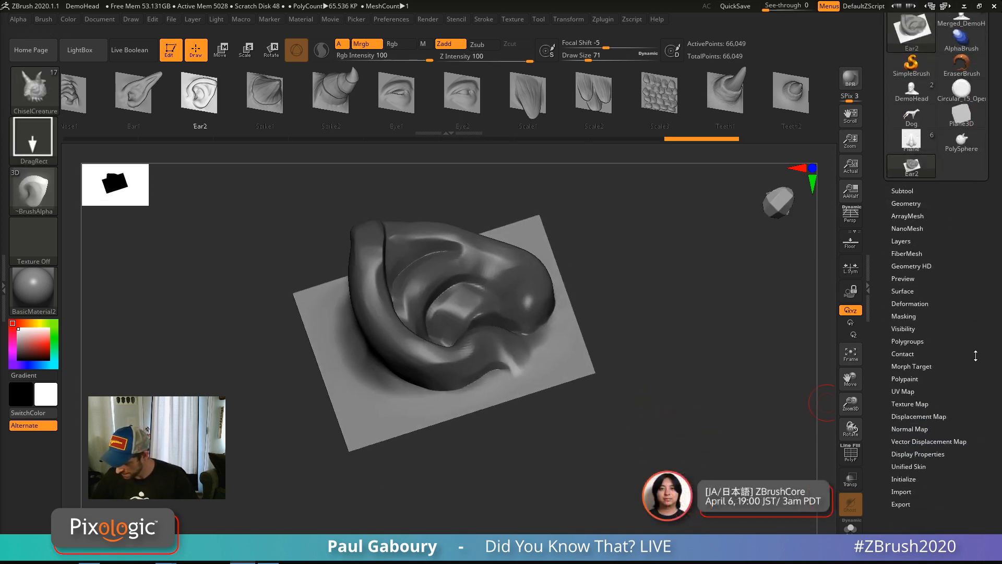
pyautogui.keyDown('shift'); pyautogui.click(918, 303); pyautogui.keyUp('shift')
pyautogui.moveTo(892, 418); pyautogui.dragTo(989, 421)
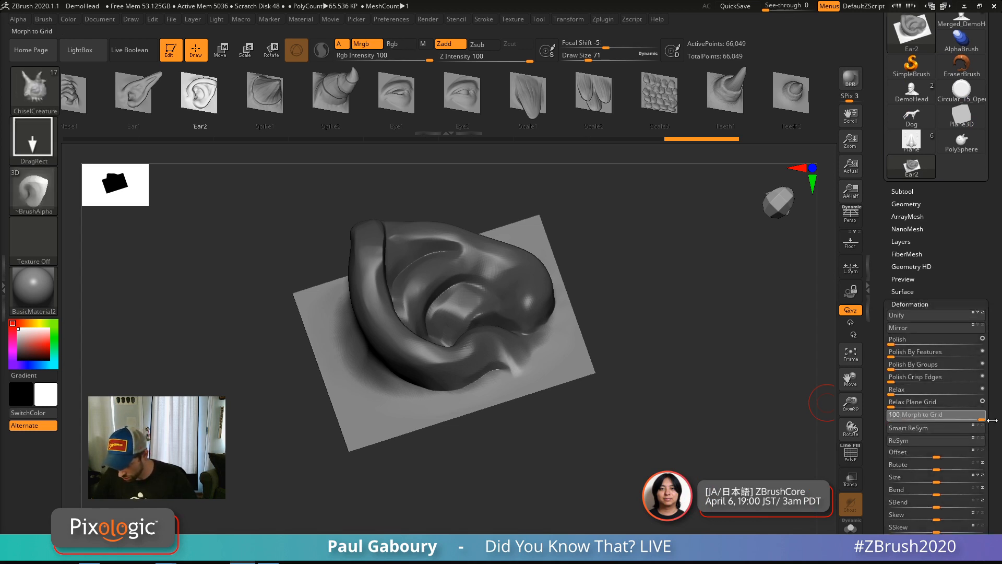
# Smooth the plane's surface along the outer edge of the masked ear with the wireframe displayed.
pyautogui.moveTo(631, 442); pyautogui.dragTo(585, 420, button='right')
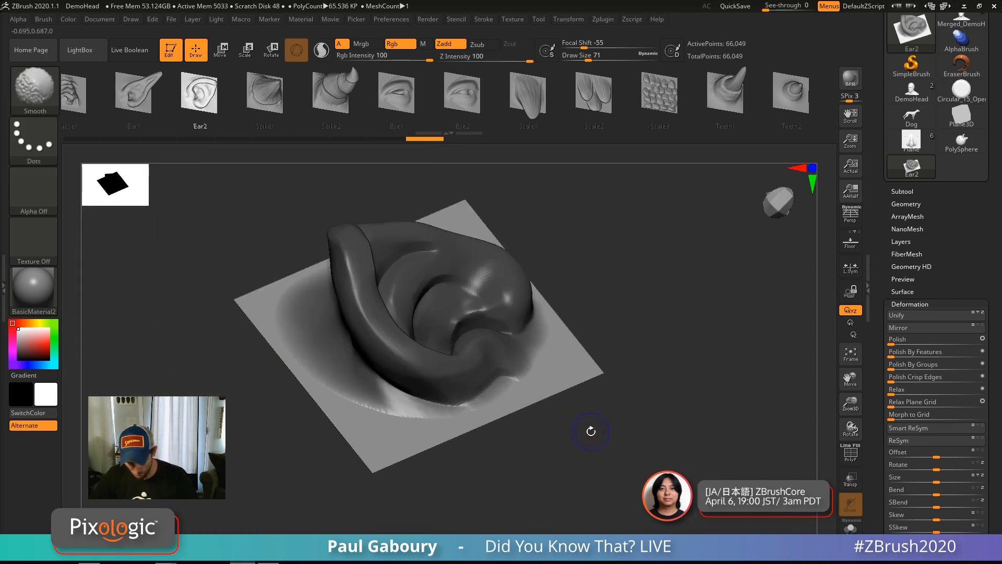
pyautogui.hotkey('shift', 'f')
pyautogui.moveTo(356, 430); pyautogui.dragTo(271, 353, button='right')
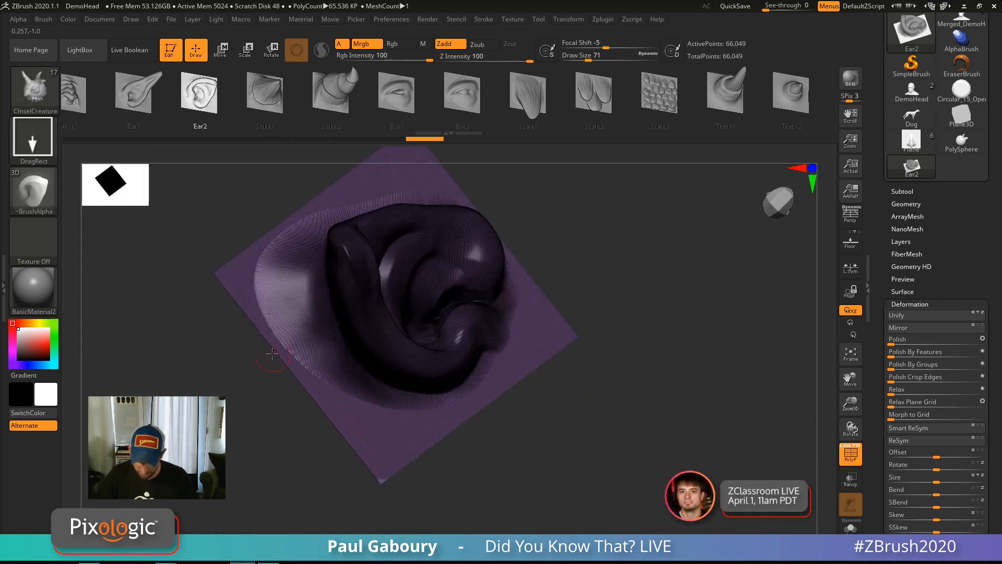
pyautogui.moveTo(538, 447); pyautogui.dragTo(555, 459, button='right')
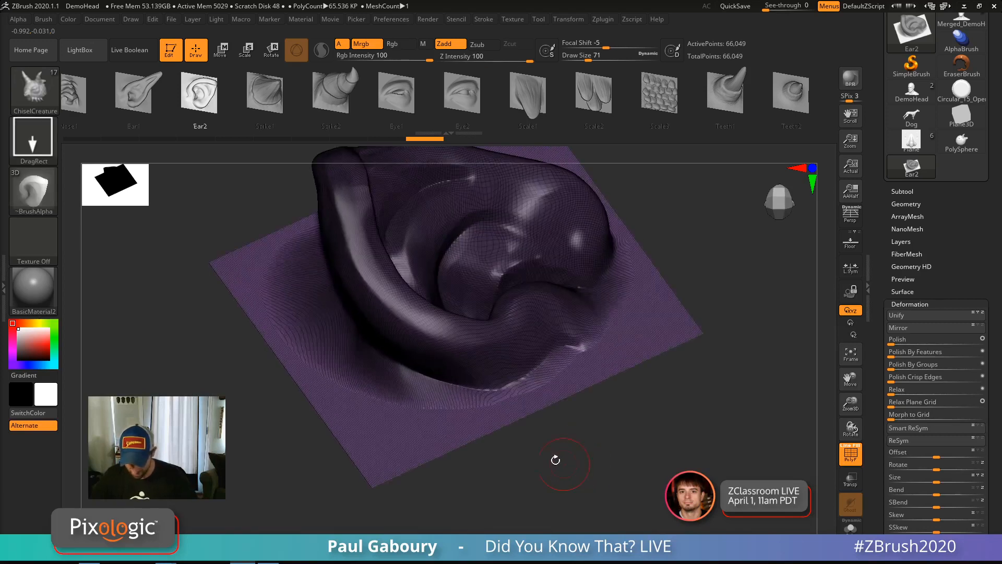
pyautogui.moveTo(455, 407)
pyautogui.keyDown('shift'); pyautogui.mouseDown()
pyautogui.moveTo(398, 400)
pyautogui.moveTo(501, 394)
pyautogui.moveTo(621, 320)
pyautogui.moveTo(550, 373)
pyautogui.mouseUp(); pyautogui.keyUp('shift')
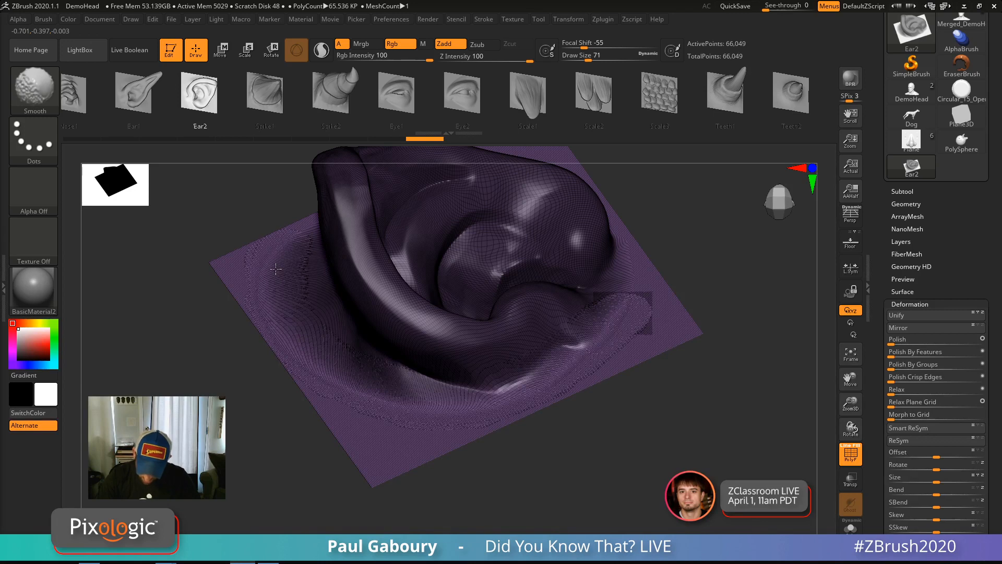
pyautogui.keyDown('shift'); pyautogui.moveTo(276, 268); pyautogui.dragTo(284, 282); pyautogui.keyUp('shift')
# Hide the wireframe and smooth the remaining transitions between the ear and the plane from several angles.
pyautogui.hotkey('shift', 'f')
pyautogui.moveTo(360, 346)
pyautogui.mouseDown(button='right')
pyautogui.moveTo(266, 235)
pyautogui.moveTo(338, 351)
pyautogui.mouseUp(button='right')
pyautogui.keyDown('shift'); pyautogui.moveTo(334, 347); pyautogui.dragTo(374, 294); pyautogui.keyUp('shift')
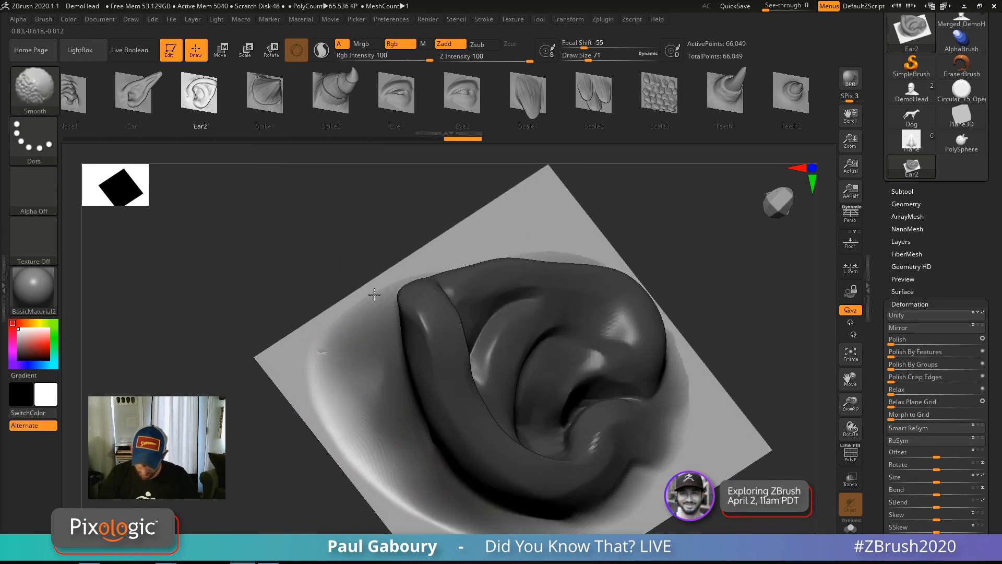
pyautogui.moveTo(308, 397); pyautogui.dragTo(360, 344, button='right')
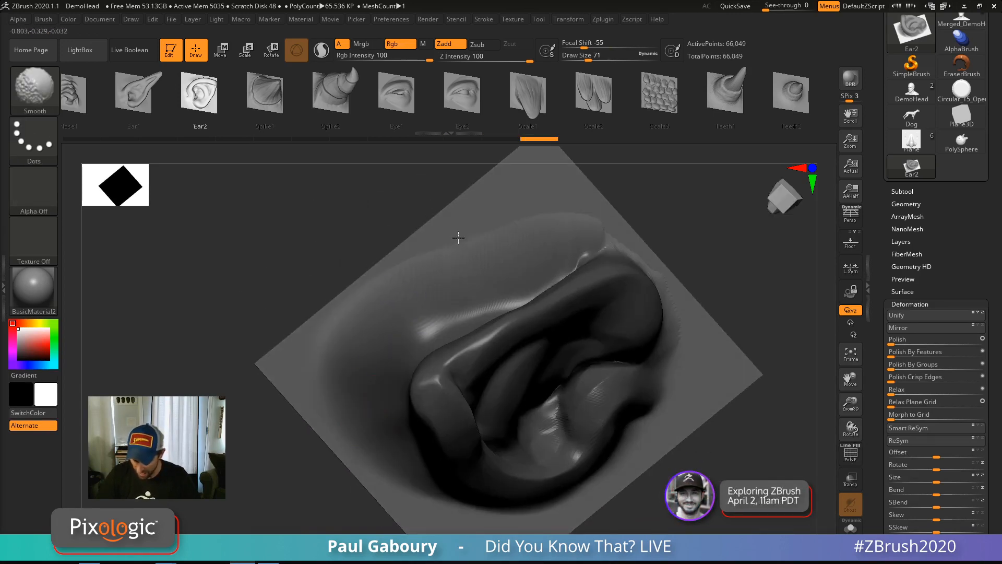
pyautogui.moveTo(573, 232); pyautogui.dragTo(598, 233, button='right')
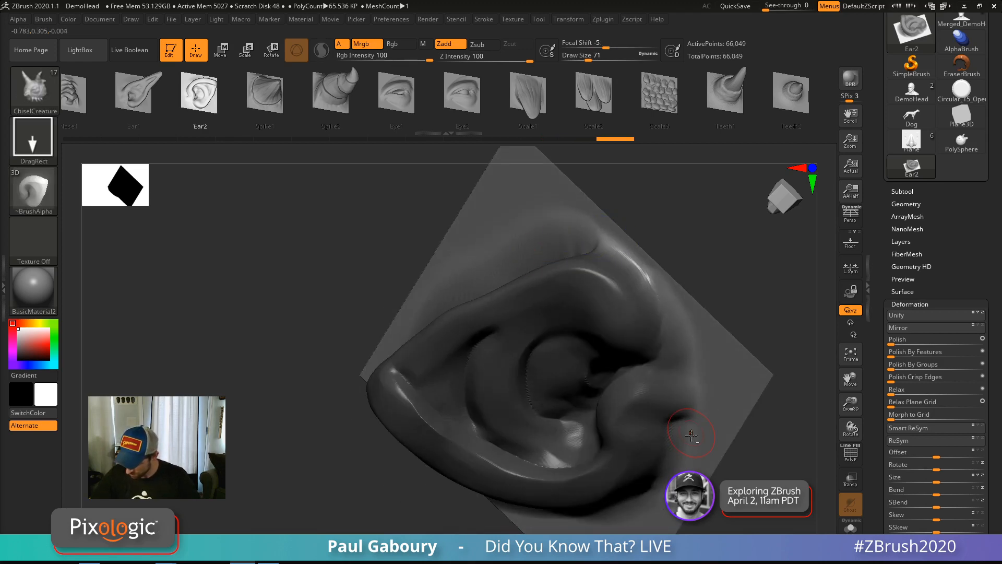
pyautogui.moveTo(697, 365); pyautogui.dragTo(673, 327, button='right')
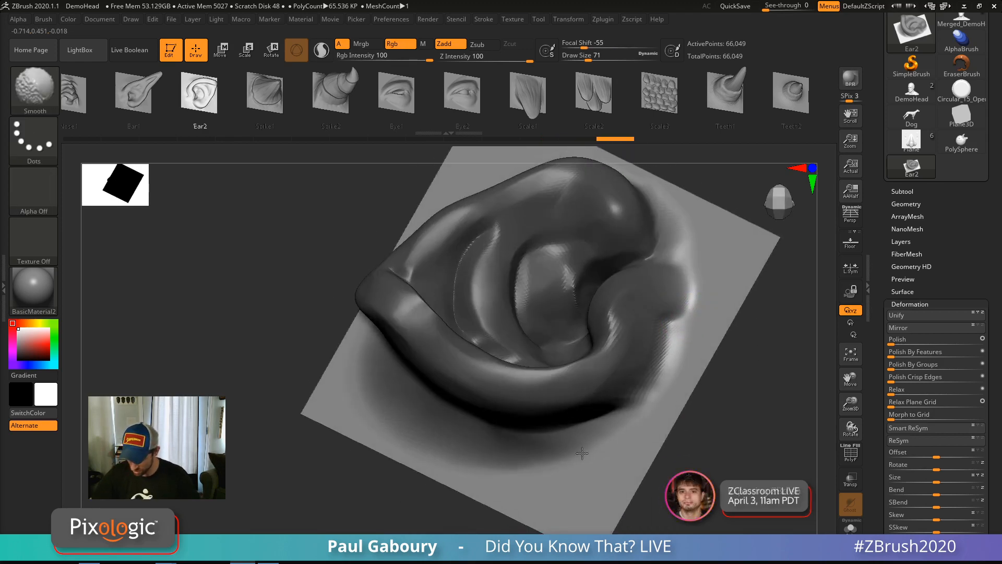
# Clear the mask, face the cleaned-up ear from the front, and append it to the ChiselCreature brush.
pyautogui.keyDown('ctrl'); pyautogui.moveTo(693, 436); pyautogui.dragTo(635, 440, button='right'); pyautogui.keyUp('ctrl')
pyautogui.keyDown('ctrl'); pyautogui.moveTo(696, 422); pyautogui.dragTo(731, 433); pyautogui.keyUp('ctrl')
pyautogui.moveTo(735, 429)
pyautogui.mouseDown(button='right')
pyautogui.moveTo(741, 387)
pyautogui.moveTo(668, 384)
pyautogui.moveTo(713, 425)
pyautogui.moveTo(716, 404)
pyautogui.moveTo(501, 463)
pyautogui.mouseUp(button='right')
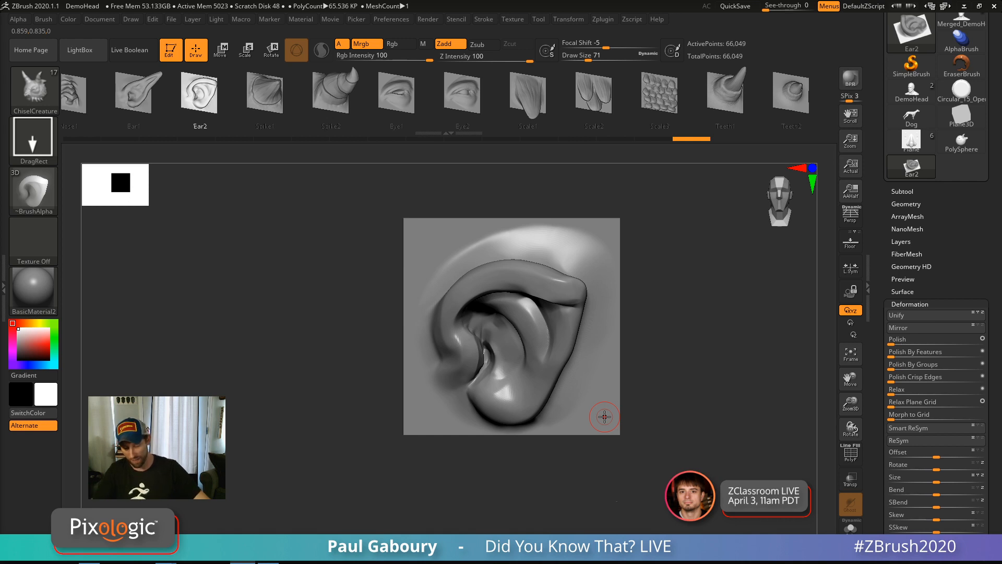
pyautogui.moveTo(682, 359)
pyautogui.keyDown('alt'); pyautogui.mouseDown(button='right')
pyautogui.moveTo(638, 358)
pyautogui.moveTo(665, 343)
pyautogui.moveTo(649, 350)
pyautogui.mouseUp(button='right'); pyautogui.keyUp('alt')
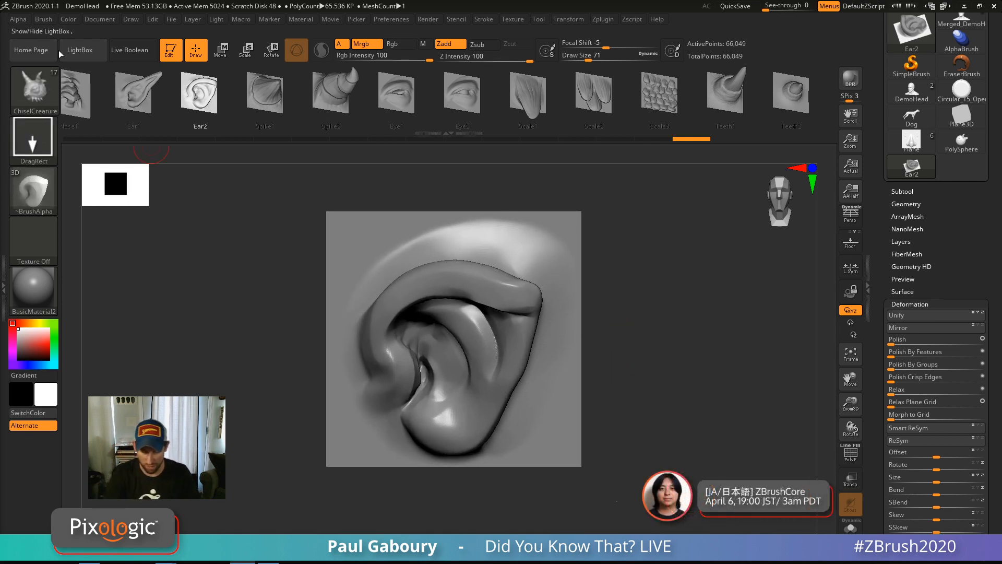
pyautogui.click(43, 19)
pyautogui.click(127, 240)
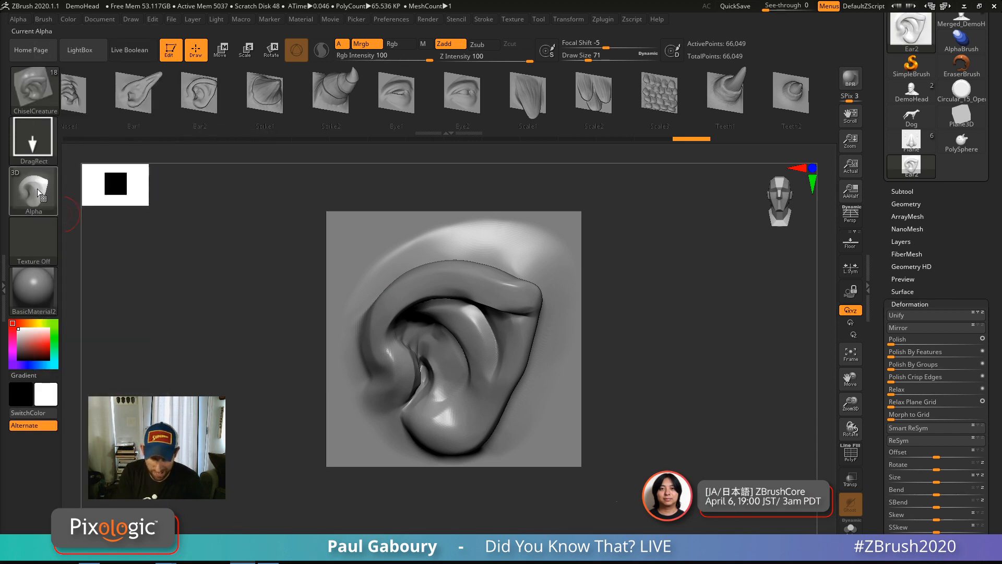
# Switch to the PolySphere, stamp the cleaned-up ear beside the existing one, and compare their surrounding surfaces.
pyautogui.click(960, 143)
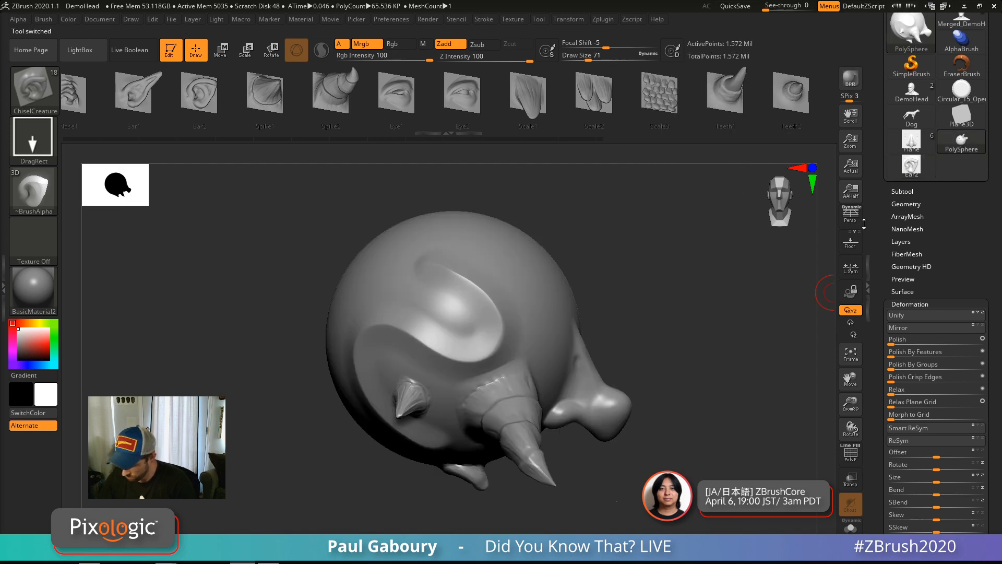
pyautogui.moveTo(632, 473); pyautogui.dragTo(519, 382, button='right')
pyautogui.moveTo(519, 382)
pyautogui.mouseDown(button='right')
pyautogui.moveTo(526, 345)
pyautogui.moveTo(554, 383)
pyautogui.moveTo(507, 354)
pyautogui.mouseUp(button='right')
pyautogui.moveTo(354, 364); pyautogui.dragTo(360, 251)
pyautogui.moveTo(458, 302)
pyautogui.mouseDown(button='right')
pyautogui.moveTo(531, 368)
pyautogui.moveTo(510, 293)
pyautogui.moveTo(514, 273)
pyautogui.moveTo(552, 430)
pyautogui.mouseUp(button='right')
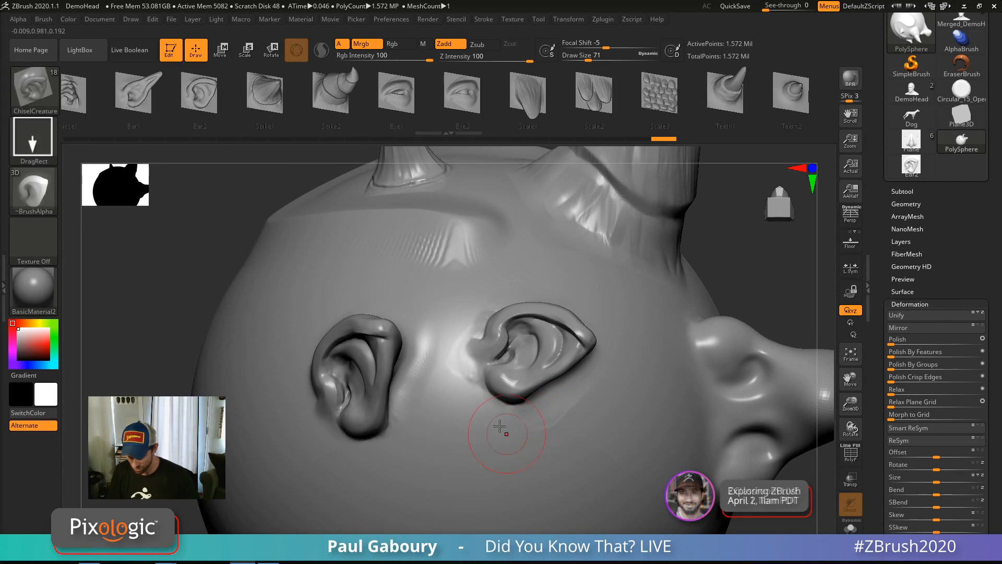
pyautogui.moveTo(459, 358); pyautogui.dragTo(616, 354, button='right')
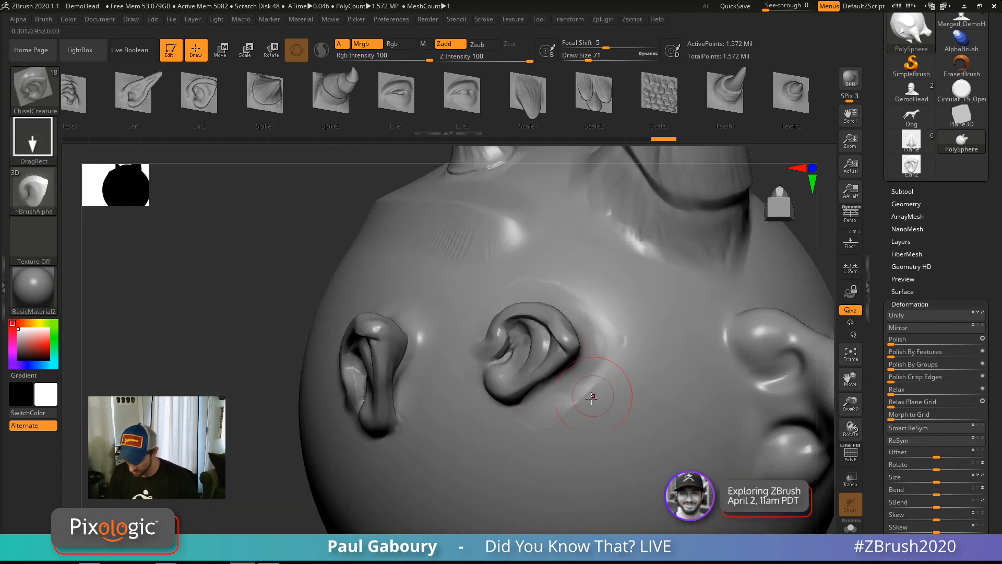
pyautogui.moveTo(592, 398)
pyautogui.mouseDown(button='right')
pyautogui.moveTo(626, 417)
pyautogui.moveTo(595, 418)
pyautogui.moveTo(585, 443)
pyautogui.moveTo(607, 423)
pyautogui.mouseUp(button='right')
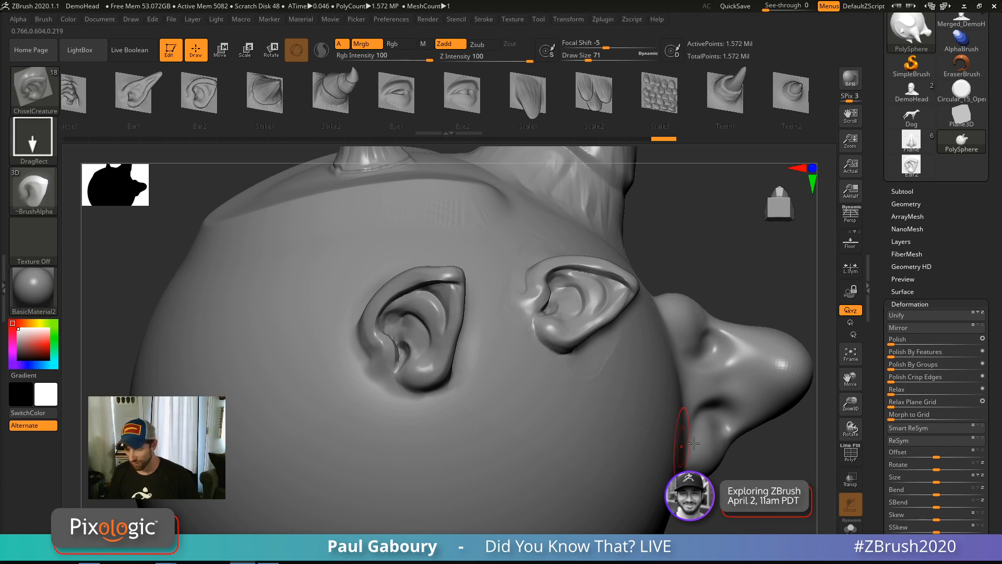
# Switch to the nose Plane, display its wireframe, and mask the protruding nose from the side view.
pyautogui.click(912, 140)
pyautogui.moveTo(615, 444)
pyautogui.mouseDown(button='right')
pyautogui.moveTo(604, 463)
pyautogui.moveTo(473, 418)
pyautogui.moveTo(648, 479)
pyautogui.moveTo(620, 382)
pyautogui.mouseUp(button='right')
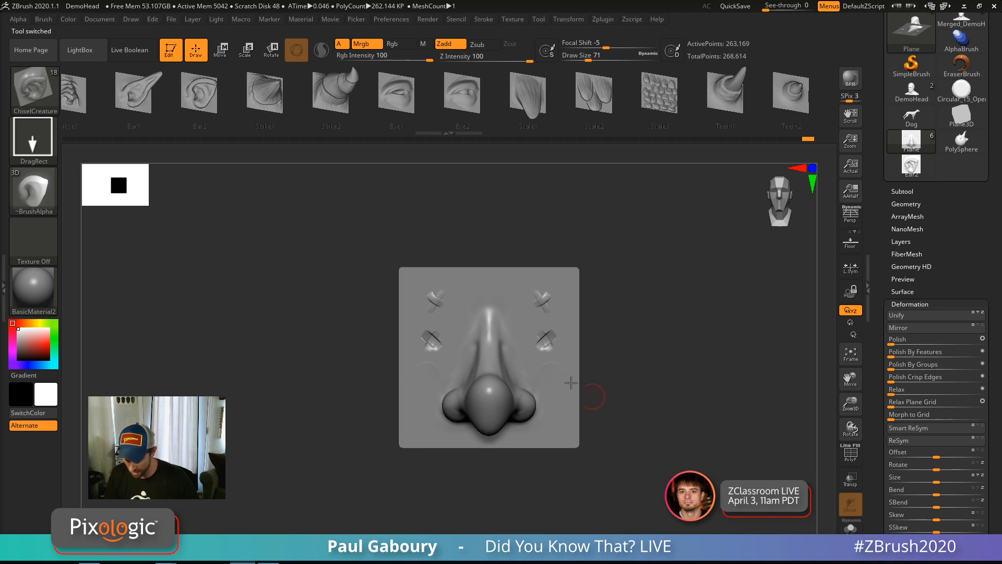
pyautogui.keyDown('shift'); pyautogui.moveTo(541, 340); pyautogui.dragTo(546, 349); pyautogui.keyUp('shift')
pyautogui.hotkey('shift', 'f')
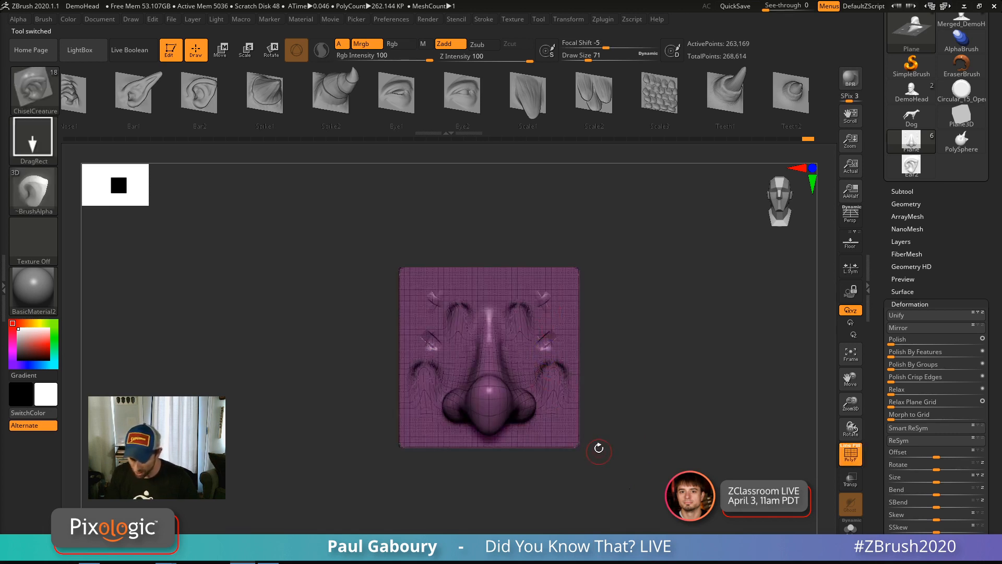
pyautogui.keyDown('shift'); pyautogui.moveTo(605, 447); pyautogui.dragTo(123, 186, button='right'); pyautogui.keyUp('shift')
pyautogui.press('ctrl')
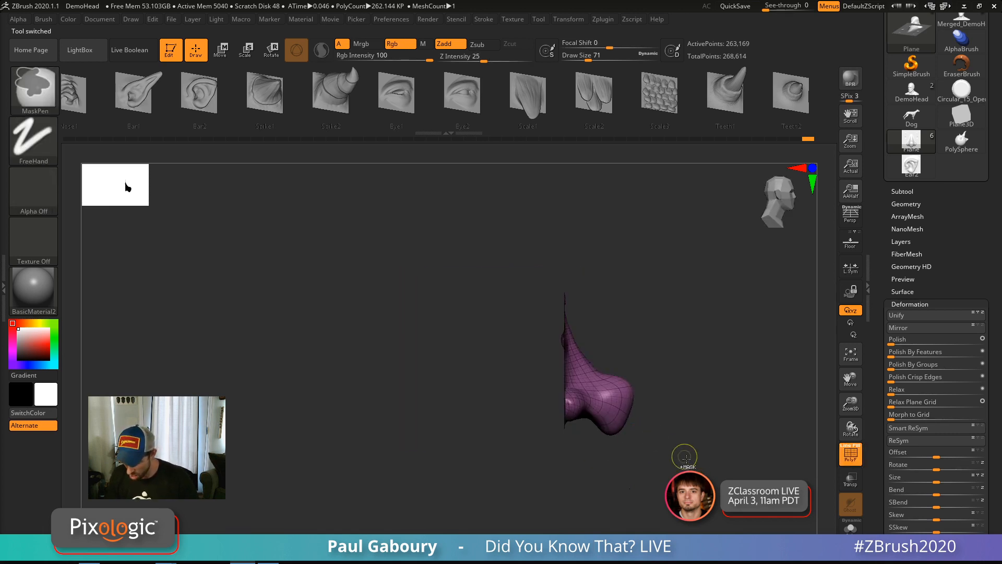
pyautogui.keyDown('ctrl'); pyautogui.moveTo(701, 490); pyautogui.dragTo(567, 257); pyautogui.keyUp('ctrl')
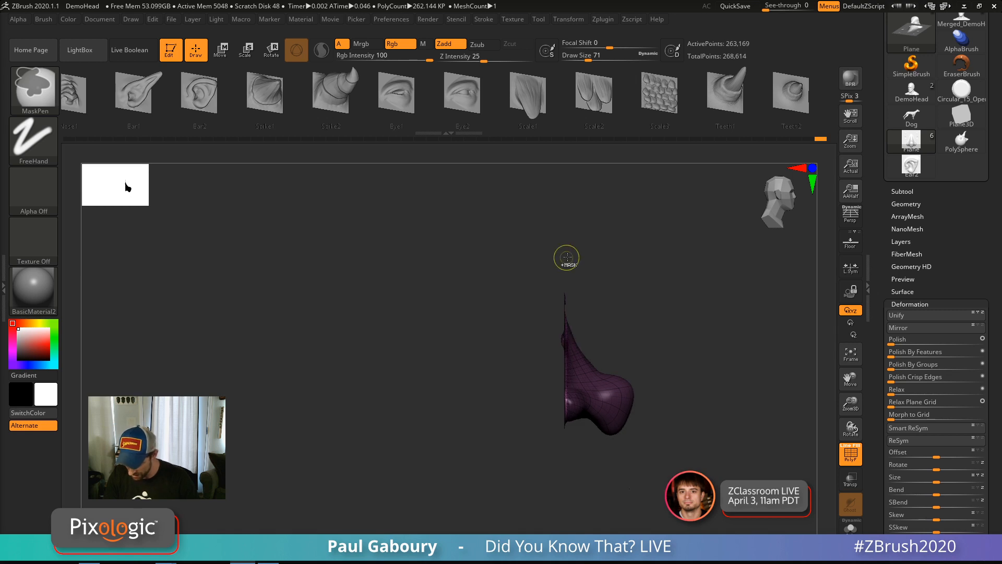
# Hide the wireframe, refine the mask so it covers only the raised nose, and soften its edge.
pyautogui.moveTo(665, 377); pyautogui.dragTo(700, 447, button='right')
pyautogui.hotkey('shift', 'f')
pyautogui.keyDown('ctrl'); pyautogui.moveTo(711, 488); pyautogui.dragTo(565, 217); pyautogui.keyUp('ctrl')
pyautogui.moveTo(670, 366); pyautogui.dragTo(626, 356, button='right')
pyautogui.keyDown('alt'); pyautogui.moveTo(627, 279); pyautogui.dragTo(649, 328, button='right'); pyautogui.keyUp('alt')
pyautogui.keyDown('ctrl'); pyautogui.keyDown('alt'); pyautogui.moveTo(651, 314); pyautogui.dragTo(521, 227); pyautogui.keyUp('alt'); pyautogui.keyUp('ctrl')
pyautogui.keyDown('alt'); pyautogui.moveTo(637, 424); pyautogui.dragTo(632, 393, button='right'); pyautogui.keyUp('alt')
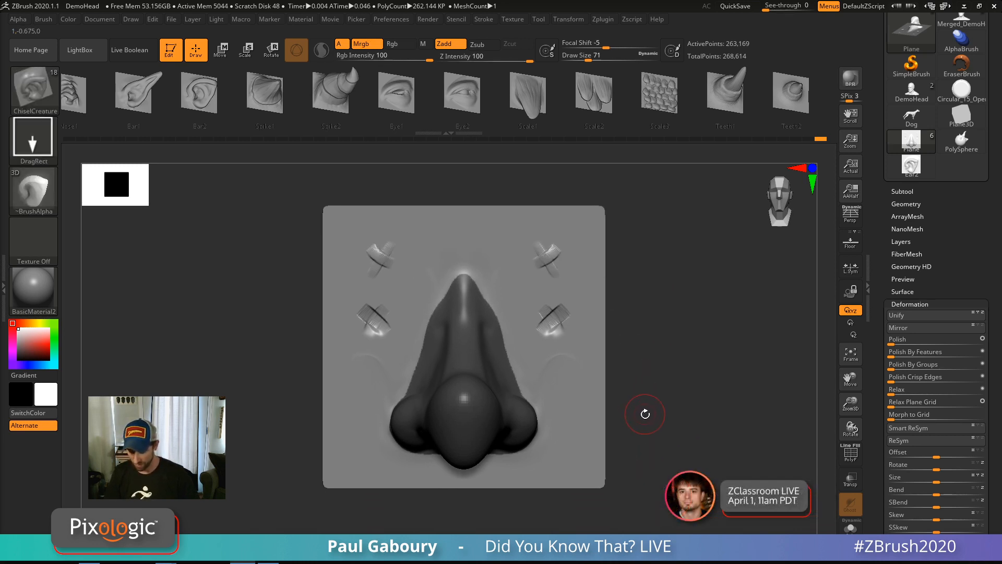
pyautogui.keyDown('ctrl'); pyautogui.click(645, 414); pyautogui.keyUp('ctrl')
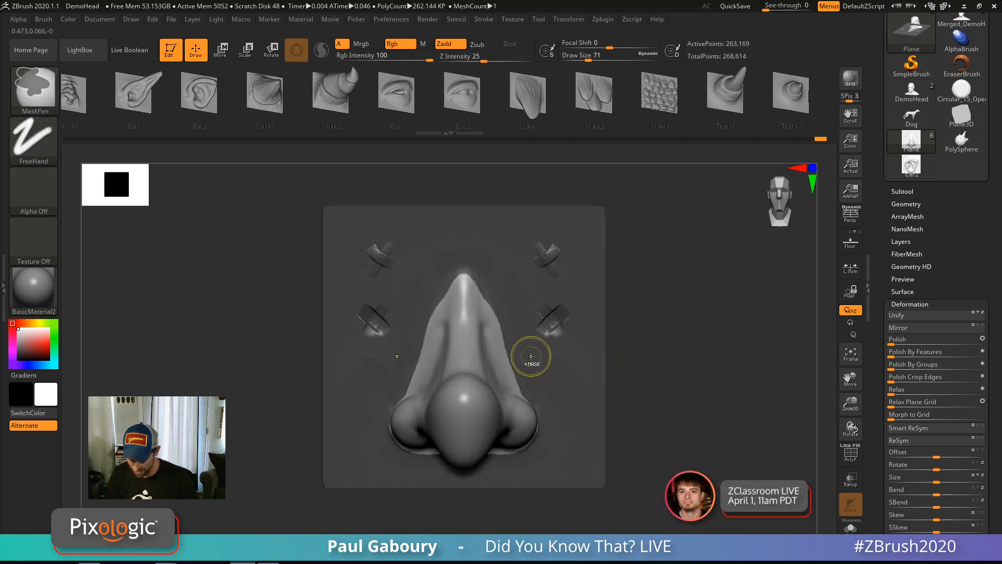
pyautogui.keyDown('ctrl'); pyautogui.click(653, 387); pyautogui.keyUp('ctrl')
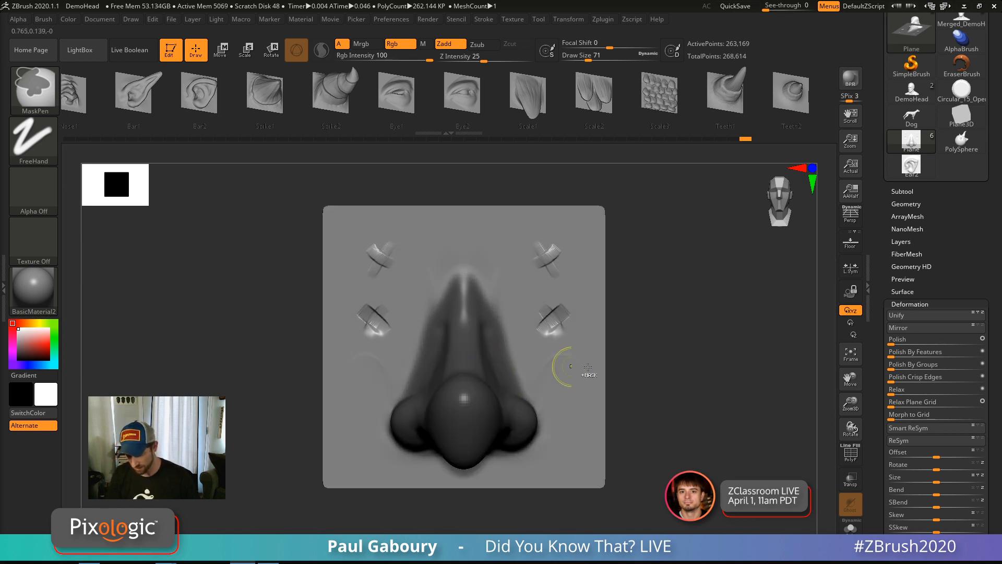
# Apply Morph to Grid to flatten the unmasked surface around the nose on the plane.
pyautogui.moveTo(587, 367)
pyautogui.mouseDown()
pyautogui.moveTo(682, 425)
pyautogui.moveTo(667, 428)
pyautogui.mouseUp()
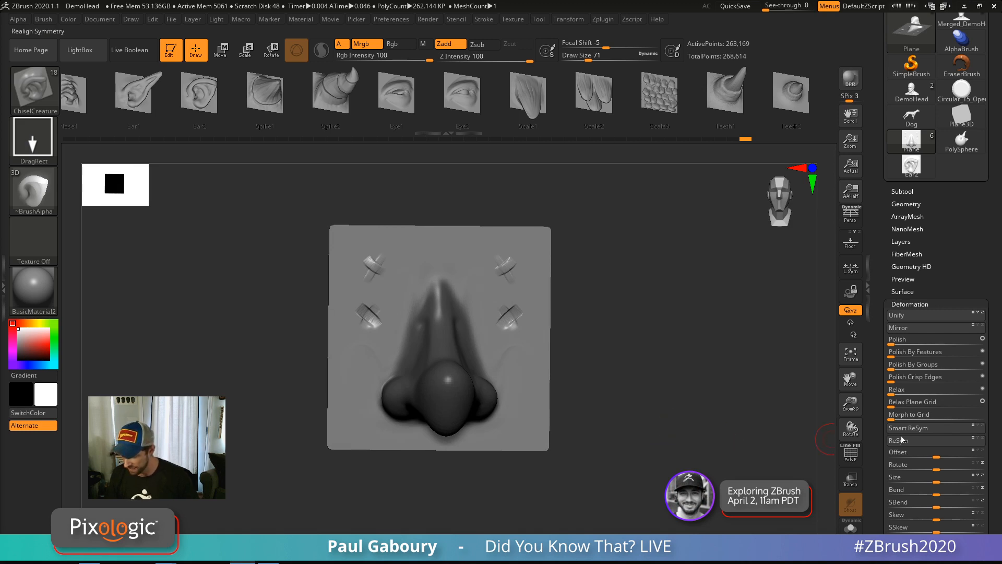
pyautogui.moveTo(891, 417); pyautogui.dragTo(894, 417)
pyautogui.moveTo(985, 419); pyautogui.dragTo(984, 419)
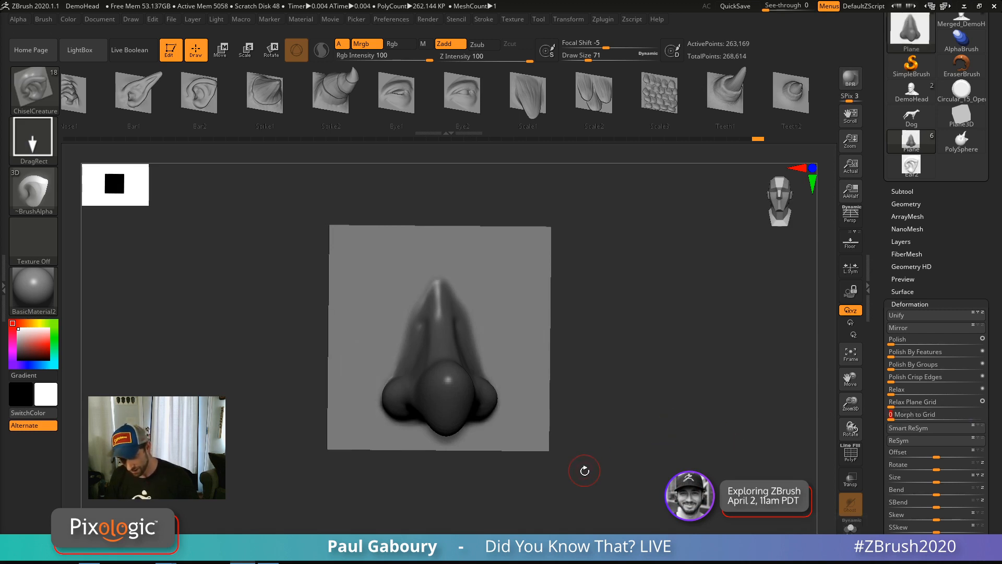
# Inspect the nose from below and smooth the transition around the base of its nostrils.
pyautogui.moveTo(583, 470)
pyautogui.mouseDown()
pyautogui.moveTo(600, 433)
pyautogui.moveTo(591, 384)
pyautogui.moveTo(522, 373)
pyautogui.moveTo(459, 393)
pyautogui.mouseUp()
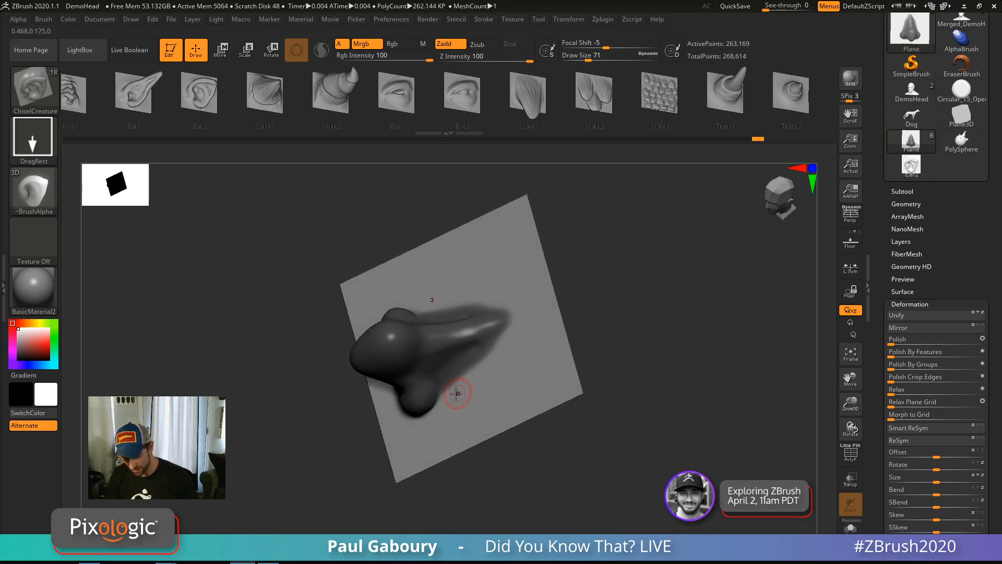
pyautogui.press('shift')
pyautogui.moveTo(441, 408); pyautogui.dragTo(478, 369, button='right')
pyautogui.keyDown('shift'); pyautogui.moveTo(441, 402); pyautogui.dragTo(406, 407); pyautogui.keyUp('shift')
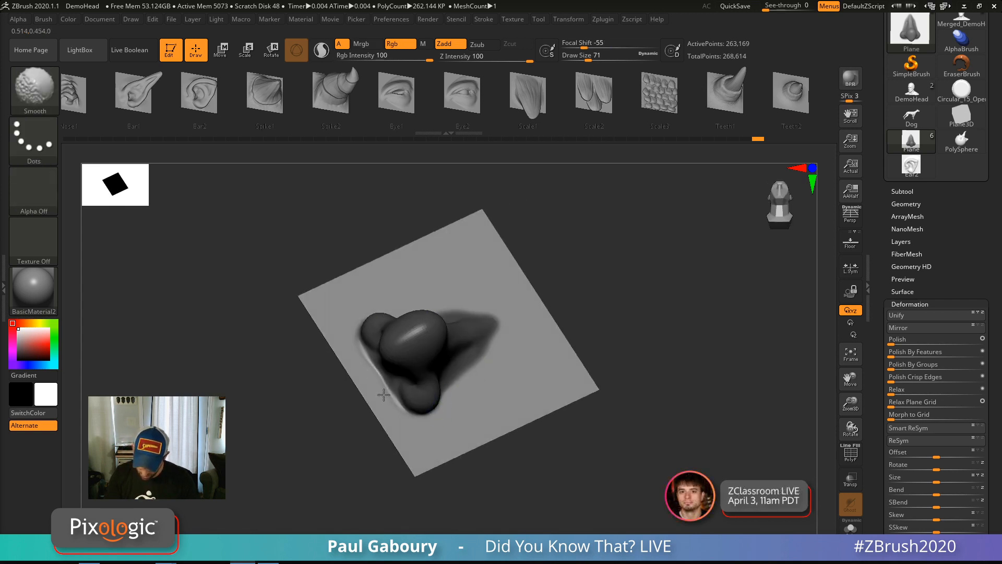
# Clear the mask from the front view and smooth the upper sides of the nose into the plane.
pyautogui.moveTo(496, 345)
pyautogui.mouseDown(button='right')
pyautogui.moveTo(543, 369)
pyautogui.moveTo(566, 429)
pyautogui.mouseUp(button='right')
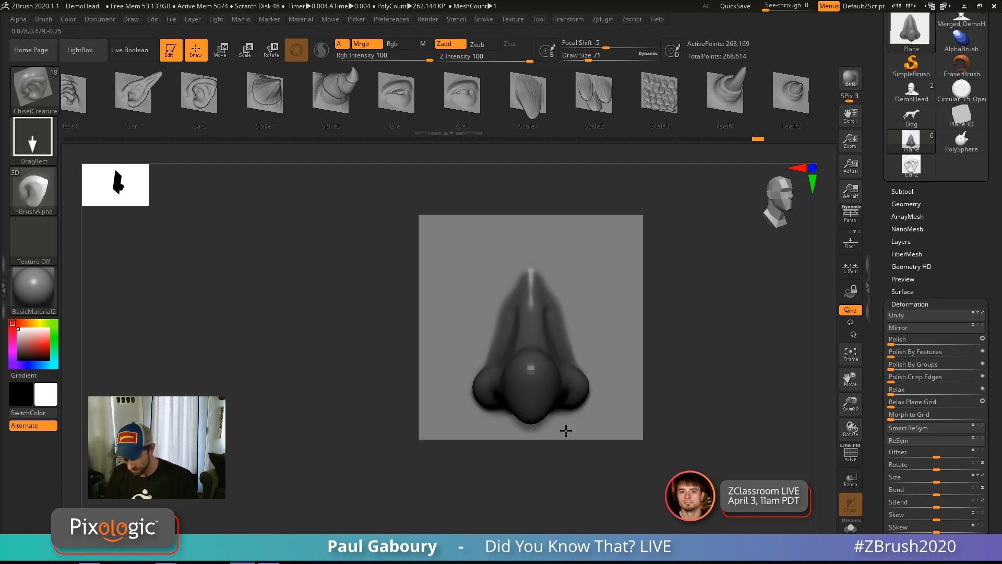
pyautogui.keyDown('alt'); pyautogui.moveTo(628, 369); pyautogui.dragTo(543, 391, button='right'); pyautogui.keyUp('alt')
pyautogui.press('shift')
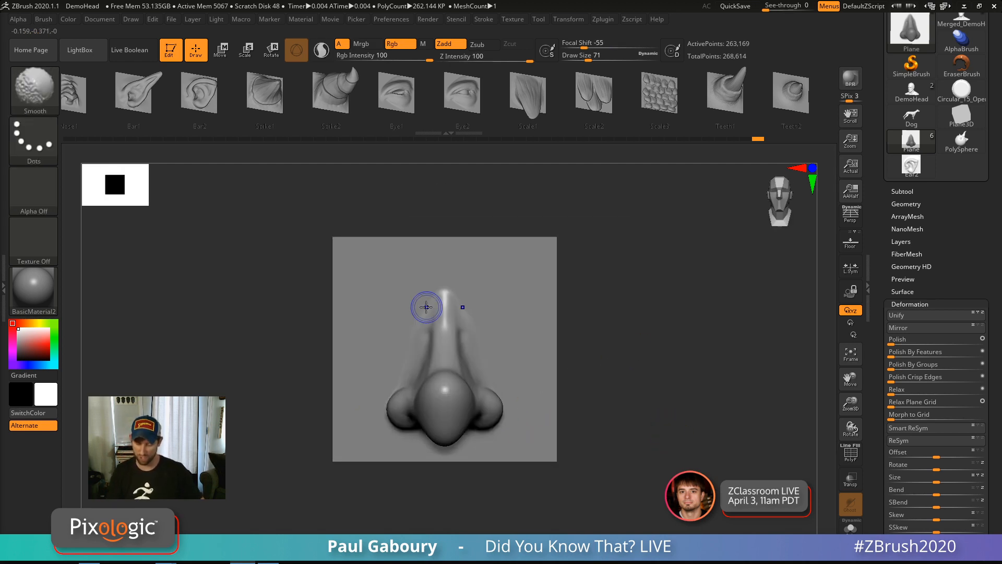
pyautogui.moveTo(472, 314)
pyautogui.keyDown('shift'); pyautogui.mouseDown()
pyautogui.moveTo(452, 439)
pyautogui.moveTo(443, 415)
pyautogui.moveTo(446, 427)
pyautogui.mouseUp(); pyautogui.keyUp('shift')
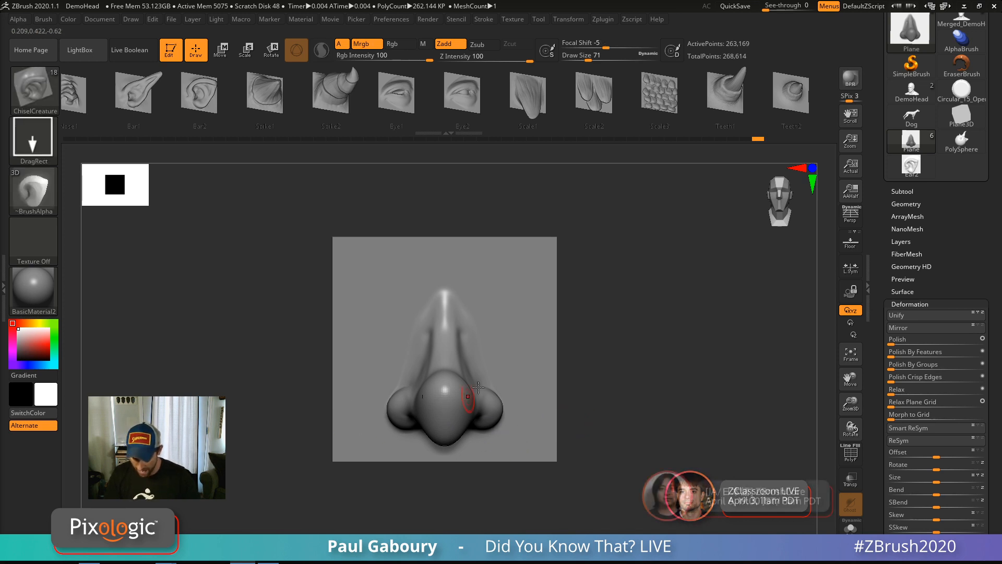
# Append the front-facing nose plane to the ChiselCreature brush from the mesh and locate it among the brush's 3D stamps.
pyautogui.moveTo(564, 367)
pyautogui.keyDown('ctrl'); pyautogui.mouseDown(button='right')
pyautogui.moveTo(568, 385)
pyautogui.moveTo(557, 375)
pyautogui.mouseUp(button='right'); pyautogui.keyUp('ctrl')
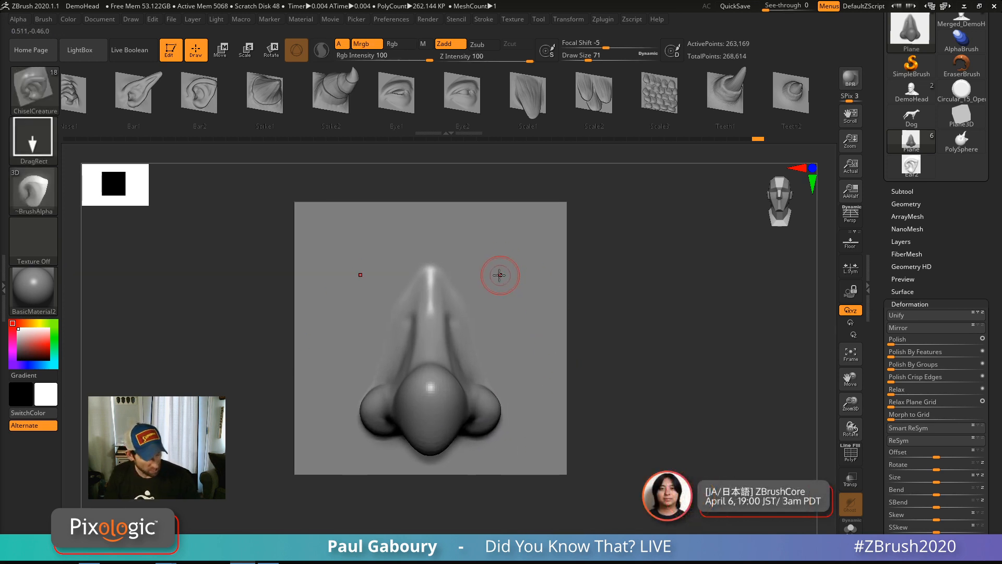
pyautogui.click(44, 19)
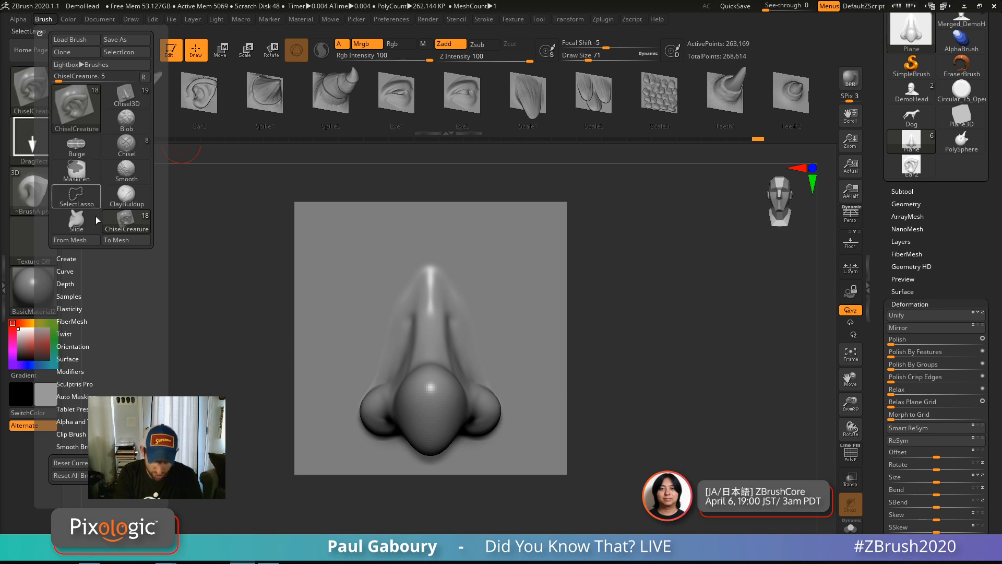
pyautogui.click(70, 239)
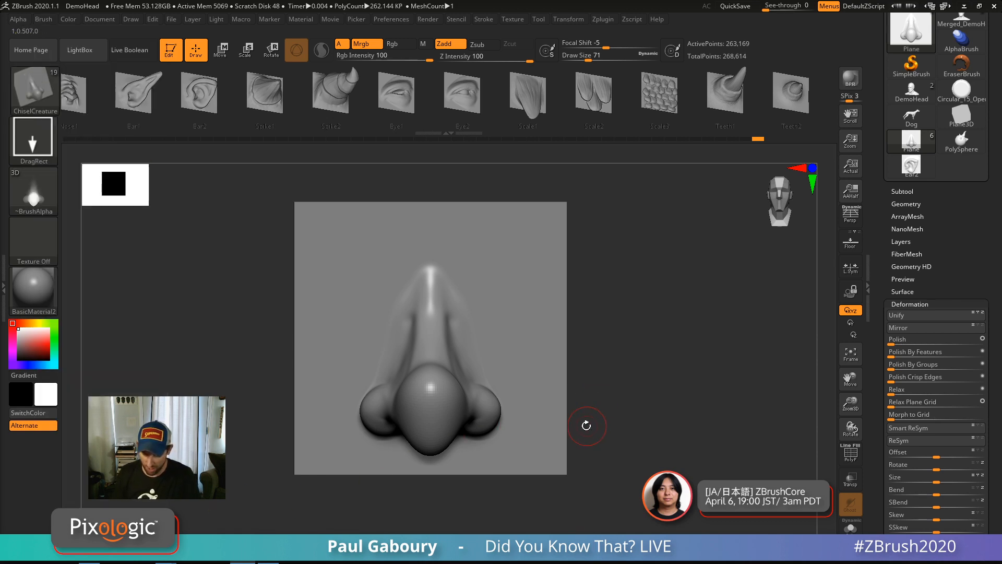
pyautogui.moveTo(793, 94)
pyautogui.mouseDown()
pyautogui.moveTo(482, 98)
pyautogui.moveTo(188, 139)
pyautogui.mouseUp()
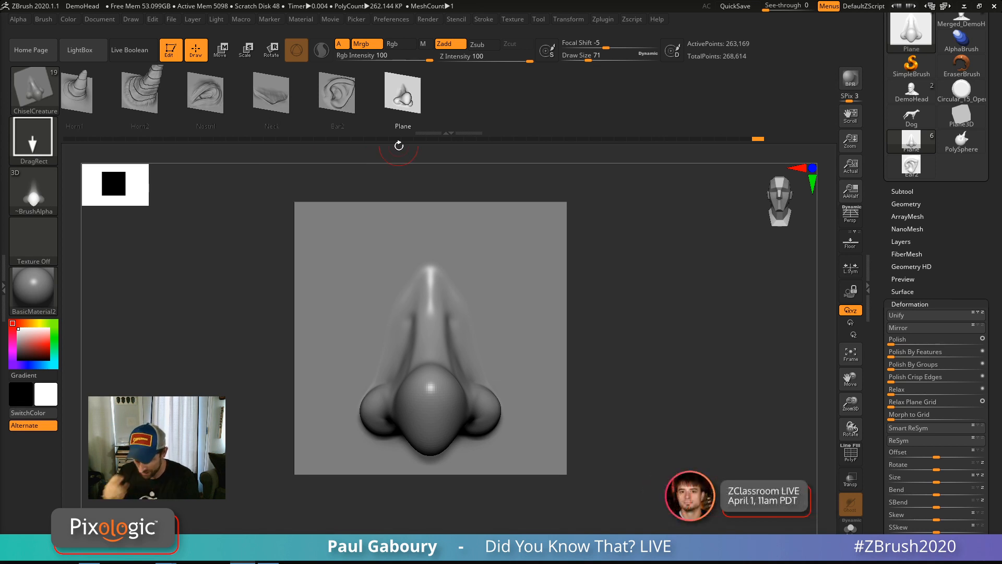
# Switch to the PolySphere, stamp the cleaned-up nose beside the existing one, and compare the two.
pyautogui.moveTo(628, 463)
pyautogui.mouseDown()
pyautogui.moveTo(597, 470)
pyautogui.moveTo(600, 362)
pyautogui.moveTo(563, 431)
pyautogui.moveTo(573, 430)
pyautogui.moveTo(466, 416)
pyautogui.moveTo(453, 264)
pyautogui.mouseUp()
pyautogui.keyDown('alt'); pyautogui.moveTo(579, 446); pyautogui.dragTo(576, 352); pyautogui.keyUp('alt')
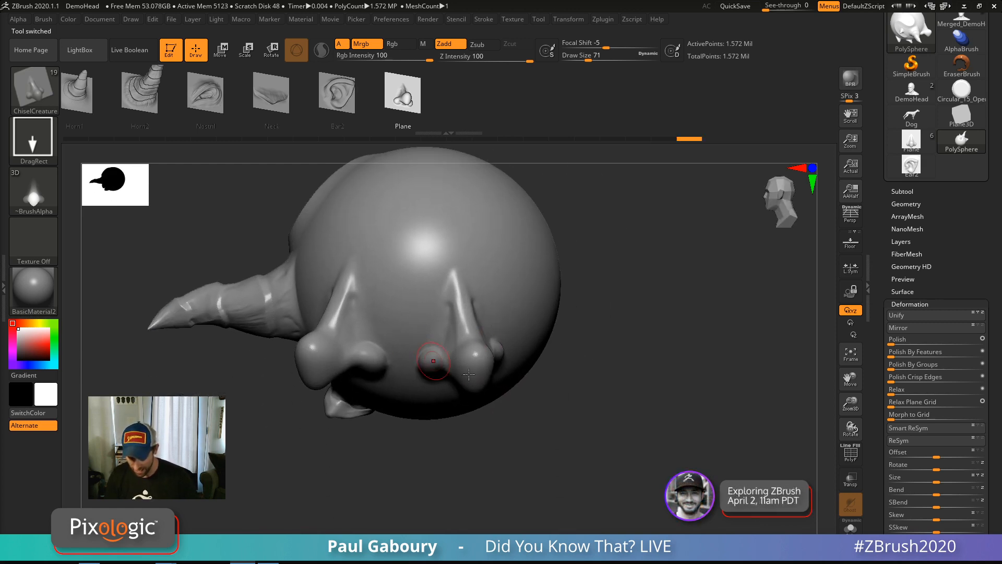
pyautogui.moveTo(585, 463)
pyautogui.mouseDown()
pyautogui.moveTo(582, 426)
pyautogui.moveTo(531, 386)
pyautogui.mouseUp()
pyautogui.moveTo(504, 329); pyautogui.dragTo(565, 326)
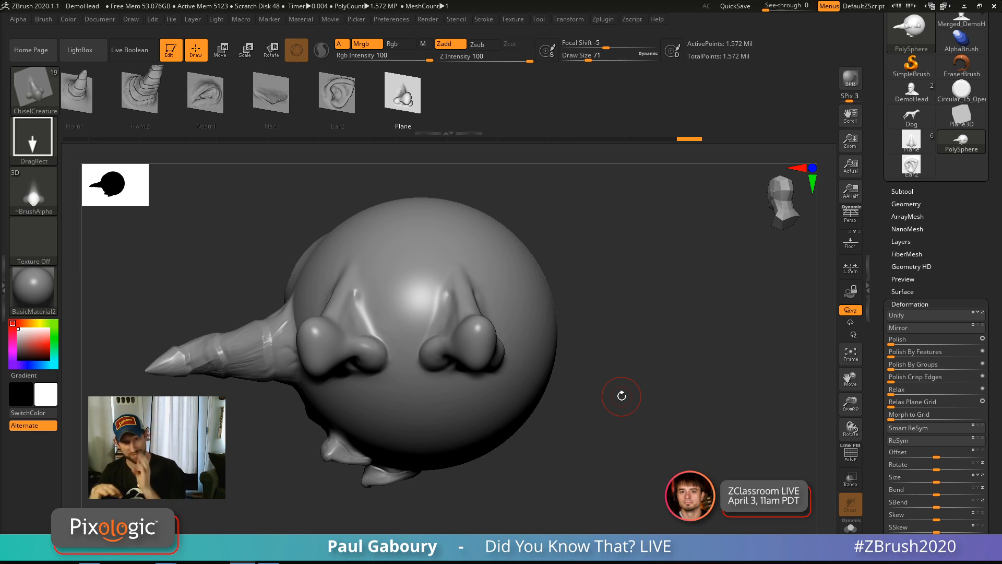
# Return to the nose Plane and examine its profile and flat backing from the side and front.
pyautogui.click(909, 142)
pyautogui.moveTo(627, 365); pyautogui.dragTo(684, 383)
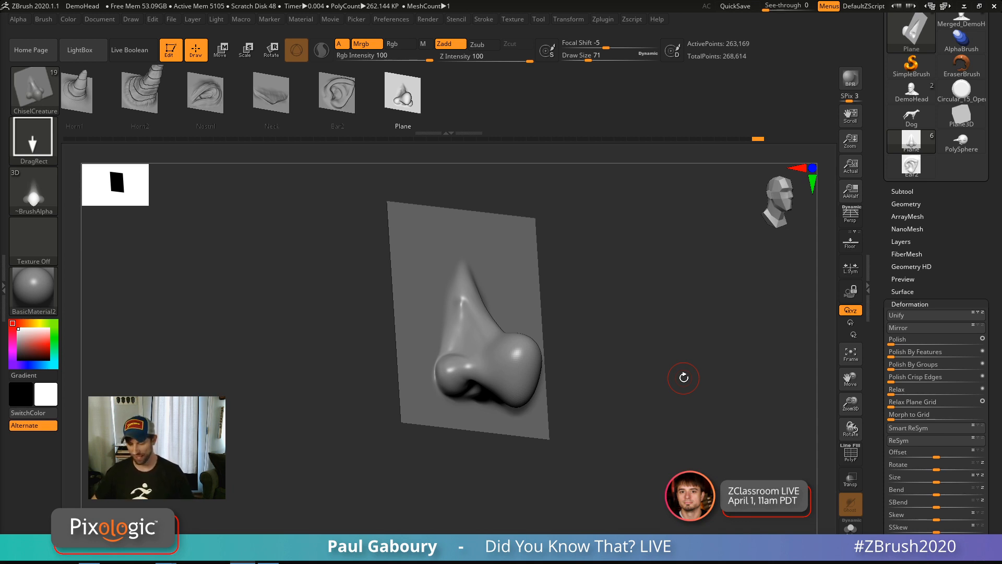
pyautogui.moveTo(649, 374); pyautogui.dragTo(643, 381)
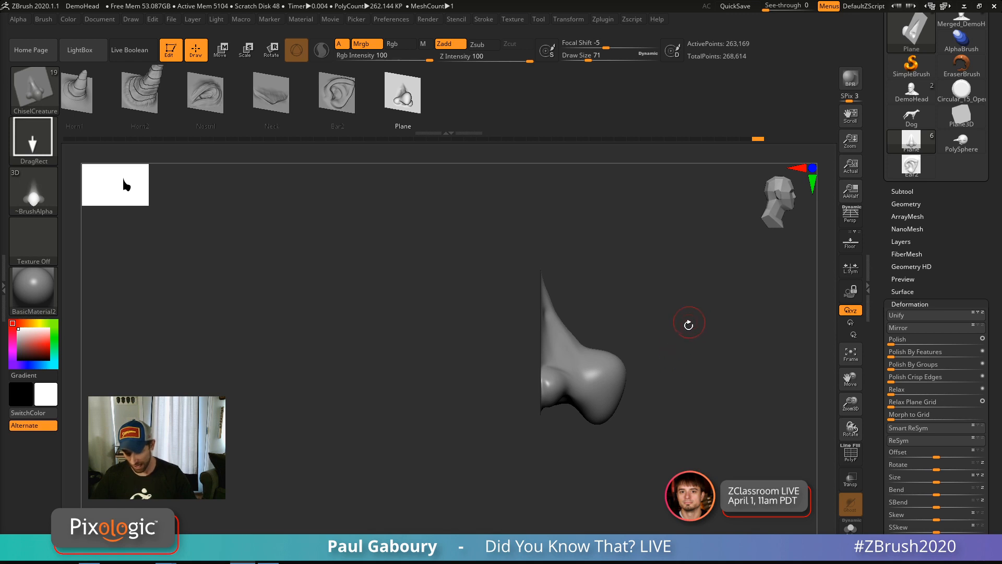
pyautogui.moveTo(681, 343); pyautogui.dragTo(642, 338)
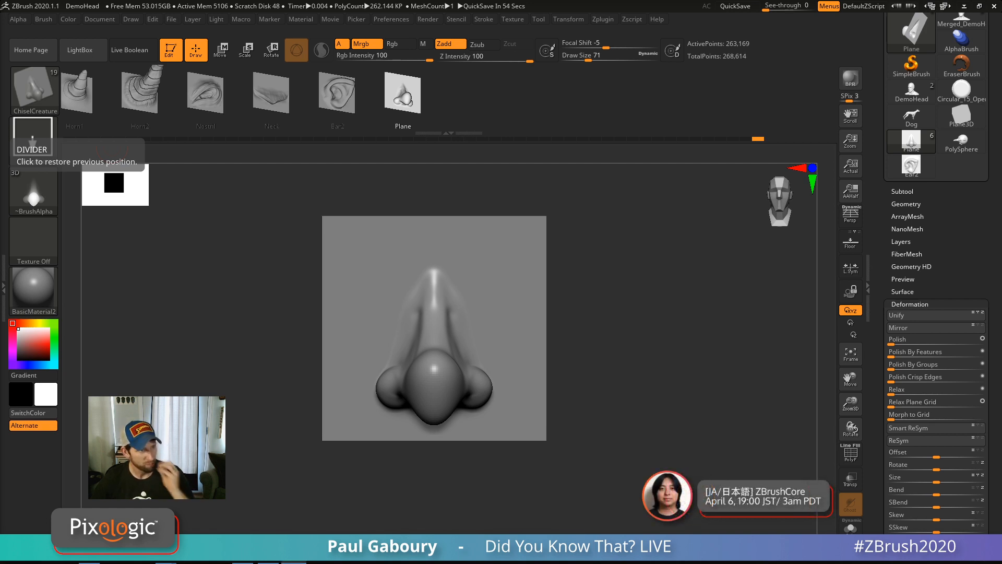
# Switch to an empty Notepad document, shrink its window, and place it beside the nose plane.
pyautogui.moveTo(0, 180); pyautogui.dragTo(323, 21)
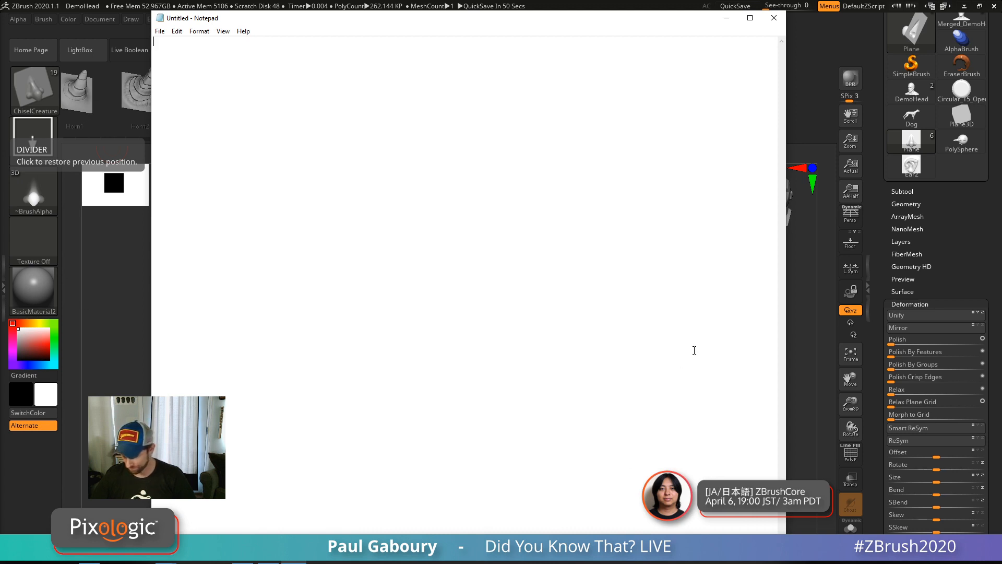
pyautogui.moveTo(152, 11); pyautogui.dragTo(290, 254)
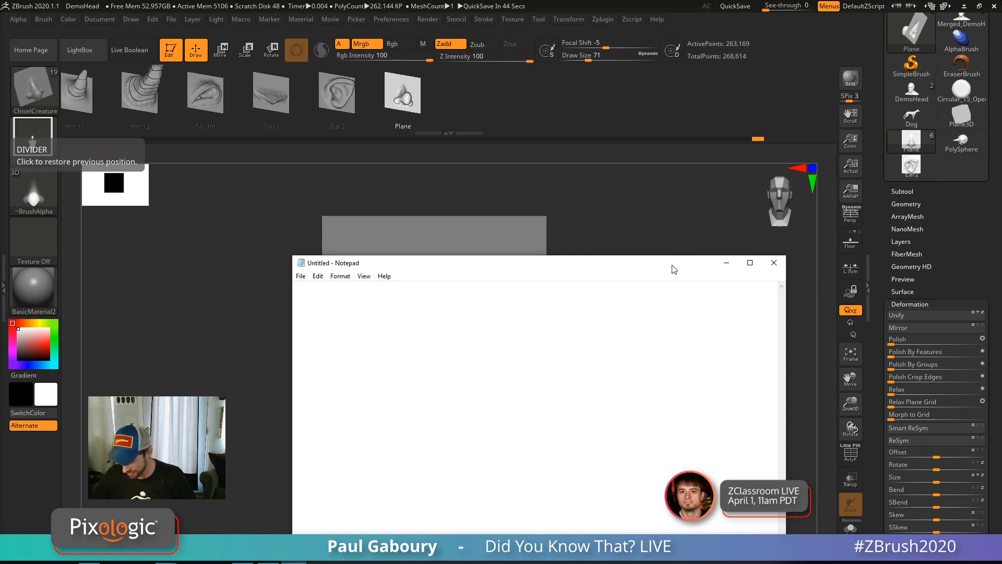
pyautogui.moveTo(674, 265); pyautogui.dragTo(742, 115)
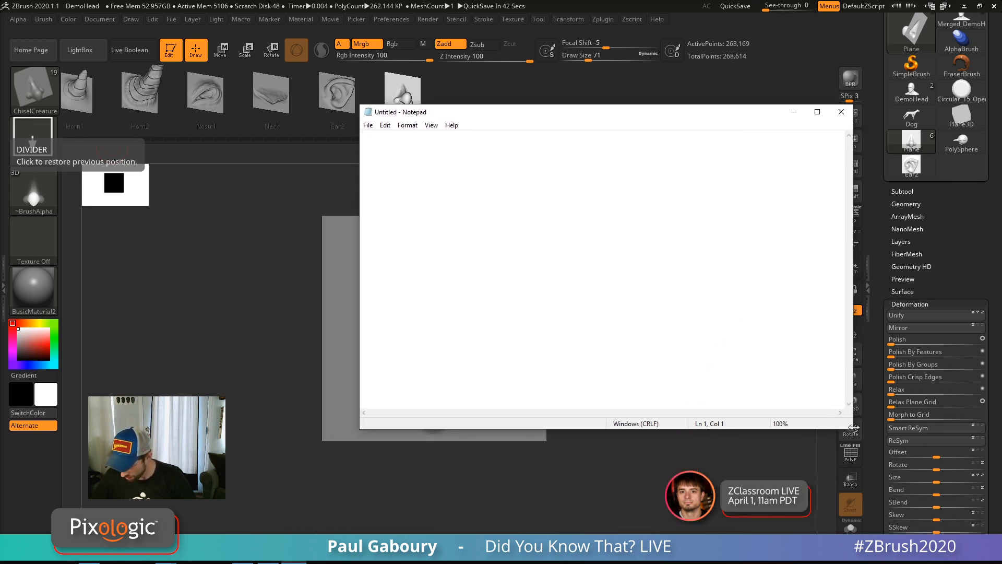
pyautogui.moveTo(846, 429); pyautogui.dragTo(591, 463)
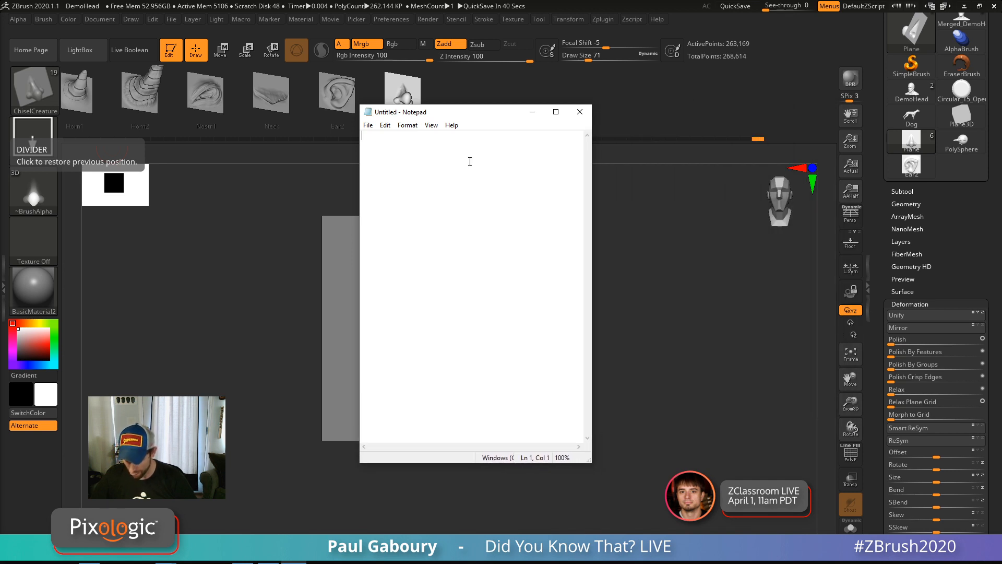
pyautogui.moveTo(485, 106); pyautogui.dragTo(735, 55)
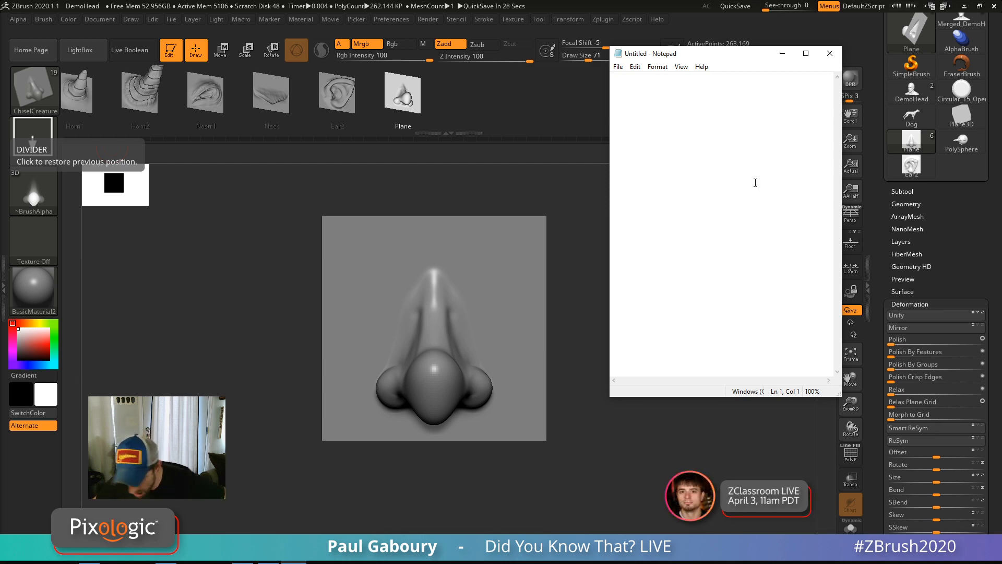
# Write the first list item in Notepad as "1. Flat Plane (NO THICKNESS)".
pyautogui.write('1.')
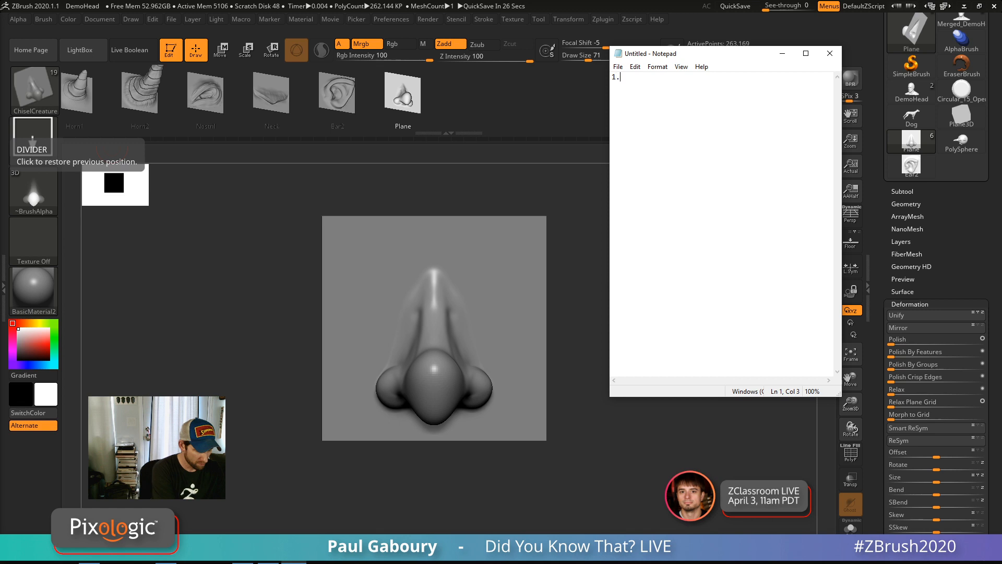
pyautogui.write(' Fla')
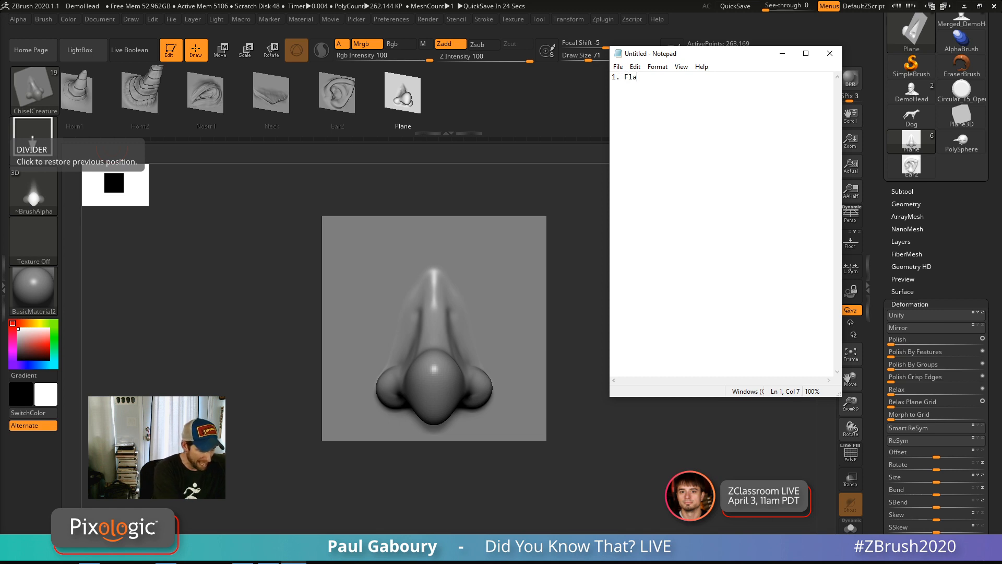
pyautogui.write('t Plane')
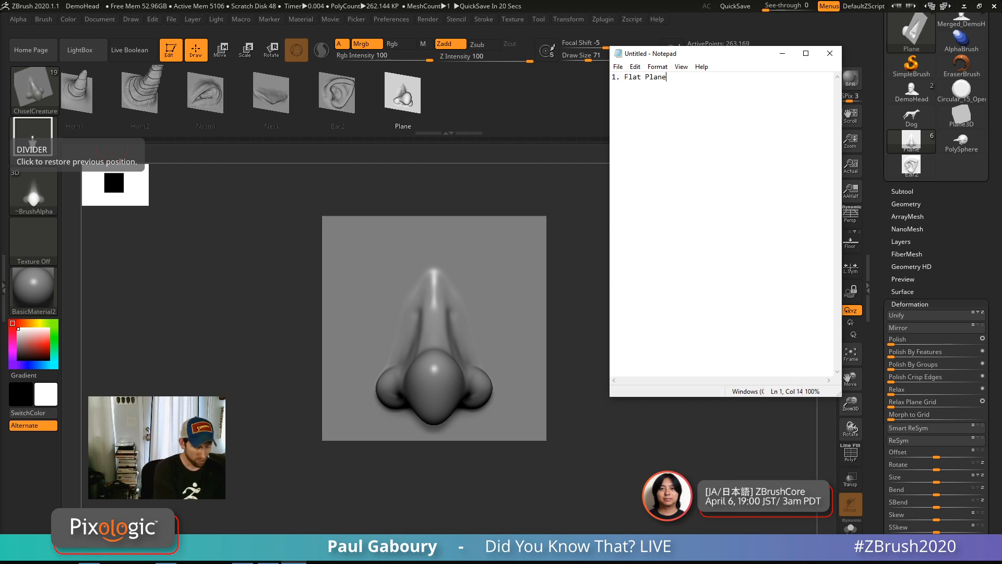
pyautogui.write(' (NO ')
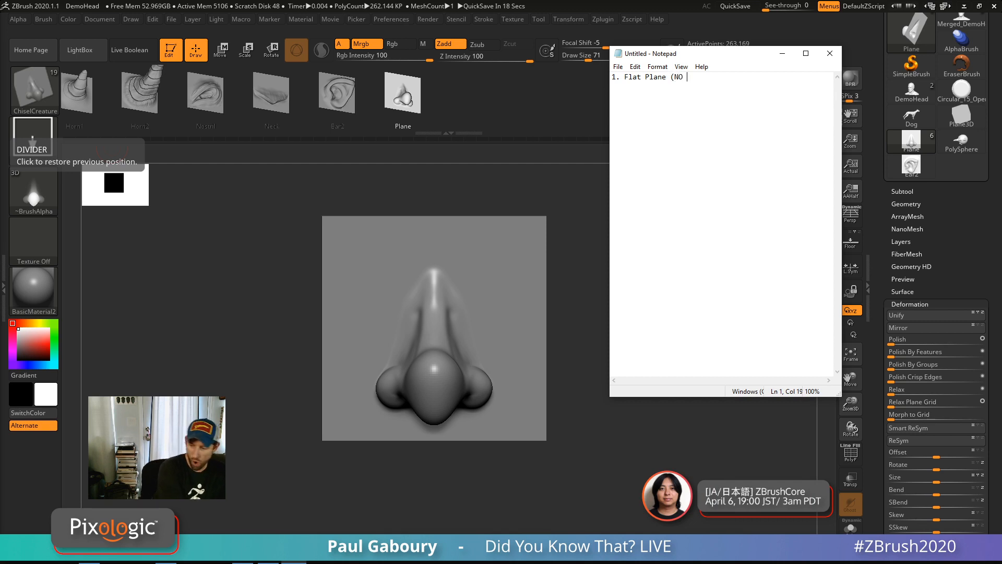
pyautogui.write('THICK')
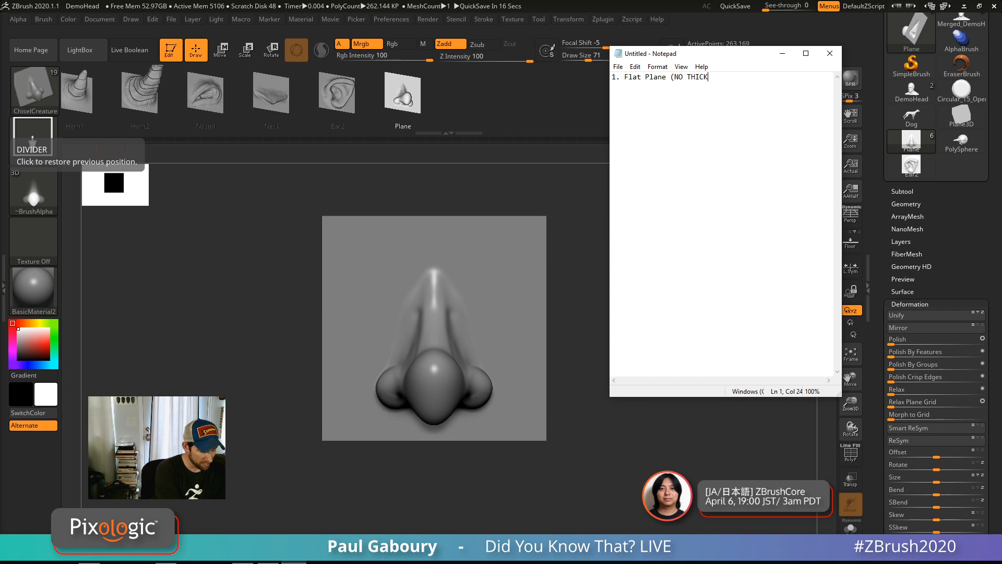
pyautogui.write('NESS')
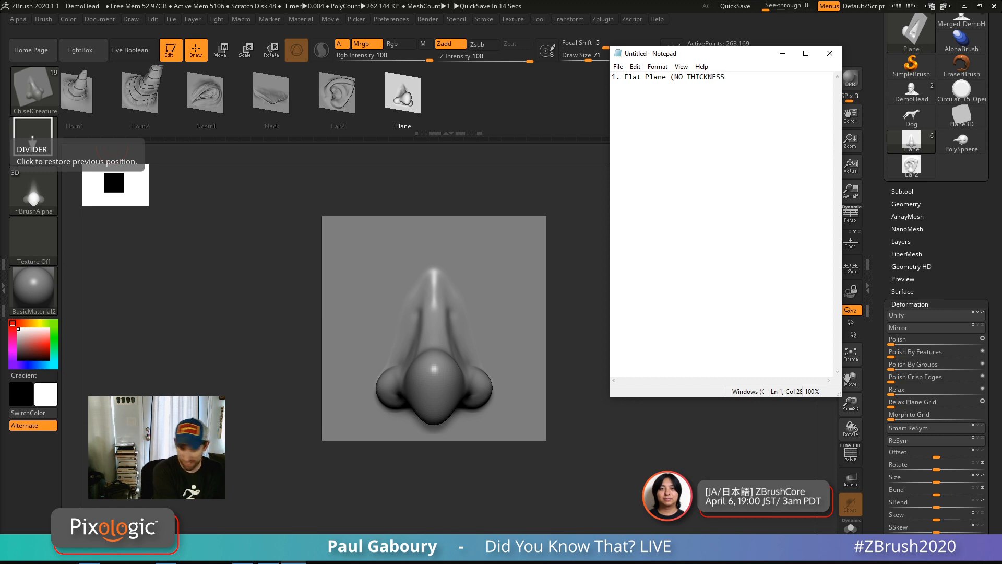
pyautogui.write(')')
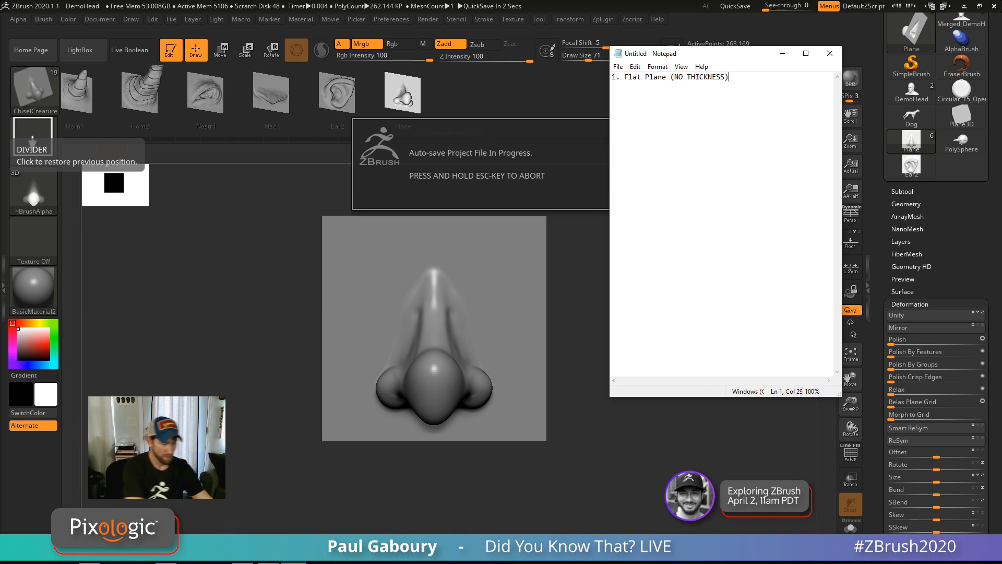
# Add a second list item reading "2. Equal Topo".
pyautogui.press('Return')
pyautogui.write('2.')
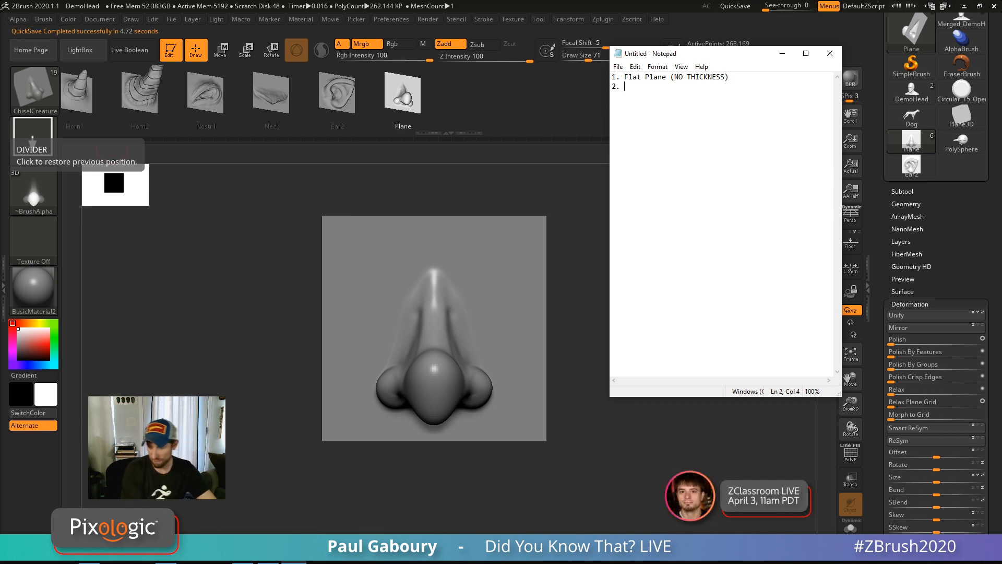
pyautogui.write(' Q')
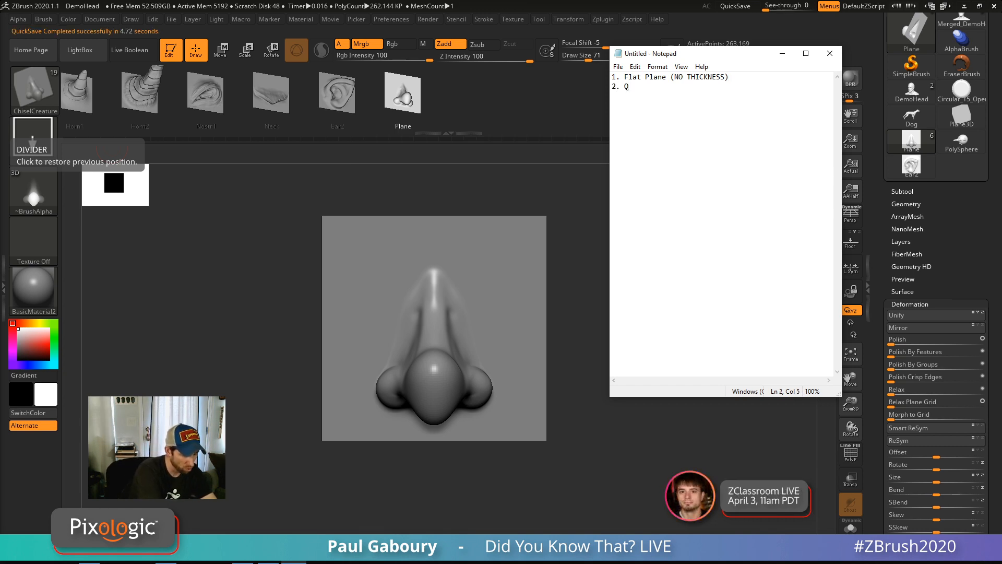
pyautogui.press('BackSpace')
pyautogui.write('Equal ')
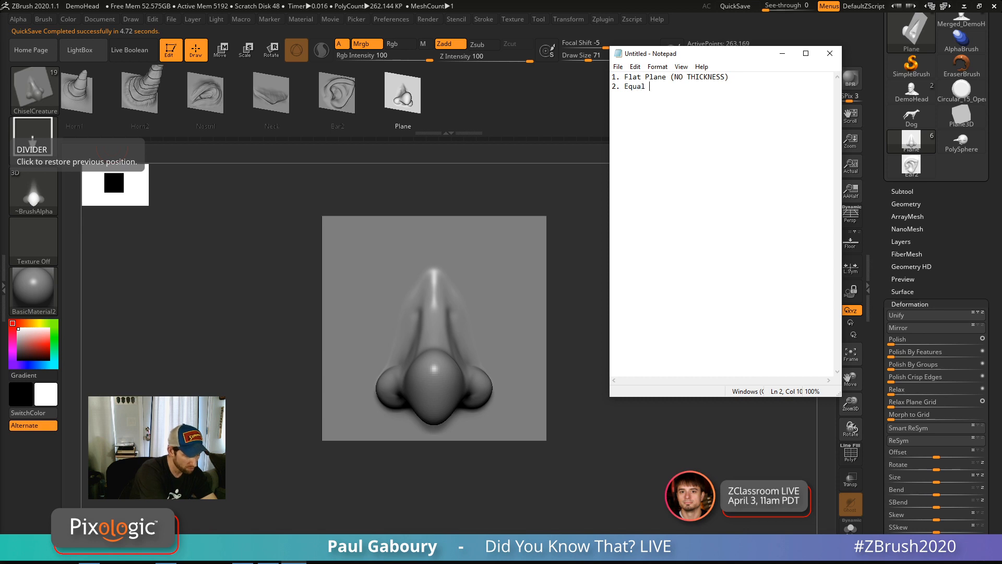
pyautogui.write('Topo')
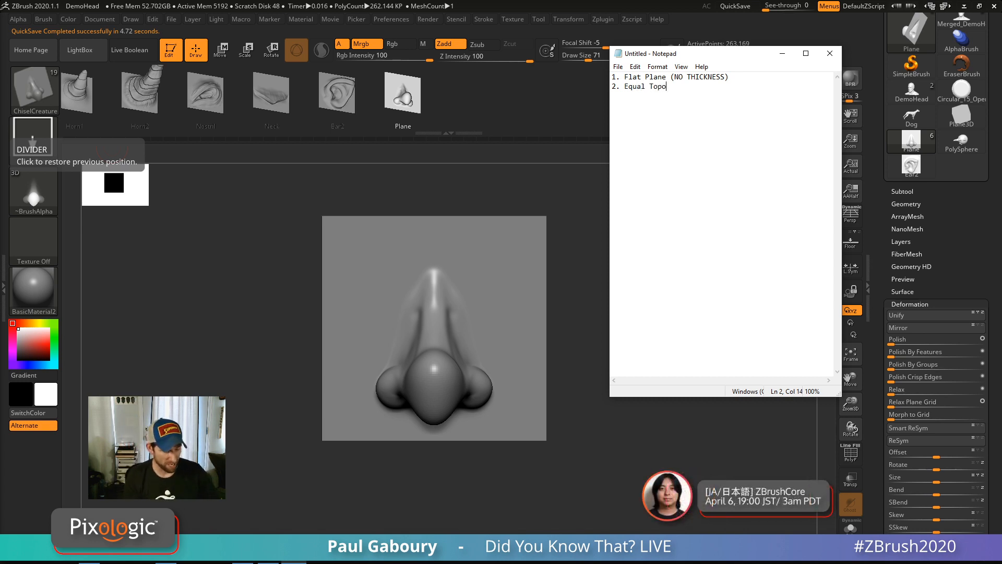
# Add a third list item reading "3. No Sculptirs Pro".
pyautogui.press('Return')
pyautogui.write('3')
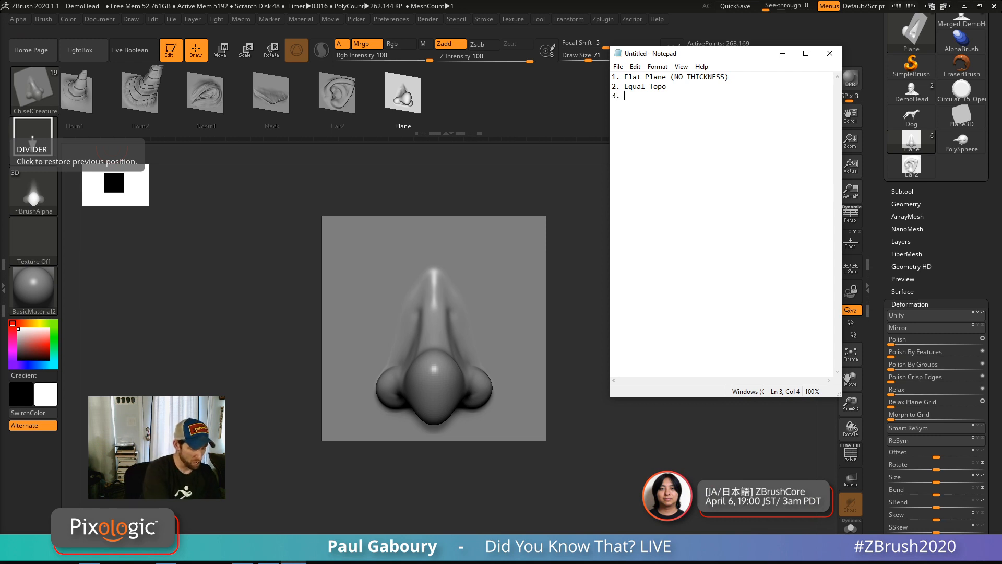
pyautogui.write('. No Scu')
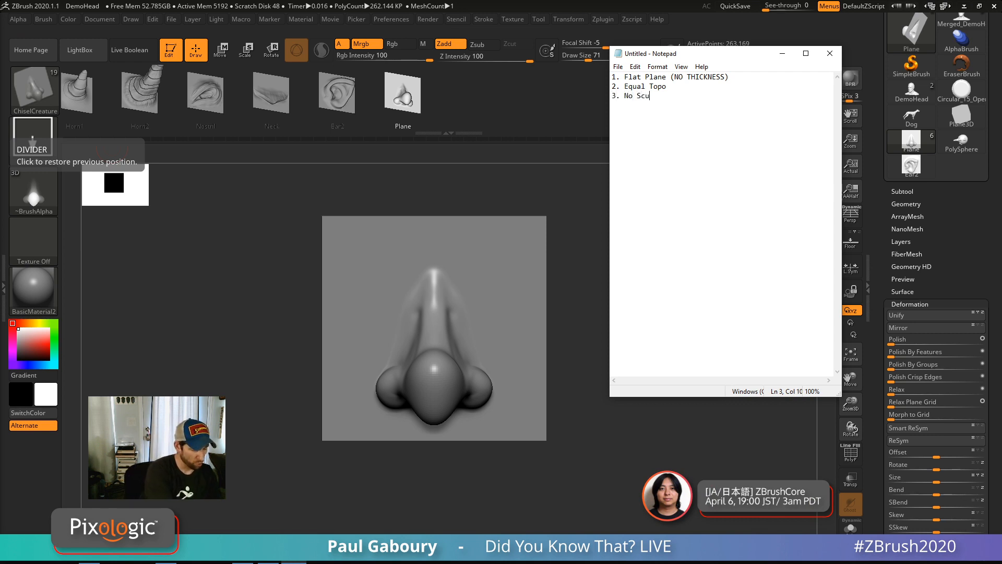
pyautogui.write('lptirs Pro')
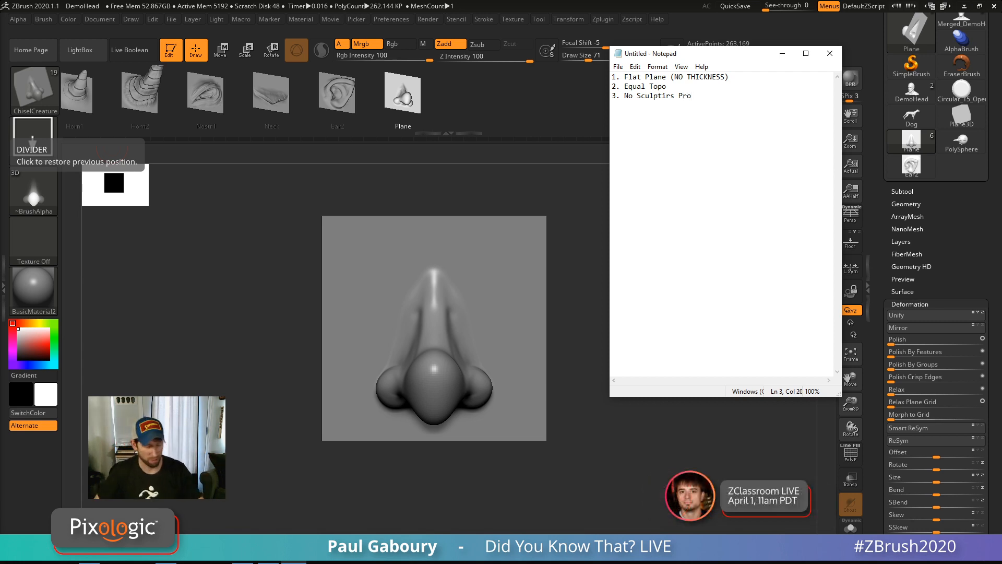
# Correct the spelling in the third list item so it reads "3. No Sculptris Pro".
pyautogui.press('BackSpace')
pyautogui.press('BackSpace')
pyautogui.press('BackSpace')
pyautogui.press('BackSpace')
pyautogui.press('BackSpace')
pyautogui.press('BackSpace')
pyautogui.press('BackSpace')
pyautogui.write('r')
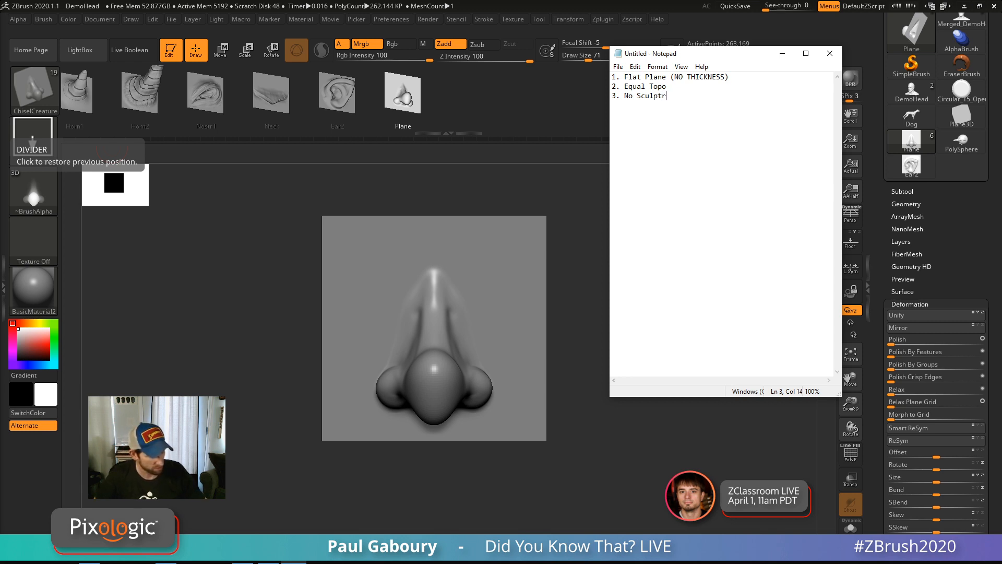
pyautogui.write('is Pro')
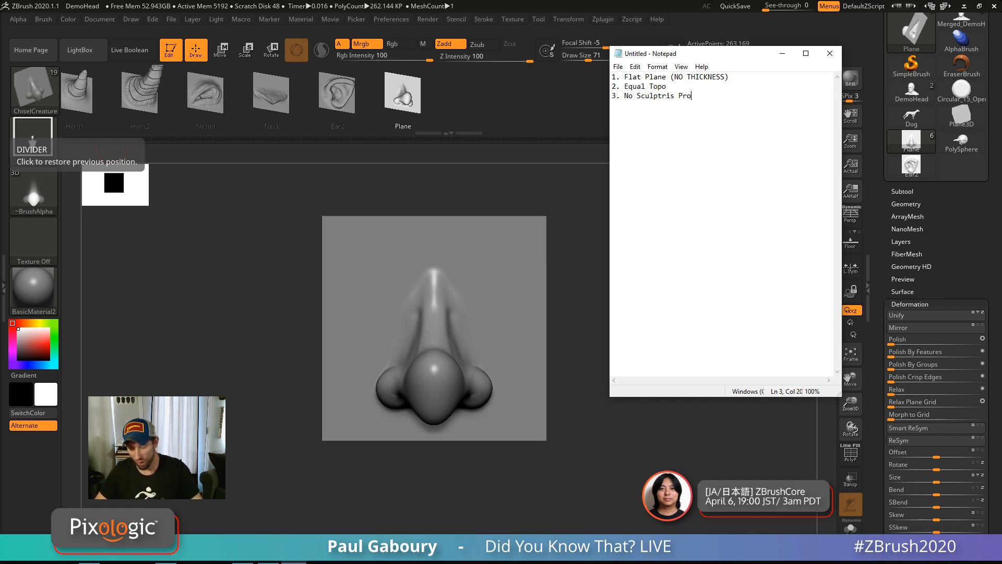
# Add a fourth list item reading "4. No ZRemesher".
pyautogui.press('Return')
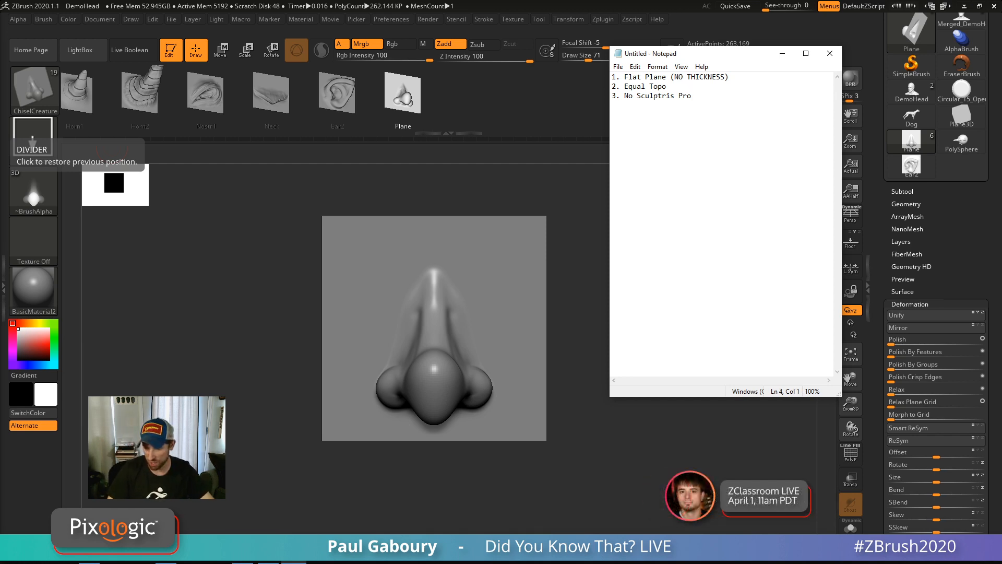
pyautogui.write('4. ')
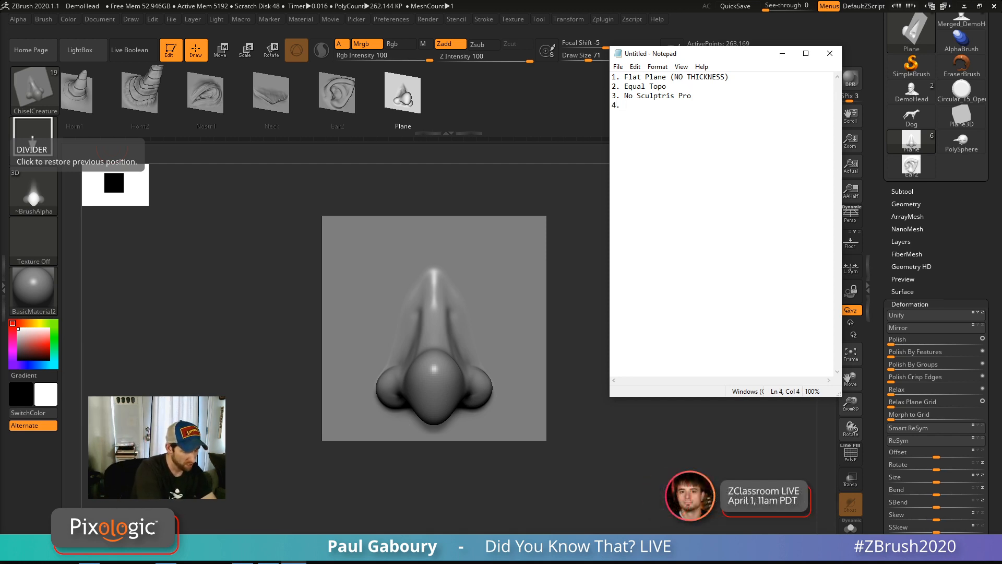
pyautogui.write('No ZRE')
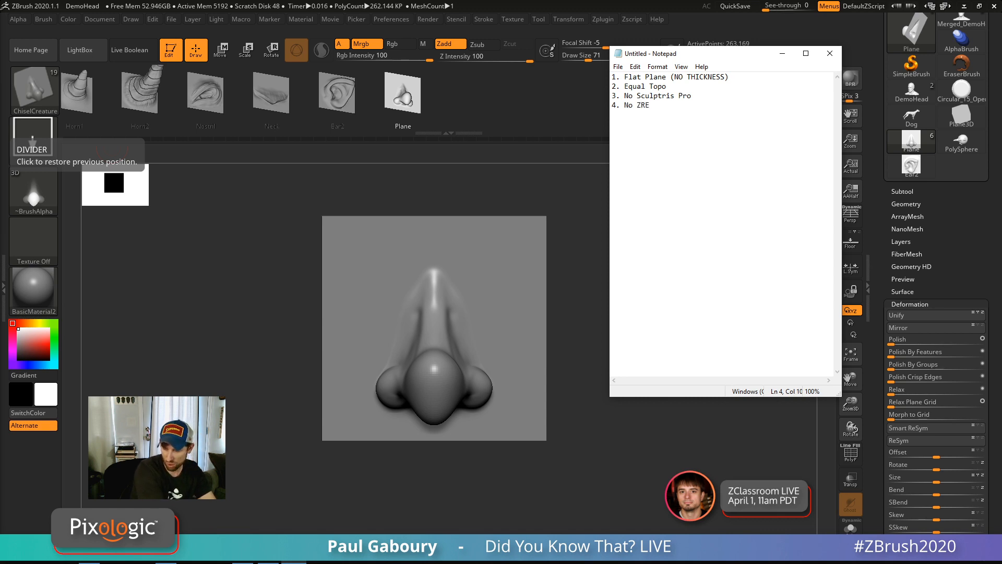
pyautogui.press('BackSpace')
pyautogui.write('emesher')
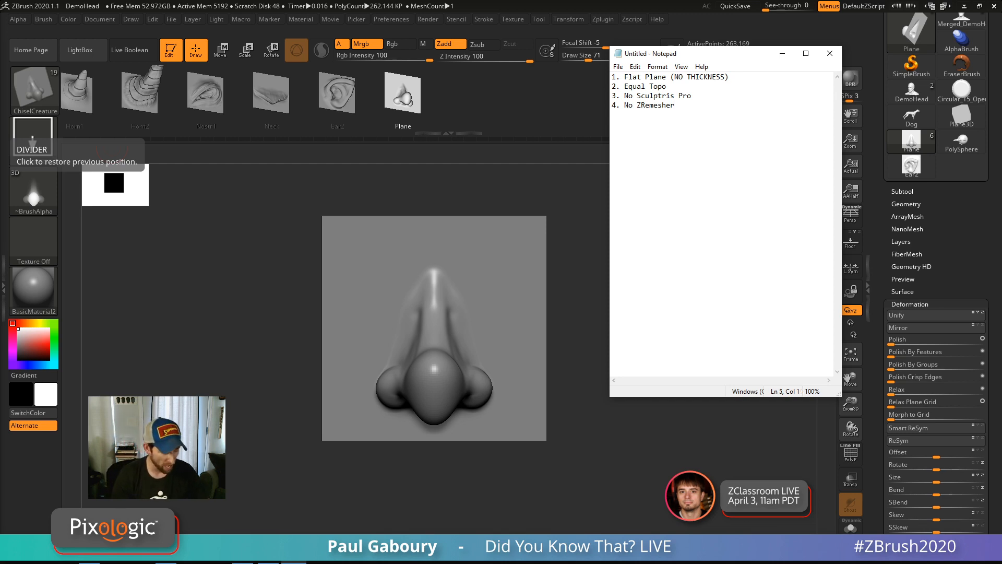
# Add a fifth list item reading "5. Whatever is on the plane is in the brush".
pyautogui.write('5. Wh')
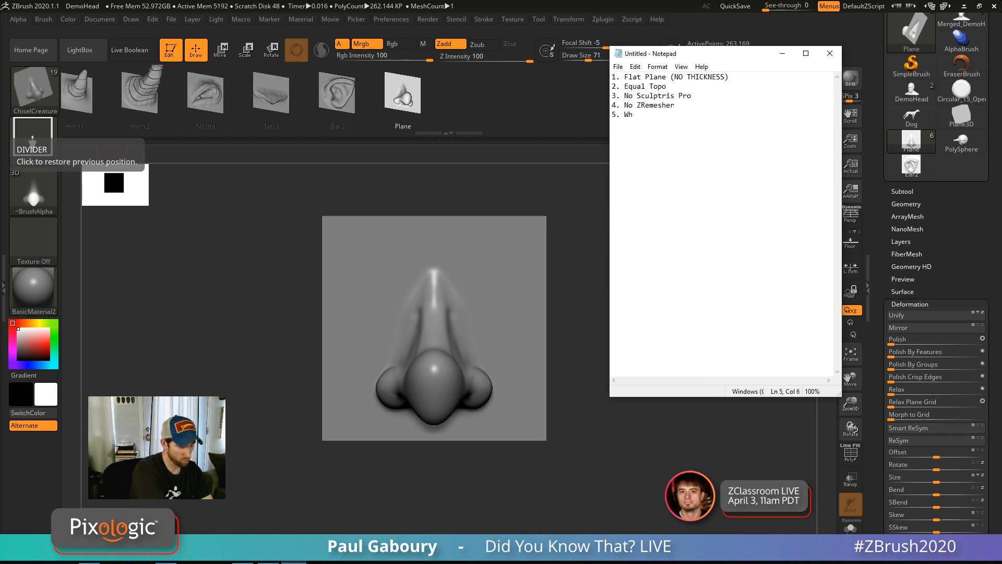
pyautogui.write('atever is on the pl')
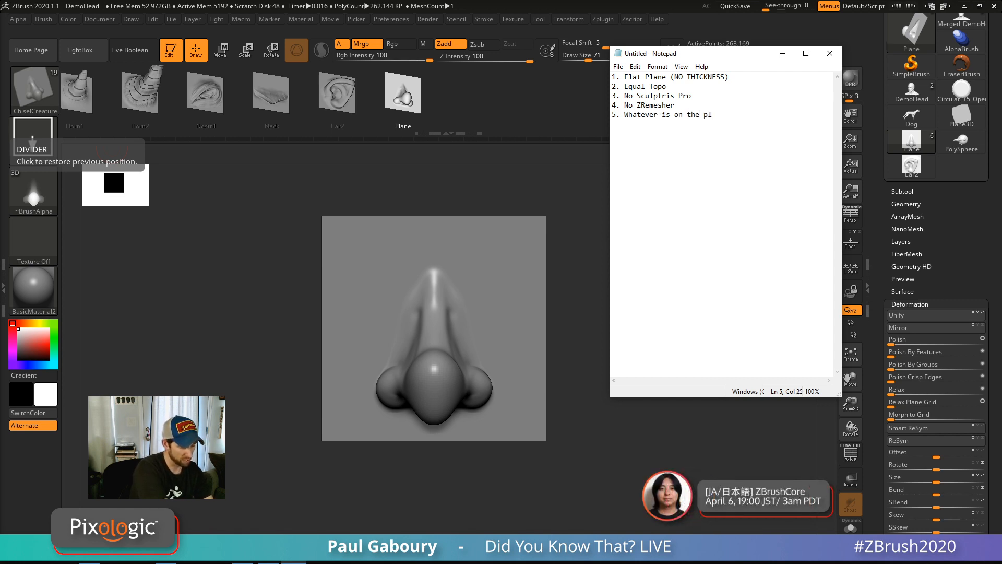
pyautogui.write('ane is in the ')
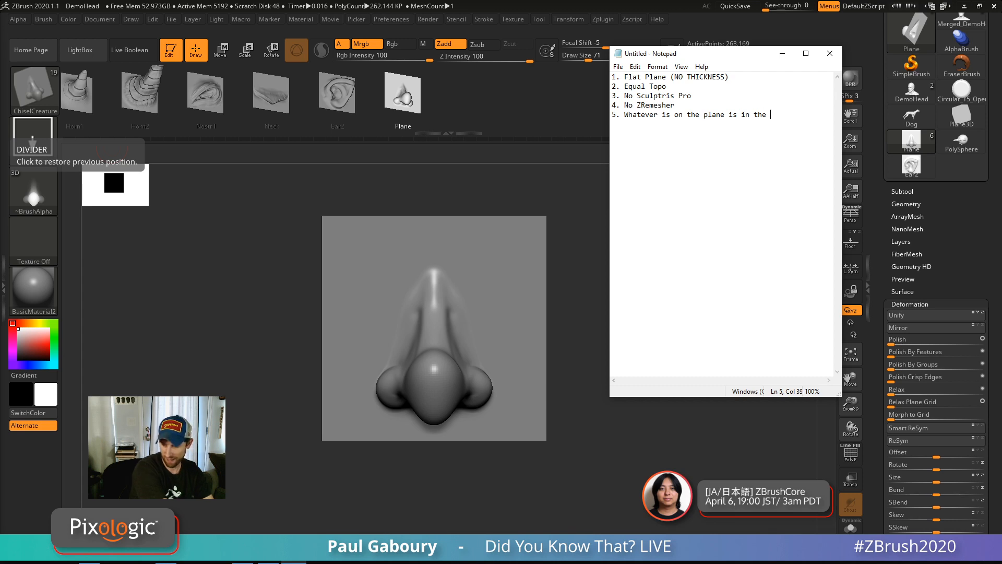
pyautogui.write('brush')
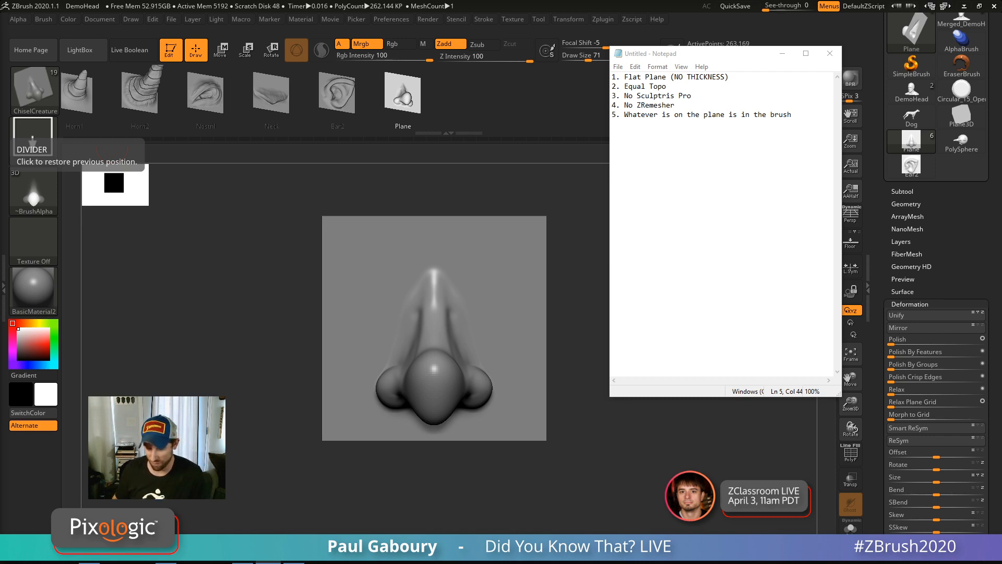
# Return to ZBrush and stamp a symmetrical pair of eyes above the nose with the Chisel3D brush's Eye02 shape.
pyautogui.moveTo(184, 93)
pyautogui.mouseDown()
pyautogui.moveTo(384, 74)
pyautogui.moveTo(563, 79)
pyautogui.mouseUp()
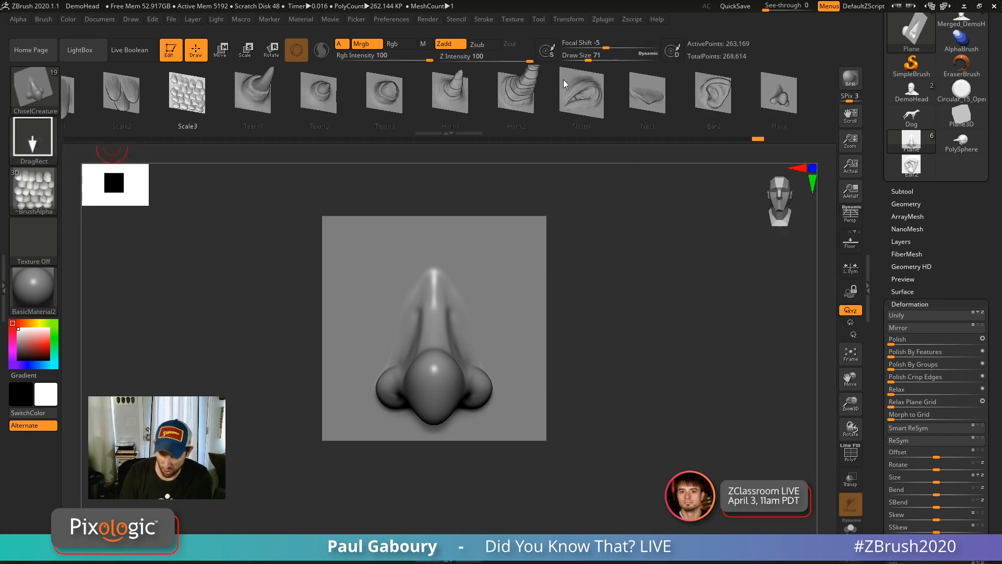
pyautogui.press('b')
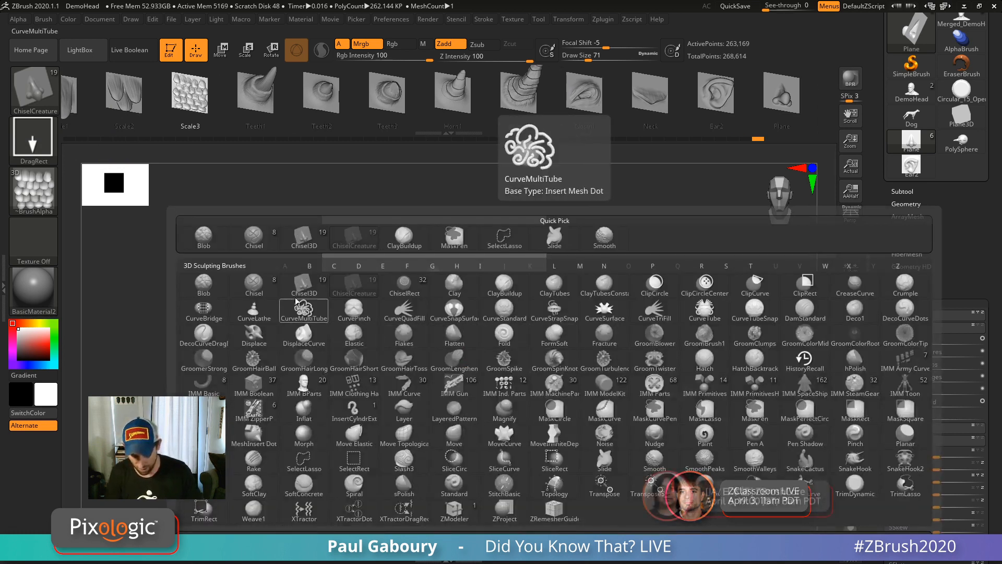
pyautogui.click(306, 285)
pyautogui.moveTo(297, 94); pyautogui.dragTo(651, 89)
pyautogui.click(455, 90)
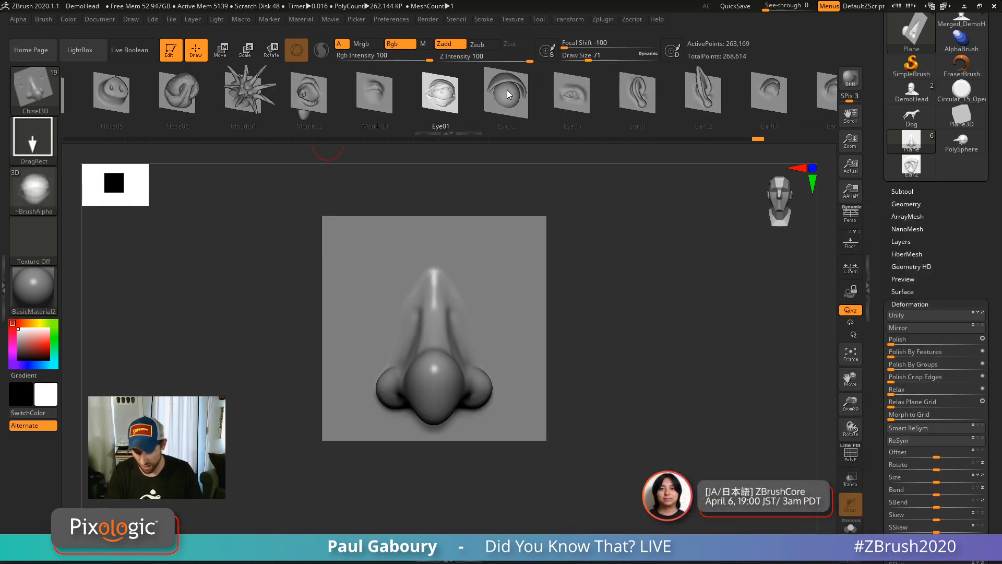
pyautogui.click(508, 94)
pyautogui.moveTo(501, 267); pyautogui.dragTo(515, 229)
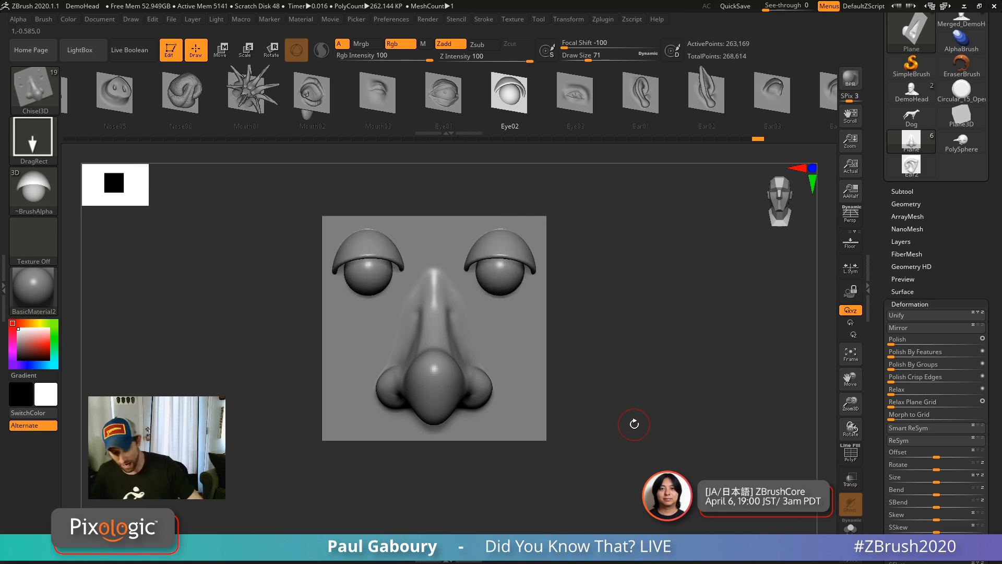
# Inspect the stamped eyes at an angle, undo them, and show the nose plane's polyframe.
pyautogui.moveTo(633, 418); pyautogui.dragTo(512, 243)
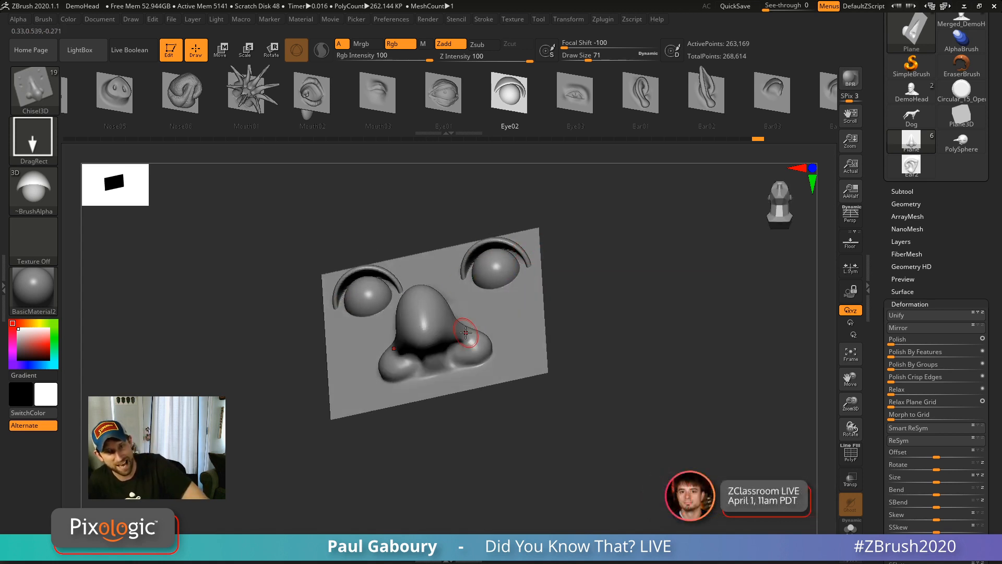
pyautogui.moveTo(466, 332); pyautogui.dragTo(473, 264, button='right')
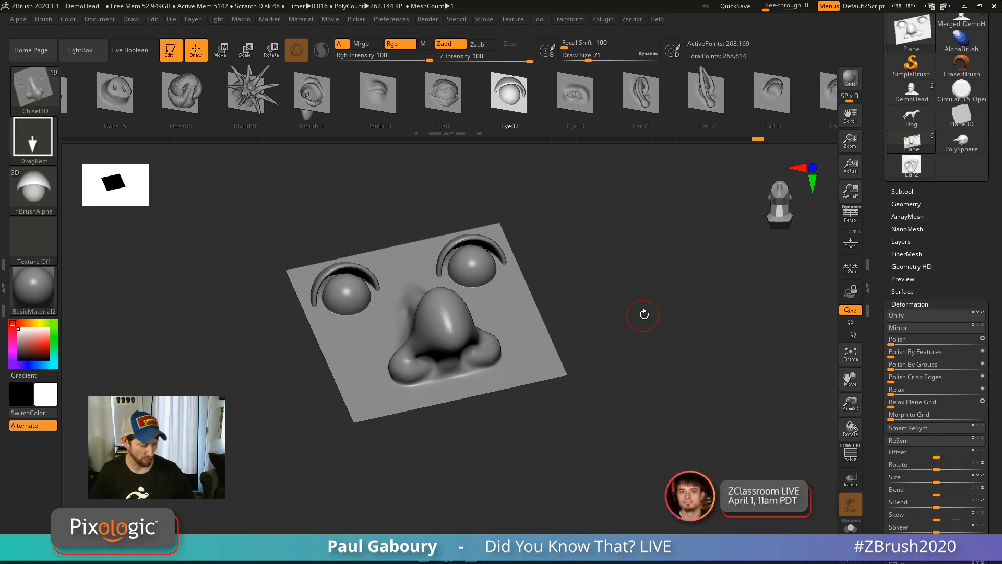
pyautogui.moveTo(657, 319)
pyautogui.mouseDown()
pyautogui.moveTo(662, 328)
pyautogui.moveTo(632, 352)
pyautogui.moveTo(625, 388)
pyautogui.mouseUp()
pyautogui.hotkey('ctrl', 'z')
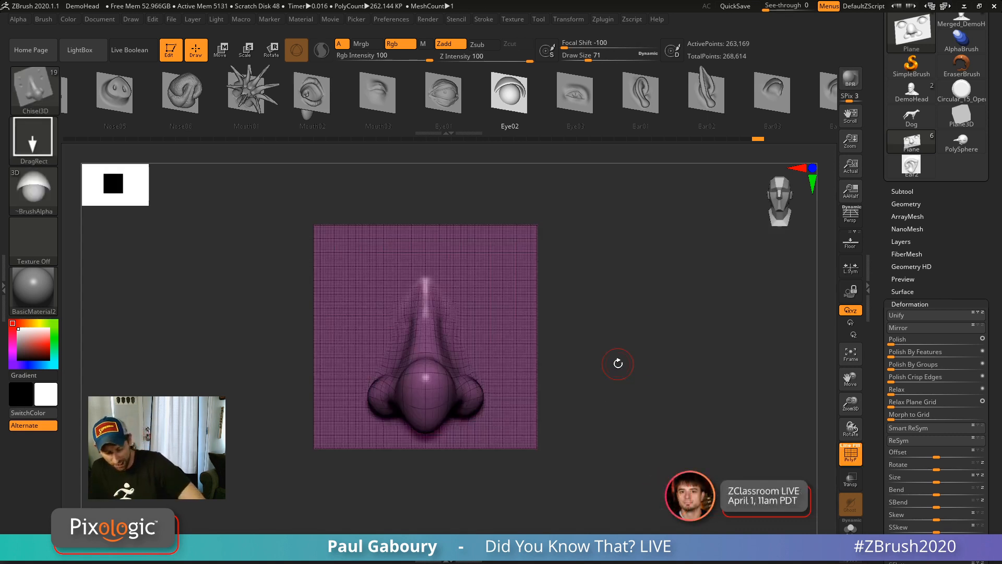
pyautogui.moveTo(618, 363)
pyautogui.keyDown('ctrl'); pyautogui.mouseDown(button='right')
pyautogui.moveTo(600, 427)
pyautogui.moveTo(580, 391)
pyautogui.mouseUp(button='right'); pyautogui.keyUp('ctrl')
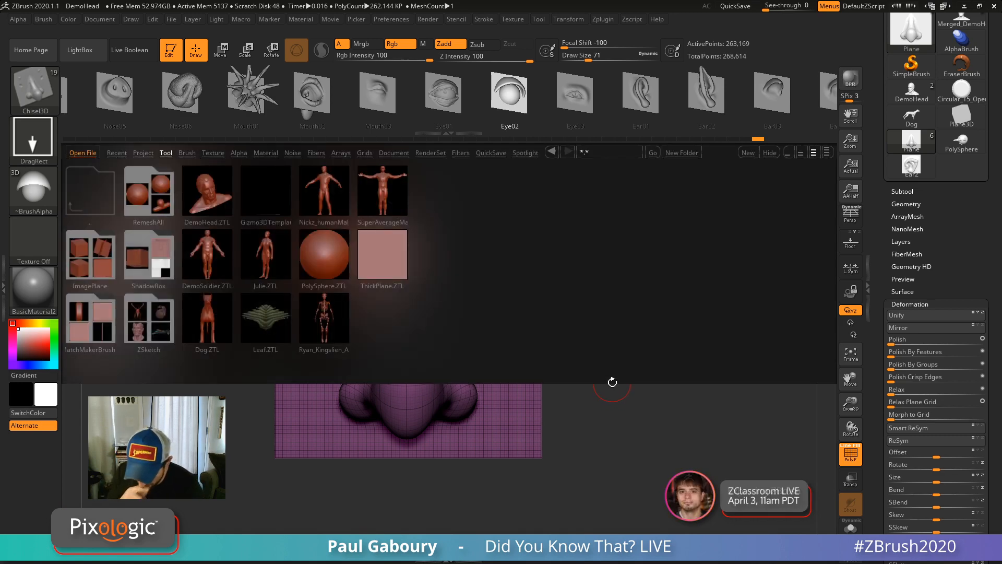
# Load the ThickPlane.ZTL tool and subdivide the mesh twice.
pyautogui.doubleClick(382, 254)
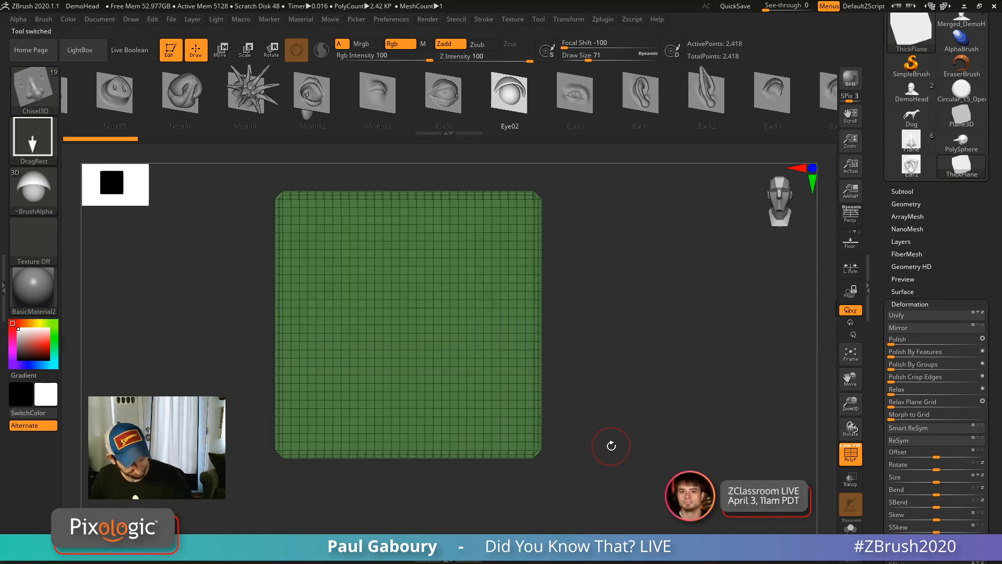
pyautogui.press('ctrl')
pyautogui.hotkey('ctrl', 'd')
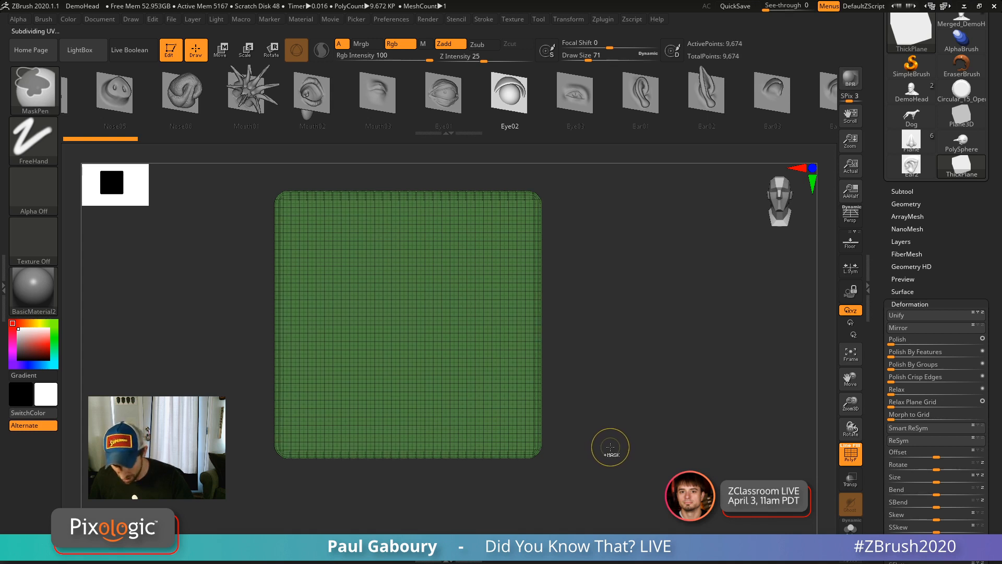
pyautogui.press('shift')
pyautogui.hotkey('shift', 'f')
pyautogui.hotkey('shift', 'f')
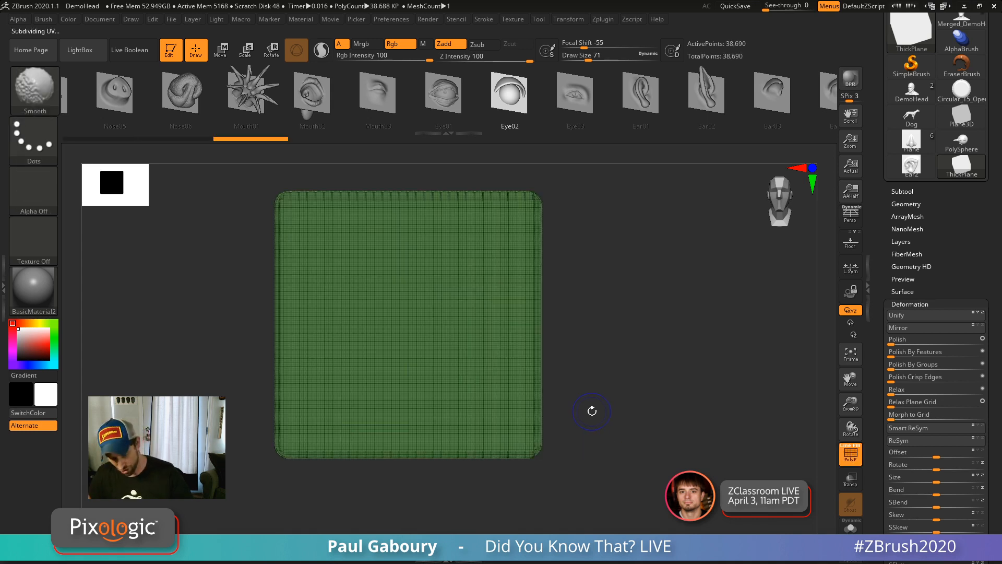
# Choose the ClayBuildup brush for sculpting on the thick plane.
pyautogui.keyDown('alt'); pyautogui.moveTo(588, 380); pyautogui.dragTo(629, 395); pyautogui.keyUp('alt')
pyautogui.keyDown('ctrl'); pyautogui.moveTo(483, 339); pyautogui.dragTo(476, 349, button='right'); pyautogui.keyUp('ctrl')
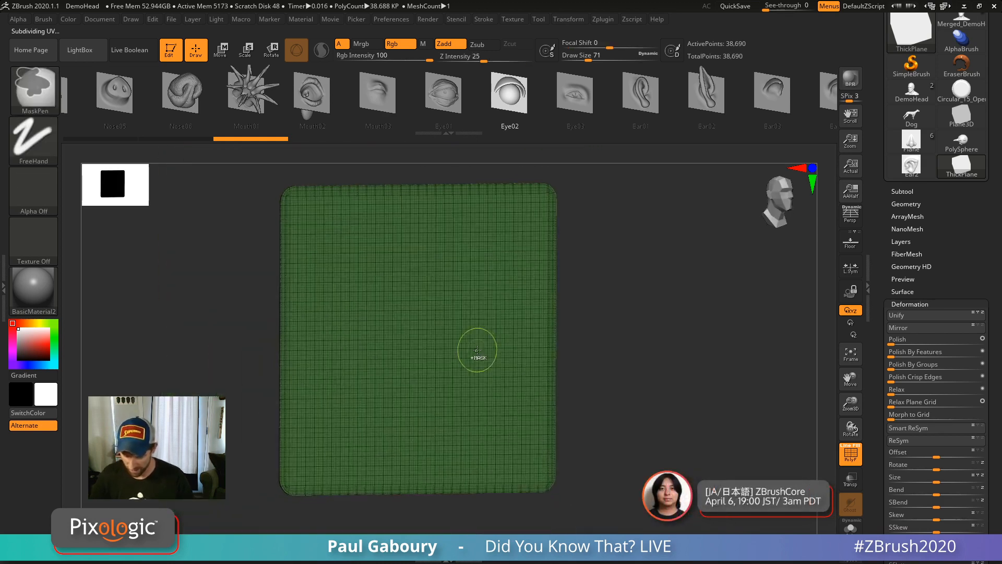
pyautogui.press('b')
pyautogui.press('c')
pyautogui.press('b')
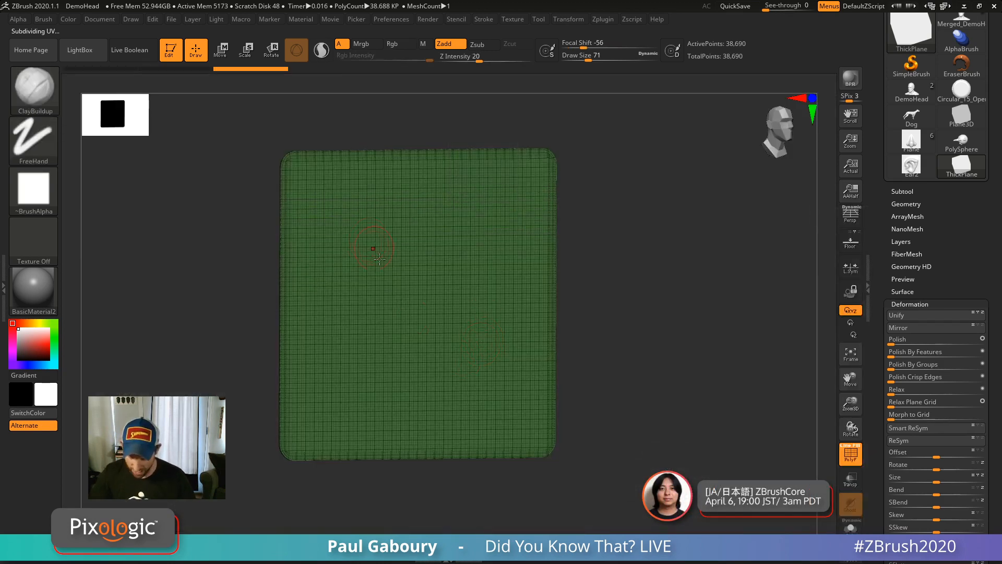
# Sculpt three diagonal strokes down the front of the thick plane and hide its polyframe.
pyautogui.moveTo(369, 246); pyautogui.dragTo(441, 395)
pyautogui.moveTo(415, 206); pyautogui.dragTo(488, 383)
pyautogui.hotkey('shift', 'f')
pyautogui.moveTo(459, 204); pyautogui.dragTo(519, 344)
# Check the thick plane's back and edge, and undo the three diagonal strokes.
pyautogui.moveTo(589, 348); pyautogui.dragTo(365, 334)
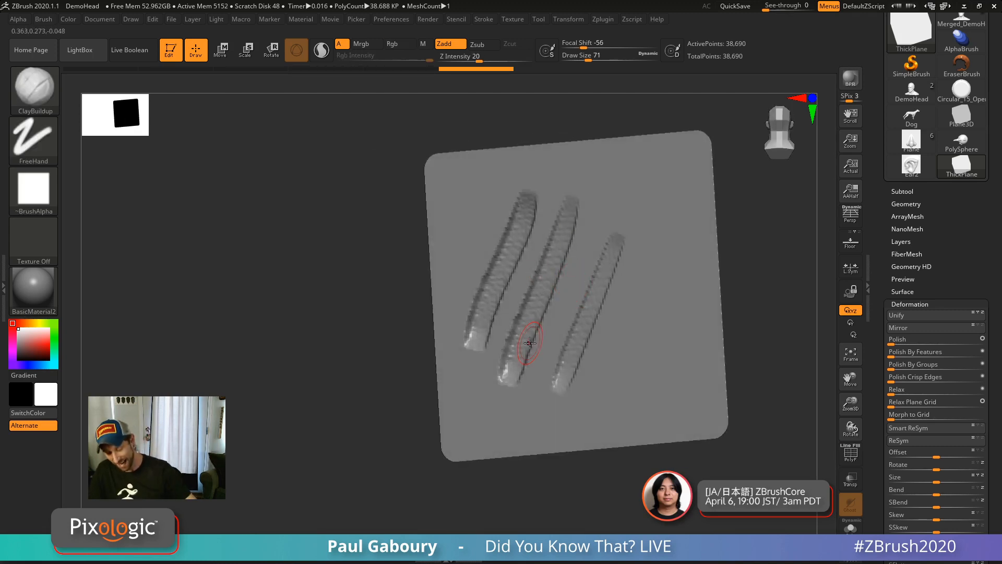
pyautogui.moveTo(530, 343)
pyautogui.keyDown('shift'); pyautogui.mouseDown(button='right')
pyautogui.moveTo(689, 259)
pyautogui.moveTo(501, 291)
pyautogui.moveTo(564, 347)
pyautogui.moveTo(579, 450)
pyautogui.mouseUp(button='right'); pyautogui.keyUp('shift')
pyautogui.keyDown('ctrl'); pyautogui.moveTo(518, 324); pyautogui.dragTo(513, 341, button='right'); pyautogui.keyUp('ctrl')
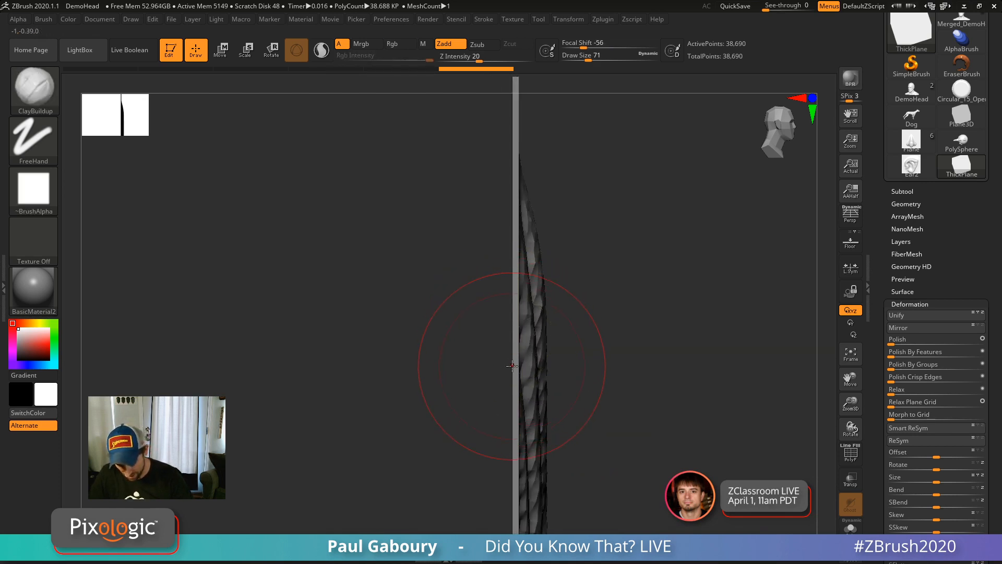
pyautogui.moveTo(600, 384)
pyautogui.keyDown('ctrl'); pyautogui.mouseDown(button='right')
pyautogui.moveTo(569, 397)
pyautogui.moveTo(440, 386)
pyautogui.mouseUp(button='right'); pyautogui.keyUp('ctrl')
pyautogui.moveTo(612, 434)
pyautogui.keyDown('alt'); pyautogui.mouseDown(button='right')
pyautogui.moveTo(550, 351)
pyautogui.moveTo(472, 360)
pyautogui.mouseUp(button='right'); pyautogui.keyUp('alt')
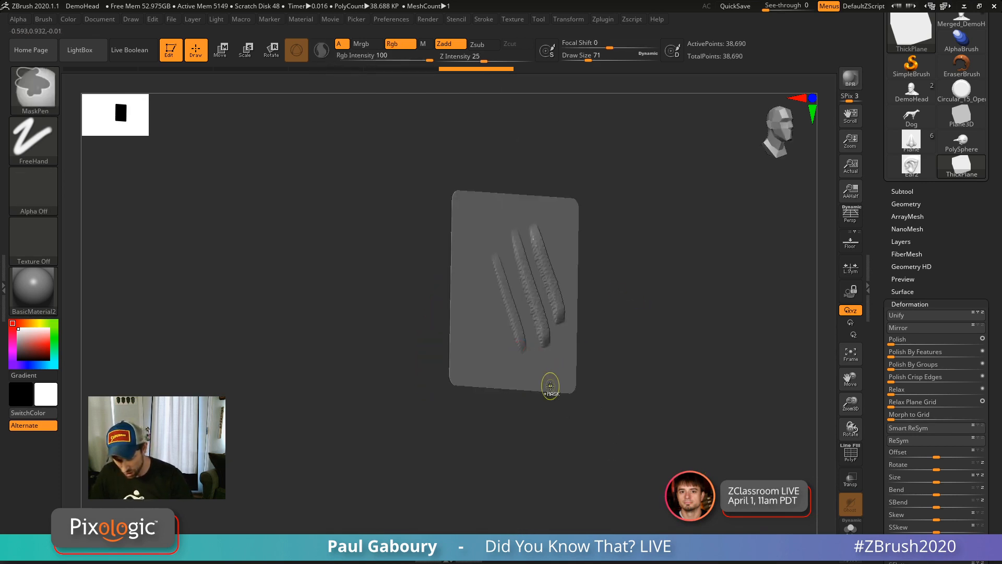
pyautogui.hotkey('ctrl', 'z')
pyautogui.hotkey('ctrl', 'z')
pyautogui.hotkey('ctrl', 'z')
pyautogui.moveTo(566, 376)
pyautogui.mouseDown(button='right')
pyautogui.moveTo(631, 342)
pyautogui.moveTo(596, 335)
pyautogui.mouseUp(button='right')
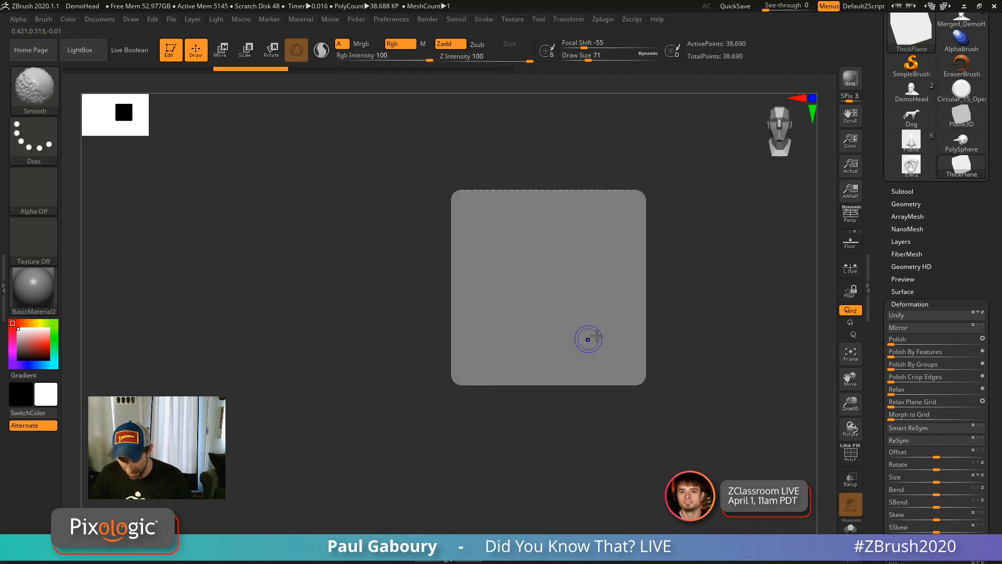
# Enable BackfaceMask in the ClayBuildup brush's auto masking settings.
pyautogui.moveTo(670, 311)
pyautogui.keyDown('alt'); pyautogui.mouseDown(button='right')
pyautogui.moveTo(552, 349)
pyautogui.moveTo(563, 331)
pyautogui.moveTo(496, 374)
pyautogui.mouseUp(button='right'); pyautogui.keyUp('alt')
pyautogui.keyDown('alt'); pyautogui.moveTo(477, 303); pyautogui.dragTo(495, 329, button='right'); pyautogui.keyUp('alt')
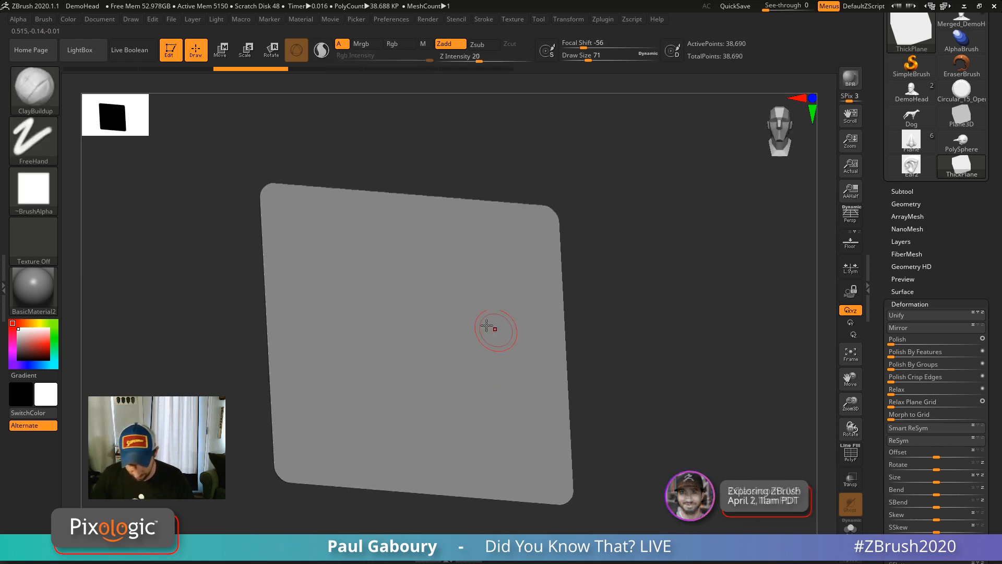
pyautogui.click(43, 18)
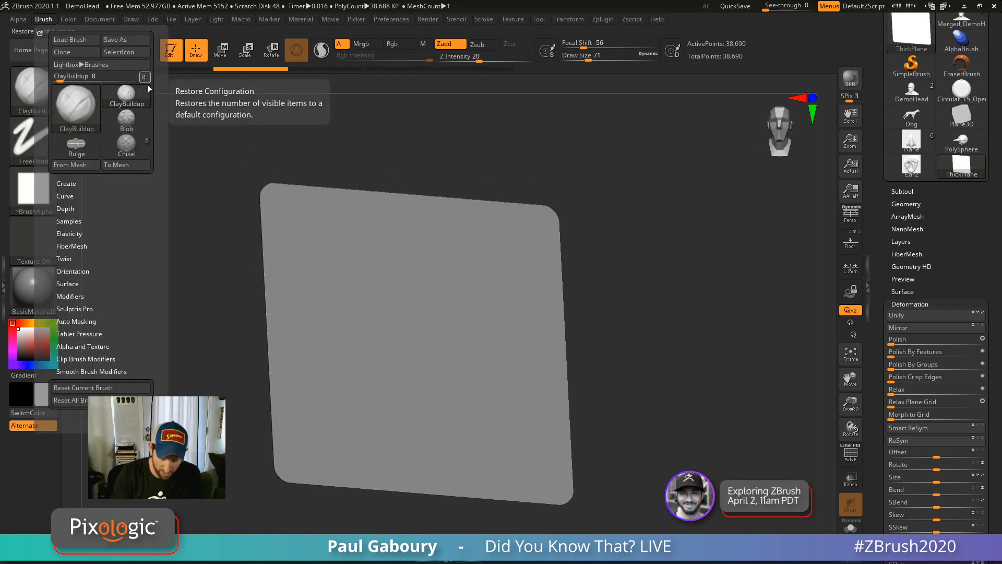
pyautogui.click(90, 321)
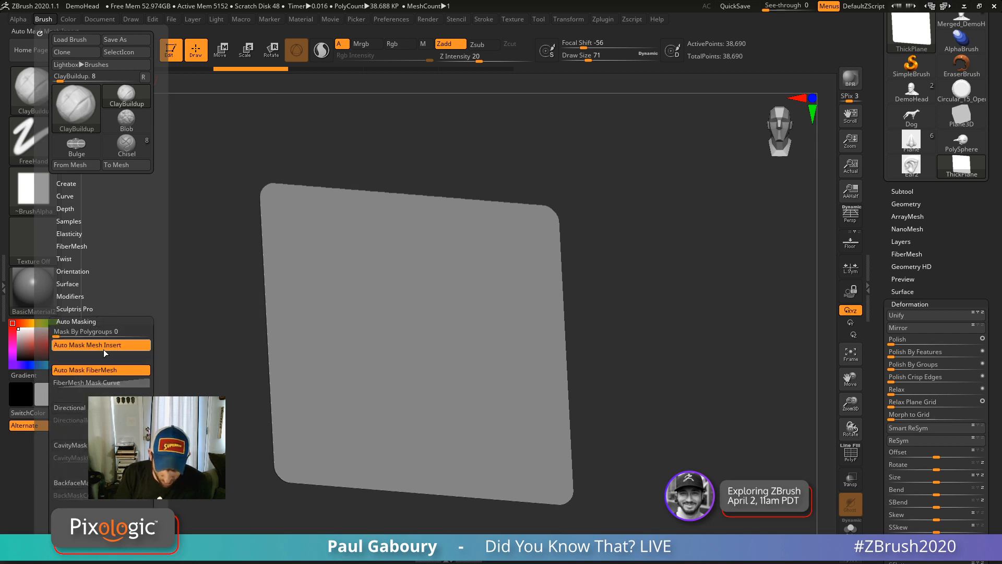
pyautogui.click(82, 484)
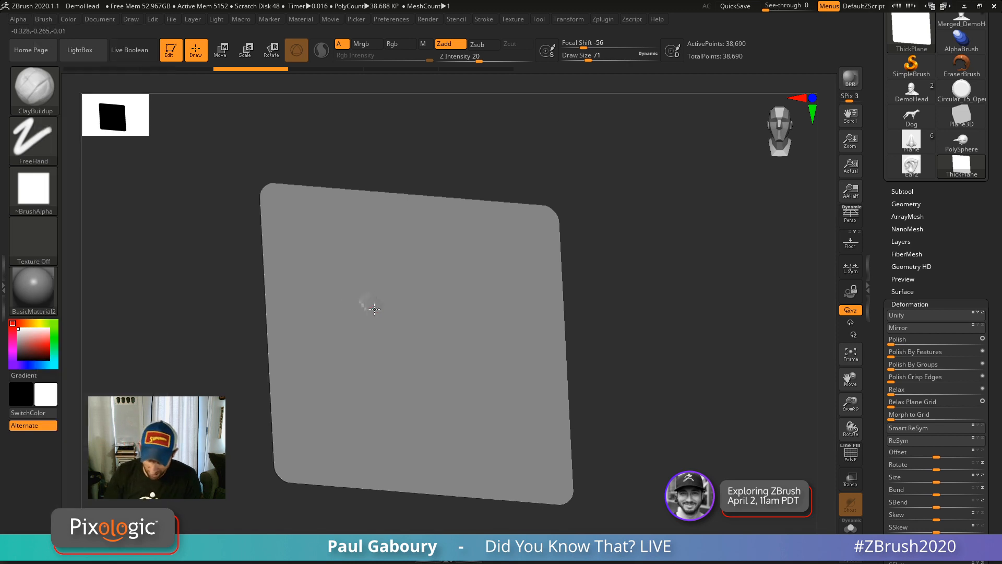
# Sculpt three crossing strokes on the front of the thick plane and check its back side.
pyautogui.moveTo(369, 306); pyautogui.dragTo(446, 424)
pyautogui.moveTo(404, 275); pyautogui.dragTo(499, 415)
pyautogui.moveTo(467, 274); pyautogui.dragTo(373, 434)
pyautogui.moveTo(378, 385)
pyautogui.mouseDown(button='right')
pyautogui.moveTo(407, 383)
pyautogui.moveTo(452, 333)
pyautogui.mouseUp(button='right')
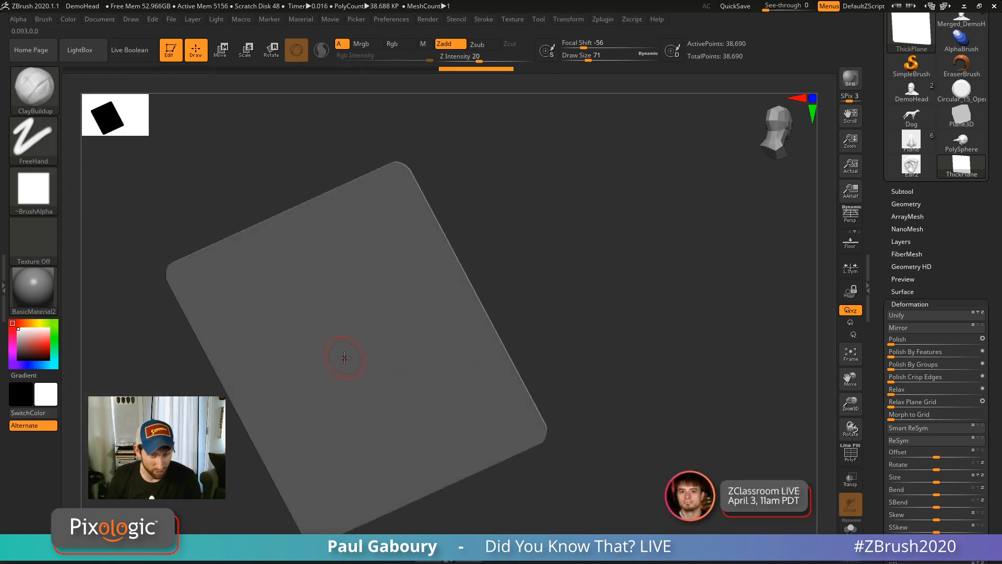
pyautogui.moveTo(373, 362)
pyautogui.mouseDown(button='right')
pyautogui.moveTo(398, 420)
pyautogui.moveTo(459, 429)
pyautogui.moveTo(463, 445)
pyautogui.mouseUp(button='right')
pyautogui.keyDown('ctrl'); pyautogui.moveTo(475, 410); pyautogui.dragTo(489, 338, button='right'); pyautogui.keyUp('ctrl')
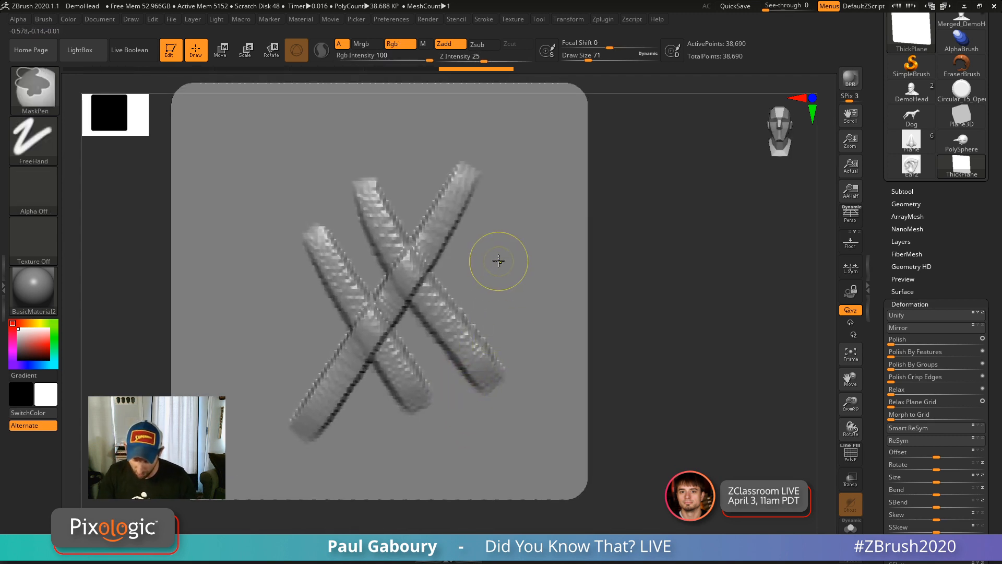
# Paint a mask over the sculpted front strokes, look at the plane's back side, and clear the mask.
pyautogui.moveTo(496, 262)
pyautogui.keyDown('ctrl'); pyautogui.mouseDown()
pyautogui.moveTo(503, 277)
pyautogui.moveTo(433, 131)
pyautogui.moveTo(413, 247)
pyautogui.moveTo(334, 313)
pyautogui.moveTo(443, 172)
pyautogui.moveTo(456, 325)
pyautogui.mouseUp(); pyautogui.keyUp('ctrl')
pyautogui.moveTo(456, 325); pyautogui.dragTo(678, 369, button='right')
pyautogui.moveTo(660, 407)
pyautogui.keyDown('ctrl'); pyautogui.mouseDown(button='right')
pyautogui.moveTo(655, 415)
pyautogui.moveTo(646, 394)
pyautogui.moveTo(592, 378)
pyautogui.mouseUp(button='right'); pyautogui.keyUp('ctrl')
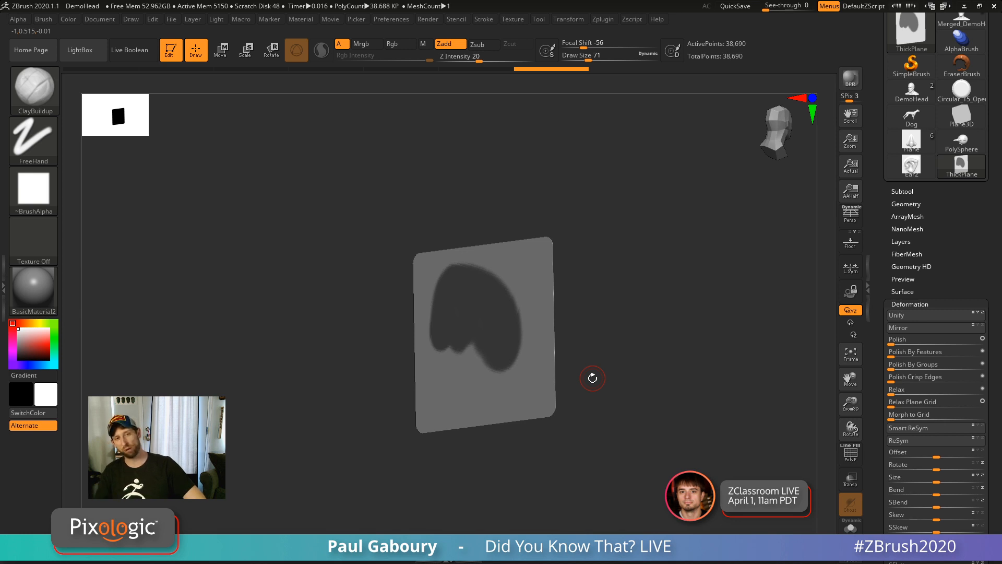
pyautogui.keyDown('ctrl'); pyautogui.moveTo(615, 320); pyautogui.dragTo(626, 338); pyautogui.keyUp('ctrl')
# Enable BackfaceMask in the MaskPen brush's auto masking settings.
pyautogui.moveTo(598, 355); pyautogui.dragTo(686, 340, button='right')
pyautogui.moveTo(685, 340)
pyautogui.keyDown('alt'); pyautogui.mouseDown(button='right')
pyautogui.moveTo(586, 326)
pyautogui.moveTo(518, 331)
pyautogui.moveTo(496, 347)
pyautogui.moveTo(331, 255)
pyautogui.mouseUp(button='right'); pyautogui.keyUp('alt')
pyautogui.click(44, 19)
pyautogui.scroll(-3, 118, 320)
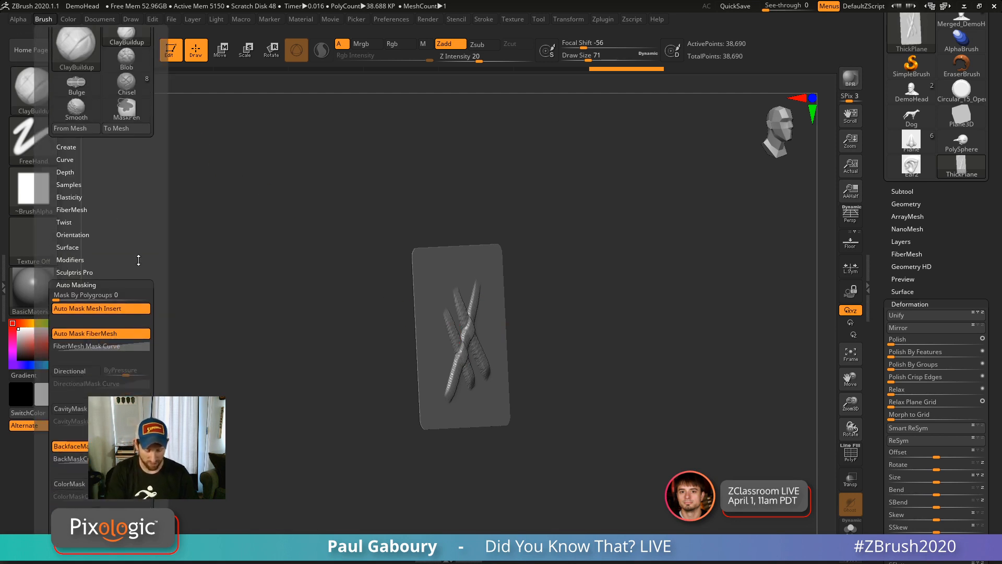
pyautogui.press('ctrl')
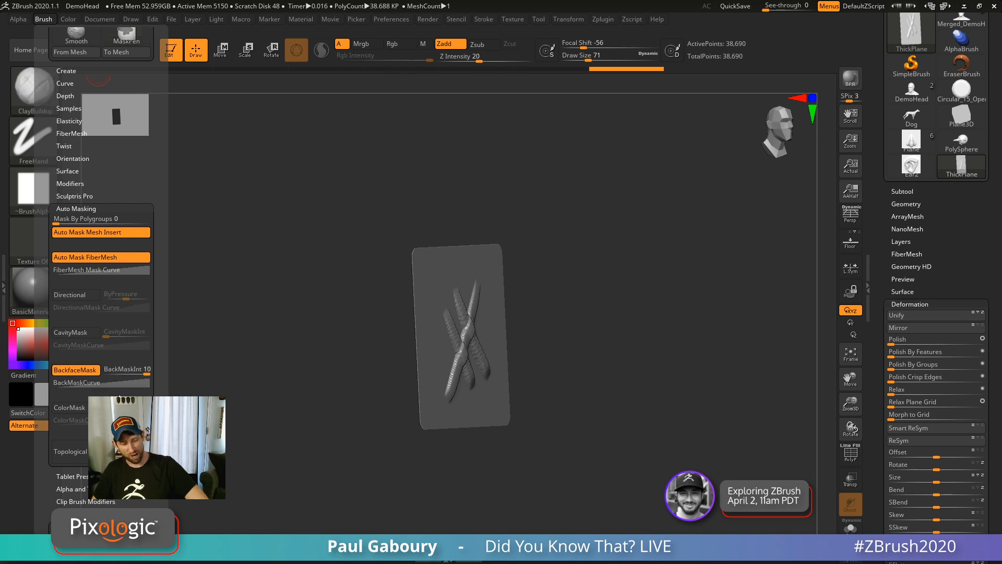
pyautogui.press('ctrl')
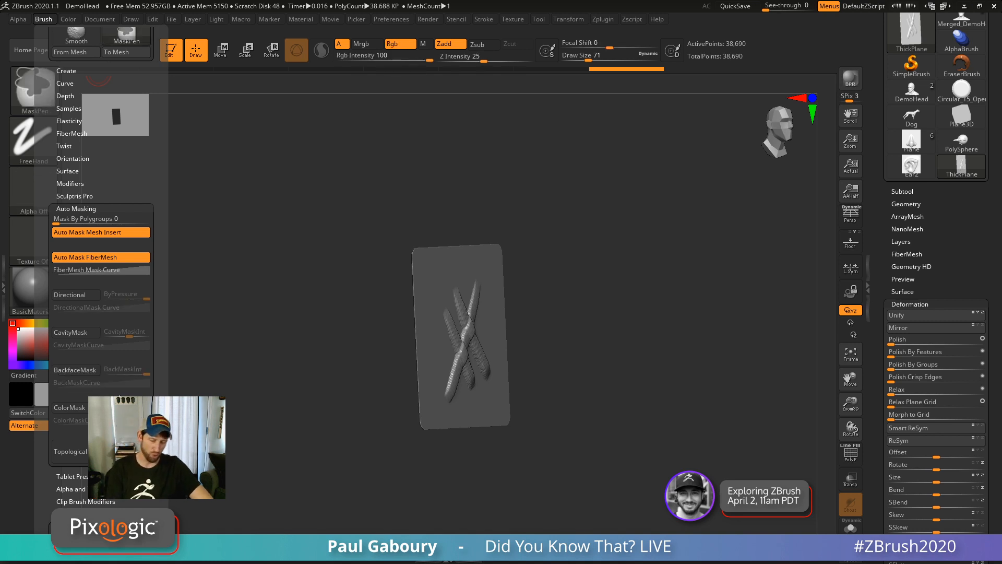
pyautogui.click(79, 370)
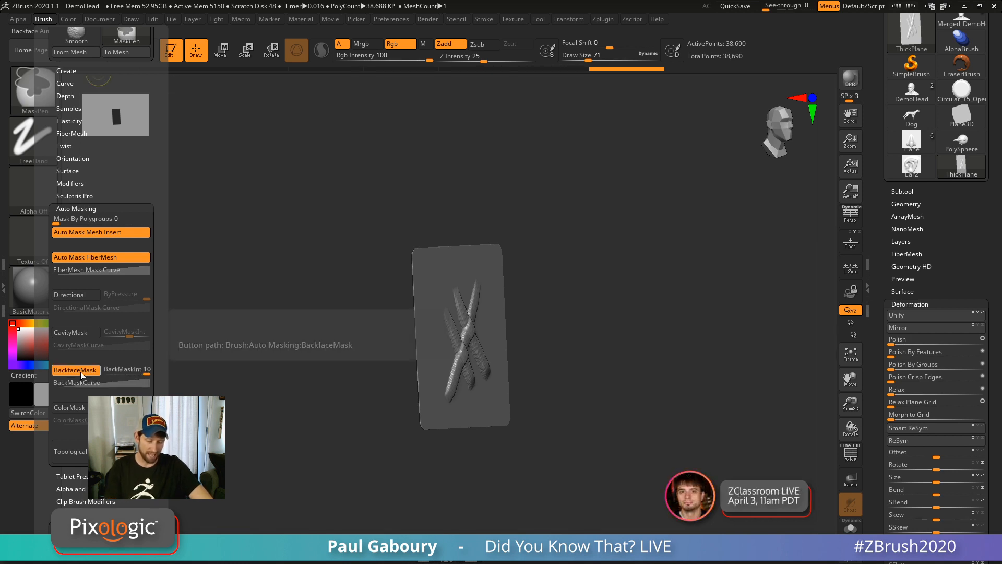
# Paint a mask over part of the crossing strokes on the thick plane's front and check its back side.
pyautogui.moveTo(626, 386); pyautogui.dragTo(565, 391)
pyautogui.moveTo(485, 328)
pyautogui.keyDown('ctrl'); pyautogui.mouseDown()
pyautogui.moveTo(484, 308)
pyautogui.moveTo(444, 334)
pyautogui.moveTo(472, 353)
pyautogui.mouseUp(); pyautogui.keyUp('ctrl')
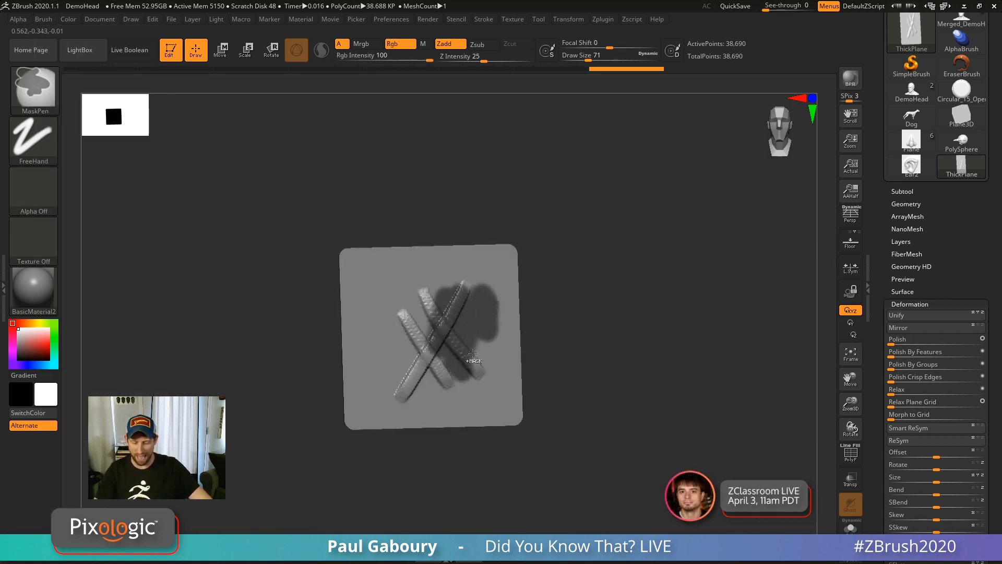
pyautogui.moveTo(540, 341); pyautogui.dragTo(629, 365)
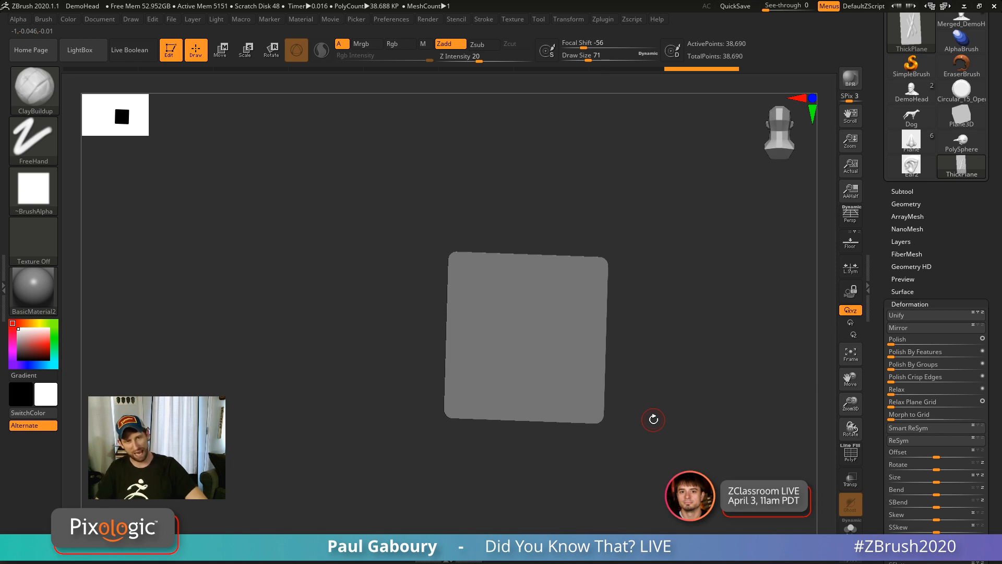
pyautogui.moveTo(651, 418)
pyautogui.mouseDown()
pyautogui.moveTo(582, 418)
pyautogui.moveTo(608, 389)
pyautogui.moveTo(634, 416)
pyautogui.mouseUp()
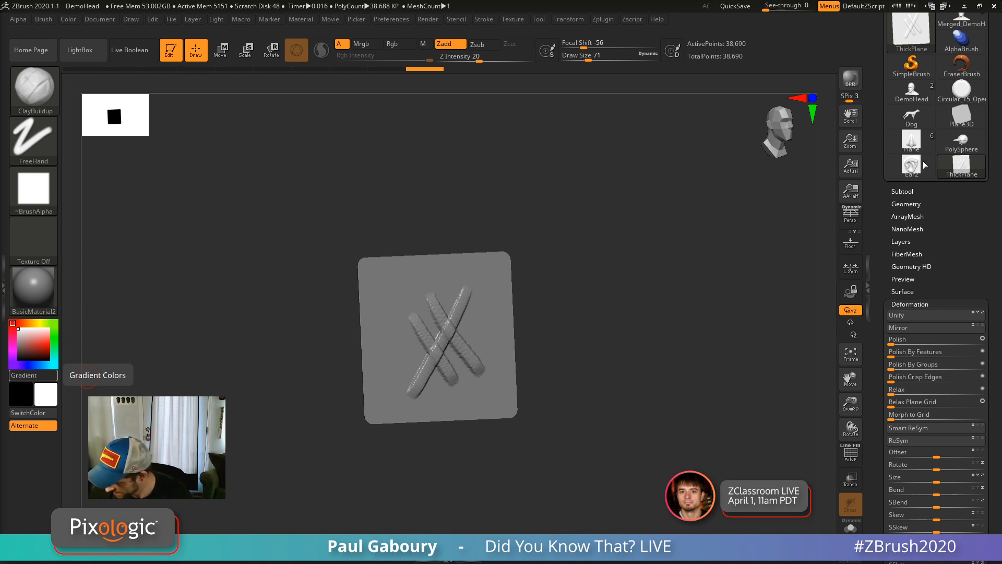
# Switch to the Plane tool with the sculpted nose and select its flat Plane1 subtool.
pyautogui.click(911, 143)
pyautogui.click(903, 191)
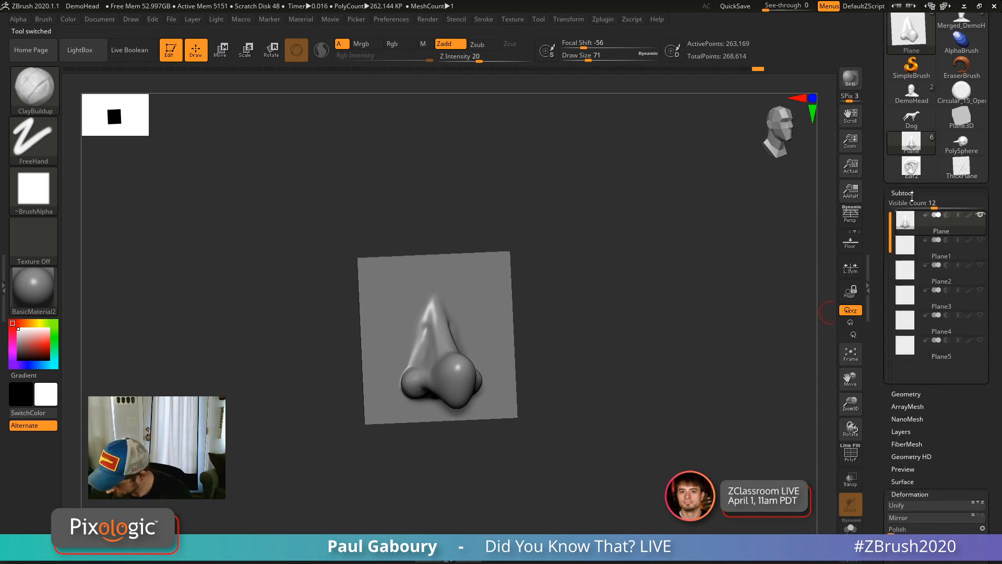
pyautogui.click(914, 249)
pyautogui.moveTo(807, 317); pyautogui.dragTo(772, 328)
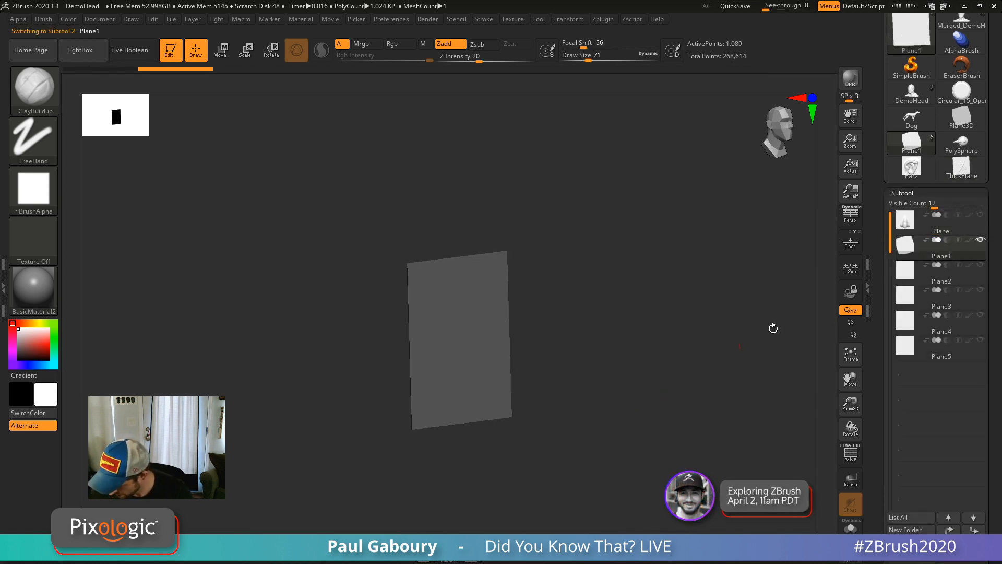
# Show the nose subtool alongside Plane1 and move Plane1 slightly along its depth so the nose pokes through.
pyautogui.click(979, 214)
pyautogui.press('w')
pyautogui.moveTo(509, 341); pyautogui.dragTo(525, 341)
pyautogui.moveTo(639, 396)
pyautogui.mouseDown()
pyautogui.moveTo(611, 388)
pyautogui.moveTo(648, 389)
pyautogui.mouseUp()
pyautogui.press('q')
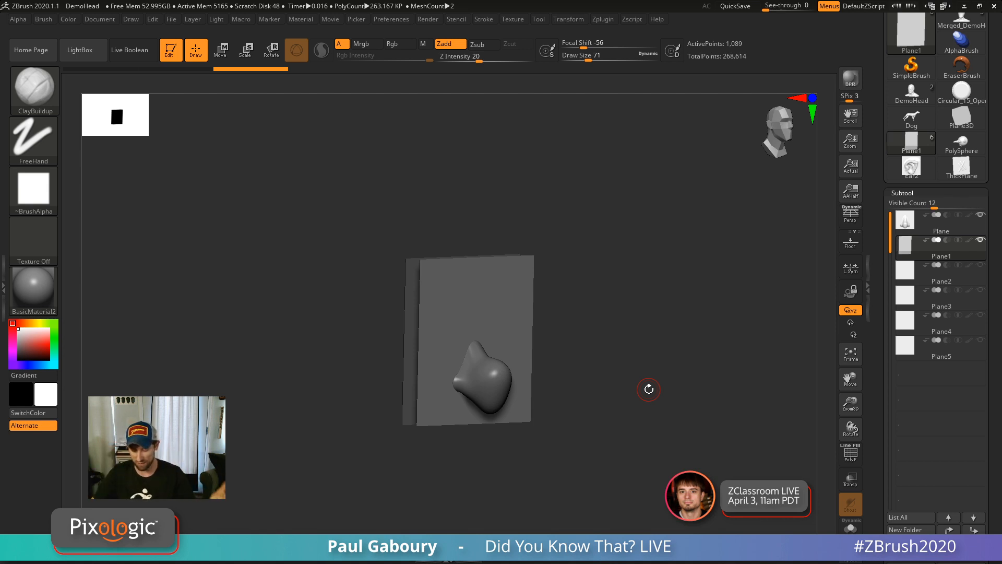
# Sculpt zigzag ClayBuildup strokes on Plane1 around the nose, subdivide the plane twice, and sculpt over the strokes again.
pyautogui.moveTo(564, 336)
pyautogui.keyDown('shift'); pyautogui.mouseDown()
pyautogui.moveTo(509, 308)
pyautogui.moveTo(433, 313)
pyautogui.moveTo(522, 327)
pyautogui.moveTo(448, 344)
pyautogui.moveTo(496, 313)
pyautogui.moveTo(514, 321)
pyautogui.mouseUp(); pyautogui.keyUp('shift')
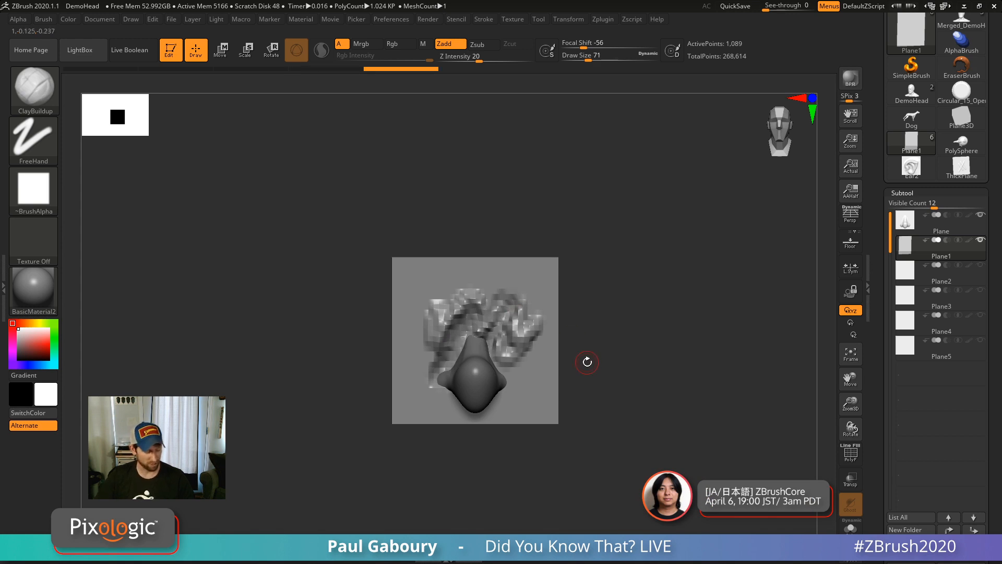
pyautogui.hotkey('ctrl', 'd')
pyautogui.hotkey('ctrl', 'd')
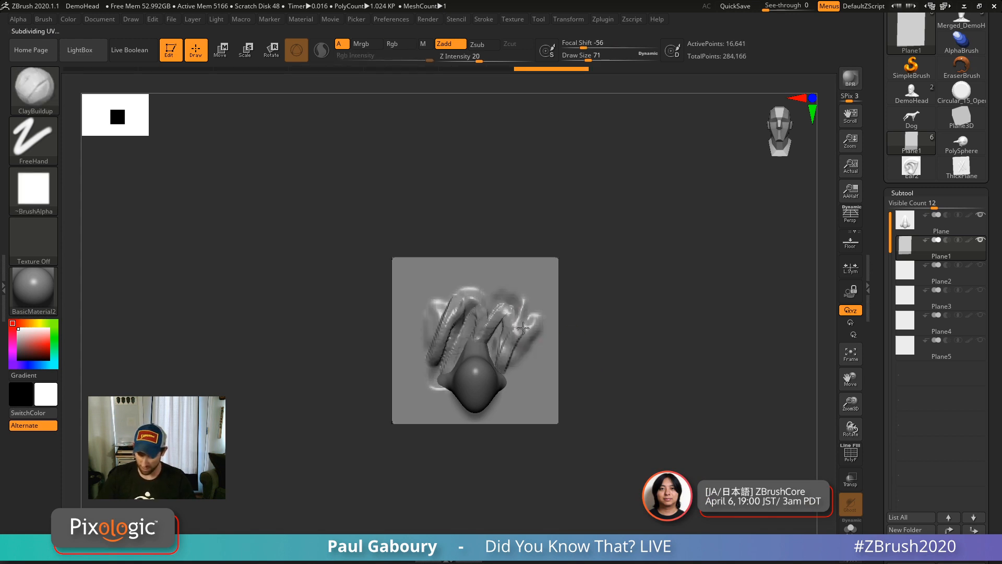
pyautogui.moveTo(522, 327)
pyautogui.mouseDown()
pyautogui.moveTo(480, 344)
pyautogui.moveTo(443, 334)
pyautogui.mouseUp()
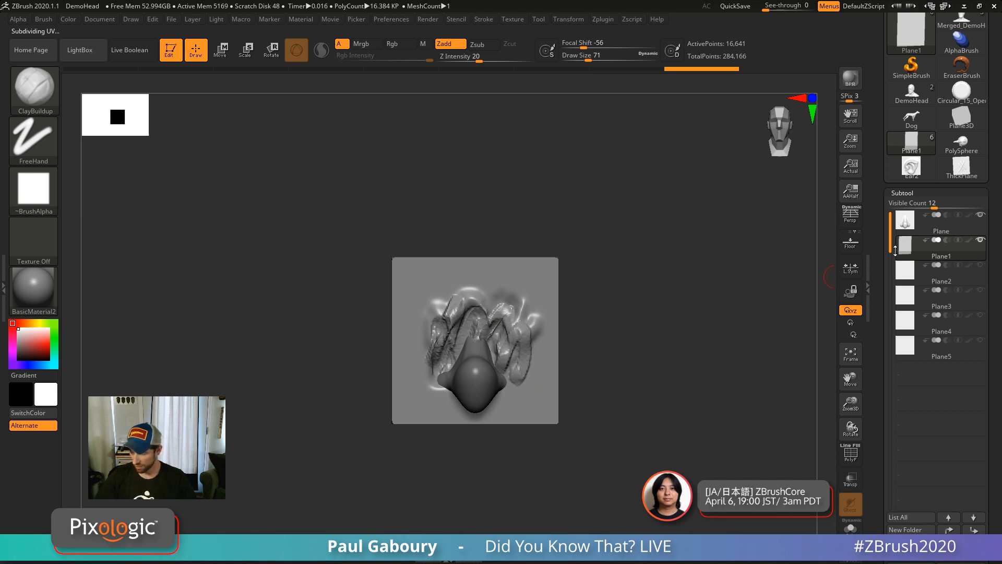
# Hide the nose subtool and add the sculpted Plane1 as a new mesh stamp in the Chisel3D brush.
pyautogui.press('b')
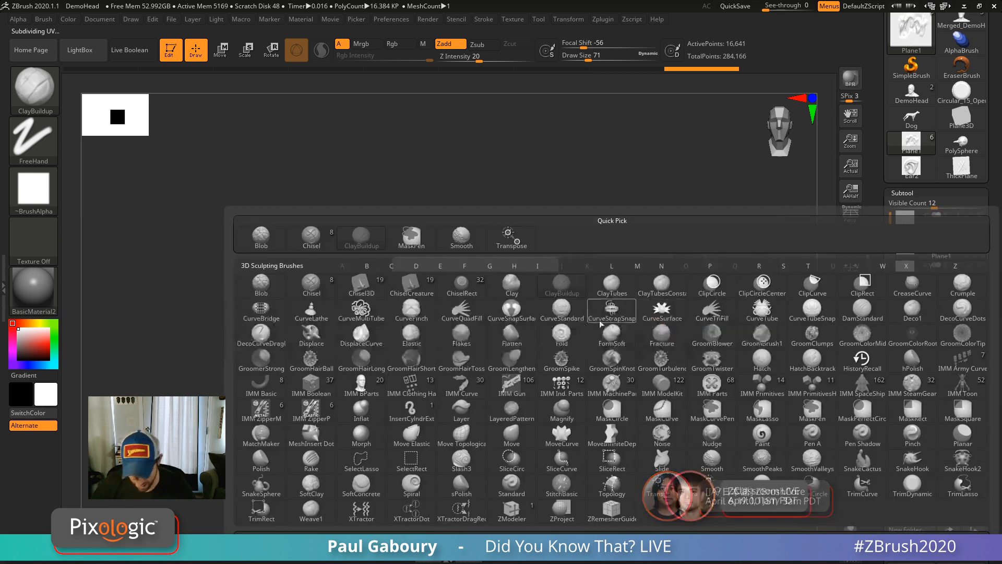
pyautogui.click(361, 285)
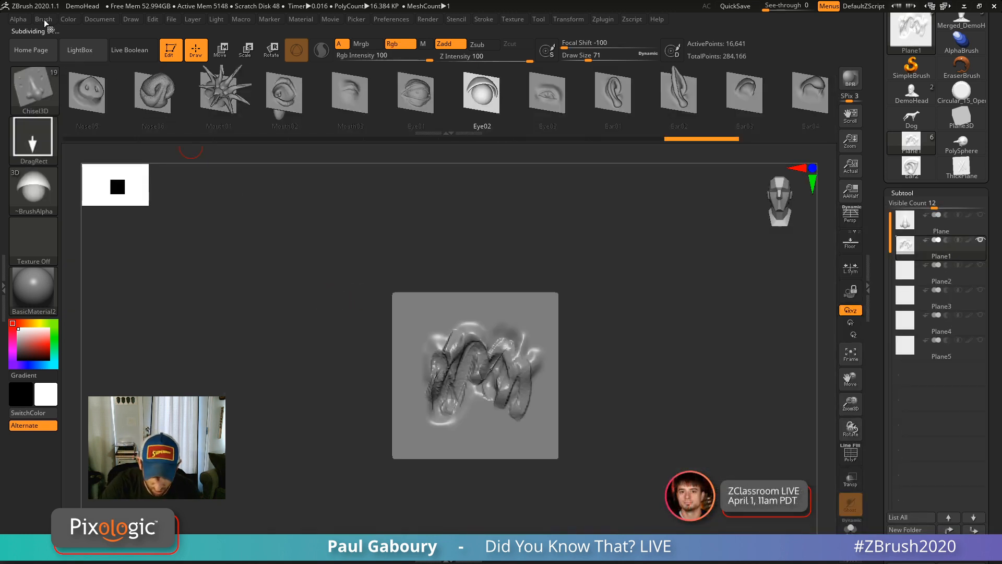
pyautogui.moveTo(43, 19)
pyautogui.click(84, 215)
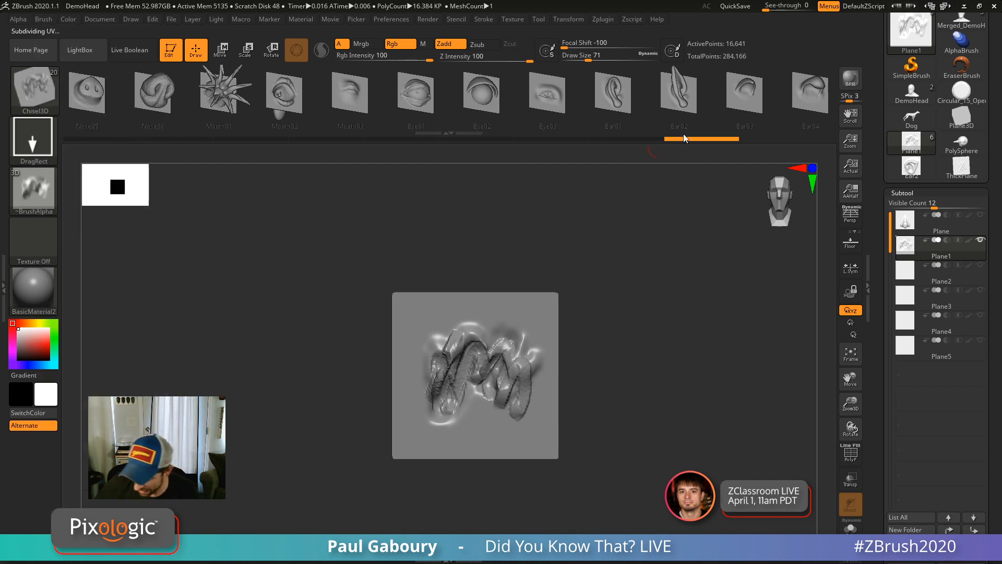
pyautogui.moveTo(682, 129); pyautogui.dragTo(235, 116)
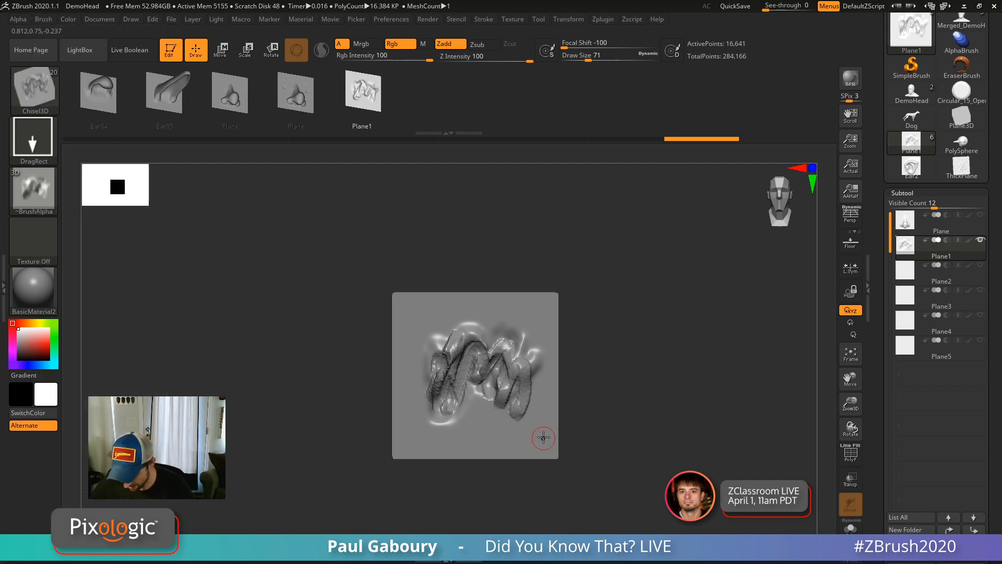
# Stamp the zigzag relief in Plane1's corner and over its middle, and undo the last stamp.
pyautogui.moveTo(543, 438); pyautogui.dragTo(544, 431)
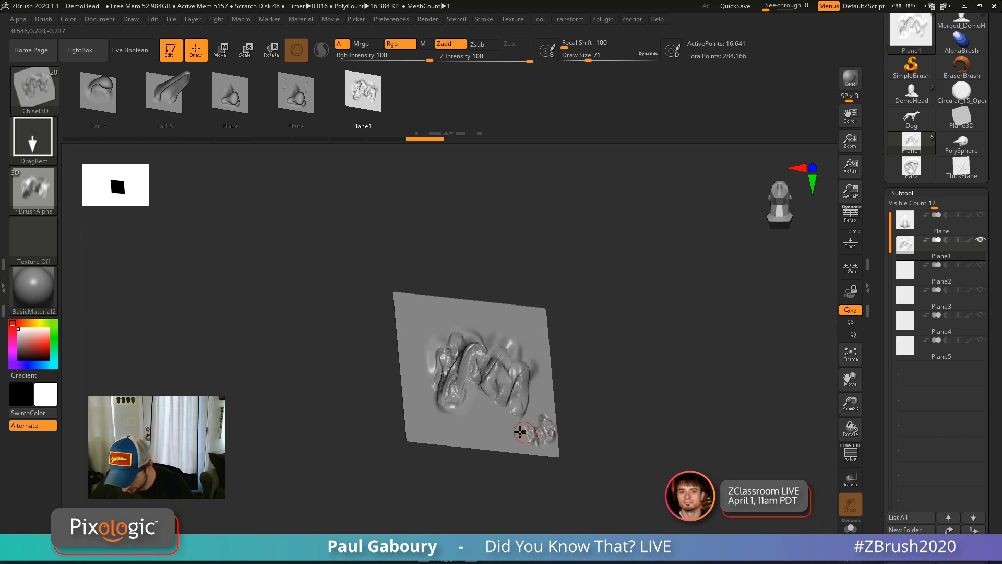
pyautogui.moveTo(511, 430)
pyautogui.keyDown('alt'); pyautogui.mouseDown(button='right')
pyautogui.moveTo(530, 362)
pyautogui.moveTo(514, 386)
pyautogui.mouseUp(button='right'); pyautogui.keyUp('alt')
pyautogui.moveTo(483, 342); pyautogui.dragTo(526, 384)
pyautogui.moveTo(503, 368)
pyautogui.mouseDown(button='right')
pyautogui.moveTo(531, 444)
pyautogui.moveTo(537, 437)
pyautogui.mouseUp(button='right')
pyautogui.keyDown('ctrl'); pyautogui.moveTo(538, 438); pyautogui.dragTo(514, 484, button='right'); pyautogui.keyUp('ctrl')
pyautogui.hotkey('ctrl', 'z')
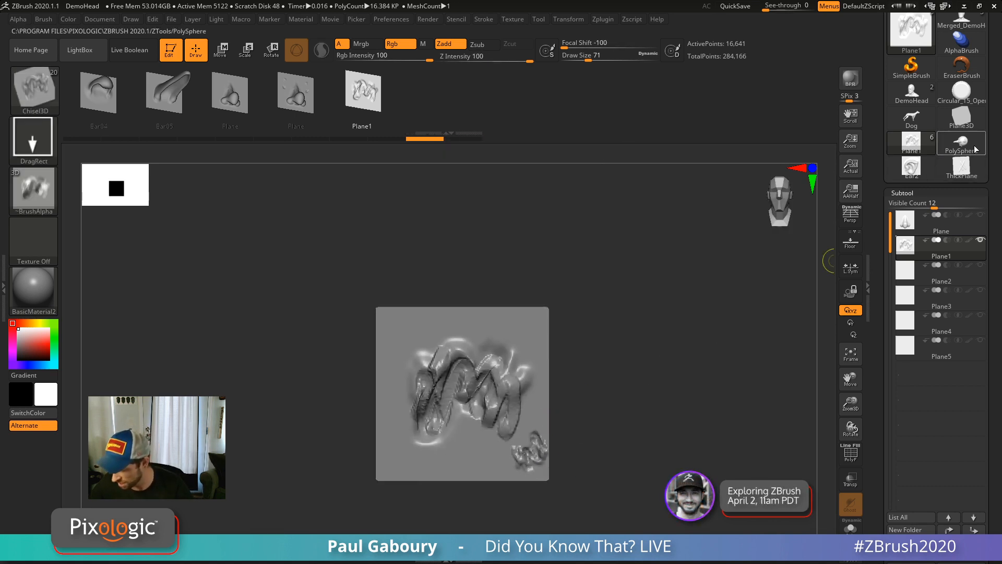
# Stamp the zigzag relief onto the upper surface of the PolySphere, inspect it, and undo the stamp.
pyautogui.click(973, 148)
pyautogui.moveTo(600, 394); pyautogui.dragTo(454, 365, button='right')
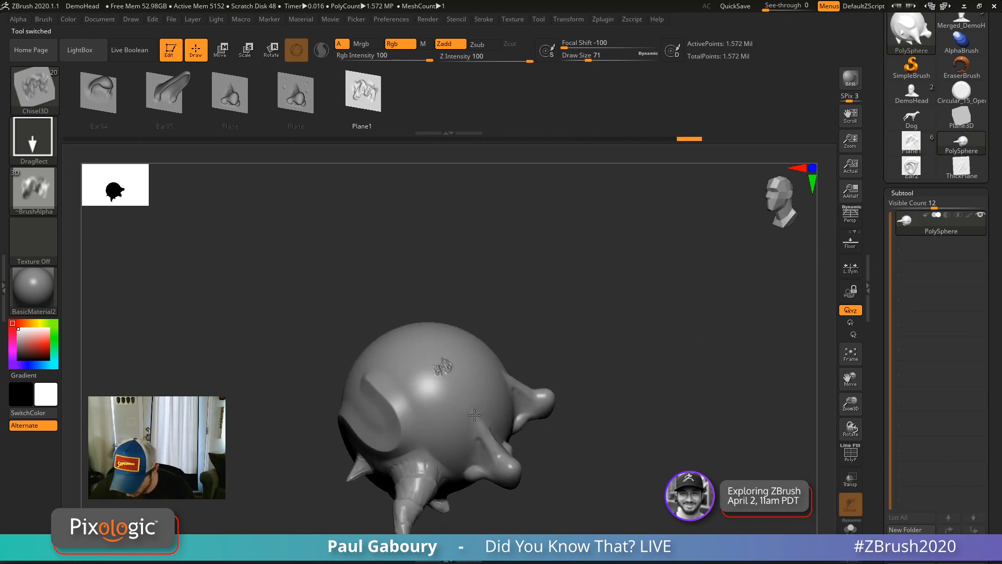
pyautogui.moveTo(475, 415); pyautogui.dragTo(489, 440)
pyautogui.moveTo(489, 439); pyautogui.dragTo(461, 442, button='right')
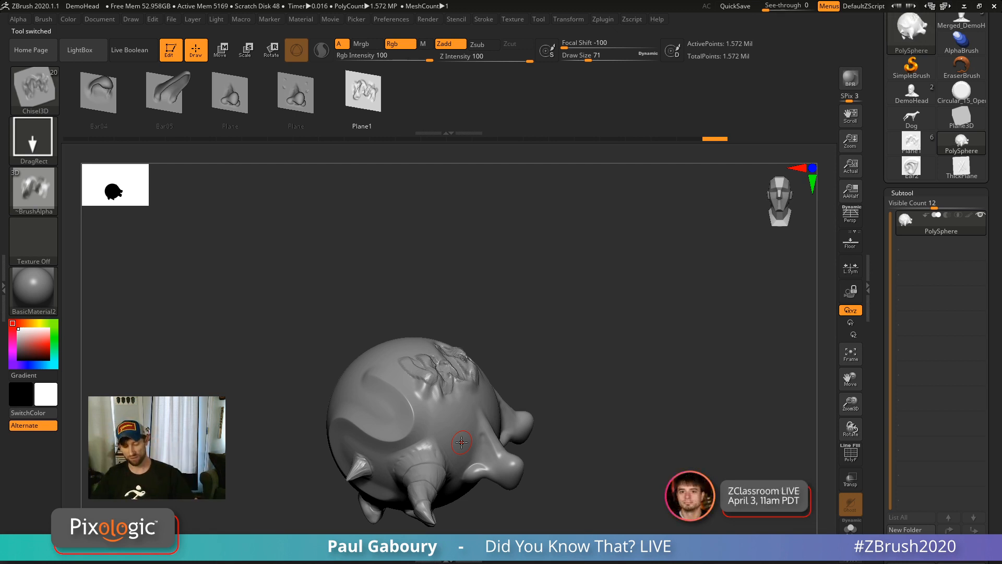
pyautogui.moveTo(637, 382)
pyautogui.mouseDown(button='right')
pyautogui.moveTo(625, 417)
pyautogui.moveTo(608, 427)
pyautogui.moveTo(627, 397)
pyautogui.mouseUp(button='right')
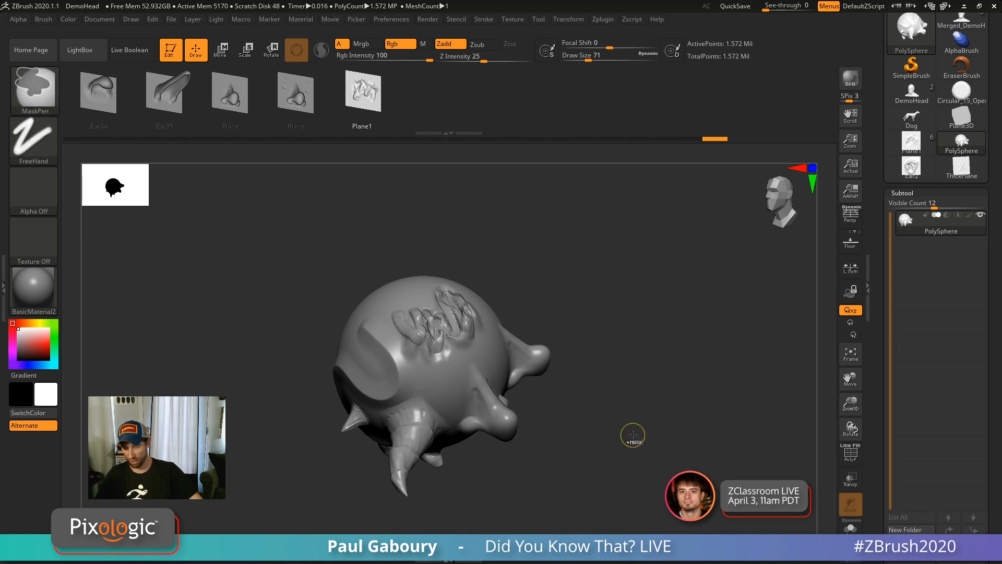
pyautogui.hotkey('ctrl', 'z')
# Look at the ThickPlane tool, return to Plane1, and undo its stamp, sculpted strokes and subdivisions.
pyautogui.click(951, 170)
pyautogui.keyDown('shift'); pyautogui.moveTo(756, 296); pyautogui.dragTo(724, 334); pyautogui.keyUp('shift')
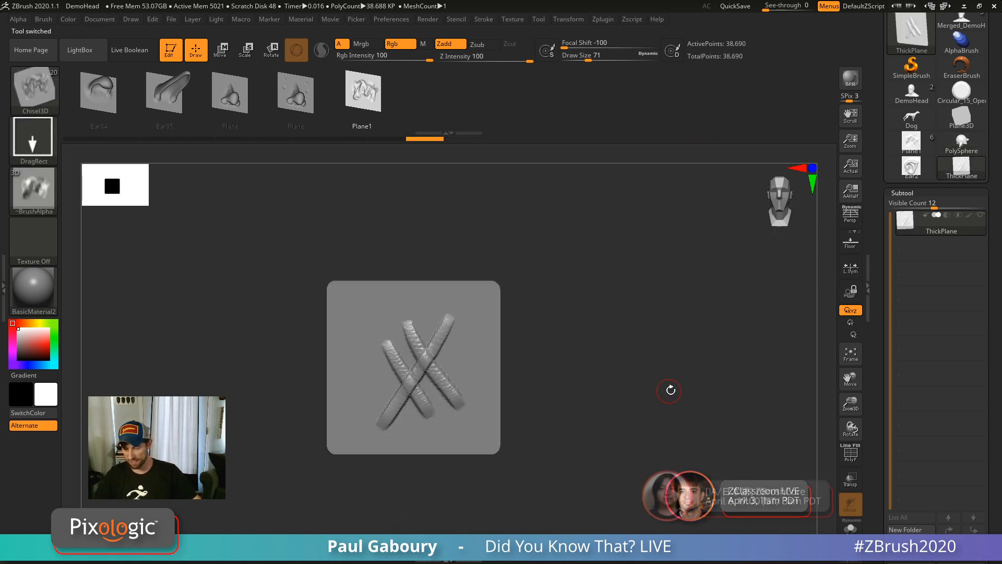
pyautogui.click(911, 144)
pyautogui.moveTo(646, 422); pyautogui.dragTo(660, 402)
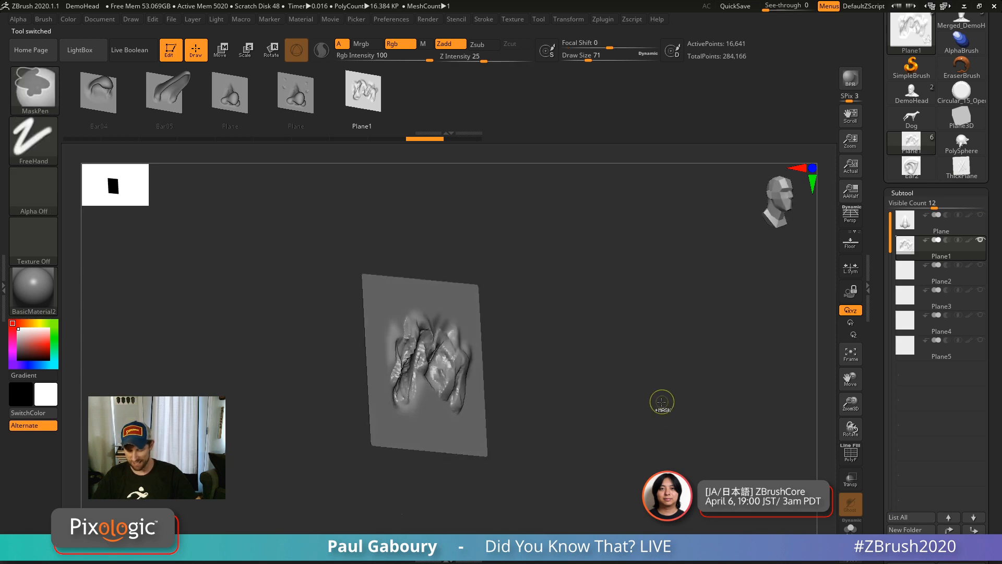
pyautogui.hotkey('ctrl', 'z')
pyautogui.hotkey('ctrl', 'z')
pyautogui.hotkey('ctrl', 'z')
pyautogui.hotkey('ctrl', 'z')
pyautogui.hotkey('ctrl', 'z')
pyautogui.hotkey('ctrl', 'z')
pyautogui.hotkey('ctrl', 'z')
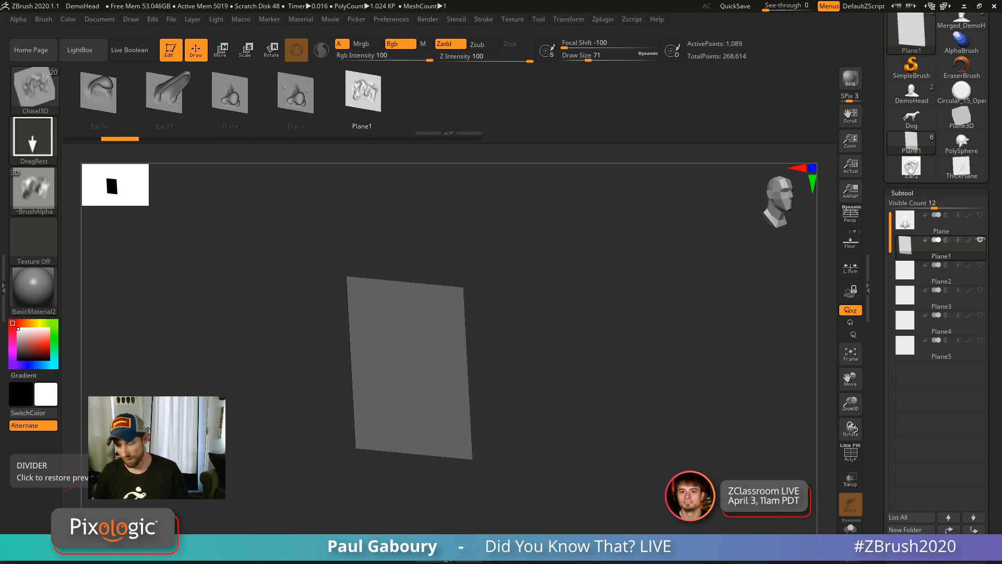
# Load the Cylinder3D primitive as the active tool and display its polygon wireframe.
pyautogui.scroll(3, 937, 261)
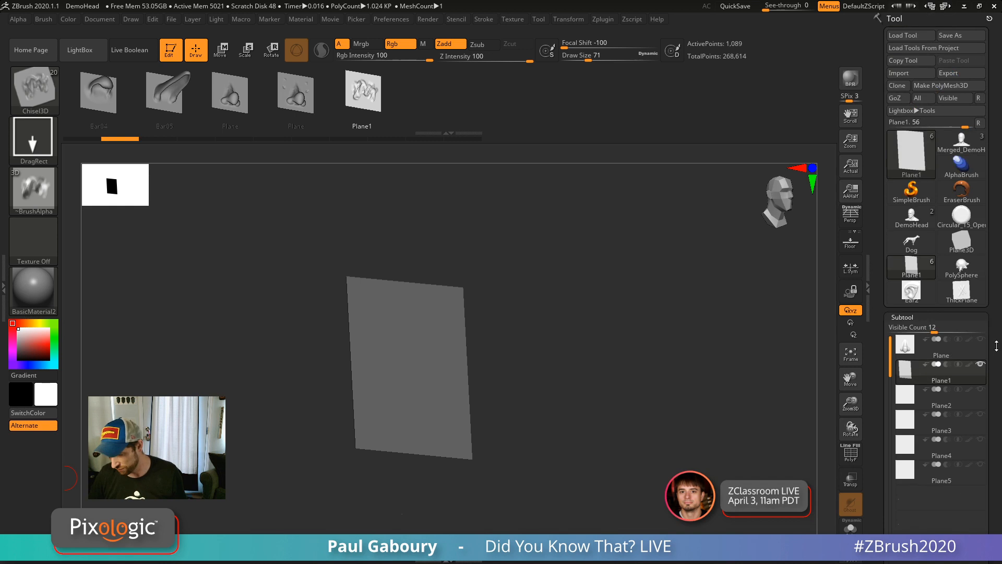
pyautogui.click(911, 154)
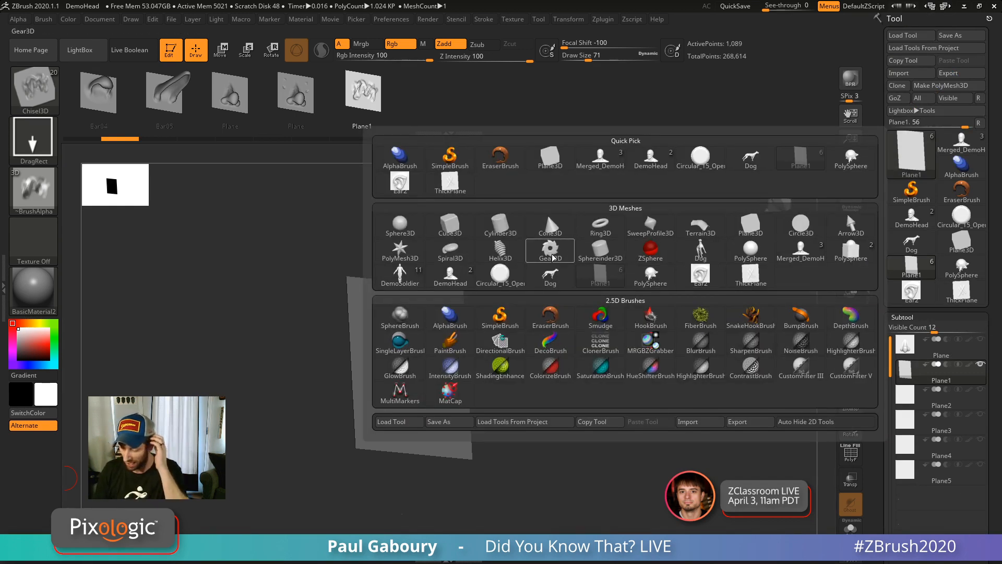
pyautogui.moveTo(571, 277)
pyautogui.moveTo(720, 290)
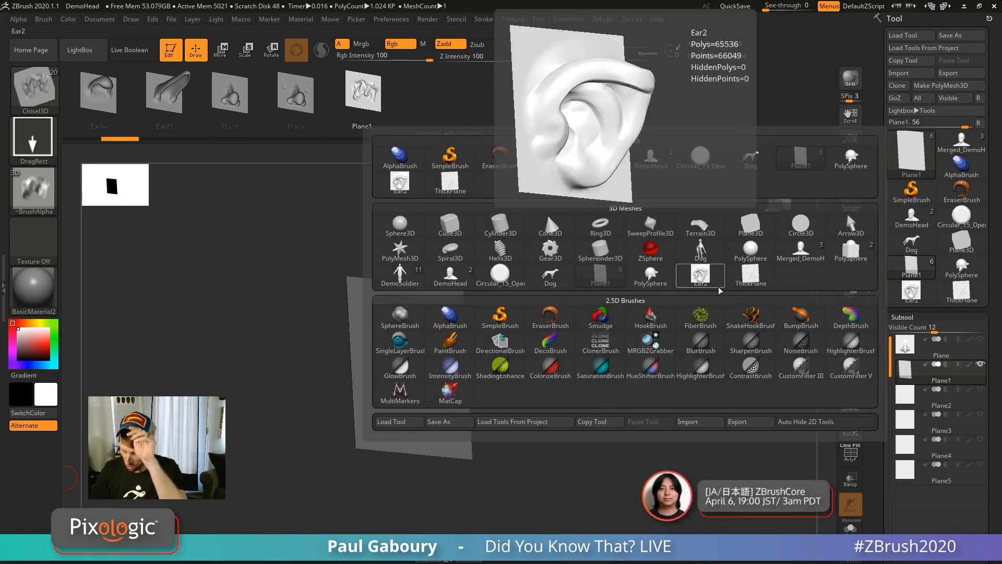
pyautogui.click(500, 224)
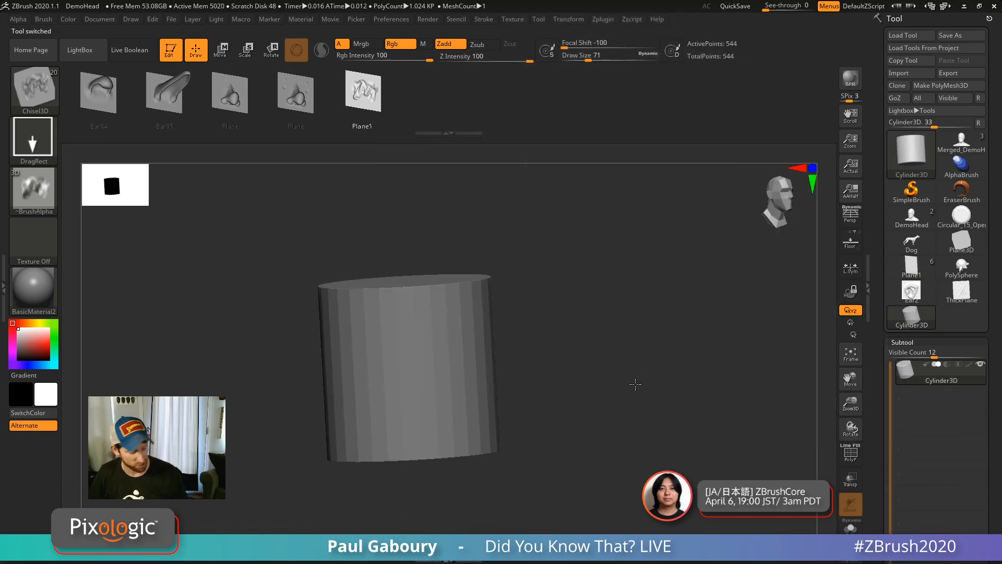
pyautogui.hotkey('shift', 'f')
# Reduce the cylinder's vertical divisions and height in its initialize settings to make a thin disc.
pyautogui.scroll(-1, 994, 383)
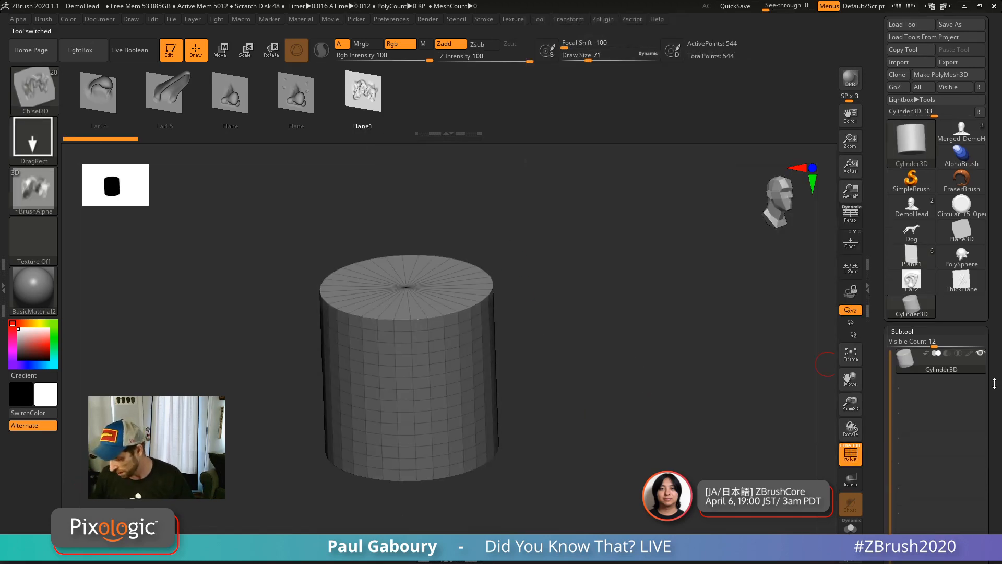
pyautogui.moveTo(994, 384); pyautogui.dragTo(991, 307)
pyautogui.click(903, 254)
pyautogui.moveTo(969, 381); pyautogui.dragTo(966, 343)
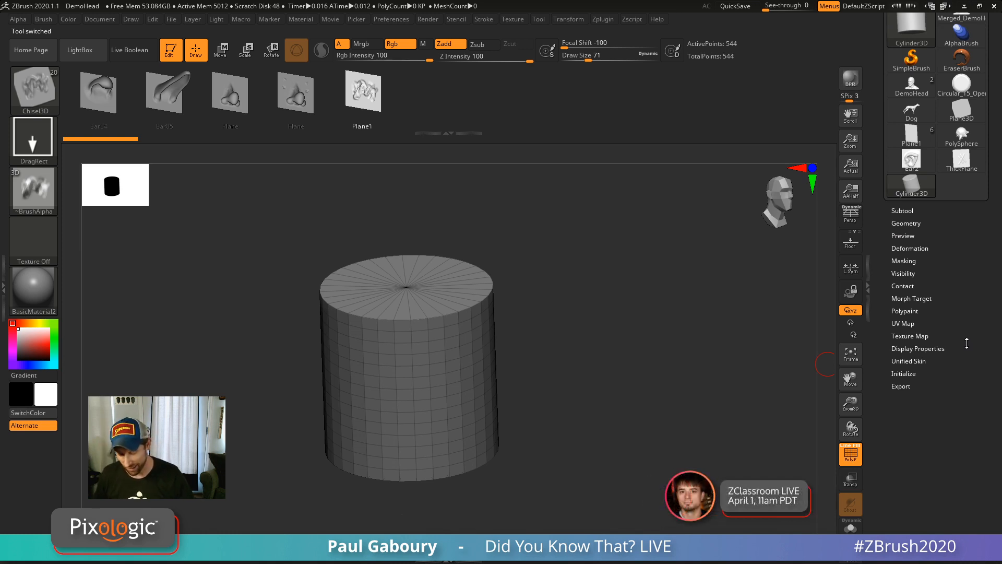
pyautogui.click(913, 375)
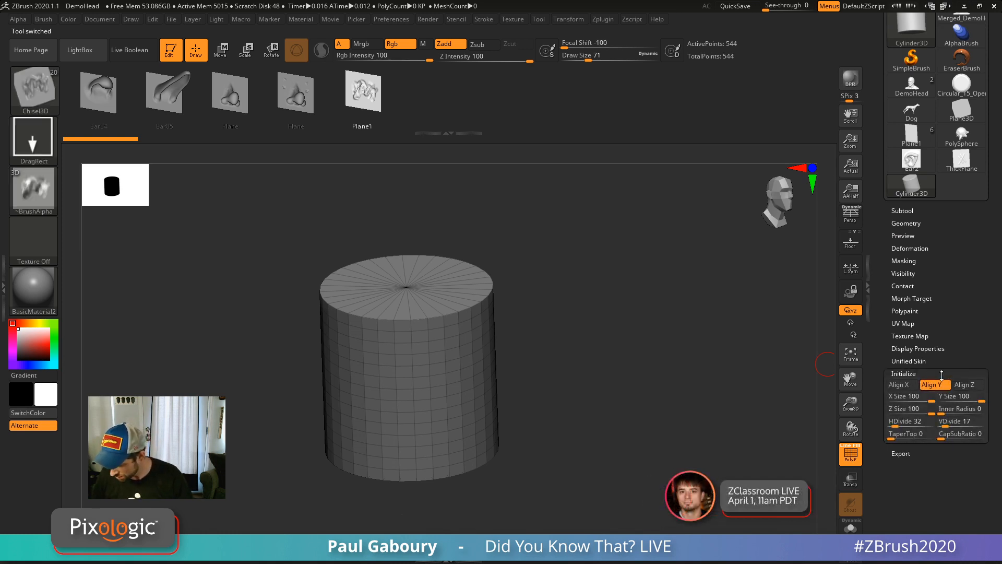
pyautogui.moveTo(967, 292); pyautogui.dragTo(969, 332)
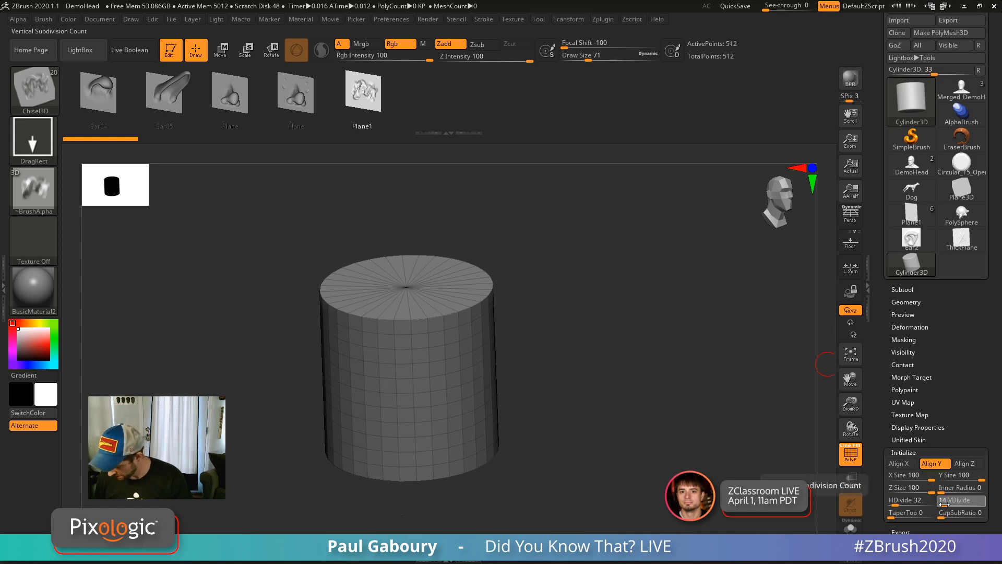
pyautogui.moveTo(953, 503); pyautogui.dragTo(908, 485)
# Convert the thin disc to a PolyMesh3D and inspect its wireframe up close.
pyautogui.moveTo(962, 338); pyautogui.dragTo(963, 391)
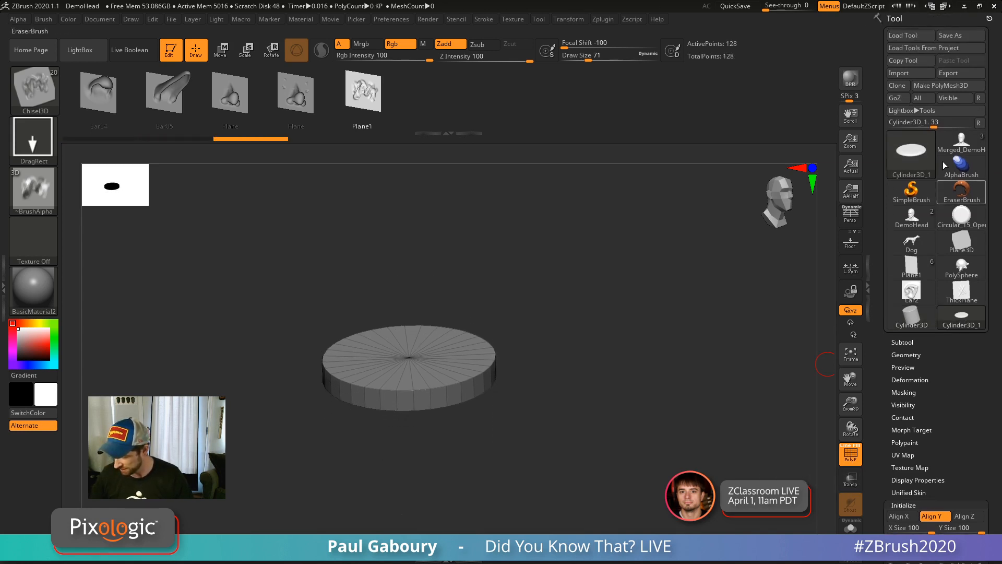
pyautogui.click(938, 88)
pyautogui.keyDown('ctrl'); pyautogui.moveTo(474, 378); pyautogui.dragTo(611, 398, button='right'); pyautogui.keyUp('ctrl')
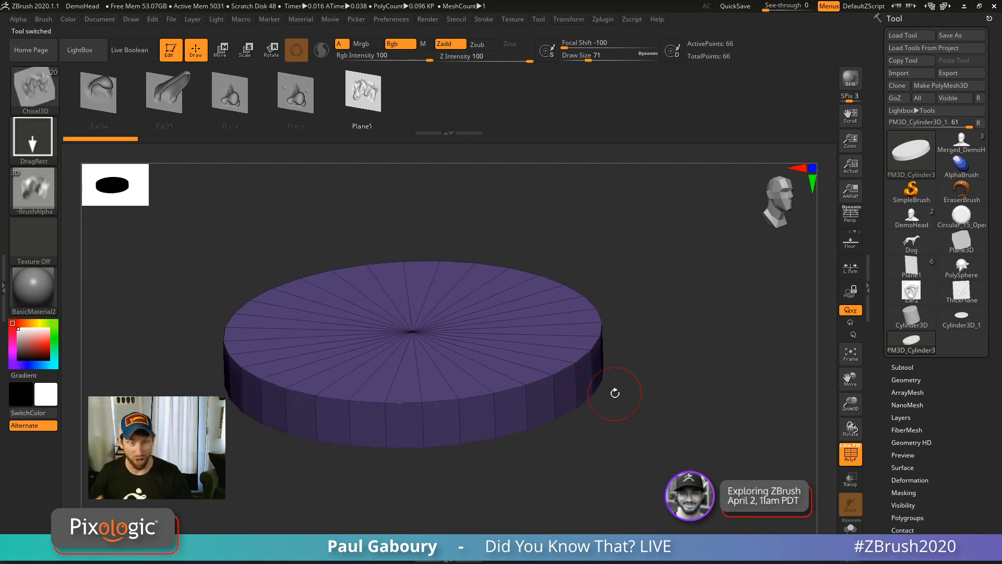
# Bevel the complete edge loops around the disc's top and bottom rims with the ZModeler brush.
pyautogui.press('b')
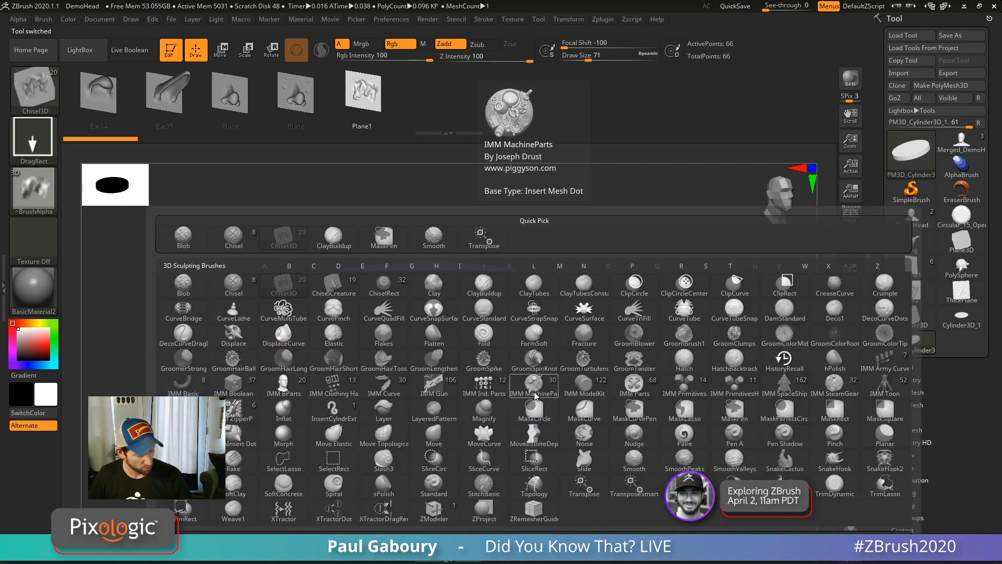
pyautogui.press('z')
pyautogui.press('m')
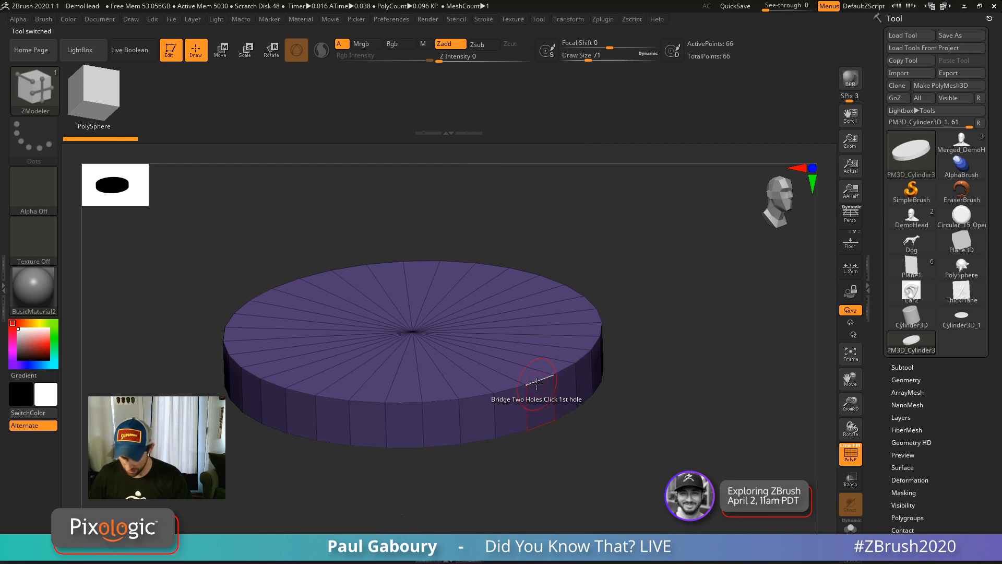
pyautogui.press('space')
pyautogui.press('space')
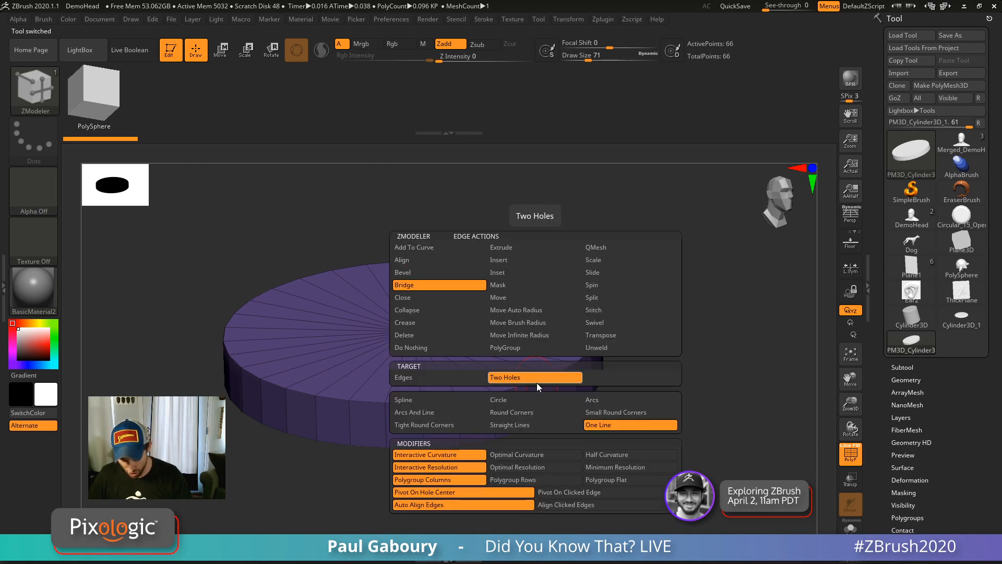
pyautogui.click(444, 276)
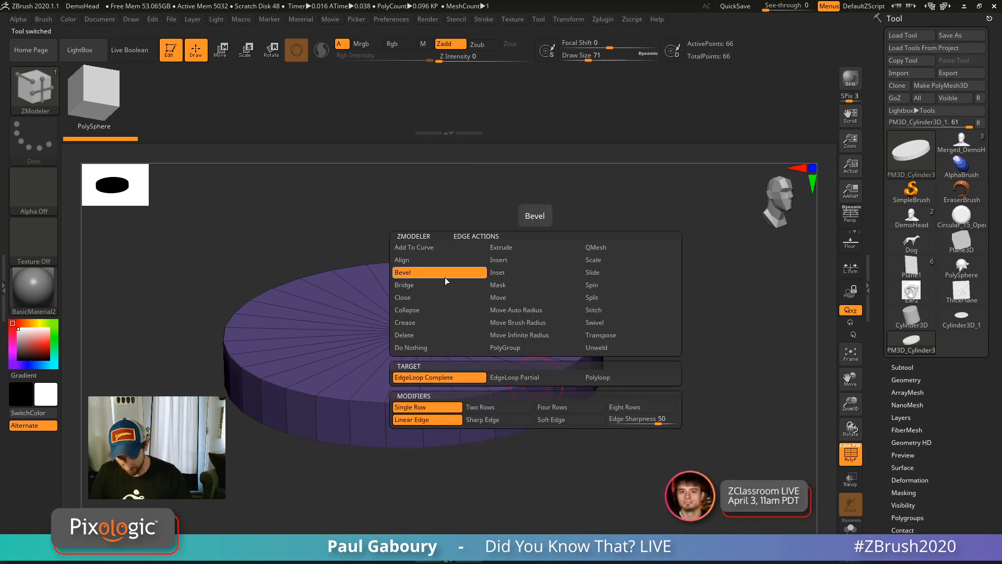
pyautogui.click(427, 379)
pyautogui.click(542, 393)
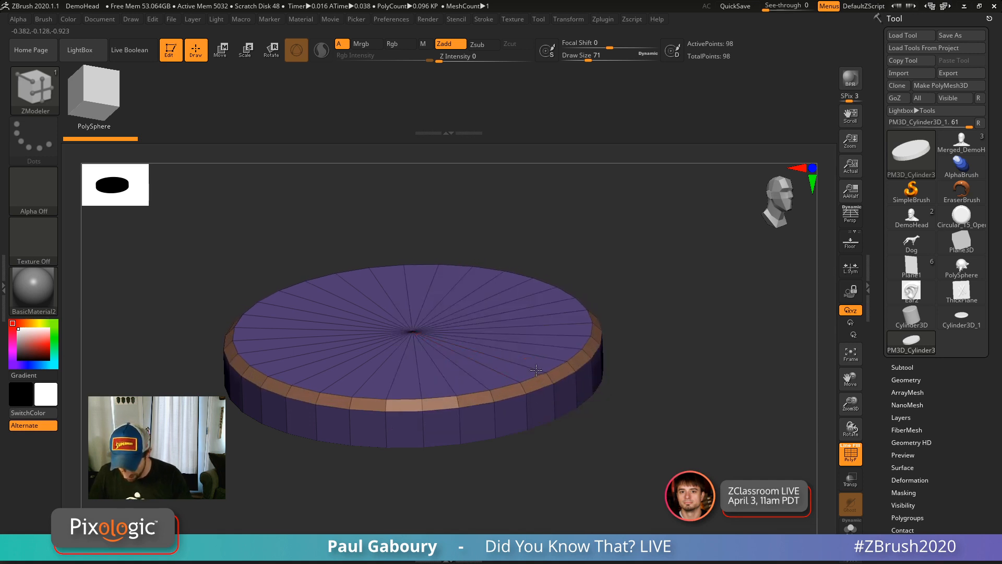
pyautogui.moveTo(619, 428)
pyautogui.mouseDown(button='right')
pyautogui.moveTo(620, 396)
pyautogui.moveTo(626, 423)
pyautogui.moveTo(613, 420)
pyautogui.mouseUp(button='right')
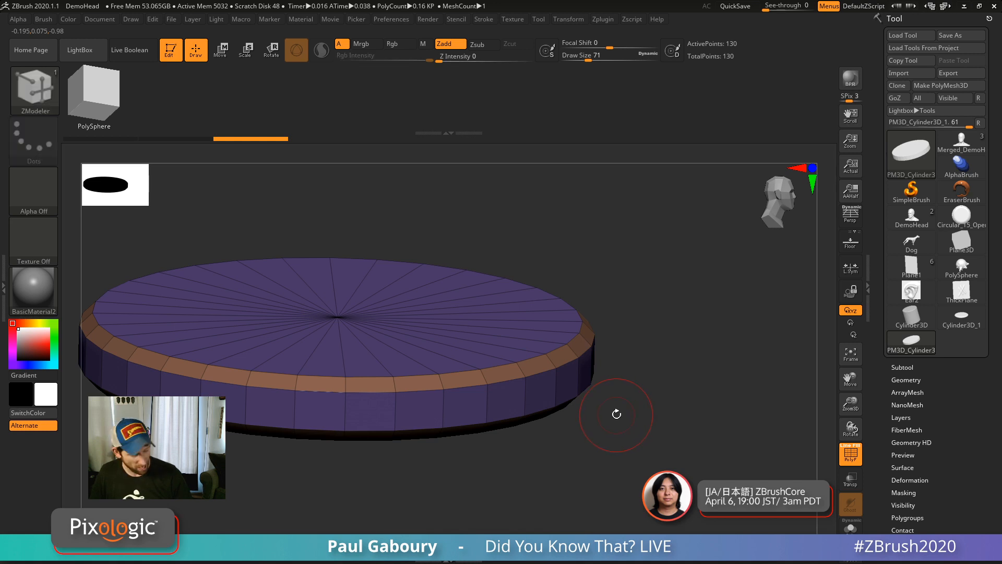
# Preview dynamic subdivision on the bevelled disc from the side without the wireframe, comparing it with the unsmoothed shape.
pyautogui.press('d')
pyautogui.hotkey('shift', 'f')
pyautogui.moveTo(617, 414); pyautogui.dragTo(565, 343, button='right')
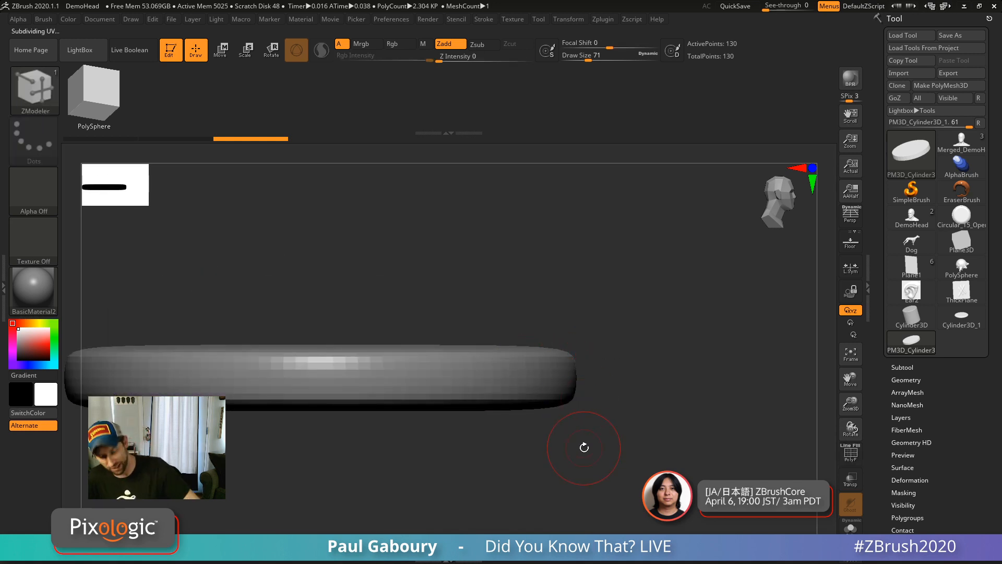
pyautogui.hotkey('shift', 'd')
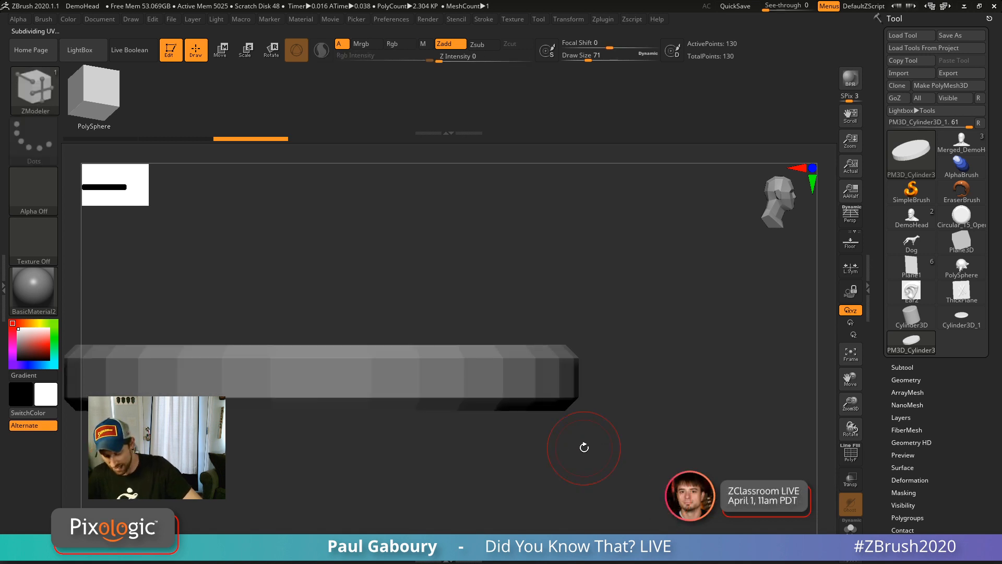
pyautogui.press('d')
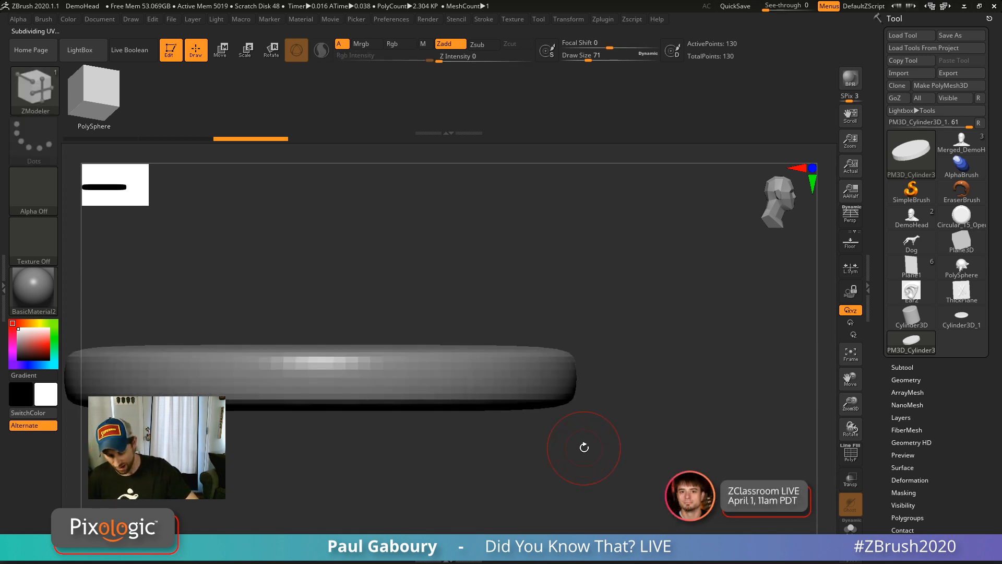
pyautogui.hotkey('shift', 'd')
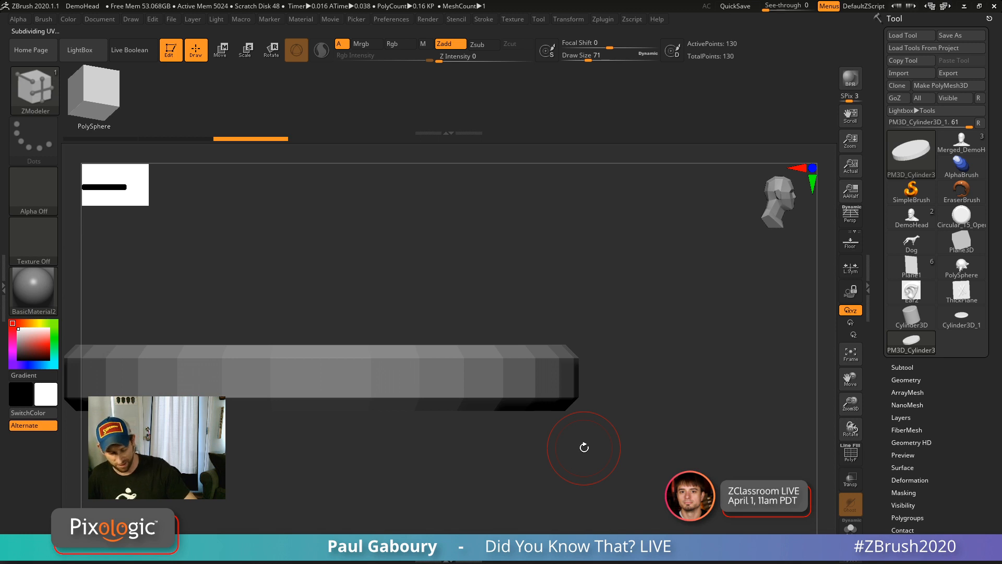
# Undo both rim bevels on the disc.
pyautogui.moveTo(617, 397); pyautogui.dragTo(651, 419)
pyautogui.hotkey('ctrl', 'z')
pyautogui.hotkey('ctrl', 'z')
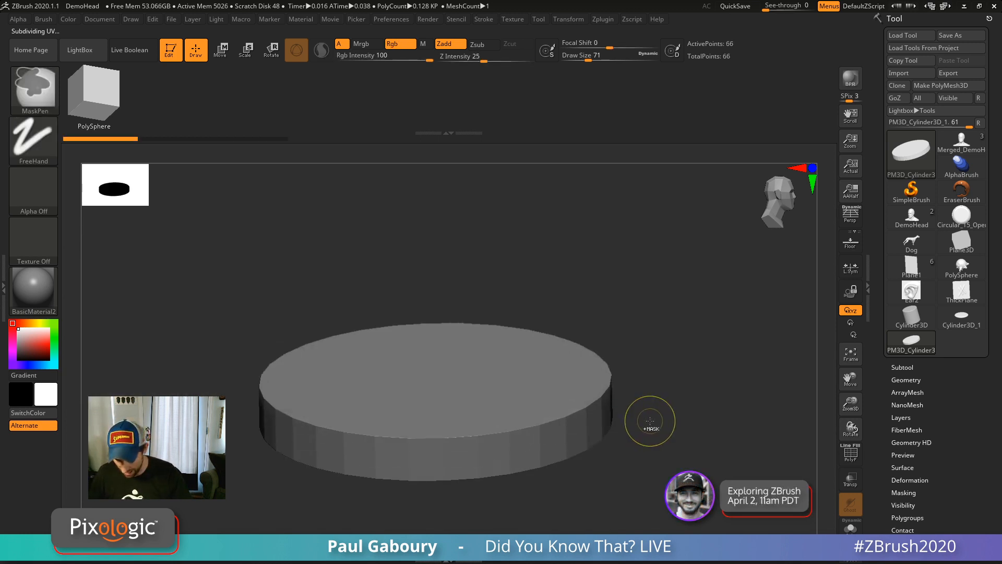
# Preview dynamic subdivision on the unbevelled disc with its wireframe displayed, and turn the smoothing back off.
pyautogui.press('d')
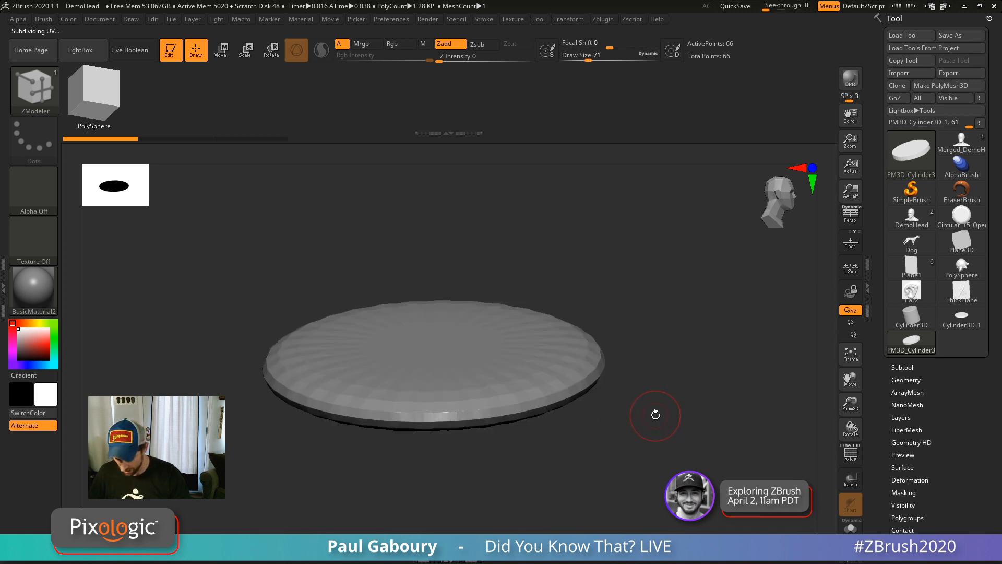
pyautogui.press('ctrl')
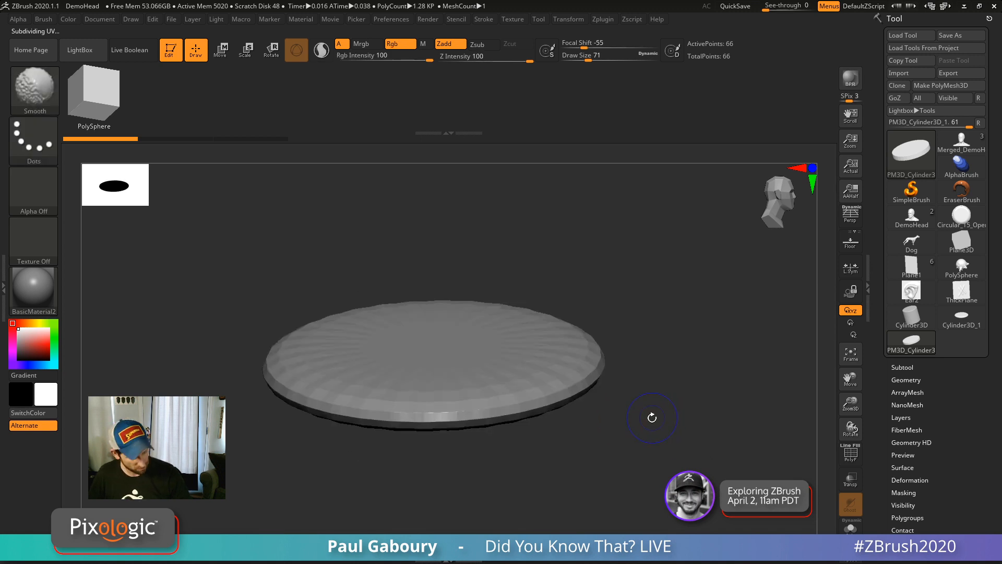
pyautogui.hotkey('shift', 'f')
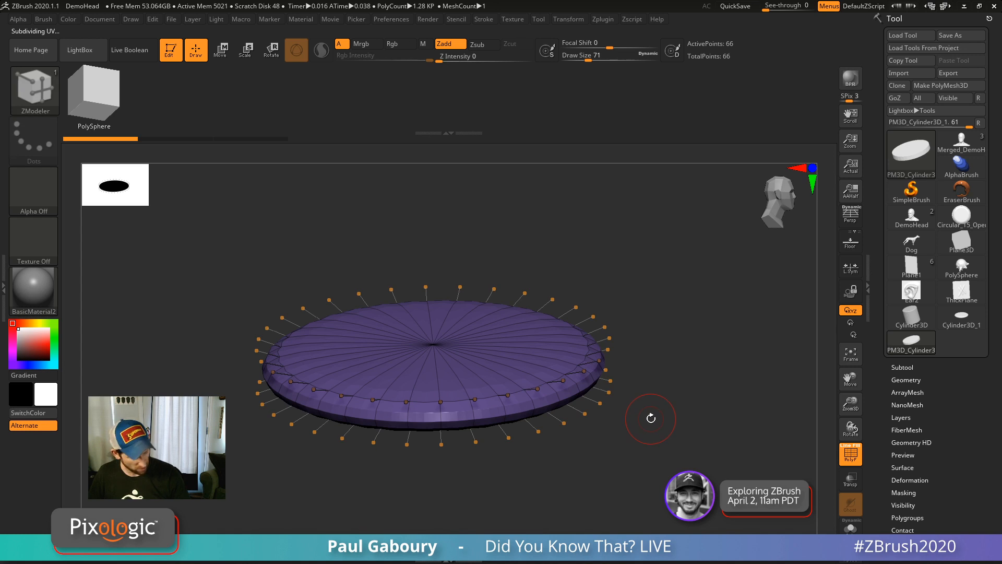
pyautogui.press('d')
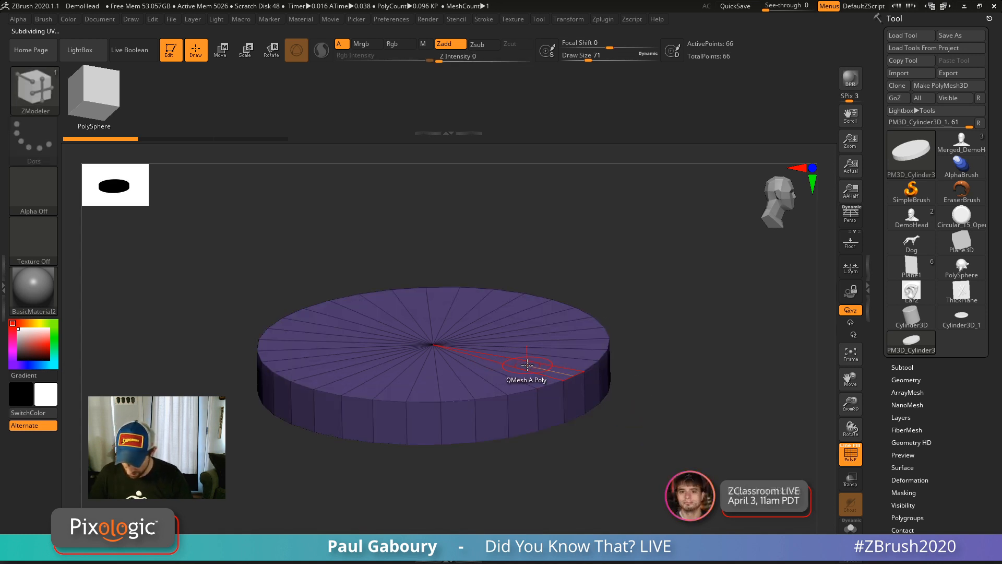
# Assign the disc's flat cap a separate polygroup using ZModeler's PolyGroup action with the Flat Island target.
pyautogui.press('space')
pyautogui.click(525, 235)
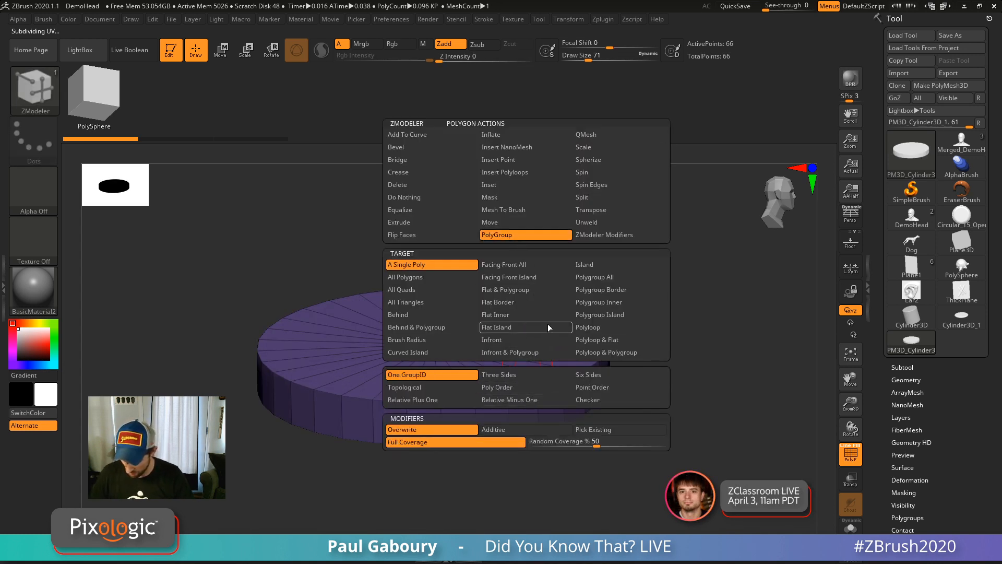
pyautogui.click(548, 327)
pyautogui.click(546, 370)
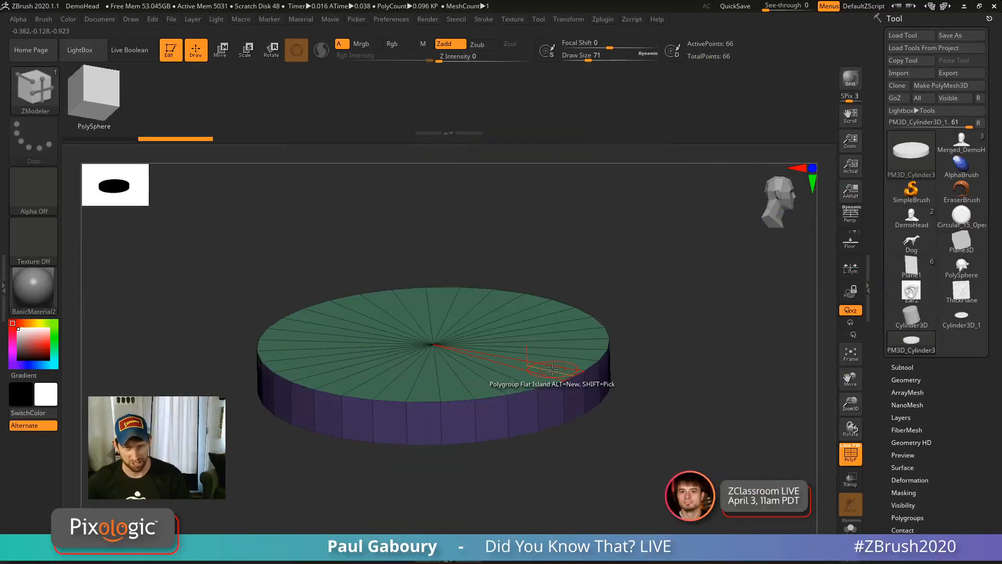
pyautogui.moveTo(647, 416); pyautogui.dragTo(633, 442)
pyautogui.click(550, 435)
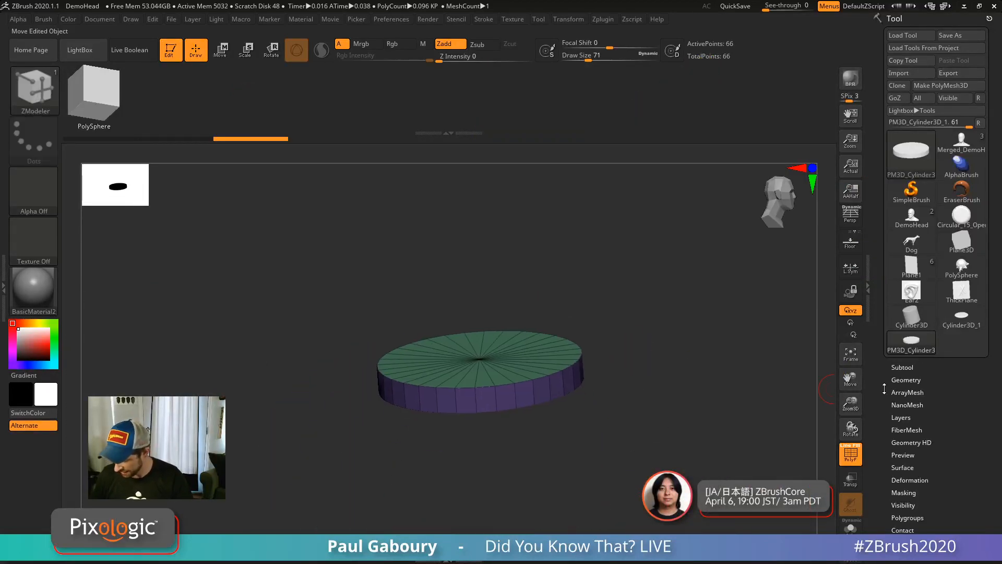
# Enable dynamic subdivision on the disc and crease its hard edges with a crease tolerance of 45.
pyautogui.keyDown('shift'); pyautogui.click(946, 382); pyautogui.keyUp('shift')
pyautogui.moveTo(994, 382); pyautogui.dragTo(987, 327)
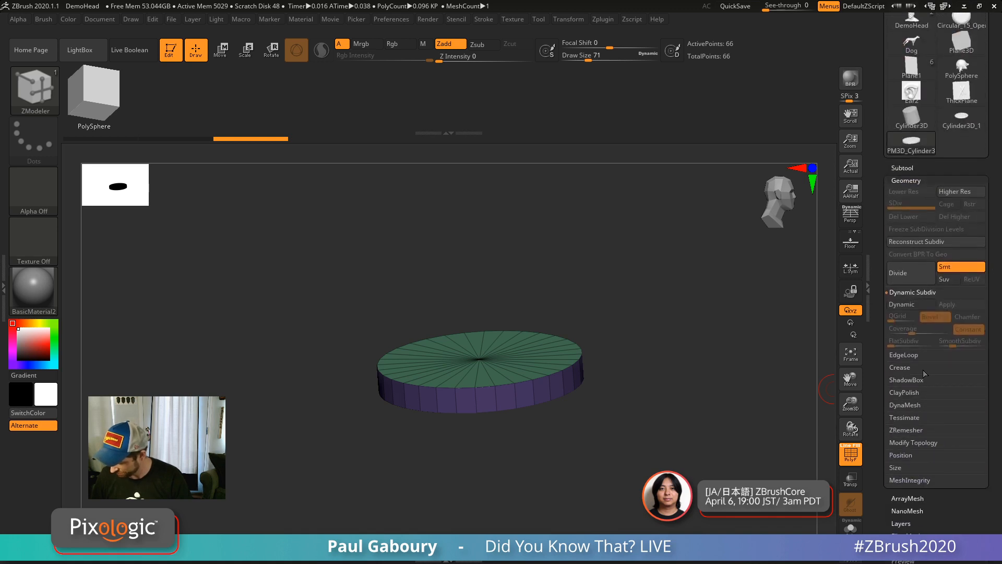
pyautogui.press('shift')
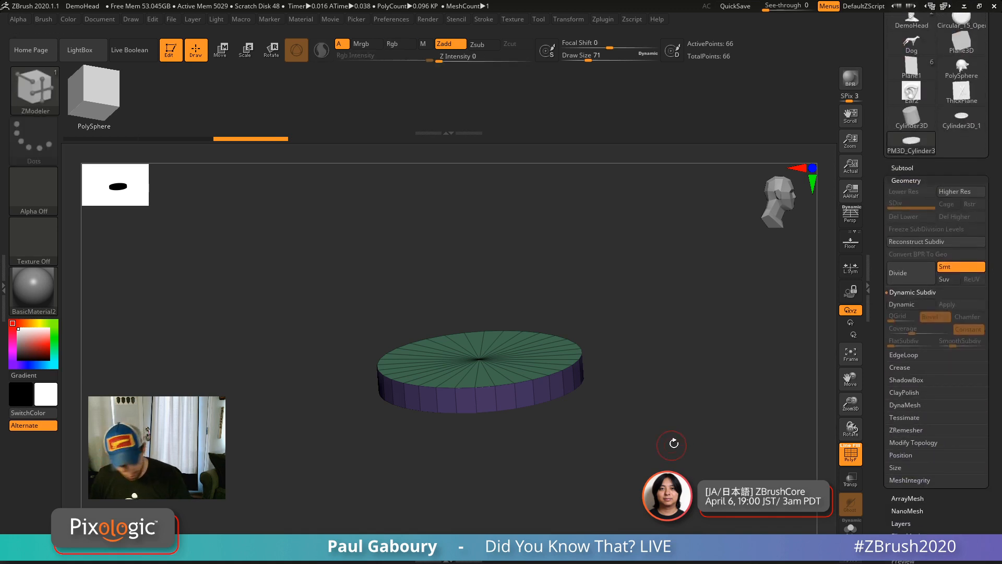
pyautogui.press('d')
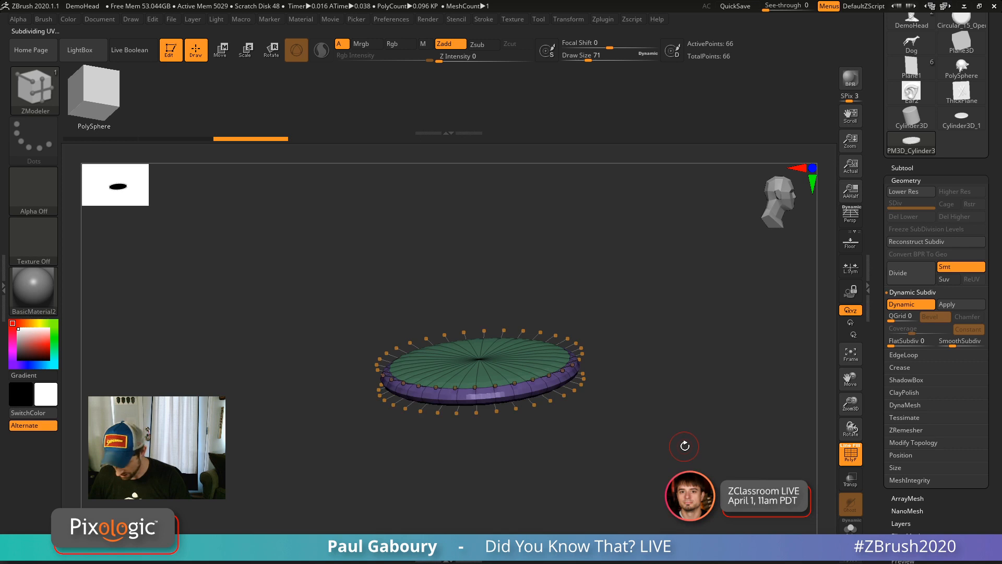
pyautogui.click(906, 367)
pyautogui.click(912, 380)
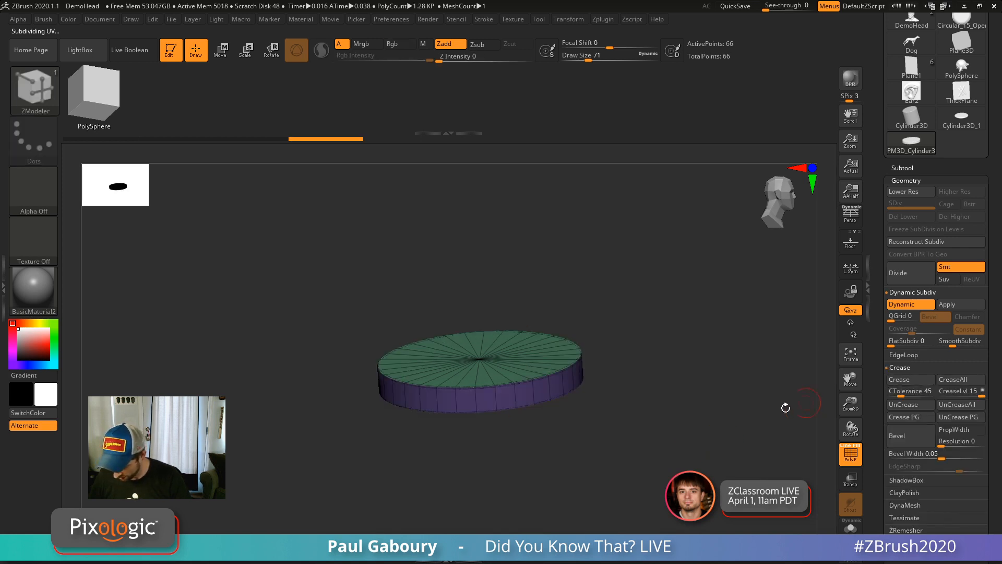
# Apply the disc's dynamic subdivision as real geometry and delete the lower subdivision levels.
pyautogui.press('ctrl')
pyautogui.moveTo(658, 431); pyautogui.dragTo(685, 433)
pyautogui.click(947, 305)
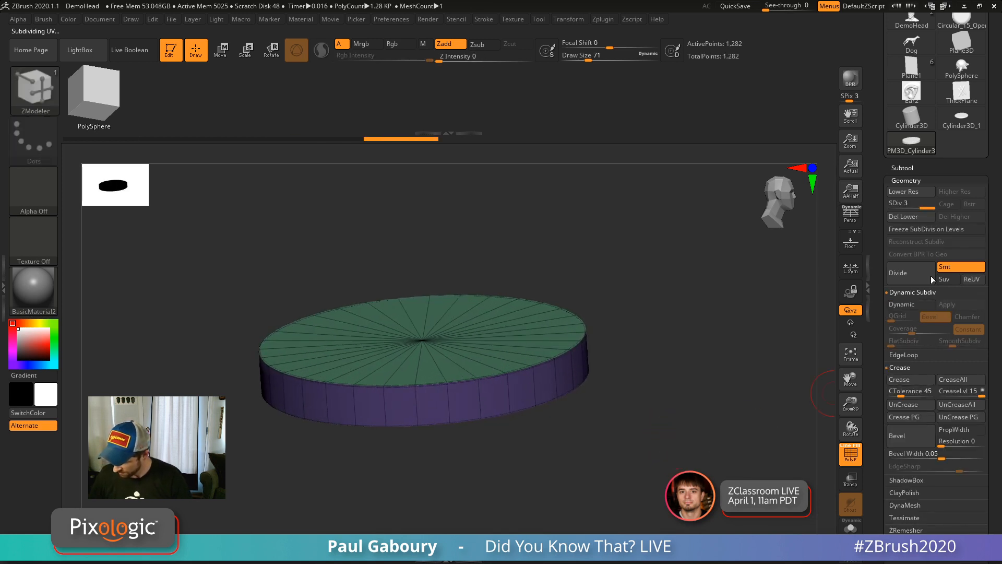
pyautogui.moveTo(543, 385)
pyautogui.keyDown('ctrl'); pyautogui.mouseDown(button='right')
pyautogui.moveTo(617, 452)
pyautogui.moveTo(593, 468)
pyautogui.moveTo(591, 431)
pyautogui.mouseUp(button='right'); pyautogui.keyUp('ctrl')
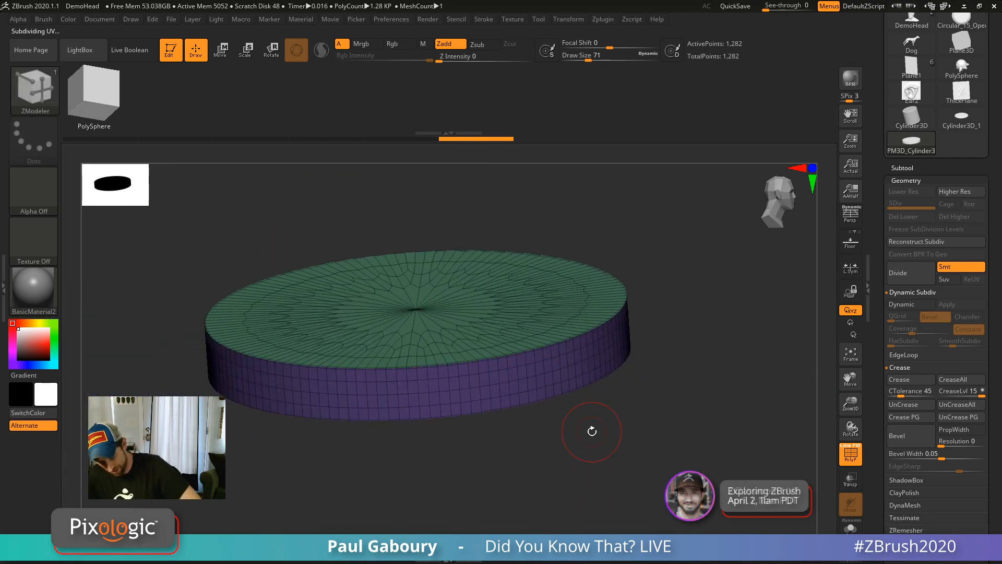
# Divide the disc once more and delete its lower subdivision level.
pyautogui.moveTo(591, 459); pyautogui.dragTo(599, 431, button='right')
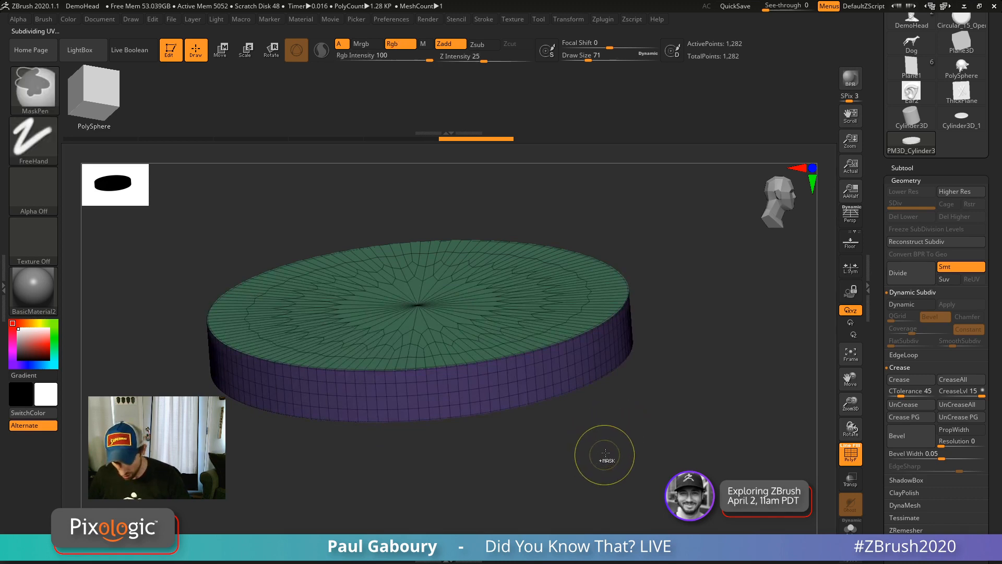
pyautogui.hotkey('ctrl', 'd')
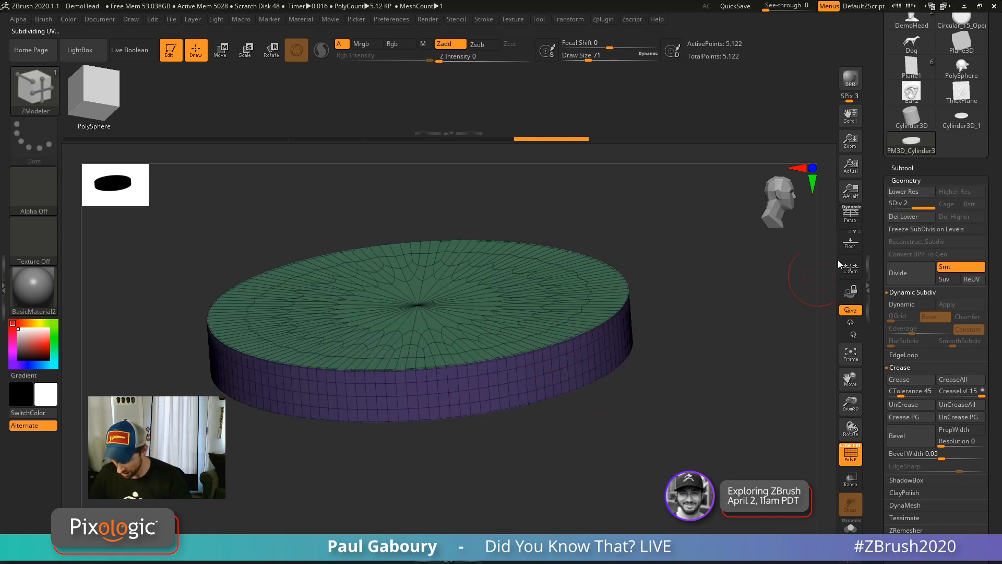
pyautogui.click(909, 216)
# Try bevelling the disc's rims with the Crease Bevel function and a Bevel Width of 0.07784.
pyautogui.moveTo(576, 405); pyautogui.dragTo(571, 384, button='right')
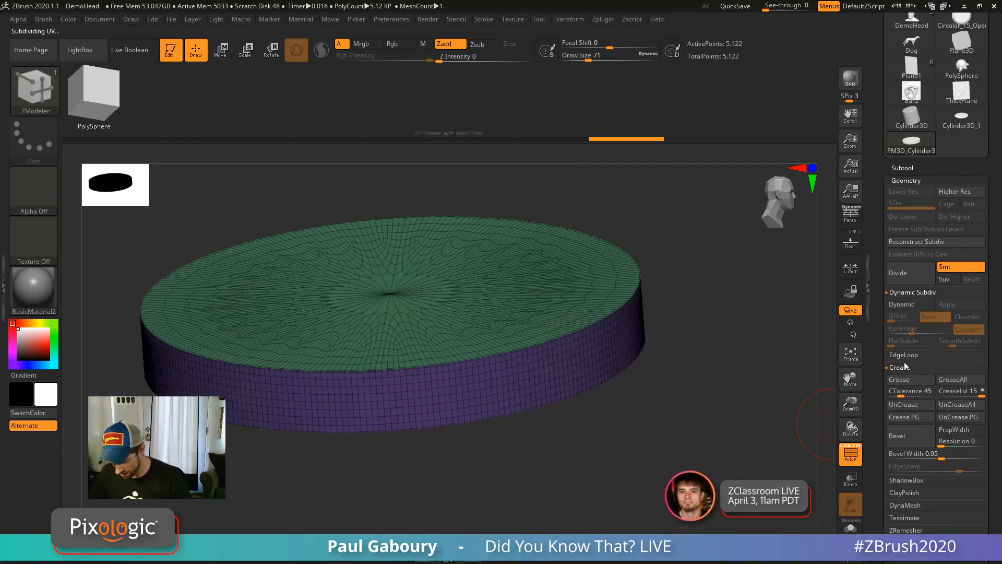
pyautogui.click(903, 440)
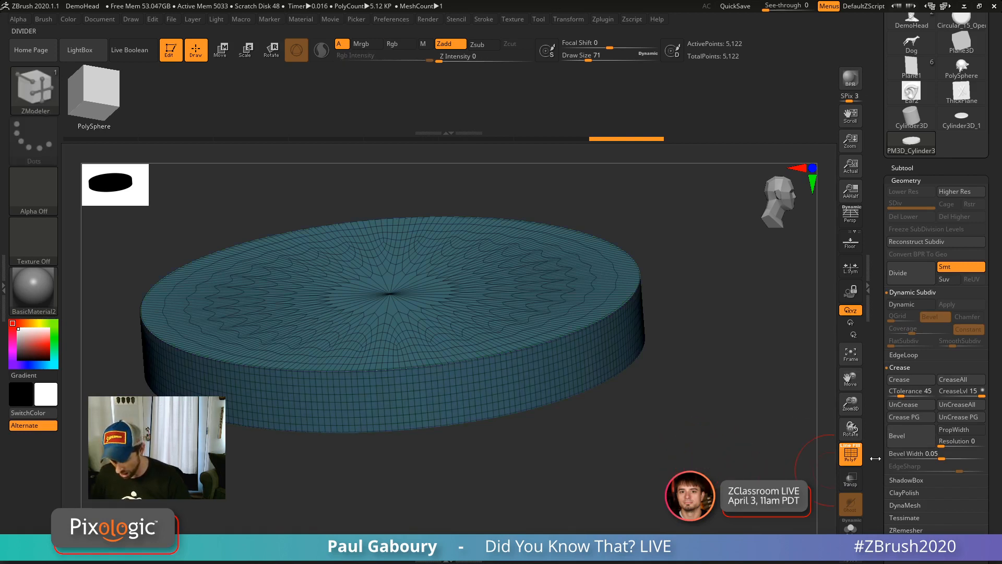
pyautogui.moveTo(941, 454); pyautogui.dragTo(944, 454)
pyautogui.moveTo(633, 463); pyautogui.dragTo(623, 456)
pyautogui.moveTo(623, 456)
pyautogui.keyDown('ctrl'); pyautogui.mouseDown(button='right')
pyautogui.moveTo(620, 503)
pyautogui.moveTo(568, 302)
pyautogui.moveTo(577, 451)
pyautogui.mouseUp(button='right'); pyautogui.keyUp('ctrl')
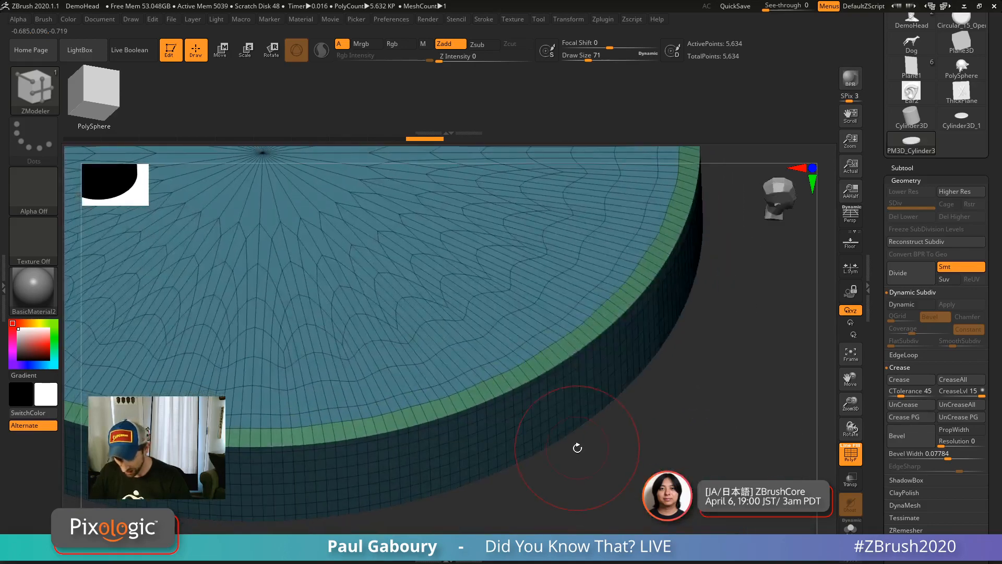
# Undo the bevel attempts on the dense disc, restoring its separate cap and side polygroups.
pyautogui.keyDown('ctrl'); pyautogui.moveTo(564, 389); pyautogui.dragTo(552, 346, button='right'); pyautogui.keyUp('ctrl')
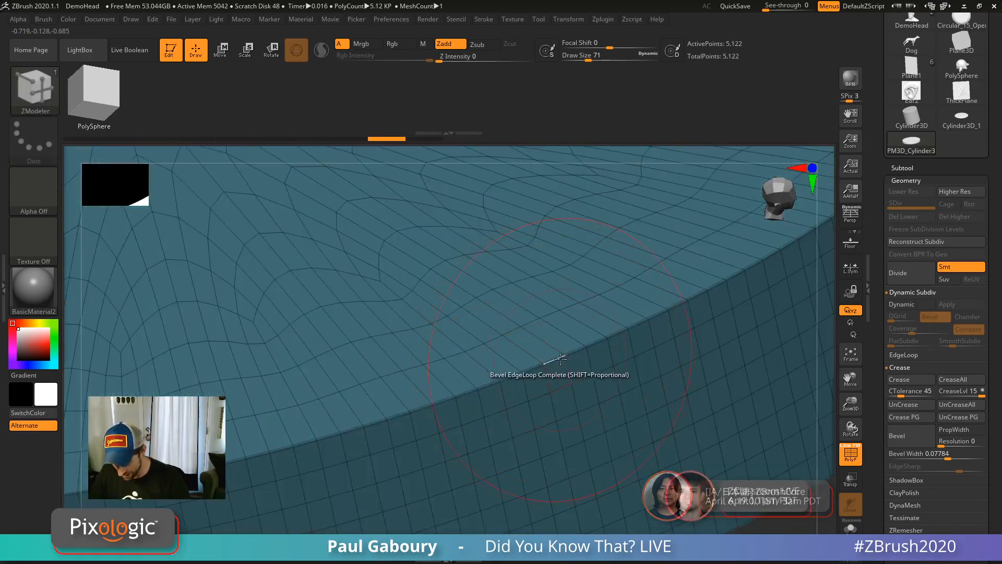
pyautogui.moveTo(661, 399)
pyautogui.keyDown('ctrl'); pyautogui.mouseDown(button='right')
pyautogui.moveTo(660, 460)
pyautogui.moveTo(597, 410)
pyautogui.mouseUp(button='right'); pyautogui.keyUp('ctrl')
pyautogui.hotkey('ctrl', 'z')
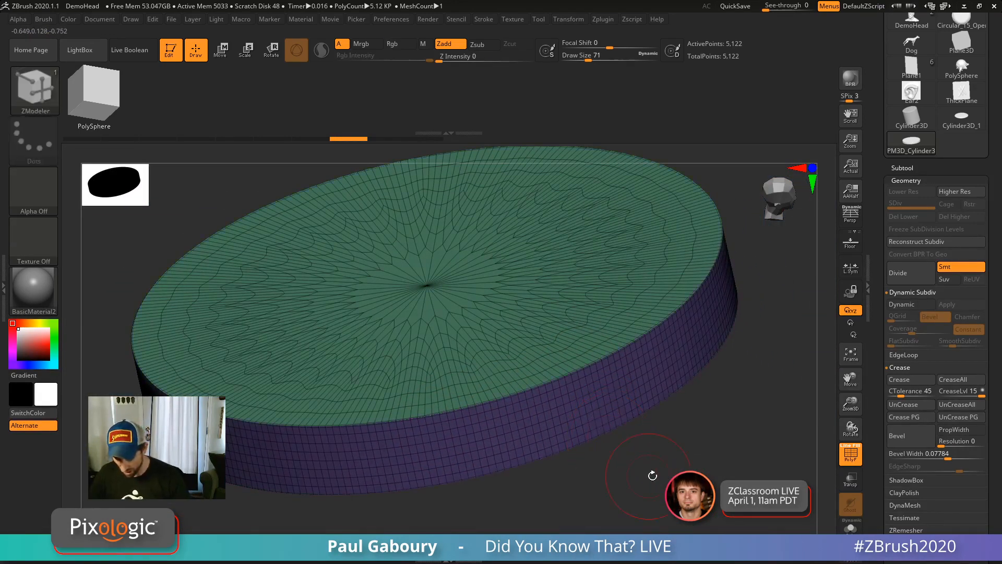
# Try converting the disc to a DynaMesh at resolution 128, and undo it.
pyautogui.keyDown('ctrl'); pyautogui.moveTo(650, 474); pyautogui.dragTo(607, 458, button='right'); pyautogui.keyUp('ctrl')
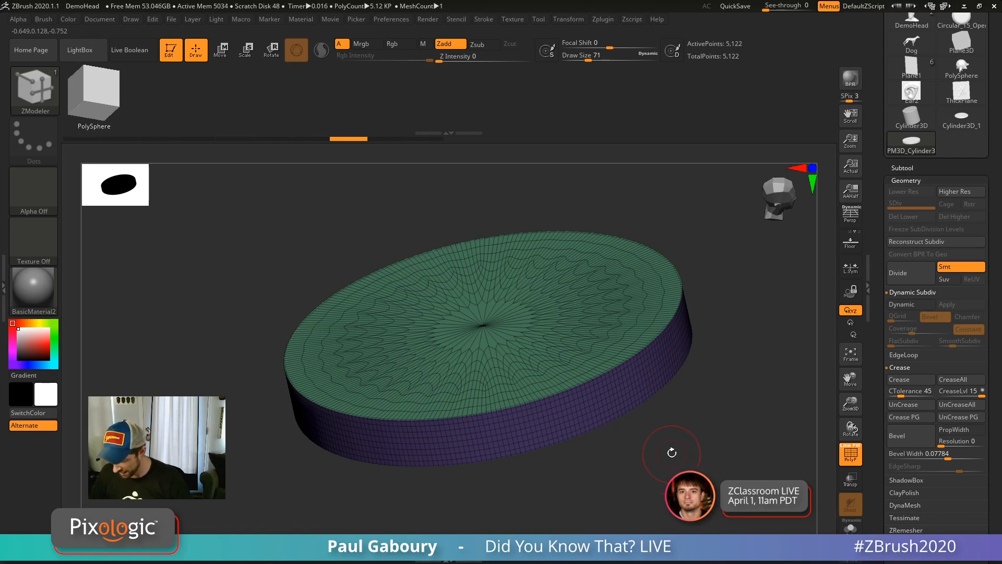
pyautogui.hotkey('shift', 'f')
pyautogui.hotkey('shift', 'f')
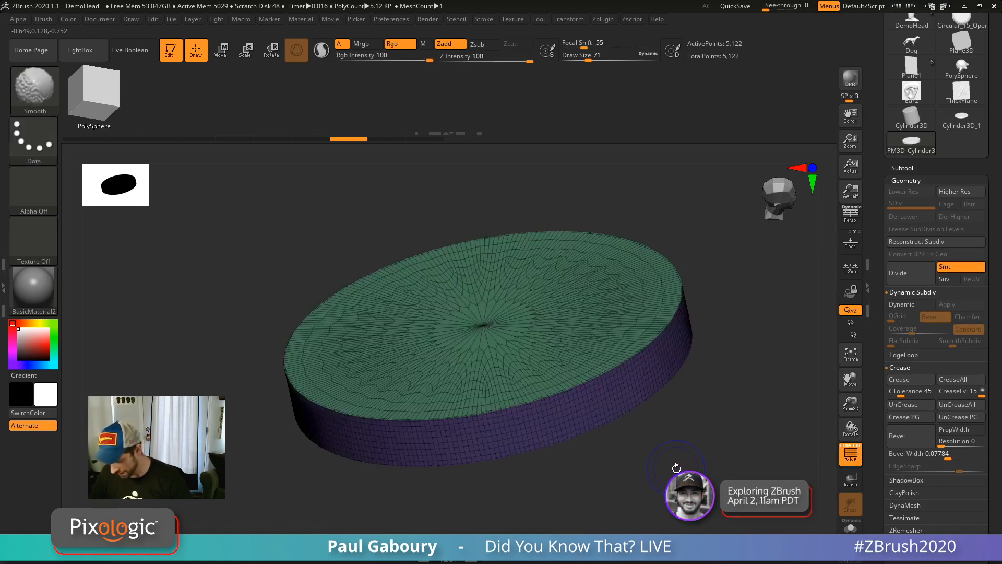
pyautogui.click(916, 292)
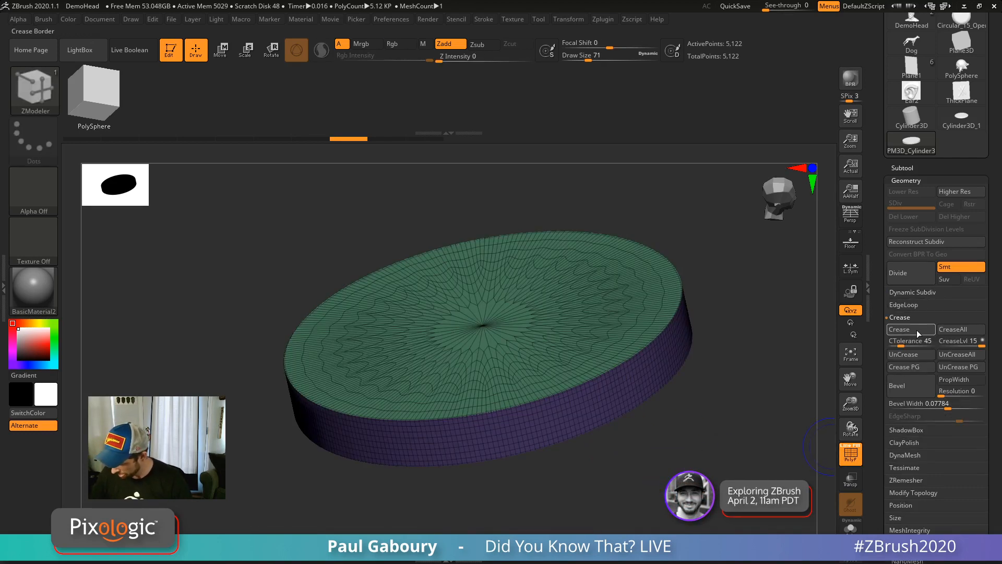
pyautogui.click(915, 318)
pyautogui.press('shift')
pyautogui.keyDown('shift'); pyautogui.click(911, 344); pyautogui.keyUp('shift')
pyautogui.keyDown('shift'); pyautogui.click(911, 343); pyautogui.keyUp('shift')
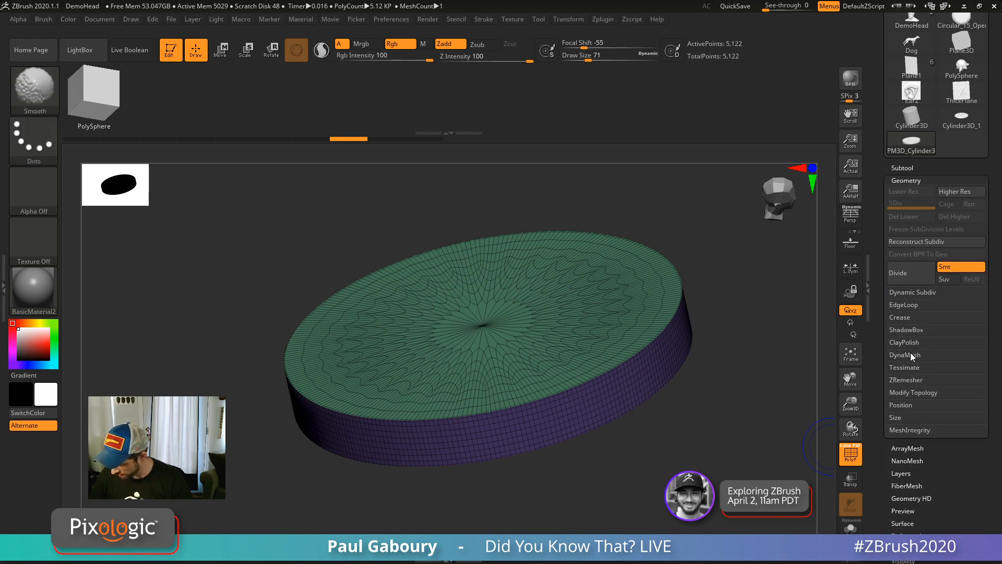
pyautogui.keyDown('shift'); pyautogui.click(910, 354); pyautogui.keyUp('shift')
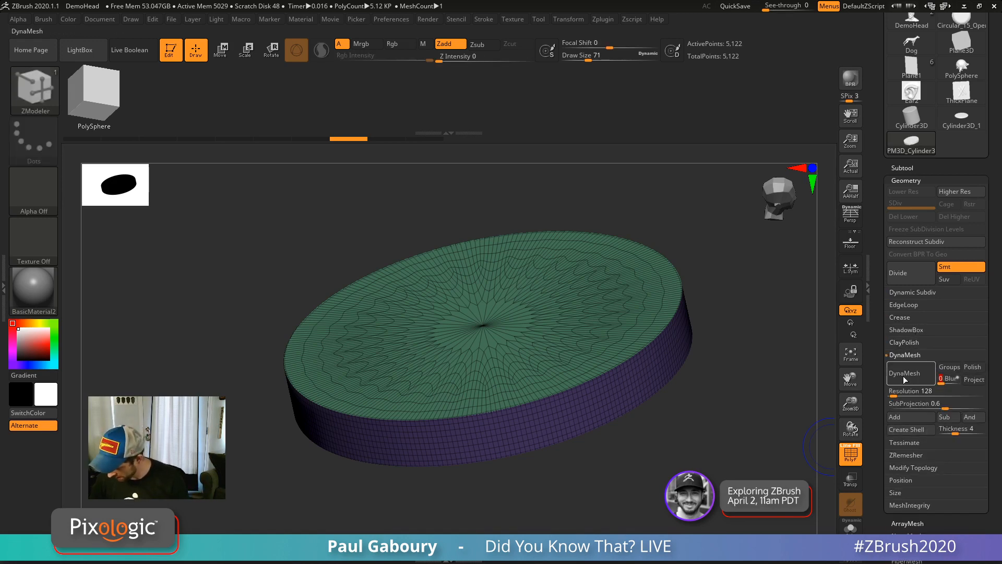
pyautogui.click(904, 373)
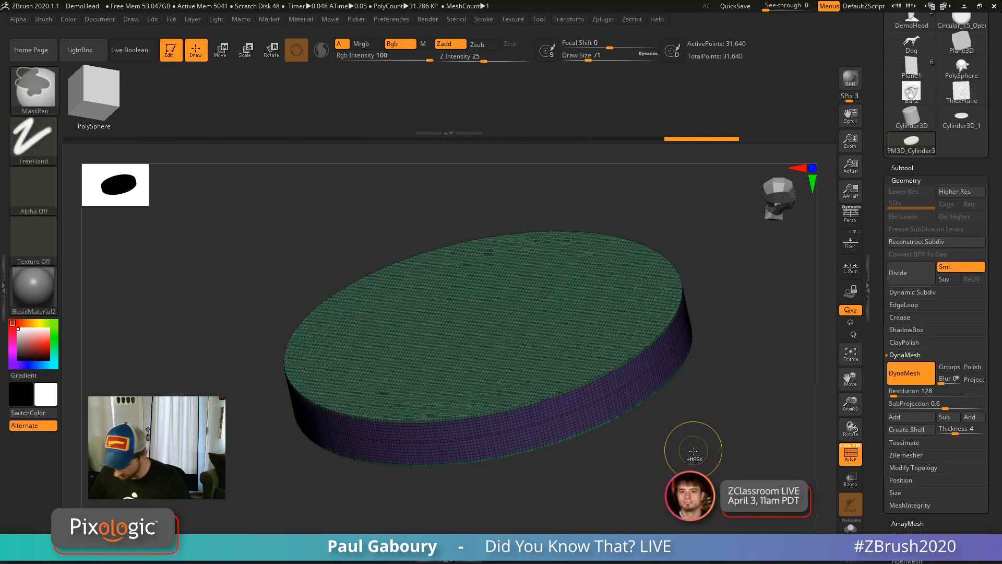
pyautogui.hotkey('ctrl', 'z')
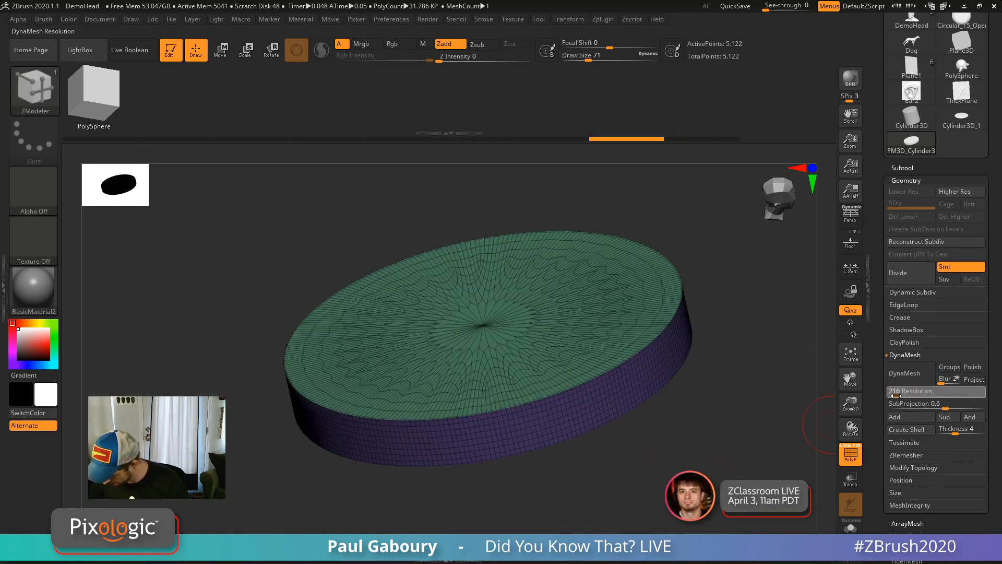
# Raise the DynaMesh resolution to 264 and remesh the disc with DynaMesh.
pyautogui.moveTo(896, 396); pyautogui.dragTo(897, 395)
pyautogui.click(896, 375)
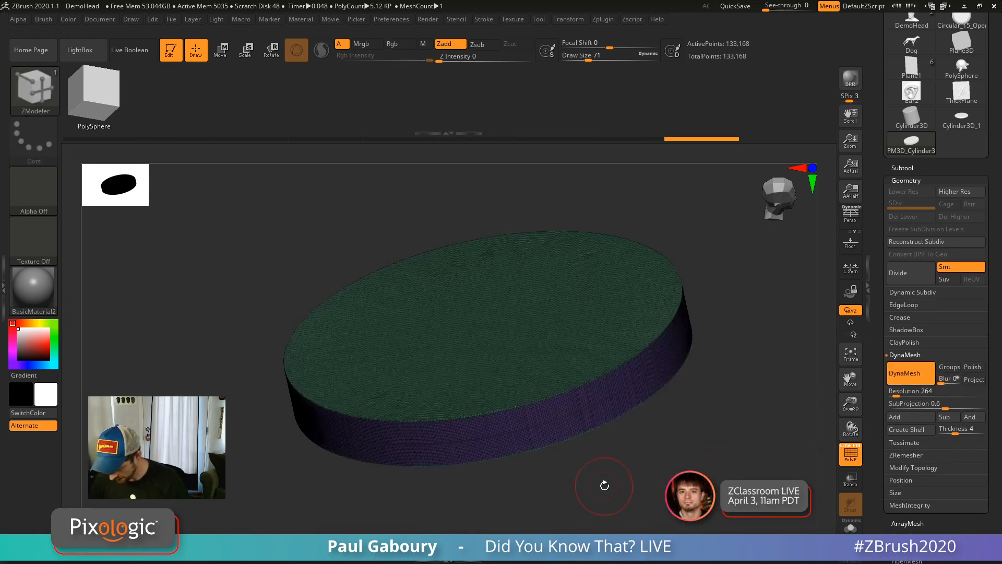
pyautogui.moveTo(618, 485)
pyautogui.keyDown('ctrl'); pyautogui.mouseDown(button='right')
pyautogui.moveTo(599, 397)
pyautogui.moveTo(702, 453)
pyautogui.moveTo(606, 397)
pyautogui.mouseUp(button='right'); pyautogui.keyUp('ctrl')
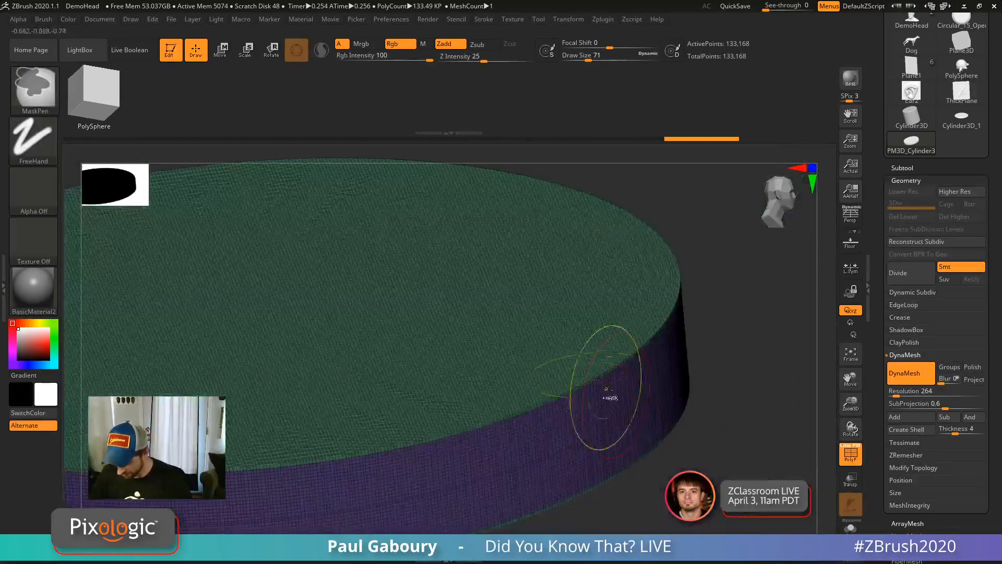
# Isolate the disc's side band, assign it one new polygroup, and unhide the whole mesh.
pyautogui.keyDown('ctrl'); pyautogui.keyDown('shift'); pyautogui.click(624, 426); pyautogui.keyUp('shift'); pyautogui.keyUp('ctrl')
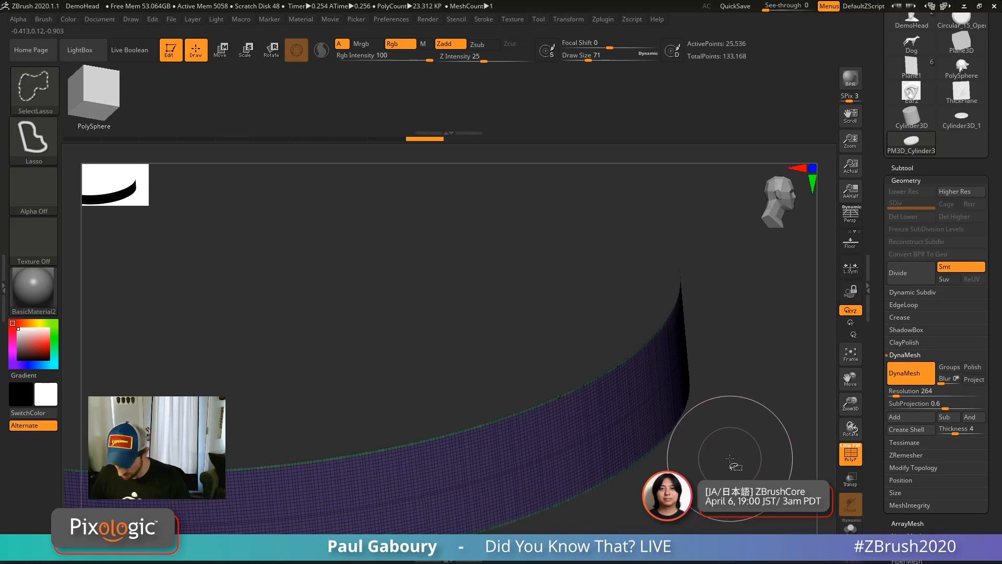
pyautogui.hotkey('ctrl', 'w')
pyautogui.hotkey('ctrl', 'w')
pyautogui.hotkey('ctrl', 'w')
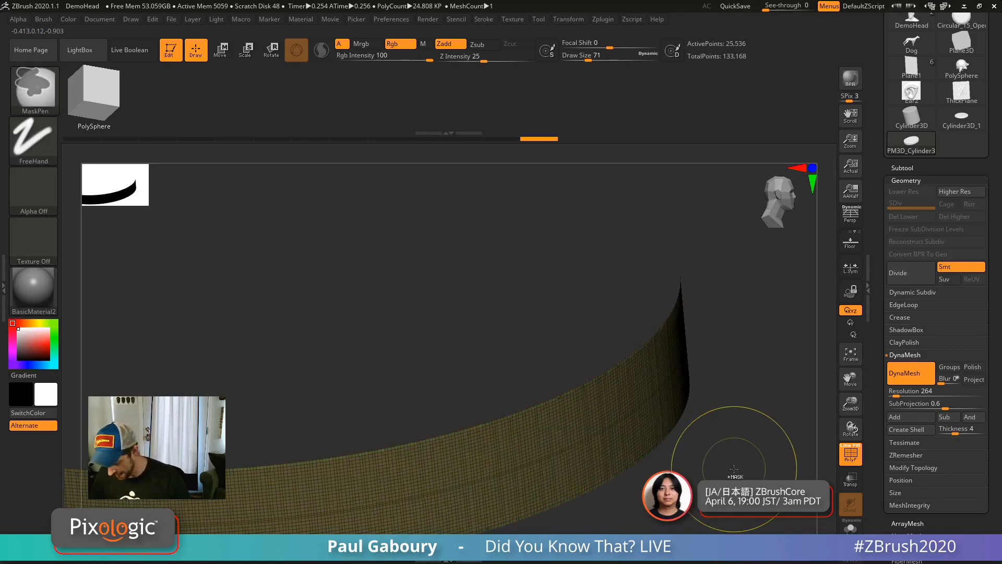
pyautogui.keyDown('ctrl'); pyautogui.keyDown('shift'); pyautogui.click(733, 469); pyautogui.keyUp('shift'); pyautogui.keyUp('ctrl')
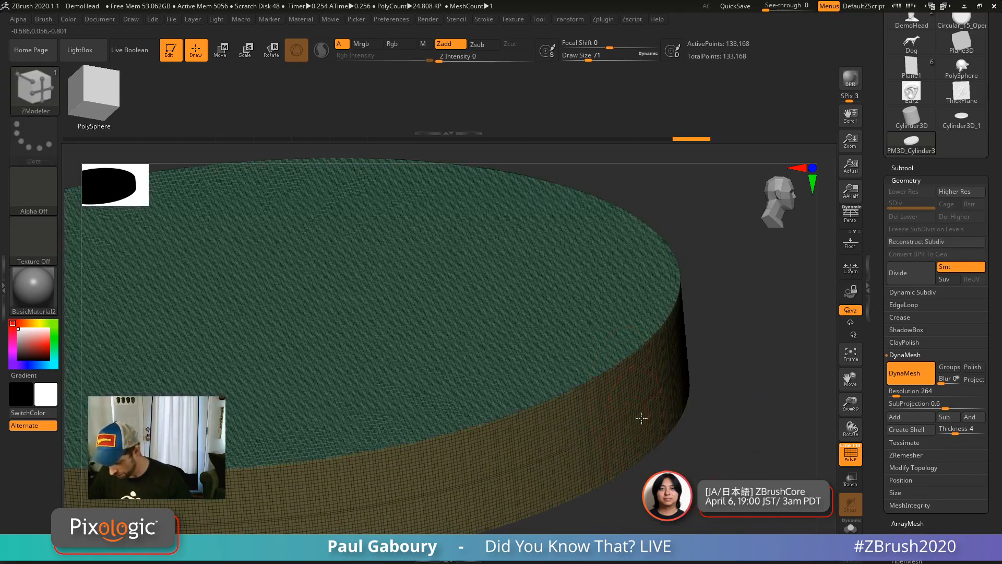
pyautogui.moveTo(734, 468); pyautogui.dragTo(584, 378)
pyautogui.moveTo(561, 457); pyautogui.dragTo(614, 384)
pyautogui.keyDown('ctrl'); pyautogui.moveTo(615, 384); pyautogui.dragTo(637, 415, button='right'); pyautogui.keyUp('ctrl')
pyautogui.keyDown('ctrl'); pyautogui.moveTo(601, 360); pyautogui.dragTo(631, 399, button='right'); pyautogui.keyUp('ctrl')
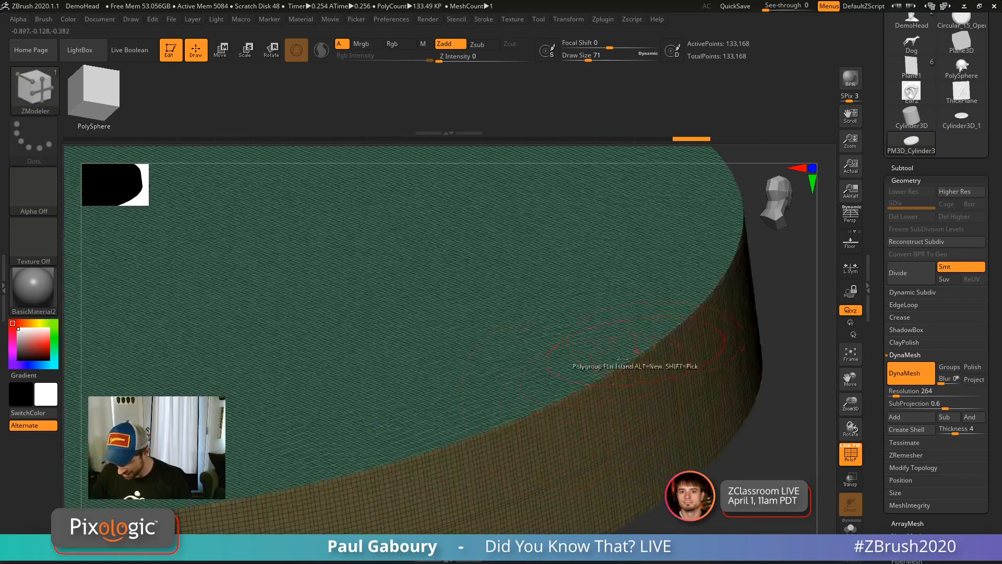
# Try bevelling the remeshed disc's rims with the Crease Bevel function at a Bevel Width of 0.1339, and undo it.
pyautogui.hotkey('shift', 'f')
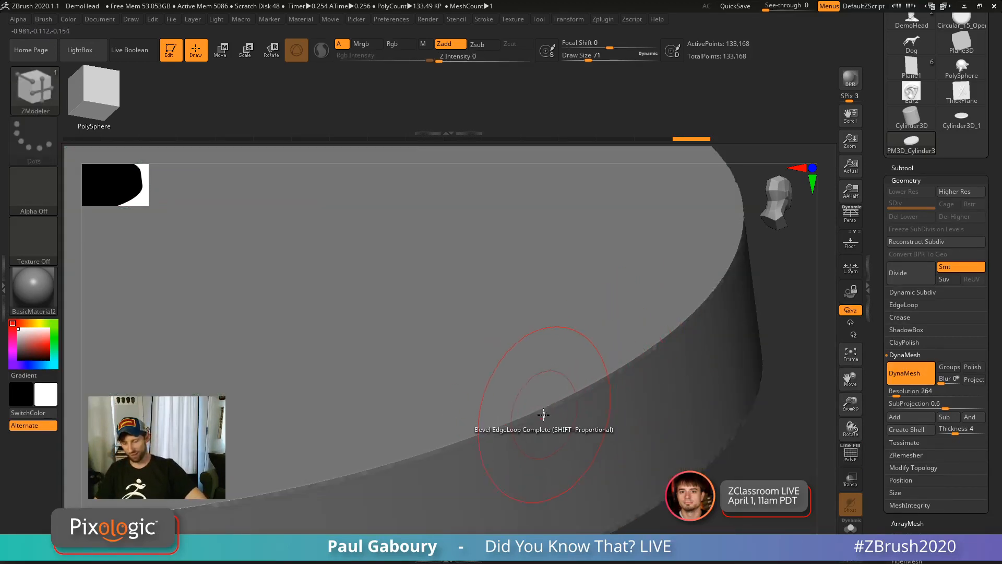
pyautogui.click(907, 356)
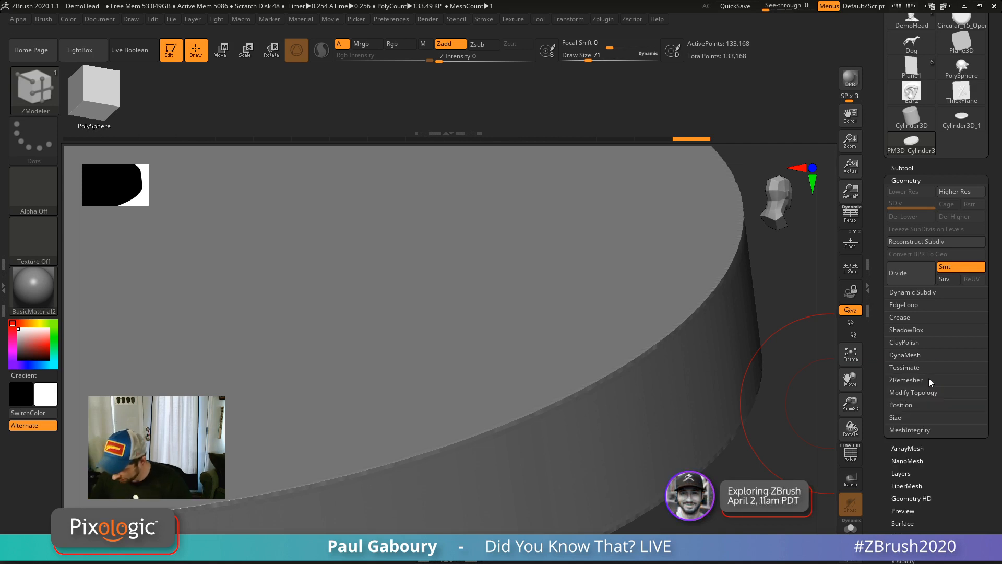
pyautogui.click(909, 317)
pyautogui.keyDown('ctrl'); pyautogui.moveTo(670, 439); pyautogui.dragTo(604, 454, button='right'); pyautogui.keyUp('ctrl')
pyautogui.keyDown('alt'); pyautogui.moveTo(656, 488); pyautogui.dragTo(636, 395, button='right'); pyautogui.keyUp('alt')
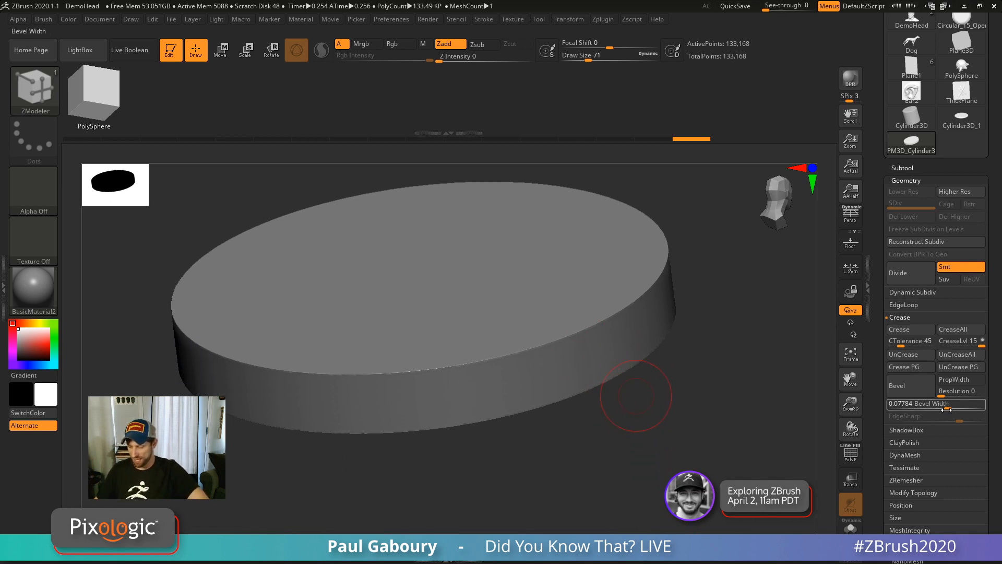
pyautogui.moveTo(946, 410)
pyautogui.keyDown('ctrl'); pyautogui.mouseDown()
pyautogui.moveTo(977, 408)
pyautogui.moveTo(920, 408)
pyautogui.moveTo(955, 409)
pyautogui.mouseUp(); pyautogui.keyUp('ctrl')
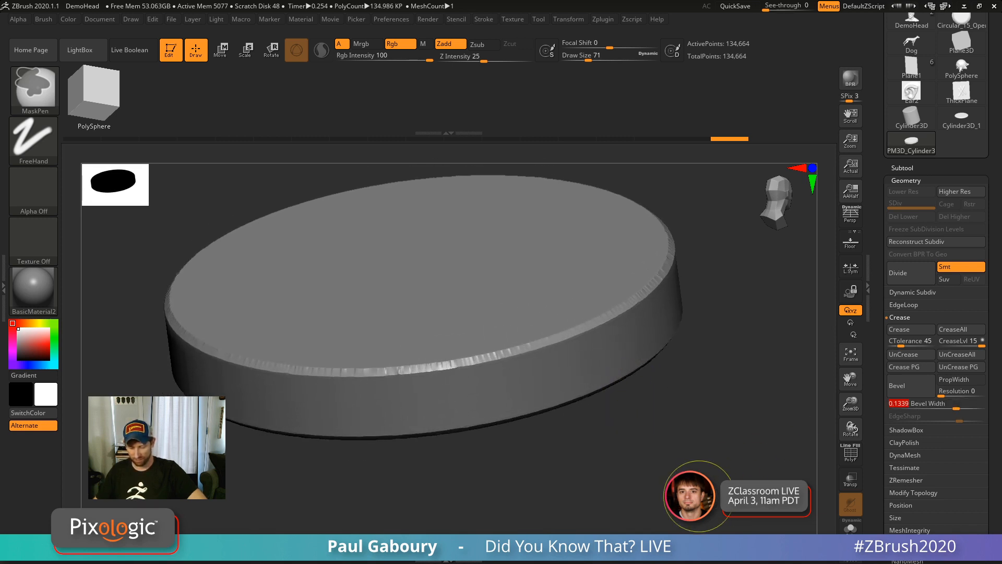
pyautogui.press('b')
pyautogui.press('z')
pyautogui.press('m')
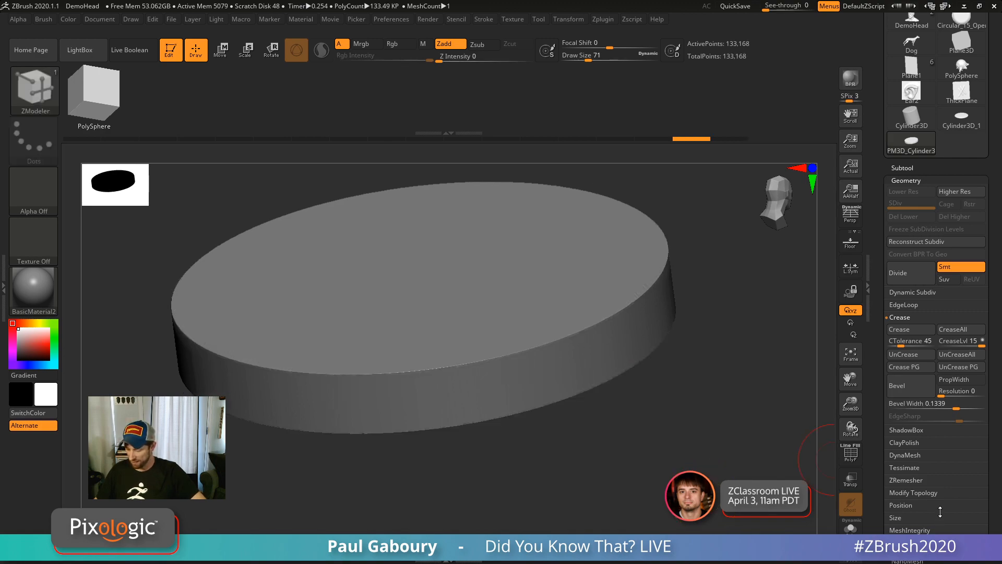
# Try a wider Crease Bevel on the disc's rims with a Bevel Width of 0.24835.
pyautogui.hotkey('shift', 'f')
pyautogui.moveTo(642, 398)
pyautogui.keyDown('ctrl'); pyautogui.mouseDown(button='right')
pyautogui.moveTo(621, 379)
pyautogui.moveTo(717, 450)
pyautogui.mouseUp(button='right'); pyautogui.keyUp('ctrl')
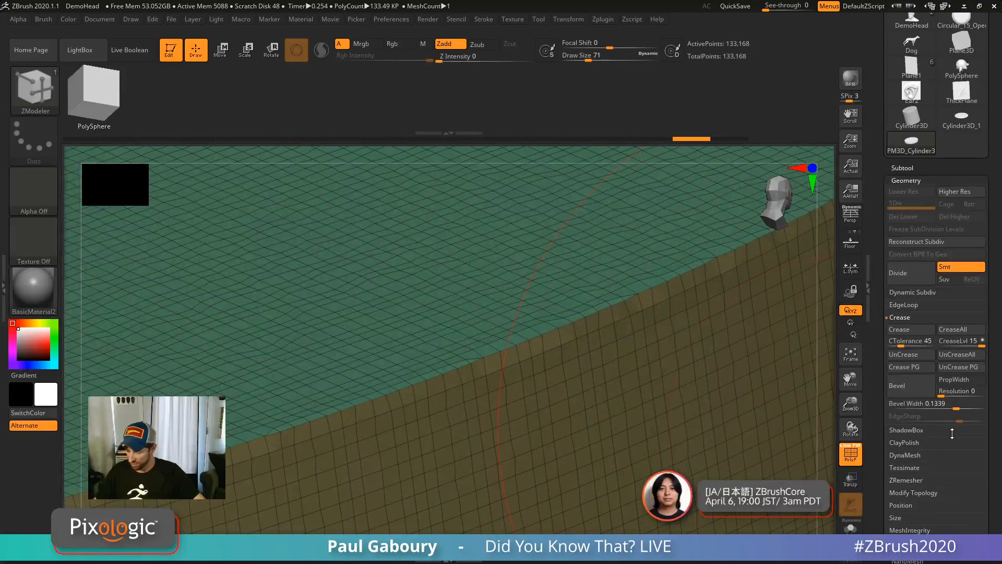
pyautogui.moveTo(939, 404); pyautogui.dragTo(961, 407)
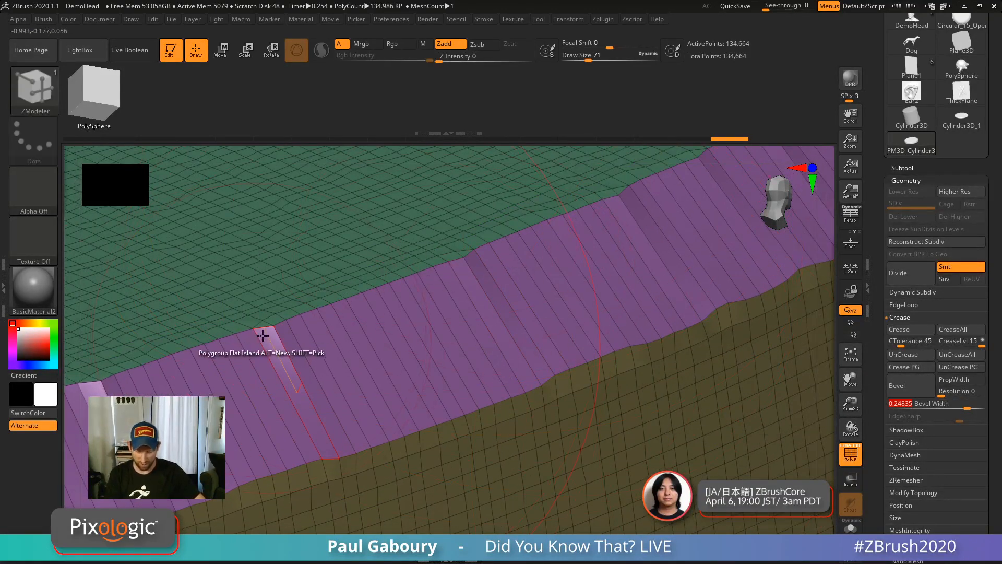
pyautogui.moveTo(556, 378)
pyautogui.keyDown('ctrl'); pyautogui.mouseDown(button='right')
pyautogui.moveTo(639, 486)
pyautogui.moveTo(651, 454)
pyautogui.moveTo(639, 358)
pyautogui.moveTo(718, 492)
pyautogui.mouseUp(button='right'); pyautogui.keyUp('ctrl')
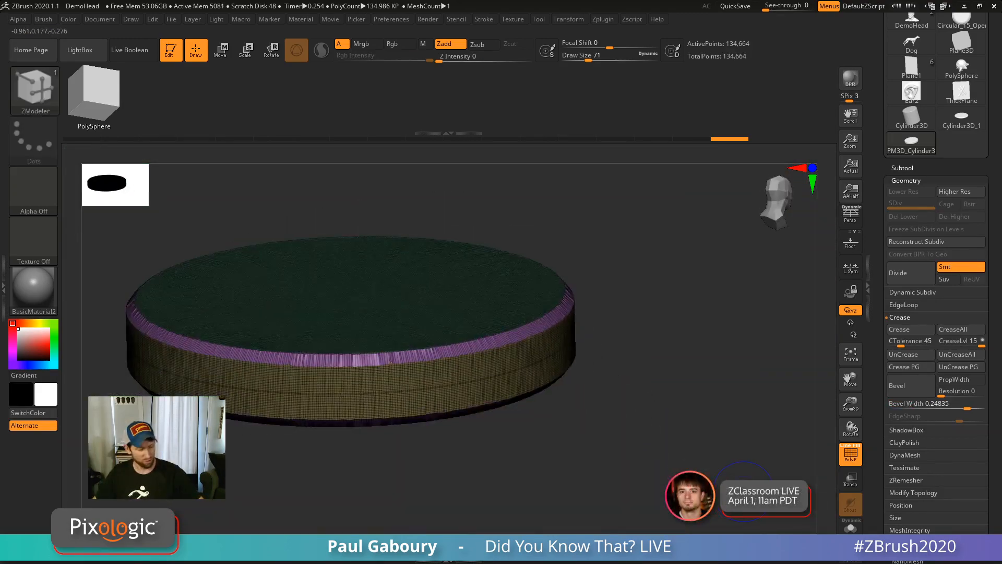
# Smooth the jagged bevelled rims by applying Polish By Groups at 100.
pyautogui.hotkey('shift', 'f')
pyautogui.moveTo(960, 556); pyautogui.dragTo(964, 466)
pyautogui.click(910, 409)
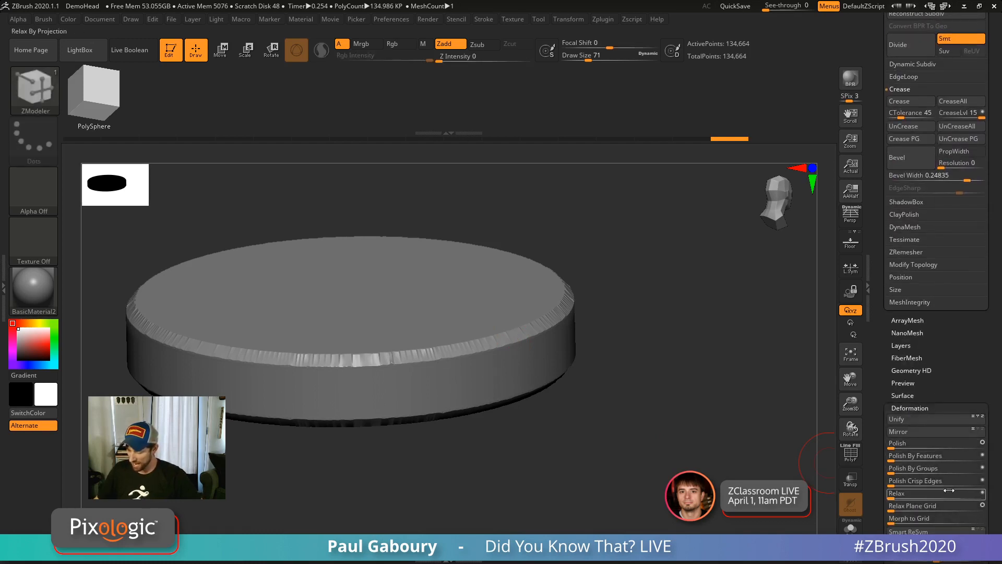
pyautogui.moveTo(994, 483); pyautogui.dragTo(985, 424)
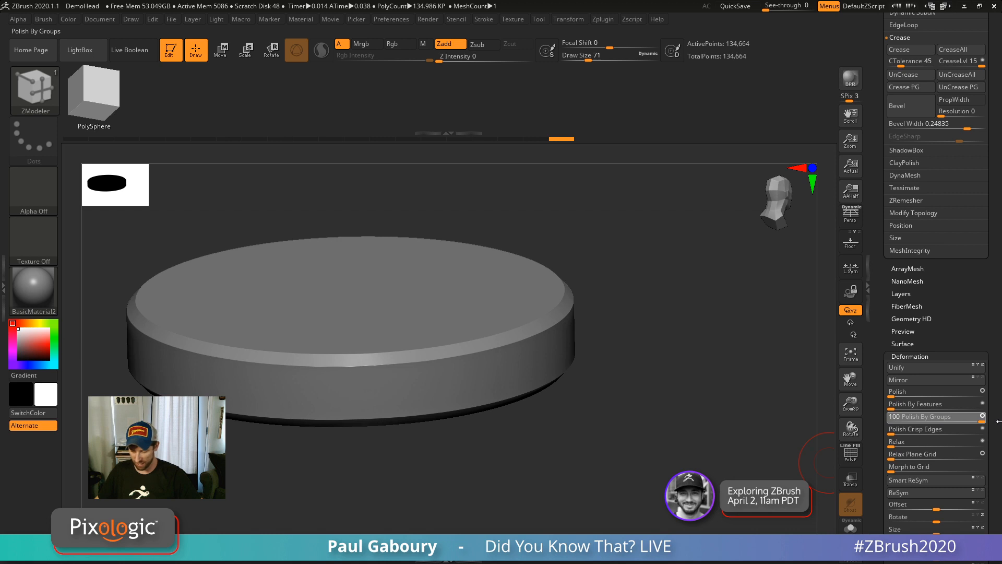
pyautogui.moveTo(697, 425); pyautogui.dragTo(639, 453)
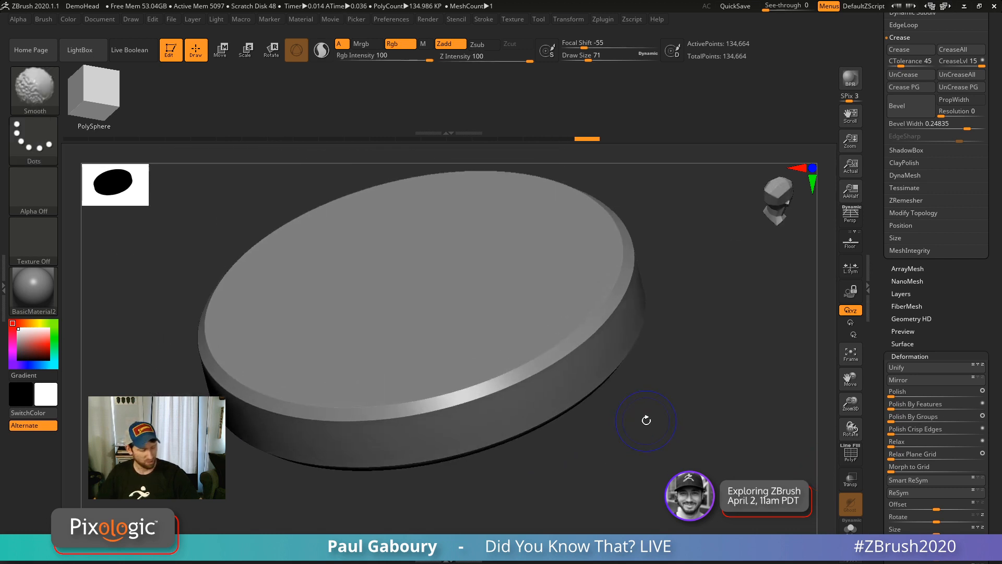
pyautogui.hotkey('shift', 'f')
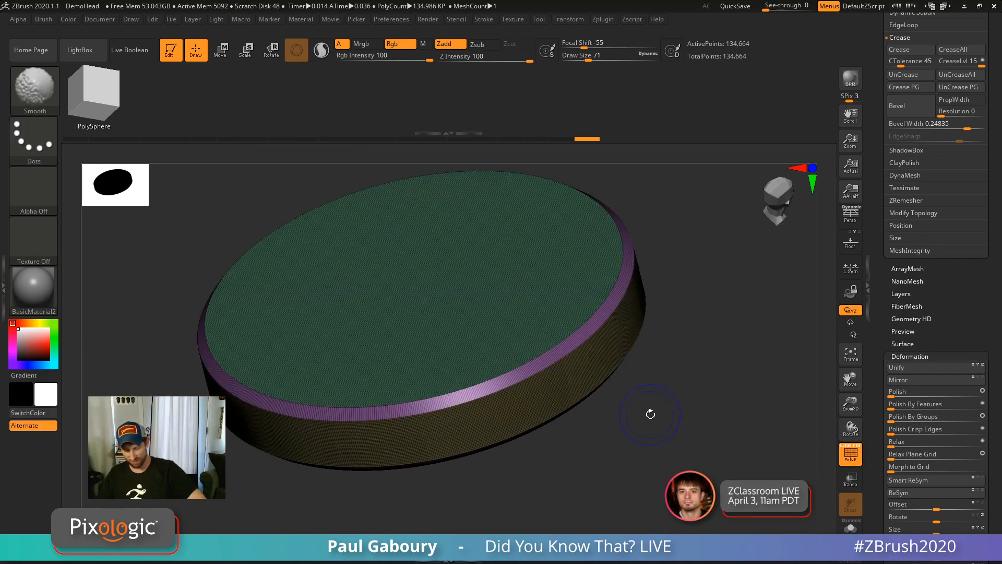
pyautogui.hotkey('shift', 'f')
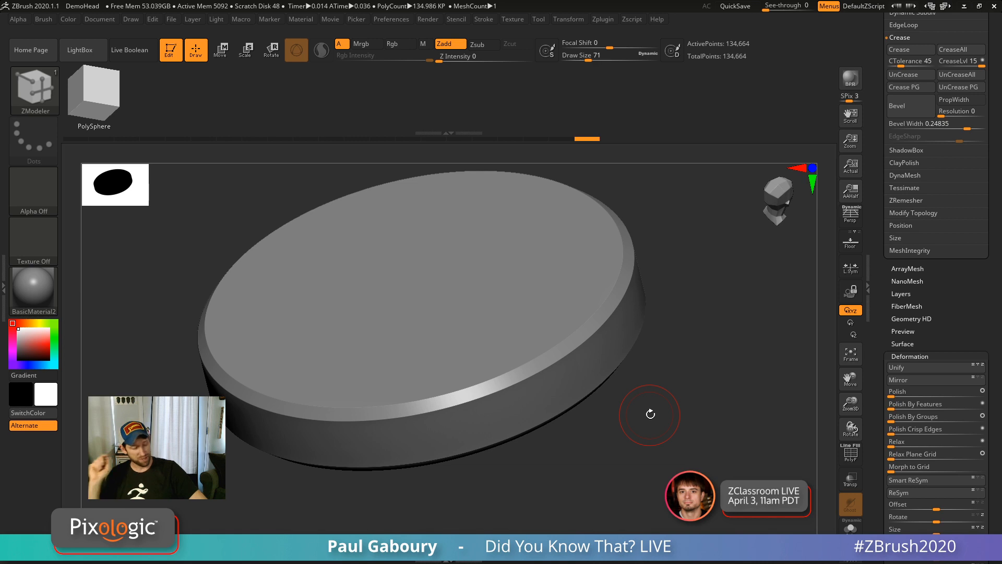
# Undo the group polish and the rim bevel, and collapse the Crease and Geometry settings.
pyautogui.hotkey('shift', 'f')
pyautogui.hotkey('ctrl', 'z')
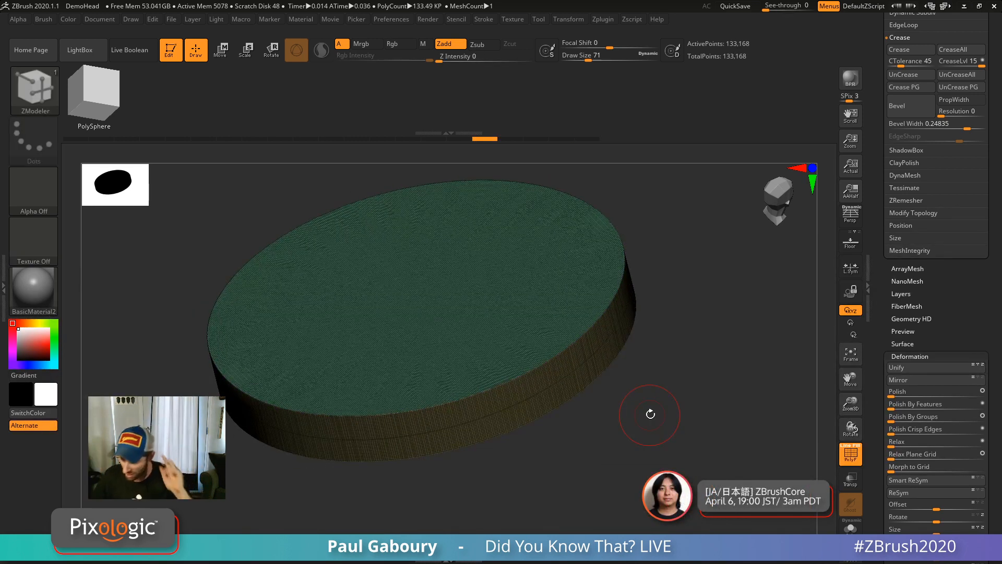
pyautogui.scroll(5, 913, 353)
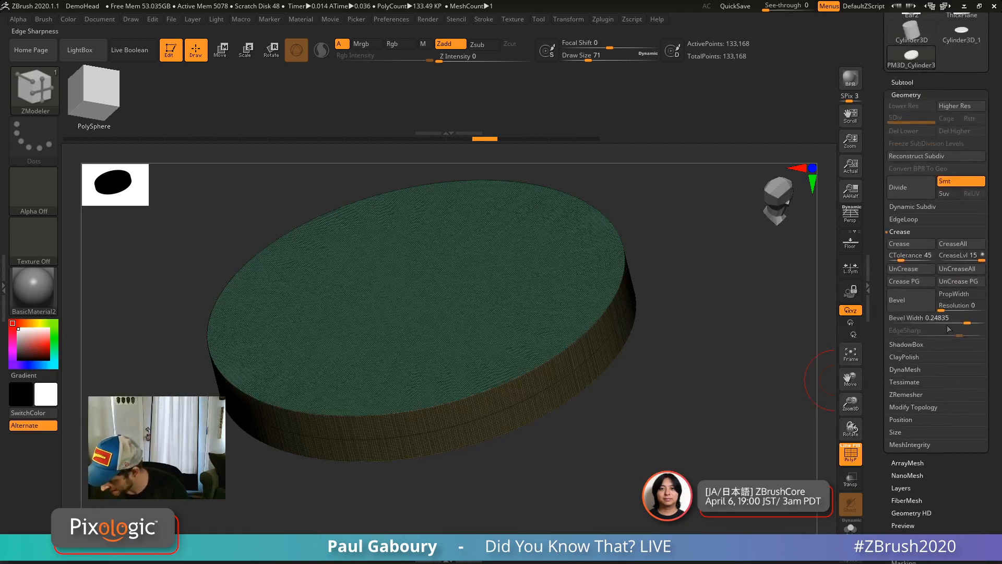
pyautogui.click(903, 233)
pyautogui.click(901, 96)
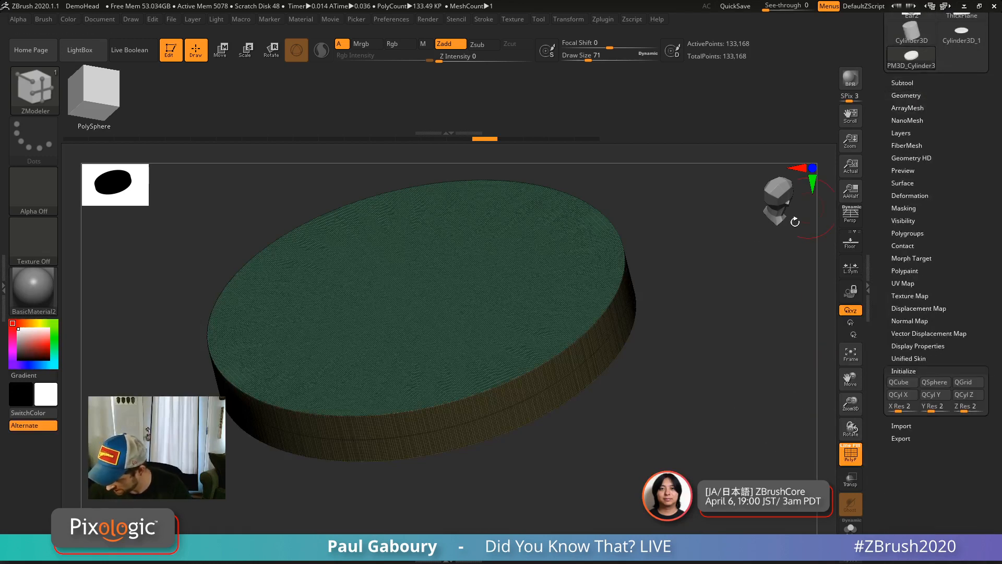
# Mask the disc's polygroup borders using MaskByFeature with only Groups enabled.
pyautogui.press('shift')
pyautogui.hotkey('shift', 'f')
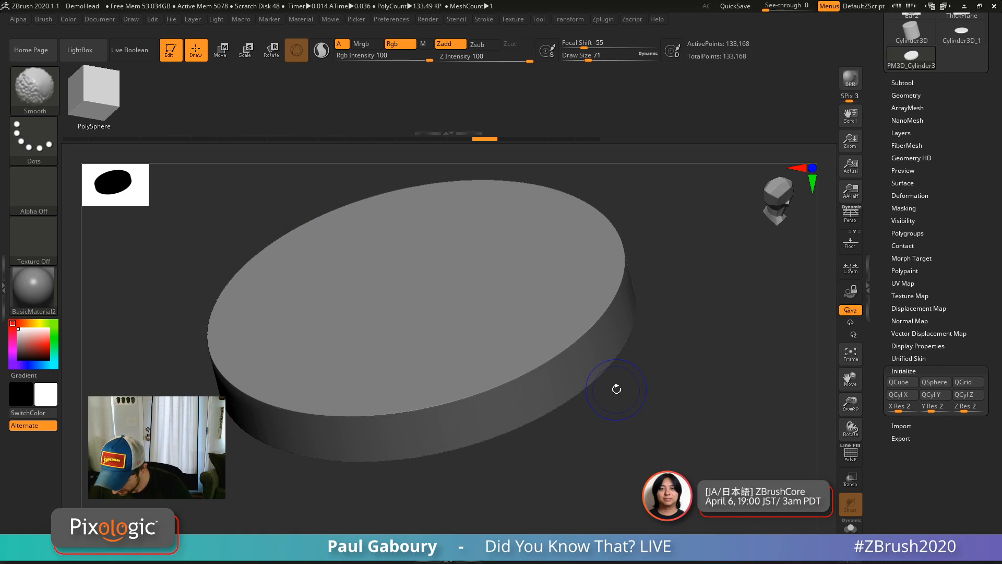
pyautogui.keyDown('ctrl'); pyautogui.moveTo(618, 386); pyautogui.dragTo(615, 411, button='right'); pyautogui.keyUp('ctrl')
pyautogui.hotkey('shift', 'f')
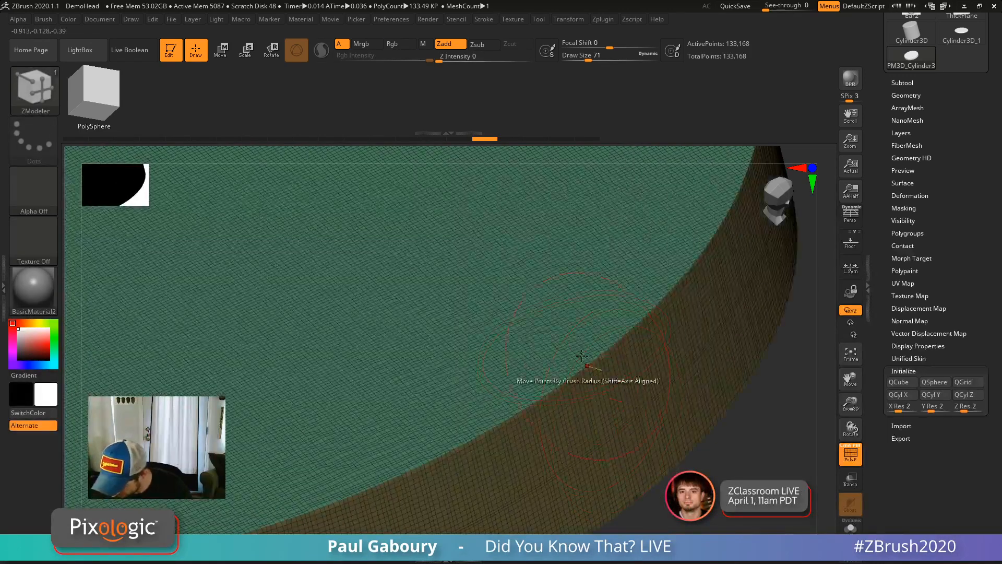
pyautogui.click(908, 208)
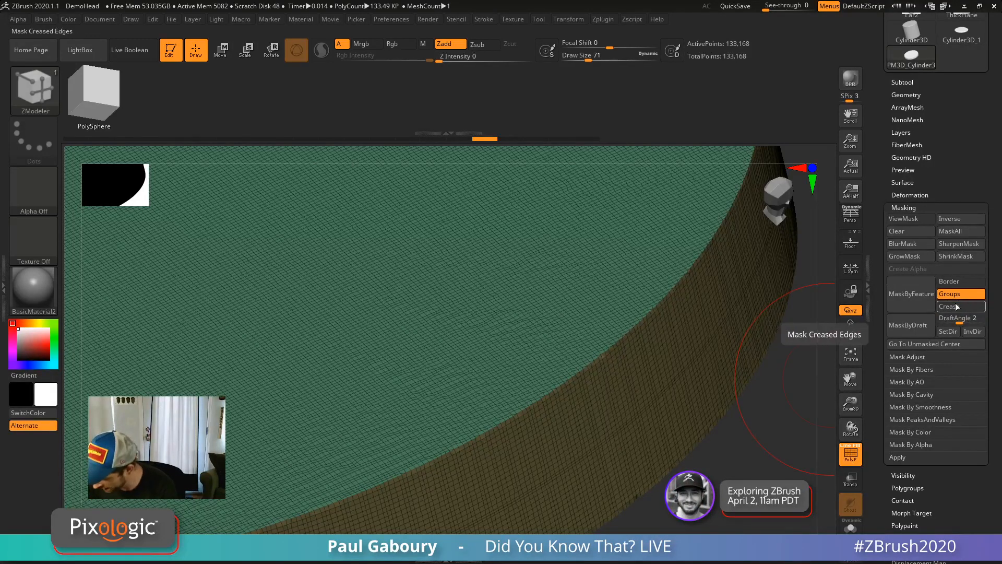
pyautogui.click(910, 301)
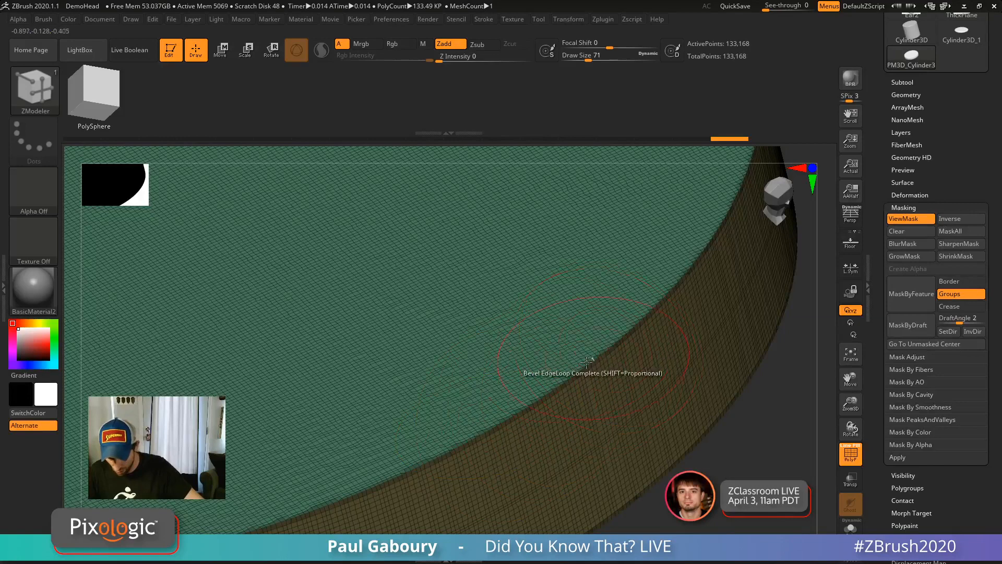
pyautogui.moveTo(595, 336)
pyautogui.keyDown('ctrl'); pyautogui.mouseDown(button='right')
pyautogui.moveTo(605, 364)
pyautogui.moveTo(624, 352)
pyautogui.mouseUp(button='right'); pyautogui.keyUp('ctrl')
pyautogui.hotkey('shift', 'f')
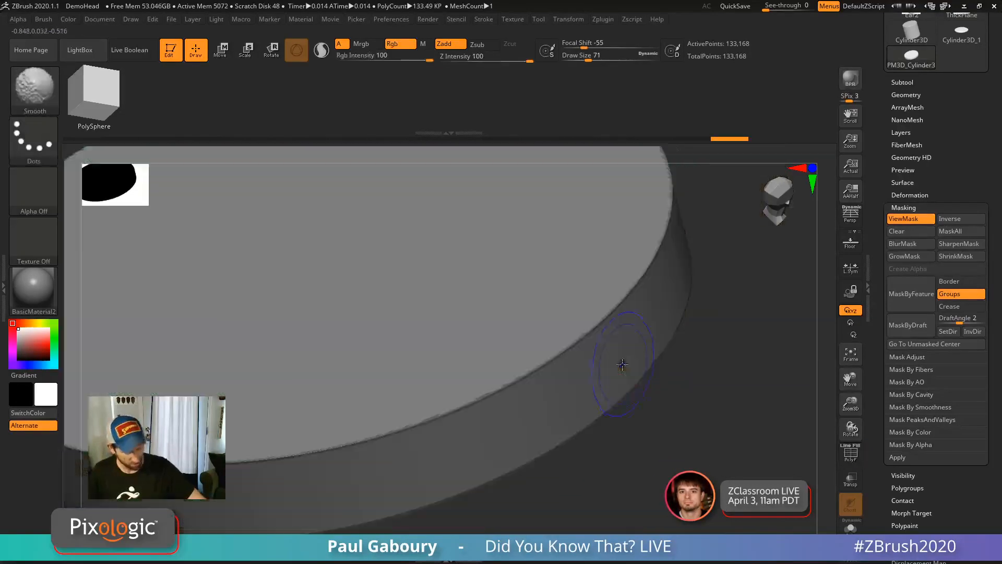
# Invert the mask so only the disc's rim edges are left unmasked.
pyautogui.press('f')
pyautogui.moveTo(590, 391); pyautogui.dragTo(605, 368, button='right')
pyautogui.keyDown('ctrl'); pyautogui.click(683, 459); pyautogui.keyUp('ctrl')
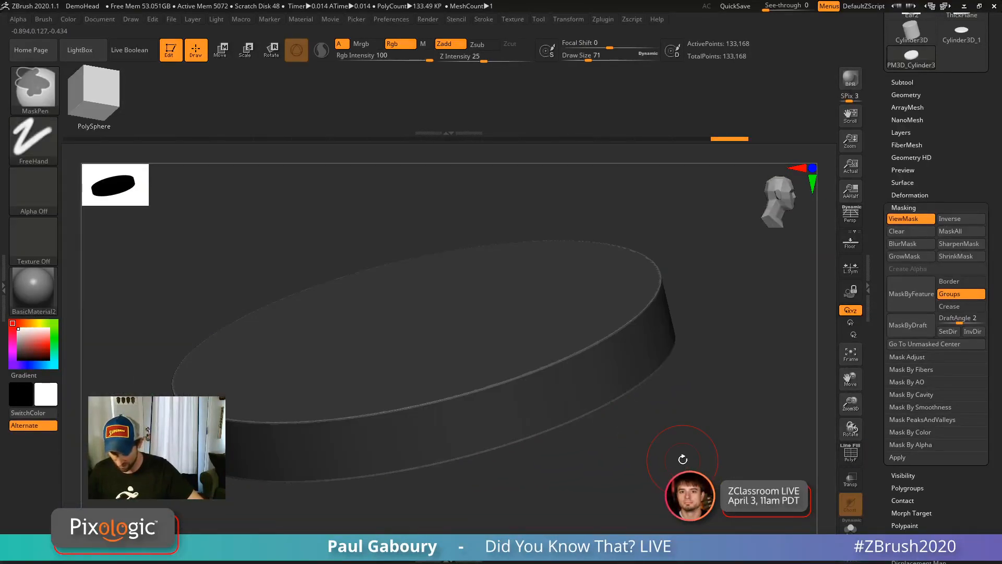
# Blur the disc's mask so it fades softly around the unmasked rim edges.
pyautogui.moveTo(683, 459); pyautogui.dragTo(682, 447, button='right')
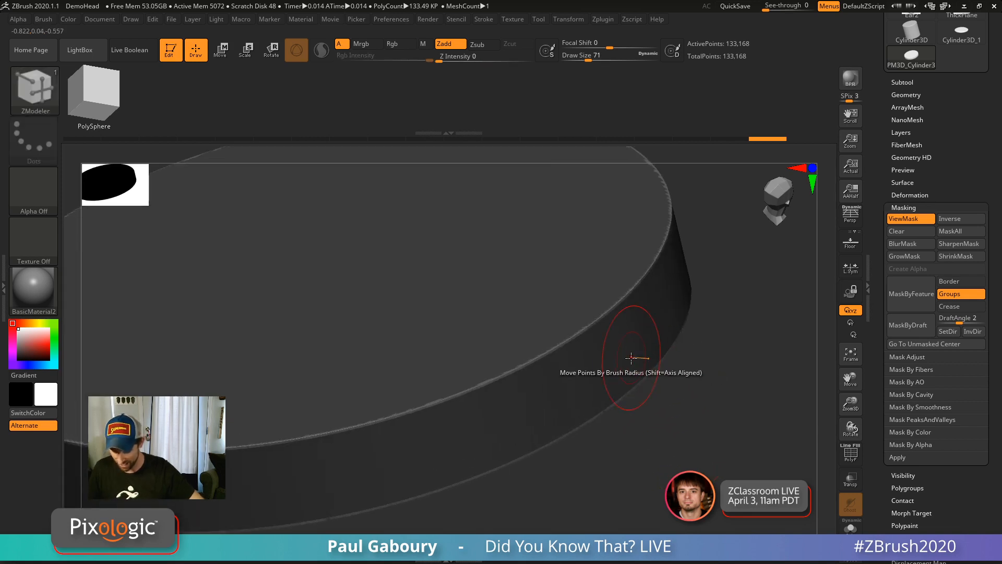
pyautogui.keyDown('ctrl'); pyautogui.click(602, 372); pyautogui.keyUp('ctrl')
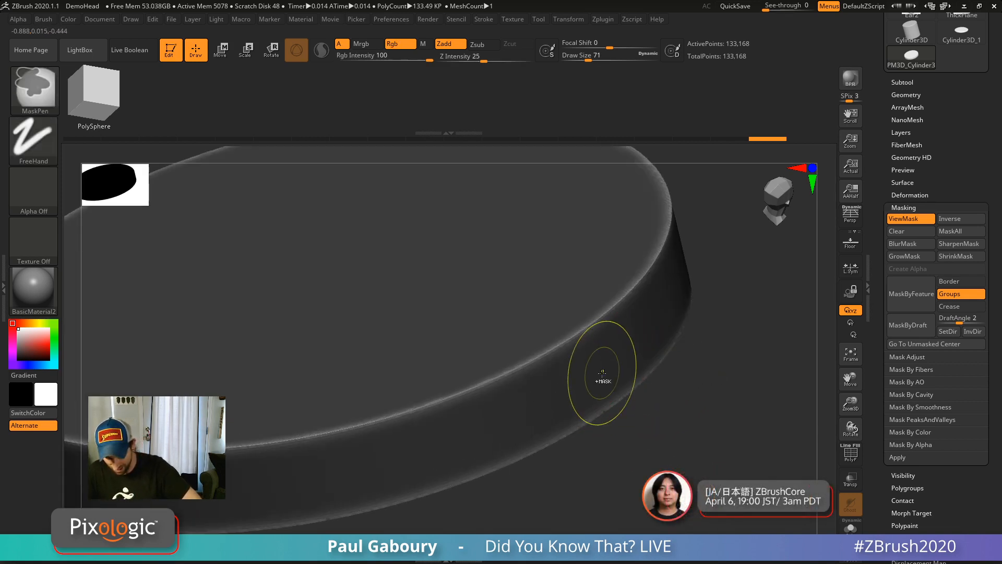
pyautogui.press('f')
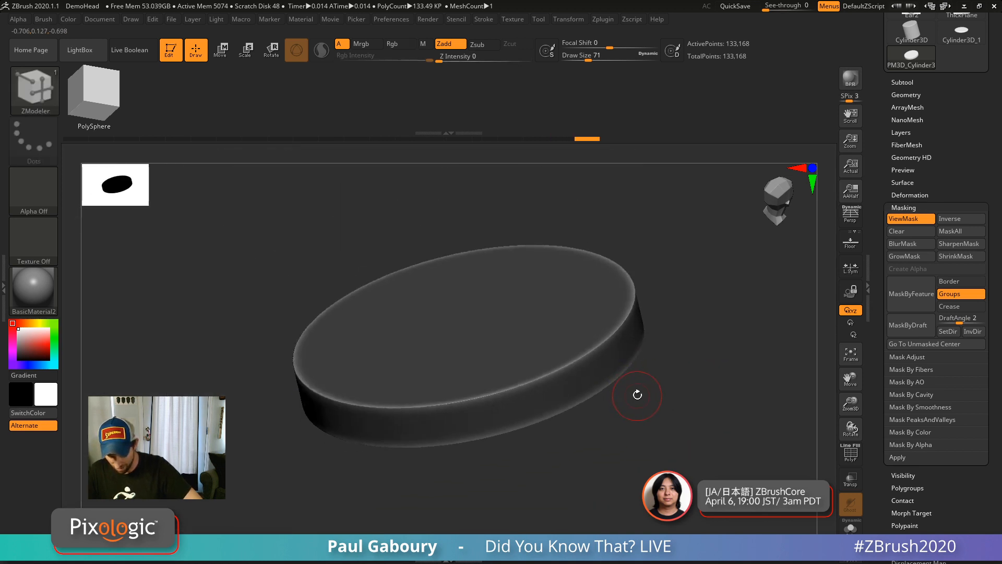
# Round the unmasked rim edges by applying Polish at 100, and clear the mask.
pyautogui.click(909, 194)
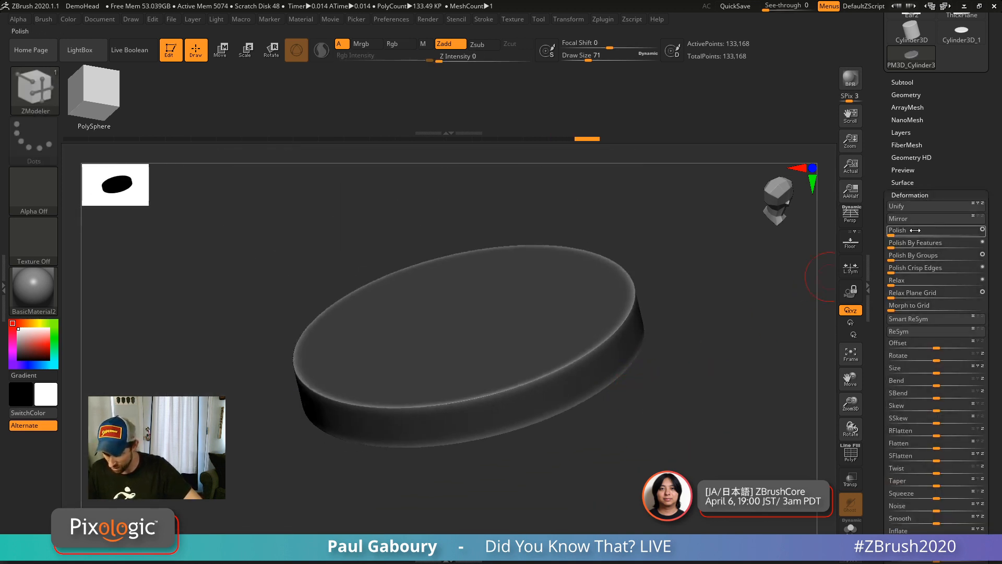
pyautogui.click(981, 230)
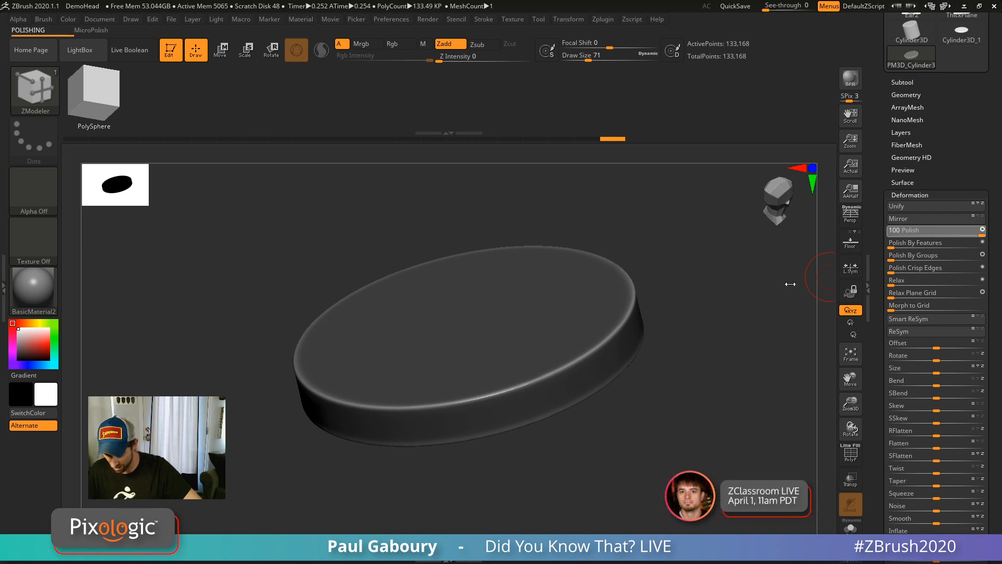
pyautogui.moveTo(687, 384)
pyautogui.mouseDown()
pyautogui.moveTo(660, 350)
pyautogui.moveTo(691, 384)
pyautogui.moveTo(689, 370)
pyautogui.mouseUp()
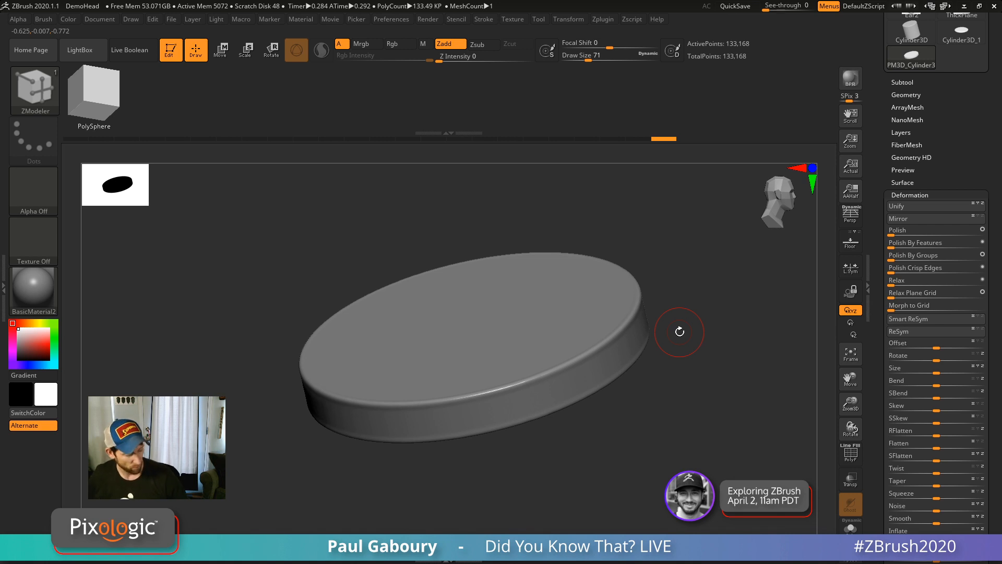
# Undo the polish and mask blur, and invert the mask so only the disc's rim edges are masked.
pyautogui.hotkey('ctrl', 'z')
pyautogui.keyDown('ctrl'); pyautogui.click(673, 468); pyautogui.keyUp('ctrl')
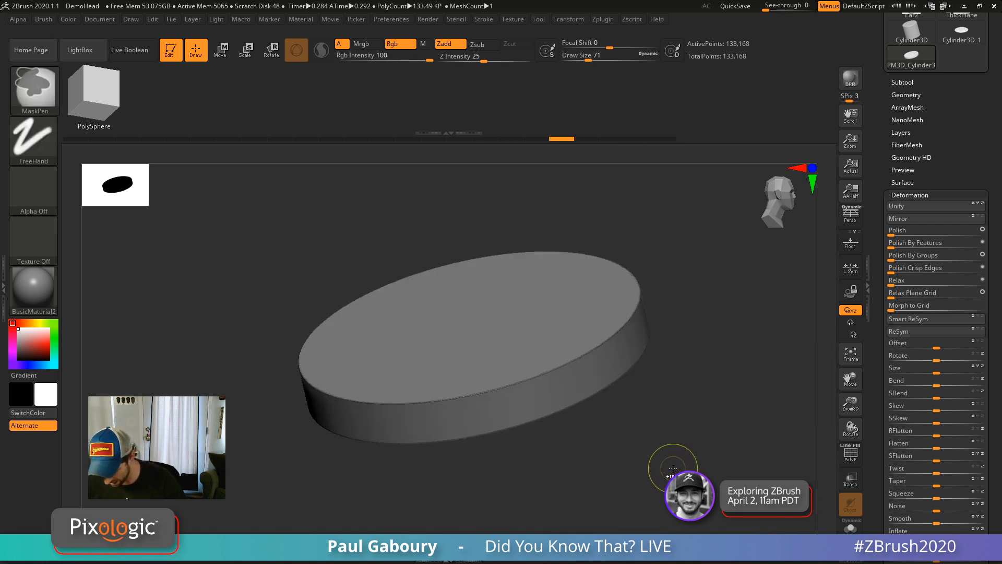
pyautogui.press('b')
pyautogui.press('z')
pyautogui.press('m')
# Widen the masked band along the disc's rims by growing the mask five times.
pyautogui.click(916, 196)
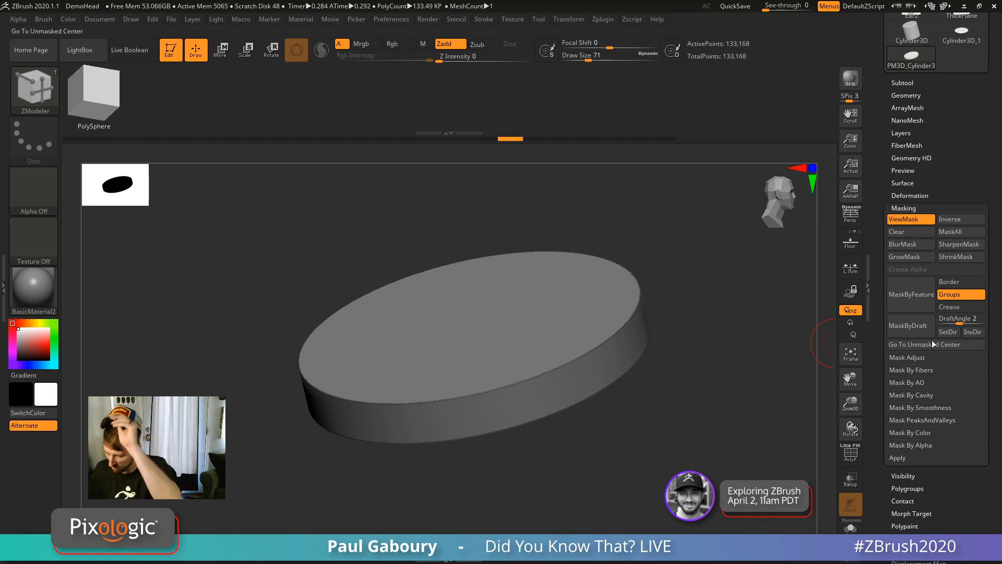
pyautogui.click(903, 258)
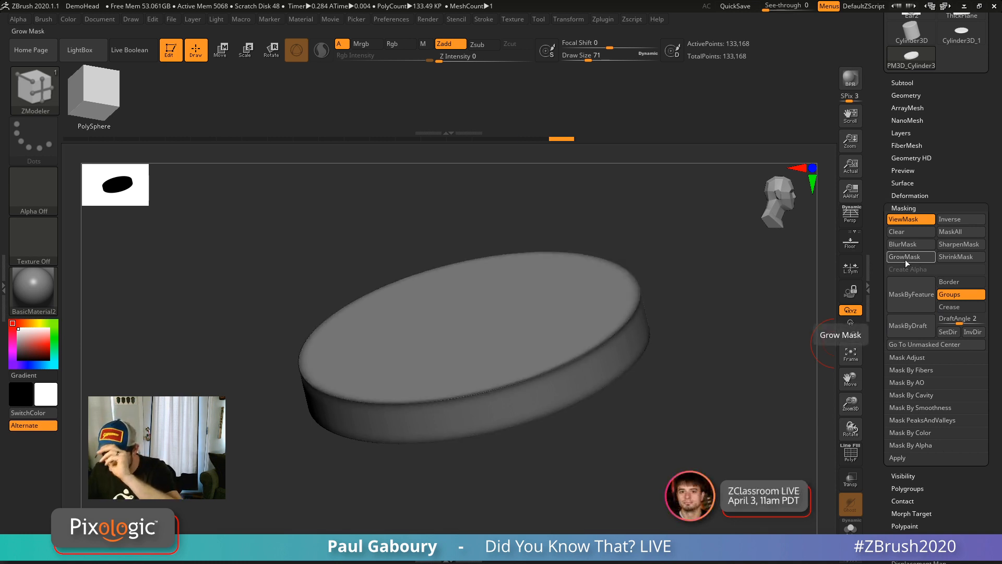
pyautogui.click(905, 258)
pyautogui.click(906, 257)
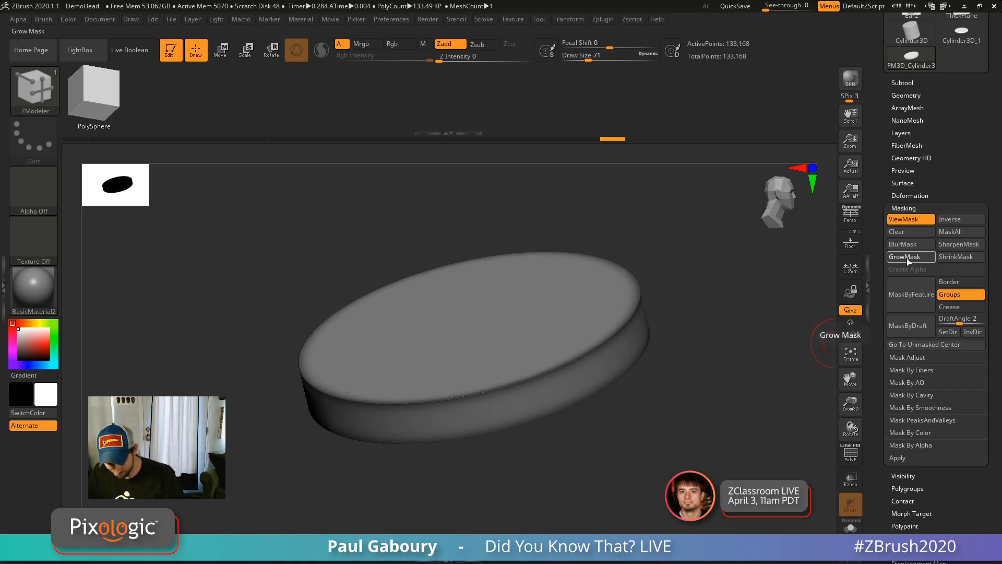
pyautogui.click(905, 258)
pyautogui.click(906, 258)
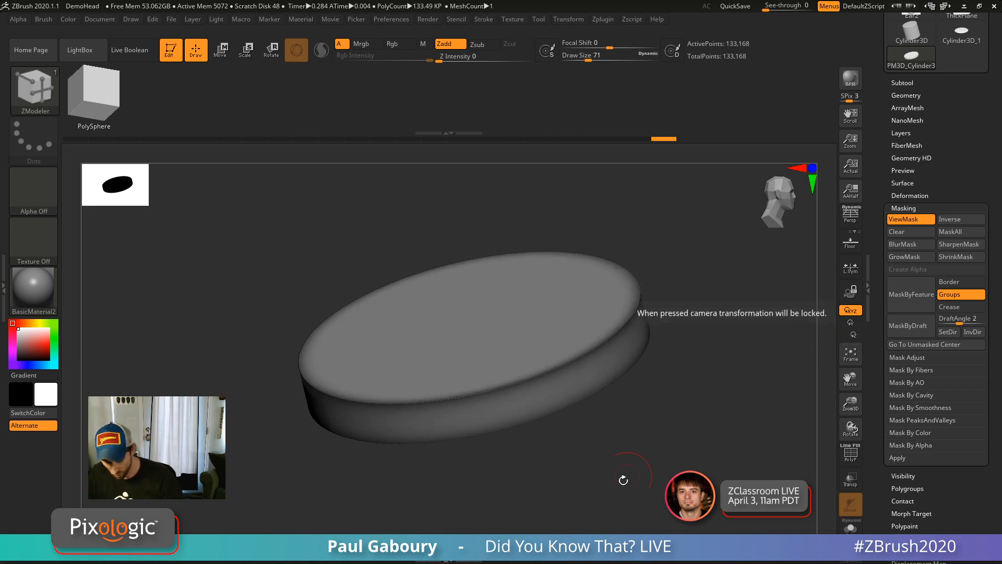
# Turn the masked rim bands into their own polygroup, clear the mask, and display the polyframe.
pyautogui.keyDown('ctrl'); pyautogui.moveTo(654, 403); pyautogui.dragTo(657, 406); pyautogui.keyUp('ctrl')
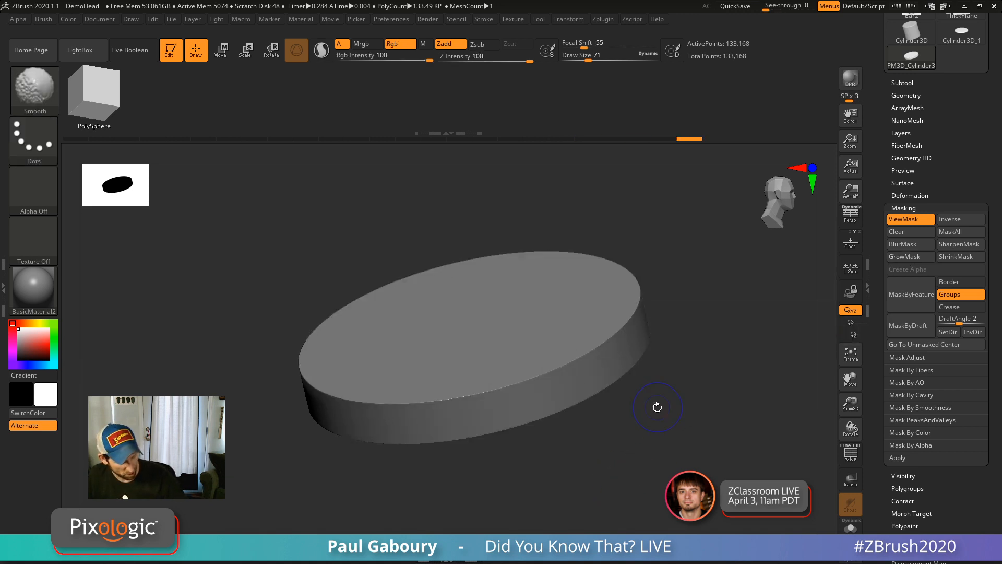
pyautogui.hotkey('shift', 'f')
pyautogui.keyDown('ctrl'); pyautogui.moveTo(590, 343); pyautogui.dragTo(650, 365, button='right'); pyautogui.keyUp('ctrl')
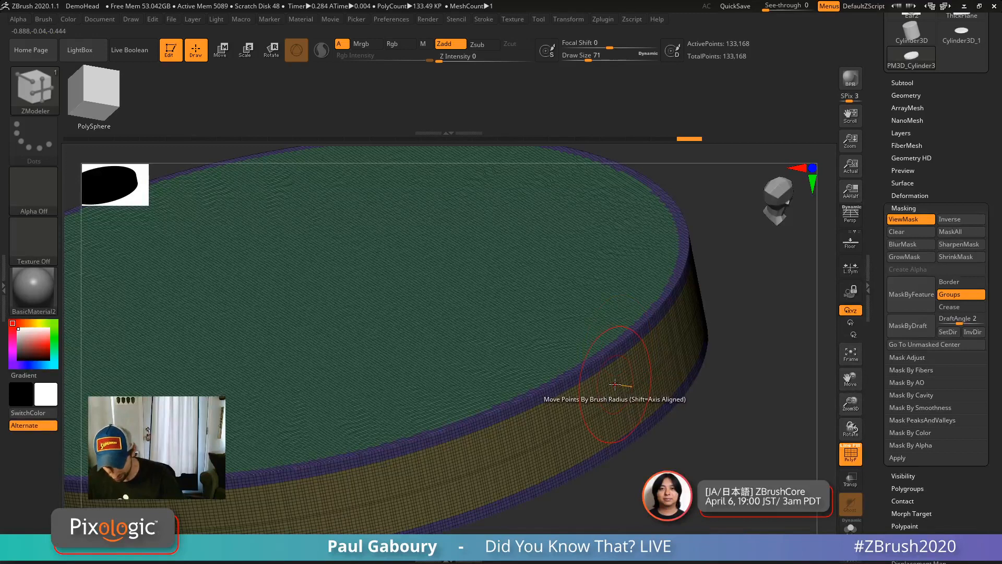
pyautogui.press('shift')
# Bevel the rims by applying Polish By Groups at full strength, and hide the polyframe to inspect the disc.
pyautogui.click(920, 196)
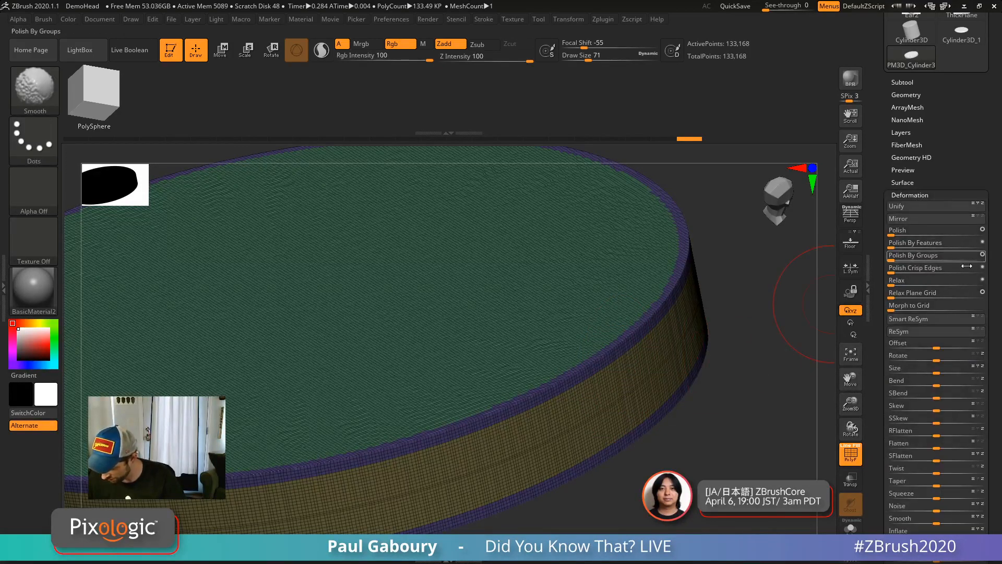
pyautogui.moveTo(915, 255); pyautogui.dragTo(985, 259)
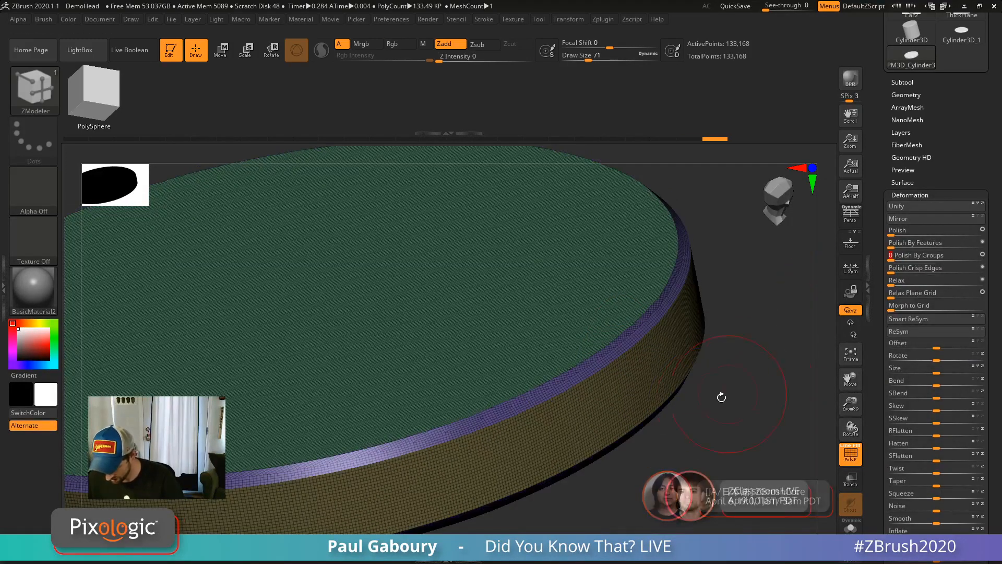
pyautogui.hotkey('shift', 'f')
pyautogui.keyDown('alt'); pyautogui.moveTo(718, 392); pyautogui.dragTo(654, 384); pyautogui.keyUp('alt')
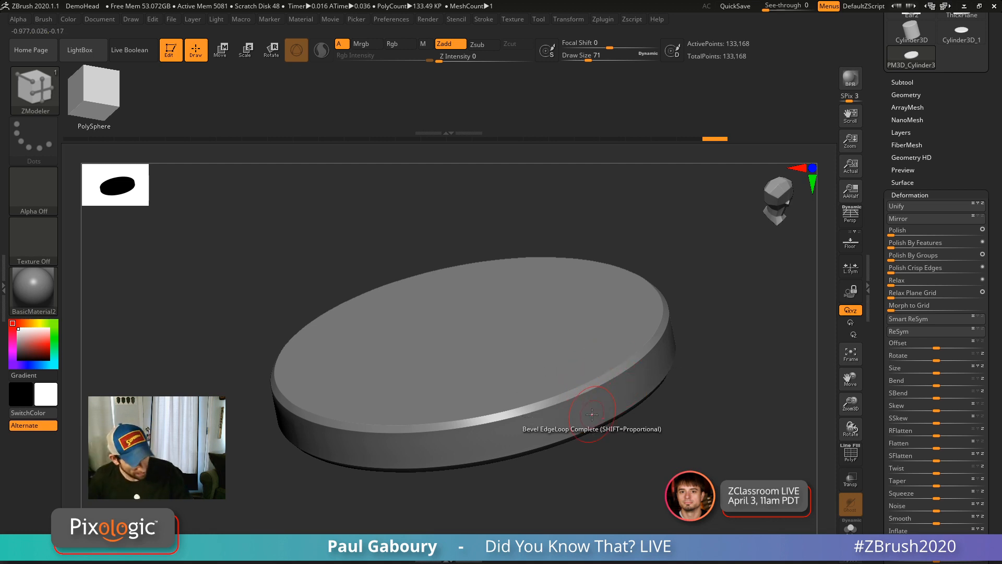
# Switch to the TrimDynamic brush and reduce its draw size to 33 for work on the disc's edge.
pyautogui.press('ctrl')
pyautogui.press('b')
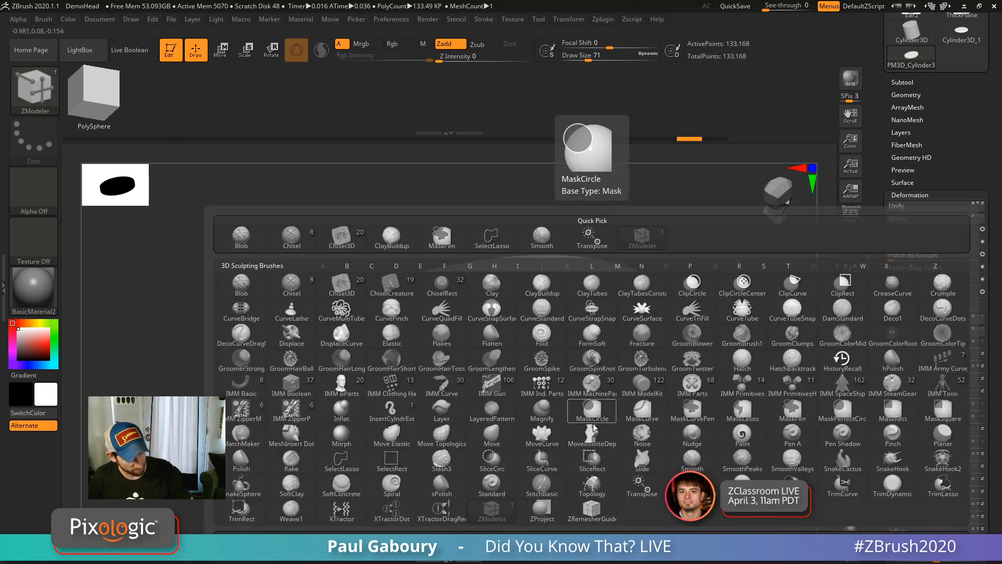
pyautogui.press('t')
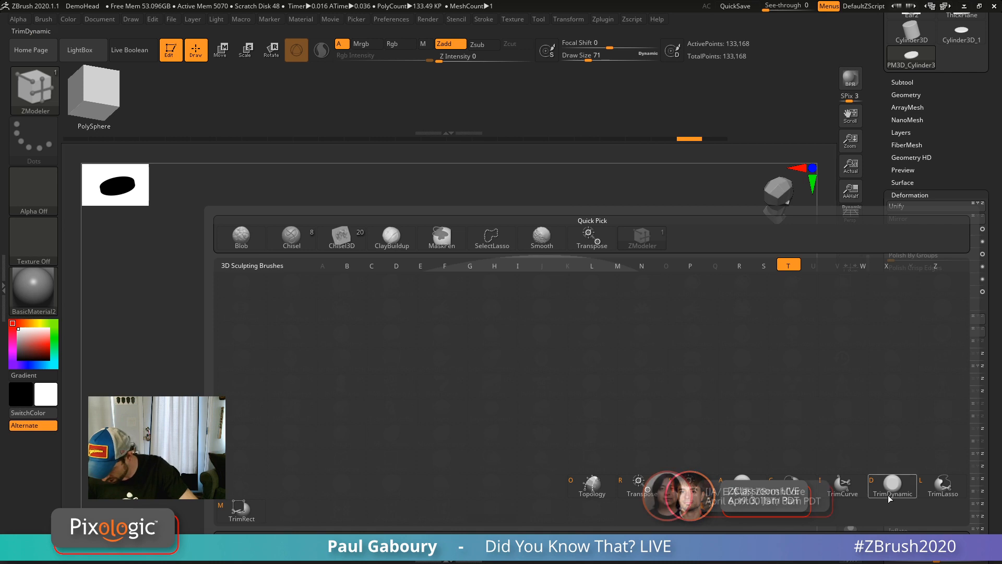
pyautogui.press('d')
pyautogui.keyDown('ctrl'); pyautogui.moveTo(593, 388); pyautogui.dragTo(586, 361, button='right'); pyautogui.keyUp('ctrl')
pyautogui.press('s')
# Try to bevel a short section of the disc's upper edge with TrimDynamic strokes, and undo the strokes.
pyautogui.moveTo(582, 358)
pyautogui.mouseDown()
pyautogui.moveTo(573, 358)
pyautogui.moveTo(633, 323)
pyautogui.mouseUp()
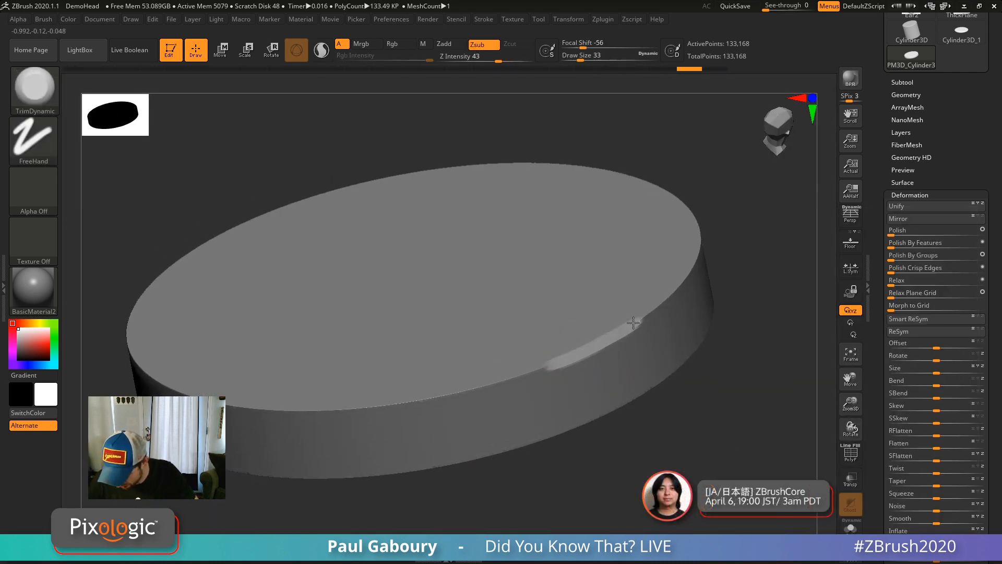
pyautogui.moveTo(582, 350); pyautogui.dragTo(532, 371)
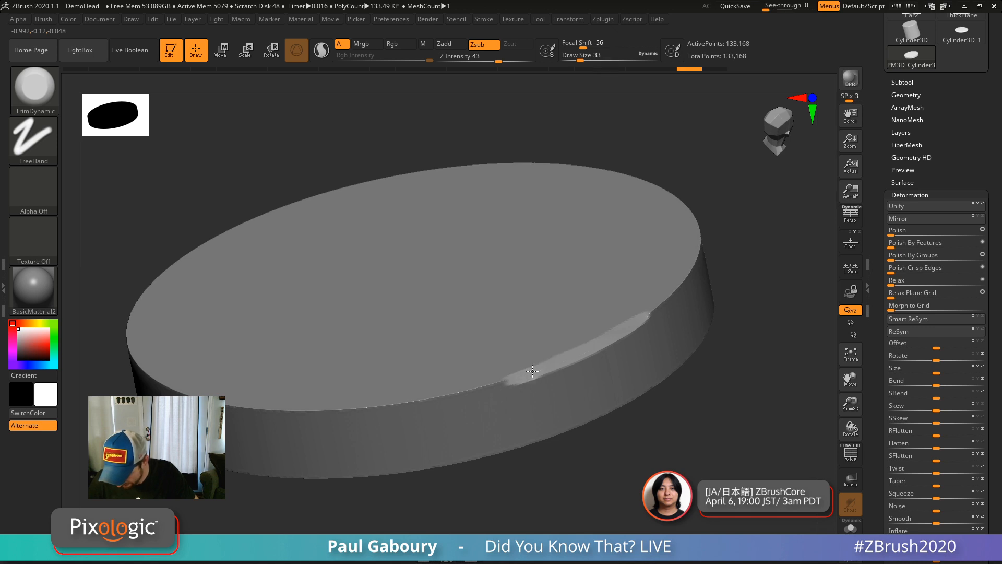
pyautogui.moveTo(704, 391); pyautogui.dragTo(658, 439)
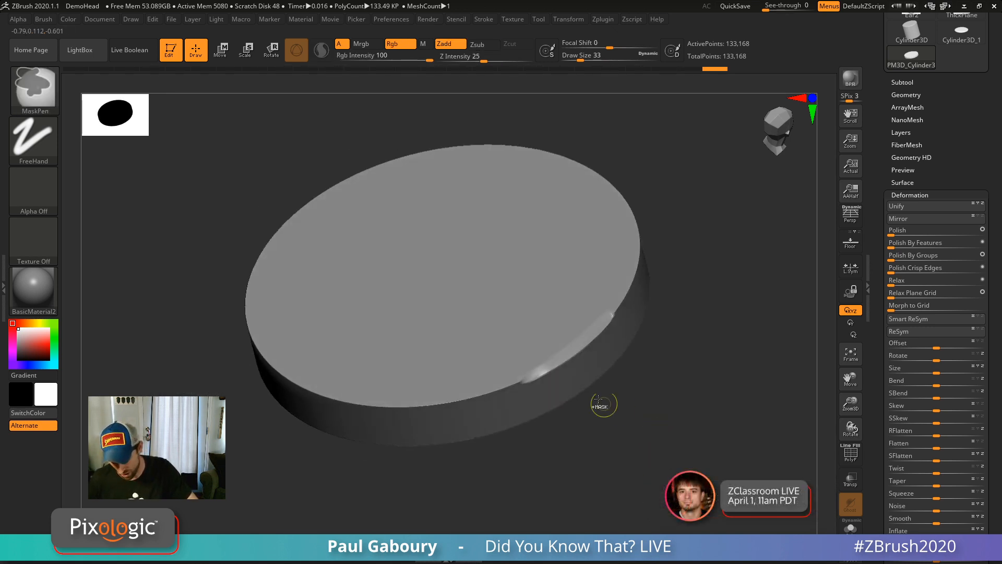
pyautogui.hotkey('ctrl', 'z')
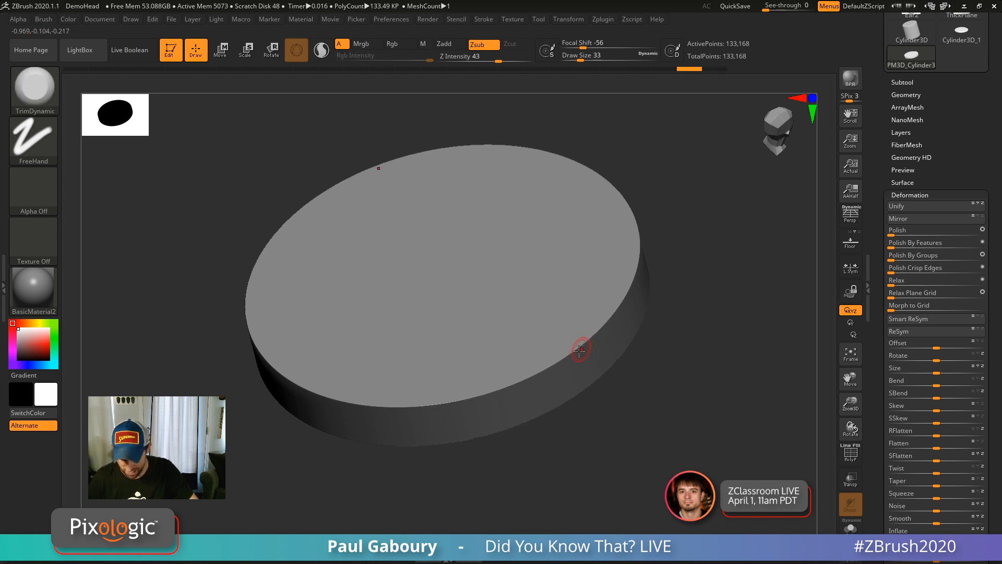
# Turn off X symmetry, activate radial symmetry around the Y axis, and raise the radial count.
pyautogui.click(568, 19)
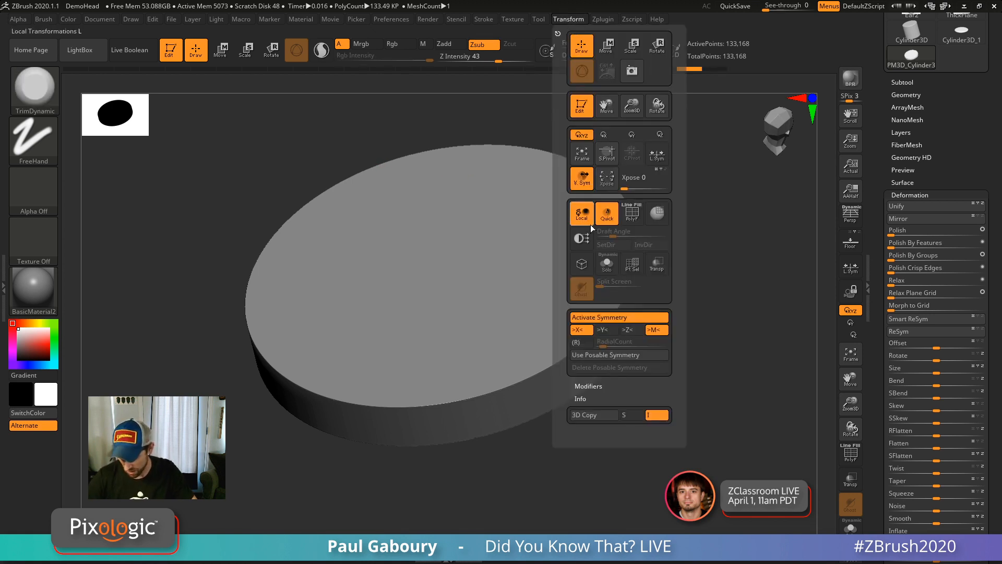
pyautogui.click(582, 329)
pyautogui.click(605, 329)
pyautogui.click(576, 342)
pyautogui.moveTo(603, 344); pyautogui.dragTo(651, 345)
pyautogui.click(569, 20)
# Bevel the disc's rim all the way around with TrimDynamic strokes, enlarging the draw size to 68 for a wider bevel.
pyautogui.moveTo(527, 375)
pyautogui.mouseDown()
pyautogui.moveTo(565, 359)
pyautogui.moveTo(499, 393)
pyautogui.moveTo(583, 344)
pyautogui.mouseUp()
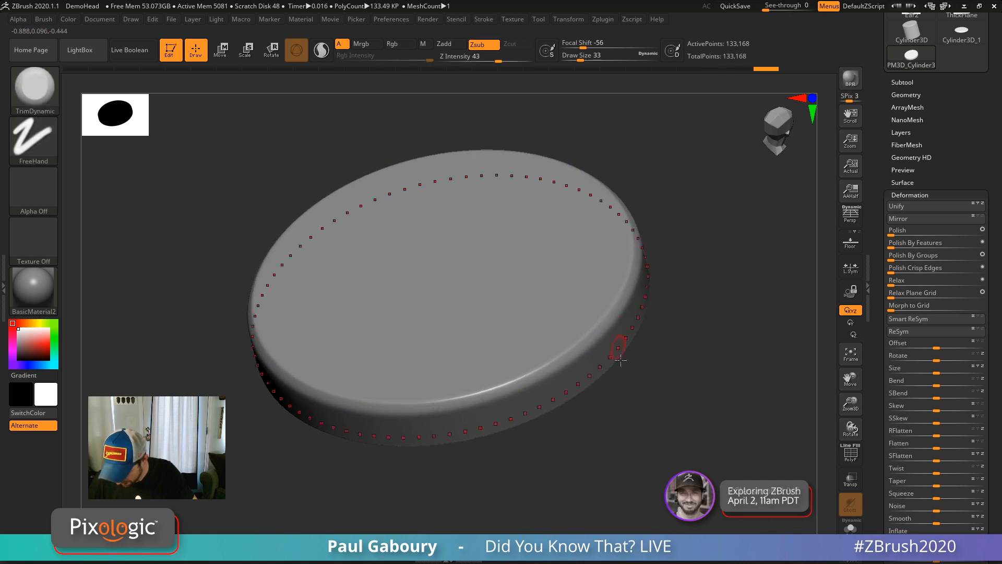
pyautogui.moveTo(634, 412)
pyautogui.mouseDown()
pyautogui.moveTo(629, 336)
pyautogui.moveTo(612, 360)
pyautogui.moveTo(656, 298)
pyautogui.moveTo(593, 463)
pyautogui.moveTo(579, 361)
pyautogui.moveTo(549, 399)
pyautogui.moveTo(595, 339)
pyautogui.mouseUp()
pyautogui.press('s')
pyautogui.moveTo(700, 414)
pyautogui.mouseDown()
pyautogui.moveTo(633, 425)
pyautogui.moveTo(628, 387)
pyautogui.moveTo(593, 424)
pyautogui.moveTo(630, 395)
pyautogui.mouseUp()
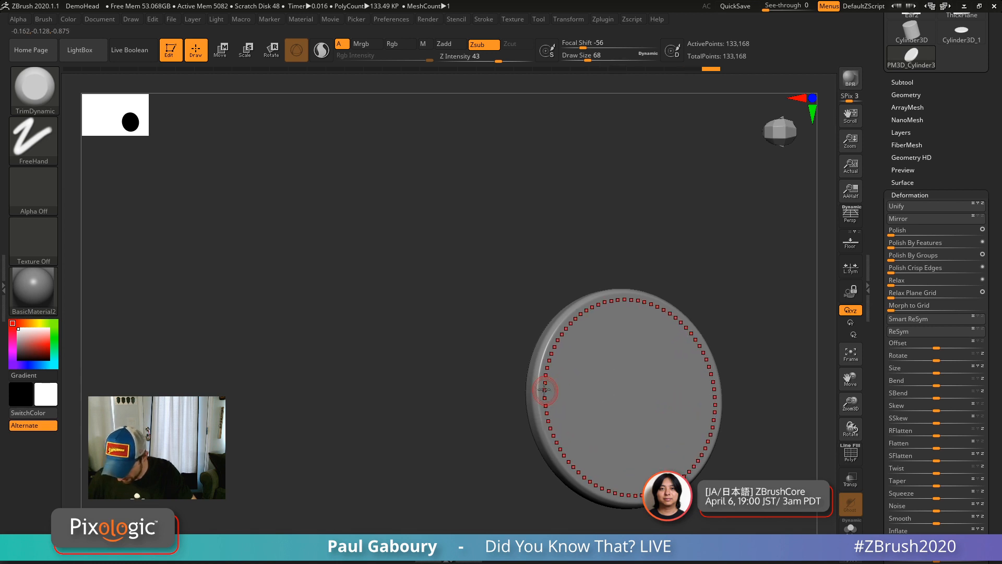
pyautogui.moveTo(544, 390)
pyautogui.mouseDown()
pyautogui.moveTo(544, 354)
pyautogui.moveTo(540, 410)
pyautogui.moveTo(549, 396)
pyautogui.moveTo(540, 382)
pyautogui.mouseUp()
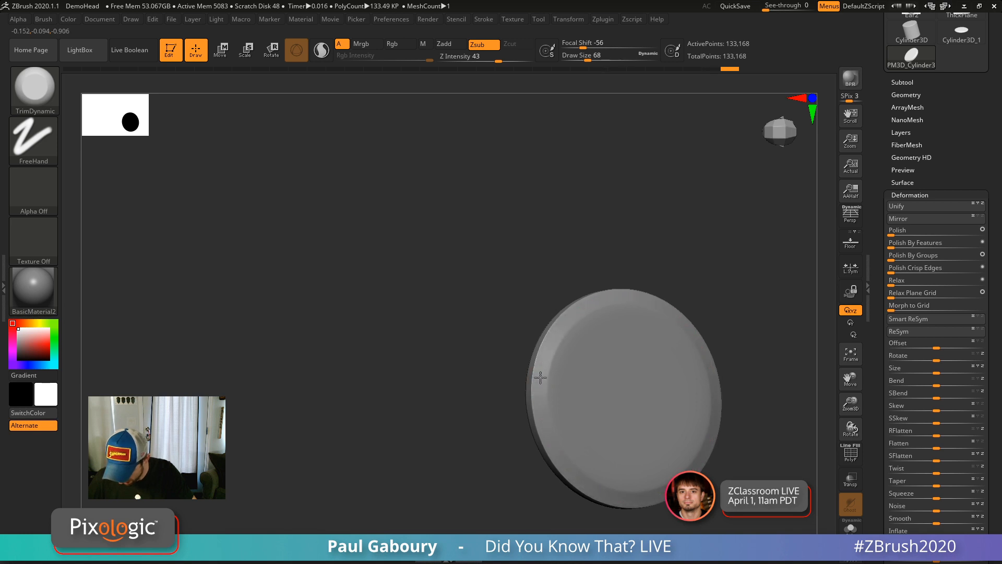
pyautogui.press('shift')
pyautogui.moveTo(548, 470)
pyautogui.mouseDown()
pyautogui.moveTo(707, 440)
pyautogui.moveTo(673, 425)
pyautogui.moveTo(679, 457)
pyautogui.moveTo(628, 405)
pyautogui.moveTo(614, 360)
pyautogui.mouseUp()
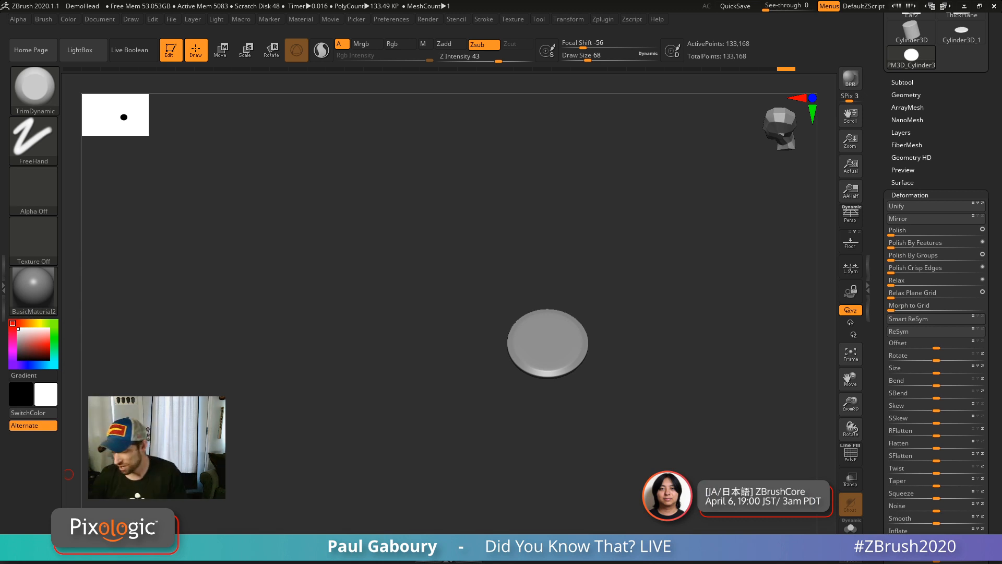
# Switch to the ThickPlane tool and display its polygon wireframe.
pyautogui.scroll(5, 934, 261)
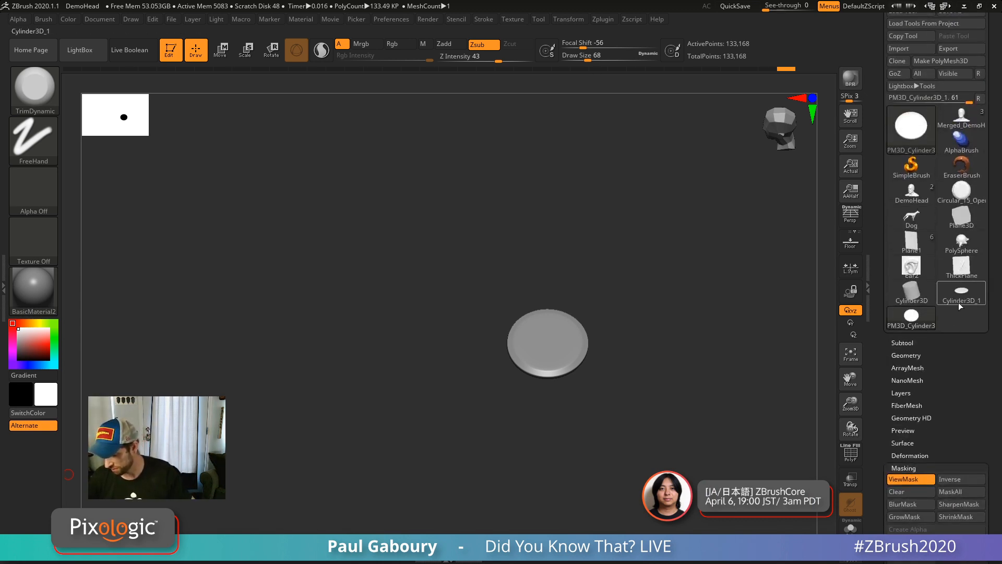
pyautogui.click(939, 275)
pyautogui.moveTo(679, 412); pyautogui.dragTo(655, 339)
pyautogui.press('f')
pyautogui.hotkey('shift', 'f')
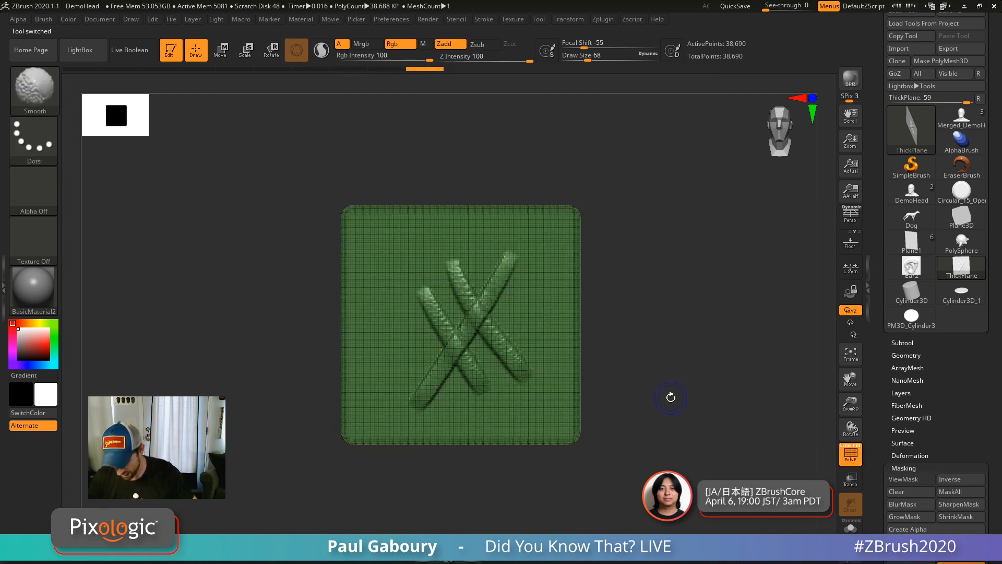
# Try the Morph to Grid deformation on the ThickPlane mesh.
pyautogui.scroll(-5, 939, 429)
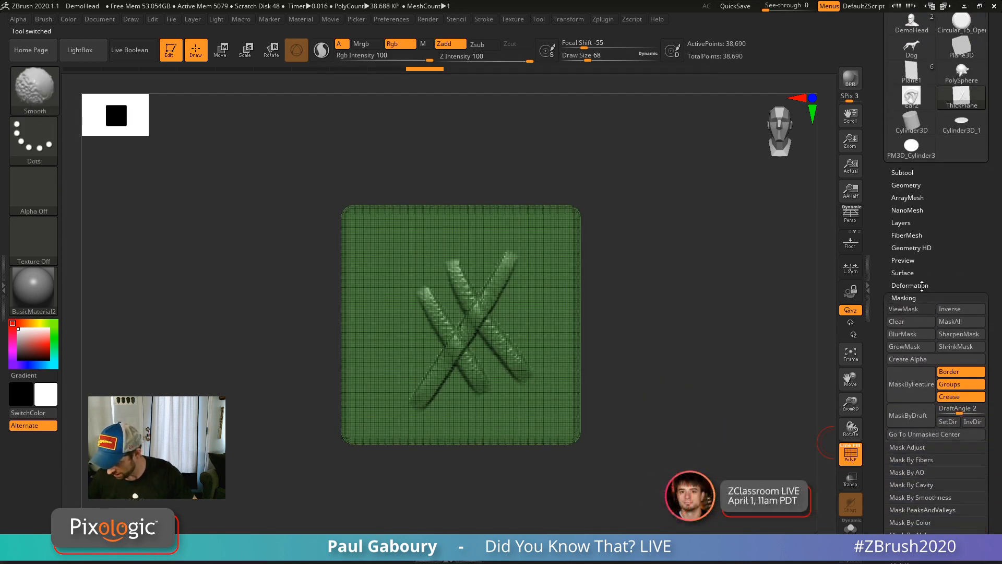
pyautogui.click(921, 285)
pyautogui.moveTo(947, 395); pyautogui.dragTo(986, 398)
# Switch to the plane with the sculpted nose, show only that subtool, and turn it to an angled view.
pyautogui.scroll(4, 951, 283)
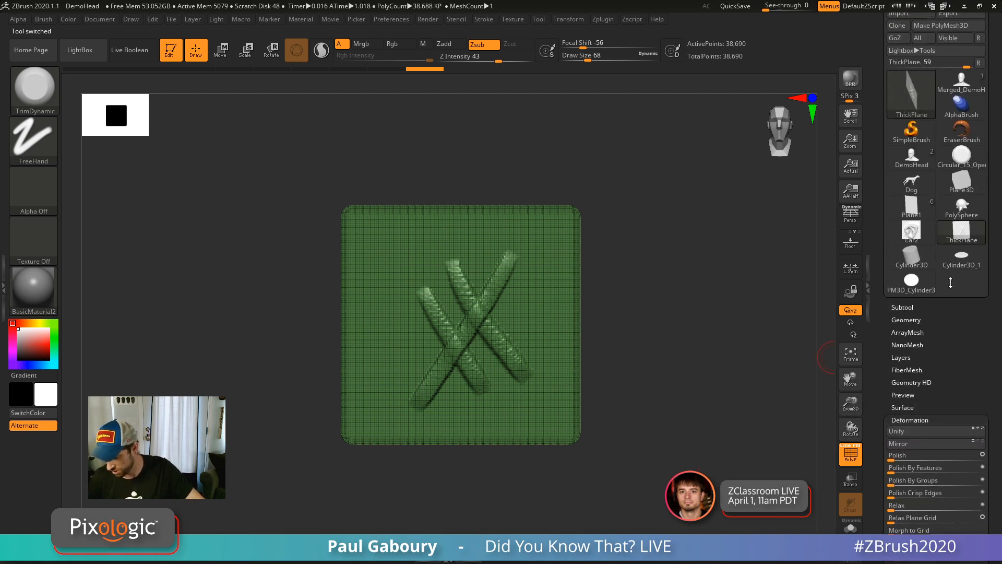
pyautogui.scroll(1, 950, 282)
pyautogui.click(911, 224)
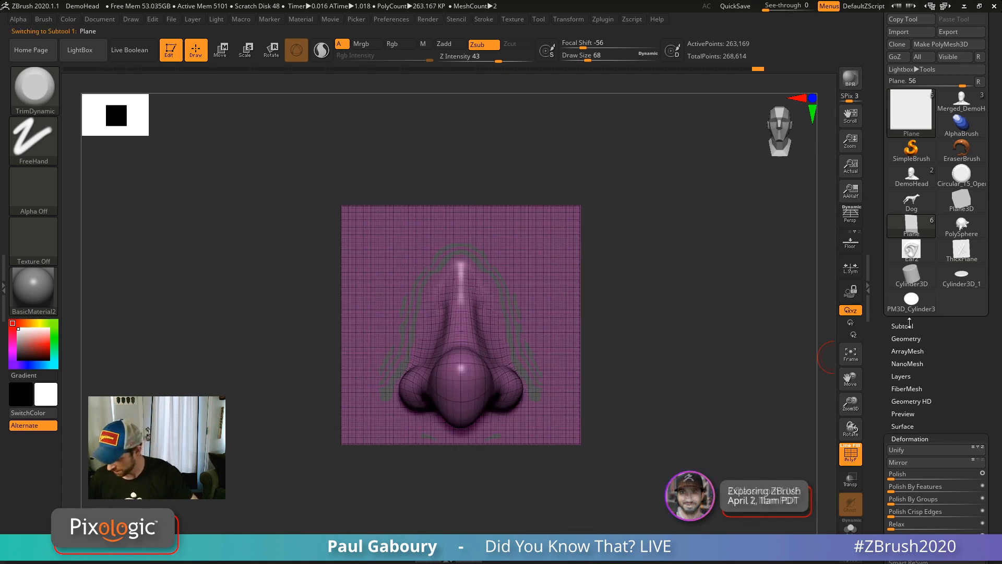
pyautogui.click(902, 325)
pyautogui.click(903, 326)
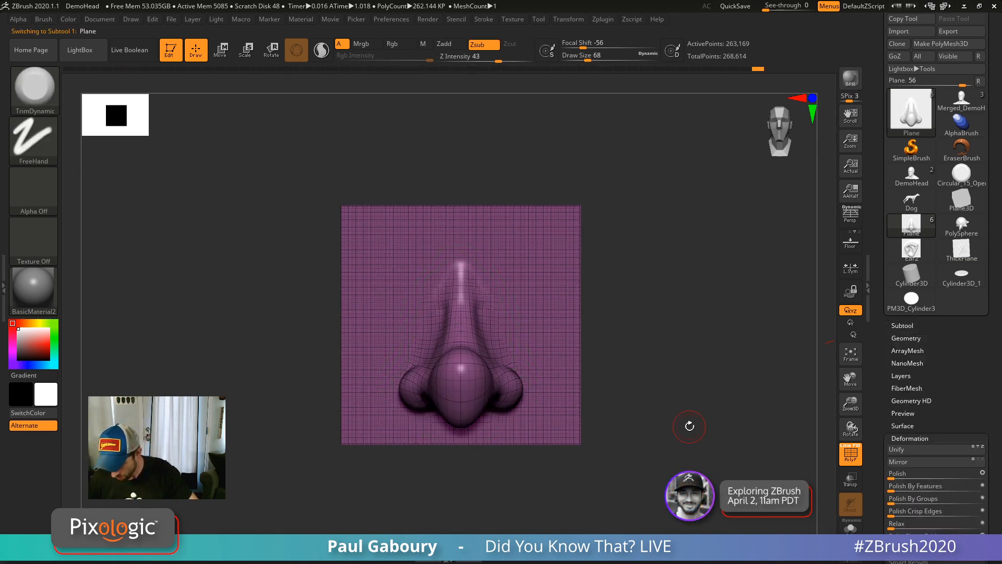
pyautogui.moveTo(688, 423); pyautogui.dragTo(680, 365)
pyautogui.hotkey('shift', 'f')
pyautogui.hotkey('shift', 'f')
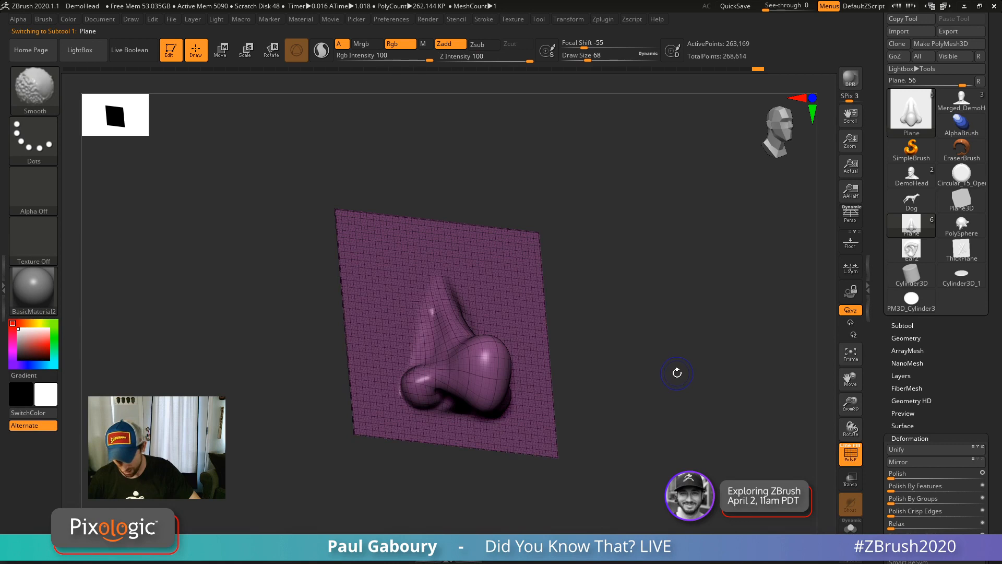
# Flatten the nose plane with Morph to Grid at 100, and undo the deformation.
pyautogui.scroll(-3, 962, 327)
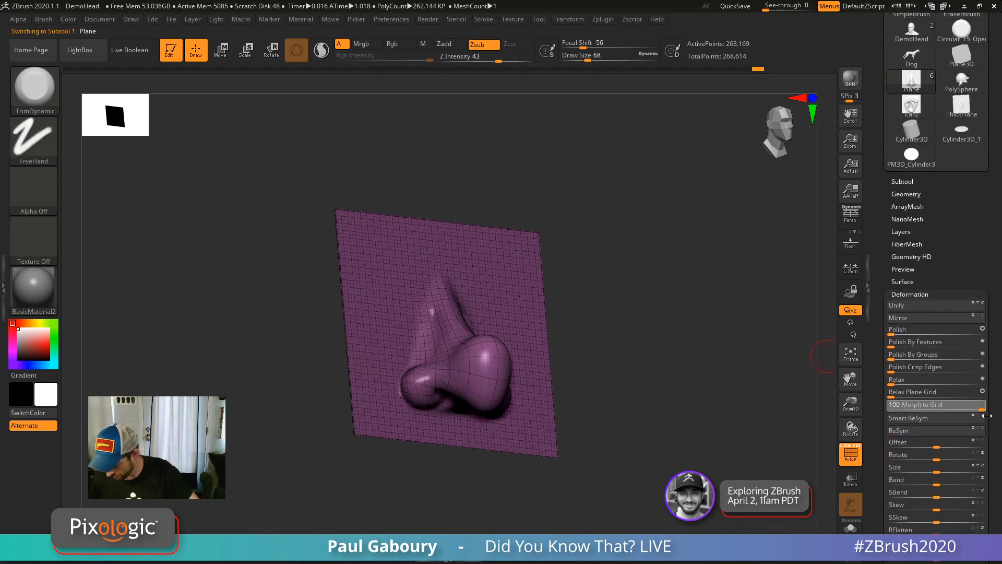
pyautogui.moveTo(918, 405); pyautogui.dragTo(988, 413)
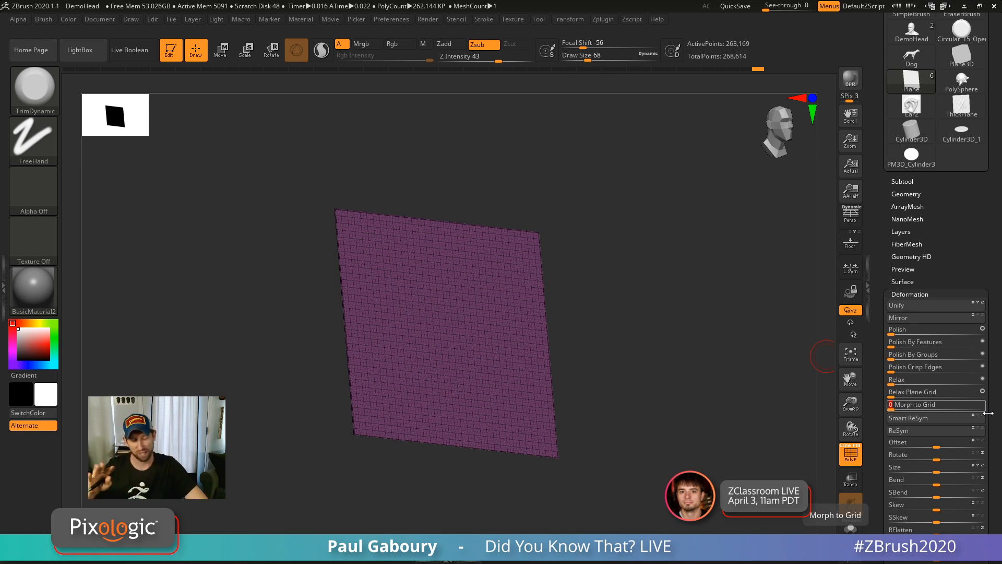
pyautogui.hotkey('ctrl', 'z')
# Switch to the Merged_DemoHead tool and collapse its Masking settings.
pyautogui.scroll(3, 954, 299)
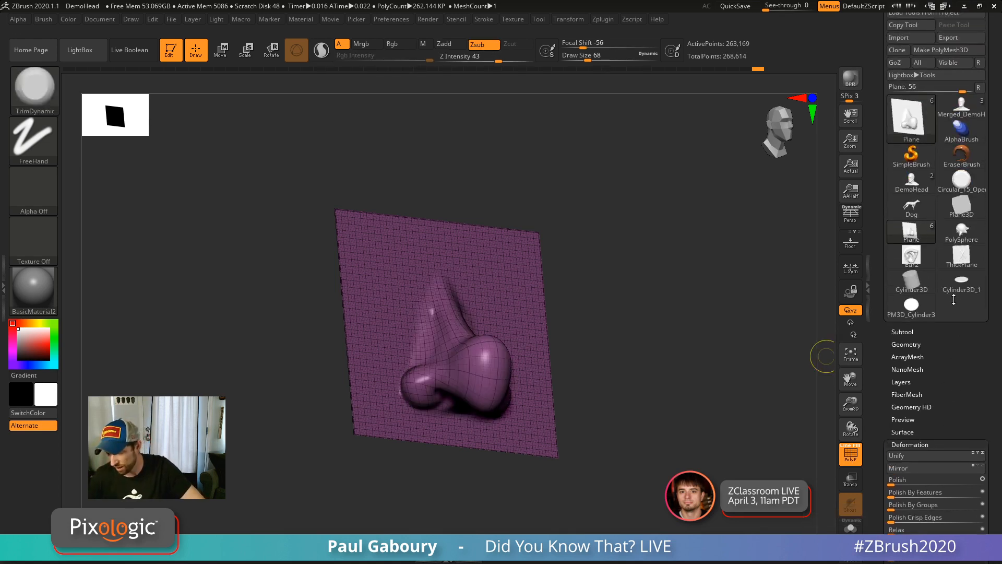
pyautogui.click(962, 107)
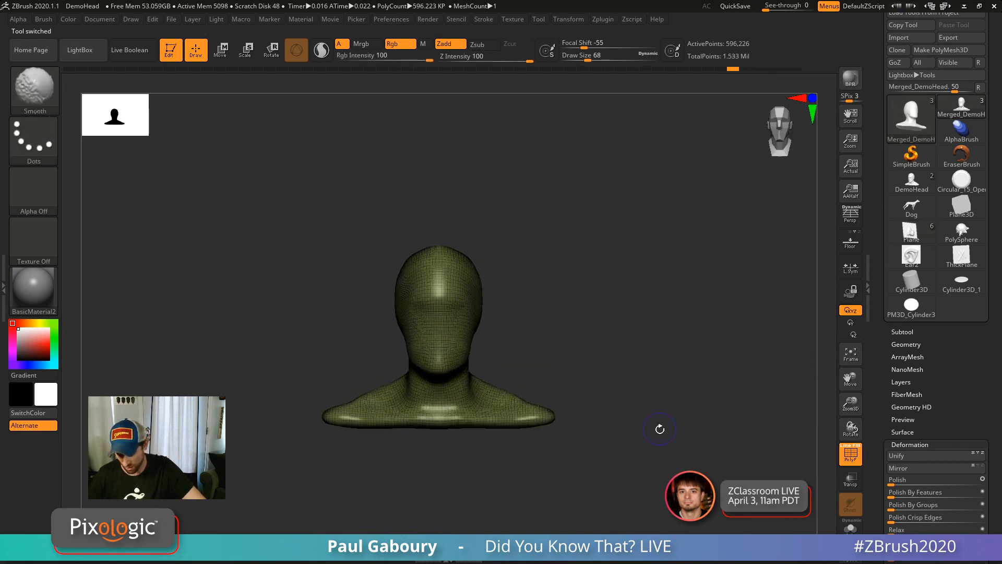
pyautogui.moveTo(955, 417); pyautogui.dragTo(953, 388)
pyautogui.click(926, 387)
pyautogui.click(927, 397)
pyautogui.moveTo(957, 346); pyautogui.dragTo(961, 290)
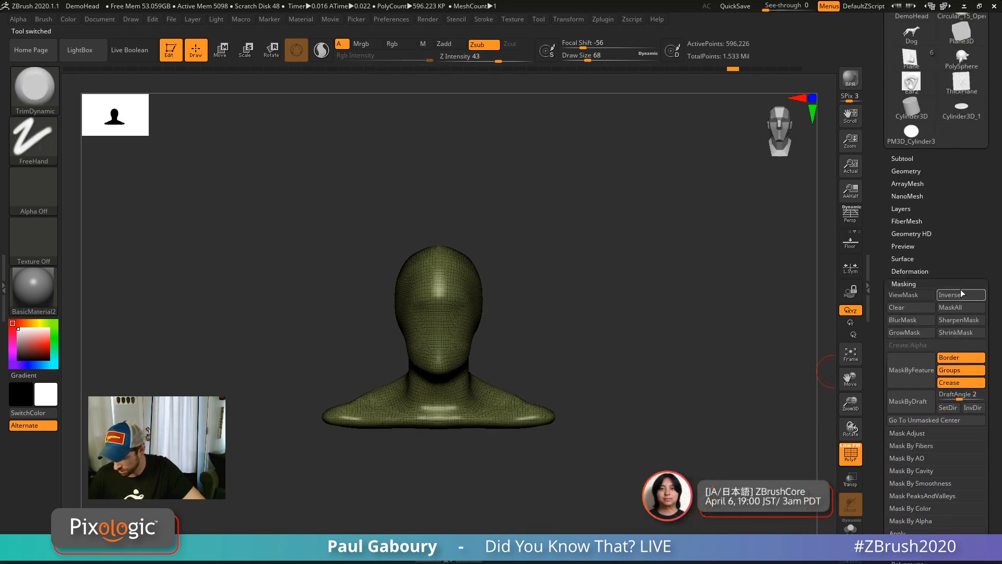
pyautogui.click(910, 285)
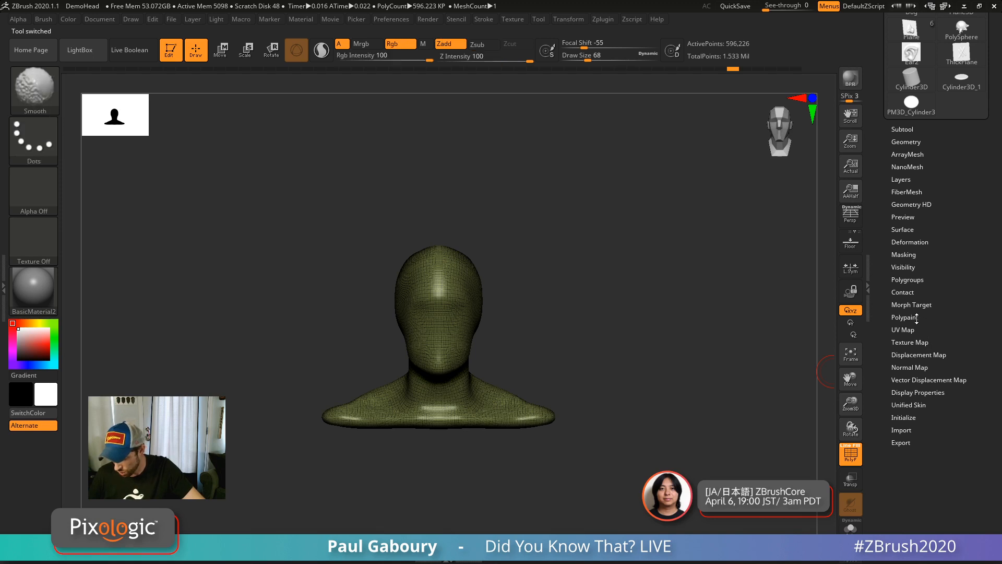
# Hide the polygon wireframe and store a morph target for the head.
pyautogui.keyDown('shift'); pyautogui.click(923, 305); pyautogui.keyUp('shift')
pyautogui.moveTo(615, 403); pyautogui.dragTo(661, 381)
pyautogui.hotkey('shift', 'f')
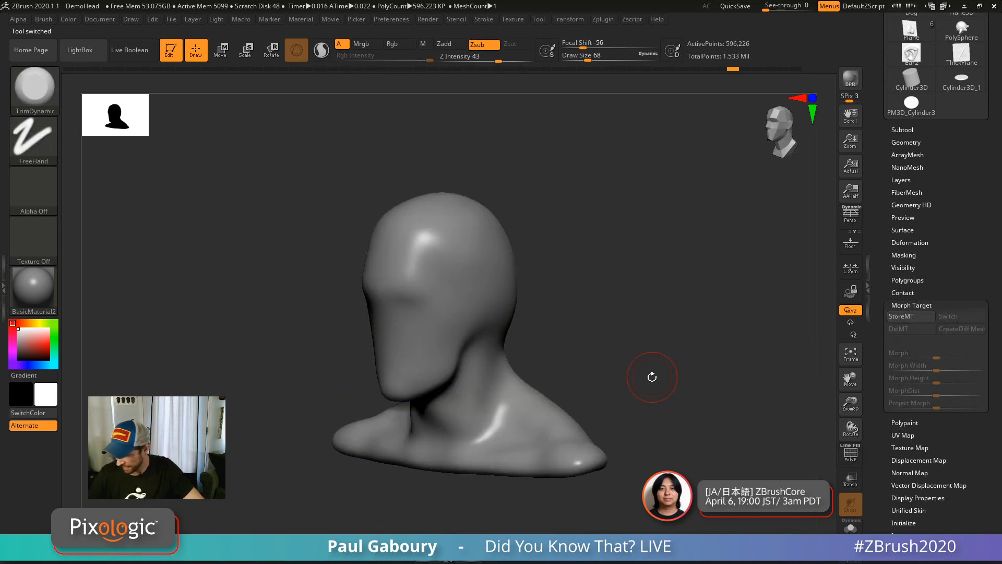
pyautogui.click(907, 317)
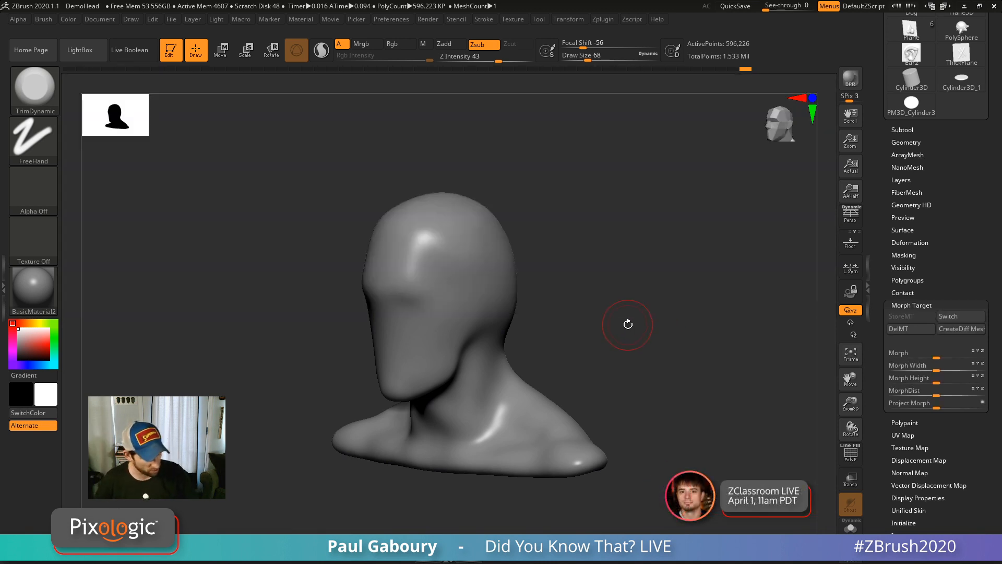
# Add the Chisel3D brush's Nose03 shape to the centre of the head's face in front view.
pyautogui.press('b')
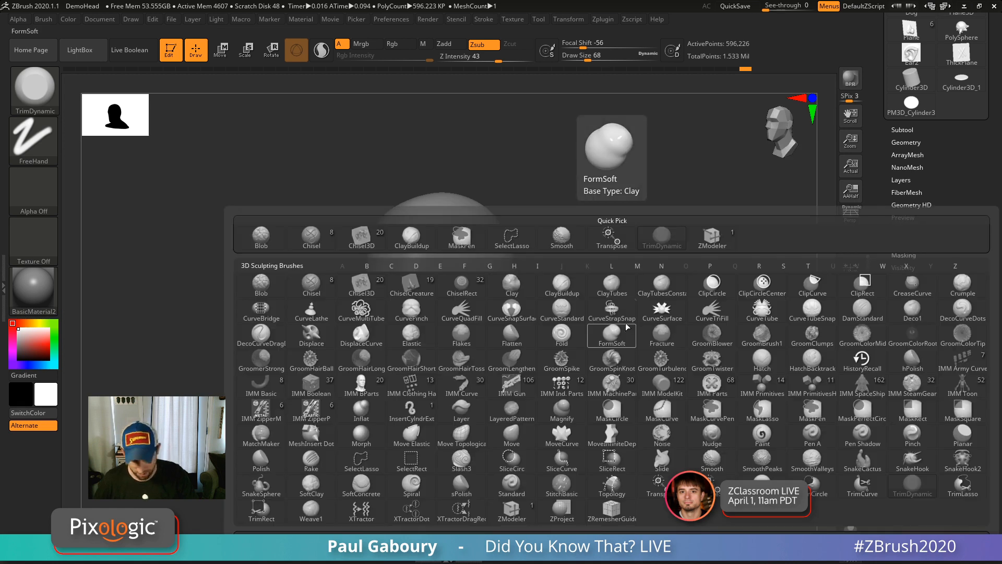
pyautogui.click(372, 289)
pyautogui.moveTo(380, 96); pyautogui.dragTo(734, 112)
pyautogui.moveTo(443, 99); pyautogui.dragTo(702, 99)
pyautogui.moveTo(394, 98); pyautogui.dragTo(605, 98)
pyautogui.moveTo(473, 97); pyautogui.dragTo(675, 99)
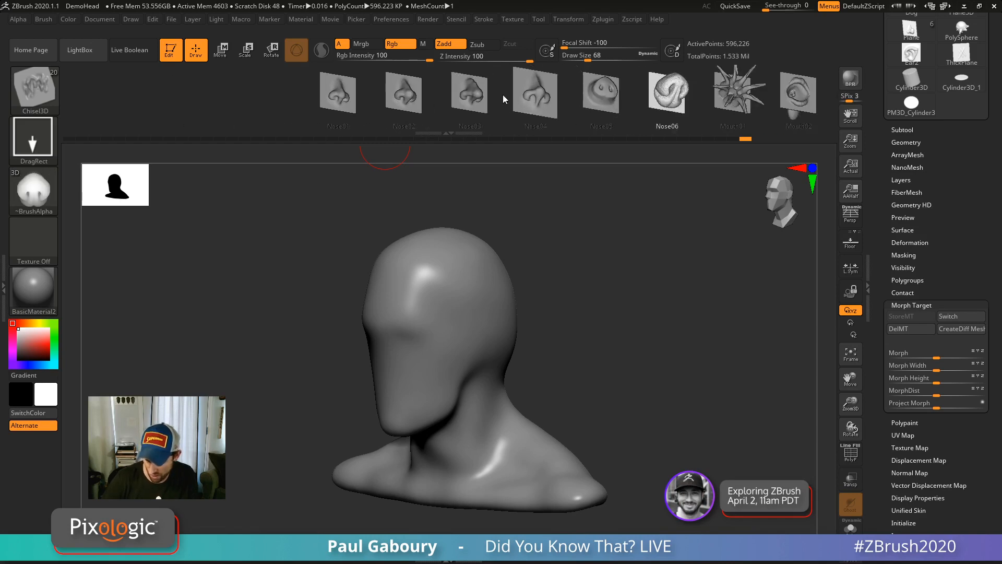
pyautogui.click(474, 97)
pyautogui.keyDown('shift'); pyautogui.moveTo(433, 334); pyautogui.dragTo(450, 389, button='right'); pyautogui.keyUp('shift')
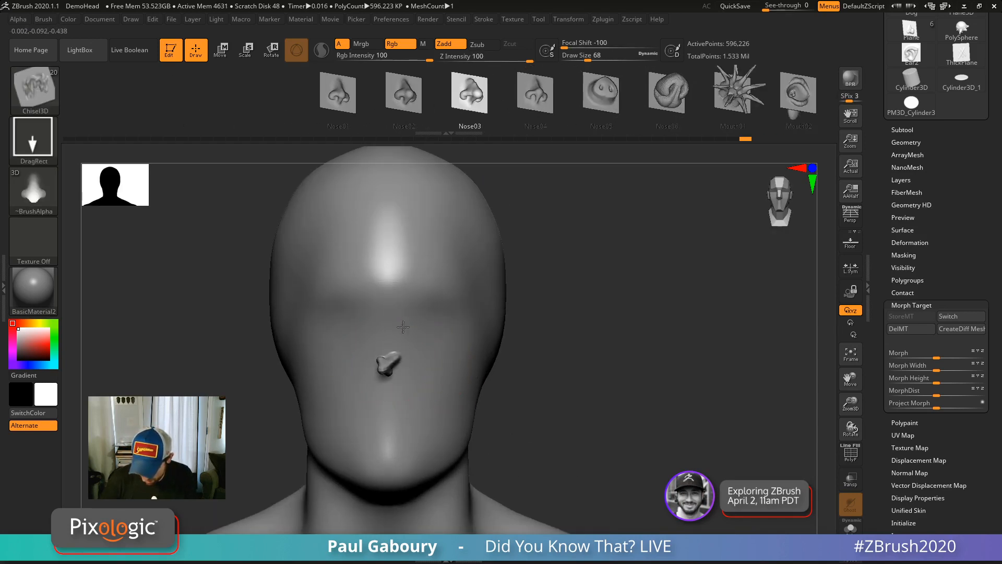
pyautogui.moveTo(403, 326); pyautogui.dragTo(388, 268)
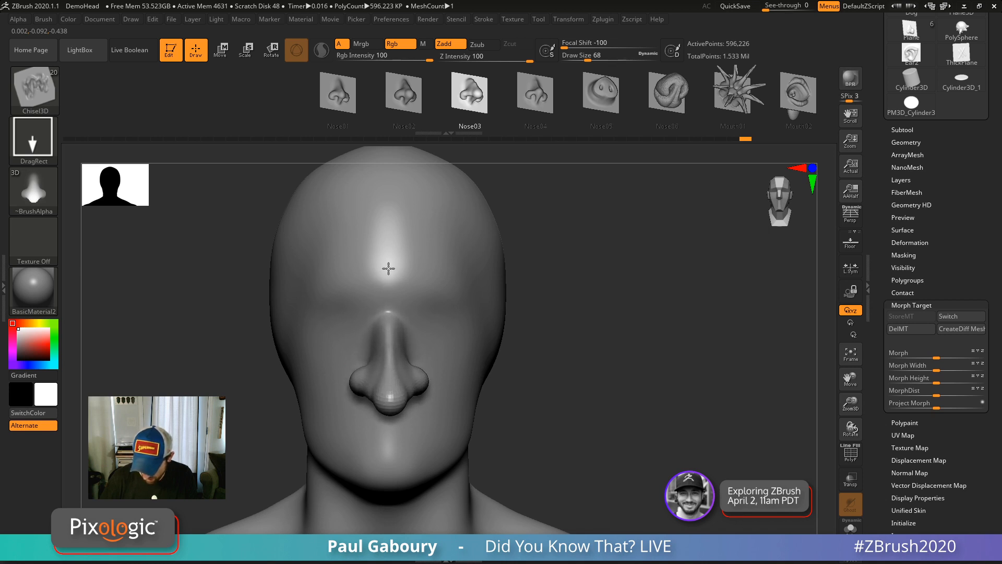
# Add the Chisel3D brush's Ear02 shape to the side of the head.
pyautogui.keyDown('ctrl'); pyautogui.moveTo(567, 387); pyautogui.dragTo(561, 344, button='right'); pyautogui.keyUp('ctrl')
pyautogui.moveTo(561, 344); pyautogui.dragTo(538, 394, button='right')
pyautogui.moveTo(727, 124); pyautogui.dragTo(347, 125)
pyautogui.click(805, 96)
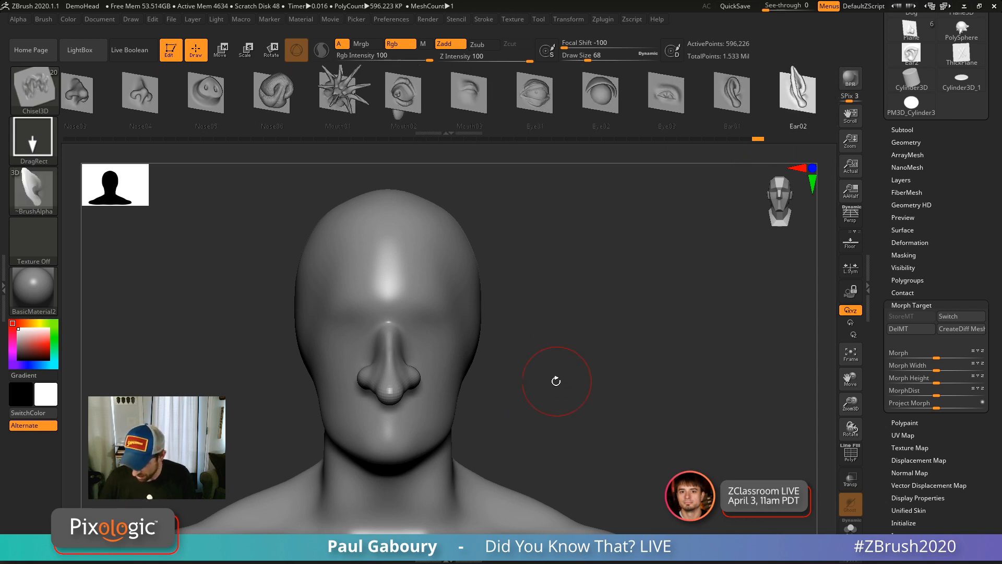
pyautogui.moveTo(554, 381); pyautogui.dragTo(600, 377, button='right')
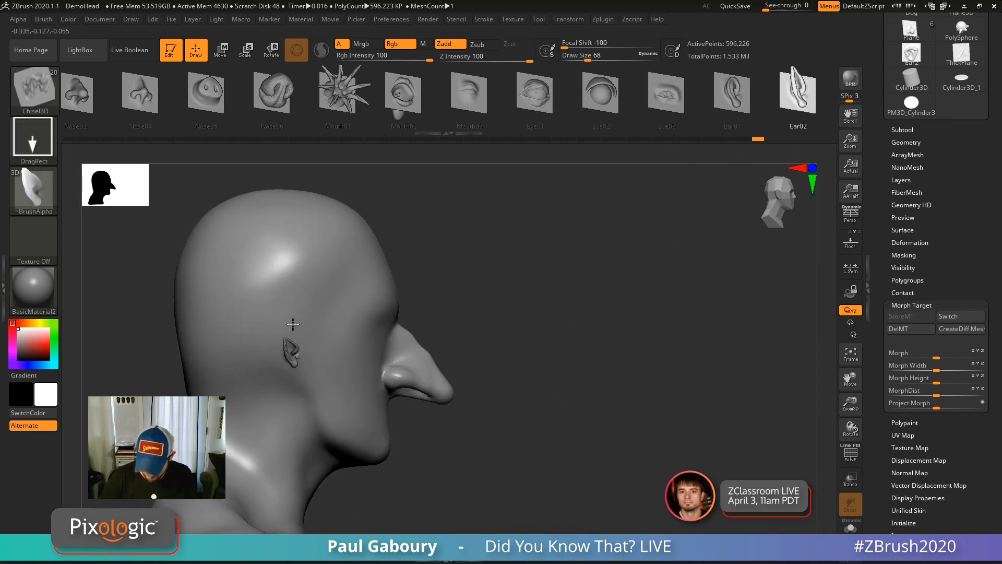
pyautogui.moveTo(293, 324); pyautogui.dragTo(290, 264)
# Mask the half of the bust carrying the ear, up to the face's centre line, in front view.
pyautogui.keyDown('ctrl'); pyautogui.moveTo(543, 381); pyautogui.dragTo(512, 405, button='right'); pyautogui.keyUp('ctrl')
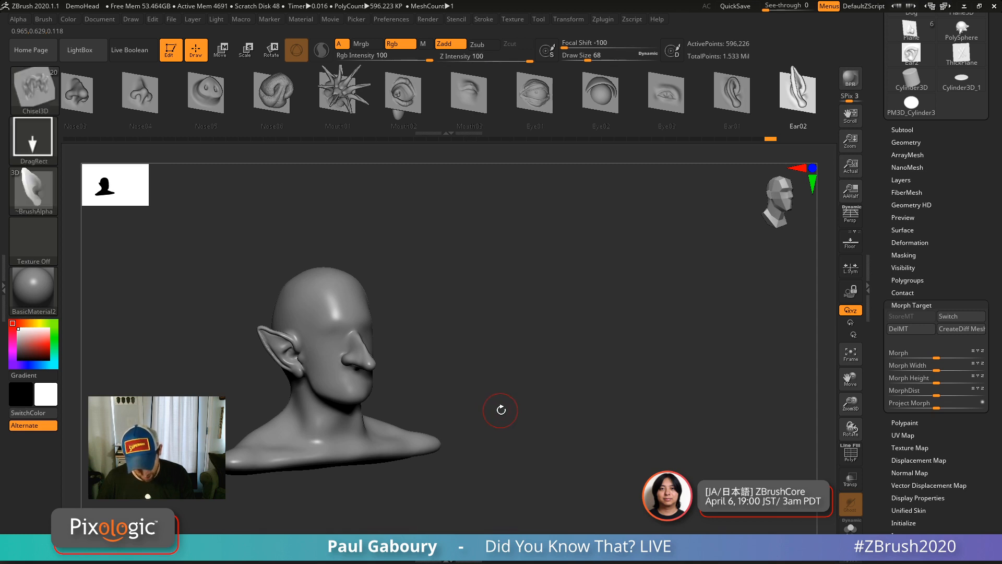
pyautogui.moveTo(500, 410)
pyautogui.keyDown('shift'); pyautogui.mouseDown(button='right')
pyautogui.moveTo(484, 420)
pyautogui.moveTo(527, 396)
pyautogui.mouseUp(button='right'); pyautogui.keyUp('shift')
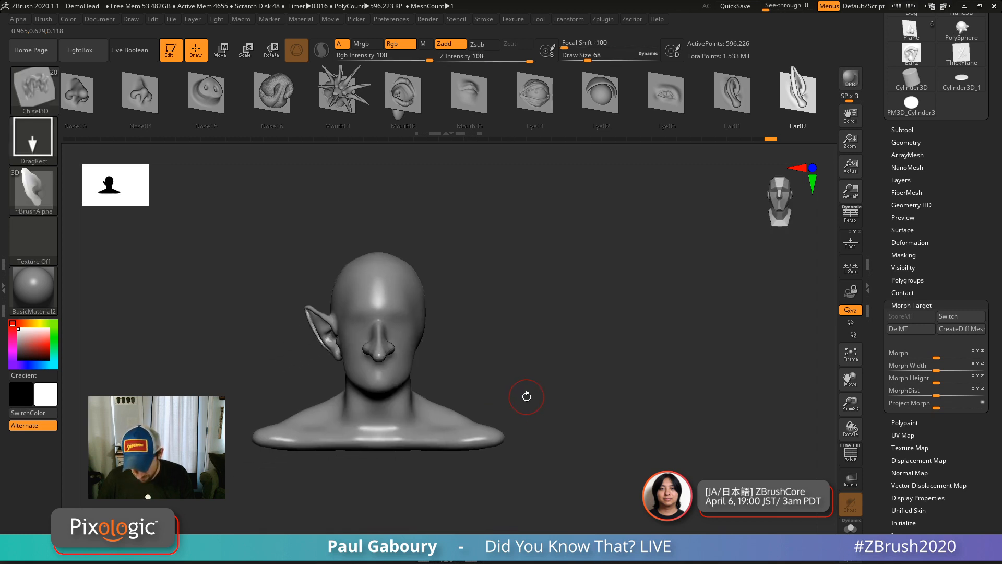
pyautogui.moveTo(203, 221)
pyautogui.keyDown('ctrl'); pyautogui.mouseDown()
pyautogui.moveTo(250, 379)
pyautogui.moveTo(380, 501)
pyautogui.mouseUp(); pyautogui.keyUp('ctrl')
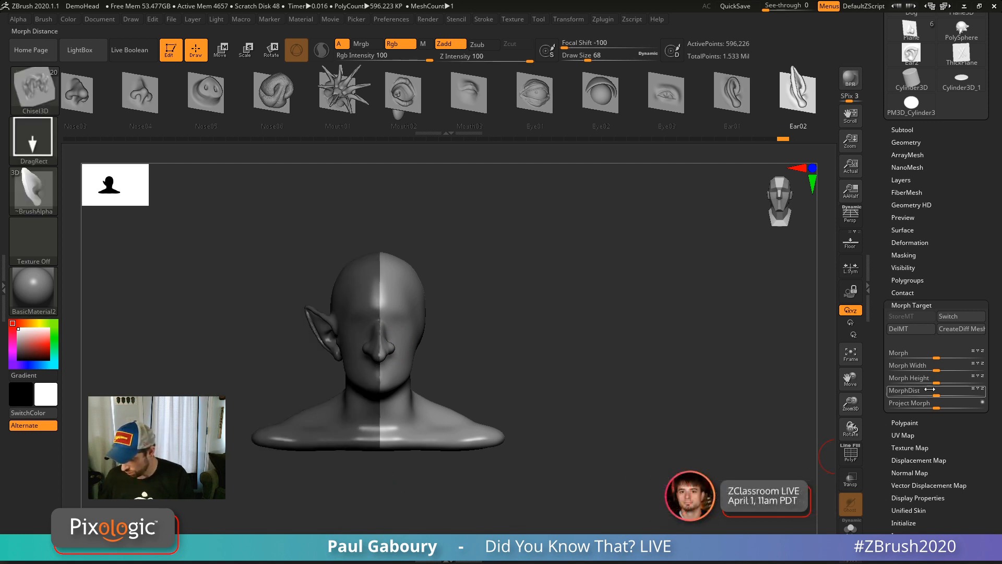
# Copy the ear to the unmasked half of the head with Smart ReSym and clear the mask.
pyautogui.click(909, 242)
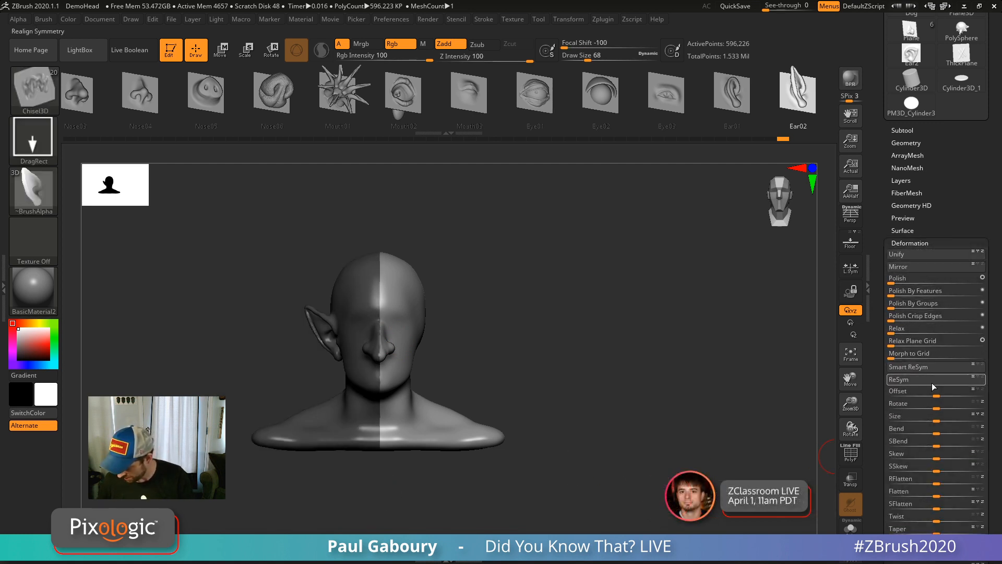
pyautogui.click(925, 366)
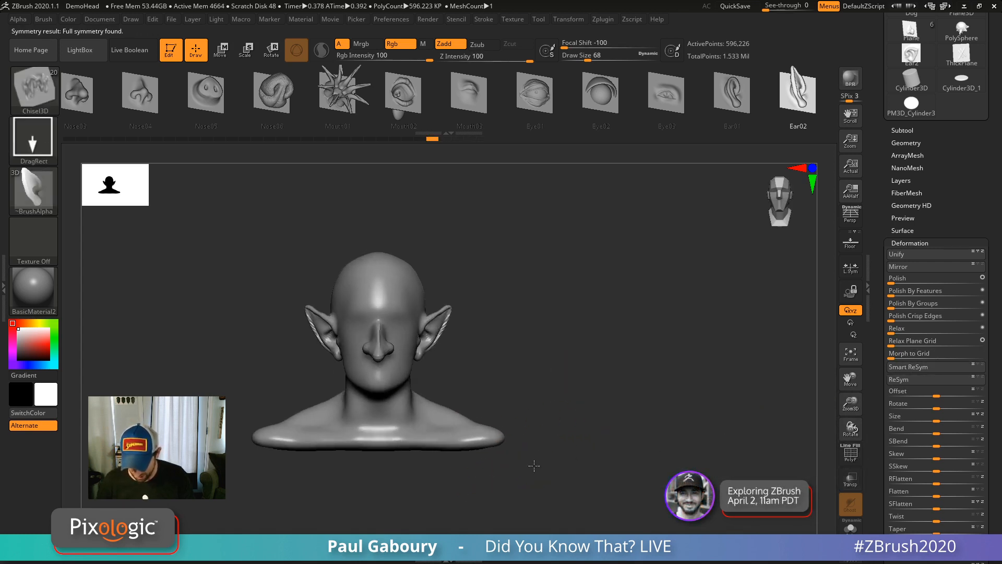
pyautogui.hotkey('ctrl', 'z')
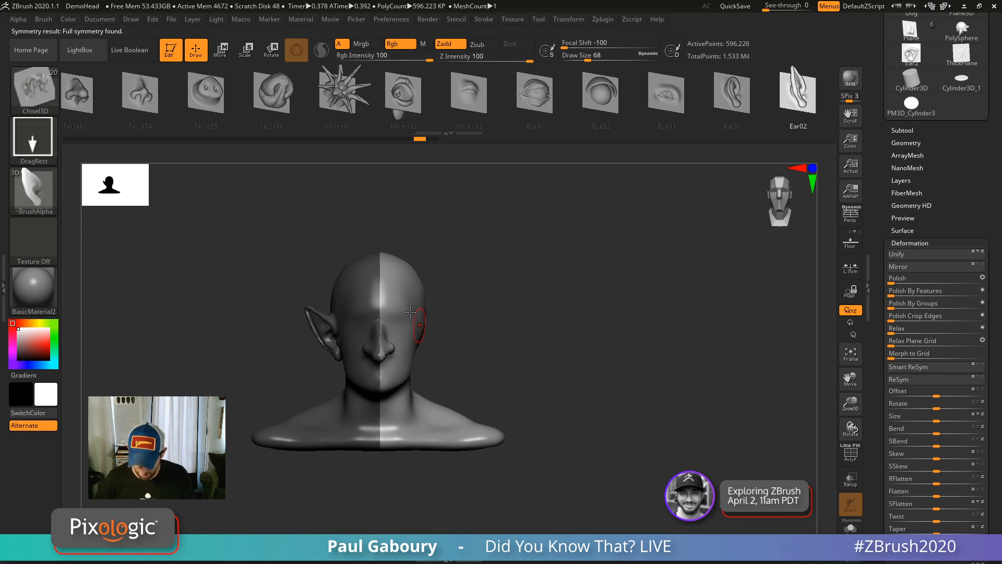
pyautogui.click(930, 368)
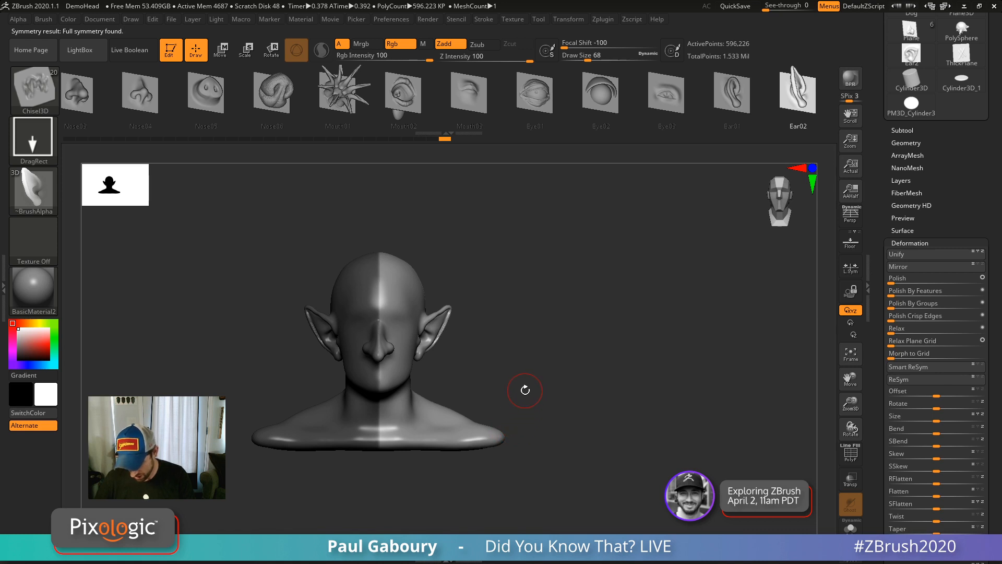
pyautogui.keyDown('ctrl'); pyautogui.moveTo(525, 377); pyautogui.dragTo(550, 411); pyautogui.keyUp('ctrl')
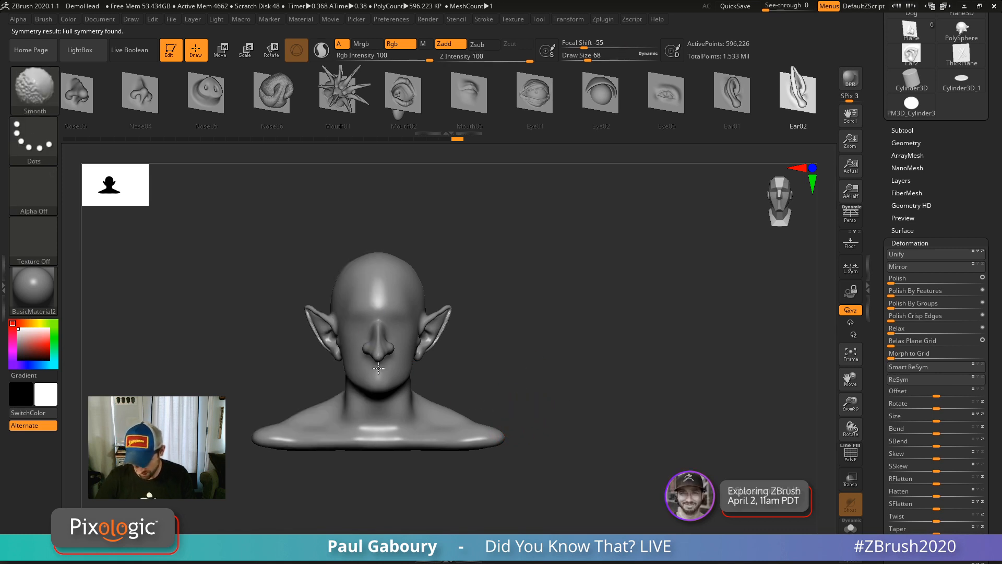
pyautogui.moveTo(410, 459); pyautogui.dragTo(506, 398)
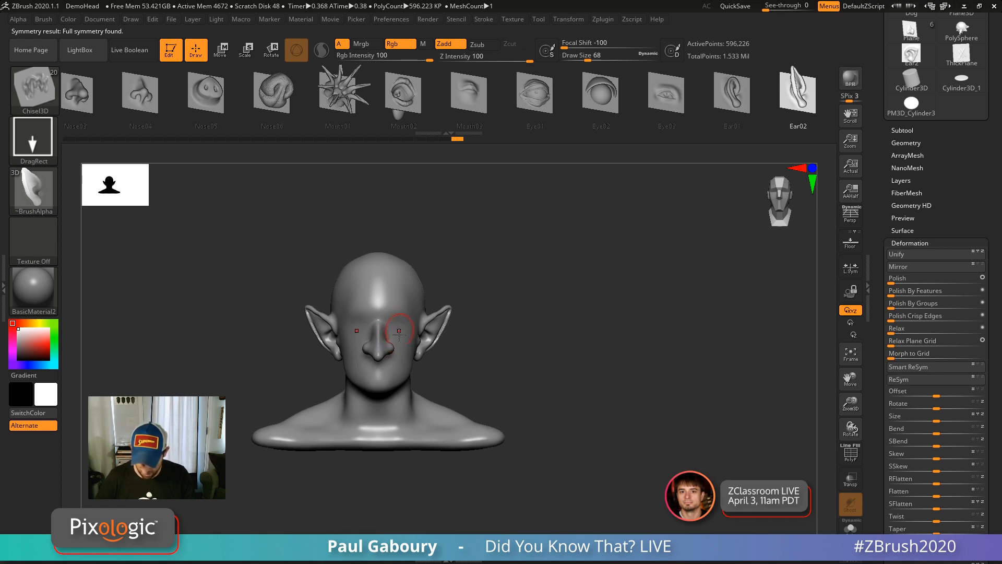
# Try the ChiselCreature brush's Eye2 shape on both eye areas beside the nose, and undo it.
pyautogui.keyDown('alt'); pyautogui.moveTo(551, 387); pyautogui.dragTo(467, 371); pyautogui.keyUp('alt')
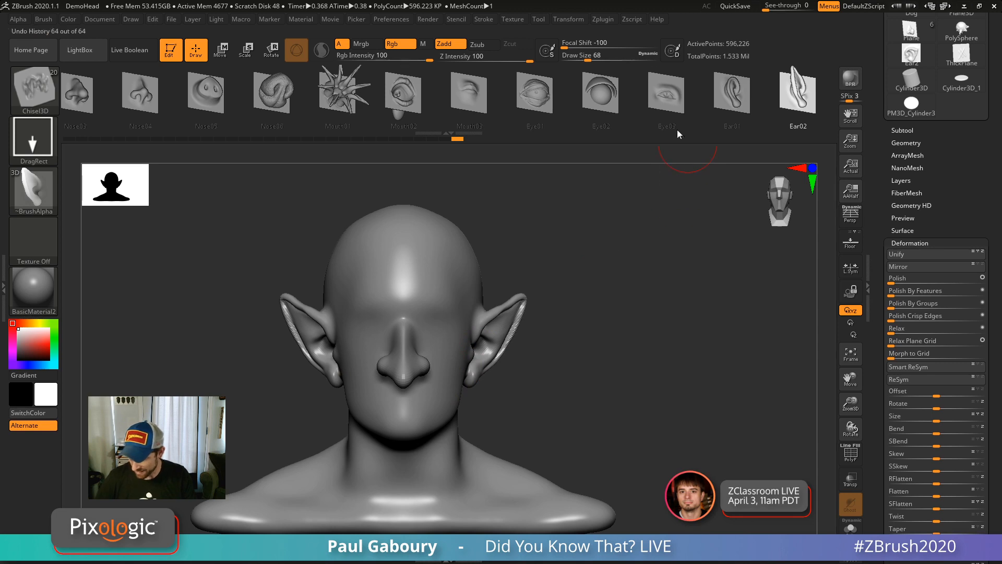
pyautogui.press('b')
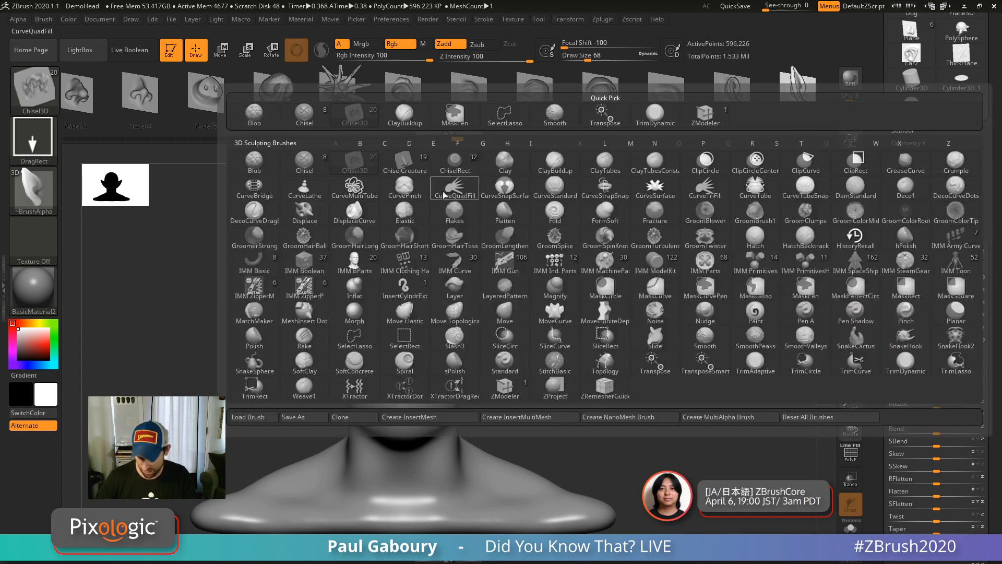
pyautogui.click(402, 166)
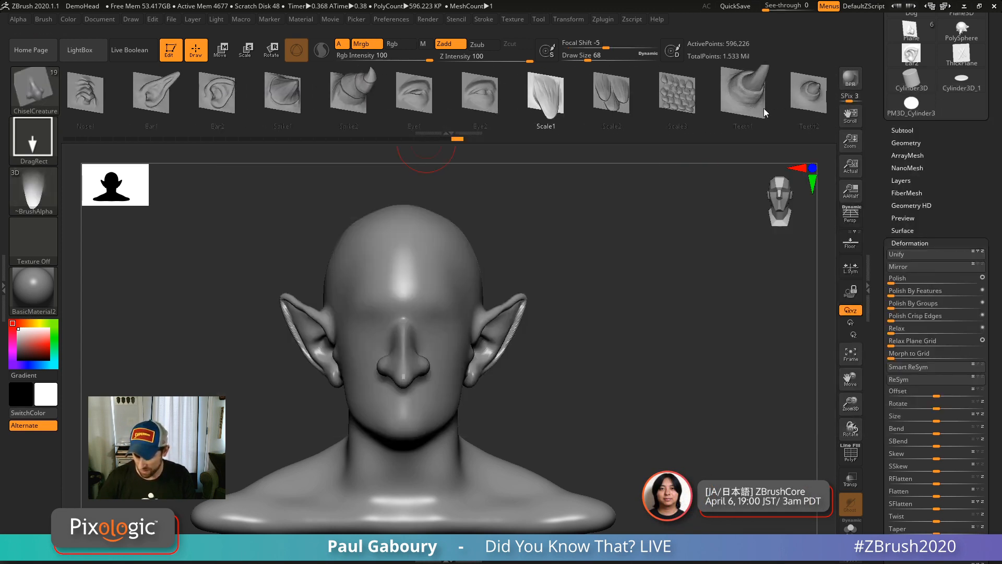
pyautogui.click(472, 107)
pyautogui.keyDown('ctrl'); pyautogui.moveTo(438, 366); pyautogui.dragTo(406, 388, button='right'); pyautogui.keyUp('ctrl')
pyautogui.moveTo(434, 327)
pyautogui.mouseDown()
pyautogui.moveTo(463, 279)
pyautogui.moveTo(469, 297)
pyautogui.moveTo(444, 326)
pyautogui.moveTo(485, 273)
pyautogui.mouseUp()
pyautogui.hotkey('ctrl', 'z')
pyautogui.moveTo(605, 339)
pyautogui.mouseDown()
pyautogui.moveTo(548, 398)
pyautogui.moveTo(577, 358)
pyautogui.moveTo(600, 352)
pyautogui.moveTo(555, 355)
pyautogui.mouseUp()
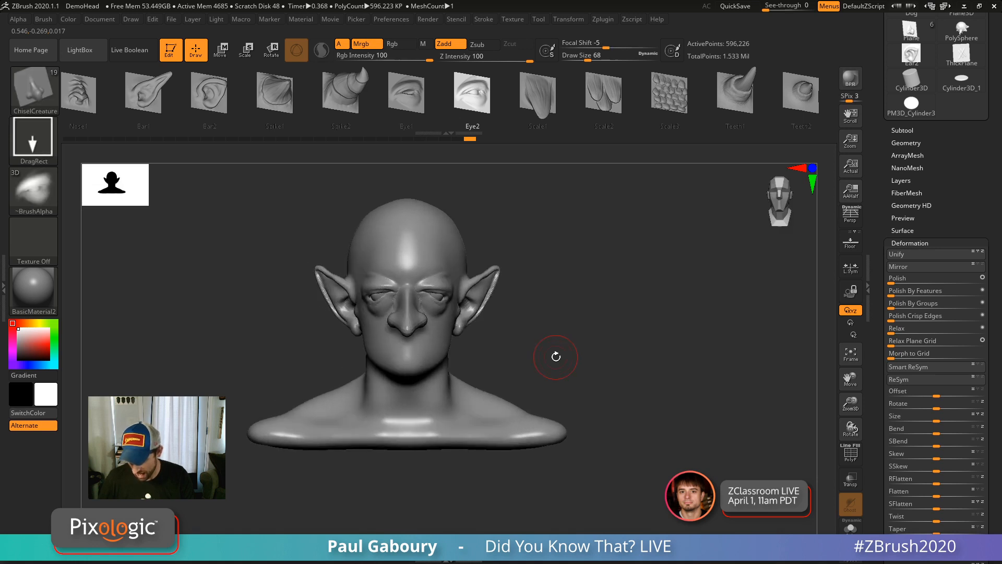
pyautogui.hotkey('ctrl', 'z')
# Try the ChiselCreature brush's Eye1 shape on both eye areas, and undo it.
pyautogui.click(414, 96)
pyautogui.moveTo(437, 285); pyautogui.dragTo(470, 241)
pyautogui.moveTo(536, 337); pyautogui.dragTo(557, 337)
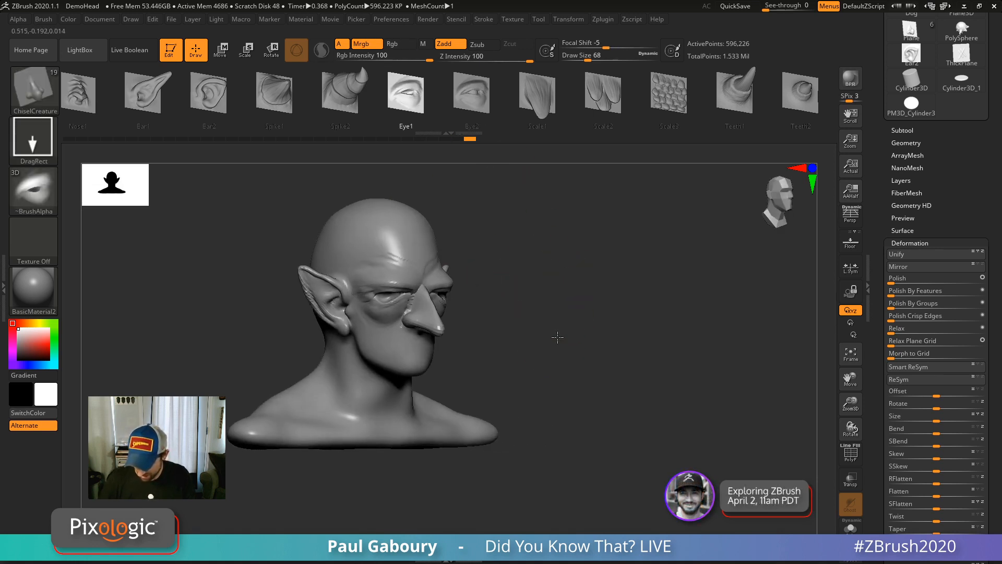
pyautogui.hotkey('ctrl', 'z')
pyautogui.click(782, 94)
pyautogui.moveTo(715, 89); pyautogui.dragTo(329, 135)
pyautogui.moveTo(669, 107); pyautogui.dragTo(724, 115)
pyautogui.moveTo(417, 99); pyautogui.dragTo(724, 96)
pyautogui.moveTo(297, 99); pyautogui.dragTo(769, 95)
pyautogui.moveTo(484, 97); pyautogui.dragTo(714, 89)
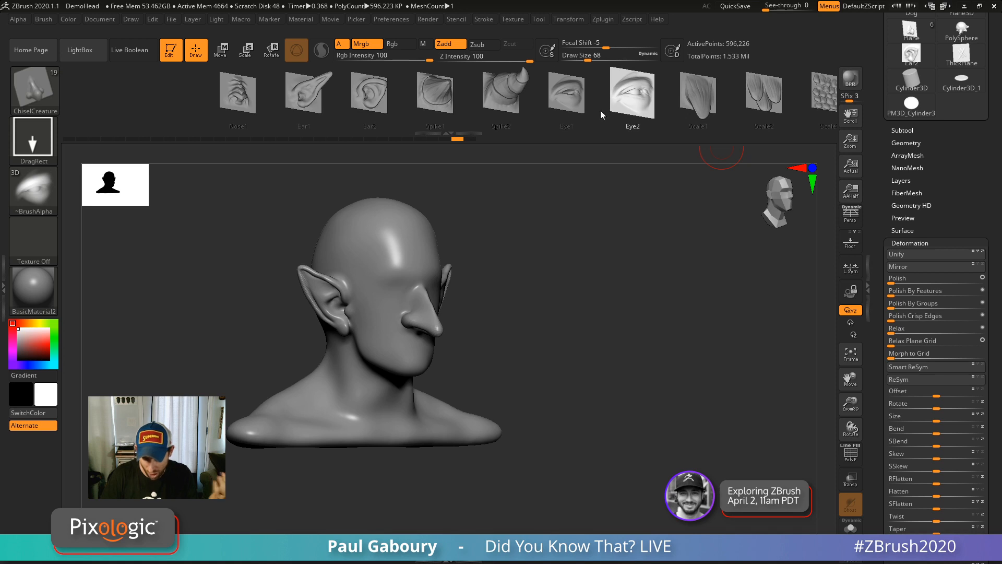
# Add the Chisel3D brush's Eye03 shape symmetrically to both eye areas beside the nose in front view.
pyautogui.press('b')
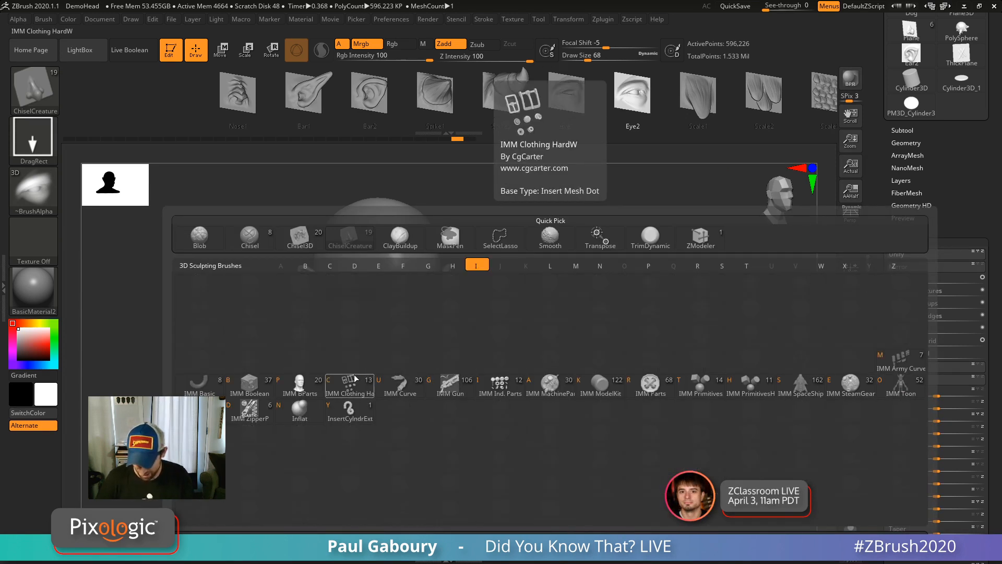
pyautogui.click(299, 284)
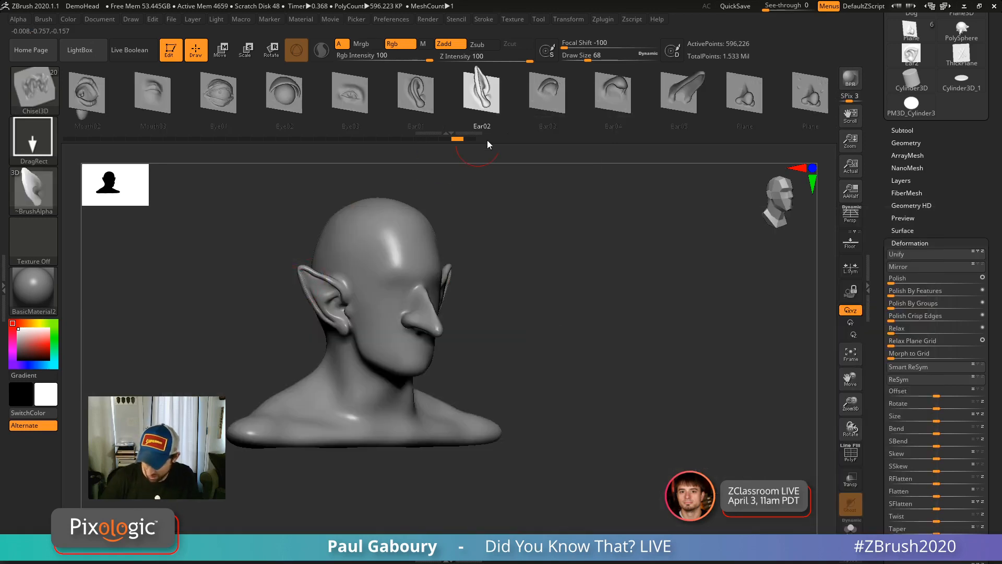
pyautogui.keyDown('ctrl'); pyautogui.moveTo(384, 291); pyautogui.dragTo(409, 293, button='right'); pyautogui.keyUp('ctrl')
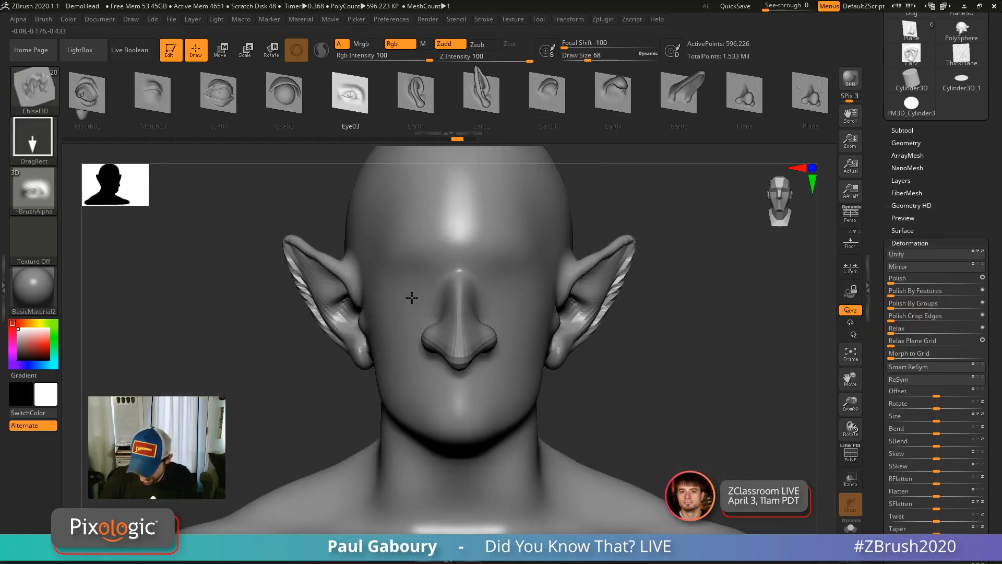
pyautogui.moveTo(509, 275); pyautogui.dragTo(510, 214)
pyautogui.hotkey('ctrl', 'z')
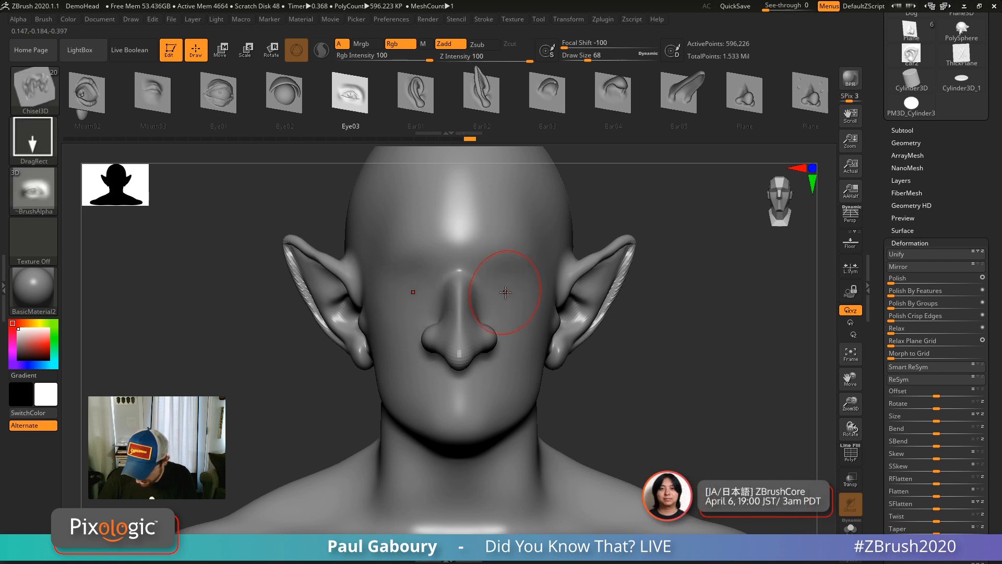
pyautogui.moveTo(506, 293)
pyautogui.mouseDown()
pyautogui.moveTo(506, 180)
pyautogui.moveTo(511, 196)
pyautogui.mouseUp()
pyautogui.moveTo(630, 339)
pyautogui.keyDown('ctrl'); pyautogui.mouseDown(button='right')
pyautogui.moveTo(584, 340)
pyautogui.moveTo(591, 328)
pyautogui.mouseUp(button='right'); pyautogui.keyUp('ctrl')
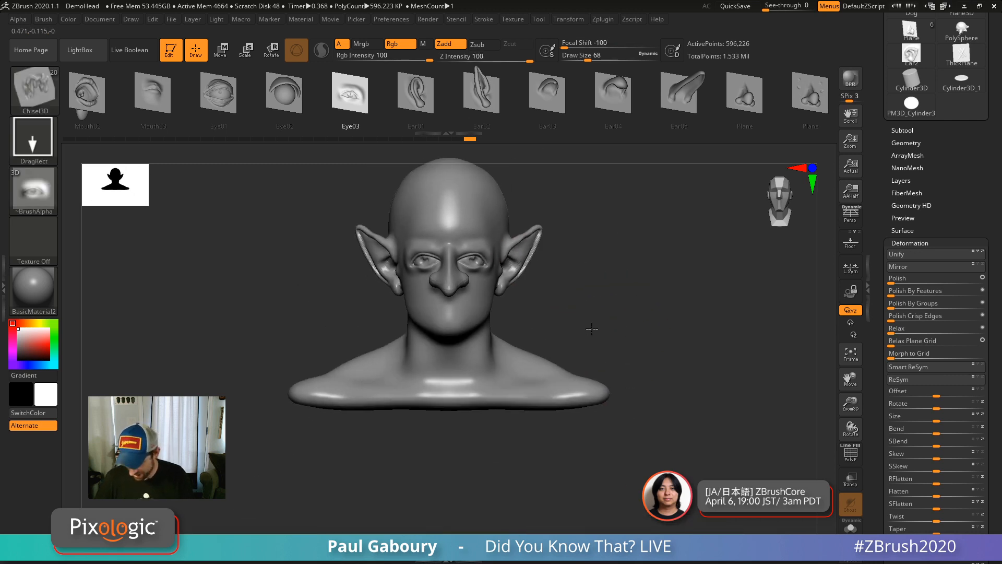
pyautogui.moveTo(592, 328)
pyautogui.mouseDown()
pyautogui.moveTo(693, 329)
pyautogui.moveTo(588, 320)
pyautogui.mouseUp()
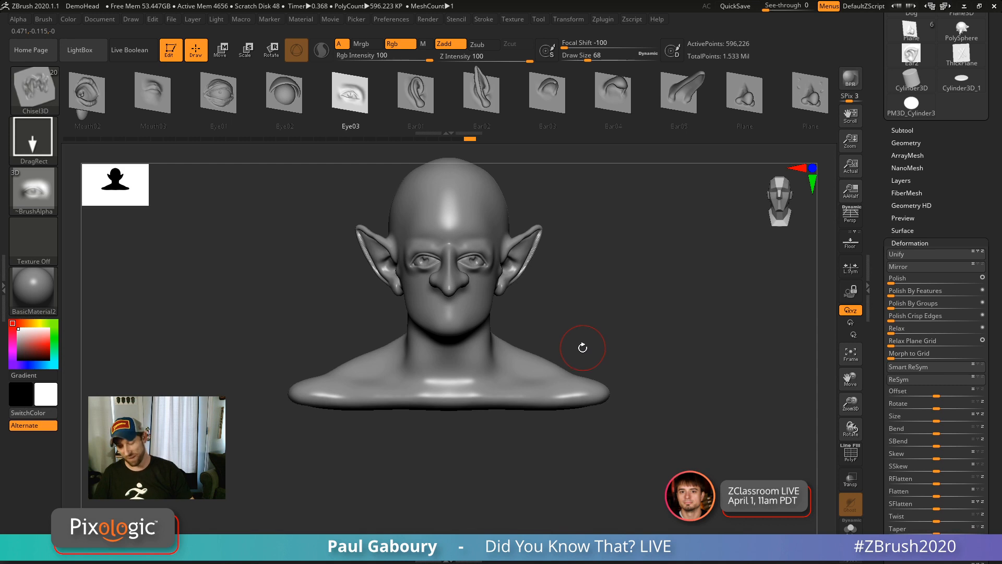
# Add the Chisel3D brush's Mouth02 shape on the face's centre line between the nose and chin.
pyautogui.moveTo(610, 96); pyautogui.dragTo(387, 127)
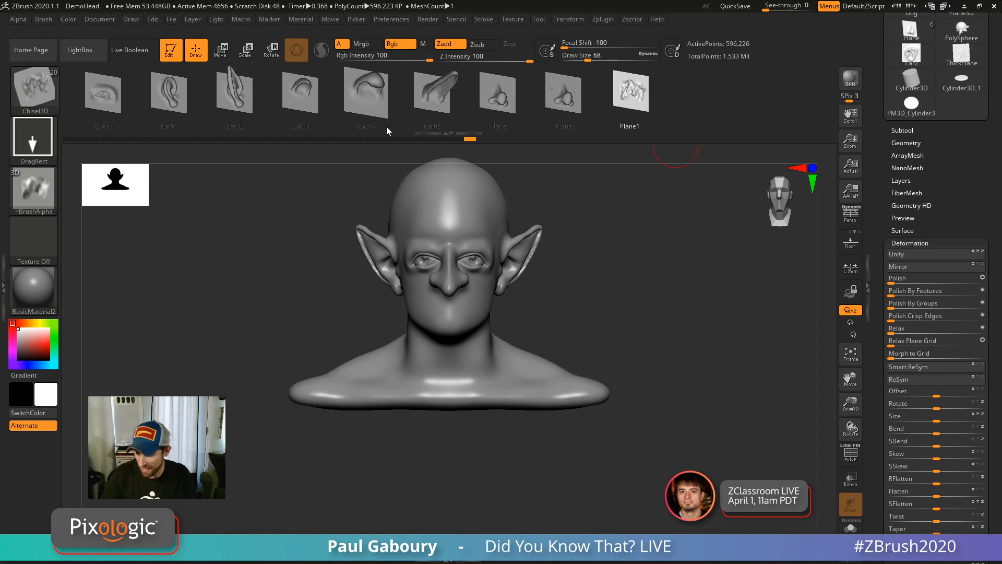
pyautogui.moveTo(225, 105); pyautogui.dragTo(713, 112)
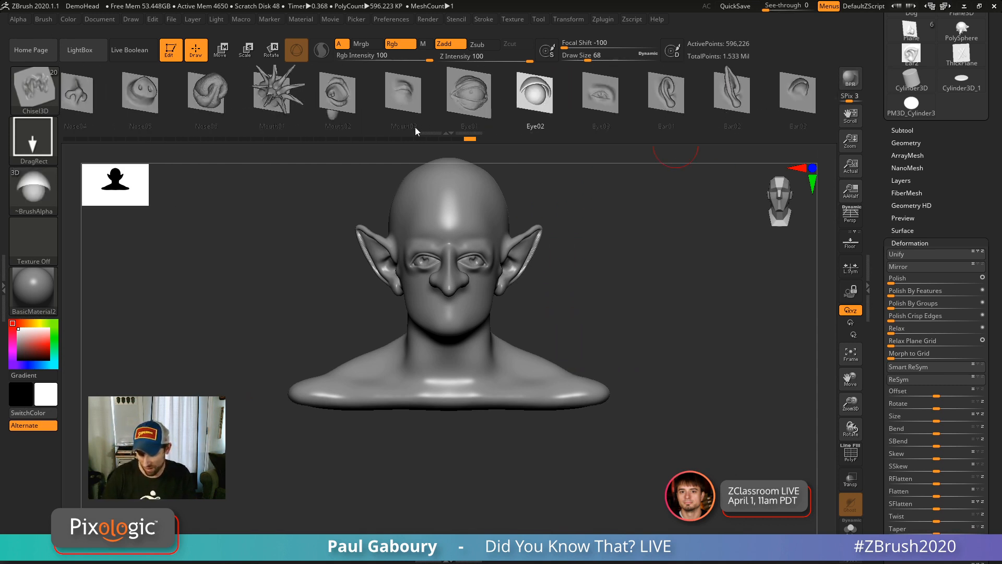
pyautogui.click(340, 102)
pyautogui.keyDown('ctrl'); pyautogui.moveTo(453, 329); pyautogui.dragTo(480, 356, button='right'); pyautogui.keyUp('ctrl')
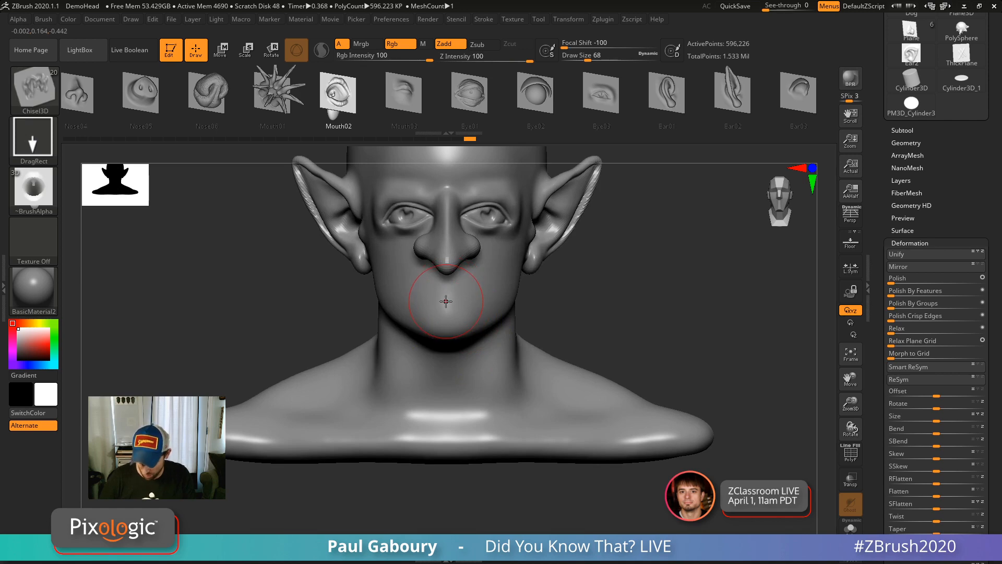
pyautogui.moveTo(446, 289); pyautogui.dragTo(445, 268)
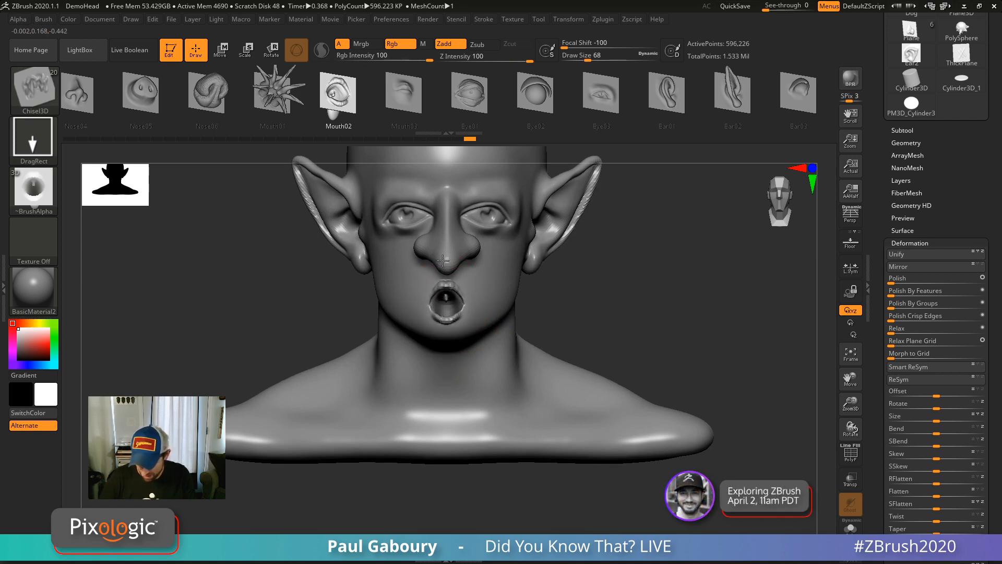
pyautogui.moveTo(462, 302); pyautogui.dragTo(579, 469, button='right')
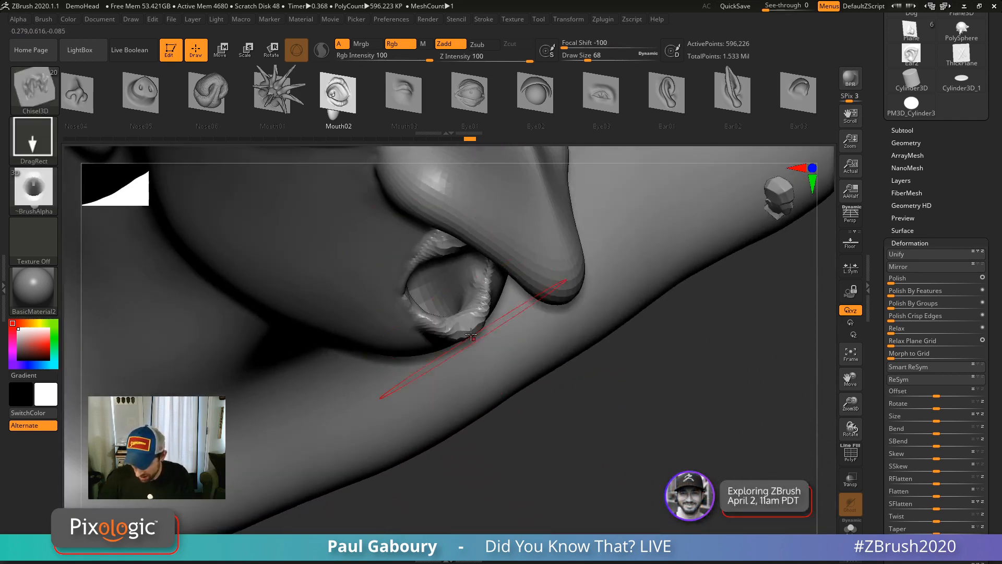
pyautogui.moveTo(448, 294); pyautogui.dragTo(410, 287, button='right')
pyautogui.moveTo(444, 334)
pyautogui.mouseDown(button='right')
pyautogui.moveTo(466, 265)
pyautogui.moveTo(302, 253)
pyautogui.moveTo(365, 273)
pyautogui.moveTo(501, 281)
pyautogui.moveTo(529, 397)
pyautogui.moveTo(519, 358)
pyautogui.mouseUp(button='right')
pyautogui.press('shift')
# Brush both eyes back to the stored morph target with the Morph brush.
pyautogui.click(910, 243)
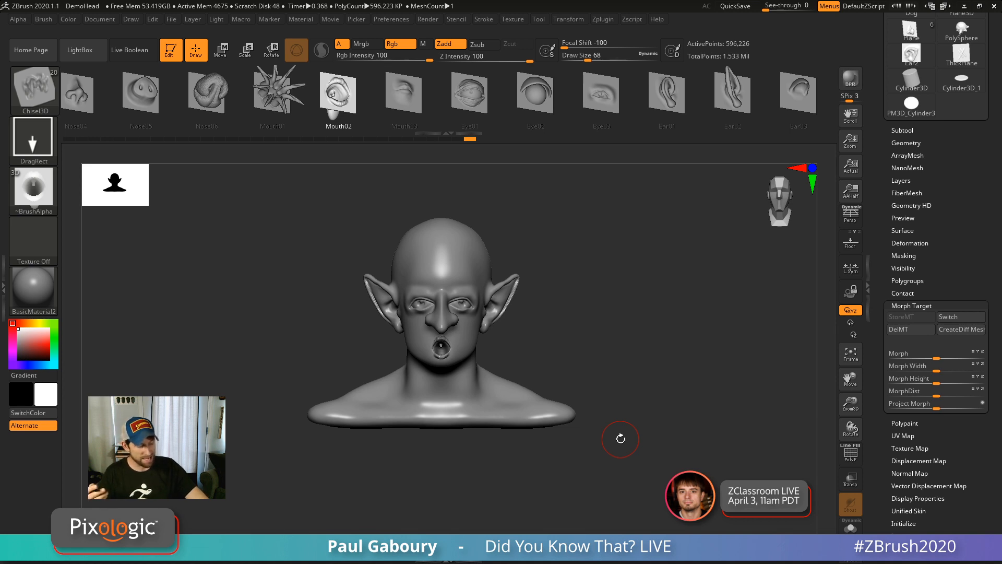
pyautogui.press('b')
pyautogui.press('m')
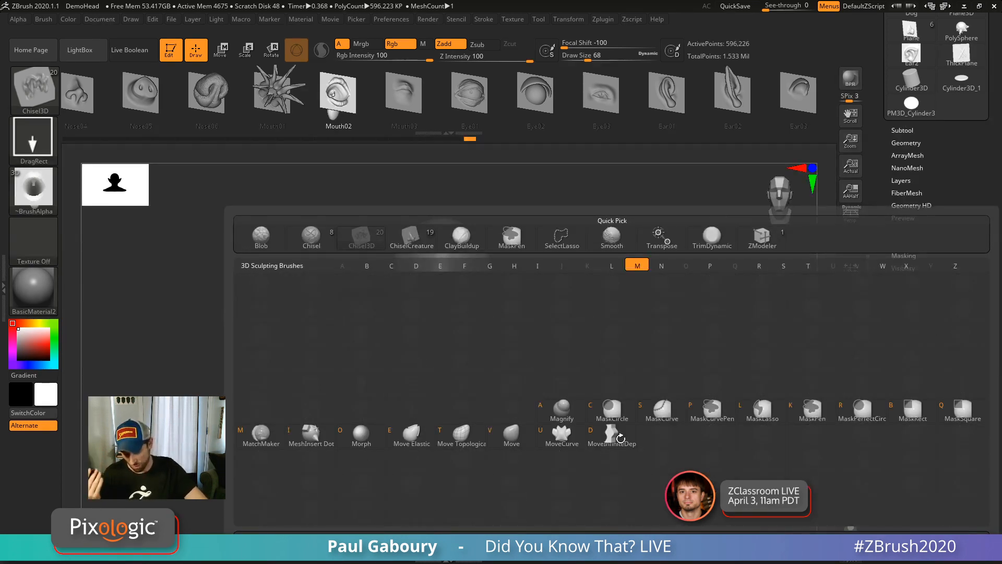
pyautogui.click(361, 435)
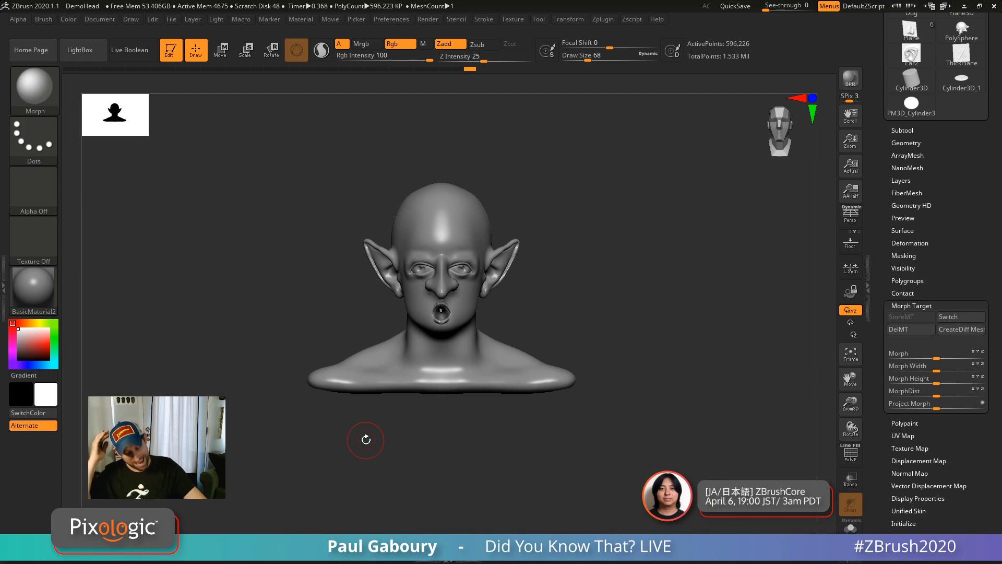
pyautogui.moveTo(495, 269); pyautogui.dragTo(442, 276, button='right')
pyautogui.keyDown('ctrl'); pyautogui.moveTo(443, 276); pyautogui.dragTo(430, 359, button='right'); pyautogui.keyUp('ctrl')
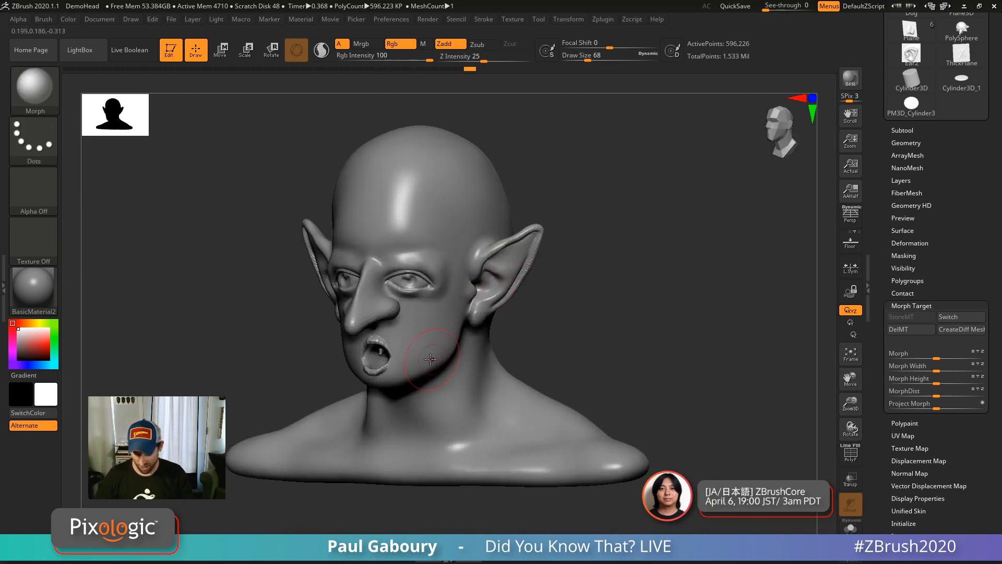
pyautogui.moveTo(432, 272); pyautogui.dragTo(469, 272, button='right')
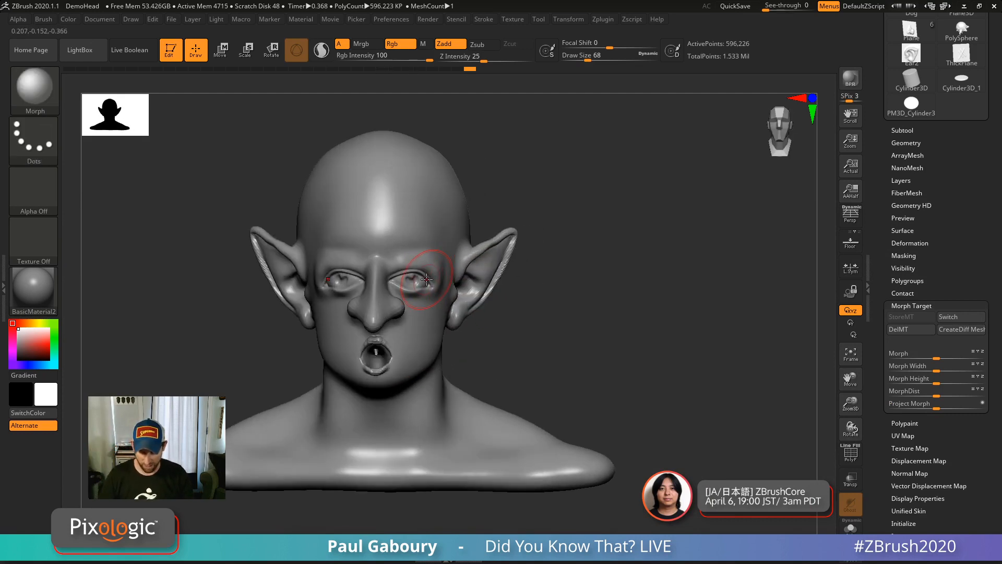
pyautogui.moveTo(426, 279); pyautogui.dragTo(407, 266)
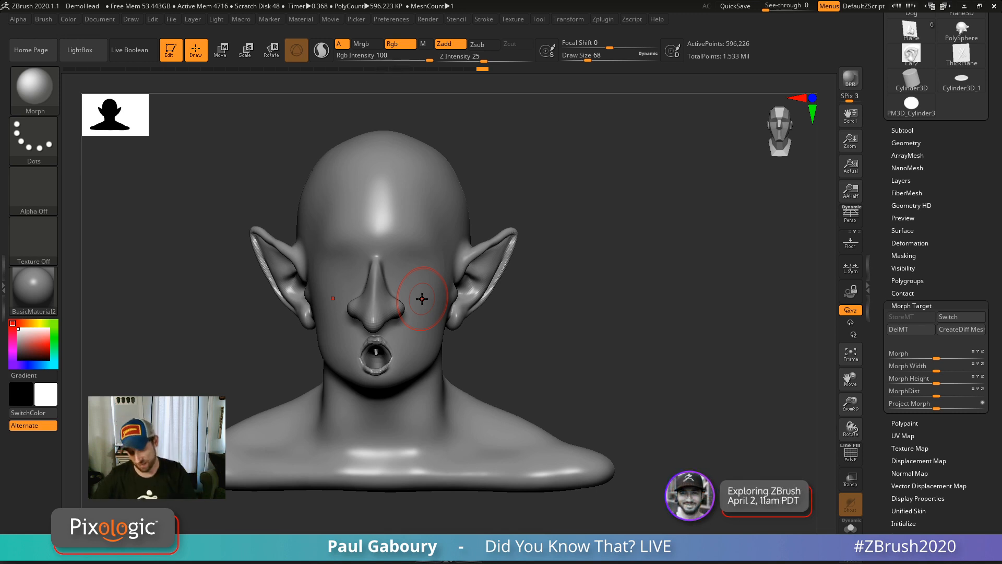
# Brush the ears and the mouth back to the stored morph target with the Morph brush.
pyautogui.moveTo(576, 304); pyautogui.dragTo(566, 303)
pyautogui.moveTo(541, 241)
pyautogui.mouseDown()
pyautogui.moveTo(523, 279)
pyautogui.moveTo(493, 294)
pyautogui.moveTo(483, 318)
pyautogui.mouseUp()
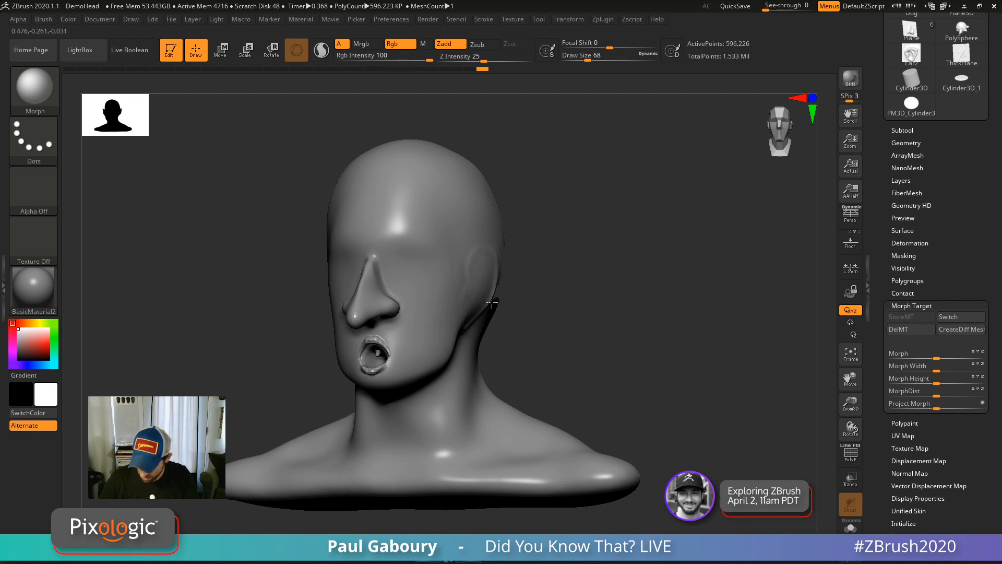
pyautogui.moveTo(592, 308); pyautogui.dragTo(527, 303)
pyautogui.moveTo(505, 293); pyautogui.dragTo(503, 333)
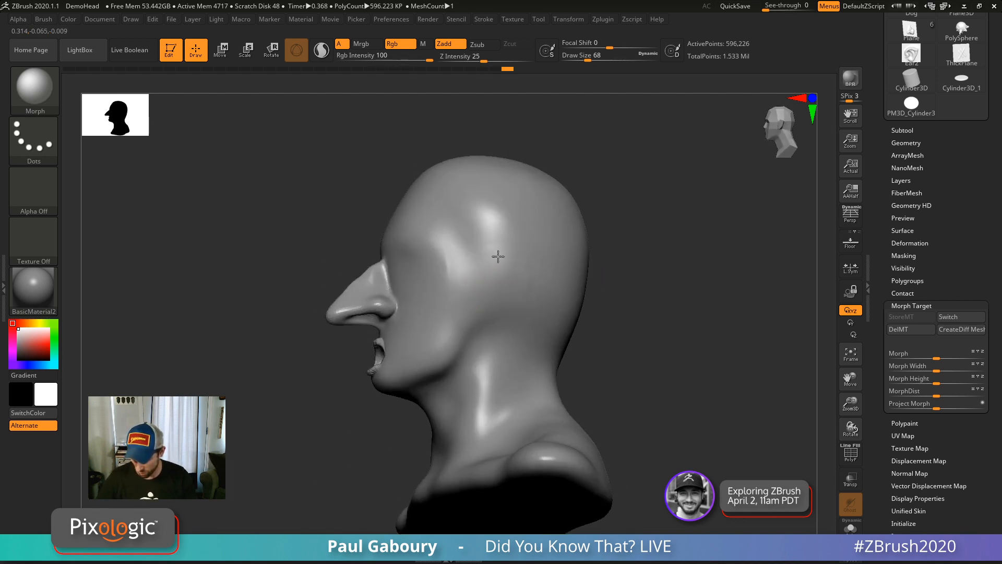
pyautogui.moveTo(498, 256)
pyautogui.mouseDown()
pyautogui.moveTo(431, 244)
pyautogui.moveTo(494, 295)
pyautogui.mouseUp()
pyautogui.keyDown('ctrl'); pyautogui.moveTo(581, 276); pyautogui.dragTo(441, 380, button='right'); pyautogui.keyUp('ctrl')
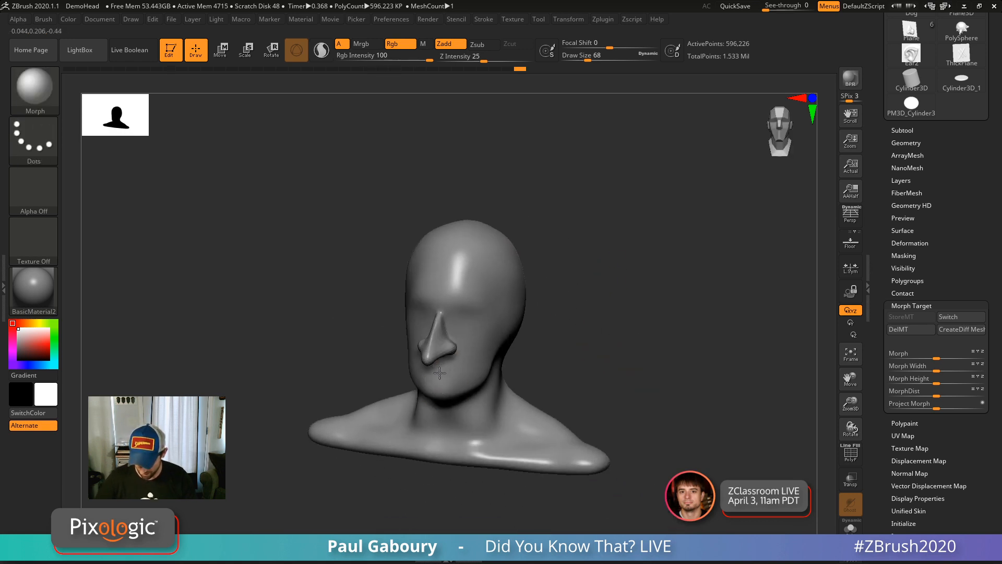
# Add the ChiselCreature brush's Spike2 shape as symmetrical horns on the top of the head.
pyautogui.press('b')
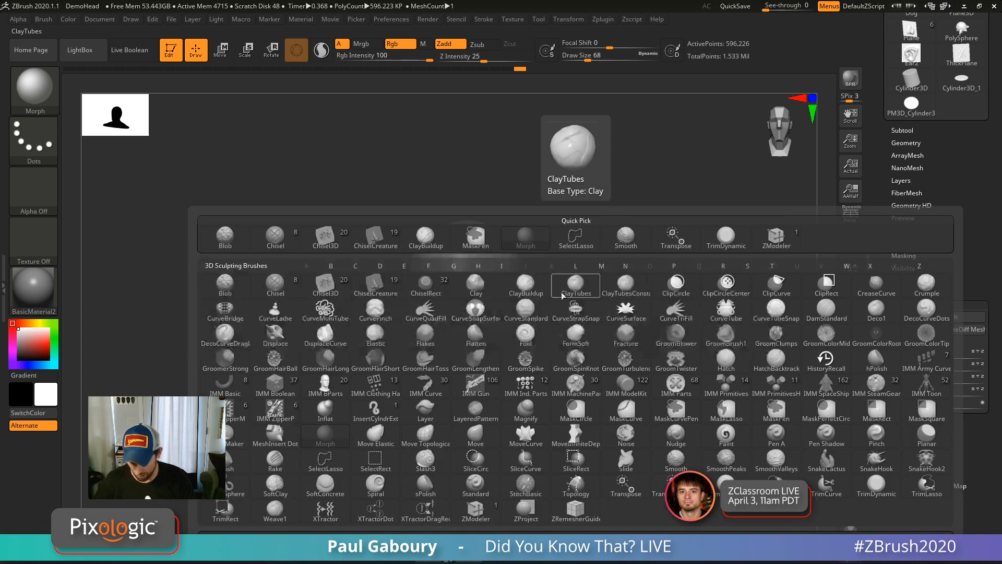
pyautogui.click(476, 285)
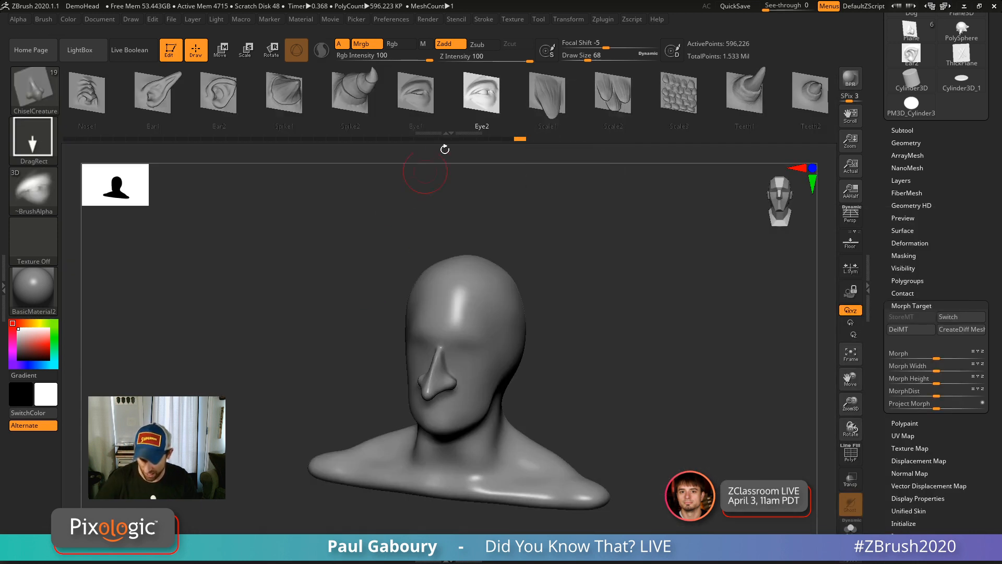
pyautogui.click(351, 94)
pyautogui.moveTo(566, 291)
pyautogui.mouseDown(button='right')
pyautogui.moveTo(510, 299)
pyautogui.moveTo(466, 284)
pyautogui.mouseUp(button='right')
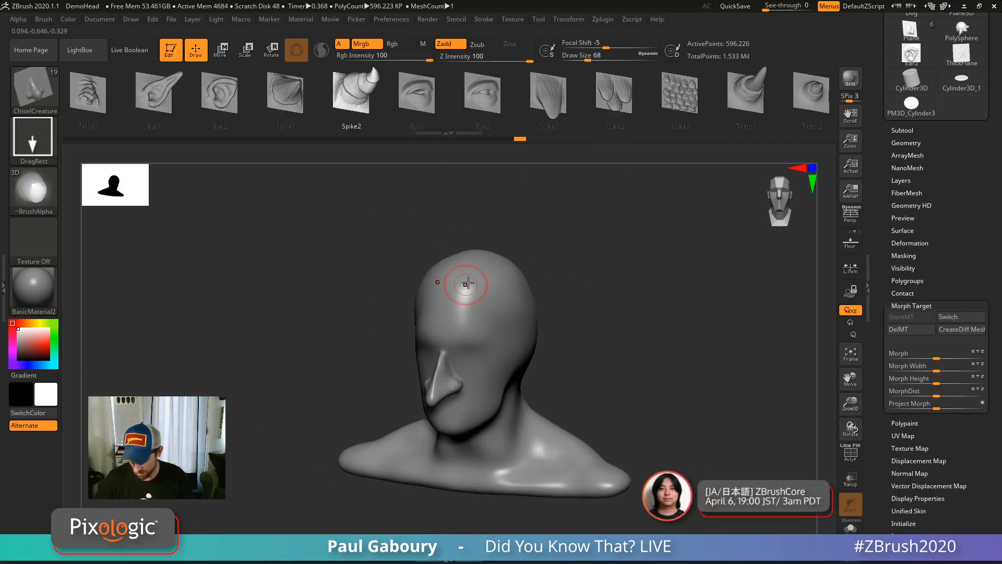
pyautogui.moveTo(510, 294); pyautogui.dragTo(448, 234)
pyautogui.moveTo(449, 235)
pyautogui.keyDown('shift'); pyautogui.mouseDown(button='right')
pyautogui.moveTo(570, 273)
pyautogui.moveTo(556, 228)
pyautogui.moveTo(550, 268)
pyautogui.mouseUp(button='right'); pyautogui.keyUp('shift')
# Brush the tip of one horn back towards the stored morph target with the Morph brush.
pyautogui.press('b')
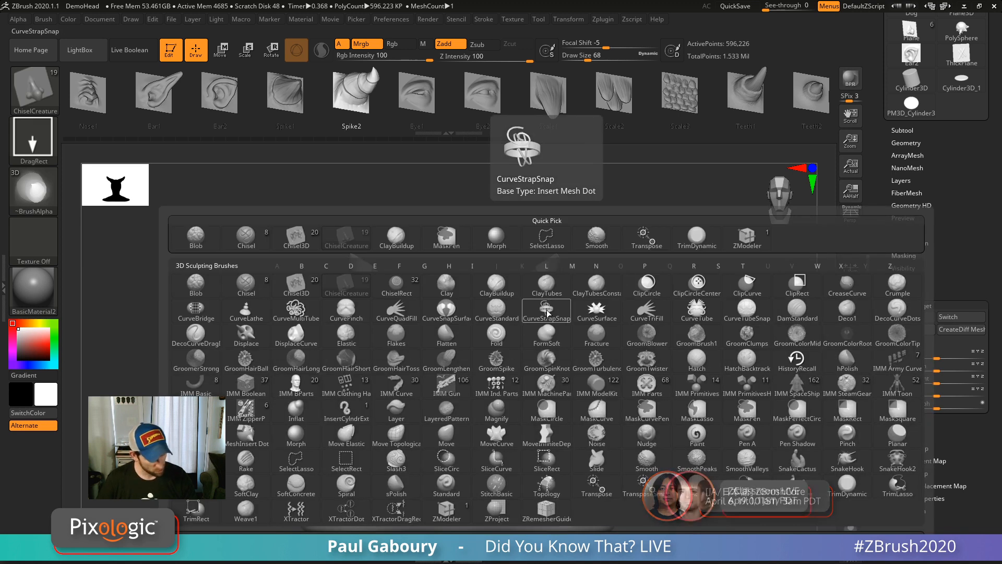
pyautogui.click(545, 236)
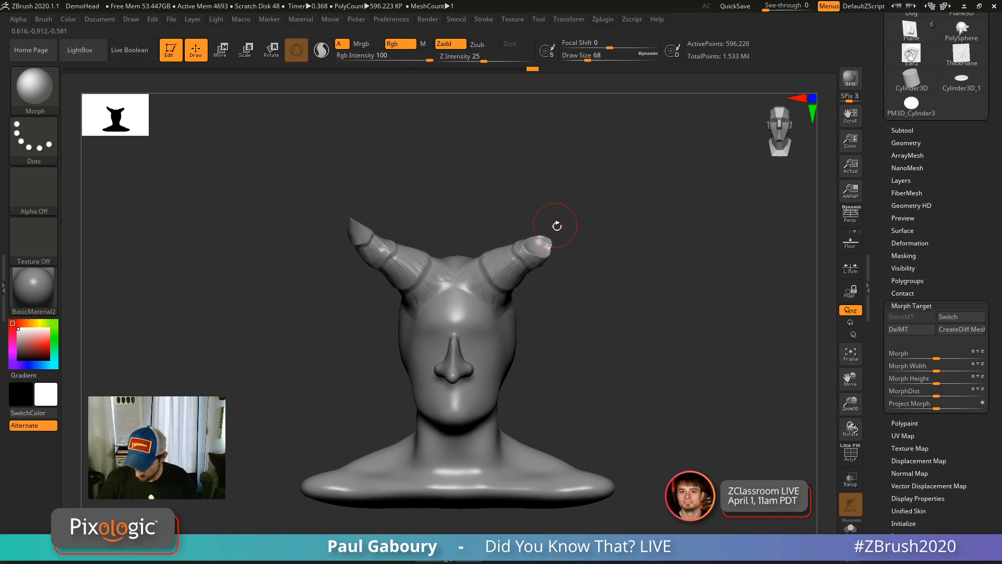
pyautogui.moveTo(556, 226)
pyautogui.mouseDown(button='right')
pyautogui.moveTo(564, 235)
pyautogui.moveTo(573, 203)
pyautogui.moveTo(597, 243)
pyautogui.mouseUp(button='right')
pyautogui.press('shift')
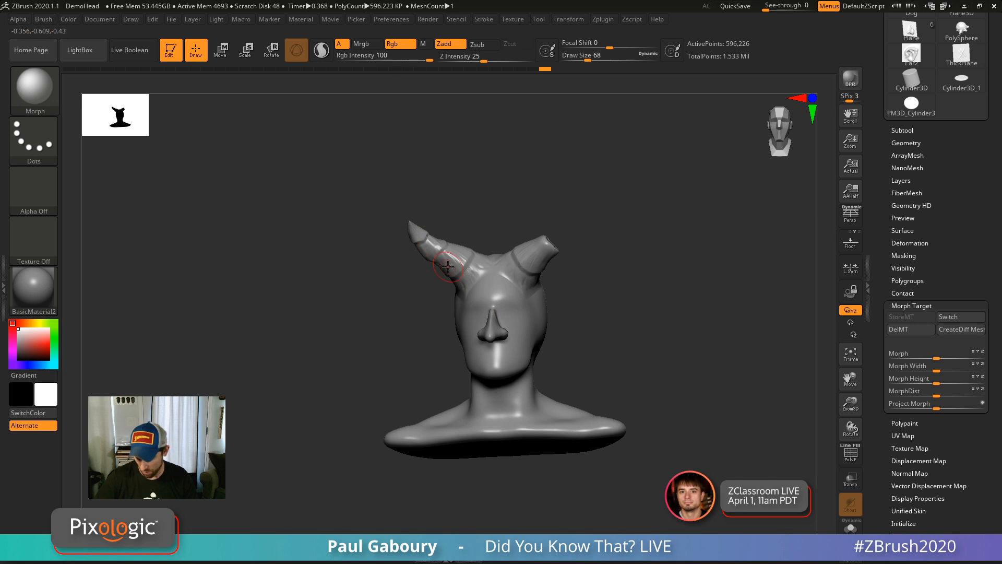
pyautogui.moveTo(624, 354); pyautogui.dragTo(604, 340, button='right')
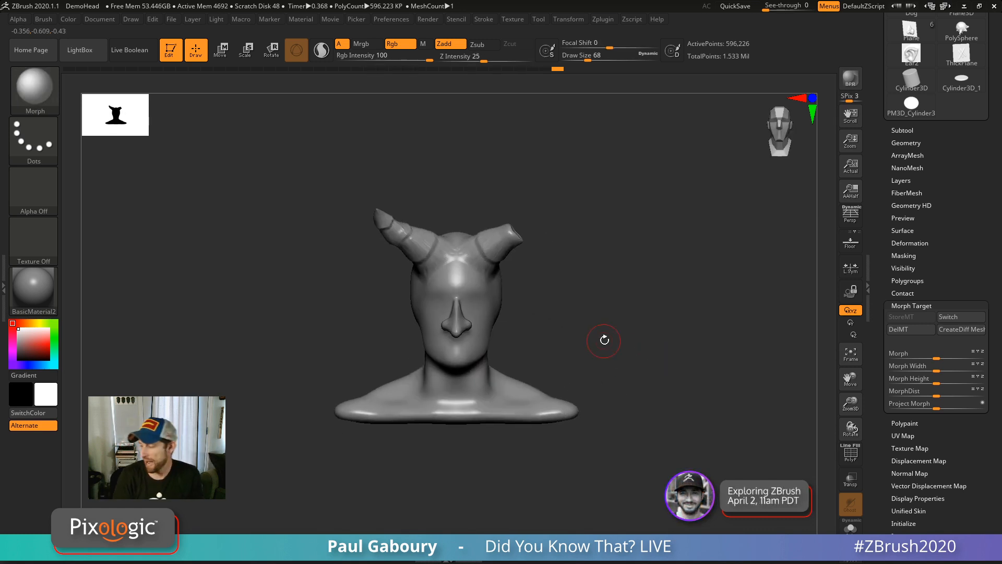
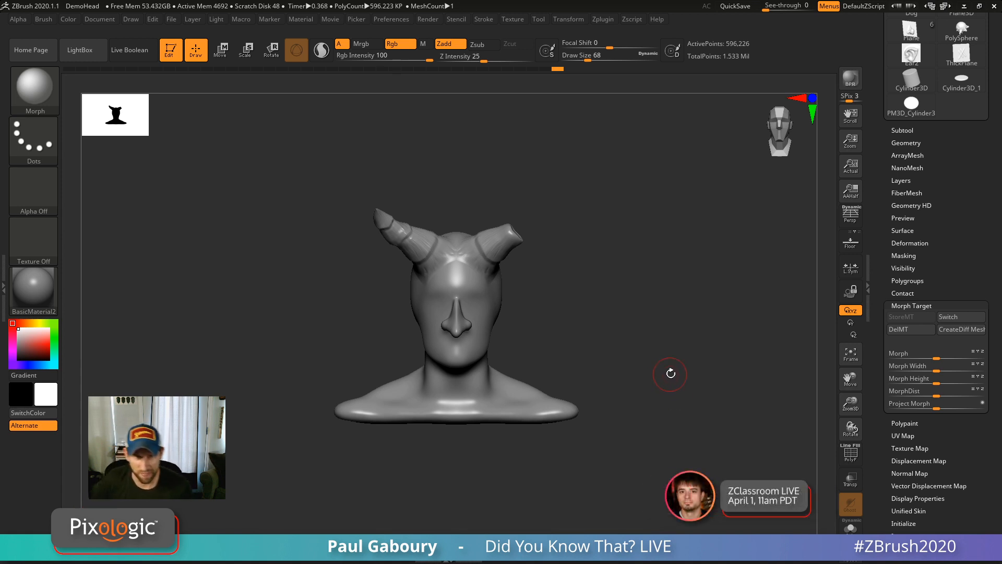
pyautogui.moveTo(671, 373)
pyautogui.mouseDown()
pyautogui.moveTo(665, 365)
pyautogui.moveTo(663, 376)
pyautogui.mouseUp()
pyautogui.keyDown('alt'); pyautogui.moveTo(663, 375); pyautogui.dragTo(650, 316, button='right'); pyautogui.keyUp('alt')
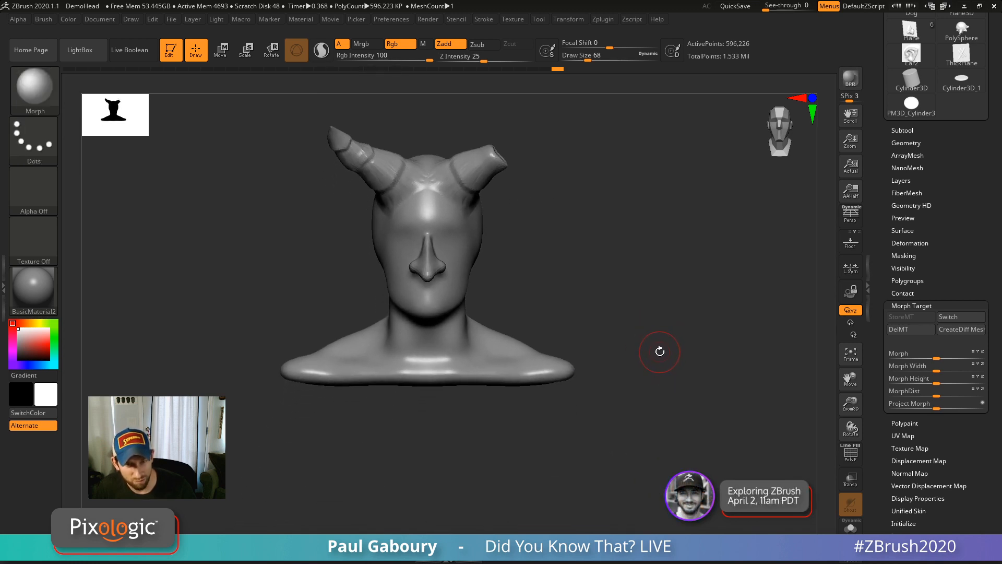
pyautogui.moveTo(664, 348); pyautogui.dragTo(664, 362, button='right')
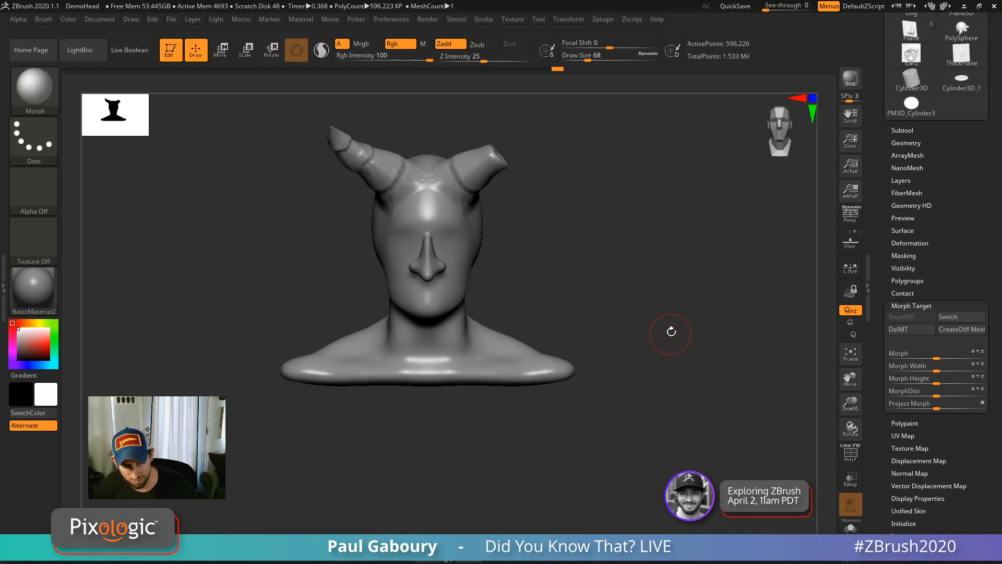
pyautogui.press('s')
pyautogui.moveTo(665, 331); pyautogui.dragTo(669, 330)
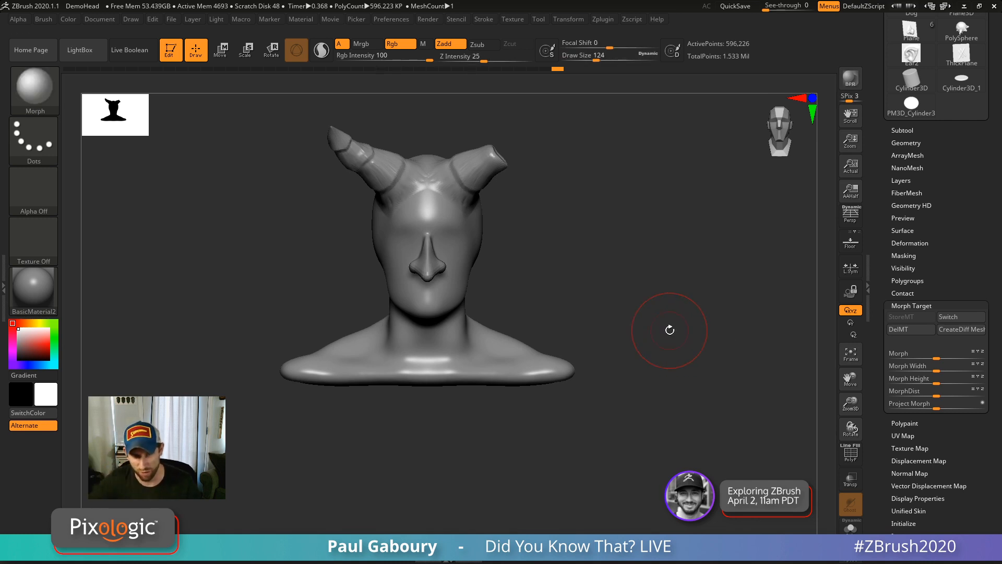
pyautogui.keyDown('alt'); pyautogui.moveTo(646, 332); pyautogui.dragTo(642, 353, button='right'); pyautogui.keyUp('alt')
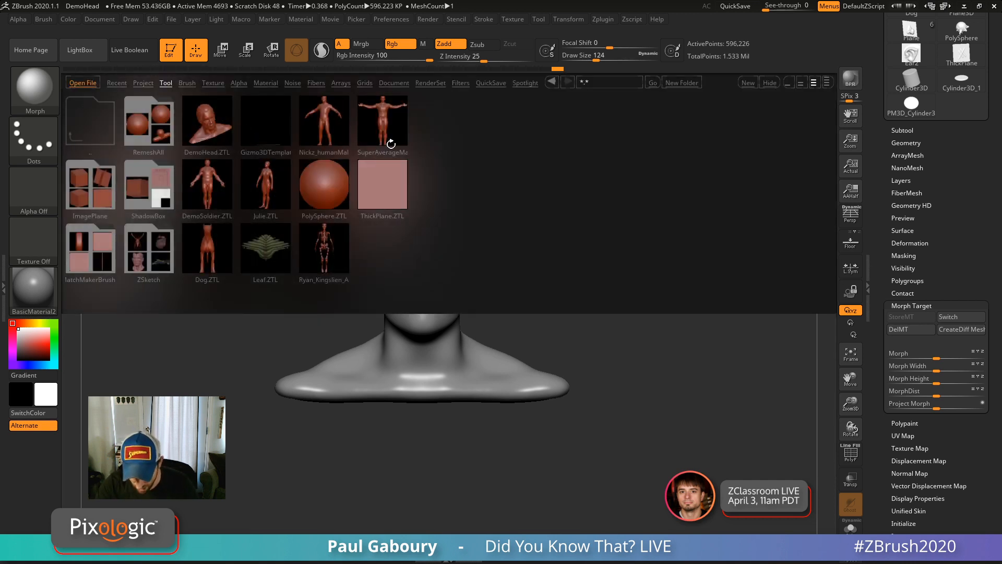
# Load the Dog.ZTL model from the tool library and subdivide its mesh twice.
pyautogui.click(202, 239)
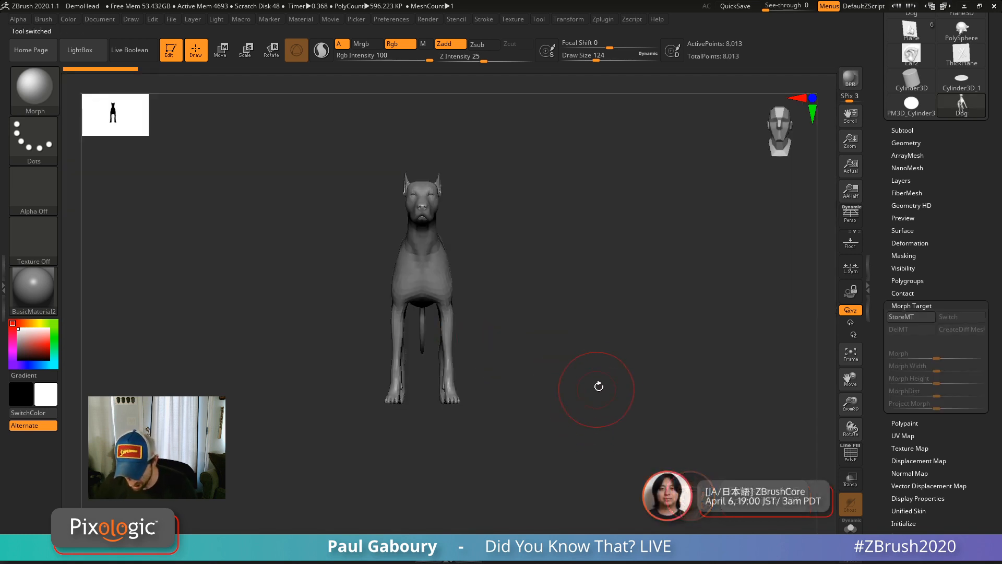
pyautogui.moveTo(598, 387); pyautogui.dragTo(593, 362)
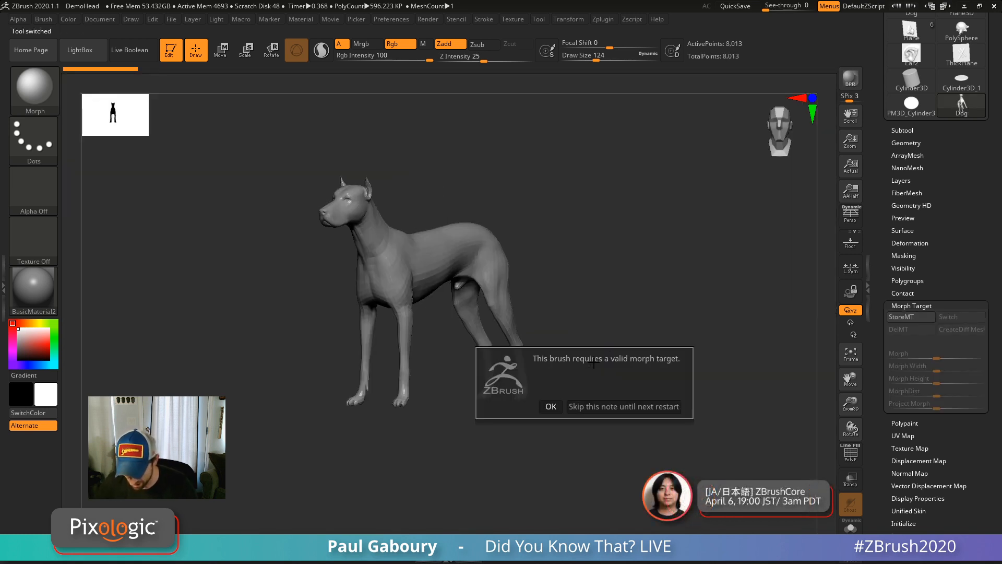
pyautogui.press('Return')
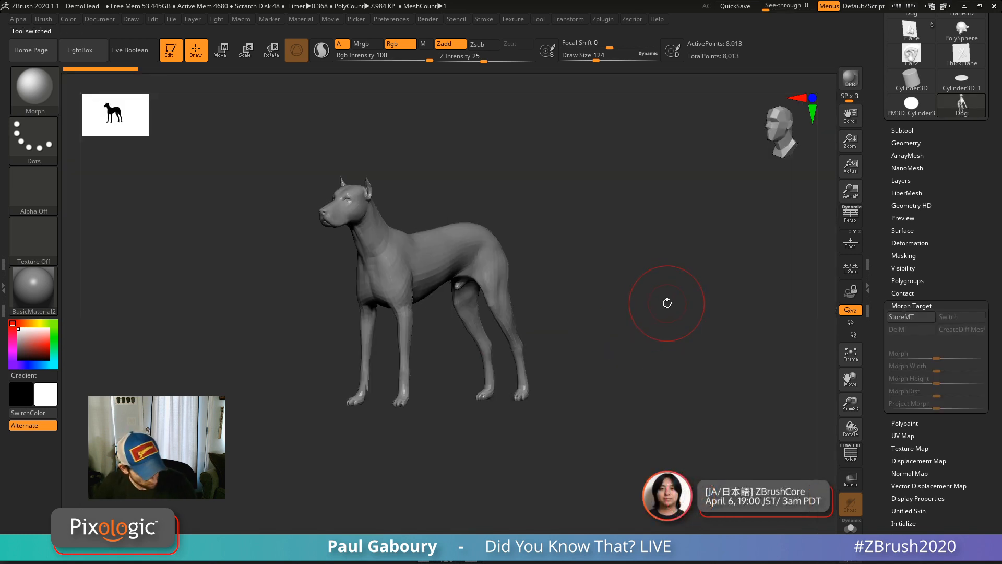
pyautogui.hotkey('ctrl', 'd')
pyautogui.hotkey('ctrl', 'd')
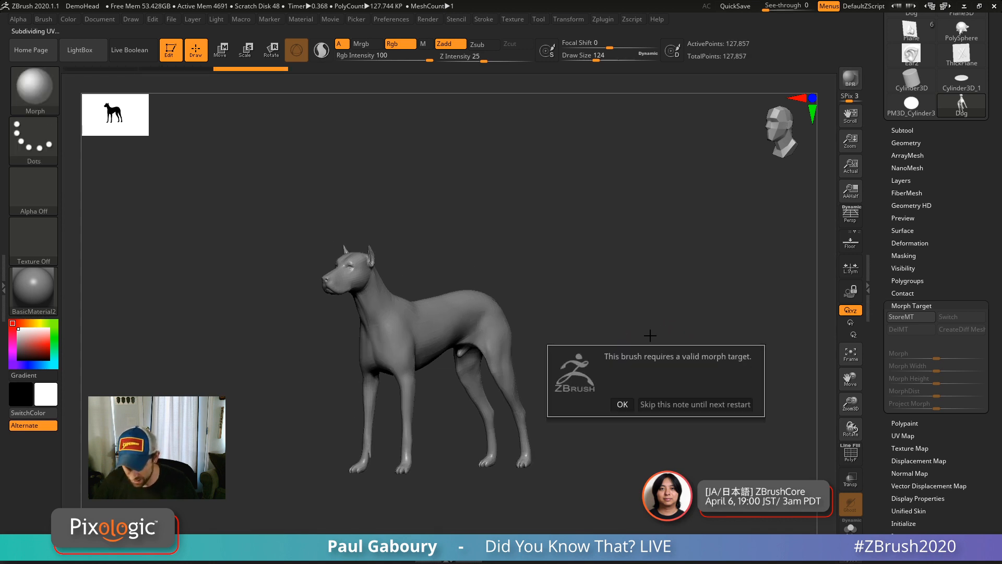
pyautogui.click(623, 402)
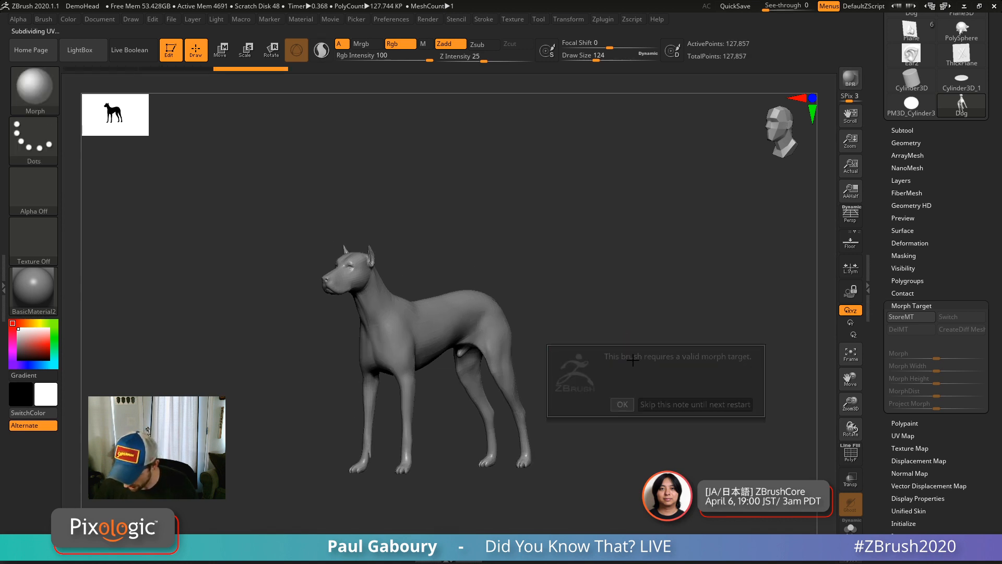
# Paint ClayBuildup strokes along the dog's ribs at draw size 62.
pyautogui.press('b')
pyautogui.press('c')
pyautogui.press('b')
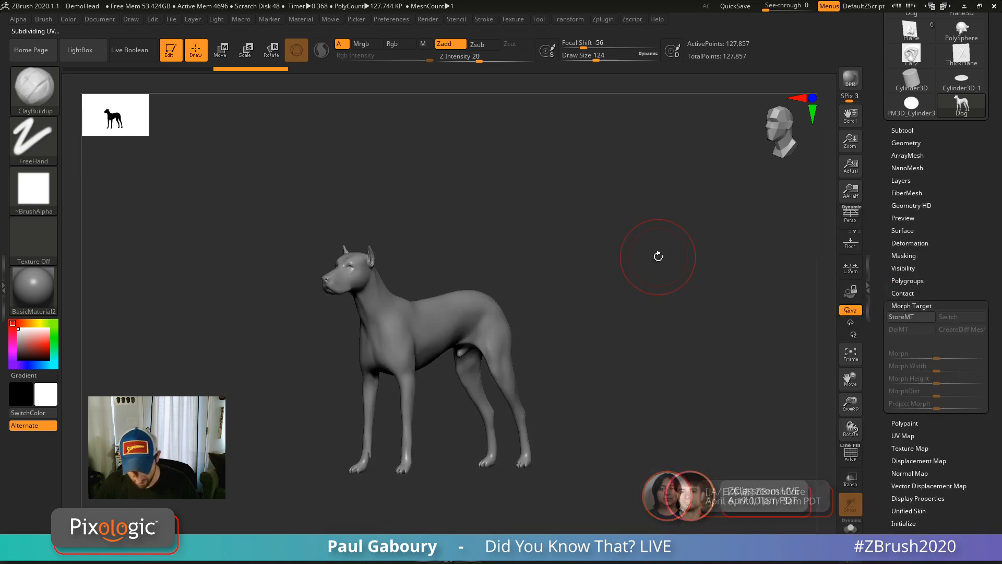
pyautogui.press('s')
pyautogui.moveTo(653, 260); pyautogui.dragTo(644, 262)
pyautogui.keyDown('ctrl'); pyautogui.moveTo(647, 261); pyautogui.dragTo(650, 313, button='right'); pyautogui.keyUp('ctrl')
pyautogui.moveTo(406, 339)
pyautogui.mouseDown()
pyautogui.moveTo(449, 303)
pyautogui.moveTo(392, 342)
pyautogui.mouseUp()
pyautogui.moveTo(461, 302); pyautogui.dragTo(384, 345)
pyautogui.moveTo(472, 305); pyautogui.dragTo(393, 349)
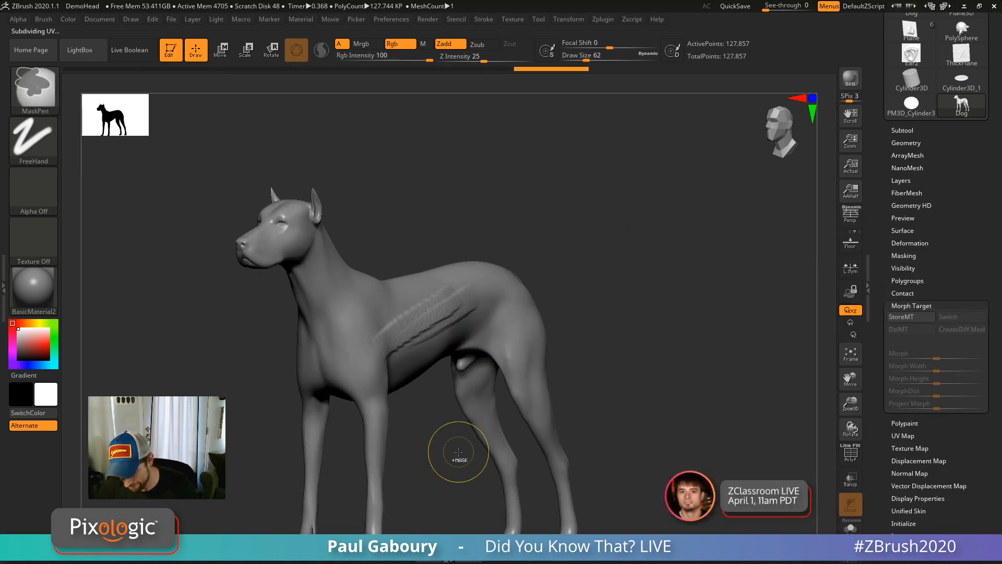
# Undo the ClayBuildup strokes on the dog's ribs.
pyautogui.hotkey('ctrl', 'z')
pyautogui.hotkey('ctrl', 'z')
pyautogui.hotkey('ctrl', 'z')
pyautogui.hotkey('ctrl', 'z')
pyautogui.hotkey('ctrl', 'z')
pyautogui.hotkey('ctrl', 'z')
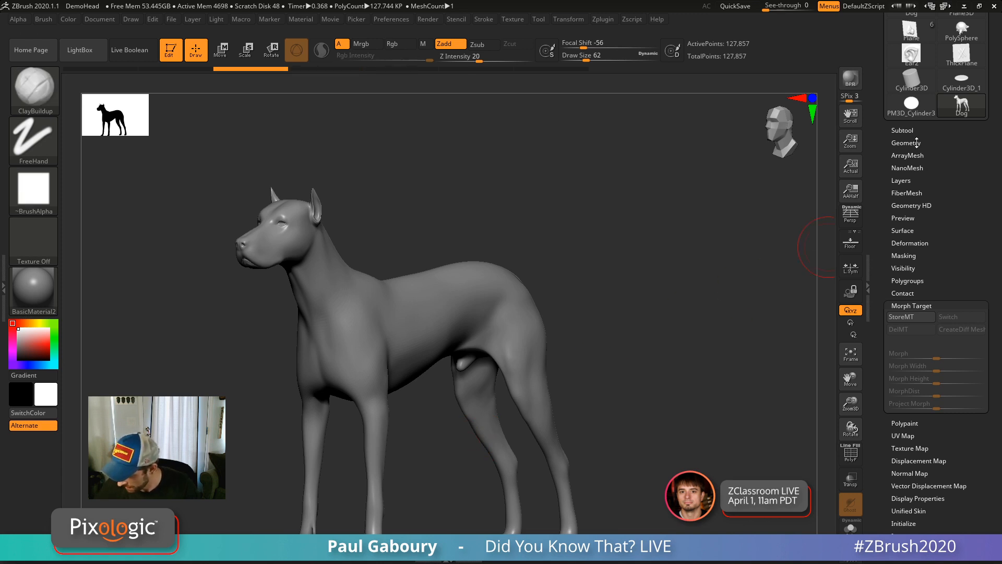
# Build up a thick ridge along the dog's flank with ClayBuildup and display the mesh wireframe.
pyautogui.click(906, 142)
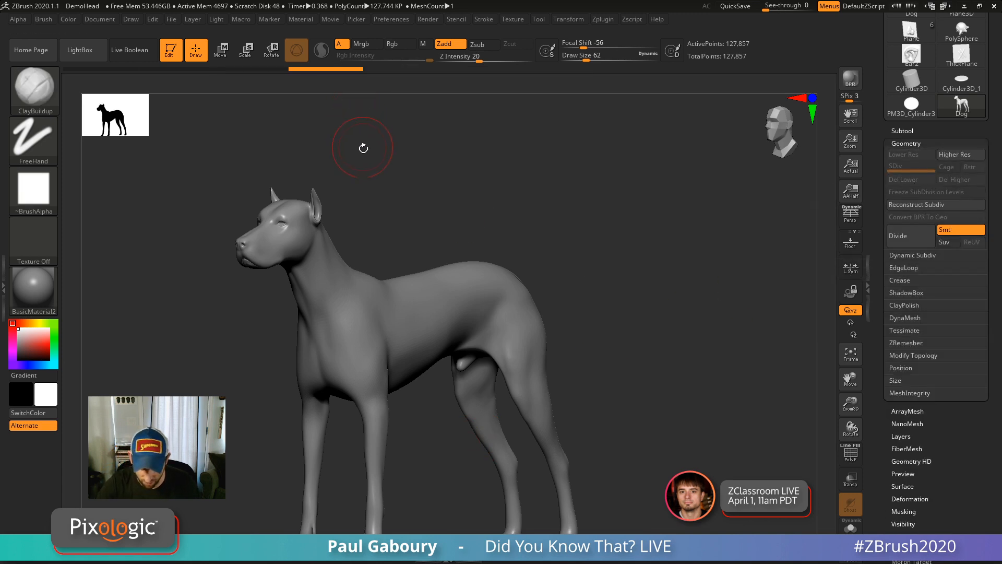
pyautogui.moveTo(594, 242); pyautogui.dragTo(575, 287)
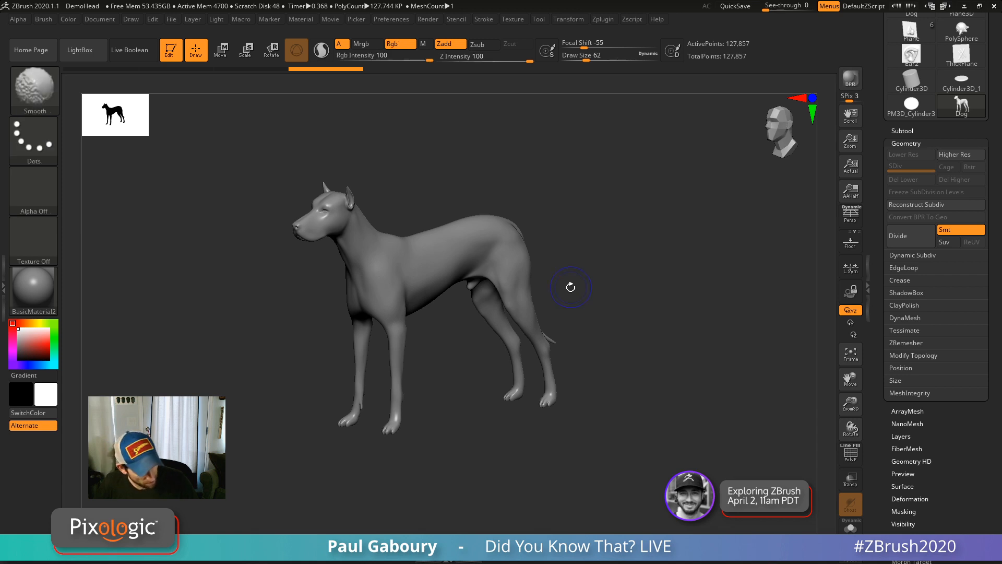
pyautogui.moveTo(420, 273)
pyautogui.mouseDown()
pyautogui.moveTo(509, 232)
pyautogui.moveTo(450, 280)
pyautogui.mouseUp()
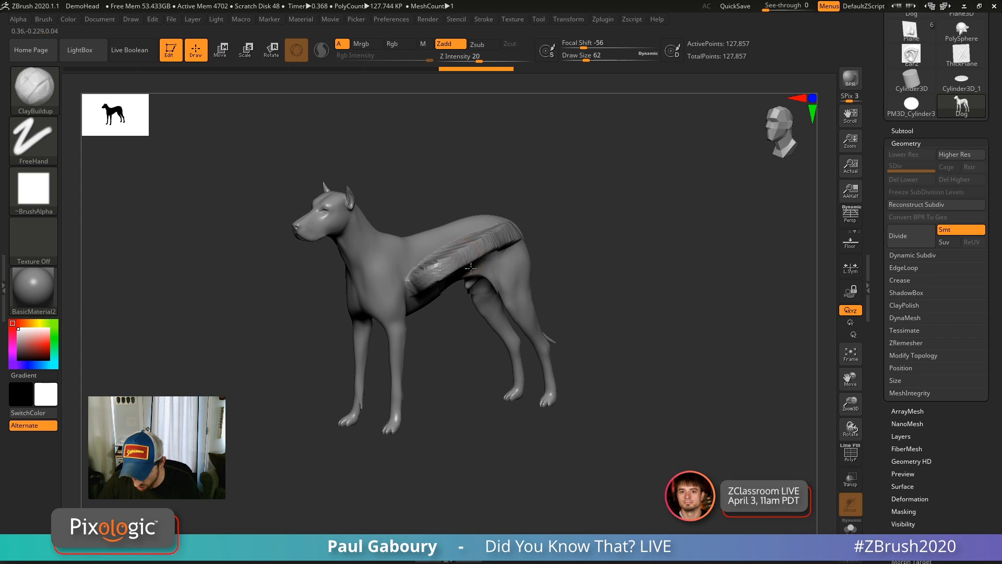
pyautogui.moveTo(444, 318); pyautogui.dragTo(491, 340)
pyautogui.press('f')
pyautogui.hotkey('shift', 'f')
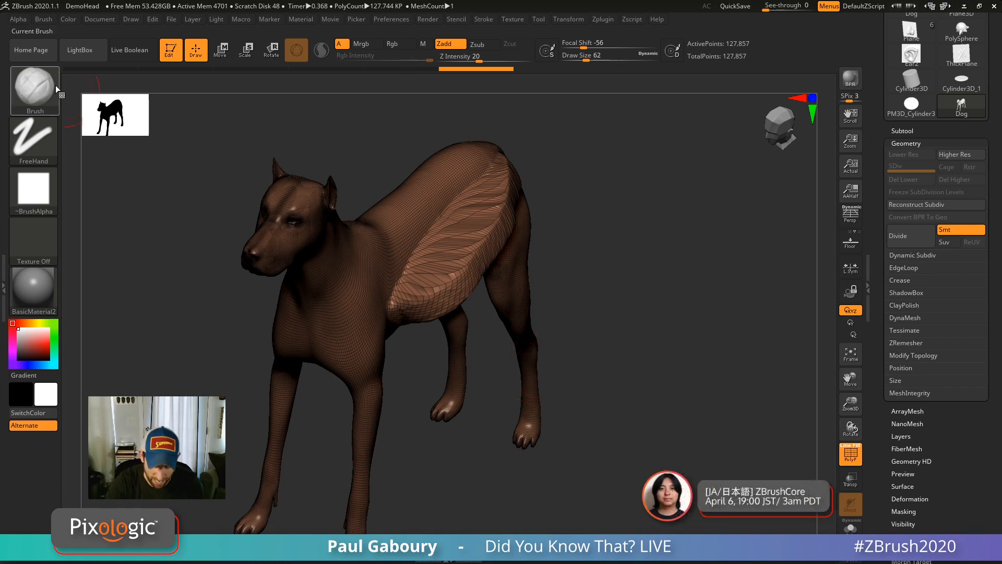
# Try the DamStandard brush on the flank with the wireframe hidden, and undo the flank build-up.
pyautogui.press('b')
pyautogui.press('d')
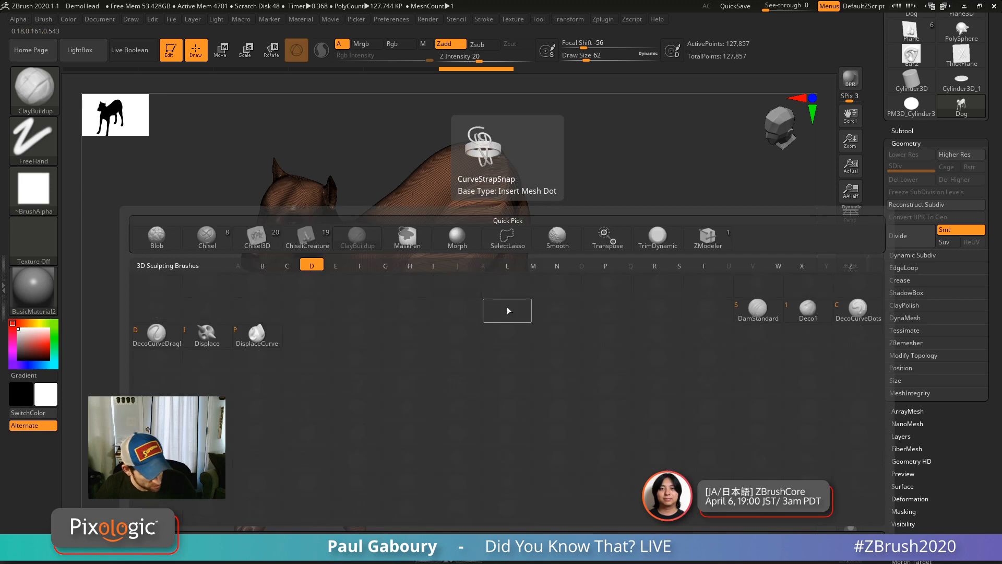
pyautogui.press('s')
pyautogui.hotkey('shift', 'f')
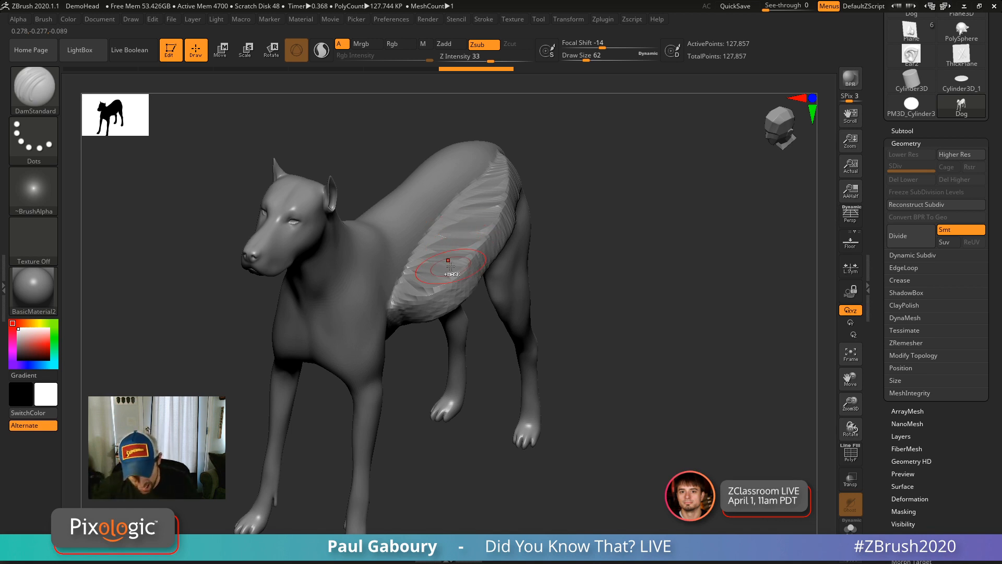
pyautogui.hotkey('ctrl', 'z')
# Reset all brushes and, with Sculptris Pro mode on, raise a ridge along the dog's flank with the Standard brush.
pyautogui.click(34, 88)
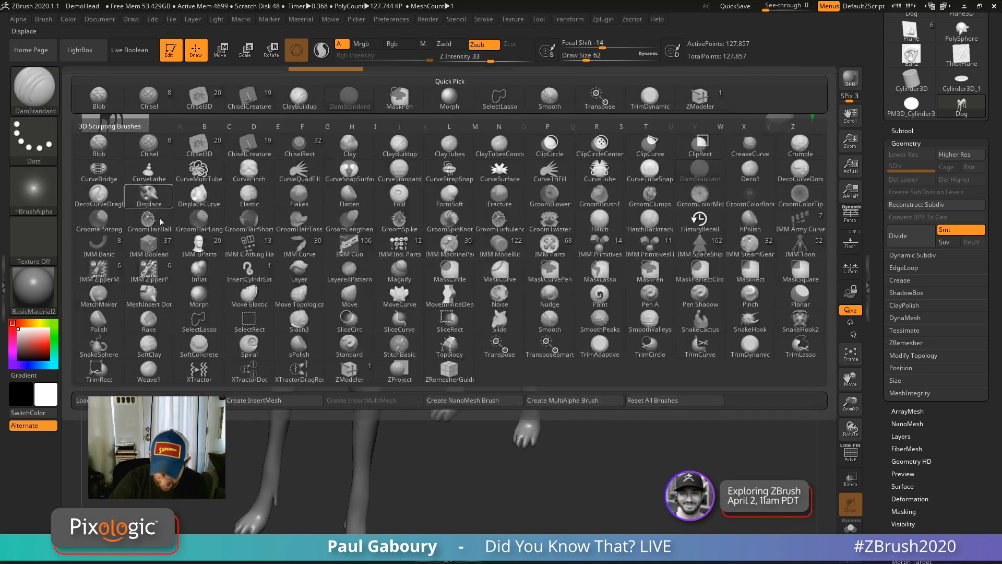
pyautogui.click(661, 400)
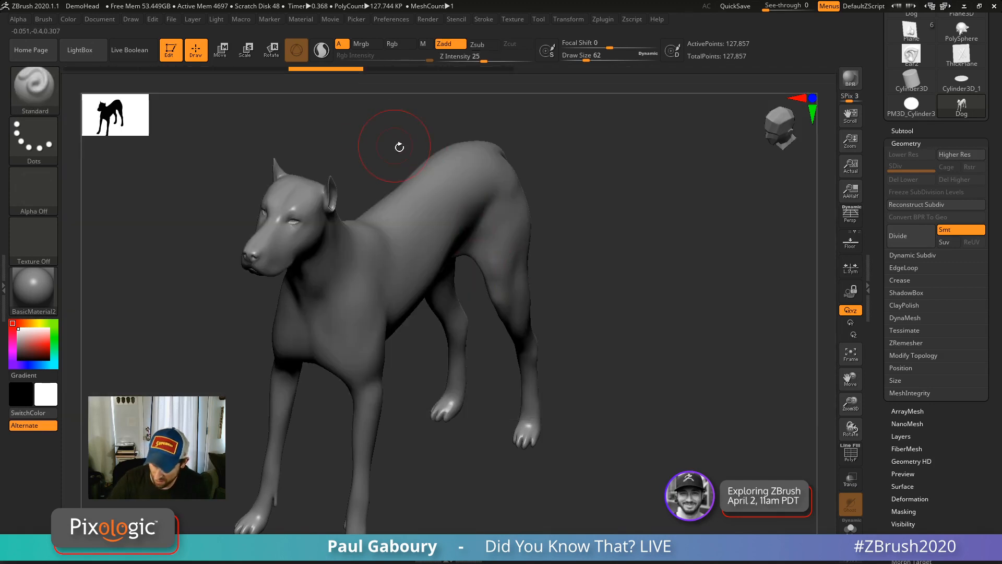
pyautogui.moveTo(592, 358); pyautogui.dragTo(637, 268)
pyautogui.click(321, 50)
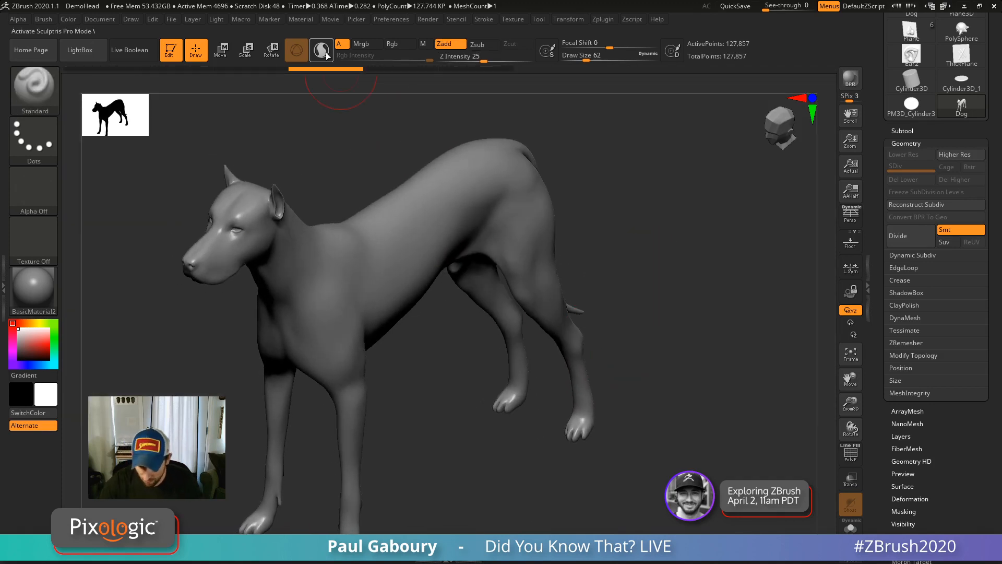
pyautogui.moveTo(380, 288)
pyautogui.mouseDown()
pyautogui.moveTo(443, 229)
pyautogui.moveTo(392, 285)
pyautogui.moveTo(504, 199)
pyautogui.moveTo(413, 278)
pyautogui.moveTo(493, 219)
pyautogui.moveTo(441, 231)
pyautogui.mouseUp()
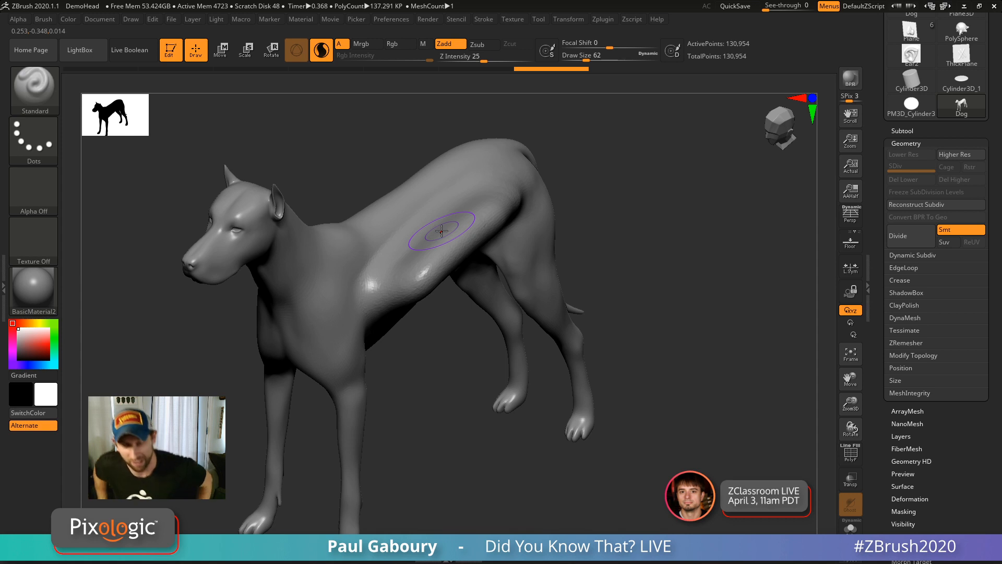
pyautogui.moveTo(458, 271); pyautogui.dragTo(495, 319)
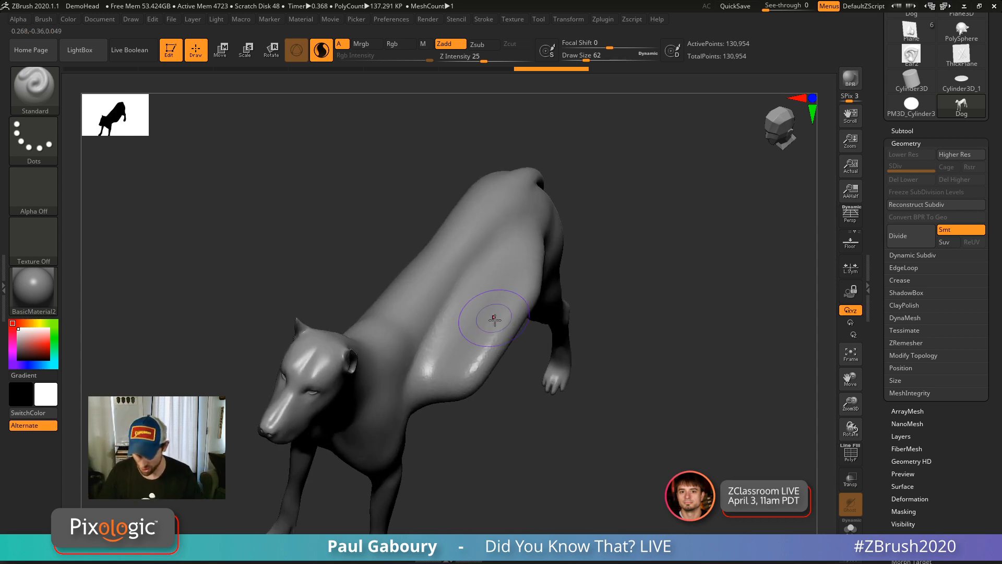
# Sculpt a bulge and a narrow stroke on the dog's back at draw size 37, with the wireframe displayed.
pyautogui.moveTo(448, 267)
pyautogui.mouseDown()
pyautogui.moveTo(448, 304)
pyautogui.moveTo(466, 253)
pyautogui.moveTo(444, 281)
pyautogui.mouseUp()
pyautogui.press('s')
pyautogui.moveTo(451, 279); pyautogui.dragTo(465, 267)
pyautogui.moveTo(466, 266); pyautogui.dragTo(491, 300, button='right')
pyautogui.press('shift')
pyautogui.hotkey('shift', 'f')
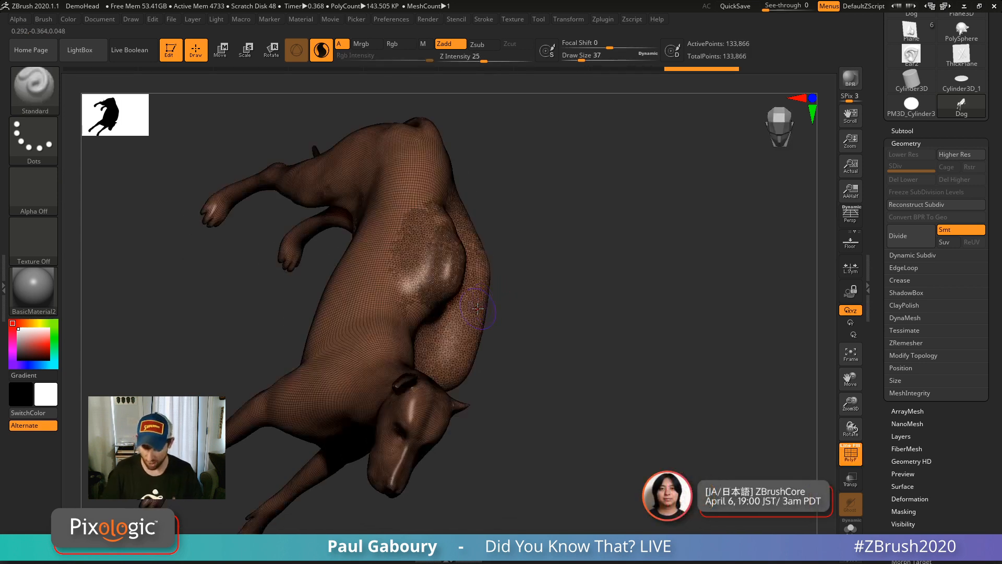
pyautogui.moveTo(367, 307)
pyautogui.mouseDown()
pyautogui.moveTo(386, 209)
pyautogui.moveTo(376, 252)
pyautogui.mouseUp()
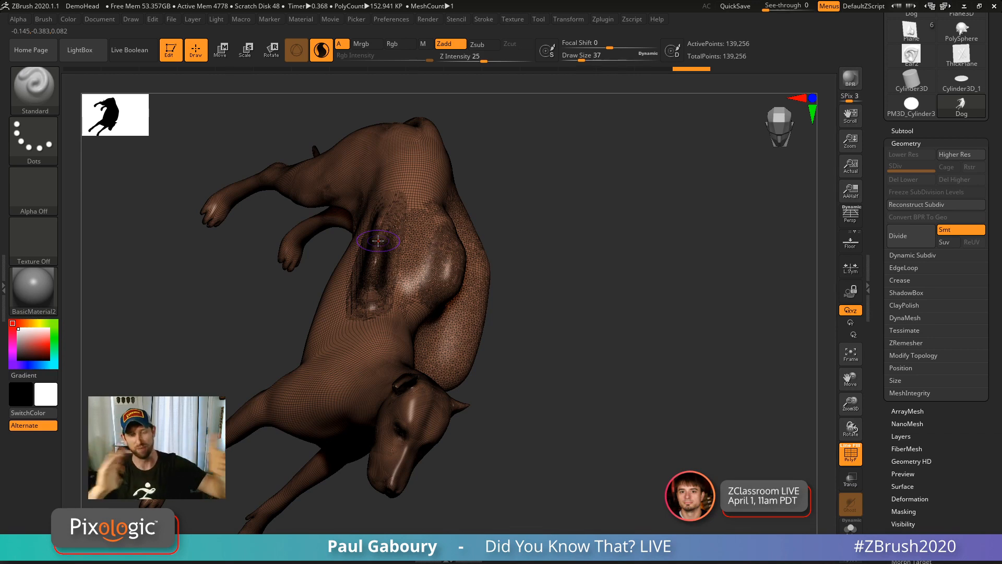
# Add ClayBuildup strokes down the dog's shoulder in Sculptris Pro mode and hide the wireframe.
pyautogui.moveTo(377, 240)
pyautogui.mouseDown(button='right')
pyautogui.moveTo(287, 246)
pyautogui.moveTo(530, 384)
pyautogui.moveTo(490, 376)
pyautogui.moveTo(499, 398)
pyautogui.moveTo(542, 413)
pyautogui.mouseUp(button='right')
pyautogui.press('b')
pyautogui.press('c')
pyautogui.press('b')
pyautogui.moveTo(314, 320)
pyautogui.mouseDown()
pyautogui.moveTo(327, 394)
pyautogui.moveTo(324, 382)
pyautogui.mouseUp()
pyautogui.moveTo(316, 315); pyautogui.dragTo(329, 389)
pyautogui.moveTo(330, 392); pyautogui.dragTo(366, 408, button='right')
pyautogui.hotkey('shift', 'f')
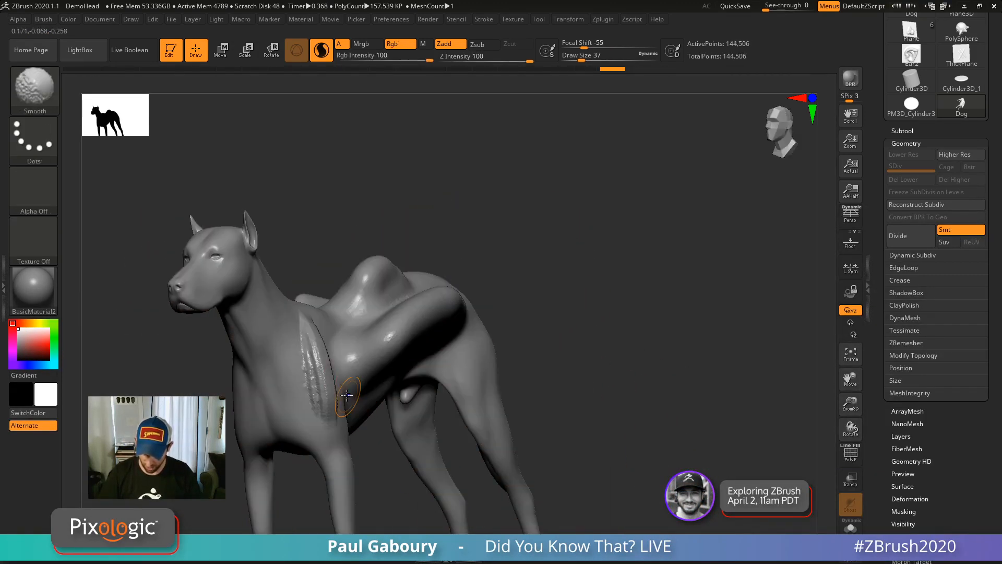
# Rework the shoulder creases with further ClayBuildup strokes and smooth the surface around them.
pyautogui.moveTo(319, 384); pyautogui.dragTo(308, 342)
pyautogui.keyDown('ctrl'); pyautogui.moveTo(308, 342); pyautogui.dragTo(310, 377, button='right'); pyautogui.keyUp('ctrl')
pyautogui.moveTo(309, 354)
pyautogui.keyDown('shift'); pyautogui.mouseDown()
pyautogui.moveTo(296, 297)
pyautogui.moveTo(334, 412)
pyautogui.mouseUp(); pyautogui.keyUp('shift')
pyautogui.moveTo(336, 413); pyautogui.dragTo(383, 417, button='right')
pyautogui.keyDown('shift'); pyautogui.moveTo(373, 436); pyautogui.dragTo(393, 453); pyautogui.keyUp('shift')
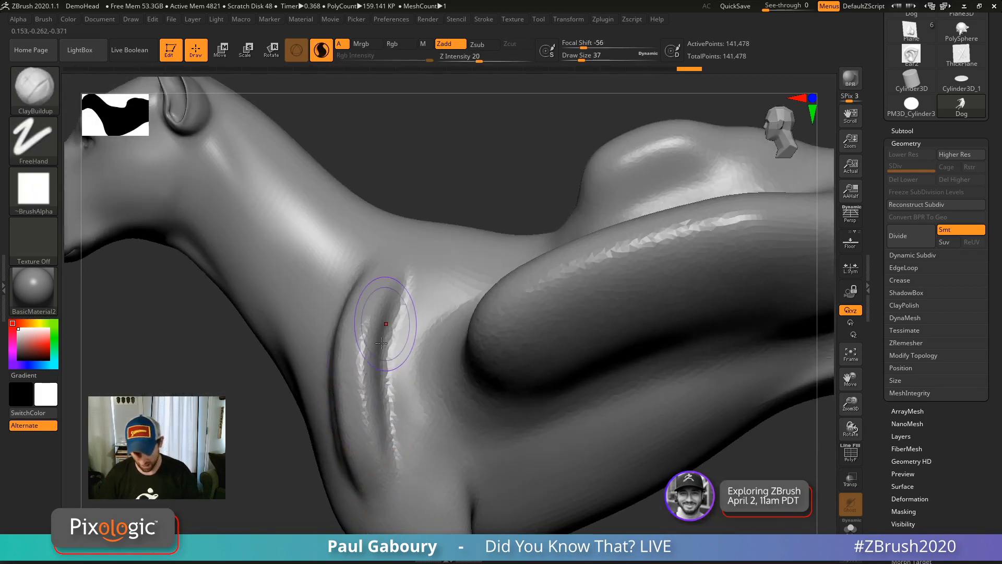
# Carve the shoulder crease, then with Sculptris Pro mode off build a thick ClayBuildup band across the dog's neck and show the wireframe.
pyautogui.keyDown('alt'); pyautogui.moveTo(381, 343); pyautogui.dragTo(386, 374); pyautogui.keyUp('alt')
pyautogui.click(322, 61)
pyautogui.keyDown('alt'); pyautogui.moveTo(328, 249); pyautogui.dragTo(376, 280, button='right'); pyautogui.keyUp('alt')
pyautogui.moveTo(368, 233); pyautogui.dragTo(333, 343)
pyautogui.moveTo(332, 343); pyautogui.dragTo(392, 334, button='right')
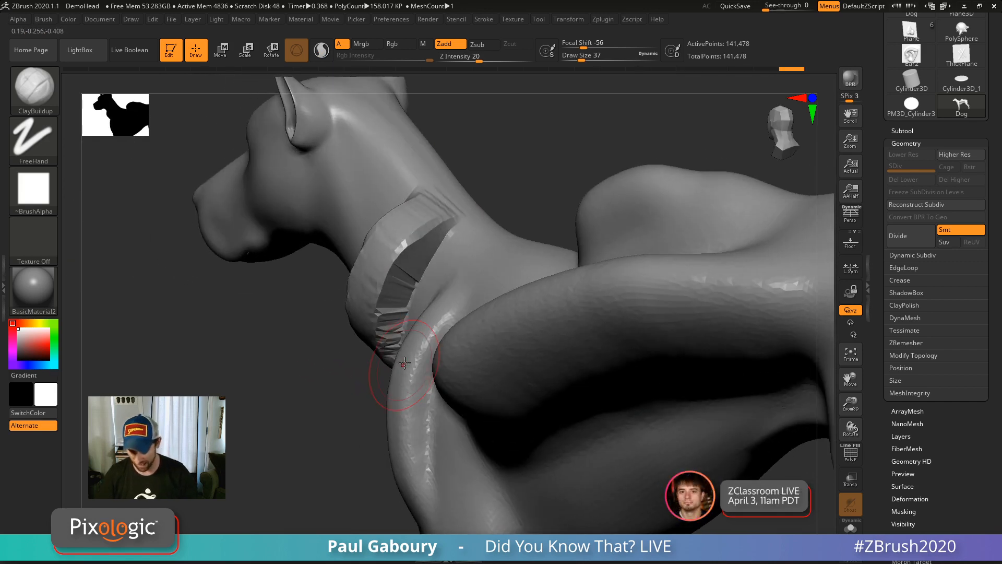
pyautogui.hotkey('shift', 'f')
pyautogui.keyDown('alt'); pyautogui.moveTo(437, 298); pyautogui.dragTo(384, 267, button='right'); pyautogui.keyUp('alt')
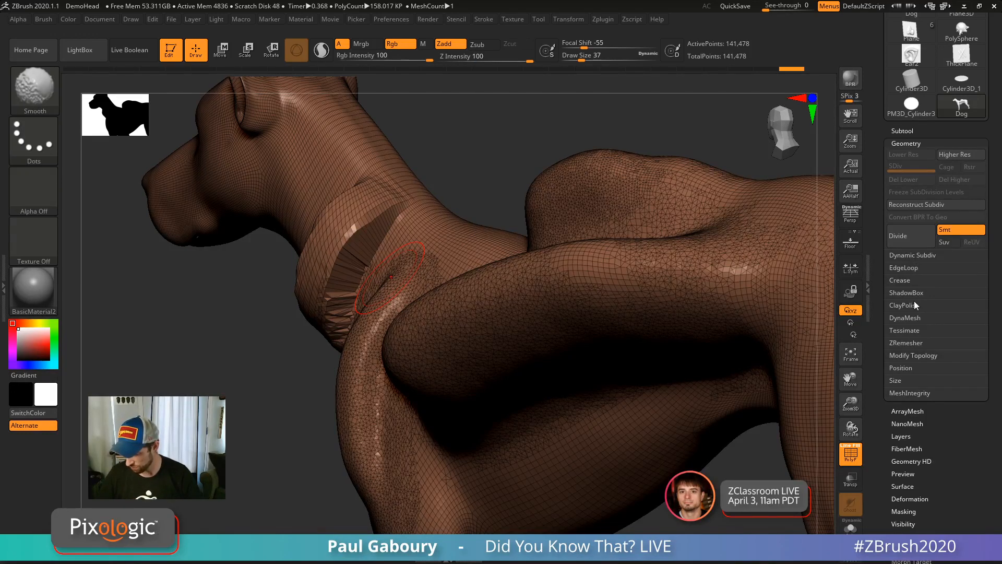
# Try DynaMesh on the dog at resolution 128, once with Project and once without it, undoing each result.
pyautogui.keyDown('shift'); pyautogui.click(908, 318); pyautogui.keyUp('shift')
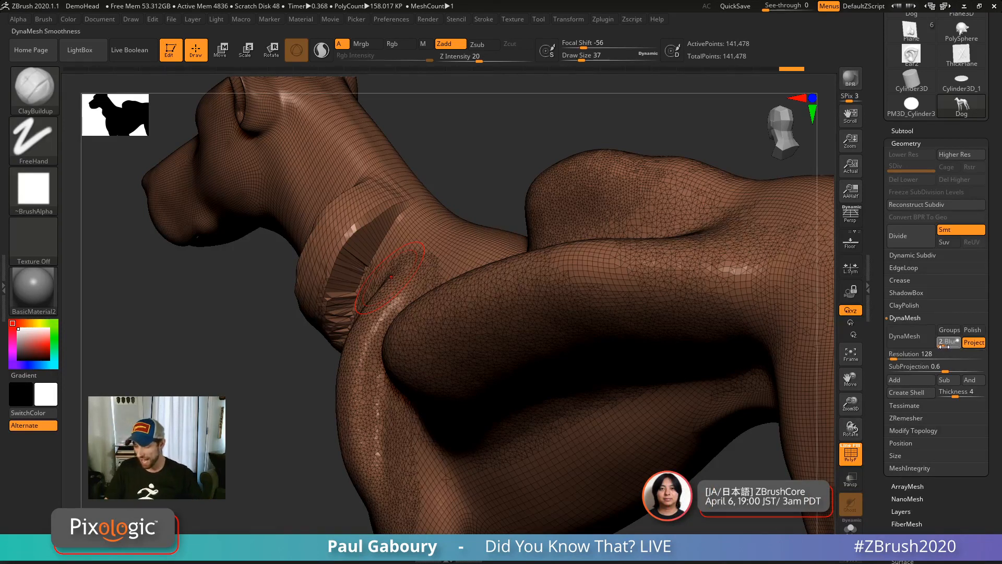
pyautogui.moveTo(333, 451); pyautogui.dragTo(447, 430)
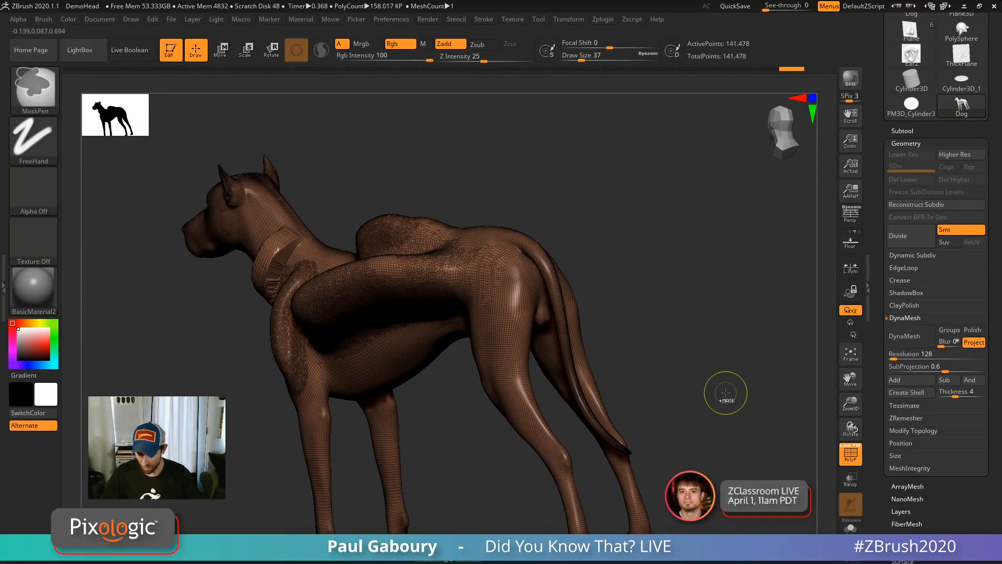
pyautogui.click(900, 344)
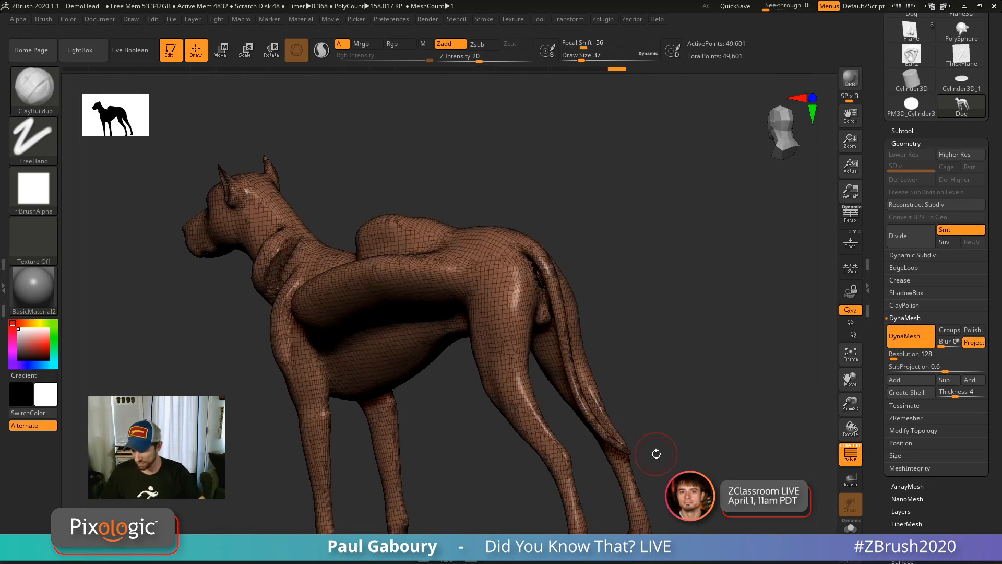
pyautogui.hotkey('ctrl', 'z')
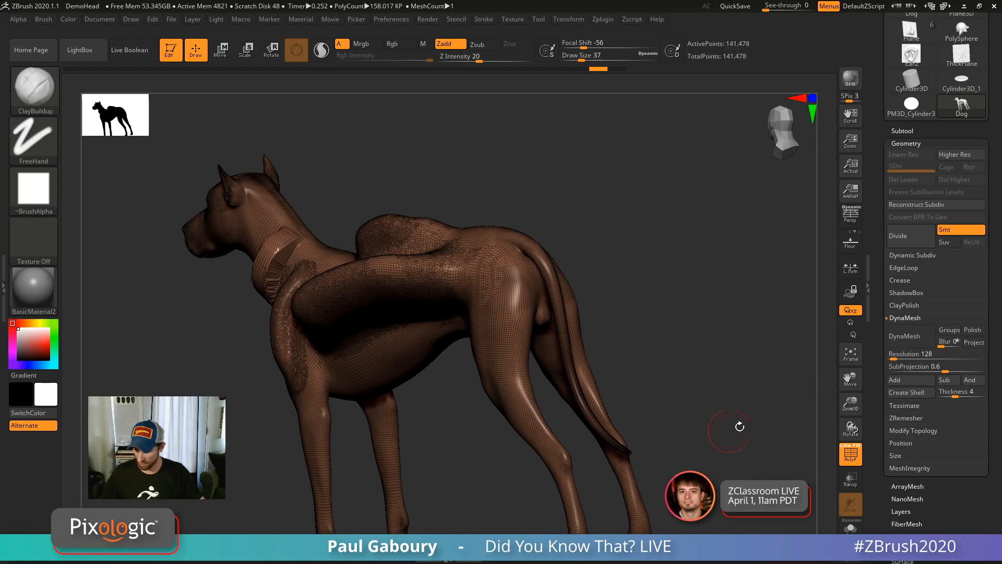
pyautogui.click(901, 342)
pyautogui.moveTo(477, 432); pyautogui.dragTo(389, 351)
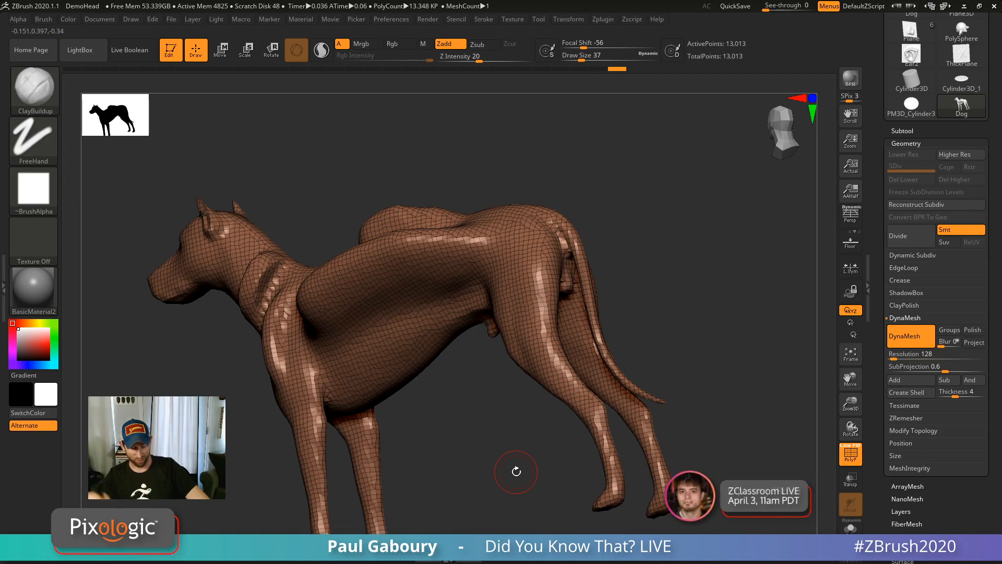
pyautogui.hotkey('ctrl', 'd')
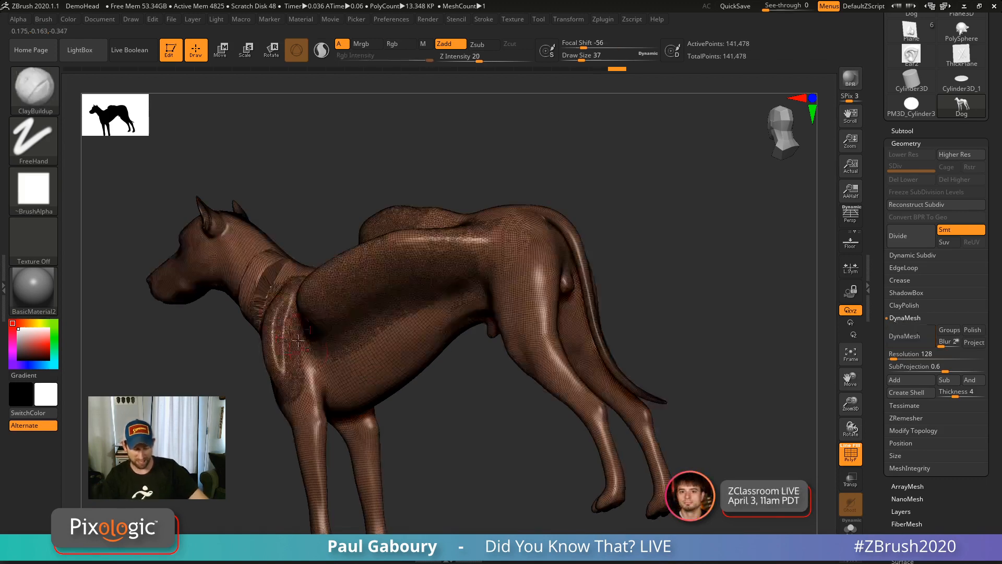
# DynaMesh the dog at resolution 408 with Blur 0 and Project off.
pyautogui.click(900, 359)
pyautogui.write('408')
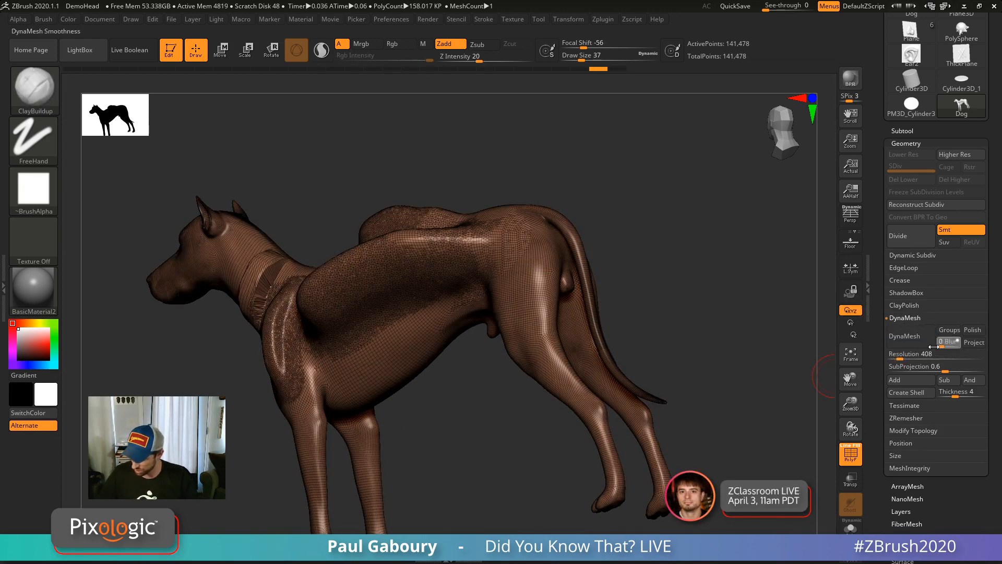
pyautogui.click(911, 339)
pyautogui.moveTo(365, 334)
pyautogui.mouseDown(button='right')
pyautogui.moveTo(340, 282)
pyautogui.moveTo(327, 300)
pyautogui.mouseUp(button='right')
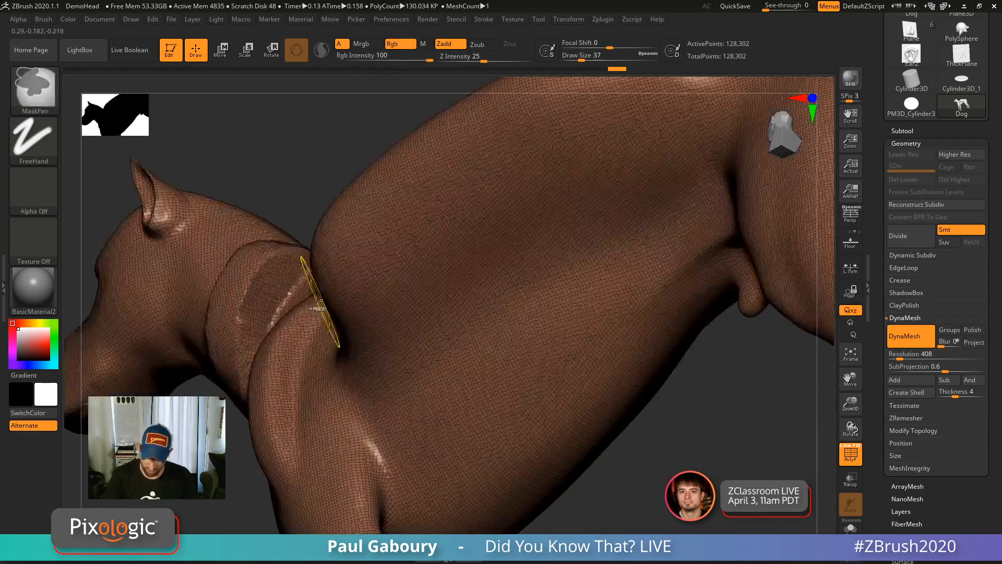
pyautogui.moveTo(235, 356); pyautogui.dragTo(261, 292, button='right')
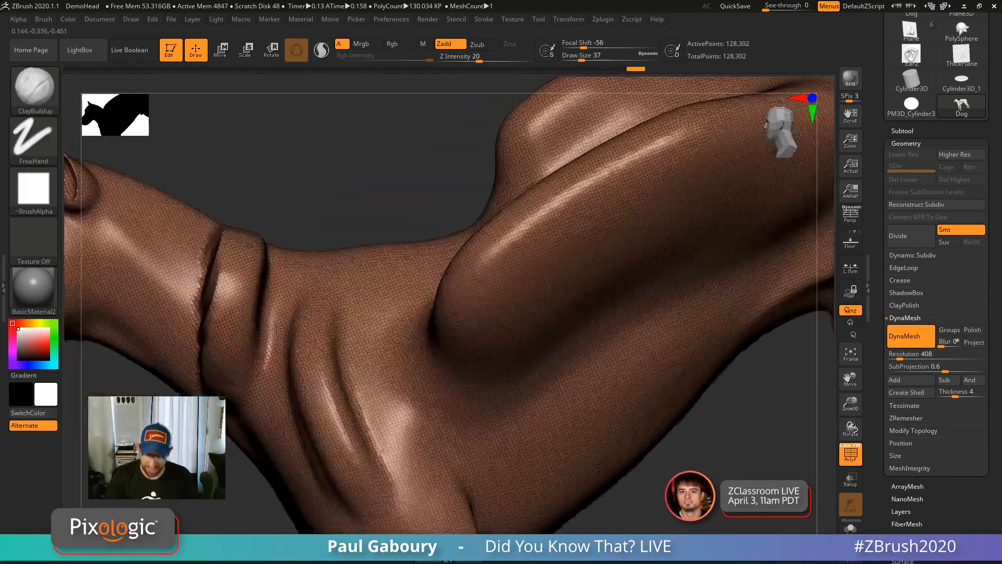
# Turn Sculptris Pro mode on and smooth and rework the raised band around the dog's neck.
pyautogui.click(320, 51)
pyautogui.moveTo(298, 205); pyautogui.dragTo(235, 230, button='right')
pyautogui.keyDown('shift'); pyautogui.moveTo(207, 255); pyautogui.dragTo(242, 308); pyautogui.keyUp('shift')
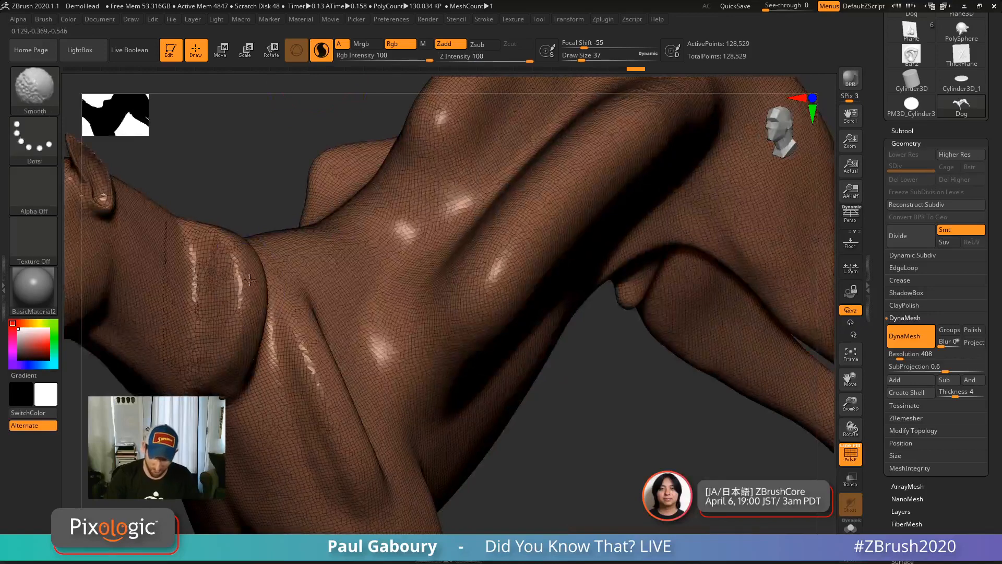
pyautogui.moveTo(240, 362)
pyautogui.mouseDown()
pyautogui.moveTo(230, 271)
pyautogui.moveTo(222, 361)
pyautogui.moveTo(183, 256)
pyautogui.mouseUp()
pyautogui.moveTo(161, 250)
pyautogui.mouseDown()
pyautogui.moveTo(230, 341)
pyautogui.moveTo(144, 235)
pyautogui.moveTo(243, 316)
pyautogui.moveTo(143, 225)
pyautogui.mouseUp()
# Sculpt and smooth further ClayBuildup strokes on the dog's shoulder, updating the DynaMesh between strokes.
pyautogui.moveTo(282, 397)
pyautogui.mouseDown(button='right')
pyautogui.moveTo(290, 342)
pyautogui.moveTo(308, 365)
pyautogui.mouseUp(button='right')
pyautogui.moveTo(310, 376)
pyautogui.mouseDown()
pyautogui.moveTo(297, 454)
pyautogui.moveTo(365, 469)
pyautogui.moveTo(384, 413)
pyautogui.mouseUp()
pyautogui.moveTo(404, 485)
pyautogui.keyDown('shift'); pyautogui.mouseDown()
pyautogui.moveTo(400, 422)
pyautogui.moveTo(344, 413)
pyautogui.moveTo(344, 383)
pyautogui.mouseUp(); pyautogui.keyUp('shift')
pyautogui.keyDown('ctrl'); pyautogui.moveTo(383, 208); pyautogui.dragTo(423, 281); pyautogui.keyUp('ctrl')
pyautogui.moveTo(418, 298); pyautogui.dragTo(328, 339, button='right')
pyautogui.moveTo(300, 293)
pyautogui.mouseDown()
pyautogui.moveTo(279, 386)
pyautogui.moveTo(280, 350)
pyautogui.moveTo(261, 347)
pyautogui.moveTo(282, 402)
pyautogui.mouseUp()
pyautogui.keyDown('ctrl'); pyautogui.moveTo(452, 343); pyautogui.dragTo(694, 371, button='right'); pyautogui.keyUp('ctrl')
# Open the DemoAnimeHead project without saving the changes to the current project.
pyautogui.moveTo(989, 296); pyautogui.dragTo(987, 394)
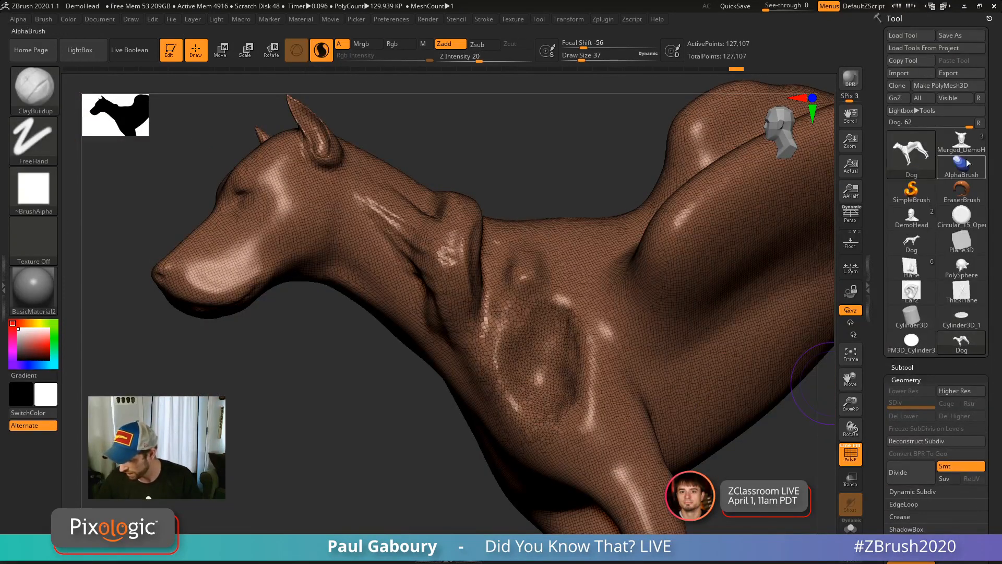
pyautogui.click(910, 154)
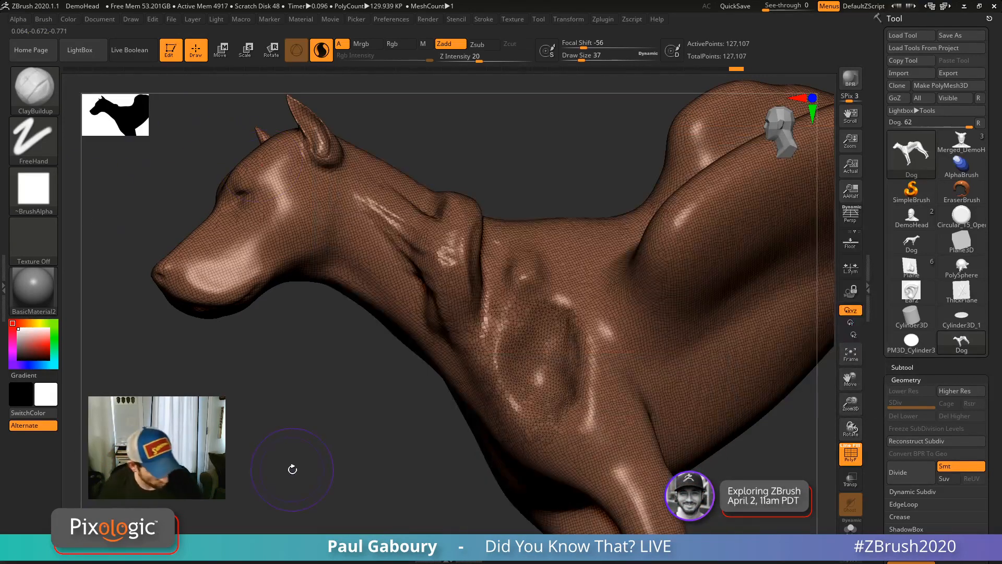
pyautogui.press(',')
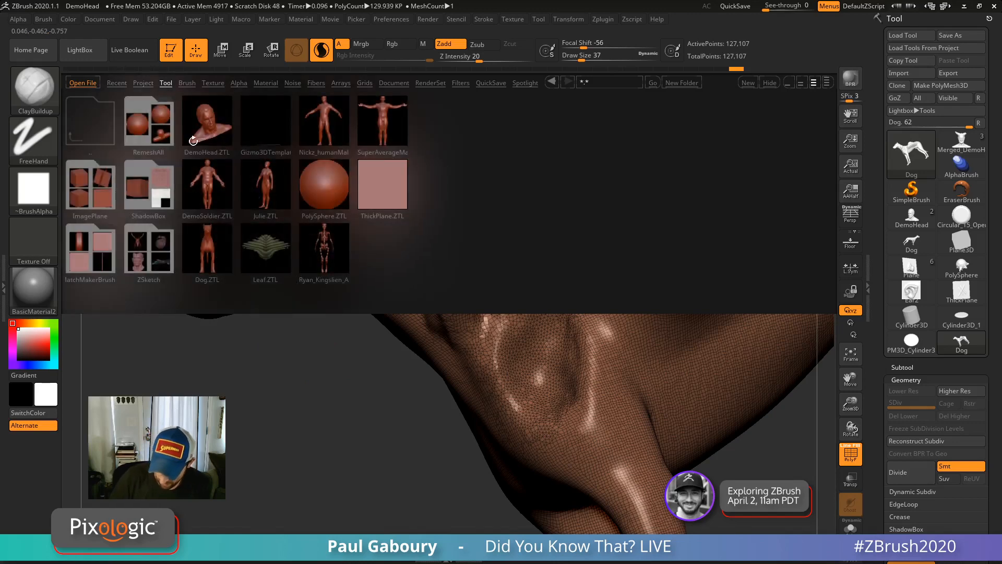
pyautogui.click(143, 83)
pyautogui.doubleClick(382, 248)
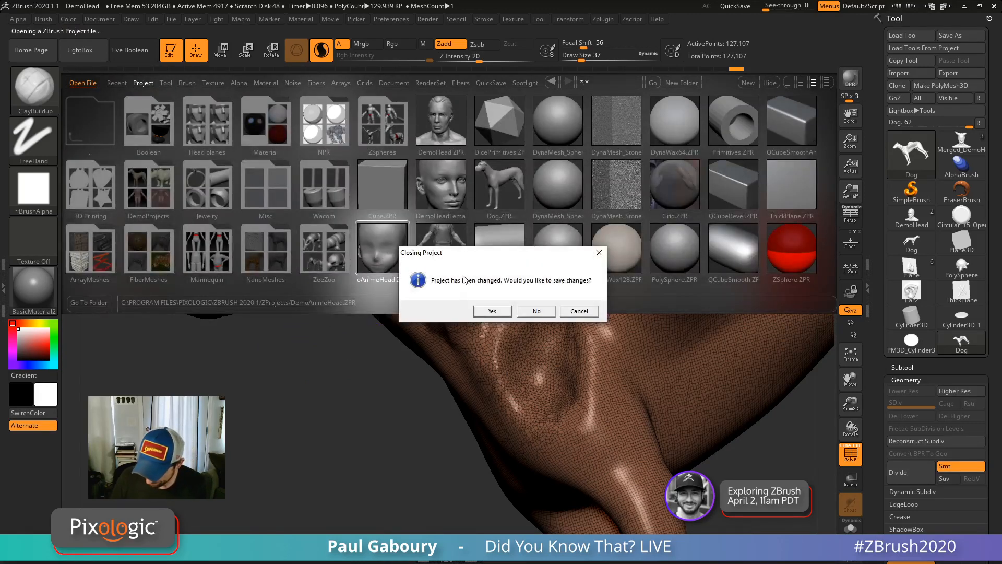
pyautogui.click(535, 311)
# Set the brush draw size to 128.
pyautogui.moveTo(486, 448)
pyautogui.mouseDown()
pyautogui.moveTo(488, 361)
pyautogui.moveTo(558, 374)
pyautogui.moveTo(502, 356)
pyautogui.mouseUp()
pyautogui.press('s')
pyautogui.press('s')
# Smooth away the anime head's ear in Sculptris Pro mode, updating the DynaMesh between passes.
pyautogui.moveTo(468, 324)
pyautogui.keyDown('shift'); pyautogui.mouseDown()
pyautogui.moveTo(466, 335)
pyautogui.moveTo(434, 319)
pyautogui.moveTo(430, 334)
pyautogui.moveTo(501, 258)
pyautogui.mouseUp(); pyautogui.keyUp('shift')
pyautogui.moveTo(621, 409)
pyautogui.keyDown('ctrl'); pyautogui.mouseDown()
pyautogui.moveTo(649, 434)
pyautogui.moveTo(612, 398)
pyautogui.mouseUp(); pyautogui.keyUp('ctrl')
pyautogui.moveTo(483, 294)
pyautogui.keyDown('shift'); pyautogui.mouseDown()
pyautogui.moveTo(480, 324)
pyautogui.moveTo(459, 292)
pyautogui.mouseUp(); pyautogui.keyUp('shift')
pyautogui.keyDown('ctrl'); pyautogui.moveTo(595, 323); pyautogui.dragTo(662, 447); pyautogui.keyUp('ctrl')
pyautogui.moveTo(566, 370)
pyautogui.mouseDown()
pyautogui.moveTo(610, 381)
pyautogui.moveTo(589, 371)
pyautogui.mouseUp()
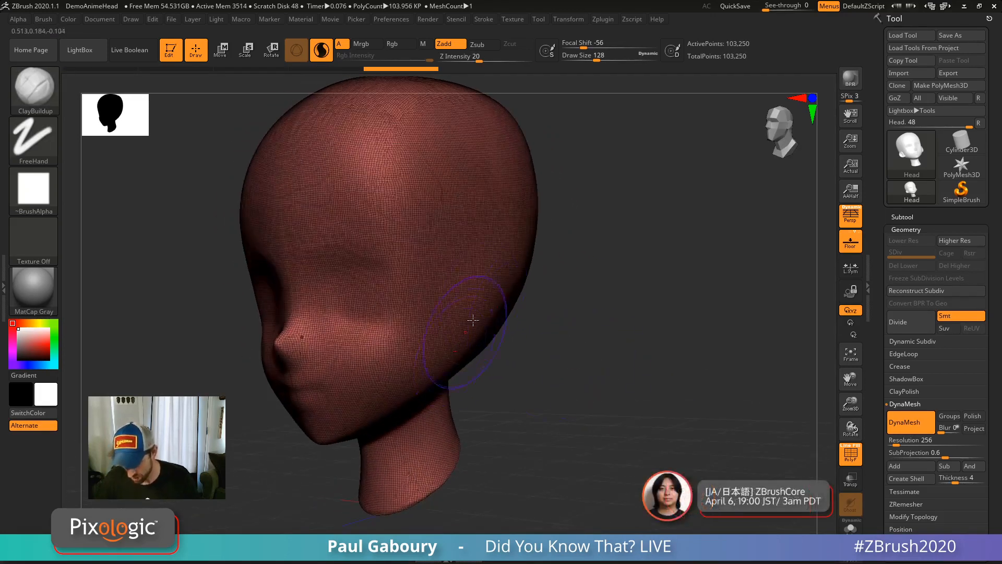
# Undo the ear smoothing and the DynaMesh updates on the anime head.
pyautogui.hotkey('ctrl', 'z')
pyautogui.hotkey('ctrl', 'z')
pyautogui.hotkey('ctrl', 'z')
pyautogui.hotkey('ctrl', 'z')
pyautogui.hotkey('ctrl', 'z')
pyautogui.hotkey('ctrl', 'z')
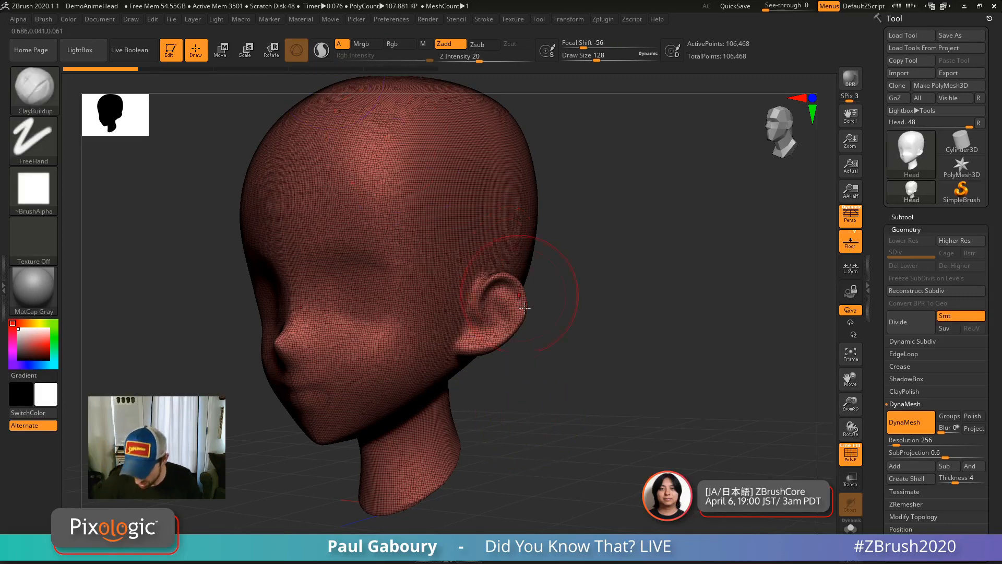
# Try smoothing the ear into the head with Sculptris Pro mode off, updating the DynaMesh after each pass.
pyautogui.moveTo(566, 313)
pyautogui.mouseDown()
pyautogui.moveTo(491, 314)
pyautogui.moveTo(502, 302)
pyautogui.mouseUp()
pyautogui.keyDown('ctrl'); pyautogui.moveTo(628, 358); pyautogui.dragTo(664, 443); pyautogui.keyUp('ctrl')
pyautogui.moveTo(611, 378); pyautogui.dragTo(550, 324)
pyautogui.keyDown('shift'); pyautogui.moveTo(455, 262); pyautogui.dragTo(454, 250); pyautogui.keyUp('shift')
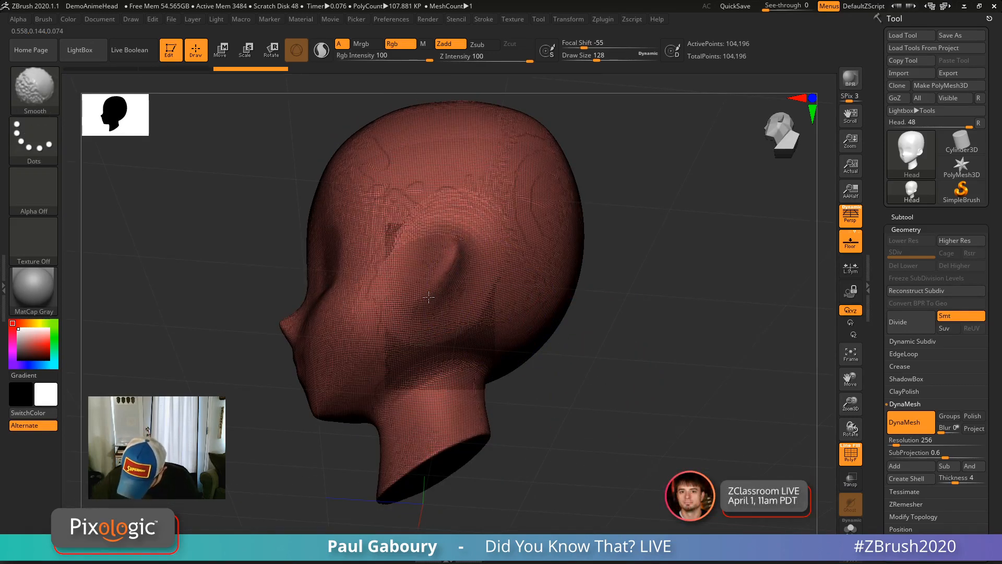
pyautogui.keyDown('ctrl'); pyautogui.moveTo(683, 448); pyautogui.dragTo(634, 386); pyautogui.keyUp('ctrl')
pyautogui.moveTo(634, 386); pyautogui.dragTo(510, 299)
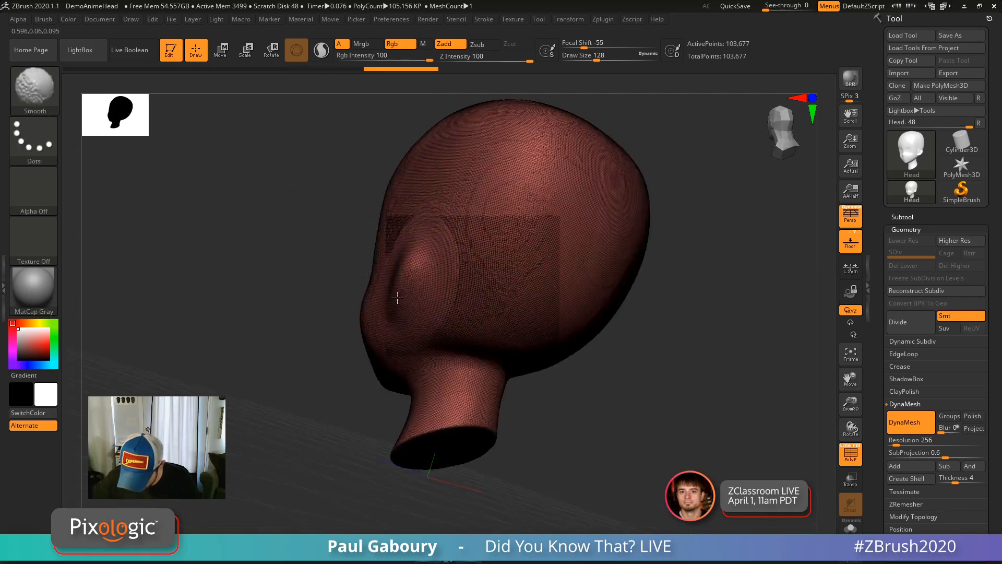
pyautogui.keyDown('shift'); pyautogui.moveTo(398, 297); pyautogui.dragTo(395, 301); pyautogui.keyUp('shift')
pyautogui.moveTo(337, 261); pyautogui.dragTo(533, 322)
pyautogui.keyDown('ctrl'); pyautogui.moveTo(589, 346); pyautogui.dragTo(620, 403); pyautogui.keyUp('ctrl')
# Undo all smoothing and remeshing done without Sculptris Pro mode, back to the head's original ear.
pyautogui.hotkey('ctrl', 'z')
pyautogui.hotkey('ctrl', 'z')
pyautogui.hotkey('ctrl', 'z')
pyautogui.hotkey('ctrl', 'z')
pyautogui.hotkey('ctrl', 'z')
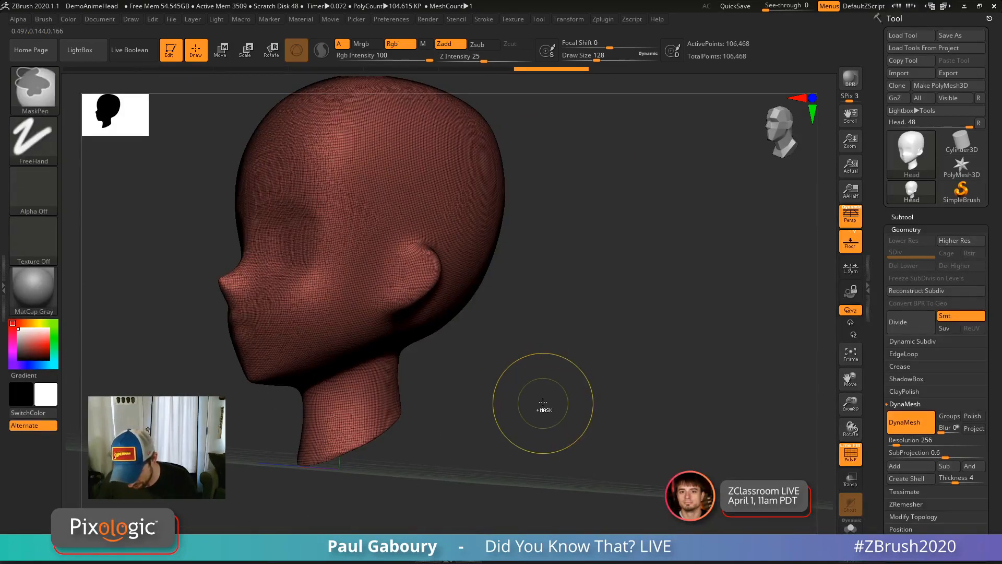
pyautogui.hotkey('ctrl', 'z')
pyautogui.hotkey('ctrl', 'z')
pyautogui.hotkey('ctrl', 'z')
pyautogui.hotkey('ctrl', 'z')
pyautogui.hotkey('ctrl', 'z')
pyautogui.hotkey('ctrl', 'z')
pyautogui.keyDown('alt'); pyautogui.moveTo(539, 372); pyautogui.dragTo(568, 420); pyautogui.keyUp('alt')
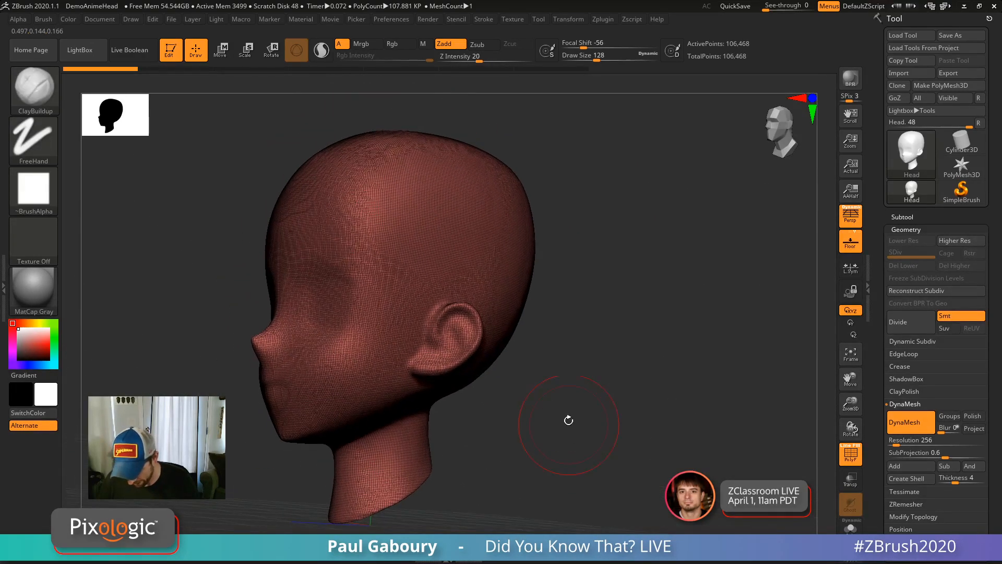
# Turn Sculptris Pro mode on, smooth the ears completely into the head and update the DynaMesh.
pyautogui.click(320, 50)
pyautogui.moveTo(459, 358)
pyautogui.keyDown('shift'); pyautogui.mouseDown()
pyautogui.moveTo(448, 329)
pyautogui.moveTo(424, 355)
pyautogui.mouseUp(); pyautogui.keyUp('shift')
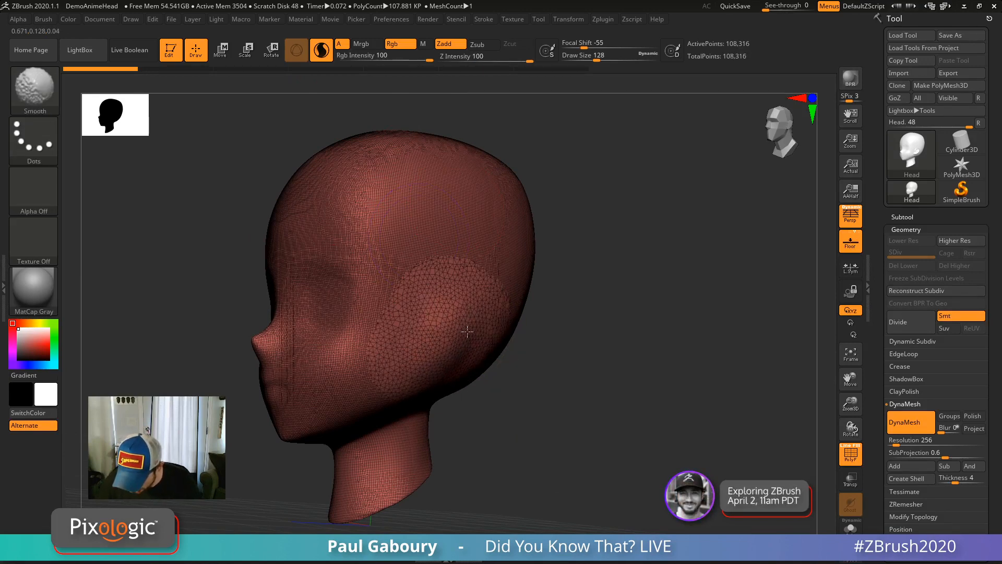
pyautogui.moveTo(467, 332)
pyautogui.keyDown('shift'); pyautogui.mouseDown()
pyautogui.moveTo(410, 313)
pyautogui.moveTo(401, 287)
pyautogui.mouseUp(); pyautogui.keyUp('shift')
pyautogui.keyDown('ctrl'); pyautogui.moveTo(600, 378); pyautogui.dragTo(626, 436); pyautogui.keyUp('ctrl')
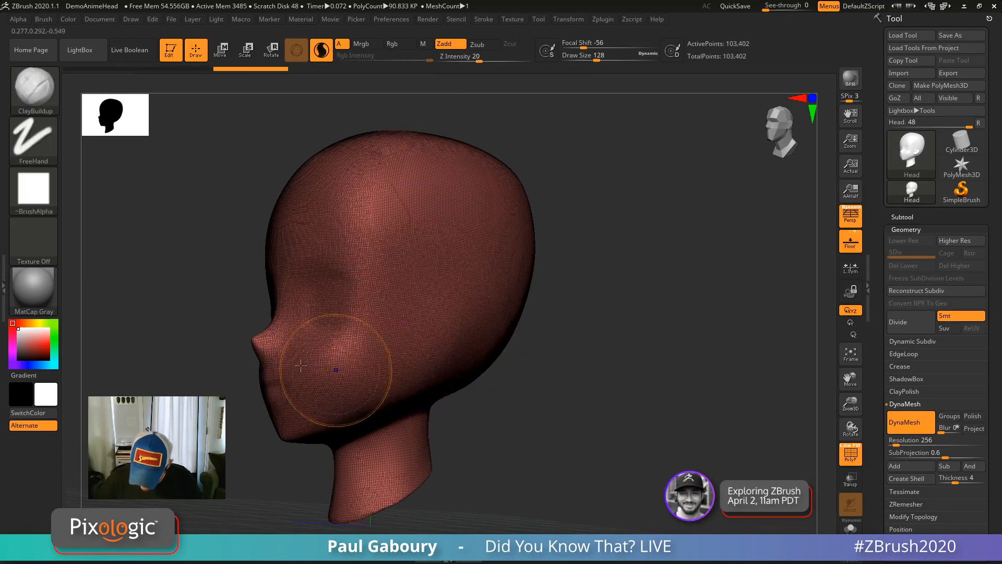
# Smooth away the nose and mouth, updating the DynaMesh, and hide the wireframe.
pyautogui.keyDown('shift'); pyautogui.moveTo(300, 365); pyautogui.dragTo(277, 341); pyautogui.keyUp('shift')
pyautogui.keyDown('ctrl'); pyautogui.moveTo(586, 343); pyautogui.dragTo(628, 432); pyautogui.keyUp('ctrl')
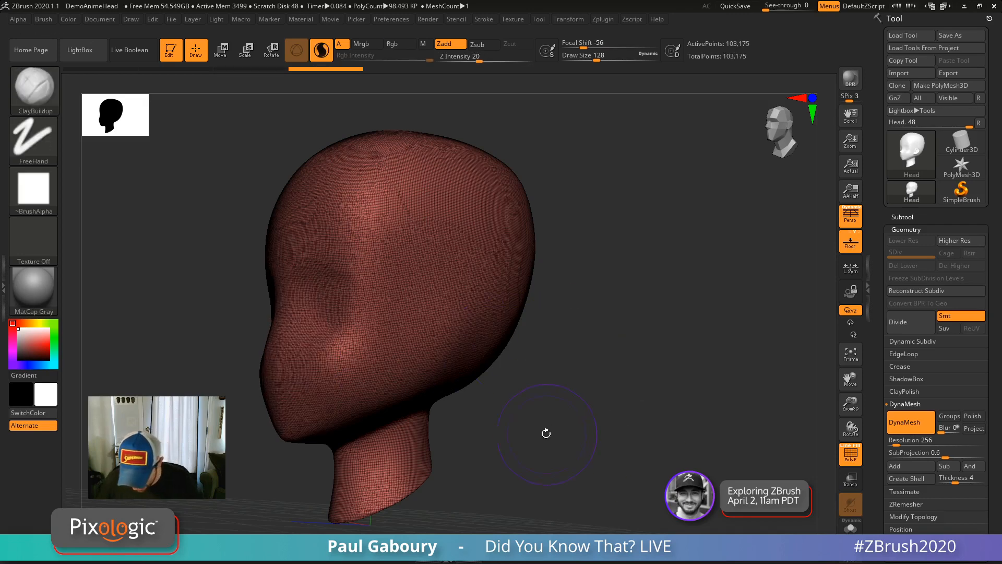
pyautogui.keyDown('alt'); pyautogui.moveTo(577, 410); pyautogui.dragTo(678, 412); pyautogui.keyUp('alt')
pyautogui.keyDown('shift'); pyautogui.moveTo(360, 353); pyautogui.dragTo(323, 271); pyautogui.keyUp('shift')
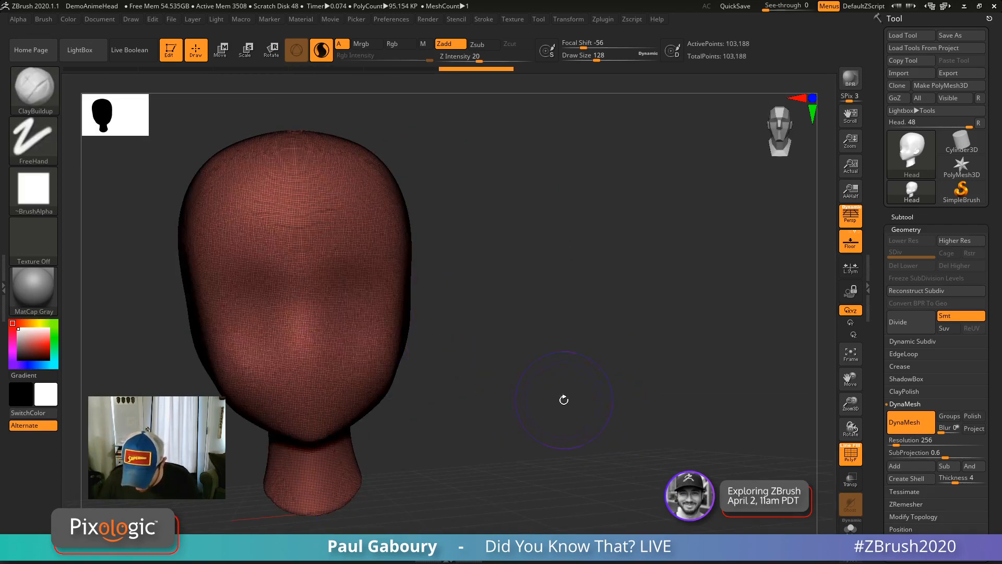
pyautogui.moveTo(564, 399)
pyautogui.mouseDown()
pyautogui.moveTo(548, 398)
pyautogui.moveTo(579, 354)
pyautogui.mouseUp()
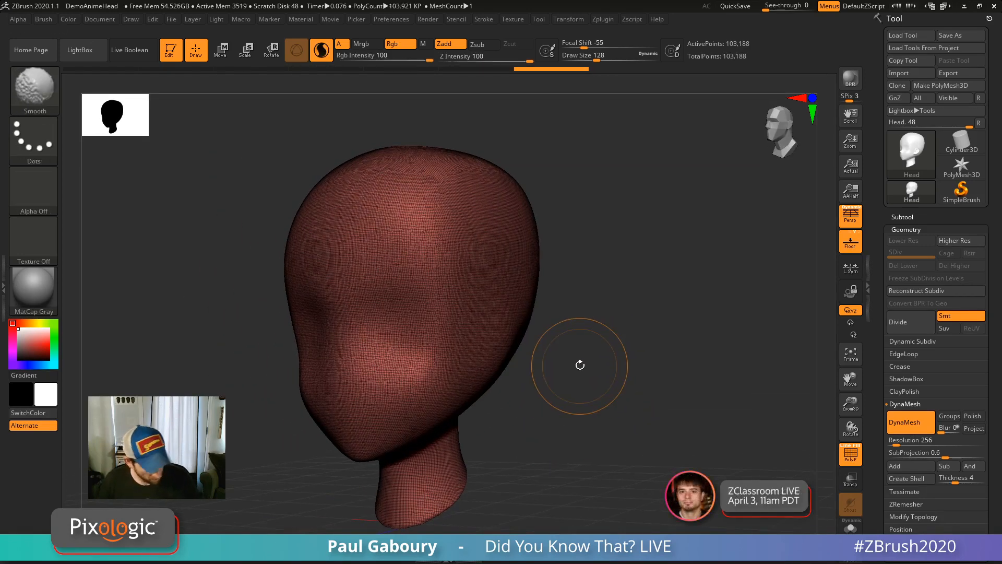
pyautogui.moveTo(632, 421); pyautogui.dragTo(641, 366)
pyautogui.hotkey('shift', 'f')
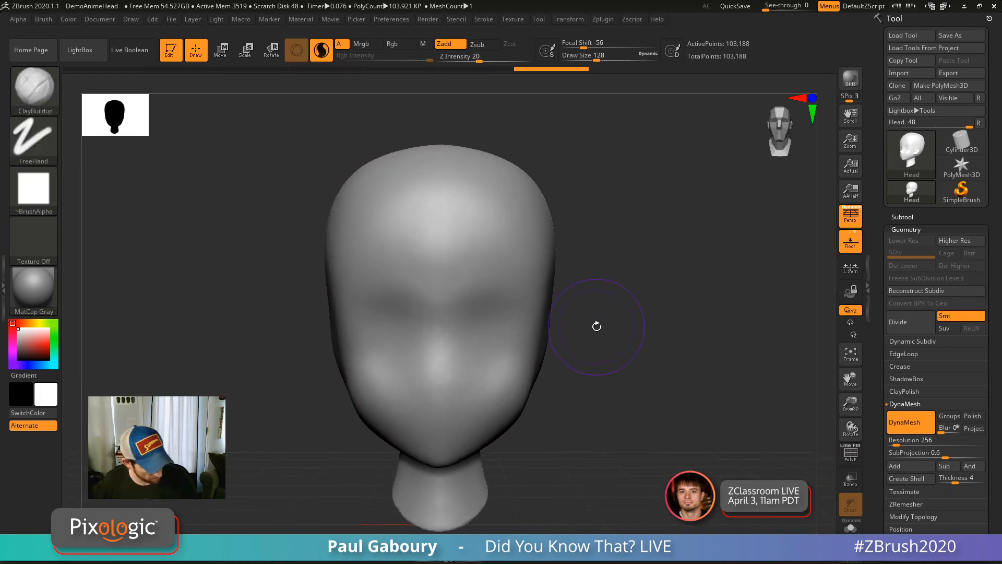
# Pull long curved horns out of the top of the head using SnakeHook at draw size 207, and show the wireframe.
pyautogui.press('b')
pyautogui.press('s')
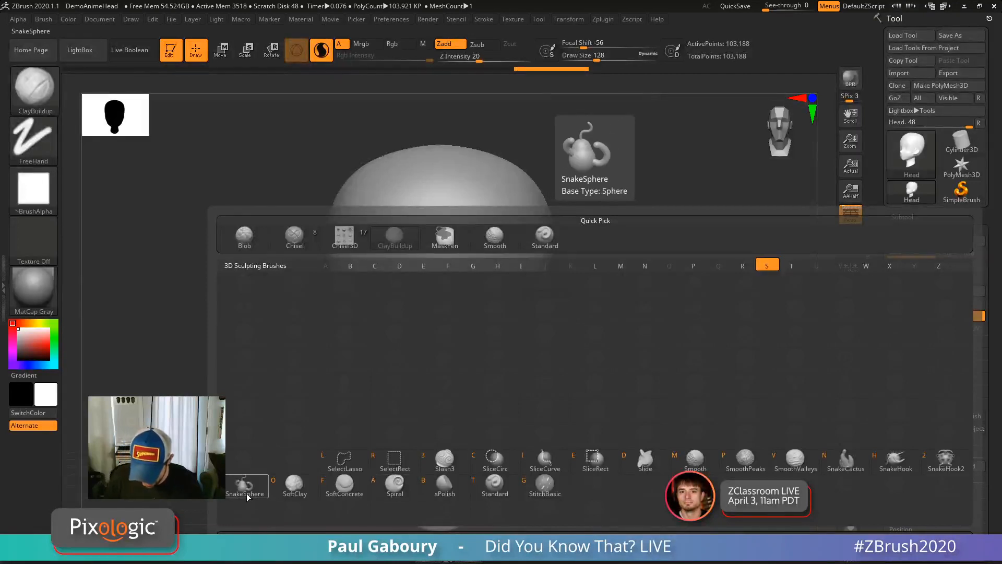
pyautogui.click(895, 459)
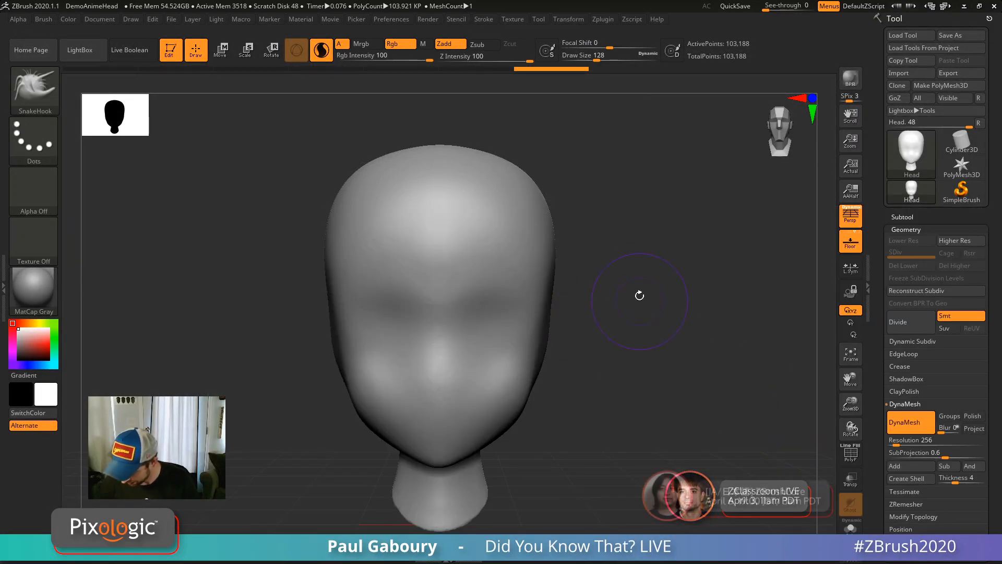
pyautogui.press('s')
pyautogui.moveTo(639, 295); pyautogui.dragTo(554, 302)
pyautogui.moveTo(457, 217)
pyautogui.mouseDown()
pyautogui.moveTo(490, 176)
pyautogui.moveTo(667, 183)
pyautogui.mouseUp()
pyautogui.moveTo(580, 130)
pyautogui.keyDown('shift'); pyautogui.mouseDown()
pyautogui.moveTo(608, 143)
pyautogui.moveTo(586, 167)
pyautogui.moveTo(596, 163)
pyautogui.moveTo(500, 197)
pyautogui.moveTo(472, 188)
pyautogui.moveTo(598, 156)
pyautogui.moveTo(681, 152)
pyautogui.moveTo(757, 184)
pyautogui.moveTo(768, 271)
pyautogui.moveTo(792, 291)
pyautogui.moveTo(756, 275)
pyautogui.moveTo(685, 163)
pyautogui.moveTo(551, 152)
pyautogui.mouseUp(); pyautogui.keyUp('shift')
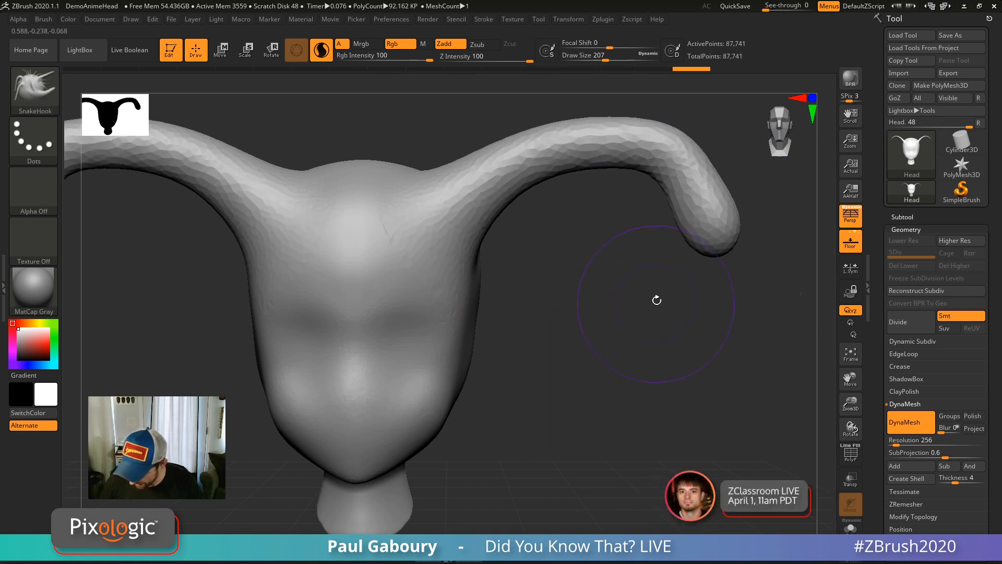
pyautogui.moveTo(655, 299)
pyautogui.keyDown('ctrl'); pyautogui.mouseDown(button='right')
pyautogui.moveTo(599, 322)
pyautogui.moveTo(559, 258)
pyautogui.mouseUp(button='right'); pyautogui.keyUp('ctrl')
pyautogui.hotkey('shift', 'f')
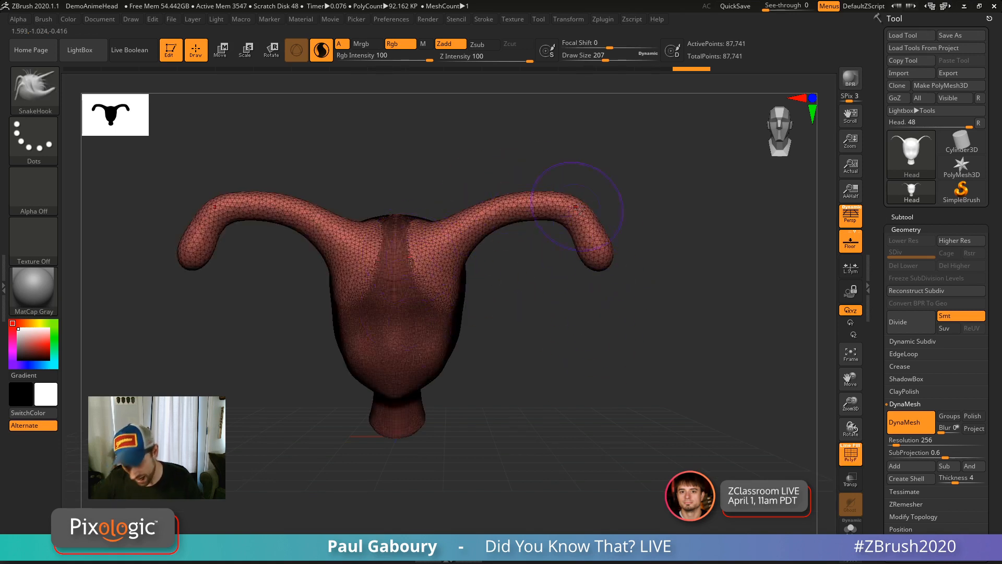
# Update the DynaMesh with the wireframe hidden and bend the middle of both horns into a wave using SnakeHook.
pyautogui.hotkey('shift', 'f')
pyautogui.keyDown('ctrl'); pyautogui.moveTo(546, 353); pyautogui.dragTo(543, 313); pyautogui.keyUp('ctrl')
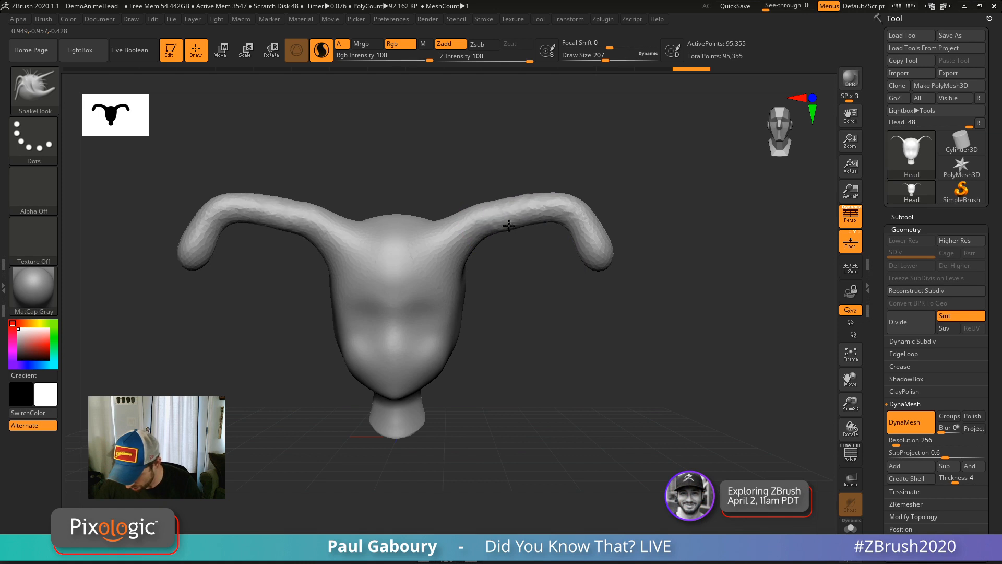
pyautogui.moveTo(508, 226); pyautogui.dragTo(530, 276)
pyautogui.moveTo(543, 229)
pyautogui.mouseDown()
pyautogui.moveTo(544, 264)
pyautogui.moveTo(548, 227)
pyautogui.moveTo(530, 264)
pyautogui.moveTo(527, 224)
pyautogui.moveTo(516, 233)
pyautogui.moveTo(494, 217)
pyautogui.moveTo(467, 230)
pyautogui.mouseUp()
# Try smoothing through the middle of the horns and undo those smoothing strokes.
pyautogui.moveTo(563, 204)
pyautogui.keyDown('shift'); pyautogui.mouseDown()
pyautogui.moveTo(600, 245)
pyautogui.moveTo(566, 204)
pyautogui.moveTo(581, 210)
pyautogui.mouseUp(); pyautogui.keyUp('shift')
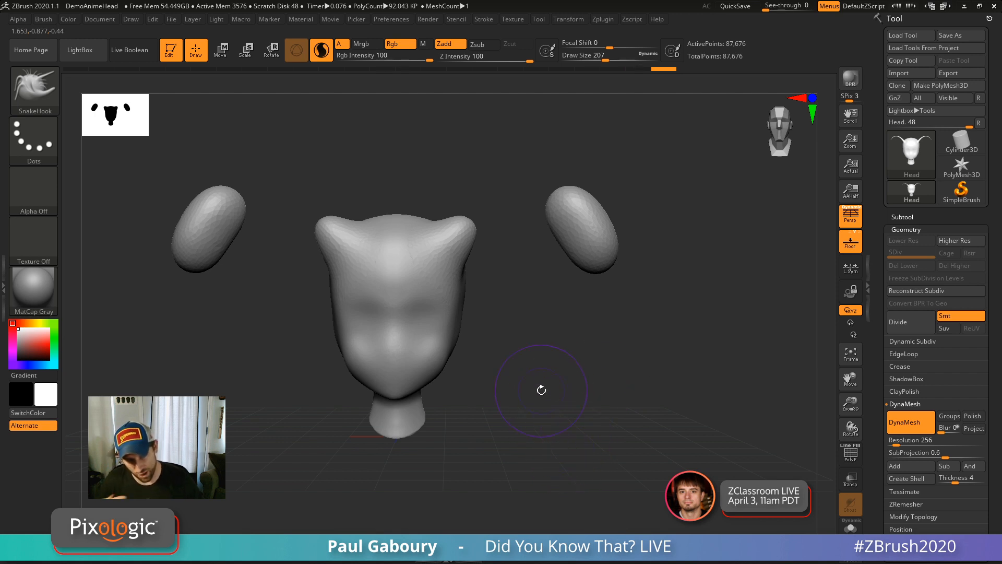
pyautogui.hotkey('ctrl', 'z')
pyautogui.hotkey('ctrl', 'z')
pyautogui.hotkey('ctrl', 'z')
pyautogui.hotkey('ctrl', 'z')
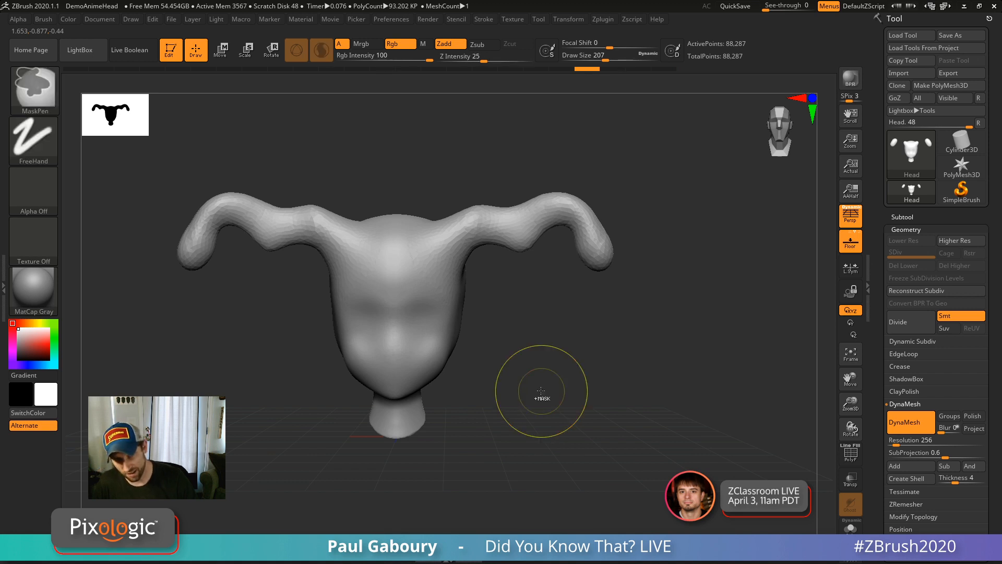
# Undo the wave bends in the middle of both horns.
pyautogui.hotkey('ctrl', 'z')
pyautogui.hotkey('ctrl', 'z')
pyautogui.hotkey('ctrl', 'z')
pyautogui.hotkey('ctrl', 'z')
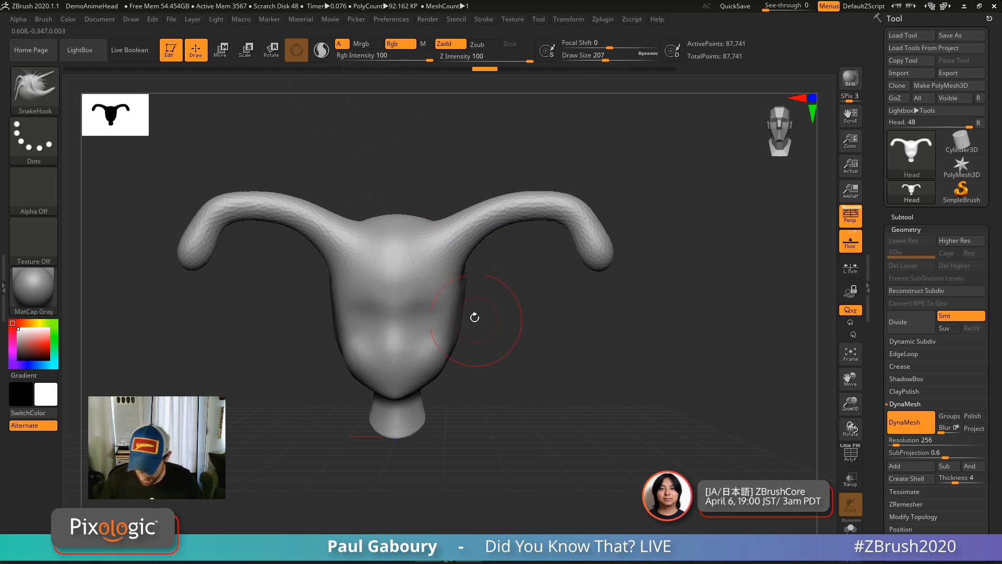
# Pull a second pair of curved horns out of the sides of the head with SnakeHook and show the wireframe.
pyautogui.hotkey('ctrl', 'shift', 'z')
pyautogui.hotkey('ctrl', 'shift', 'z')
pyautogui.hotkey('ctrl', 'shift', 'z')
pyautogui.hotkey('ctrl', 'shift', 'z')
pyautogui.hotkey('ctrl', 'shift', 'z')
pyautogui.hotkey('ctrl', 'shift', 'z')
pyautogui.hotkey('ctrl', 'shift', 'z')
pyautogui.hotkey('ctrl', 'shift', 'z')
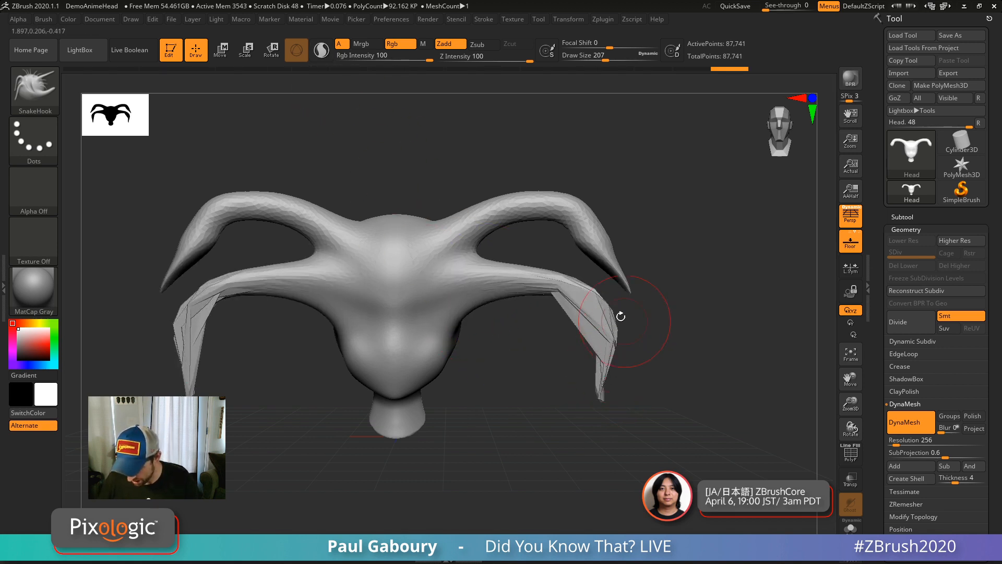
pyautogui.hotkey('shift', 'f')
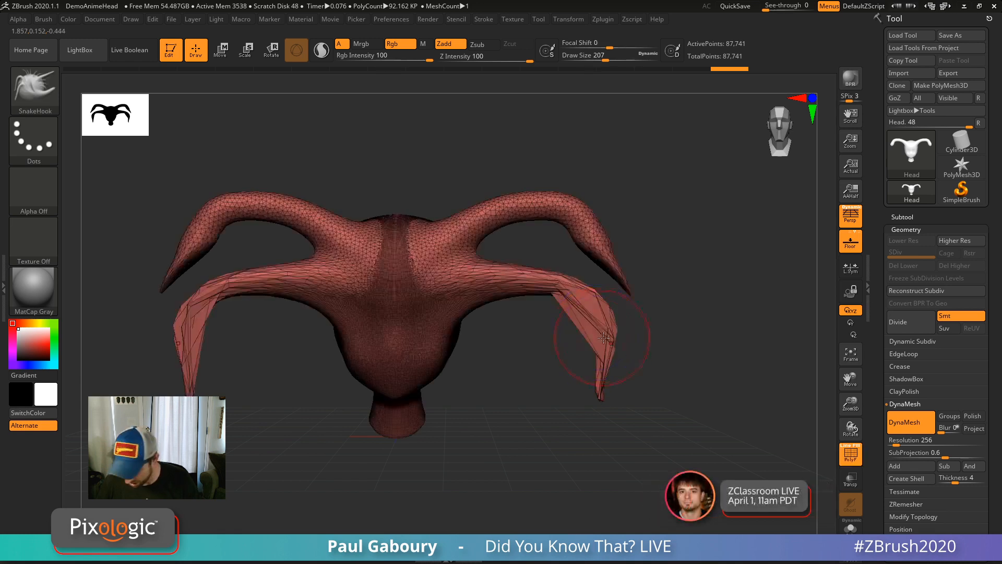
# Undo the lower pair of horns, pull them out again with SnakeHook, and hide the wireframe.
pyautogui.hotkey('ctrl', 'z')
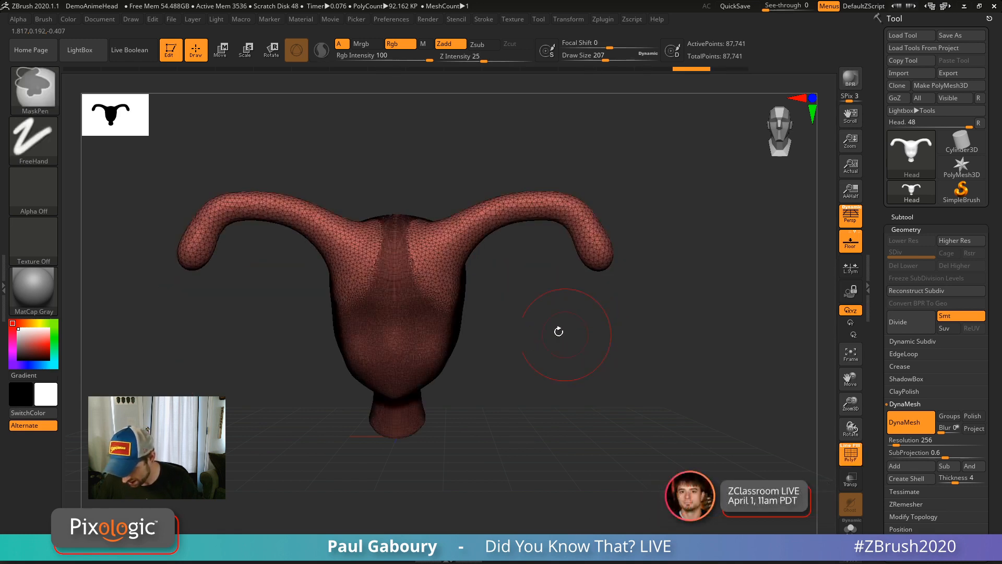
pyautogui.moveTo(453, 299)
pyautogui.mouseDown()
pyautogui.moveTo(467, 293)
pyautogui.moveTo(606, 399)
pyautogui.moveTo(604, 381)
pyautogui.mouseUp()
pyautogui.hotkey('shift', 'f')
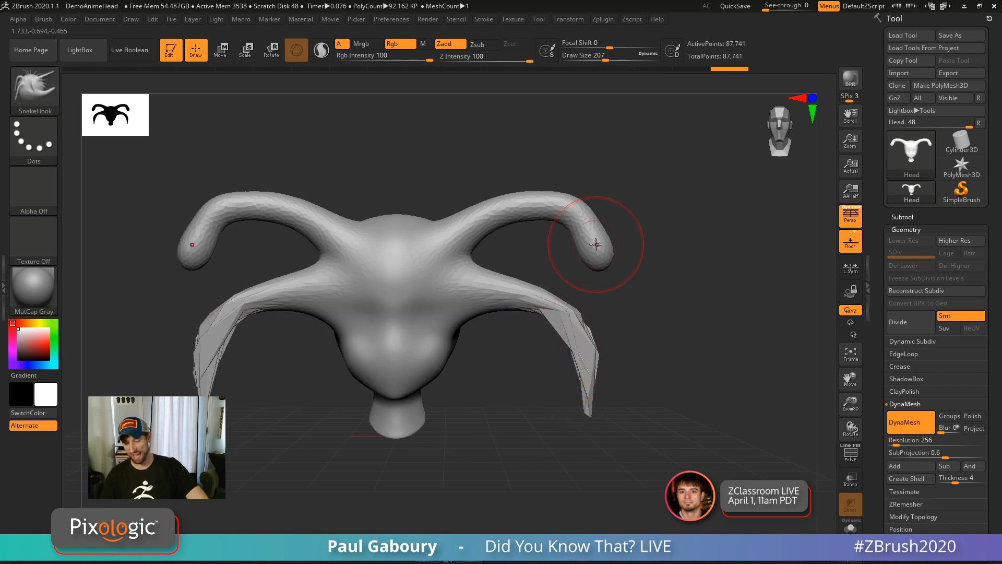
# Smooth the stretched lower horns back to short rounded stubs.
pyautogui.moveTo(580, 349)
pyautogui.keyDown('shift'); pyautogui.mouseDown()
pyautogui.moveTo(571, 376)
pyautogui.moveTo(513, 298)
pyautogui.moveTo(483, 291)
pyautogui.mouseUp(); pyautogui.keyUp('shift')
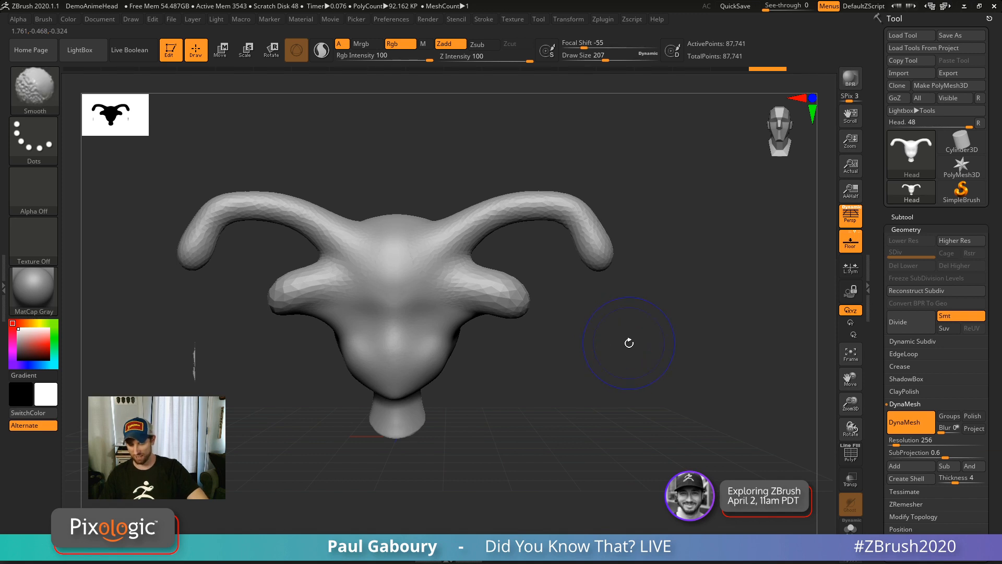
pyautogui.hotkey('shift', 'f')
pyautogui.hotkey('shift', 'f')
pyautogui.press('shift')
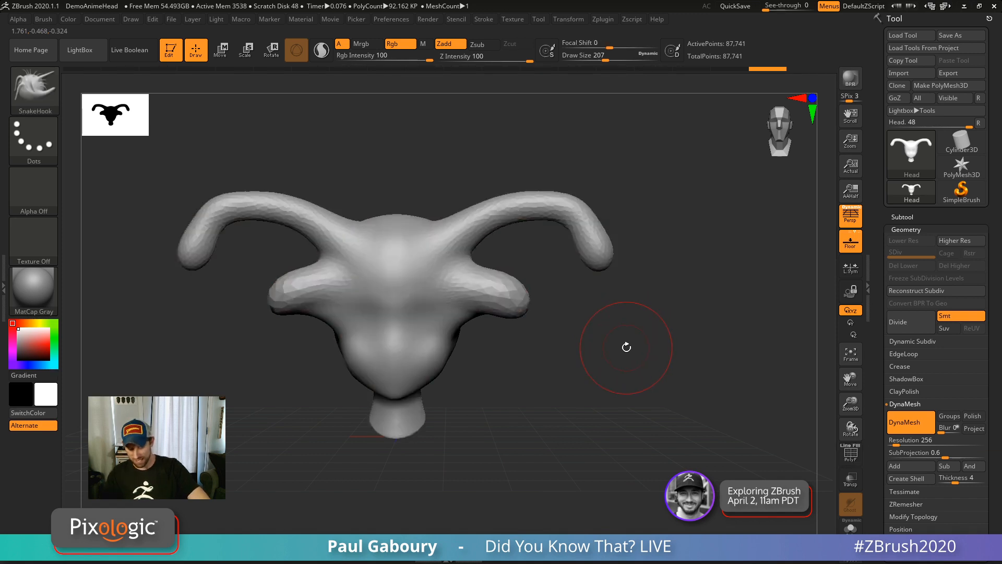
# Undo the horn sculpting all the way back to the plain head without horns.
pyautogui.hotkey('ctrl', 'z')
pyautogui.hotkey('ctrl', 'z')
pyautogui.hotkey('ctrl', 'z')
pyautogui.hotkey('ctrl', 'z')
pyautogui.hotkey('ctrl', 'z')
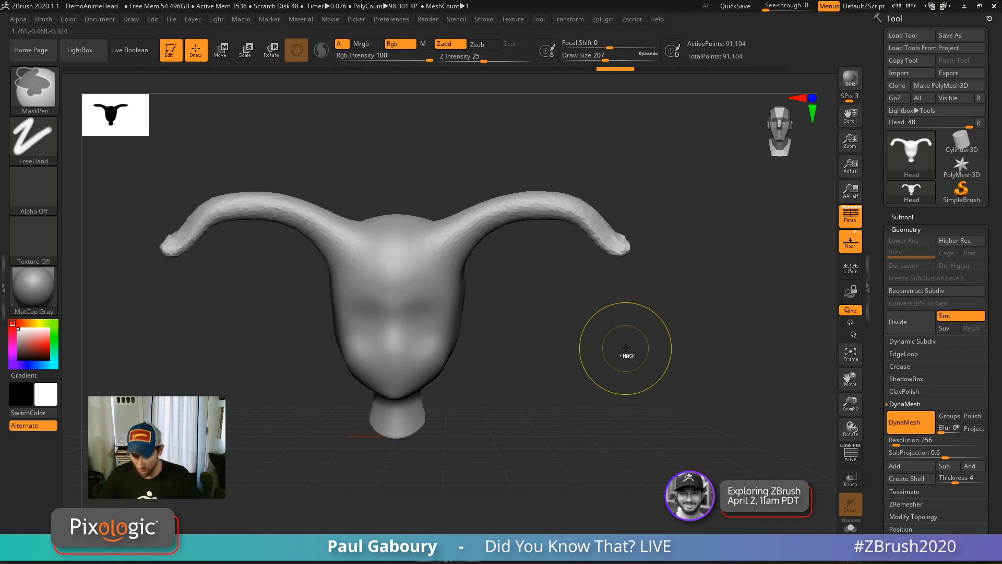
pyautogui.hotkey('ctrl', 'z')
pyautogui.hotkey('ctrl', 'z')
pyautogui.hotkey('ctrl', 'z')
pyautogui.hotkey('ctrl', 'z')
pyautogui.hotkey('ctrl', 'z')
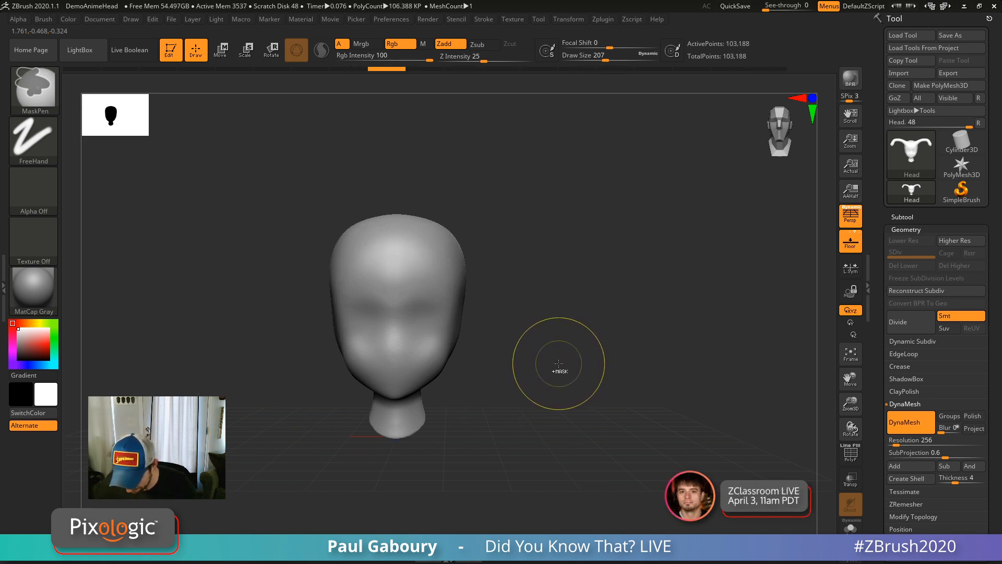
pyautogui.hotkey('ctrl', 'z')
pyautogui.hotkey('ctrl', 'z')
pyautogui.hotkey('ctrl', 'z')
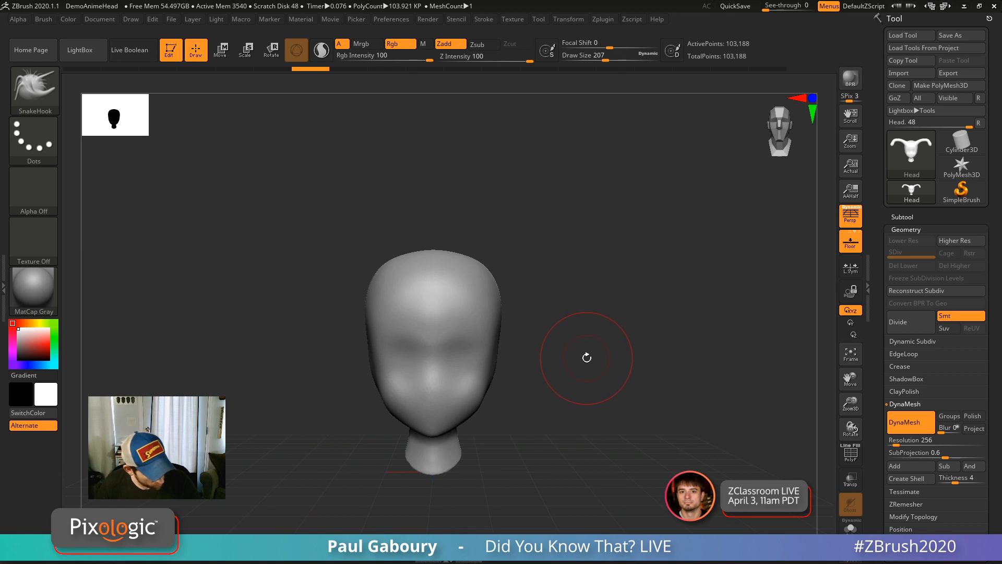
# Try the Spiral brush on the upper sides of the head, show the wireframe, and undo the test strokes.
pyautogui.press('b')
pyautogui.press('s')
pyautogui.click(386, 482)
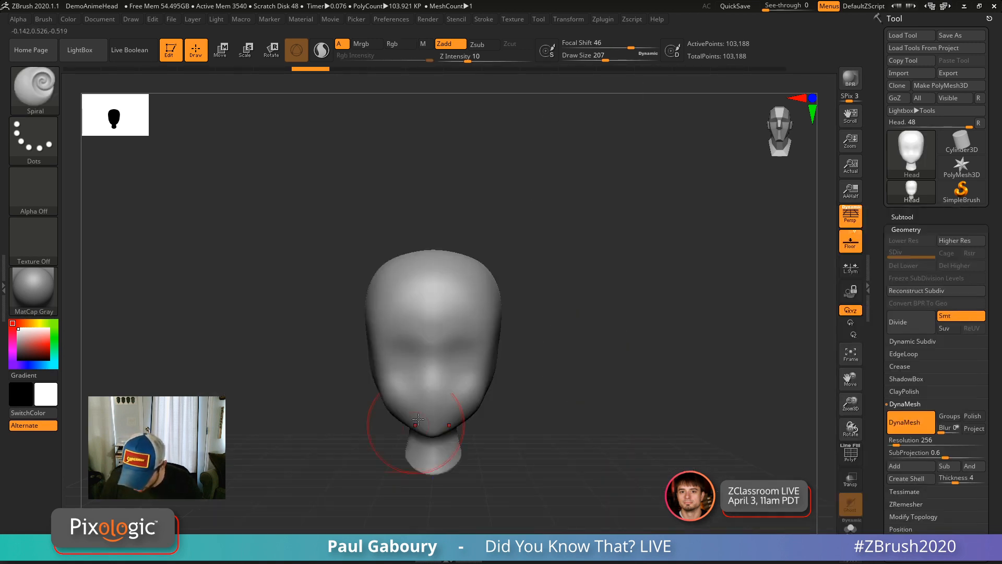
pyautogui.moveTo(491, 293); pyautogui.dragTo(505, 284)
pyautogui.moveTo(574, 295)
pyautogui.mouseDown(button='right')
pyautogui.moveTo(522, 303)
pyautogui.moveTo(555, 308)
pyautogui.moveTo(539, 262)
pyautogui.mouseUp(button='right')
pyautogui.hotkey('shift', 'f')
pyautogui.keyDown('shift'); pyautogui.moveTo(539, 262); pyautogui.dragTo(514, 270); pyautogui.keyUp('shift')
pyautogui.moveTo(584, 323)
pyautogui.keyDown('shift'); pyautogui.mouseDown(button='right')
pyautogui.moveTo(649, 346)
pyautogui.moveTo(402, 139)
pyautogui.mouseUp(button='right'); pyautogui.keyUp('shift')
pyautogui.hotkey('ctrl', 'z')
pyautogui.hotkey('ctrl', 'z')
pyautogui.keyDown('shift'); pyautogui.moveTo(456, 181); pyautogui.dragTo(546, 290, button='right'); pyautogui.keyUp('shift')
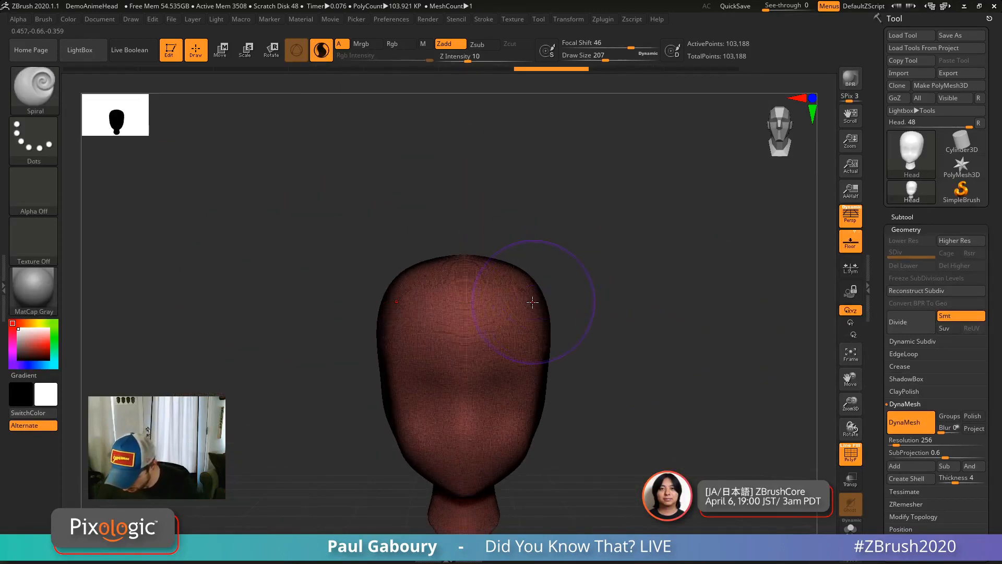
# Twist a curled horn out of each upper side of the head using Spiral with Sculptris Pro, and hide the wireframe.
pyautogui.moveTo(532, 301); pyautogui.dragTo(551, 286)
pyautogui.moveTo(603, 306)
pyautogui.mouseDown()
pyautogui.moveTo(537, 298)
pyautogui.moveTo(600, 280)
pyautogui.moveTo(631, 336)
pyautogui.moveTo(604, 257)
pyautogui.moveTo(548, 277)
pyautogui.moveTo(574, 258)
pyautogui.moveTo(590, 279)
pyautogui.mouseUp()
pyautogui.hotkey('shift', 'f')
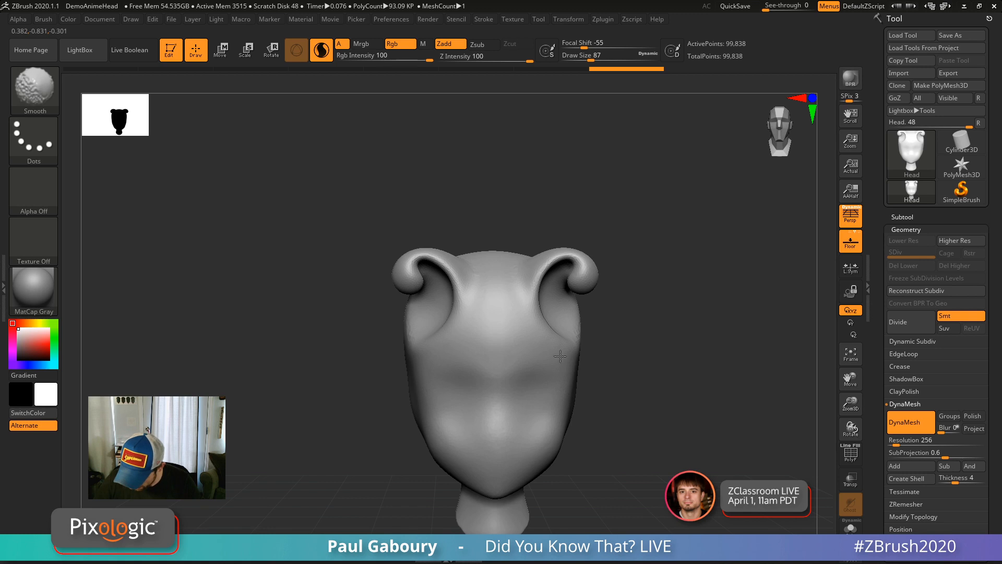
# Smooth the head surface beneath and around the curled horns at draw size 87.
pyautogui.moveTo(560, 355); pyautogui.dragTo(522, 316)
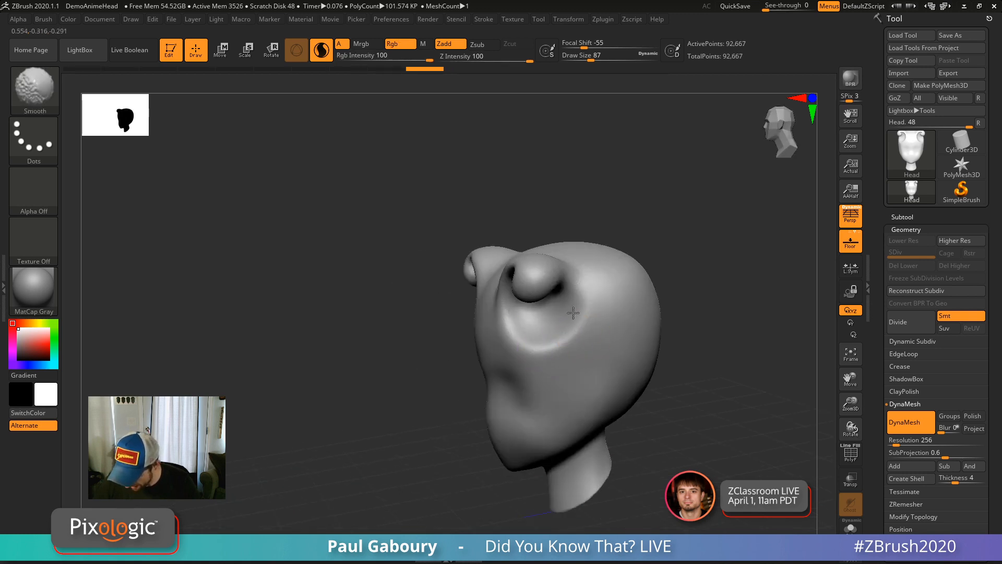
pyautogui.moveTo(521, 280); pyautogui.dragTo(537, 215)
pyautogui.keyDown('ctrl'); pyautogui.moveTo(595, 335); pyautogui.dragTo(626, 271); pyautogui.keyUp('ctrl')
# Twist small pointed bumps out of the temples and cheeks with the Spiral brush at draw size 87.
pyautogui.moveTo(635, 405); pyautogui.dragTo(612, 333)
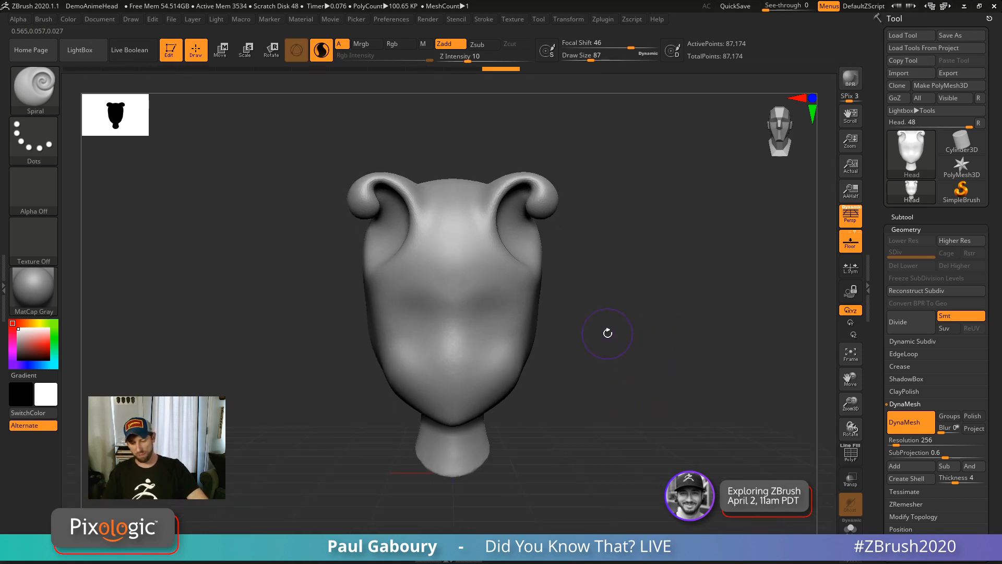
pyautogui.moveTo(500, 330)
pyautogui.mouseDown()
pyautogui.moveTo(517, 369)
pyautogui.moveTo(513, 345)
pyautogui.mouseUp()
pyautogui.moveTo(517, 294)
pyautogui.mouseDown()
pyautogui.moveTo(534, 335)
pyautogui.moveTo(518, 279)
pyautogui.moveTo(554, 263)
pyautogui.moveTo(516, 276)
pyautogui.moveTo(524, 350)
pyautogui.mouseUp()
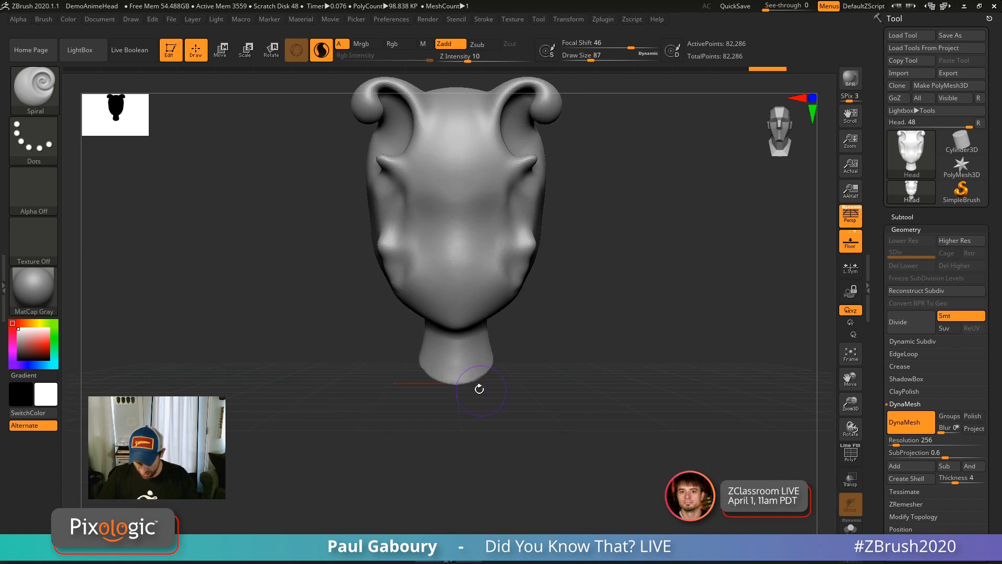
# Pull a spike down and outward from each side of the neck's lower edge using Move at draw size 33.
pyautogui.keyDown('ctrl'); pyautogui.moveTo(477, 389); pyautogui.dragTo(516, 407, button='right'); pyautogui.keyUp('ctrl')
pyautogui.press('b')
pyautogui.press('m')
pyautogui.press('v')
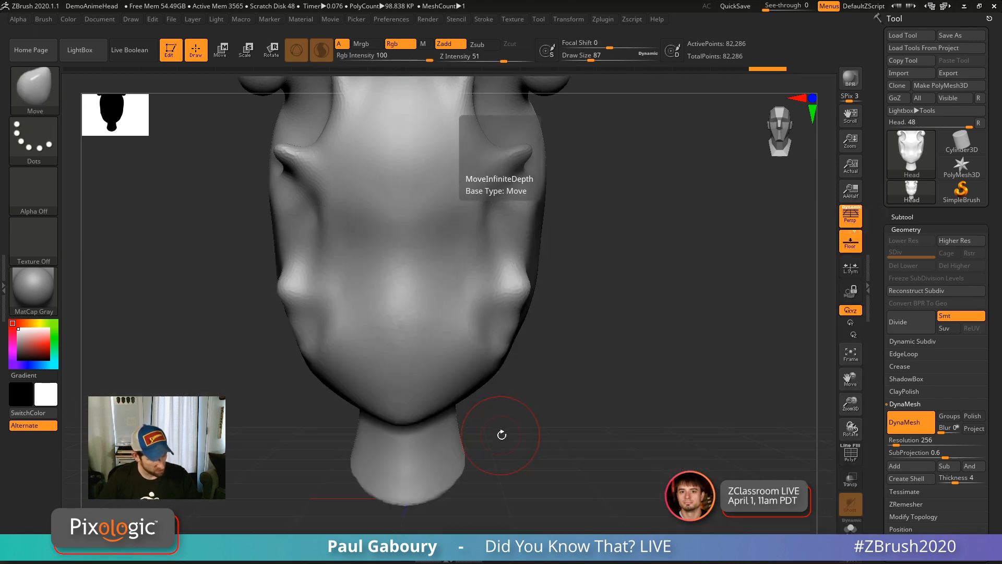
pyautogui.press('s')
pyautogui.click(497, 446)
pyautogui.keyDown('alt'); pyautogui.moveTo(467, 491); pyautogui.dragTo(485, 386, button='right'); pyautogui.keyUp('alt')
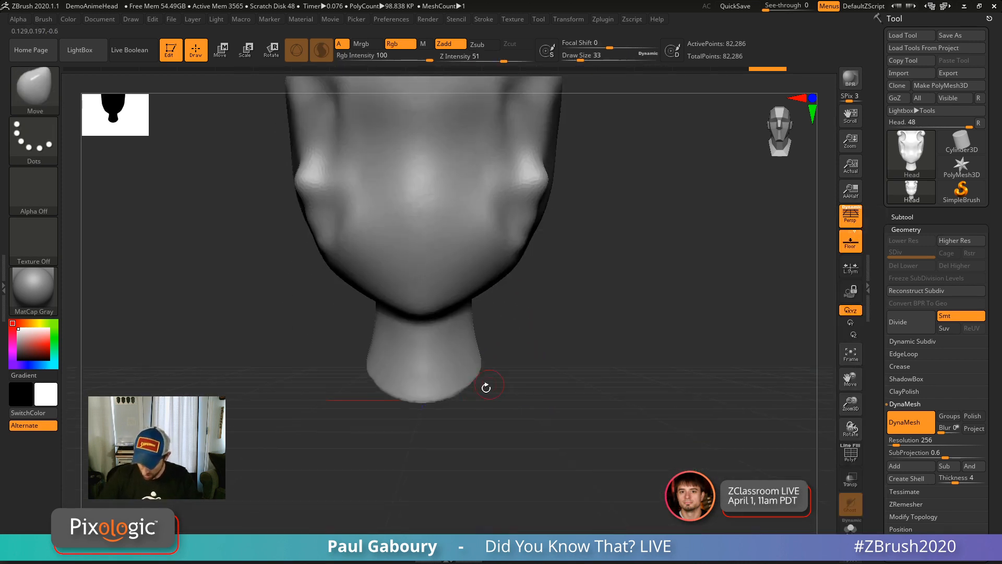
pyautogui.moveTo(469, 386)
pyautogui.mouseDown()
pyautogui.moveTo(523, 438)
pyautogui.moveTo(490, 393)
pyautogui.mouseUp()
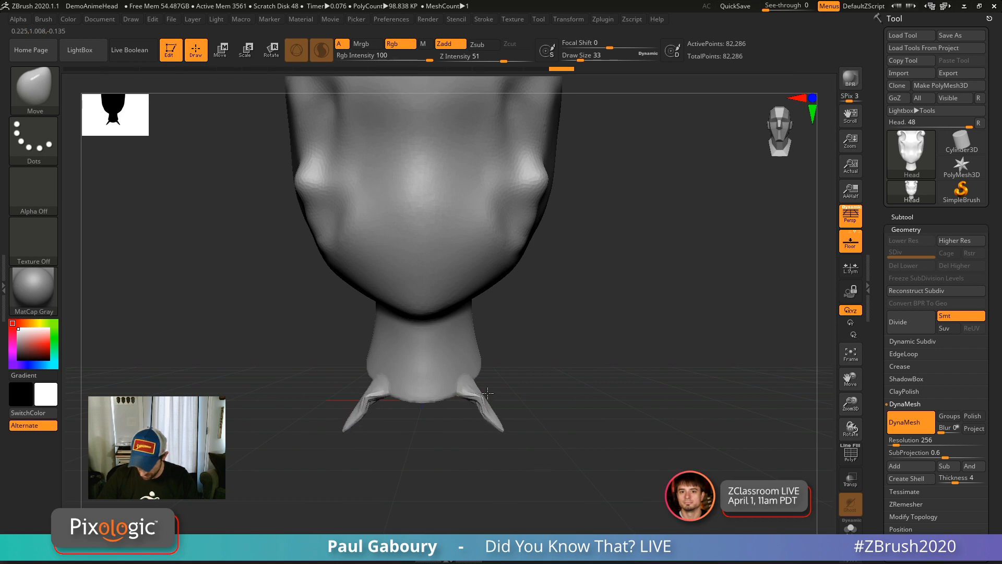
pyautogui.moveTo(514, 376); pyautogui.dragTo(476, 395, button='right')
pyautogui.moveTo(486, 397)
pyautogui.mouseDown()
pyautogui.moveTo(479, 402)
pyautogui.moveTo(492, 408)
pyautogui.mouseUp()
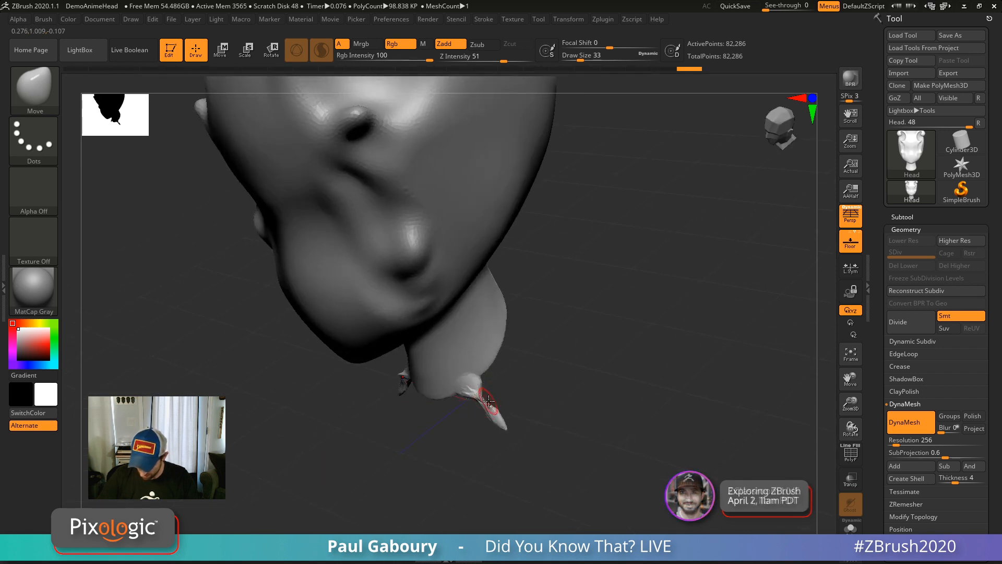
# Pull two more spikes outward toward the back of the neck's lower edge and one down from its front.
pyautogui.moveTo(498, 338); pyautogui.dragTo(557, 360)
pyautogui.moveTo(510, 359); pyautogui.dragTo(524, 342, button='right')
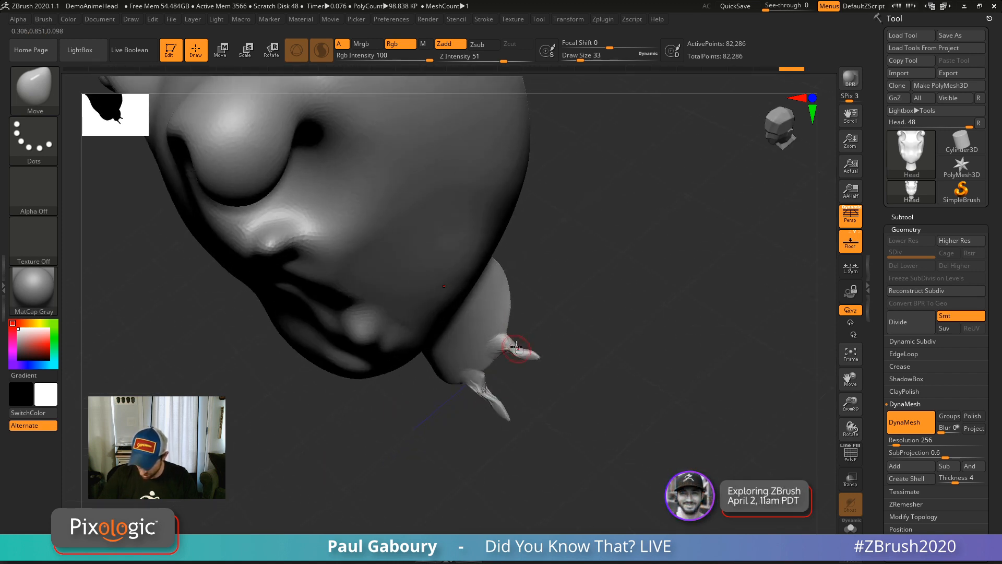
pyautogui.moveTo(512, 343); pyautogui.dragTo(513, 351)
pyautogui.moveTo(514, 351); pyautogui.dragTo(463, 387, button='right')
pyautogui.moveTo(428, 390); pyautogui.dragTo(422, 456)
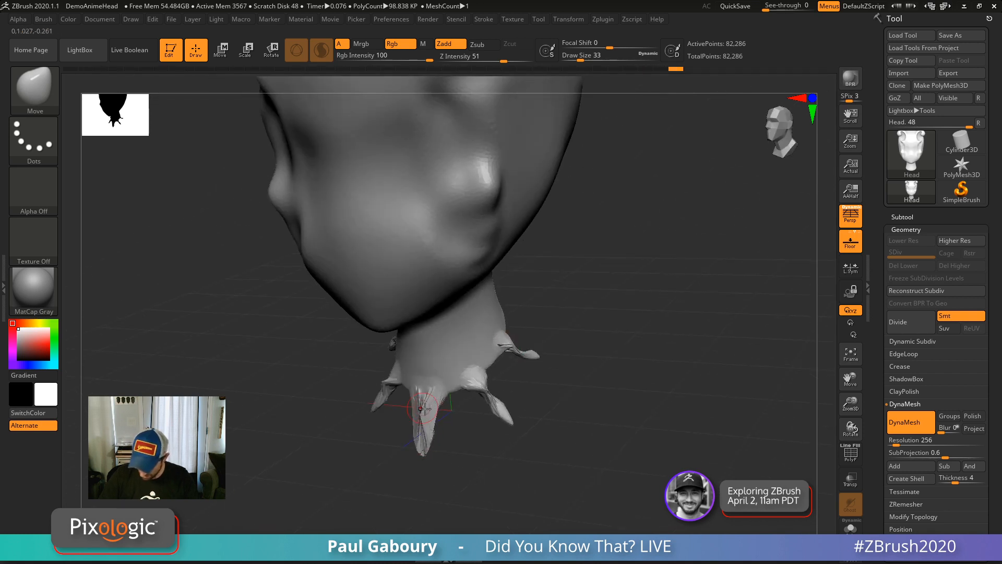
# Update the DynaMesh and thin the side and front neck spikes by smoothing, remeshing between strokes.
pyautogui.keyDown('ctrl'); pyautogui.moveTo(711, 424); pyautogui.dragTo(635, 472); pyautogui.keyUp('ctrl')
pyautogui.moveTo(497, 409); pyautogui.dragTo(519, 407, button='right')
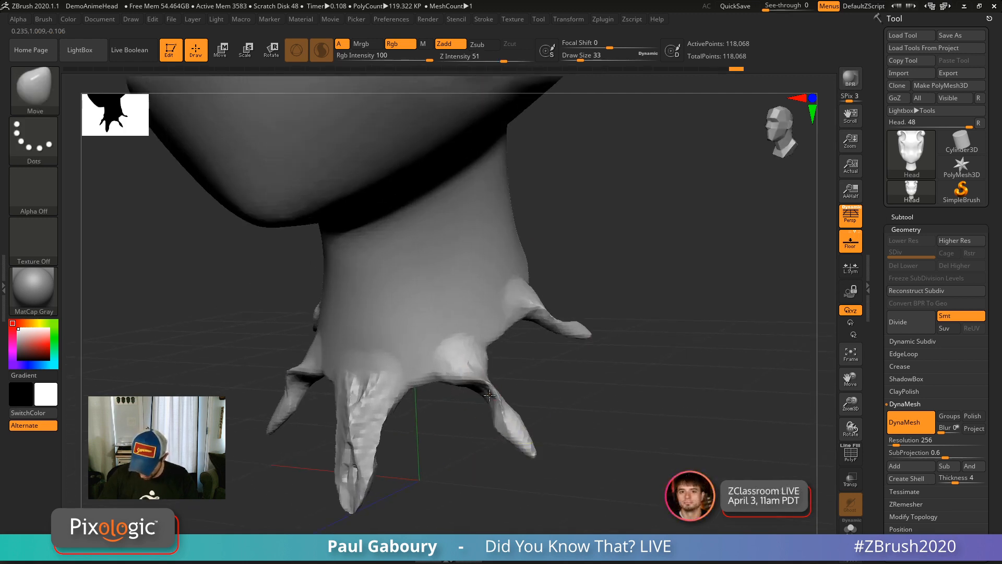
pyautogui.keyDown('ctrl'); pyautogui.moveTo(610, 422); pyautogui.dragTo(644, 461); pyautogui.keyUp('ctrl')
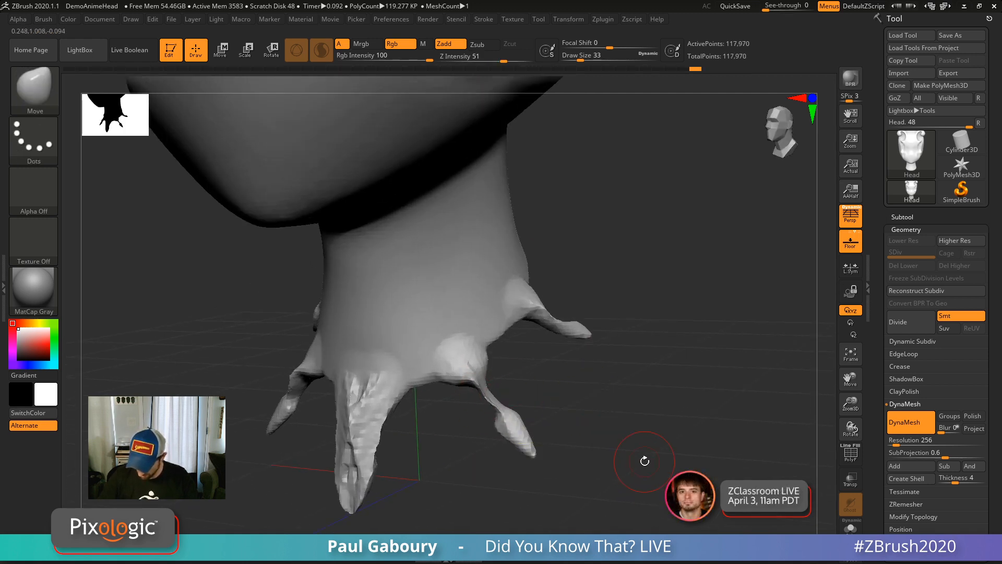
pyautogui.moveTo(361, 443)
pyautogui.keyDown('shift'); pyautogui.mouseDown()
pyautogui.moveTo(354, 481)
pyautogui.moveTo(356, 472)
pyautogui.mouseUp(); pyautogui.keyUp('shift')
pyautogui.moveTo(365, 440); pyautogui.dragTo(354, 440)
pyautogui.moveTo(415, 444)
pyautogui.keyDown('ctrl'); pyautogui.mouseDown()
pyautogui.moveTo(447, 492)
pyautogui.moveTo(514, 459)
pyautogui.mouseUp(); pyautogui.keyUp('ctrl')
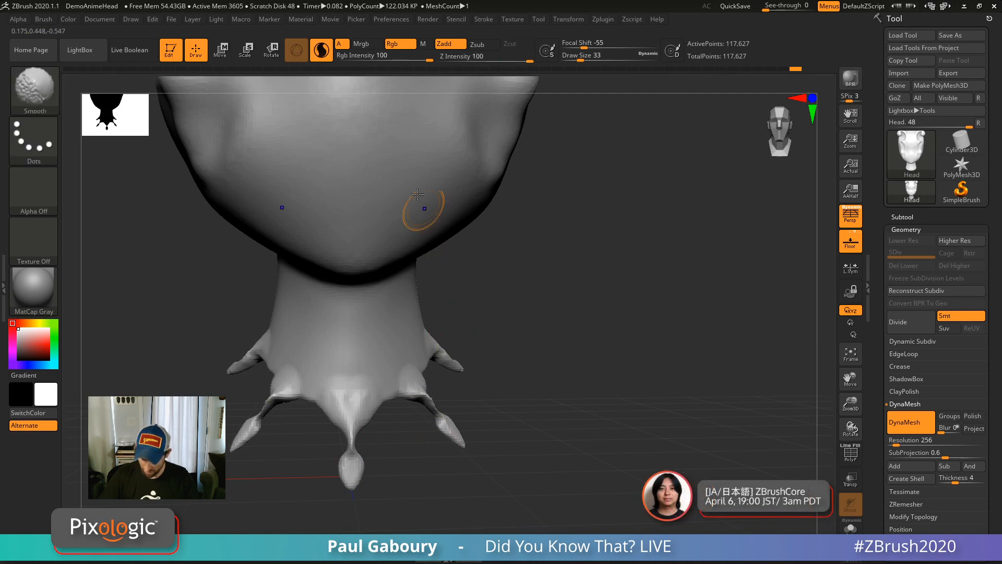
# Turn off Sculptris Pro and smooth the front and side spikes at the neck's base.
pyautogui.click(322, 54)
pyautogui.keyDown('shift'); pyautogui.moveTo(354, 447); pyautogui.dragTo(464, 431); pyautogui.keyUp('shift')
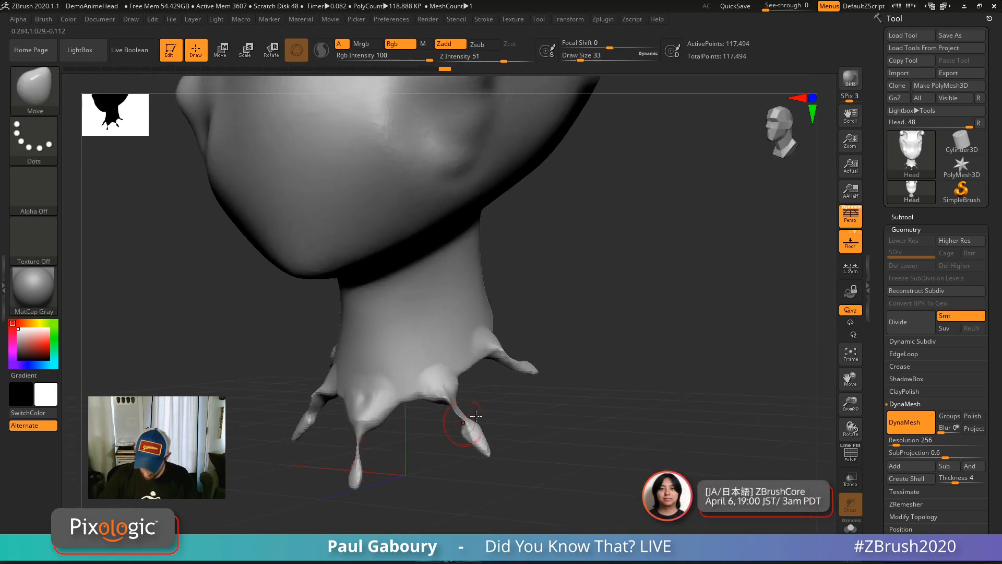
pyautogui.moveTo(470, 396)
pyautogui.keyDown('alt'); pyautogui.mouseDown()
pyautogui.moveTo(565, 410)
pyautogui.moveTo(552, 405)
pyautogui.moveTo(557, 425)
pyautogui.mouseUp(); pyautogui.keyUp('alt')
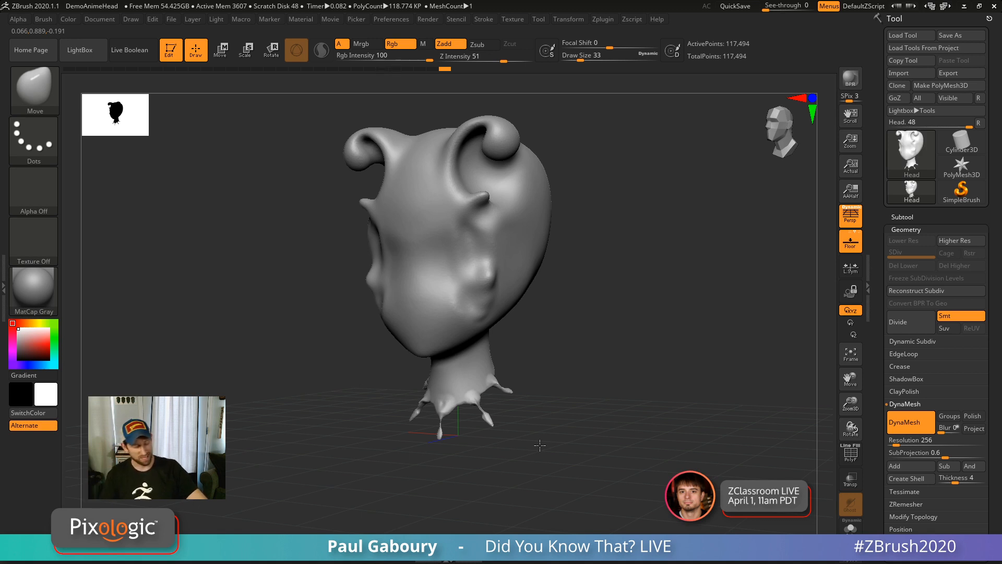
pyautogui.moveTo(539, 444); pyautogui.dragTo(571, 432)
# Select the Standard brush, turn on Sculptris Pro, and smooth away the neck spikes at draw size 108.
pyautogui.press('b')
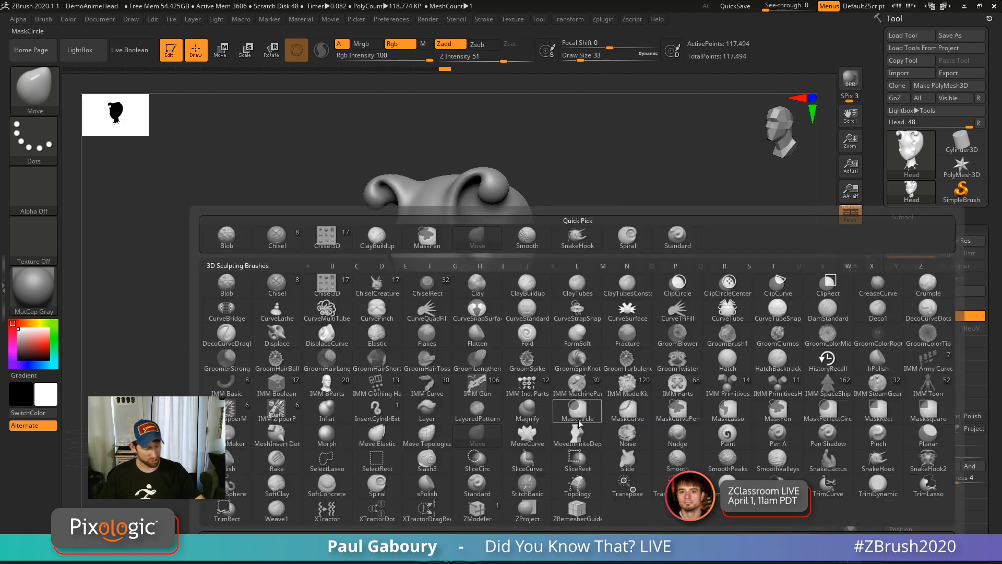
pyautogui.press('s')
pyautogui.press('t')
pyautogui.click(328, 57)
pyautogui.keyDown('ctrl'); pyautogui.moveTo(460, 399); pyautogui.dragTo(485, 459, button='right'); pyautogui.keyUp('ctrl')
pyautogui.press('s')
pyautogui.moveTo(487, 468); pyautogui.dragTo(501, 468)
pyautogui.moveTo(457, 423)
pyautogui.keyDown('shift'); pyautogui.mouseDown()
pyautogui.moveTo(425, 413)
pyautogui.moveTo(509, 375)
pyautogui.moveTo(439, 400)
pyautogui.mouseUp(); pyautogui.keyUp('shift')
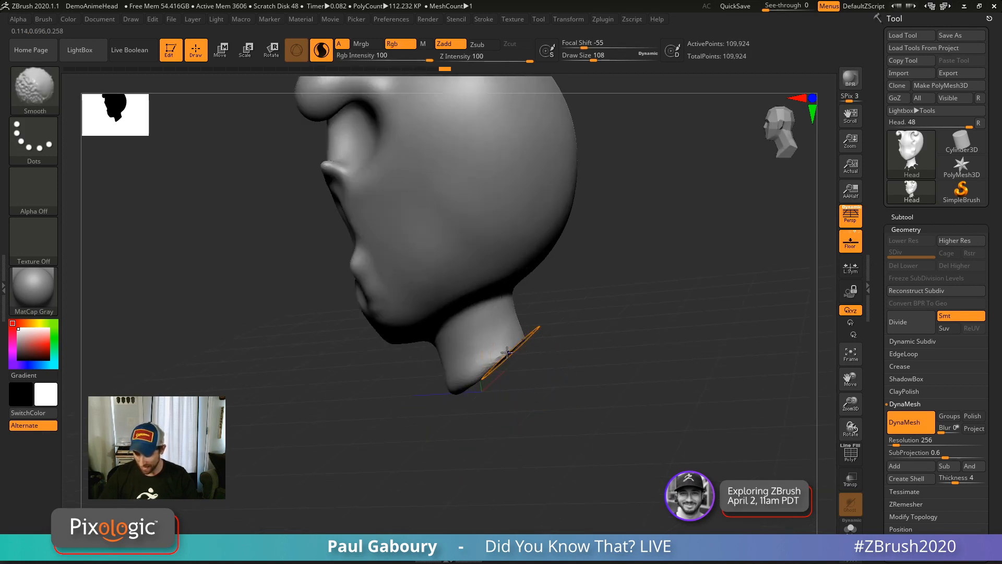
# Smooth the back of the neck's lower edge into a rounded end and update the DynaMesh.
pyautogui.keyDown('shift'); pyautogui.moveTo(513, 348); pyautogui.dragTo(491, 358); pyautogui.keyUp('shift')
pyautogui.moveTo(421, 426); pyautogui.dragTo(537, 390)
pyautogui.keyDown('ctrl'); pyautogui.moveTo(581, 388); pyautogui.dragTo(490, 373); pyautogui.keyUp('ctrl')
pyautogui.keyDown('ctrl'); pyautogui.moveTo(578, 429); pyautogui.dragTo(568, 404, button='right'); pyautogui.keyUp('ctrl')
pyautogui.keyDown('alt'); pyautogui.moveTo(568, 404); pyautogui.dragTo(540, 487, button='right'); pyautogui.keyUp('alt')
pyautogui.moveTo(540, 486); pyautogui.dragTo(541, 451)
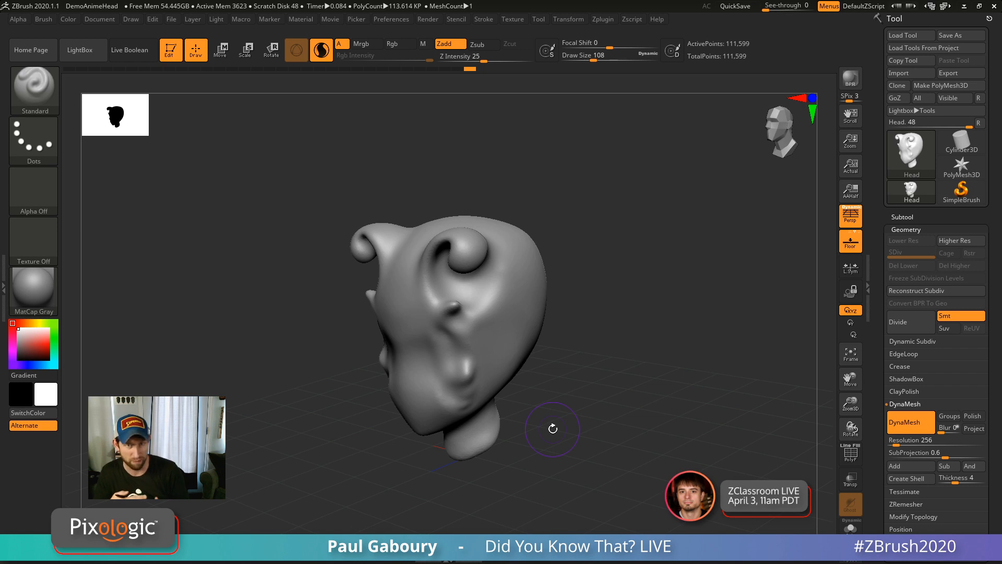
pyautogui.click(602, 20)
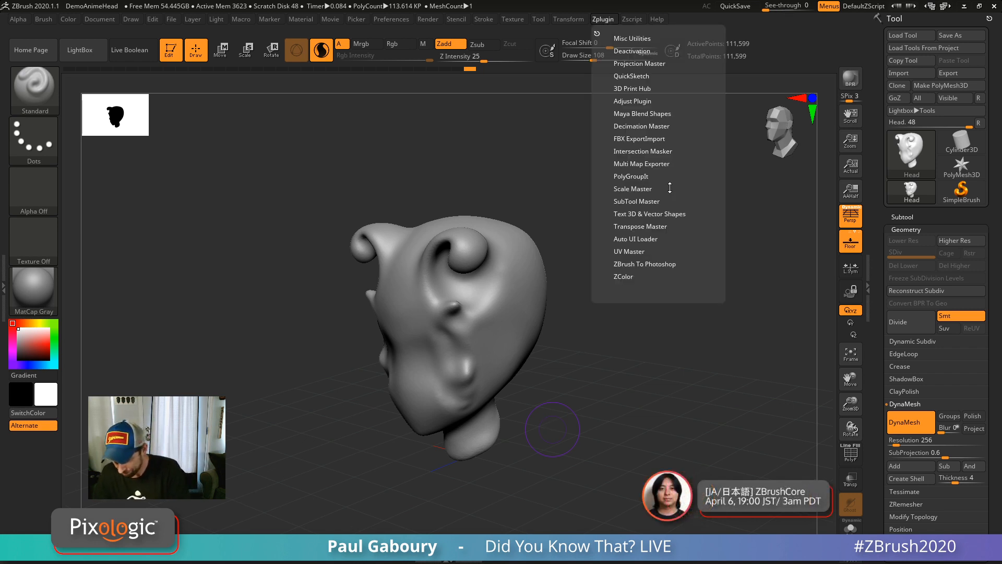
pyautogui.click(640, 251)
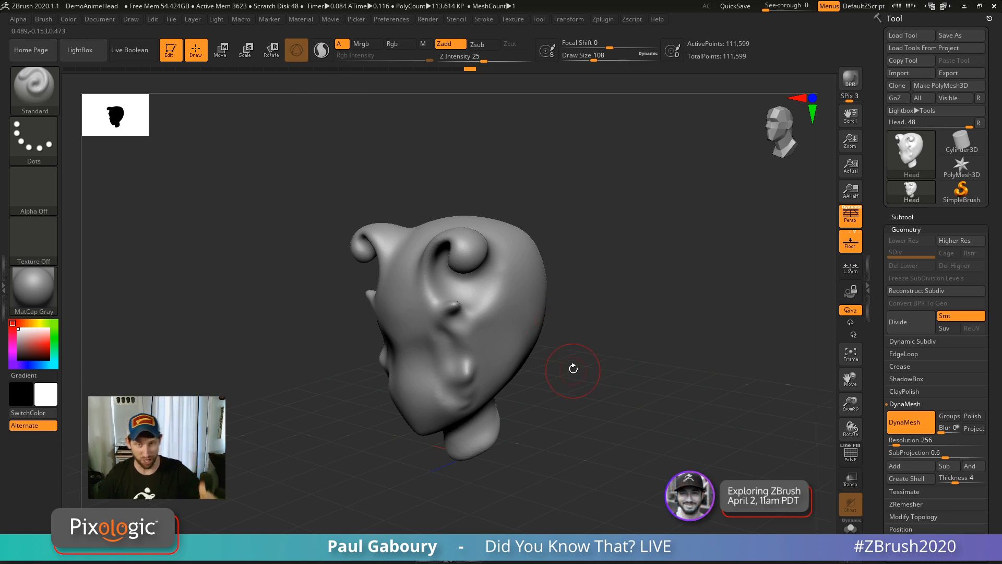
# Show the polyframe and pull a pair of large horns from the sides of the head with the ChiselCreature brush's Spike2.
pyautogui.hotkey('shift', 'f')
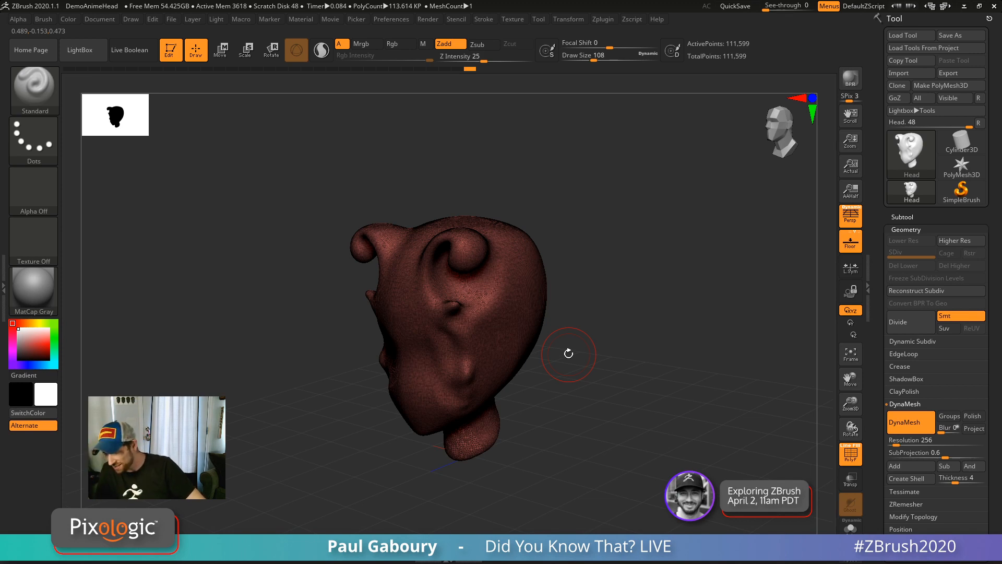
pyautogui.moveTo(526, 309)
pyautogui.mouseDown(button='right')
pyautogui.moveTo(517, 284)
pyautogui.moveTo(537, 328)
pyautogui.moveTo(523, 281)
pyautogui.mouseUp(button='right')
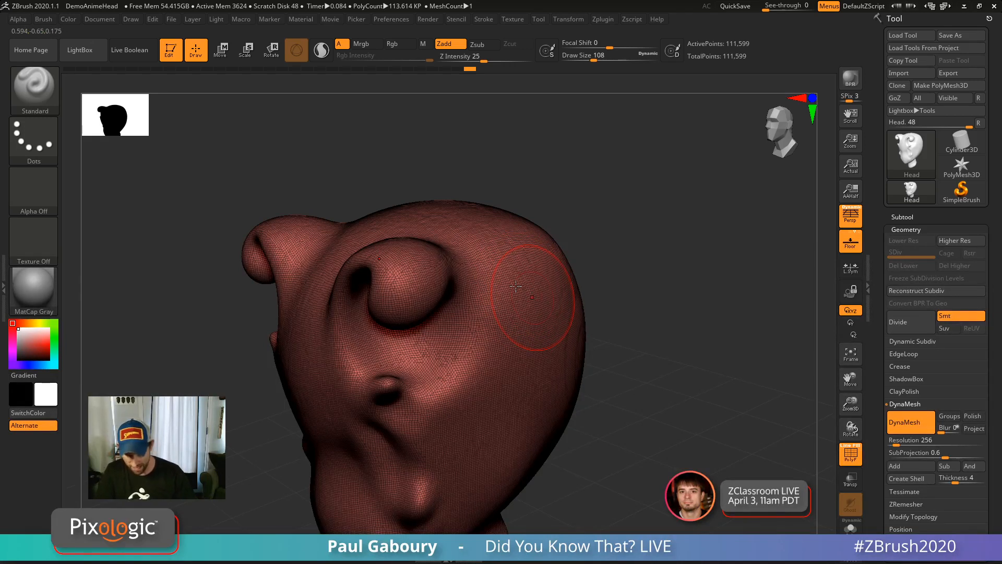
pyautogui.press('b')
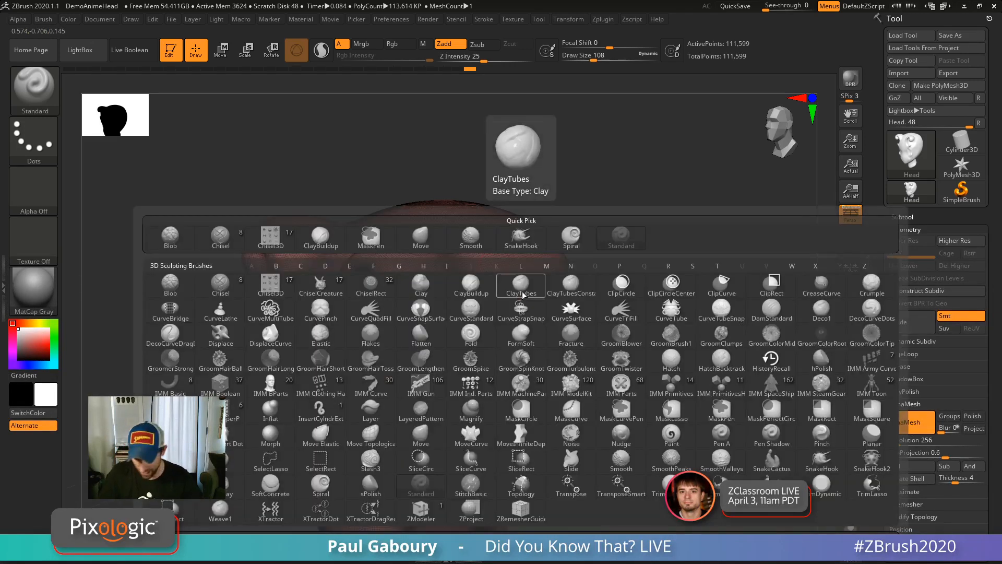
pyautogui.click(319, 286)
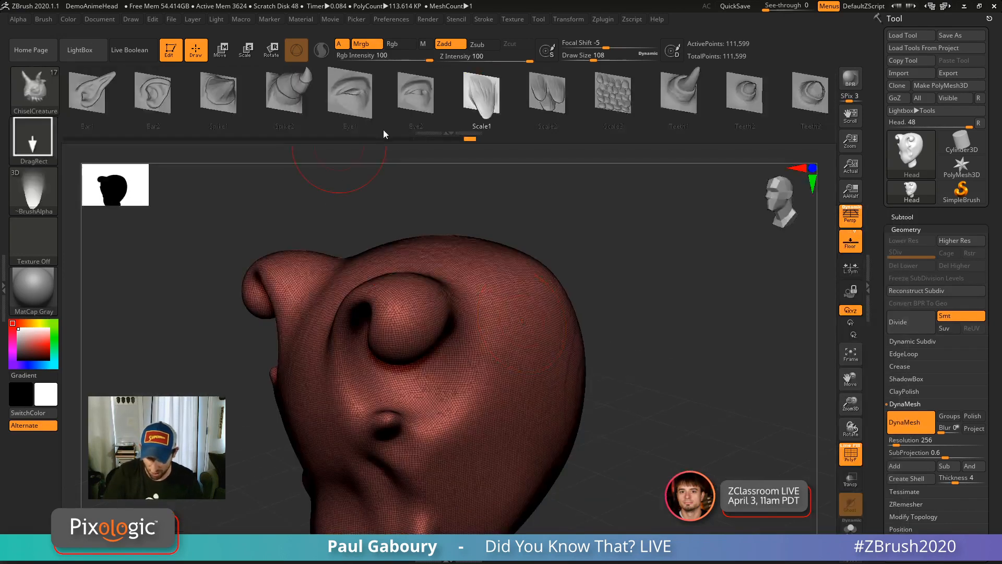
pyautogui.click(290, 97)
pyautogui.moveTo(540, 303); pyautogui.dragTo(531, 194)
pyautogui.keyDown('ctrl'); pyautogui.moveTo(689, 358); pyautogui.dragTo(538, 346, button='right'); pyautogui.keyUp('ctrl')
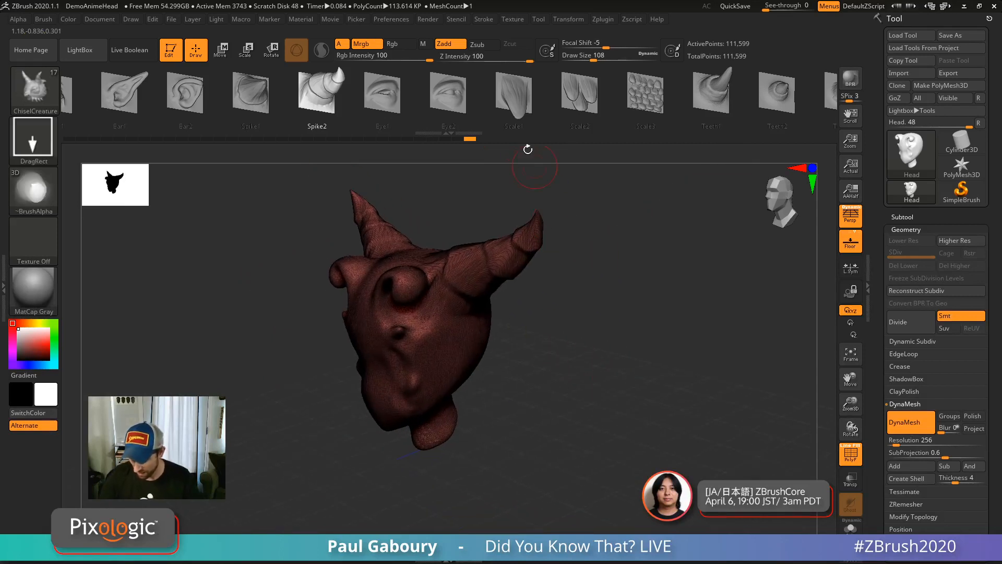
# Choose Scale1 and add the first rows of overlapping scales on the side of the head below the horn.
pyautogui.click(513, 95)
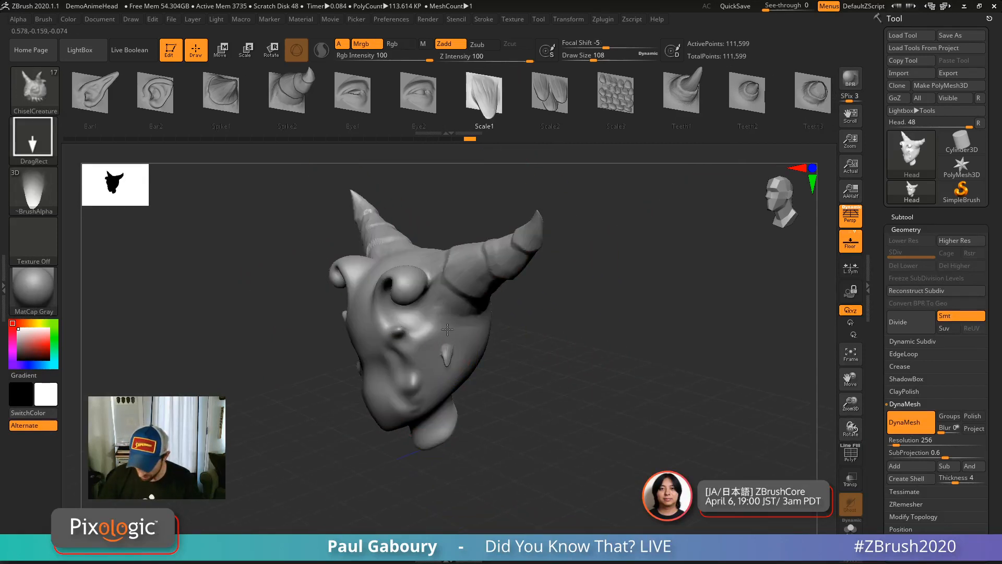
pyautogui.moveTo(448, 329); pyautogui.dragTo(449, 299)
pyautogui.moveTo(456, 319); pyautogui.dragTo(407, 324, button='right')
pyautogui.moveTo(466, 361); pyautogui.dragTo(445, 318)
pyautogui.moveTo(452, 394); pyautogui.dragTo(443, 373, button='right')
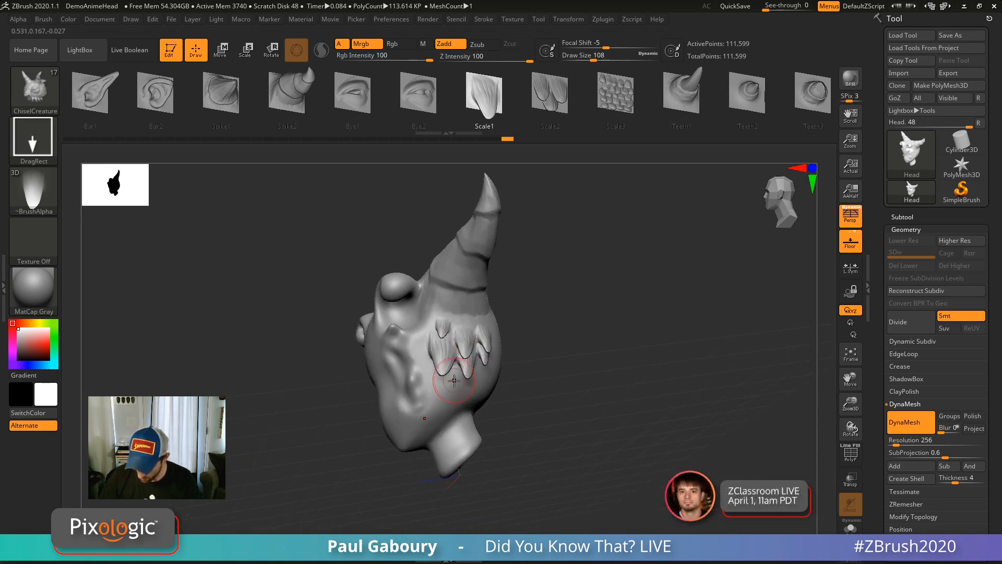
# Extend the Scale1 scales down toward the neck, across the cheek and around the back of the head.
pyautogui.moveTo(454, 383); pyautogui.dragTo(421, 342)
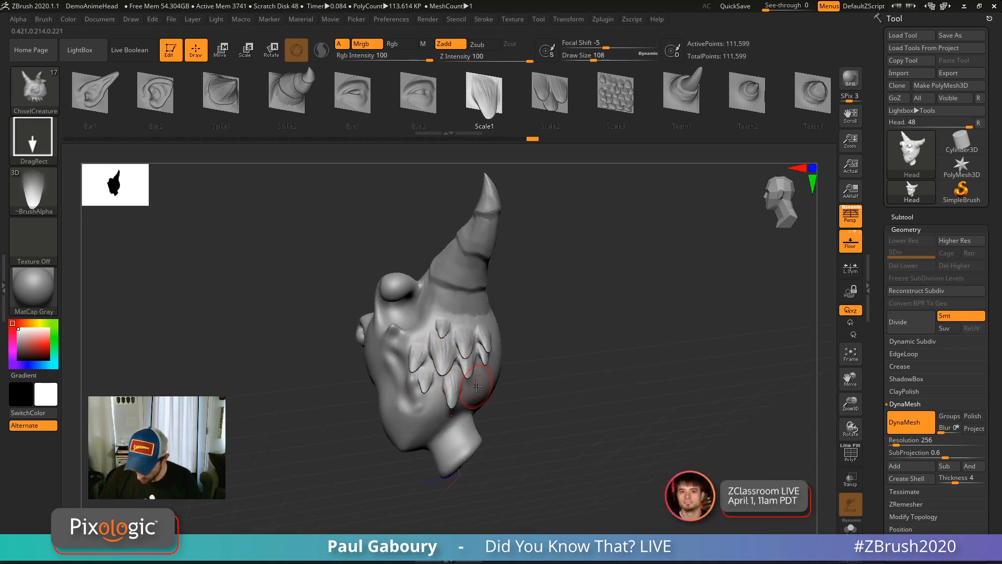
pyautogui.moveTo(475, 390); pyautogui.dragTo(474, 372)
pyautogui.moveTo(501, 348); pyautogui.dragTo(486, 363, button='right')
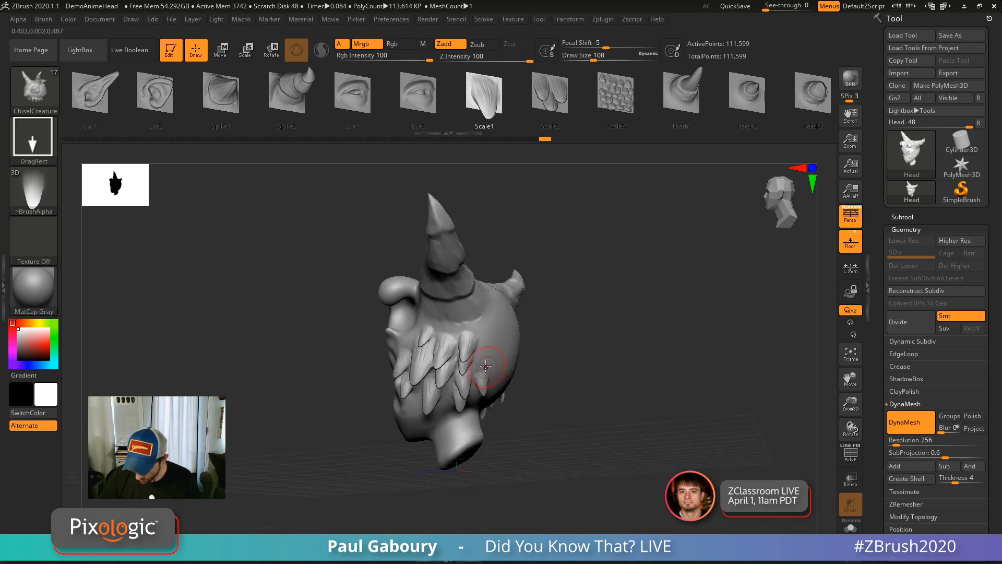
pyautogui.moveTo(456, 307); pyautogui.dragTo(456, 306)
pyautogui.moveTo(476, 327); pyautogui.dragTo(493, 306)
pyautogui.moveTo(485, 310); pyautogui.dragTo(401, 338, button='right')
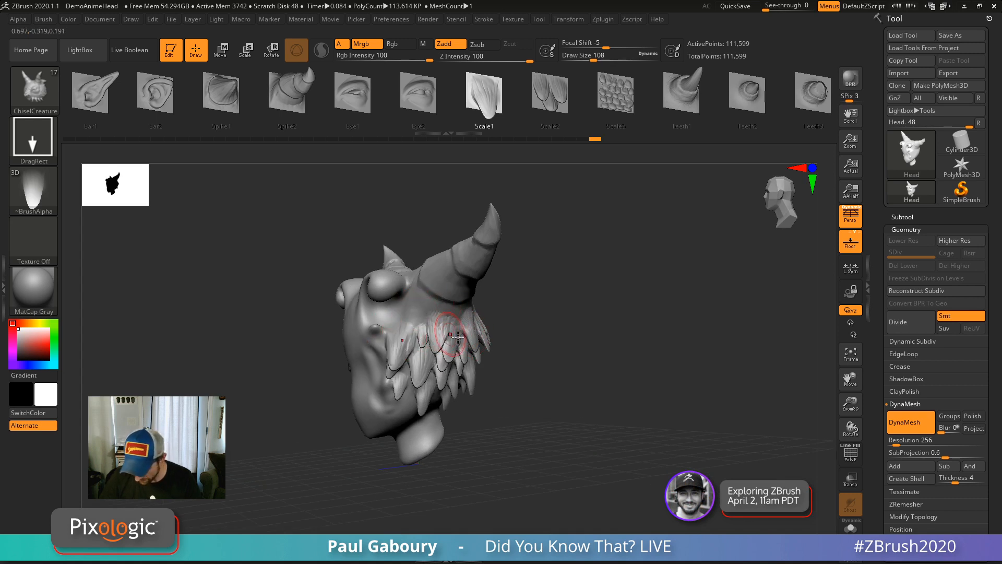
pyautogui.moveTo(577, 399)
pyautogui.mouseDown(button='right')
pyautogui.moveTo(532, 384)
pyautogui.moveTo(625, 385)
pyautogui.moveTo(561, 392)
pyautogui.mouseUp(button='right')
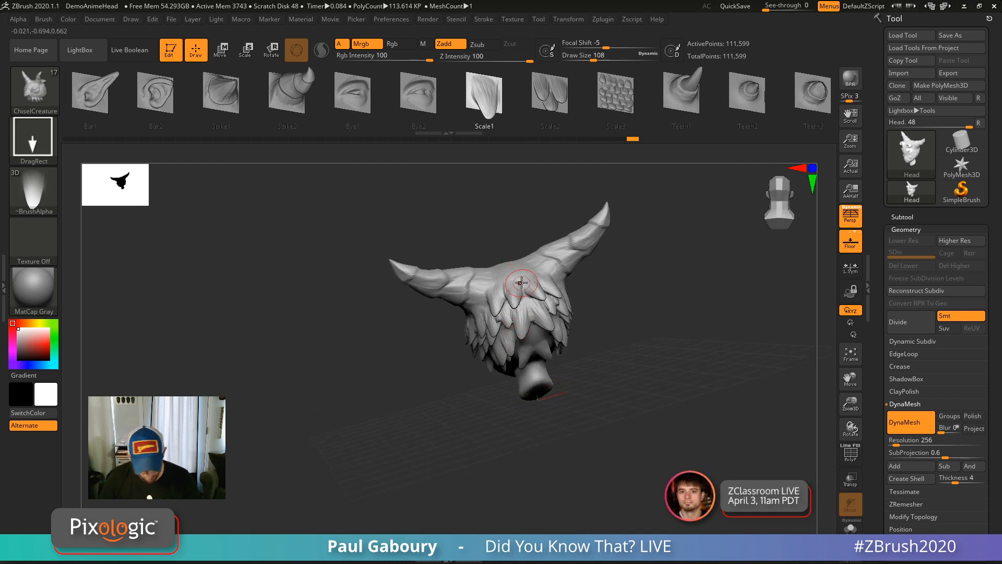
pyautogui.moveTo(520, 282); pyautogui.dragTo(596, 336, button='right')
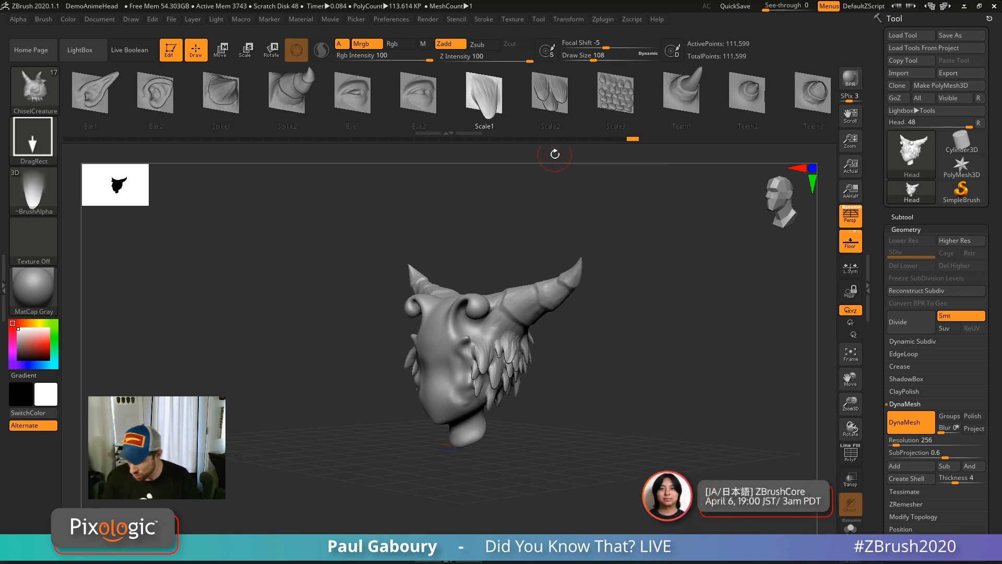
# Mark the hornless head in the undo history as the recall source and return to the fully scaled head.
pyautogui.moveTo(596, 142)
pyautogui.mouseDown()
pyautogui.moveTo(460, 142)
pyautogui.moveTo(471, 148)
pyautogui.mouseUp()
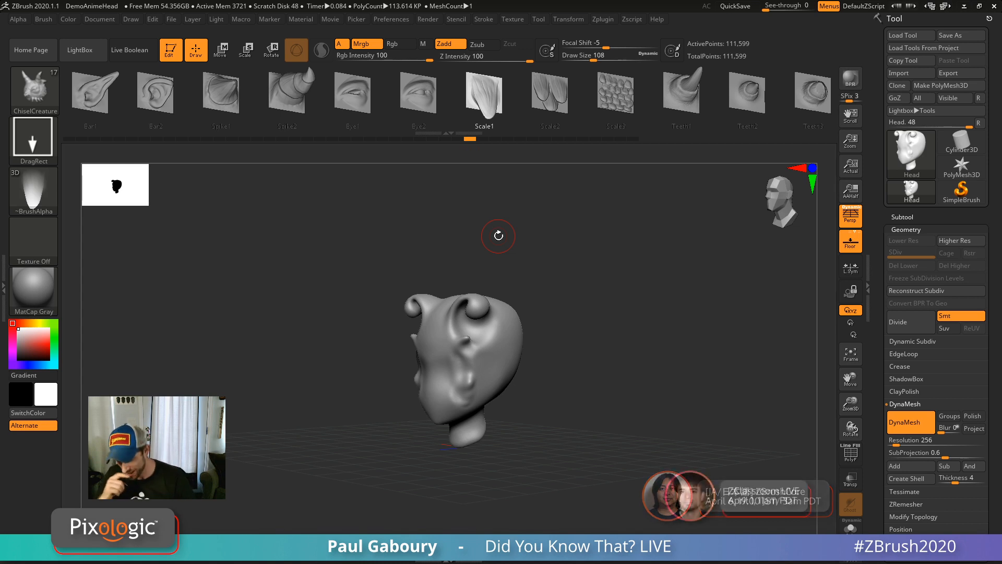
pyautogui.press('ctrl')
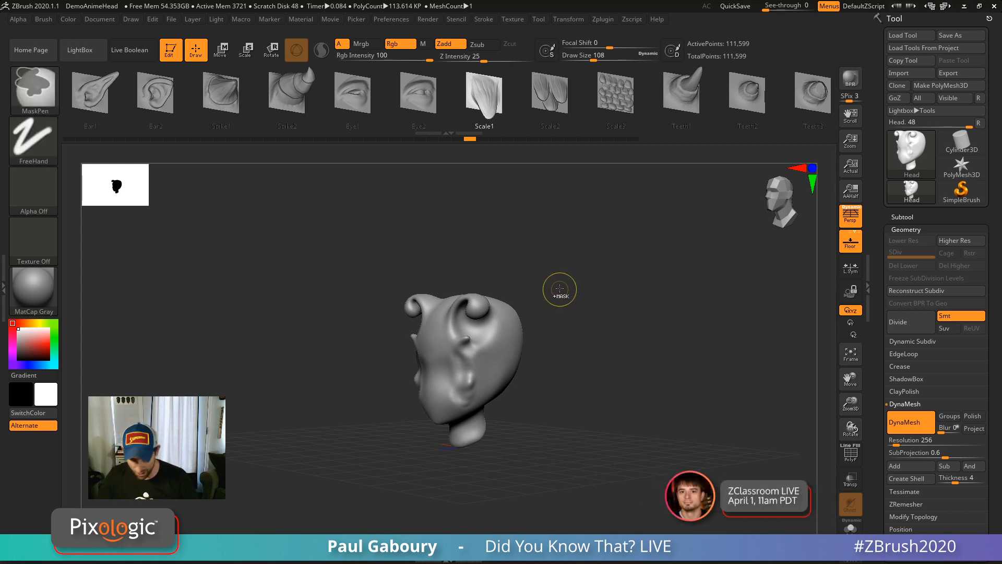
pyautogui.click(470, 142)
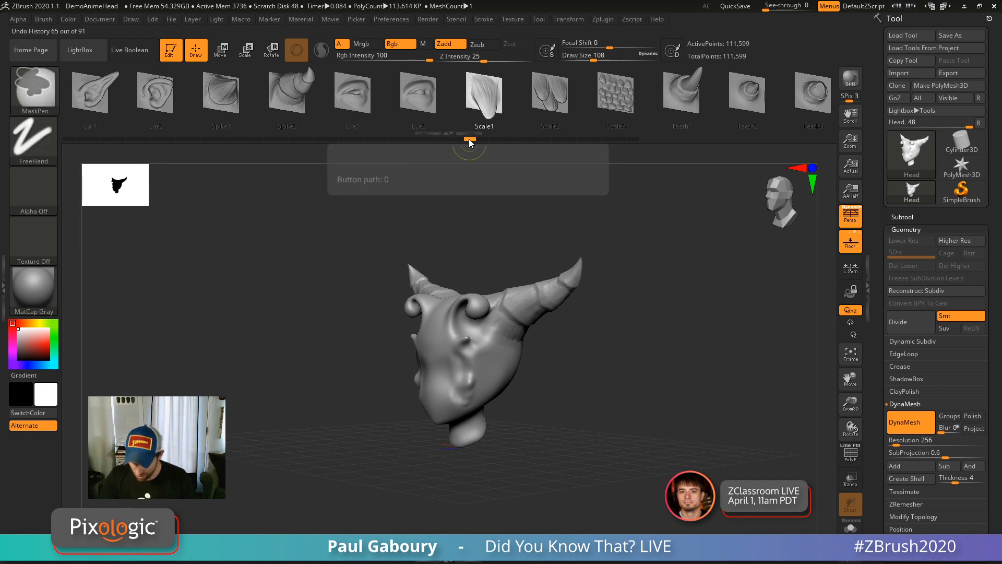
pyautogui.hotkey('ctrl', 'z')
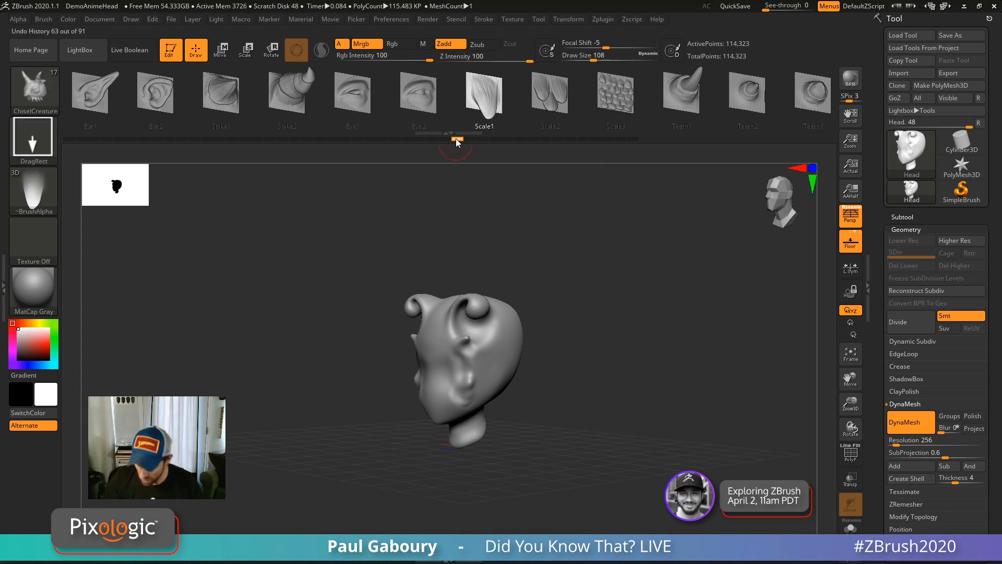
pyautogui.moveTo(457, 142); pyautogui.dragTo(623, 147)
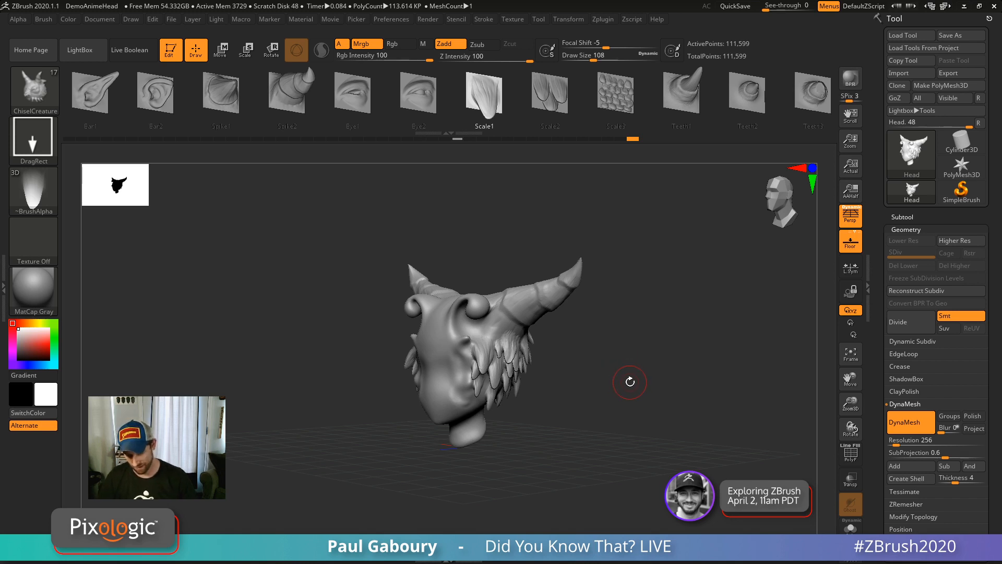
# Select the HistoryRecall brush and brush away the first horn at draw size 182.
pyautogui.moveTo(630, 381)
pyautogui.mouseDown()
pyautogui.moveTo(600, 386)
pyautogui.moveTo(630, 383)
pyautogui.moveTo(631, 373)
pyautogui.mouseUp()
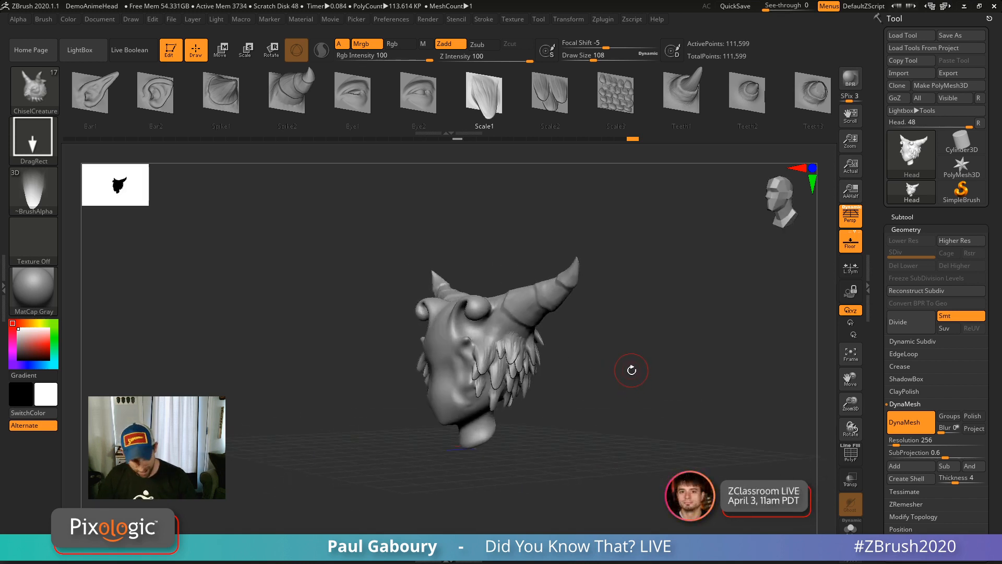
pyautogui.press('b')
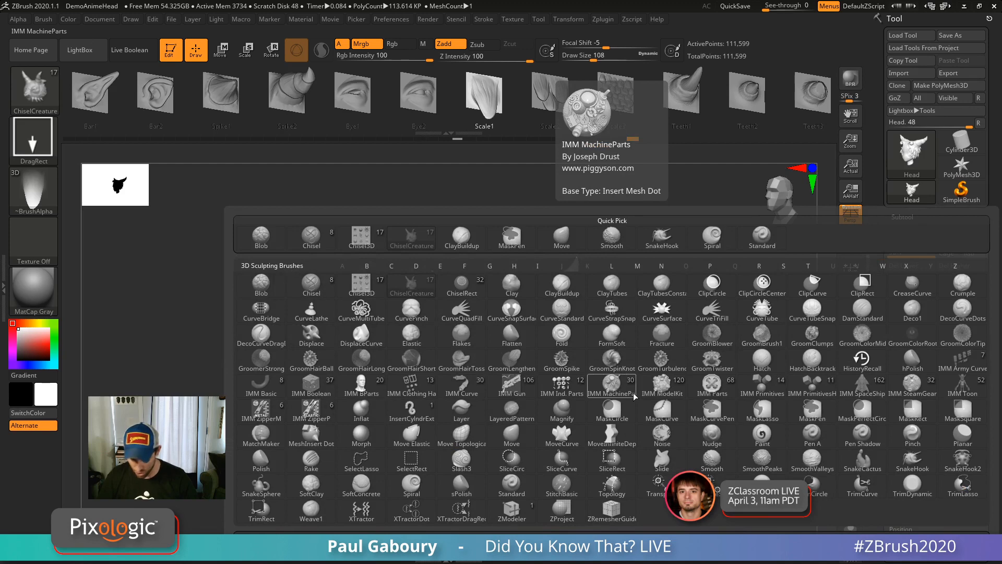
pyautogui.press('h')
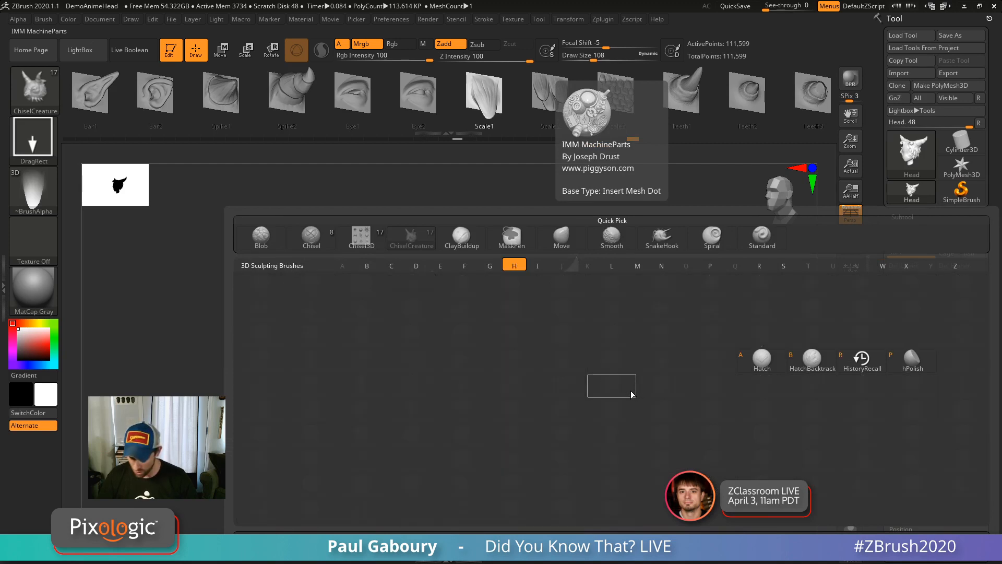
pyautogui.click(861, 360)
pyautogui.moveTo(690, 348); pyautogui.dragTo(505, 257)
pyautogui.click(556, 253)
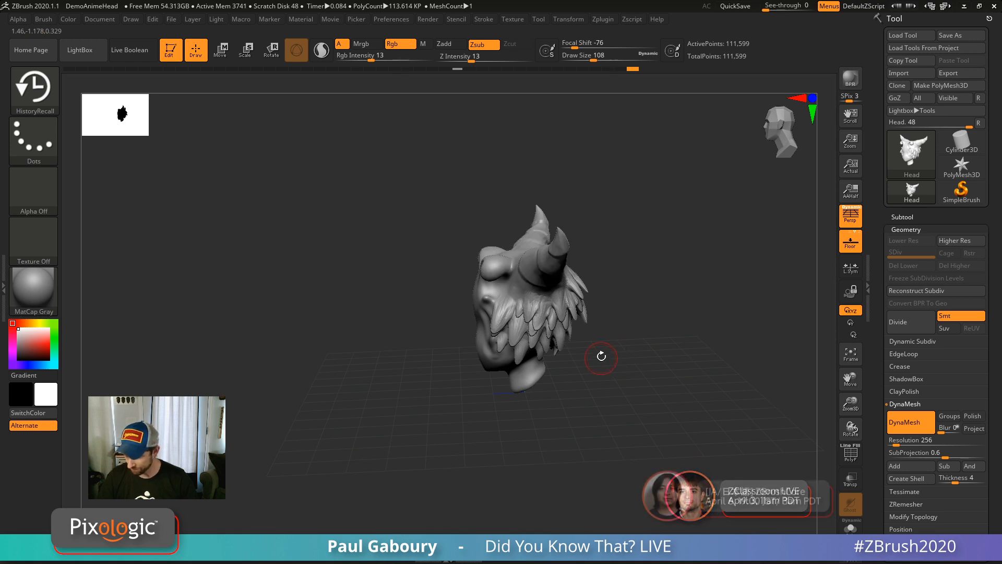
pyautogui.click(547, 257)
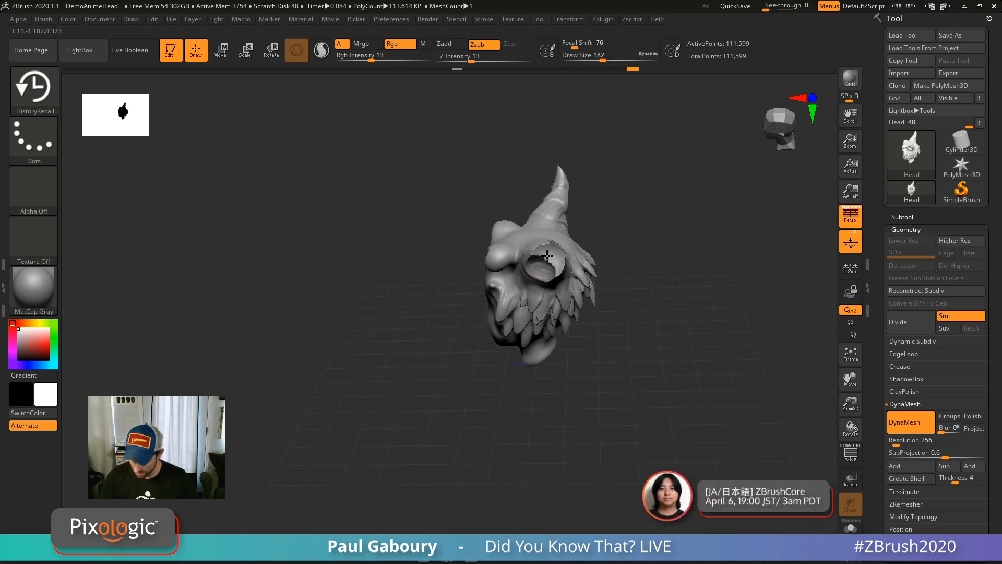
pyautogui.click(547, 255)
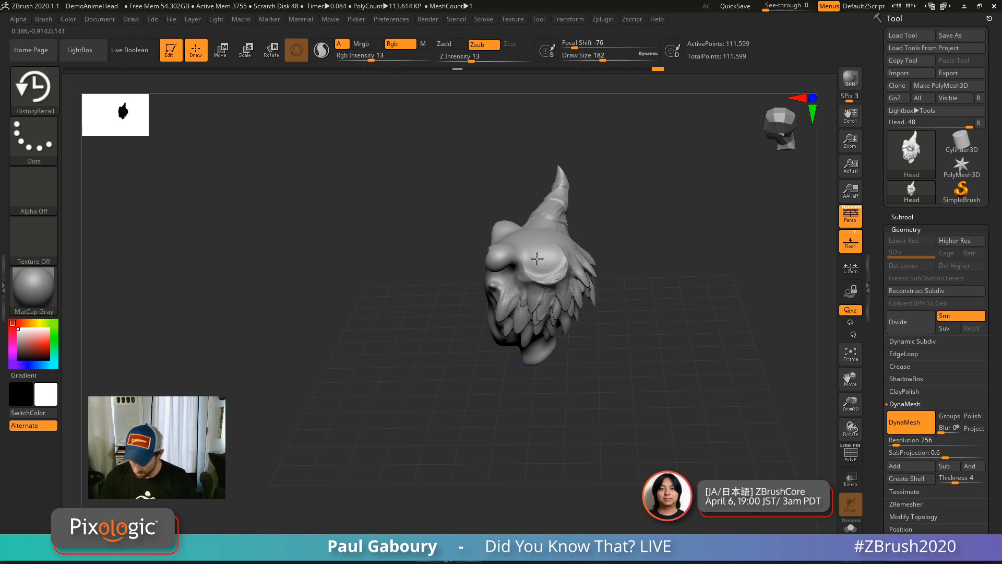
# Recall the rest of the first horn's base and smooth it into the surrounding head above the scales.
pyautogui.moveTo(537, 258); pyautogui.dragTo(548, 252)
pyautogui.moveTo(555, 246); pyautogui.dragTo(551, 282, button='right')
pyautogui.click(547, 275)
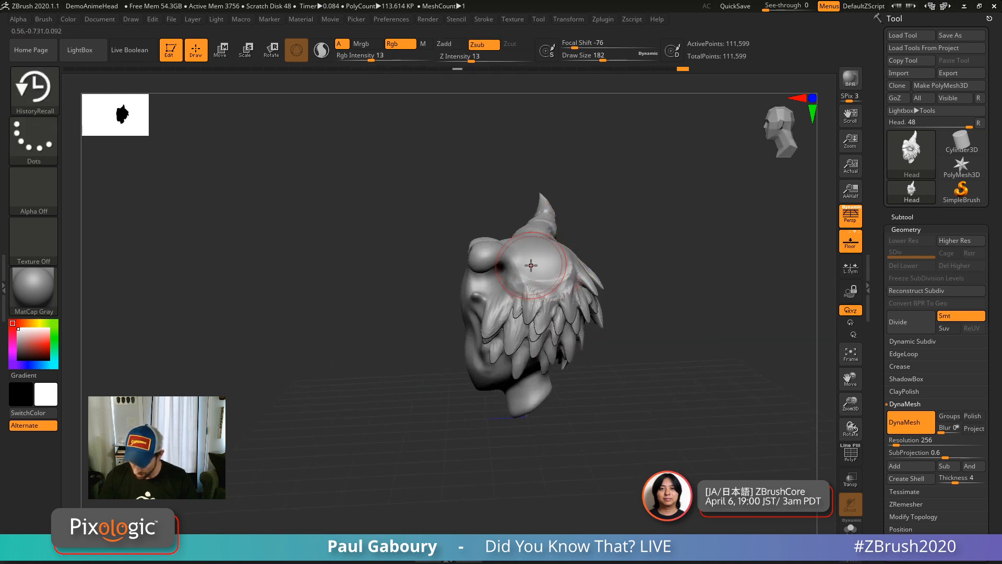
pyautogui.moveTo(555, 264)
pyautogui.keyDown('shift'); pyautogui.mouseDown()
pyautogui.moveTo(544, 261)
pyautogui.moveTo(549, 273)
pyautogui.mouseUp(); pyautogui.keyUp('shift')
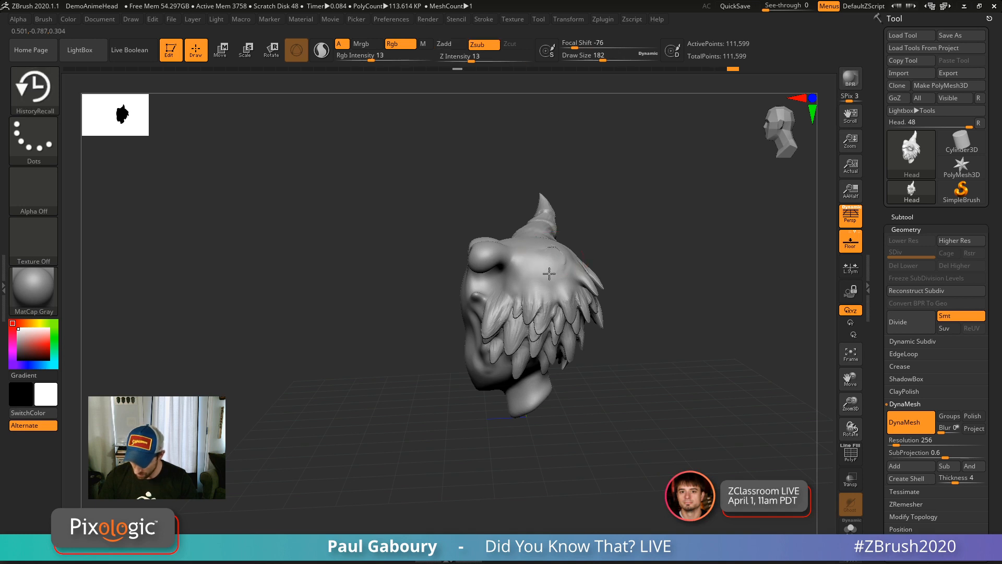
pyautogui.moveTo(549, 273); pyautogui.dragTo(563, 251, button='right')
pyautogui.moveTo(536, 251); pyautogui.dragTo(560, 264)
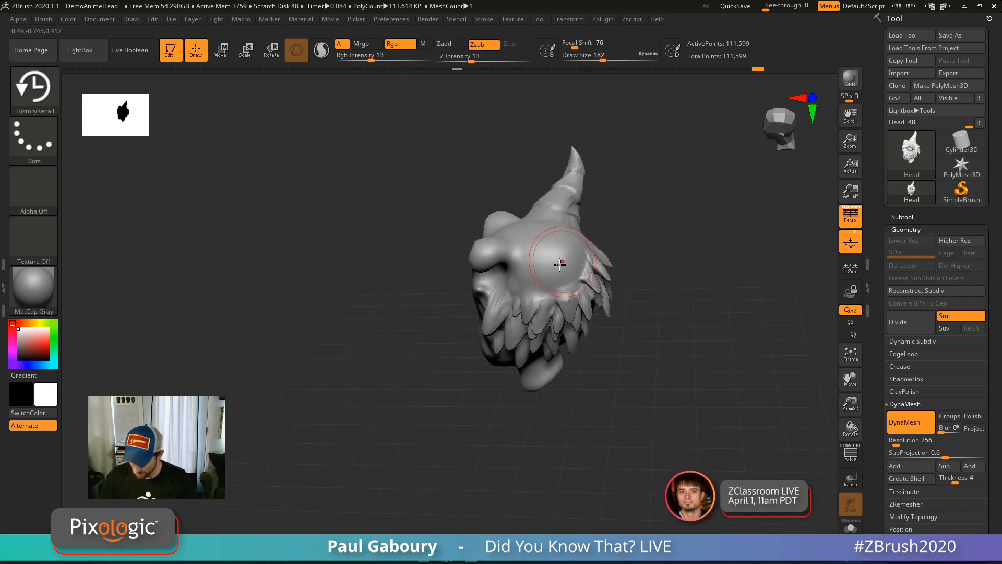
pyautogui.moveTo(561, 252); pyautogui.dragTo(577, 254, button='right')
pyautogui.moveTo(577, 255)
pyautogui.keyDown('shift'); pyautogui.mouseDown()
pyautogui.moveTo(567, 262)
pyautogui.moveTo(573, 240)
pyautogui.mouseUp(); pyautogui.keyUp('shift')
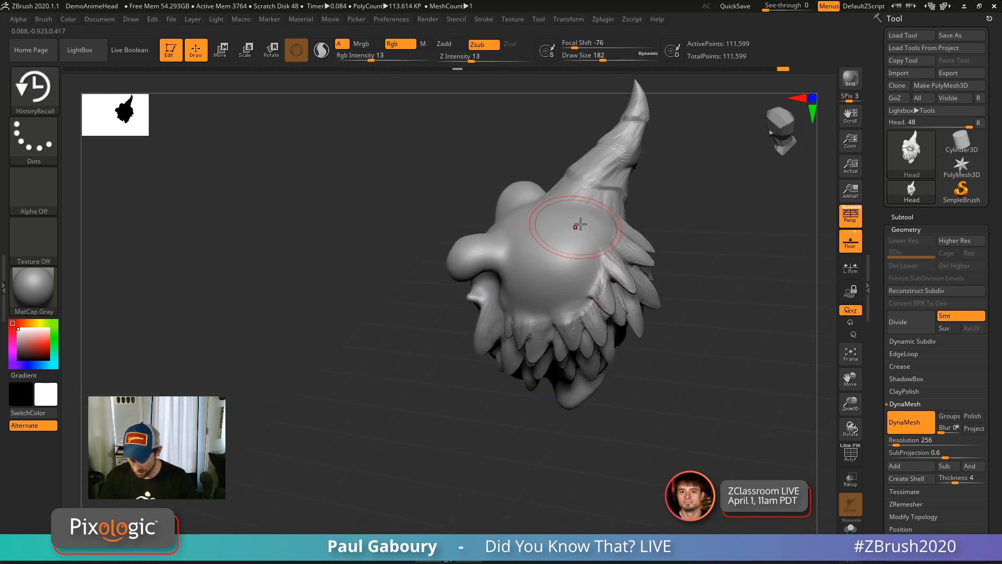
# Brush away the opposite horn with HistoryRecall and smooth the area where it stood.
pyautogui.moveTo(579, 225)
pyautogui.mouseDown(button='right')
pyautogui.moveTo(604, 199)
pyautogui.moveTo(586, 331)
pyautogui.moveTo(612, 252)
pyautogui.moveTo(582, 194)
pyautogui.moveTo(510, 284)
pyautogui.moveTo(550, 286)
pyautogui.moveTo(558, 322)
pyautogui.mouseUp(button='right')
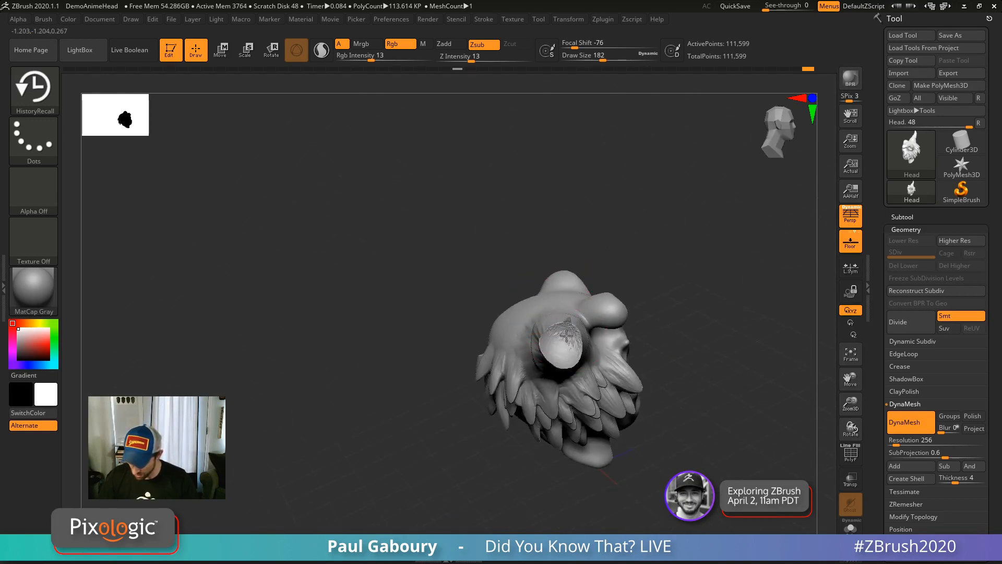
pyautogui.moveTo(567, 335); pyautogui.dragTo(560, 338)
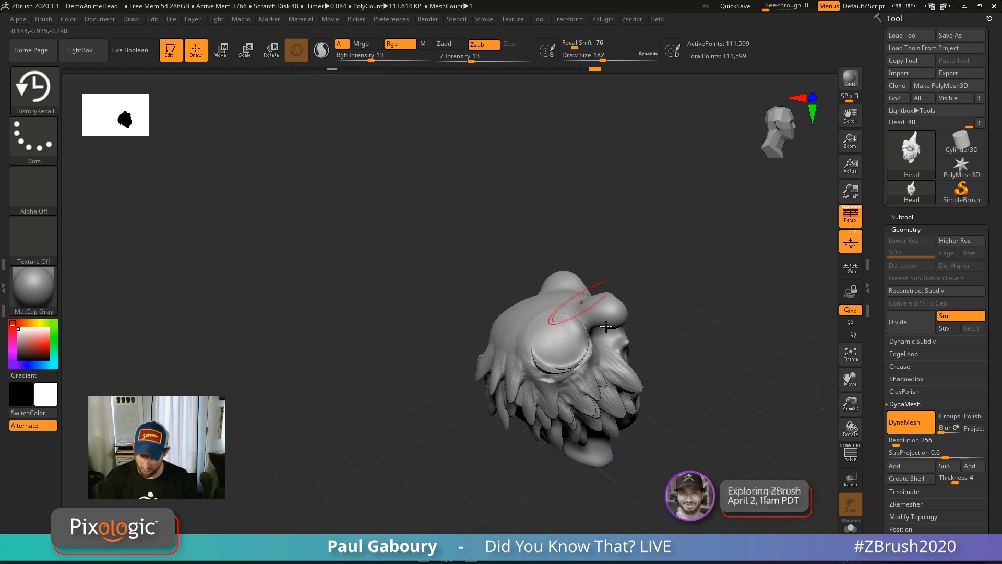
pyautogui.moveTo(584, 300)
pyautogui.mouseDown(button='right')
pyautogui.moveTo(556, 340)
pyautogui.moveTo(563, 334)
pyautogui.moveTo(575, 362)
pyautogui.mouseUp(button='right')
pyautogui.moveTo(575, 362)
pyautogui.mouseDown()
pyautogui.moveTo(564, 361)
pyautogui.moveTo(572, 328)
pyautogui.mouseUp()
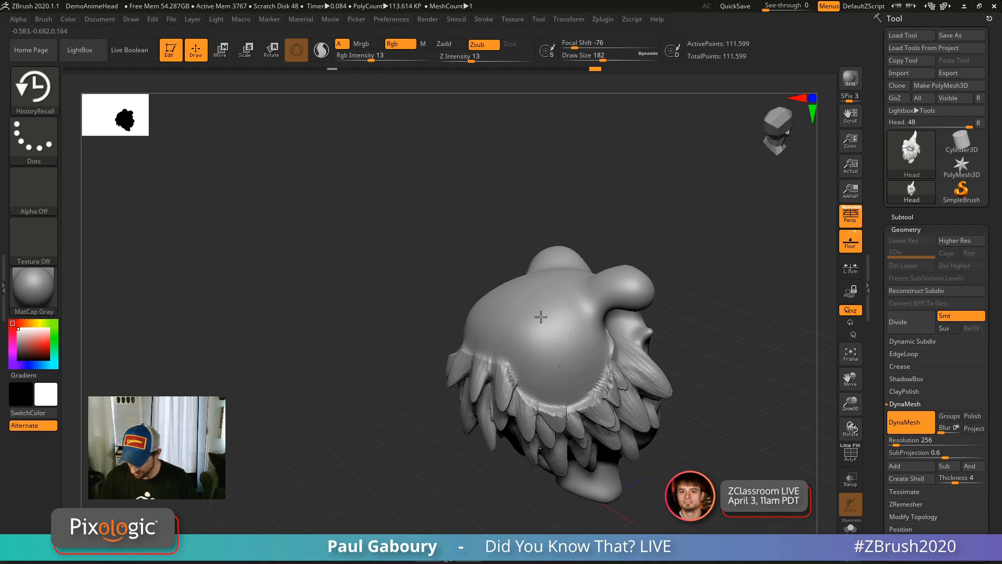
pyautogui.keyDown('shift'); pyautogui.moveTo(605, 360); pyautogui.dragTo(521, 342); pyautogui.keyUp('shift')
# Smooth the top and back of the head where the cleared surface meets the upper row of scales.
pyautogui.moveTo(576, 303)
pyautogui.keyDown('ctrl'); pyautogui.mouseDown(button='right')
pyautogui.moveTo(542, 326)
pyautogui.moveTo(633, 339)
pyautogui.moveTo(745, 384)
pyautogui.moveTo(660, 378)
pyautogui.moveTo(718, 382)
pyautogui.moveTo(631, 397)
pyautogui.mouseUp(button='right'); pyautogui.keyUp('ctrl')
pyautogui.keyDown('ctrl'); pyautogui.moveTo(564, 378); pyautogui.dragTo(522, 316, button='right'); pyautogui.keyUp('ctrl')
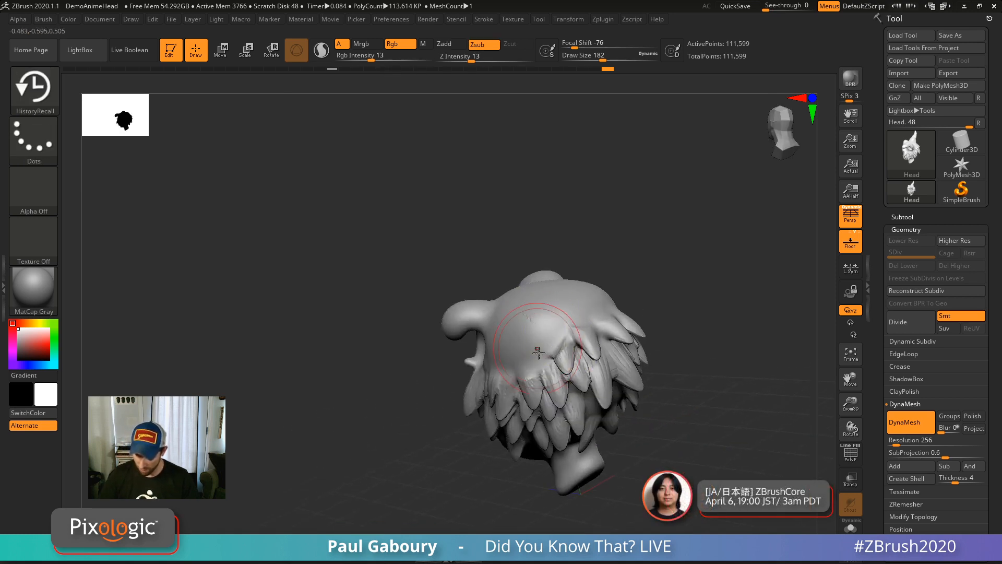
pyautogui.press('shift')
pyautogui.moveTo(552, 293)
pyautogui.keyDown('shift'); pyautogui.mouseDown()
pyautogui.moveTo(523, 320)
pyautogui.moveTo(528, 307)
pyautogui.mouseUp(); pyautogui.keyUp('shift')
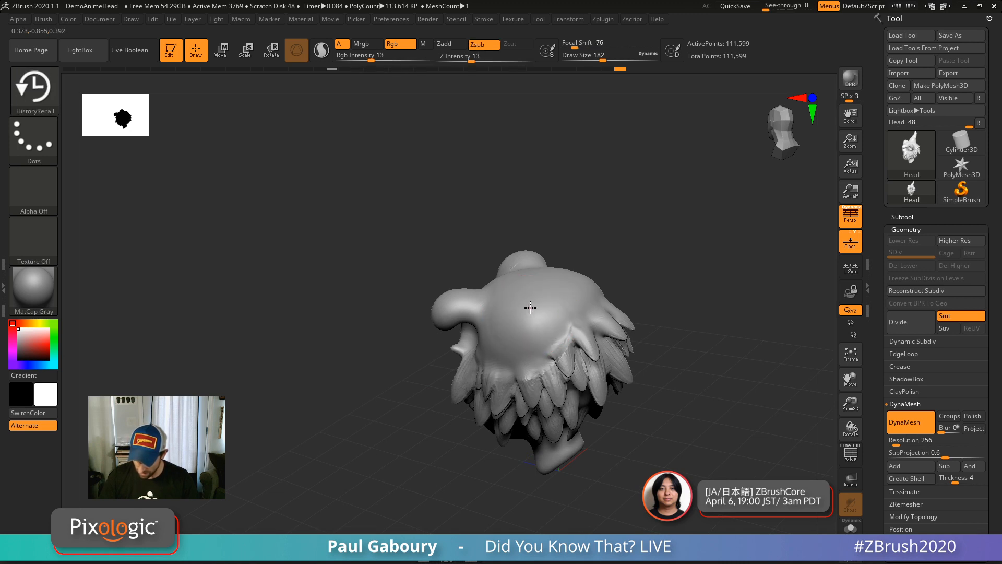
pyautogui.press('shift')
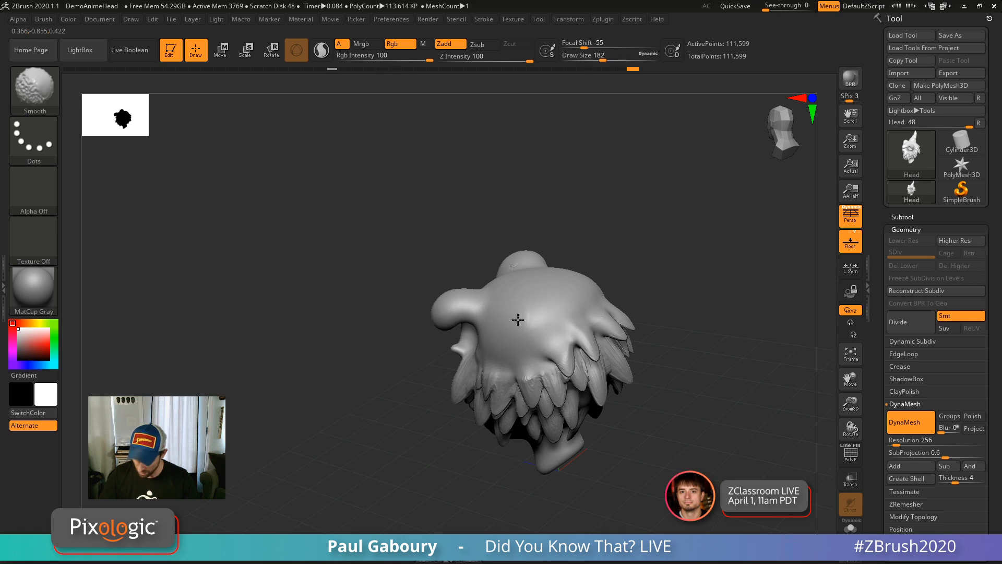
# Select the ChiselCreature brush with its Scale1 shape and pull the first new scales out of the smooth back of the head.
pyautogui.press('b')
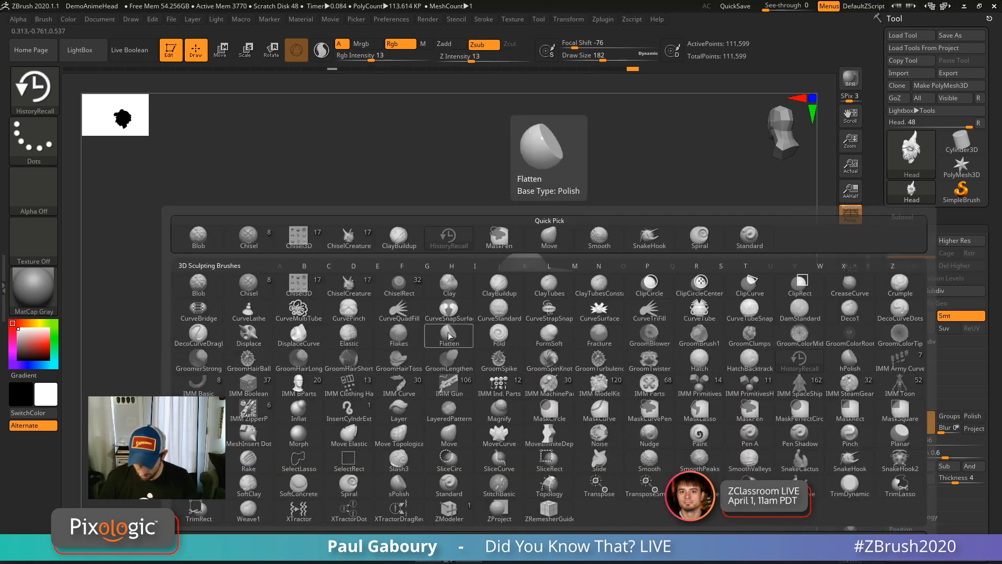
pyautogui.click(349, 286)
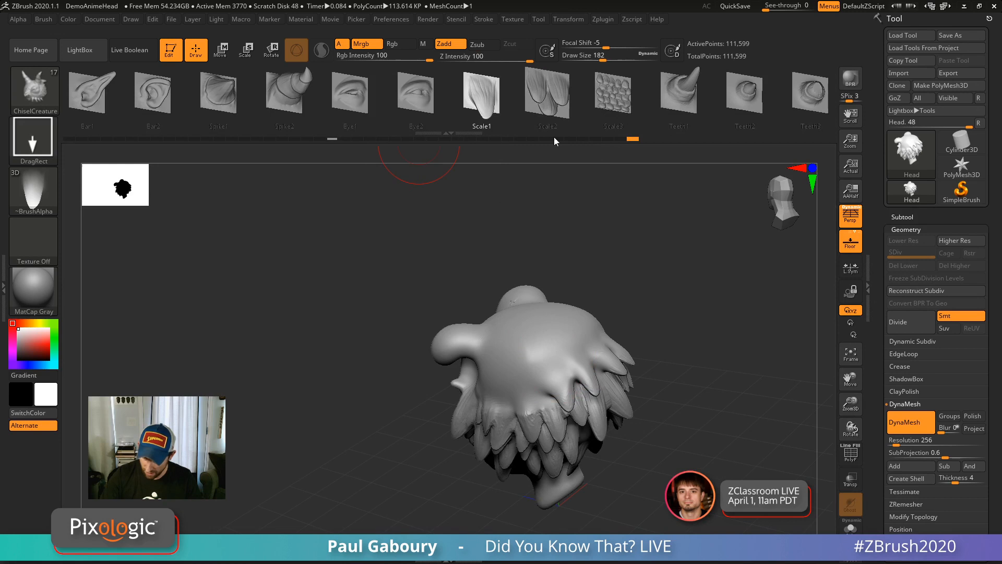
pyautogui.moveTo(500, 389); pyautogui.dragTo(508, 336)
pyautogui.moveTo(529, 383); pyautogui.dragTo(519, 320)
pyautogui.moveTo(488, 362); pyautogui.dragTo(502, 335)
pyautogui.moveTo(536, 331); pyautogui.dragTo(543, 361, button='right')
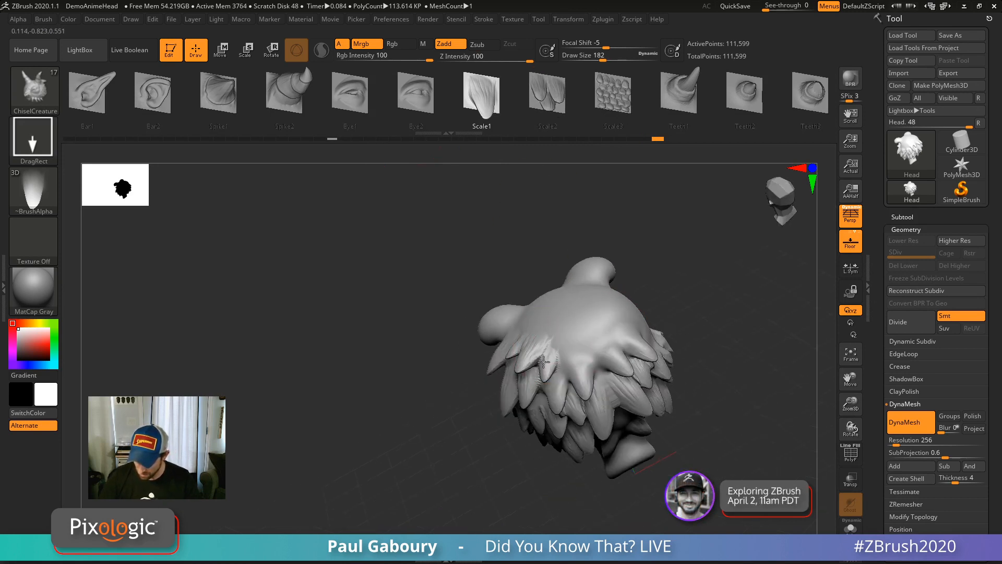
# Extend the row of Scale1 scales around the side of the head and up toward the crown.
pyautogui.moveTo(567, 358)
pyautogui.mouseDown()
pyautogui.moveTo(566, 322)
pyautogui.moveTo(584, 310)
pyautogui.mouseUp()
pyautogui.moveTo(618, 293); pyautogui.dragTo(636, 315, button='right')
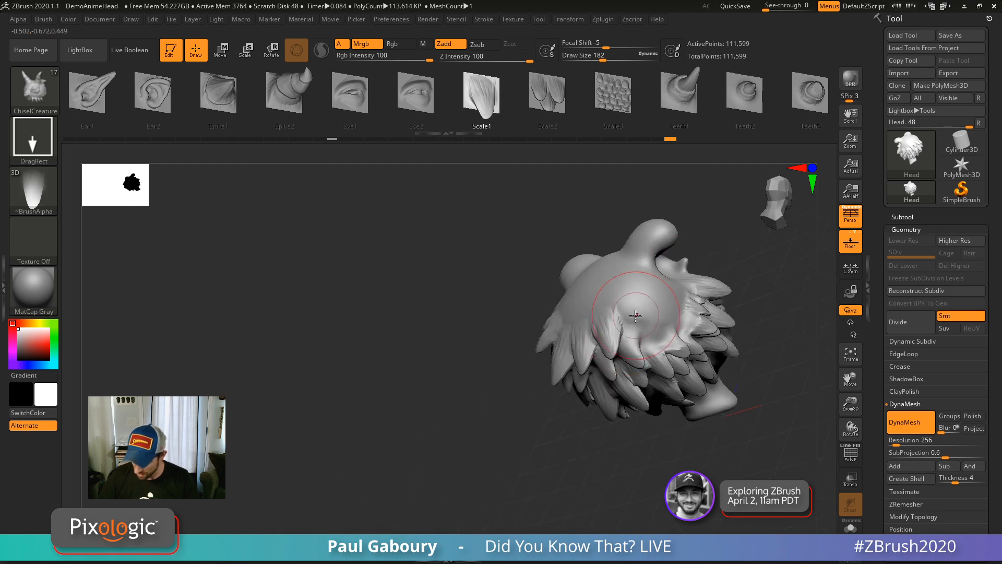
pyautogui.moveTo(664, 311); pyautogui.dragTo(651, 276)
pyautogui.moveTo(645, 302); pyautogui.dragTo(667, 313, button='right')
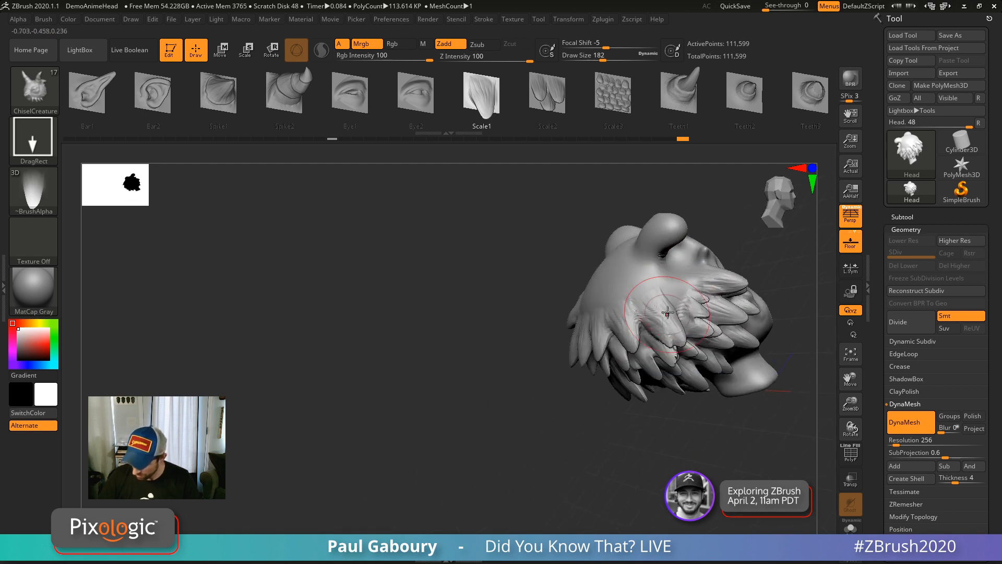
pyautogui.moveTo(668, 312)
pyautogui.mouseDown()
pyautogui.moveTo(634, 286)
pyautogui.moveTo(611, 294)
pyautogui.mouseUp()
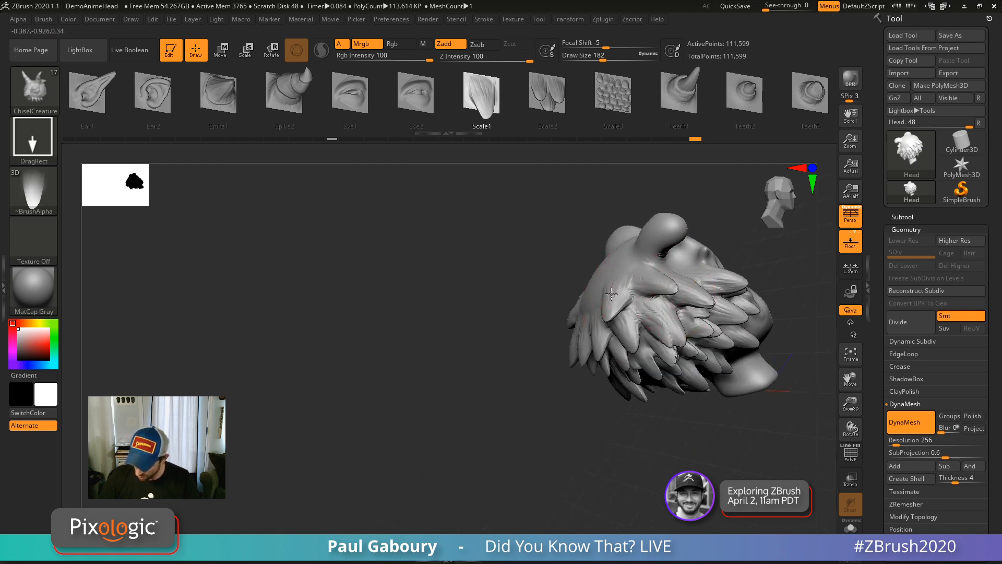
pyautogui.moveTo(611, 294); pyautogui.dragTo(641, 286, button='right')
pyautogui.moveTo(574, 282); pyautogui.dragTo(573, 319)
pyautogui.moveTo(573, 319); pyautogui.dragTo(595, 315, button='right')
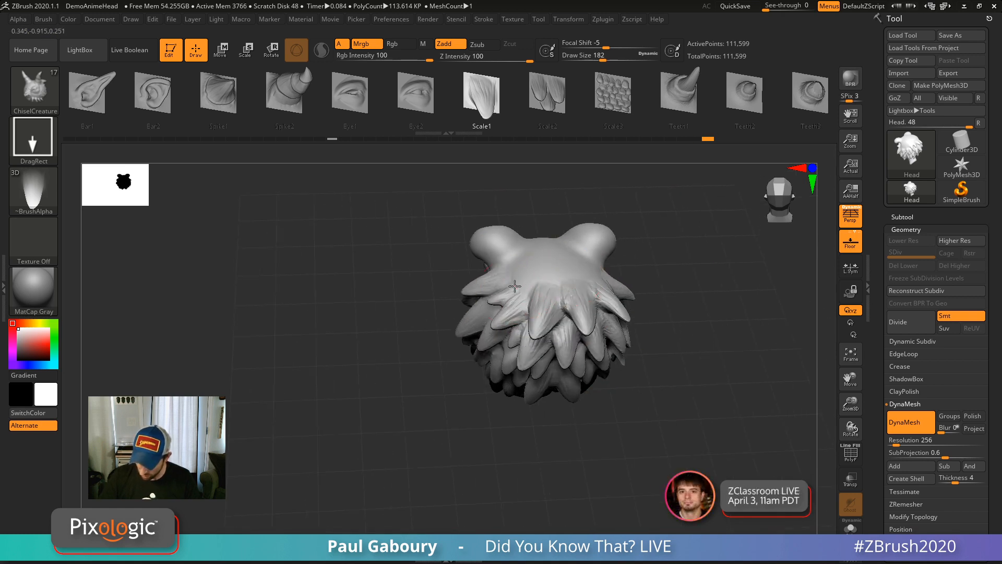
# Fill the top of the head between the two front bumps with overlapping Scale1 scales.
pyautogui.moveTo(515, 286); pyautogui.dragTo(494, 307)
pyautogui.moveTo(543, 269); pyautogui.dragTo(544, 298)
pyautogui.moveTo(547, 242); pyautogui.dragTo(543, 257, button='right')
pyautogui.moveTo(518, 260); pyautogui.dragTo(497, 284)
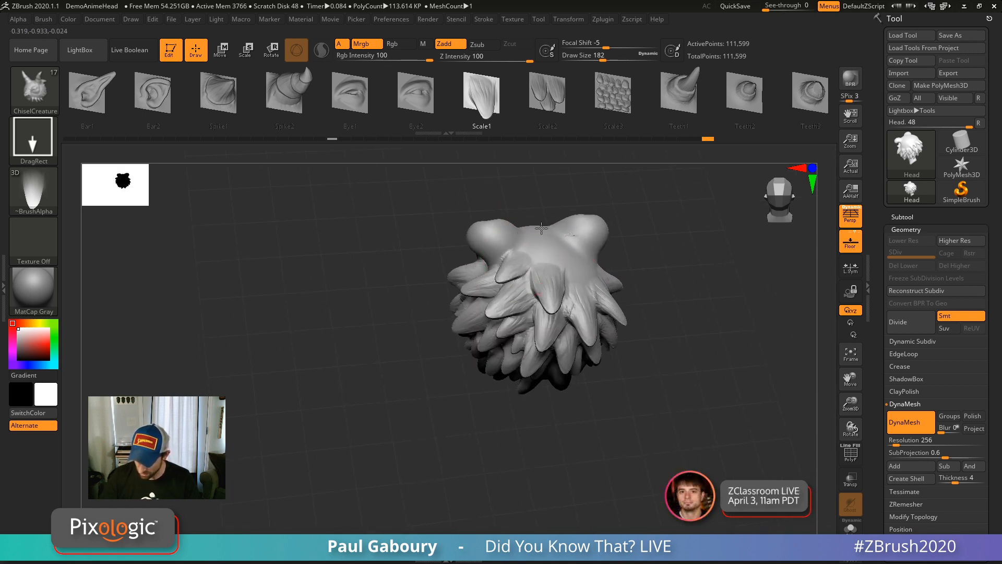
pyautogui.moveTo(559, 251); pyautogui.dragTo(559, 270)
pyautogui.moveTo(585, 235); pyautogui.dragTo(571, 241, button='right')
pyautogui.moveTo(579, 270); pyautogui.dragTo(587, 283)
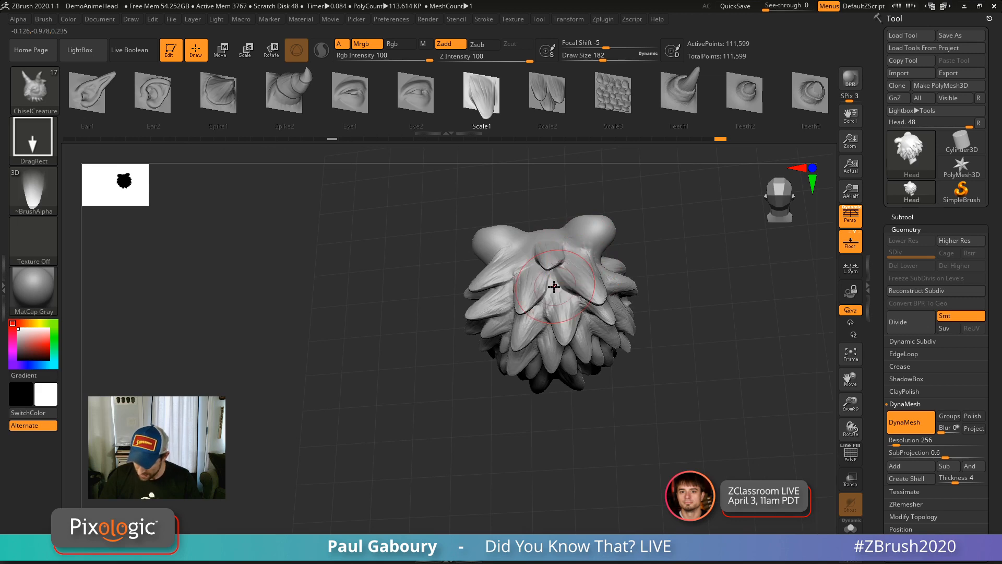
# Examine the scale coverage on the head from the back, side, underside and front.
pyautogui.moveTo(559, 244); pyautogui.dragTo(557, 205, button='right')
pyautogui.moveTo(662, 461); pyautogui.dragTo(692, 371, button='right')
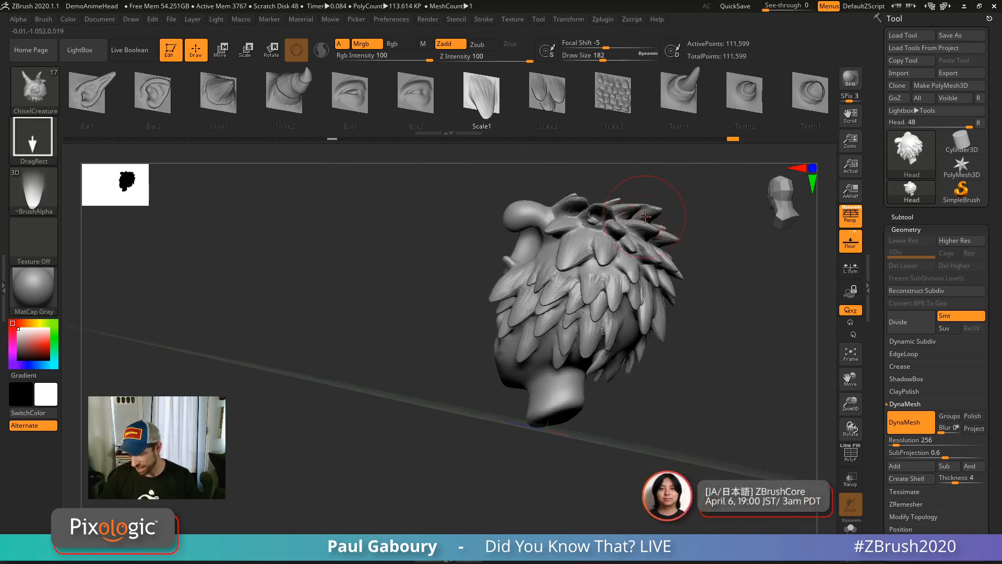
pyautogui.moveTo(646, 217); pyautogui.dragTo(558, 240, button='right')
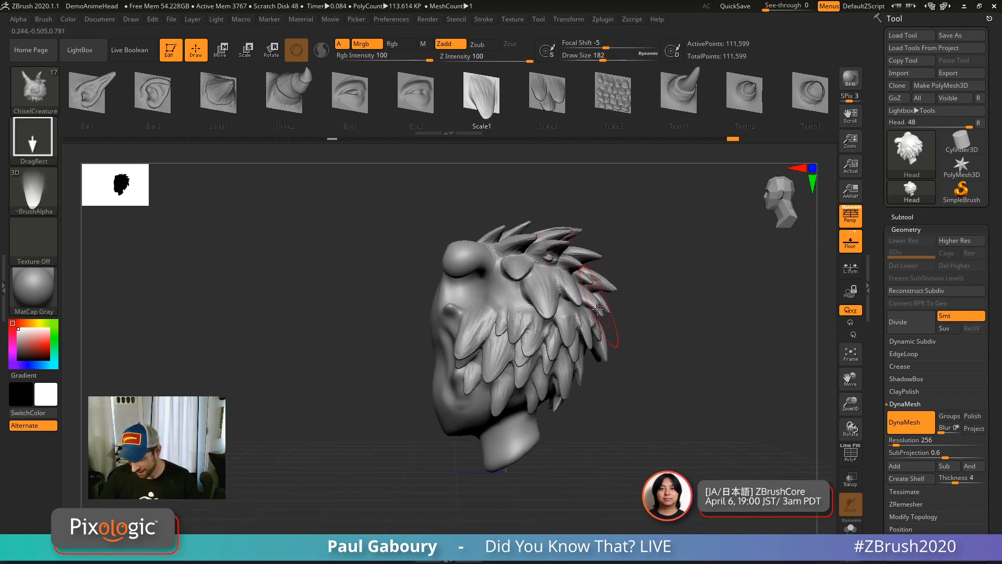
pyautogui.moveTo(669, 430); pyautogui.dragTo(600, 331, button='right')
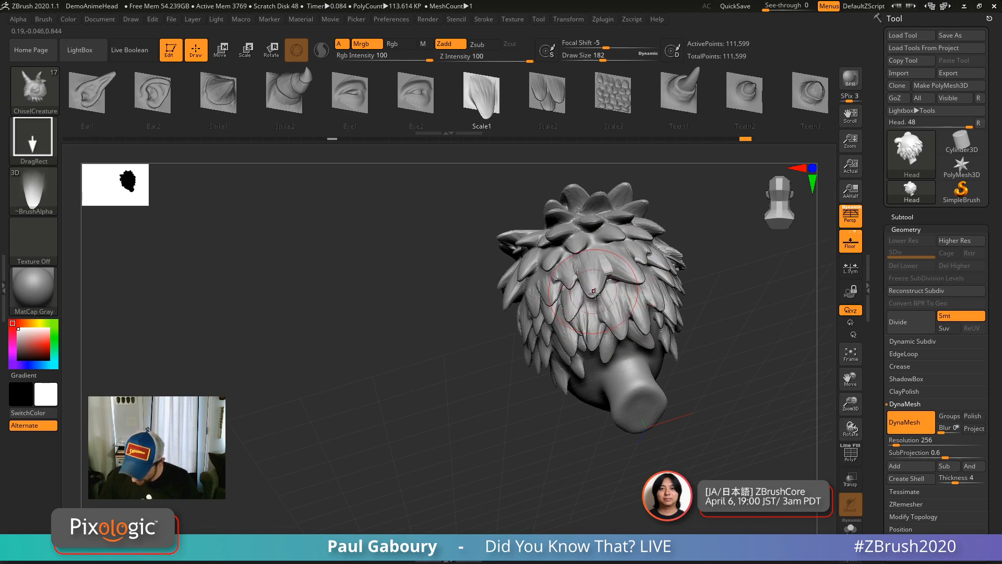
pyautogui.moveTo(594, 293); pyautogui.dragTo(645, 303, button='right')
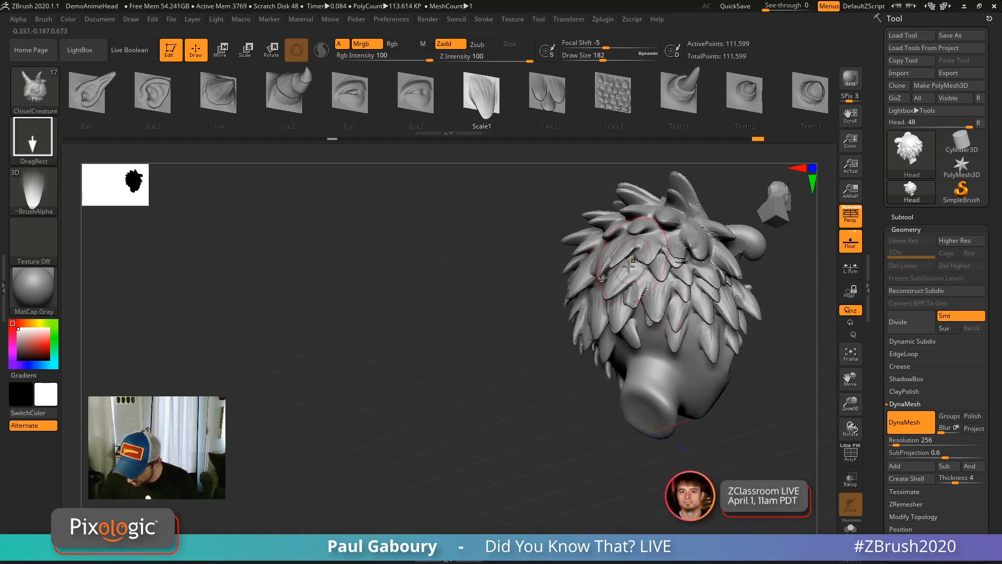
pyautogui.moveTo(634, 266); pyautogui.dragTo(613, 347, button='right')
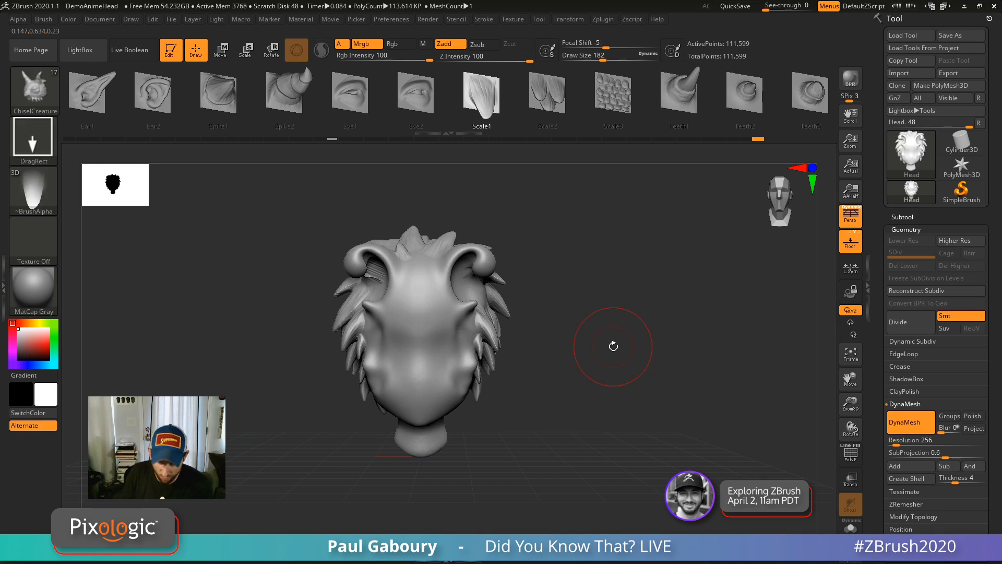
# Convert the ChiselCreature brush's Scale1 shape into a mesh tool.
pyautogui.moveTo(22, 175)
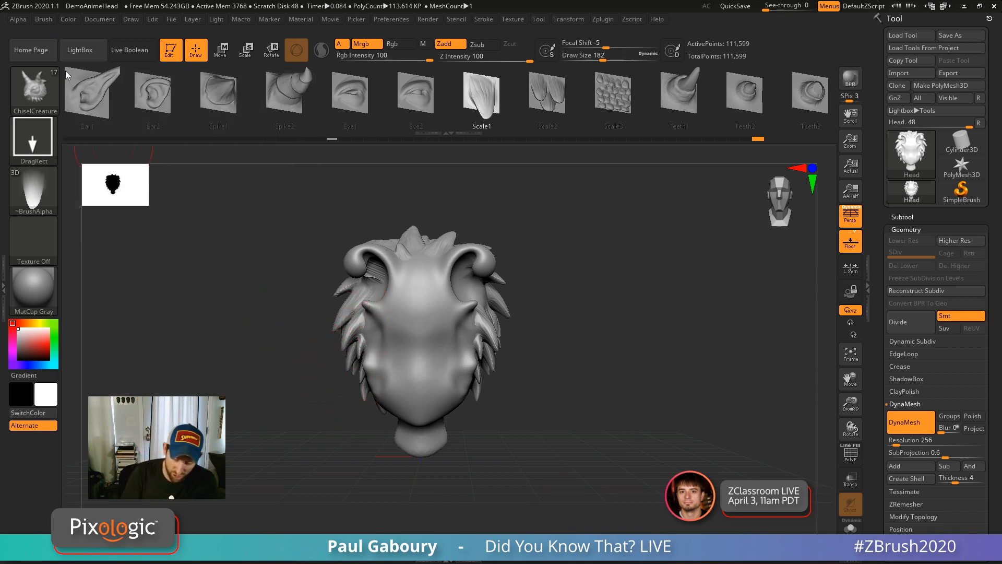
pyautogui.click(44, 20)
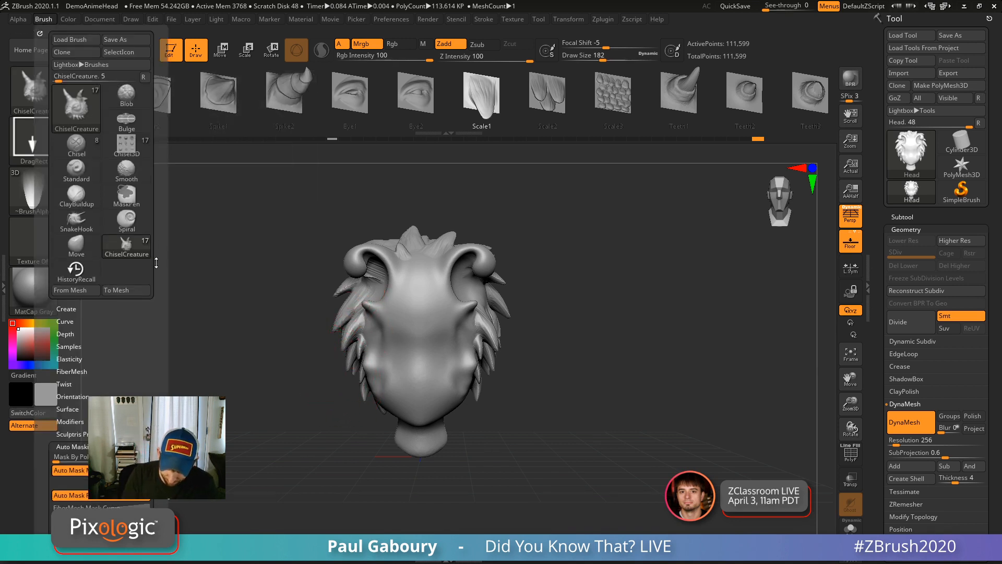
pyautogui.click(126, 290)
pyautogui.moveTo(588, 417); pyautogui.dragTo(579, 415)
pyautogui.moveTo(578, 433)
pyautogui.keyDown('alt'); pyautogui.mouseDown(button='right')
pyautogui.moveTo(606, 393)
pyautogui.moveTo(594, 364)
pyautogui.mouseUp(button='right'); pyautogui.keyUp('alt')
# Select the Clay brush for the scale mesh and set its draw size to 37.
pyautogui.press('b')
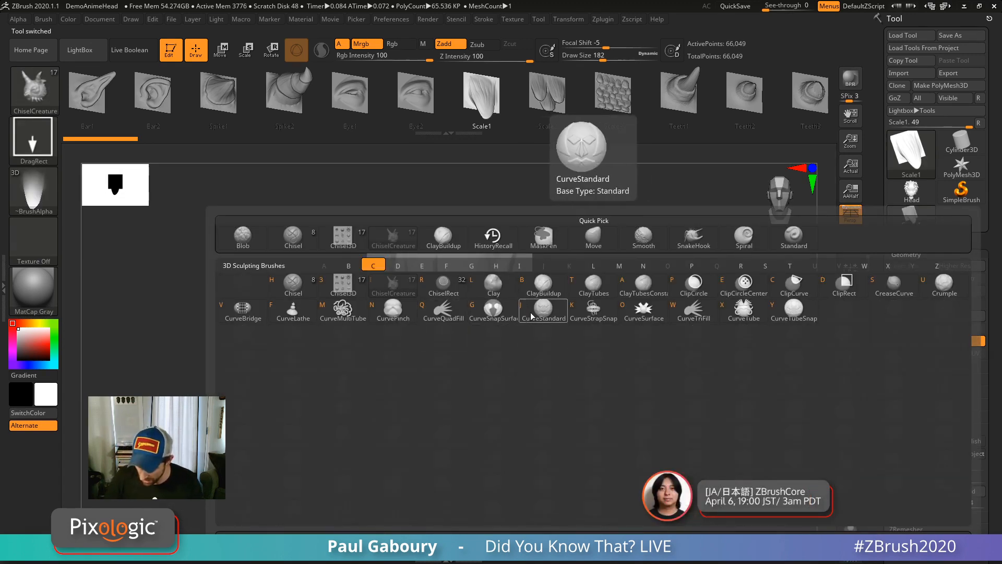
pyautogui.click(488, 287)
pyautogui.keyDown('ctrl'); pyautogui.moveTo(365, 463); pyautogui.dragTo(434, 443, button='right'); pyautogui.keyUp('ctrl')
pyautogui.keyDown('alt'); pyautogui.moveTo(620, 394); pyautogui.dragTo(600, 411, button='right'); pyautogui.keyUp('alt')
pyautogui.press('s')
pyautogui.moveTo(635, 383); pyautogui.dragTo(609, 384)
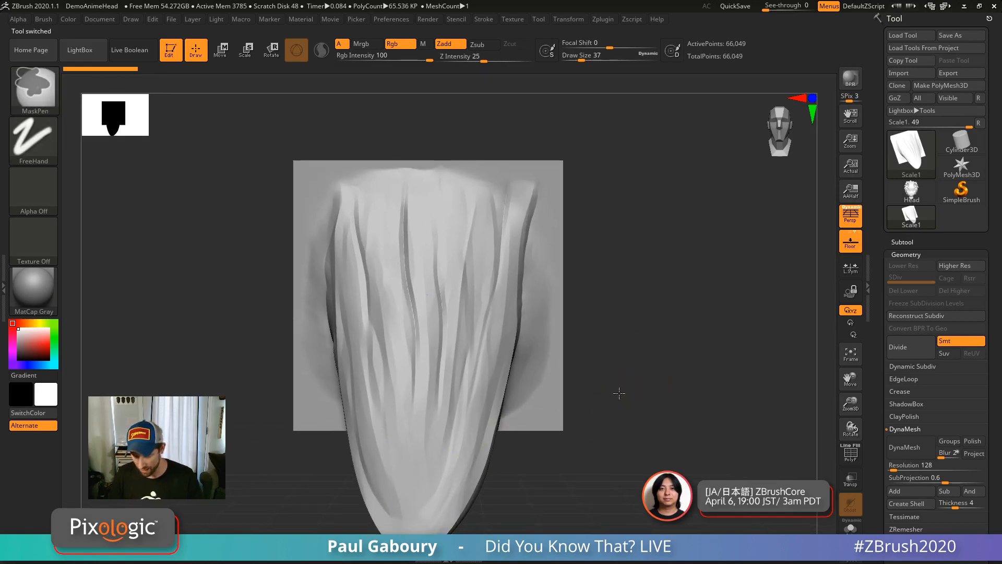
pyautogui.keyDown('ctrl'); pyautogui.moveTo(617, 393); pyautogui.dragTo(586, 382, button='right'); pyautogui.keyUp('ctrl')
# Create an alpha from the Scale1 mesh with From Mesh, repositioning the scale within the frame before accepting it.
pyautogui.click(41, 195)
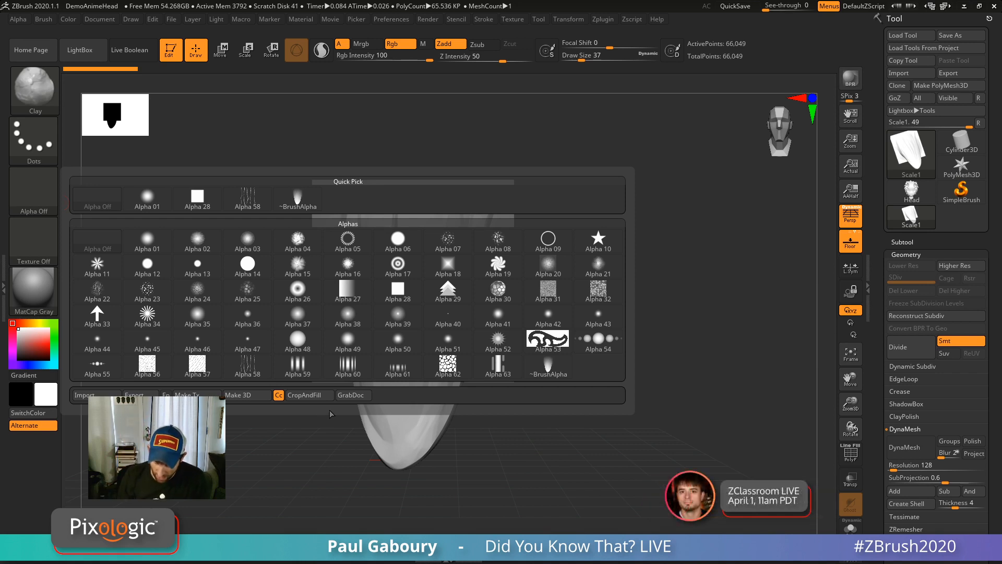
pyautogui.click(353, 395)
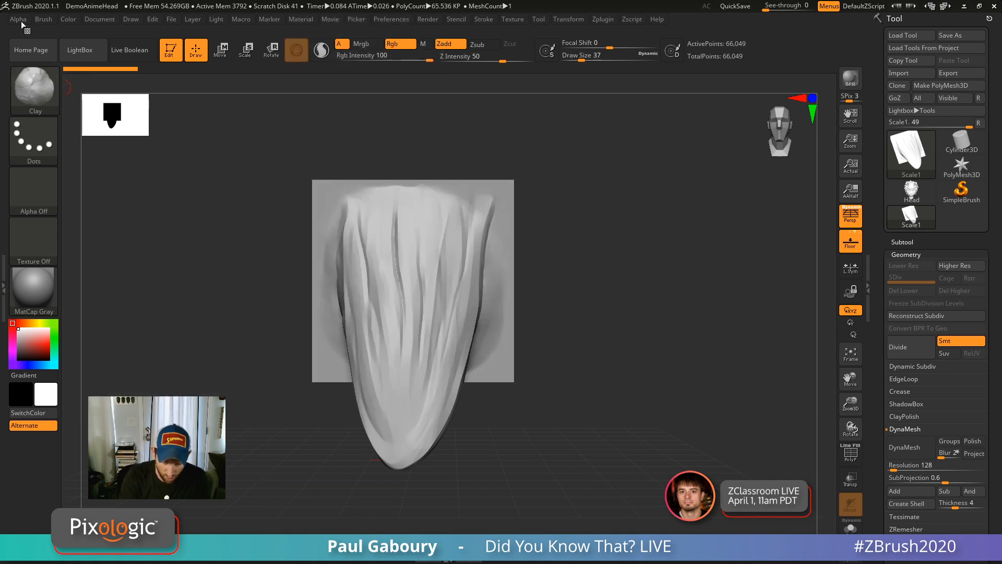
pyautogui.click(18, 19)
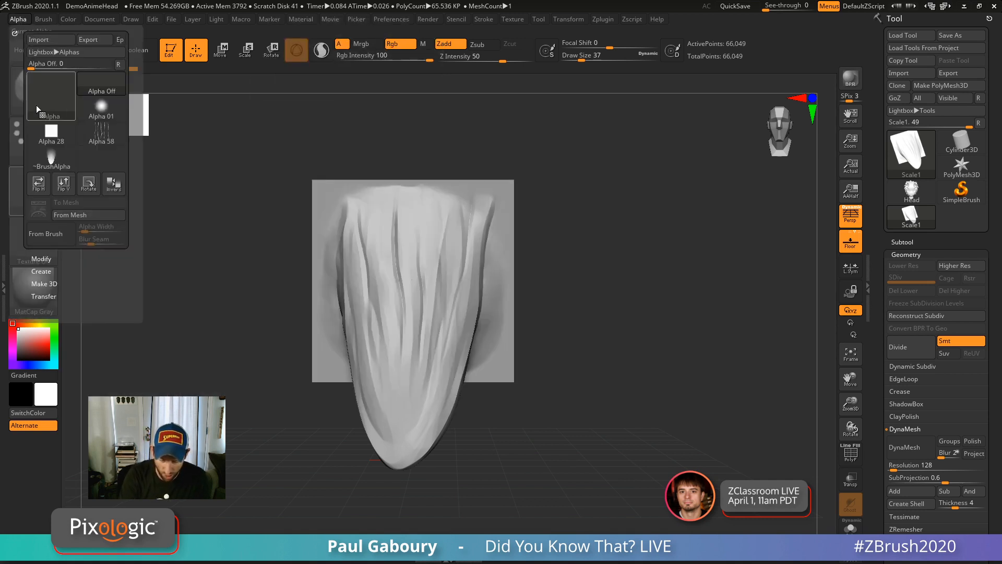
pyautogui.click(85, 214)
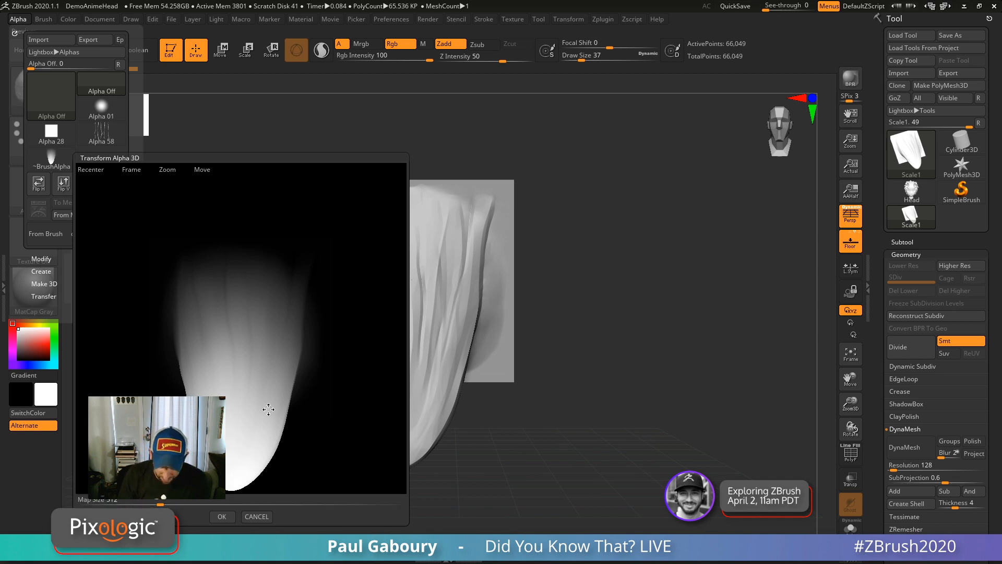
pyautogui.moveTo(325, 379)
pyautogui.mouseDown()
pyautogui.moveTo(351, 376)
pyautogui.moveTo(331, 376)
pyautogui.moveTo(352, 384)
pyautogui.moveTo(334, 382)
pyautogui.mouseUp()
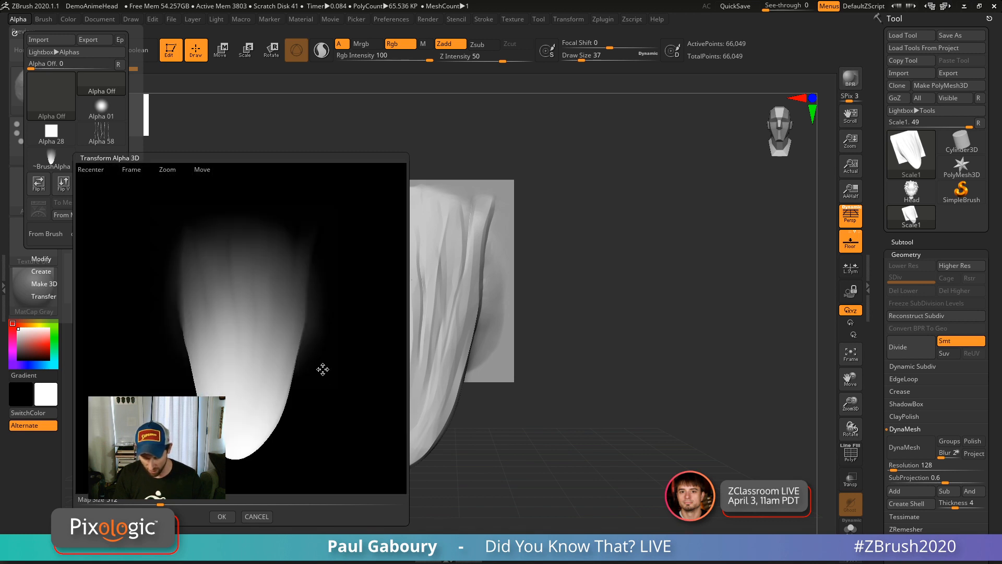
pyautogui.click(224, 518)
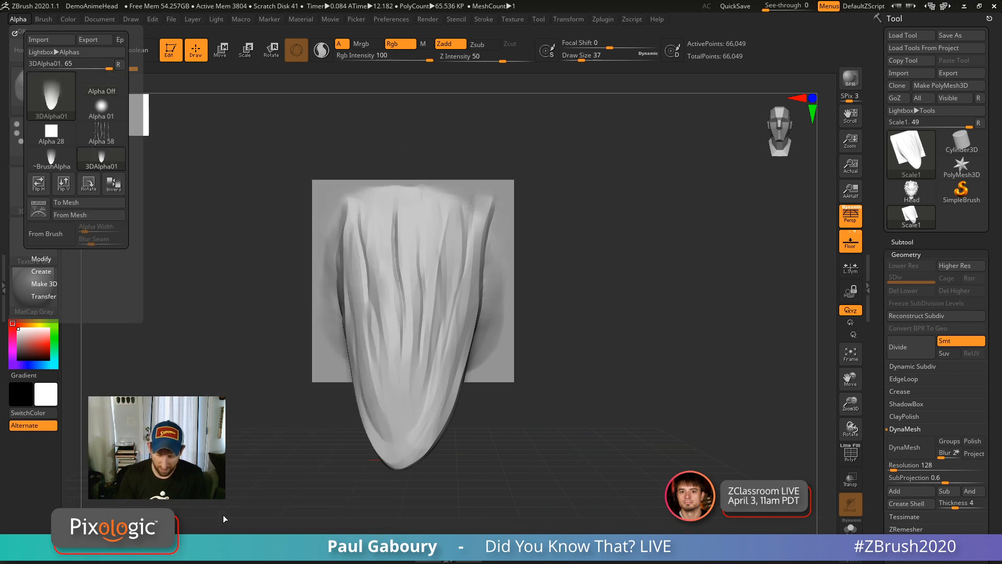
pyautogui.moveTo(40, 193)
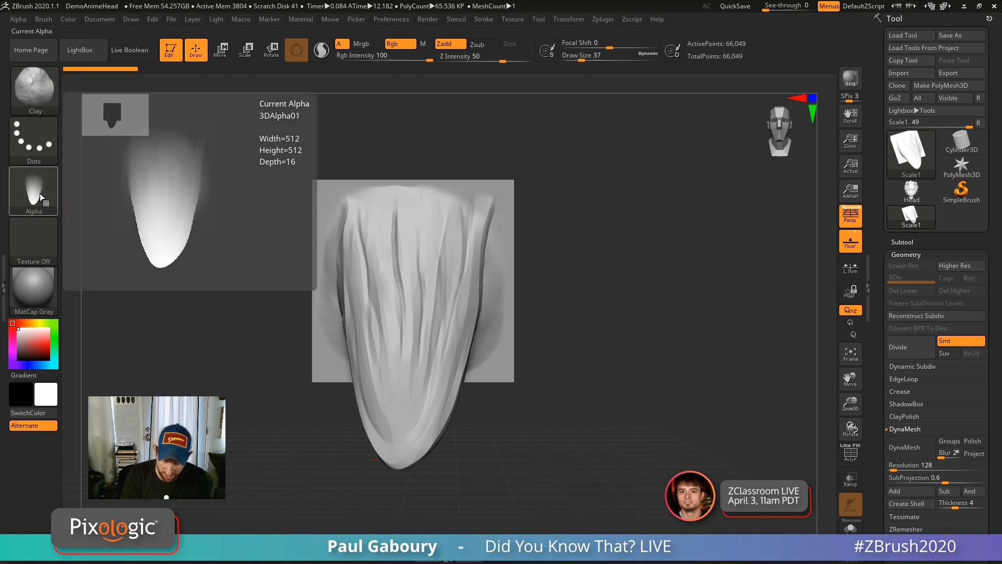
# Switch back to the Head tool and undo the newly added scales on the top and back of the head.
pyautogui.click(911, 189)
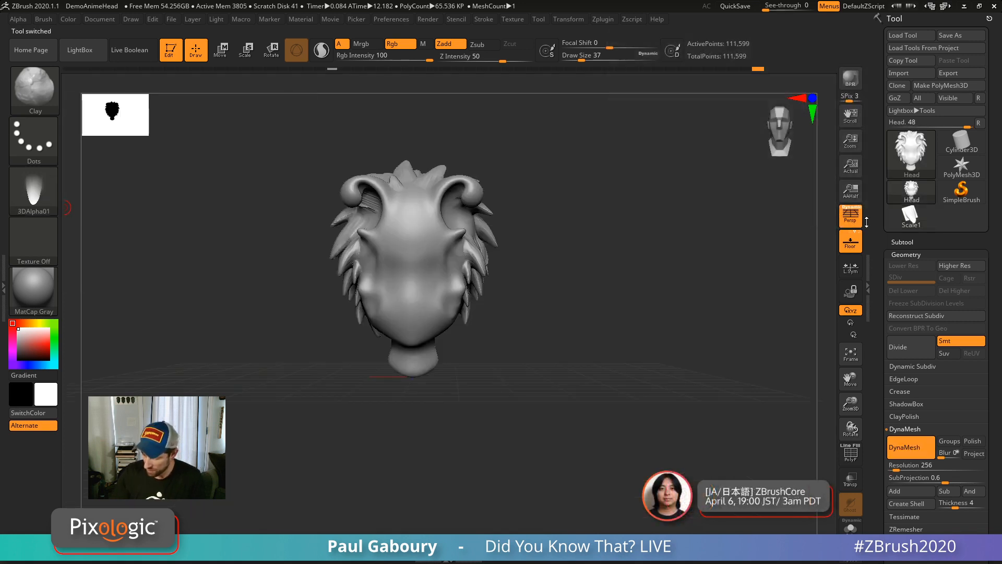
pyautogui.moveTo(580, 397)
pyautogui.mouseDown()
pyautogui.moveTo(611, 357)
pyautogui.moveTo(574, 415)
pyautogui.moveTo(586, 392)
pyautogui.mouseUp()
pyautogui.press('ctrl')
pyautogui.hotkey('ctrl', 'z')
pyautogui.hotkey('ctrl', 'z')
pyautogui.hotkey('ctrl', 'z')
pyautogui.hotkey('ctrl', 'z')
pyautogui.hotkey('ctrl', 'z')
pyautogui.hotkey('ctrl', 'z')
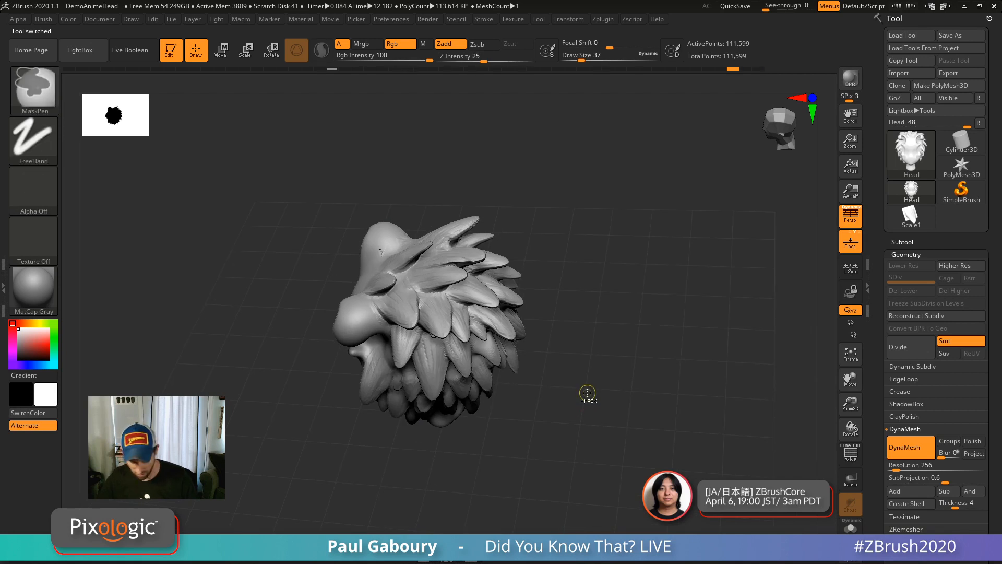
pyautogui.hotkey('ctrl', 'z')
pyautogui.hotkey('ctrl', 'z')
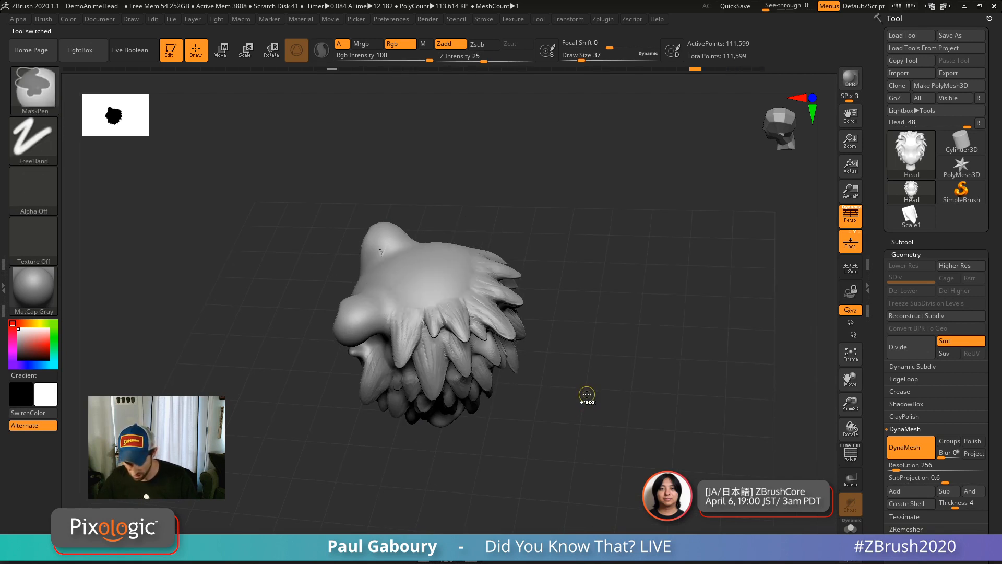
pyautogui.hotkey('ctrl', 'z')
pyautogui.hotkey('ctrl', 'z')
pyautogui.hotkey('ctrl', 'z')
pyautogui.hotkey('ctrl', 'z')
pyautogui.hotkey('ctrl', 'z')
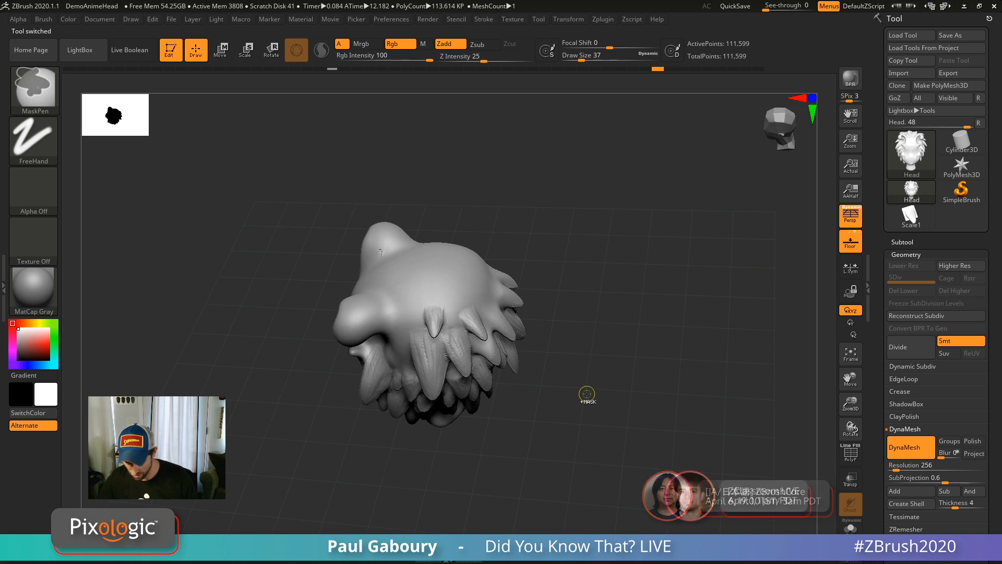
pyautogui.hotkey('ctrl', 'z')
pyautogui.hotkey('ctrl', 'z')
pyautogui.hotkey('ctrl', 'z')
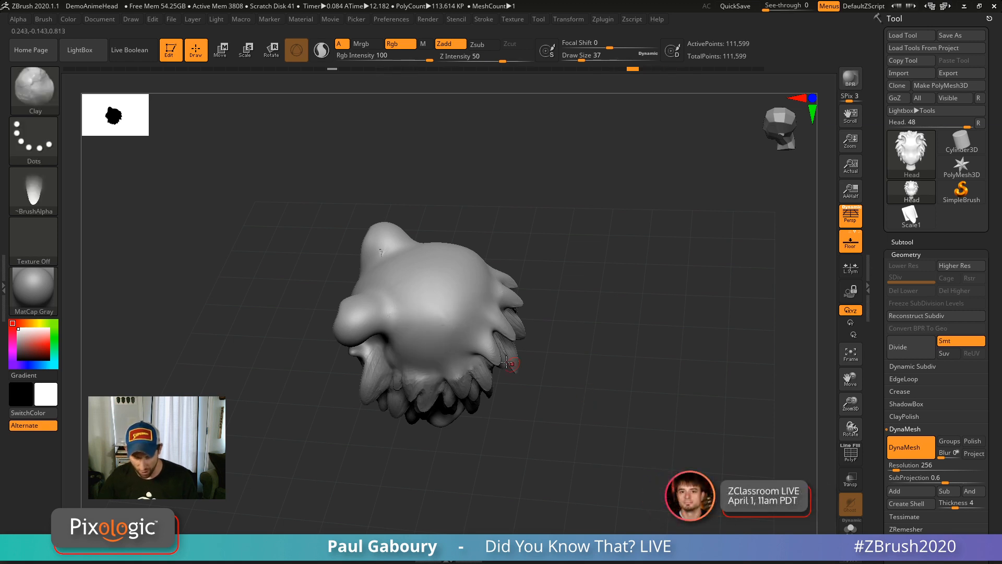
# Apply the scale alpha to the bare head with the Clay brush, using the DragRect stroke and a Z Intensity of 100.
pyautogui.moveTo(429, 327); pyautogui.dragTo(413, 282)
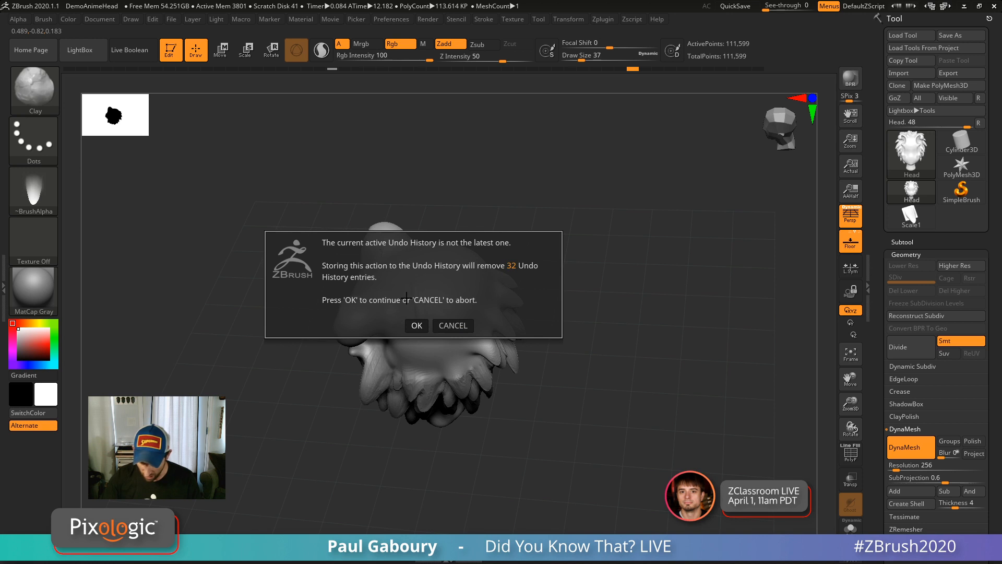
pyautogui.press('Return')
pyautogui.click(33, 140)
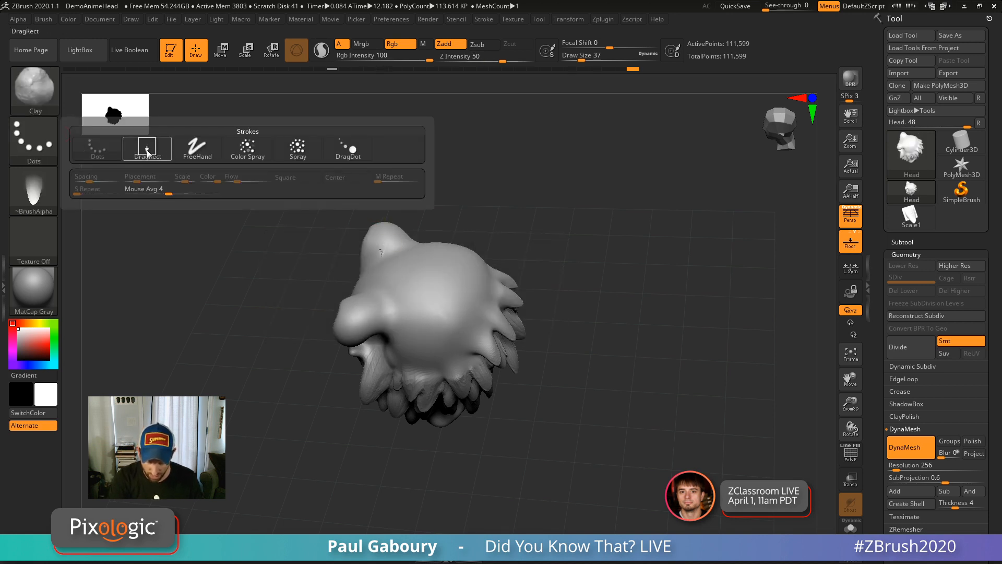
pyautogui.click(150, 153)
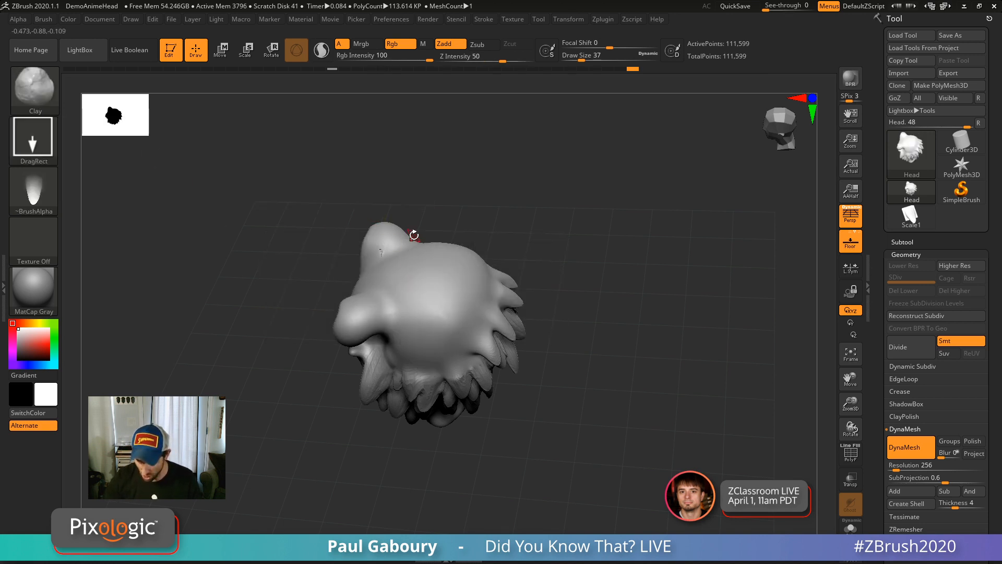
pyautogui.click(531, 58)
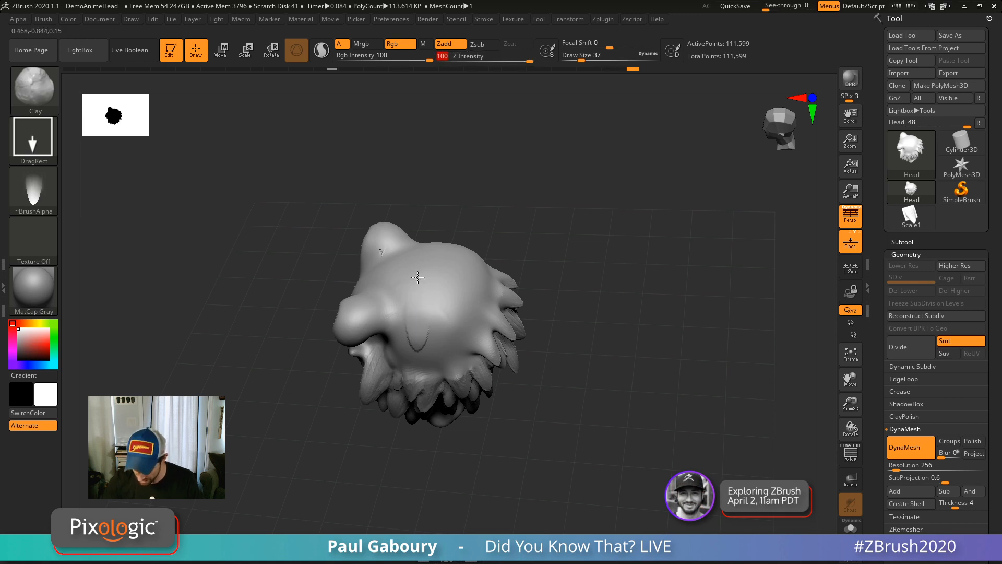
# Select the Standard brush with the DragRect stroke and the ~BrushAlpha scale alpha.
pyautogui.click(55, 103)
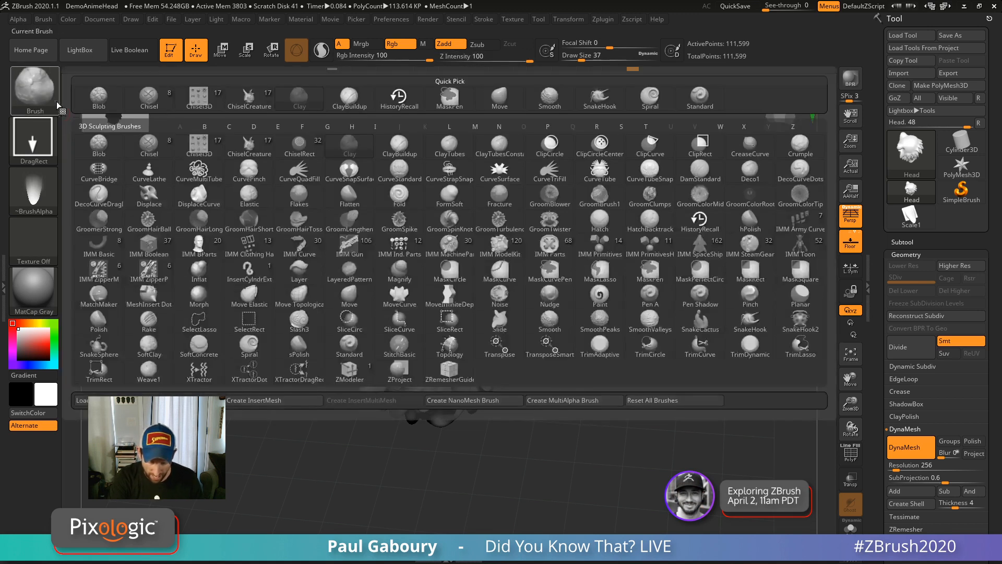
pyautogui.press('s')
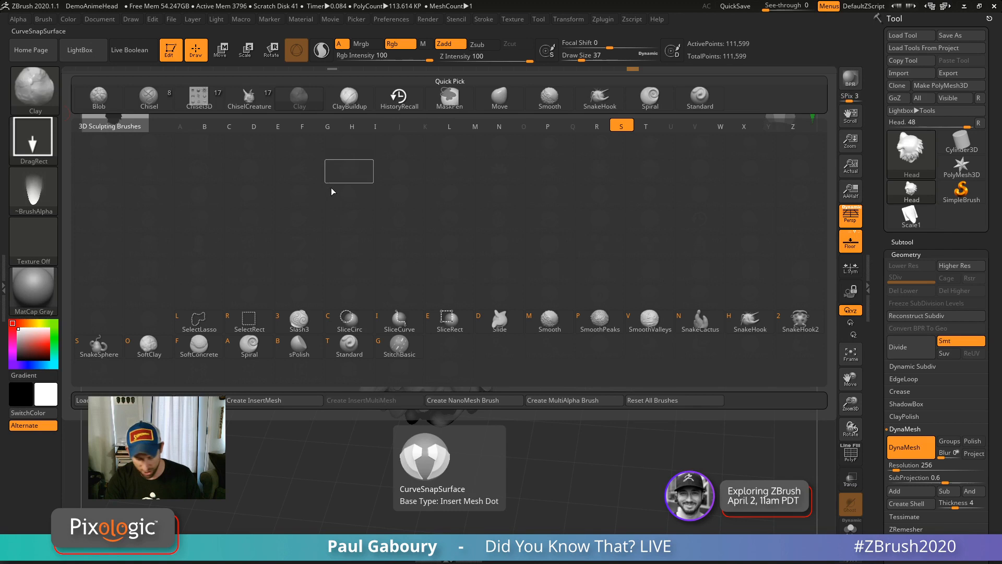
pyautogui.press('t')
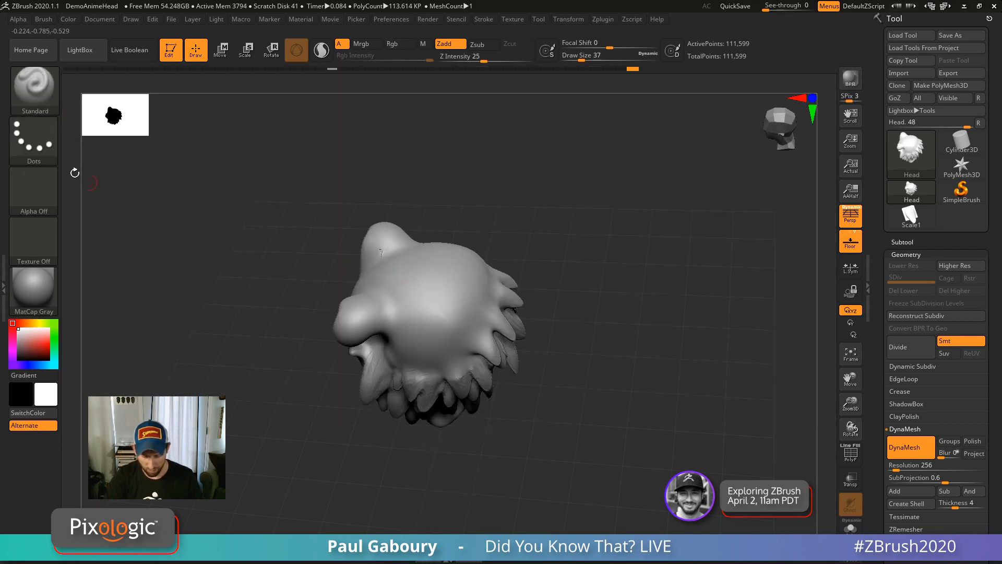
pyautogui.click(44, 148)
pyautogui.click(147, 150)
pyautogui.click(44, 196)
pyautogui.click(356, 222)
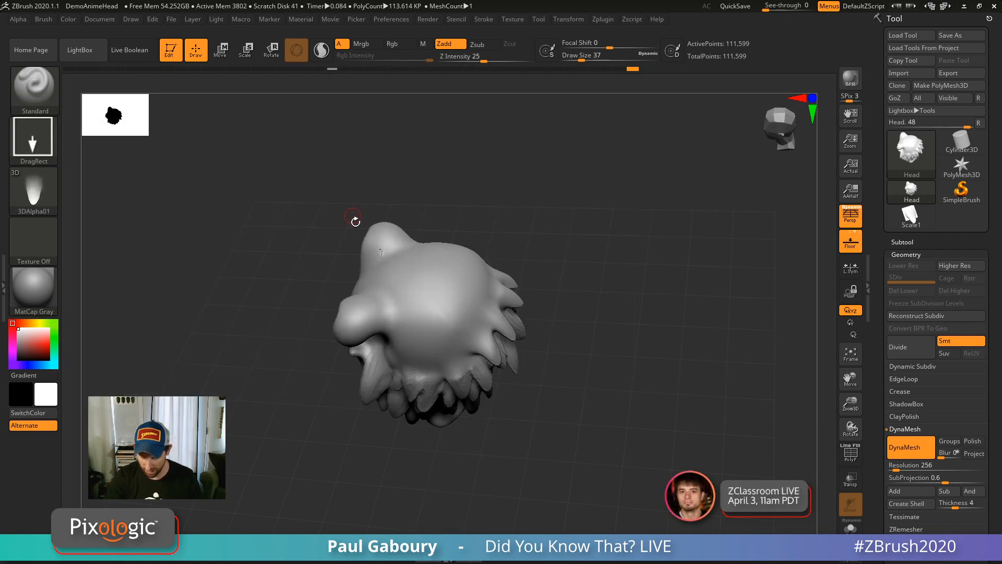
pyautogui.click(40, 190)
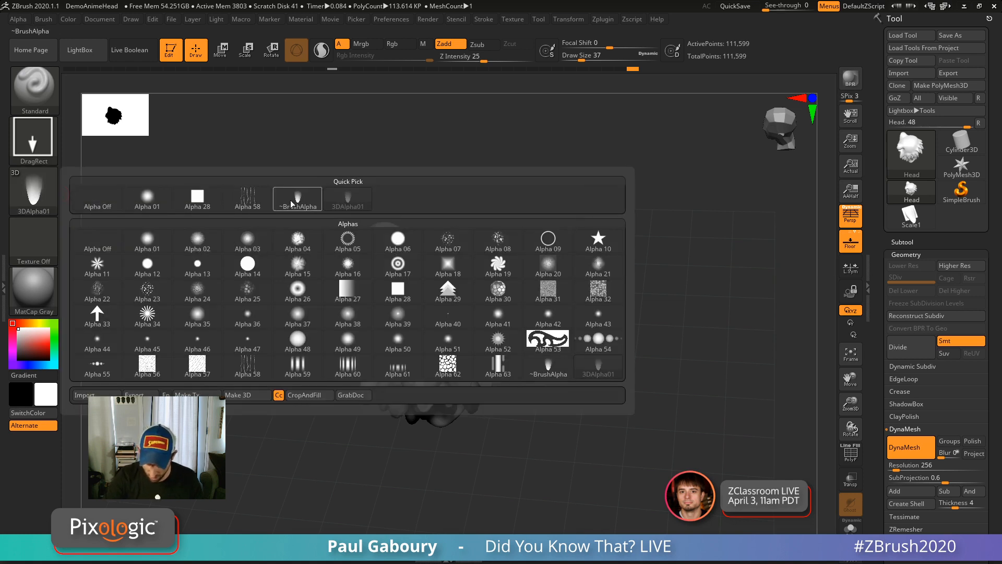
pyautogui.click(292, 198)
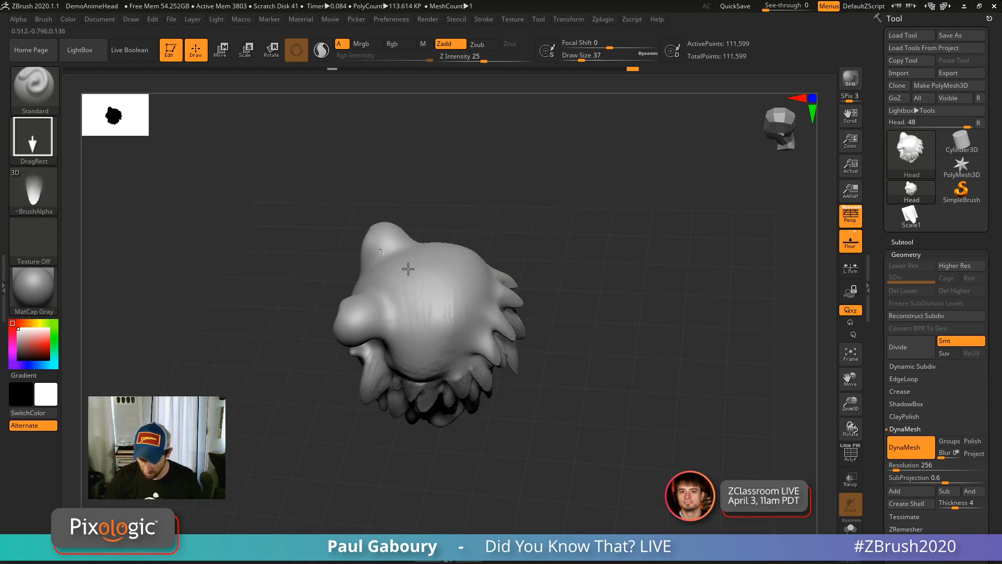
# Set the Z Intensity to 75 and try the scale alpha on the bare area of the head, then undo the stamp.
pyautogui.moveTo(484, 58); pyautogui.dragTo(519, 54)
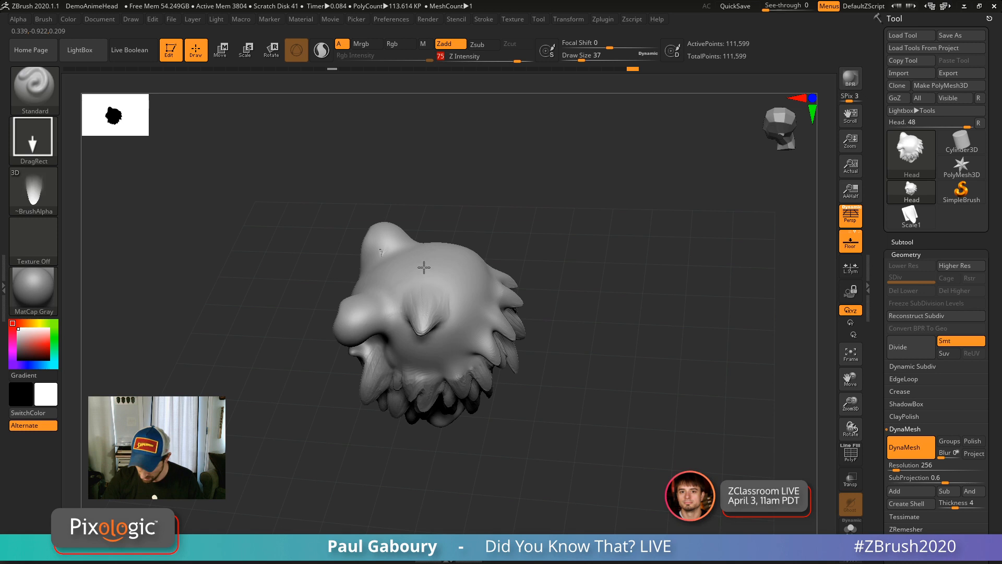
pyautogui.moveTo(447, 280); pyautogui.dragTo(441, 354, button='right')
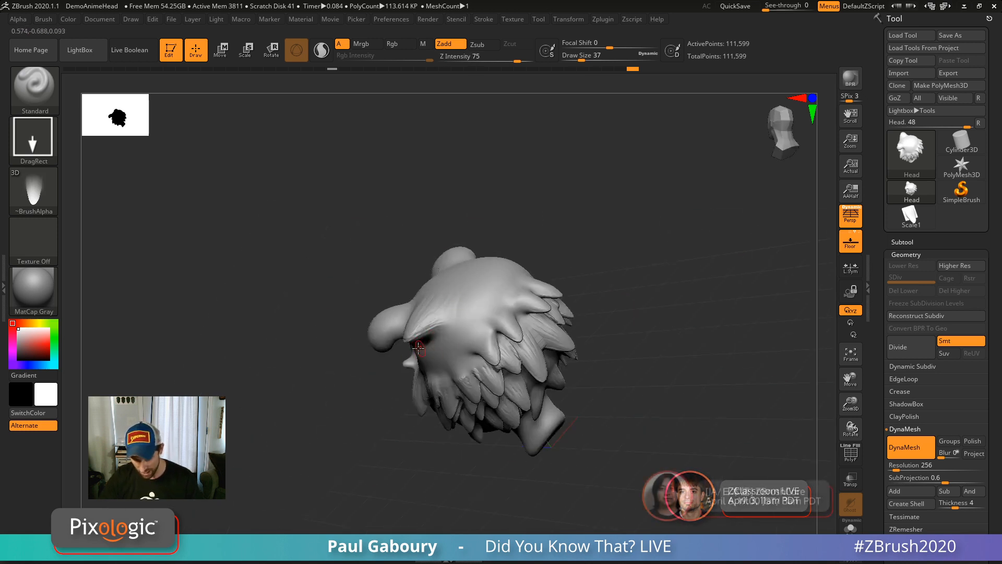
pyautogui.moveTo(635, 405)
pyautogui.mouseDown()
pyautogui.moveTo(657, 407)
pyautogui.moveTo(637, 405)
pyautogui.mouseUp()
pyautogui.press('ctrl')
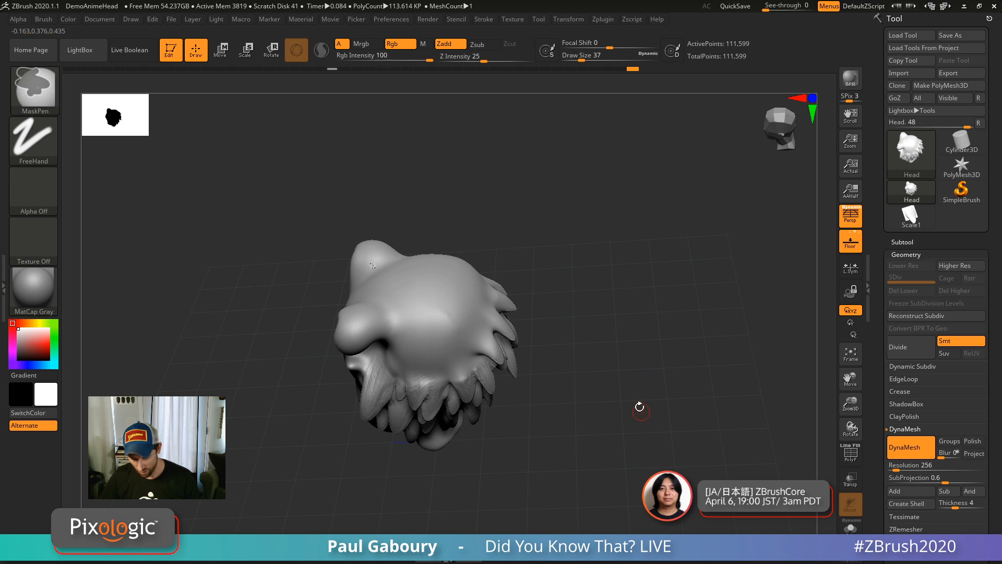
# Switch to the Scale1 tool and create an alpha from its front view with From Mesh, moving the scale slightly up within the frame.
pyautogui.click(914, 217)
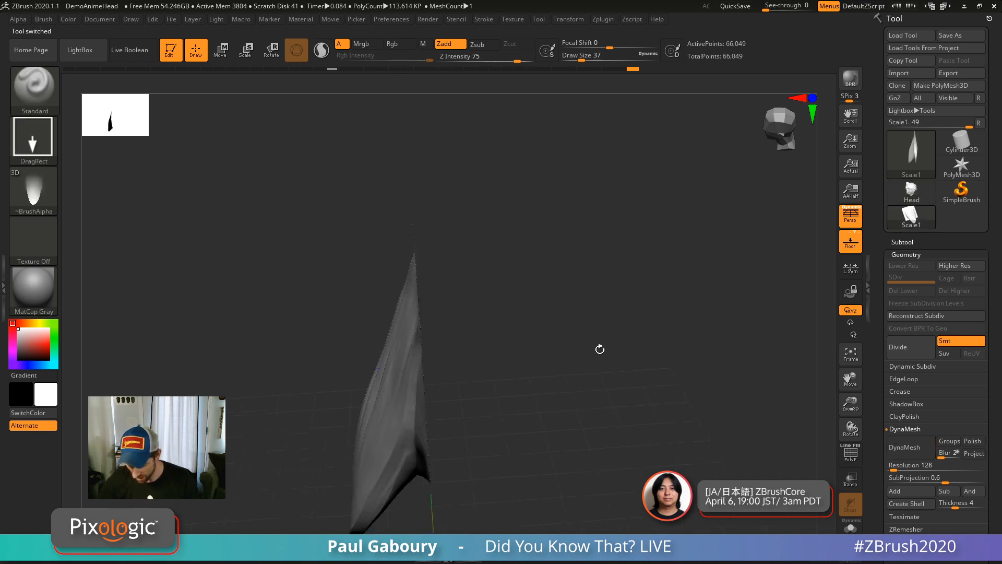
pyautogui.moveTo(599, 349); pyautogui.dragTo(570, 319)
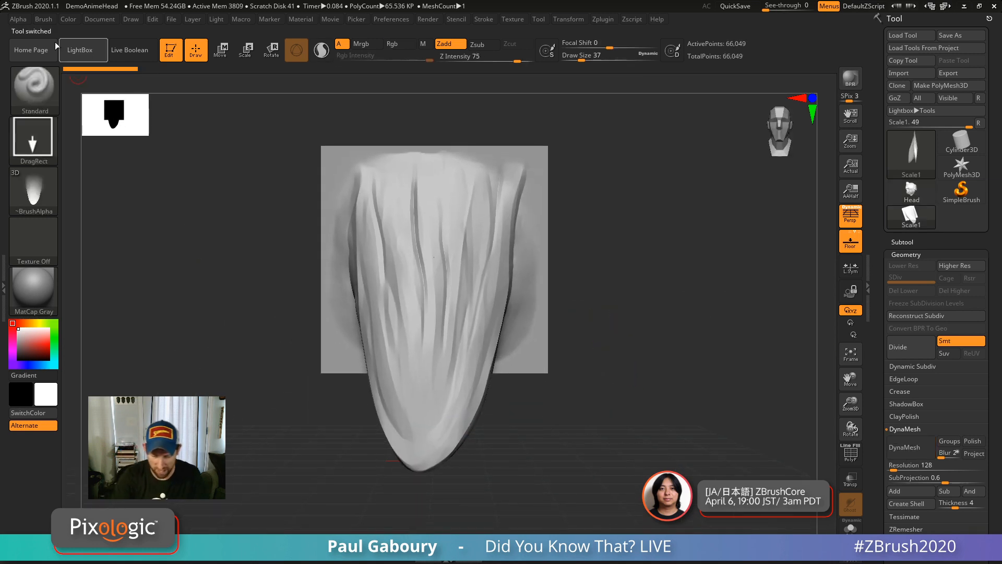
pyautogui.click(18, 20)
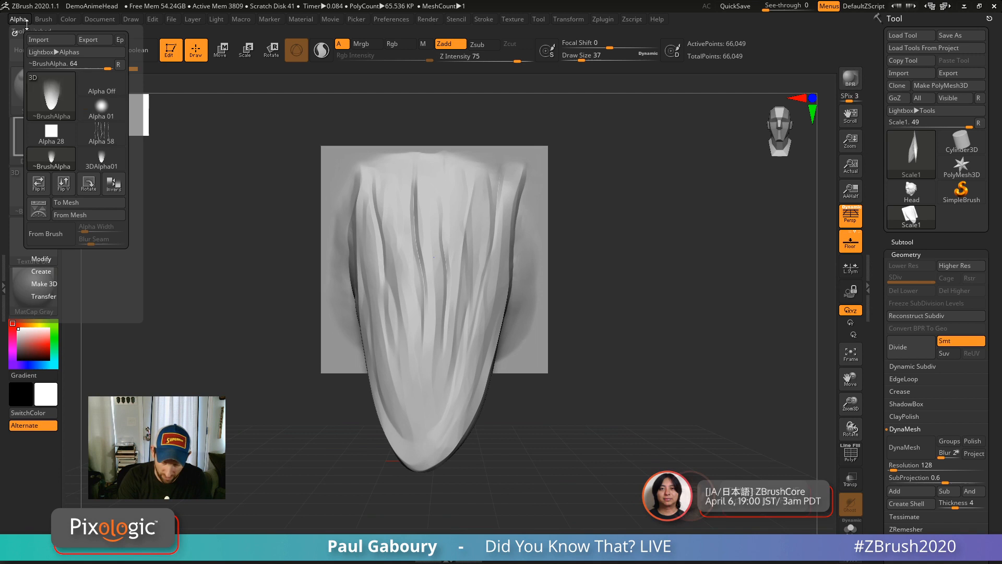
pyautogui.click(101, 217)
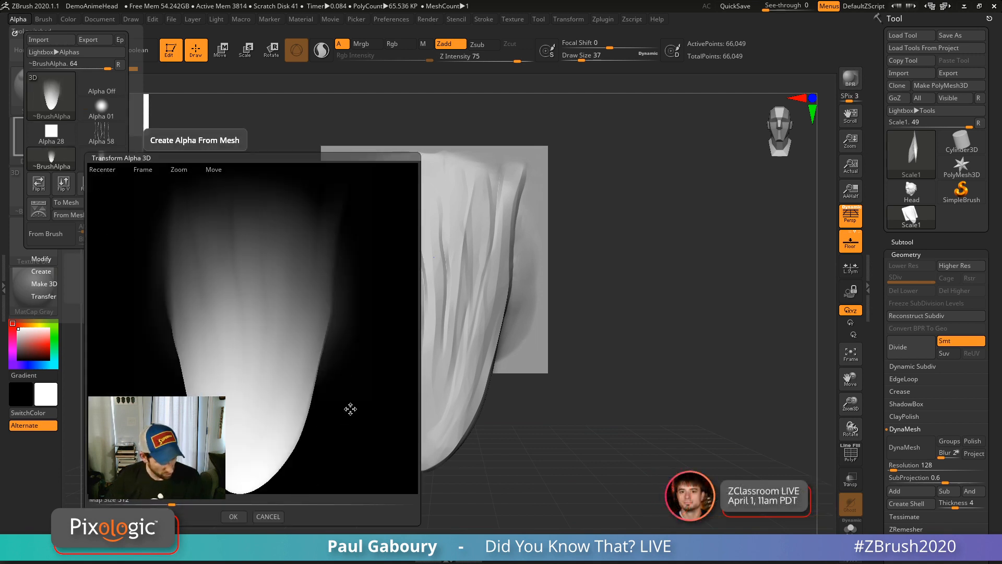
pyautogui.moveTo(350, 409); pyautogui.dragTo(350, 391)
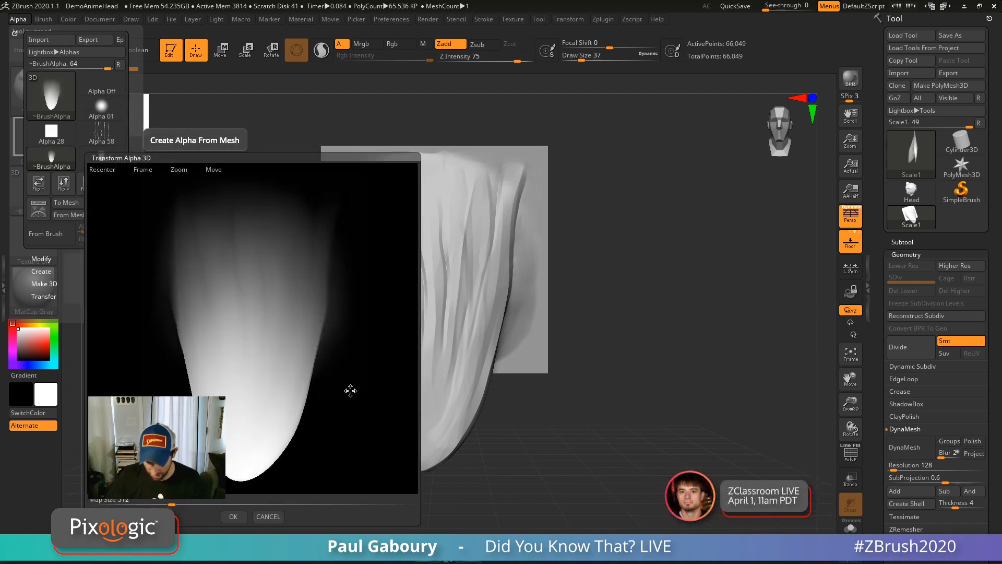
pyautogui.click(233, 516)
pyautogui.moveTo(16, 174)
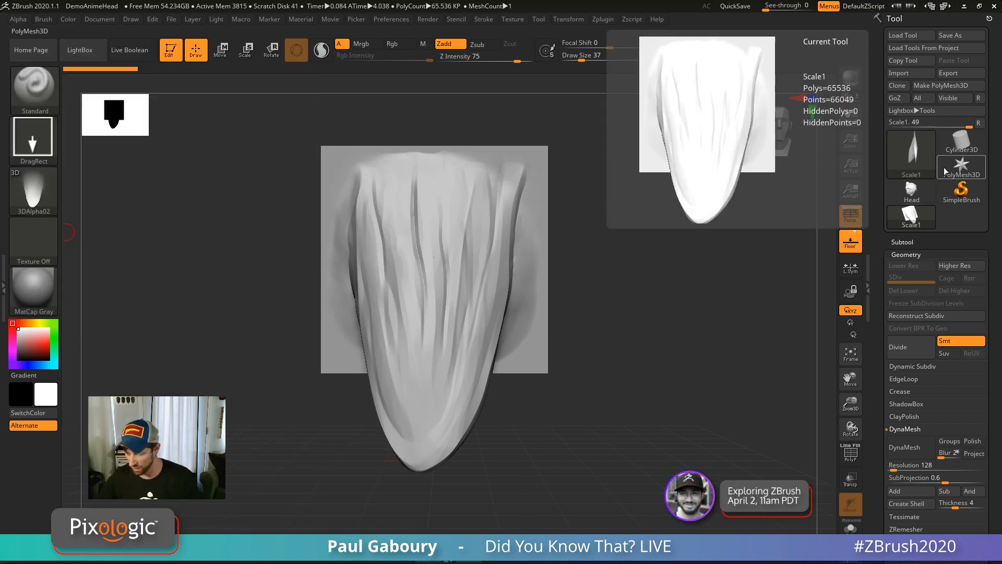
# Return to the Head tool, try the new scale alpha on the bare top and back of the head, and undo the stamps.
pyautogui.click(897, 200)
pyautogui.moveTo(595, 308); pyautogui.dragTo(488, 323)
pyautogui.keyDown('alt'); pyautogui.moveTo(420, 196); pyautogui.dragTo(419, 281, button='right'); pyautogui.keyUp('alt')
pyautogui.moveTo(402, 258); pyautogui.dragTo(415, 202)
pyautogui.moveTo(433, 344); pyautogui.dragTo(418, 264, button='right')
pyautogui.moveTo(394, 303); pyautogui.dragTo(407, 319, button='right')
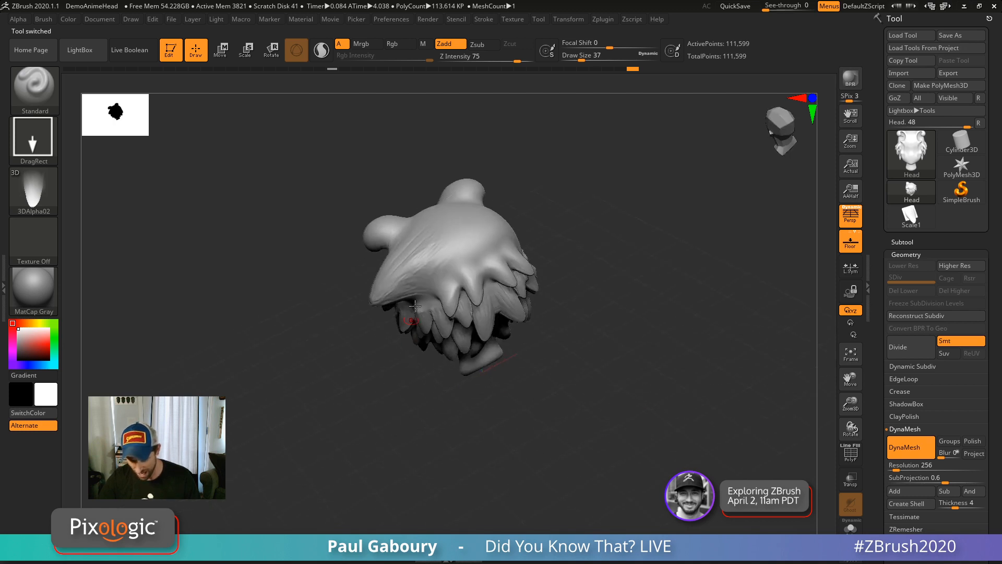
pyautogui.hotkey('ctrl', 'z')
pyautogui.moveTo(424, 247); pyautogui.dragTo(440, 215)
pyautogui.moveTo(470, 420)
pyautogui.mouseDown()
pyautogui.moveTo(509, 382)
pyautogui.moveTo(539, 374)
pyautogui.mouseUp()
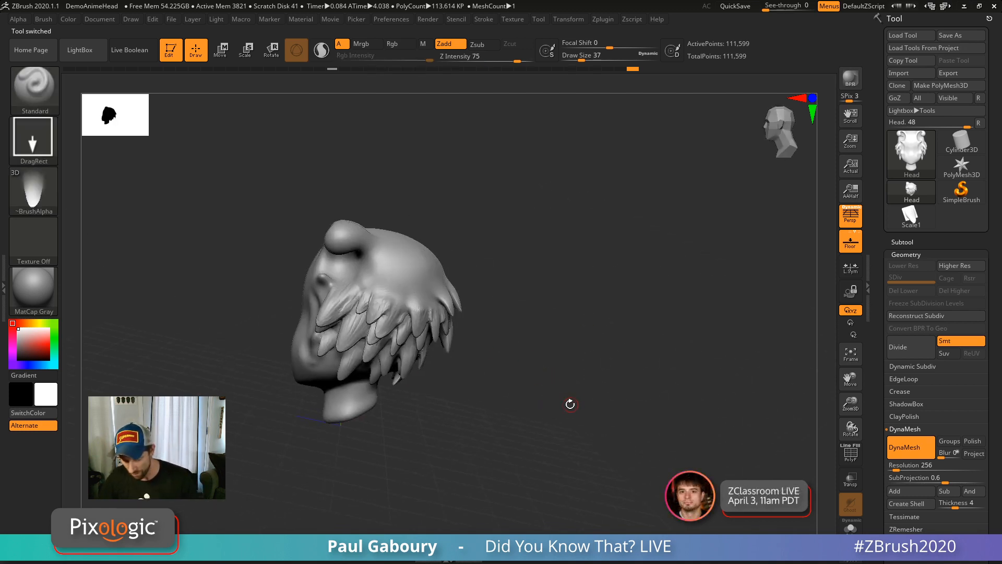
# Switch to the Scale1 tool, turn off perspective, enlarge the scale in front view and capture it as an alpha with GrabDoc.
pyautogui.click(910, 215)
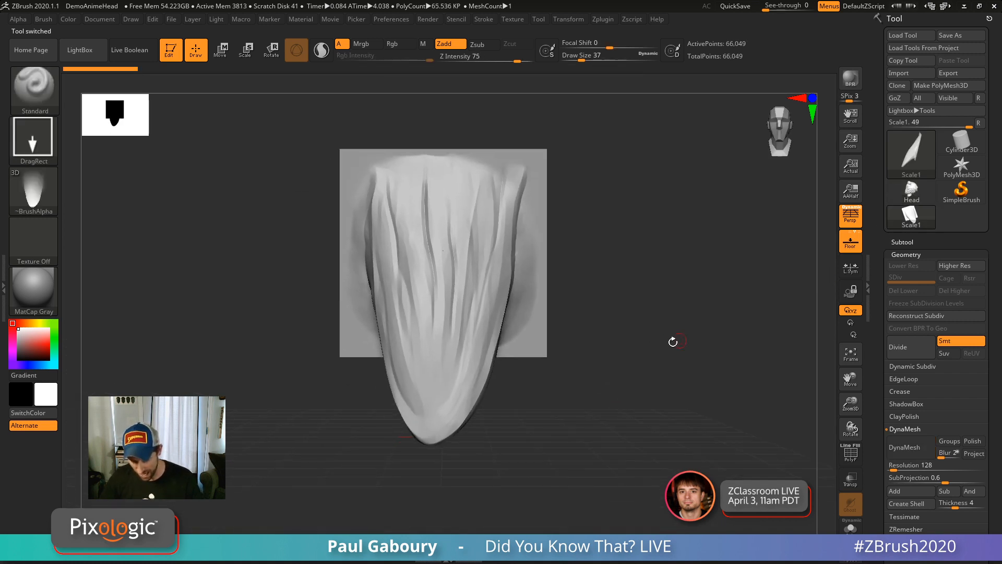
pyautogui.moveTo(649, 358)
pyautogui.mouseDown()
pyautogui.moveTo(640, 362)
pyautogui.moveTo(667, 350)
pyautogui.mouseUp()
pyautogui.press('p')
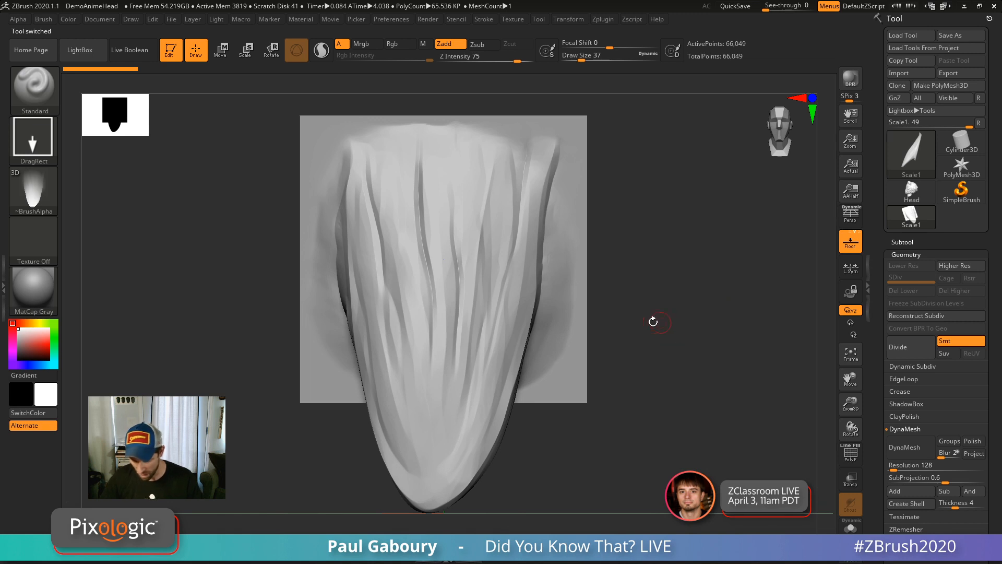
pyautogui.click(47, 190)
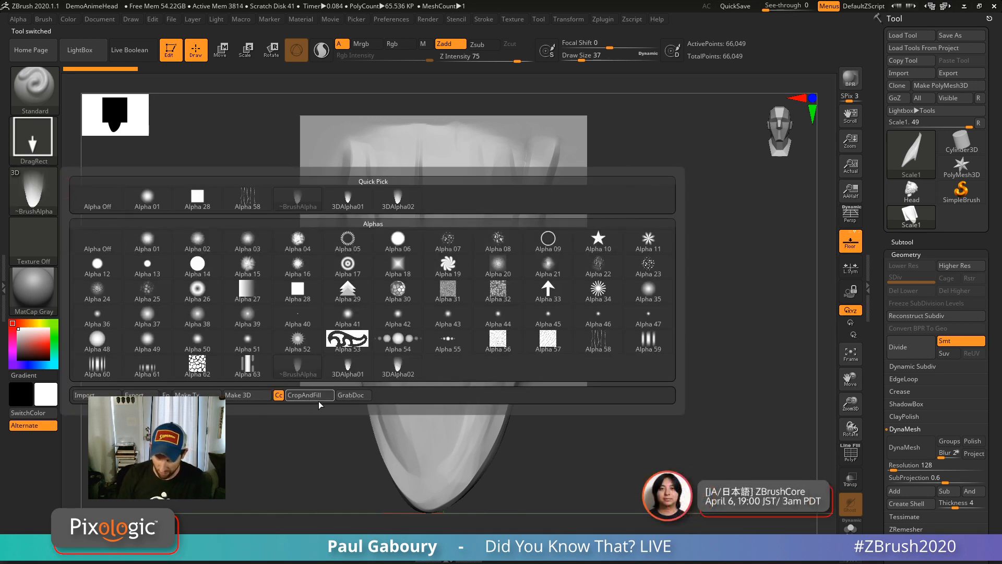
pyautogui.click(349, 395)
pyautogui.moveTo(34, 195)
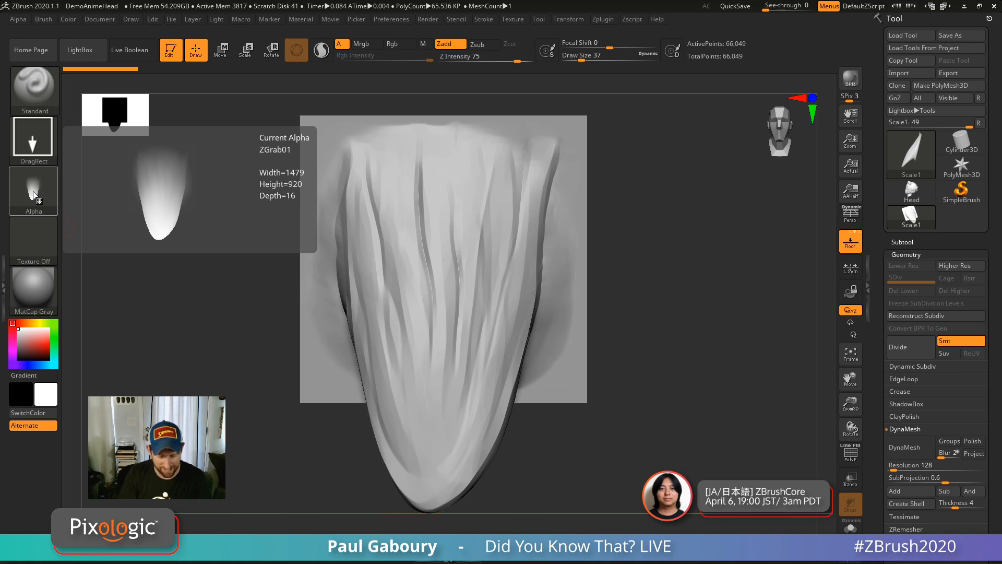
# Stamp the grabbed scale alpha onto the bare back of the Head mesh and inspect the edges of the stamped scales up close.
pyautogui.click(911, 194)
pyautogui.moveTo(655, 335); pyautogui.dragTo(549, 370)
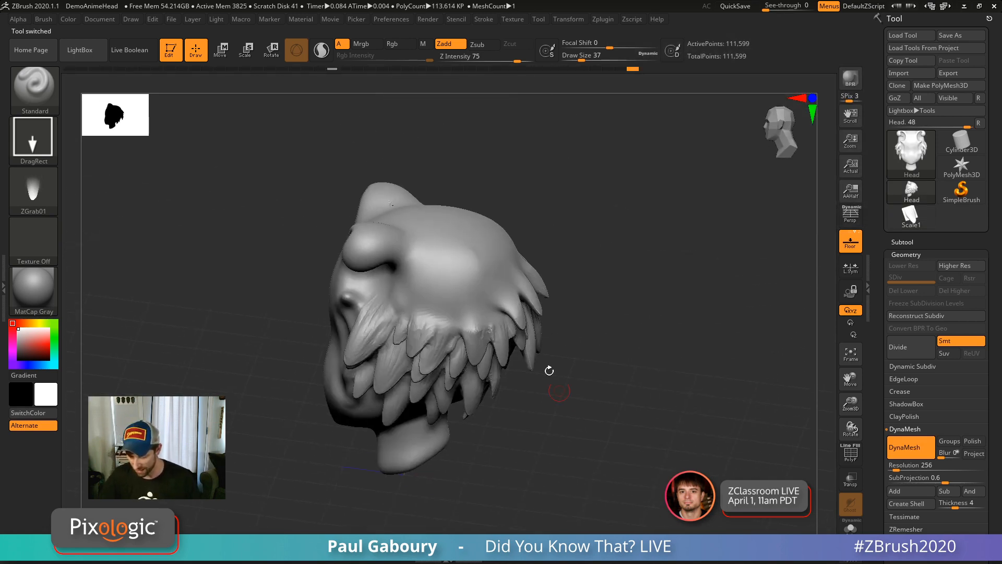
pyautogui.moveTo(449, 239); pyautogui.dragTo(462, 226)
pyautogui.moveTo(569, 247)
pyautogui.mouseDown()
pyautogui.moveTo(503, 258)
pyautogui.moveTo(493, 225)
pyautogui.mouseUp()
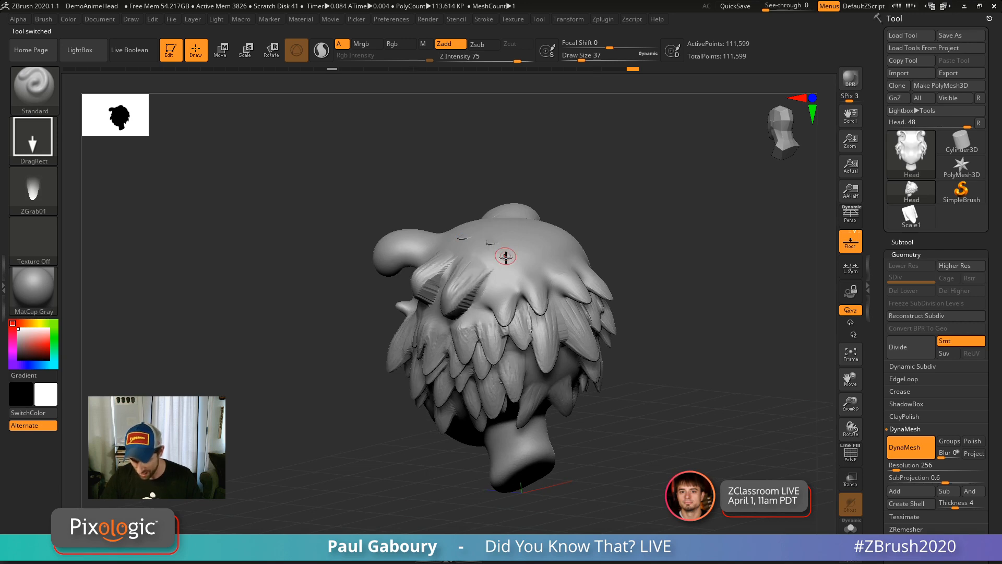
pyautogui.moveTo(551, 259)
pyautogui.mouseDown(button='right')
pyautogui.moveTo(498, 255)
pyautogui.moveTo(526, 275)
pyautogui.mouseUp(button='right')
pyautogui.moveTo(523, 276); pyautogui.dragTo(550, 208)
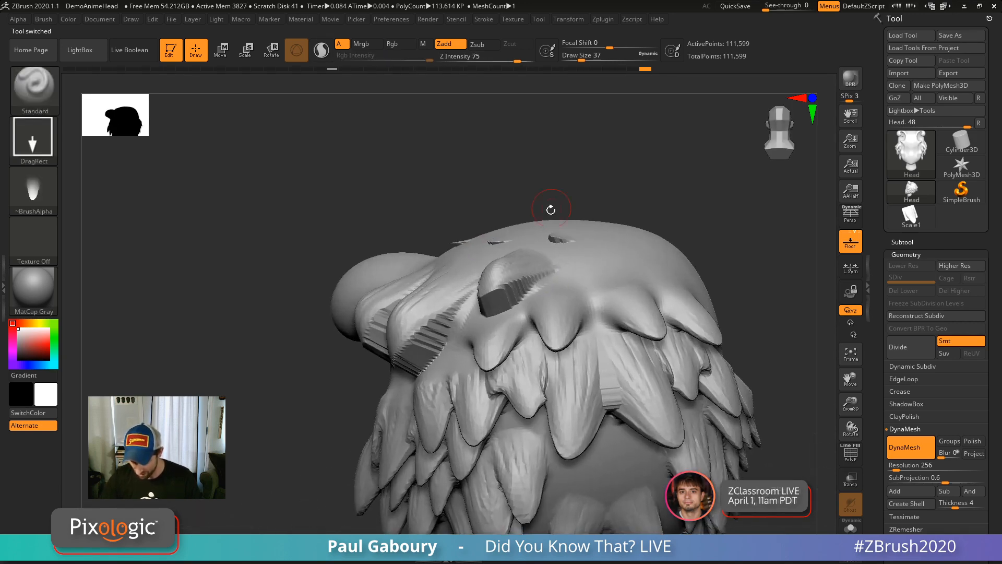
pyautogui.moveTo(470, 238); pyautogui.dragTo(415, 284, button='right')
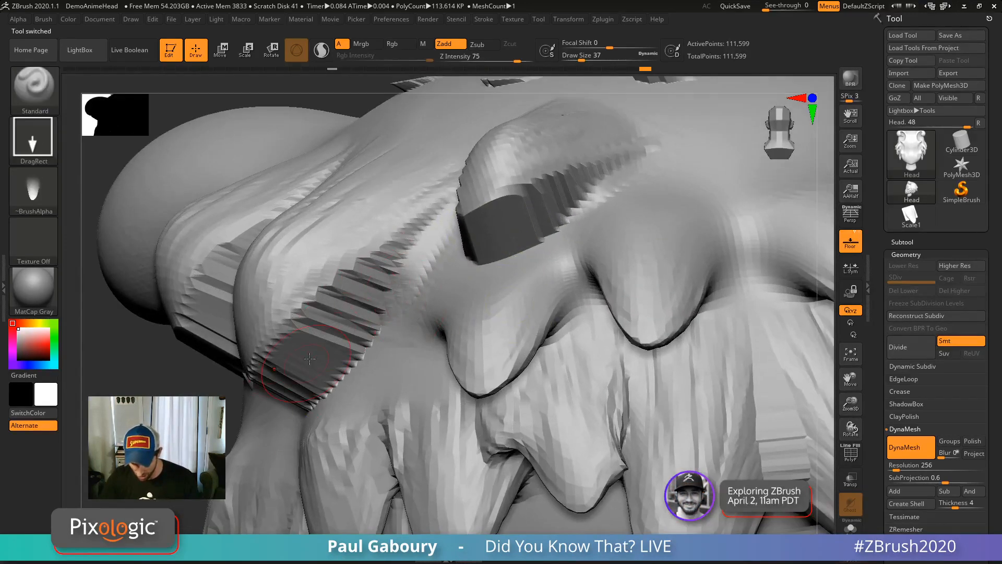
pyautogui.moveTo(311, 383); pyautogui.dragTo(393, 273, button='right')
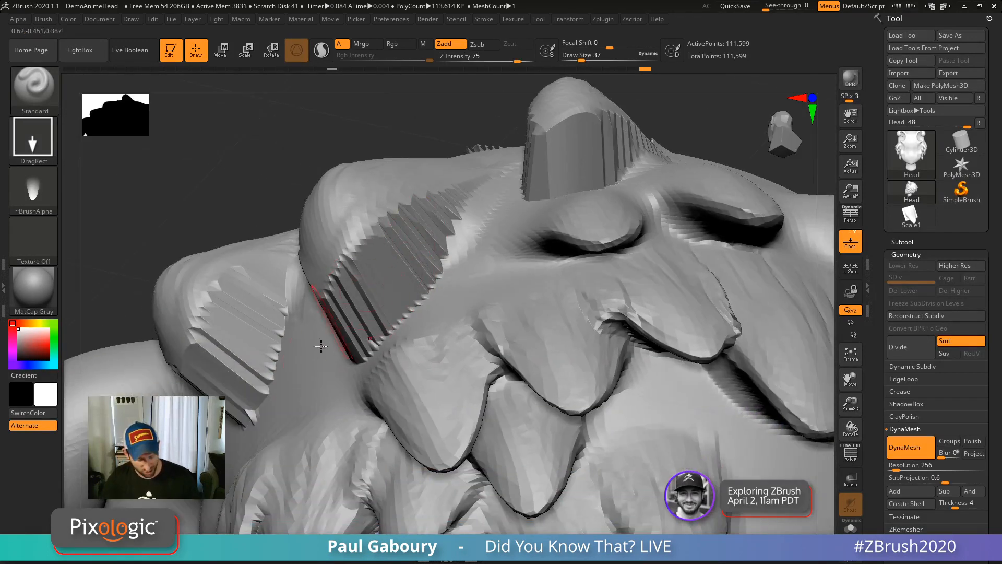
pyautogui.moveTo(288, 399); pyautogui.dragTo(450, 319, button='right')
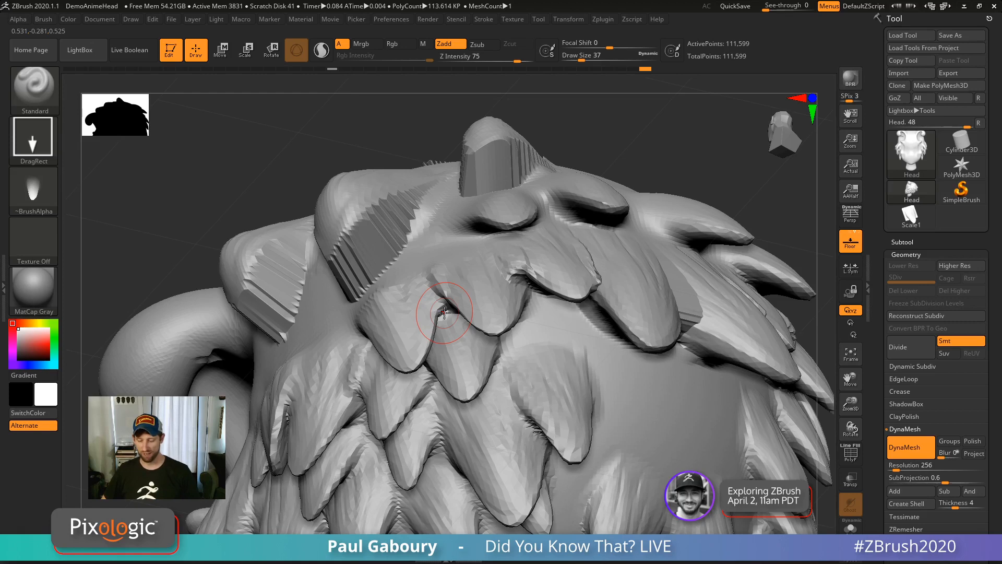
pyautogui.moveTo(594, 383); pyautogui.dragTo(549, 251, button='right')
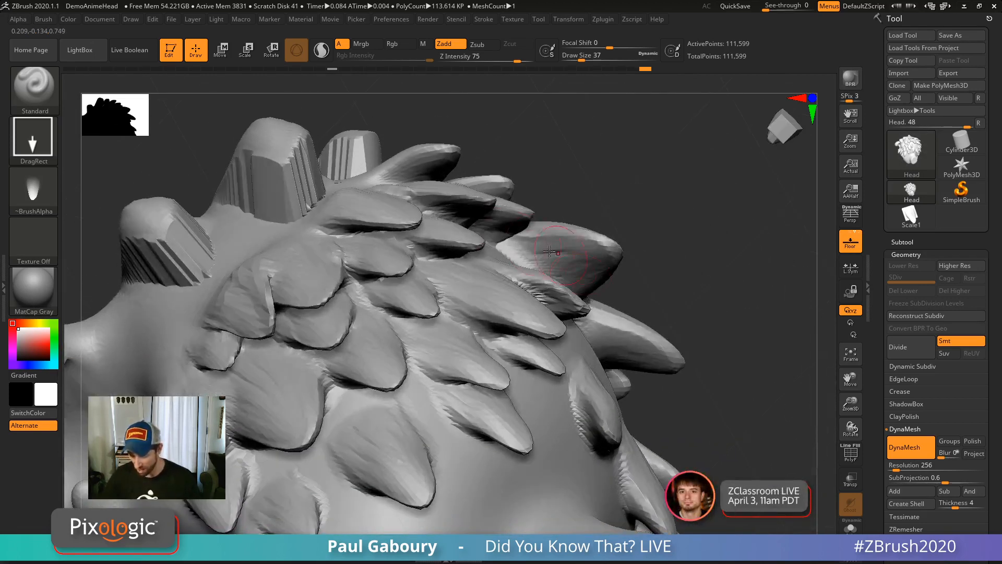
# Undo the scales stamped with the grabbed alpha and step further back through the head's sculpting history.
pyautogui.moveTo(609, 394)
pyautogui.keyDown('ctrl'); pyautogui.mouseDown(button='right')
pyautogui.moveTo(490, 308)
pyautogui.moveTo(498, 403)
pyautogui.mouseUp(button='right'); pyautogui.keyUp('ctrl')
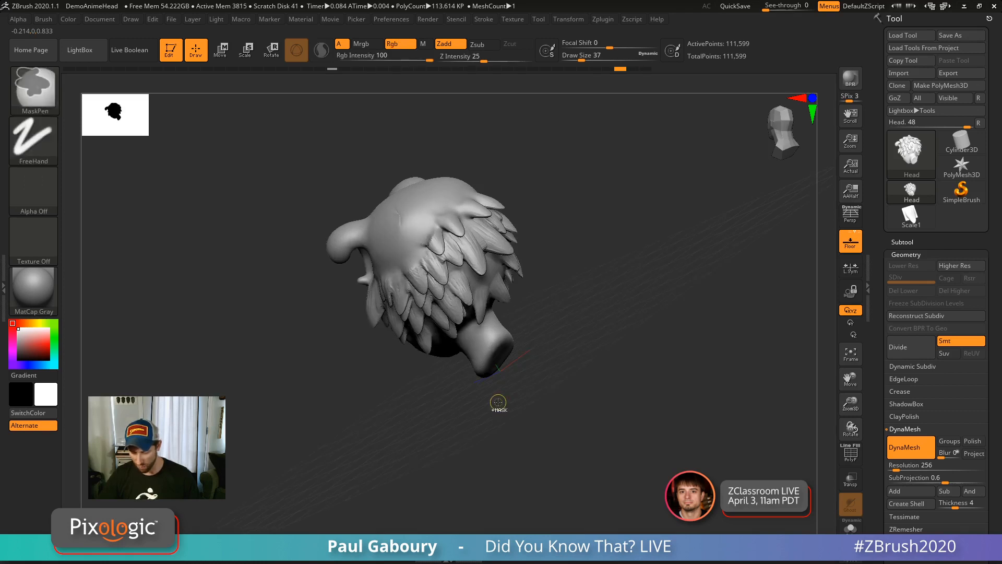
pyautogui.hotkey('ctrl', 'z')
pyautogui.hotkey('ctrl', 'z')
pyautogui.hotkey('ctrl', 'z')
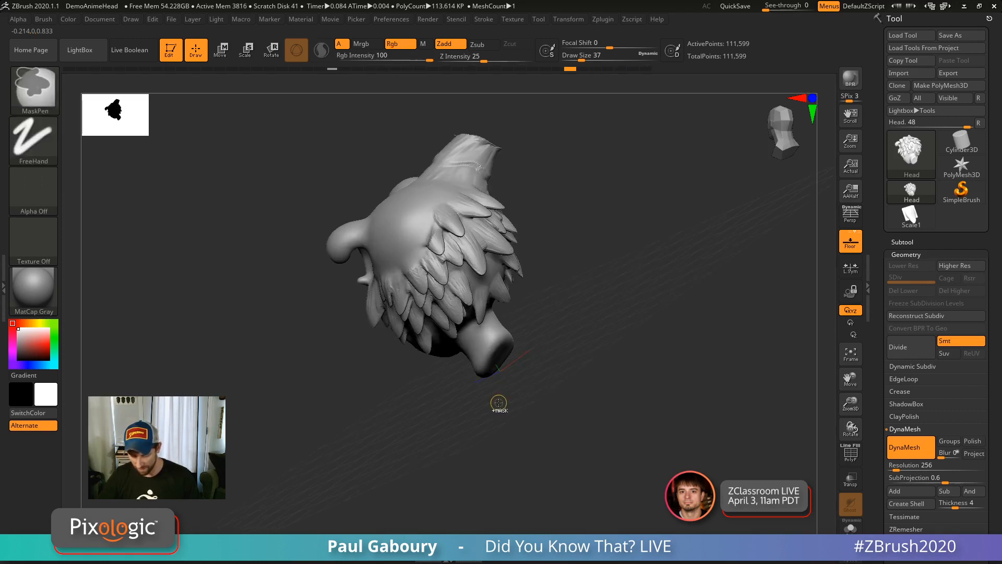
# Open the Dog.ZPR project without saving the current one and divide the dog mesh up to subdivision level 4.
pyautogui.press(',')
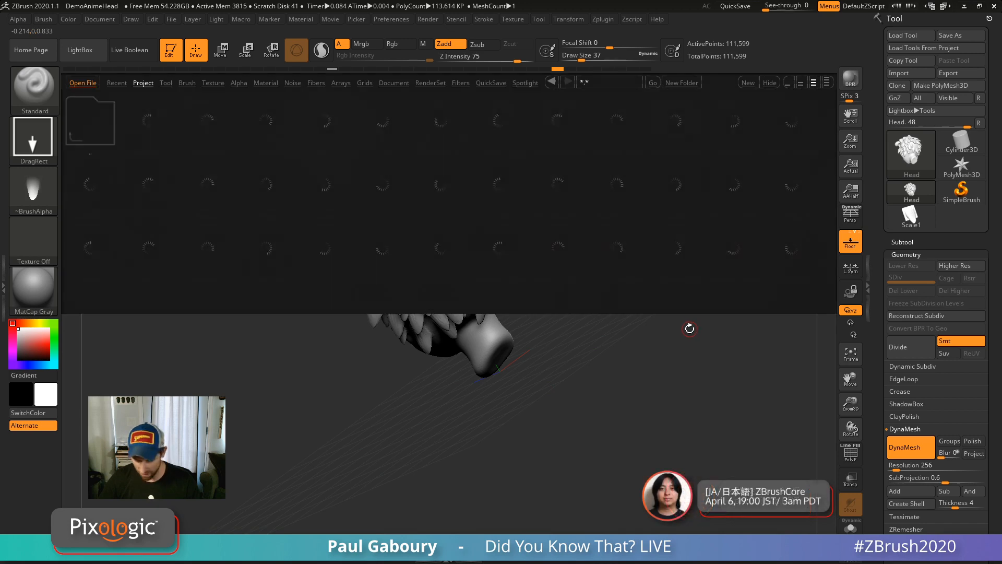
pyautogui.doubleClick(510, 181)
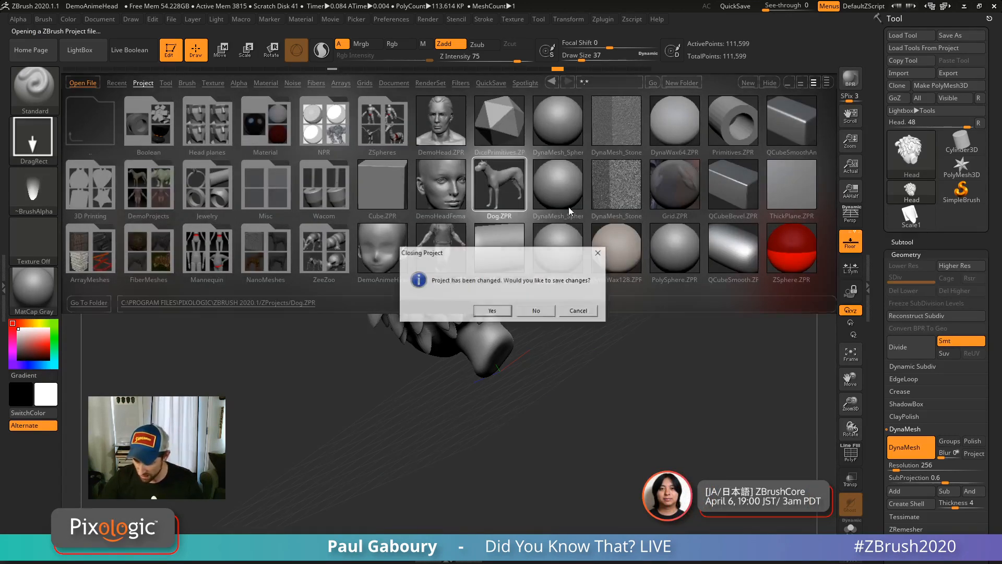
pyautogui.click(542, 313)
pyautogui.moveTo(576, 393)
pyautogui.keyDown('shift'); pyautogui.mouseDown()
pyautogui.moveTo(537, 375)
pyautogui.moveTo(501, 409)
pyautogui.moveTo(506, 403)
pyautogui.mouseUp(); pyautogui.keyUp('shift')
pyautogui.hotkey('ctrl', 'd')
pyautogui.hotkey('ctrl', 'd')
pyautogui.hotkey('ctrl', 'd')
# Select the Chisel3D brush and choose its Ear03 shape.
pyautogui.press('b')
pyautogui.click(265, 283)
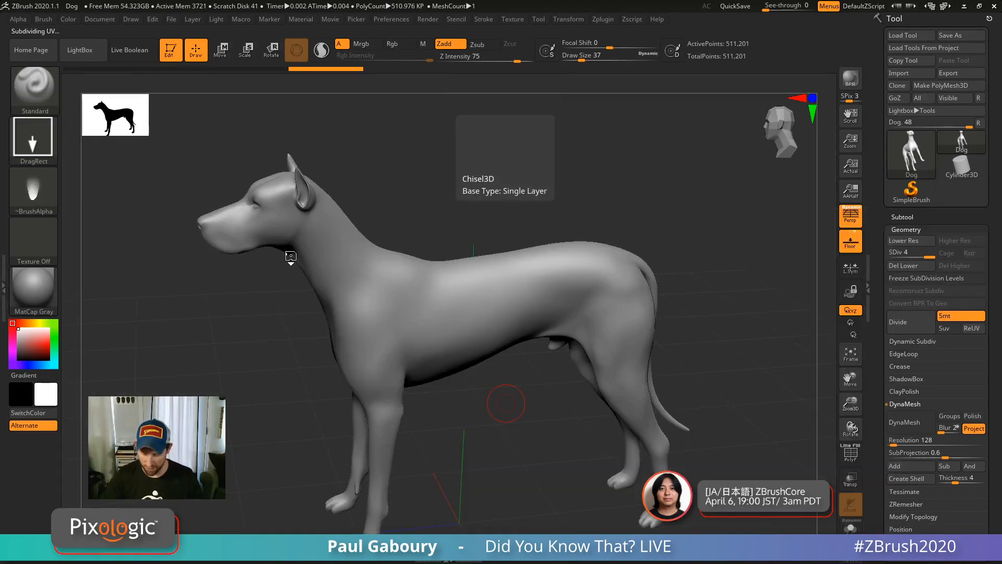
pyautogui.moveTo(647, 98); pyautogui.dragTo(420, 95)
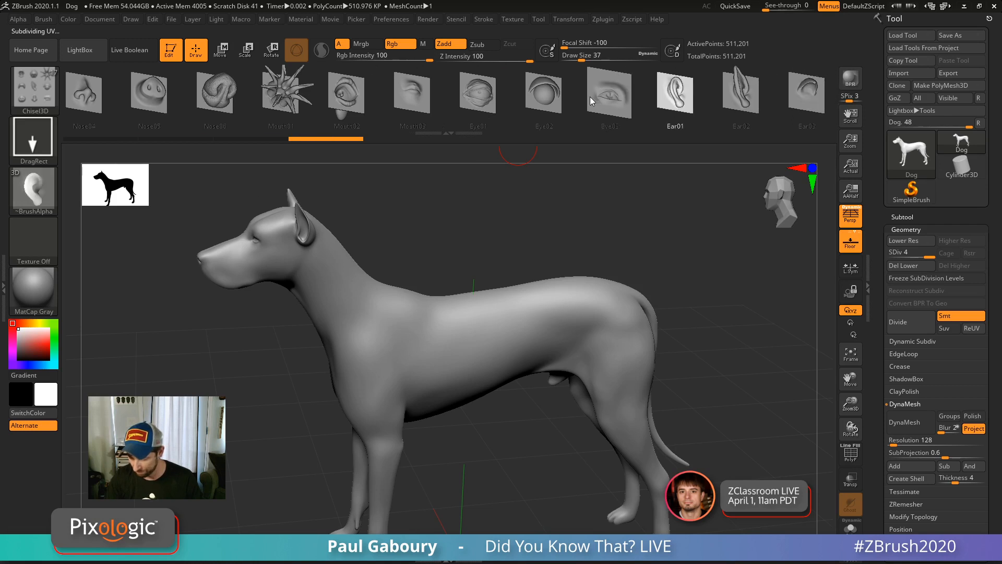
pyautogui.moveTo(593, 98); pyautogui.dragTo(428, 96)
pyautogui.moveTo(696, 92); pyautogui.dragTo(579, 90)
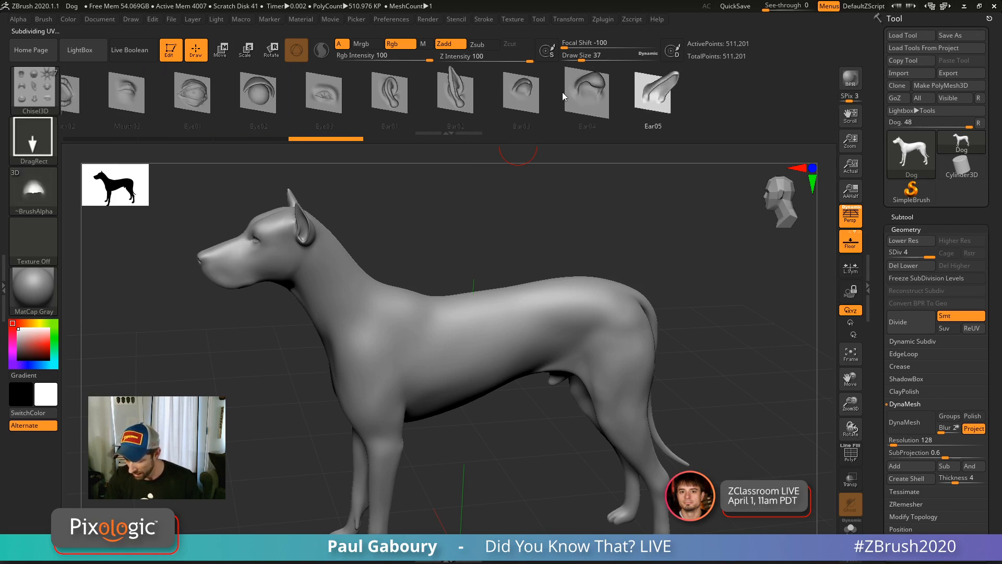
pyautogui.click(521, 93)
# Set the draw size to 54 and try stamping the ear shape onto the dog's shoulder, undoing the stamp.
pyautogui.moveTo(522, 157); pyautogui.dragTo(436, 342)
pyautogui.press('s')
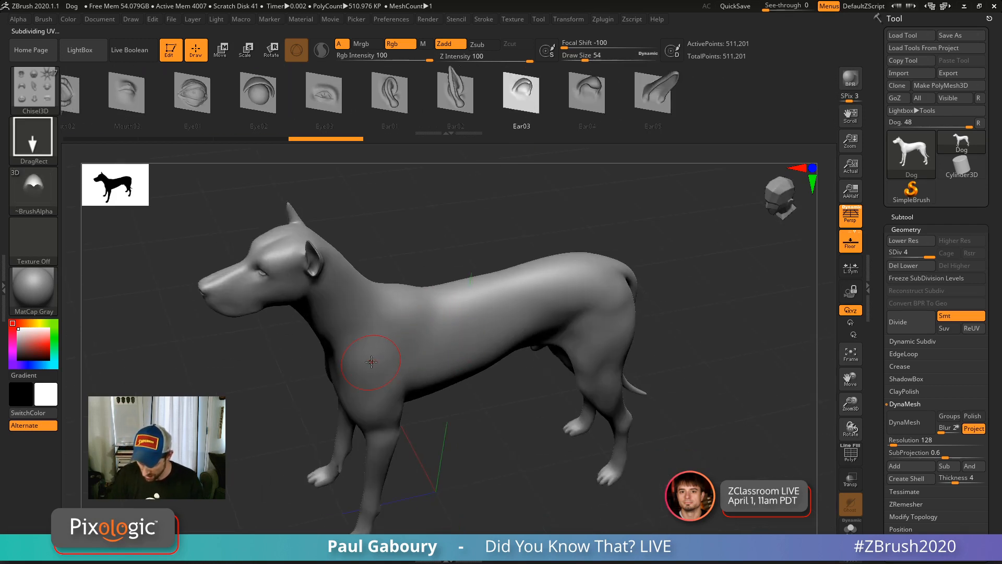
pyautogui.moveTo(371, 361); pyautogui.dragTo(485, 404)
pyautogui.hotkey('ctrl', 'z')
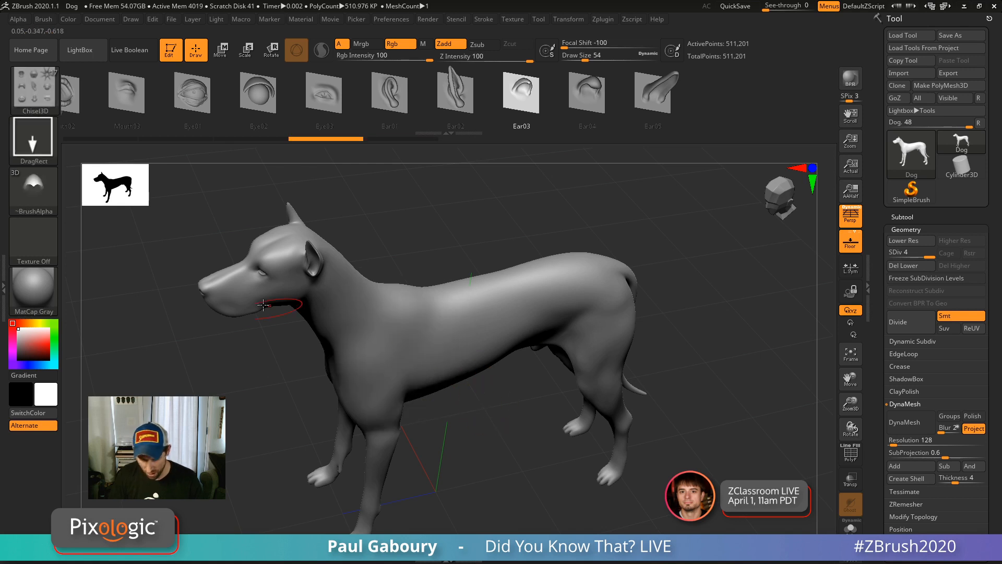
# Change the brush stroke to Dots and try painting ear shapes along the dog's side, undoing each attempt.
pyautogui.click(33, 137)
pyautogui.click(94, 149)
pyautogui.moveTo(373, 360); pyautogui.dragTo(589, 294)
pyautogui.hotkey('ctrl', 'z')
pyautogui.moveTo(368, 366); pyautogui.dragTo(577, 301)
pyautogui.moveTo(553, 409); pyautogui.dragTo(512, 347)
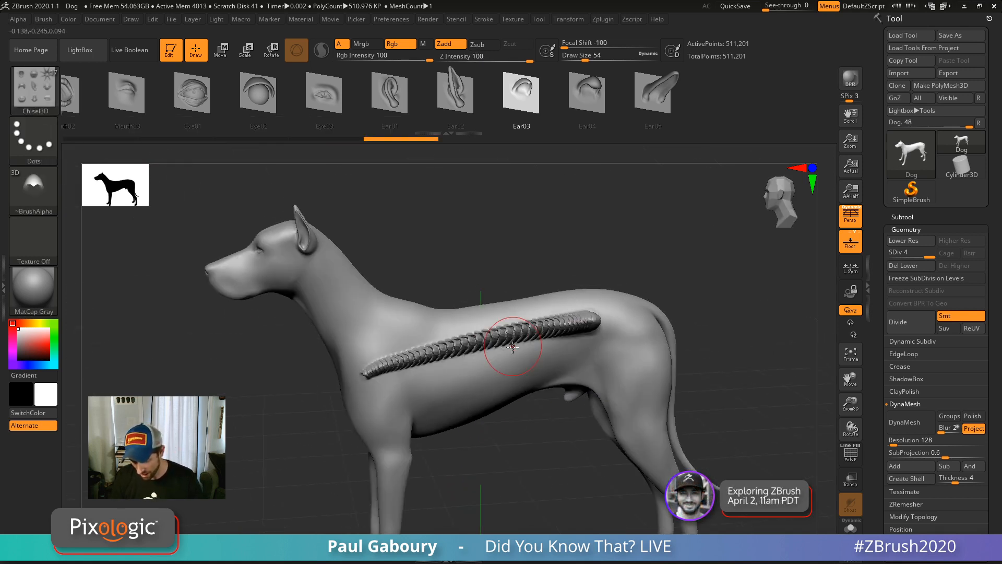
pyautogui.hotkey('ctrl', 'z')
pyautogui.moveTo(605, 326); pyautogui.dragTo(436, 368)
pyautogui.hotkey('ctrl', 'z')
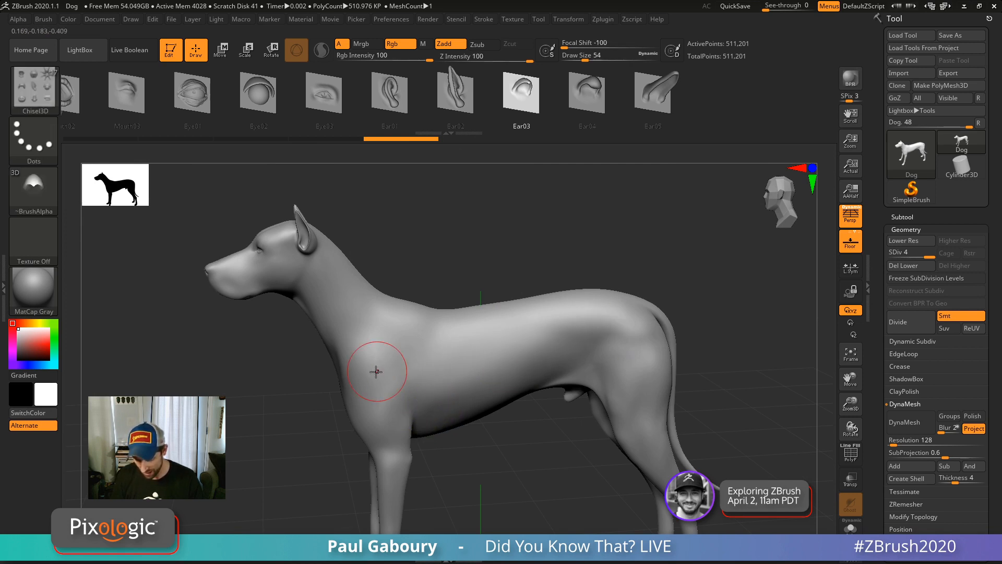
pyautogui.moveTo(375, 372); pyautogui.dragTo(633, 336)
pyautogui.hotkey('ctrl', 'z')
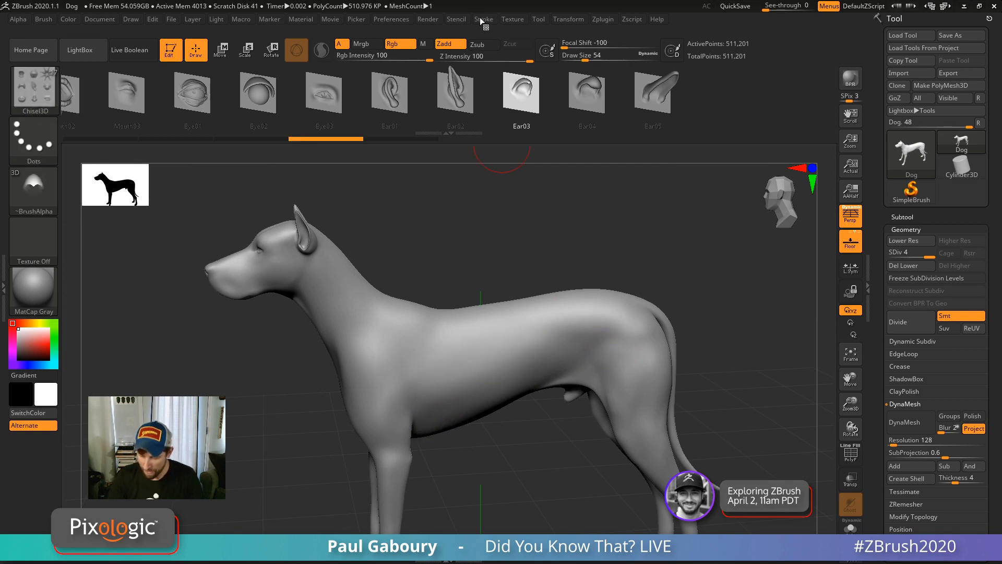
# Enable LazyMouse for the Dots stroke and test a line of ears along the dog's side, undoing it.
pyautogui.click(484, 20)
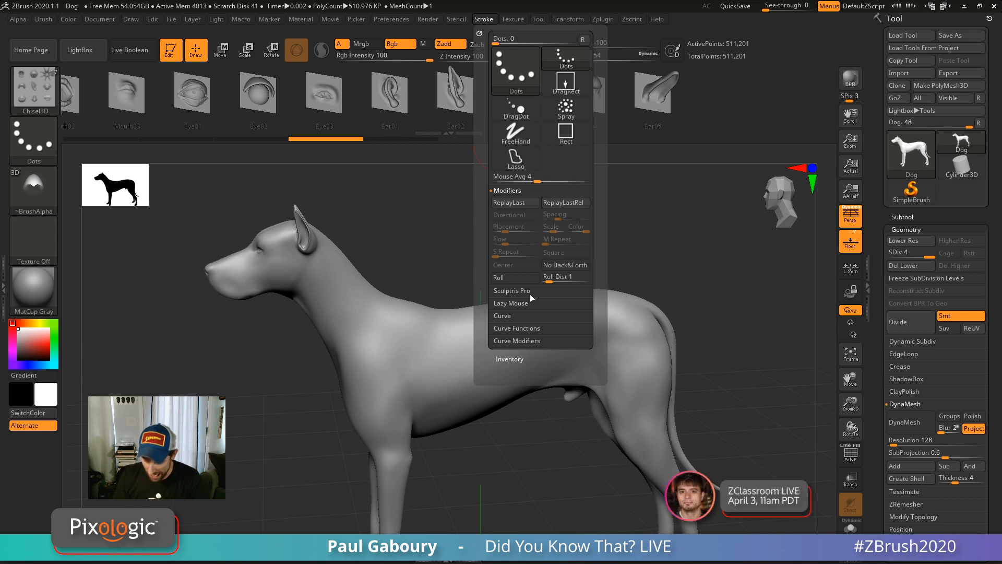
pyautogui.click(516, 303)
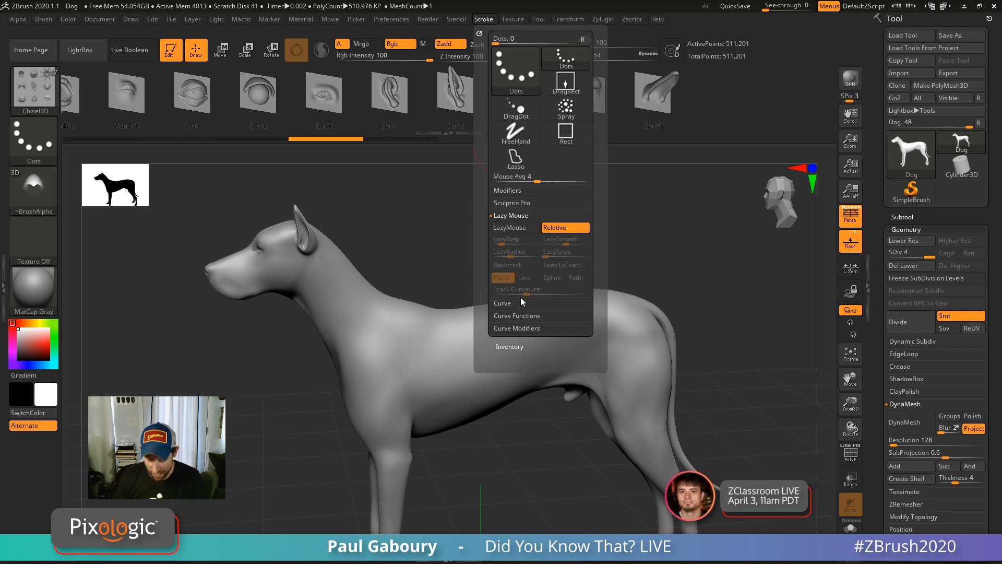
pyautogui.click(510, 227)
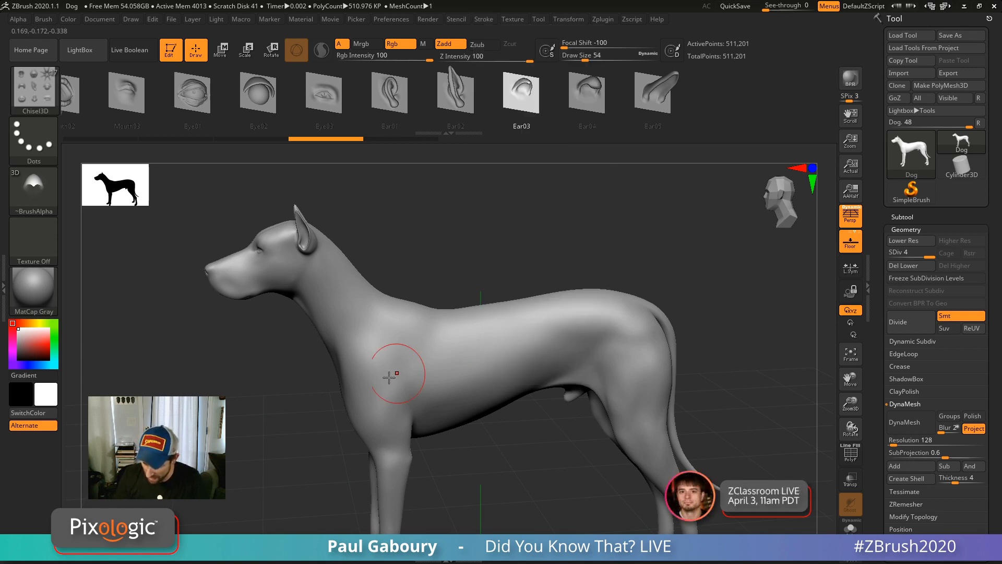
pyautogui.moveTo(379, 379)
pyautogui.mouseDown()
pyautogui.moveTo(557, 336)
pyautogui.moveTo(604, 344)
pyautogui.mouseUp()
pyautogui.moveTo(514, 413); pyautogui.dragTo(503, 393)
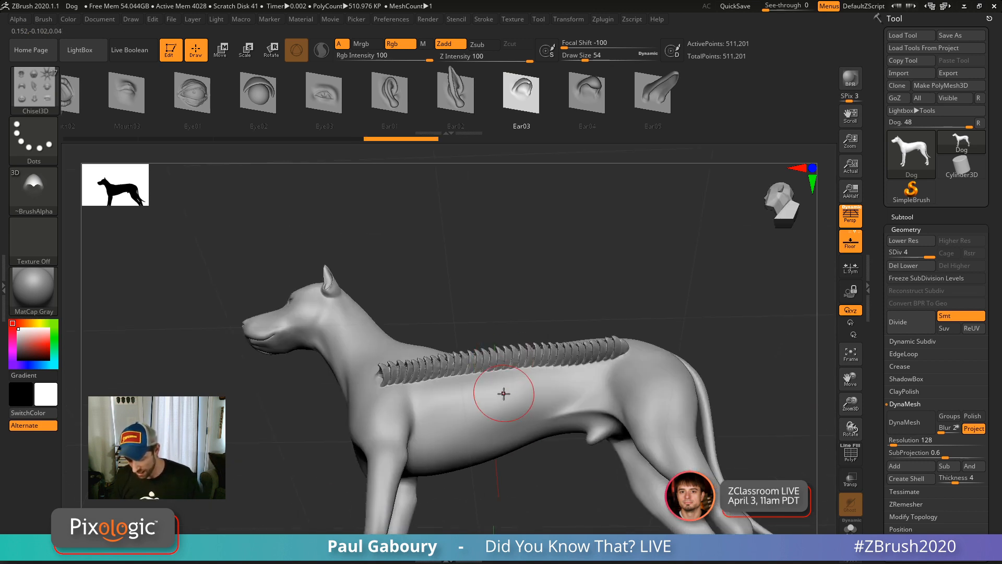
pyautogui.hotkey('ctrl', 'z')
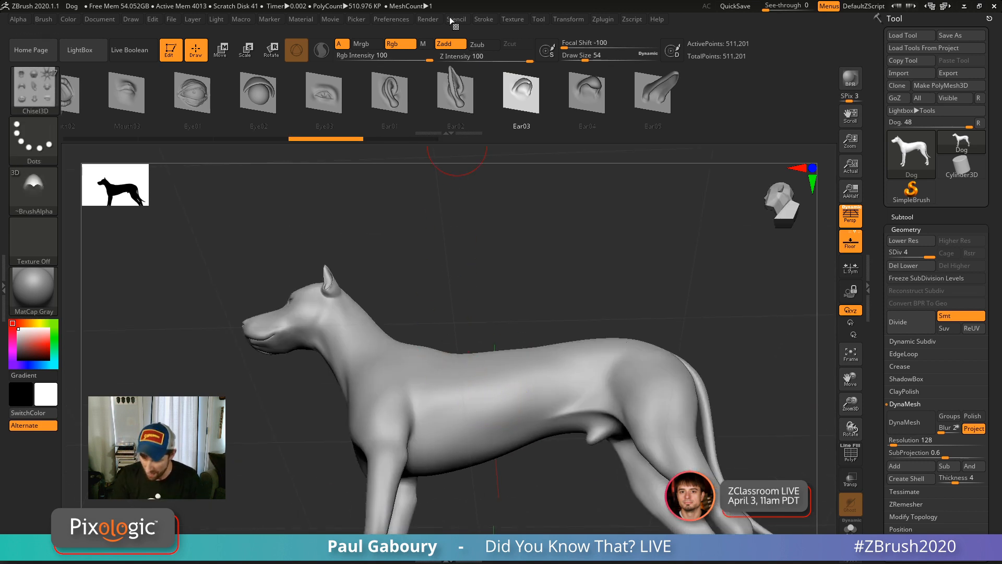
# Set LazyStep to 1 and paint several rows of separated ear shapes along the dog's flank.
pyautogui.click(455, 19)
pyautogui.click(484, 20)
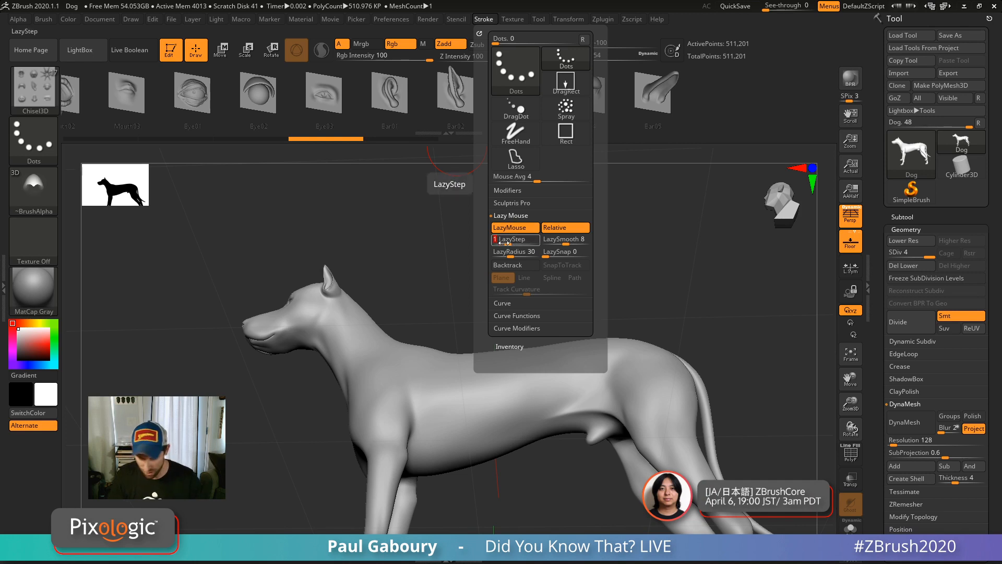
pyautogui.moveTo(417, 387)
pyautogui.mouseDown()
pyautogui.moveTo(472, 368)
pyautogui.moveTo(673, 350)
pyautogui.mouseUp()
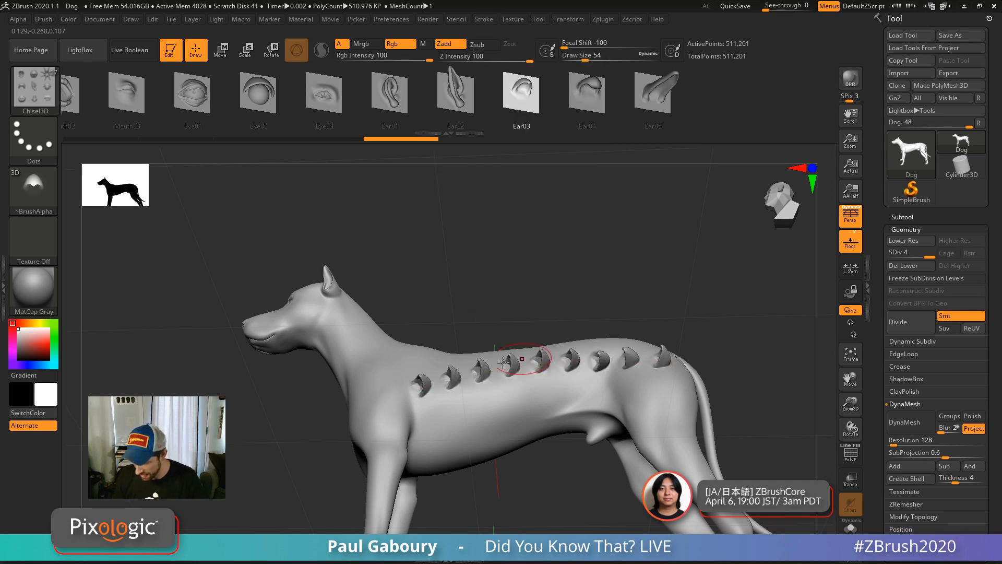
pyautogui.moveTo(500, 461)
pyautogui.mouseDown()
pyautogui.moveTo(510, 503)
pyautogui.moveTo(509, 494)
pyautogui.mouseUp()
pyautogui.moveTo(421, 358); pyautogui.dragTo(639, 322)
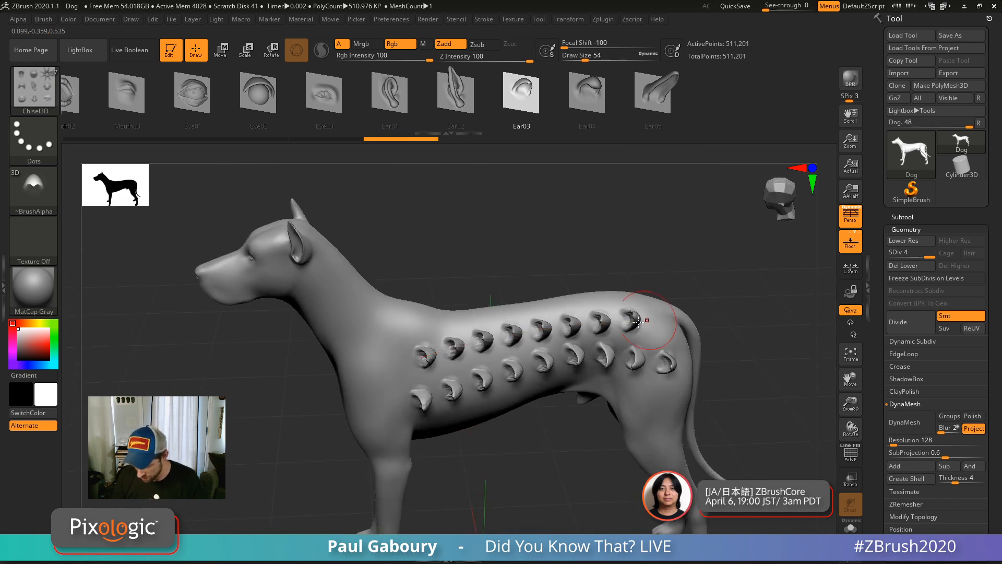
pyautogui.moveTo(476, 413); pyautogui.dragTo(469, 376, button='right')
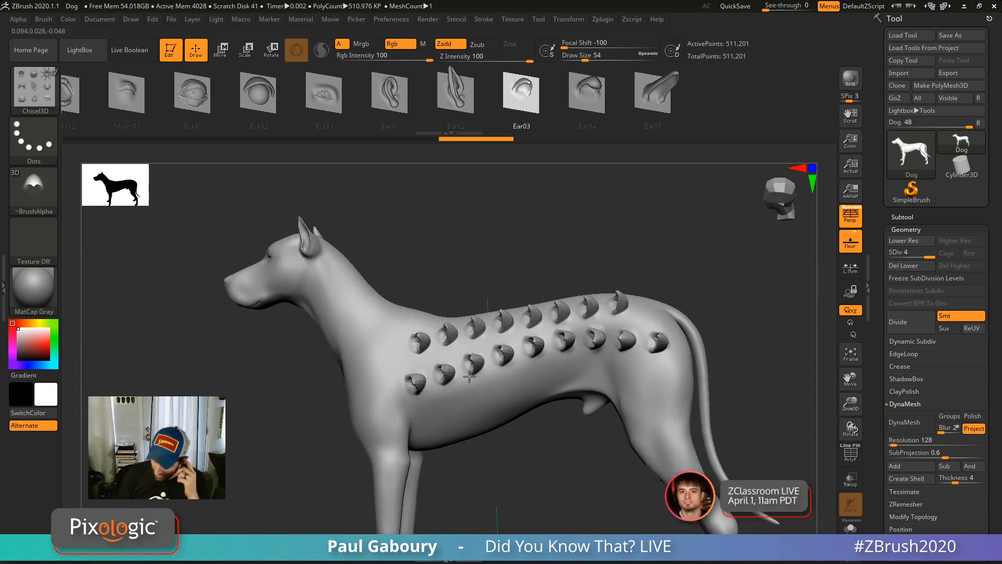
pyautogui.moveTo(470, 399); pyautogui.dragTo(654, 371)
pyautogui.moveTo(491, 391); pyautogui.dragTo(501, 425, button='right')
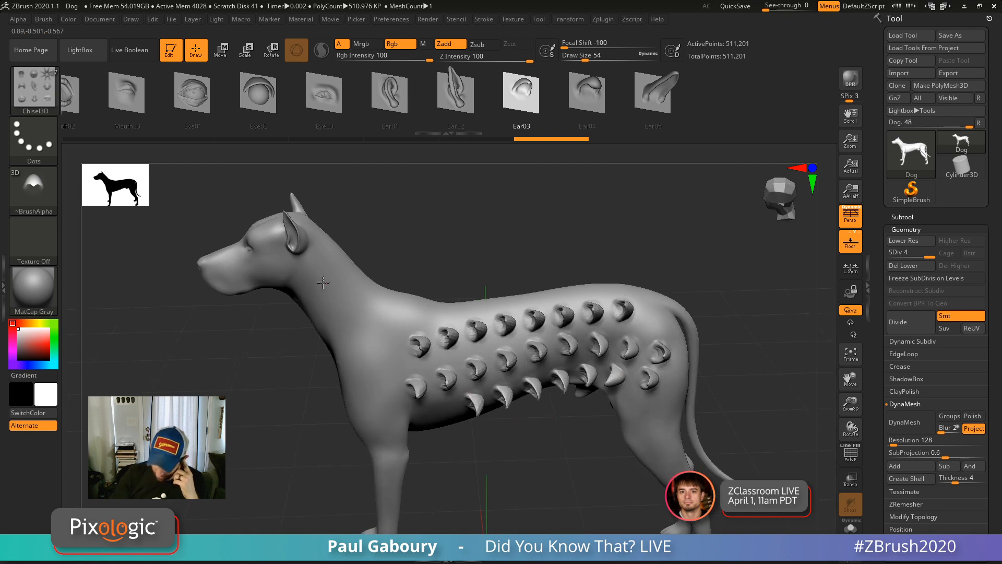
pyautogui.moveTo(337, 302); pyautogui.dragTo(395, 405)
# Undo all the rows of ear shapes painted on the dog.
pyautogui.hotkey('ctrl', 'z')
pyautogui.hotkey('ctrl', 'z')
pyautogui.hotkey('ctrl', 'z')
pyautogui.hotkey('ctrl', 'z')
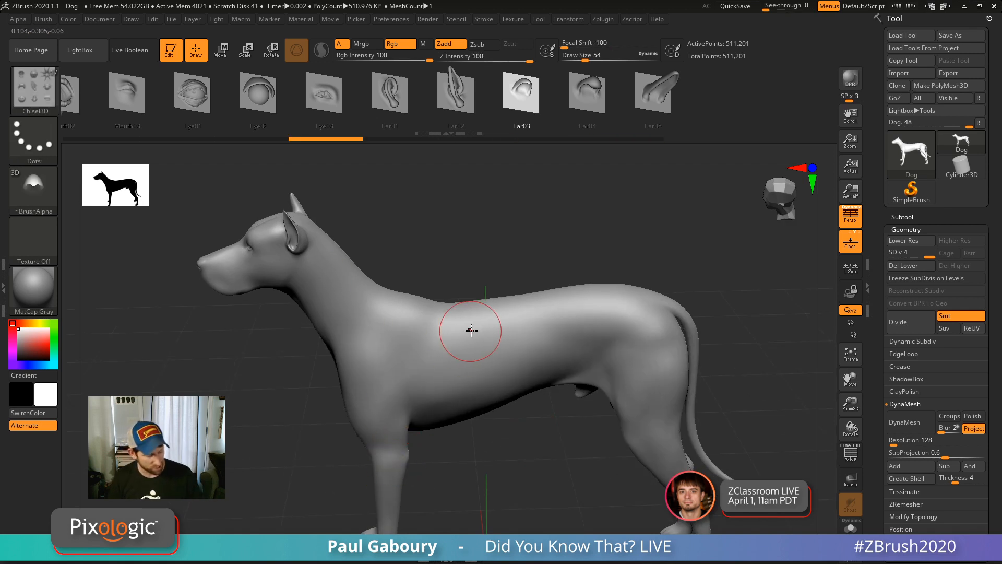
# Select the ChiselCreature brush with its Scale2 shape, test one stamp on the dog's shoulder and undo it.
pyautogui.press('b')
pyautogui.press('i')
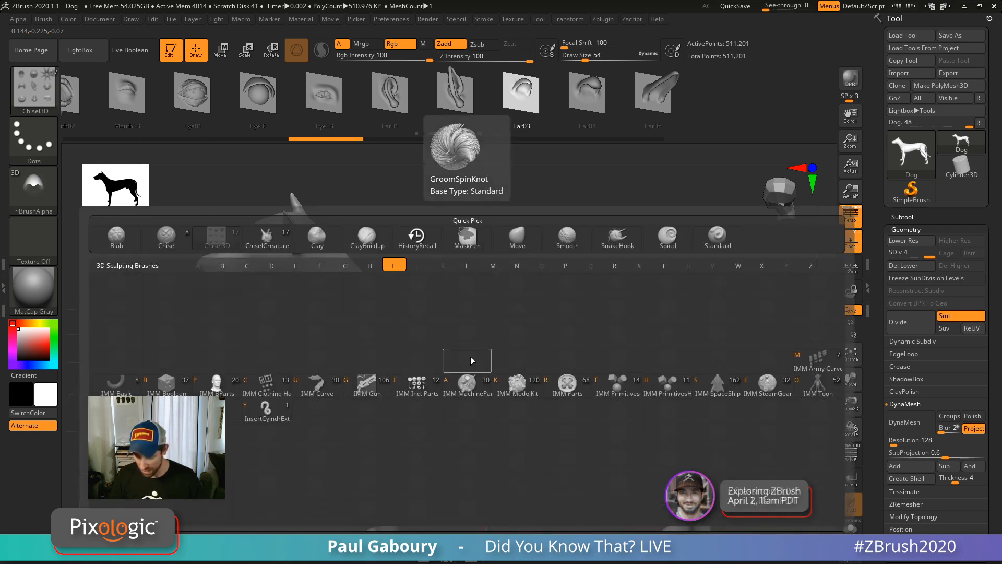
pyautogui.click(267, 238)
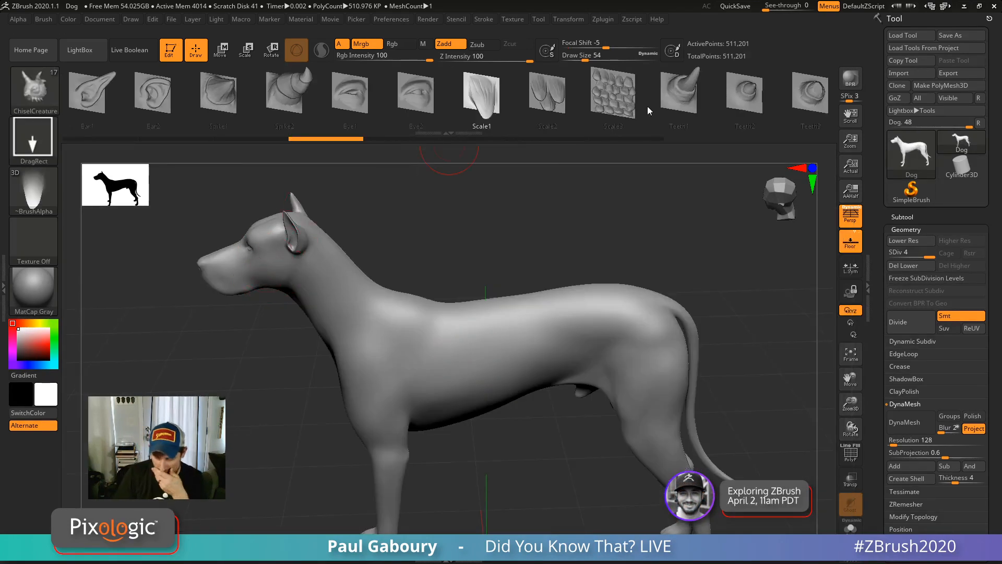
pyautogui.click(552, 99)
pyautogui.moveTo(387, 377)
pyautogui.mouseDown()
pyautogui.moveTo(453, 342)
pyautogui.moveTo(511, 350)
pyautogui.moveTo(399, 384)
pyautogui.mouseUp()
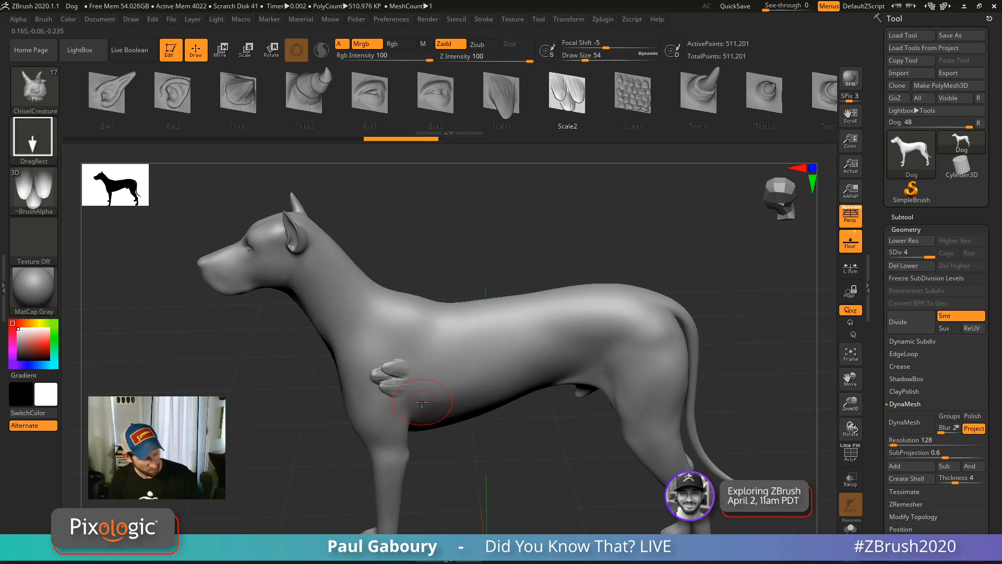
pyautogui.hotkey('ctrl', 'z')
# Change the ChiselCreature stroke to Dots and try painting scales along the dog's side in both directions, undoing each attempt.
pyautogui.click(47, 149)
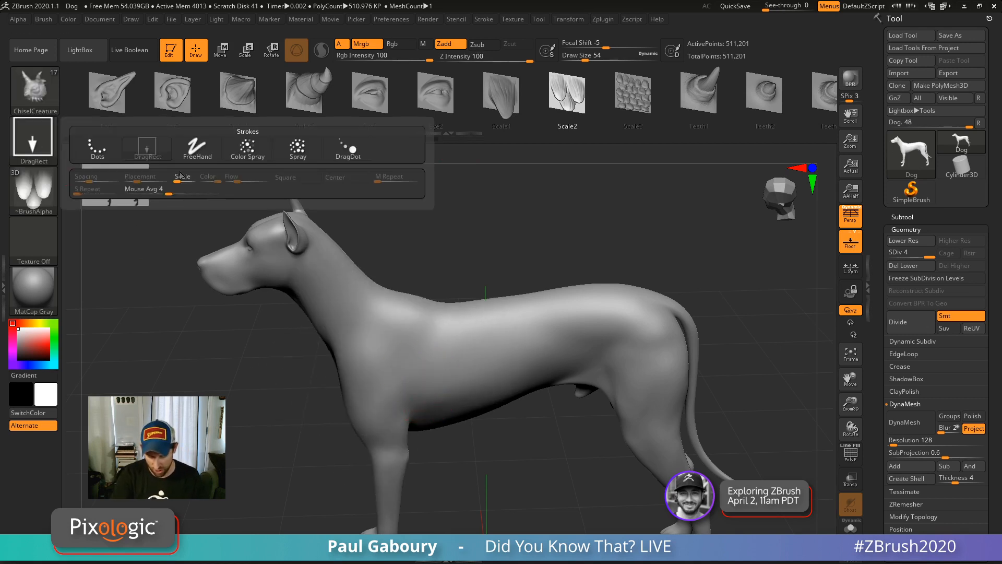
pyautogui.click(116, 163)
pyautogui.moveTo(414, 372)
pyautogui.mouseDown()
pyautogui.moveTo(548, 355)
pyautogui.moveTo(619, 377)
pyautogui.mouseUp()
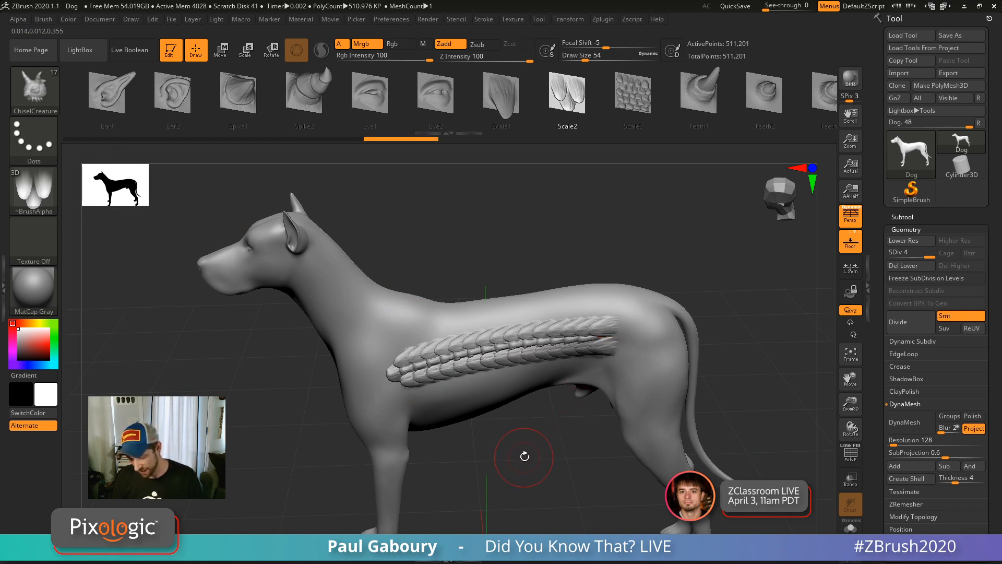
pyautogui.hotkey('ctrl', 'z')
pyautogui.moveTo(622, 335); pyautogui.dragTo(443, 364)
pyautogui.hotkey('ctrl', 'z')
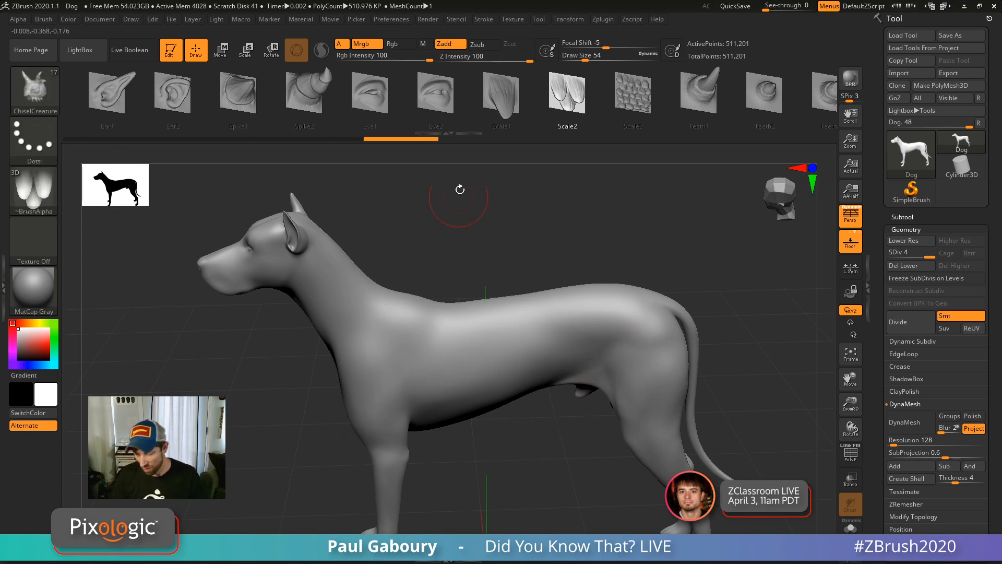
# Set the scale brush's LazyStep to 0.87.
pyautogui.click(483, 19)
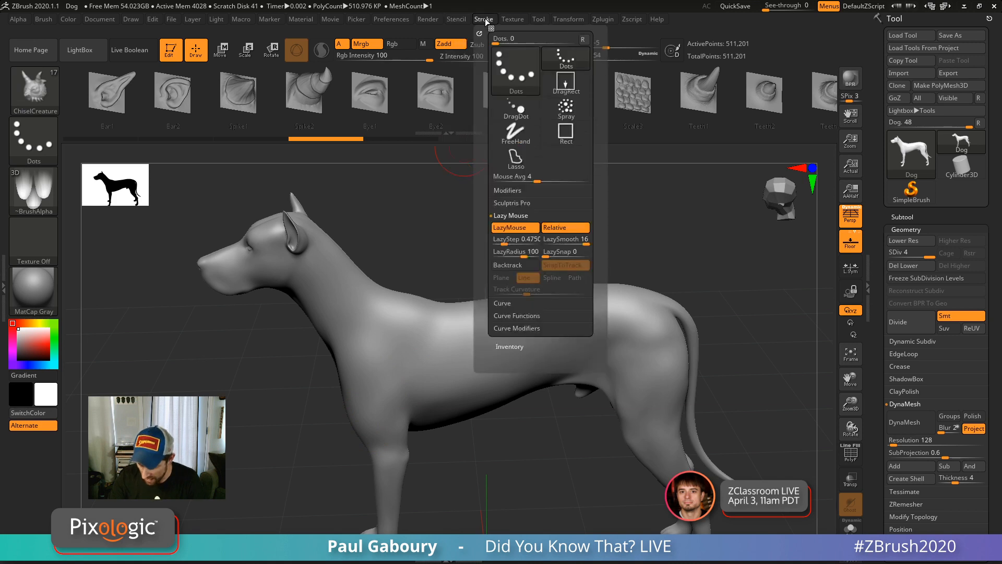
pyautogui.click(503, 244)
pyautogui.write('.8')
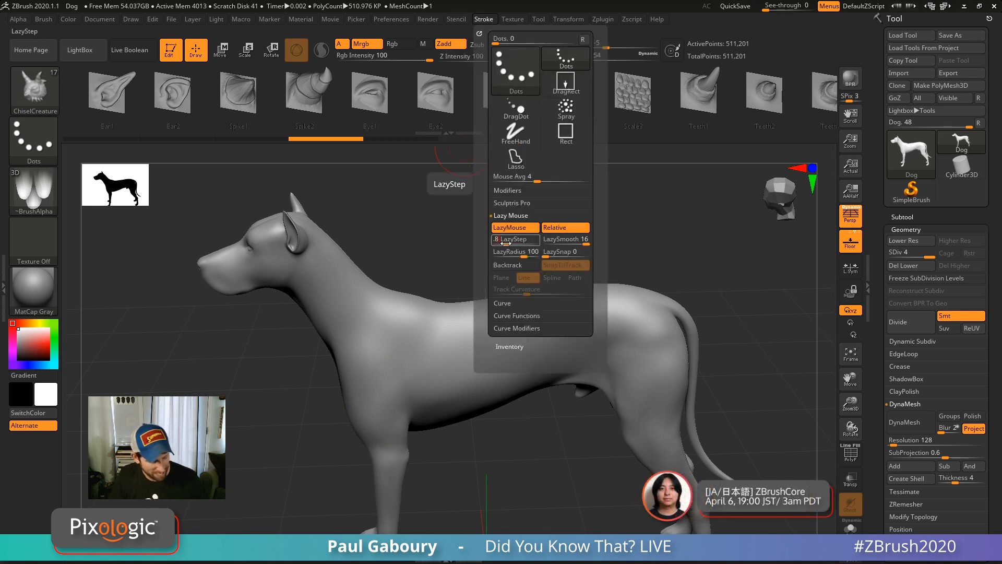
pyautogui.write('7')
pyautogui.press('Return')
# Paint overlapping rows of scales from the dog's hip towards the shoulder until its flank is covered.
pyautogui.moveTo(656, 330)
pyautogui.mouseDown()
pyautogui.moveTo(556, 330)
pyautogui.moveTo(408, 361)
pyautogui.moveTo(367, 384)
pyautogui.mouseUp()
pyautogui.moveTo(655, 359)
pyautogui.mouseDown()
pyautogui.moveTo(540, 361)
pyautogui.moveTo(384, 407)
pyautogui.mouseUp()
pyautogui.moveTo(501, 381); pyautogui.dragTo(523, 398, button='right')
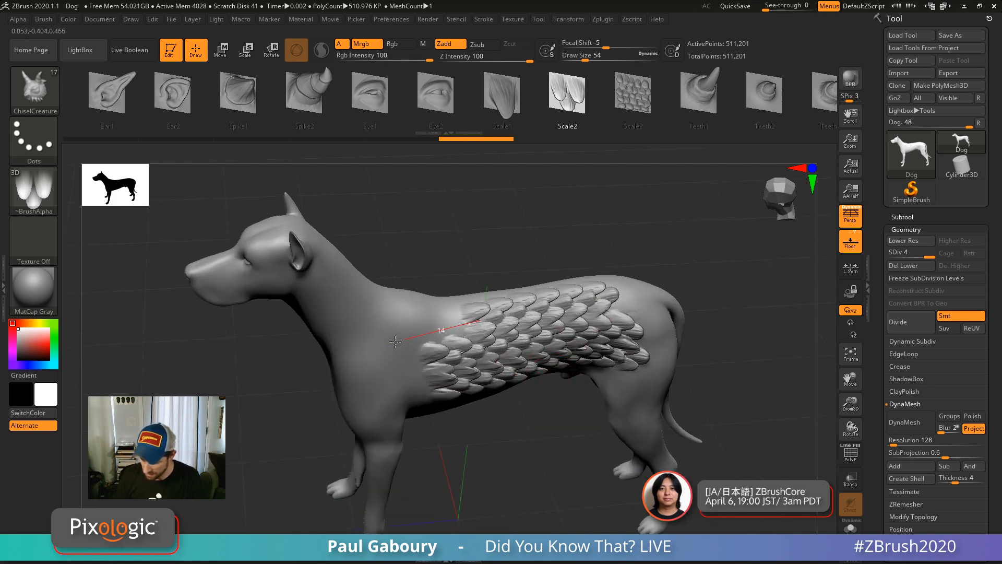
pyautogui.moveTo(600, 295); pyautogui.dragTo(625, 383, button='right')
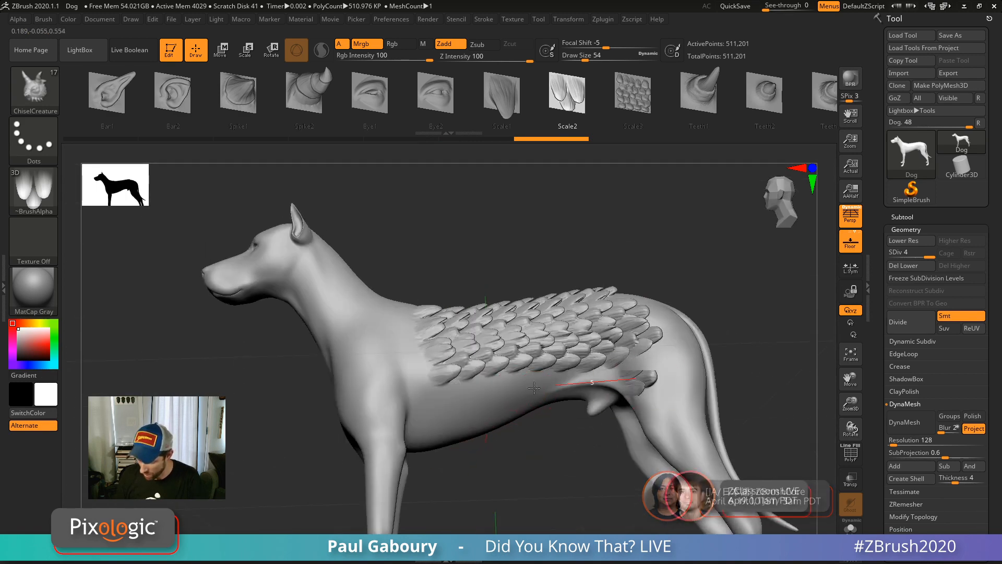
pyautogui.moveTo(378, 425)
pyautogui.mouseDown(button='right')
pyautogui.moveTo(598, 394)
pyautogui.moveTo(565, 399)
pyautogui.moveTo(624, 357)
pyautogui.moveTo(631, 402)
pyautogui.mouseUp(button='right')
# Reduce the draw size to 6 and inspect the scales on the dog's body up close and from a distance.
pyautogui.moveTo(702, 404)
pyautogui.keyDown('alt'); pyautogui.mouseDown(button='right')
pyautogui.moveTo(681, 377)
pyautogui.moveTo(658, 372)
pyautogui.moveTo(661, 381)
pyautogui.mouseUp(button='right'); pyautogui.keyUp('alt')
pyautogui.press('s')
pyautogui.moveTo(660, 374); pyautogui.dragTo(645, 374)
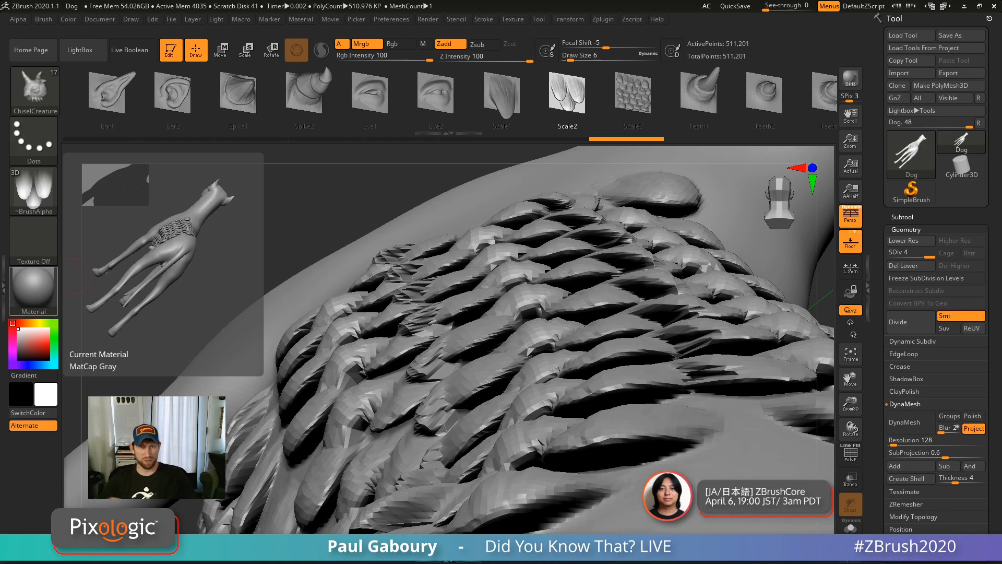
pyautogui.moveTo(608, 401)
pyautogui.keyDown('ctrl'); pyautogui.mouseDown(button='right')
pyautogui.moveTo(456, 280)
pyautogui.moveTo(496, 319)
pyautogui.moveTo(711, 437)
pyautogui.moveTo(688, 391)
pyautogui.moveTo(606, 395)
pyautogui.mouseUp(button='right'); pyautogui.keyUp('ctrl')
pyautogui.click(914, 149)
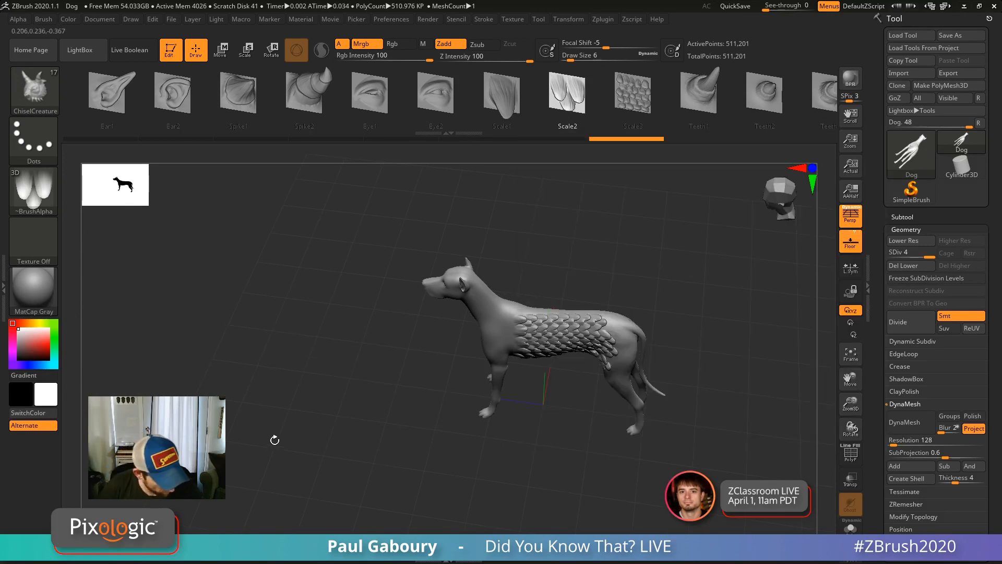
# Open the Cube.ZPR project without saving the dog project.
pyautogui.press(',')
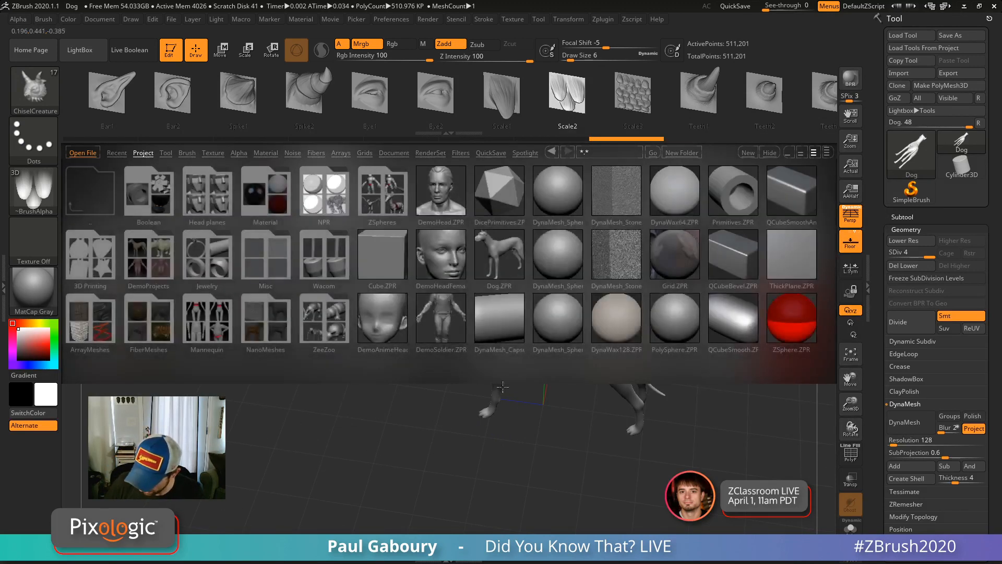
pyautogui.doubleClick(381, 258)
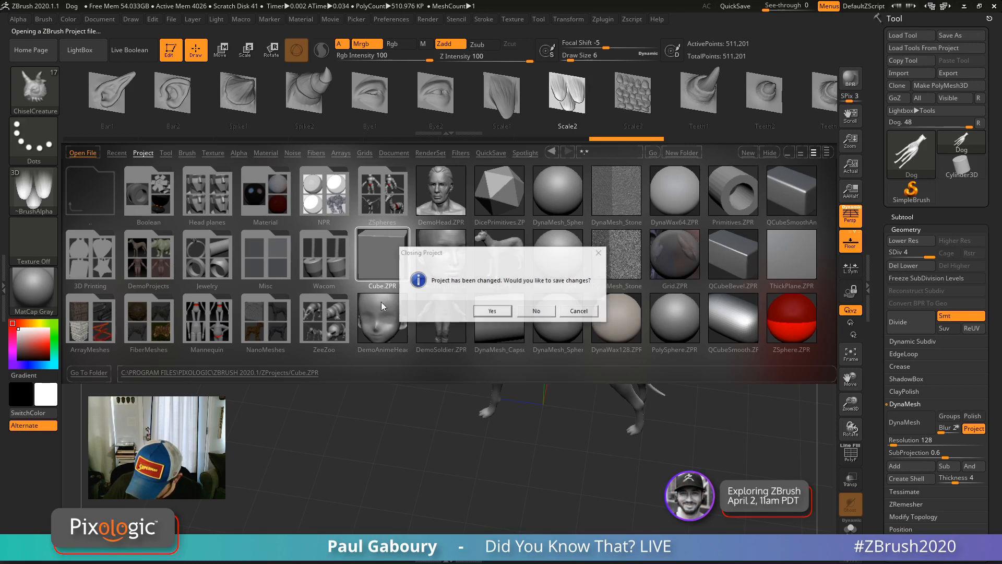
pyautogui.click(533, 313)
# Turn the cube to a corner view and select the ClayBuildup brush.
pyautogui.moveTo(690, 403); pyautogui.dragTo(510, 334, button='right')
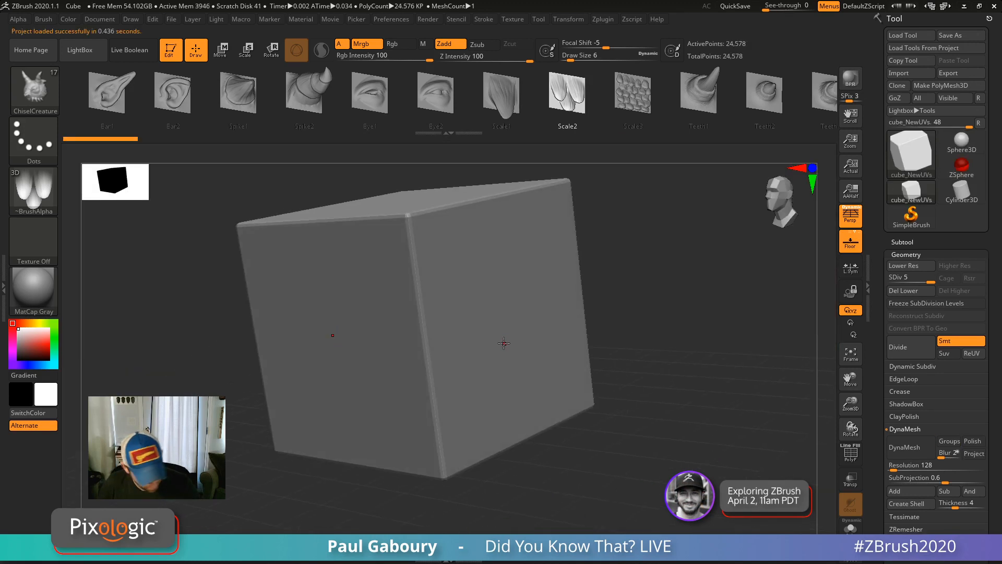
pyautogui.press('b')
pyautogui.press('c')
pyautogui.press('b')
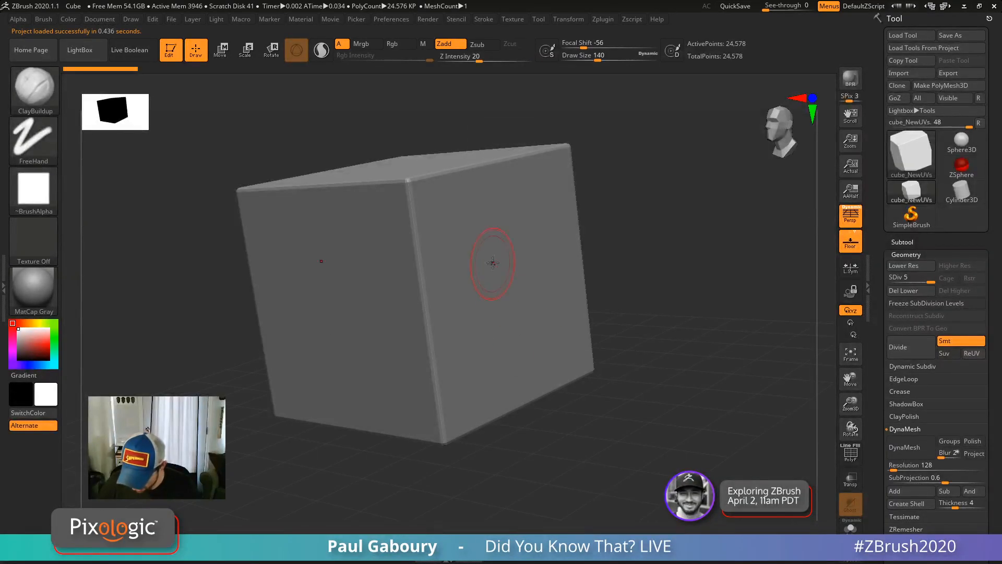
# Try a ClayBuildup stroke on the cube's side face with X symmetry and turn the cube towards its opposite side.
pyautogui.moveTo(492, 262)
pyautogui.mouseDown()
pyautogui.moveTo(496, 339)
pyautogui.moveTo(481, 291)
pyautogui.mouseUp()
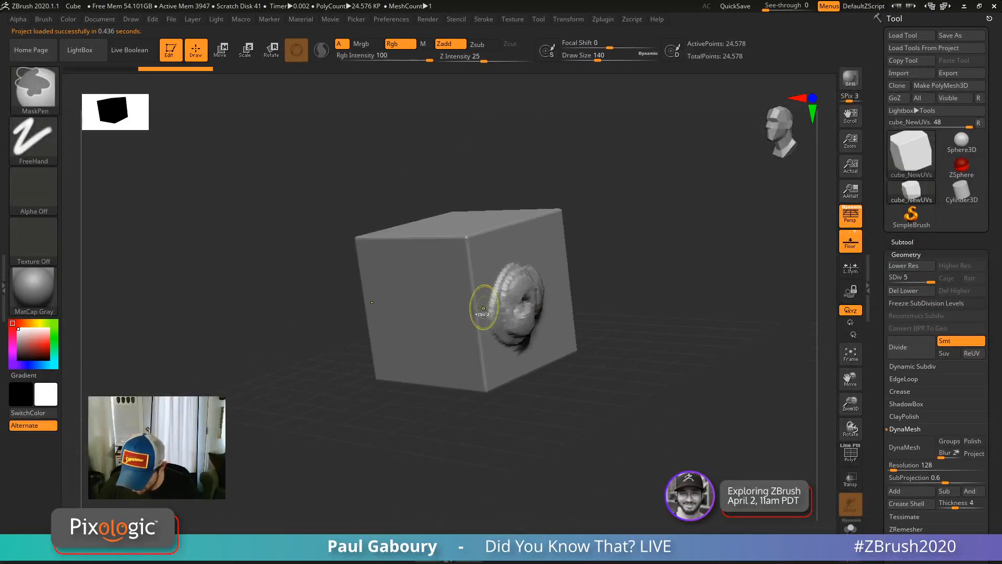
pyautogui.moveTo(477, 302); pyautogui.dragTo(562, 311, button='right')
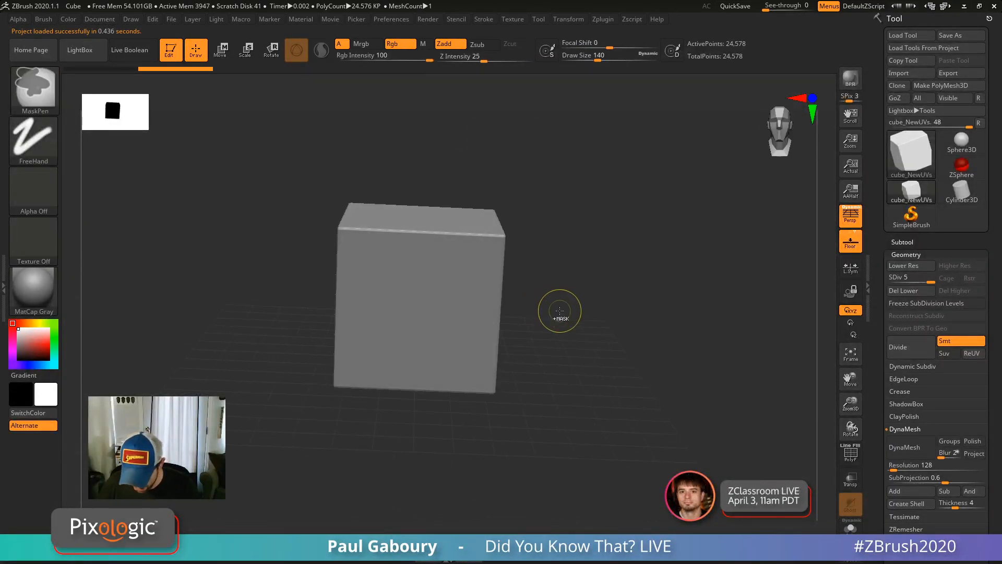
pyautogui.moveTo(556, 313); pyautogui.dragTo(496, 308)
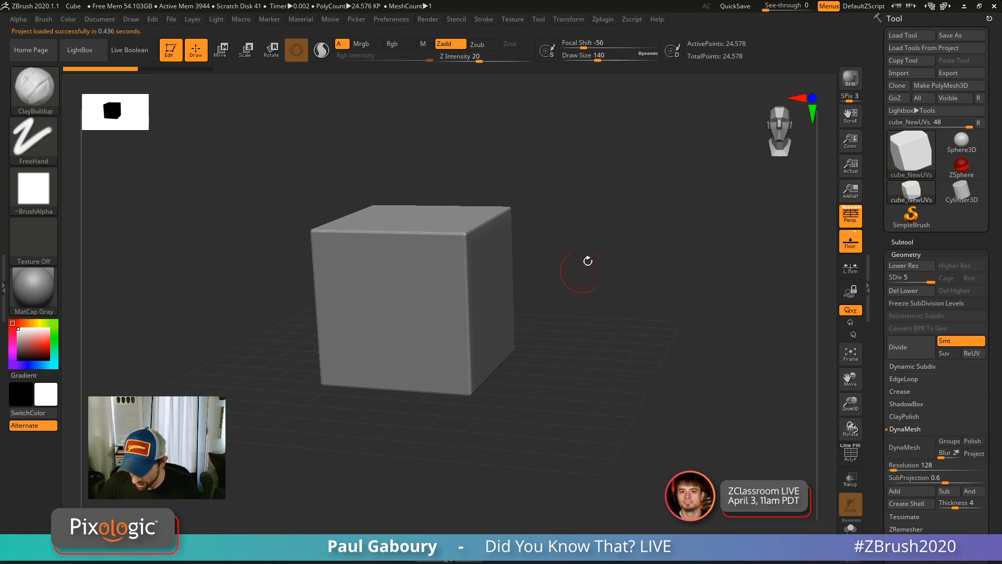
# Enable Z symmetry alongside X, sculpt a test band around the cube's sides, and undo the stroke.
pyautogui.click(569, 19)
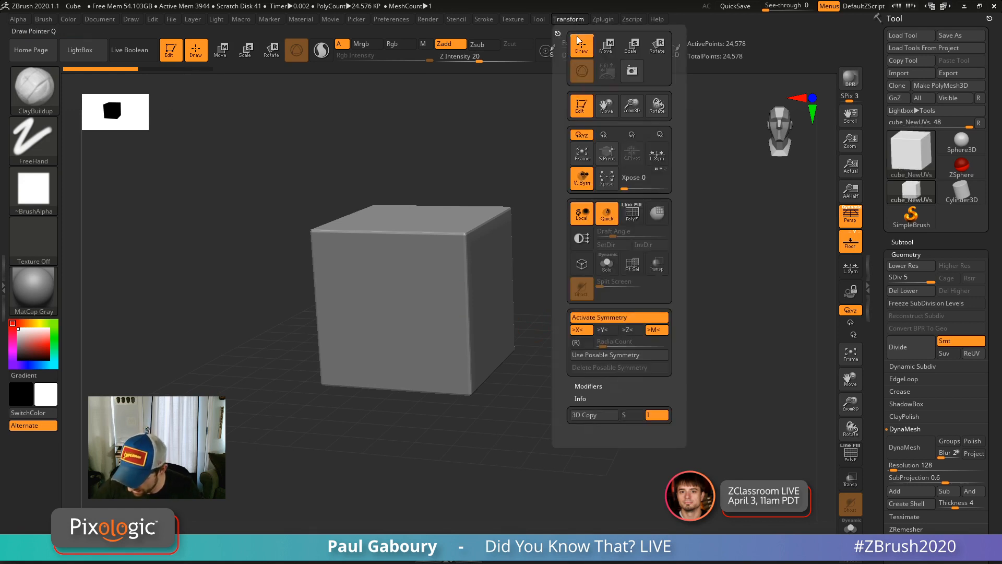
pyautogui.click(631, 330)
pyautogui.moveTo(545, 314)
pyautogui.mouseDown()
pyautogui.moveTo(472, 303)
pyautogui.moveTo(460, 325)
pyautogui.moveTo(355, 321)
pyautogui.moveTo(553, 289)
pyautogui.moveTo(410, 330)
pyautogui.mouseUp()
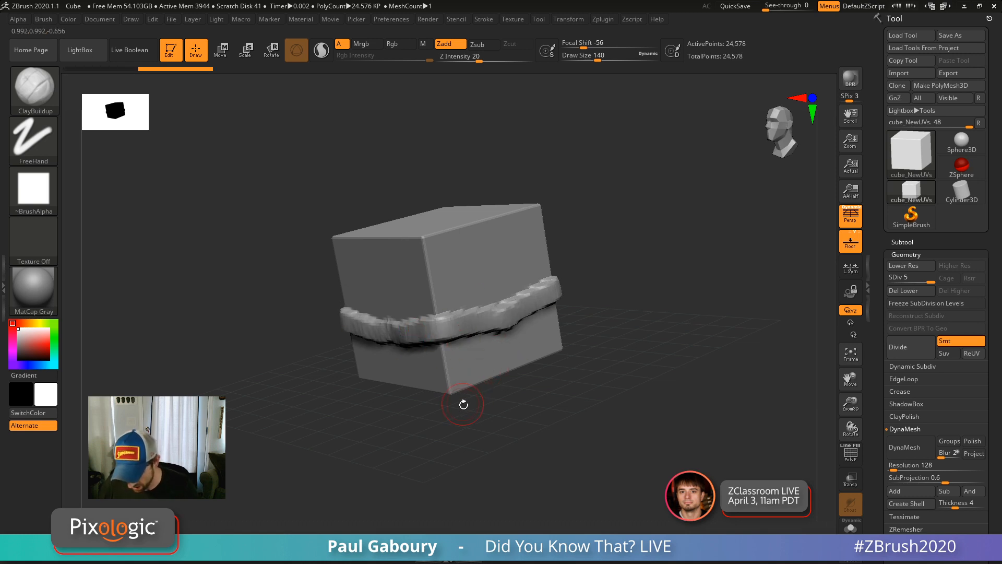
pyautogui.hotkey('ctrl', 'z')
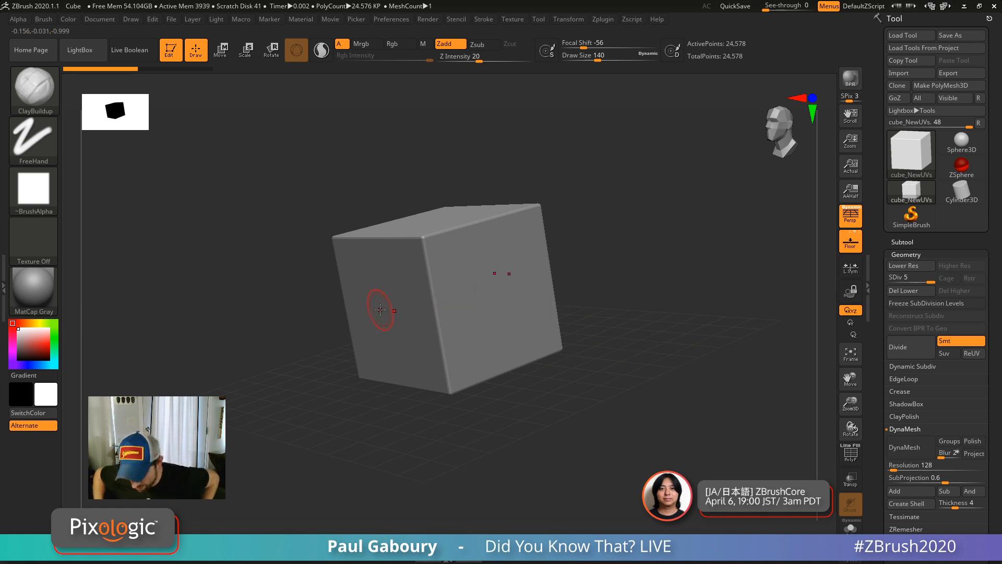
# Switch symmetry from X and Z to radial symmetry around Y, and sculpt crossing clay strokes on the cube's sides.
pyautogui.click(573, 20)
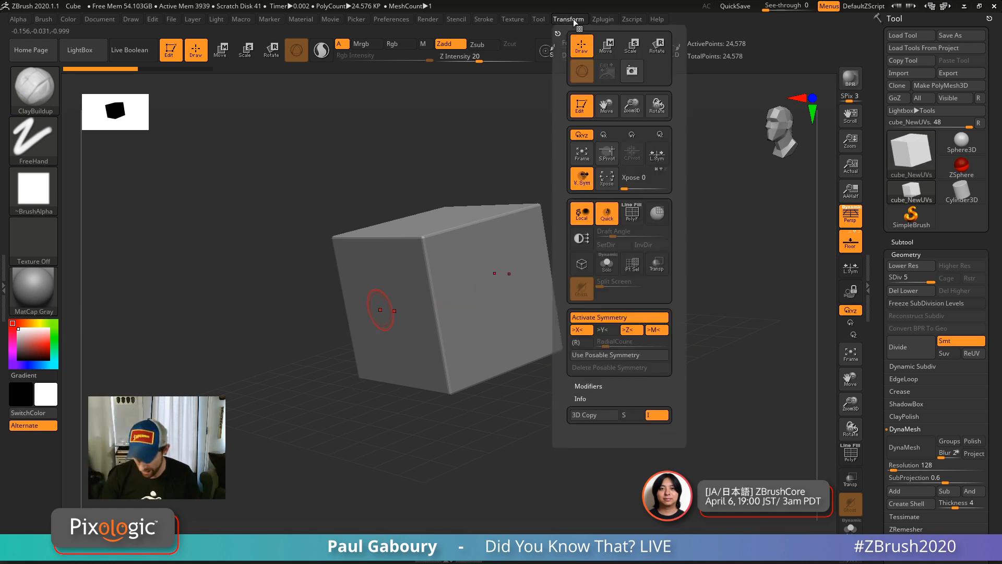
pyautogui.click(606, 331)
pyautogui.click(632, 331)
pyautogui.click(581, 331)
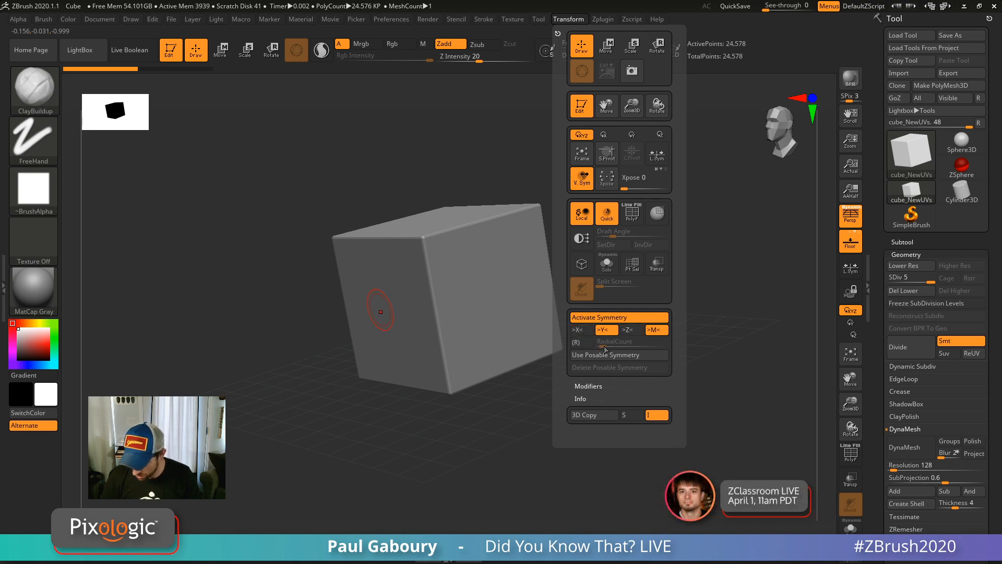
pyautogui.click(575, 342)
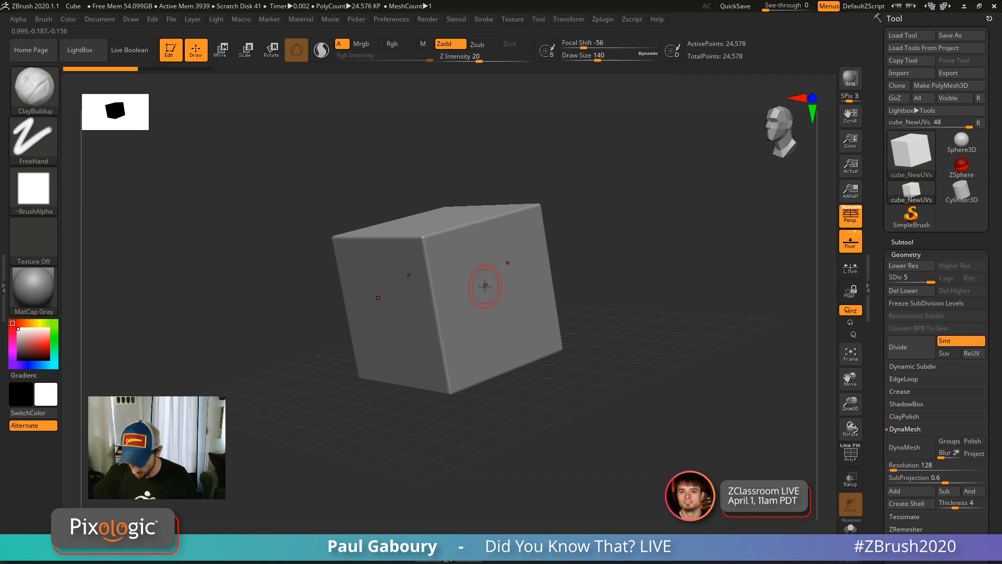
pyautogui.moveTo(485, 285)
pyautogui.mouseDown()
pyautogui.moveTo(441, 311)
pyautogui.moveTo(484, 286)
pyautogui.moveTo(566, 297)
pyautogui.moveTo(548, 383)
pyautogui.moveTo(597, 432)
pyautogui.moveTo(613, 359)
pyautogui.moveTo(653, 374)
pyautogui.moveTo(619, 378)
pyautogui.moveTo(611, 360)
pyautogui.moveTo(622, 364)
pyautogui.mouseUp()
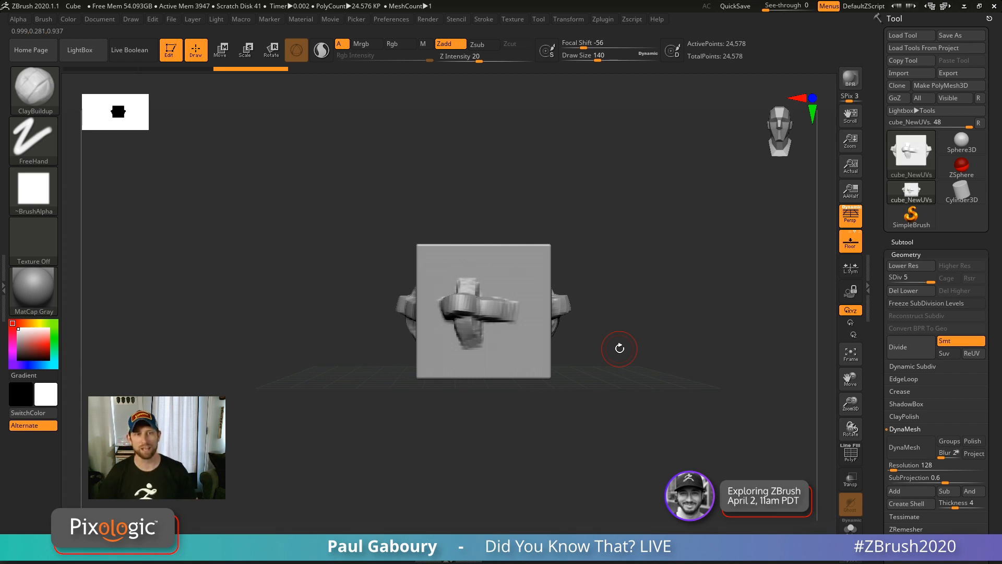
# Switch to the Pixologic website in Chrome and open the Free ZClassroom Training page.
pyautogui.moveTo(33, 290)
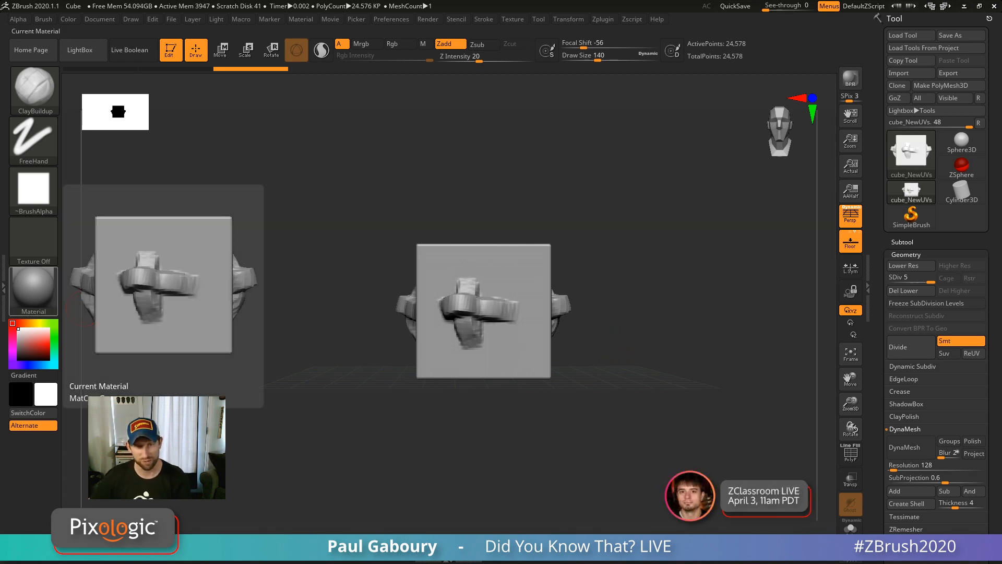
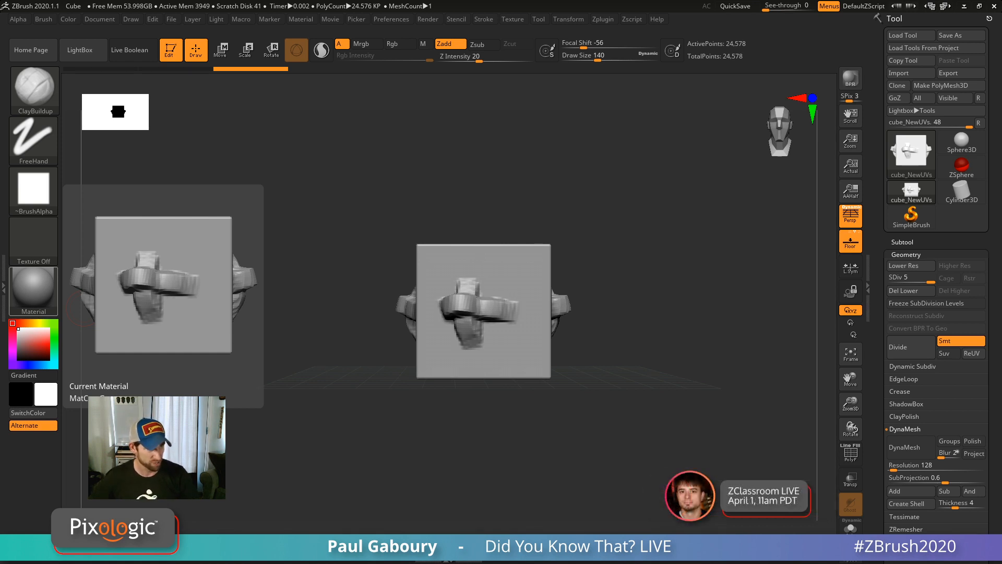
pyautogui.moveTo(0, 271); pyautogui.dragTo(454, 2)
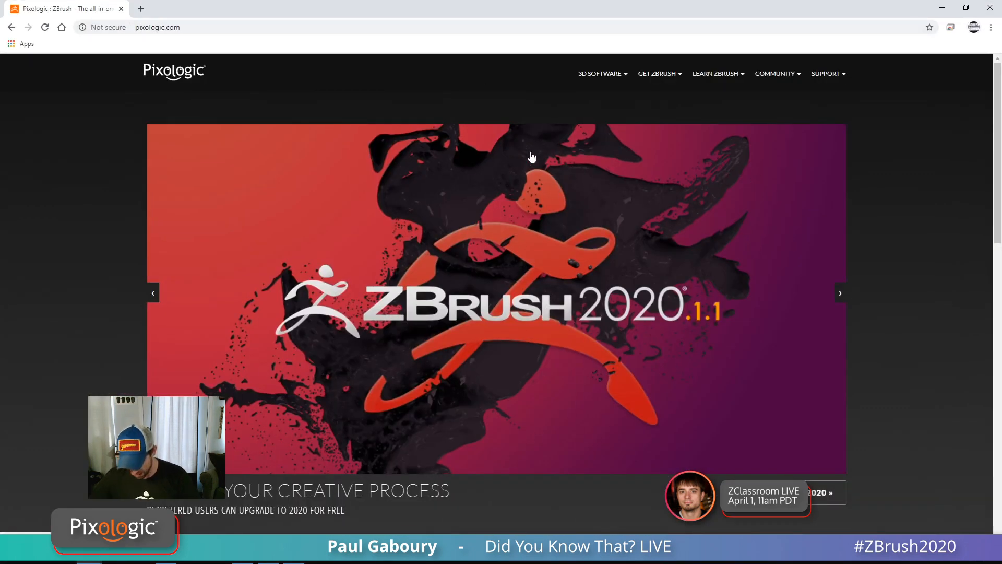
pyautogui.moveTo(723, 77)
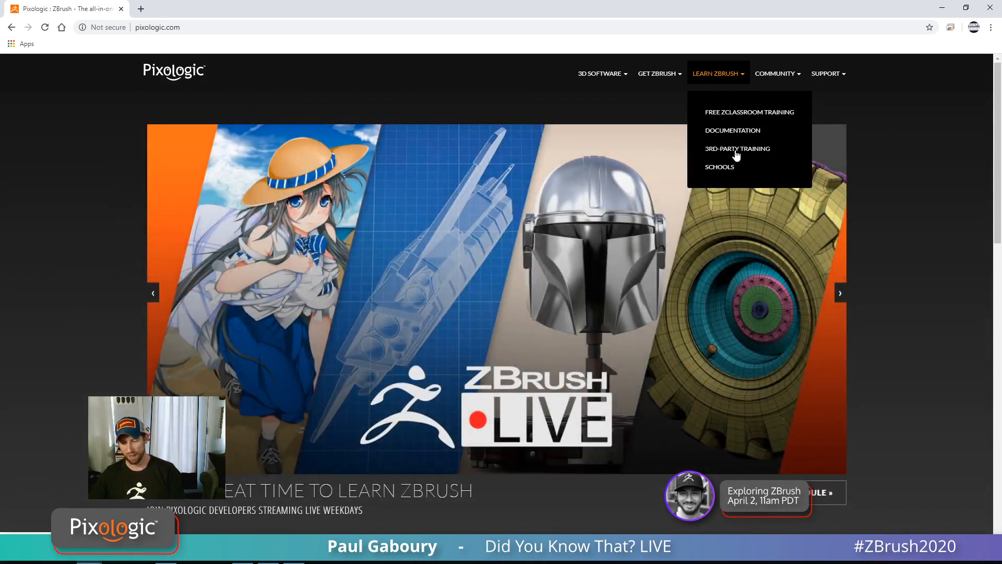
pyautogui.click(751, 112)
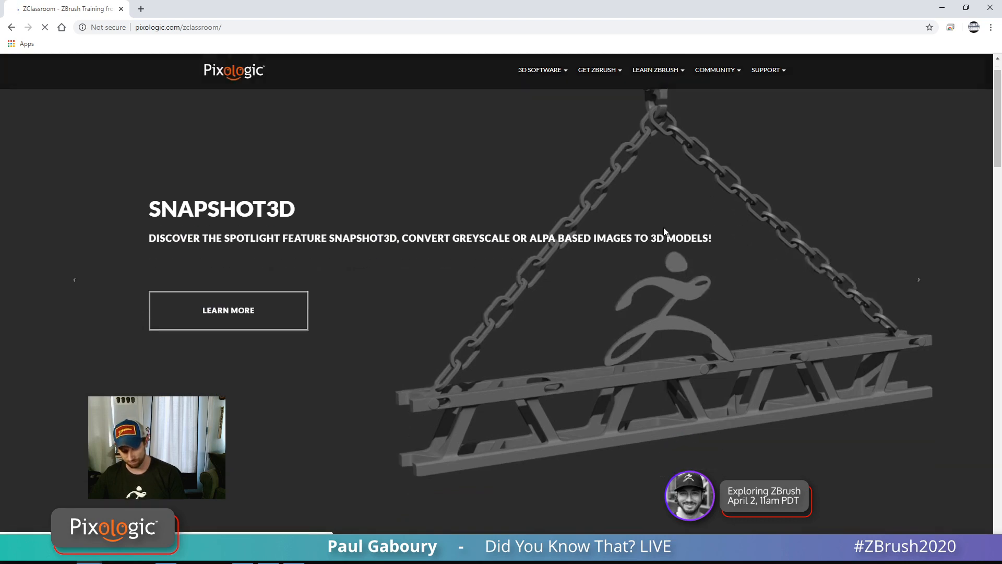
# Find the ZBrush courses on the ZClassroom page and open the Getting Started course.
pyautogui.scroll(-12, 675, 225)
pyautogui.scroll(-8, 682, 227)
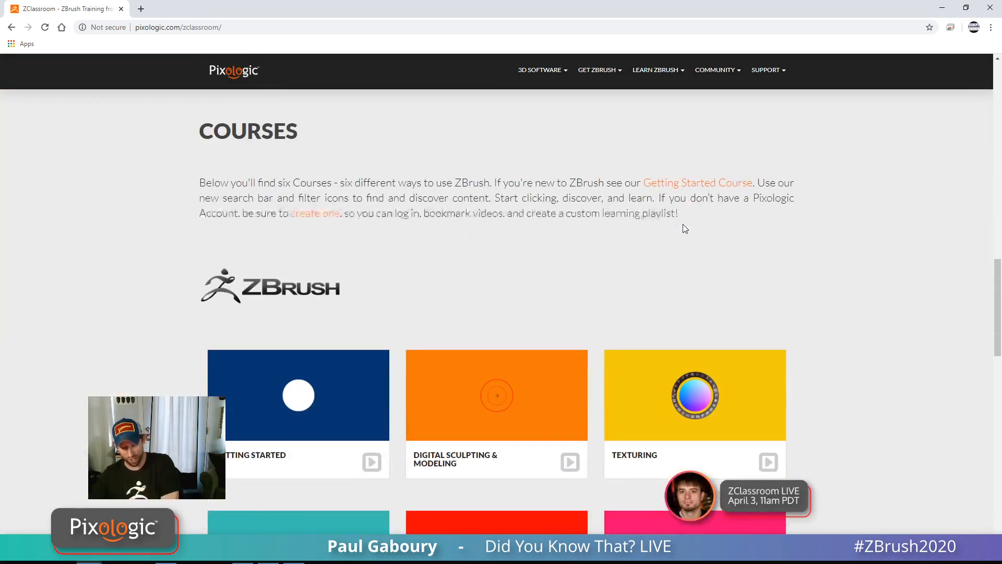
pyautogui.scroll(4, 683, 225)
pyautogui.scroll(-3, 683, 225)
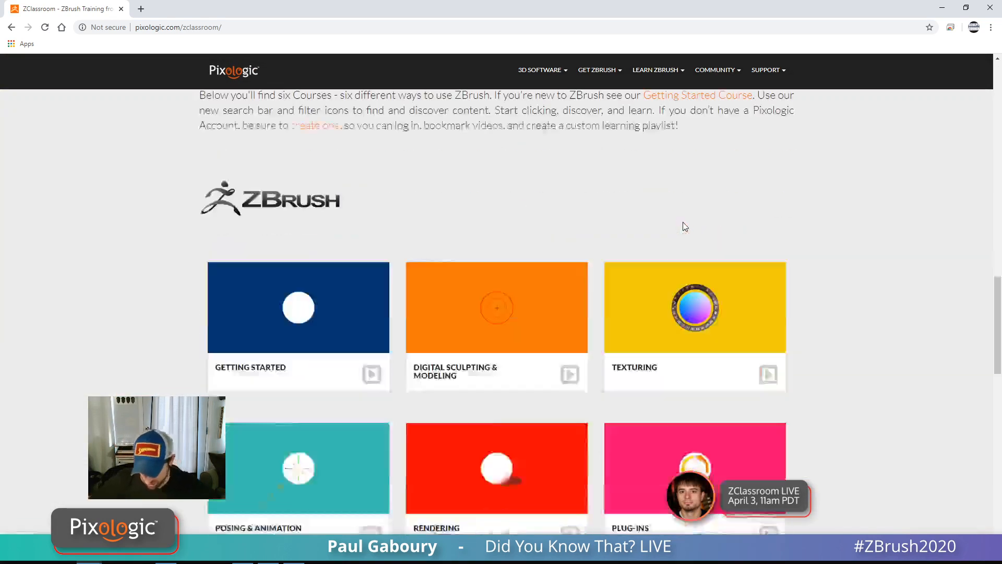
pyautogui.click(294, 262)
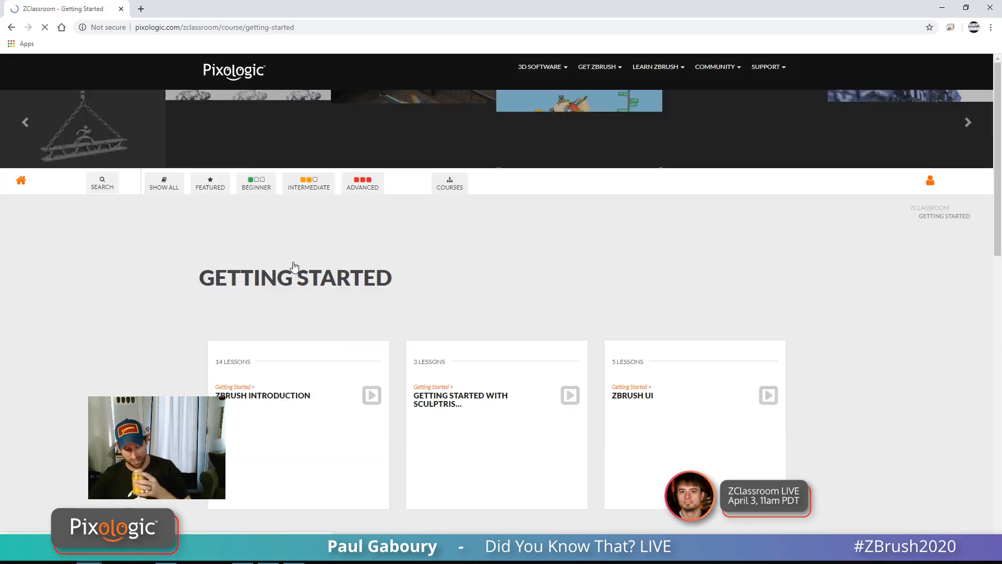
# Browse the Getting Started workshops and open How to Start in ZBrush.
pyautogui.scroll(-6, 506, 249)
pyautogui.scroll(-1, 507, 252)
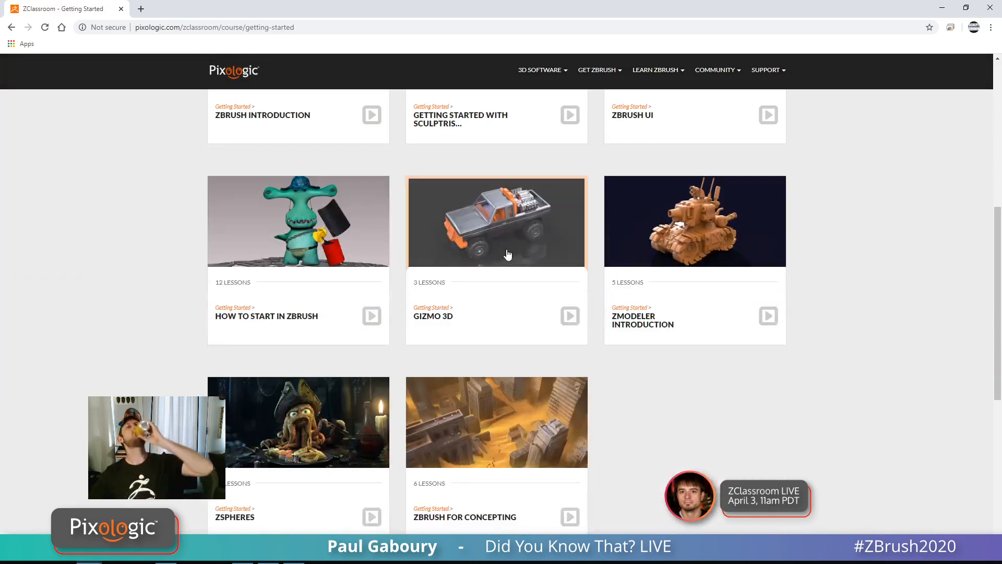
pyautogui.scroll(3, 505, 250)
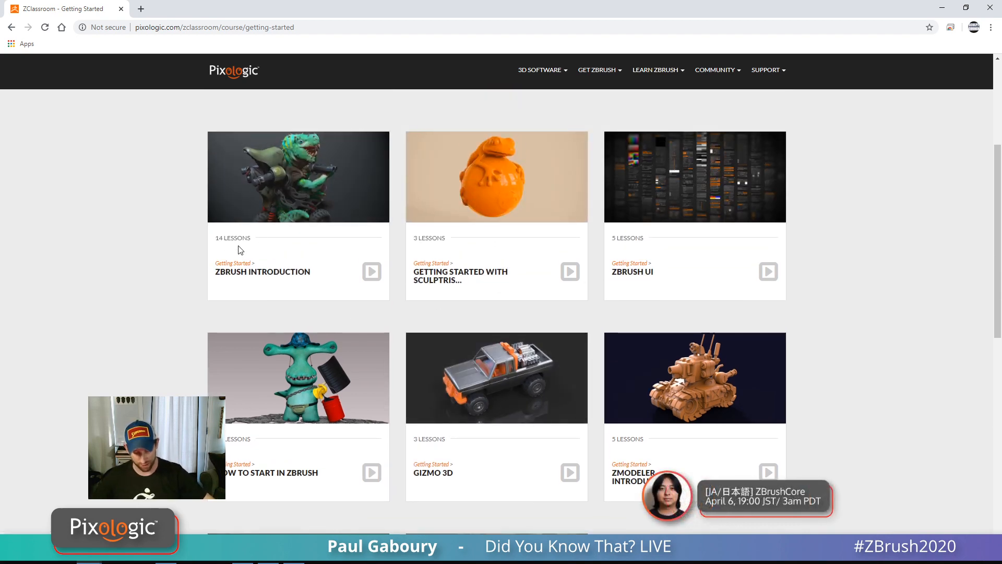
pyautogui.scroll(-2, 271, 417)
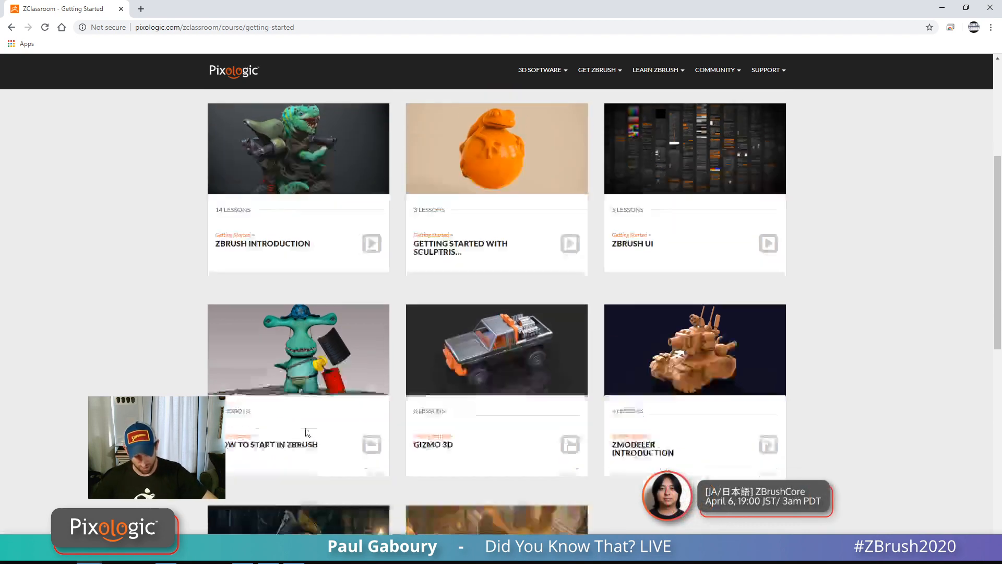
pyautogui.click(315, 309)
# Look through the lessons of the How to Start in ZBrush workshop down to the last row.
pyautogui.scroll(-3, 472, 345)
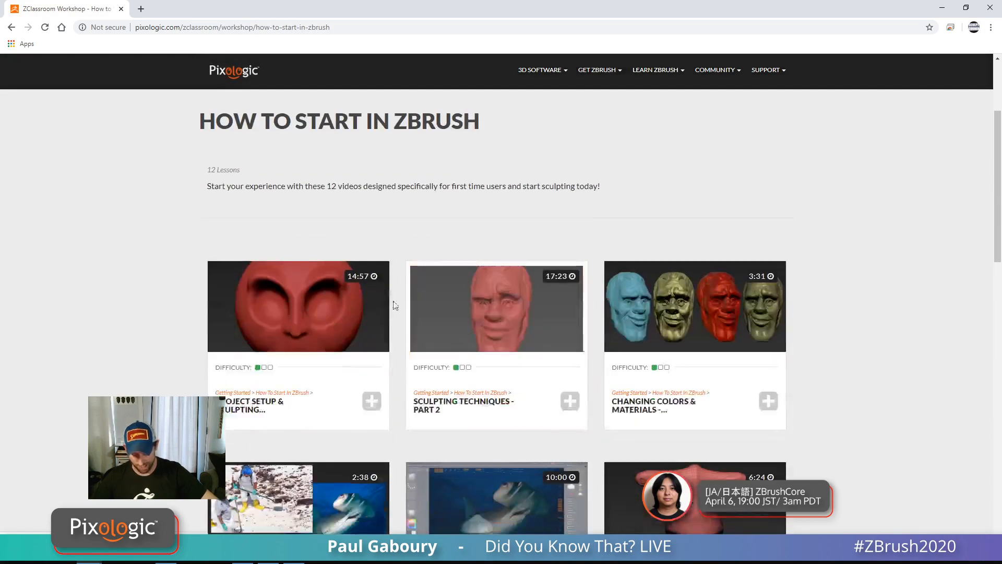
pyautogui.scroll(-1, 728, 349)
pyautogui.scroll(-6, 728, 349)
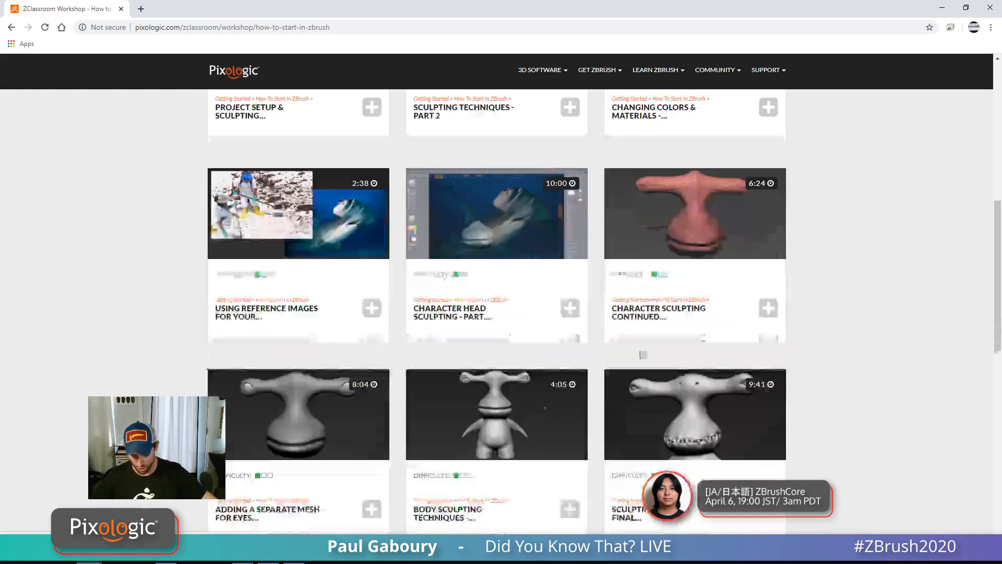
pyautogui.scroll(-3, 640, 367)
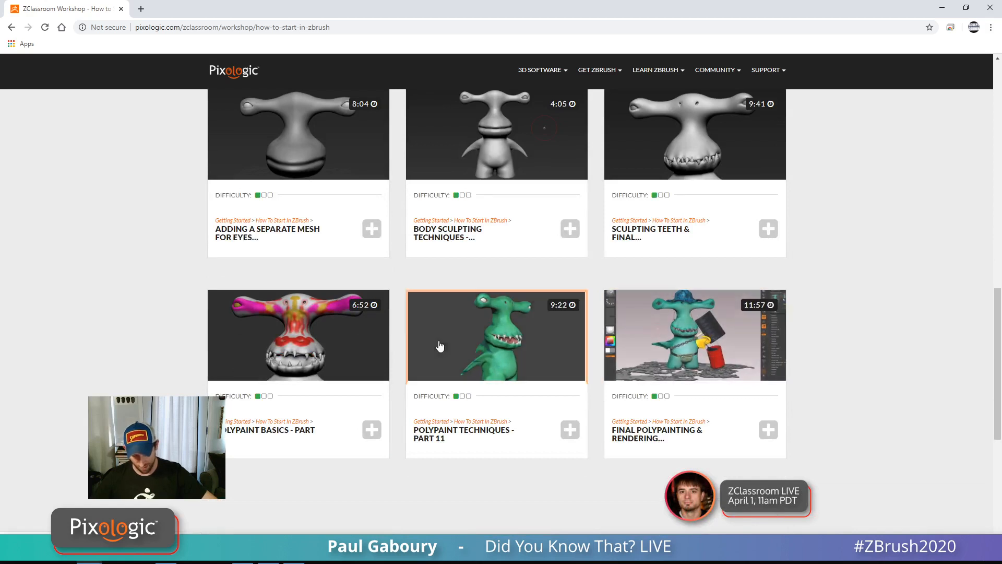
# Look over the How To Start in ZBrush lessons, from the polypaint videos back to the workshop's heading.
pyautogui.scroll(-1, 527, 358)
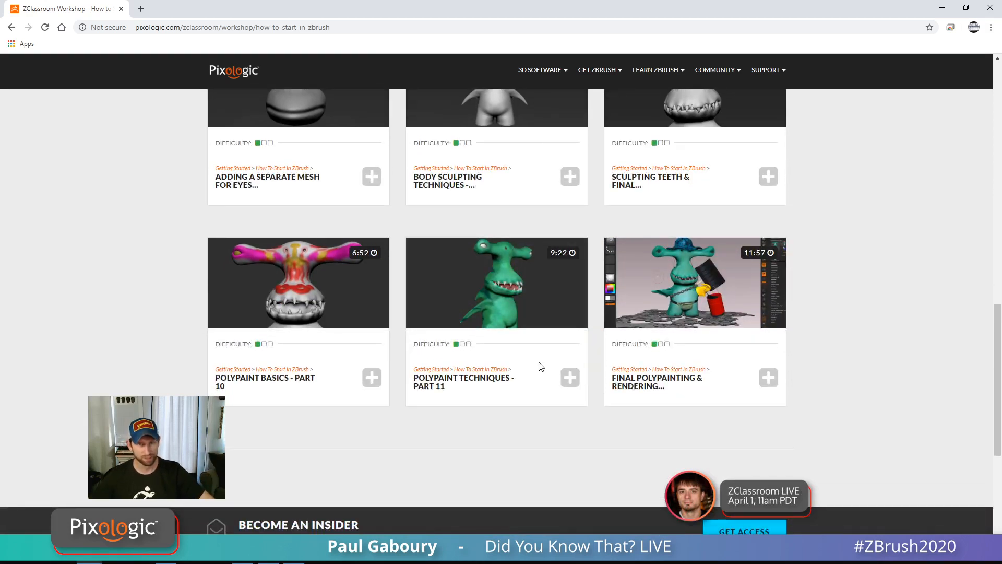
pyautogui.scroll(13, 541, 366)
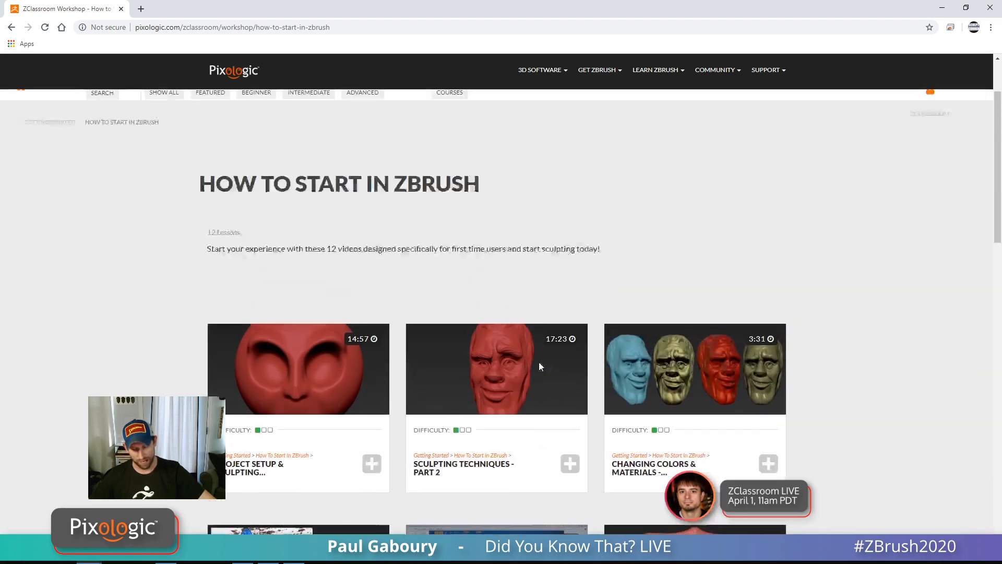
pyautogui.scroll(2, 539, 361)
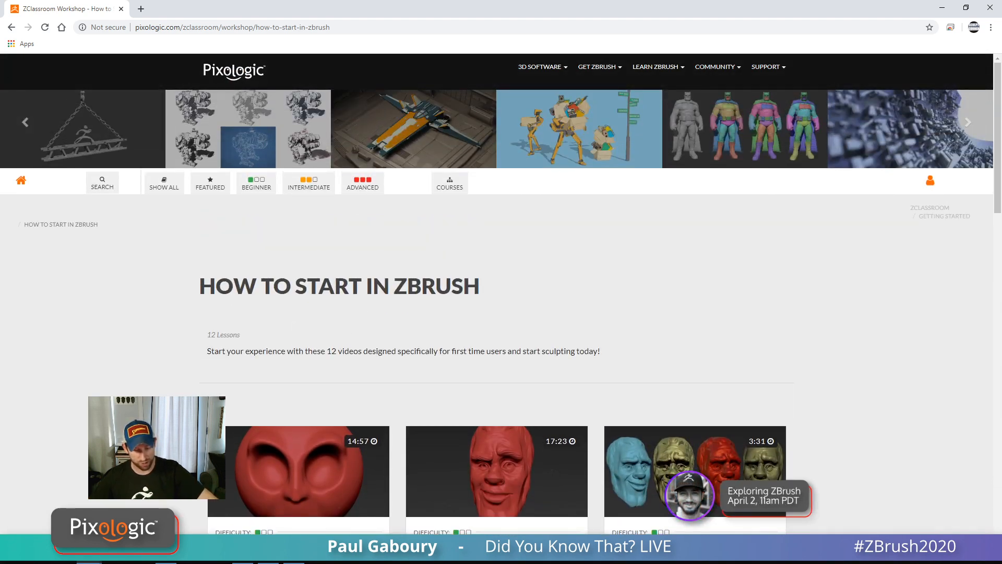
# Return to the Getting Started course, look over its workshops, and go to the ZClassroom home page.
pyautogui.click(13, 29)
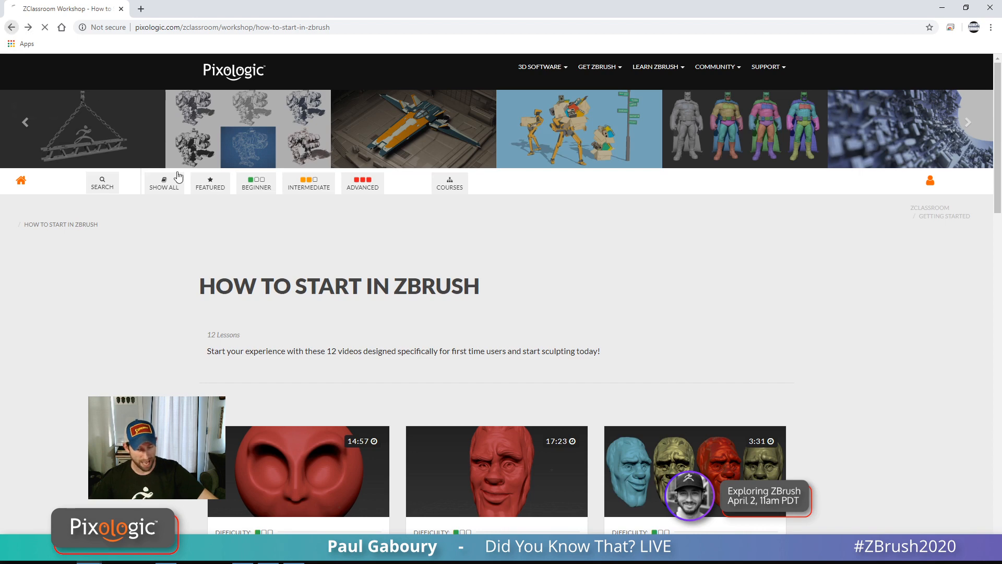
pyautogui.scroll(-7, 702, 386)
pyautogui.scroll(8, 700, 385)
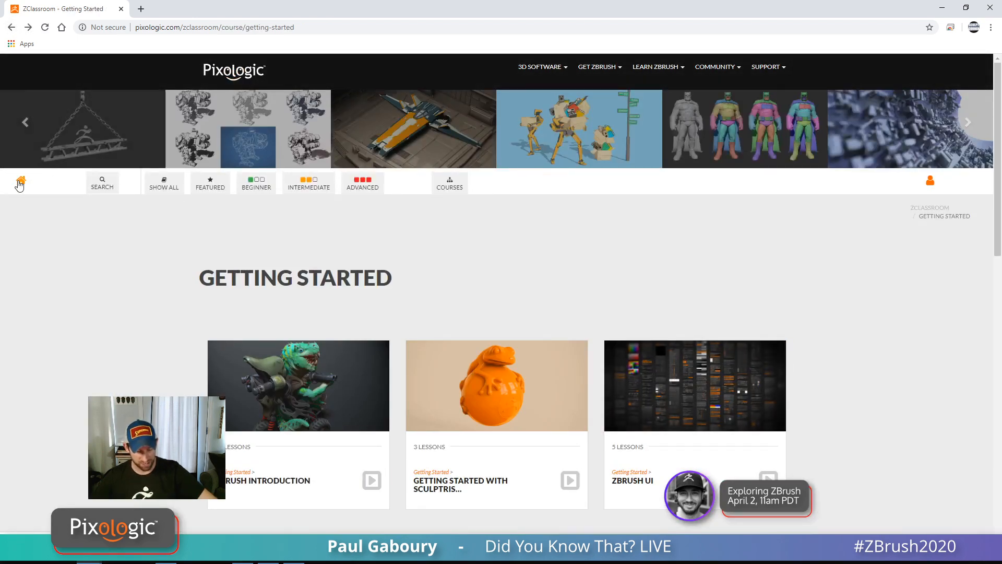
pyautogui.click(21, 180)
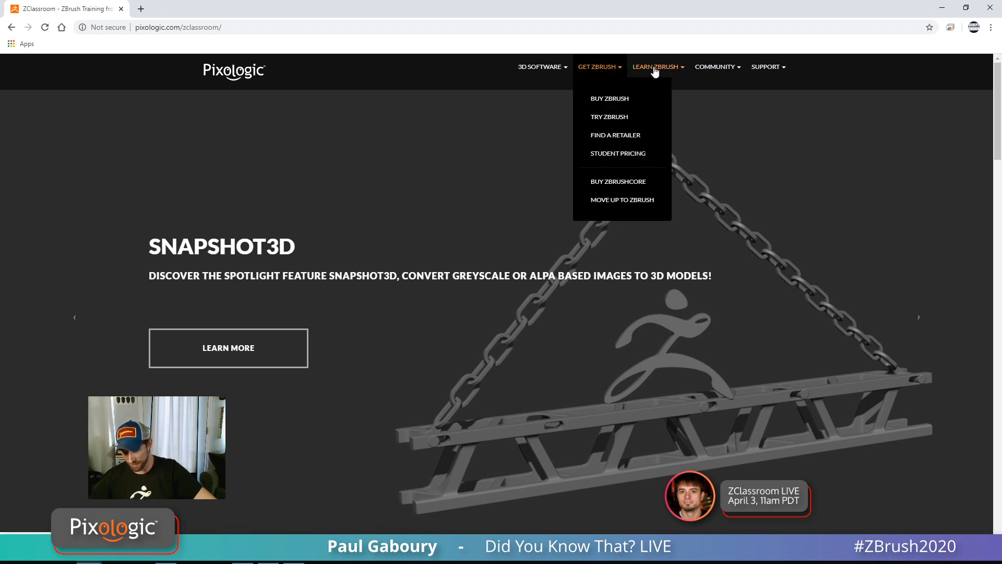
# Open the ZBrushCentral forums from the Pixologic site's community links.
pyautogui.moveTo(658, 72)
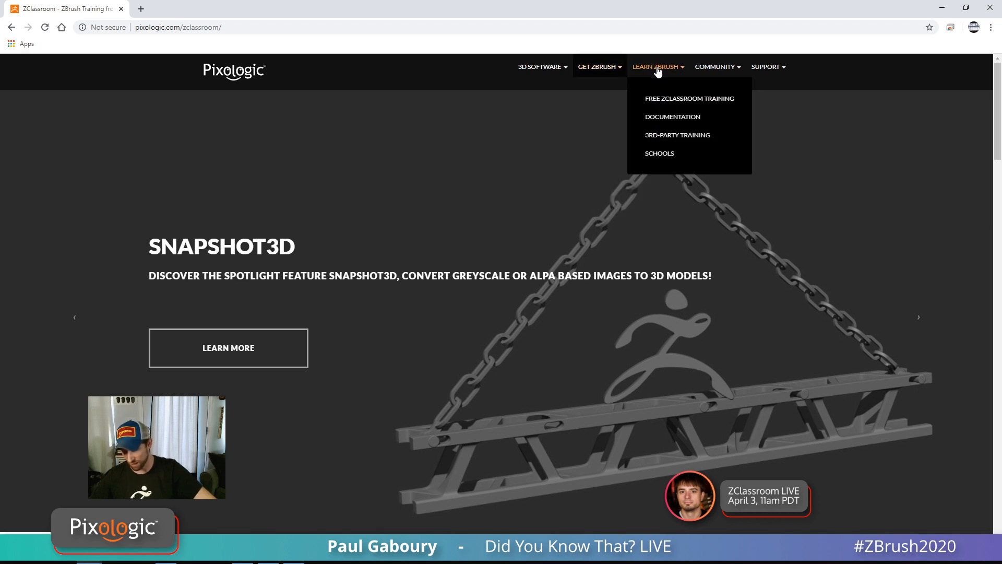
pyautogui.click(373, 29)
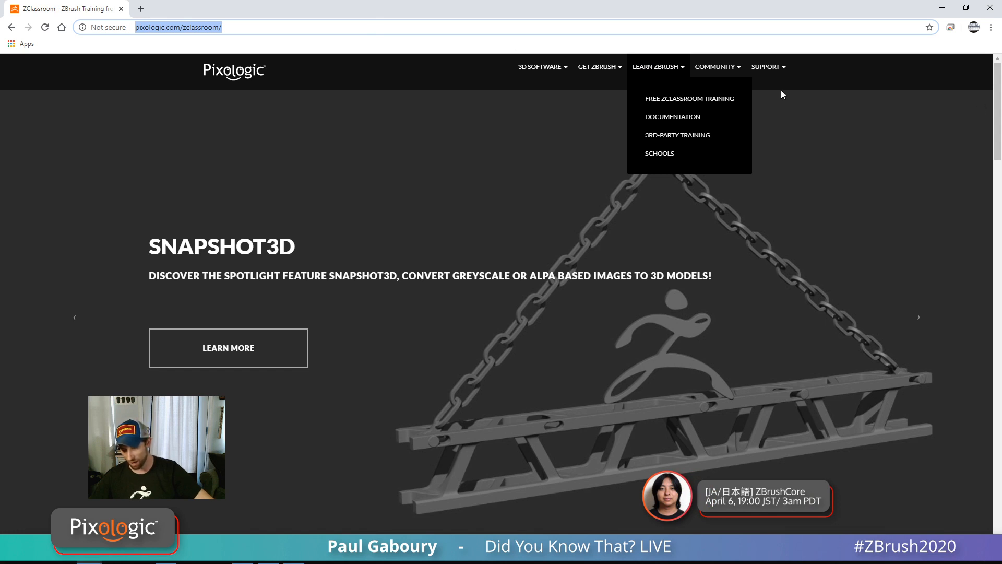
pyautogui.click(724, 68)
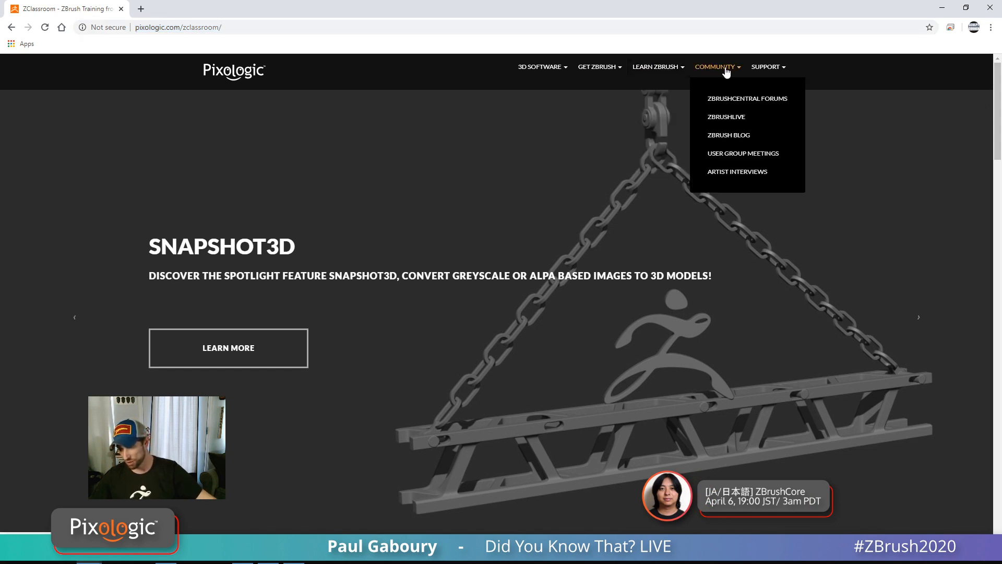
pyautogui.click(763, 100)
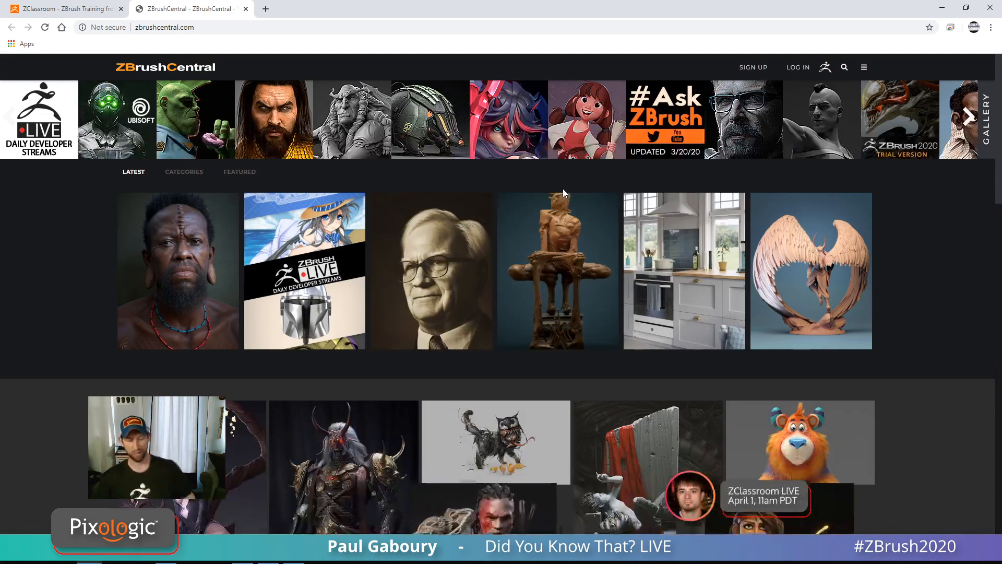
# Examine the latest artworks in the ZBrushCentral gallery and return to the start of the page.
pyautogui.scroll(-3, 580, 192)
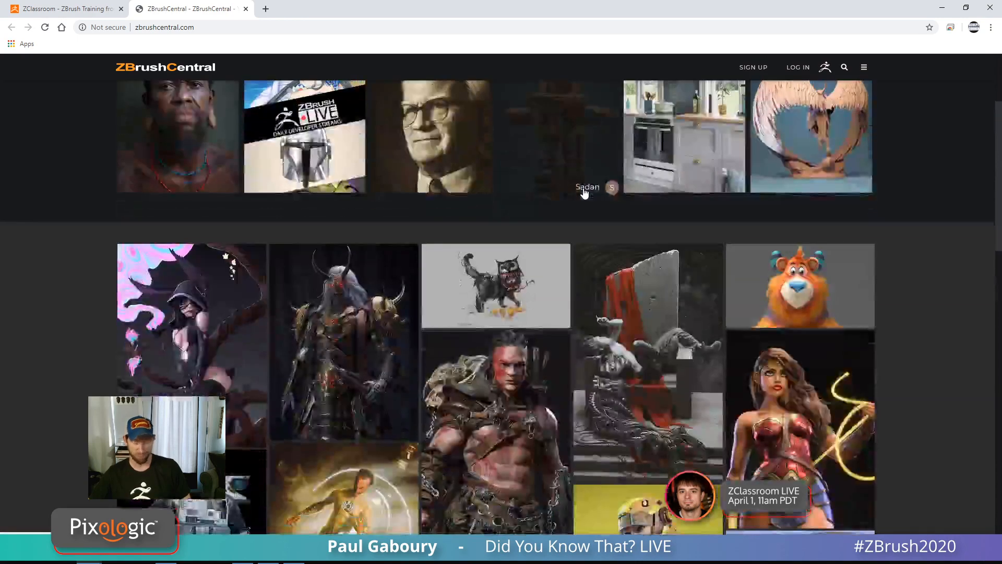
pyautogui.scroll(-1, 584, 193)
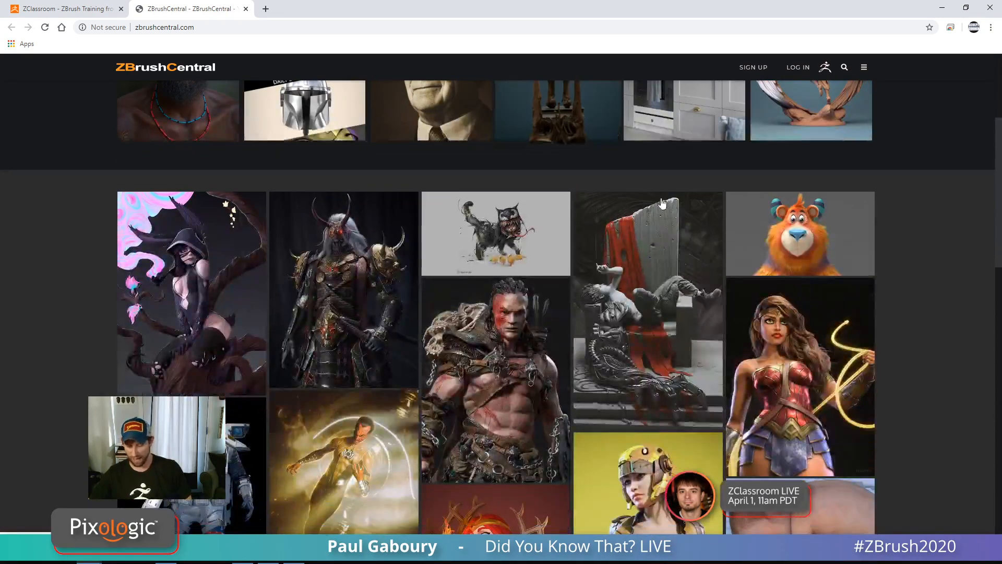
pyautogui.scroll(-2, 631, 219)
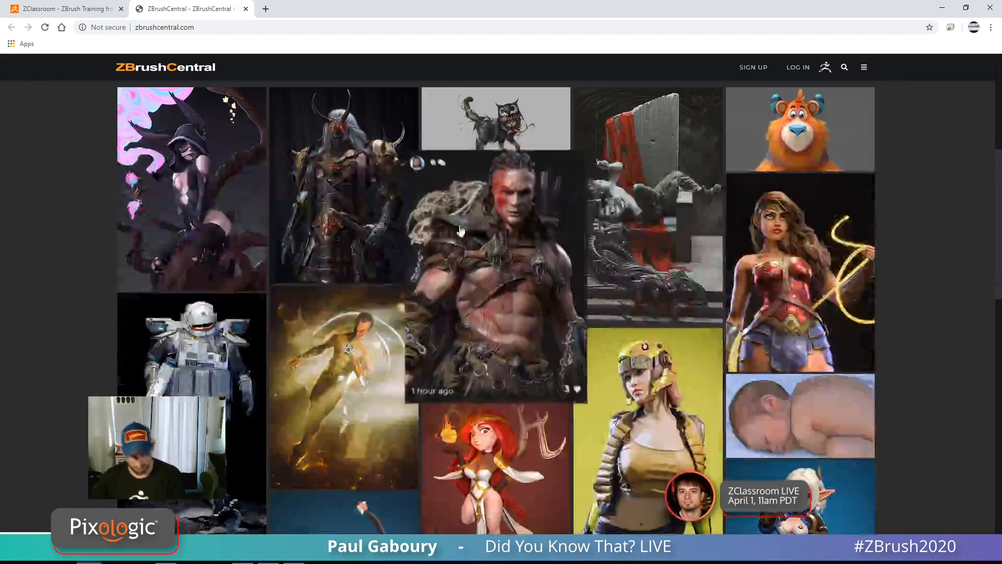
pyautogui.scroll(-2, 536, 252)
pyautogui.scroll(-2, 540, 255)
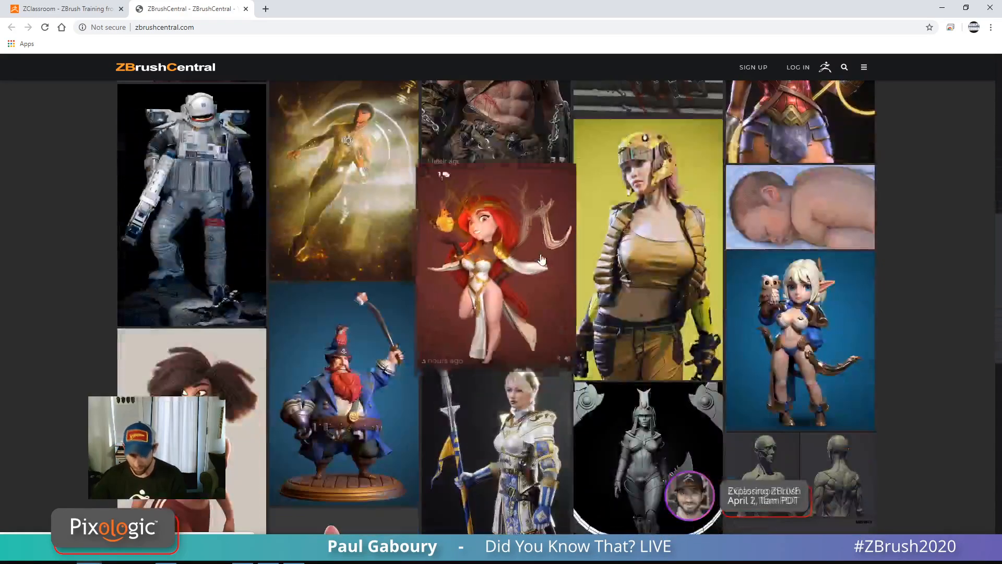
pyautogui.scroll(-2, 360, 243)
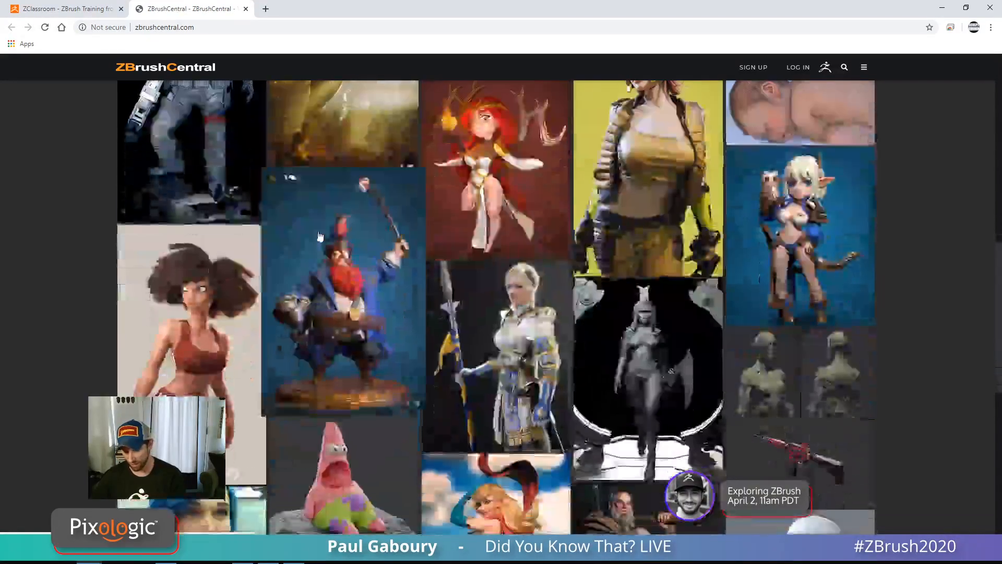
pyautogui.scroll(-1, 355, 240)
pyautogui.scroll(-2, 354, 240)
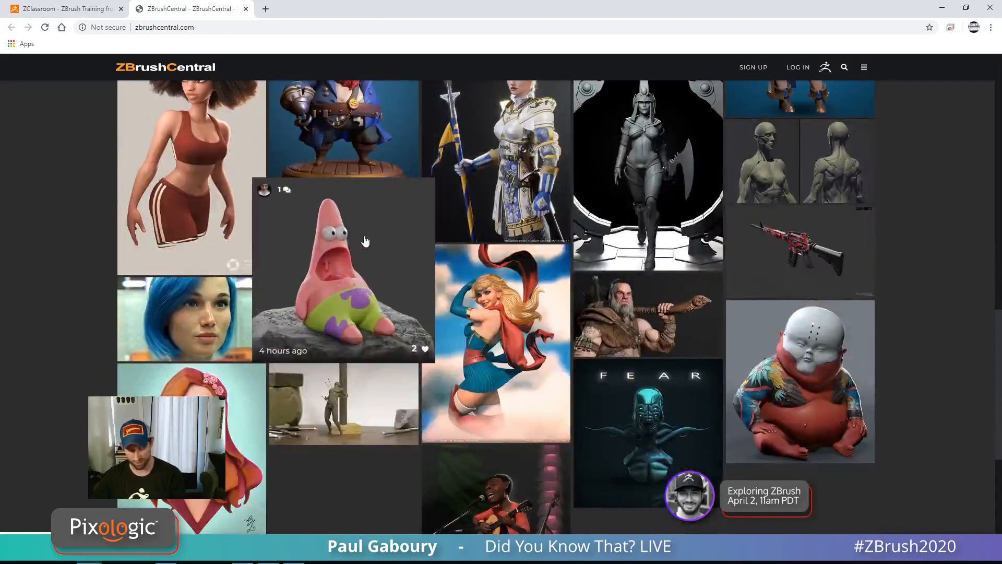
pyautogui.scroll(-1, 372, 241)
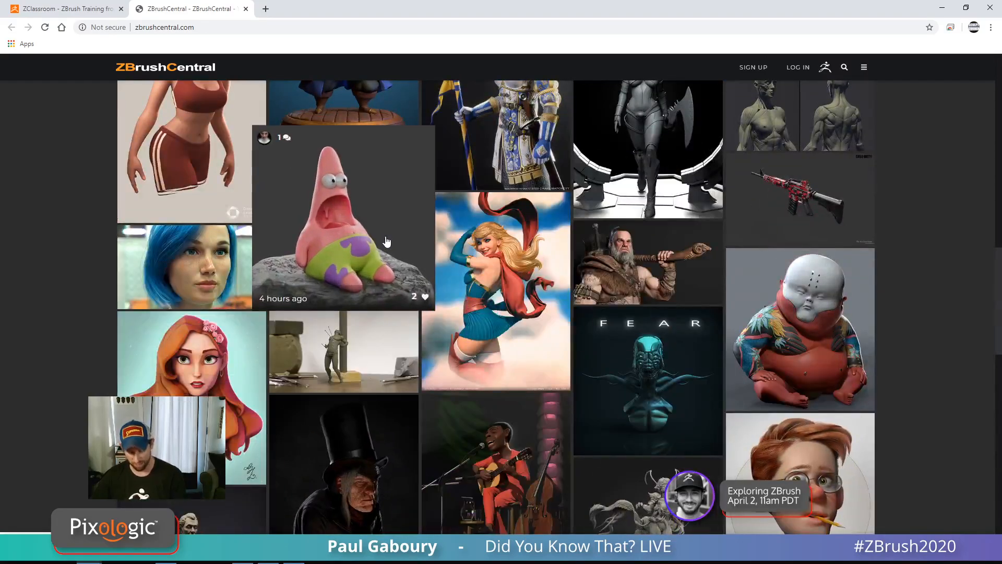
pyautogui.scroll(-4, 380, 240)
pyautogui.scroll(-3, 387, 240)
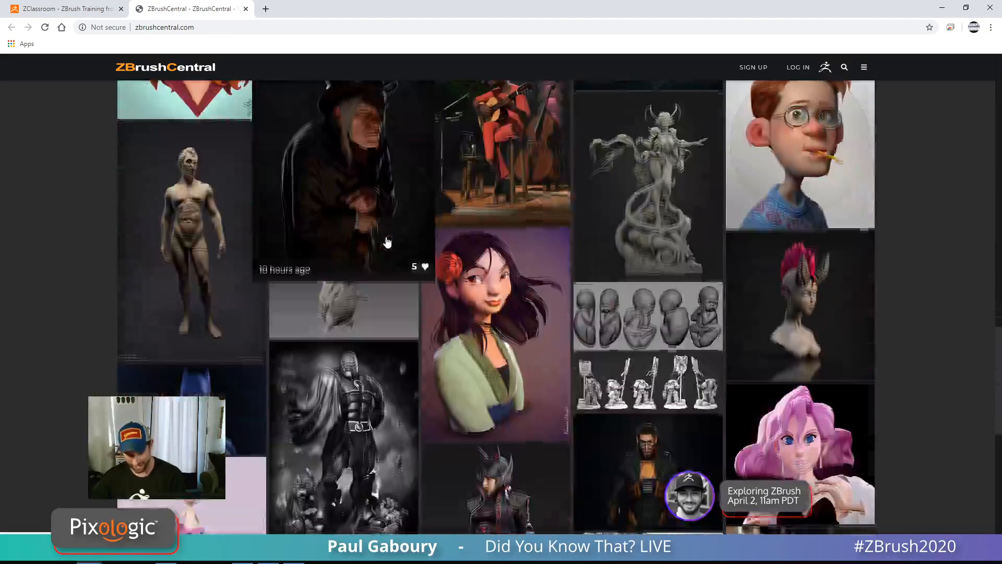
pyautogui.scroll(-3, 263, 386)
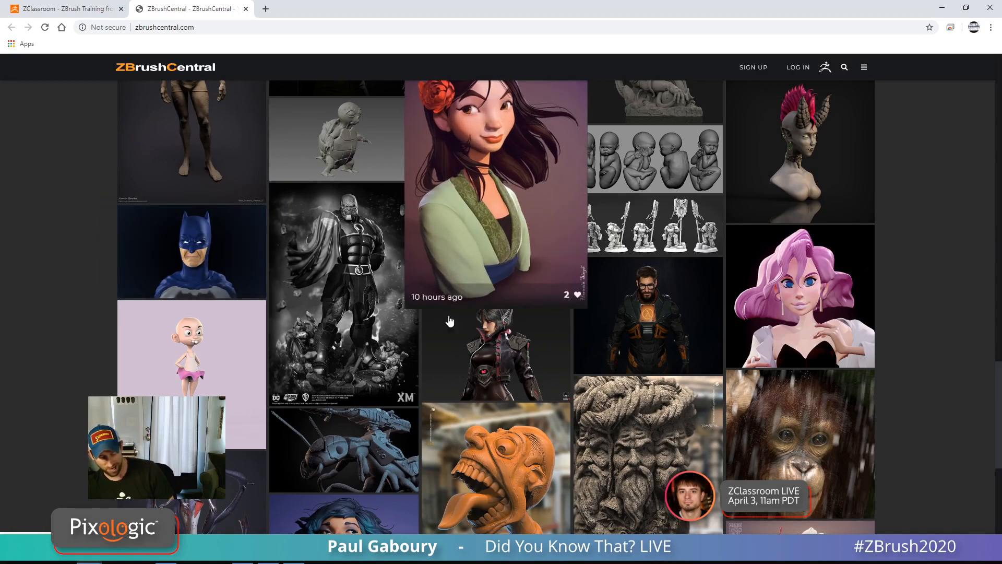
pyautogui.scroll(5, 536, 296)
pyautogui.scroll(15, 536, 296)
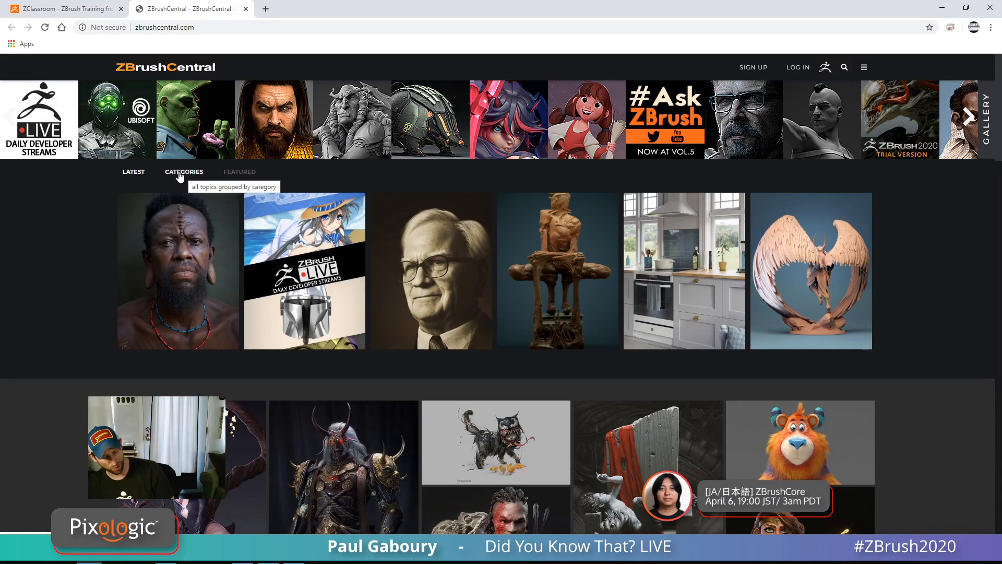
# Examine the ZBrushCentral topic categories, including the help and support sections, and return to the latest posts.
pyautogui.click(185, 173)
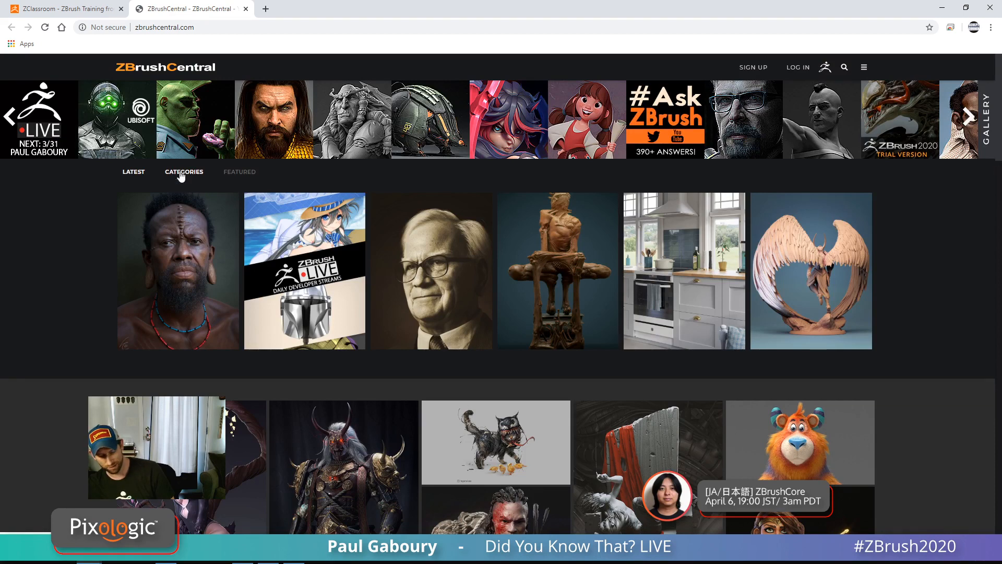
pyautogui.scroll(-5, 426, 326)
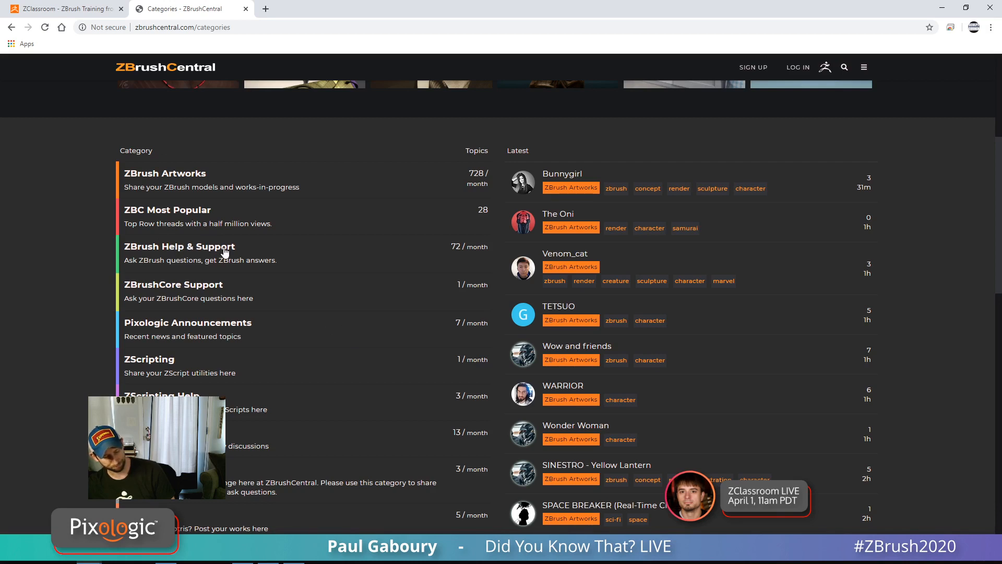
pyautogui.scroll(-2, 238, 296)
pyautogui.scroll(2, 280, 292)
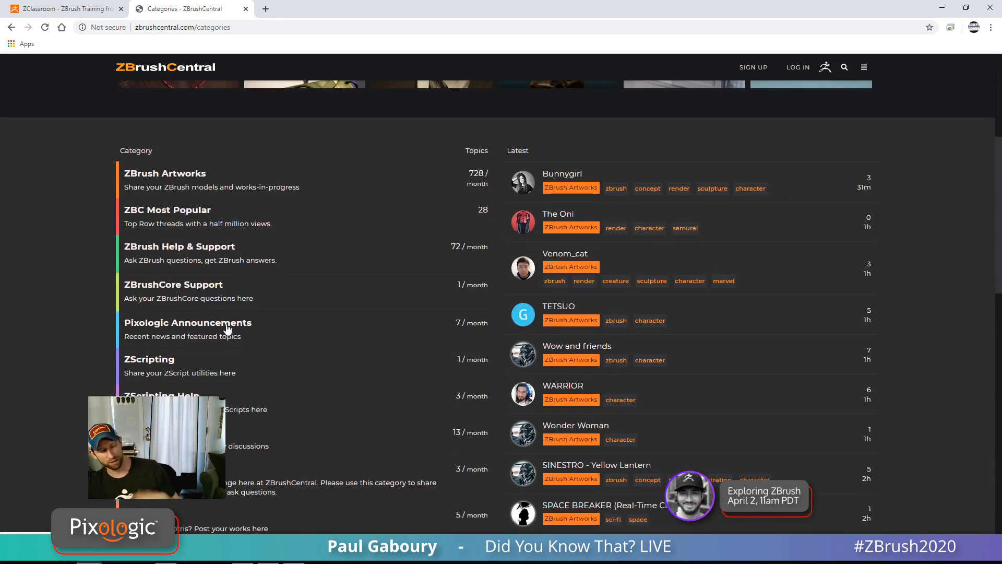
pyautogui.scroll(5, 228, 327)
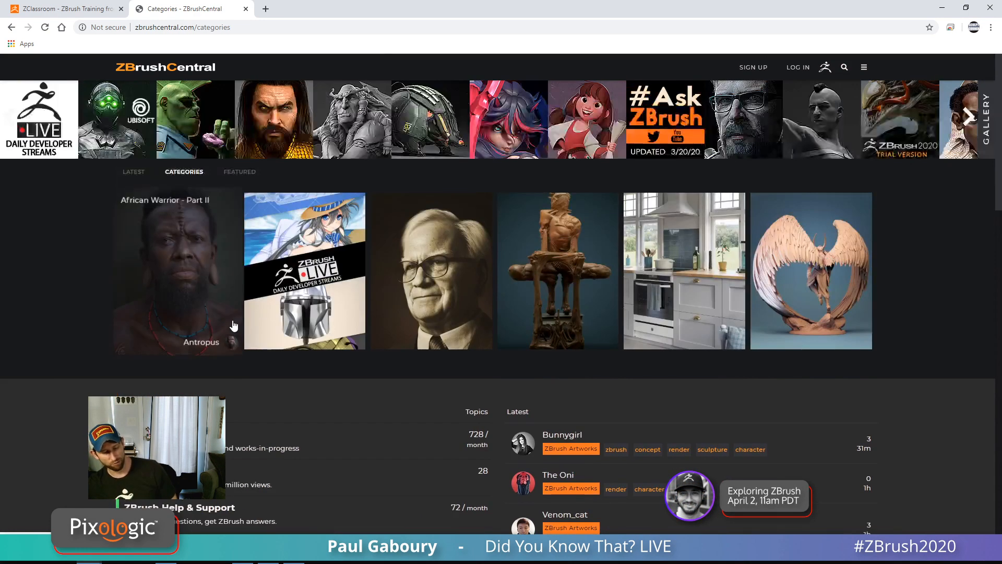
pyautogui.click(133, 172)
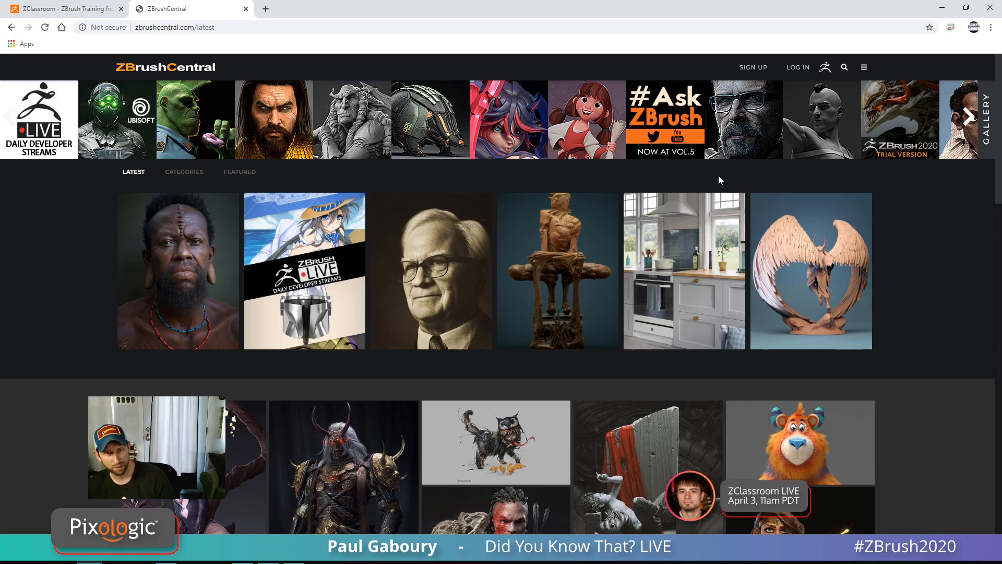
# Switch to ZBrush and select the Chisel3D brush for sculpting.
pyautogui.hotkey('alt', 'Tab')
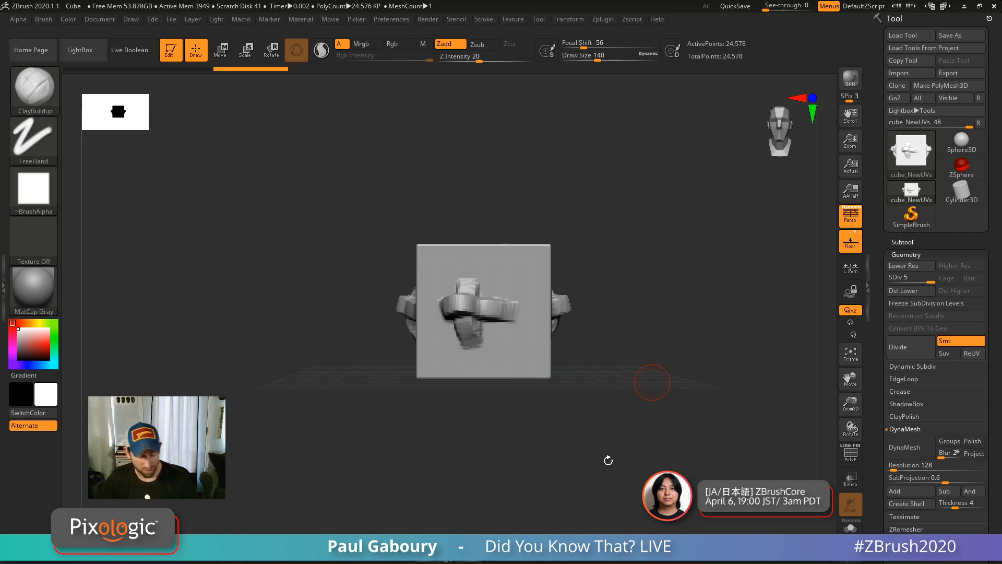
pyautogui.press('b')
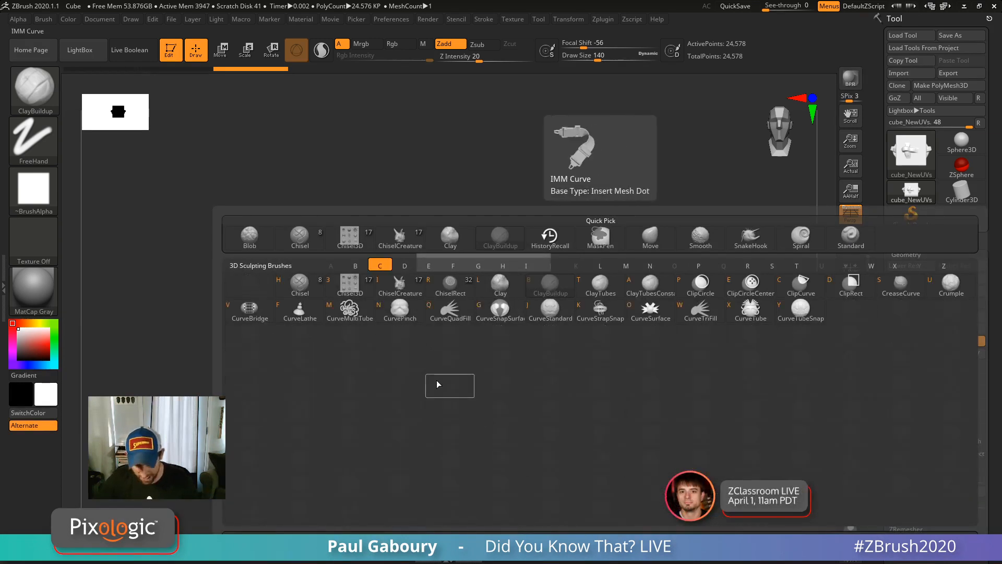
pyautogui.click(349, 284)
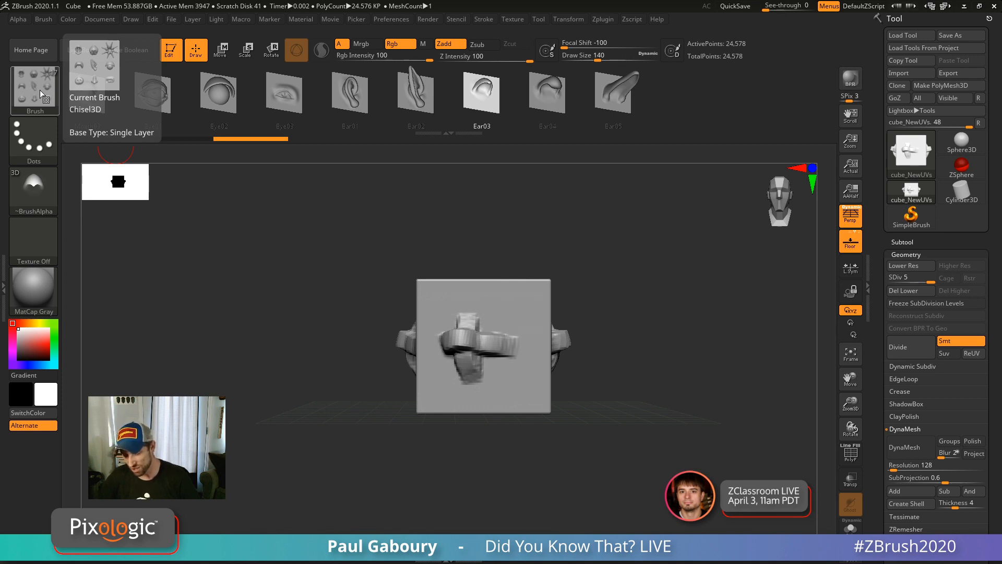
# Load the Plane3D primitive as the active tool and convert it to a PolyMesh3D.
pyautogui.click(911, 152)
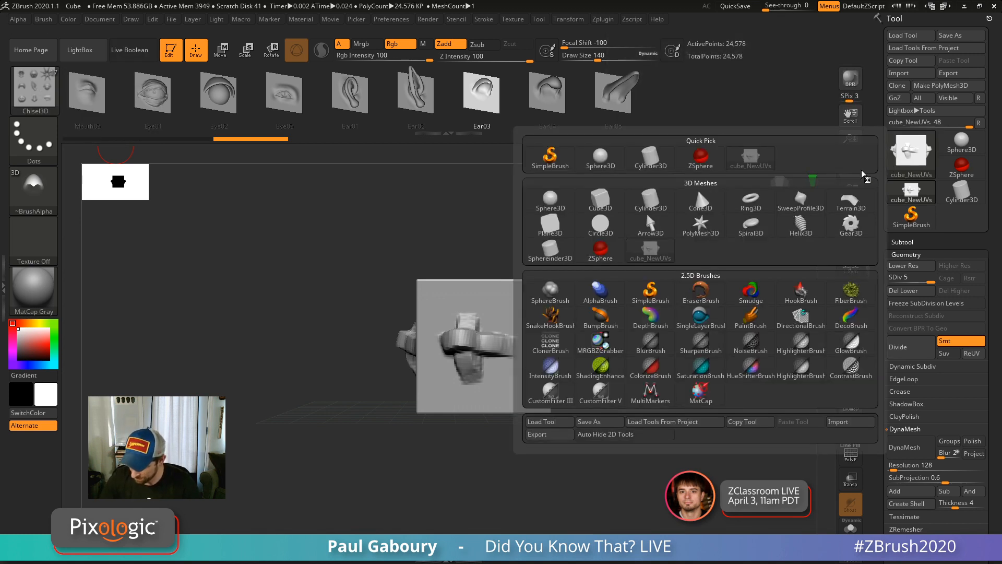
pyautogui.click(550, 225)
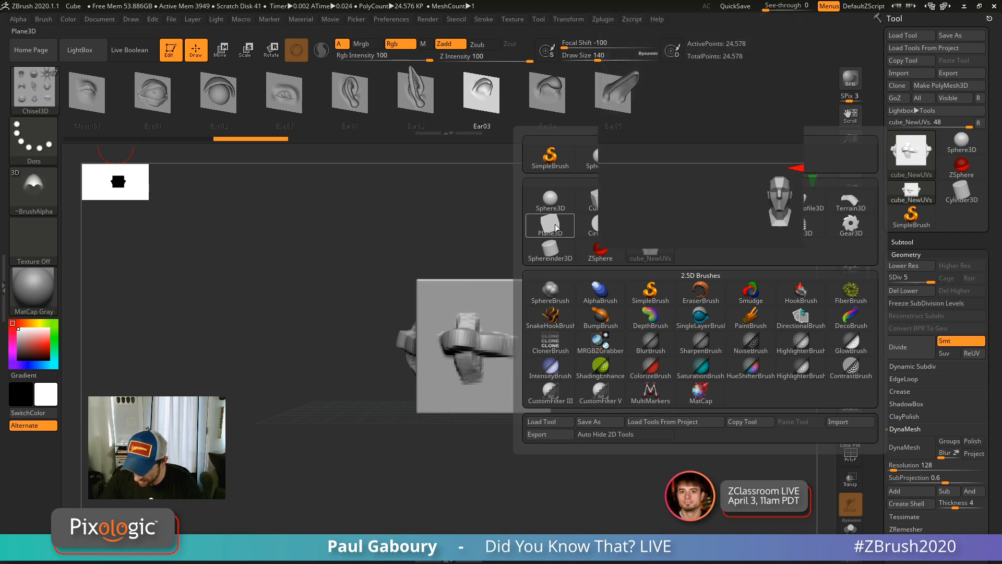
pyautogui.click(954, 88)
# Rename the plane's subtool as Plane.
pyautogui.click(906, 266)
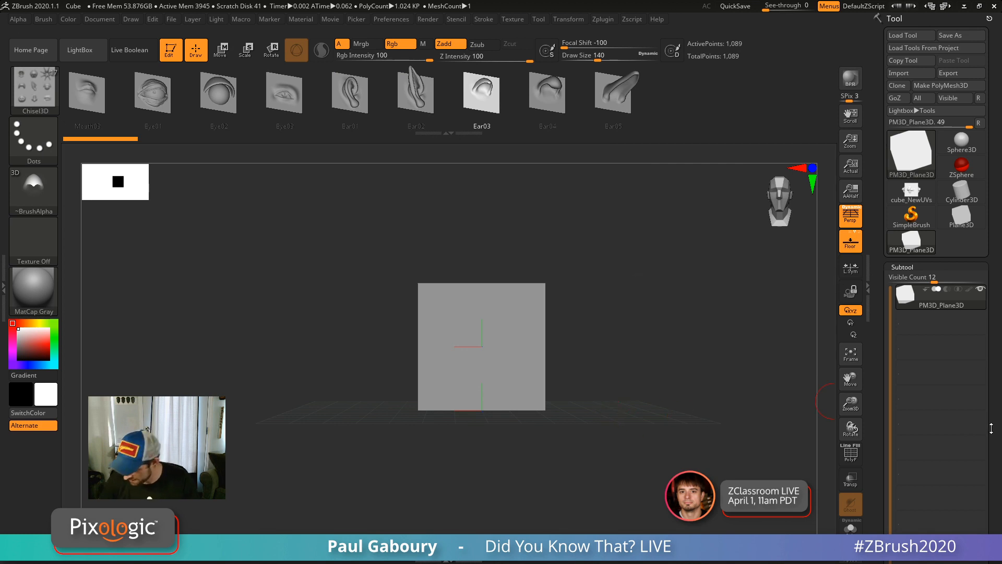
pyautogui.scroll(-5, 991, 428)
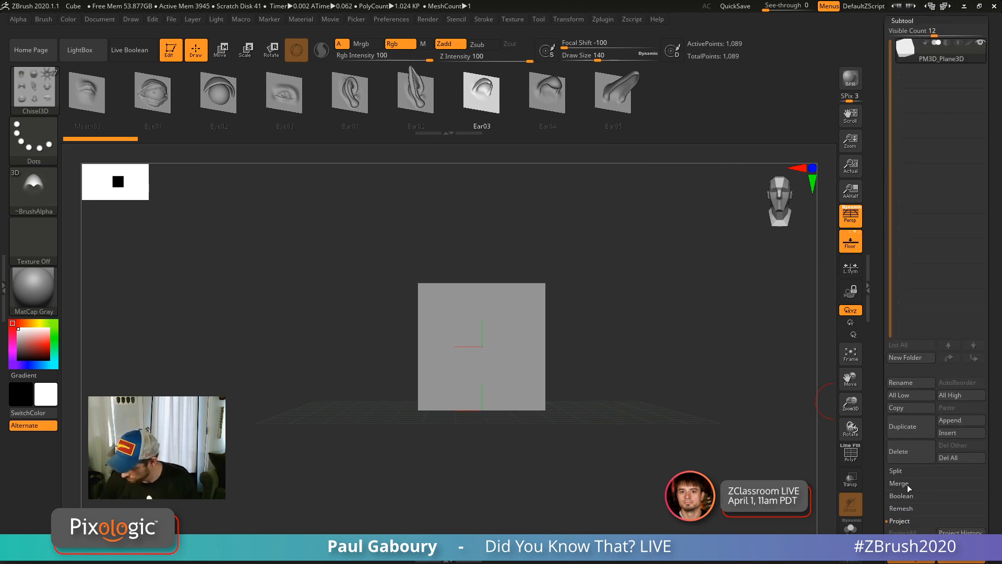
pyautogui.click(916, 472)
pyautogui.click(910, 471)
pyautogui.click(905, 383)
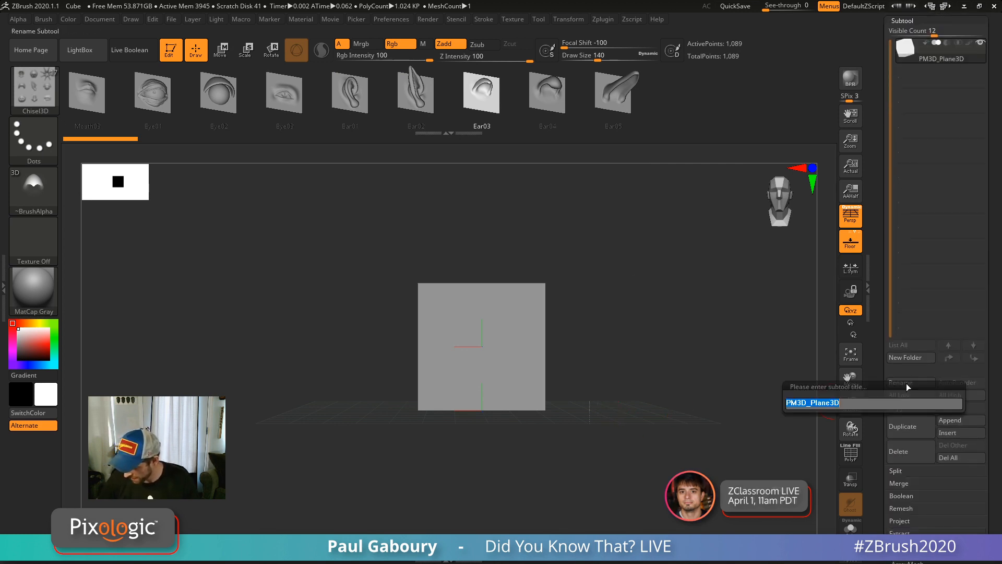
pyautogui.write('P')
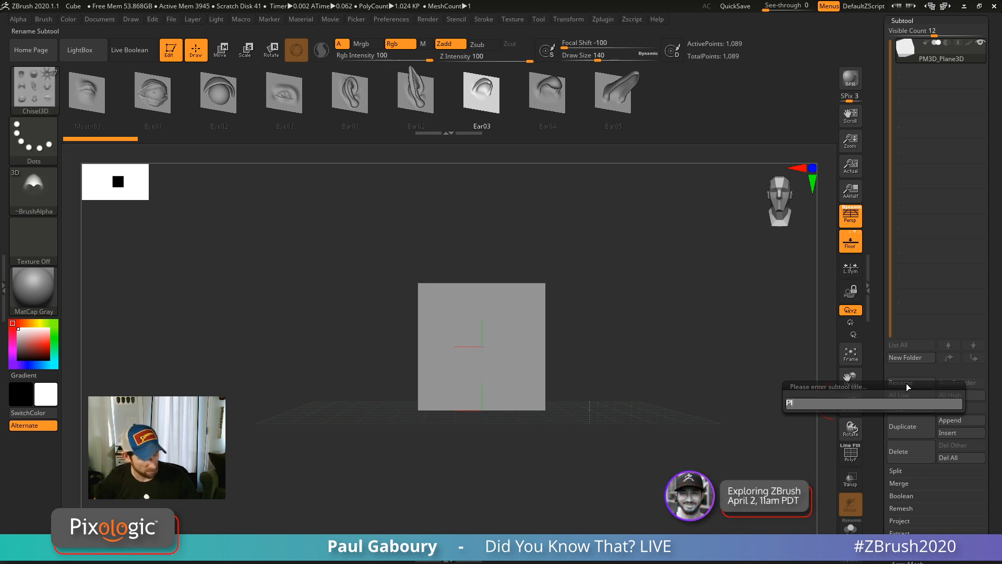
pyautogui.write('lane')
pyautogui.press('Return')
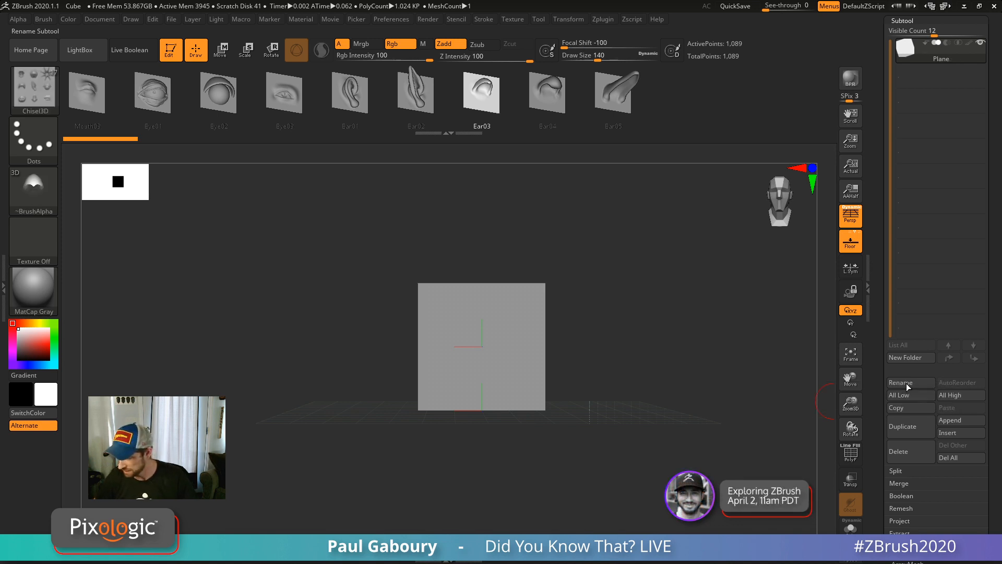
# Duplicate the Plane subtool five times.
pyautogui.click(912, 431)
pyautogui.click(912, 432)
pyautogui.click(912, 432)
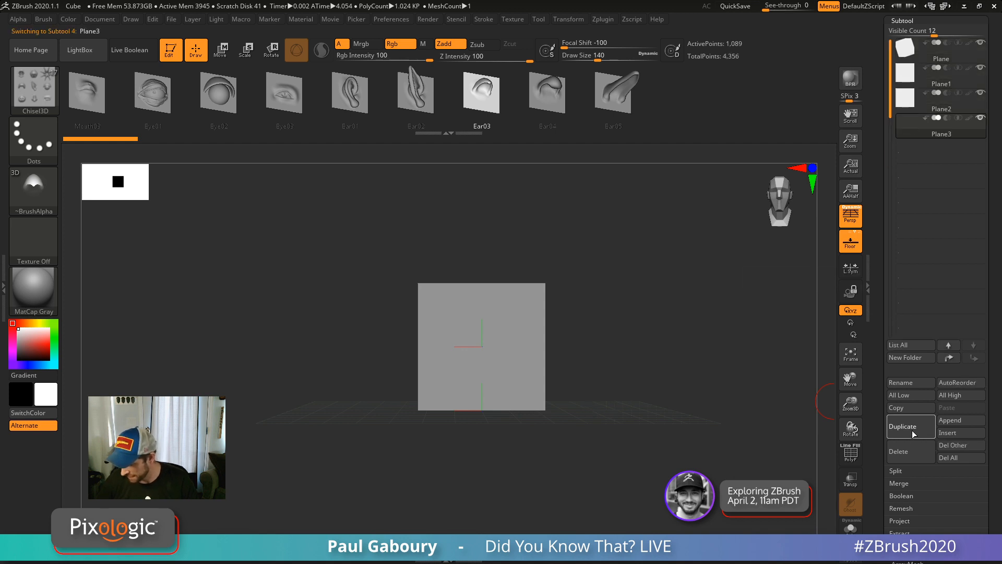
pyautogui.click(913, 433)
pyautogui.click(913, 434)
# Hide the duplicated subtools Plane1 through Plane5, leaving only the original Plane shown.
pyautogui.click(981, 170)
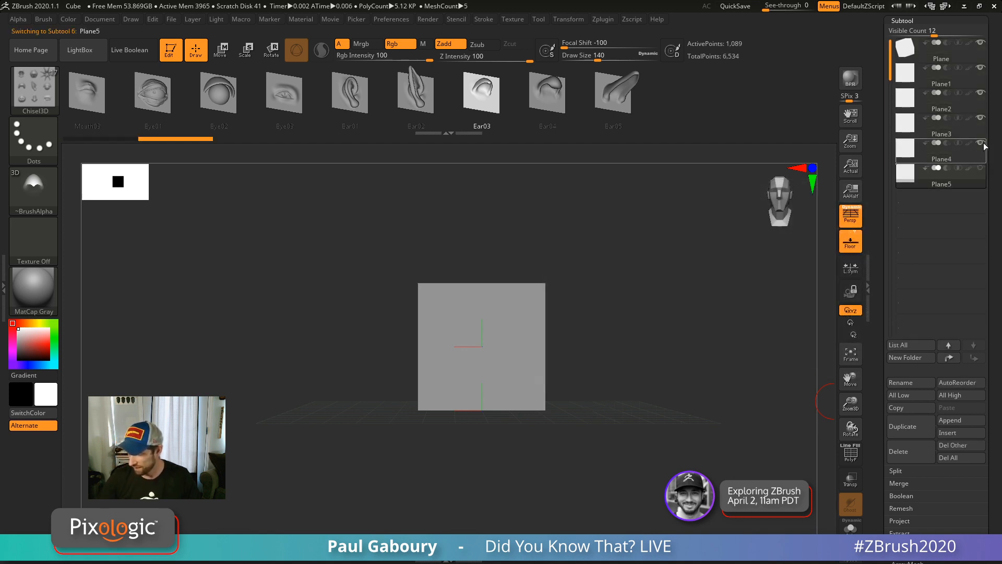
pyautogui.click(981, 144)
pyautogui.click(980, 120)
pyautogui.click(980, 92)
pyautogui.click(981, 68)
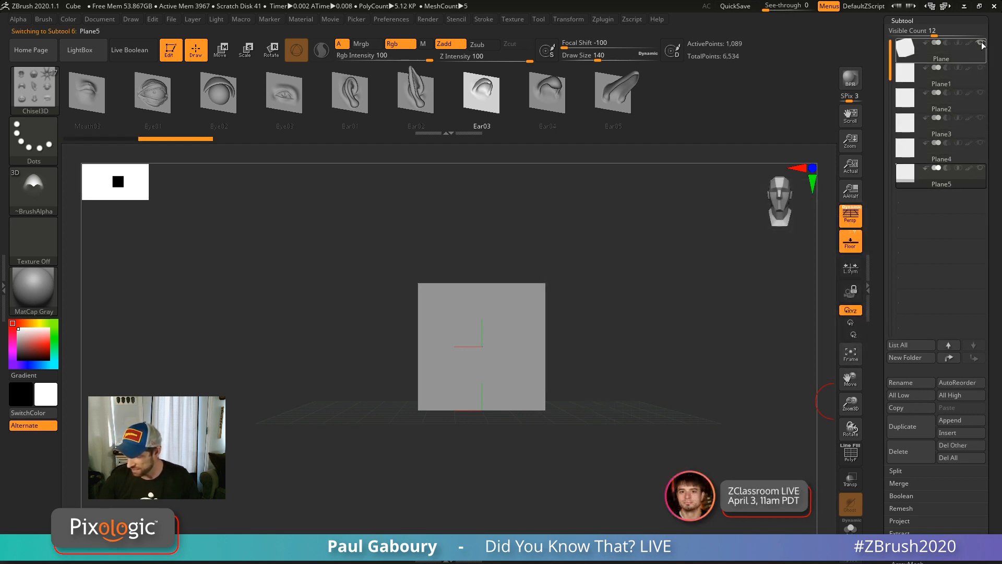
# Make the original Plane subtool active and subdivide its mesh twice.
pyautogui.click(907, 53)
pyautogui.moveTo(609, 440)
pyautogui.mouseDown()
pyautogui.moveTo(616, 409)
pyautogui.moveTo(593, 407)
pyautogui.mouseUp()
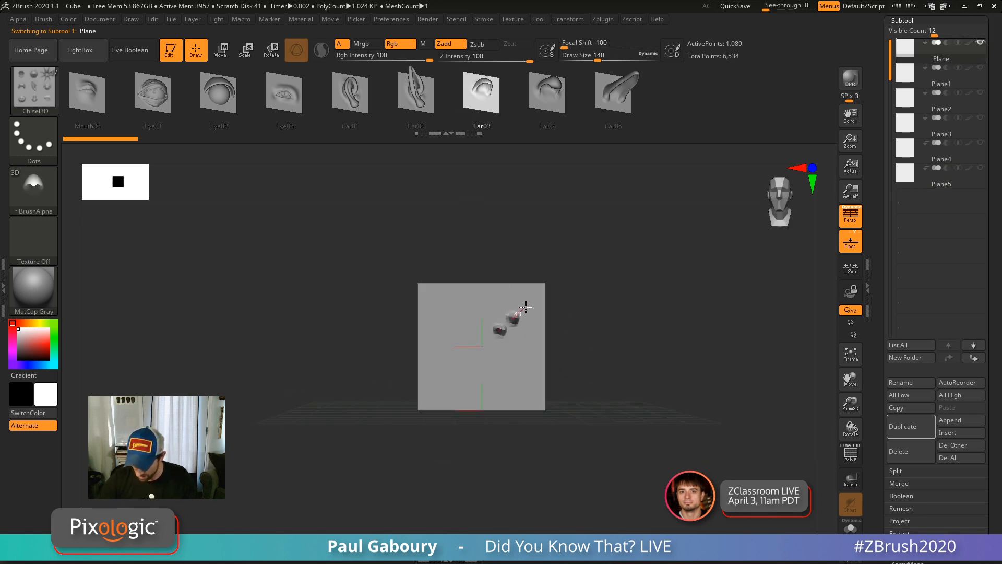
pyautogui.hotkey('ctrl', 'd')
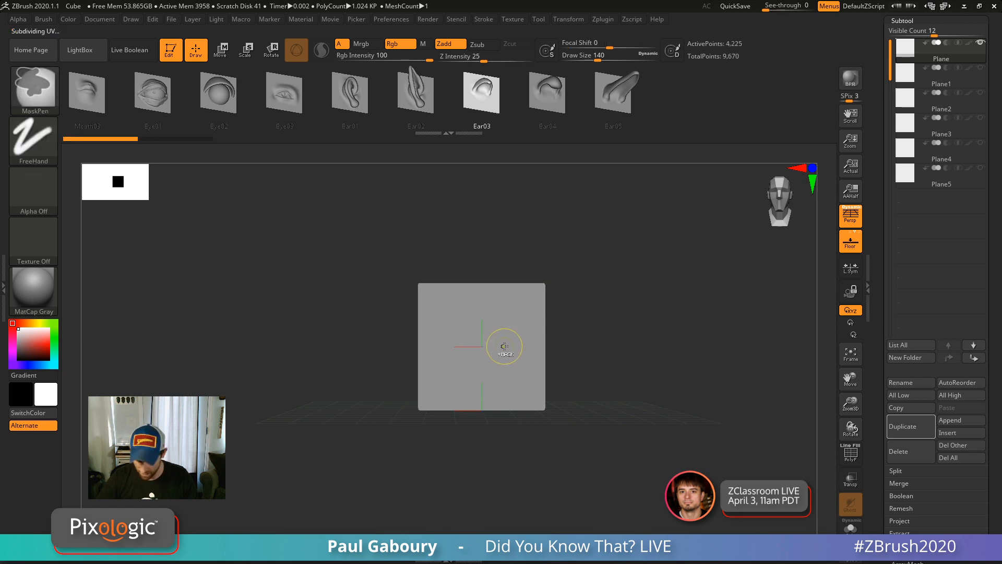
pyautogui.hotkey('ctrl', 'd')
pyautogui.keyDown('ctrl'); pyautogui.moveTo(486, 353); pyautogui.dragTo(454, 371, button='right'); pyautogui.keyUp('ctrl')
# Sculpt four rows of repeated Ear03 shapes across the Plane subtool with the Chisel3D Dots stroke.
pyautogui.moveTo(442, 364); pyautogui.dragTo(528, 244)
pyautogui.moveTo(495, 374)
pyautogui.mouseDown()
pyautogui.moveTo(538, 302)
pyautogui.moveTo(523, 325)
pyautogui.mouseUp()
pyautogui.moveTo(472, 418); pyautogui.dragTo(546, 405)
pyautogui.moveTo(411, 399); pyautogui.dragTo(410, 297)
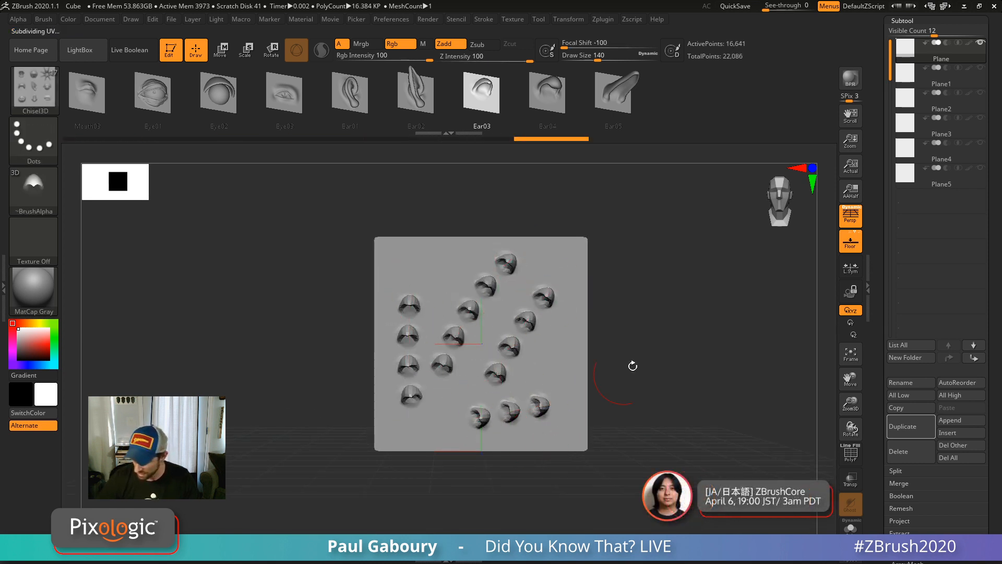
# Activate the Plane1 subtool, choose the Eye02 shape for the brush, and subdivide the mesh three times.
pyautogui.click(911, 78)
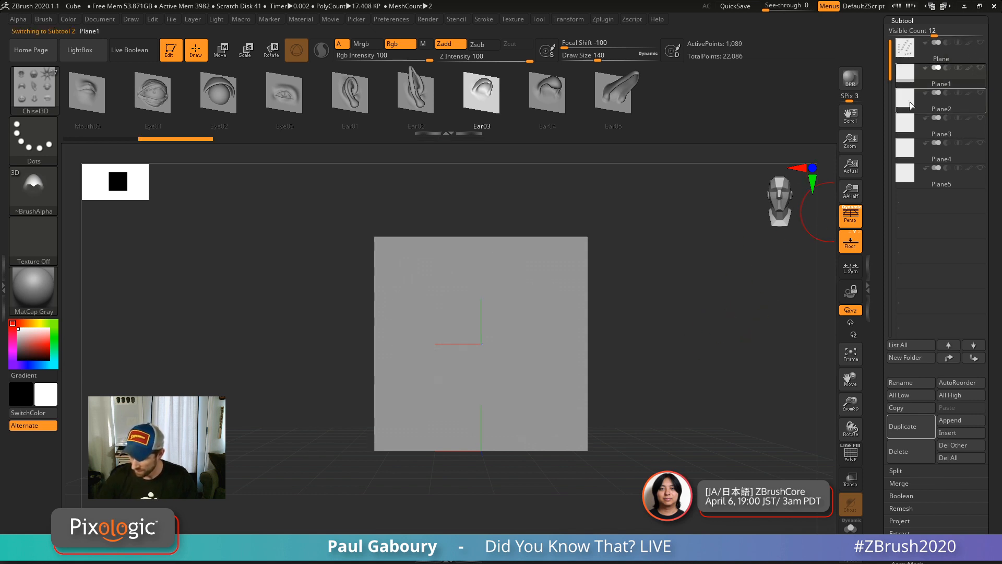
pyautogui.click(237, 101)
pyautogui.moveTo(431, 381); pyautogui.dragTo(453, 252)
pyautogui.hotkey('ctrl', 'z')
pyautogui.hotkey('ctrl', 'd')
pyautogui.hotkey('ctrl', 'd')
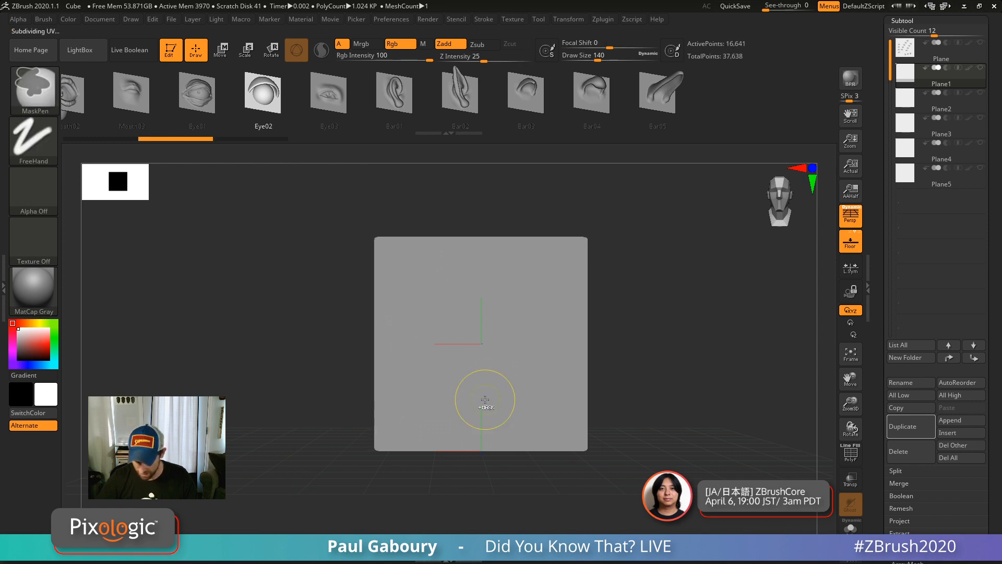
# Sculpt three upright rows and one horizontal row of repeated Eye02 shapes on the Plane1 subtool.
pyautogui.moveTo(421, 379); pyautogui.dragTo(452, 286)
pyautogui.moveTo(476, 388)
pyautogui.mouseDown()
pyautogui.moveTo(490, 334)
pyautogui.moveTo(525, 276)
pyautogui.mouseUp()
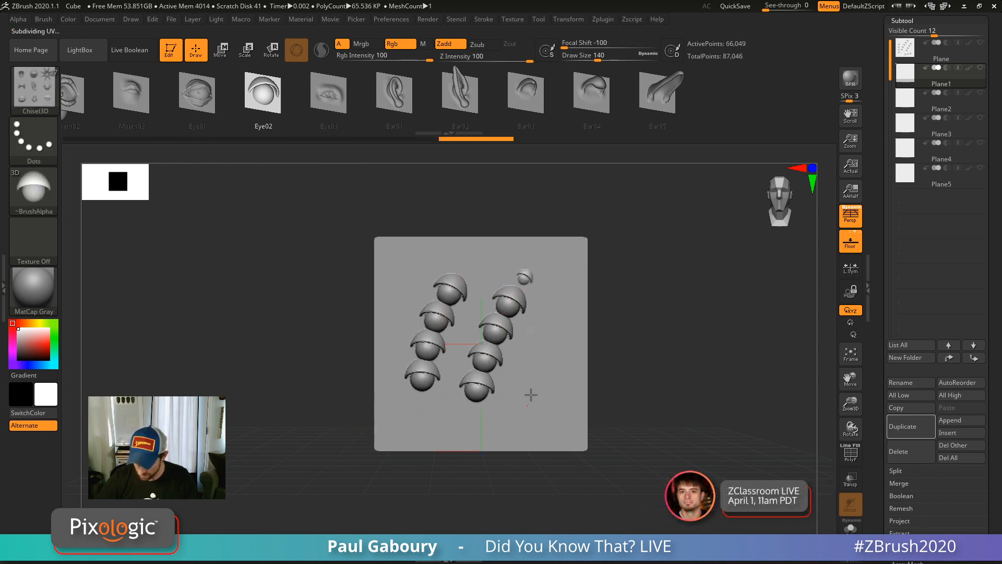
pyautogui.moveTo(532, 389); pyautogui.dragTo(557, 281)
pyautogui.moveTo(433, 418); pyautogui.dragTo(556, 418)
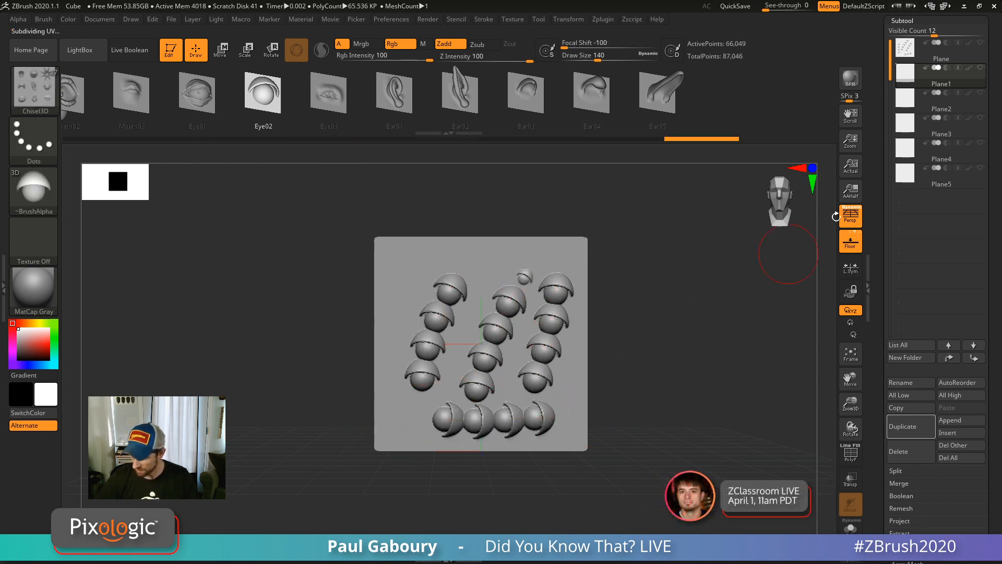
# Activate the Plane2 subtool, choose the Eye01 shape for the brush, and subdivide the mesh three times.
pyautogui.click(940, 101)
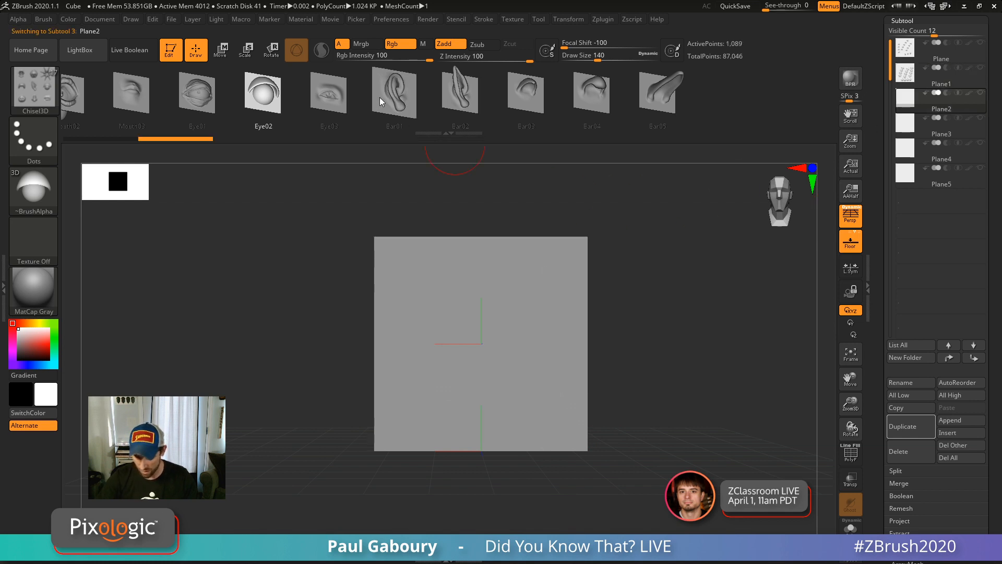
pyautogui.press('Left')
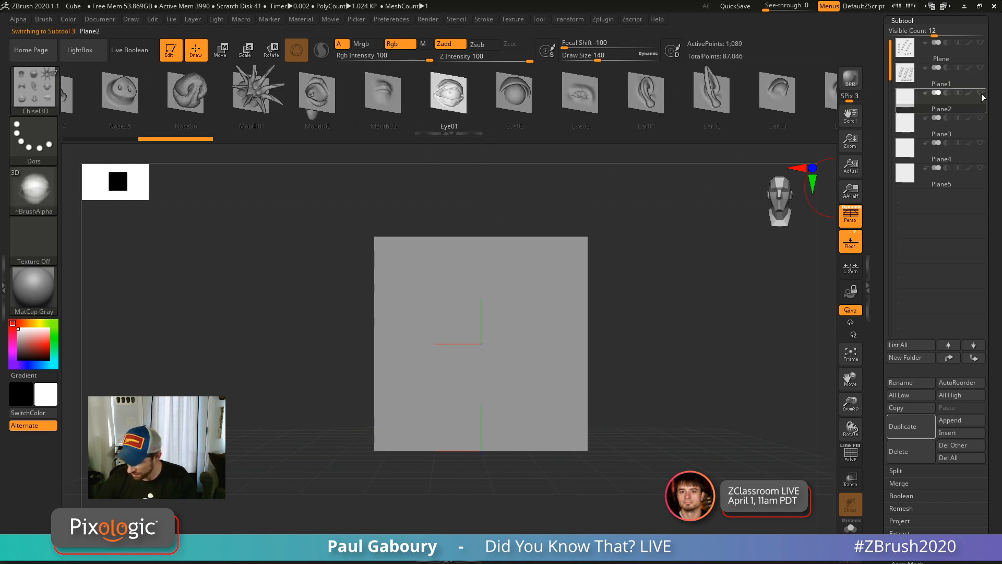
pyautogui.moveTo(473, 340); pyautogui.dragTo(475, 267)
pyautogui.hotkey('ctrl', 'z')
pyautogui.hotkey('ctrl', 'd')
pyautogui.hotkey('ctrl', 'd')
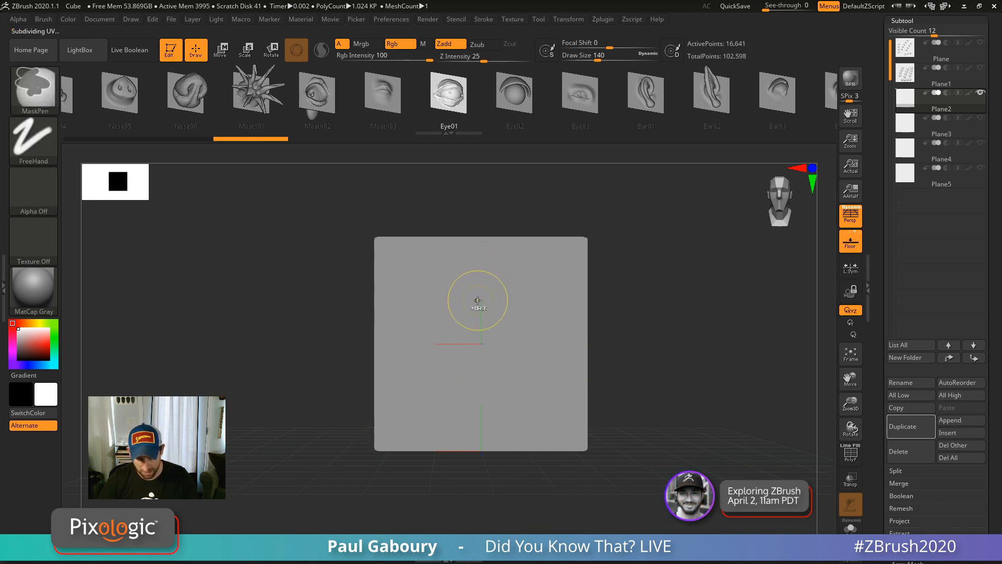
pyautogui.hotkey('ctrl', 'd')
# Set the brush stroke to DragRect and place one large and one small Eye01 shape on the lower part of Plane2.
pyautogui.click(34, 139)
pyautogui.click(145, 149)
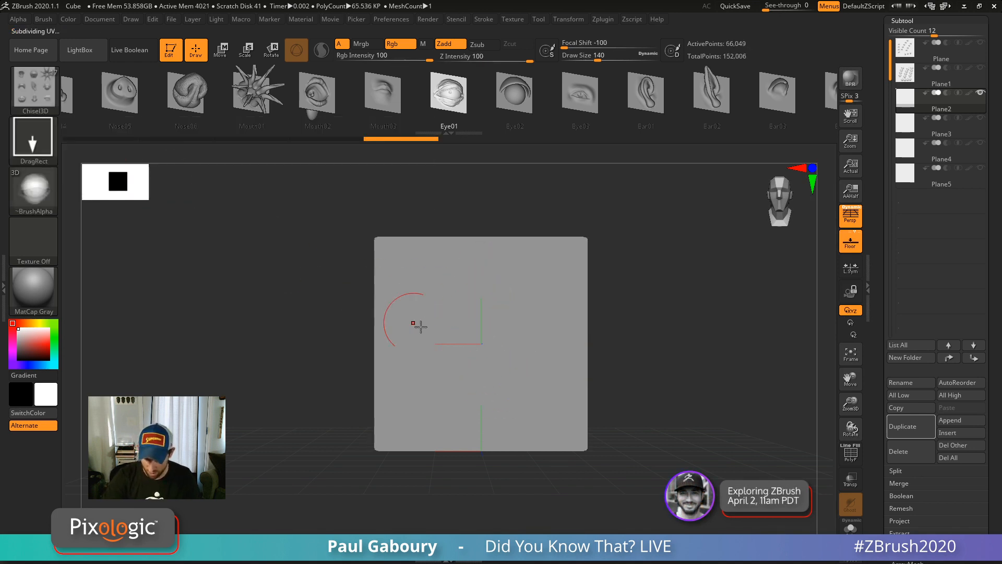
pyautogui.moveTo(443, 383); pyautogui.dragTo(512, 369)
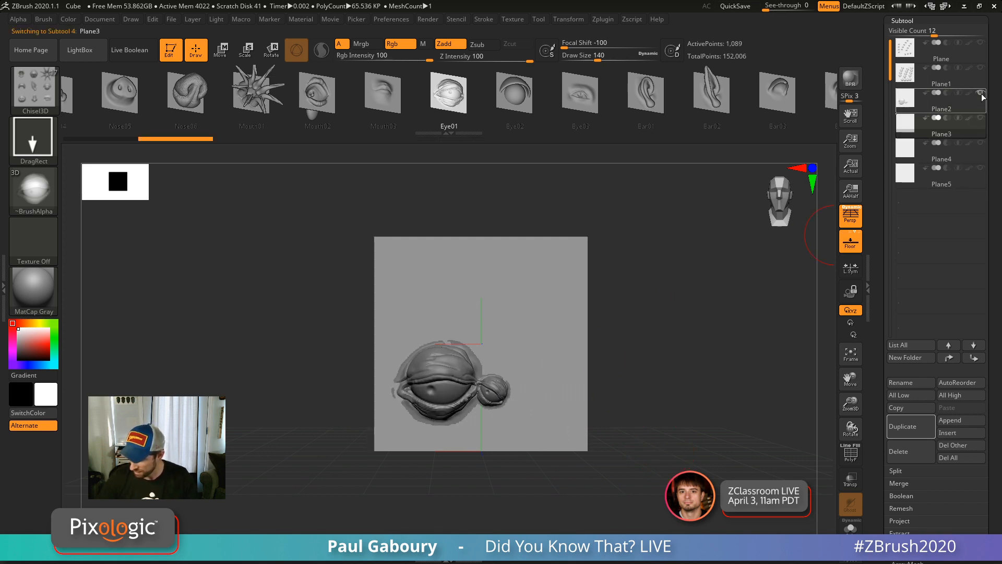
# Show the Plane3 subtool, try a Nose06 shape on it, and subdivide the clean mesh three times.
pyautogui.click(984, 122)
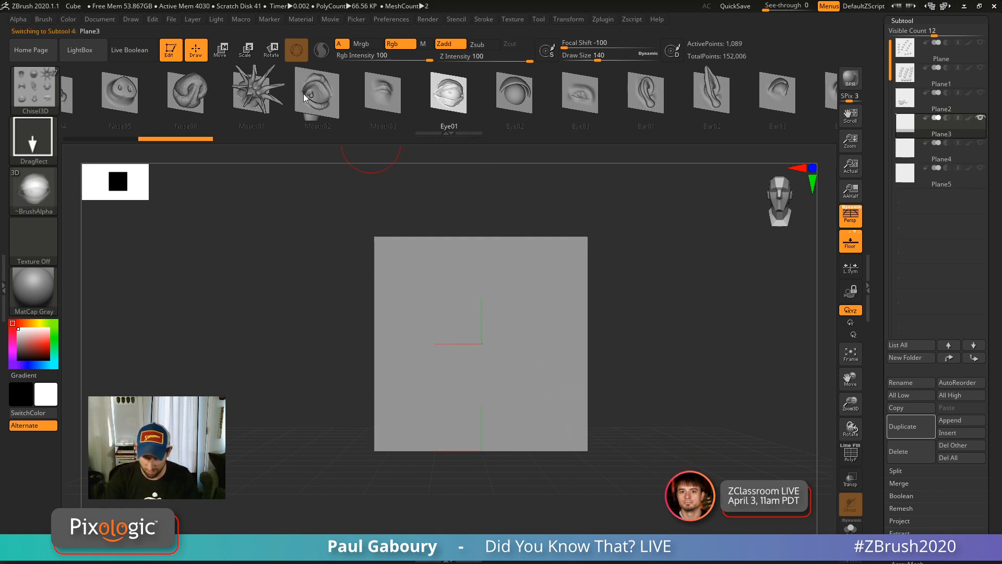
pyautogui.click(200, 92)
pyautogui.moveTo(440, 328); pyautogui.dragTo(451, 259)
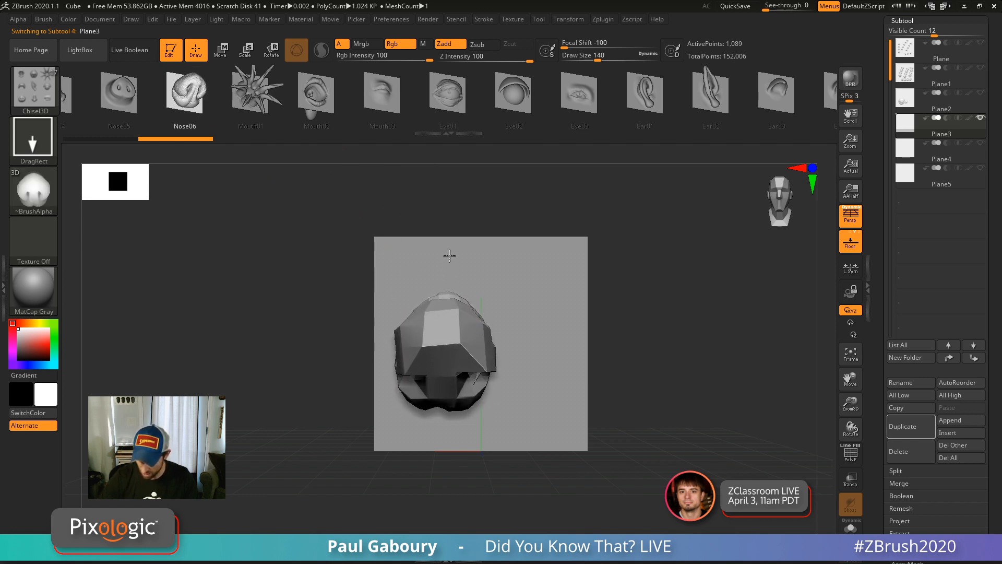
pyautogui.hotkey('ctrl', 'd')
pyautogui.hotkey('ctrl', 'd')
pyautogui.hotkey('ctrl', 'd')
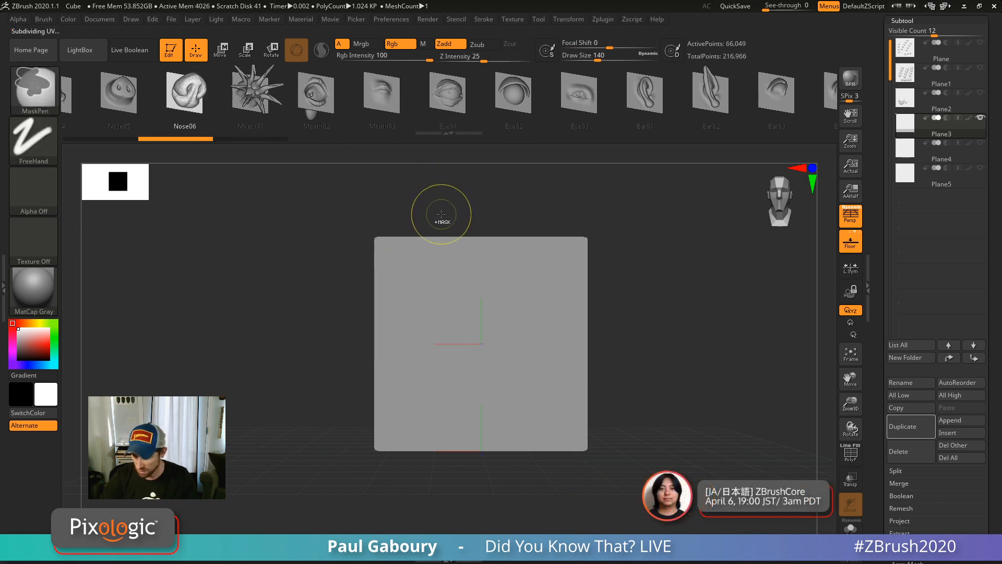
# Choose the Ear03 shape and place ten upright copies in varying sizes across the Plane3 subtool.
pyautogui.click(768, 94)
pyautogui.moveTo(432, 301); pyautogui.dragTo(432, 254)
pyautogui.moveTo(498, 319); pyautogui.dragTo(497, 272)
pyautogui.moveTo(453, 399); pyautogui.dragTo(453, 357)
pyautogui.moveTo(521, 395); pyautogui.dragTo(521, 365)
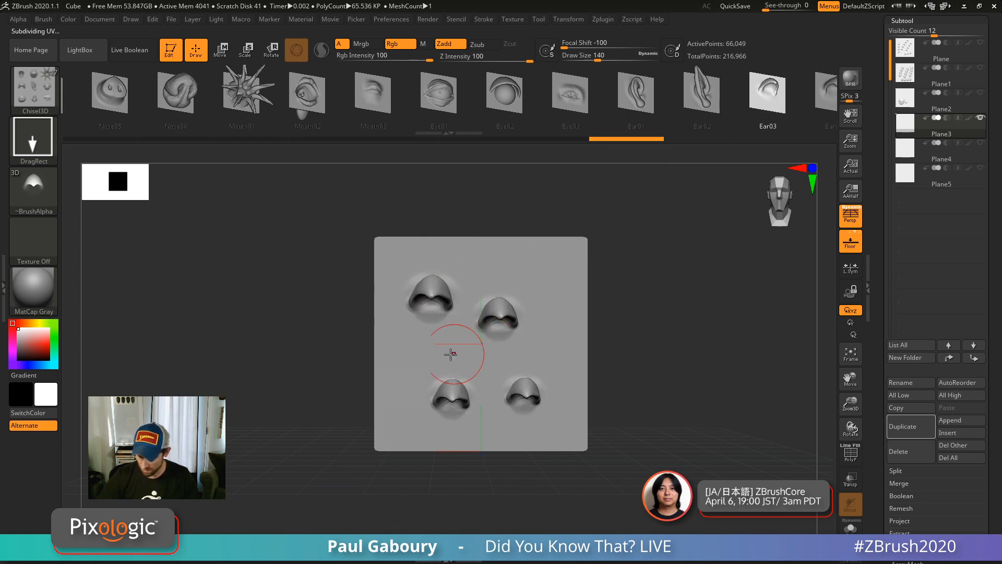
pyautogui.moveTo(427, 352); pyautogui.dragTo(427, 326)
pyautogui.moveTo(473, 281); pyautogui.dragTo(473, 261)
pyautogui.moveTo(551, 324); pyautogui.dragTo(551, 305)
pyautogui.moveTo(486, 366); pyautogui.dragTo(487, 349)
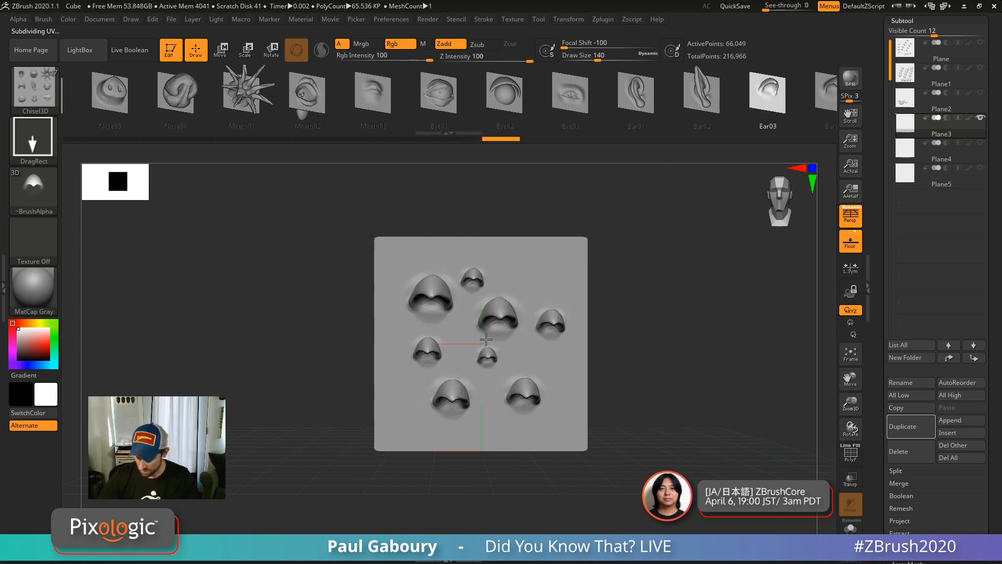
pyautogui.moveTo(485, 423); pyautogui.dragTo(486, 408)
pyautogui.moveTo(407, 417); pyautogui.dragTo(407, 401)
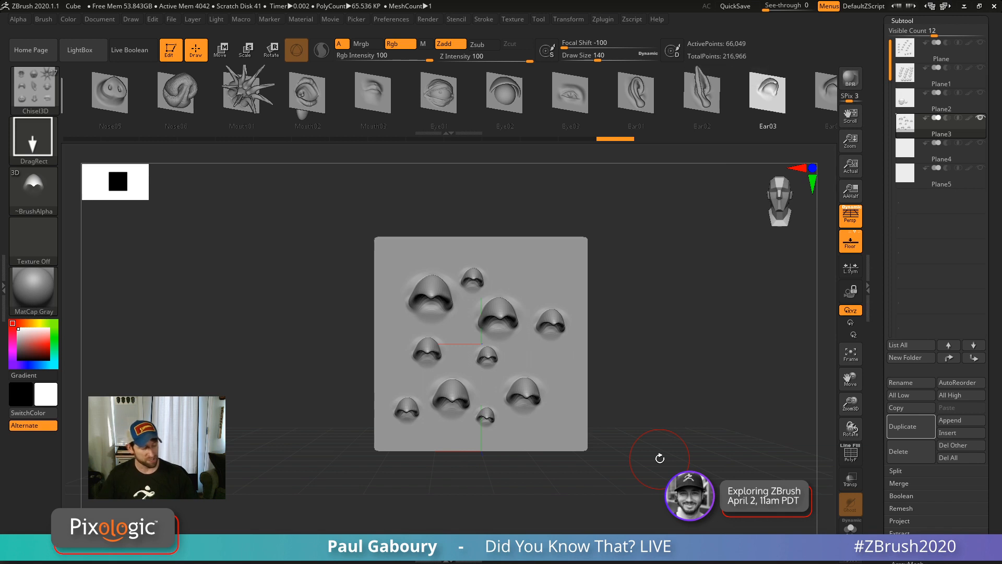
# Subdivide the sculpted Plane3 mesh four more times.
pyautogui.hotkey('ctrl', 'd')
pyautogui.hotkey('ctrl', 'd')
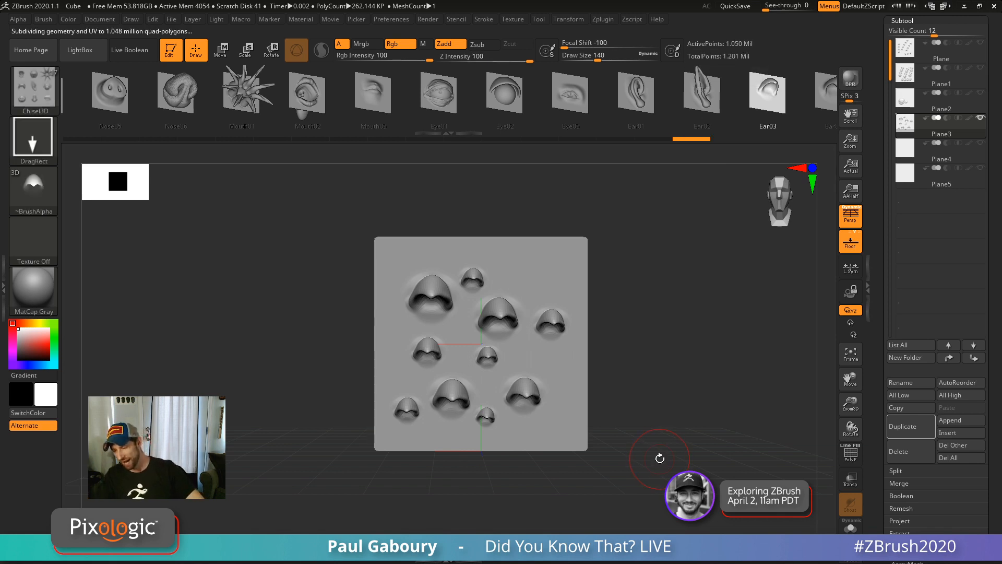
pyautogui.hotkey('ctrl', 'd')
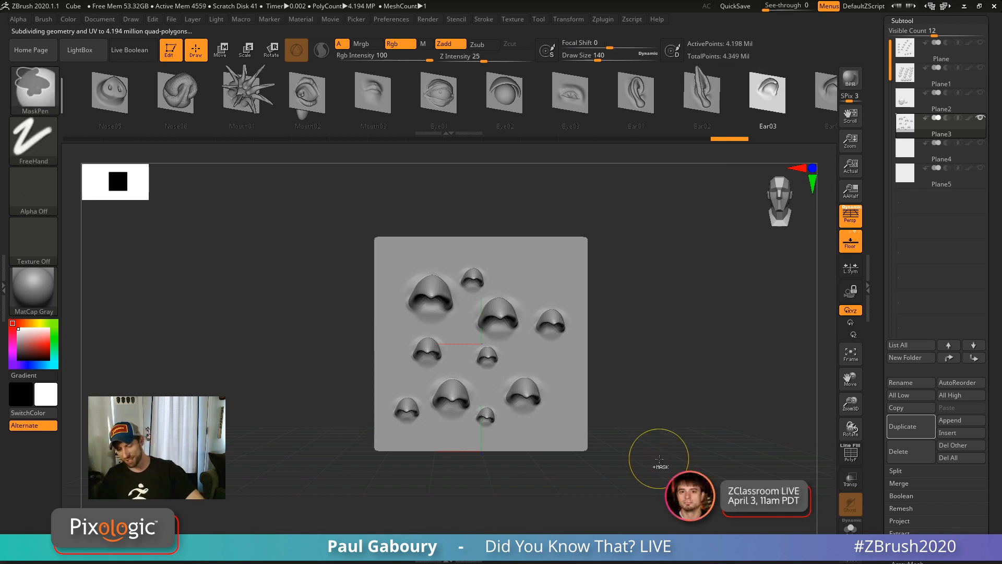
pyautogui.hotkey('ctrl', 'd')
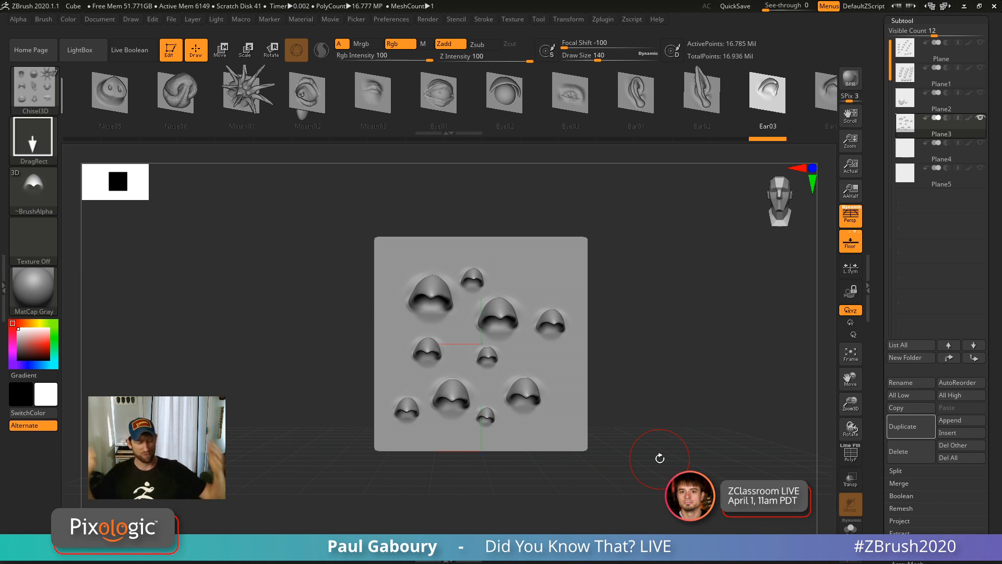
# Undo the four extra subdivisions on the Plane3 mesh.
pyautogui.hotkey('ctrl', 'z')
pyautogui.hotkey('ctrl', 'z')
pyautogui.hotkey('ctrl', 'z')
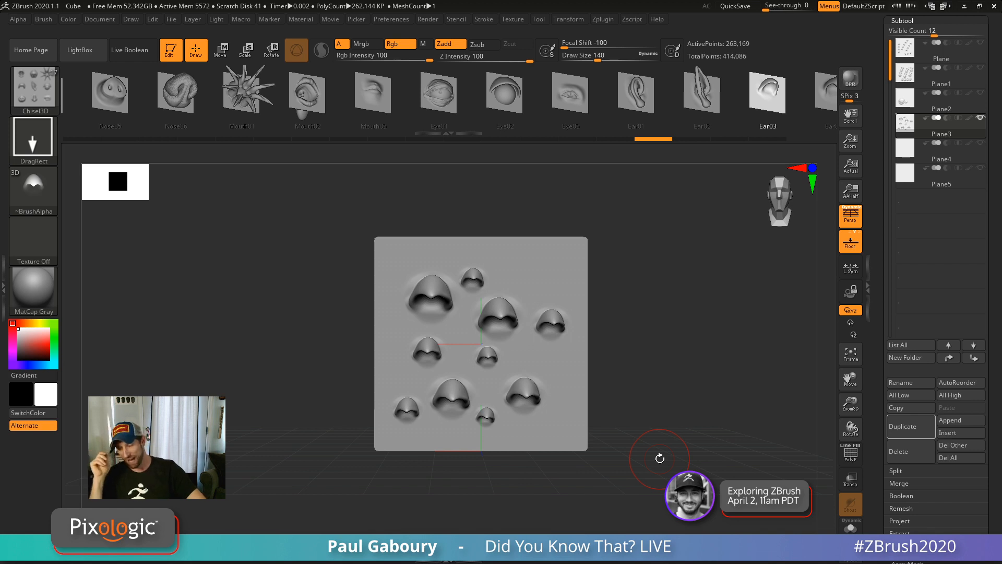
pyautogui.hotkey('ctrl', 'z')
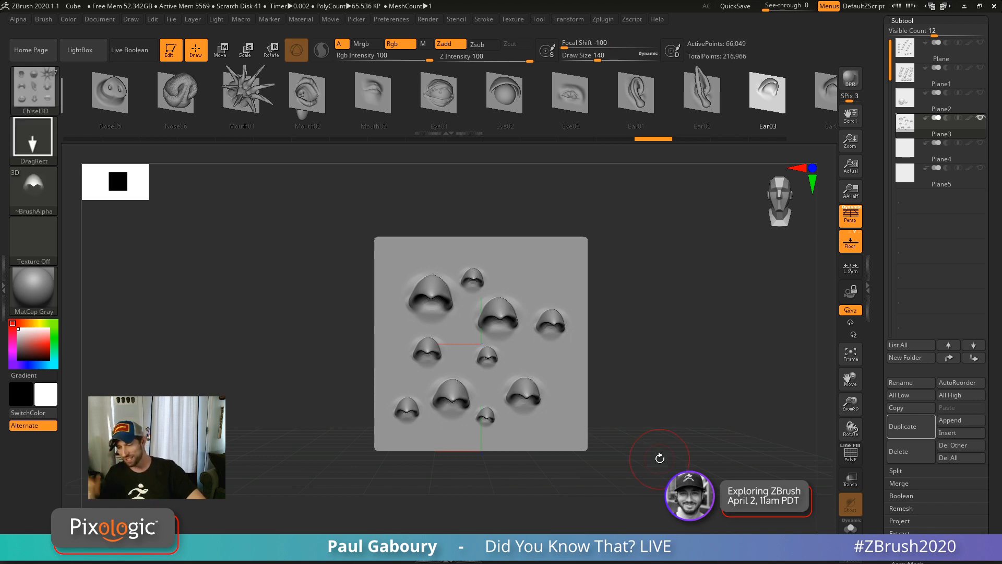
pyautogui.hotkey('ctrl', 'z')
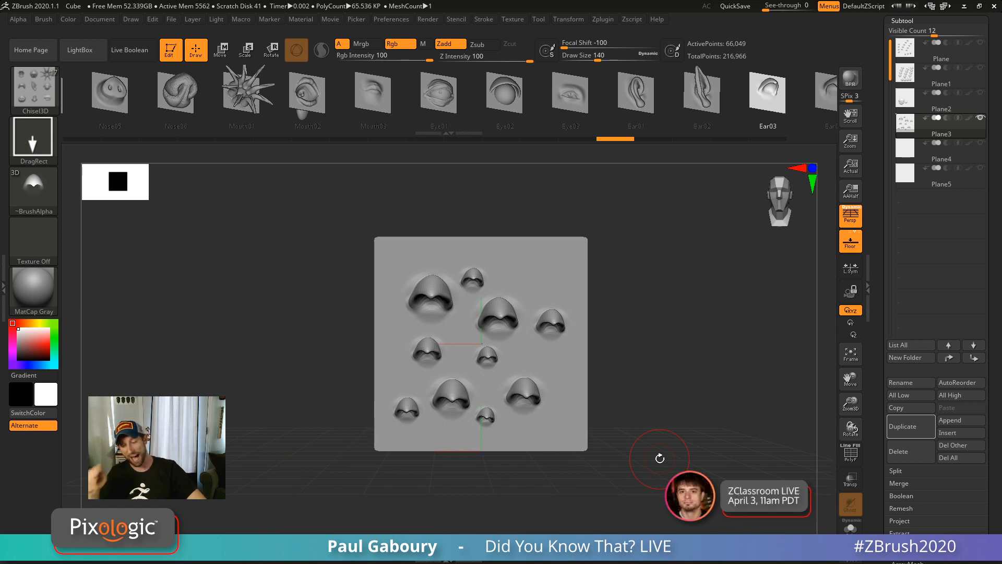
# Choose the Chisel3D brush's Mouth01 shape and convert it into a mesh tool.
pyautogui.click(241, 105)
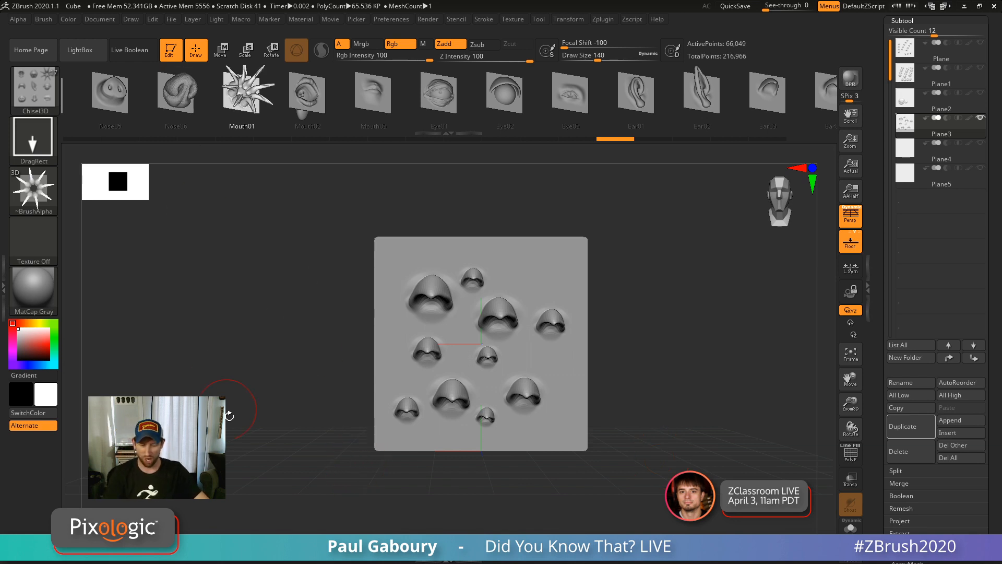
pyautogui.click(44, 19)
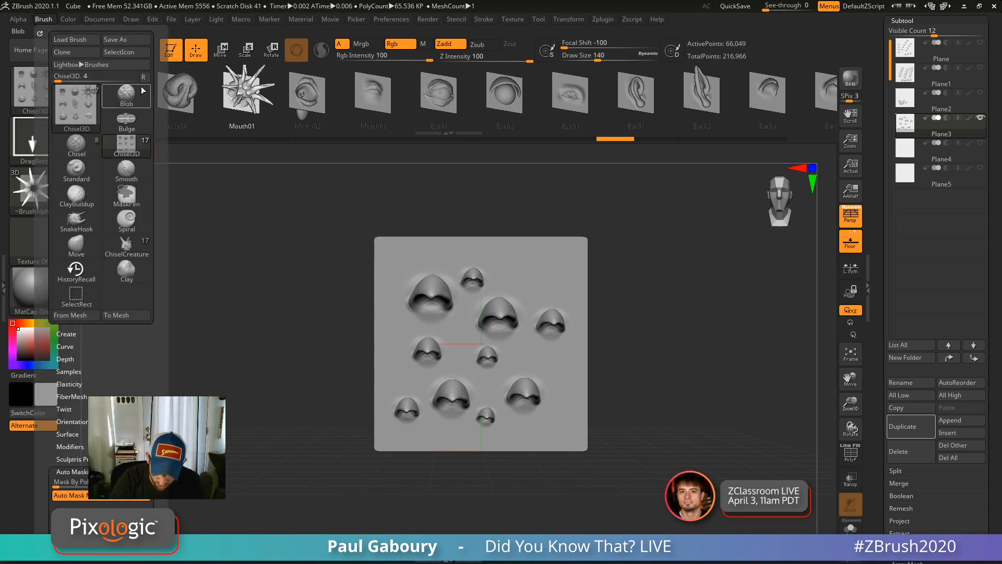
pyautogui.click(124, 166)
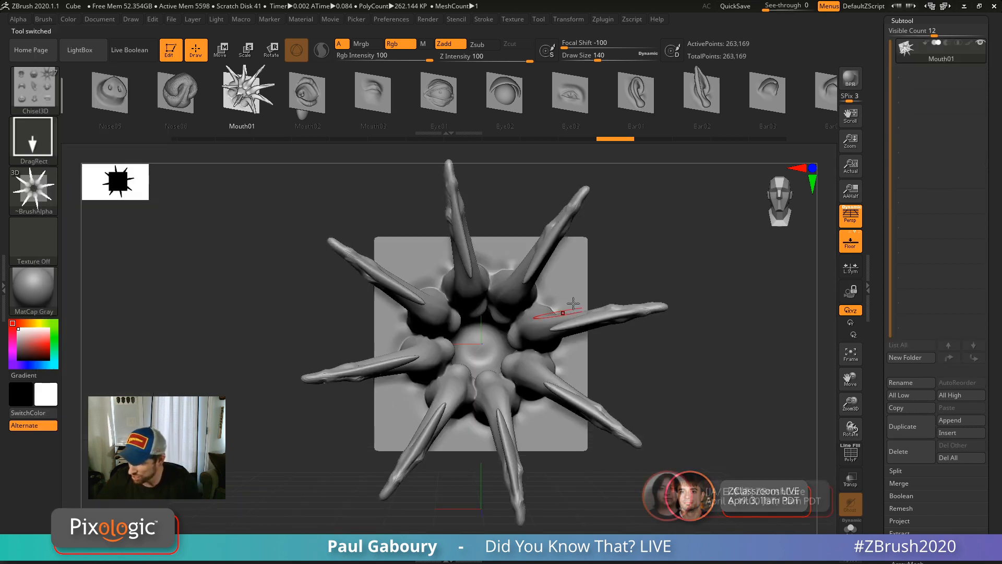
pyautogui.moveTo(674, 292)
pyautogui.mouseDown()
pyautogui.moveTo(660, 358)
pyautogui.moveTo(686, 375)
pyautogui.moveTo(641, 387)
pyautogui.moveTo(600, 417)
pyautogui.moveTo(626, 409)
pyautogui.mouseUp()
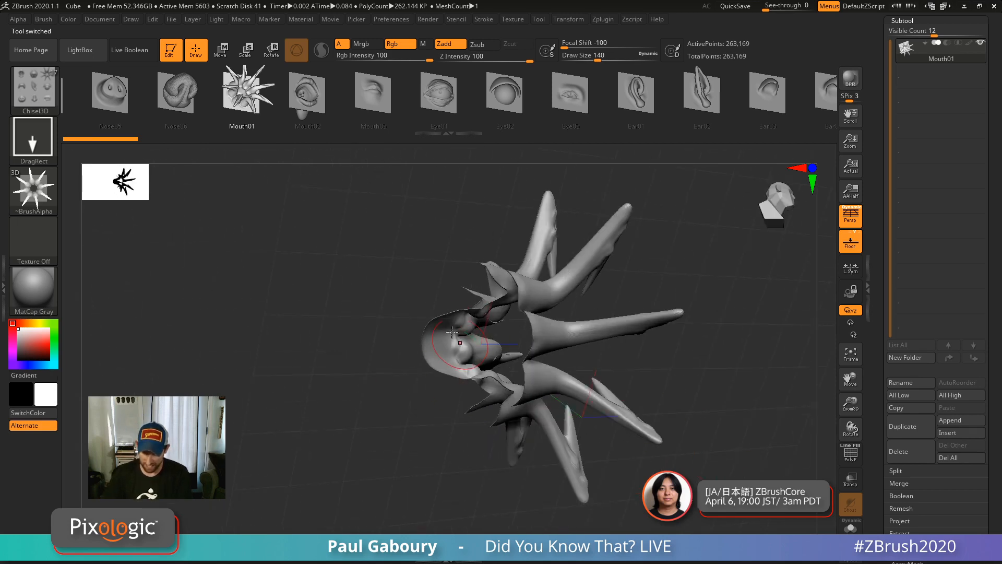
pyautogui.moveTo(713, 411); pyautogui.dragTo(420, 337)
# Choose the Chisel3D brush's Nose06 shape and convert it into a mesh tool.
pyautogui.click(185, 94)
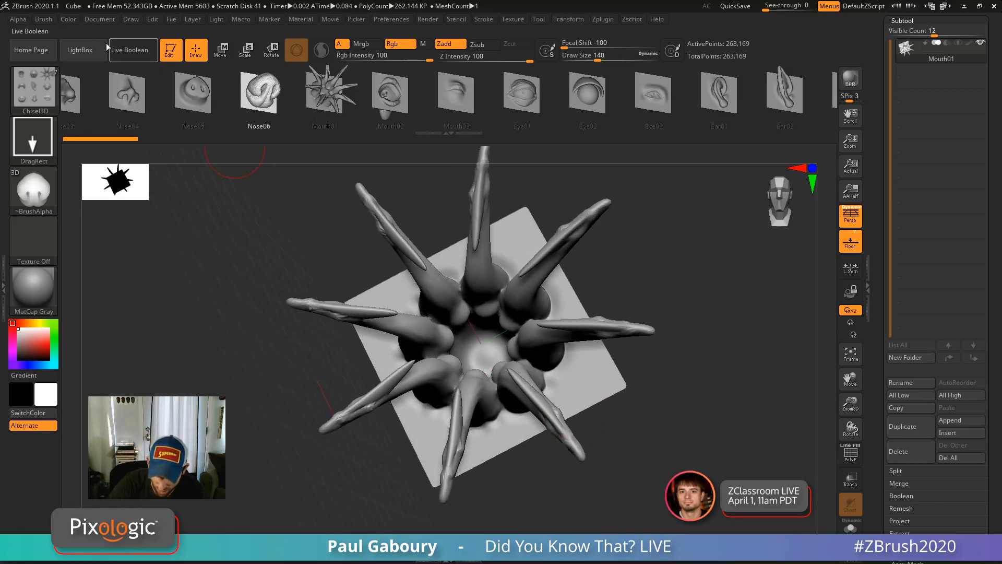
pyautogui.click(43, 19)
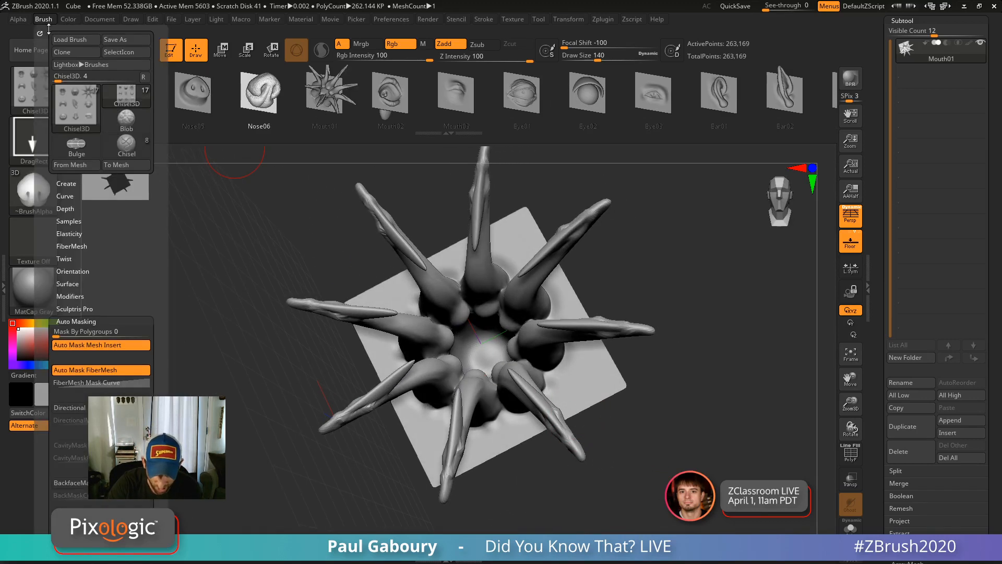
pyautogui.click(130, 165)
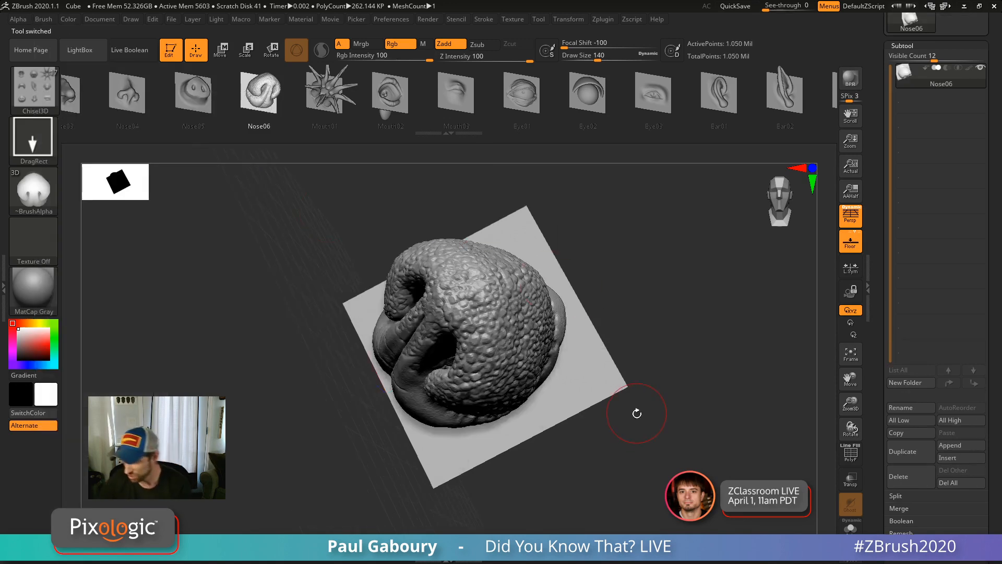
pyautogui.moveTo(659, 368); pyautogui.dragTo(665, 427)
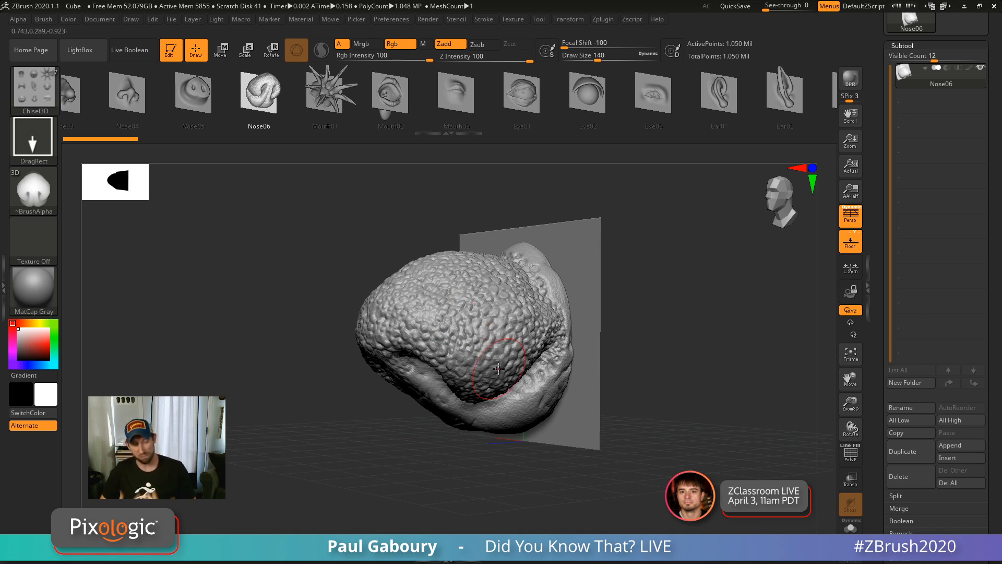
# Choose the Chisel3D brush's Eye01 shape and convert it into a mesh tool.
pyautogui.moveTo(640, 439); pyautogui.dragTo(504, 221)
pyautogui.moveTo(667, 392); pyautogui.dragTo(591, 384)
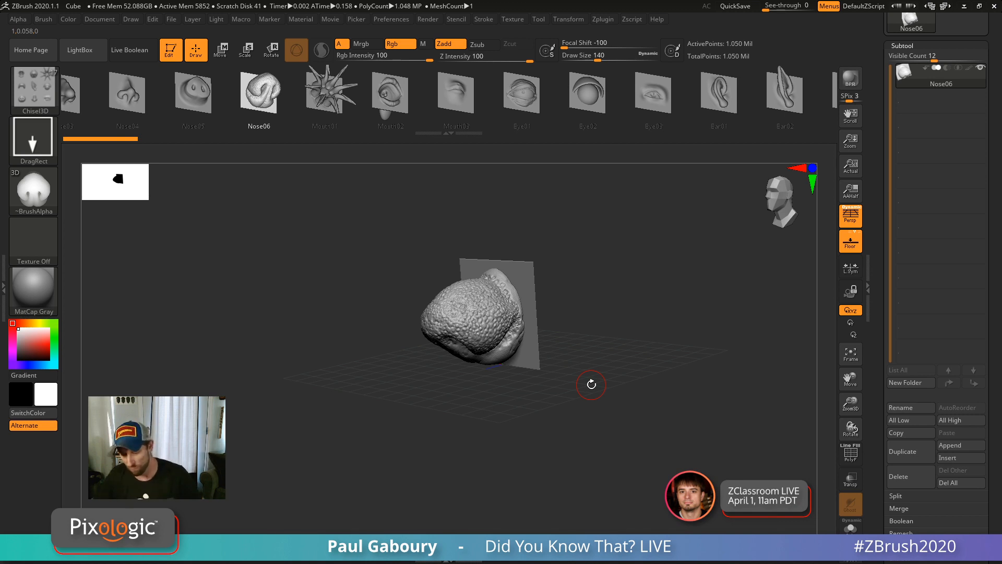
pyautogui.click(531, 99)
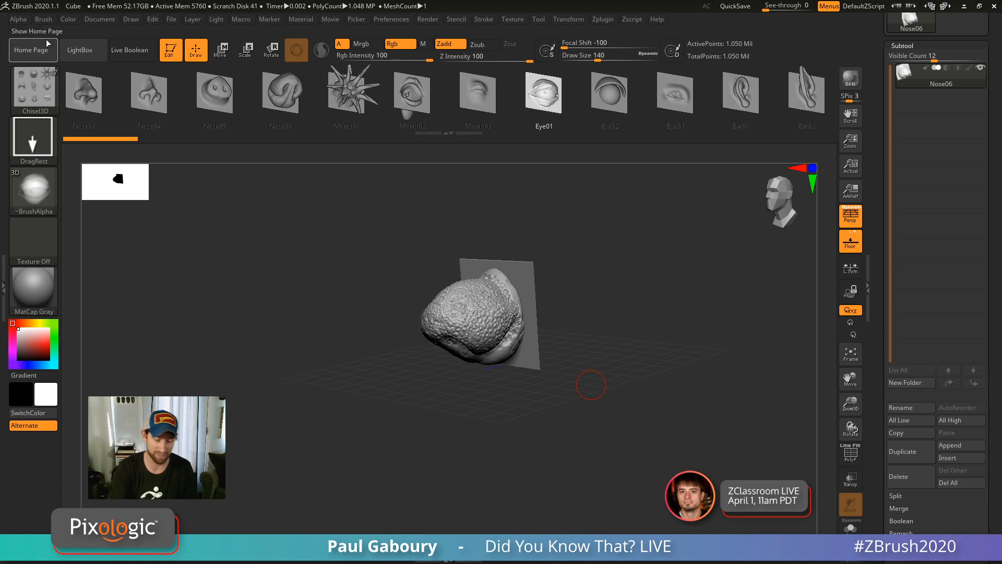
pyautogui.click(43, 19)
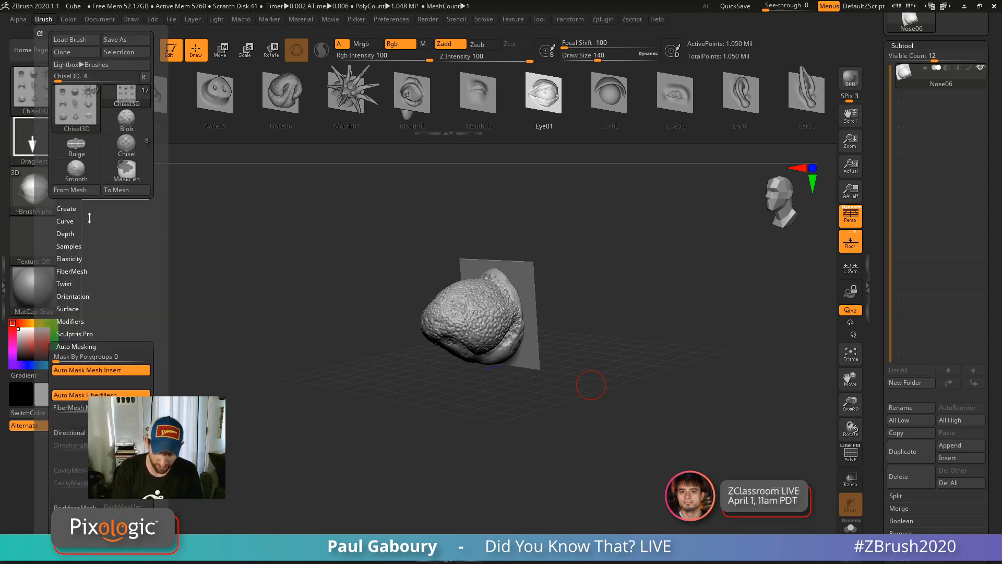
pyautogui.click(131, 189)
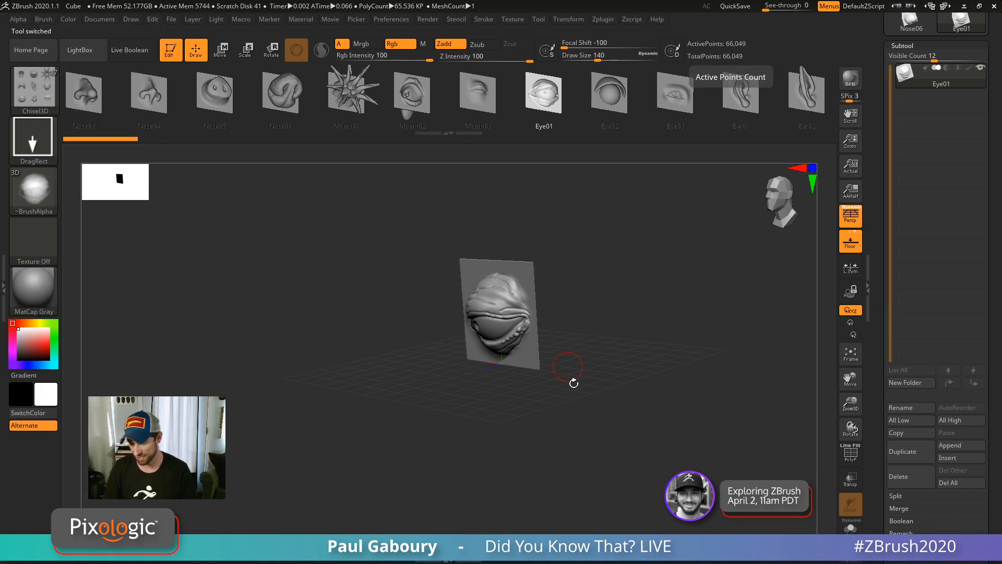
pyautogui.press('space')
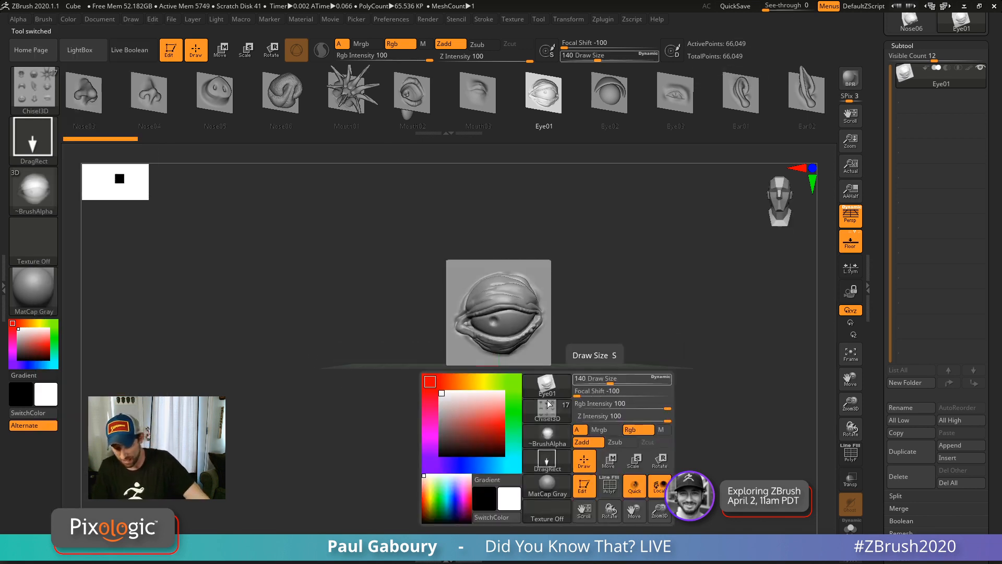
pyautogui.keyDown('alt'); pyautogui.moveTo(610, 341); pyautogui.dragTo(644, 397); pyautogui.keyUp('alt')
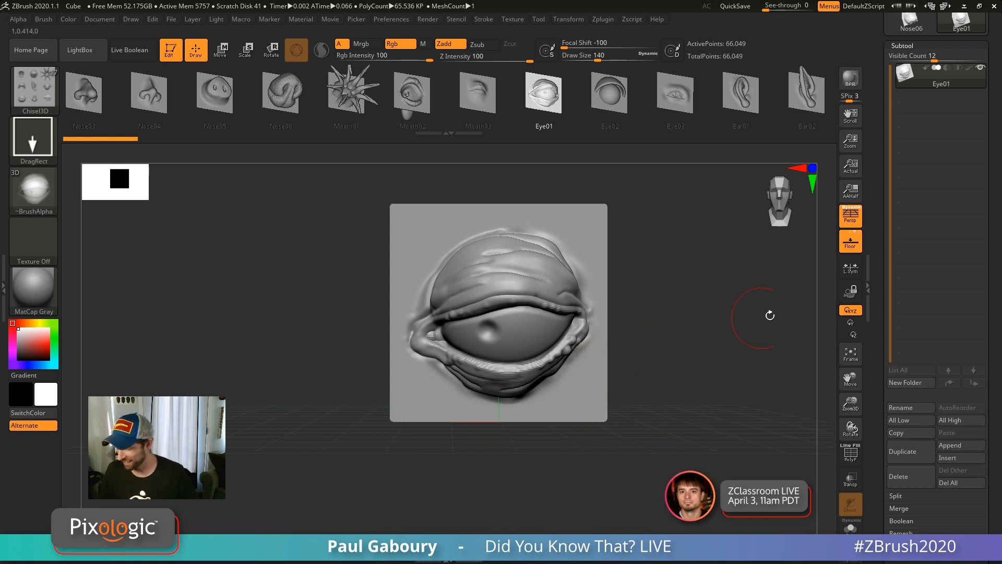
# Return to the Plane3 tool and append the Eye01, Nose06 and Mouth01 meshes as subtools.
pyautogui.moveTo(874, 207); pyautogui.dragTo(876, 409)
pyautogui.click(911, 198)
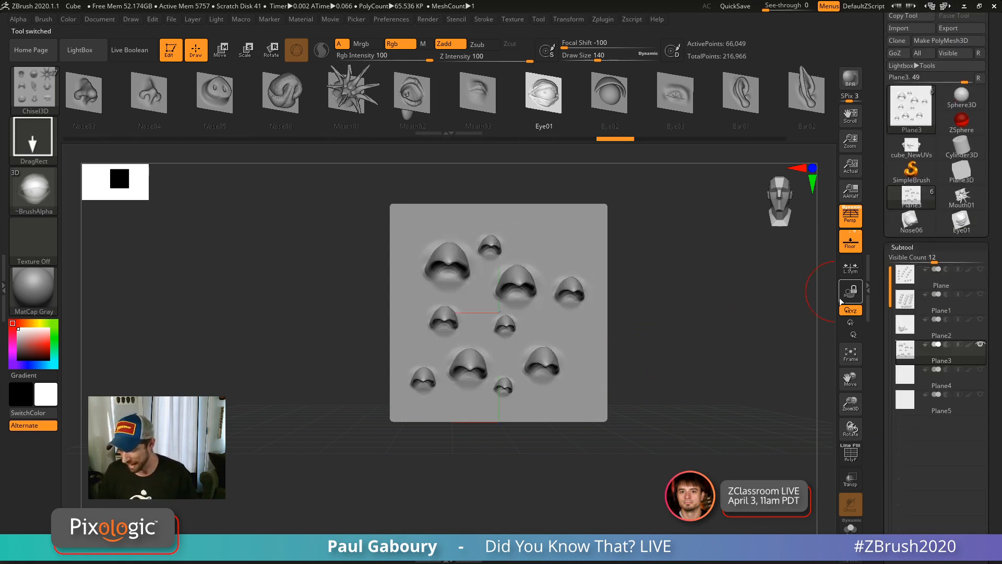
pyautogui.moveTo(993, 459); pyautogui.dragTo(999, 392)
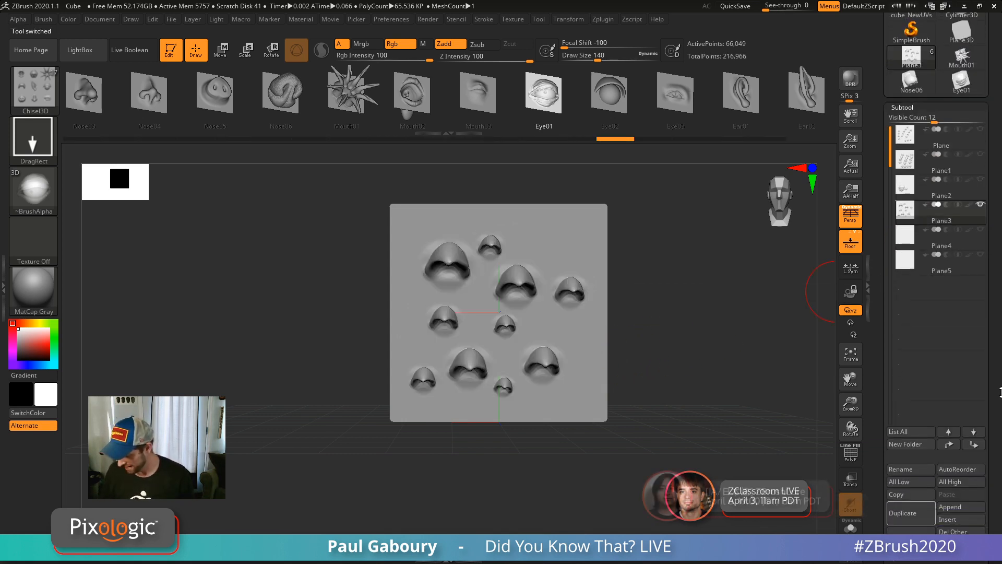
pyautogui.click(961, 509)
pyautogui.click(601, 415)
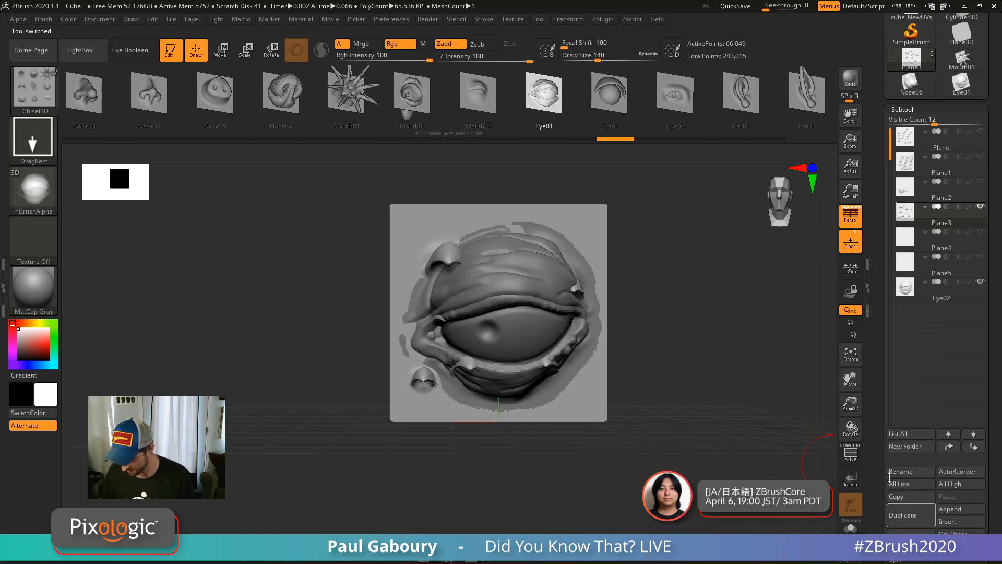
pyautogui.click(960, 509)
pyautogui.click(562, 426)
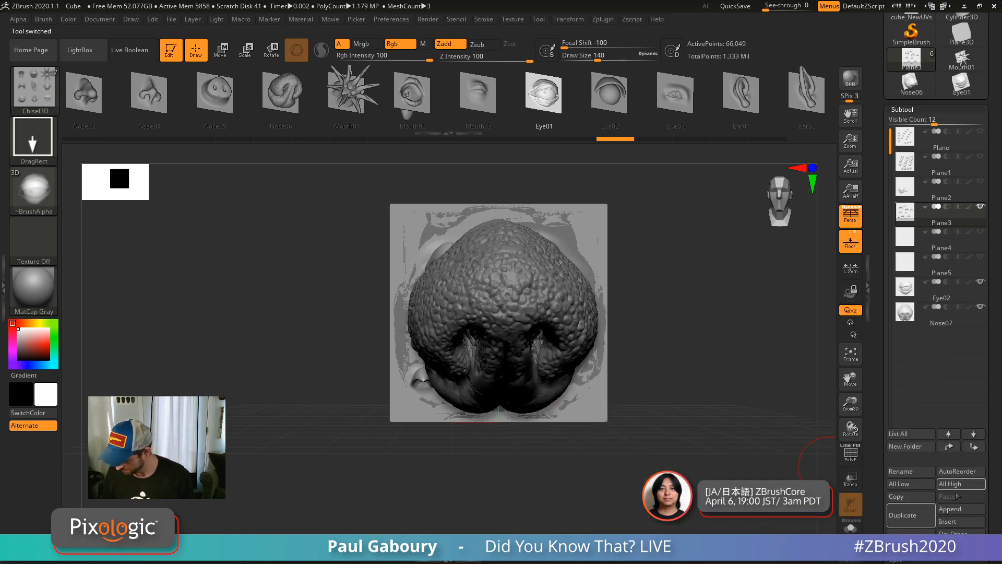
pyautogui.click(953, 510)
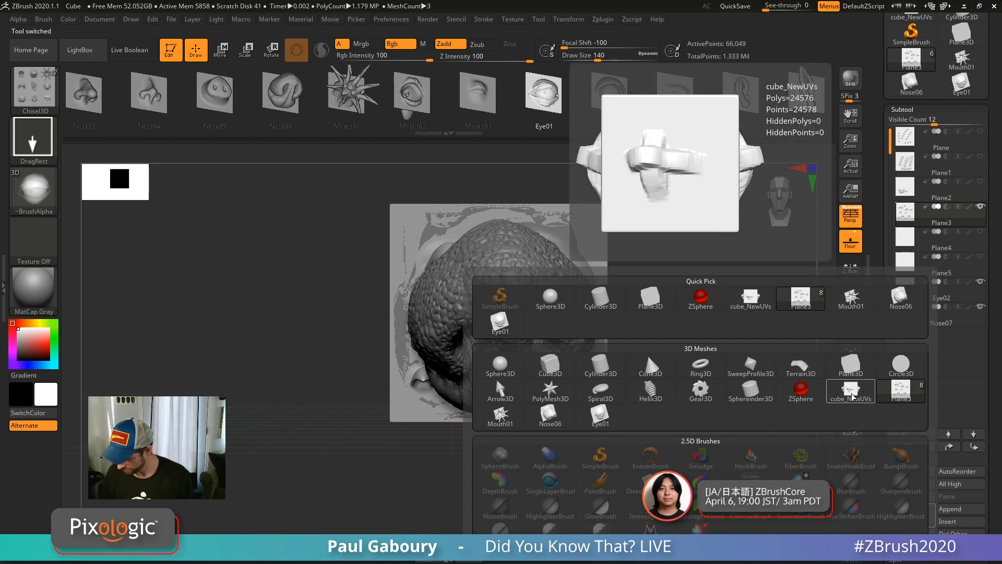
pyautogui.click(500, 415)
# Delete the blank Plane5 and Plane4 subtools.
pyautogui.click(910, 276)
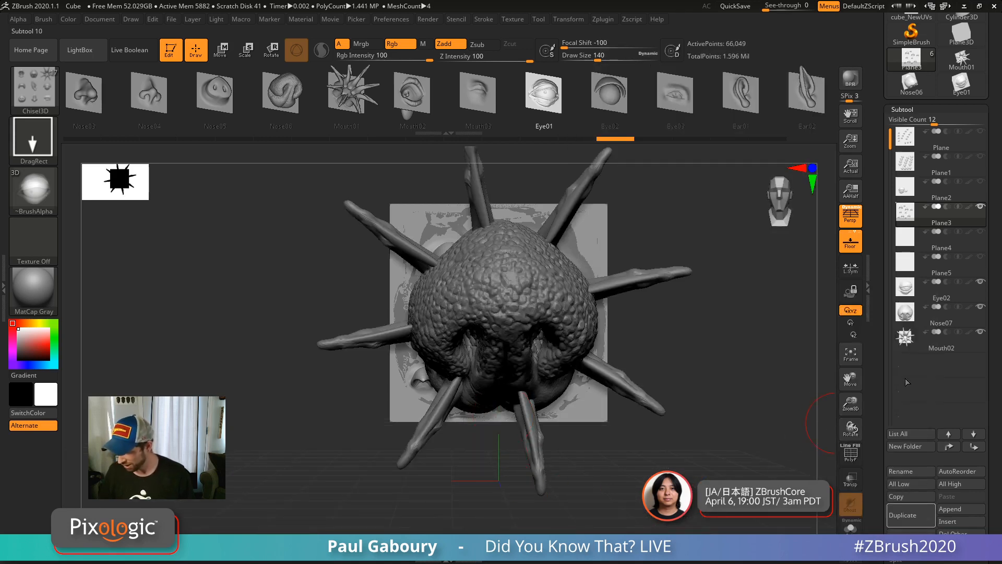
pyautogui.click(916, 540)
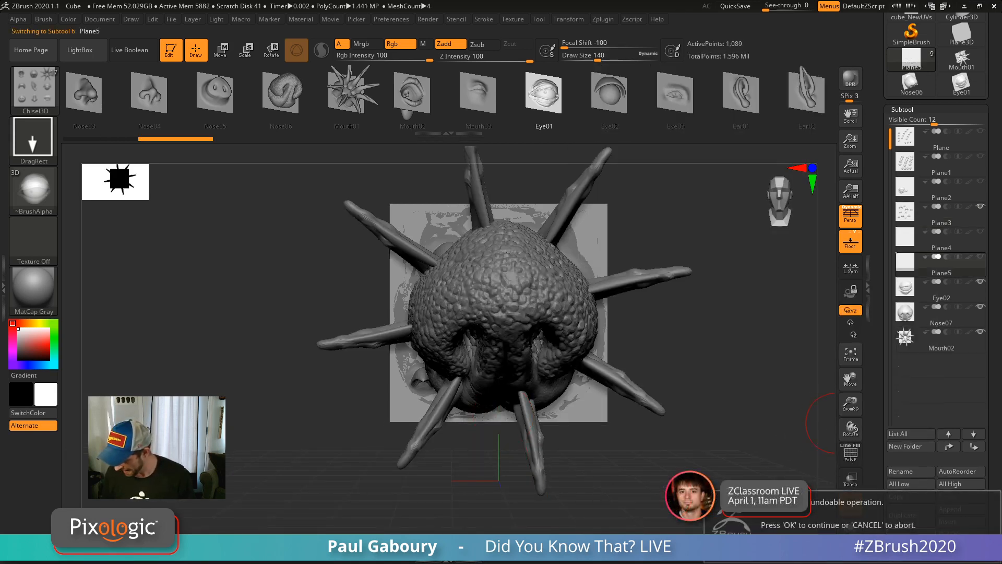
pyautogui.click(888, 548)
pyautogui.click(906, 239)
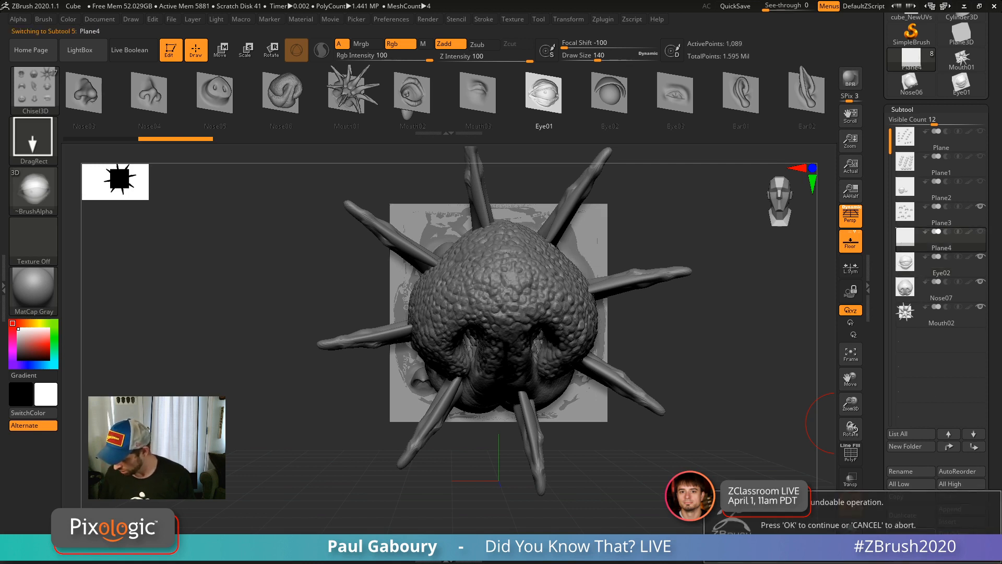
pyautogui.click(913, 540)
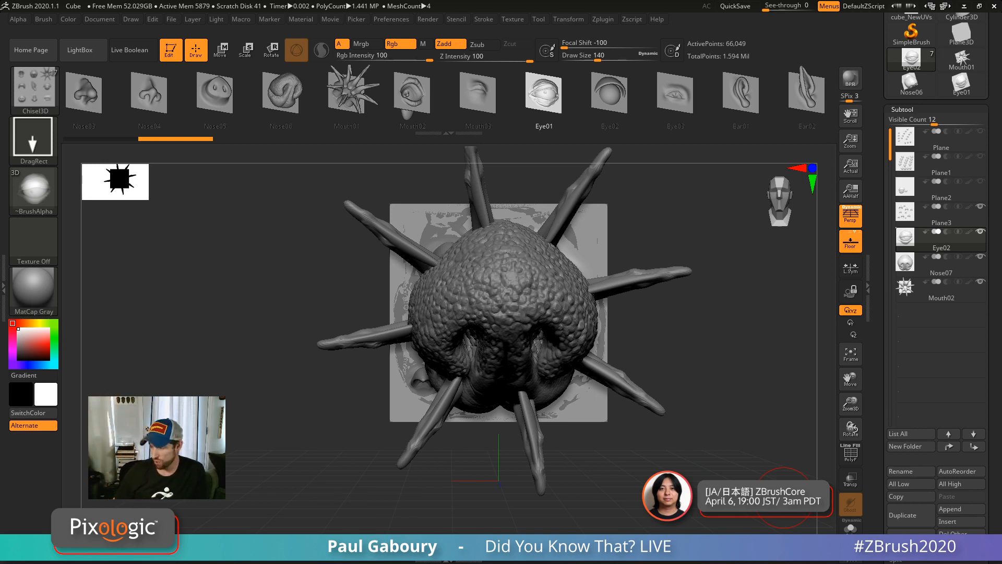
# Show the Plane2, Plane1 and Plane subtools and make Plane the active one.
pyautogui.click(981, 182)
pyautogui.click(980, 157)
pyautogui.click(979, 132)
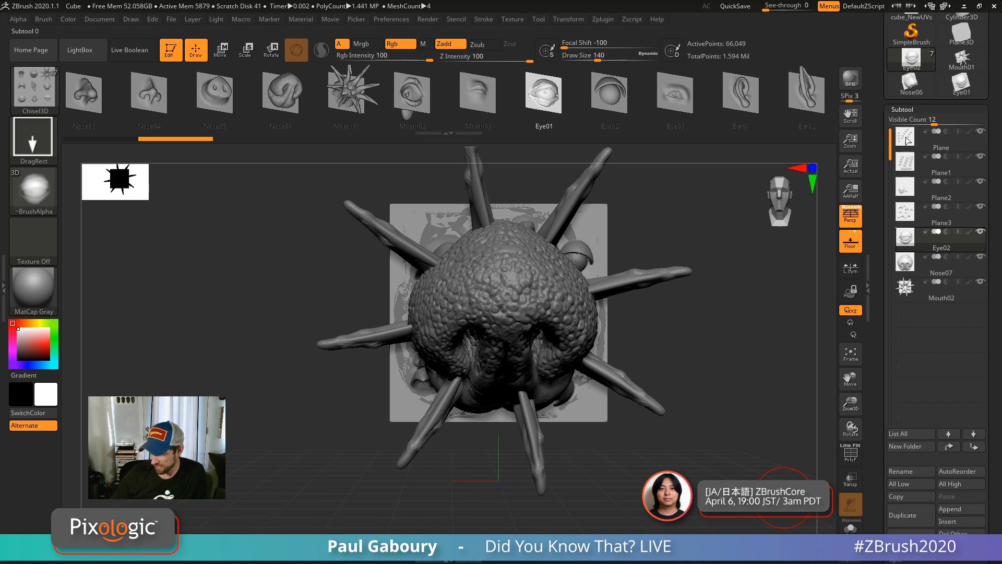
pyautogui.click(907, 140)
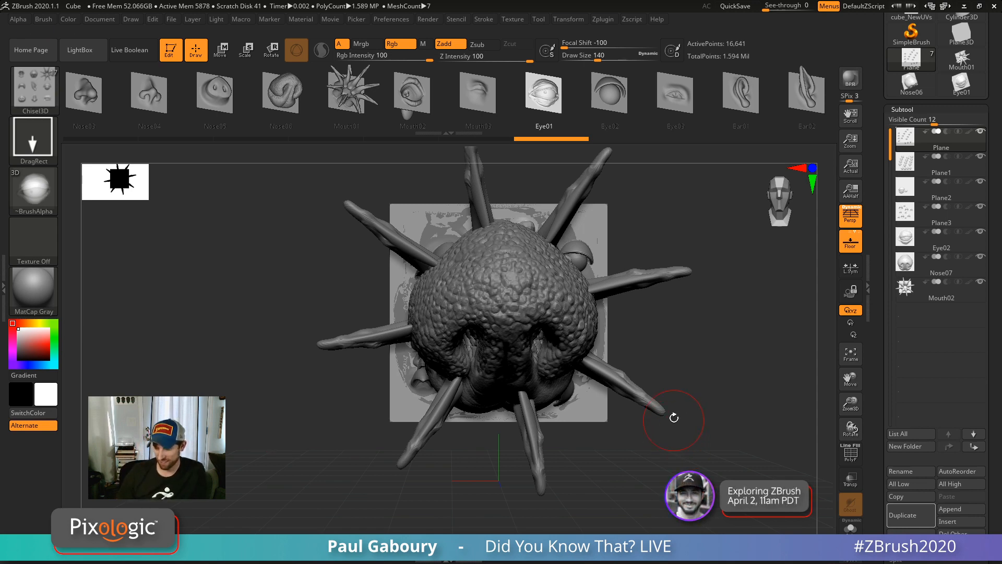
# Turn off perspective and create a MultiAlpha brush from the visible subtools as seen from the front.
pyautogui.moveTo(689, 416); pyautogui.dragTo(722, 414)
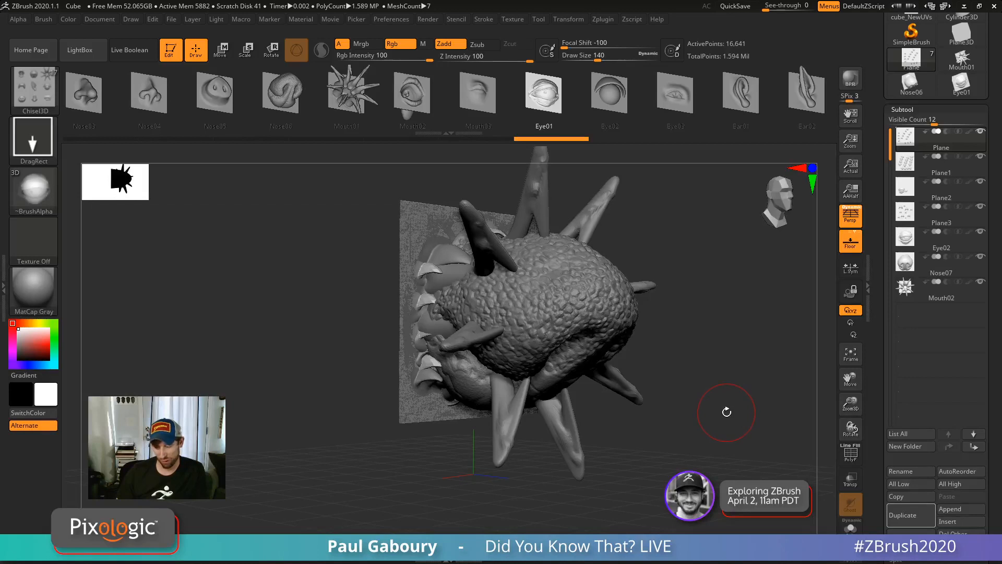
pyautogui.keyDown('ctrl'); pyautogui.moveTo(720, 418); pyautogui.dragTo(620, 431, button='right'); pyautogui.keyUp('ctrl')
pyautogui.click(855, 218)
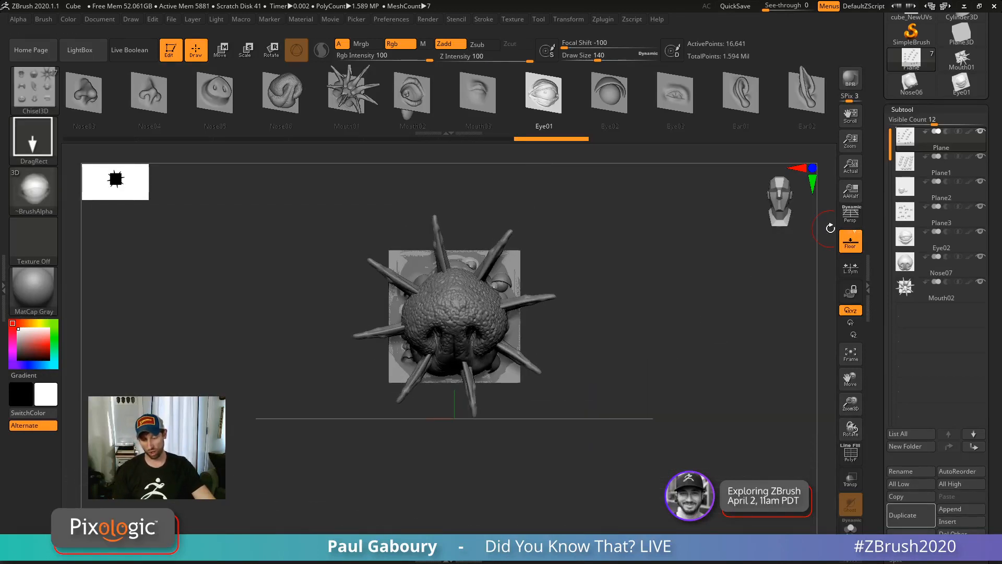
pyautogui.moveTo(571, 339); pyautogui.dragTo(634, 345, button='right')
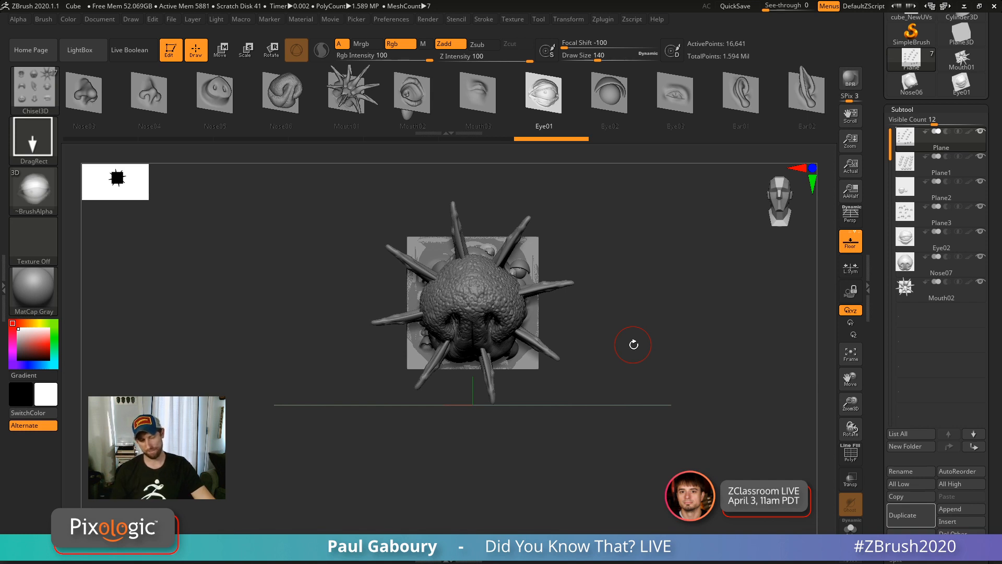
pyautogui.click(45, 20)
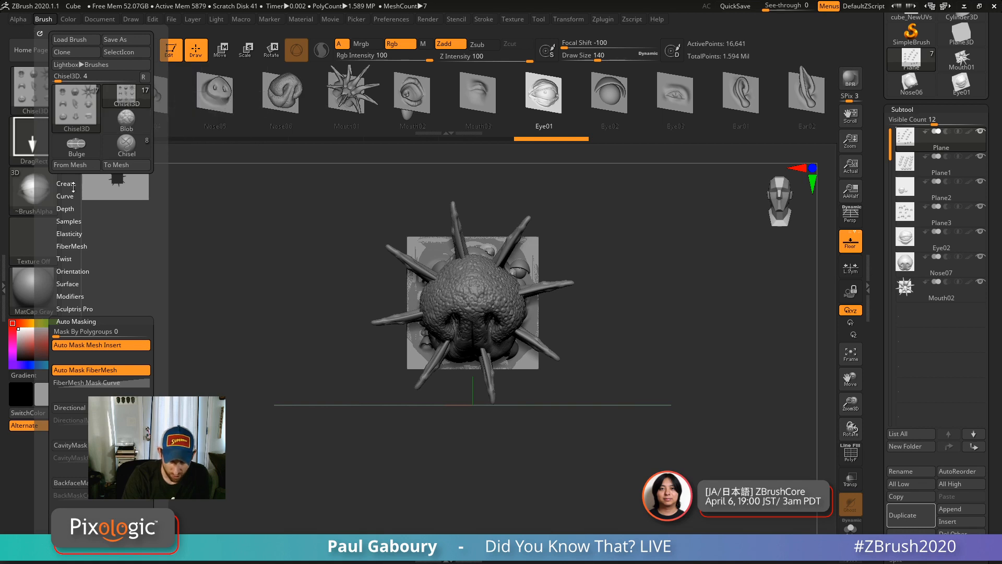
pyautogui.click(72, 184)
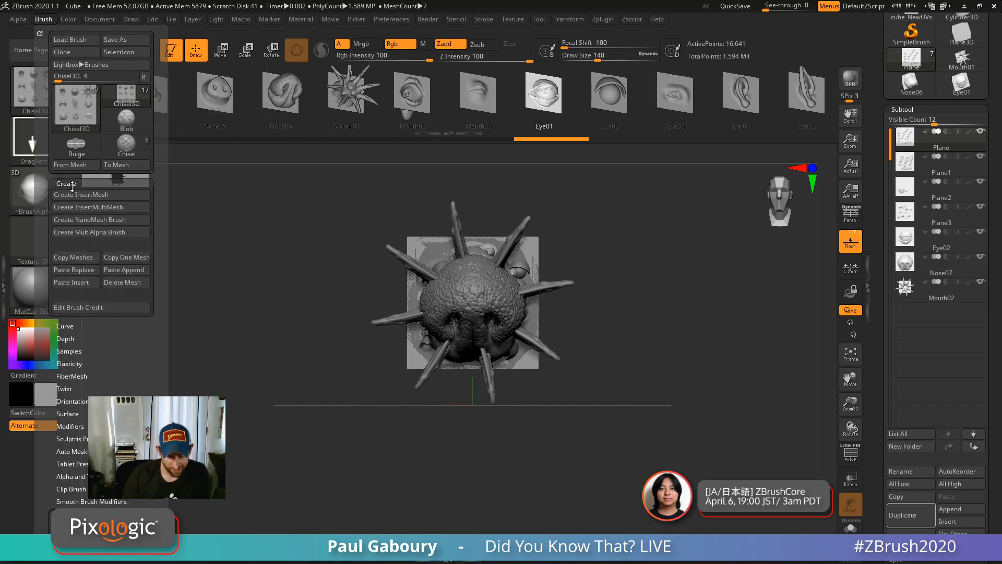
pyautogui.click(108, 235)
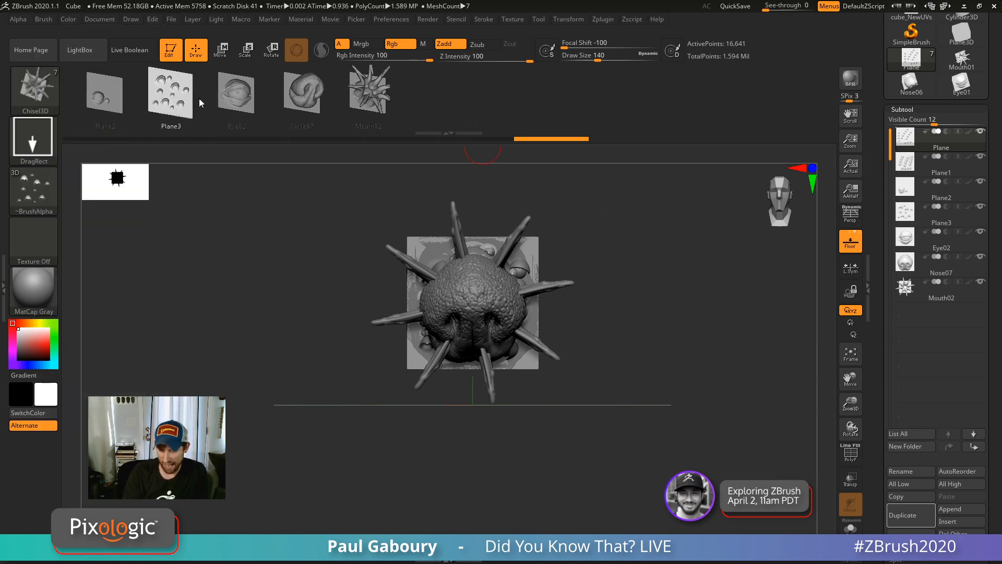
# Review the new brush's shapes by choosing Mouth02, Plane, Eye02, Nose07 and Mouth02 again.
pyautogui.click(626, 116)
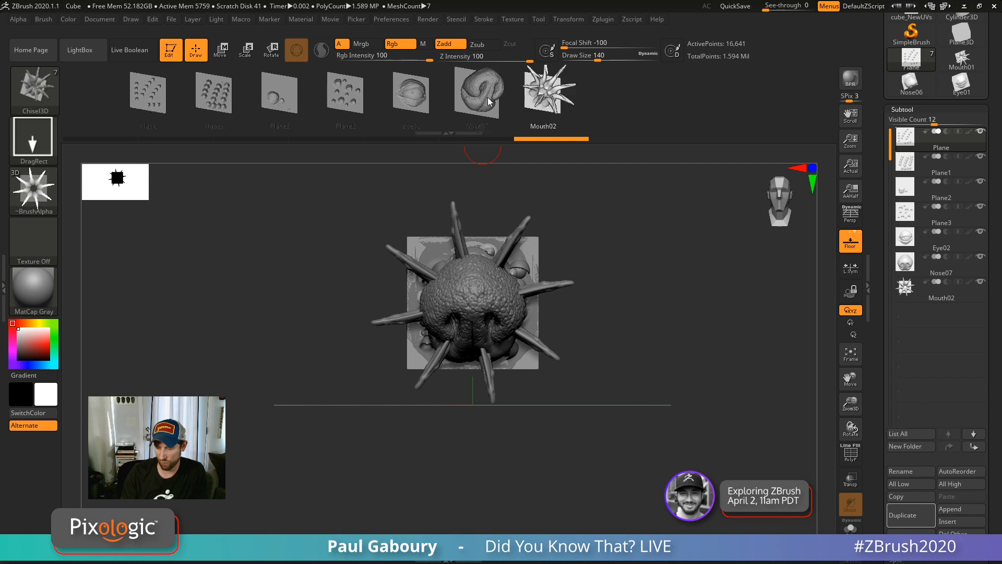
pyautogui.click(130, 103)
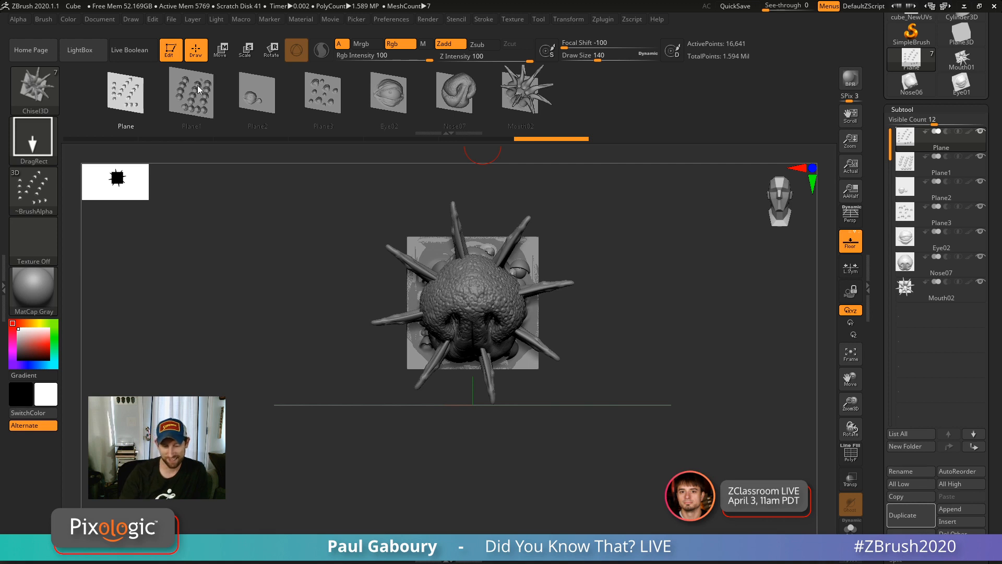
pyautogui.click(376, 94)
pyautogui.click(443, 95)
pyautogui.click(514, 88)
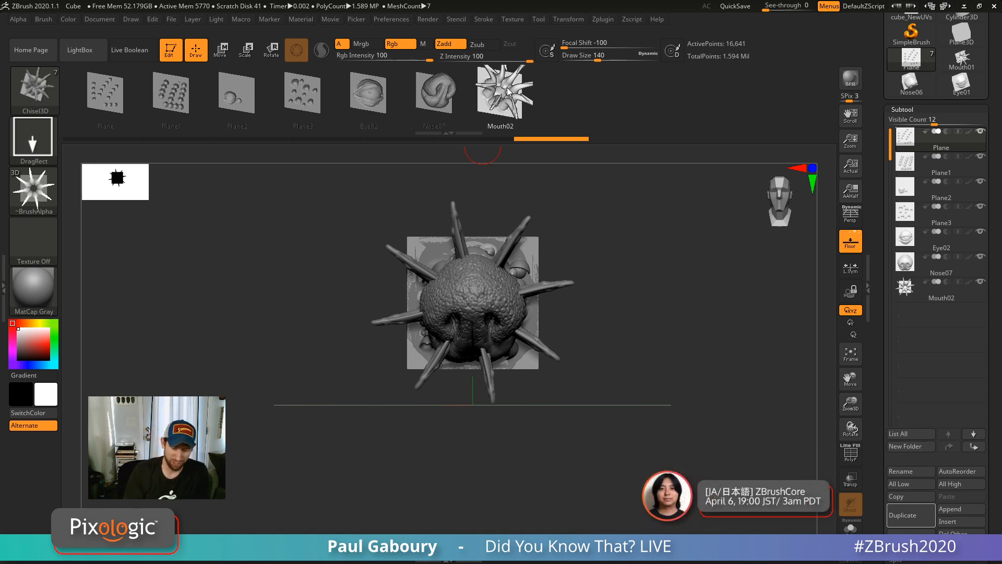
pyautogui.click(34, 86)
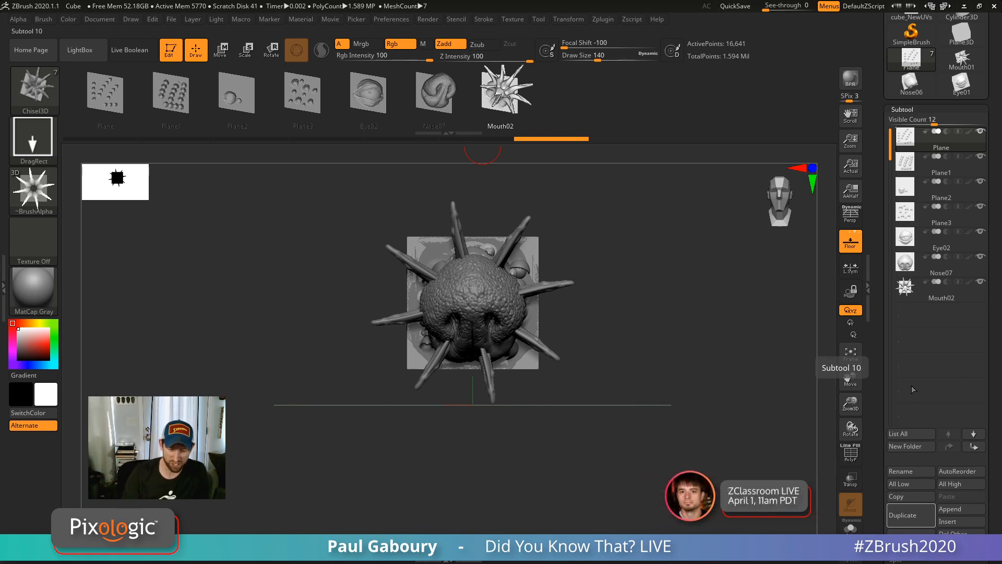
# Rotate the subtools to an angled view with polyframe on and create another MultiAlpha brush from them.
pyautogui.click(44, 19)
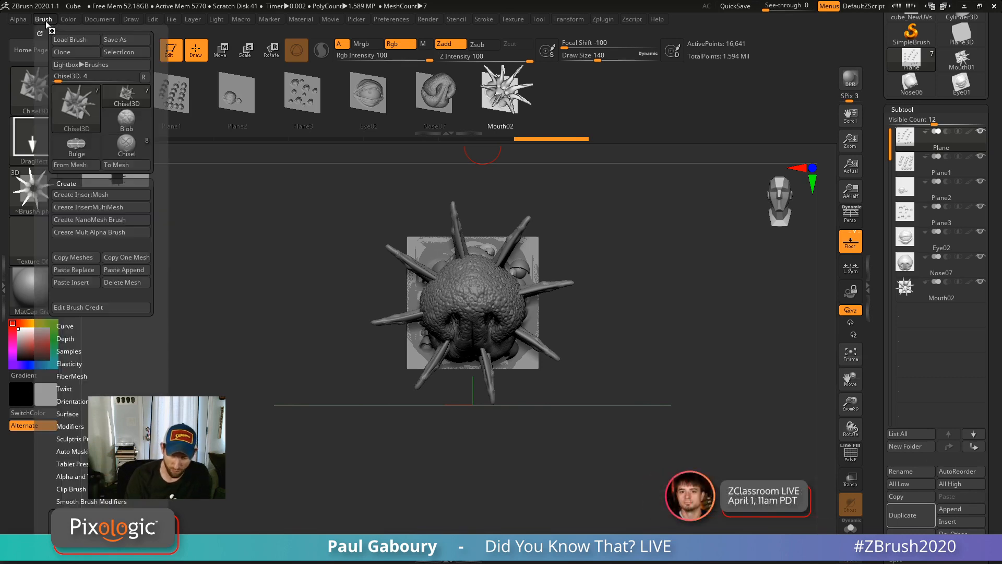
pyautogui.click(114, 234)
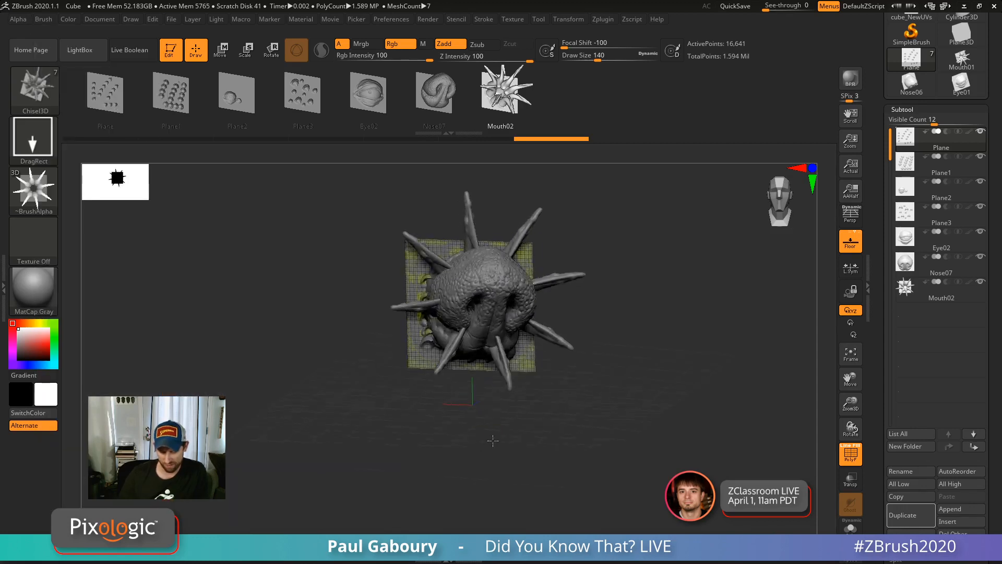
pyautogui.click(46, 20)
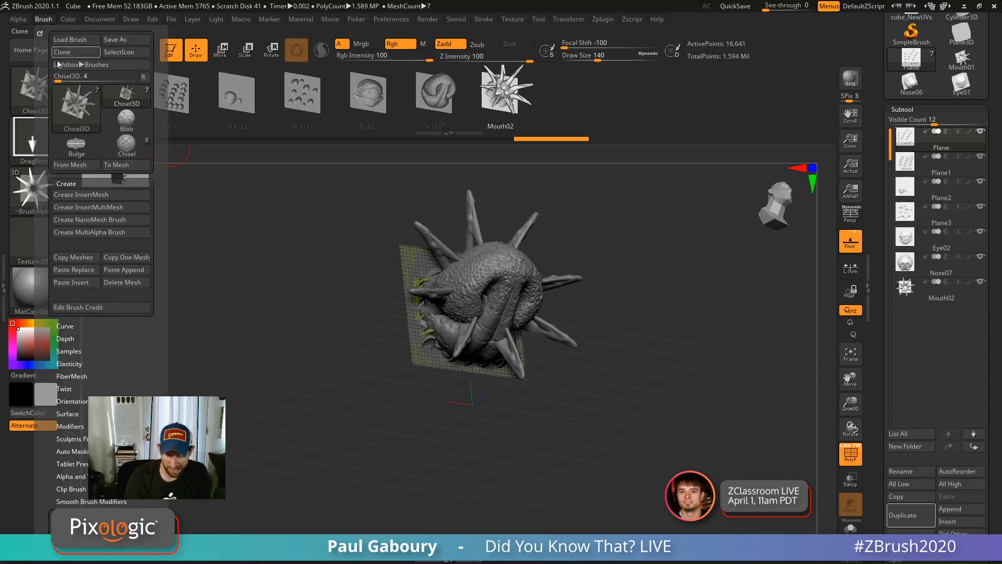
pyautogui.click(105, 234)
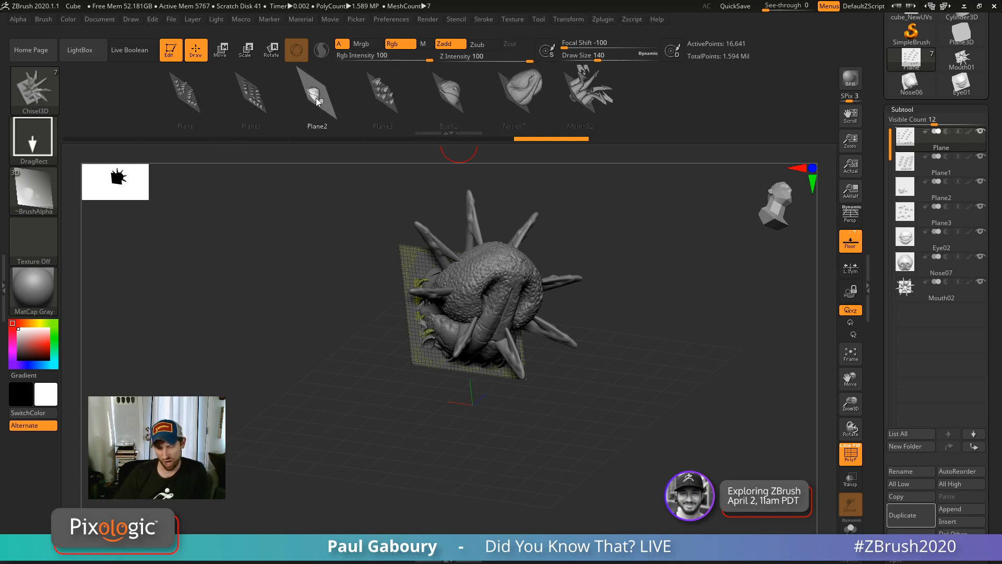
# Switch to the Sphere3D primitive, make it a PolyMesh3D and subdivide it twice.
pyautogui.keyDown('shift'); pyautogui.moveTo(622, 380); pyautogui.dragTo(599, 414); pyautogui.keyUp('shift')
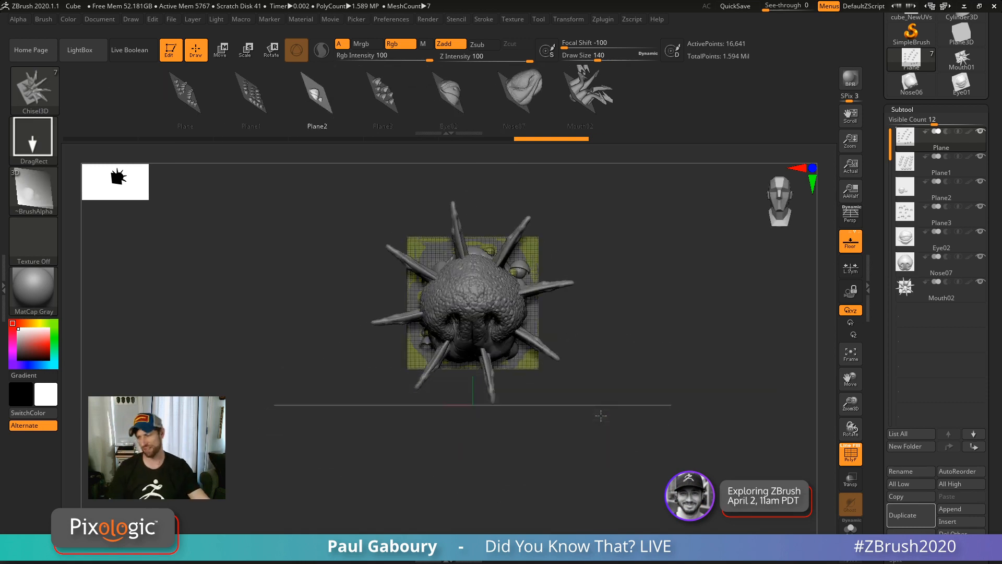
pyautogui.click(961, 59)
pyautogui.moveTo(990, 84); pyautogui.dragTo(989, 267)
pyautogui.click(966, 144)
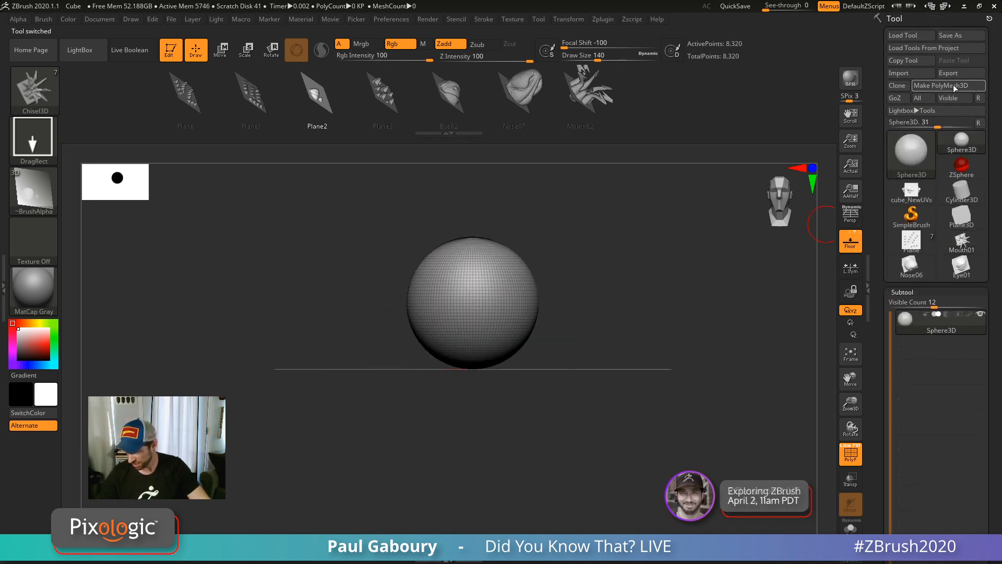
pyautogui.click(953, 85)
pyautogui.press('f')
pyautogui.hotkey('ctrl', 'd')
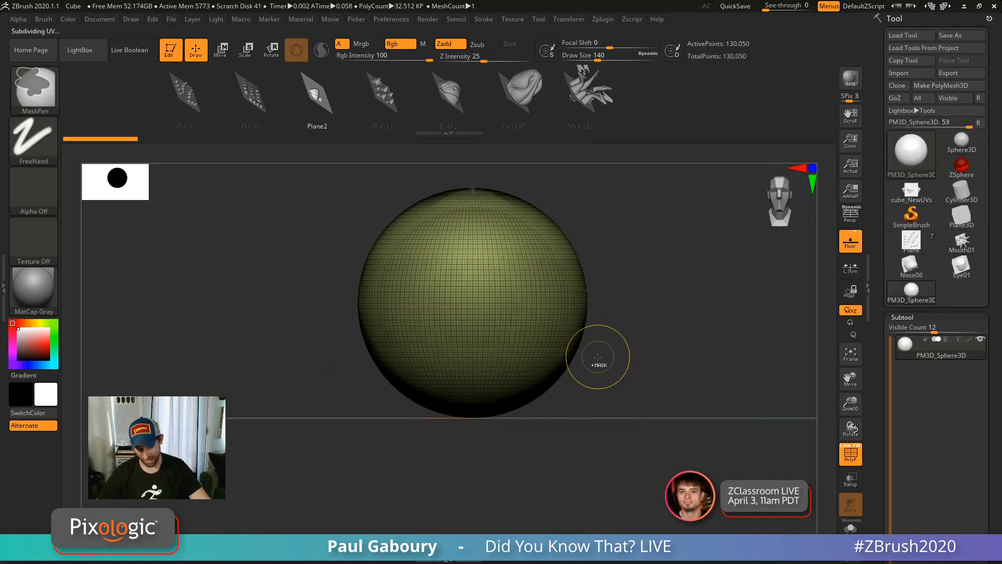
# With polyframe off, stamp the angled Plane2 shape on the sphere's front and the Nose07 shape on its side.
pyautogui.hotkey('shift', 'f')
pyautogui.moveTo(494, 284); pyautogui.dragTo(526, 364)
pyautogui.moveTo(616, 377); pyautogui.dragTo(516, 374)
pyautogui.moveTo(584, 420)
pyautogui.mouseDown()
pyautogui.moveTo(682, 418)
pyautogui.moveTo(712, 386)
pyautogui.moveTo(706, 374)
pyautogui.moveTo(655, 418)
pyautogui.moveTo(684, 398)
pyautogui.moveTo(574, 157)
pyautogui.mouseUp()
pyautogui.click(522, 97)
pyautogui.moveTo(637, 259); pyautogui.dragTo(590, 353)
pyautogui.moveTo(673, 388); pyautogui.dragTo(659, 365)
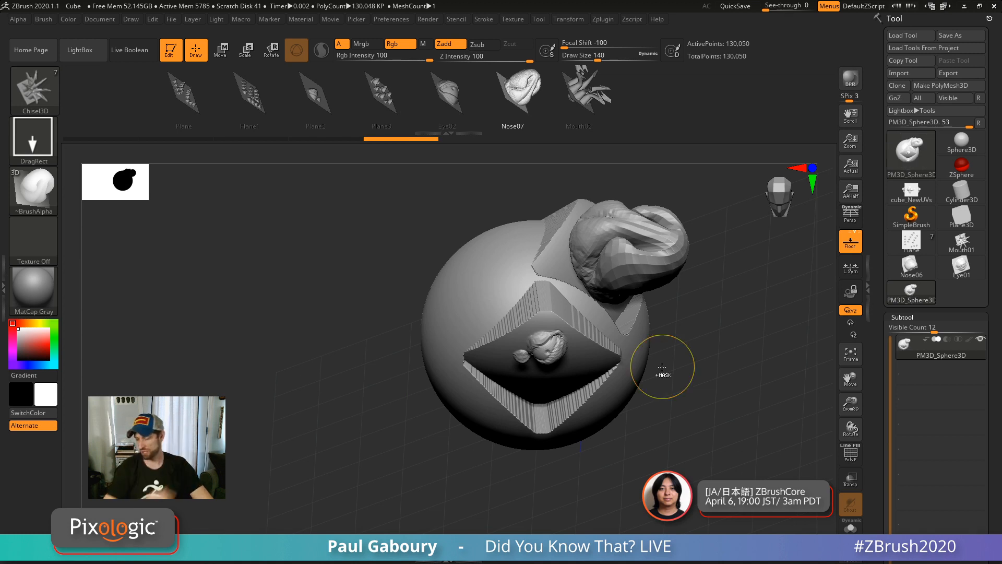
# Undo the test stamps on the sphere and return it to a straight front view.
pyautogui.hotkey('ctrl', 'z')
pyautogui.hotkey('ctrl', 'z')
pyautogui.keyDown('shift'); pyautogui.moveTo(668, 437); pyautogui.dragTo(680, 417); pyautogui.keyUp('shift')
pyautogui.hotkey('ctrl', 'z')
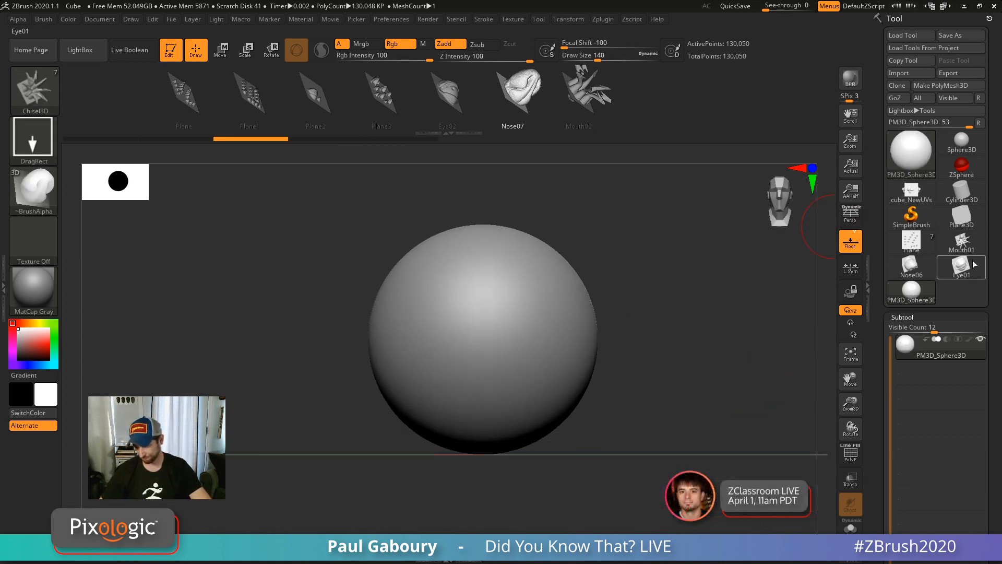
# Switch back to the Plane tool, turn its subtools to face the front and create a MultiAlpha brush from them.
pyautogui.click(911, 241)
pyautogui.moveTo(665, 409); pyautogui.dragTo(659, 374)
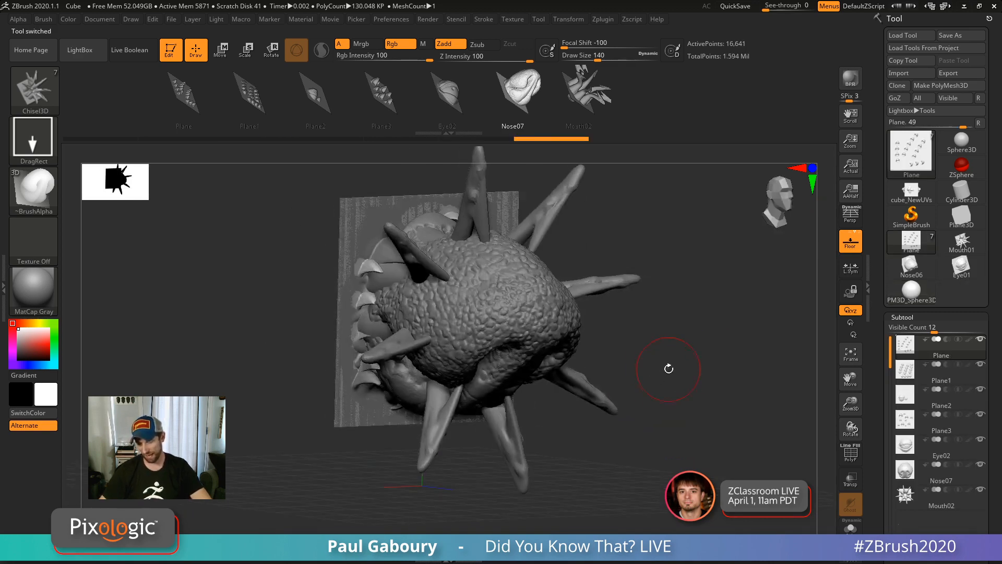
pyautogui.moveTo(677, 339); pyautogui.dragTo(651, 347)
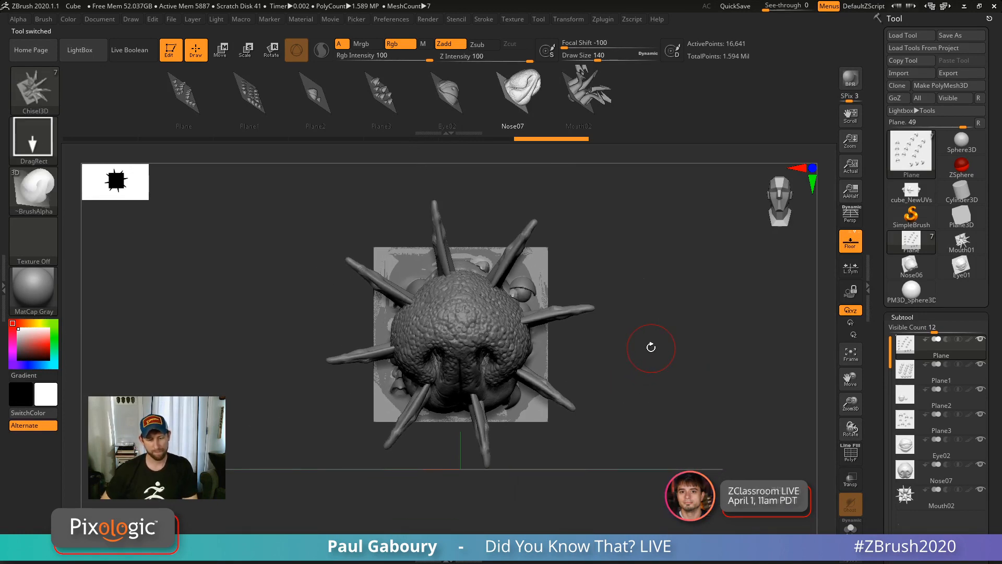
pyautogui.click(43, 20)
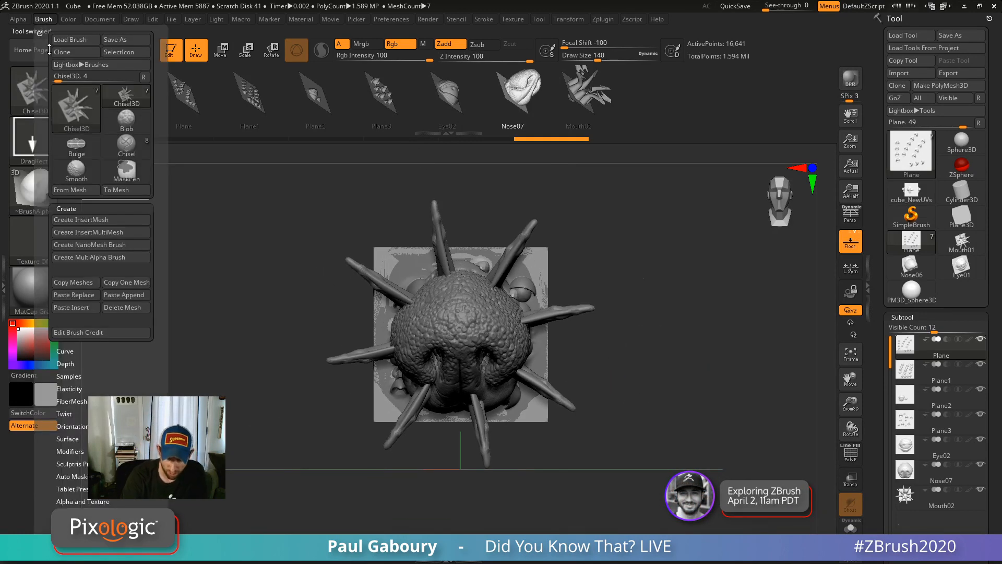
pyautogui.click(113, 259)
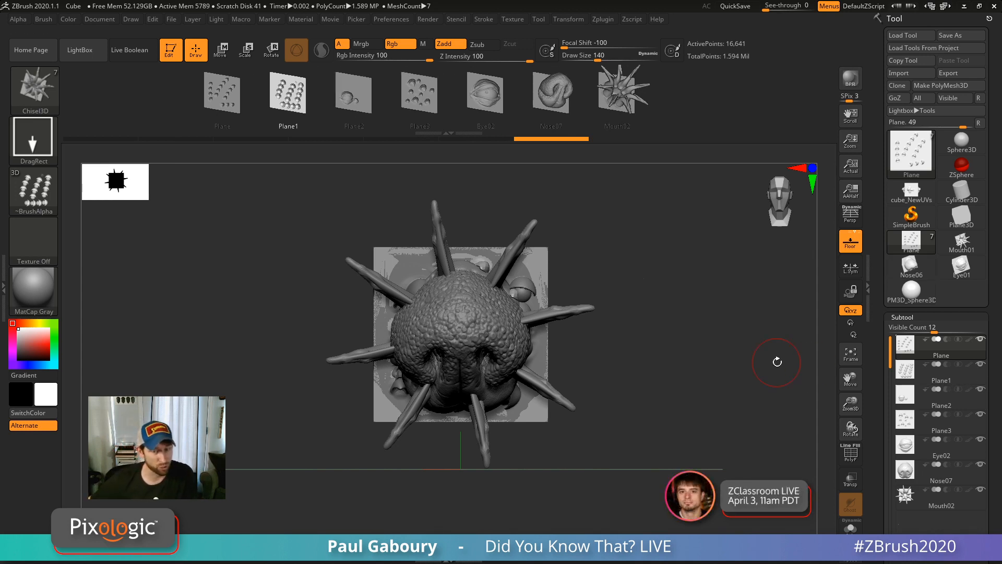
# Open the DemoHead.ZPR project without saving changes to the current one.
pyautogui.moveTo(33, 290)
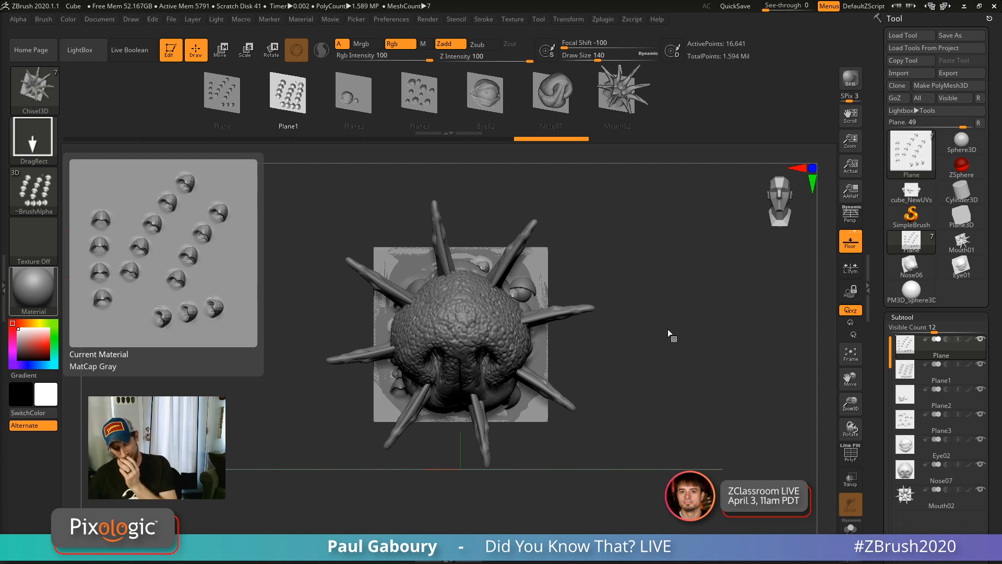
pyautogui.moveTo(668, 330)
pyautogui.mouseDown()
pyautogui.moveTo(666, 339)
pyautogui.moveTo(667, 329)
pyautogui.mouseUp()
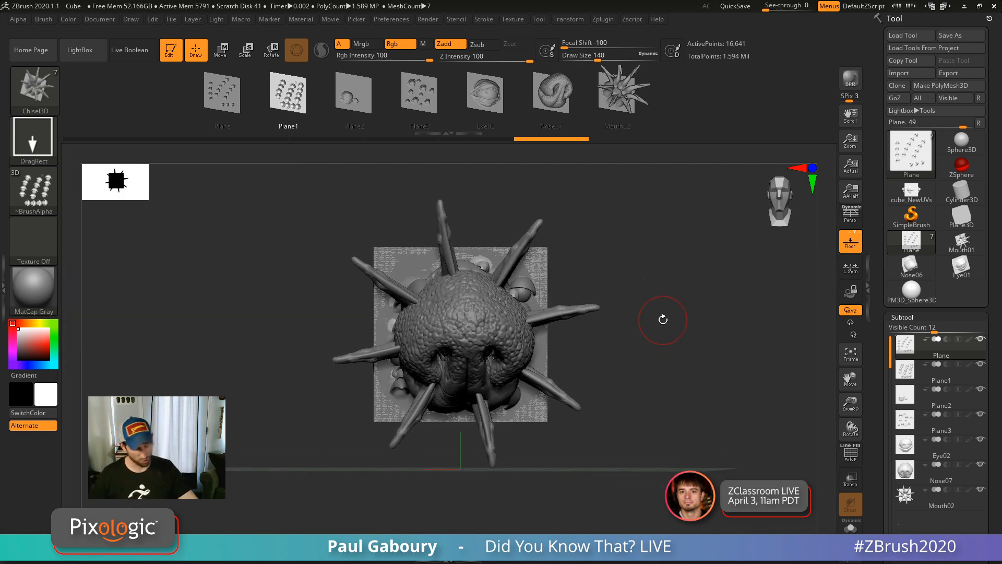
pyautogui.press(',')
pyautogui.doubleClick(441, 190)
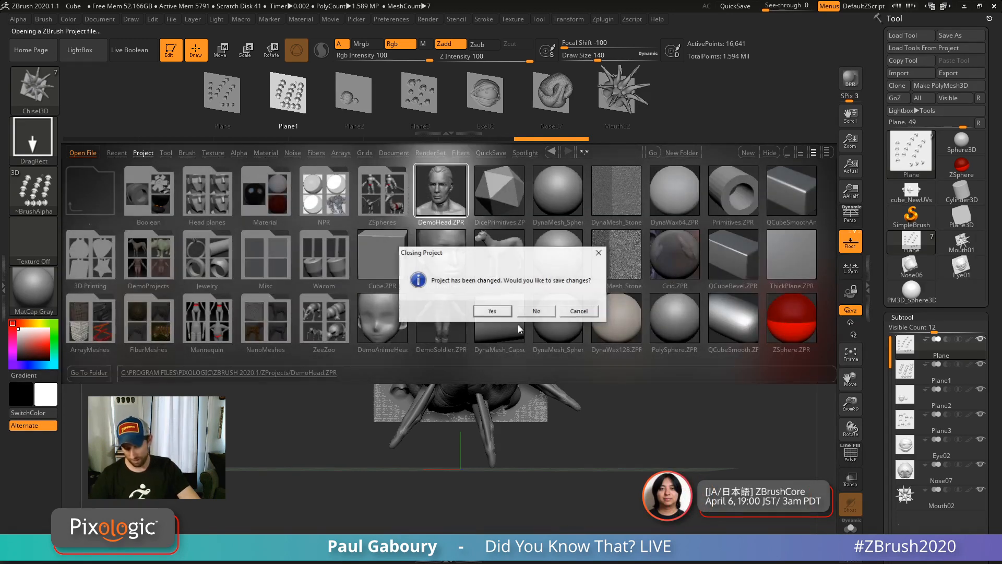
pyautogui.click(536, 312)
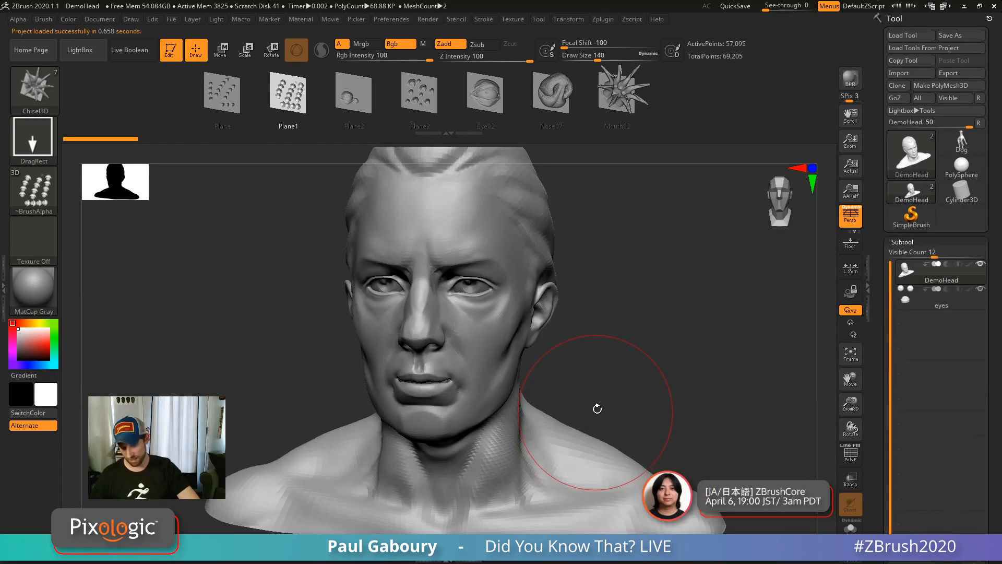
# Subdivide the DemoHead mesh and set the draw size to 22 for work on the side of the face.
pyautogui.hotkey('ctrl', 'd')
pyautogui.hotkey('ctrl', 'd')
pyautogui.press('s')
pyautogui.moveTo(616, 371); pyautogui.dragTo(585, 351)
pyautogui.moveTo(592, 369)
pyautogui.keyDown('alt'); pyautogui.mouseDown(button='right')
pyautogui.moveTo(640, 425)
pyautogui.moveTo(513, 375)
pyautogui.mouseUp(button='right'); pyautogui.keyUp('alt')
pyautogui.press('s')
pyautogui.moveTo(511, 369); pyautogui.dragTo(509, 369)
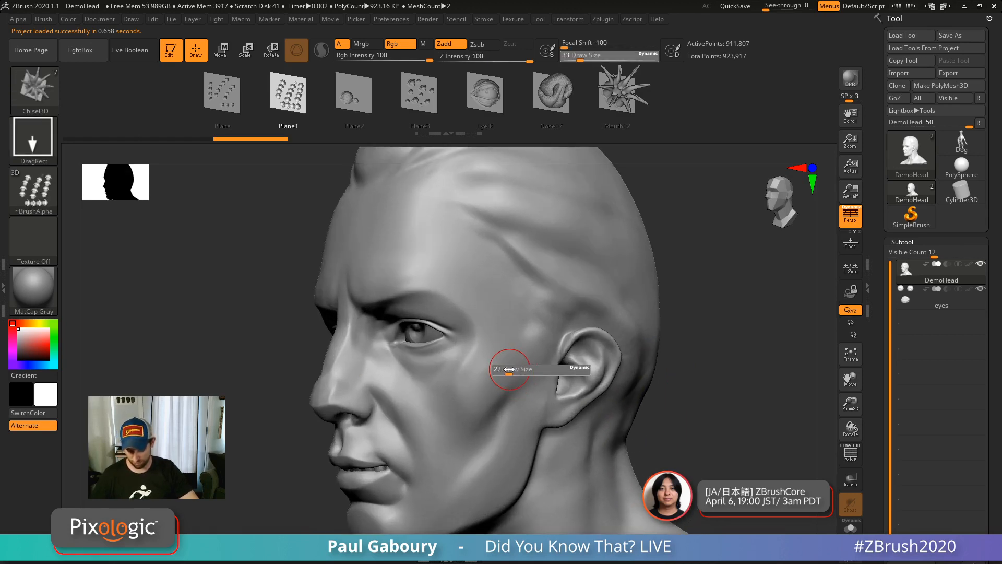
# With the Slash3 brush at draw size 35, carve a wavy groove from the cheek up to the temple and refine it.
pyautogui.press('b')
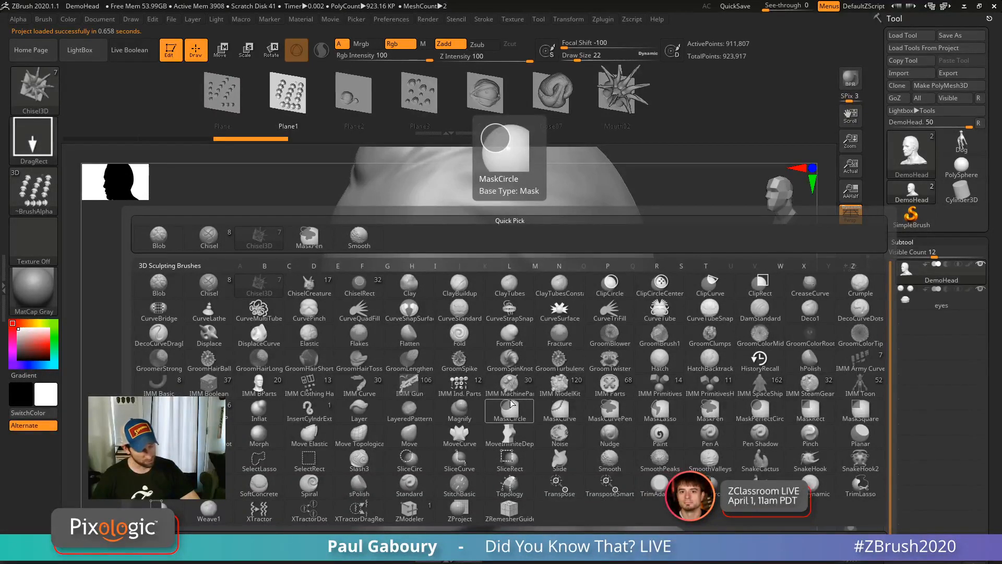
pyautogui.press('s')
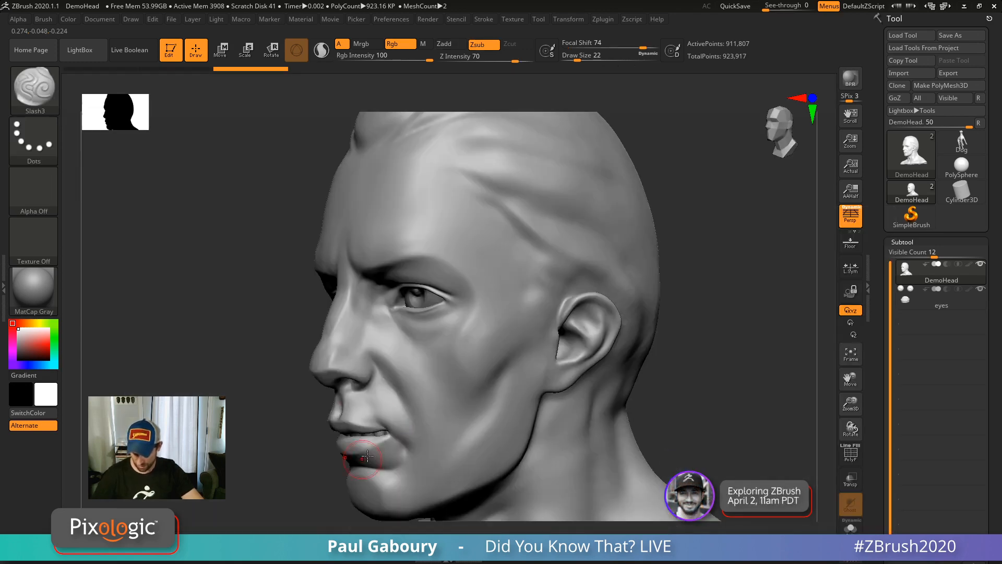
pyautogui.press('3')
pyautogui.press('s')
pyautogui.moveTo(492, 352); pyautogui.dragTo(495, 351)
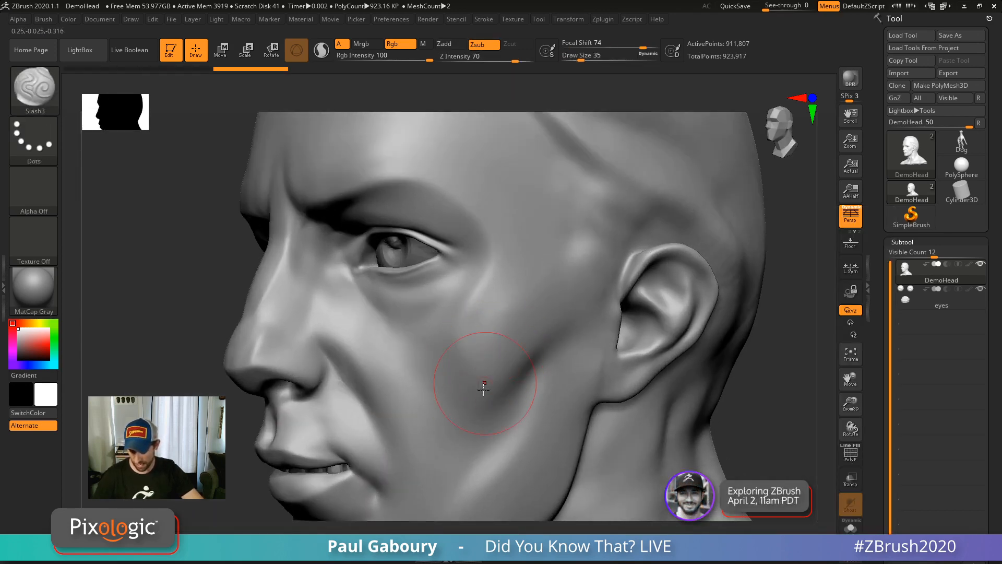
pyautogui.moveTo(489, 415)
pyautogui.mouseDown()
pyautogui.moveTo(522, 342)
pyautogui.moveTo(544, 209)
pyautogui.moveTo(514, 161)
pyautogui.mouseUp()
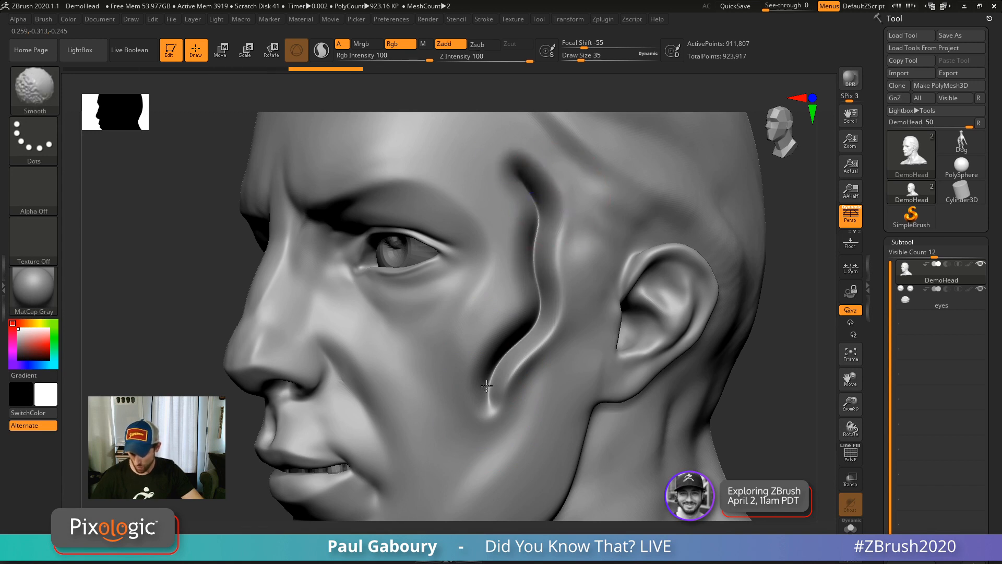
pyautogui.moveTo(489, 386); pyautogui.dragTo(528, 225)
# Build up irregular lumps and ridges along the facial groove with the Blob brush.
pyautogui.press('b')
pyautogui.press('b')
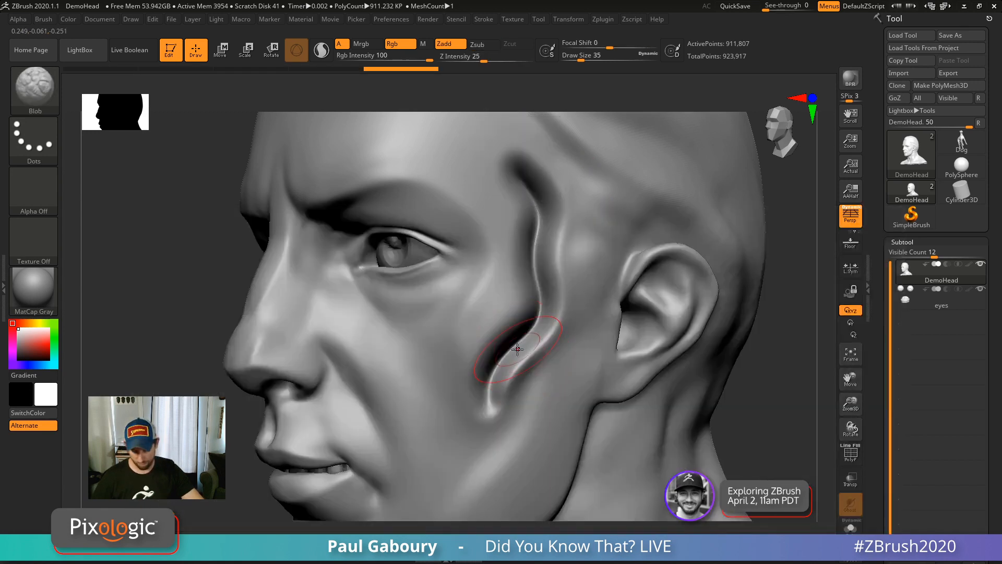
pyautogui.moveTo(485, 385)
pyautogui.mouseDown()
pyautogui.moveTo(531, 322)
pyautogui.moveTo(522, 368)
pyautogui.moveTo(500, 401)
pyautogui.moveTo(530, 320)
pyautogui.mouseUp()
pyautogui.moveTo(490, 412); pyautogui.dragTo(543, 260)
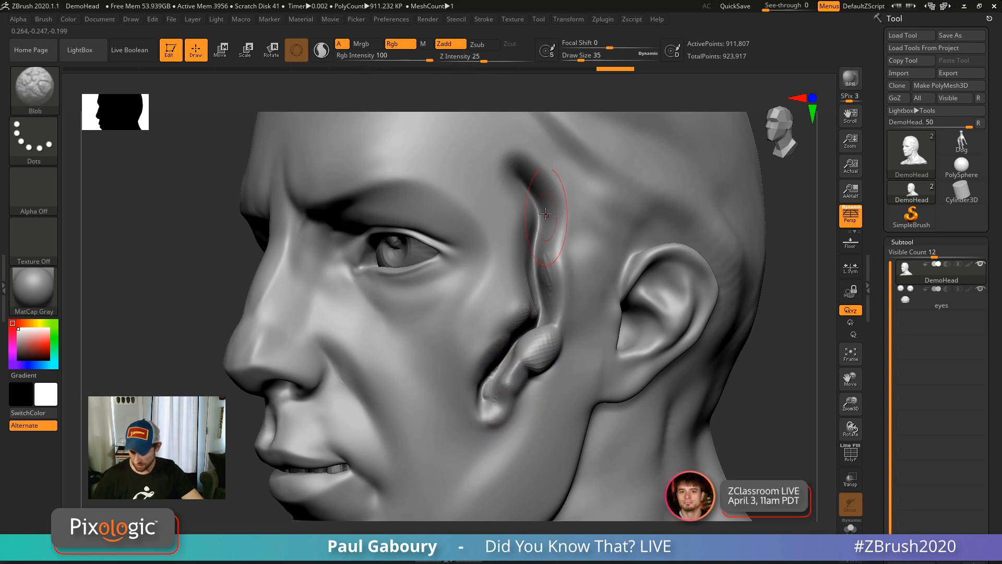
pyautogui.moveTo(538, 316); pyautogui.dragTo(538, 206)
pyautogui.moveTo(521, 159)
pyautogui.mouseDown()
pyautogui.moveTo(553, 251)
pyautogui.moveTo(493, 149)
pyautogui.moveTo(538, 246)
pyautogui.moveTo(514, 159)
pyautogui.mouseUp()
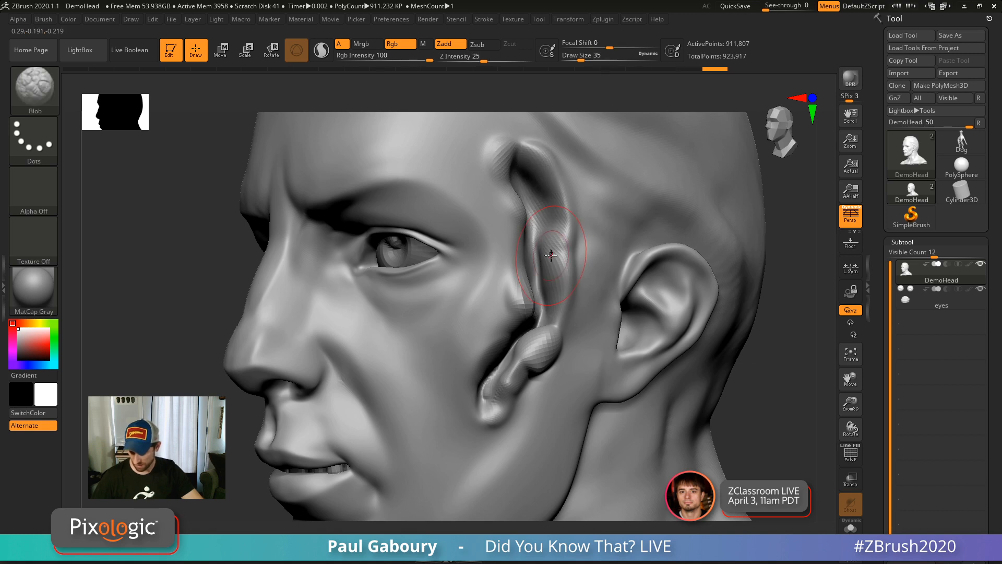
pyautogui.moveTo(551, 256); pyautogui.dragTo(543, 208)
pyautogui.moveTo(523, 166)
pyautogui.mouseDown()
pyautogui.moveTo(539, 254)
pyautogui.moveTo(538, 217)
pyautogui.moveTo(548, 228)
pyautogui.moveTo(546, 239)
pyautogui.moveTo(523, 155)
pyautogui.moveTo(523, 376)
pyautogui.mouseUp()
# Work over the lower part of the groove with the ClayBuildup brush at draw size 13 and smooth it.
pyautogui.press('s')
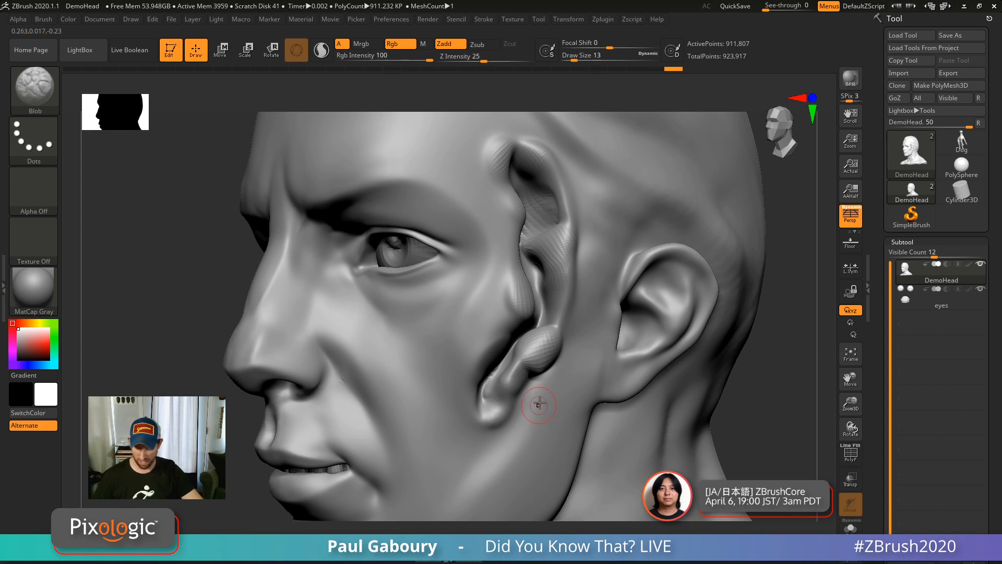
pyautogui.moveTo(539, 402)
pyautogui.keyDown('alt'); pyautogui.mouseDown(button='right')
pyautogui.moveTo(512, 422)
pyautogui.moveTo(532, 395)
pyautogui.mouseUp(button='right'); pyautogui.keyUp('alt')
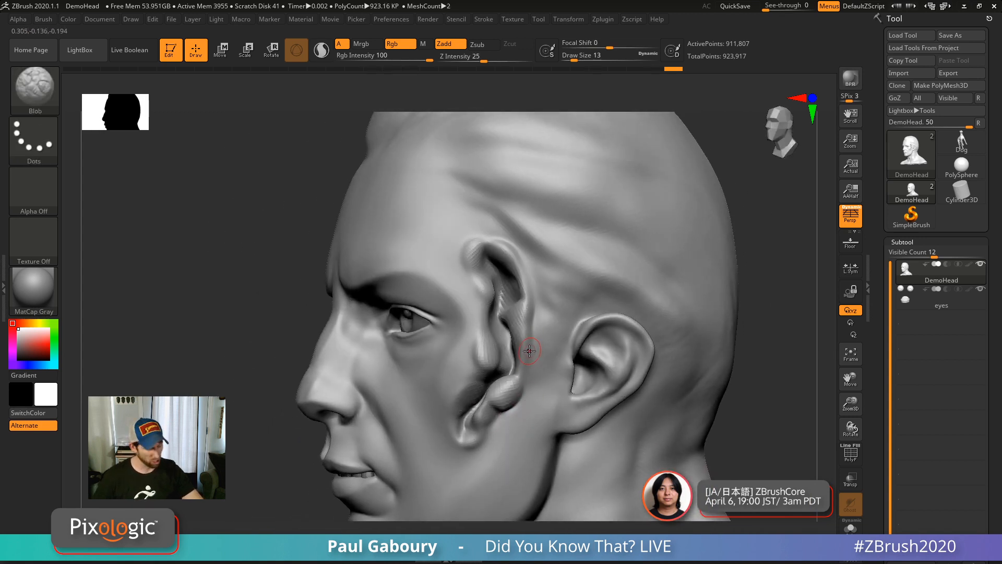
pyautogui.press('b')
pyautogui.press('c')
pyautogui.press('b')
pyautogui.moveTo(517, 381)
pyautogui.mouseDown()
pyautogui.moveTo(520, 312)
pyautogui.moveTo(518, 373)
pyautogui.moveTo(483, 431)
pyautogui.moveTo(500, 395)
pyautogui.mouseUp()
pyautogui.press('shift')
pyautogui.moveTo(524, 424)
pyautogui.keyDown('alt'); pyautogui.mouseDown(button='right')
pyautogui.moveTo(530, 386)
pyautogui.moveTo(514, 389)
pyautogui.mouseUp(button='right'); pyautogui.keyUp('alt')
pyautogui.keyDown('shift'); pyautogui.moveTo(514, 389); pyautogui.dragTo(506, 381); pyautogui.keyUp('shift')
pyautogui.moveTo(506, 381)
pyautogui.mouseDown(button='right')
pyautogui.moveTo(499, 331)
pyautogui.moveTo(488, 385)
pyautogui.moveTo(515, 299)
pyautogui.mouseUp(button='right')
# Extract the sculpted groove as an alpha by tracing it from cheek to temple with the XTractor brush at draw size 46.
pyautogui.press('b')
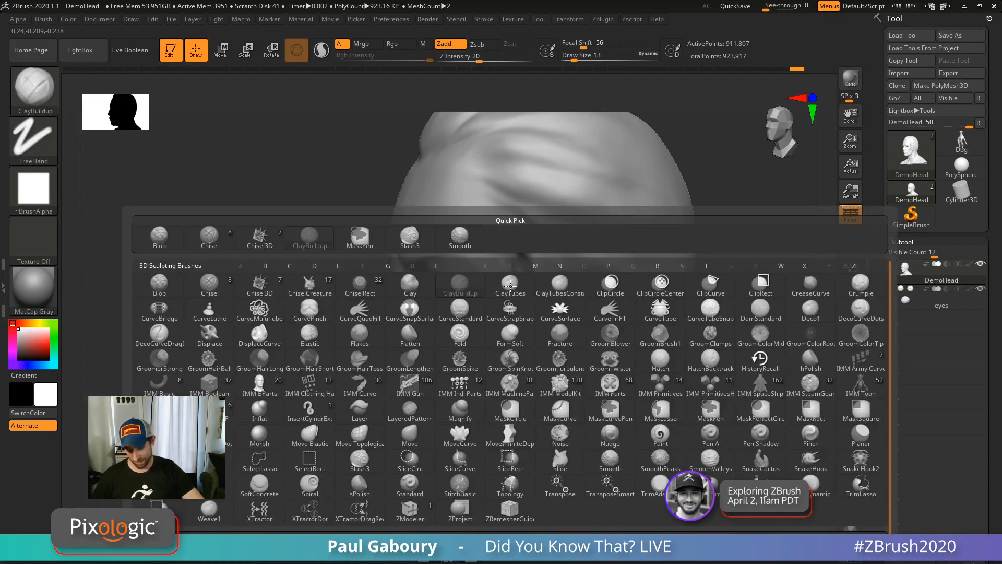
pyautogui.press('x')
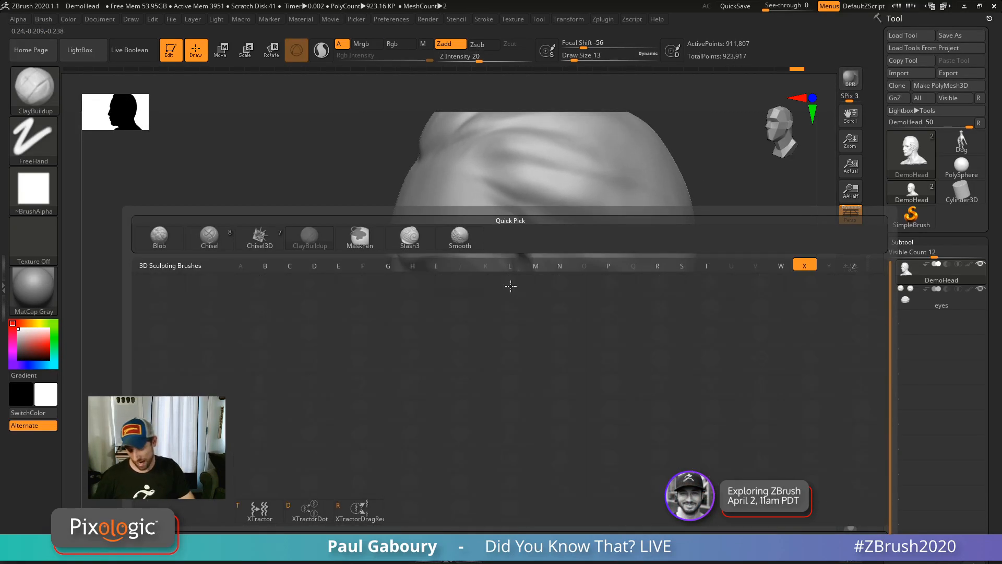
pyautogui.click(273, 516)
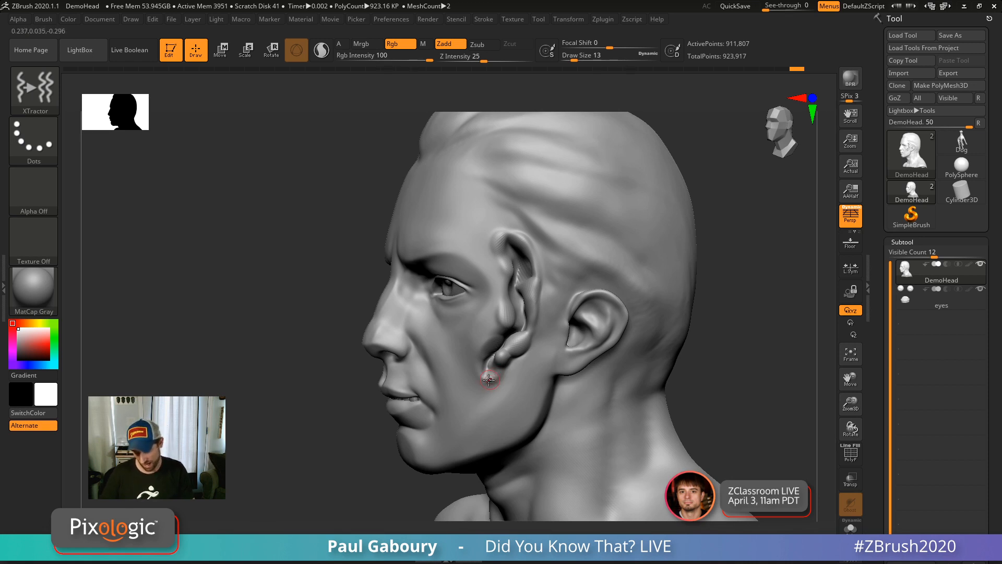
pyautogui.press('s')
pyautogui.moveTo(489, 377); pyautogui.dragTo(496, 379)
pyautogui.press('s')
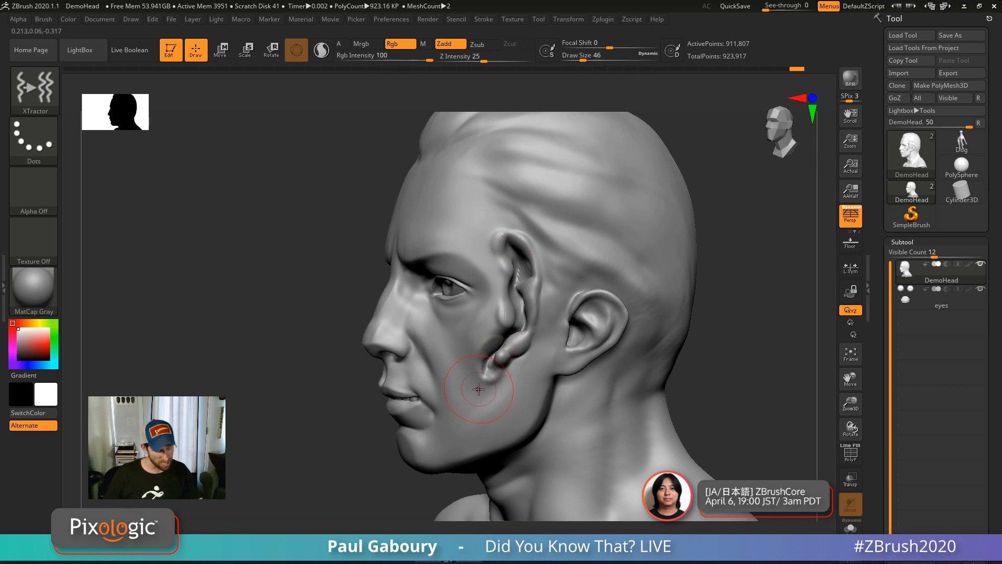
pyautogui.keyDown('shift'); pyautogui.moveTo(479, 385); pyautogui.dragTo(491, 368); pyautogui.keyUp('shift')
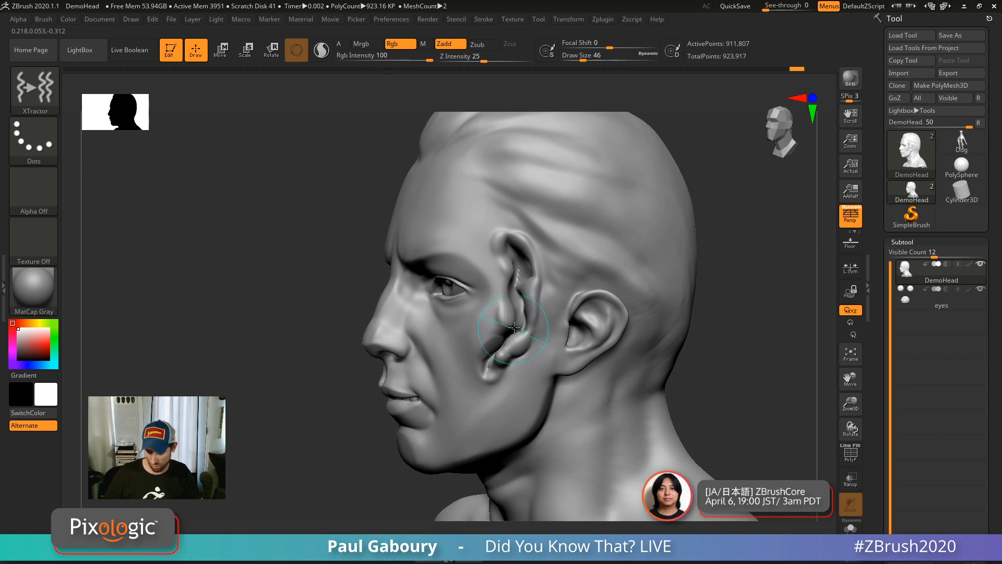
pyautogui.keyDown('shift'); pyautogui.moveTo(522, 296); pyautogui.dragTo(503, 218); pyautogui.keyUp('shift')
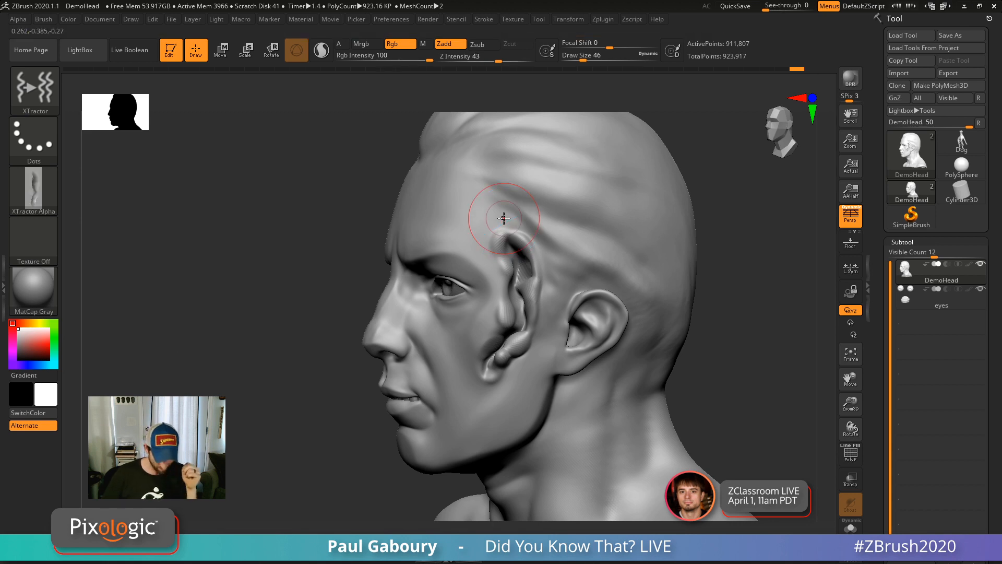
pyautogui.moveTo(35, 193)
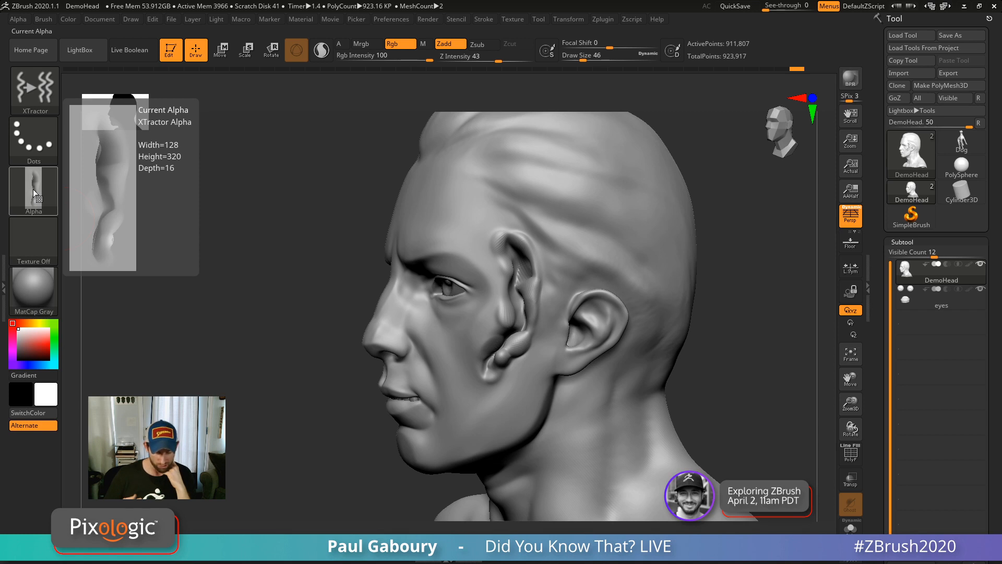
# Try the extracted alpha with a stroke on the side of the head behind the temple, and undo it.
pyautogui.moveTo(689, 386)
pyautogui.keyDown('ctrl'); pyautogui.mouseDown(button='right')
pyautogui.moveTo(650, 350)
pyautogui.moveTo(538, 355)
pyautogui.mouseUp(button='right'); pyautogui.keyUp('ctrl')
pyautogui.moveTo(531, 268); pyautogui.dragTo(574, 321)
pyautogui.moveTo(574, 321)
pyautogui.mouseDown(button='right')
pyautogui.moveTo(635, 320)
pyautogui.moveTo(656, 309)
pyautogui.moveTo(596, 340)
pyautogui.moveTo(659, 345)
pyautogui.mouseUp(button='right')
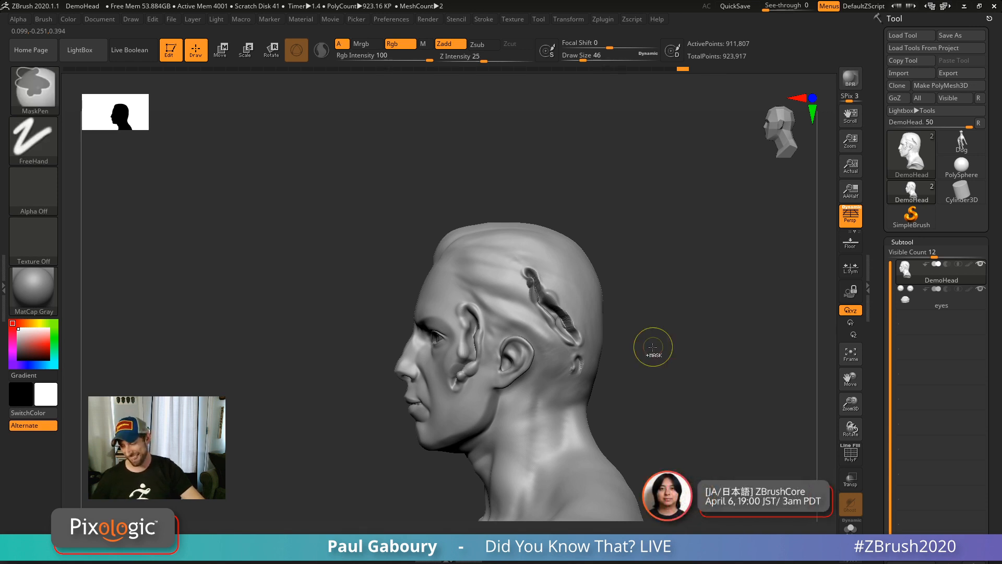
pyautogui.hotkey('ctrl', 'z')
# Switch to the Plane3D primitive, face it to the front, make it a PolyMesh3D and subdivide it three times.
pyautogui.click(912, 168)
pyautogui.click(596, 187)
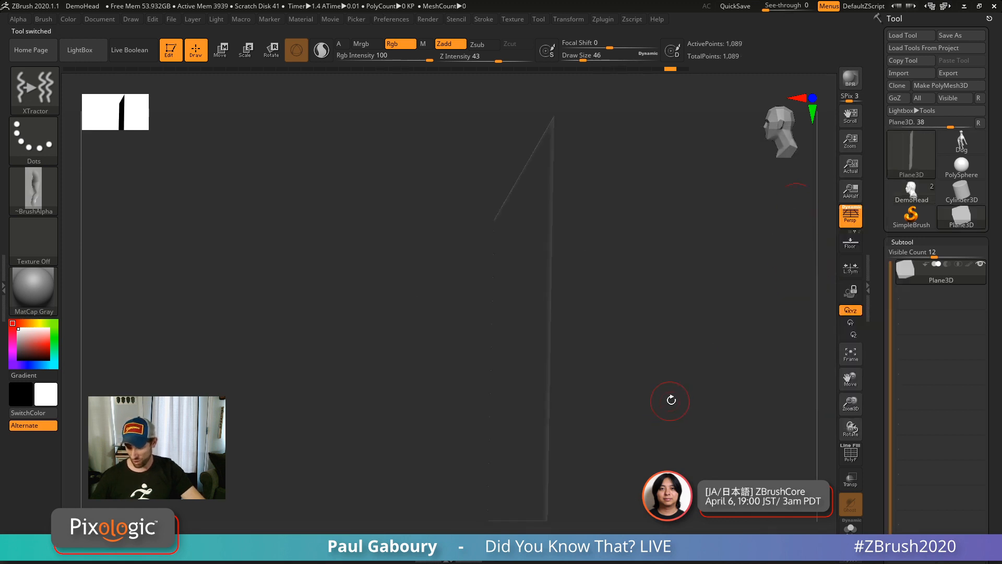
pyautogui.moveTo(671, 399); pyautogui.dragTo(739, 473, button='right')
pyautogui.click(939, 85)
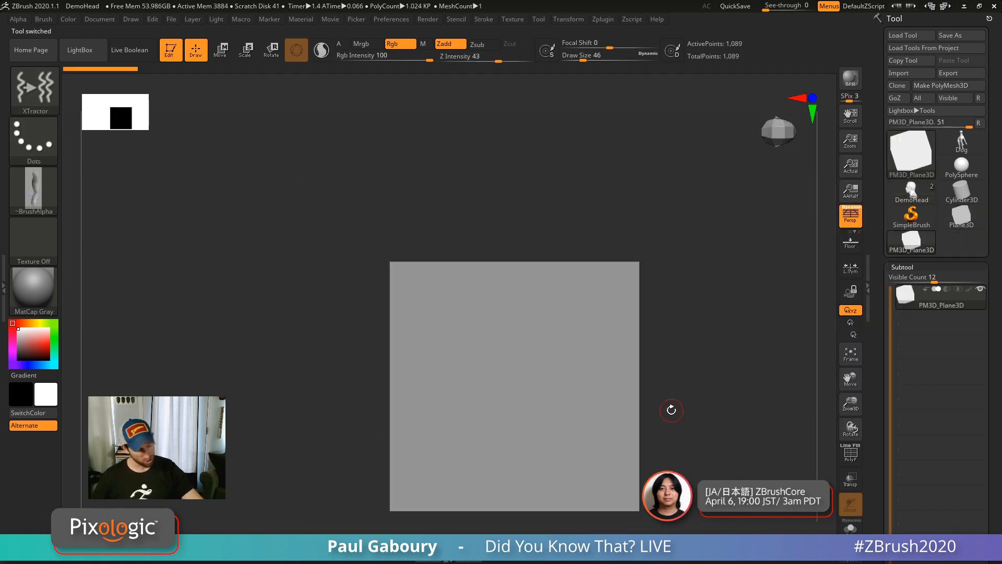
pyautogui.hotkey('shift', 'f')
pyautogui.hotkey('ctrl', 'd')
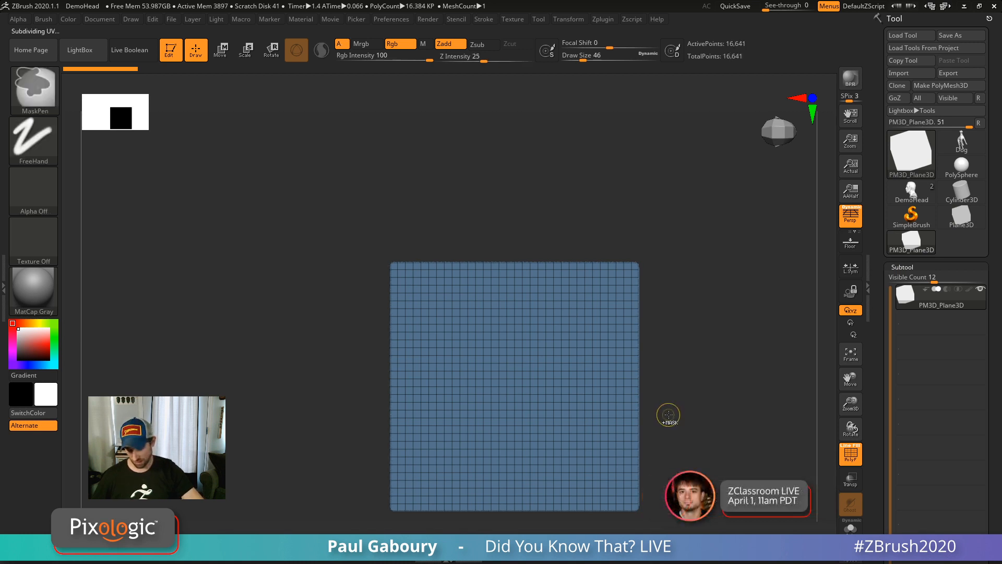
pyautogui.hotkey('shift', 'f')
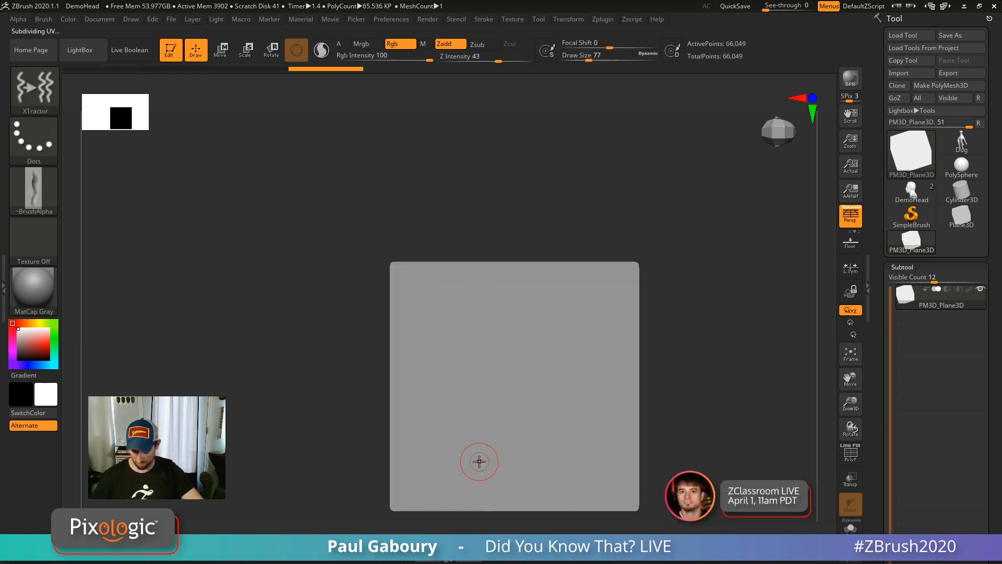
# Try the extracted alpha in curved strokes up the plane at draw size 77, undoing each stroke.
pyautogui.moveTo(448, 473)
pyautogui.mouseDown()
pyautogui.moveTo(510, 427)
pyautogui.moveTo(515, 320)
pyautogui.moveTo(528, 295)
pyautogui.mouseUp()
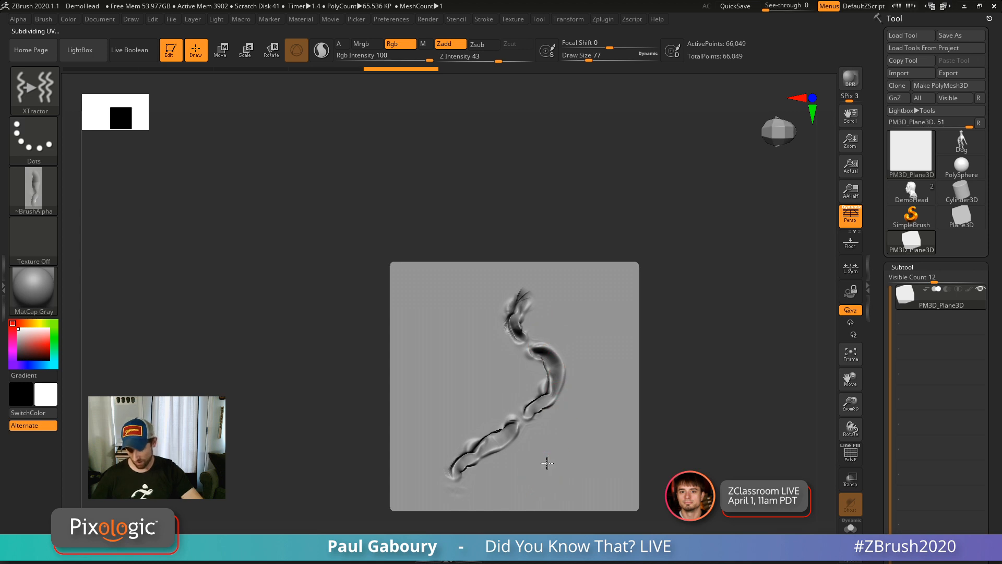
pyautogui.moveTo(546, 463)
pyautogui.mouseDown(button='right')
pyautogui.moveTo(536, 432)
pyautogui.moveTo(556, 447)
pyautogui.mouseUp(button='right')
pyautogui.hotkey('ctrl', 'z')
pyautogui.moveTo(456, 473)
pyautogui.mouseDown()
pyautogui.moveTo(503, 420)
pyautogui.moveTo(552, 296)
pyautogui.mouseUp()
pyautogui.hotkey('ctrl', 'z')
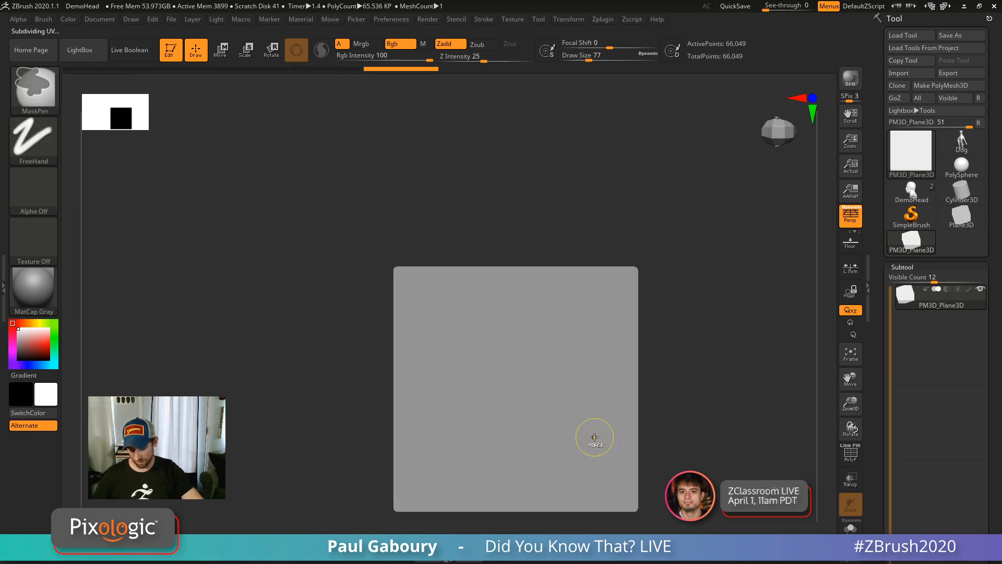
# Change the XTractor brush's stroke to DragRect and stamp the extracted alpha on the middle of the plane.
pyautogui.click(34, 140)
pyautogui.click(146, 147)
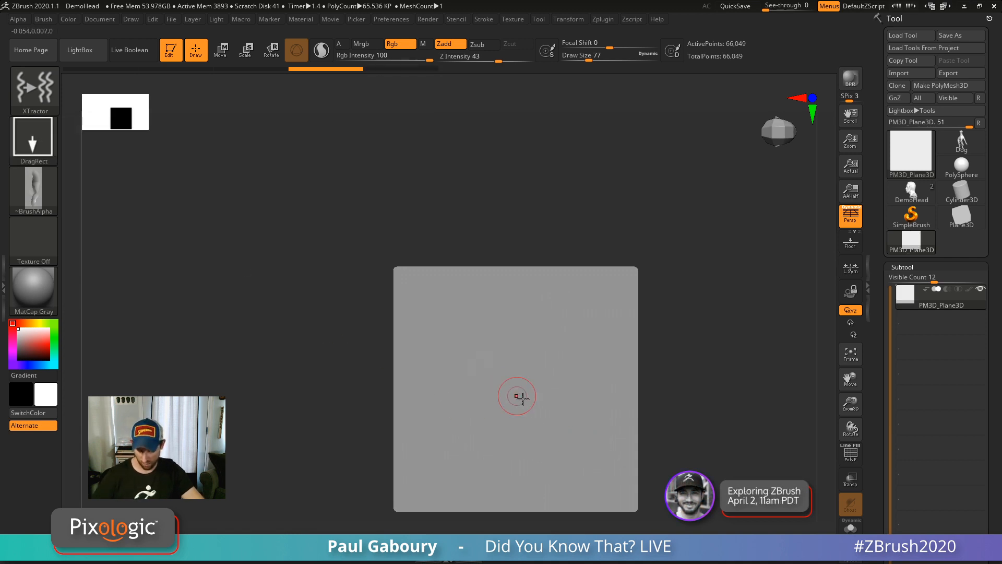
pyautogui.moveTo(517, 395)
pyautogui.mouseDown()
pyautogui.moveTo(575, 418)
pyautogui.moveTo(548, 302)
pyautogui.moveTo(628, 414)
pyautogui.mouseUp()
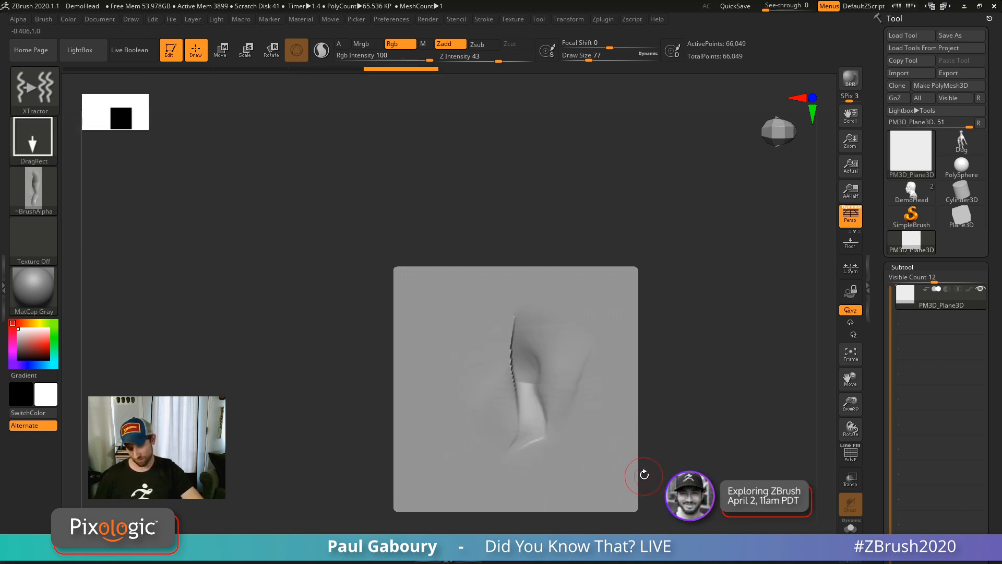
# Undo the last stamp, set Z Intensity to 100, stamp the extracted alpha diagonally up the plane and undo it.
pyautogui.hotkey('ctrl', 'z')
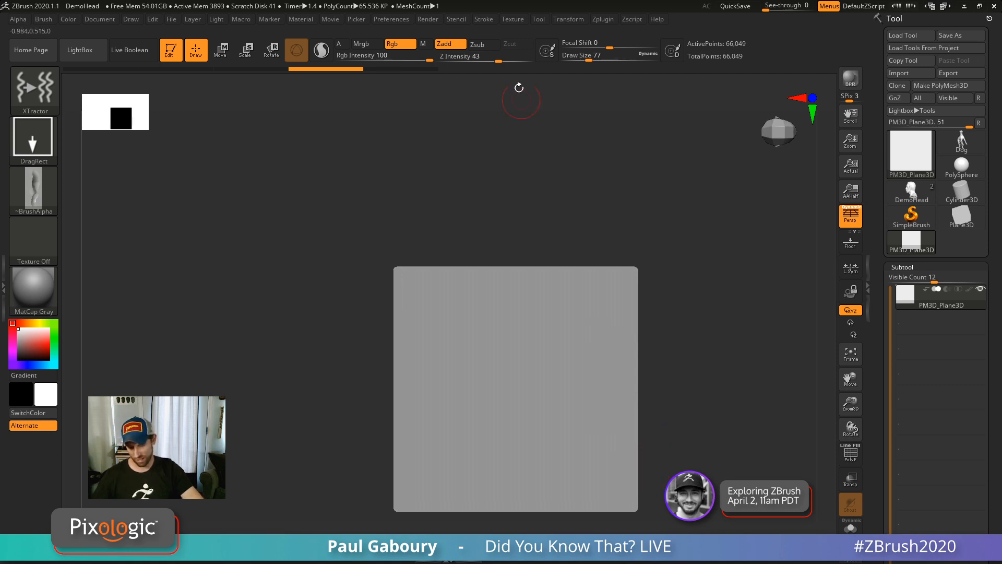
pyautogui.moveTo(515, 57); pyautogui.dragTo(521, 57)
pyautogui.moveTo(515, 387); pyautogui.dragTo(564, 320)
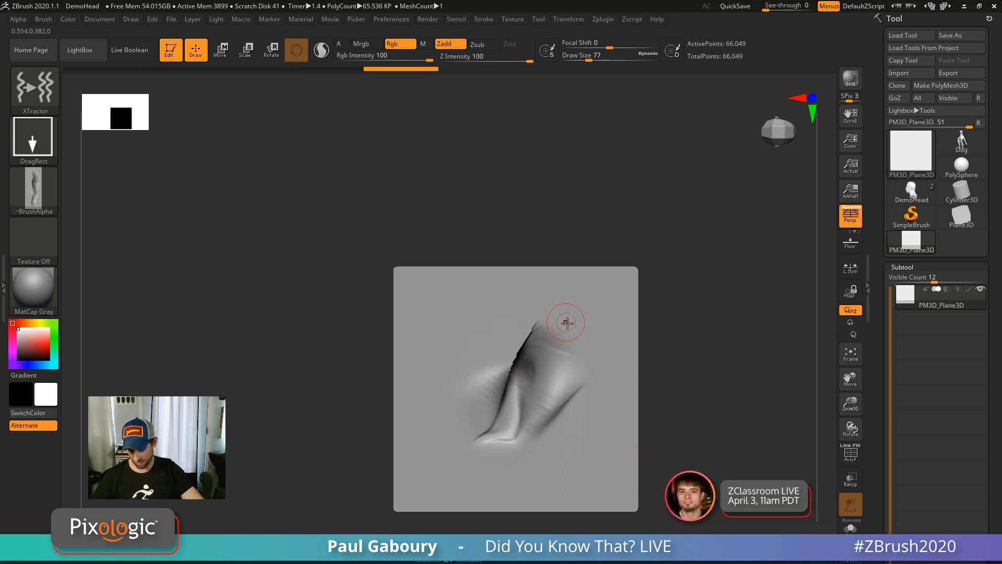
pyautogui.hotkey('ctrl', 'z')
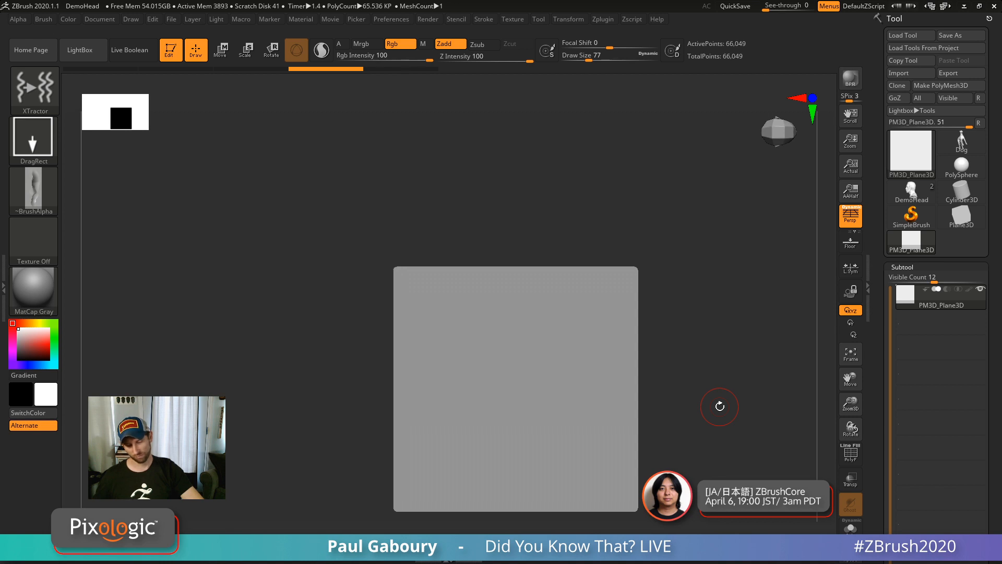
# Switch to the sculpted DemoHead in side view, load a fresh DemoHead from LightBox and subdivide it once.
pyautogui.click(916, 195)
pyautogui.moveTo(678, 442); pyautogui.dragTo(675, 415)
pyautogui.moveTo(675, 414); pyautogui.dragTo(762, 374)
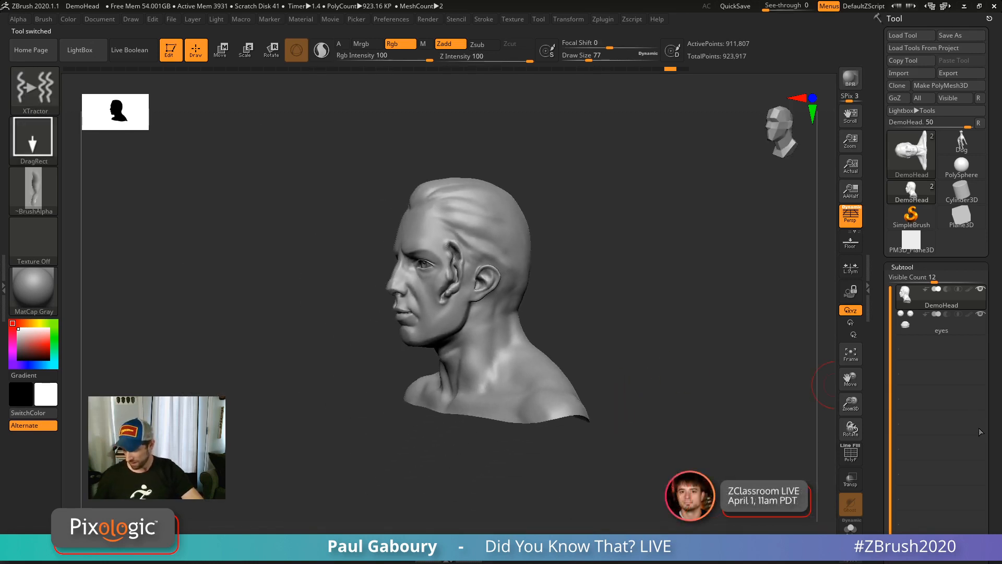
pyautogui.moveTo(989, 426); pyautogui.dragTo(991, 400)
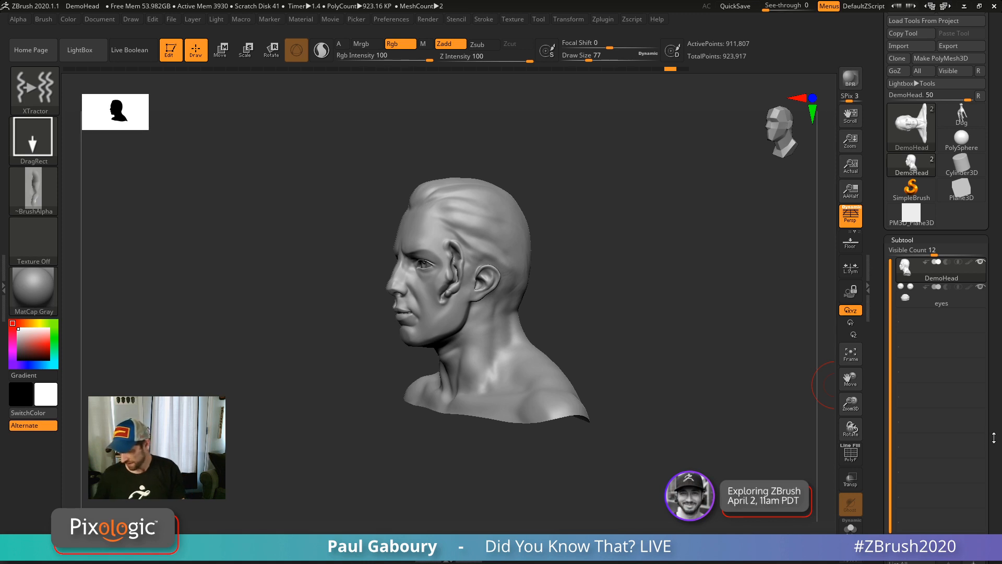
pyautogui.moveTo(994, 437); pyautogui.dragTo(993, 423)
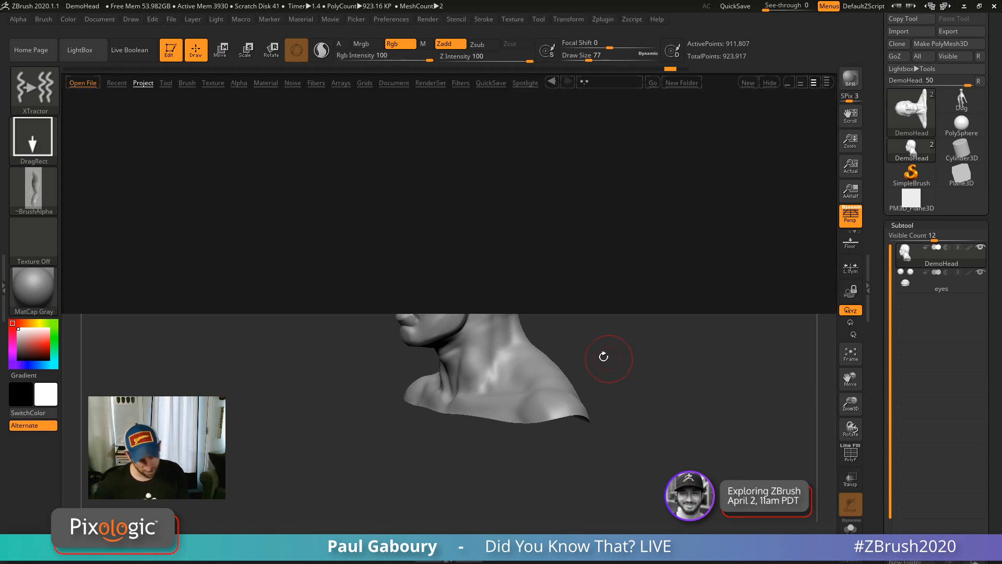
pyautogui.doubleClick(217, 149)
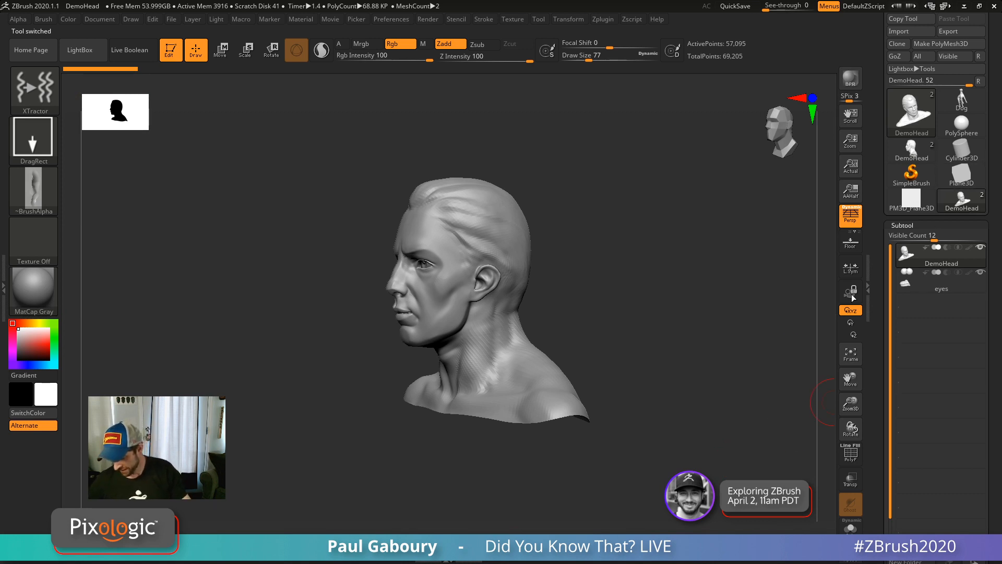
pyautogui.press('ctrl')
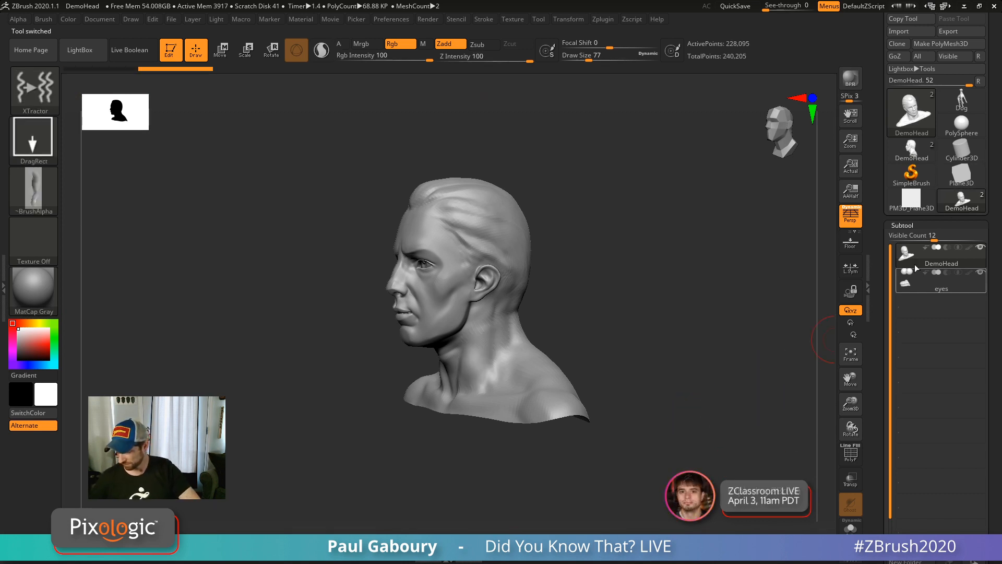
# Return to the sculpted DemoHead and insert the fresh DemoHead as a subtool directly below it.
pyautogui.click(913, 151)
pyautogui.scroll(-5, 991, 442)
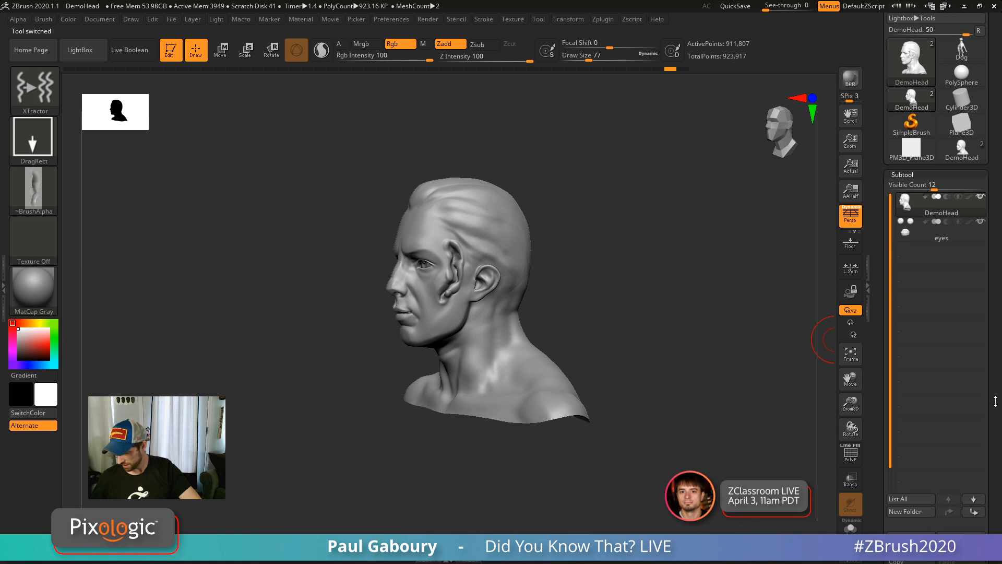
pyautogui.click(963, 473)
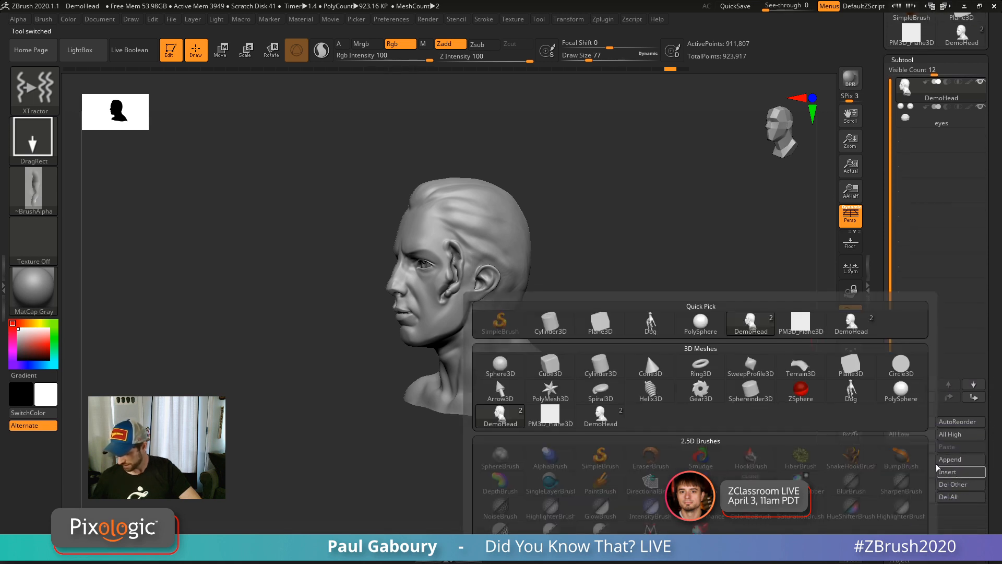
pyautogui.click(600, 413)
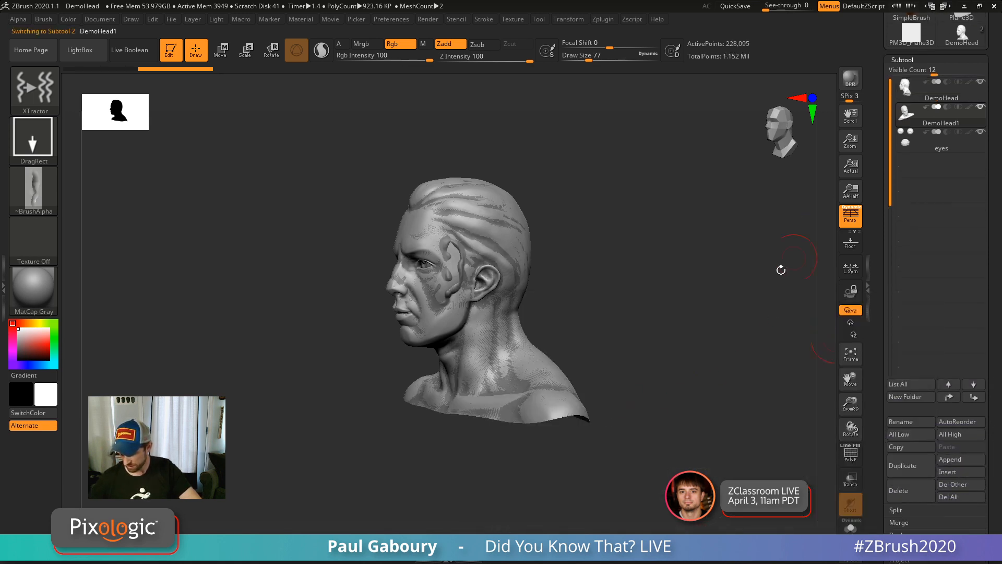
# Select the sculpted DemoHead subtool, choose the HistoryRecall brush and mark its current history state as the recall source.
pyautogui.click(927, 90)
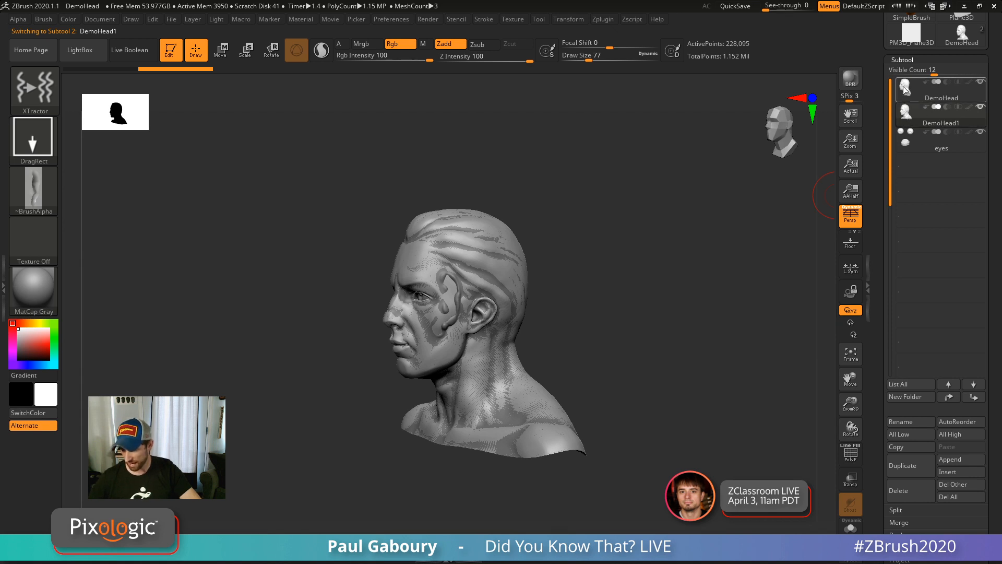
pyautogui.press('b')
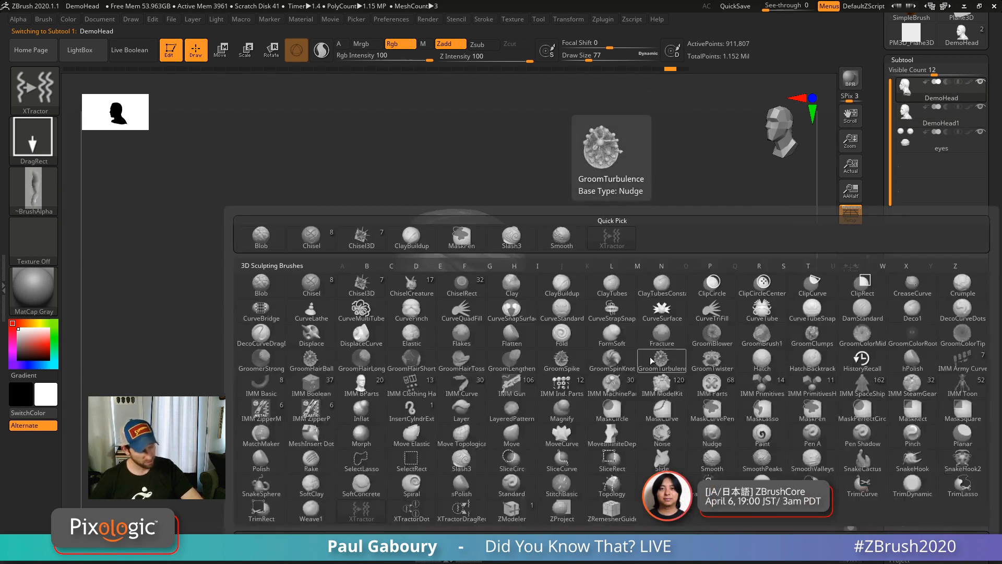
pyautogui.press('h')
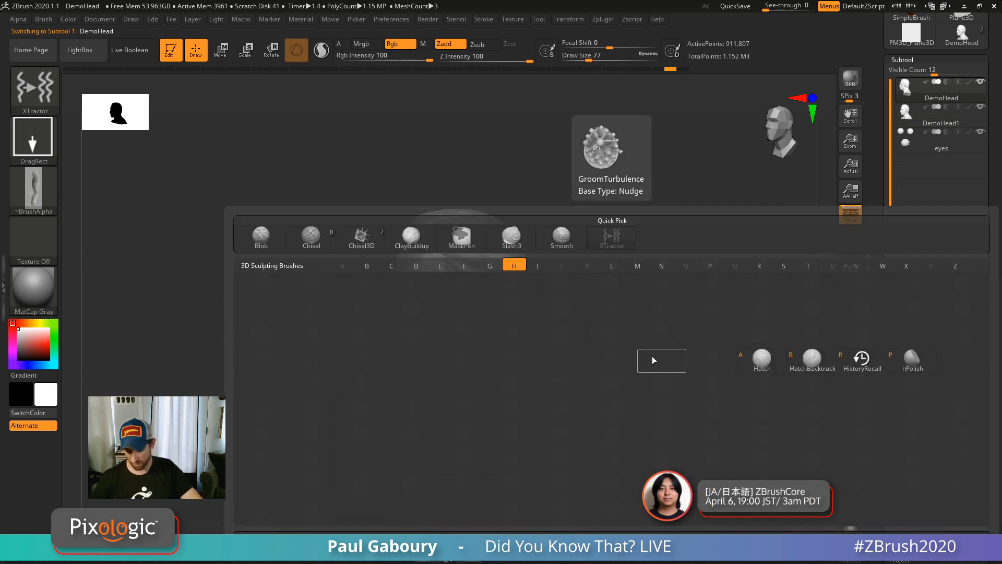
pyautogui.click(862, 360)
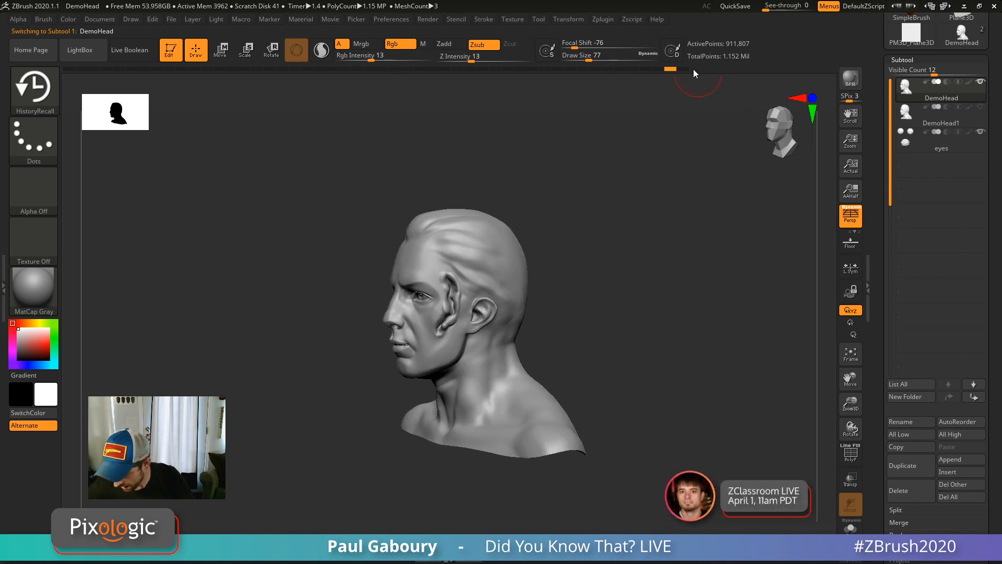
pyautogui.click(684, 70)
pyautogui.click(670, 68)
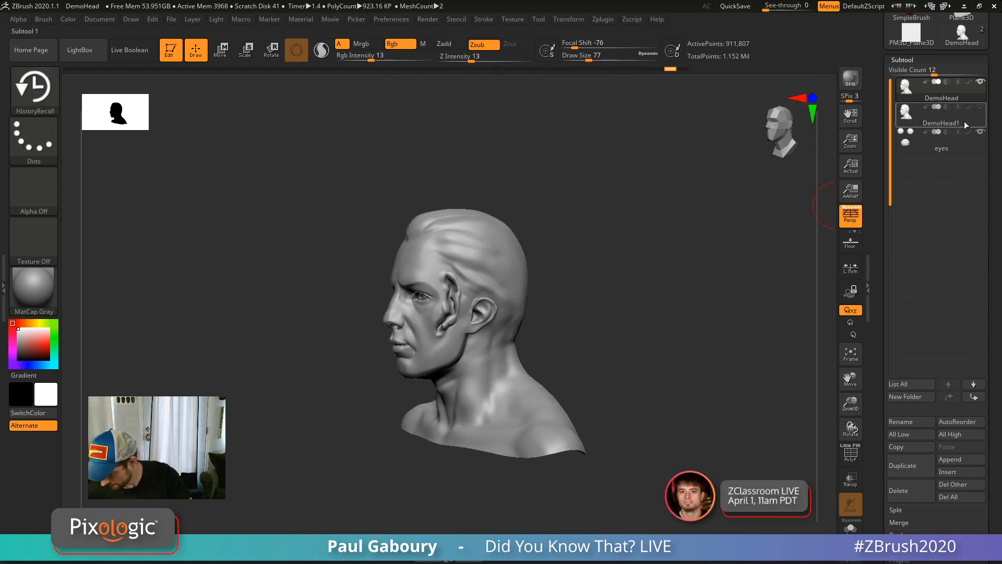
# Recall the sculpted wound onto the cheek of DemoHead1 at draw size 49, and hide the original DemoHead subtool.
pyautogui.click(914, 121)
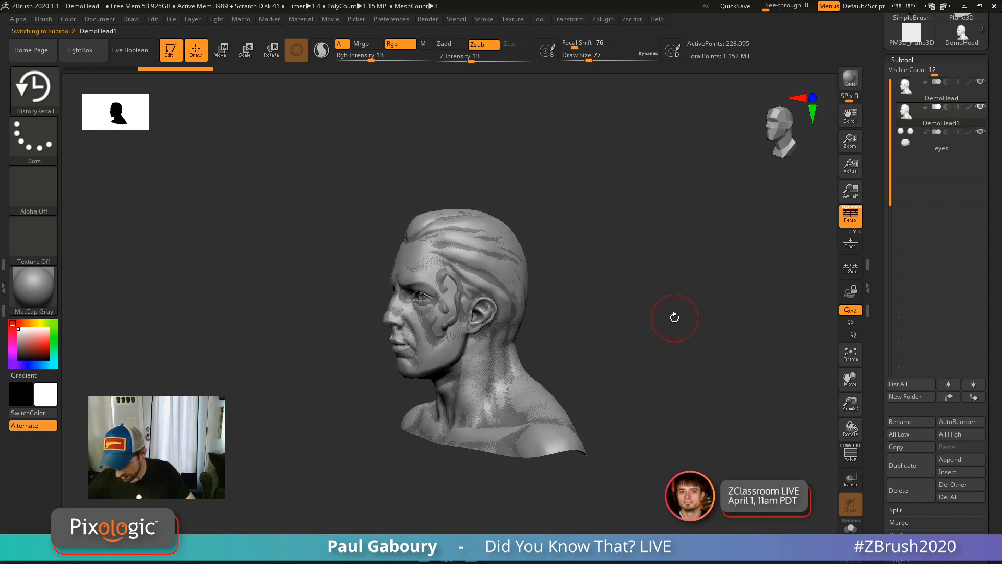
pyautogui.keyDown('ctrl'); pyautogui.moveTo(564, 371); pyautogui.dragTo(484, 334, button='right'); pyautogui.keyUp('ctrl')
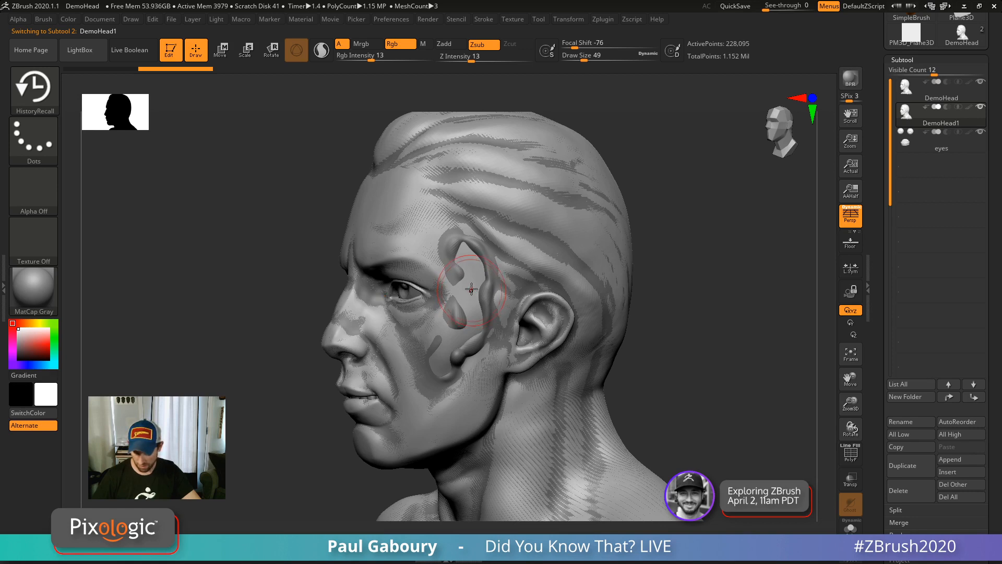
pyautogui.moveTo(472, 291)
pyautogui.mouseDown()
pyautogui.moveTo(460, 274)
pyautogui.moveTo(476, 245)
pyautogui.moveTo(473, 326)
pyautogui.moveTo(443, 386)
pyautogui.mouseUp()
pyautogui.click(980, 81)
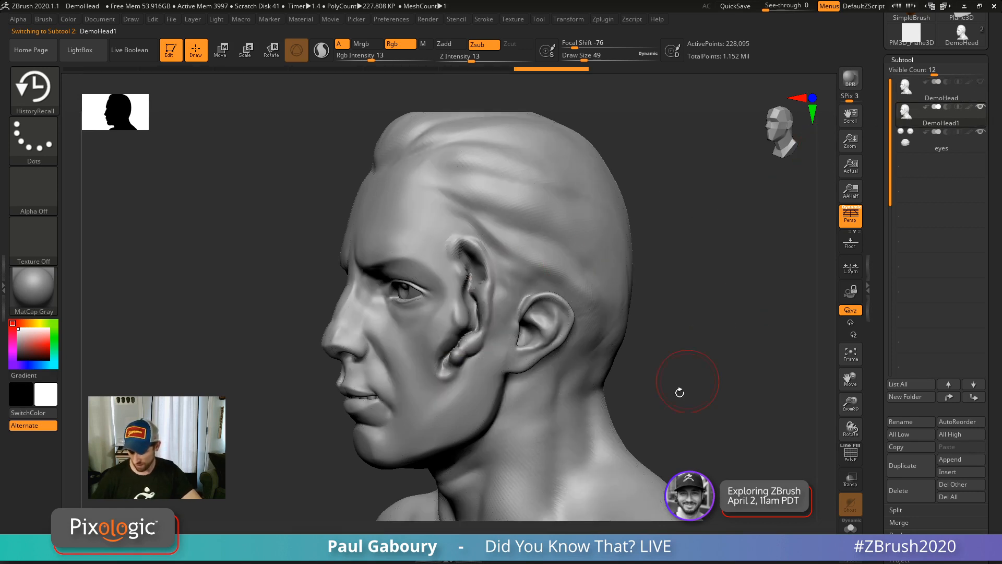
# Smooth the recalled wound detail on the cheek of DemoHead1.
pyautogui.keyDown('ctrl'); pyautogui.moveTo(678, 415); pyautogui.dragTo(653, 401, button='right'); pyautogui.keyUp('ctrl')
pyautogui.keyDown('alt'); pyautogui.moveTo(653, 400); pyautogui.dragTo(680, 392, button='right'); pyautogui.keyUp('alt')
pyautogui.moveTo(457, 315)
pyautogui.keyDown('shift'); pyautogui.mouseDown()
pyautogui.moveTo(471, 302)
pyautogui.moveTo(471, 250)
pyautogui.moveTo(458, 327)
pyautogui.mouseUp(); pyautogui.keyUp('shift')
pyautogui.moveTo(661, 358)
pyautogui.mouseDown(button='right')
pyautogui.moveTo(709, 368)
pyautogui.moveTo(682, 390)
pyautogui.moveTo(681, 374)
pyautogui.moveTo(698, 396)
pyautogui.moveTo(680, 348)
pyautogui.mouseUp(button='right')
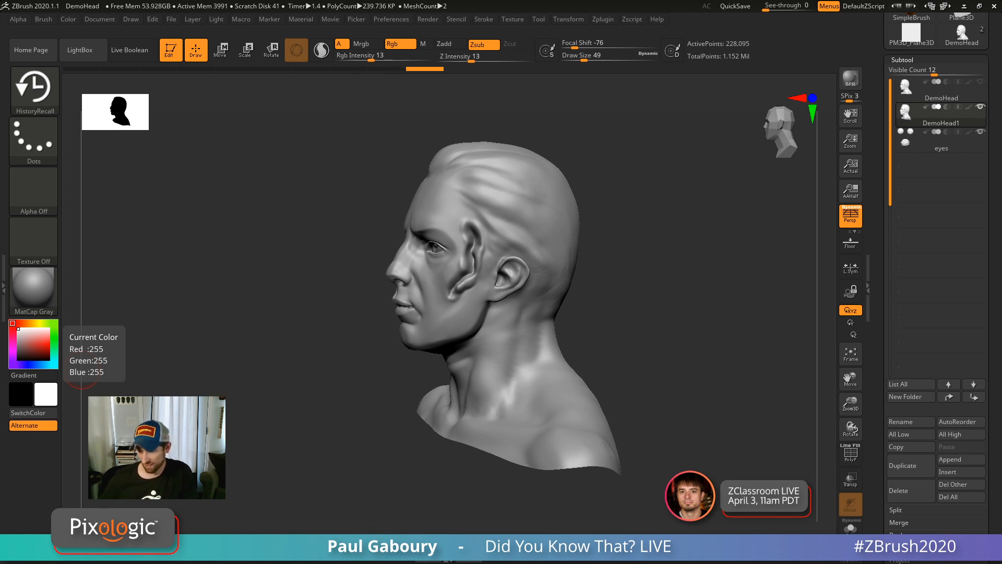
# Switch to the PM3D_Plane3D tool, face it to the front and choose the XTractor brush.
pyautogui.moveTo(877, 179); pyautogui.dragTo(882, 243)
pyautogui.click(915, 242)
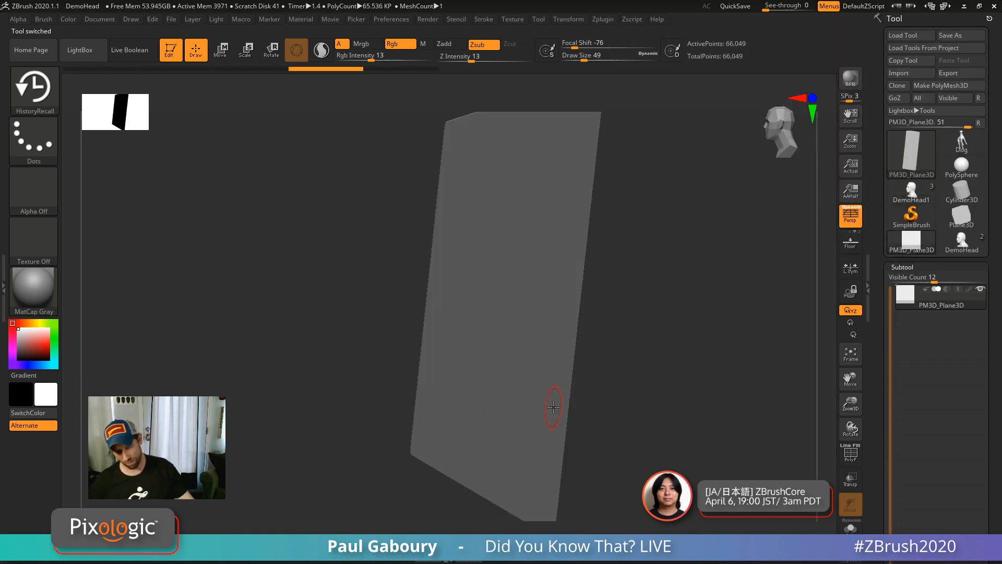
pyautogui.moveTo(553, 406)
pyautogui.keyDown('ctrl'); pyautogui.mouseDown(button='right')
pyautogui.moveTo(508, 378)
pyautogui.moveTo(552, 377)
pyautogui.mouseUp(button='right'); pyautogui.keyUp('ctrl')
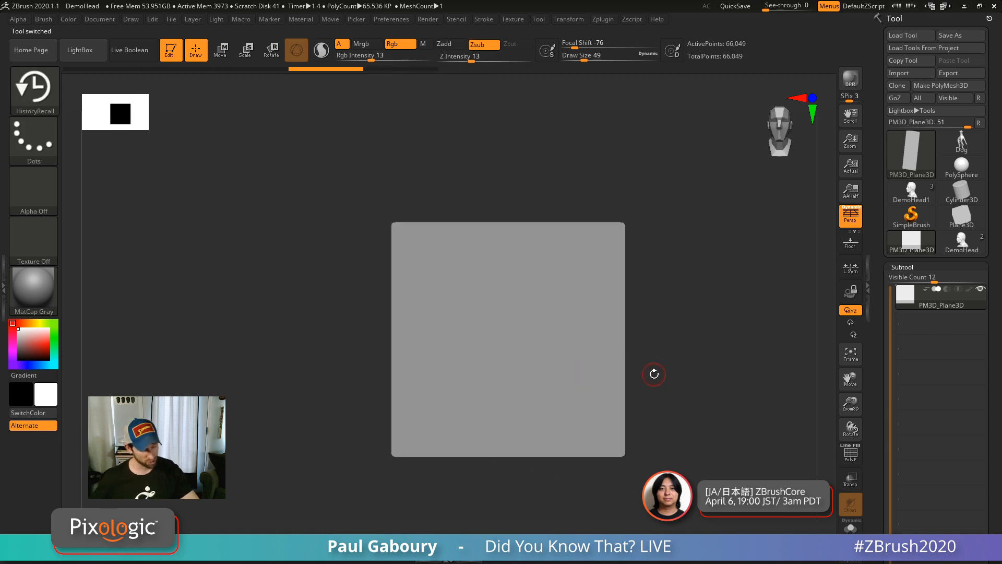
pyautogui.press('b')
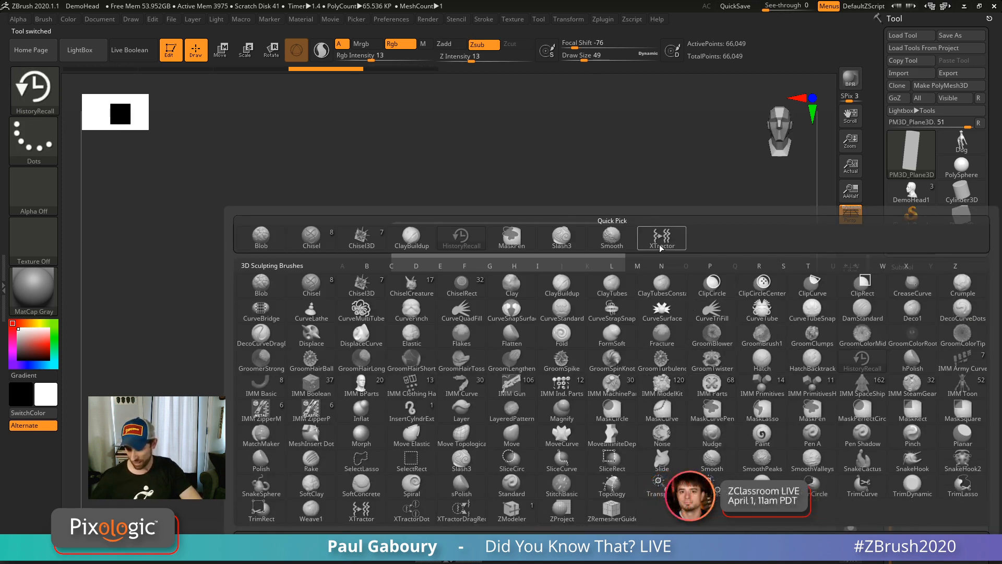
pyautogui.press('x')
pyautogui.press('t')
# Undo a trial drag of the extracted alpha across the plane and change the XTractor stroke to Dots.
pyautogui.moveTo(467, 405); pyautogui.dragTo(575, 267)
pyautogui.hotkey('ctrl', 'z')
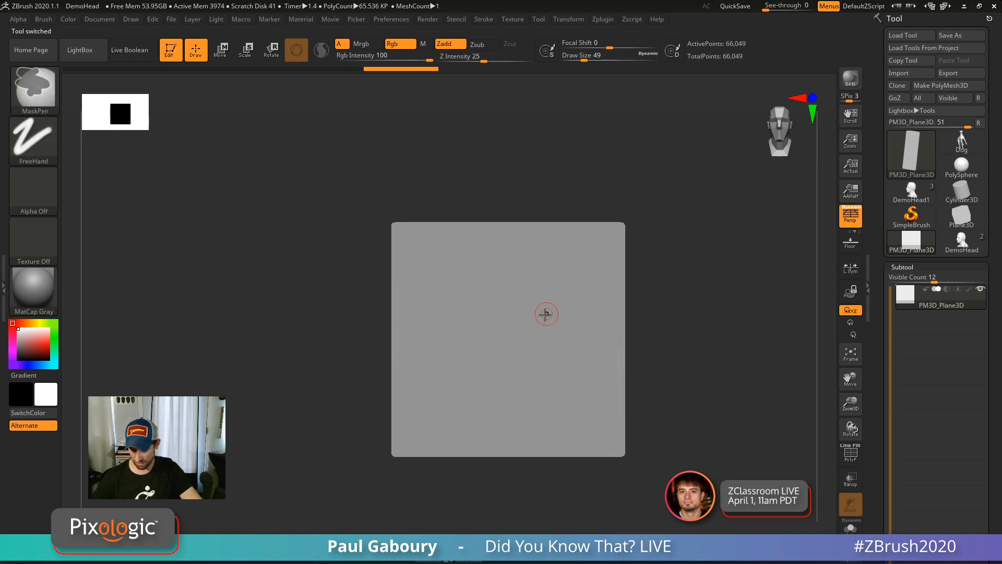
pyautogui.click(34, 137)
pyautogui.click(97, 148)
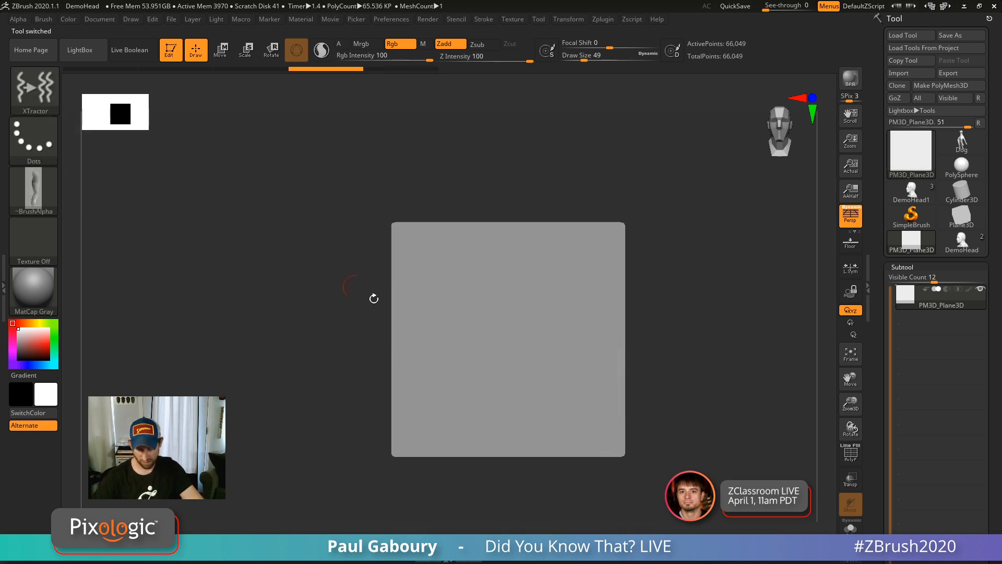
# Draw the extracted alpha in a diagonal stroke up the middle of the plane at draw size 197.
pyautogui.press('s')
pyautogui.moveTo(454, 393); pyautogui.dragTo(572, 268)
pyautogui.hotkey('ctrl', 'z')
pyautogui.moveTo(451, 399)
pyautogui.mouseDown()
pyautogui.moveTo(487, 300)
pyautogui.moveTo(547, 277)
pyautogui.moveTo(532, 279)
pyautogui.moveTo(462, 384)
pyautogui.moveTo(561, 294)
pyautogui.mouseUp()
pyautogui.moveTo(683, 383)
pyautogui.mouseDown()
pyautogui.moveTo(655, 366)
pyautogui.moveTo(673, 374)
pyautogui.mouseUp()
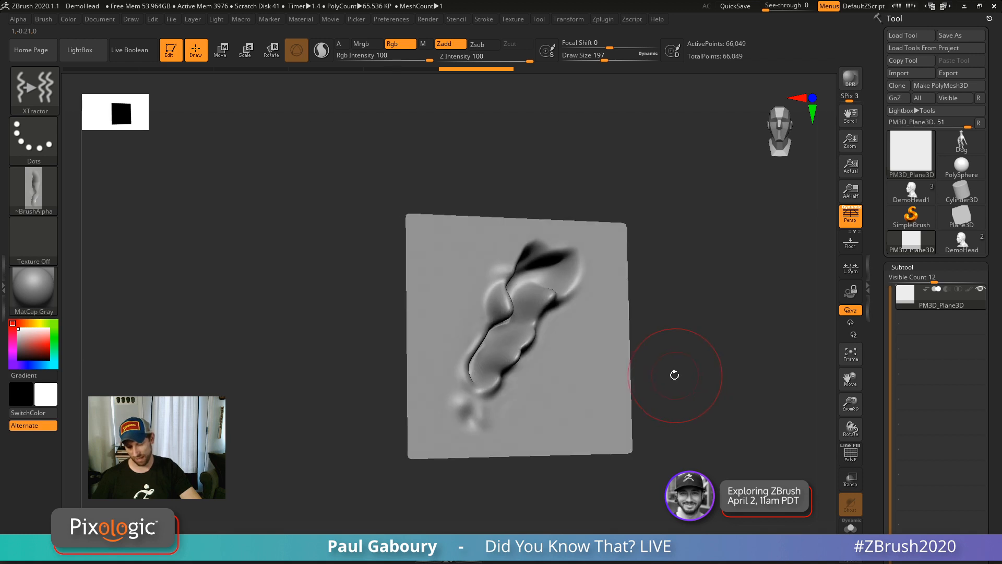
# Choose the DamStandard brush and carve a crease in the lower part of the relief at draw size 120.
pyautogui.moveTo(584, 348); pyautogui.dragTo(559, 348, button='right')
pyautogui.press('f')
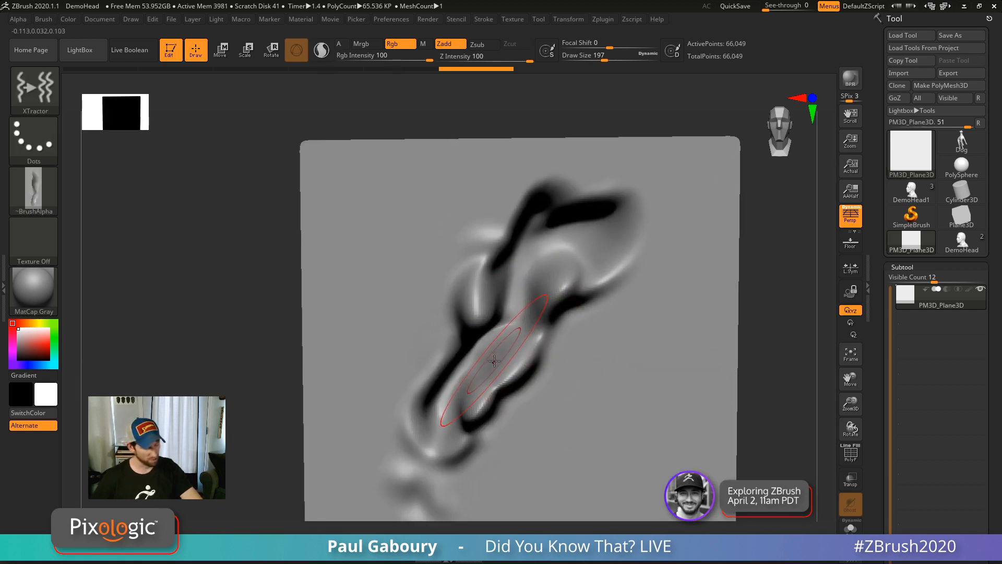
pyautogui.press('b')
pyautogui.press('d')
pyautogui.press('s')
pyautogui.moveTo(459, 390)
pyautogui.mouseDown()
pyautogui.moveTo(519, 331)
pyautogui.moveTo(485, 367)
pyautogui.mouseUp()
pyautogui.moveTo(500, 359); pyautogui.dragTo(467, 355, button='right')
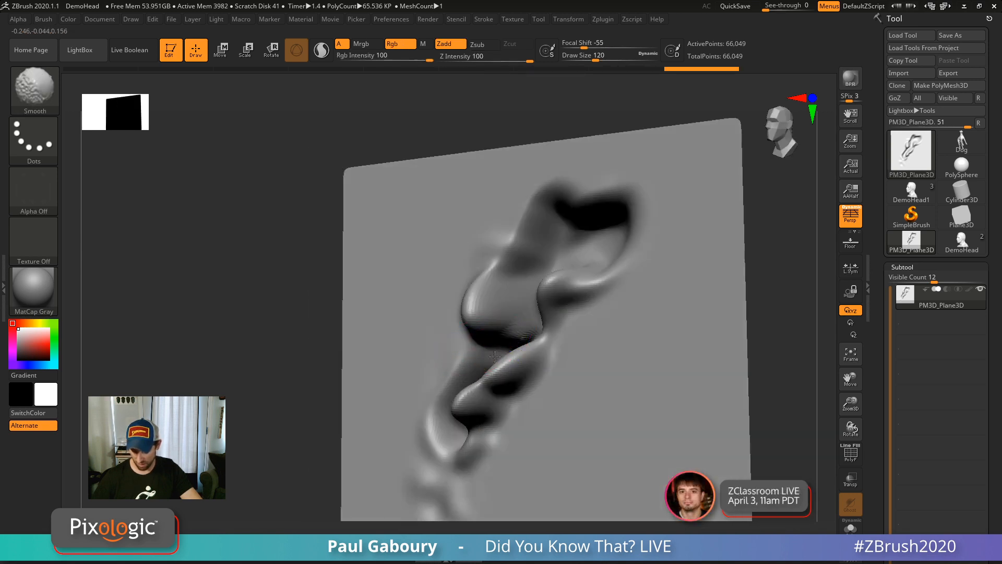
# Carve and refine further creases through the middle and upper parts of the relief with DamStandard.
pyautogui.moveTo(533, 277)
pyautogui.mouseDown()
pyautogui.moveTo(572, 222)
pyautogui.moveTo(526, 279)
pyautogui.moveTo(540, 271)
pyautogui.moveTo(546, 233)
pyautogui.moveTo(509, 348)
pyautogui.moveTo(491, 350)
pyautogui.mouseUp()
pyautogui.moveTo(491, 350); pyautogui.dragTo(528, 340, button='right')
pyautogui.moveTo(544, 216)
pyautogui.mouseDown()
pyautogui.moveTo(600, 227)
pyautogui.moveTo(600, 246)
pyautogui.mouseUp()
pyautogui.moveTo(600, 245); pyautogui.dragTo(592, 266, button='right')
pyautogui.moveTo(600, 286)
pyautogui.mouseDown()
pyautogui.moveTo(565, 261)
pyautogui.moveTo(538, 298)
pyautogui.moveTo(527, 336)
pyautogui.mouseUp()
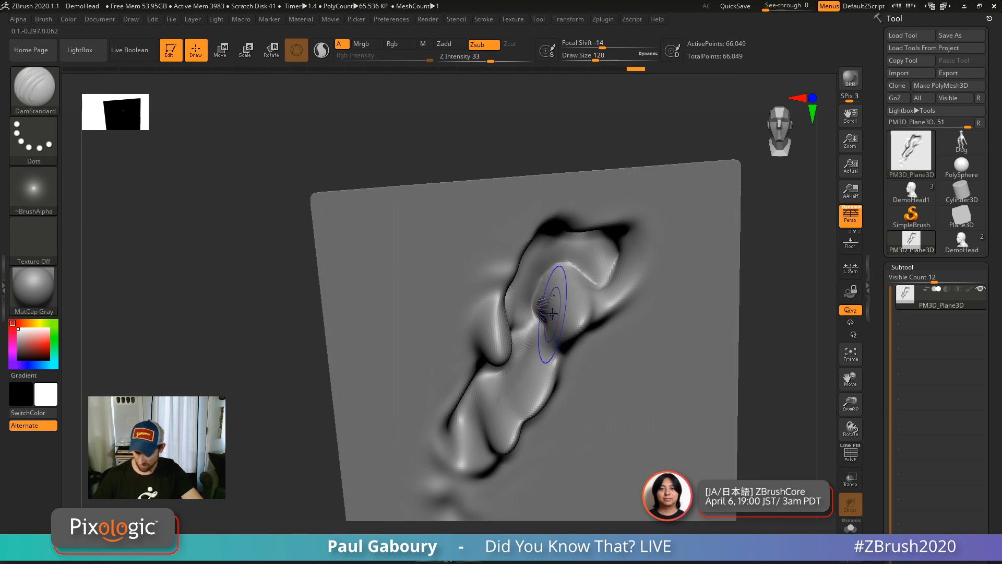
pyautogui.keyDown('ctrl'); pyautogui.moveTo(564, 316); pyautogui.dragTo(474, 274, button='right'); pyautogui.keyUp('ctrl')
pyautogui.moveTo(626, 303)
pyautogui.mouseDown(button='right')
pyautogui.moveTo(680, 327)
pyautogui.moveTo(711, 373)
pyautogui.moveTo(692, 406)
pyautogui.moveTo(657, 372)
pyautogui.mouseUp(button='right')
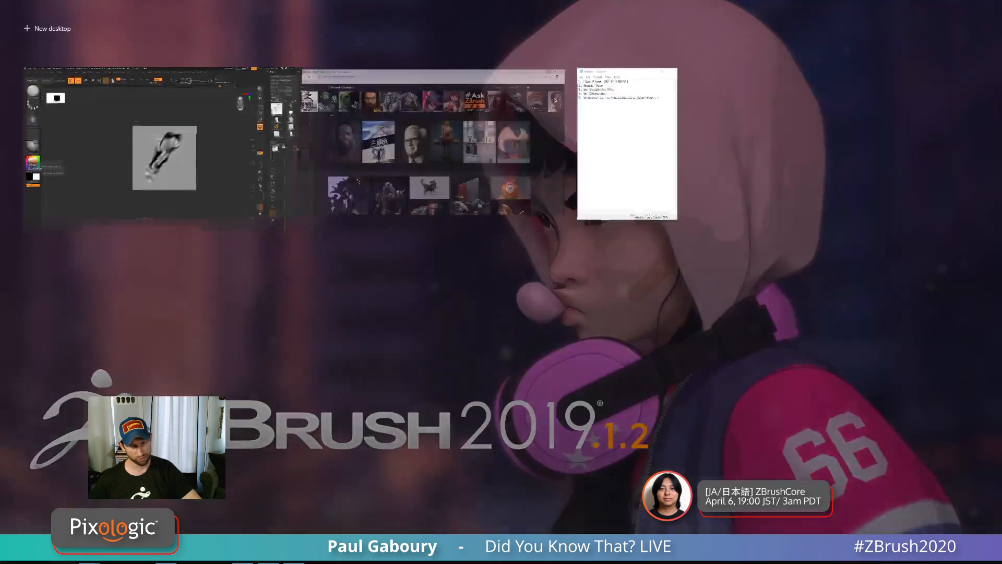
# Switch to Notepad to review the list of rules for the plane used in the brush, and return to ZBrush.
pyautogui.press('super+Tab')
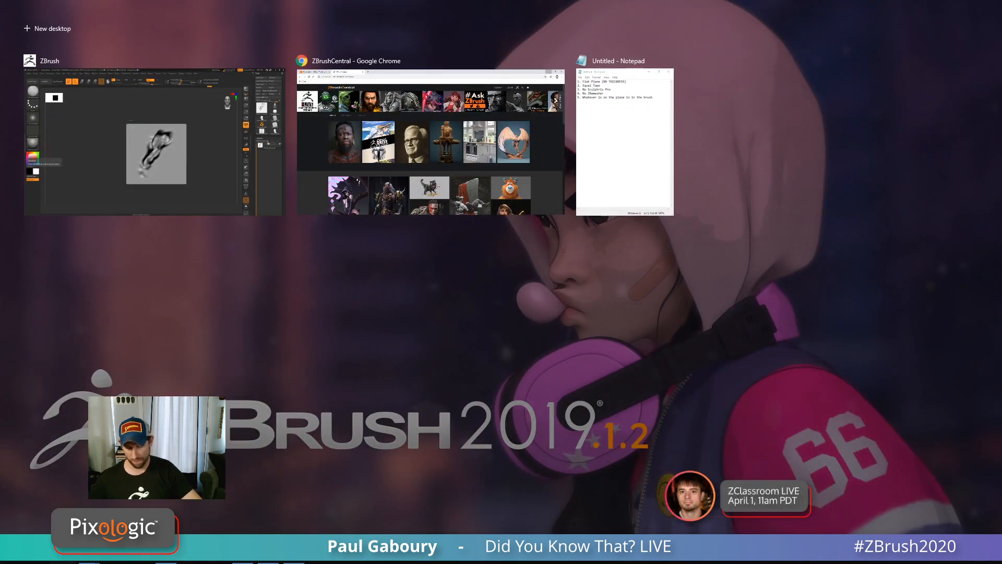
pyautogui.click(608, 189)
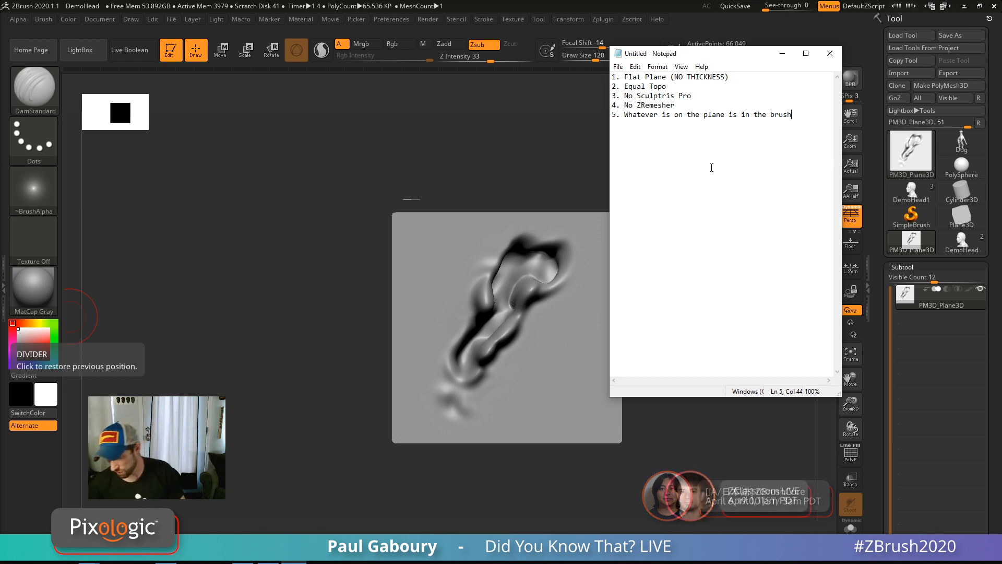
pyautogui.hotkey('alt', 'Tab')
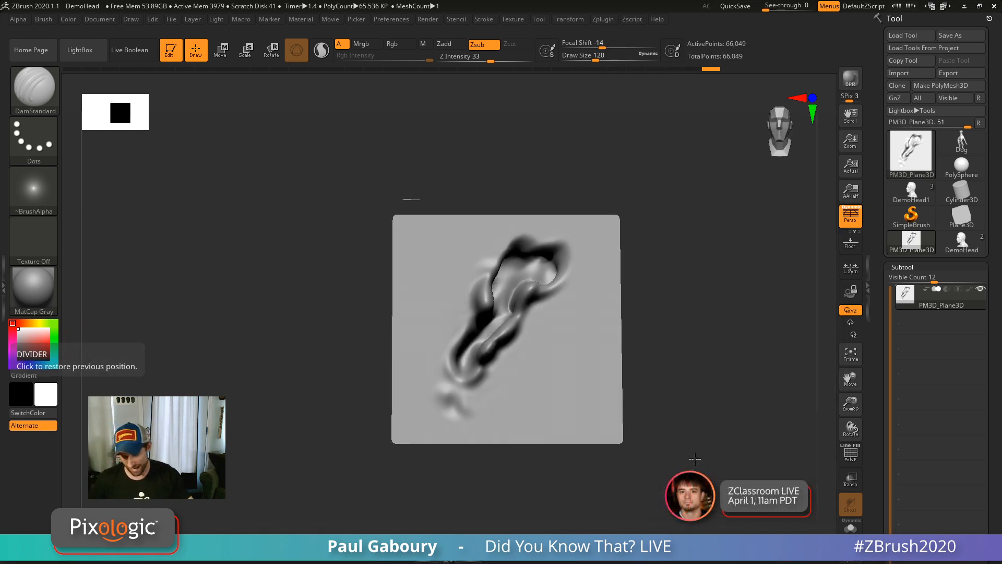
# Choose the ClayBuildup brush and turn off perspective while viewing the sculpted plane from the side.
pyautogui.press('b')
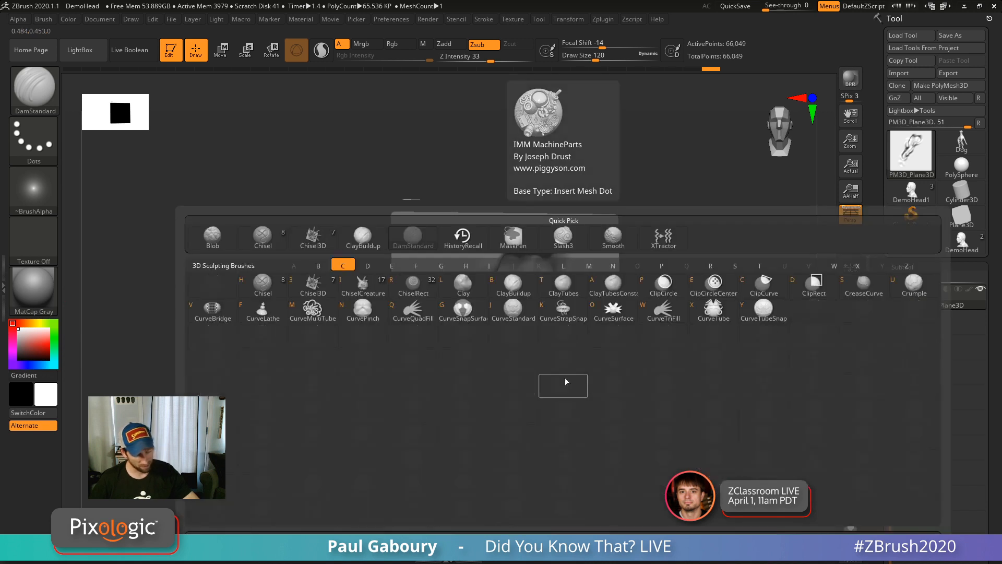
pyautogui.press('c')
pyautogui.press('b')
pyautogui.moveTo(572, 359)
pyautogui.mouseDown()
pyautogui.moveTo(563, 375)
pyautogui.moveTo(576, 384)
pyautogui.moveTo(636, 383)
pyautogui.moveTo(644, 396)
pyautogui.mouseUp()
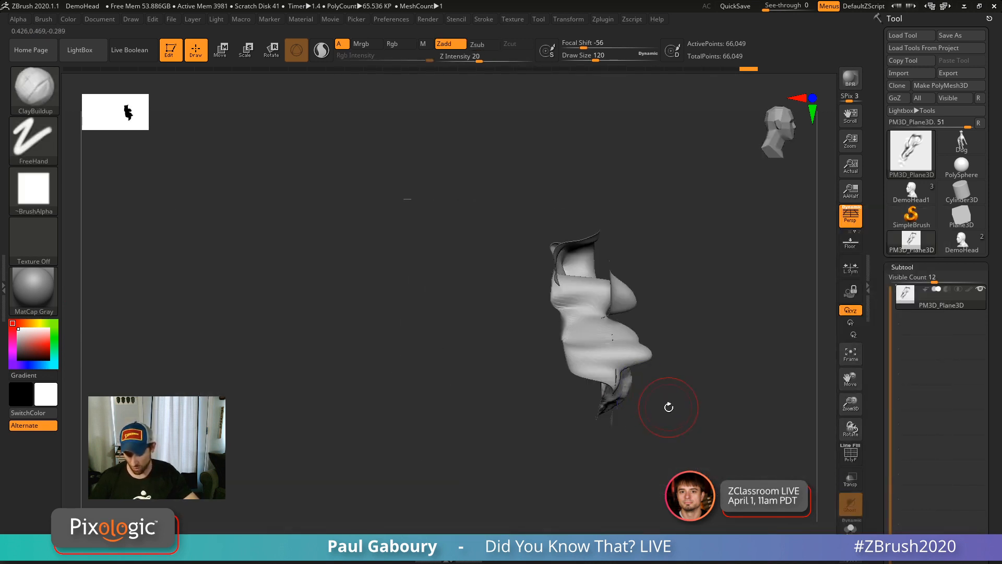
pyautogui.keyDown('ctrl'); pyautogui.click(715, 416); pyautogui.keyUp('ctrl')
pyautogui.keyDown('ctrl'); pyautogui.click(721, 464); pyautogui.keyUp('ctrl')
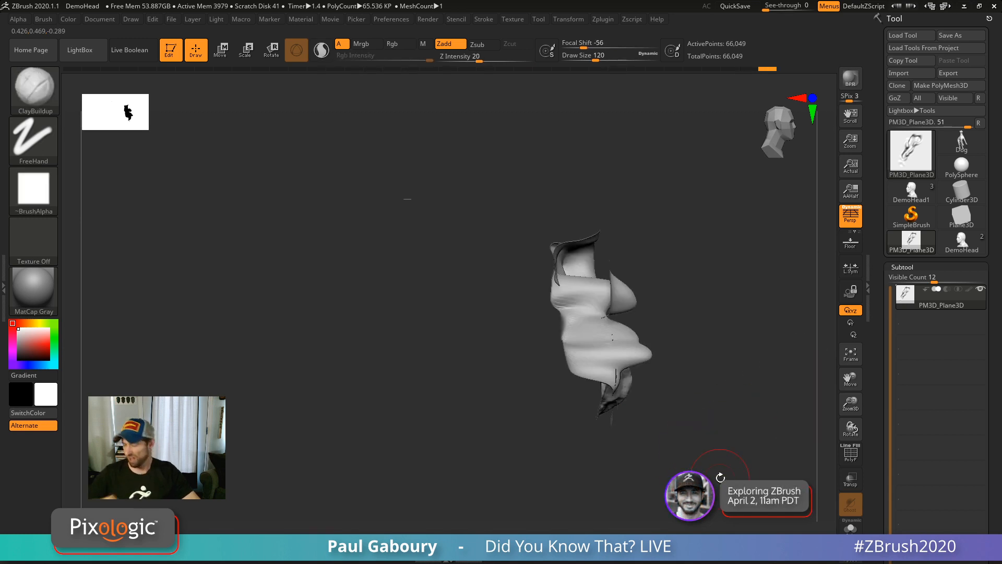
pyautogui.click(850, 215)
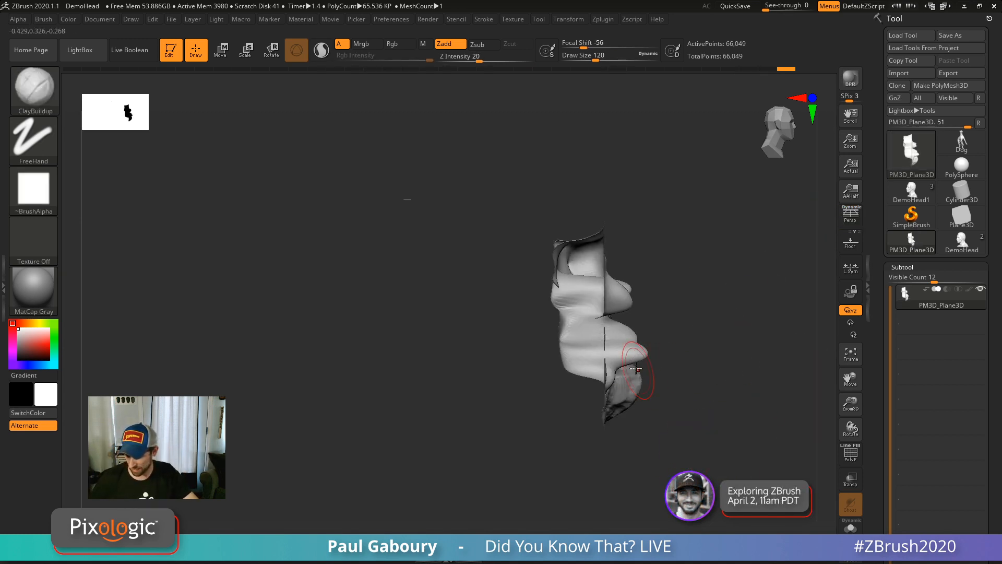
# Mask the built-up clay form in the plane's lower-right area and invert the mask.
pyautogui.moveTo(710, 493)
pyautogui.keyDown('ctrl'); pyautogui.mouseDown()
pyautogui.moveTo(631, 180)
pyautogui.moveTo(606, 152)
pyautogui.mouseUp(); pyautogui.keyUp('ctrl')
pyautogui.moveTo(749, 391)
pyautogui.mouseDown()
pyautogui.moveTo(707, 406)
pyautogui.moveTo(672, 374)
pyautogui.mouseUp()
pyautogui.moveTo(591, 348)
pyautogui.keyDown('ctrl'); pyautogui.mouseDown()
pyautogui.moveTo(574, 334)
pyautogui.moveTo(579, 313)
pyautogui.moveTo(580, 413)
pyautogui.moveTo(574, 399)
pyautogui.mouseUp(); pyautogui.keyUp('ctrl')
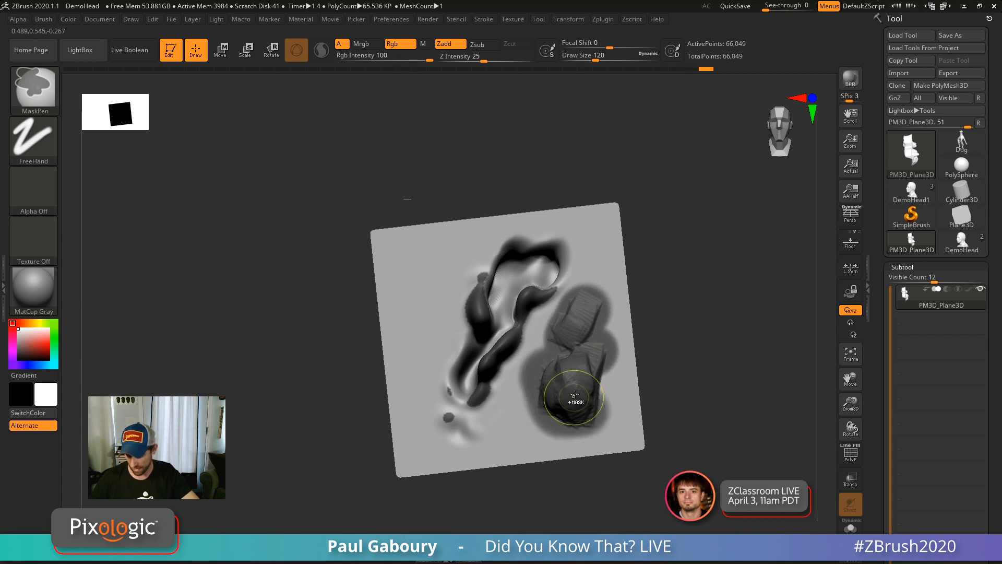
pyautogui.keyDown('ctrl'); pyautogui.click(660, 397); pyautogui.keyUp('ctrl')
pyautogui.moveTo(463, 429)
pyautogui.keyDown('ctrl'); pyautogui.mouseDown()
pyautogui.moveTo(449, 413)
pyautogui.moveTo(478, 402)
pyautogui.moveTo(487, 413)
pyautogui.moveTo(543, 294)
pyautogui.moveTo(478, 316)
pyautogui.moveTo(487, 267)
pyautogui.mouseUp(); pyautogui.keyUp('ctrl')
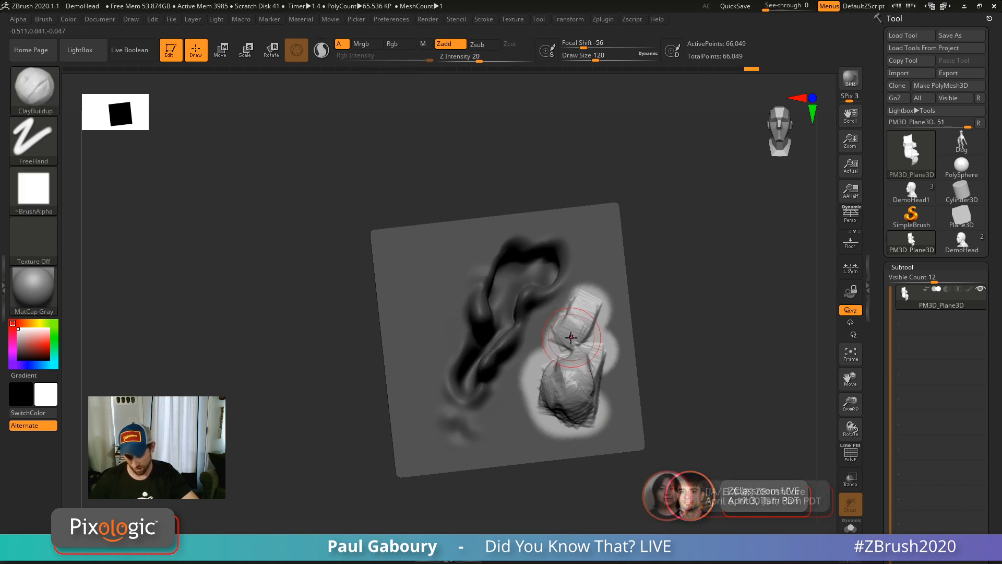
# Add clay to the unmasked form at draw size 101, and invert the mask back onto it.
pyautogui.press('s')
pyautogui.moveTo(570, 341); pyautogui.dragTo(577, 313)
pyautogui.keyDown('ctrl'); pyautogui.click(655, 409); pyautogui.keyUp('ctrl')
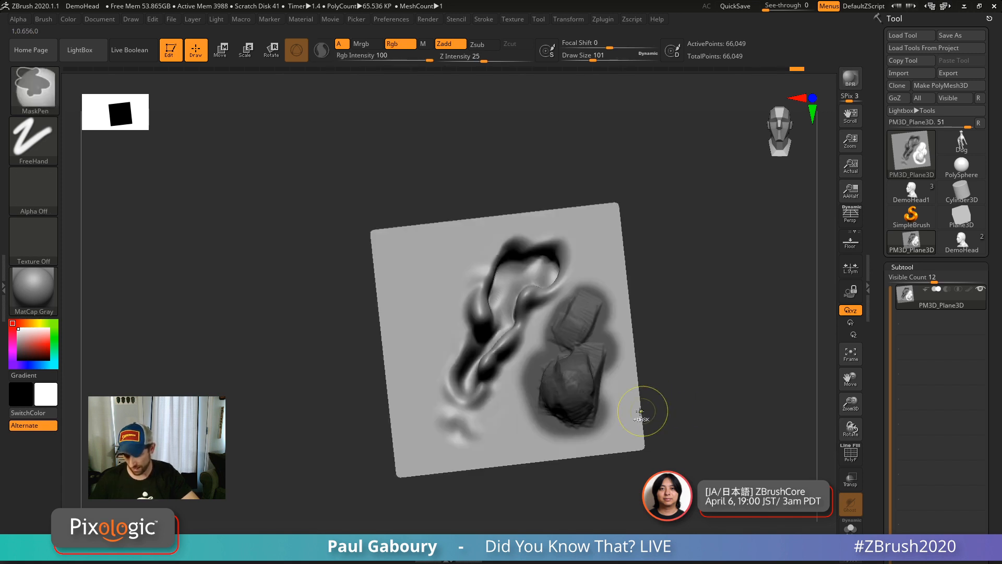
pyautogui.moveTo(674, 413); pyautogui.dragTo(650, 371)
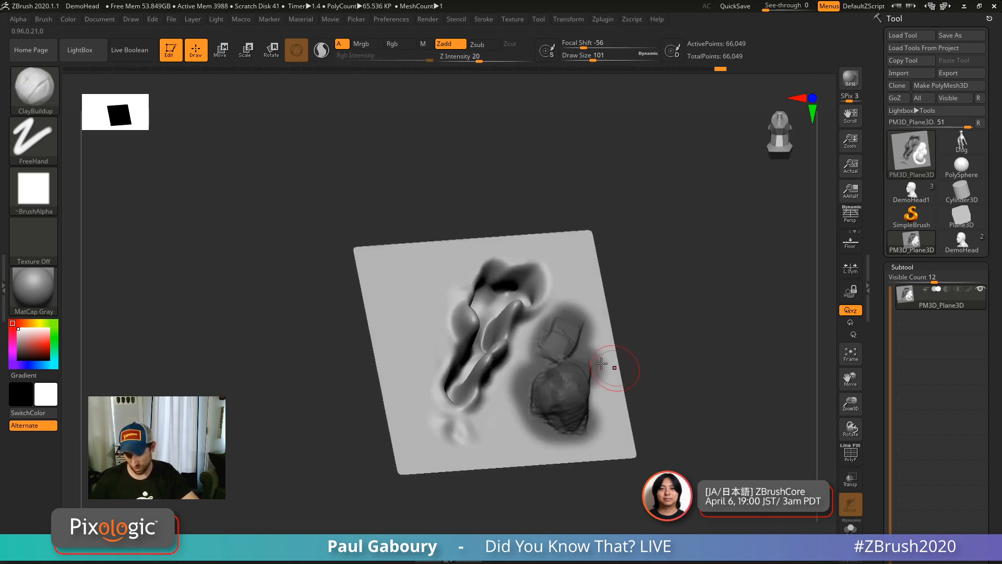
# Flatten the unmasked diagonal relief with the Morph to Grid deformation.
pyautogui.click(906, 266)
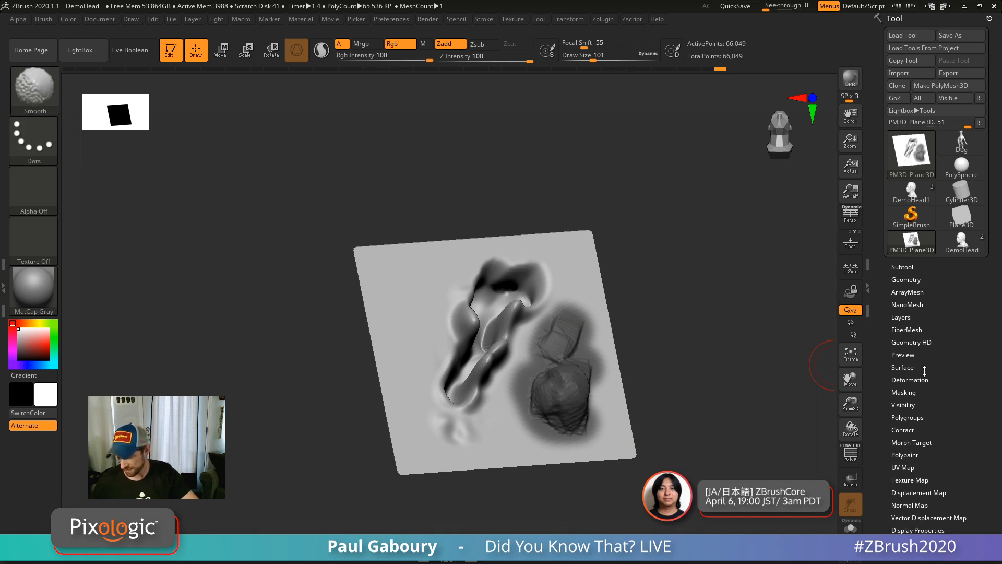
pyautogui.keyDown('shift'); pyautogui.click(909, 379); pyautogui.keyUp('shift')
pyautogui.moveTo(893, 340); pyautogui.dragTo(984, 342)
pyautogui.moveTo(681, 384)
pyautogui.mouseDown()
pyautogui.moveTo(683, 417)
pyautogui.moveTo(697, 417)
pyautogui.mouseUp()
pyautogui.hotkey('ctrl', 'z')
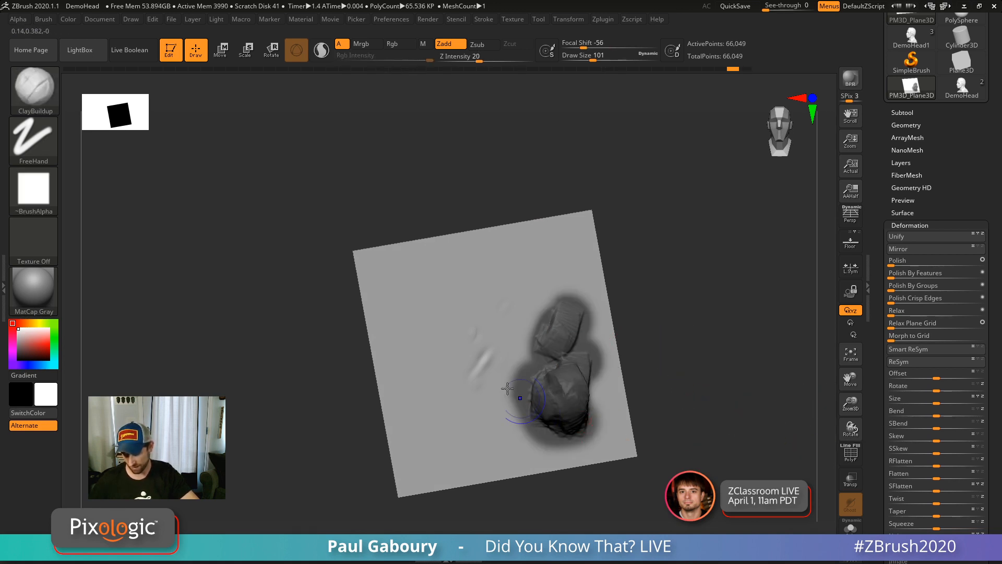
# Smooth the leftover bumps mid-plane, reapply Morph to Grid at 100, and clear the mask.
pyautogui.keyDown('shift'); pyautogui.moveTo(484, 371); pyautogui.dragTo(482, 312); pyautogui.keyUp('shift')
pyautogui.press('ctrl')
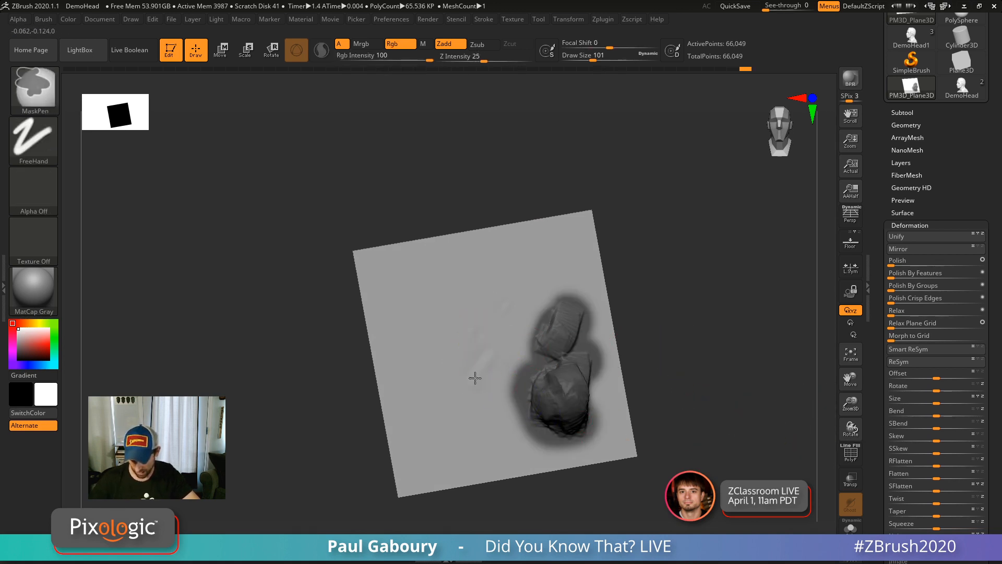
pyautogui.moveTo(923, 337); pyautogui.dragTo(991, 336)
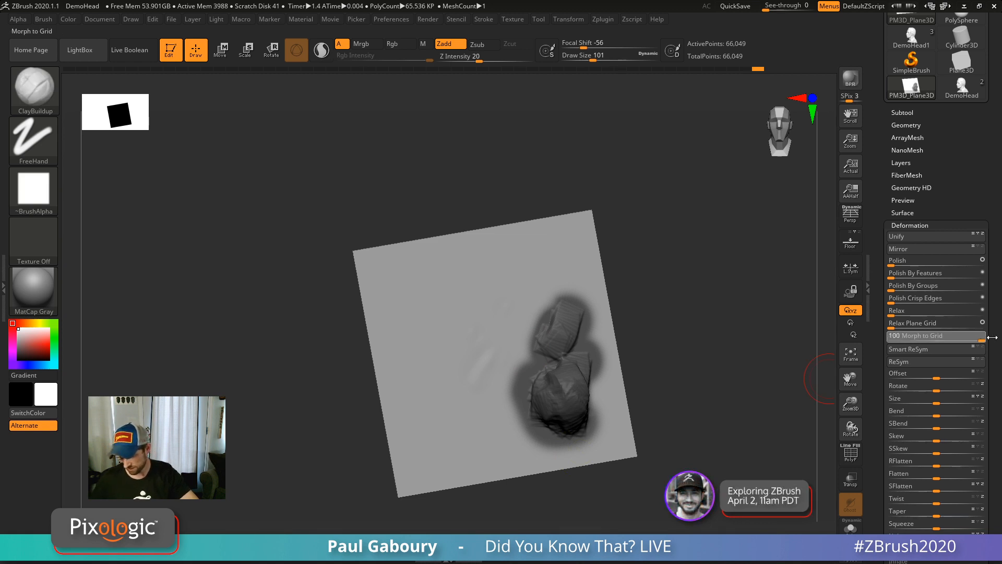
pyautogui.keyDown('ctrl'); pyautogui.moveTo(697, 449); pyautogui.dragTo(659, 446, button='right'); pyautogui.keyUp('ctrl')
pyautogui.keyDown('ctrl'); pyautogui.moveTo(663, 445); pyautogui.dragTo(645, 419); pyautogui.keyUp('ctrl')
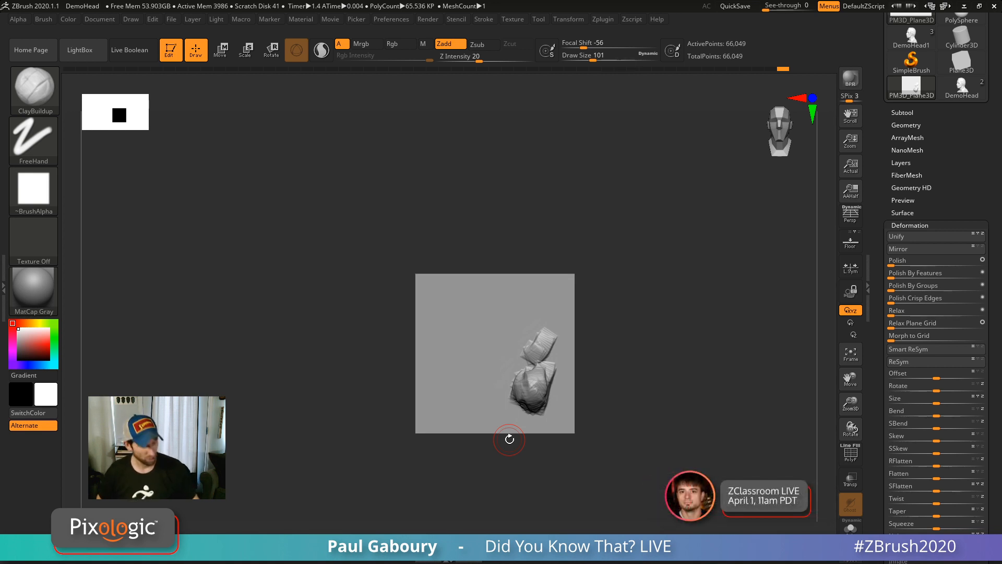
# Choose the Chisel3D brush with its Plane1 shape and display the plane's polyframe.
pyautogui.press('b')
pyautogui.click(261, 287)
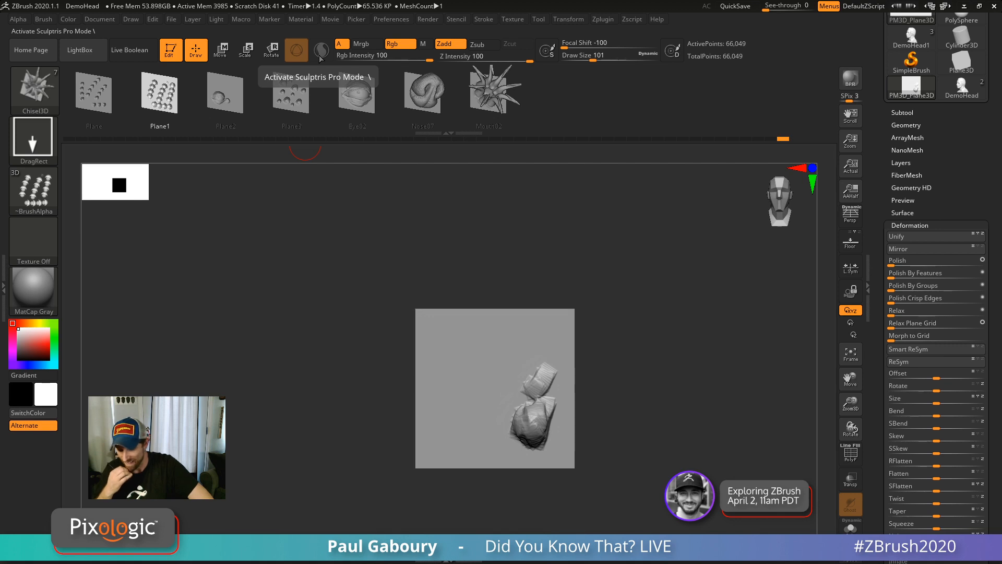
pyautogui.hotkey('shift', 'f')
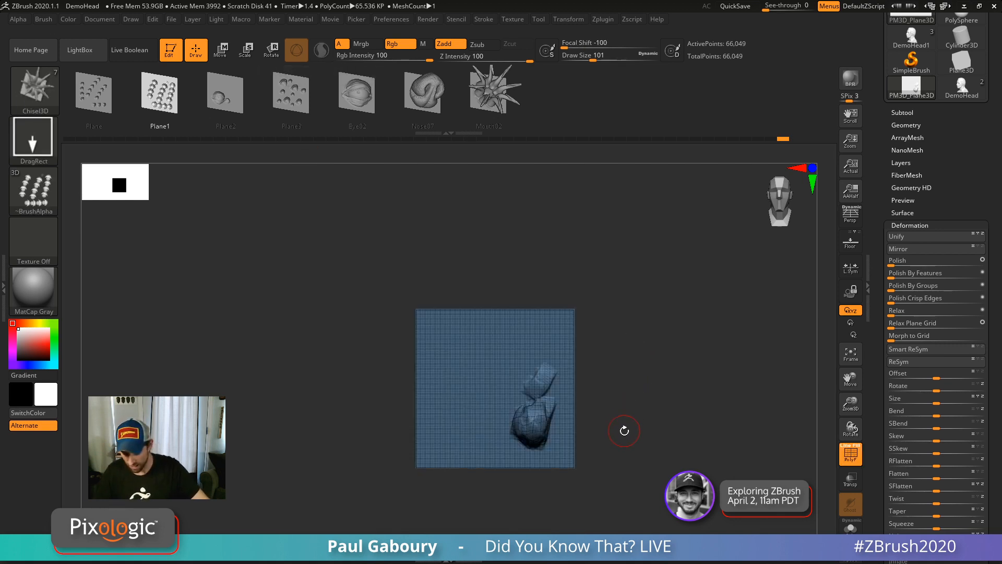
pyautogui.keyDown('alt'); pyautogui.moveTo(621, 427); pyautogui.dragTo(605, 381); pyautogui.keyUp('alt')
pyautogui.keyDown('ctrl'); pyautogui.moveTo(605, 380); pyautogui.dragTo(517, 358, button='right'); pyautogui.keyUp('ctrl')
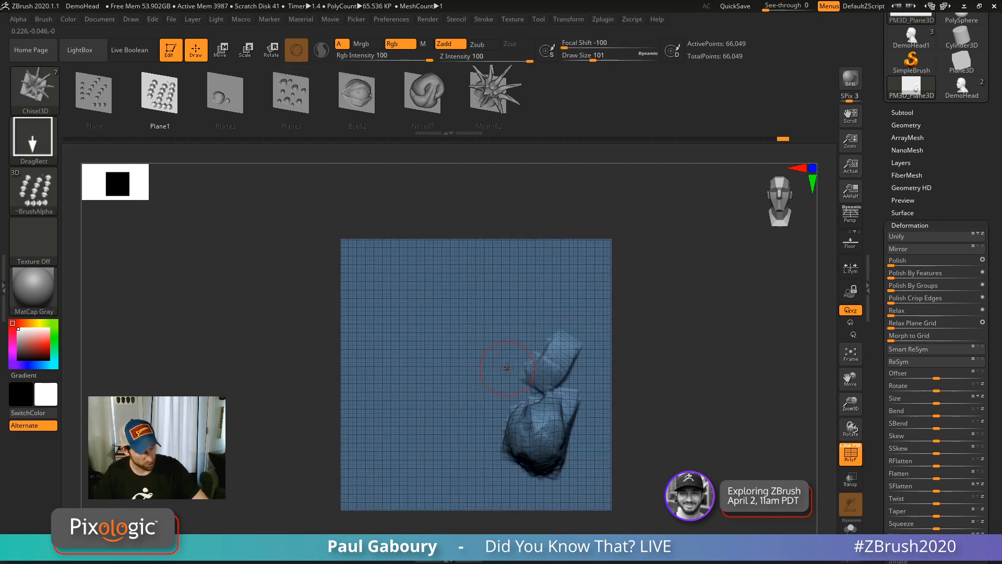
# Choose ClayBuildup, try to activate Sculptris Pro mode, and sculpt a diagonal clay form mid-plane.
pyautogui.press('b')
pyautogui.press('c')
pyautogui.press('b')
pyautogui.click(322, 50)
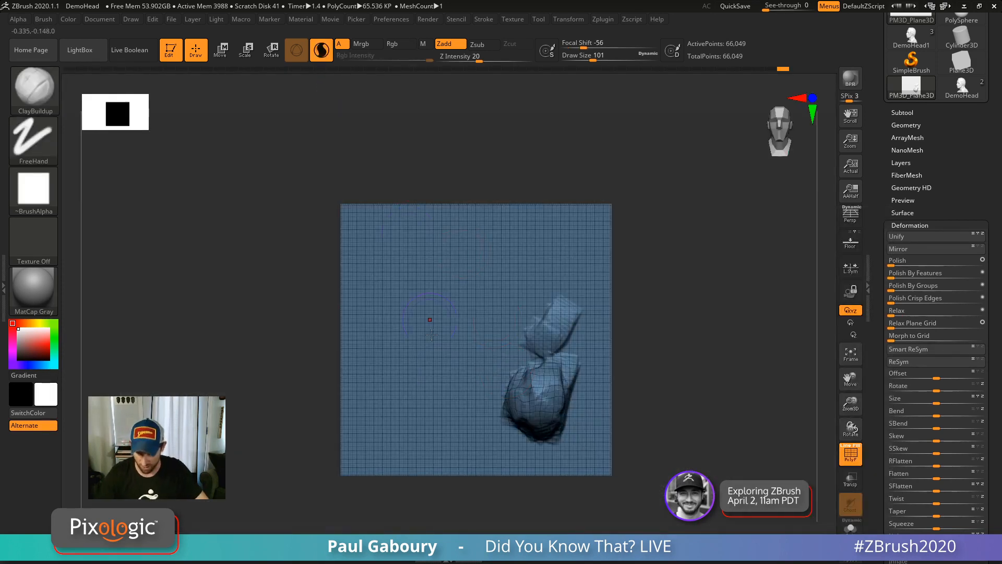
pyautogui.moveTo(453, 346); pyautogui.dragTo(453, 386)
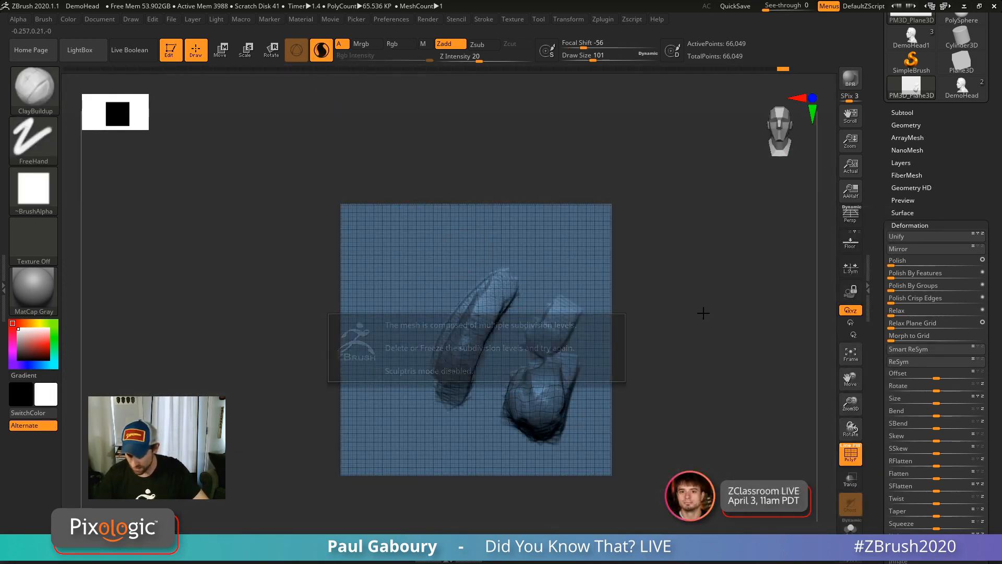
# Delete the plane's lower subdivision levels, and build up the diagonal clay form with Sculptris Pro active.
pyautogui.click(922, 126)
pyautogui.click(914, 160)
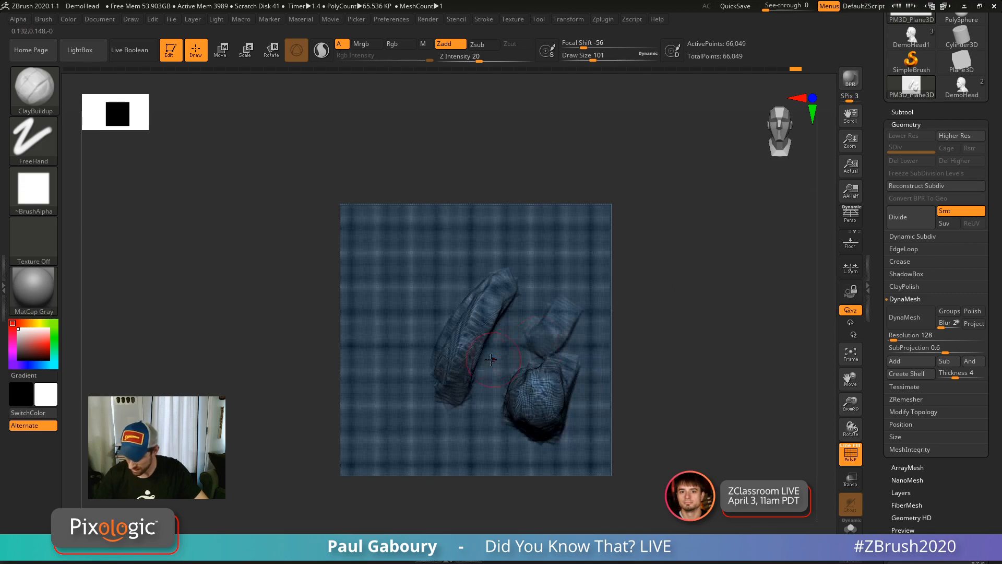
pyautogui.moveTo(501, 347)
pyautogui.mouseDown()
pyautogui.moveTo(470, 338)
pyautogui.moveTo(434, 357)
pyautogui.moveTo(473, 334)
pyautogui.mouseUp()
pyautogui.moveTo(473, 329)
pyautogui.keyDown('ctrl'); pyautogui.mouseDown(button='right')
pyautogui.moveTo(477, 348)
pyautogui.moveTo(498, 302)
pyautogui.mouseUp(button='right'); pyautogui.keyUp('ctrl')
pyautogui.moveTo(481, 255)
pyautogui.mouseDown()
pyautogui.moveTo(442, 346)
pyautogui.moveTo(503, 339)
pyautogui.moveTo(529, 311)
pyautogui.moveTo(479, 297)
pyautogui.moveTo(405, 250)
pyautogui.moveTo(384, 334)
pyautogui.mouseUp()
pyautogui.click(321, 50)
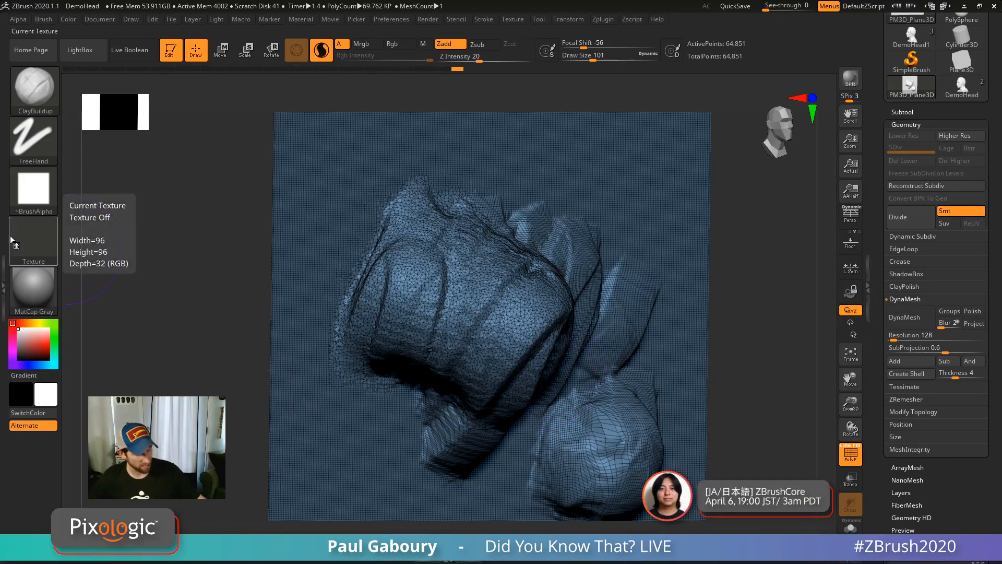
# Switch to Google Chrome and open the support resources page from the Pixologic ZClassroom site.
pyautogui.press('super')
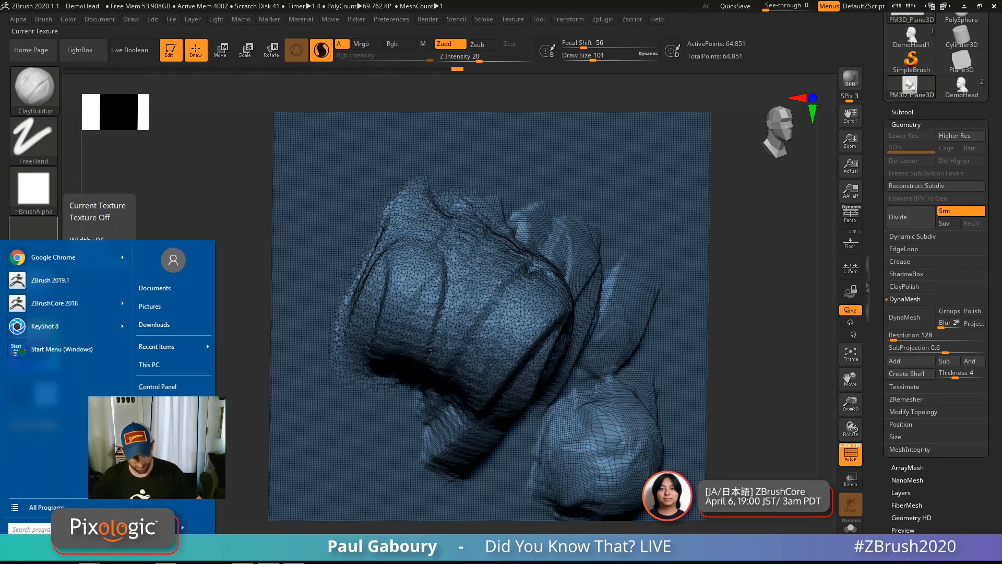
pyautogui.click(89, 552)
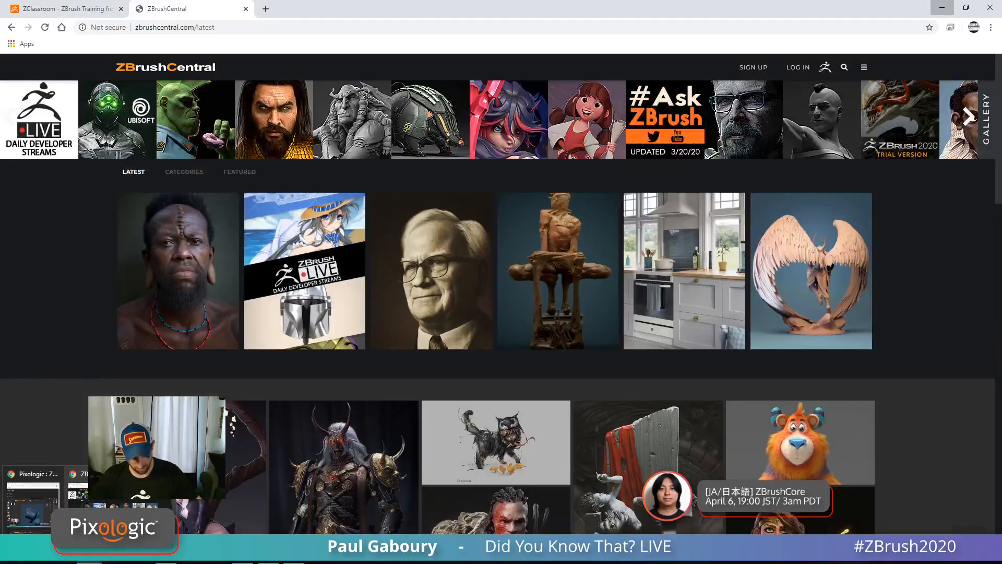
pyautogui.click(104, 503)
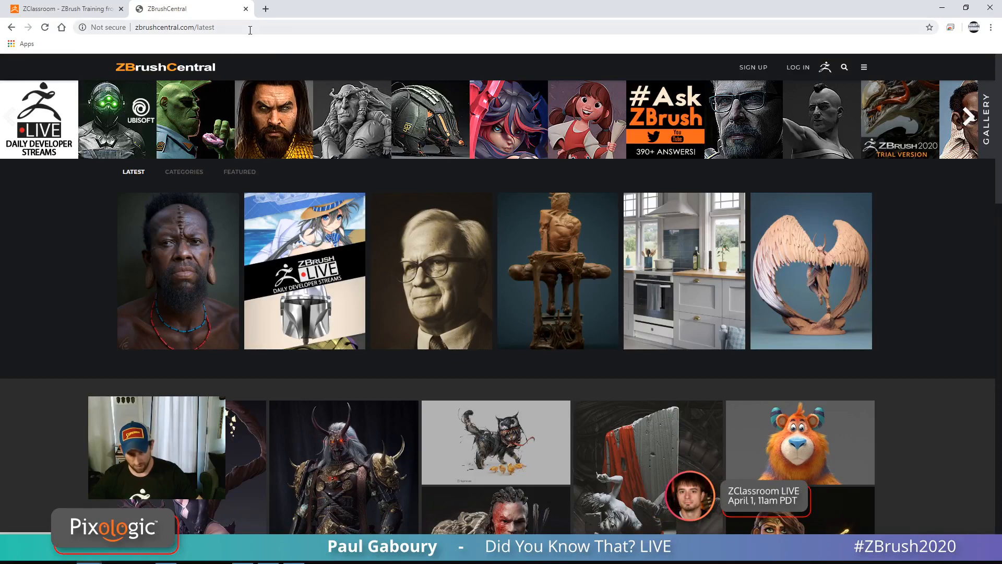
pyautogui.click(94, 11)
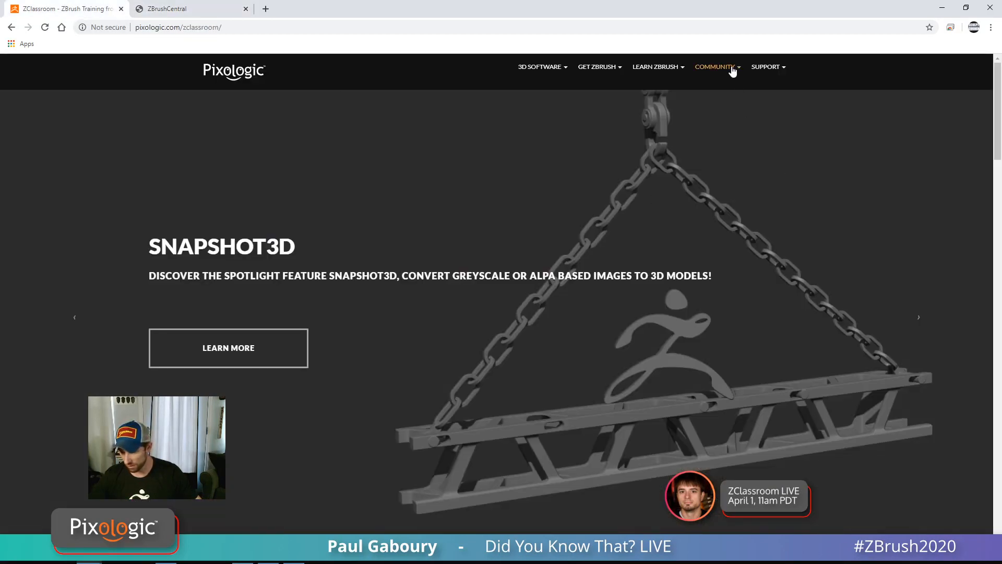
pyautogui.click(765, 71)
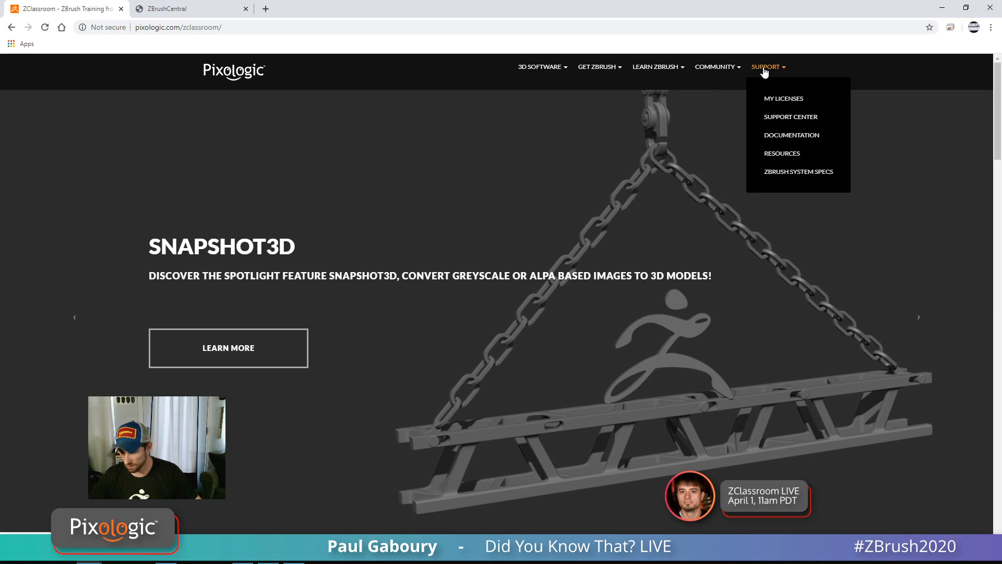
pyautogui.click(787, 153)
# Open the ZBrush Plugins page and browse the listed plugins down to Ring Master and NanoTile Textures.
pyautogui.scroll(-3, 568, 301)
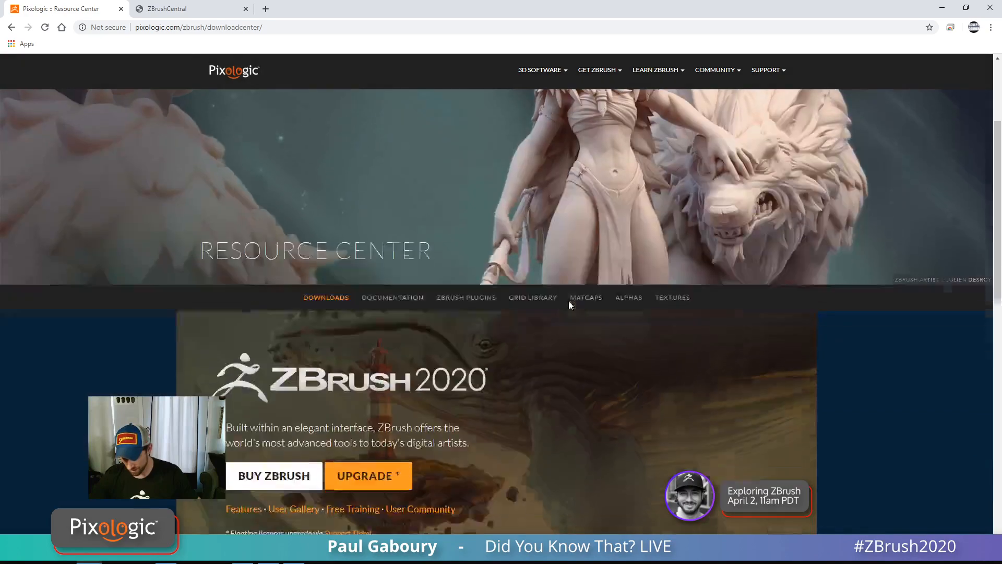
pyautogui.click(466, 297)
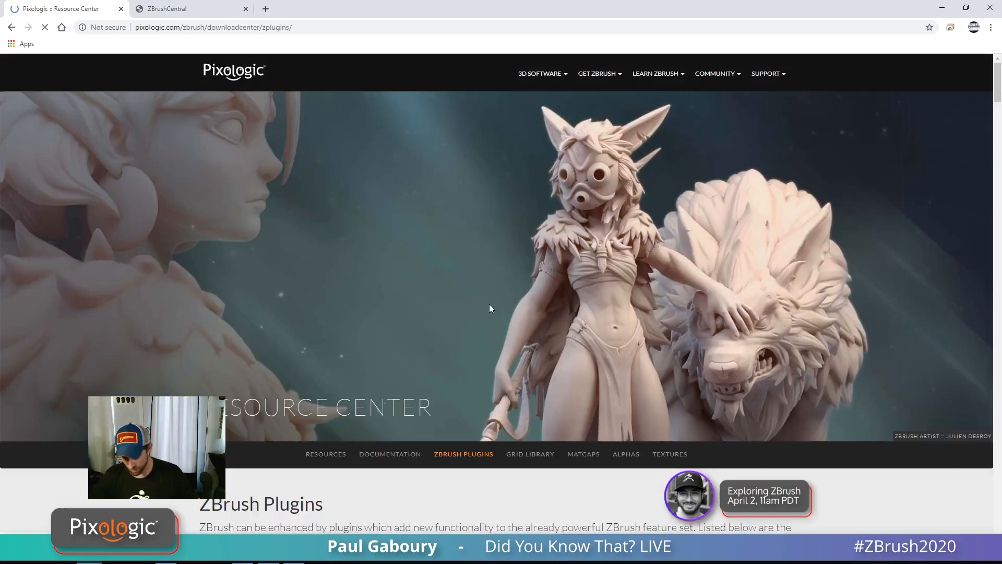
pyautogui.scroll(-15, 581, 313)
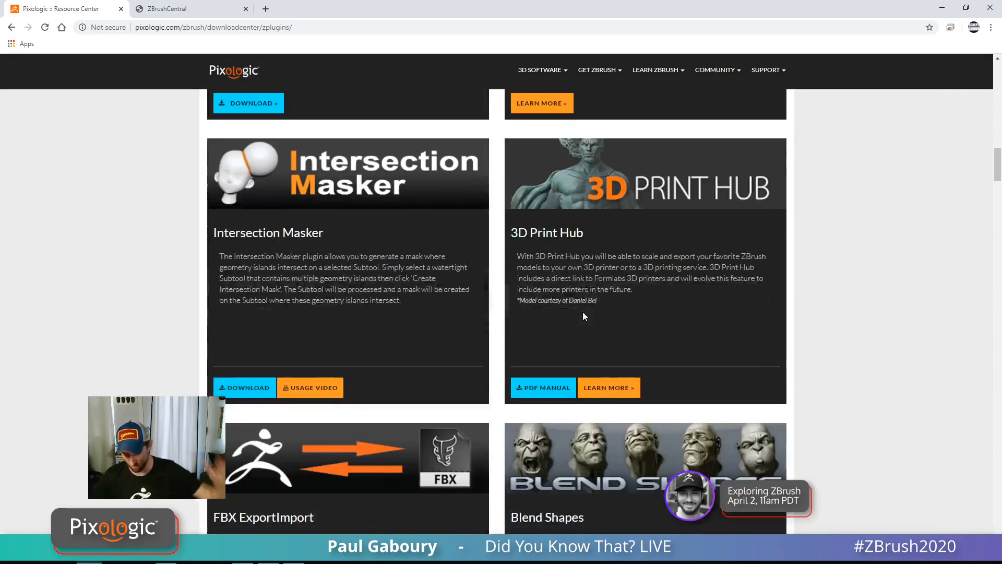
pyautogui.scroll(11, 583, 311)
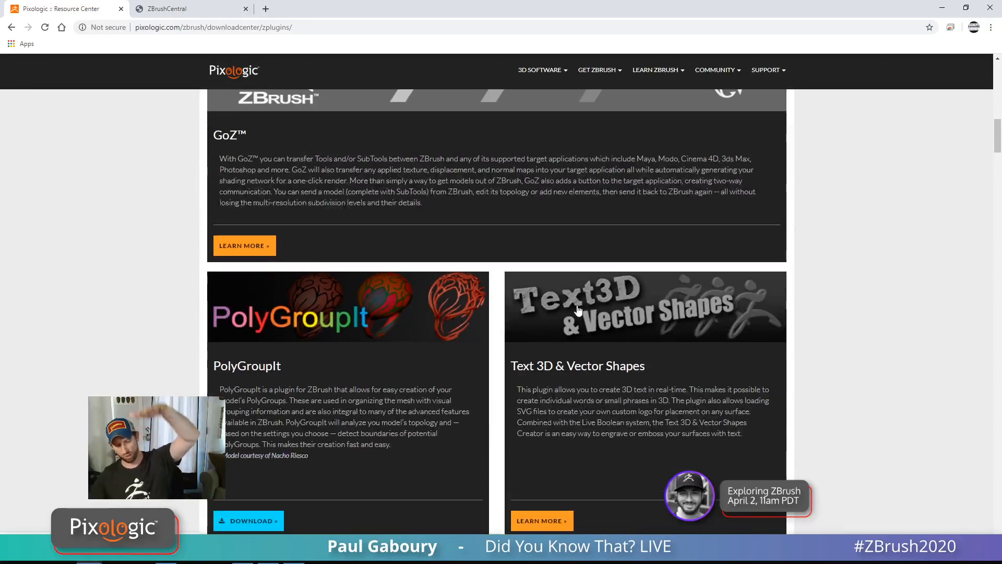
pyautogui.scroll(-3, 582, 311)
pyautogui.scroll(-20, 580, 311)
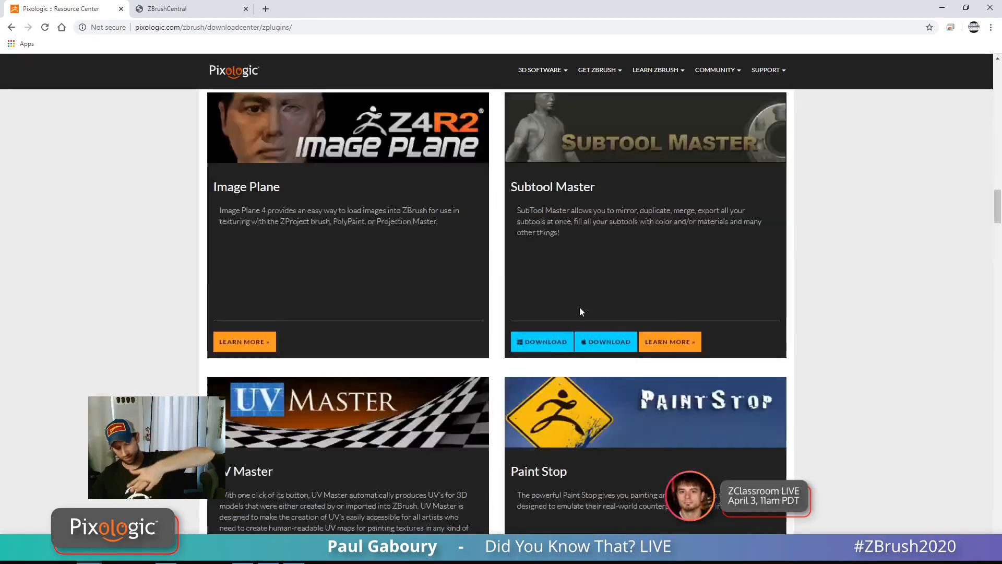
pyautogui.scroll(-17, 580, 312)
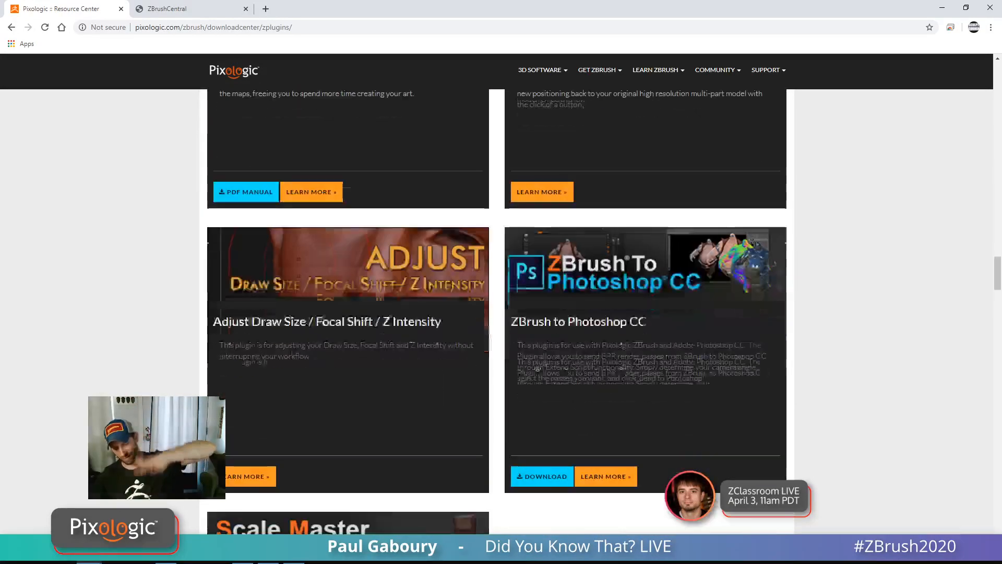
pyautogui.scroll(-10, 581, 308)
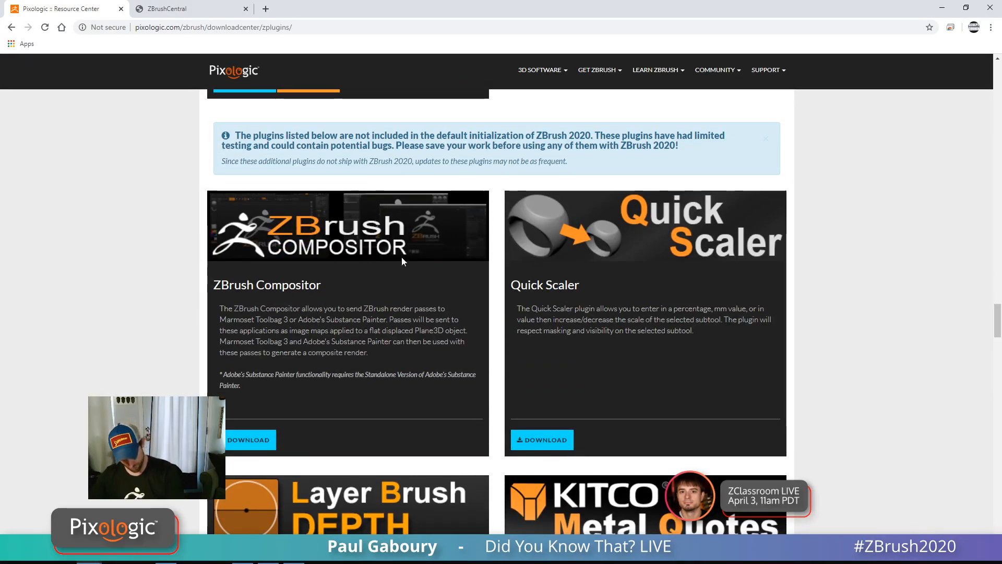
pyautogui.scroll(-3, 501, 244)
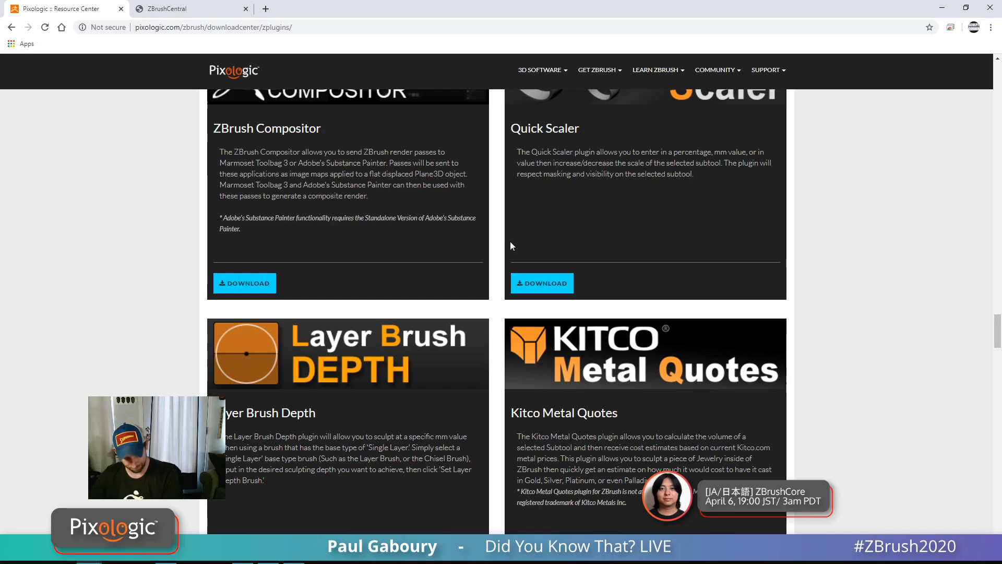
pyautogui.scroll(-5, 381, 318)
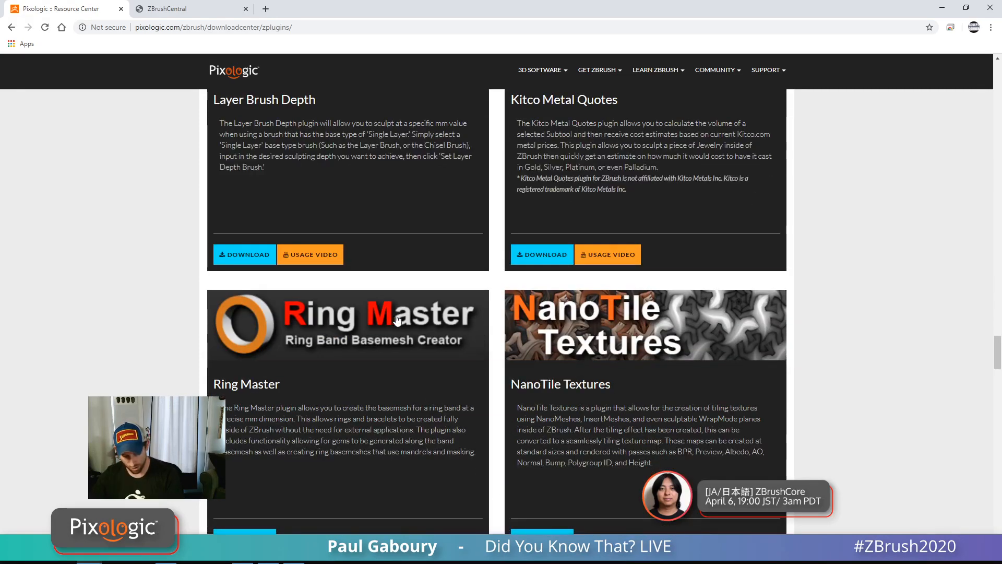
pyautogui.scroll(3, 583, 358)
pyautogui.scroll(-1, 637, 323)
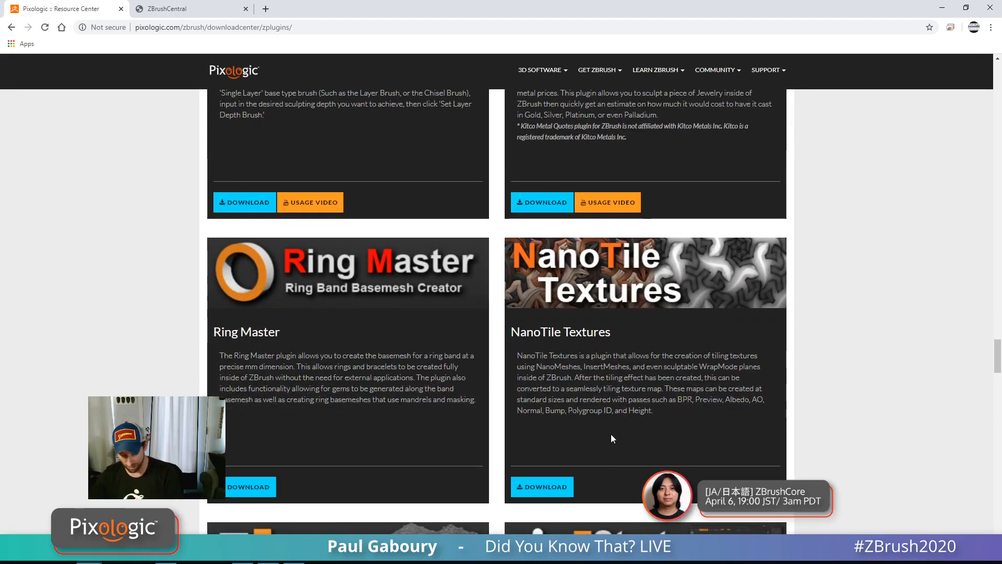
# Download the NanoTile Textures plugin from the ZBrush Plugins page.
pyautogui.click(557, 246)
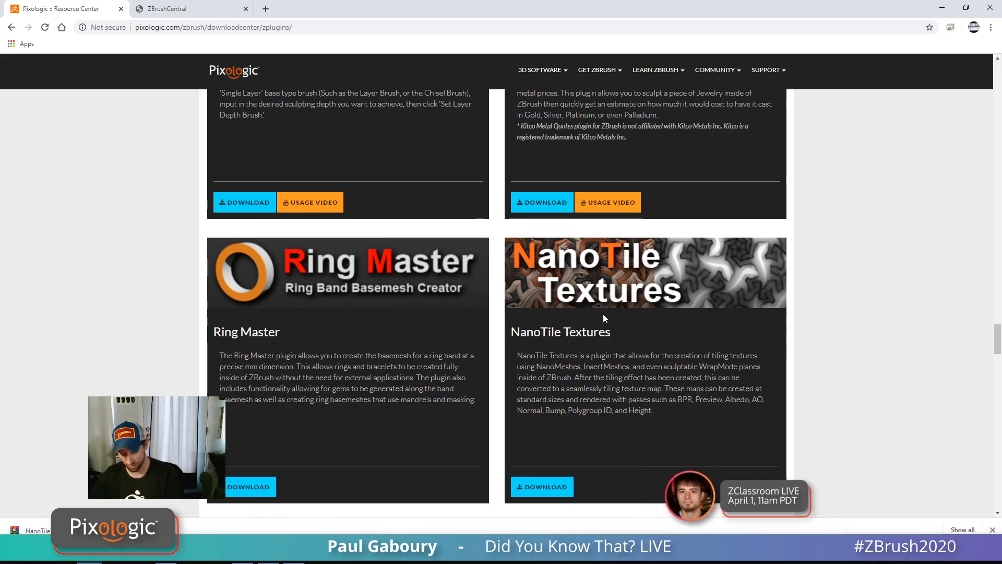
pyautogui.scroll(-1, 603, 314)
pyautogui.scroll(-2, 630, 322)
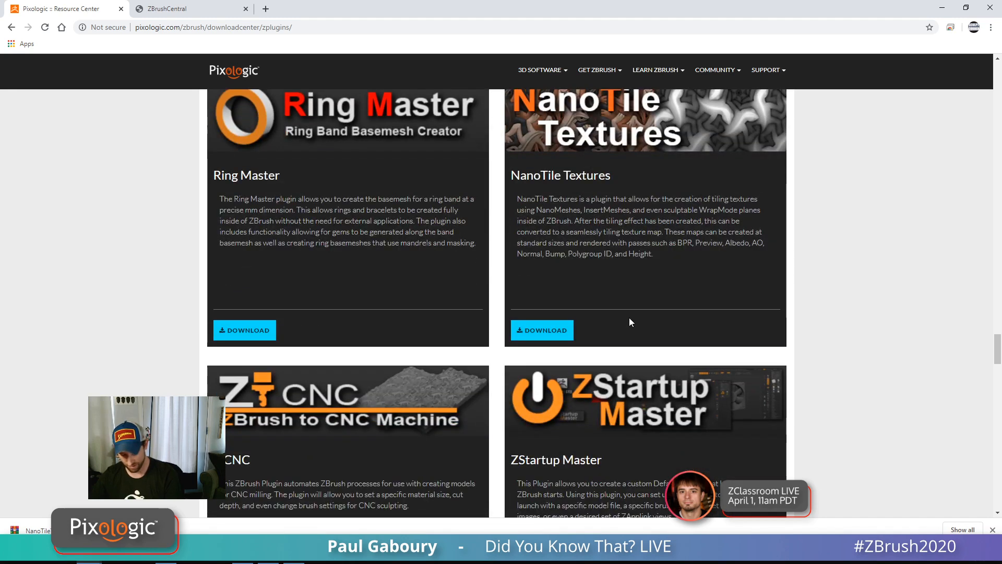
pyautogui.scroll(2, 621, 264)
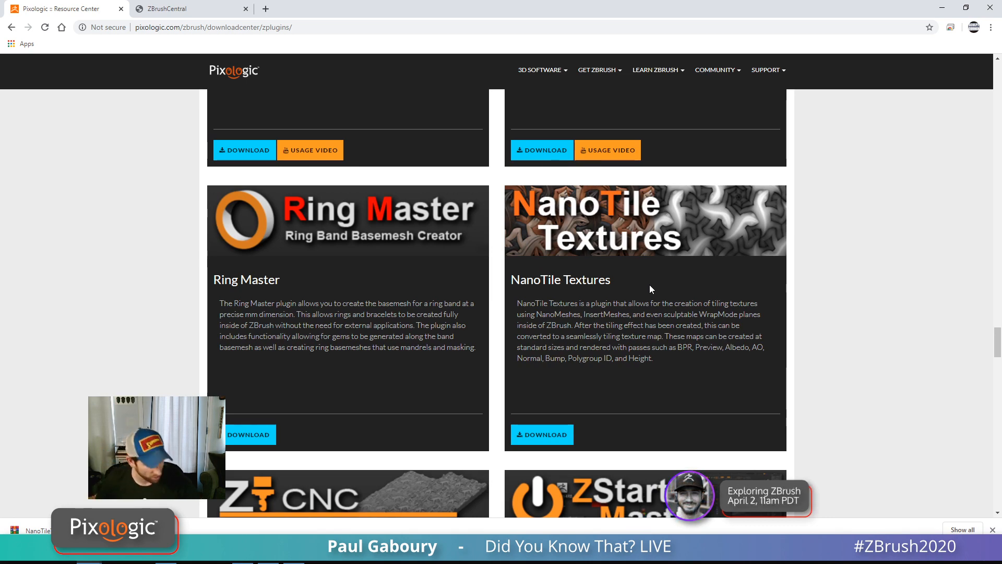
# Switch back to ZBrush, take the sculpted plane out of Edit mode, and clear it from the canvas.
pyautogui.hotkey('alt', 'Tab')
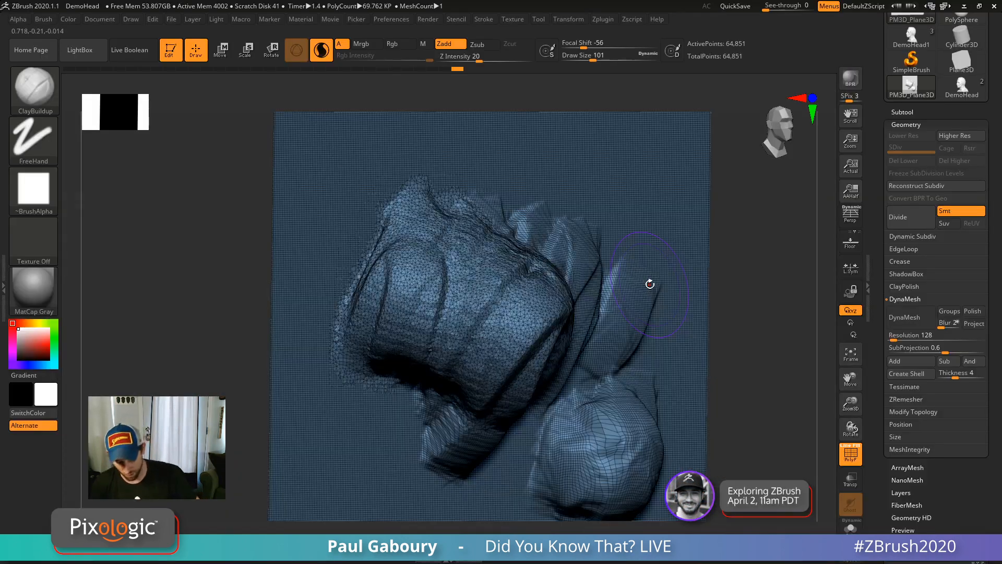
pyautogui.keyDown('ctrl'); pyautogui.moveTo(696, 377); pyautogui.dragTo(548, 329, button='right'); pyautogui.keyUp('ctrl')
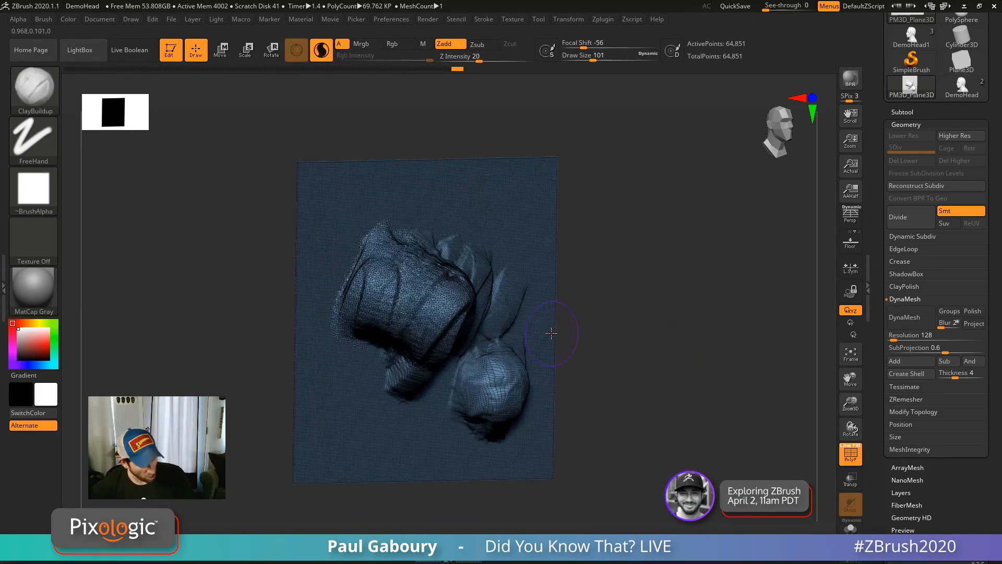
pyautogui.press('t')
pyautogui.click(479, 358)
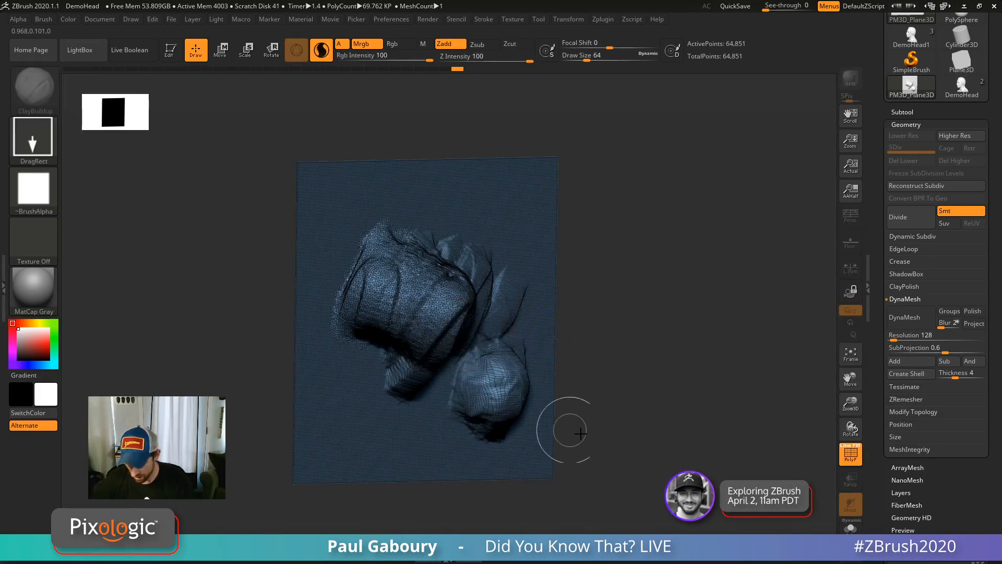
pyautogui.hotkey('ctrl', 'n')
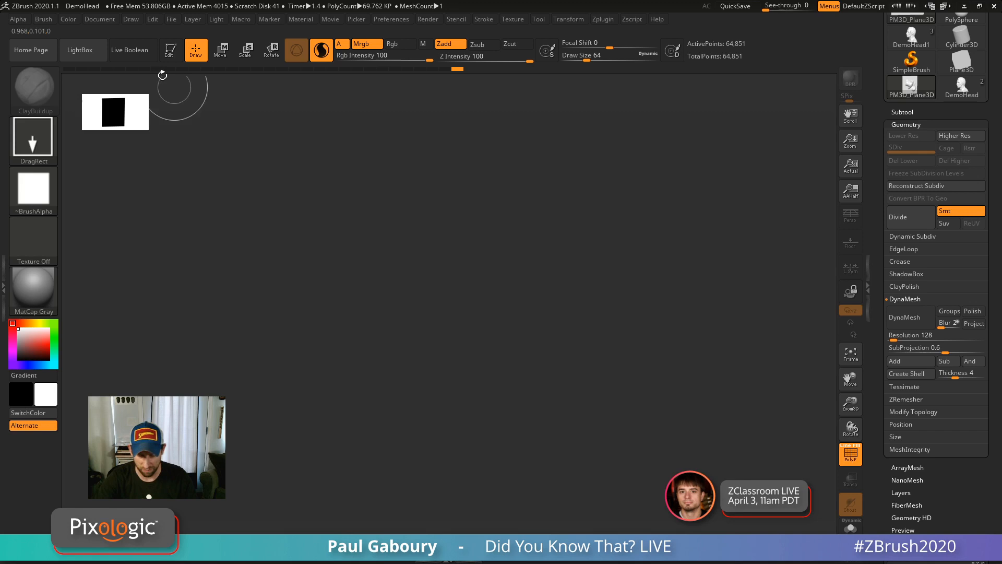
# Resize the document to 512 by 512 and set its background color to white.
pyautogui.click(100, 19)
pyautogui.click(157, 267)
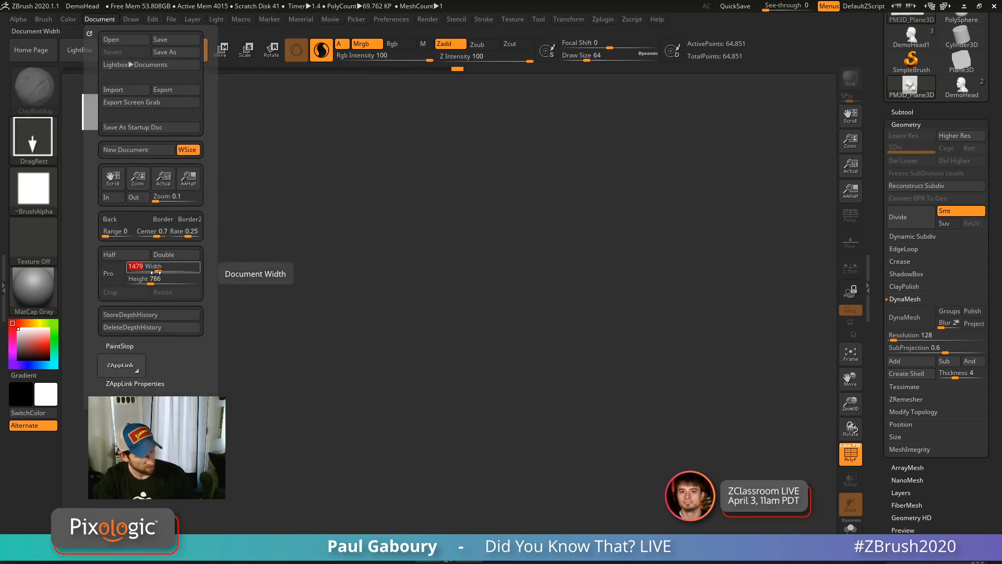
pyautogui.click(149, 279)
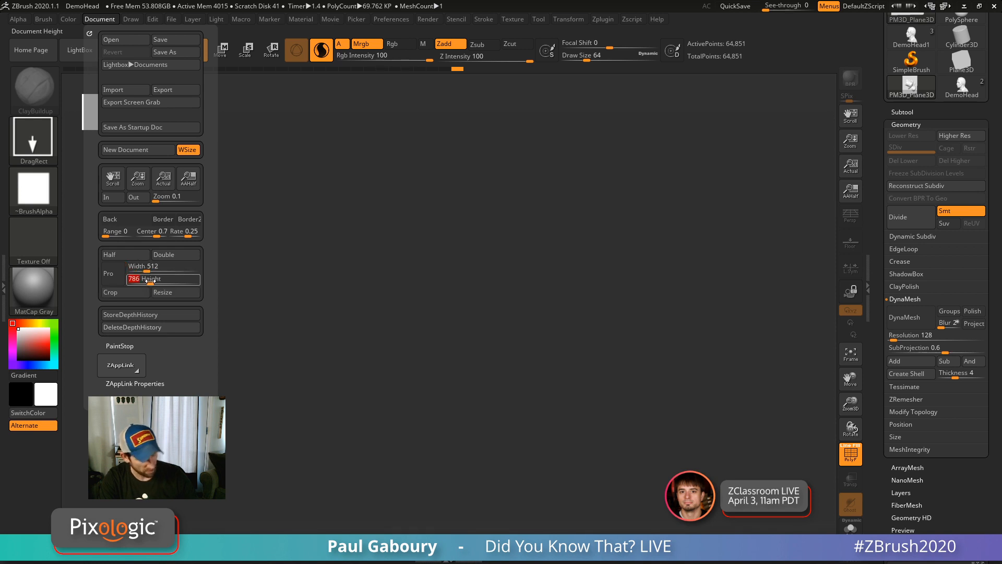
pyautogui.press('Return')
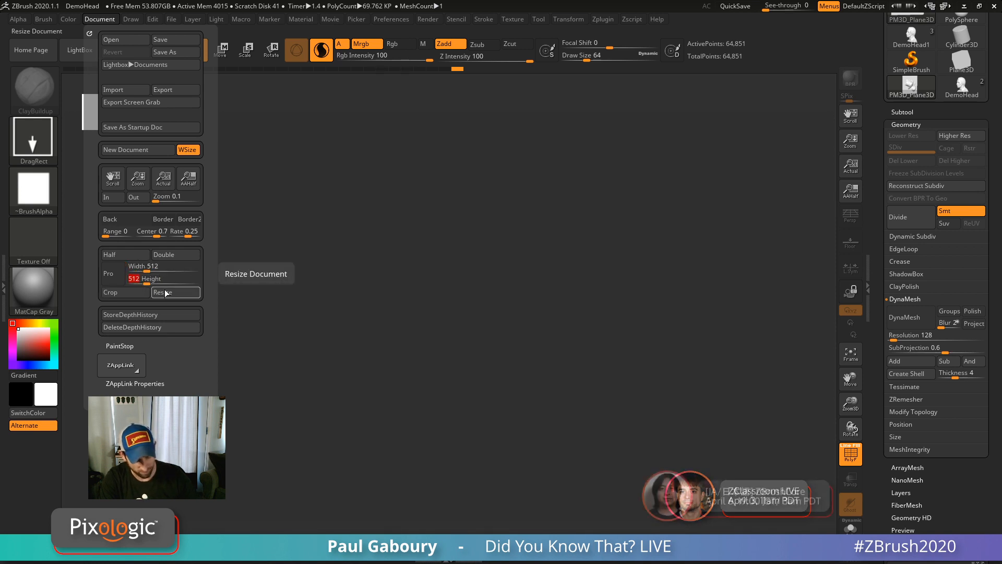
pyautogui.click(172, 292)
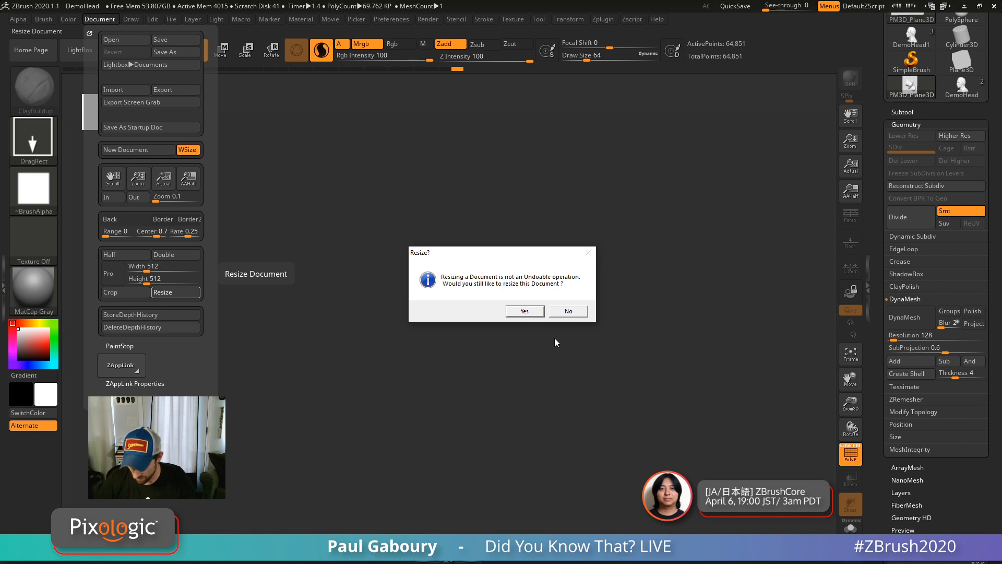
pyautogui.click(525, 311)
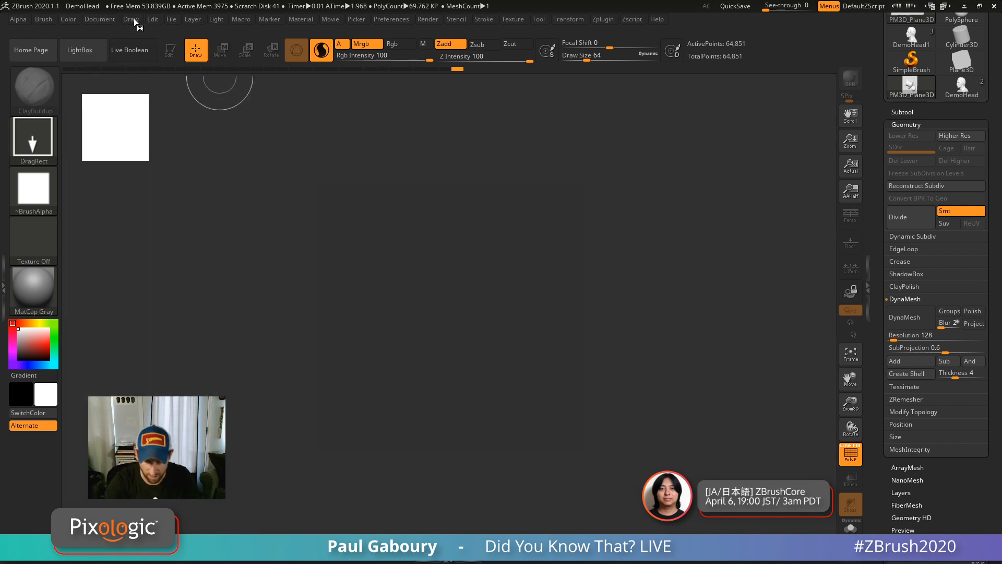
pyautogui.click(99, 19)
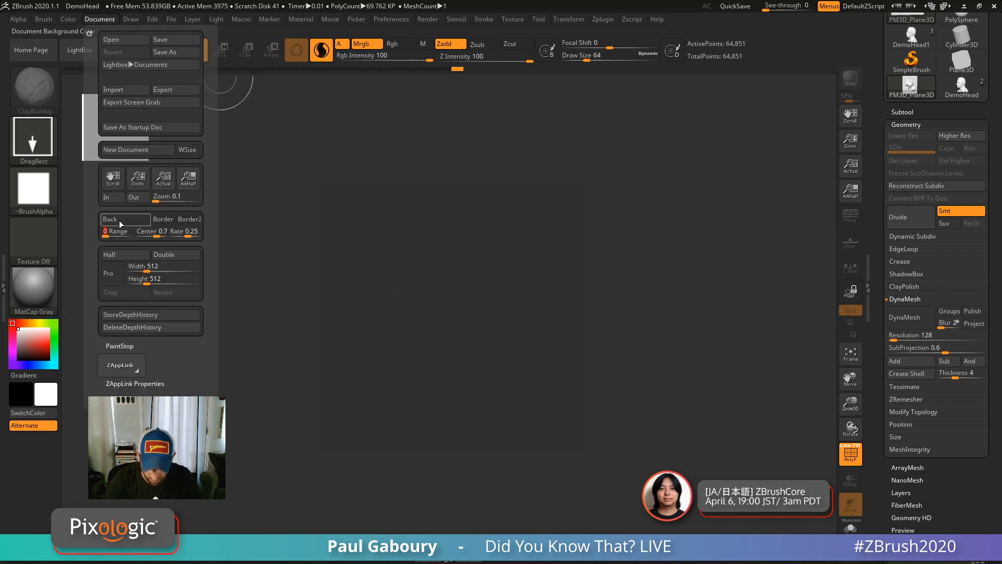
pyautogui.moveTo(120, 223); pyautogui.dragTo(46, 396)
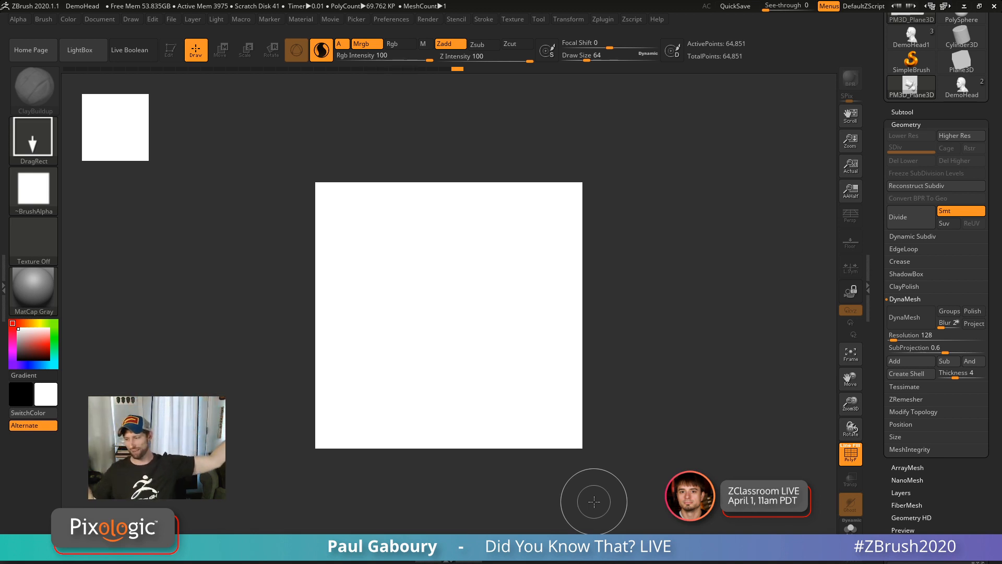
# Draw a PolySphere on the white canvas, turn PolyFrame off, and clear and redraw the sphere in Edit mode.
pyautogui.click(906, 124)
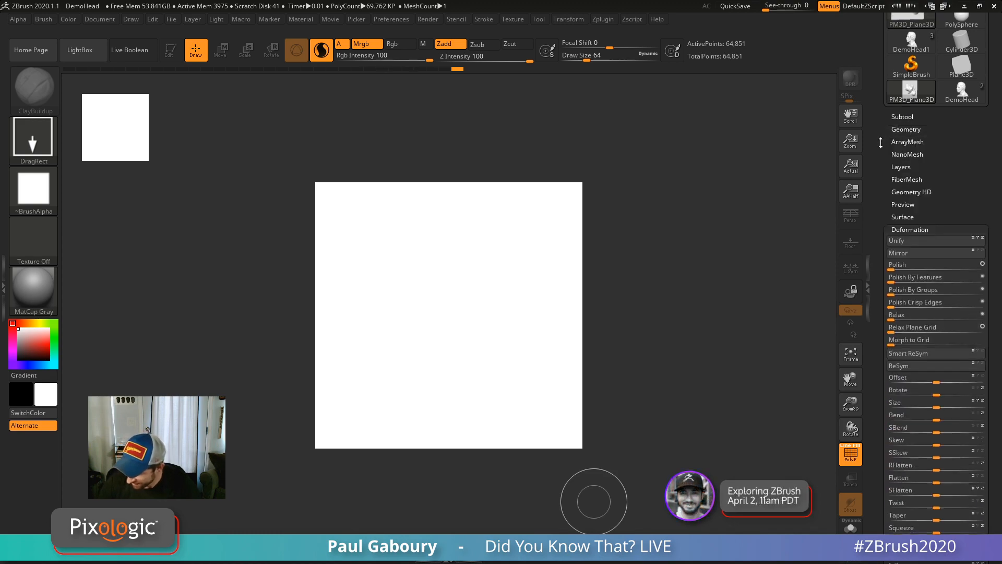
pyautogui.moveTo(908, 110); pyautogui.dragTo(888, 265)
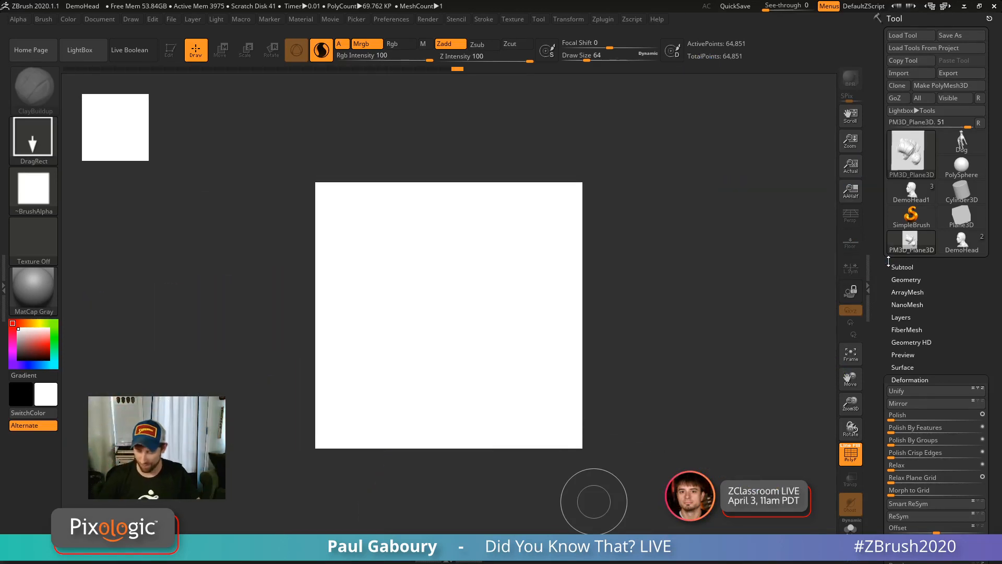
pyautogui.click(958, 173)
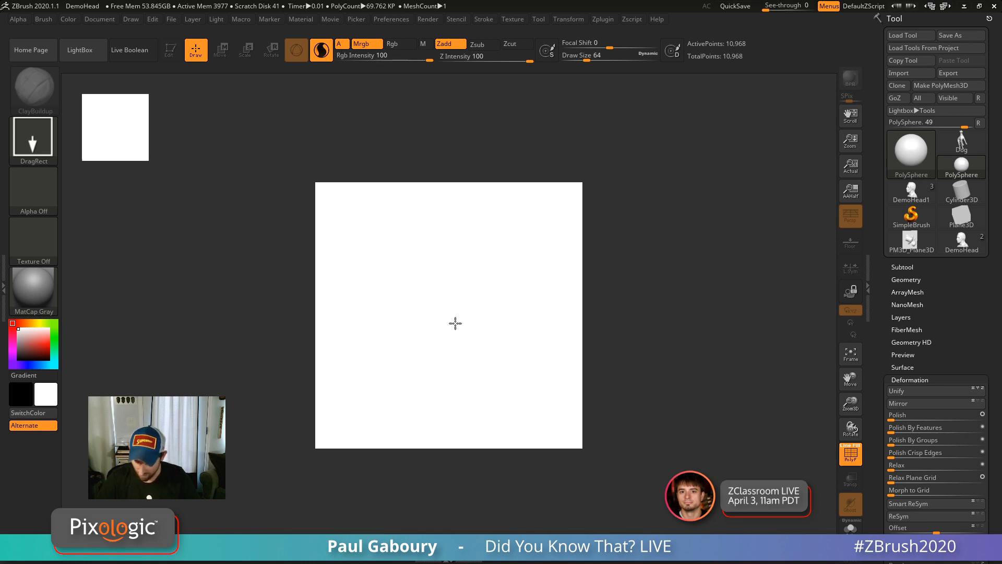
pyautogui.moveTo(444, 314); pyautogui.dragTo(447, 386)
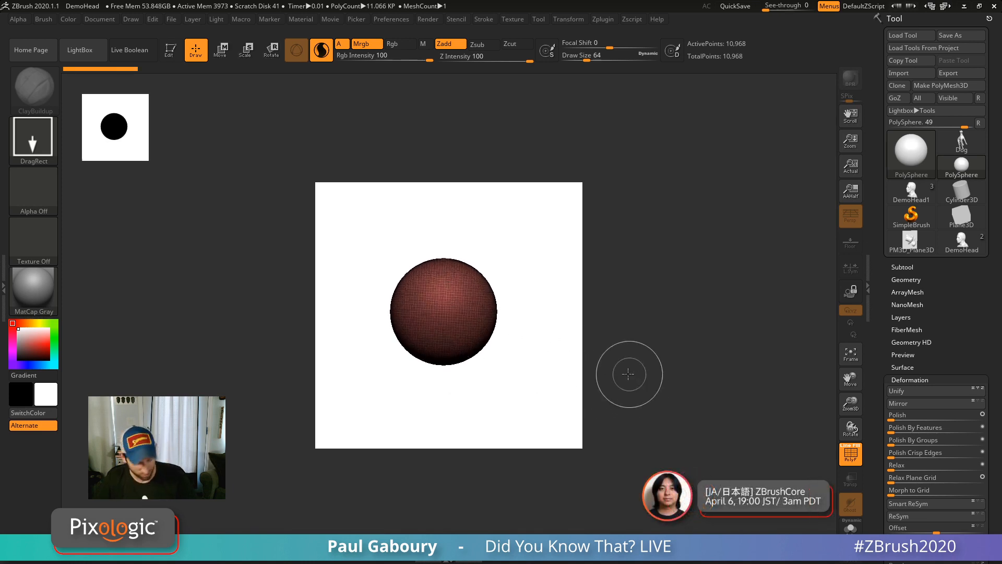
pyautogui.press('t')
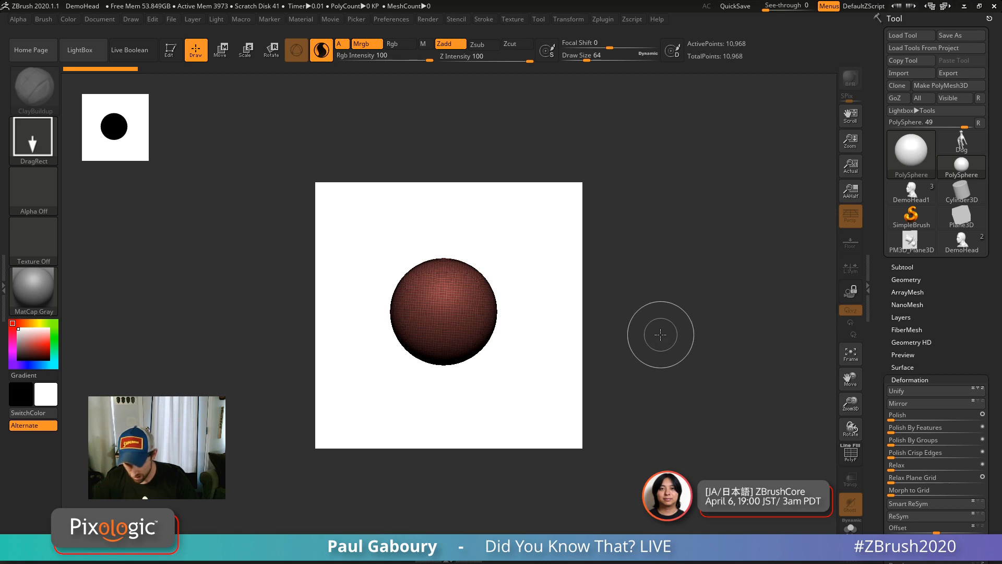
pyautogui.hotkey('ctrl', 'n')
pyautogui.moveTo(443, 309)
pyautogui.mouseDown()
pyautogui.moveTo(440, 373)
pyautogui.moveTo(451, 400)
pyautogui.mouseUp()
pyautogui.press('t')
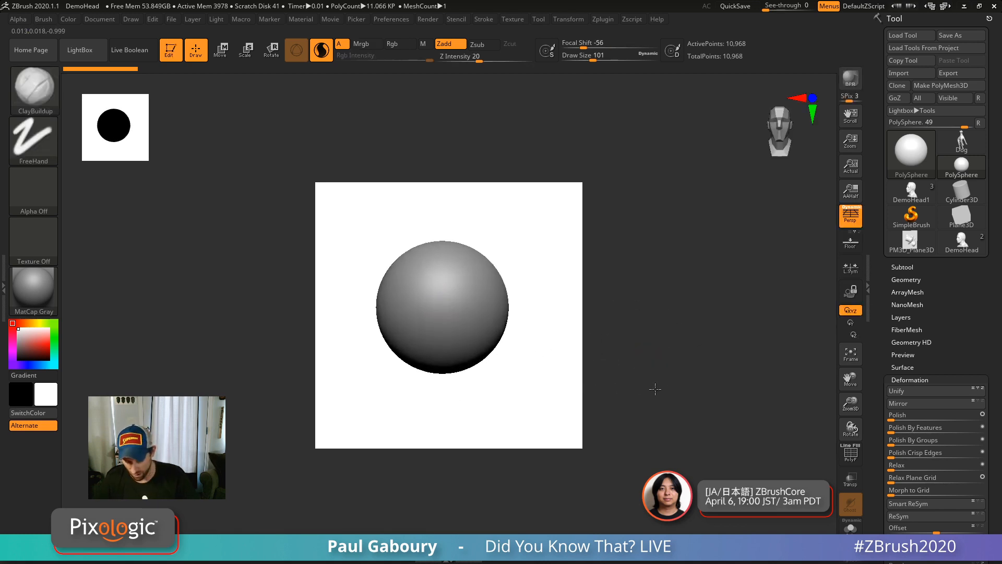
# Scale the sphere view down, position the sphere in the canvas's upper-left area, and turn perspective off.
pyautogui.keyDown('ctrl'); pyautogui.moveTo(548, 353); pyautogui.dragTo(478, 352, button='right'); pyautogui.keyUp('ctrl')
pyautogui.moveTo(478, 352)
pyautogui.keyDown('alt'); pyautogui.mouseDown(button='right')
pyautogui.moveTo(506, 368)
pyautogui.moveTo(493, 361)
pyautogui.moveTo(503, 340)
pyautogui.moveTo(529, 356)
pyautogui.moveTo(515, 345)
pyautogui.mouseUp(button='right'); pyautogui.keyUp('alt')
pyautogui.press('f')
pyautogui.keyDown('alt'); pyautogui.moveTo(539, 353); pyautogui.dragTo(528, 336, button='right'); pyautogui.keyUp('alt')
pyautogui.keyDown('alt'); pyautogui.moveTo(537, 332); pyautogui.dragTo(472, 291, button='right'); pyautogui.keyUp('alt')
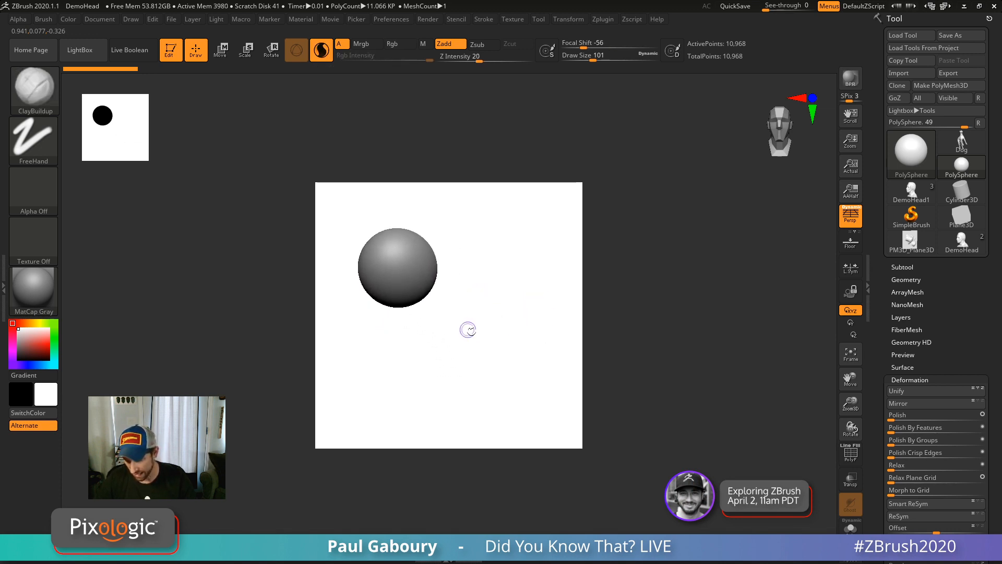
pyautogui.press('p')
pyautogui.keyDown('alt'); pyautogui.moveTo(626, 303); pyautogui.dragTo(618, 282, button='right'); pyautogui.keyUp('alt')
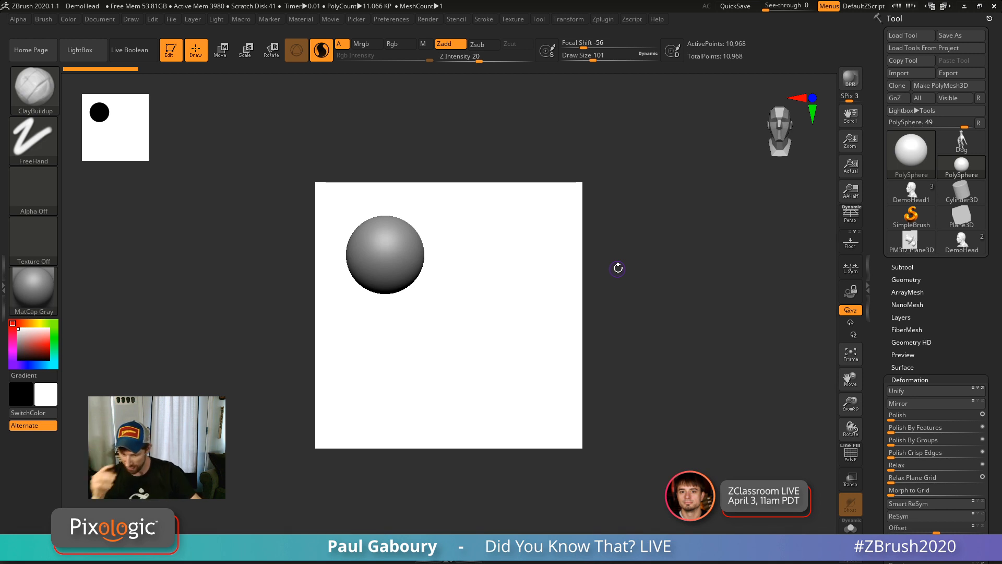
# Place a marker for the sphere, switch the mesh to 2.5D mode, and re-enter Edit mode.
pyautogui.click(269, 20)
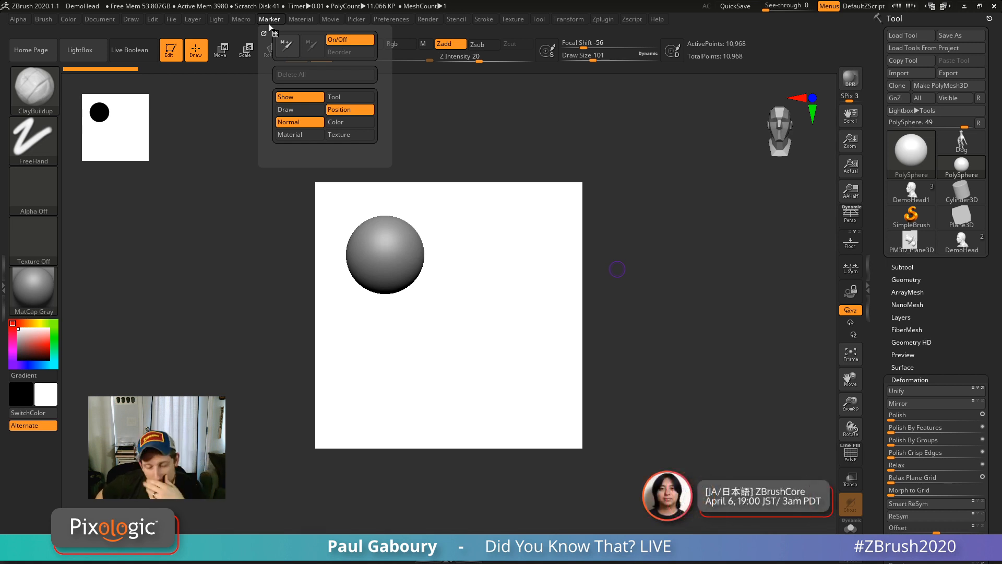
pyautogui.click(286, 46)
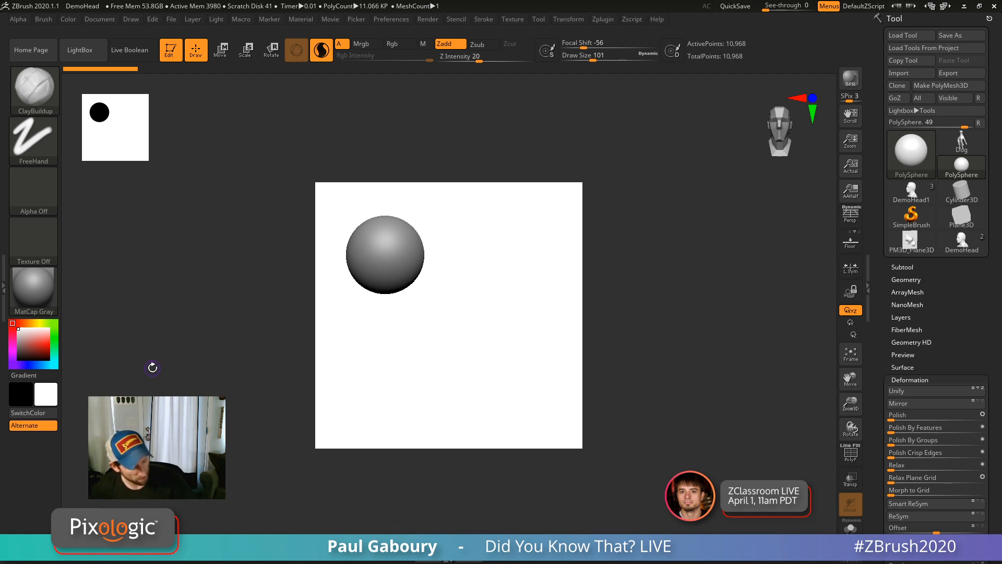
pyautogui.press('shift')
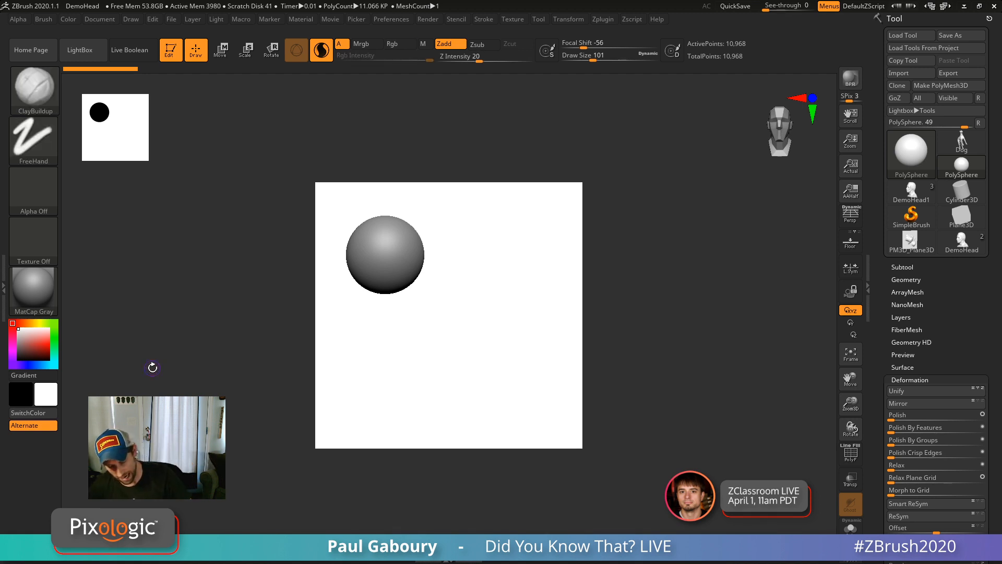
pyautogui.click(171, 50)
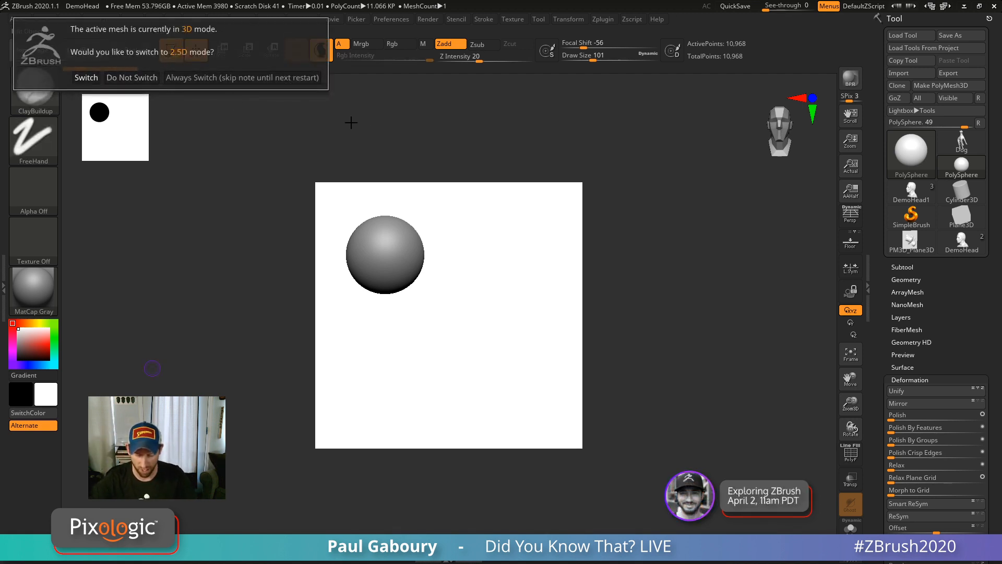
pyautogui.click(89, 79)
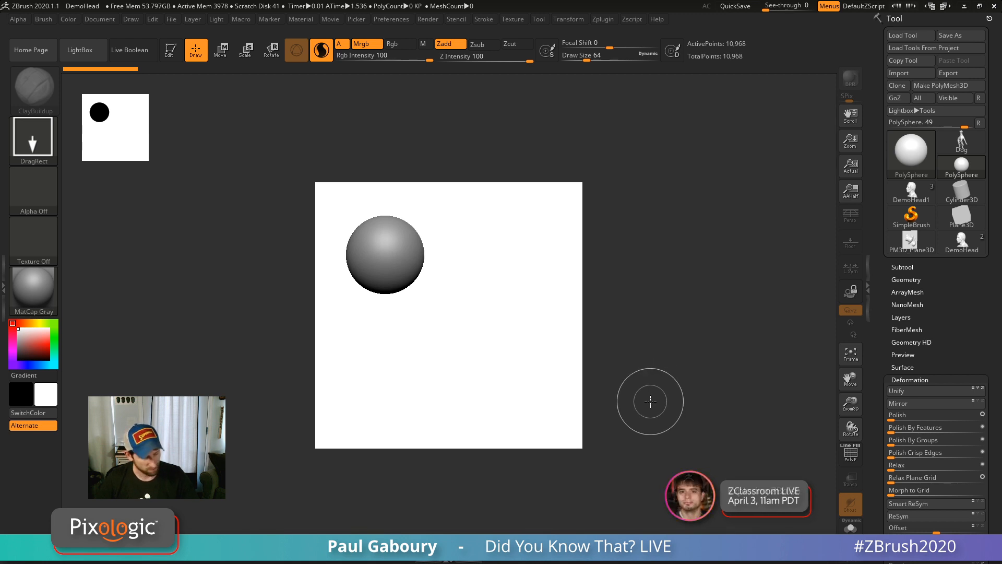
pyautogui.press('t')
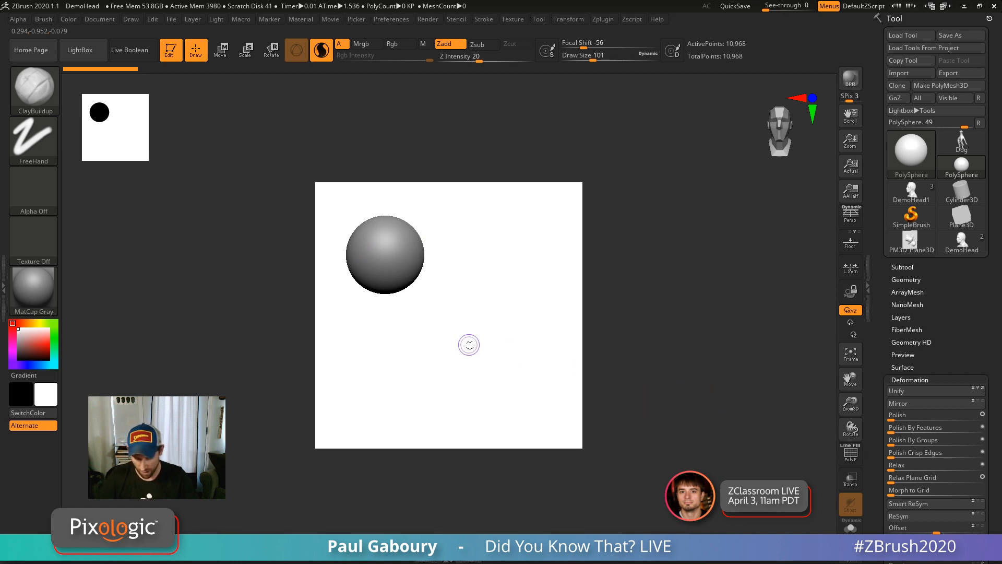
# Turn Sculptris Pro off and place a second sphere diagonally below the first one.
pyautogui.click(321, 50)
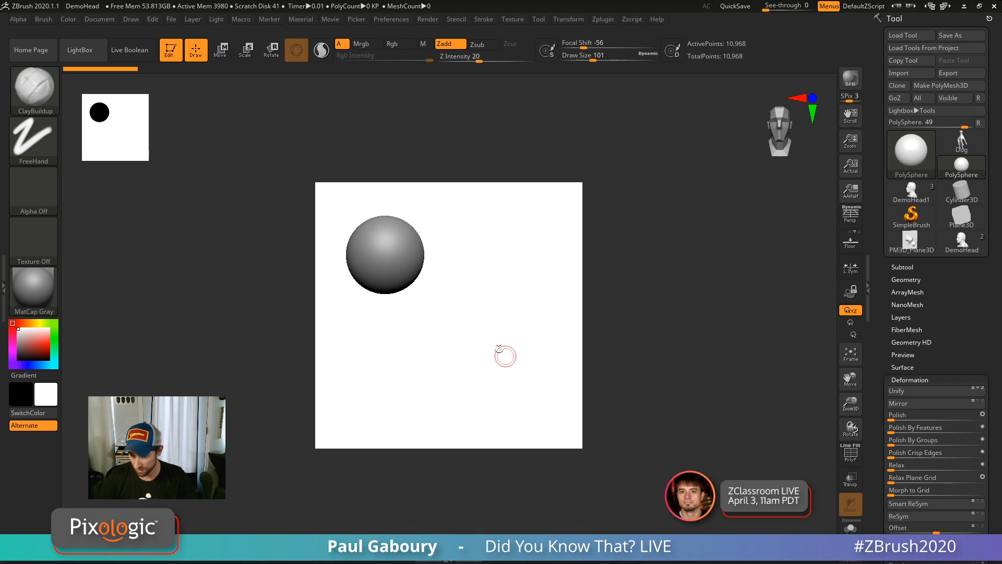
pyautogui.moveTo(505, 356); pyautogui.dragTo(499, 378)
pyautogui.moveTo(481, 339); pyautogui.dragTo(448, 317)
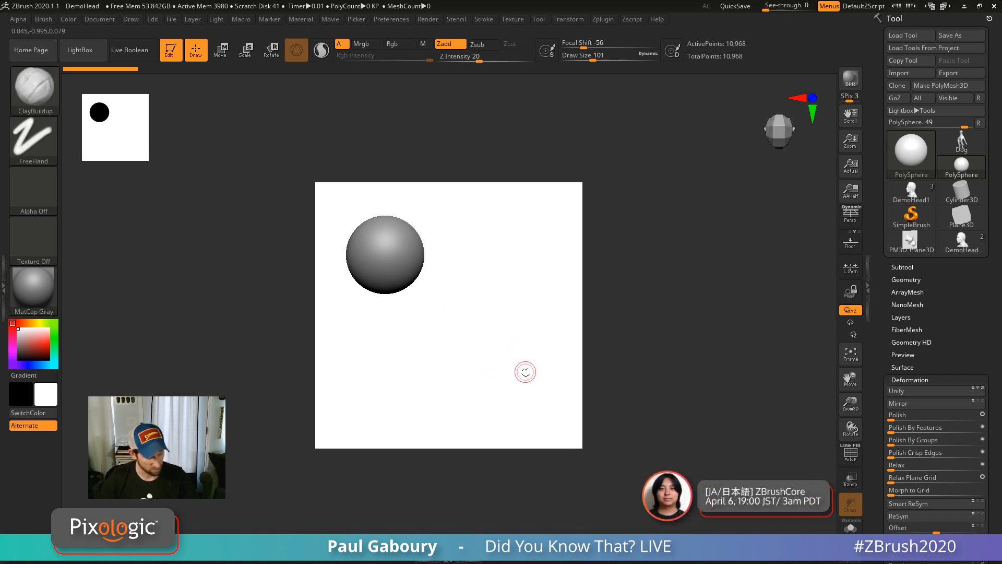
pyautogui.moveTo(525, 372); pyautogui.dragTo(550, 324)
# Switch to 2.5D mode, clear the canvas, redraw the PolySphere from its marker, and enter Edit mode.
pyautogui.press('t')
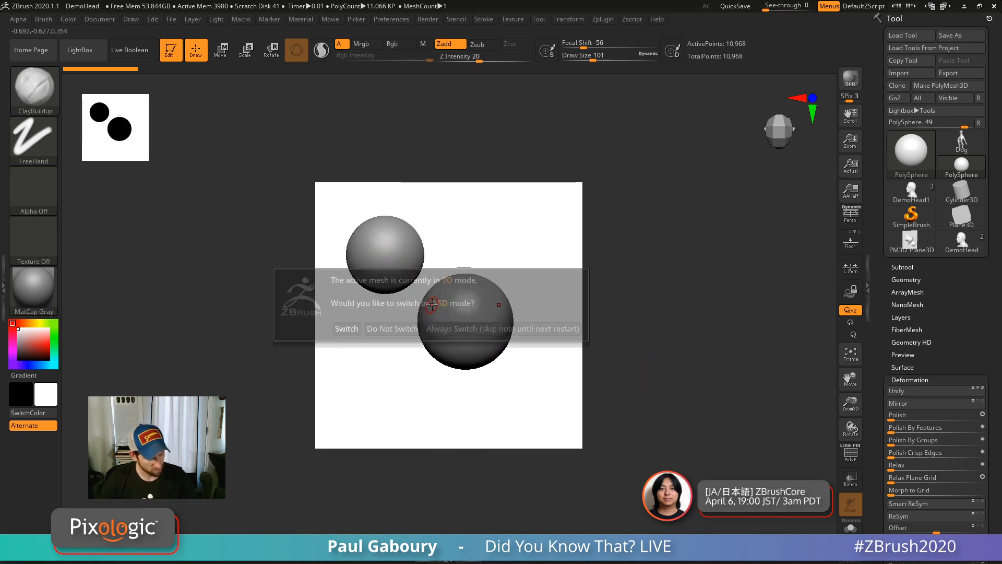
pyautogui.click(347, 328)
pyautogui.hotkey('ctrl', 'n')
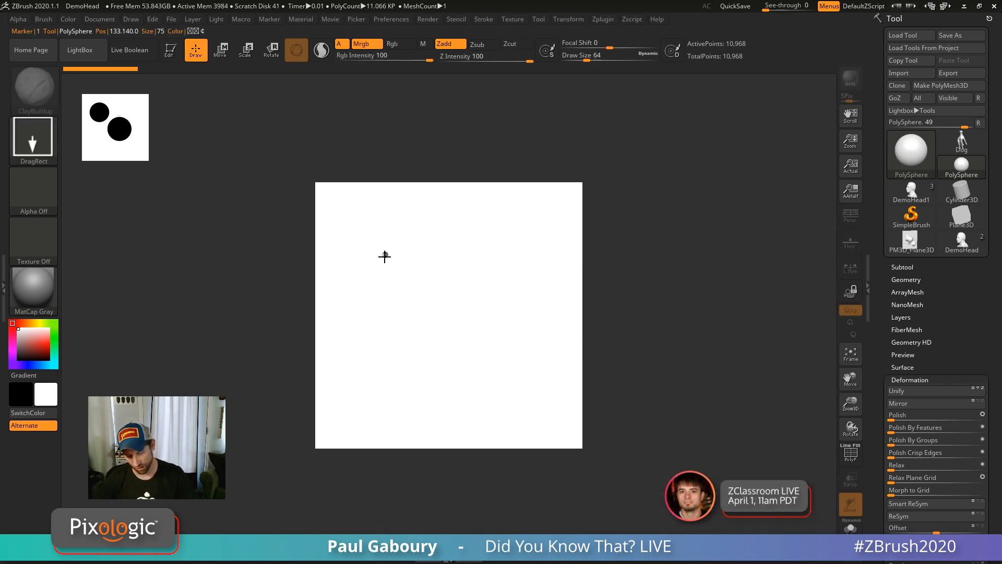
pyautogui.moveTo(384, 256); pyautogui.dragTo(394, 258)
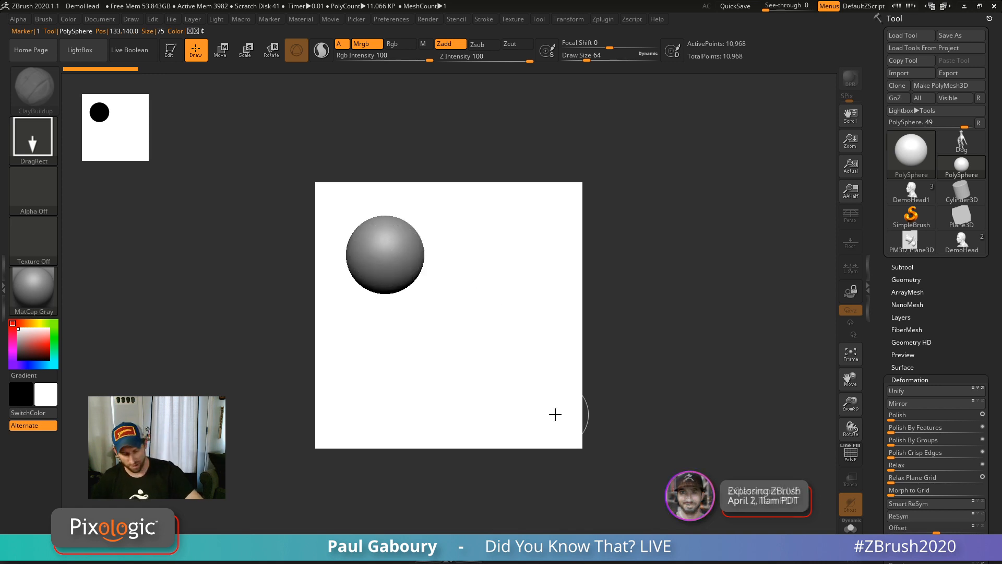
pyautogui.press('t')
# Snapshot the sphere to the canvas, shift the live sphere sideways to overlap it, and snapshot it again.
pyautogui.hotkey('shift', 's')
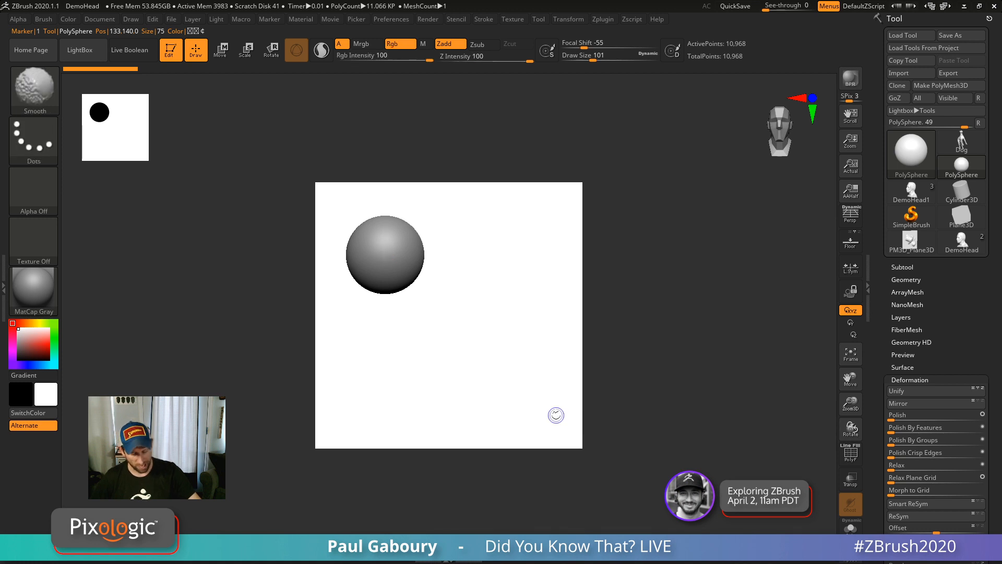
pyautogui.moveTo(617, 338)
pyautogui.keyDown('alt'); pyautogui.mouseDown()
pyautogui.moveTo(707, 342)
pyautogui.moveTo(664, 341)
pyautogui.mouseUp(); pyautogui.keyUp('alt')
pyautogui.hotkey('shift', 's')
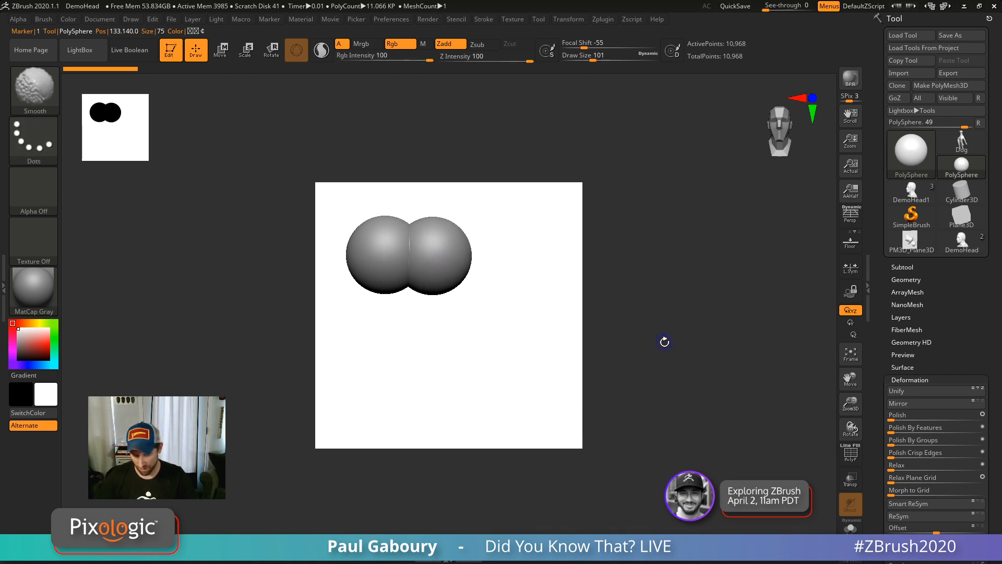
# Snapshot overlapping spheres to complete a top row of four, add a second row of three, and begin a third row.
pyautogui.hotkey('shift', 's')
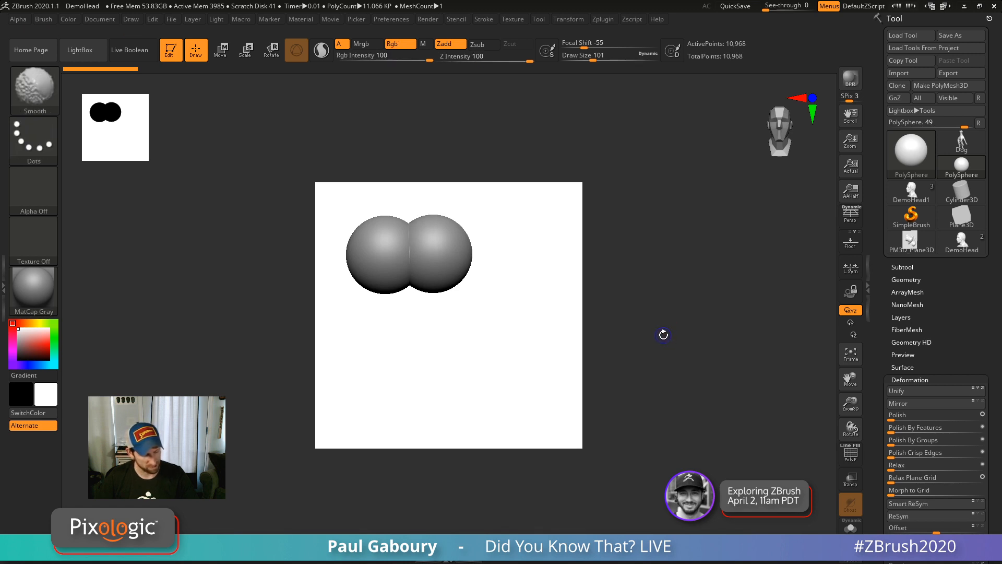
pyautogui.moveTo(657, 337)
pyautogui.keyDown('alt'); pyautogui.mouseDown()
pyautogui.moveTo(716, 345)
pyautogui.moveTo(678, 365)
pyautogui.moveTo(684, 382)
pyautogui.moveTo(662, 353)
pyautogui.moveTo(759, 363)
pyautogui.moveTo(707, 360)
pyautogui.moveTo(776, 378)
pyautogui.moveTo(765, 374)
pyautogui.moveTo(776, 311)
pyautogui.moveTo(722, 436)
pyautogui.moveTo(721, 416)
pyautogui.mouseUp(); pyautogui.keyUp('alt')
pyautogui.hotkey('shift', 's')
pyautogui.hotkey('shift', 's')
pyautogui.hotkey('shift', 's')
pyautogui.hotkey('shift', 's')
pyautogui.hotkey('shift', 's')
pyautogui.hotkey('shift', 's')
pyautogui.press('shift')
pyautogui.hotkey('shift', 's')
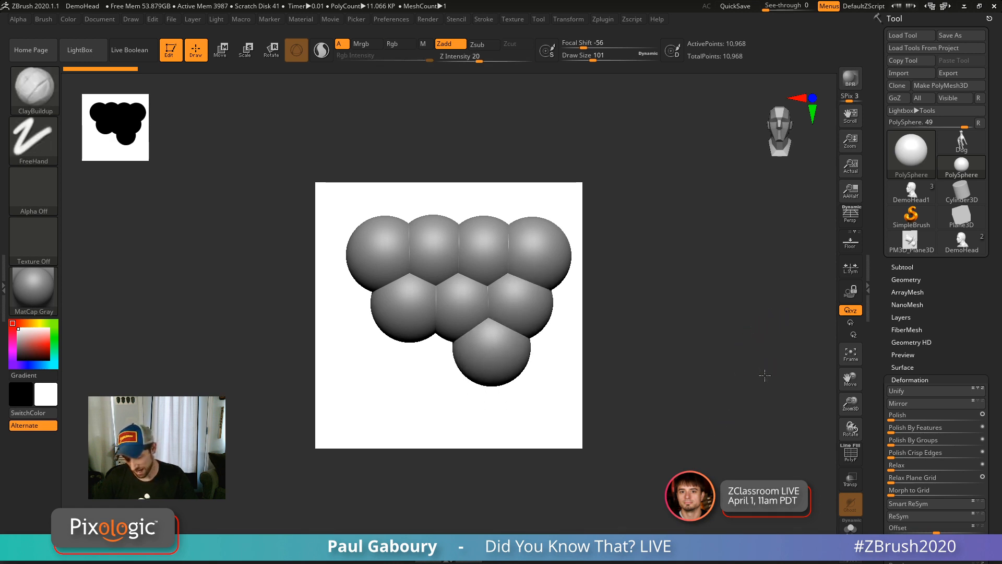
# Extend the third row leftward to three overlapping snapshotted spheres.
pyautogui.keyDown('alt'); pyautogui.moveTo(763, 373); pyautogui.dragTo(701, 369); pyautogui.keyUp('alt')
pyautogui.press('shift')
pyautogui.hotkey('shift', 's')
pyautogui.press('shift')
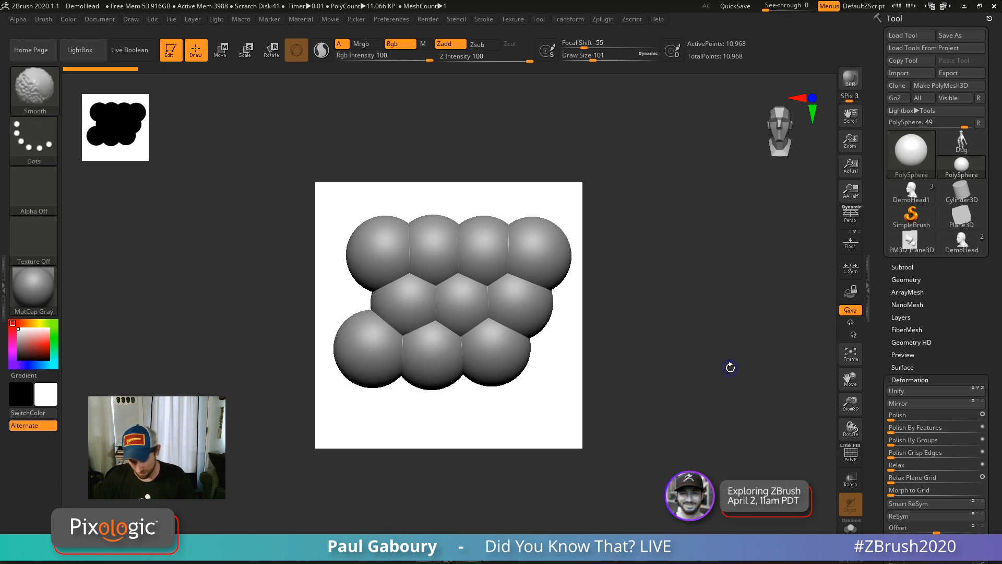
# Snapshot a fourth row of three spheres and widen the cluster with one sphere on each side.
pyautogui.moveTo(753, 392)
pyautogui.keyDown('alt'); pyautogui.mouseDown()
pyautogui.moveTo(733, 345)
pyautogui.moveTo(743, 387)
pyautogui.moveTo(731, 366)
pyautogui.moveTo(784, 384)
pyautogui.moveTo(764, 380)
pyautogui.mouseUp(); pyautogui.keyUp('alt')
pyautogui.hotkey('shift', 's')
pyautogui.hotkey('shift', 's')
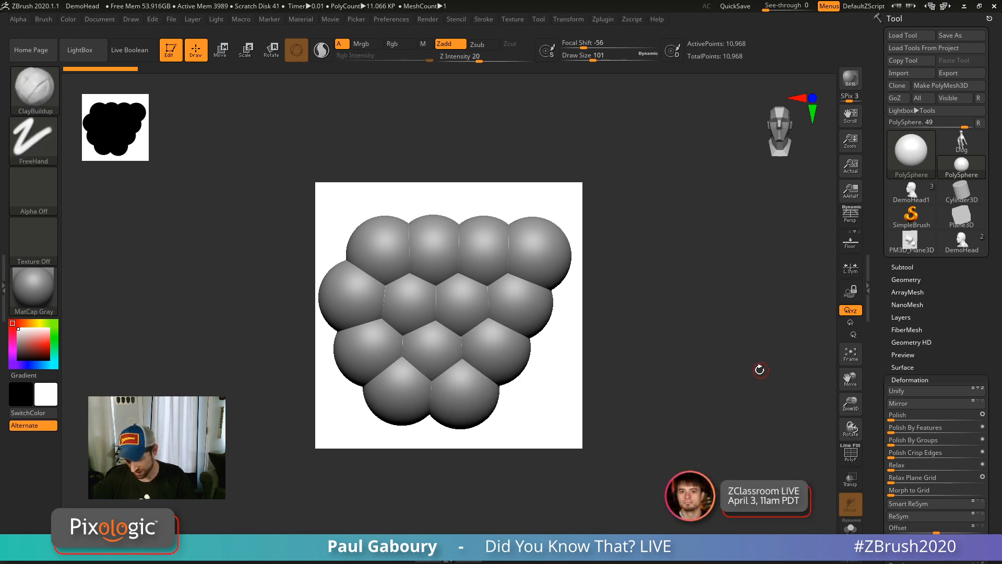
pyautogui.hotkey('shift', 's')
pyautogui.moveTo(763, 383)
pyautogui.keyDown('alt'); pyautogui.mouseDown()
pyautogui.moveTo(772, 395)
pyautogui.moveTo(770, 348)
pyautogui.mouseUp(); pyautogui.keyUp('alt')
pyautogui.hotkey('shift', 's')
pyautogui.press('shift')
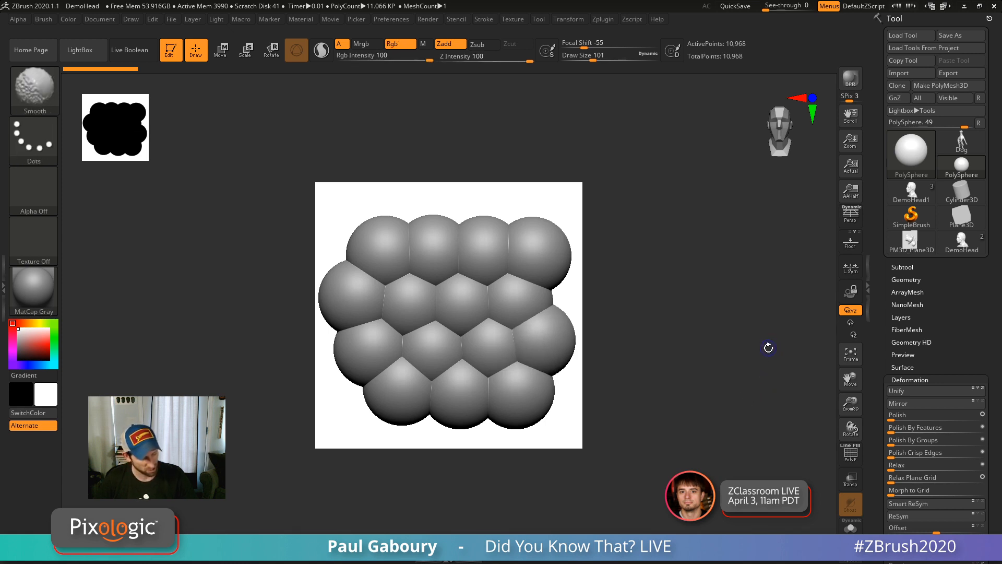
# Snapshot a row of three overlapping spheres along the upper edge of the canvas.
pyautogui.hotkey('shift', 's')
pyautogui.keyDown('alt'); pyautogui.moveTo(768, 383); pyautogui.dragTo(737, 268); pyautogui.keyUp('alt')
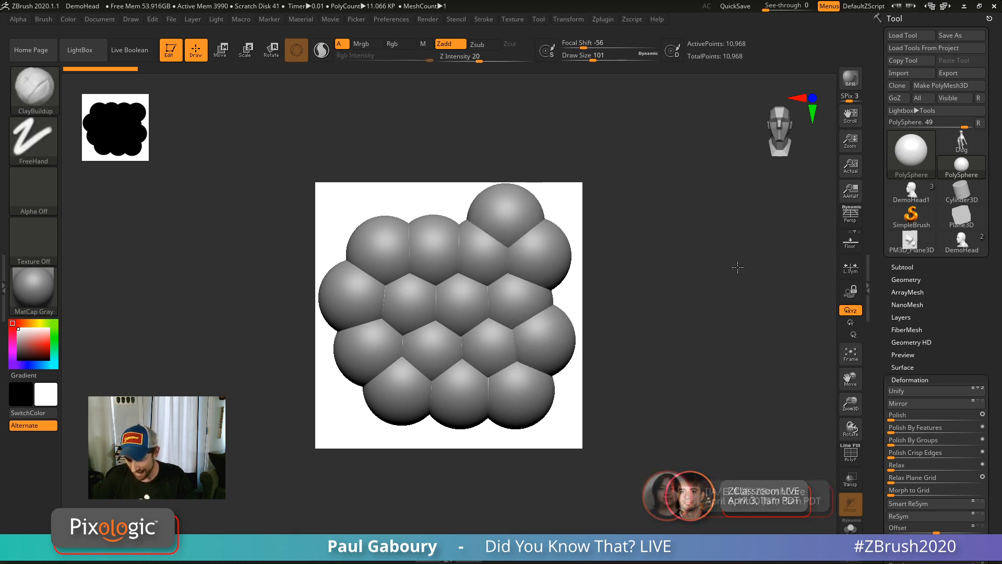
pyautogui.press('shift')
pyautogui.hotkey('shift', 's')
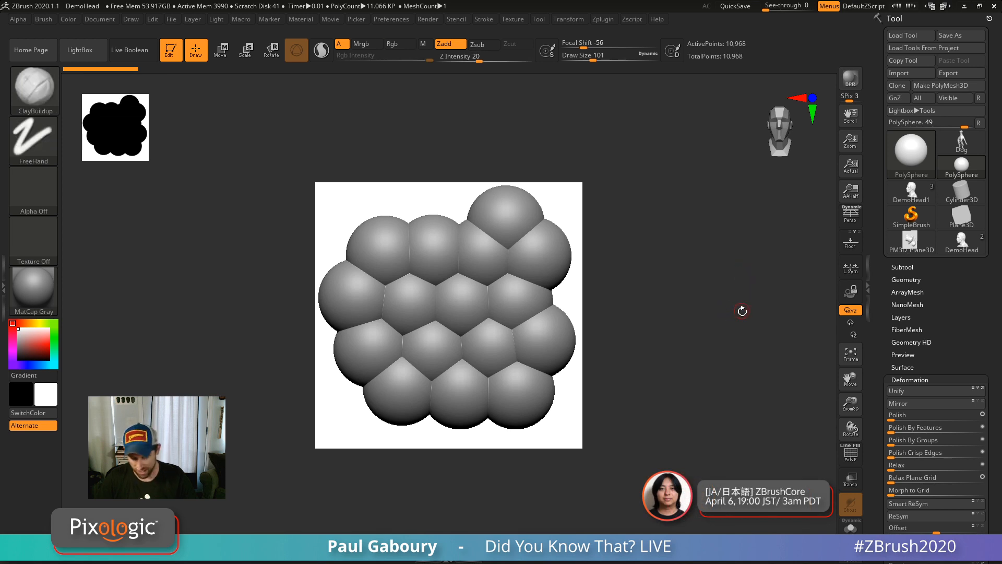
pyautogui.moveTo(742, 311)
pyautogui.keyDown('alt'); pyautogui.mouseDown()
pyautogui.moveTo(690, 307)
pyautogui.moveTo(661, 317)
pyautogui.mouseUp(); pyautogui.keyUp('alt')
pyautogui.press('shift')
pyautogui.hotkey('shift', 's')
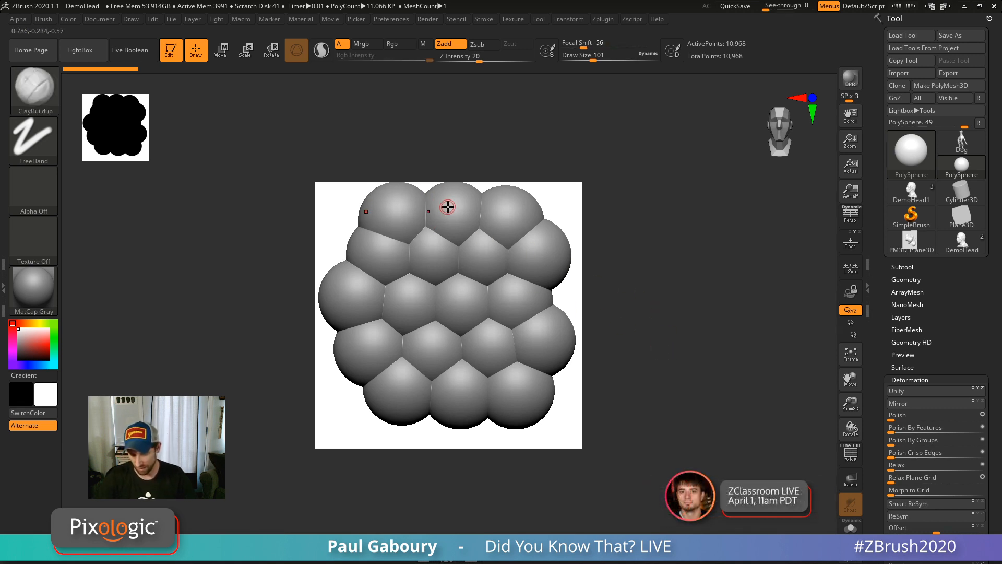
# Switch to 2.5D mode and offset the canvas with wrapping so its empty borders meet in the middle.
pyautogui.click(150, 20)
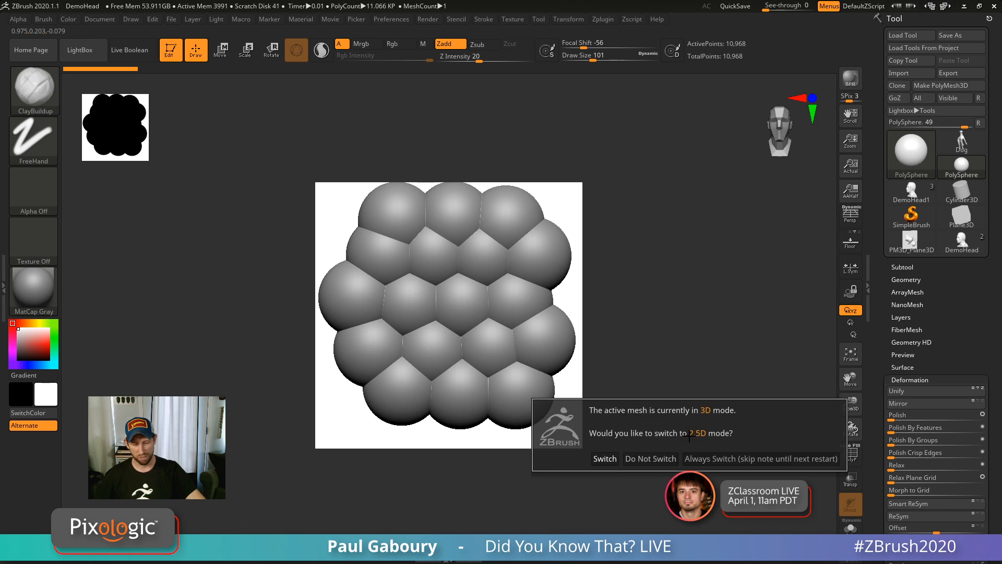
pyautogui.click(610, 460)
pyautogui.moveTo(681, 415); pyautogui.dragTo(736, 493)
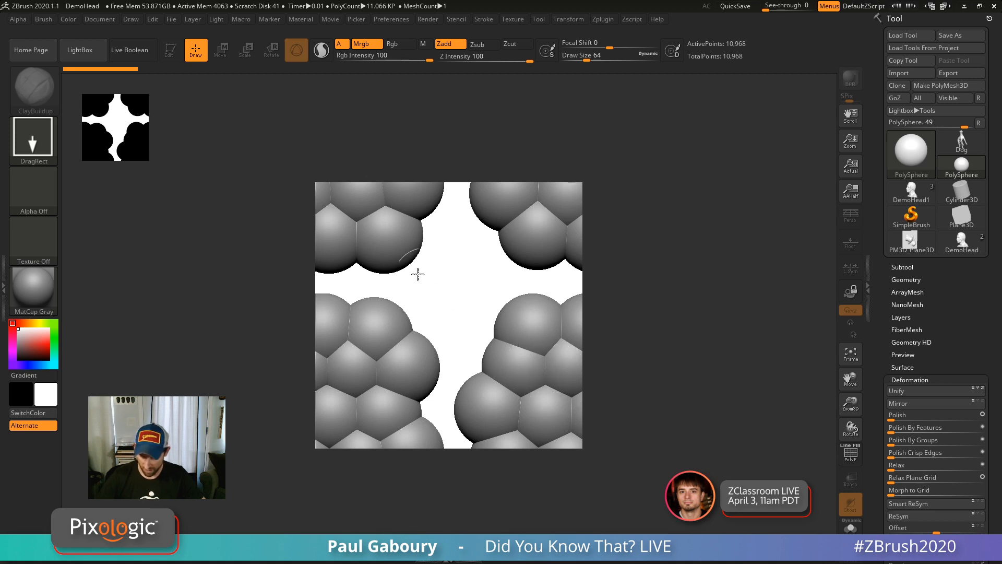
# Redraw the PolySphere from its marker in Edit mode and snapshot overlapping copies across the upper half of the gap.
pyautogui.click(384, 255)
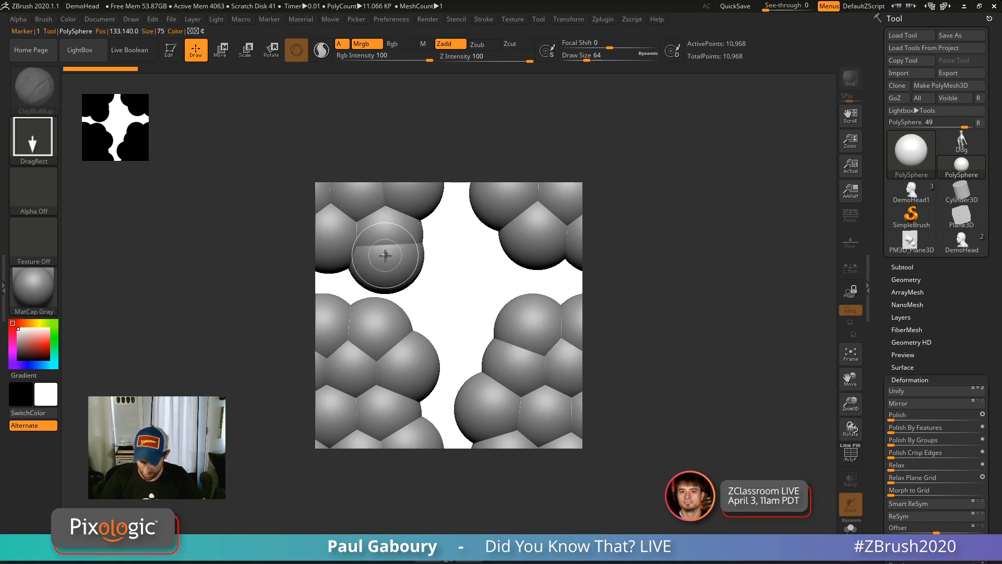
pyautogui.press('t')
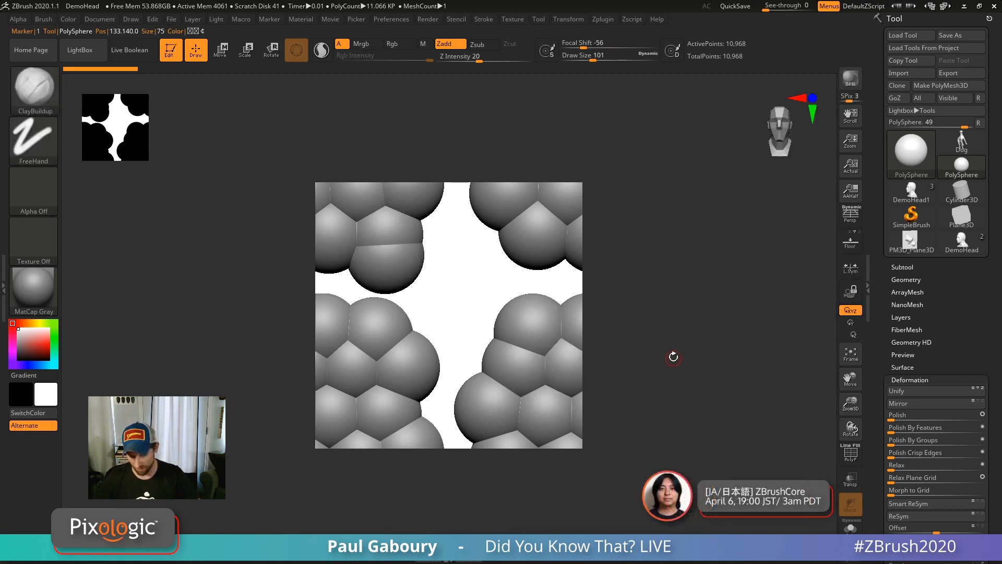
pyautogui.moveTo(673, 356)
pyautogui.mouseDown()
pyautogui.moveTo(646, 376)
pyautogui.moveTo(643, 364)
pyautogui.moveTo(720, 376)
pyautogui.moveTo(693, 362)
pyautogui.moveTo(736, 381)
pyautogui.moveTo(709, 381)
pyautogui.moveTo(745, 380)
pyautogui.moveTo(728, 379)
pyautogui.moveTo(721, 373)
pyautogui.moveTo(741, 383)
pyautogui.moveTo(686, 339)
pyautogui.moveTo(702, 335)
pyautogui.moveTo(678, 350)
pyautogui.moveTo(698, 410)
pyautogui.moveTo(686, 441)
pyautogui.moveTo(684, 432)
pyautogui.mouseUp()
pyautogui.hotkey('shift', 's')
pyautogui.press('shift')
pyautogui.press('shift')
pyautogui.press('shift')
pyautogui.press('shift')
pyautogui.press('shift')
pyautogui.hotkey('shift', 's')
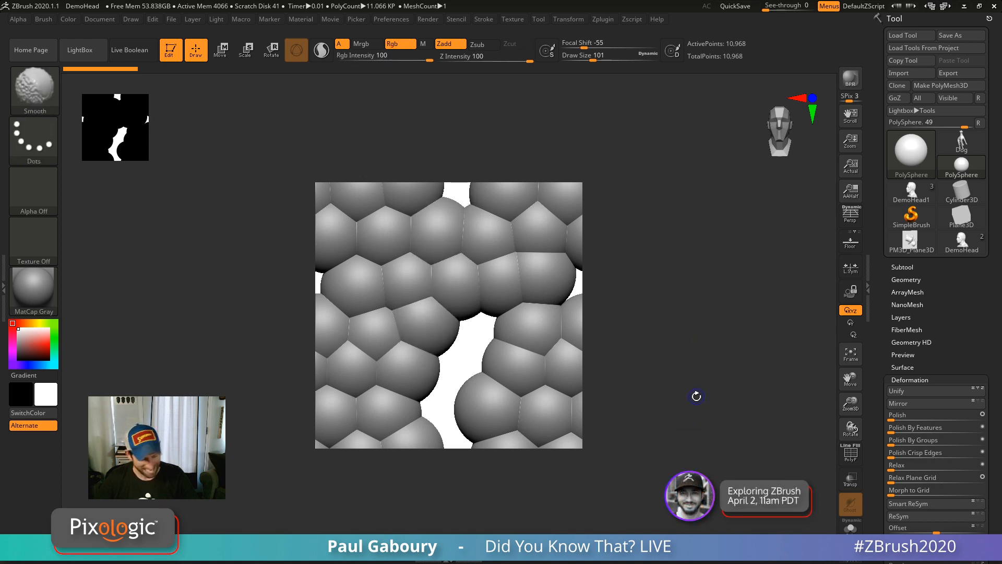
# Snapshot more spheres down the remaining central gap to fill its lower half.
pyautogui.moveTo(696, 396)
pyautogui.keyDown('alt'); pyautogui.mouseDown()
pyautogui.moveTo(740, 394)
pyautogui.moveTo(719, 370)
pyautogui.moveTo(705, 412)
pyautogui.mouseUp(); pyautogui.keyUp('alt')
pyautogui.press('shift')
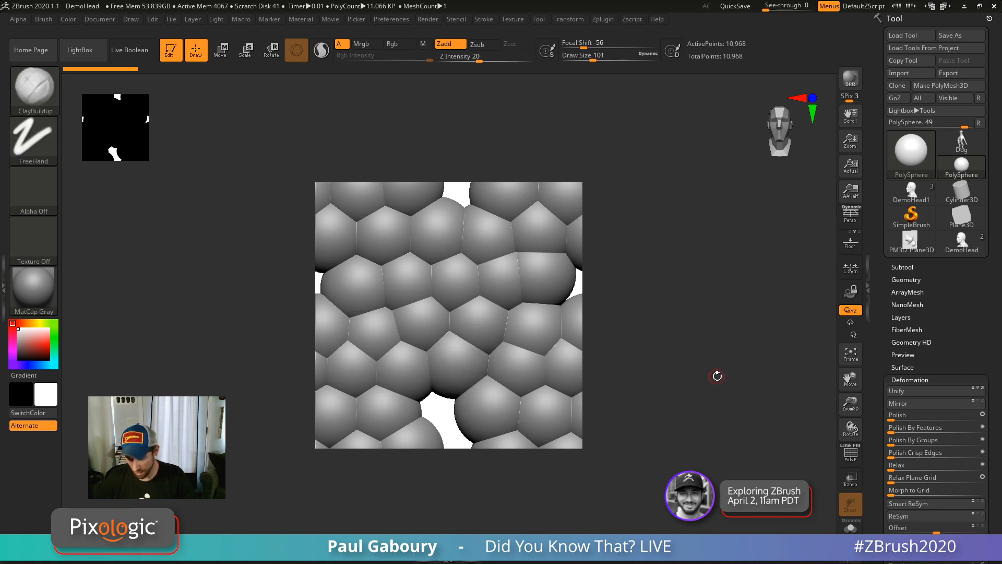
pyautogui.press('shift')
pyautogui.keyDown('alt'); pyautogui.moveTo(715, 378); pyautogui.dragTo(710, 406); pyautogui.keyUp('alt')
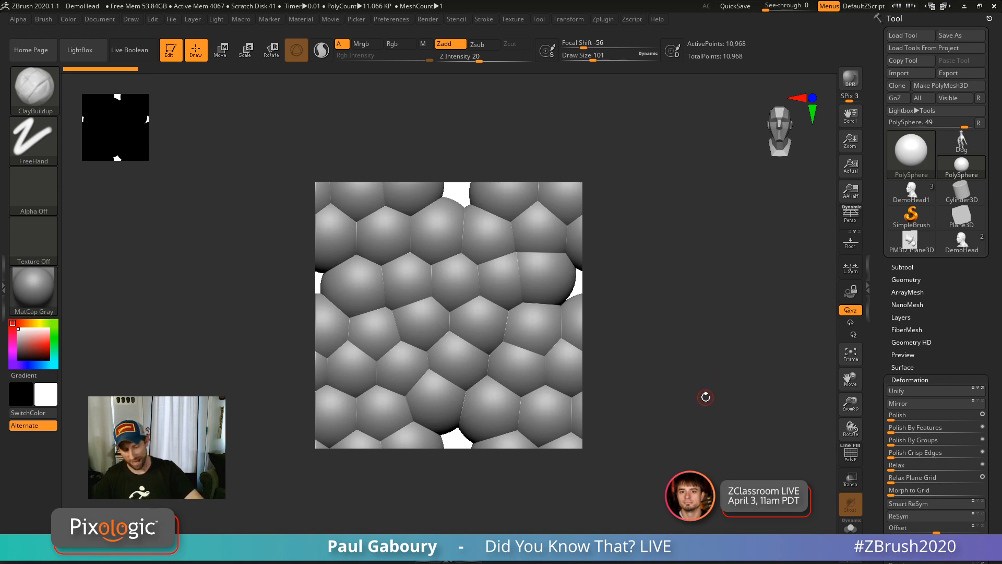
# Offset the canvas again in 2.5D mode and fill the remaining white holes with snapshots of the sphere redrawn from its marker.
pyautogui.press('t')
pyautogui.click(612, 422)
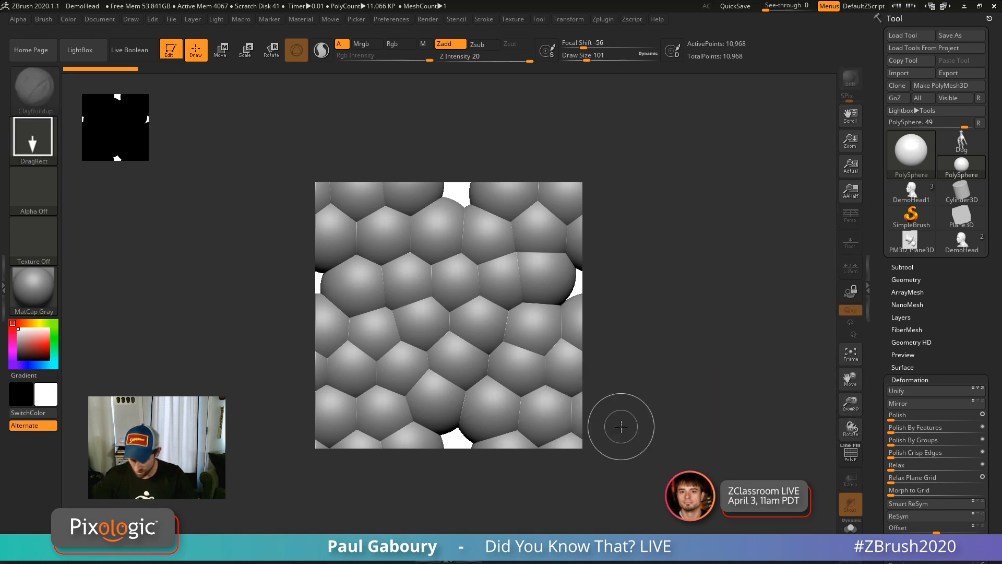
pyautogui.moveTo(698, 287); pyautogui.dragTo(773, 388)
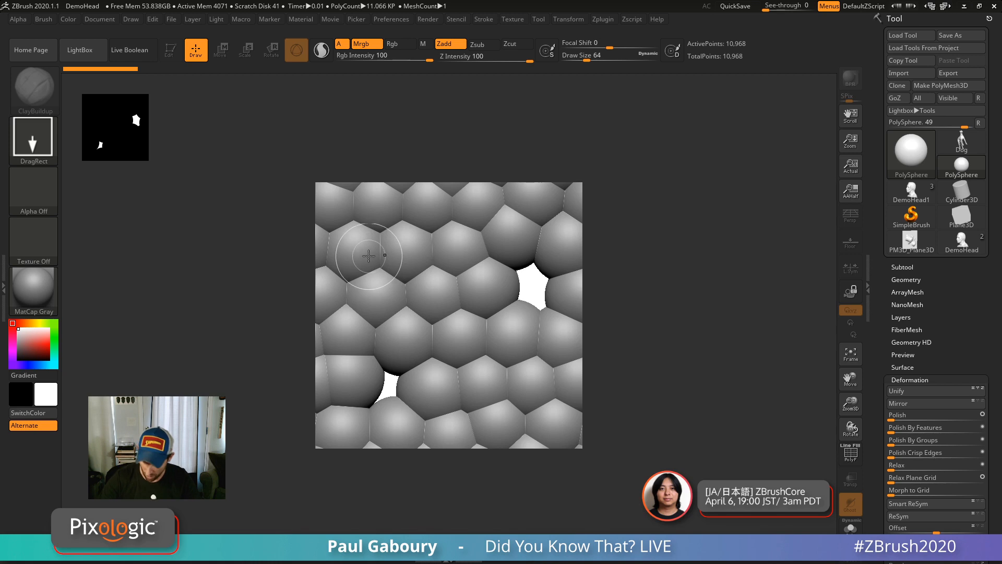
pyautogui.click(384, 254)
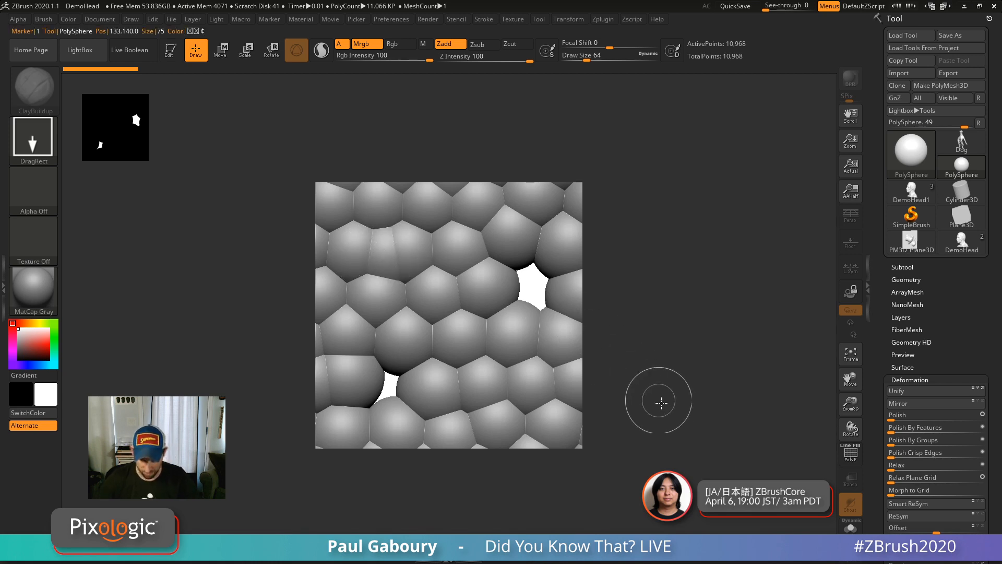
pyautogui.press('t')
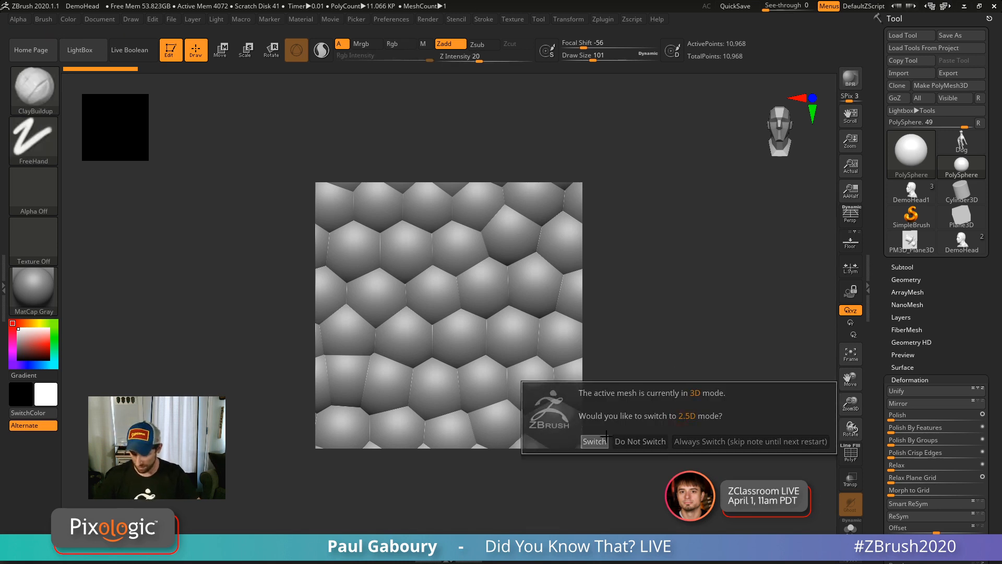
# Offset the filled canvas in 2.5D mode, redraw the marked PolySphere in Edit mode, and snapshot extra spheres over the central seams.
pyautogui.click(595, 441)
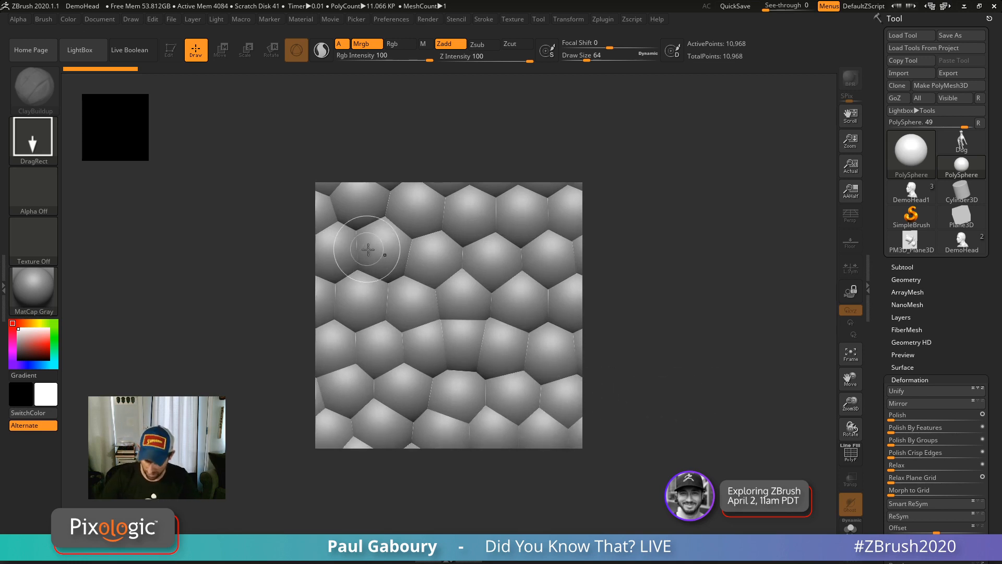
pyautogui.press('t')
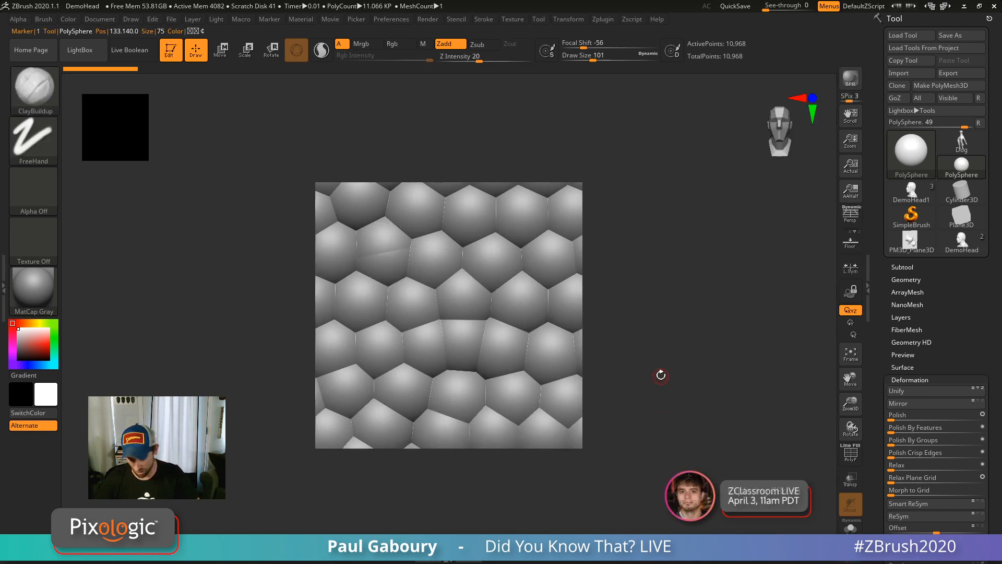
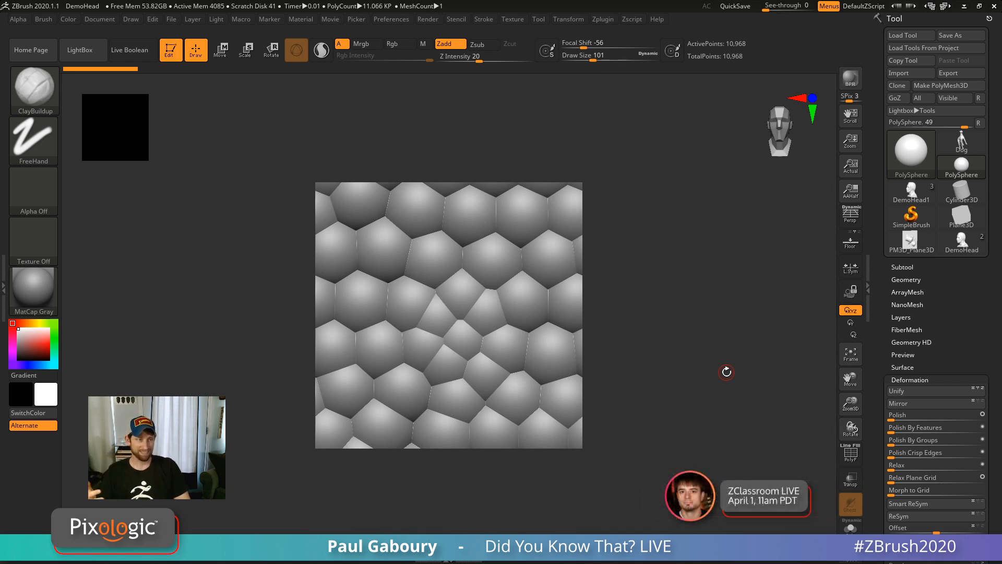
# Choose the NormalRGBMat material and switch the mesh to 2.5D mode.
pyautogui.click(33, 289)
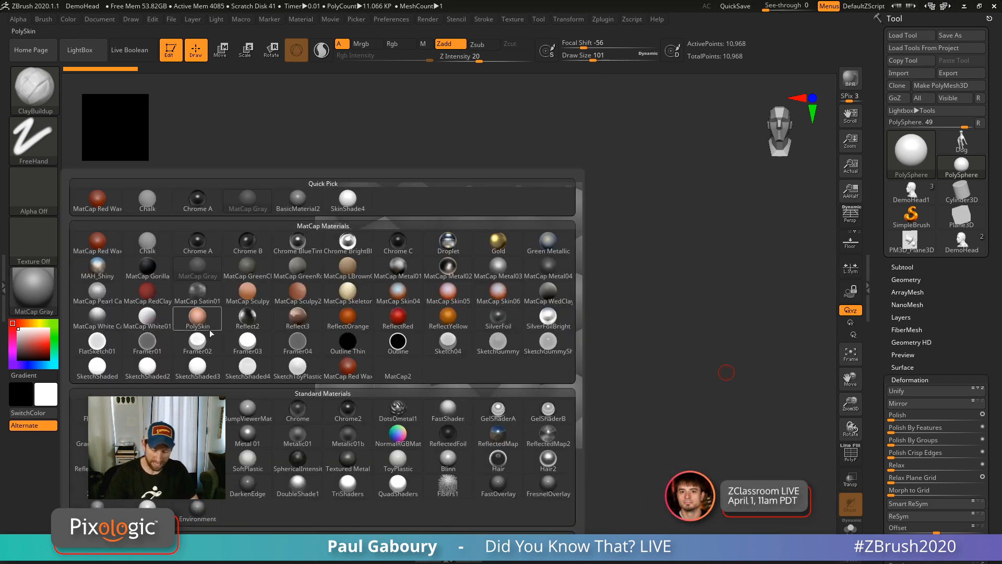
pyautogui.click(401, 436)
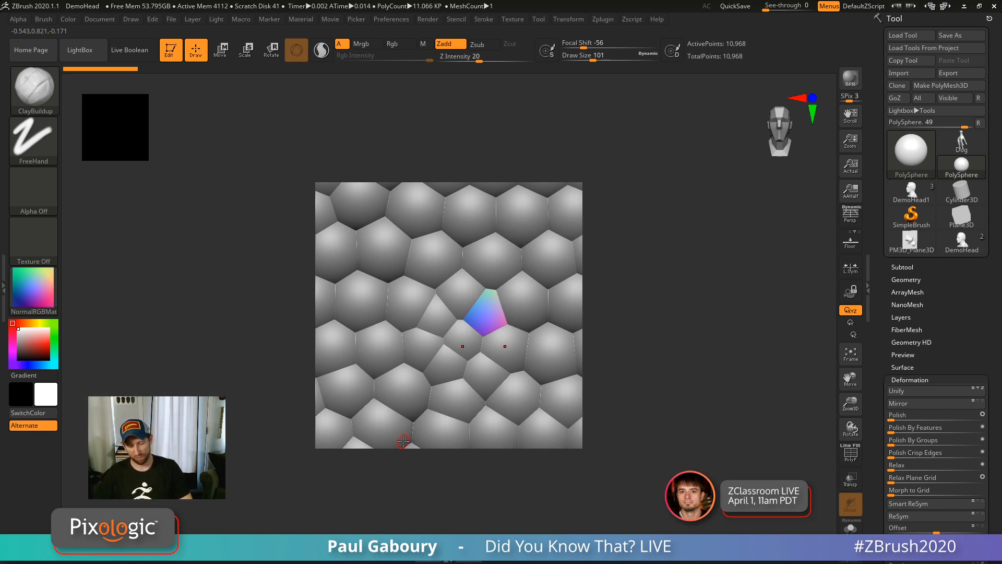
pyautogui.click(403, 439)
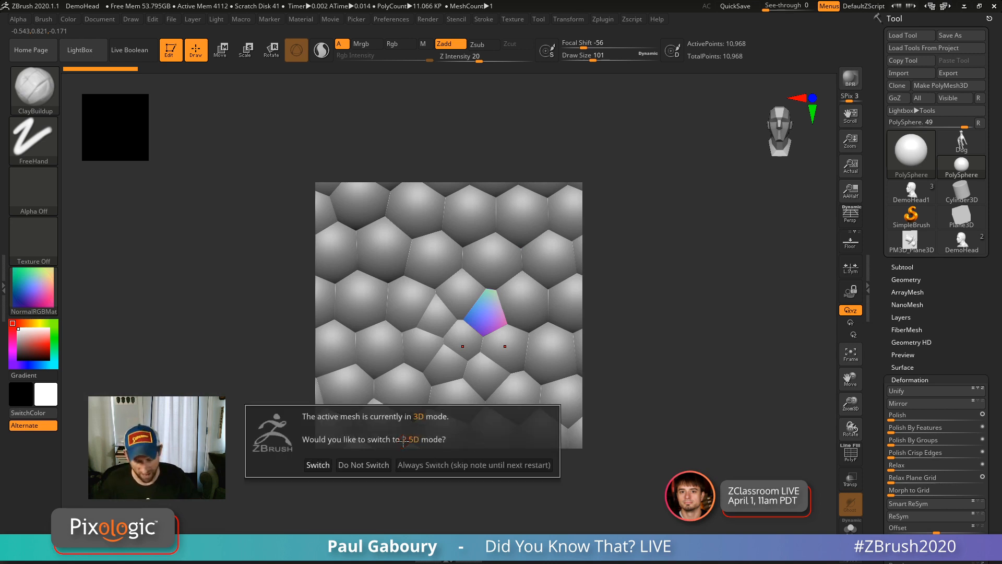
pyautogui.click(376, 464)
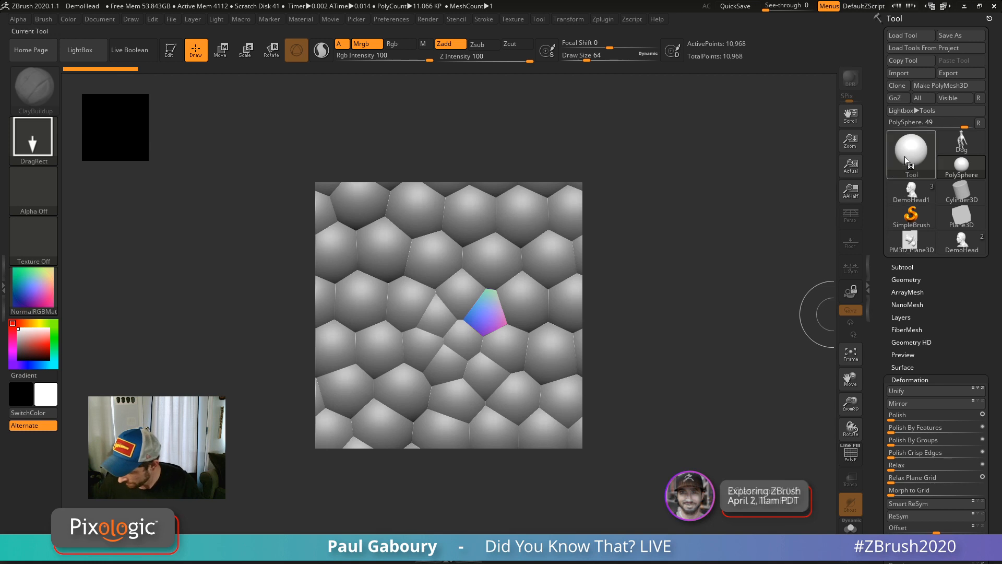
# Paint NormalRGBMat over the whole sphere pattern with SimpleBrush, with the material channel on and Zadd off.
pyautogui.click(911, 215)
pyautogui.click(850, 215)
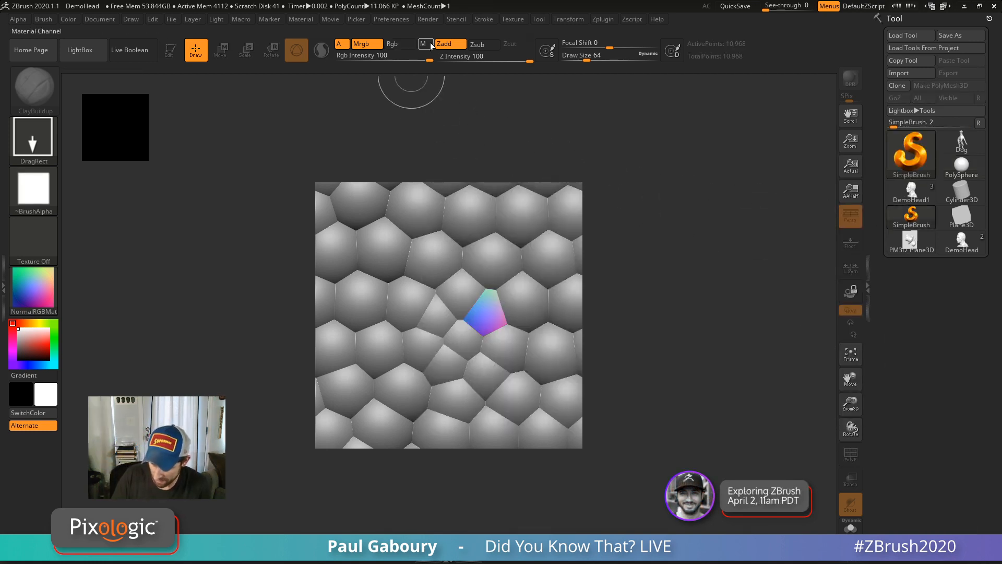
pyautogui.click(450, 45)
pyautogui.moveTo(480, 355)
pyautogui.mouseDown()
pyautogui.moveTo(496, 360)
pyautogui.moveTo(397, 292)
pyautogui.moveTo(564, 219)
pyautogui.mouseUp()
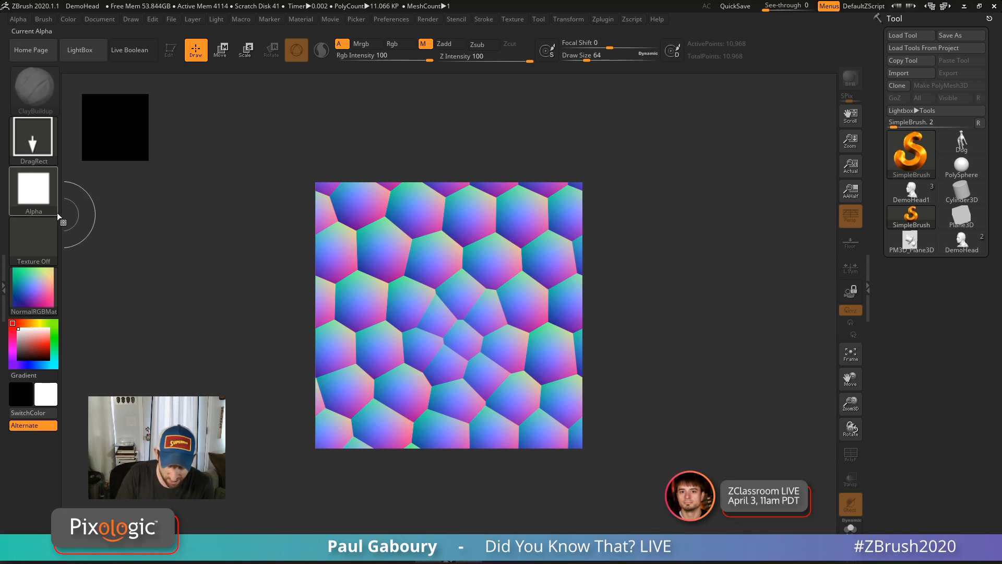
# Grab the document as an alpha and as a texture, and preview both captured images.
pyautogui.click(42, 199)
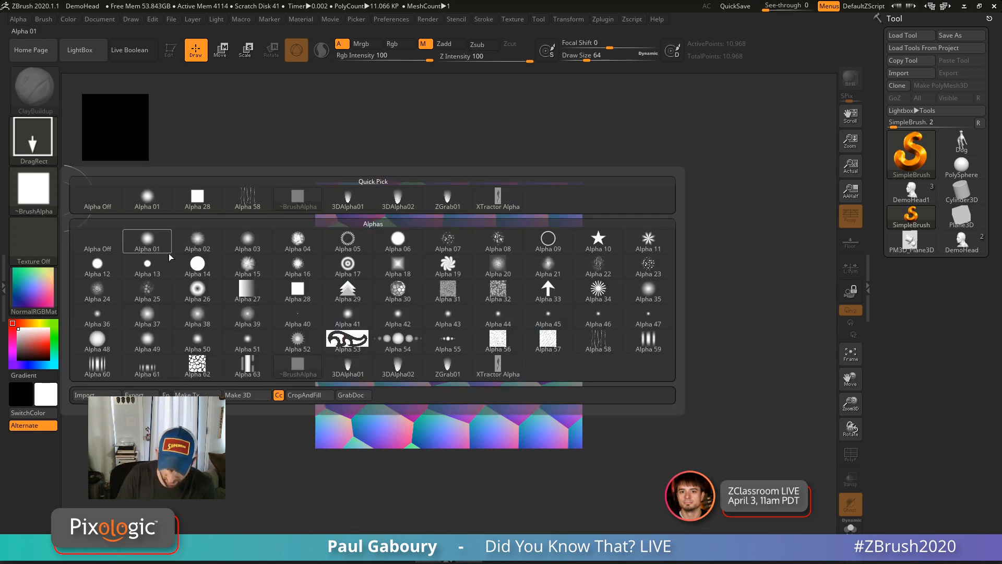
pyautogui.click(356, 396)
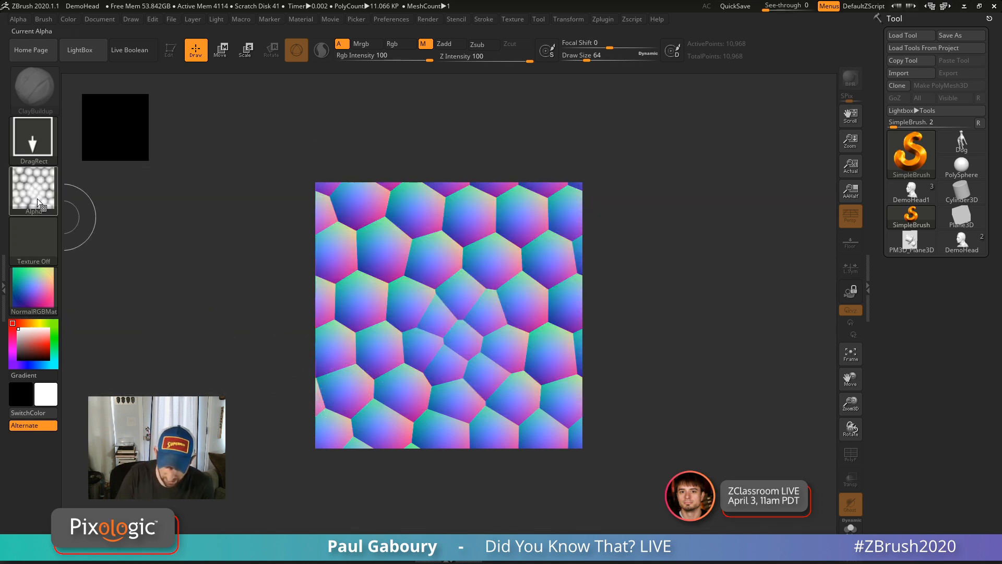
pyautogui.moveTo(37, 202)
pyautogui.click(56, 242)
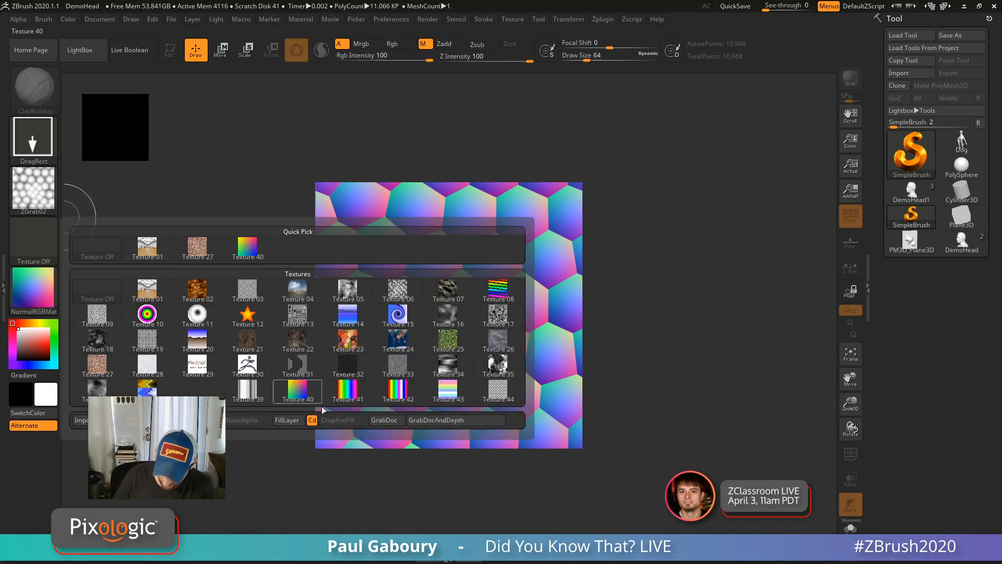
pyautogui.click(422, 429)
pyautogui.moveTo(51, 241)
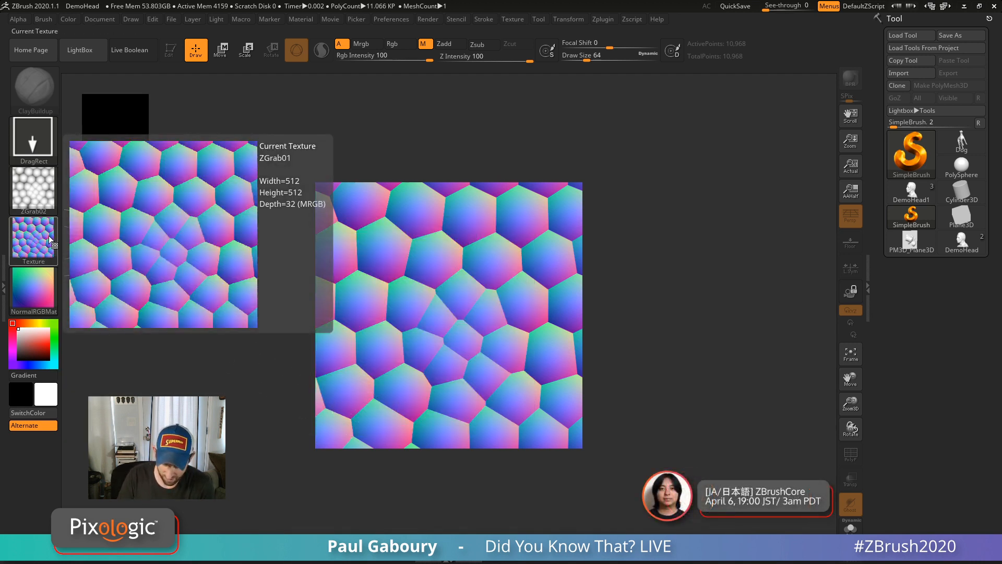
pyautogui.moveTo(43, 196)
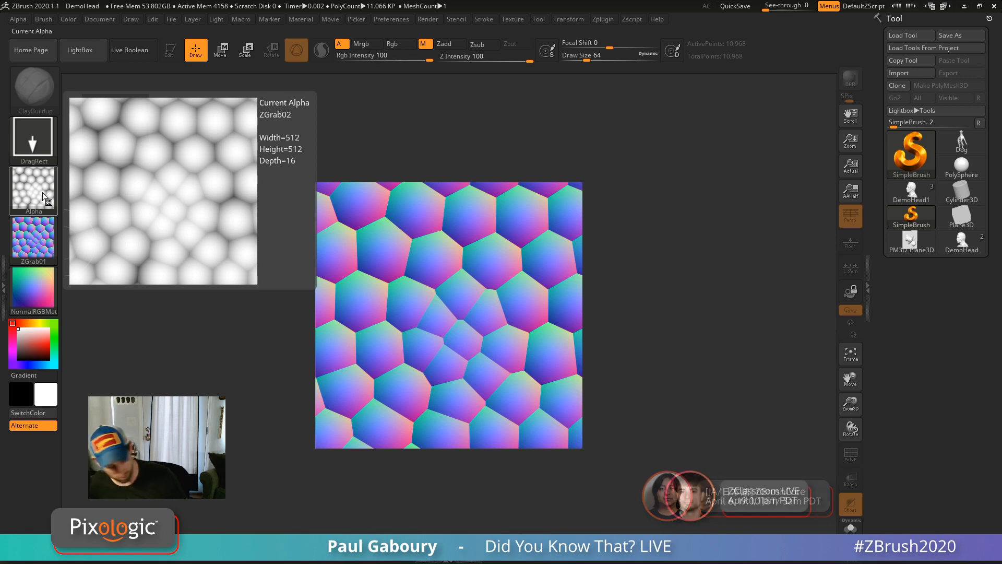
# Clear the canvas and load PolySphere.ZTL from the LightBox tools.
pyautogui.hotkey('ctrl', 'n')
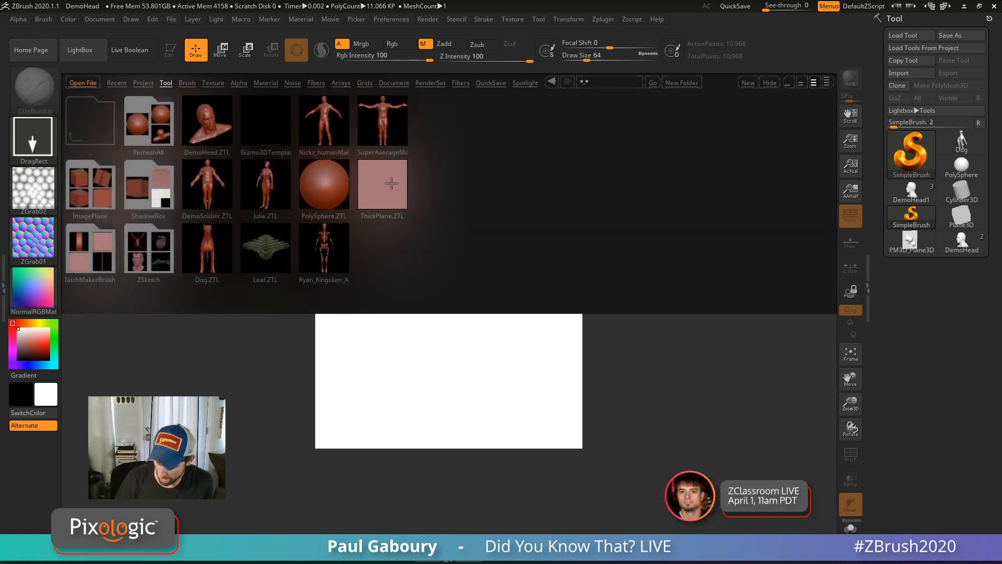
pyautogui.doubleClick(326, 190)
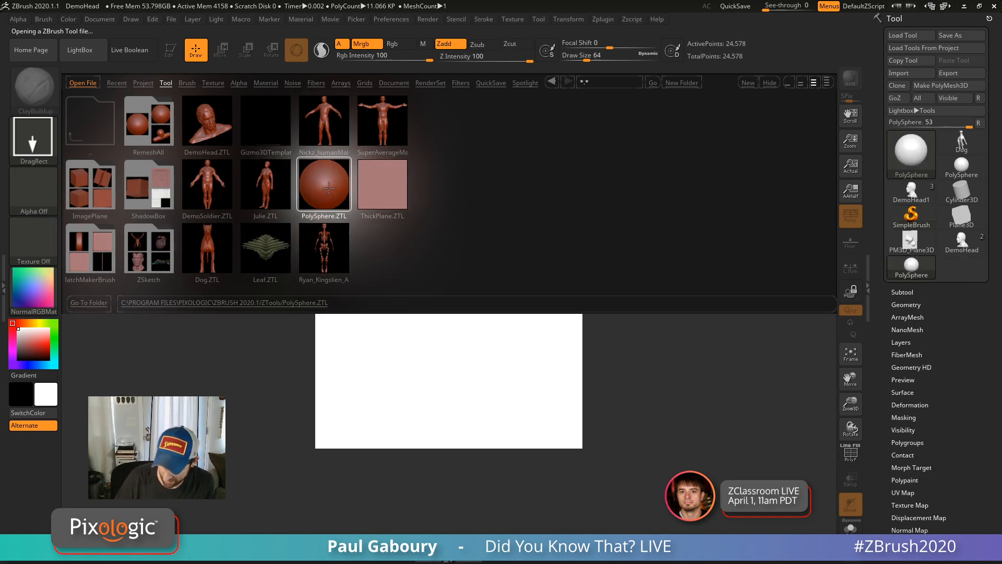
# Load the DynaMesh_Sphere_32 project from LightBox and subdivide its sphere.
pyautogui.click(144, 84)
pyautogui.doubleClick(580, 152)
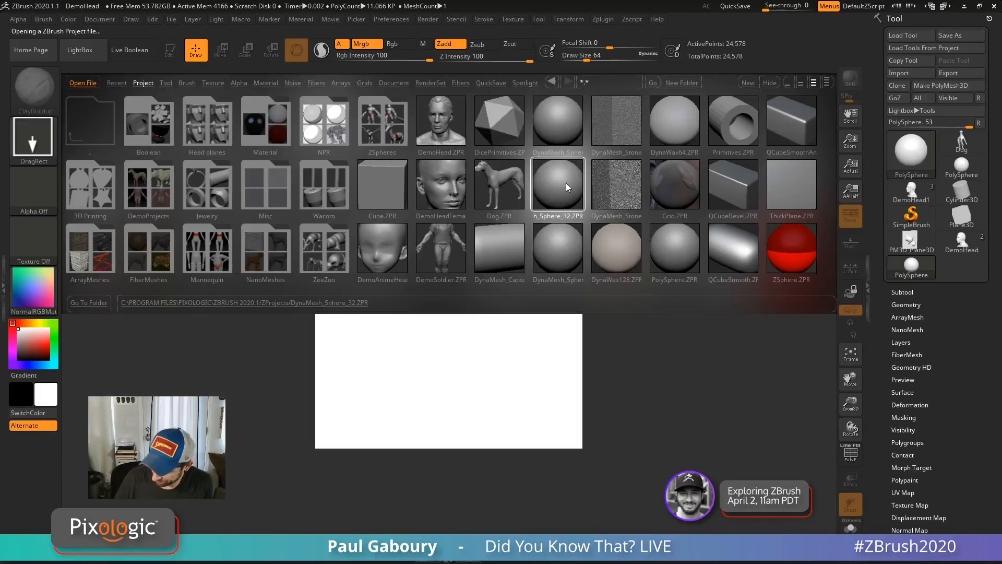
pyautogui.click(534, 312)
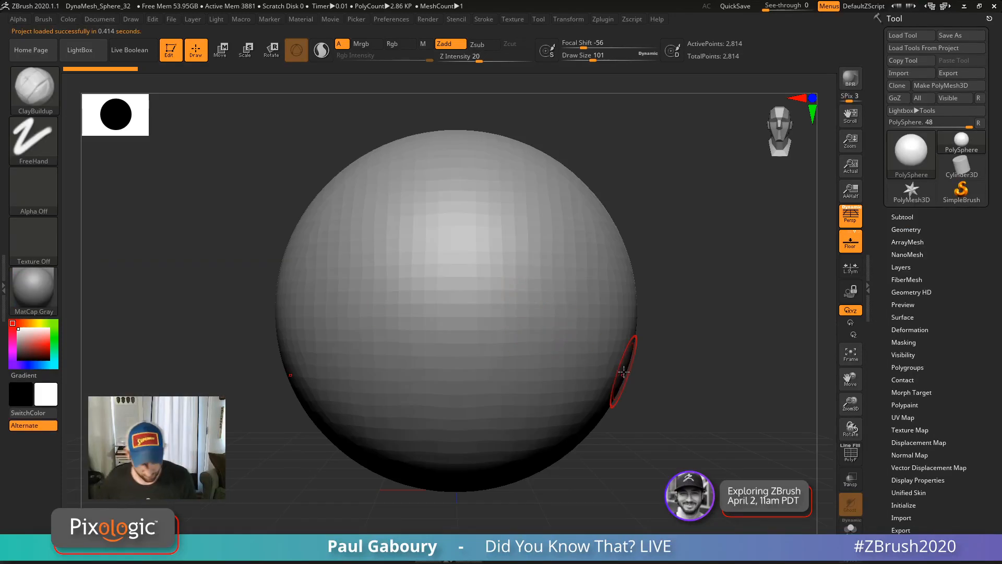
pyautogui.press('ctrl')
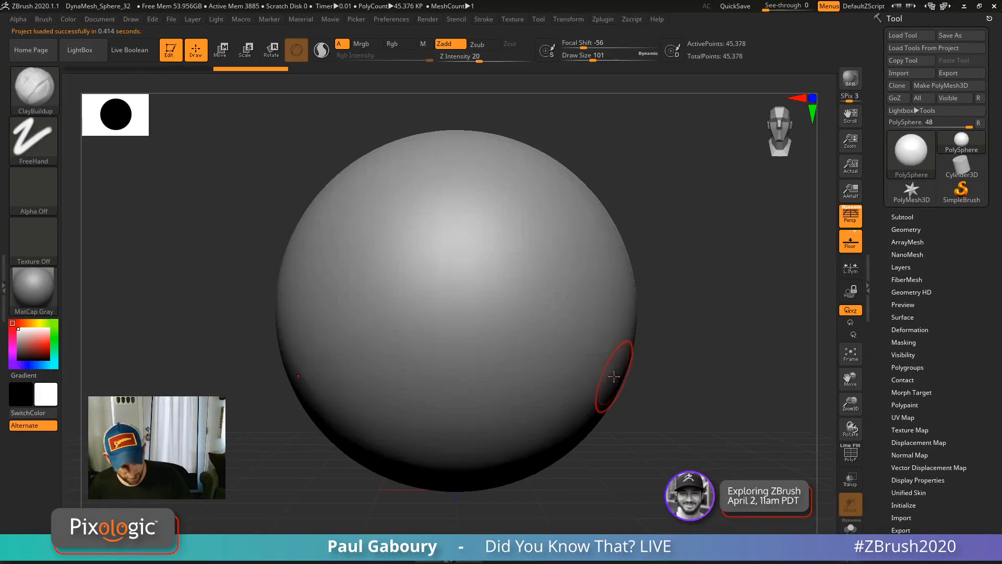
# Choose the Standard brush with the ZGrab02 alpha, try a stamp on the sphere, and toggle X symmetry.
pyautogui.press('b')
pyautogui.press('s')
pyautogui.press('t')
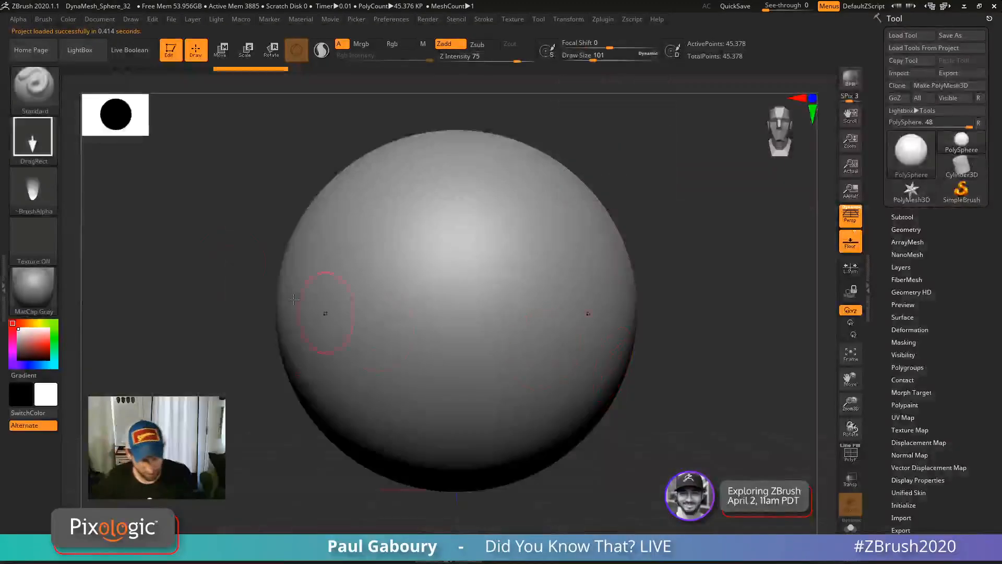
pyautogui.click(34, 188)
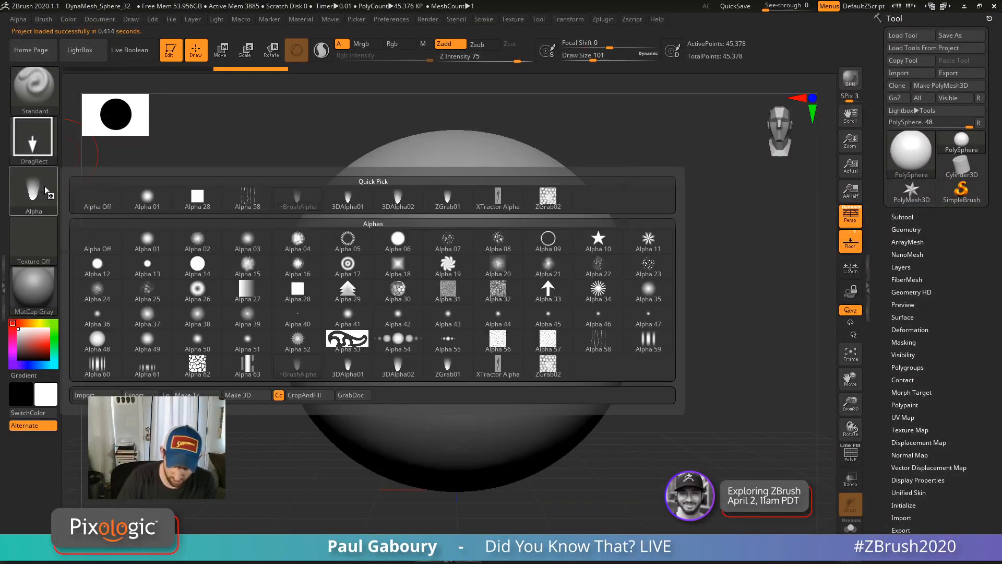
pyautogui.click(546, 207)
pyautogui.moveTo(454, 319); pyautogui.dragTo(470, 362)
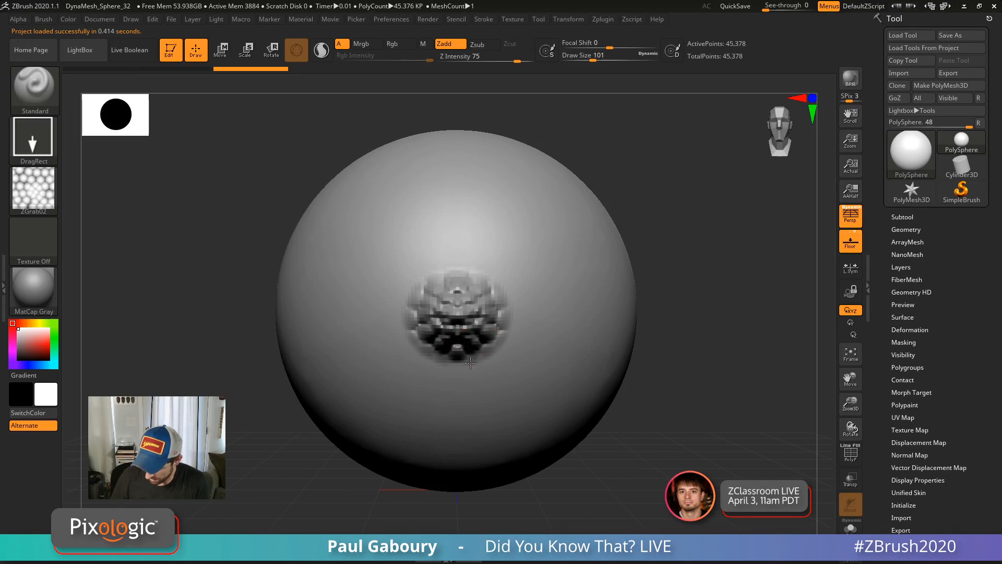
pyautogui.press('x')
pyautogui.hotkey('ctrl', 'z')
# Try stamping the pattern at different strengths, lowering the Z Intensity to 23.
pyautogui.moveTo(531, 286); pyautogui.dragTo(495, 393)
pyautogui.moveTo(626, 389)
pyautogui.mouseDown(button='right')
pyautogui.moveTo(570, 391)
pyautogui.moveTo(611, 384)
pyautogui.moveTo(588, 407)
pyautogui.moveTo(571, 384)
pyautogui.mouseUp(button='right')
pyautogui.hotkey('ctrl', 'z')
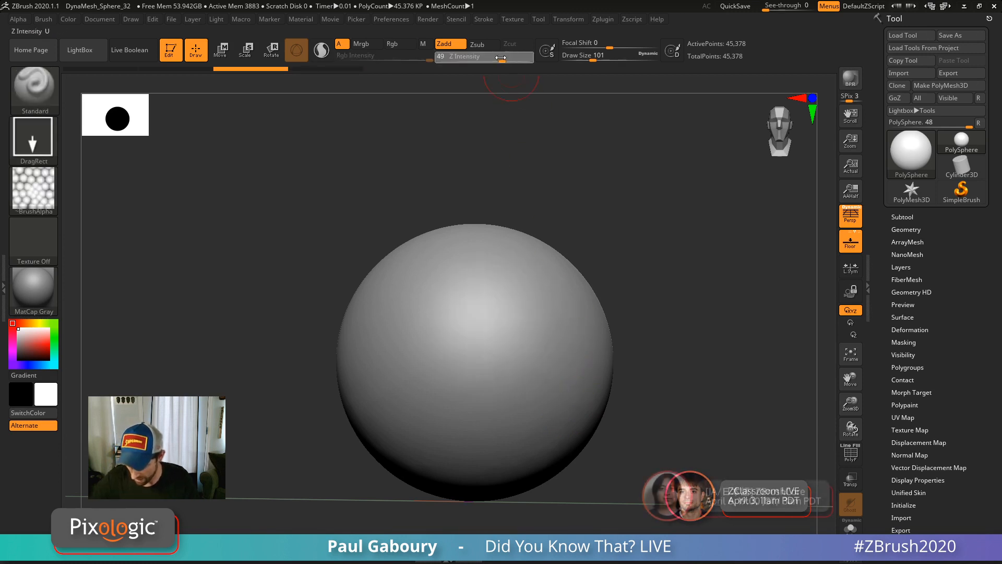
pyautogui.click(482, 58)
pyautogui.moveTo(518, 351); pyautogui.dragTo(552, 424)
pyautogui.hotkey('ctrl', 'z')
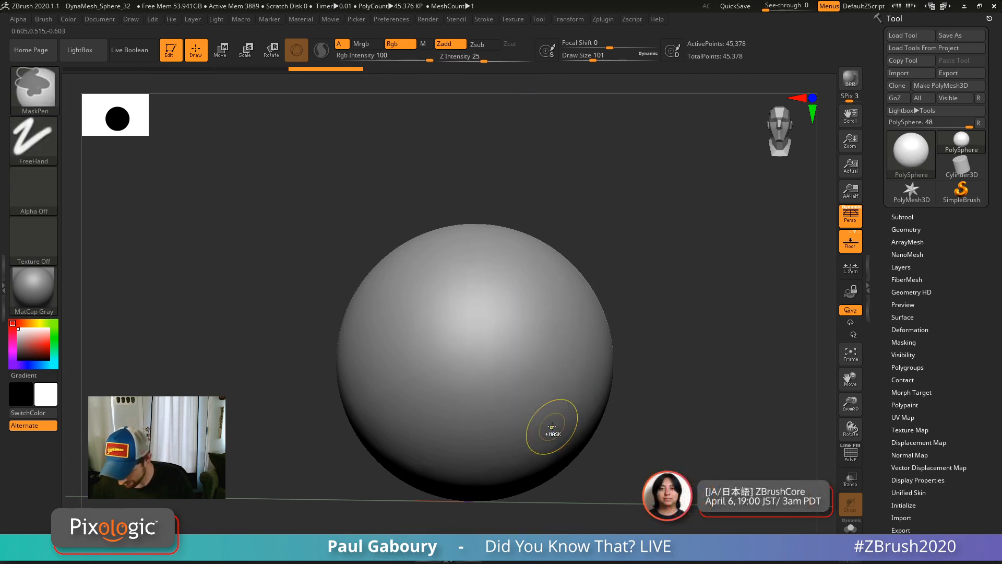
# Subdivide the sphere further and try stamping the pattern inward with Zsub.
pyautogui.hotkey('ctrl', 'd')
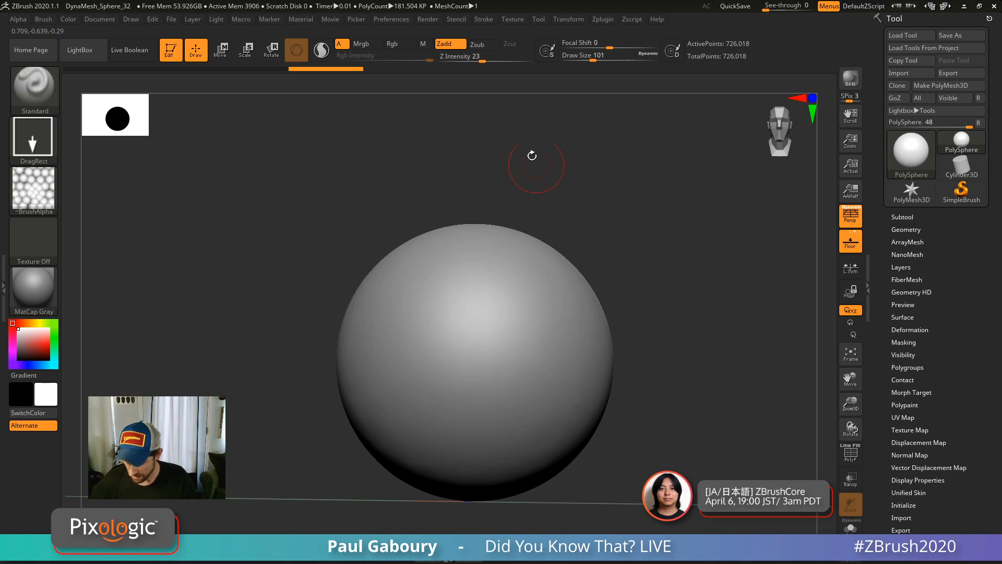
pyautogui.click(485, 48)
pyautogui.moveTo(462, 356); pyautogui.dragTo(527, 424)
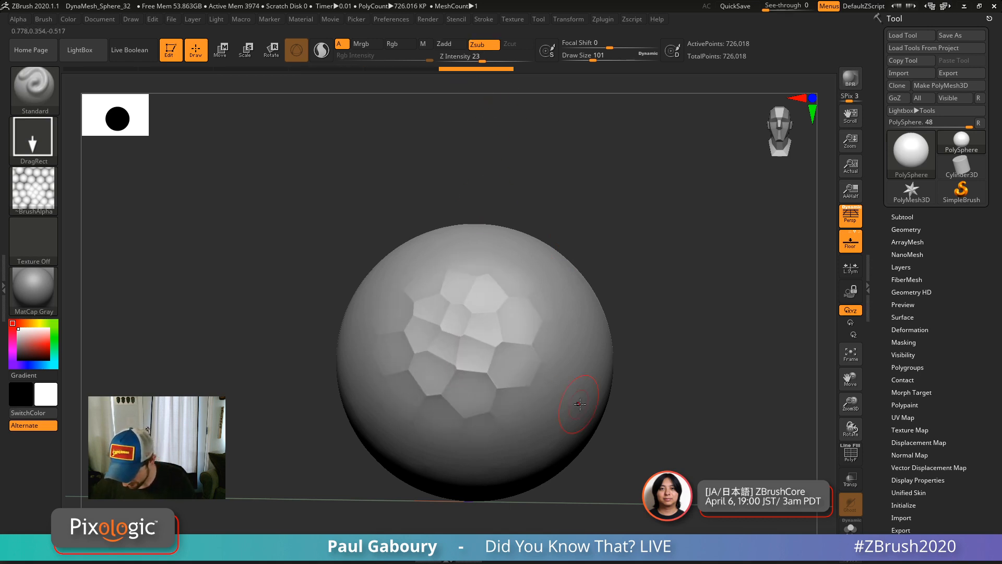
pyautogui.keyDown('alt'); pyautogui.moveTo(606, 440); pyautogui.dragTo(554, 403); pyautogui.keyUp('alt')
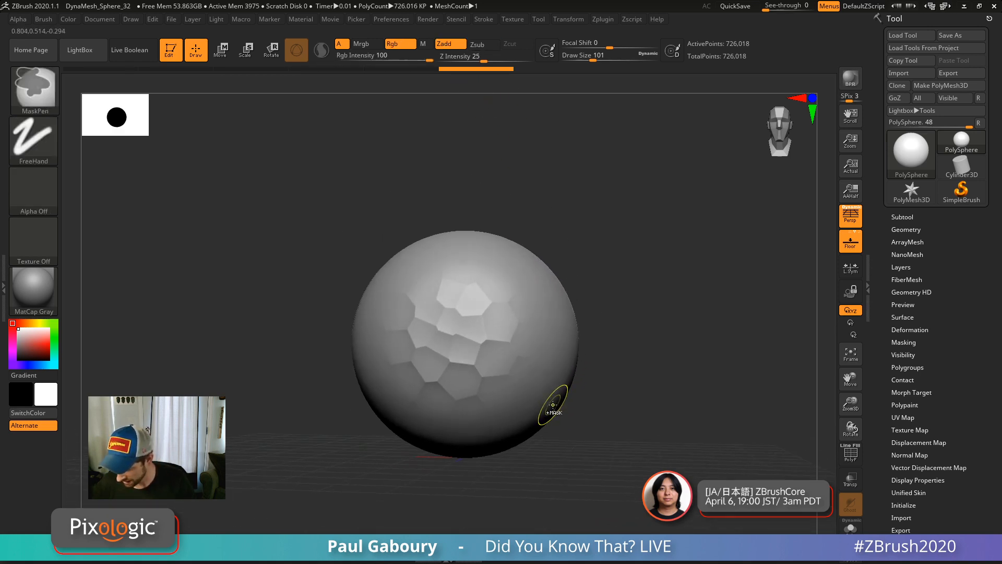
pyautogui.hotkey('ctrl', 'z')
pyautogui.moveTo(490, 338); pyautogui.dragTo(543, 436)
pyautogui.hotkey('ctrl', 'z')
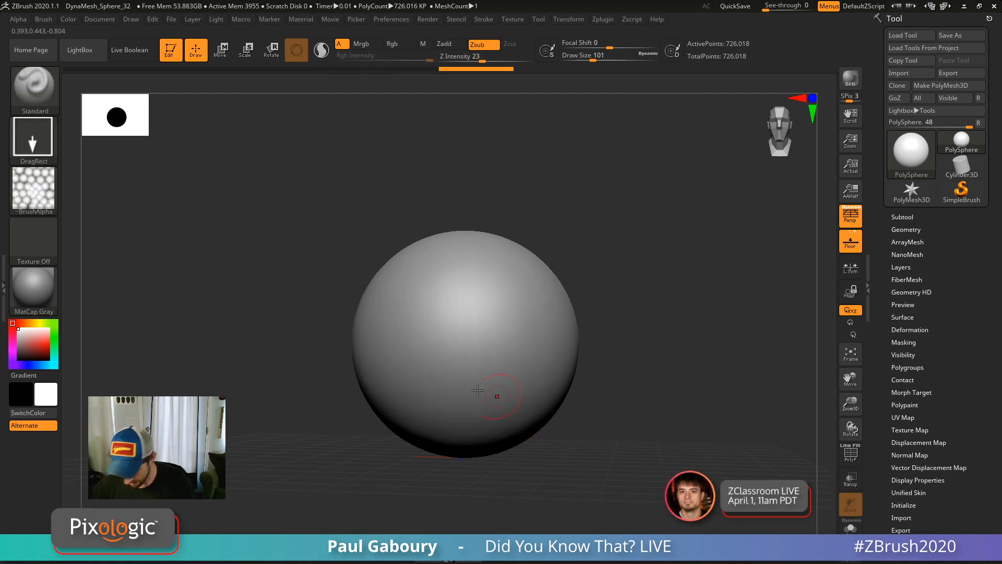
# Switch the Standard brush to the Dots stroke and try diagonal pattern strokes across the sphere.
pyautogui.click(33, 137)
pyautogui.click(100, 150)
pyautogui.keyDown('alt'); pyautogui.moveTo(380, 303); pyautogui.dragTo(434, 358, button='right'); pyautogui.keyUp('alt')
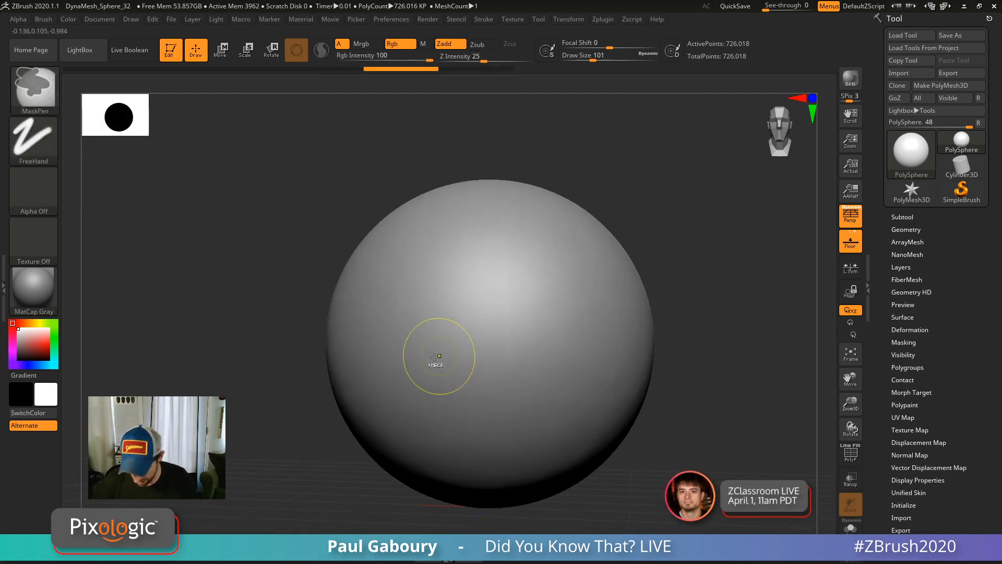
pyautogui.moveTo(406, 390)
pyautogui.mouseDown()
pyautogui.moveTo(451, 357)
pyautogui.moveTo(586, 295)
pyautogui.mouseUp()
pyautogui.hotkey('ctrl', 'z')
pyautogui.moveTo(425, 421); pyautogui.dragTo(606, 302)
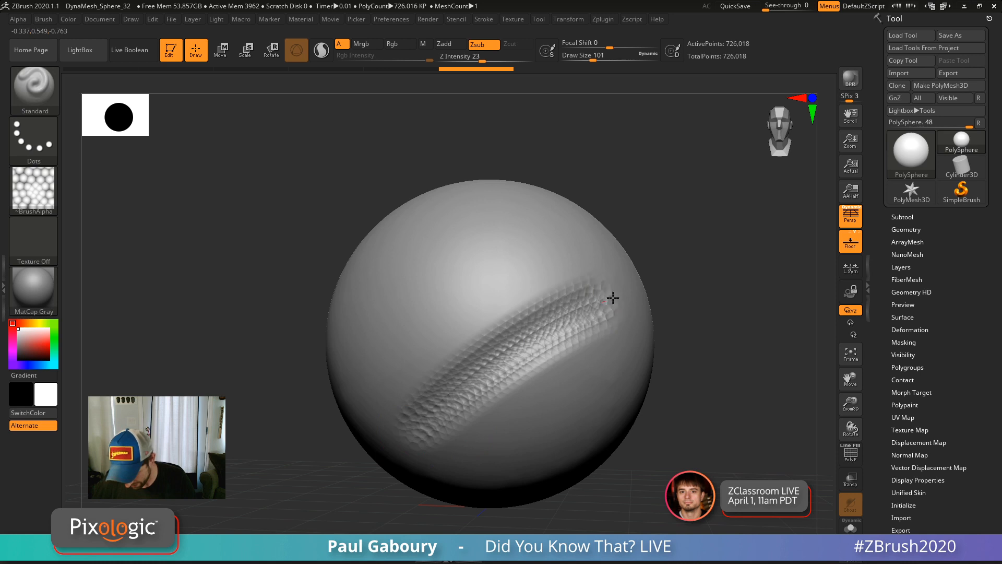
pyautogui.hotkey('ctrl', 'z')
# Enable Roll in the stroke modifiers and try three adjoining diagonal strokes across the sphere.
pyautogui.click(484, 19)
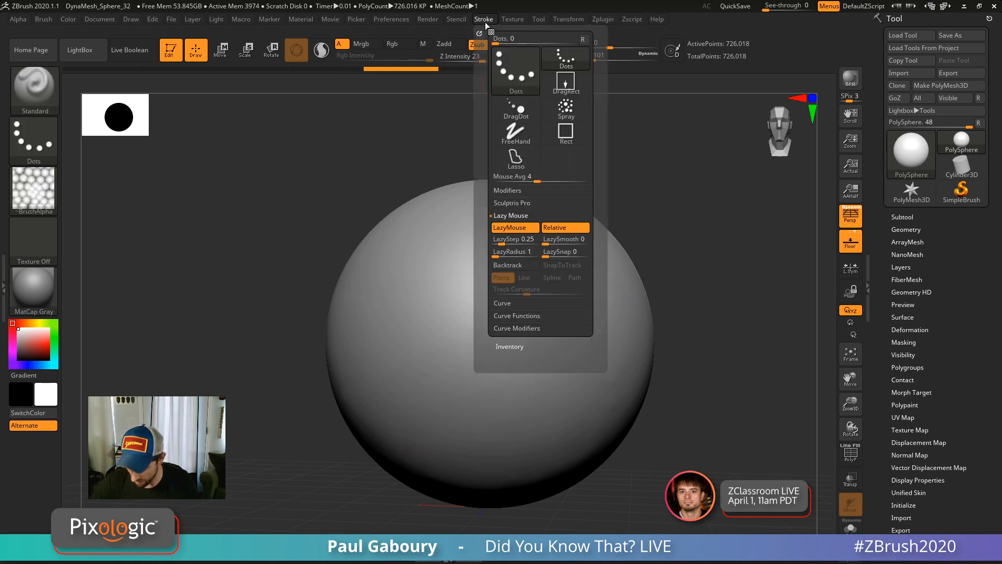
pyautogui.click(516, 191)
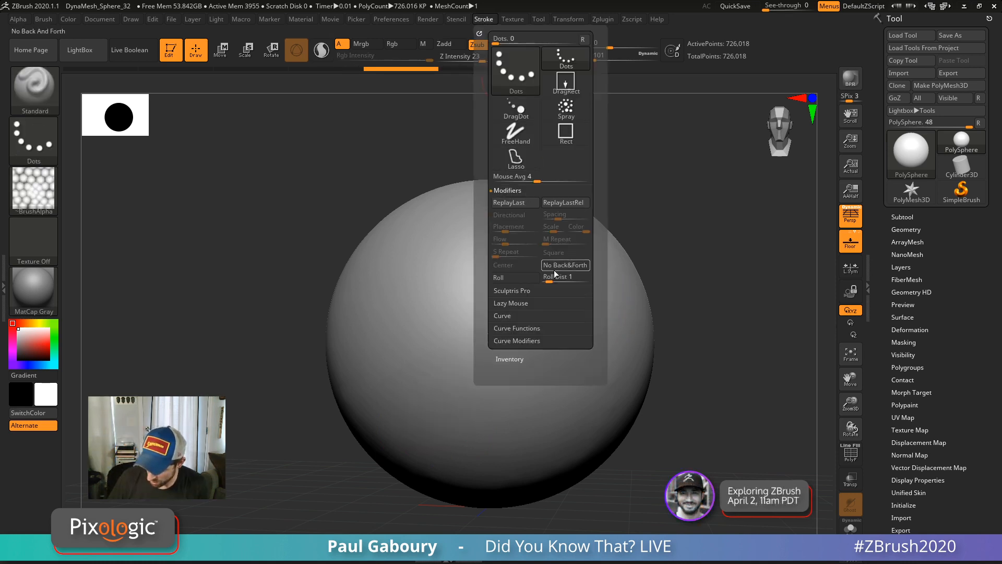
pyautogui.click(519, 277)
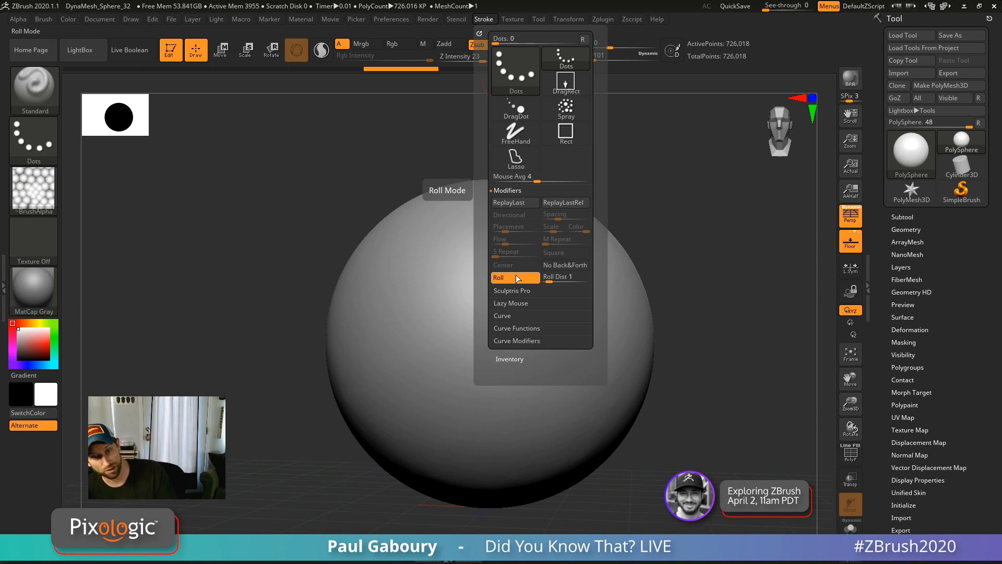
pyautogui.moveTo(392, 390); pyautogui.dragTo(586, 269)
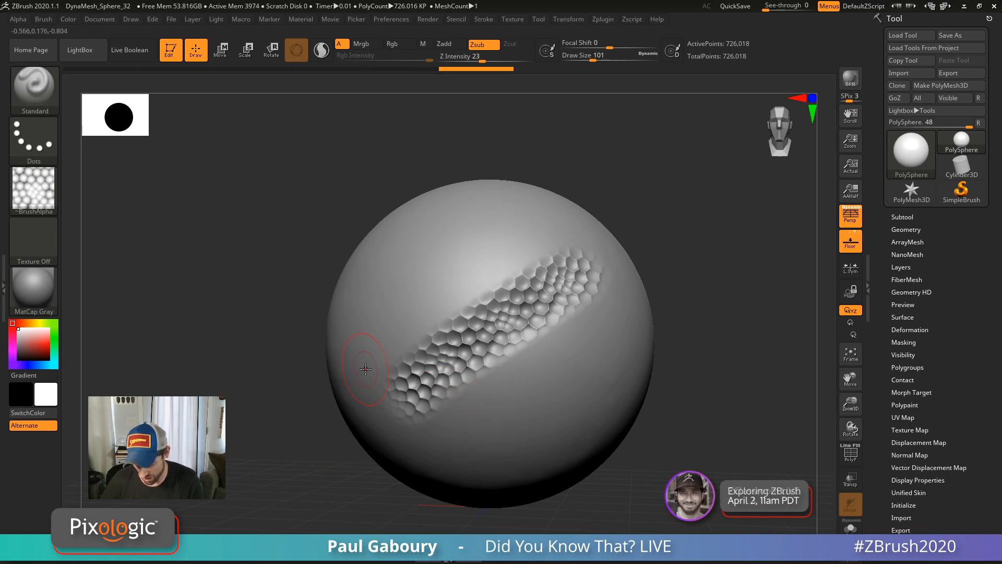
pyautogui.moveTo(365, 369); pyautogui.dragTo(548, 214)
pyautogui.moveTo(428, 444); pyautogui.dragTo(621, 298)
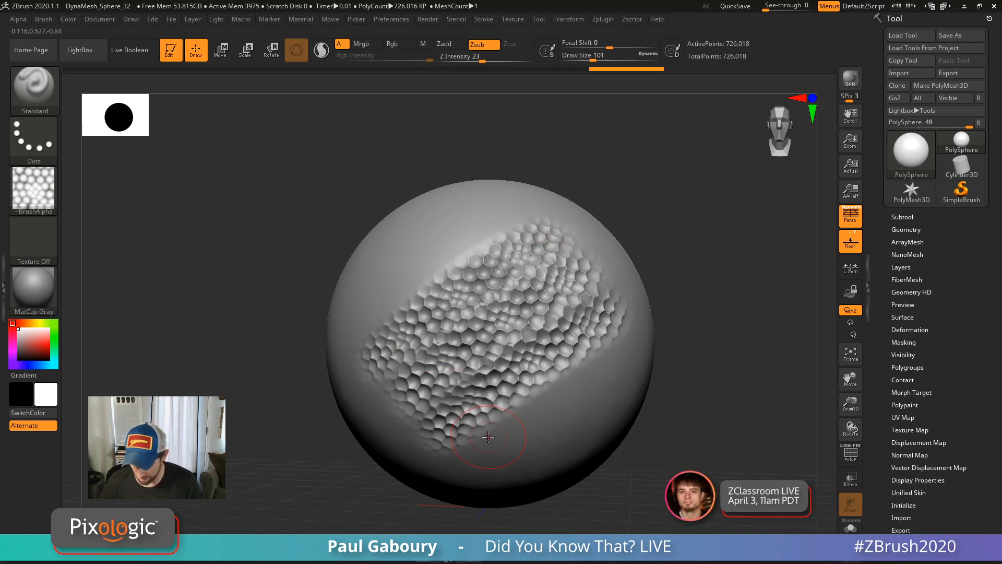
pyautogui.hotkey('ctrl', 'z')
pyautogui.hotkey('ctrl', 'z')
pyautogui.hotkey('ctrl', 'z')
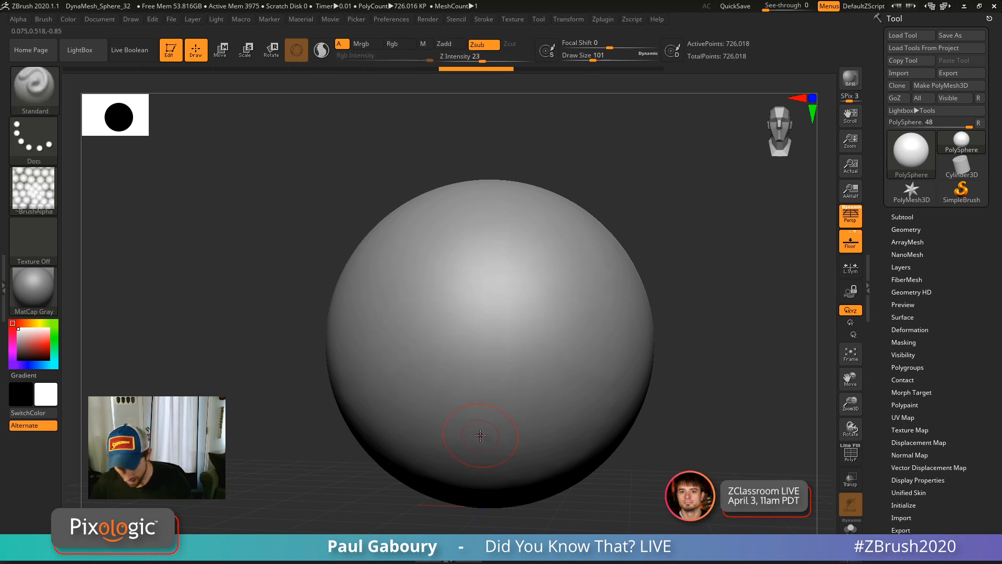
# Choose the Layer brush with the Dots stroke and ZGrab02 alpha, and try one stroke on the sphere.
pyautogui.click(46, 98)
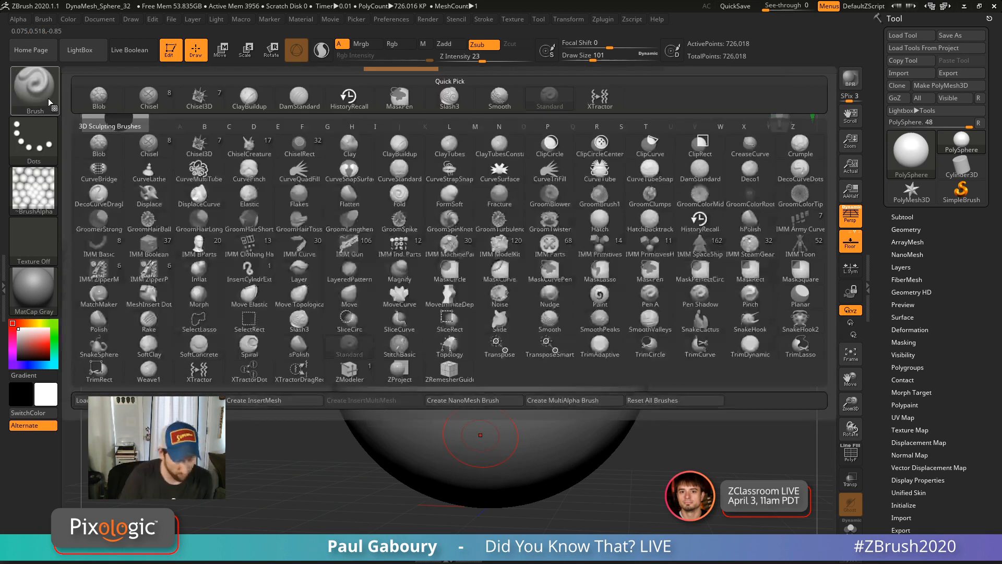
pyautogui.press('l')
pyautogui.click(298, 271)
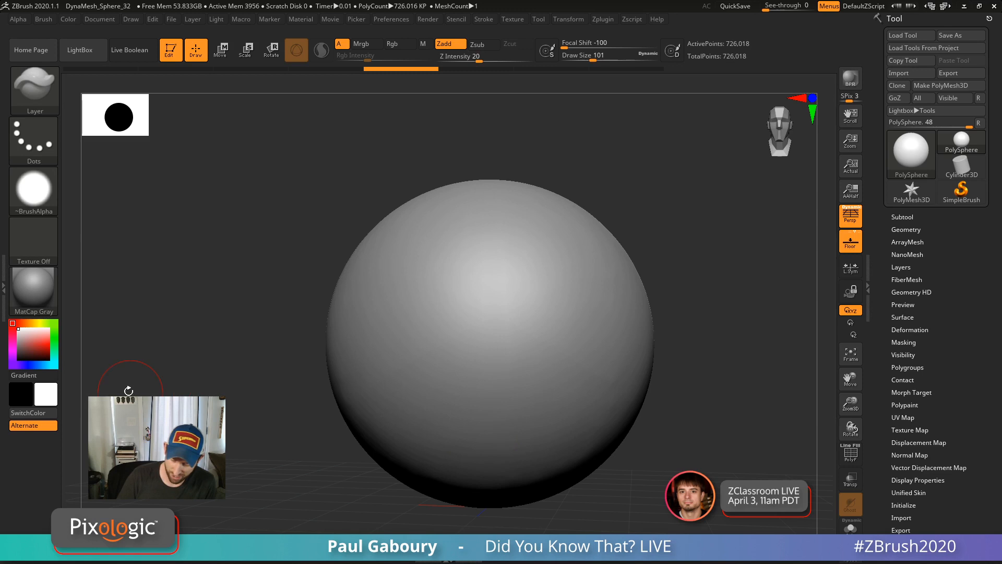
pyautogui.click(44, 142)
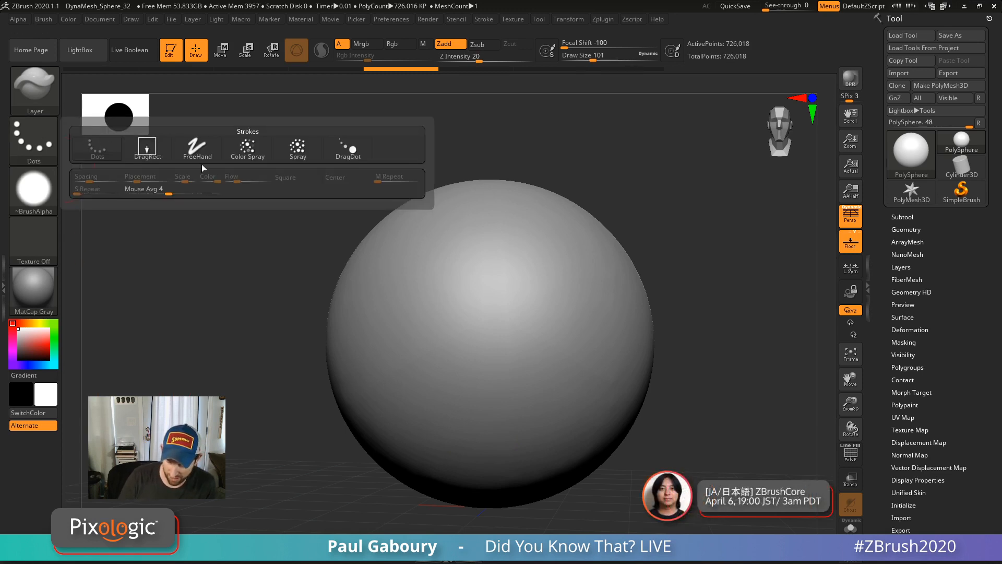
pyautogui.click(34, 188)
pyautogui.click(547, 201)
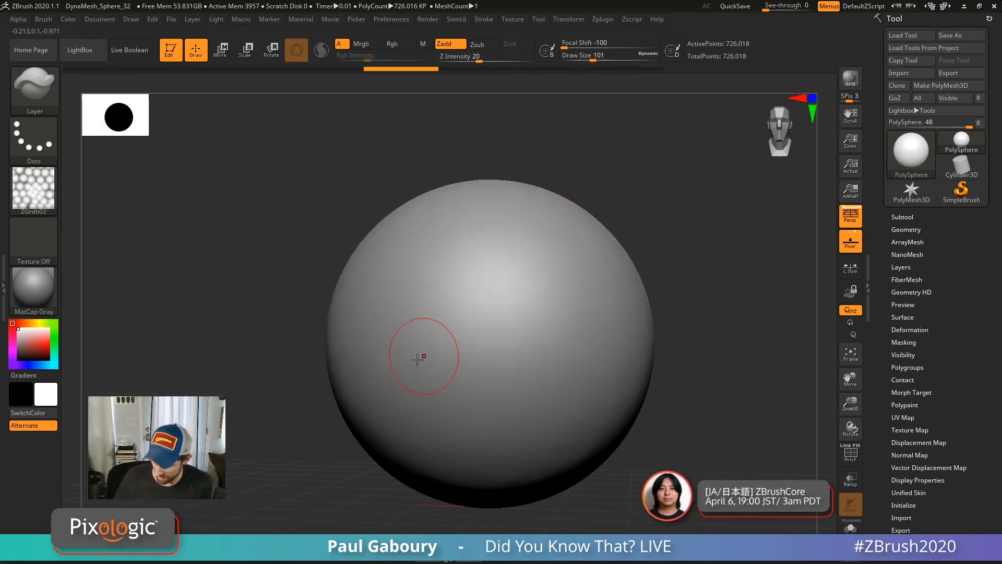
pyautogui.moveTo(420, 352); pyautogui.dragTo(564, 287)
pyautogui.hotkey('ctrl', 'z')
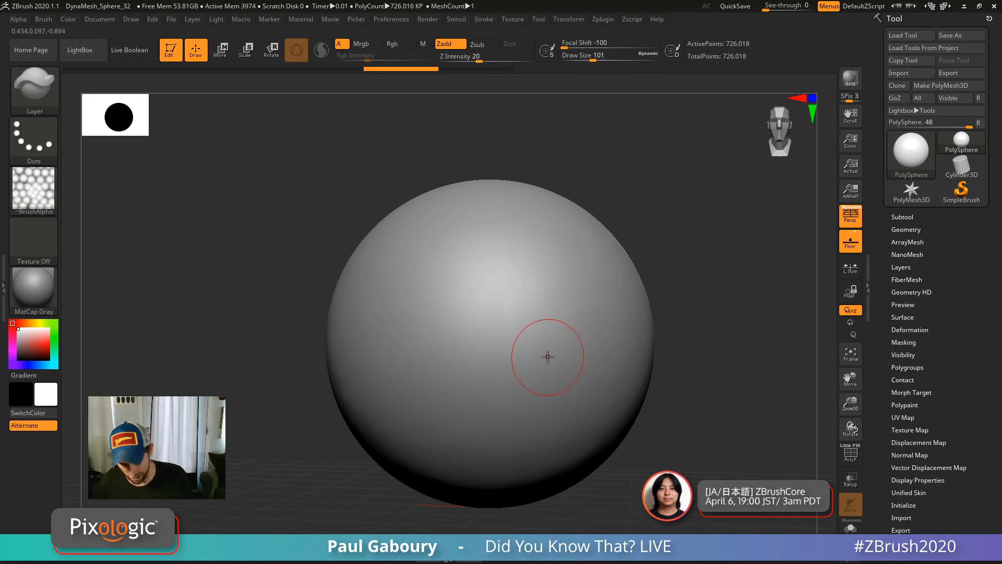
# Enable Roll for the Layer brush and try two parallel diagonal strokes across the sphere.
pyautogui.click(487, 19)
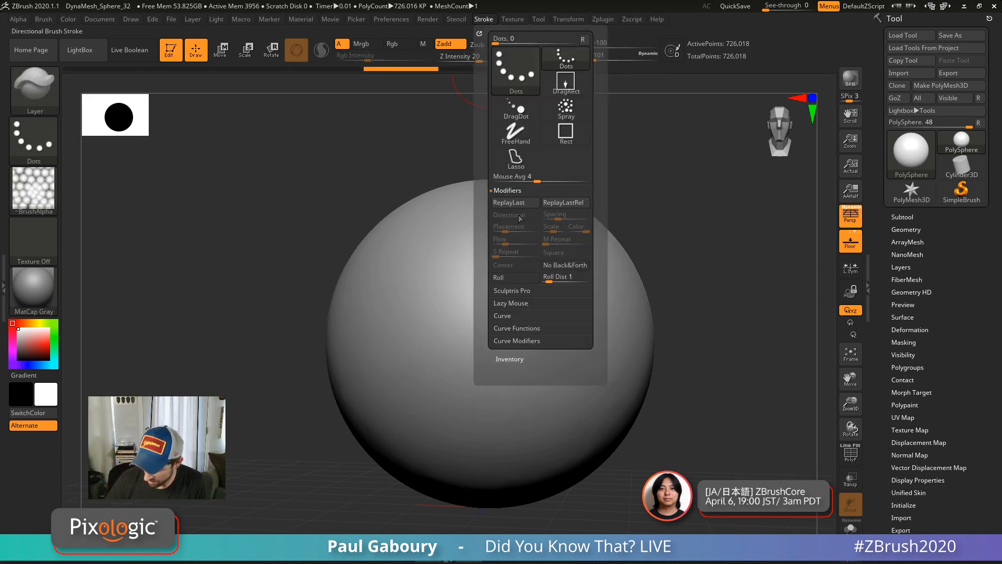
pyautogui.click(499, 277)
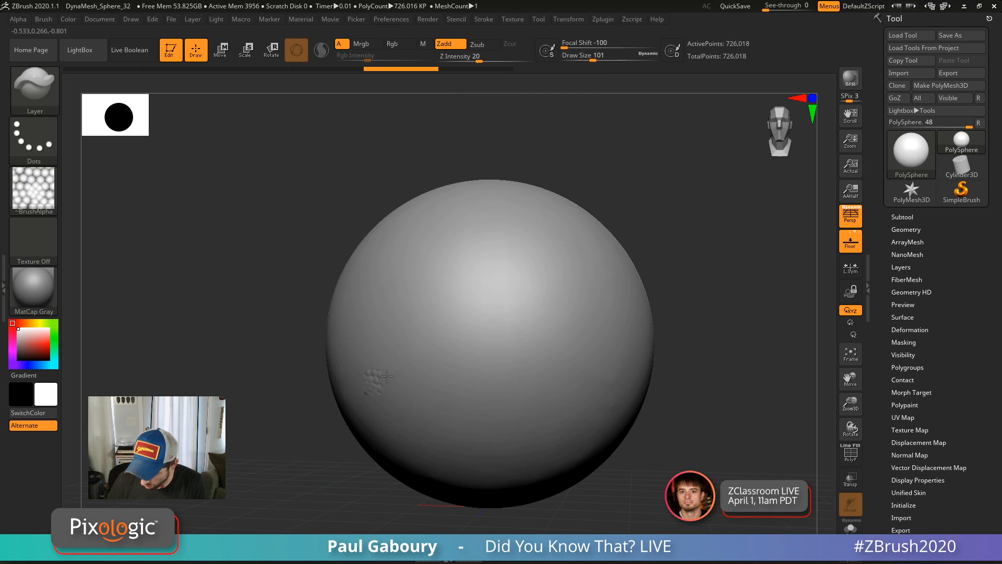
pyautogui.moveTo(373, 389); pyautogui.dragTo(589, 276)
pyautogui.moveTo(409, 440); pyautogui.dragTo(633, 313)
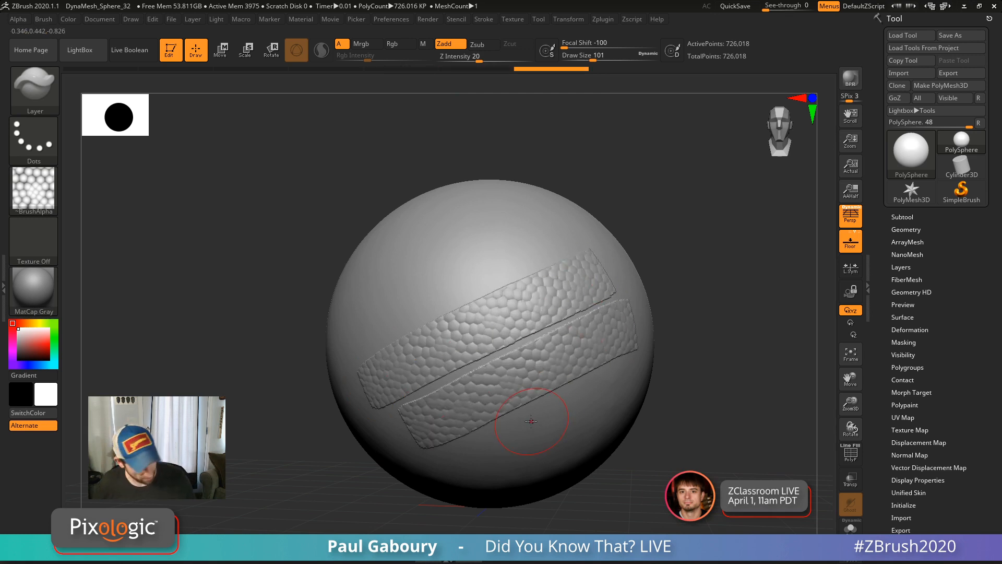
pyautogui.press('ctrl')
pyautogui.hotkey('ctrl', 'z')
pyautogui.hotkey('ctrl', 'z')
# Set the Layer brush to Zsub and try two overlapping diagonal strokes across the sphere.
pyautogui.press('alt')
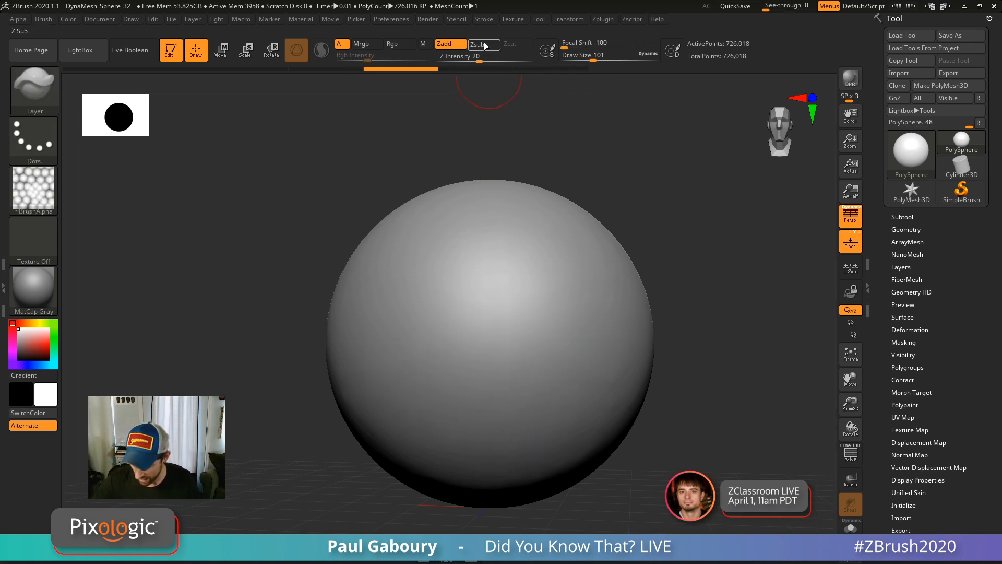
pyautogui.moveTo(371, 381); pyautogui.dragTo(574, 235)
pyautogui.moveTo(407, 436); pyautogui.dragTo(615, 274)
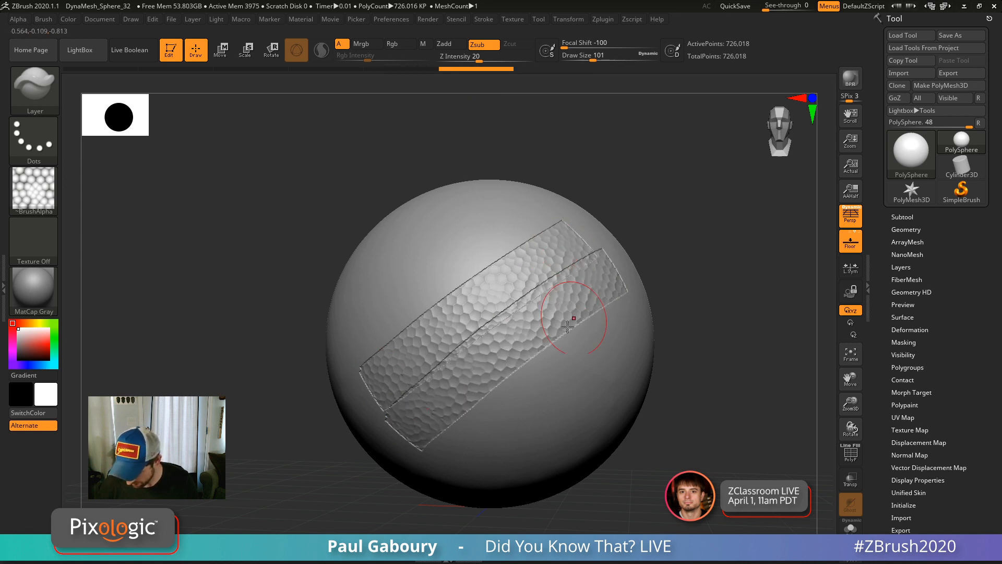
pyautogui.hotkey('ctrl', 'z')
pyautogui.press('ctrl')
pyautogui.press('ctrl')
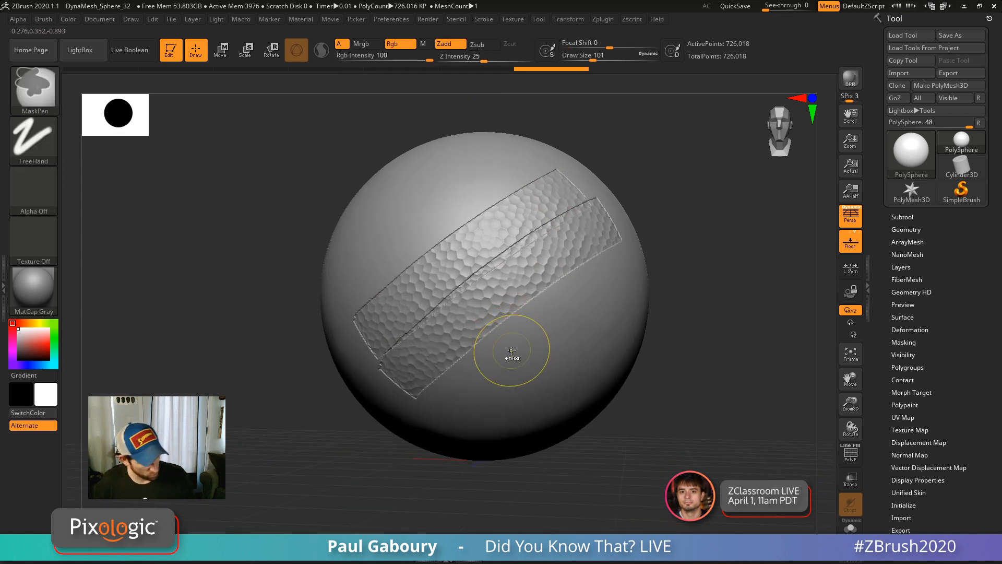
pyautogui.hotkey('ctrl', 'z')
pyautogui.press('alt')
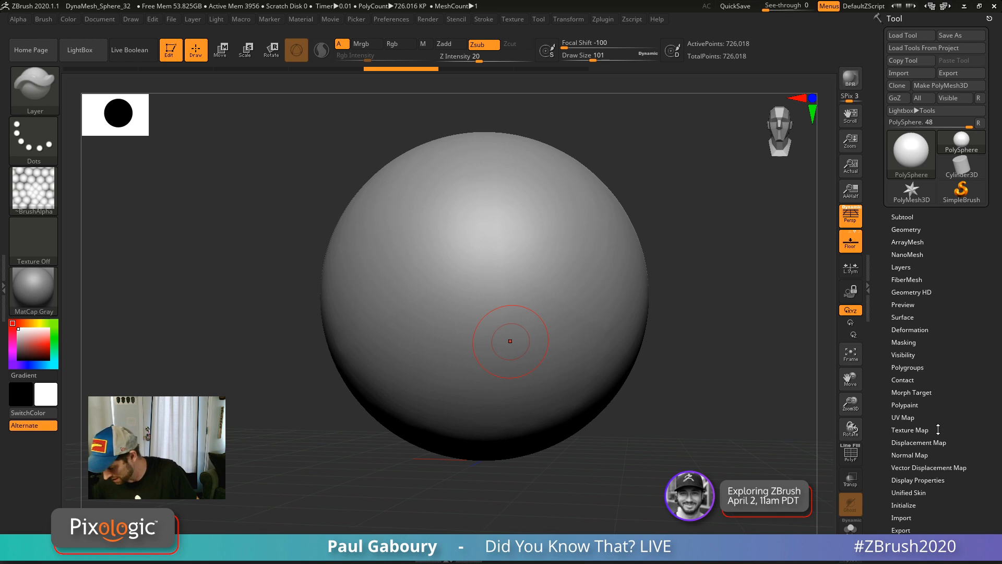
# Store a morph target for the sphere and paint four overlapping diagonal pattern strokes with the Layer brush.
pyautogui.click(924, 392)
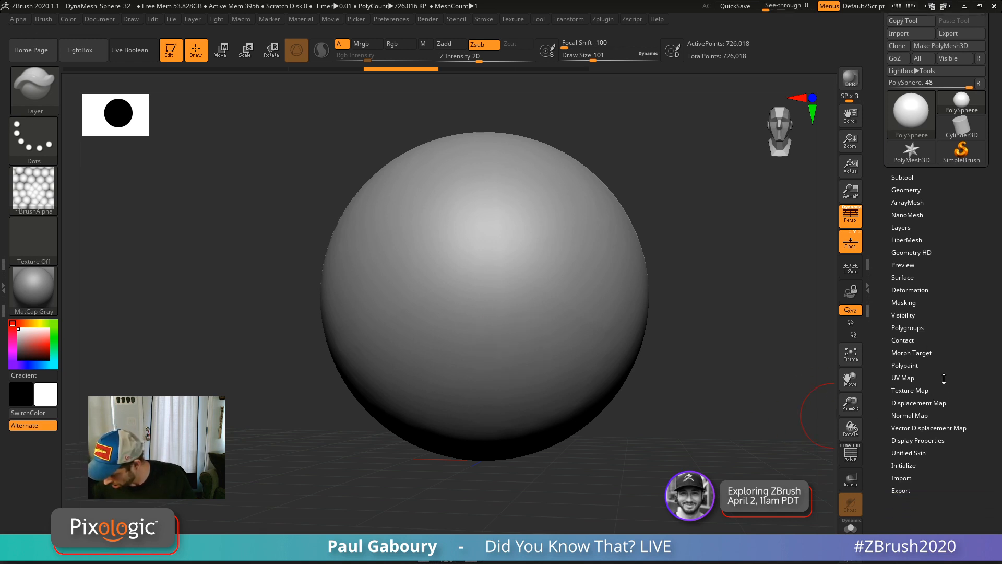
pyautogui.press('shift')
pyautogui.click(912, 366)
pyautogui.moveTo(393, 325); pyautogui.dragTo(553, 198)
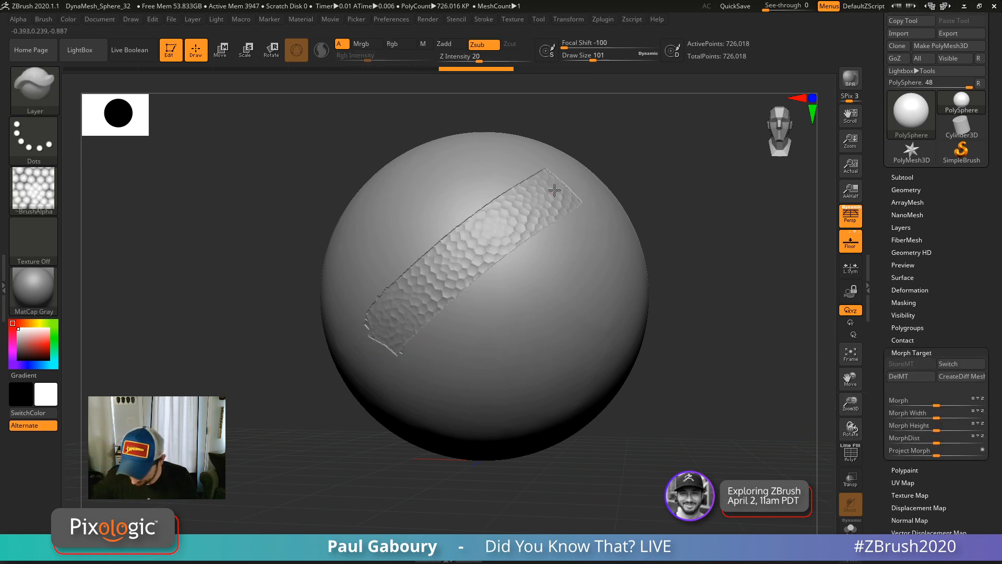
pyautogui.moveTo(417, 357)
pyautogui.mouseDown()
pyautogui.moveTo(548, 229)
pyautogui.moveTo(571, 220)
pyautogui.mouseUp()
pyautogui.moveTo(427, 380); pyautogui.dragTo(600, 244)
pyautogui.moveTo(463, 376); pyautogui.dragTo(606, 270)
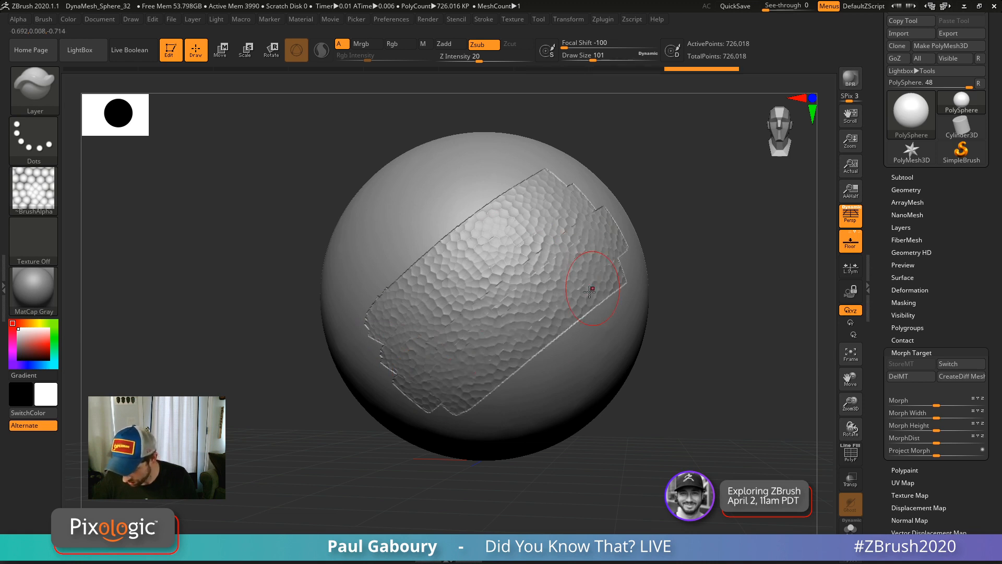
# Paint six more overlapping diagonal pattern strokes with the Layer brush to extend the scale pattern across the sphere's front.
pyautogui.moveTo(477, 400); pyautogui.dragTo(616, 296)
pyautogui.moveTo(352, 308); pyautogui.dragTo(522, 167)
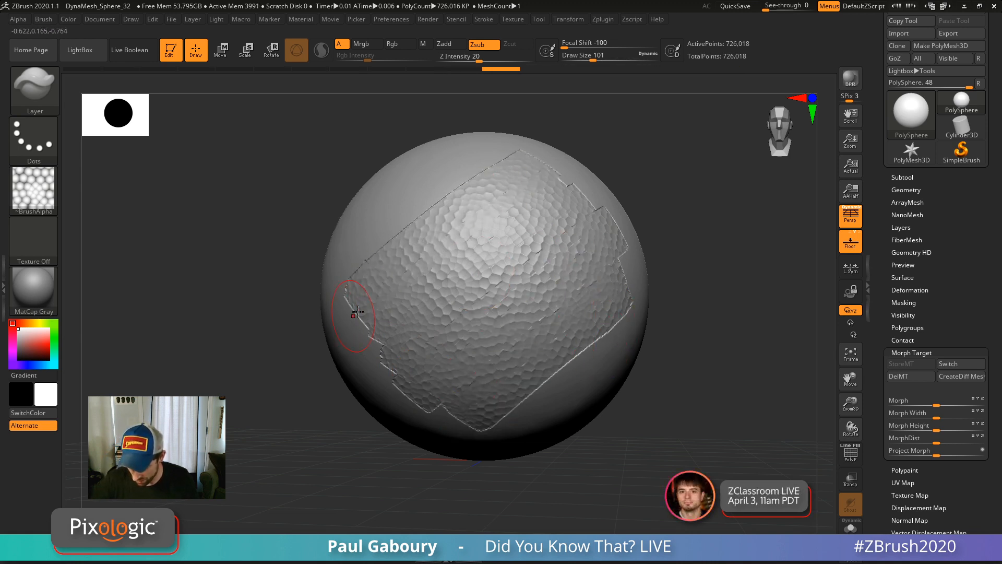
pyautogui.moveTo(395, 334); pyautogui.dragTo(561, 208)
pyautogui.moveTo(422, 366); pyautogui.dragTo(601, 231)
pyautogui.moveTo(443, 406); pyautogui.dragTo(610, 278)
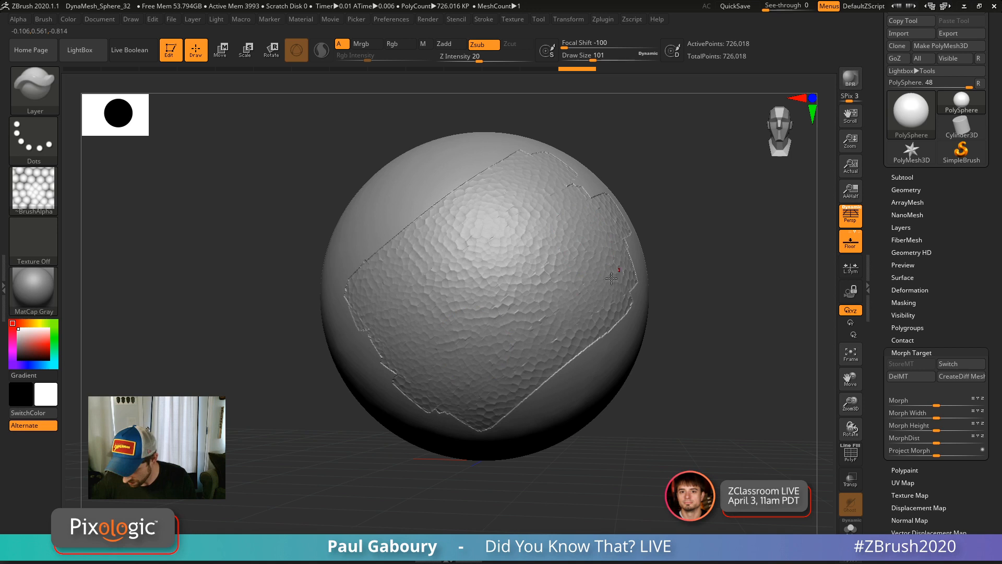
pyautogui.moveTo(481, 407); pyautogui.dragTo(612, 310)
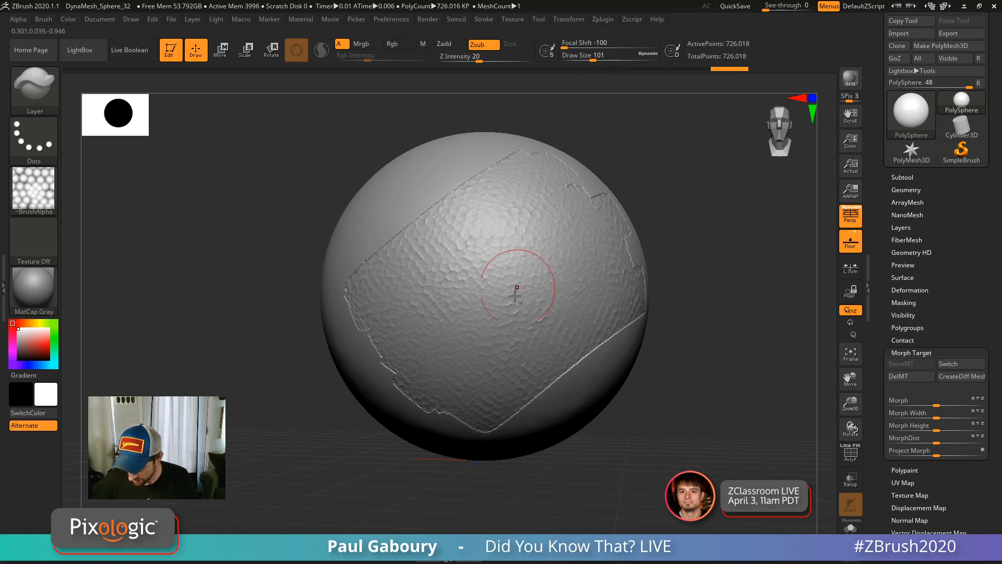
# Paint three parallel diagonal pattern strokes on the sphere's side, overlapping the existing pattern, and inspect the seams from a distance.
pyautogui.moveTo(515, 290)
pyautogui.mouseDown(button='right')
pyautogui.moveTo(598, 355)
pyautogui.moveTo(585, 347)
pyautogui.mouseUp(button='right')
pyautogui.moveTo(382, 367); pyautogui.dragTo(558, 193)
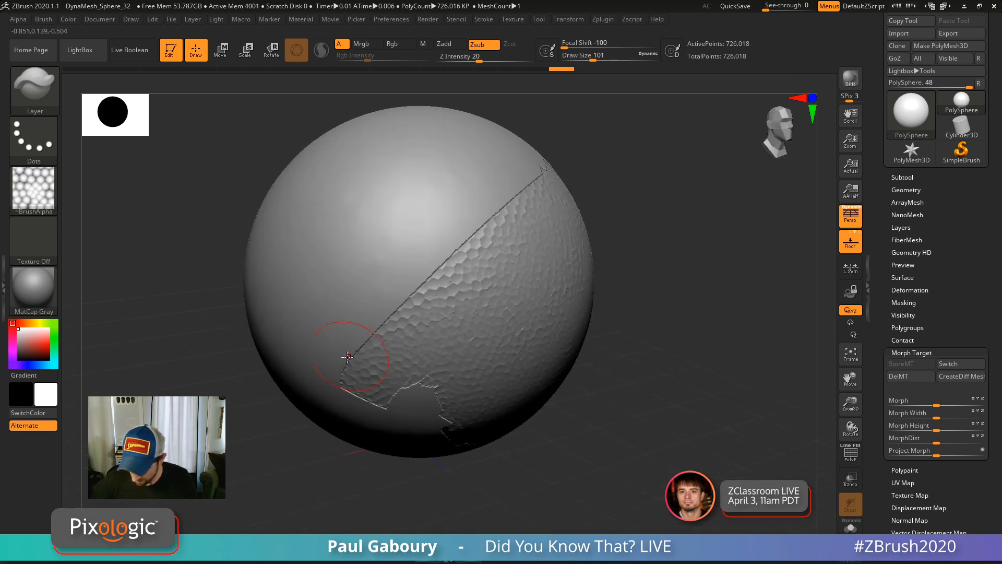
pyautogui.moveTo(361, 339); pyautogui.dragTo(539, 172)
pyautogui.moveTo(334, 334); pyautogui.dragTo(509, 159)
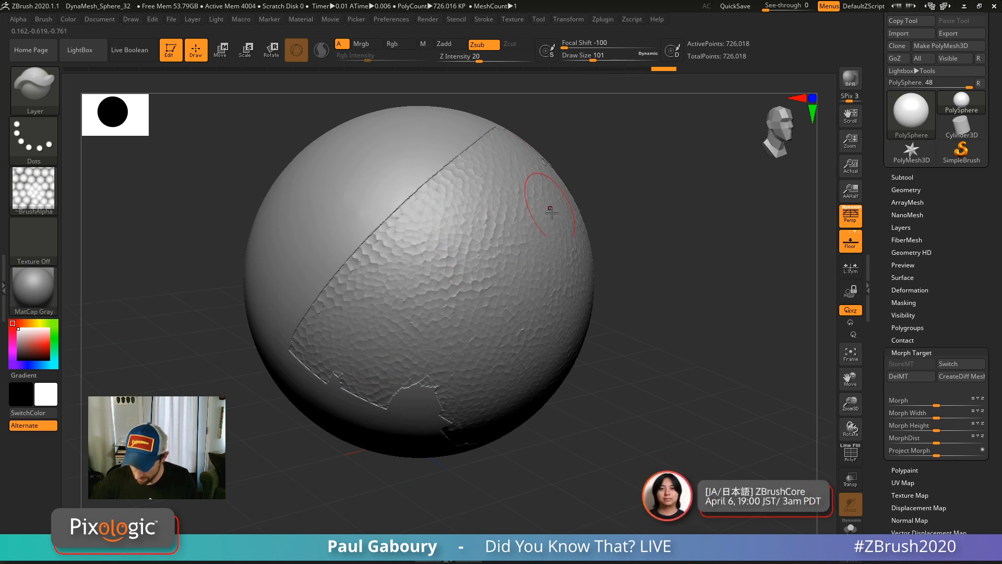
pyautogui.moveTo(626, 376)
pyautogui.keyDown('ctrl'); pyautogui.mouseDown(button='right')
pyautogui.moveTo(612, 330)
pyautogui.moveTo(597, 340)
pyautogui.moveTo(608, 365)
pyautogui.moveTo(608, 331)
pyautogui.mouseUp(button='right'); pyautogui.keyUp('ctrl')
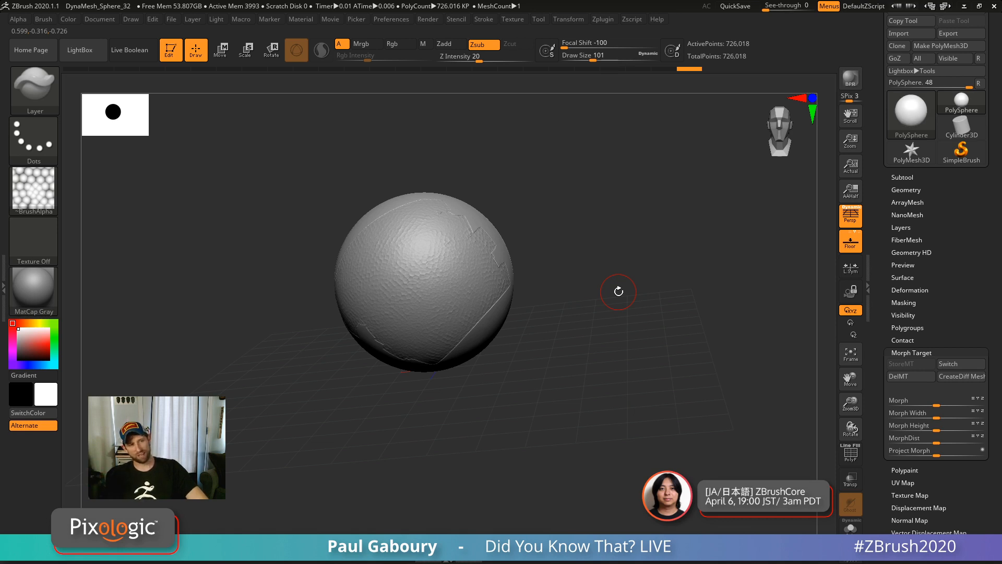
pyautogui.moveTo(570, 289); pyautogui.dragTo(558, 312)
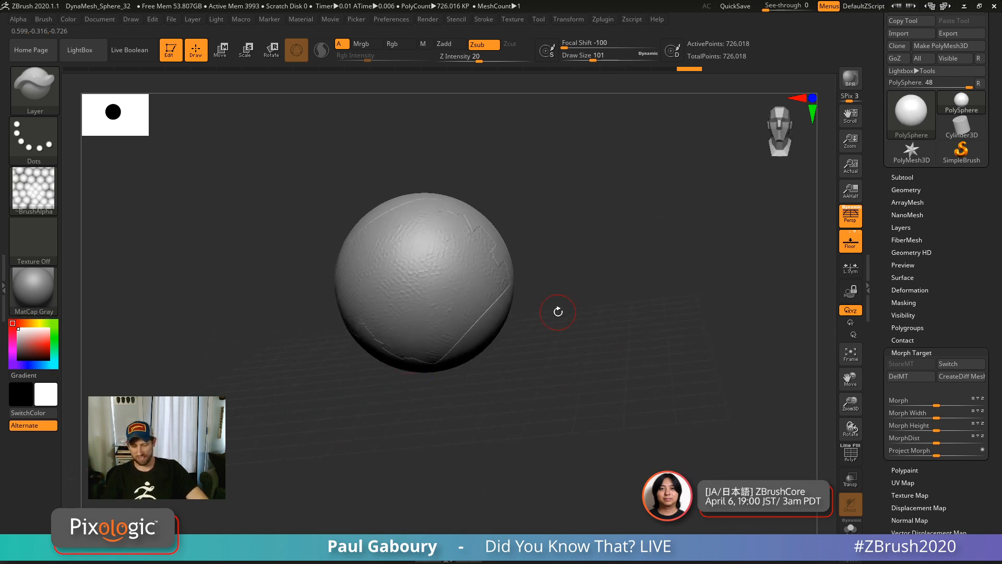
# Undo all pattern strokes on the sphere, back to the smooth surface.
pyautogui.press('ctrl')
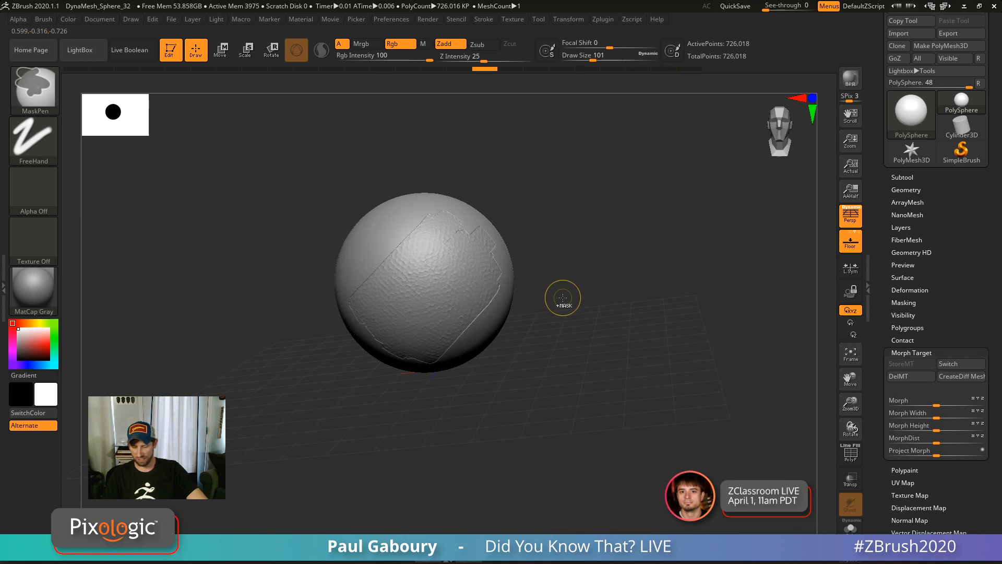
pyautogui.hotkey('ctrl', 'z')
pyautogui.hotkey('ctrl', 'z')
pyautogui.hotkey('ctrl', 'z')
pyautogui.hotkey('ctrl', 'z')
pyautogui.hotkey('ctrl', 'z')
pyautogui.hotkey('ctrl', 'z')
pyautogui.hotkey('ctrl', 'z')
pyautogui.hotkey('ctrl', 'z')
pyautogui.hotkey('ctrl', 'z')
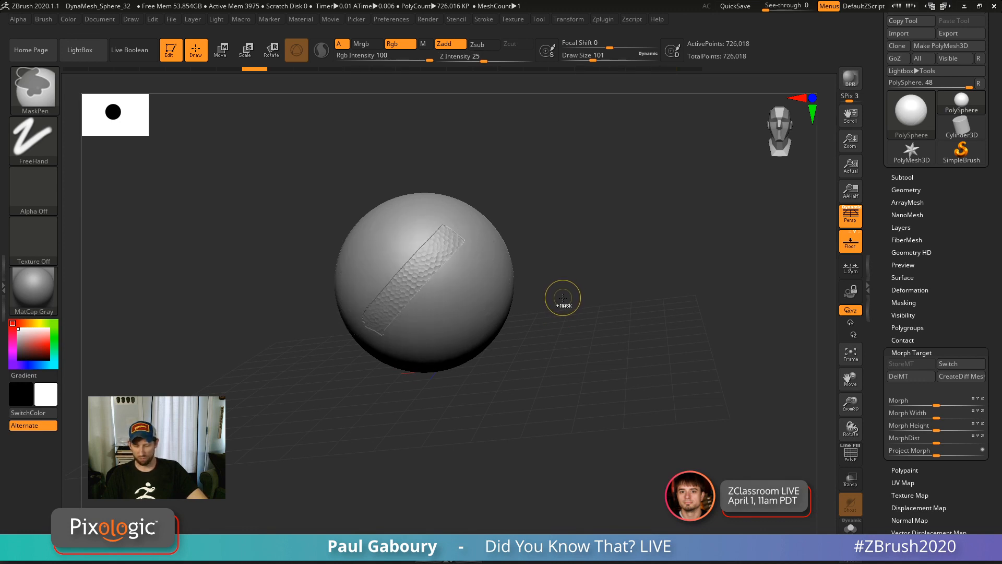
pyautogui.hotkey('ctrl', 'z')
pyautogui.hotkey('ctrl', 'z')
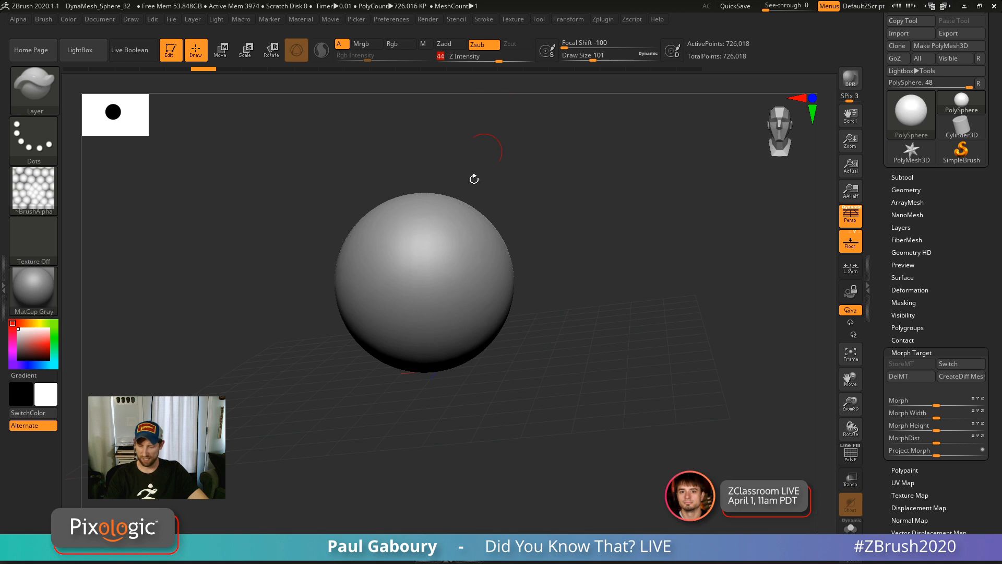
# Set the Layer brush's Z Intensity to 44 and paint one diagonal pattern stroke across the sphere.
pyautogui.hotkey('ctrl', 'shift', 'z')
pyautogui.hotkey('ctrl', 'shift', 'z')
pyautogui.hotkey('ctrl', 'shift', 'z')
pyautogui.hotkey('ctrl', 'shift', 'z')
pyautogui.hotkey('ctrl', 'shift', 'z')
pyautogui.hotkey('ctrl', 'shift', 'z')
pyautogui.hotkey('ctrl', 'shift', 'z')
pyautogui.hotkey('ctrl', 'shift', 'z')
pyautogui.hotkey('ctrl', 'shift', 'z')
pyautogui.hotkey('ctrl', 'shift', 'z')
pyautogui.hotkey('ctrl', 'shift', 'z')
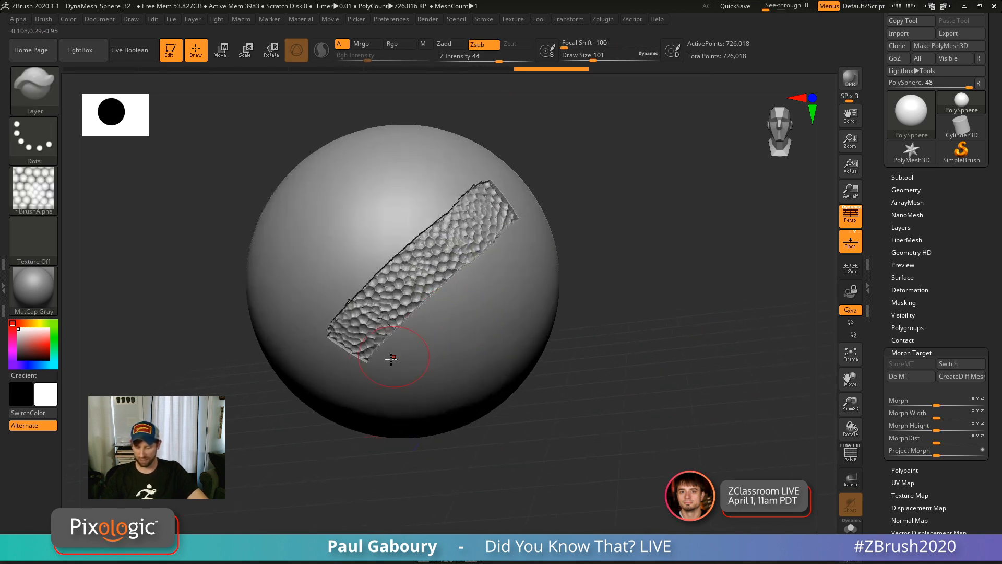
# Paint further overlapping diagonal strokes beside the first one to widen the deeper scale pattern band.
pyautogui.hotkey('ctrl', 'shift', 'z')
pyautogui.hotkey('ctrl', 'shift', 'z')
pyautogui.hotkey('ctrl', 'shift', 'z')
pyautogui.hotkey('ctrl', 'shift', 'z')
pyautogui.hotkey('ctrl', 'shift', 'z')
pyautogui.hotkey('ctrl', 'shift', 'z')
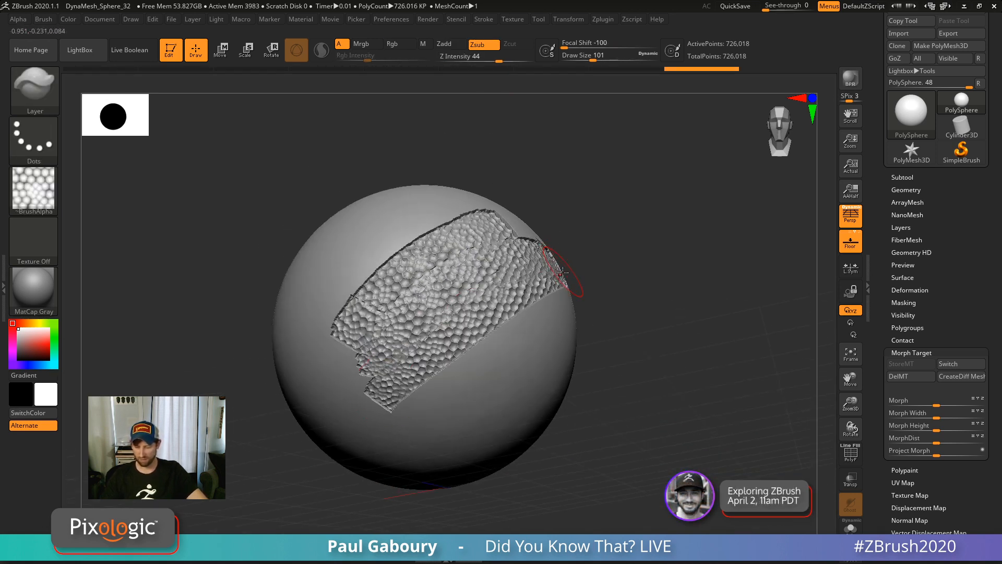
pyautogui.moveTo(562, 272)
pyautogui.keyDown('ctrl'); pyautogui.mouseDown(button='right')
pyautogui.moveTo(537, 295)
pyautogui.moveTo(532, 364)
pyautogui.moveTo(542, 369)
pyautogui.mouseUp(button='right'); pyautogui.keyUp('ctrl')
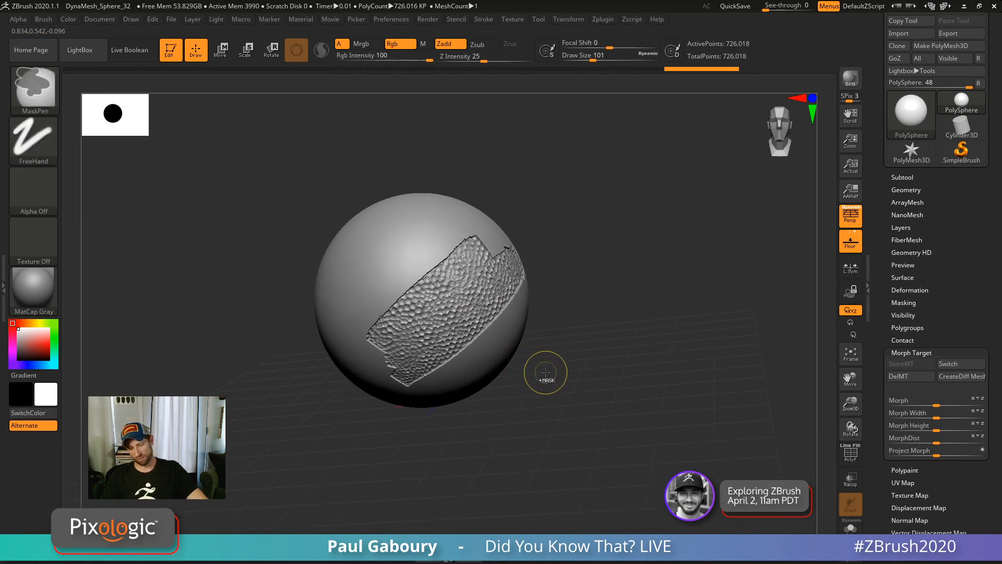
# Undo the pattern strokes made at Z Intensity 44.
pyautogui.hotkey('ctrl', 'z')
pyautogui.hotkey('ctrl', 'z')
pyautogui.hotkey('ctrl', 'z')
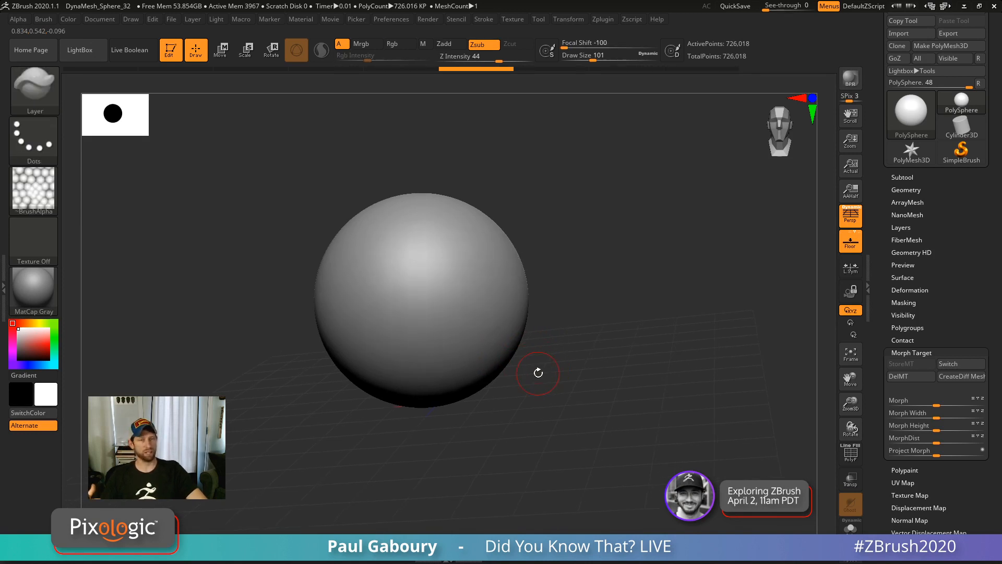